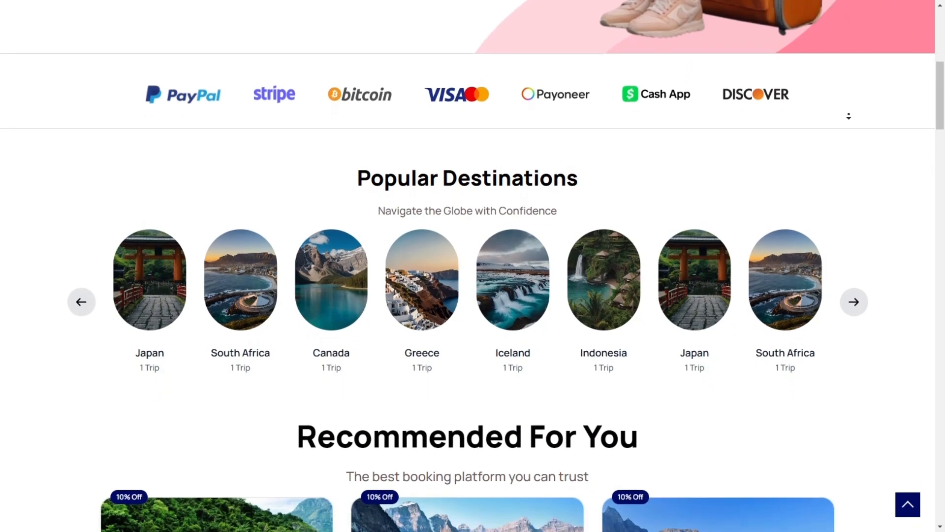
Step: Look through the Travela homepage's popular destinations, recommended trips and company statistics
{"action": "scroll", "coordinate": [849, 118], "scroll_direction": "down", "scroll_amount": 5}
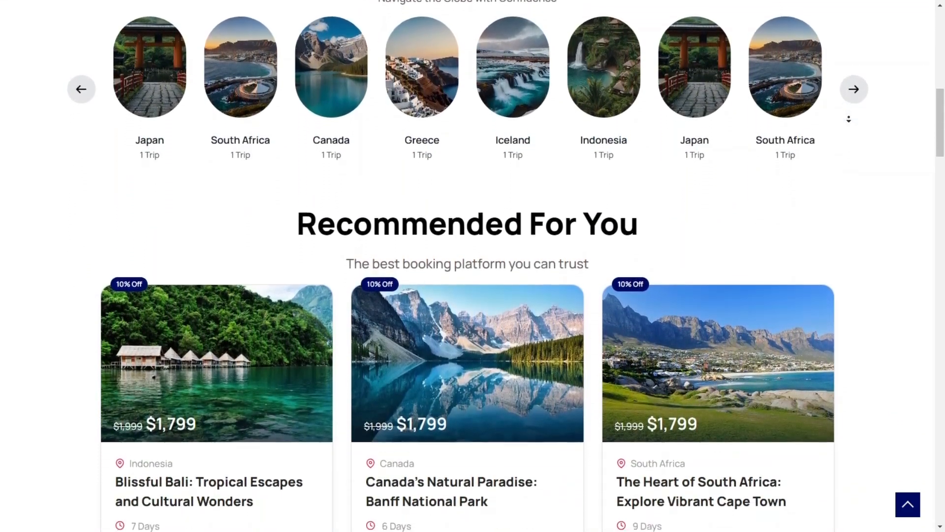
{"action": "scroll", "coordinate": [848, 119], "scroll_direction": "down", "scroll_amount": 5}
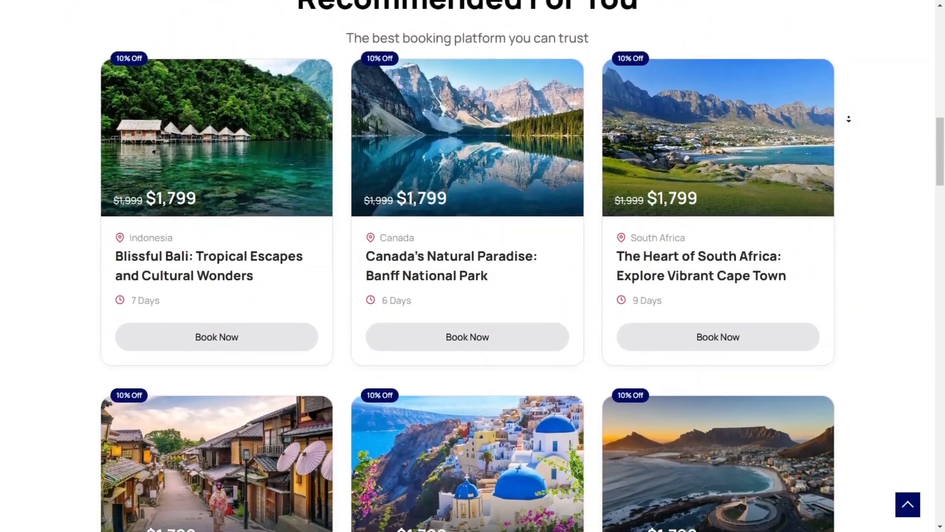
{"action": "scroll", "coordinate": [849, 119], "scroll_direction": "down", "scroll_amount": 5}
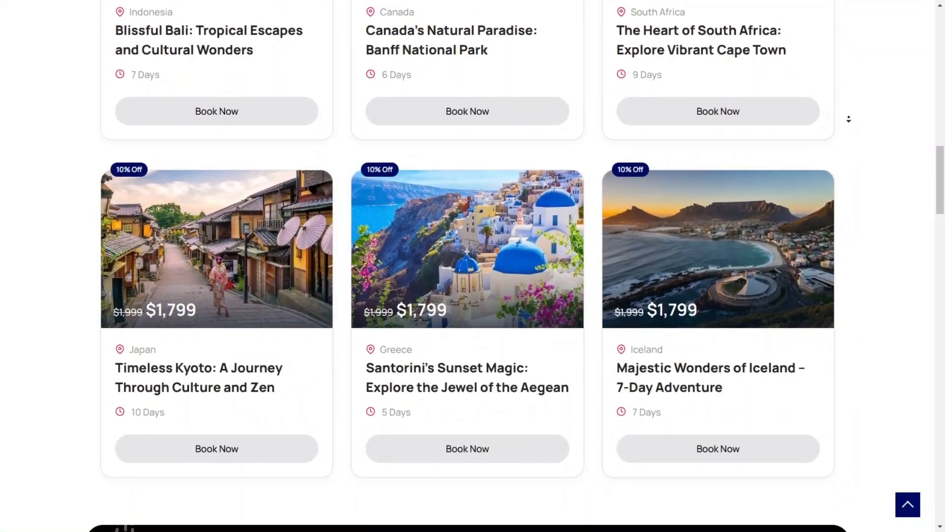
{"action": "scroll", "coordinate": [848, 119], "scroll_direction": "down", "scroll_amount": 5}
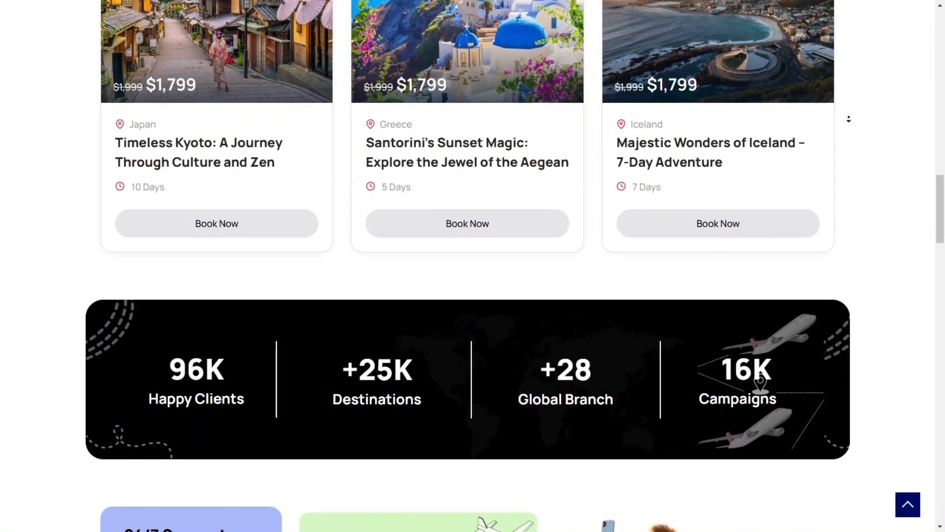
Step: Review the web hosting offer on the Hostinger site and compare the Premium, Business and Cloud Startup plans
{"action": "scroll", "coordinate": [849, 119], "scroll_direction": "down", "scroll_amount": 3}
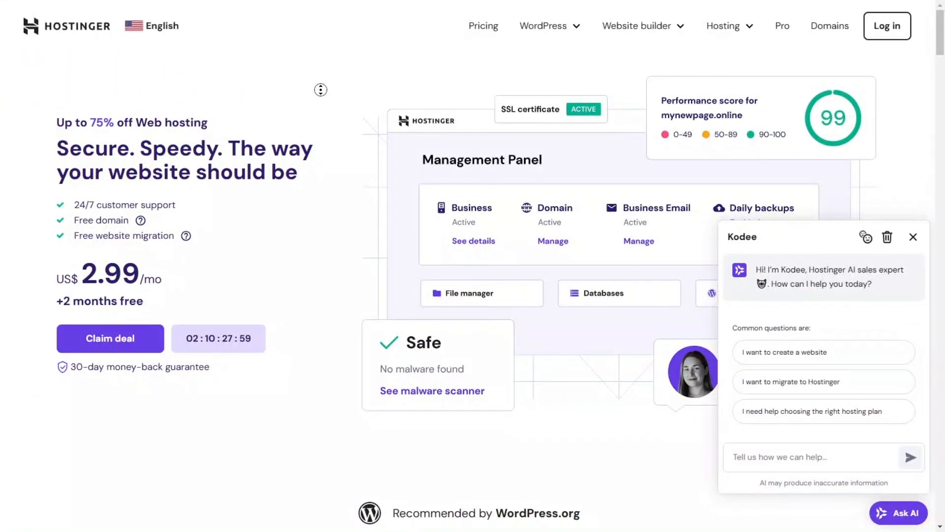
{"action": "scroll", "coordinate": [321, 105], "scroll_direction": "down", "scroll_amount": 1}
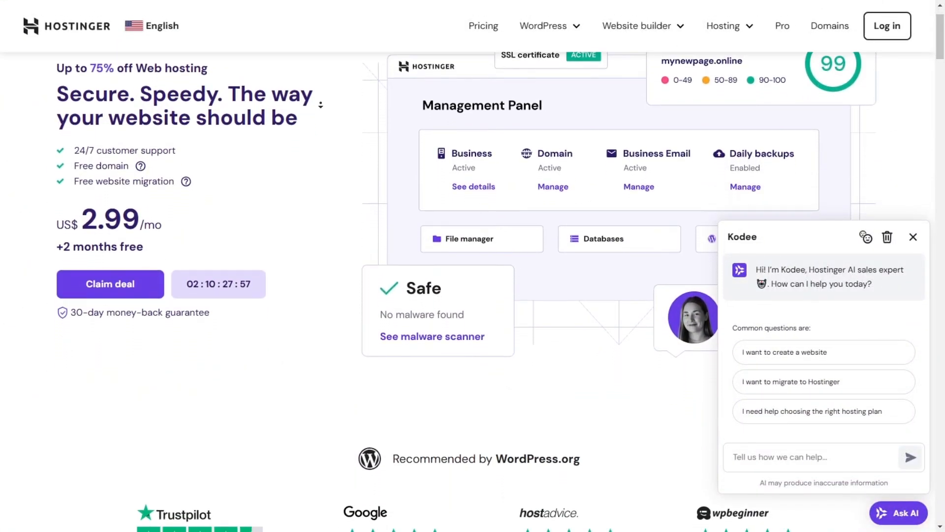
{"action": "scroll", "coordinate": [320, 105], "scroll_direction": "down", "scroll_amount": 2}
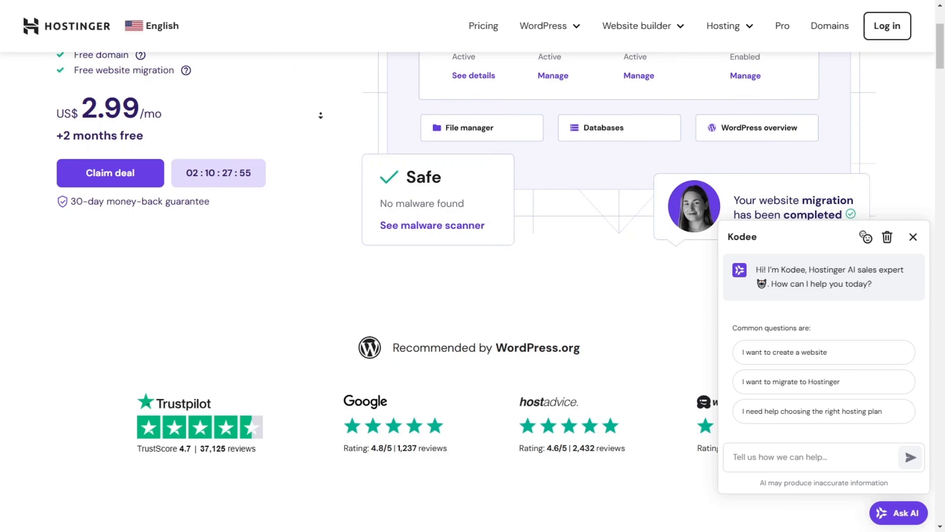
{"action": "scroll", "coordinate": [321, 116], "scroll_direction": "down", "scroll_amount": 4}
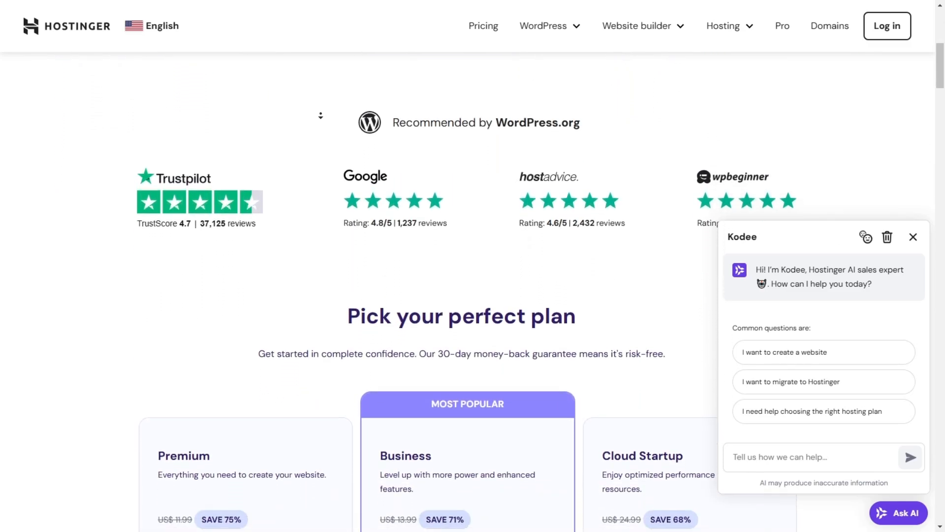
{"action": "scroll", "coordinate": [321, 115], "scroll_direction": "down", "scroll_amount": 5}
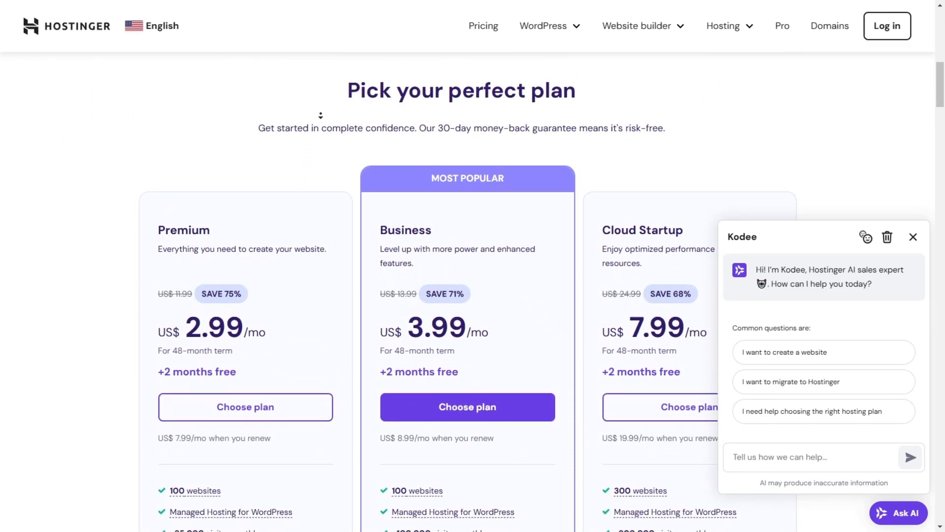
{"action": "scroll", "coordinate": [320, 115], "scroll_direction": "down", "scroll_amount": 3}
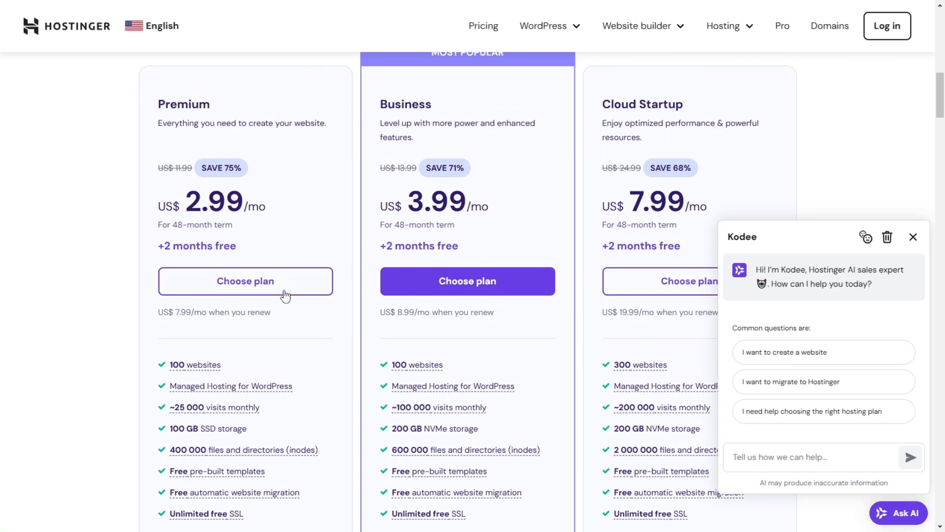
{"action": "middle_click", "coordinate": [285, 317]}
{"action": "scroll", "coordinate": [284, 325], "scroll_direction": "up", "scroll_amount": 1}
{"action": "scroll", "coordinate": [284, 340], "scroll_direction": "down", "scroll_amount": 1}
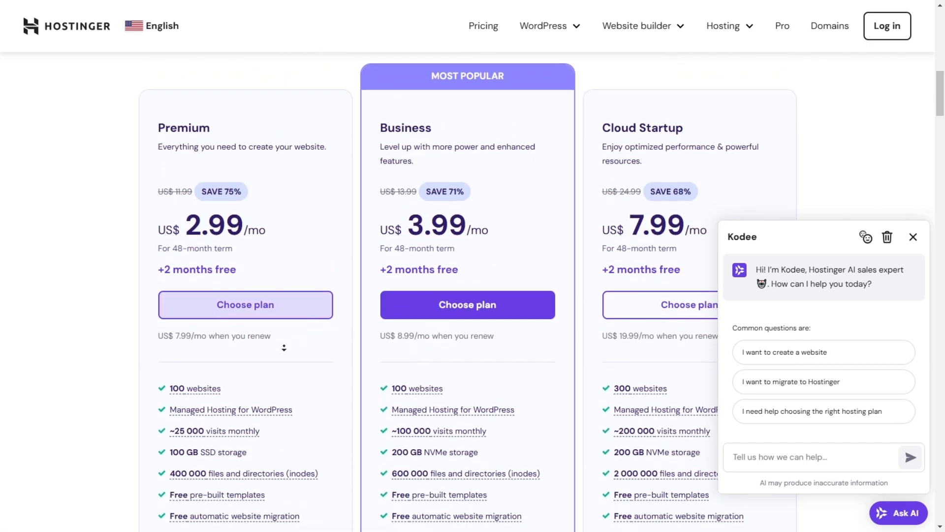
{"action": "scroll", "coordinate": [284, 348], "scroll_direction": "down", "scroll_amount": 7}
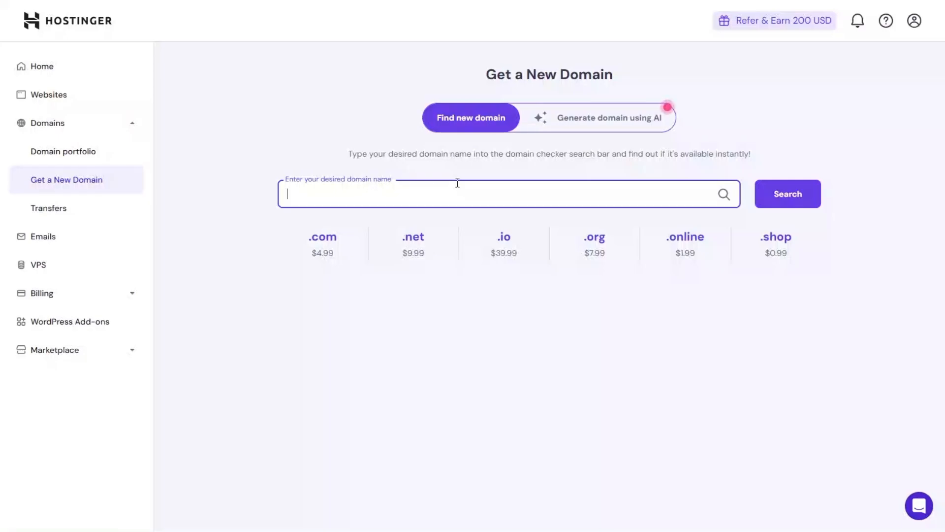
Step: Enter myowndomain.com as the desired name in Hostinger's new domain search
{"action": "type", "text": "myowndomain"}
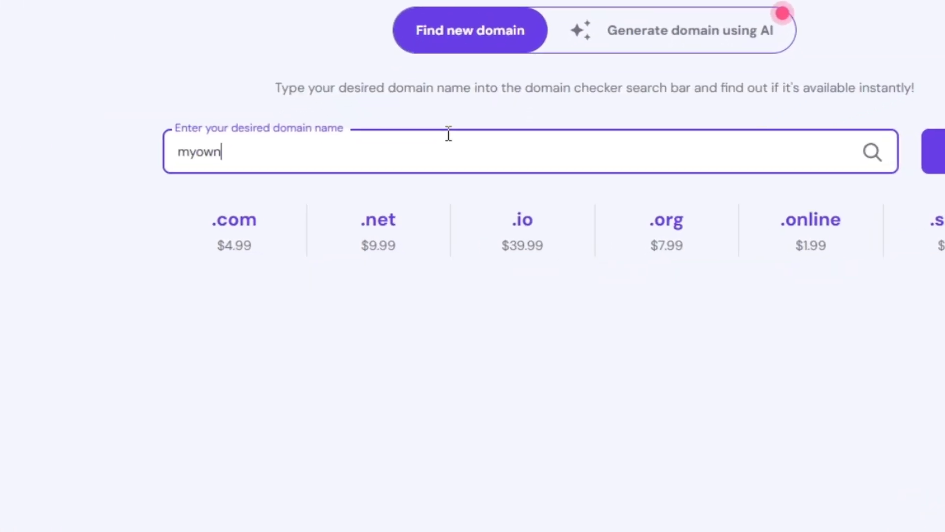
{"action": "type", "text": ".com"}
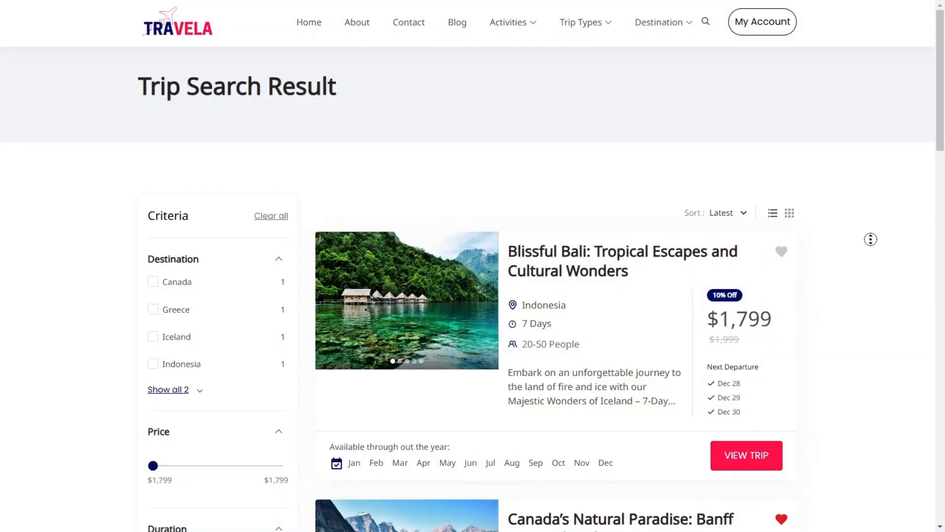
Step: Look through the Travela trip search results and the available filter criteria
{"action": "scroll", "coordinate": [871, 239], "scroll_direction": "down", "scroll_amount": 1}
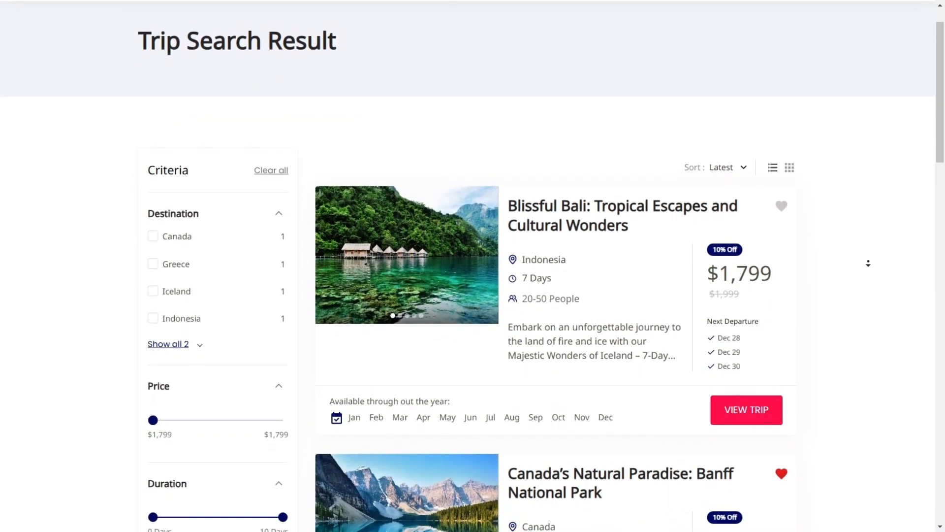
{"action": "scroll", "coordinate": [869, 263], "scroll_direction": "down", "scroll_amount": 4}
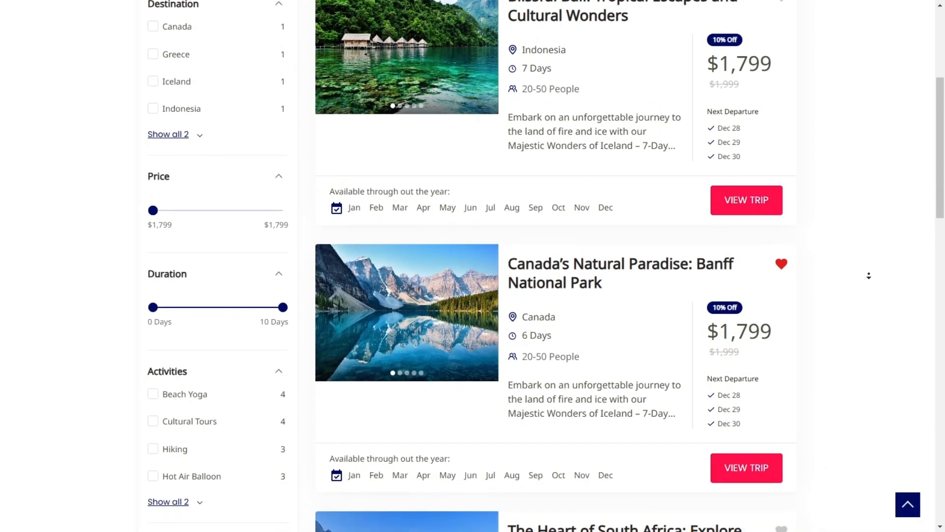
{"action": "scroll", "coordinate": [869, 275], "scroll_direction": "down", "scroll_amount": 7}
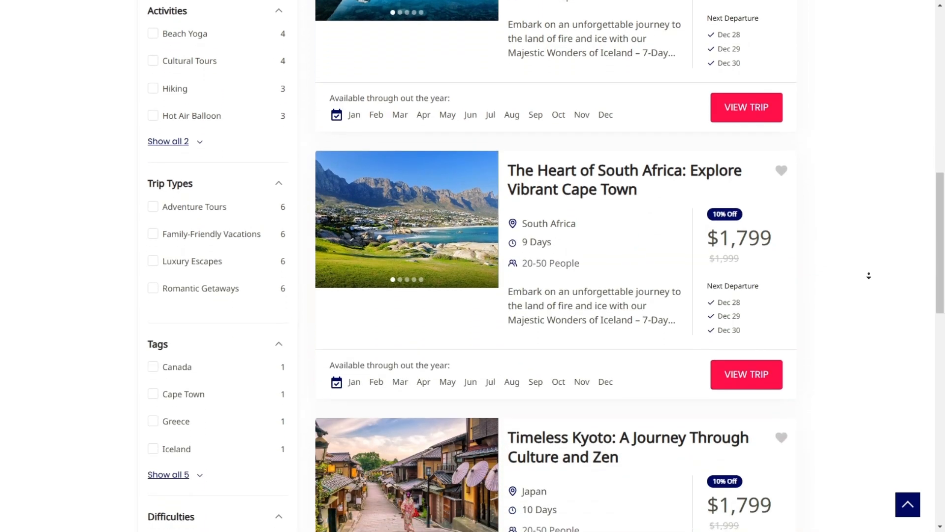
{"action": "scroll", "coordinate": [869, 276], "scroll_direction": "down", "scroll_amount": 7}
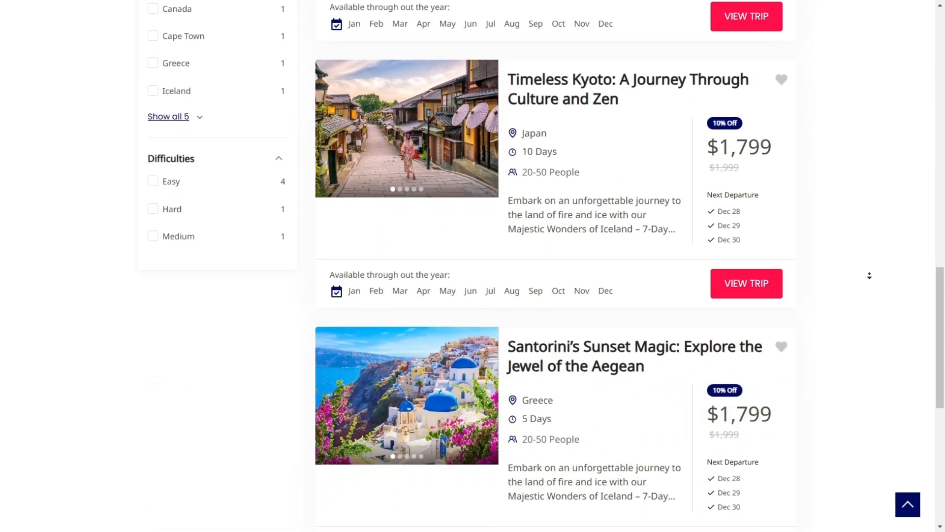
{"action": "scroll", "coordinate": [870, 275], "scroll_direction": "down", "scroll_amount": 7}
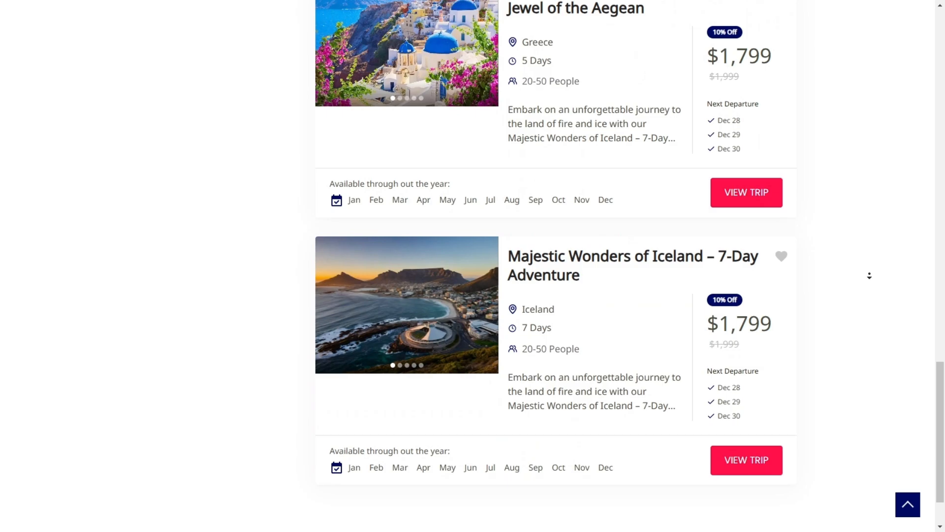
{"action": "scroll", "coordinate": [869, 276], "scroll_direction": "down", "scroll_amount": 2}
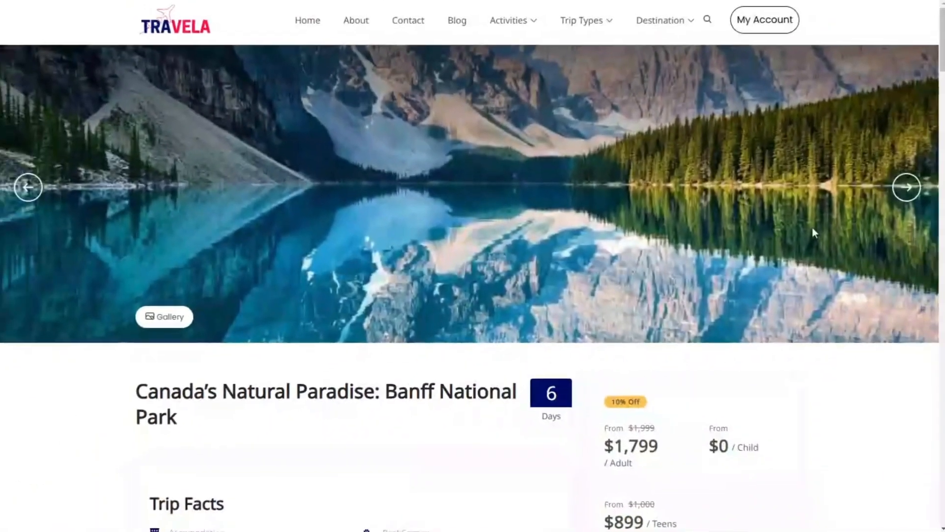
Step: Examine the Banff National Park trip page, including its prices, trip facts and description
{"action": "scroll", "coordinate": [809, 258], "scroll_direction": "down", "scroll_amount": 5}
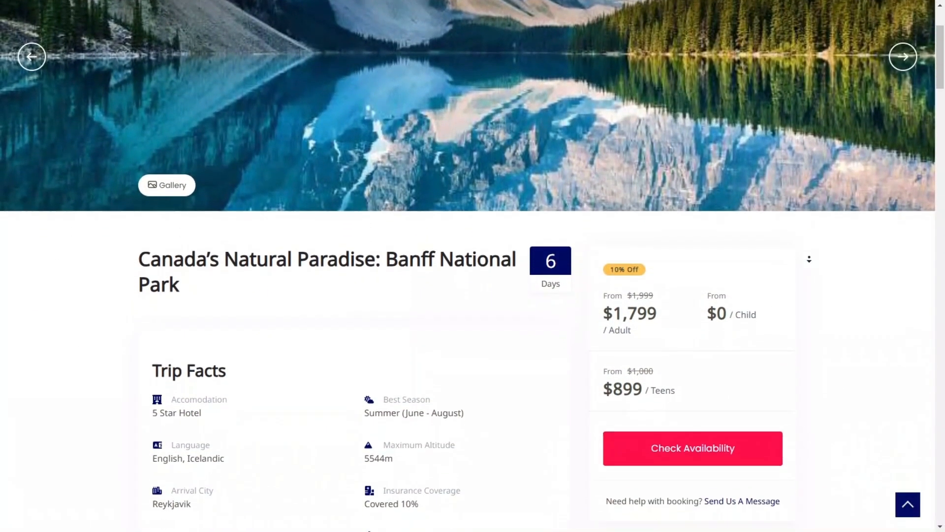
{"action": "scroll", "coordinate": [809, 258], "scroll_direction": "down", "scroll_amount": 5}
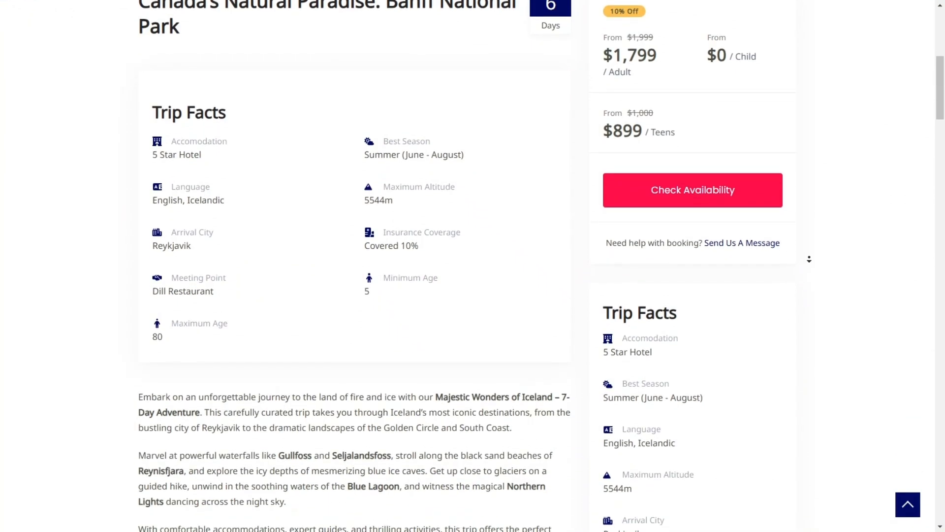
{"action": "scroll", "coordinate": [810, 252], "scroll_direction": "down", "scroll_amount": 1}
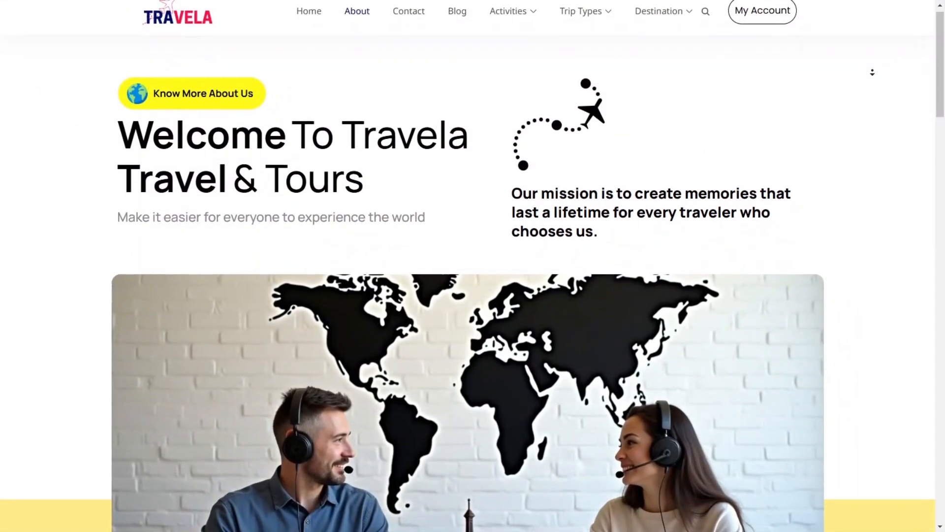
Step: Read through the Travela About page, from the welcome section to the Meet our Agents section
{"action": "scroll", "coordinate": [872, 73], "scroll_direction": "down", "scroll_amount": 3}
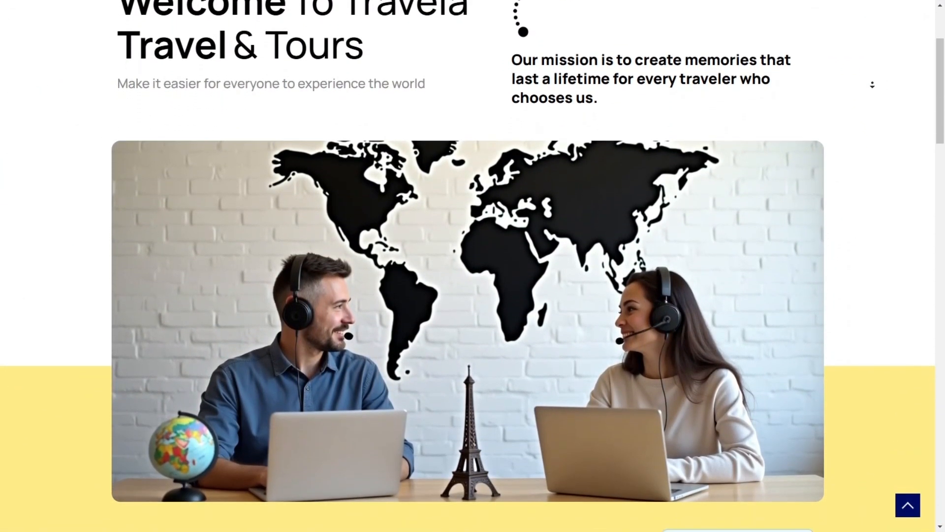
{"action": "scroll", "coordinate": [872, 85], "scroll_direction": "down", "scroll_amount": 5}
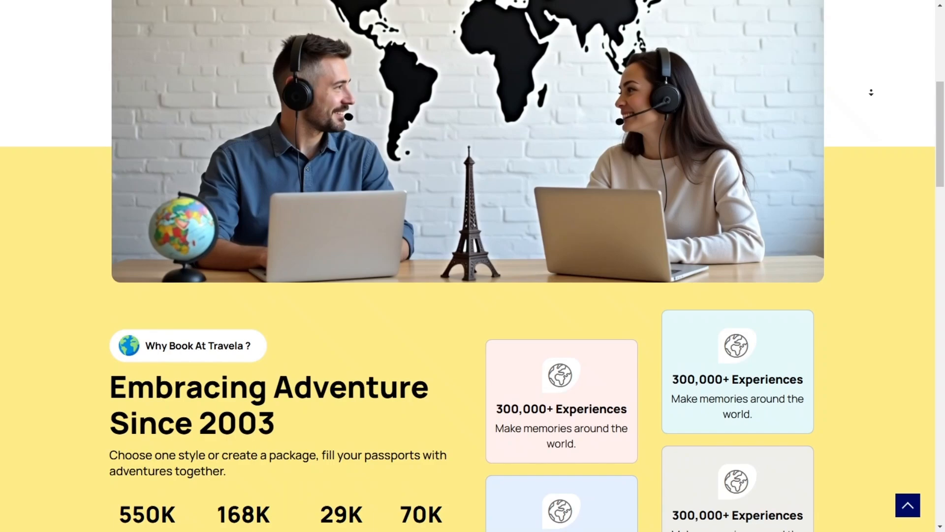
{"action": "scroll", "coordinate": [871, 92], "scroll_direction": "down", "scroll_amount": 7}
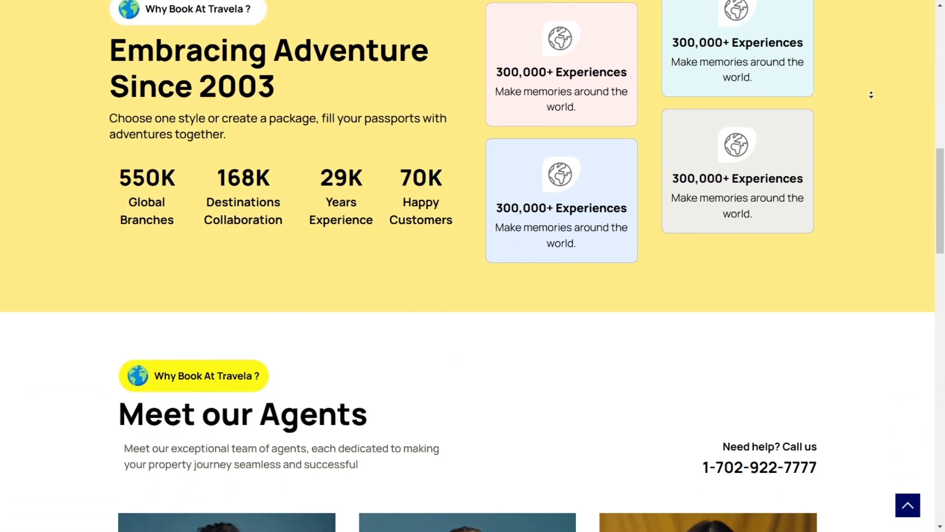
{"action": "scroll", "coordinate": [871, 94], "scroll_direction": "down", "scroll_amount": 7}
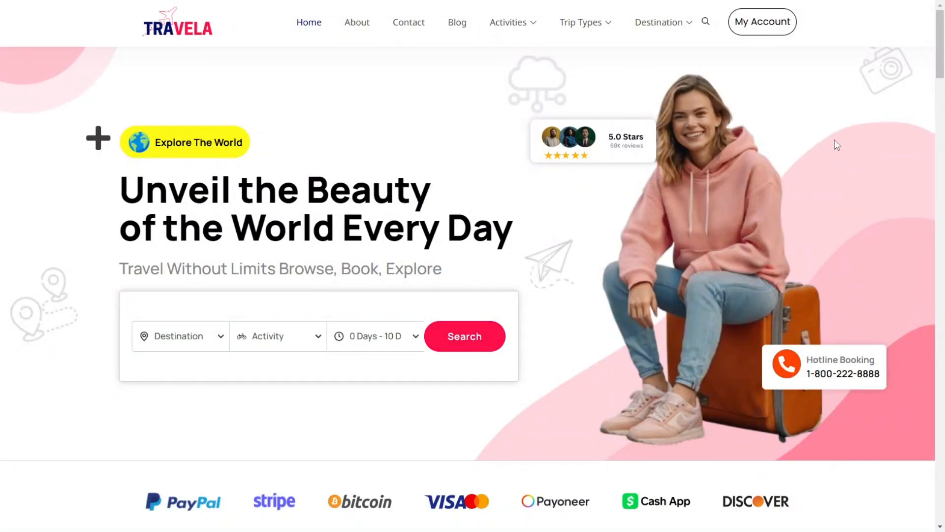
Step: Inspect the activity, destination and trip duration options of the homepage's trip search form
{"action": "mouse_move", "coordinate": [28, 4]}
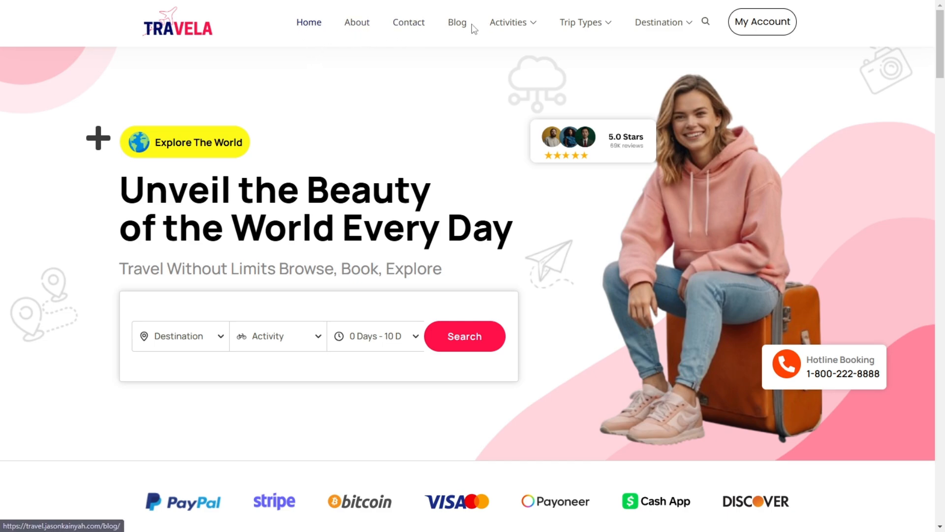
{"action": "mouse_move", "coordinate": [589, 24]}
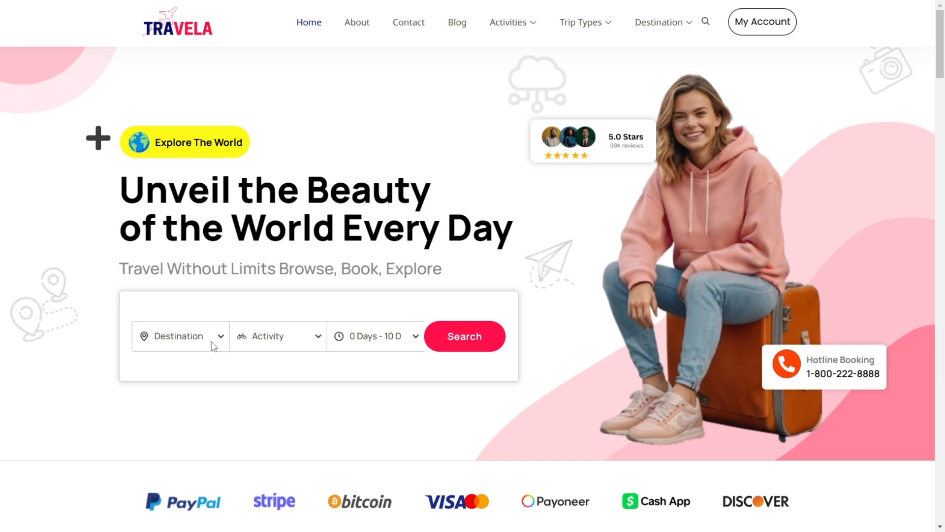
{"action": "left_click", "coordinate": [311, 343]}
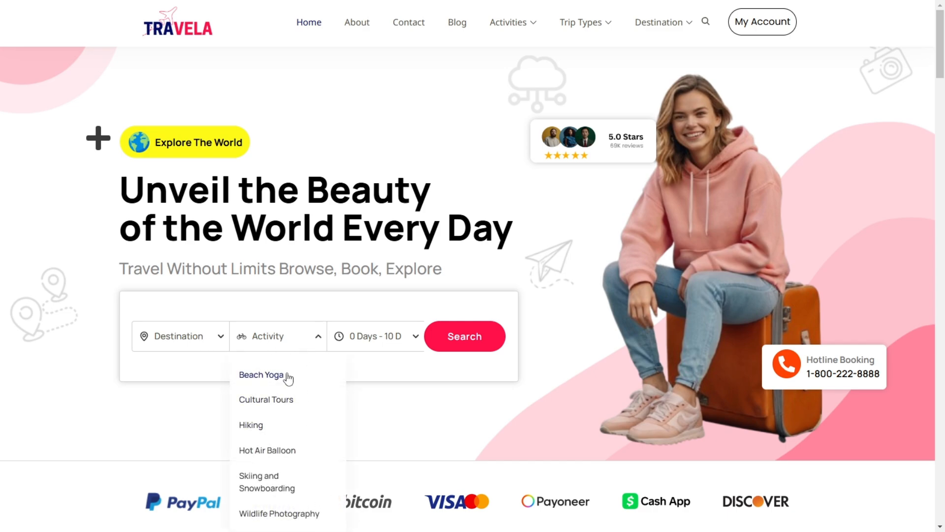
{"action": "left_click", "coordinate": [190, 343]}
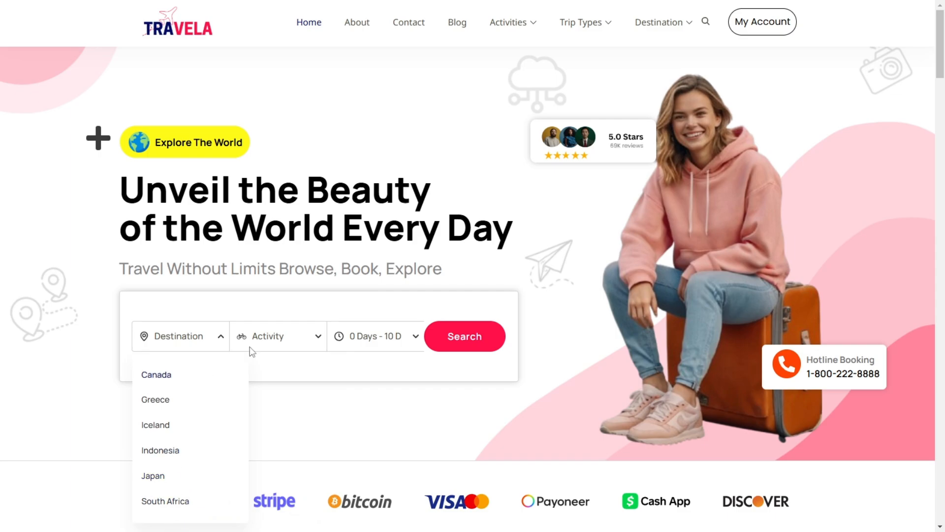
{"action": "left_click", "coordinate": [379, 344]}
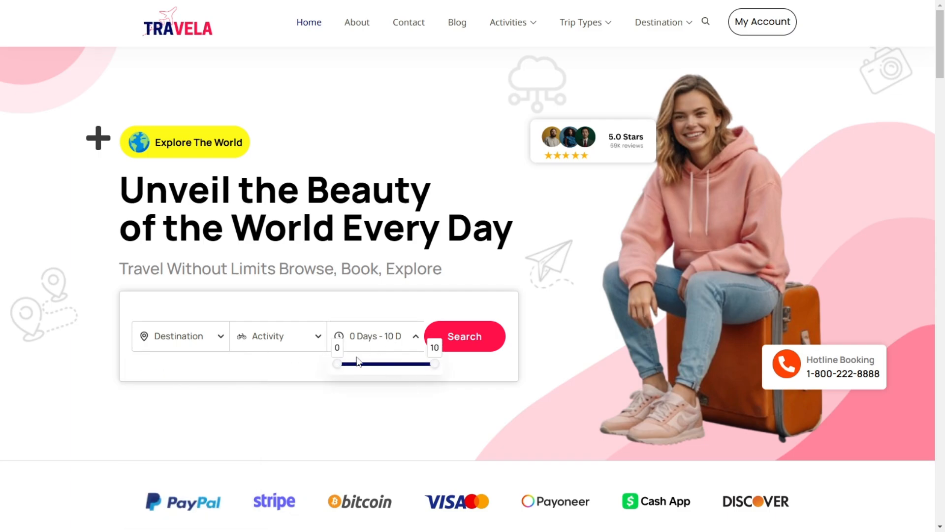
{"action": "left_click", "coordinate": [200, 368]}
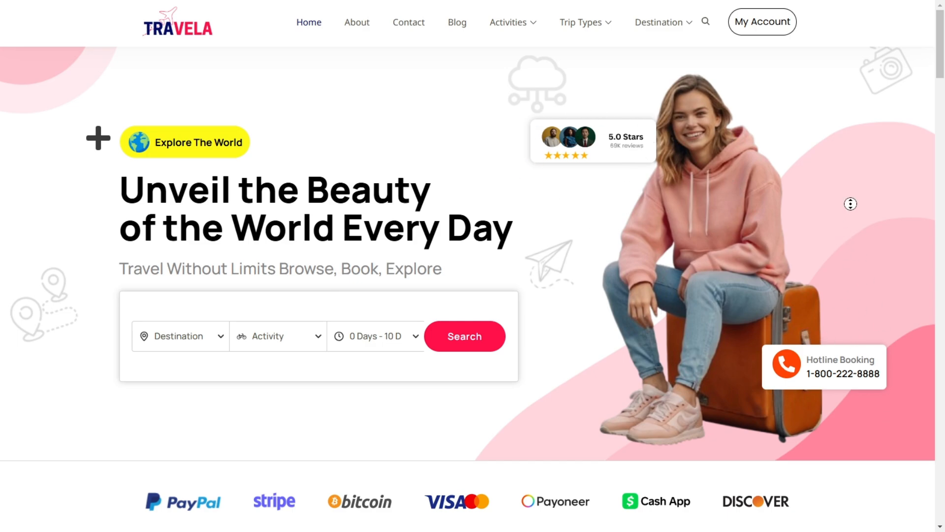
Step: Look over the homepage's payment logos and move the round-image Popular Destinations carousel back by one item
{"action": "scroll", "coordinate": [850, 203], "scroll_direction": "down", "scroll_amount": 3}
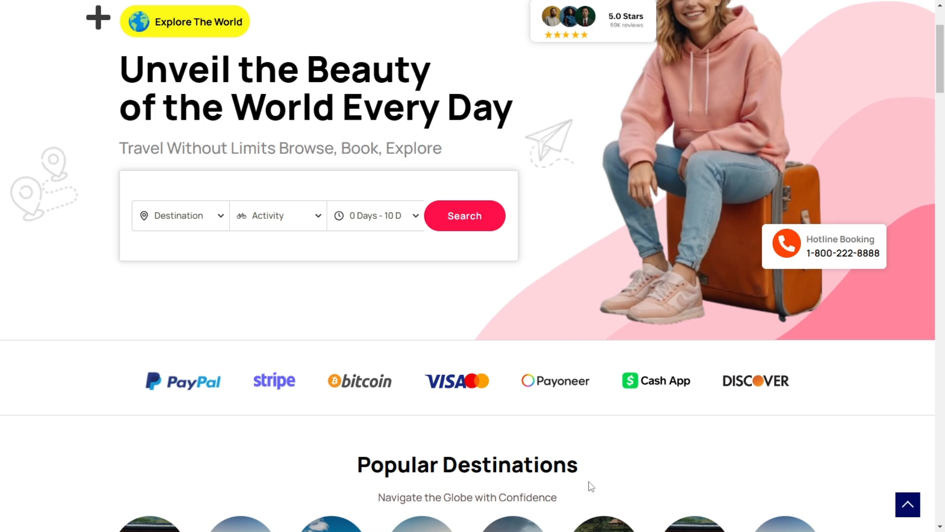
{"action": "middle_click", "coordinate": [592, 287]}
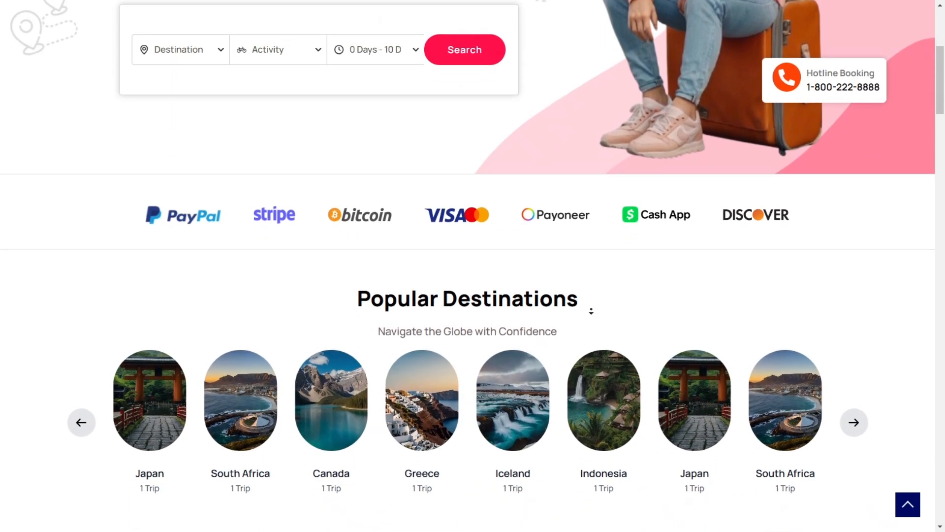
{"action": "middle_click", "coordinate": [591, 309]}
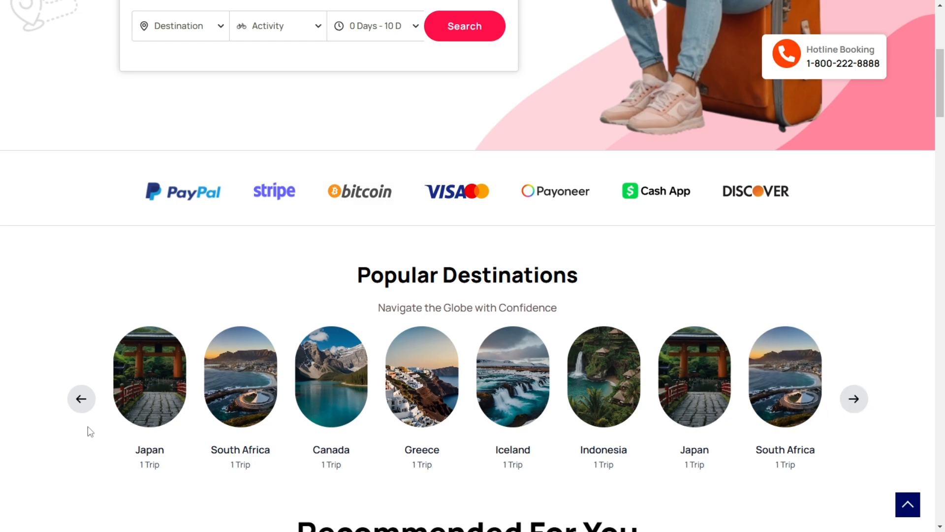
{"action": "left_click", "coordinate": [81, 399]}
{"action": "middle_click", "coordinate": [819, 253]}
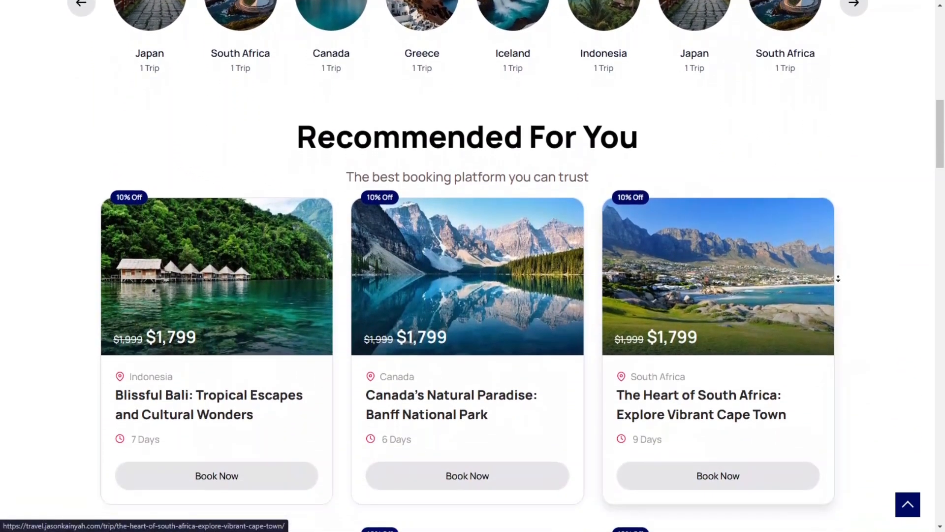
Step: Review the trip cards in the Recommended For You section, including their prices, locations and durations
{"action": "middle_click", "coordinate": [850, 277]}
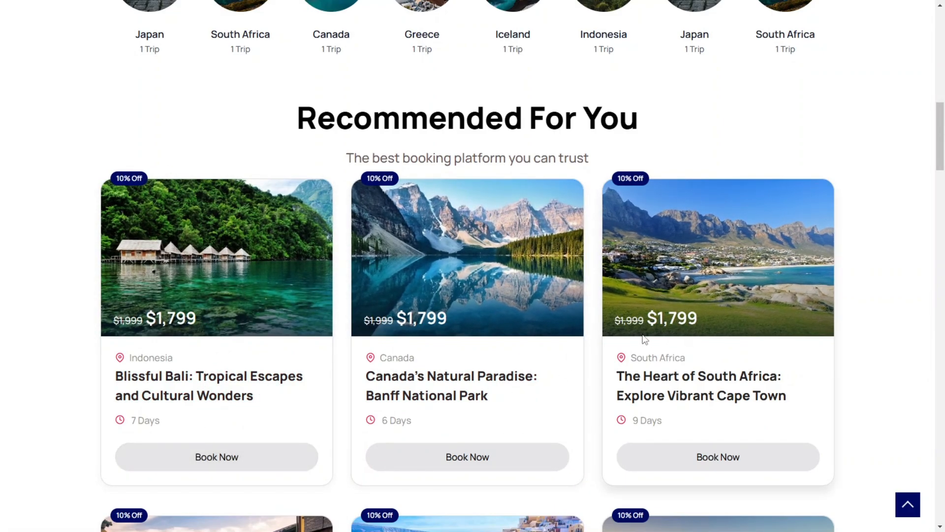
{"action": "scroll", "coordinate": [501, 257], "scroll_direction": "down", "scroll_amount": 3}
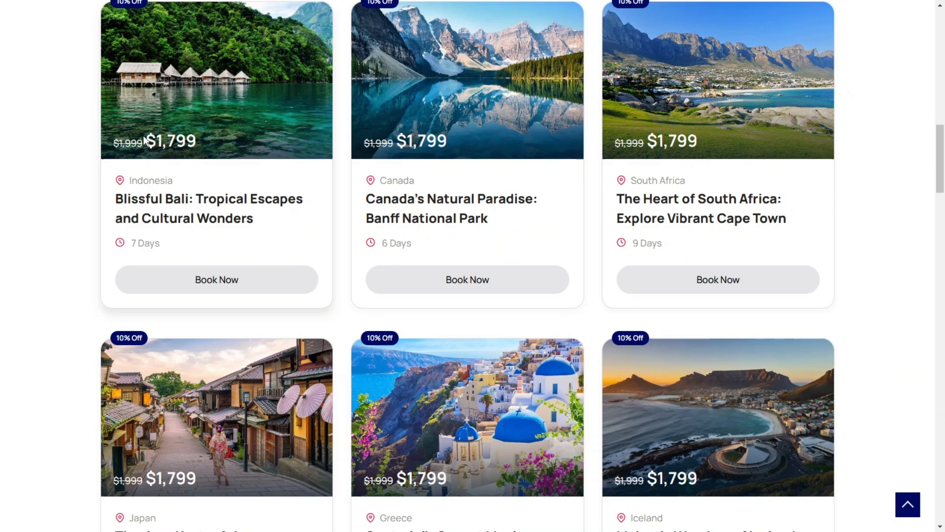
{"action": "middle_click", "coordinate": [872, 113]}
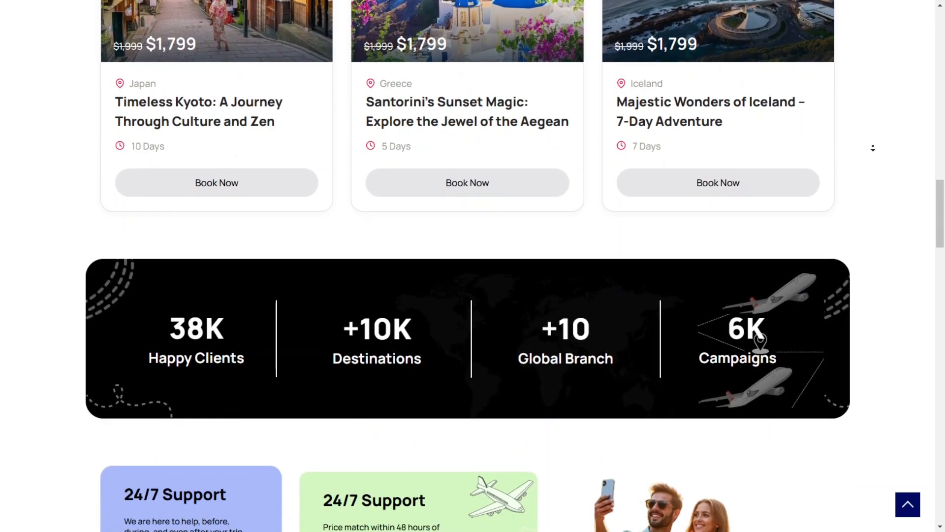
{"action": "middle_click", "coordinate": [875, 147]}
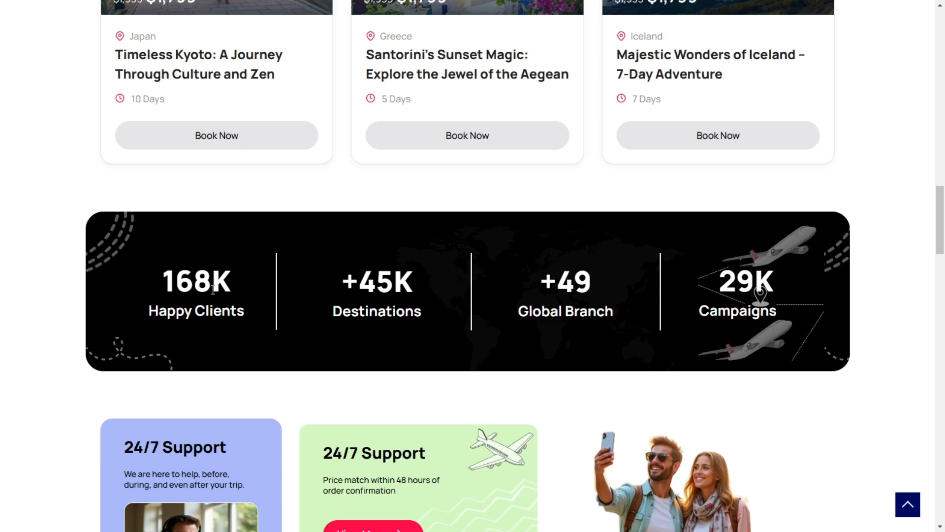
Step: Examine the homepage's company statistics banner, the 24/7 Support cards and the You will love us section
{"action": "middle_click", "coordinate": [28, 261]}
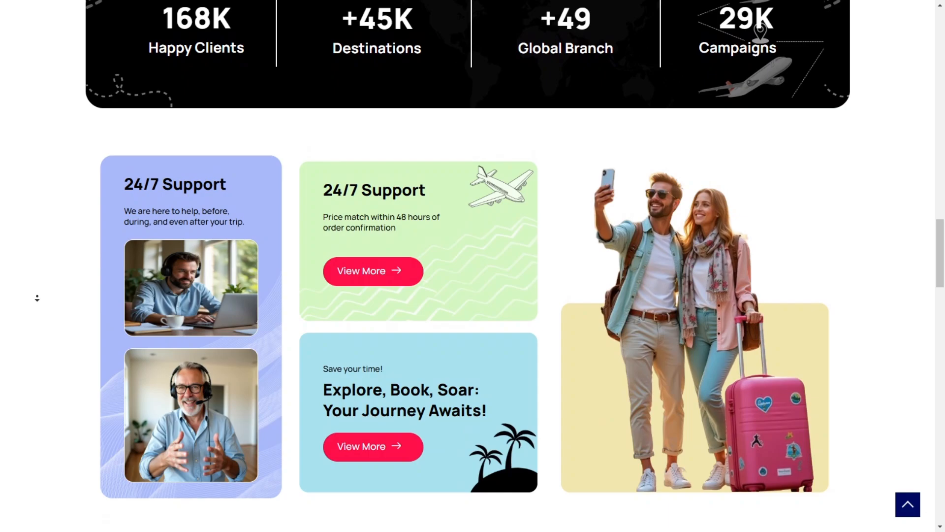
{"action": "middle_click", "coordinate": [38, 297]}
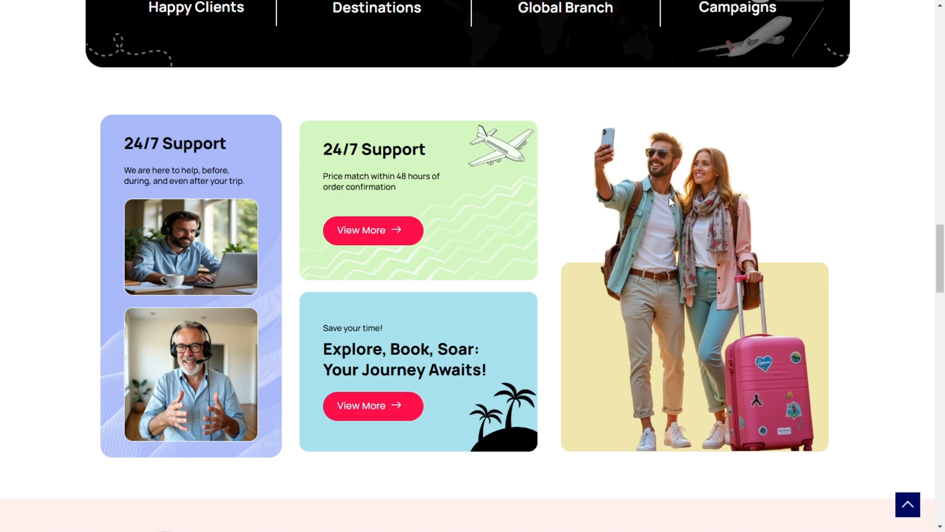
{"action": "middle_click", "coordinate": [878, 168]}
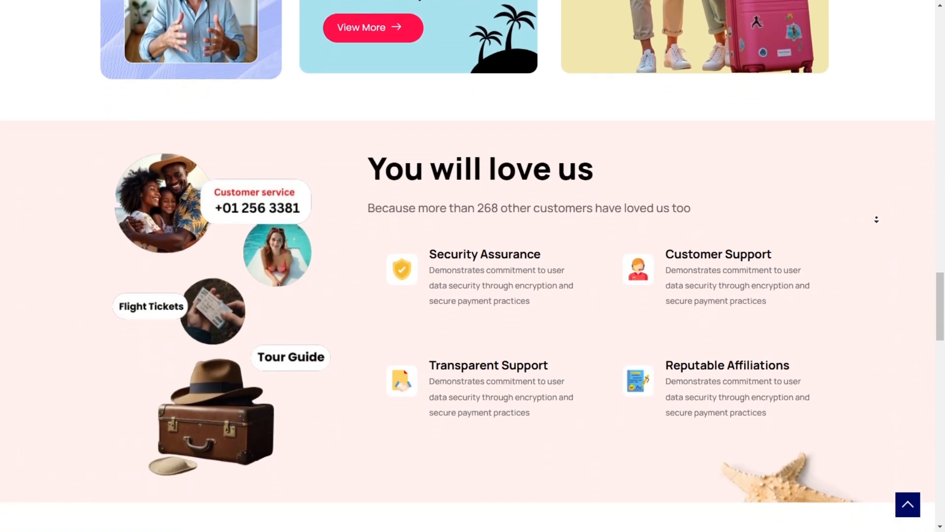
{"action": "middle_click", "coordinate": [876, 219]}
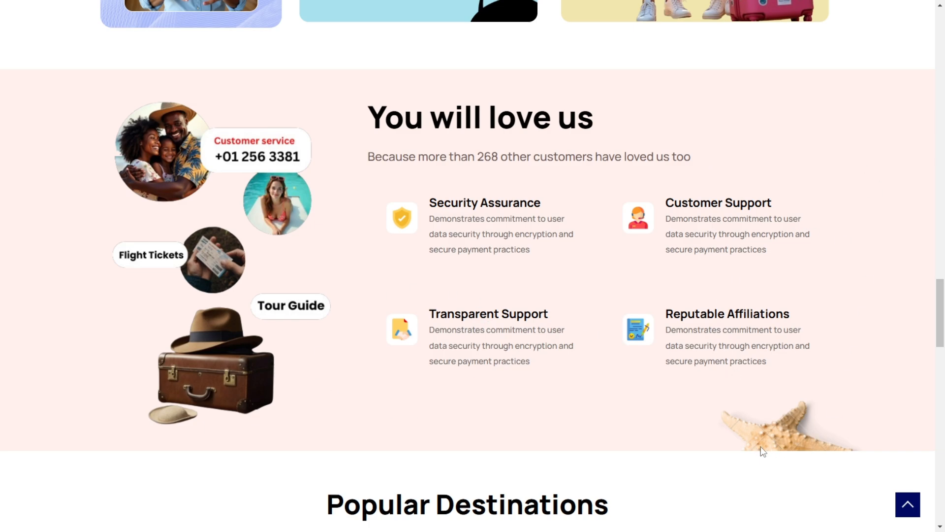
Step: Look through the Popular Destinations image grid and the Easy Payment section of the homepage
{"action": "middle_click", "coordinate": [863, 310]}
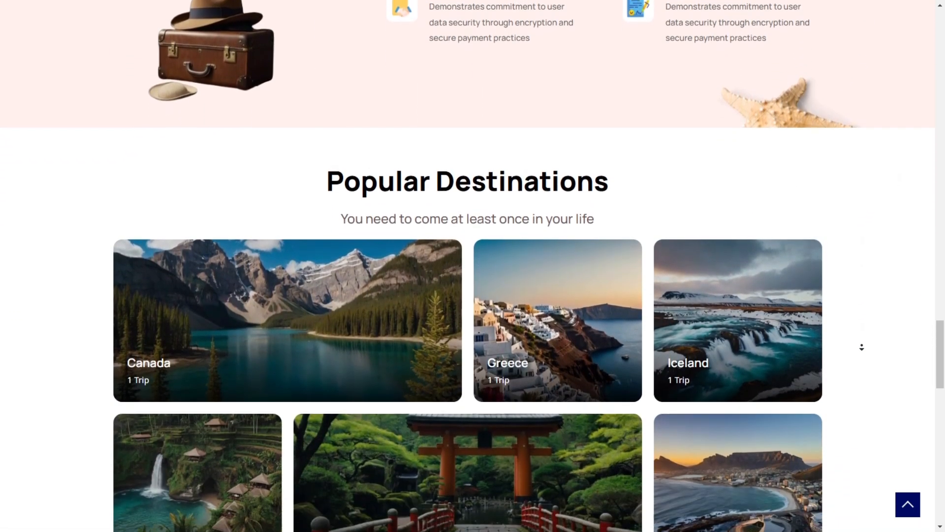
{"action": "middle_click", "coordinate": [862, 347]}
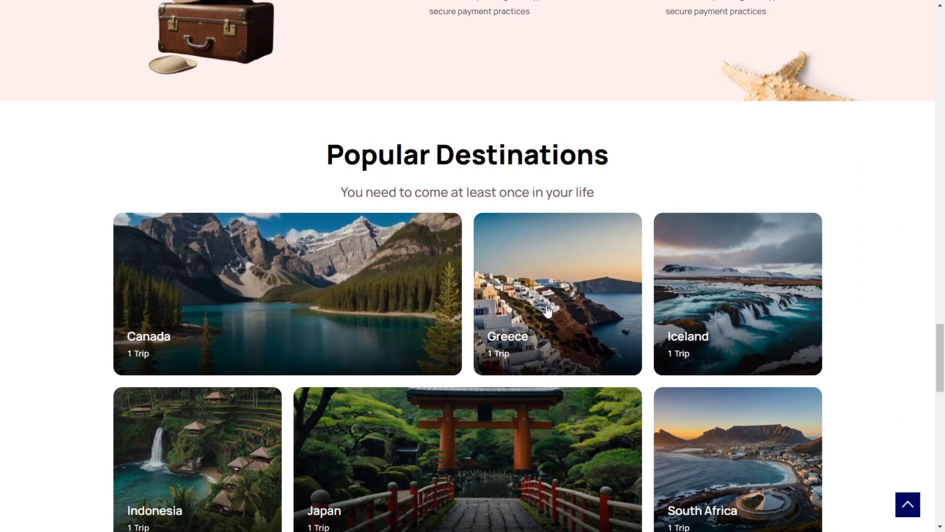
{"action": "scroll", "coordinate": [745, 304], "scroll_direction": "down", "scroll_amount": 1}
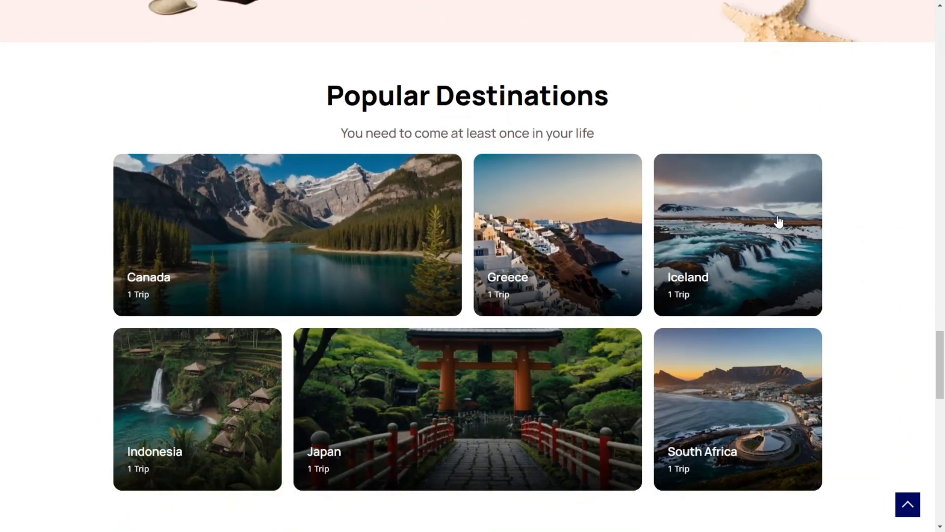
{"action": "middle_click", "coordinate": [850, 256]}
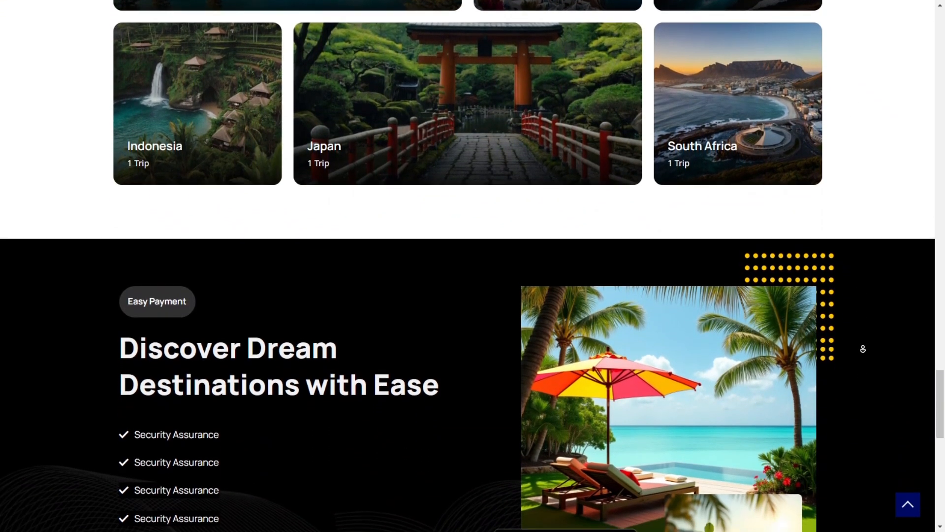
{"action": "middle_click", "coordinate": [863, 349]}
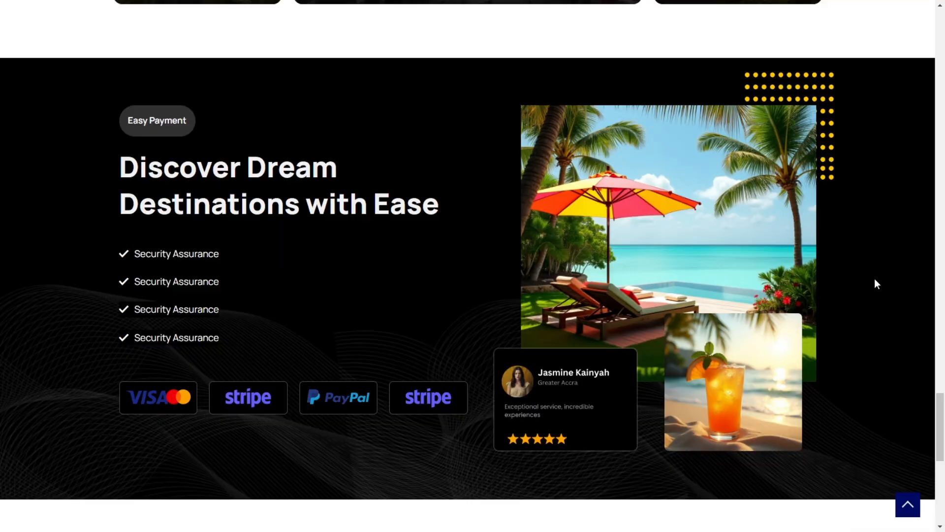
{"action": "scroll", "coordinate": [874, 284], "scroll_direction": "up", "scroll_amount": 8}
{"action": "scroll", "coordinate": [841, 284], "scroll_direction": "down", "scroll_amount": 15}
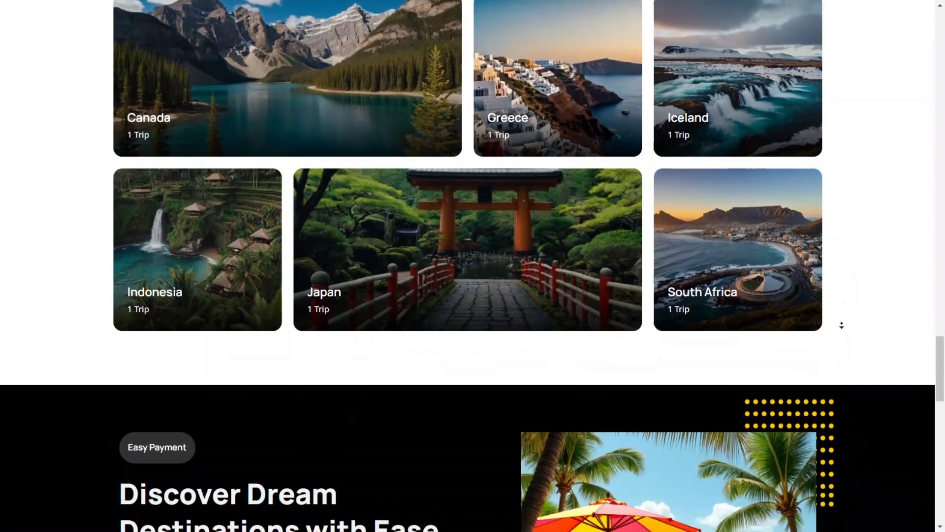
Step: Read the client testimonials and the footer of the homepage, and return to the hero section
{"action": "scroll", "coordinate": [841, 322], "scroll_direction": "down", "scroll_amount": 2}
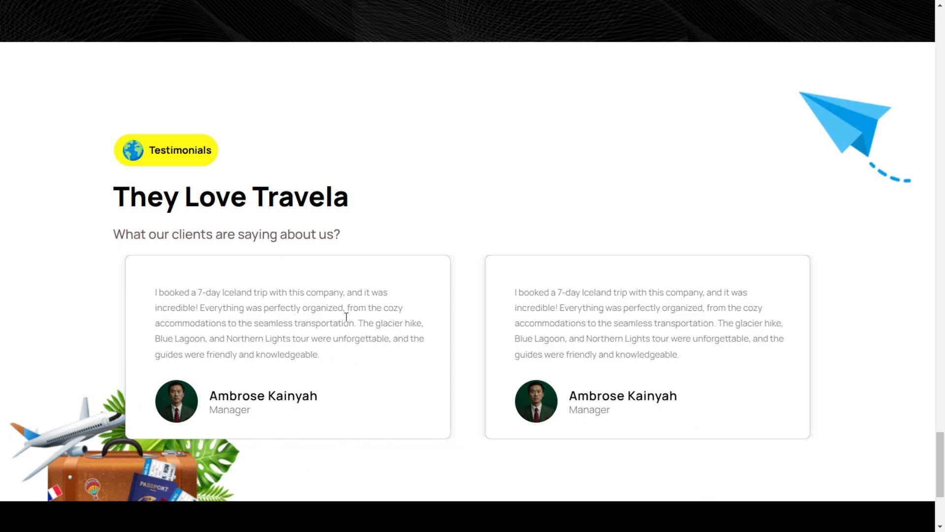
{"action": "scroll", "coordinate": [728, 251], "scroll_direction": "down", "scroll_amount": 3}
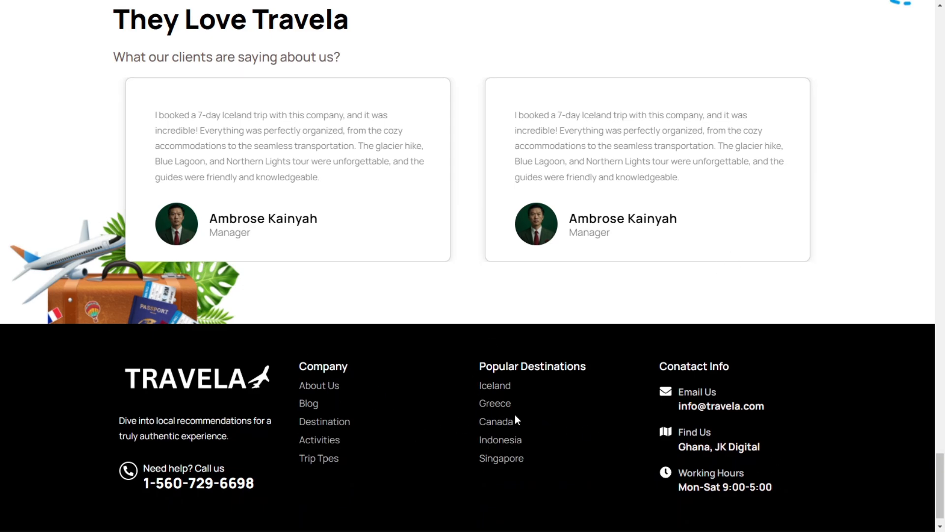
{"action": "scroll", "coordinate": [769, 222], "scroll_direction": "up", "scroll_amount": 20}
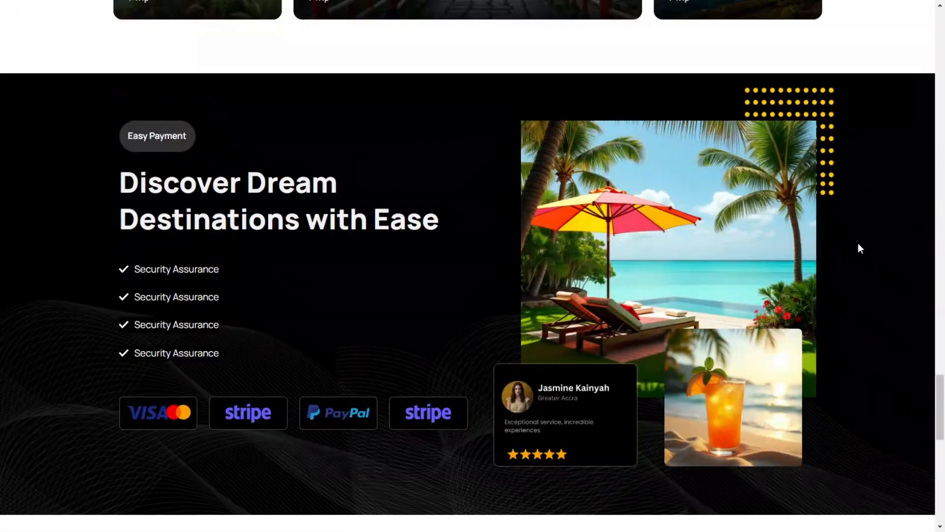
{"action": "scroll", "coordinate": [865, 156], "scroll_direction": "up", "scroll_amount": 20}
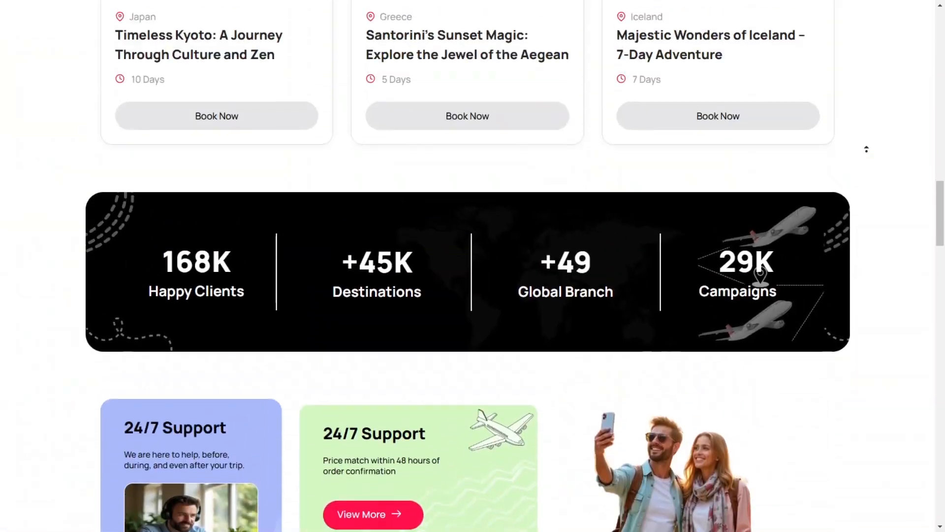
{"action": "scroll", "coordinate": [867, 170], "scroll_direction": "up", "scroll_amount": 7}
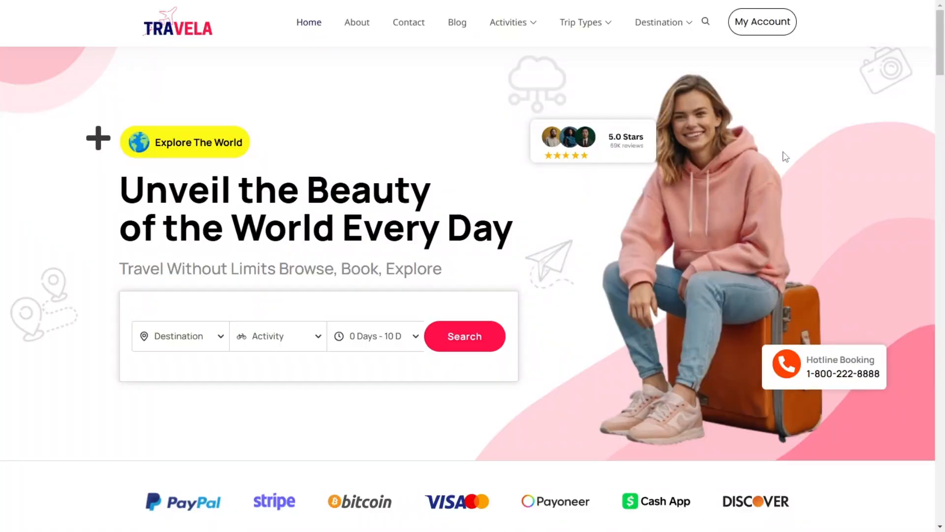
Step: Search Google for "hostinger" in a new tab and open the Hostinger website from the results
{"action": "key", "text": "ctrl+t"}
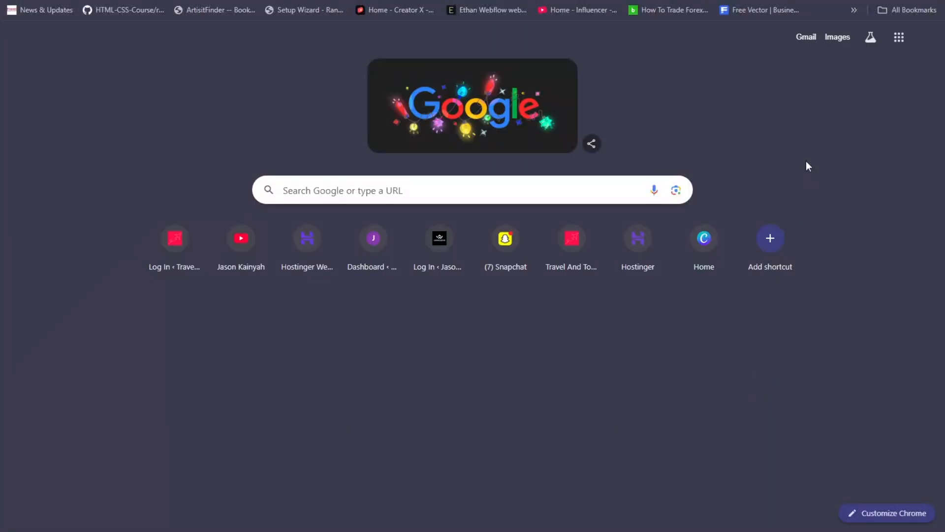
{"action": "left_click", "coordinate": [481, 203]}
{"action": "type", "text": "ho"}
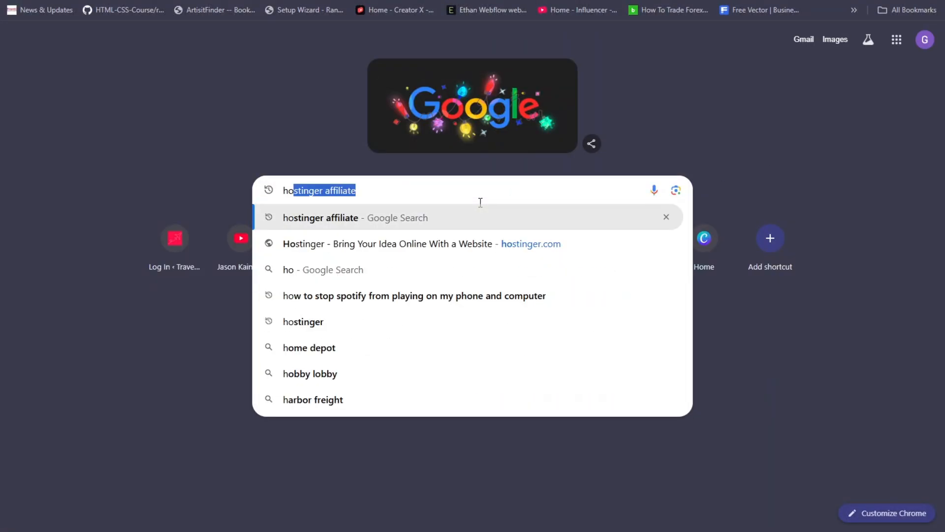
{"action": "type", "text": "stinger"}
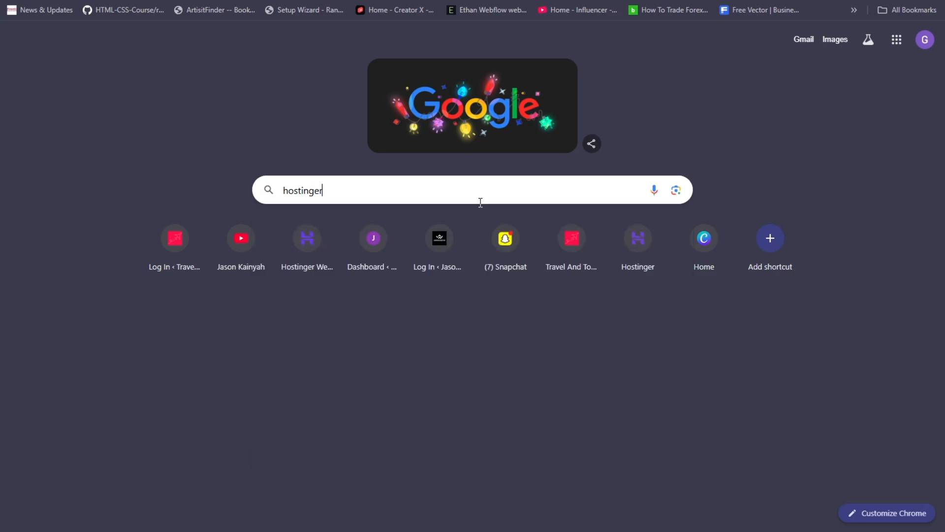
{"action": "key", "text": "Return"}
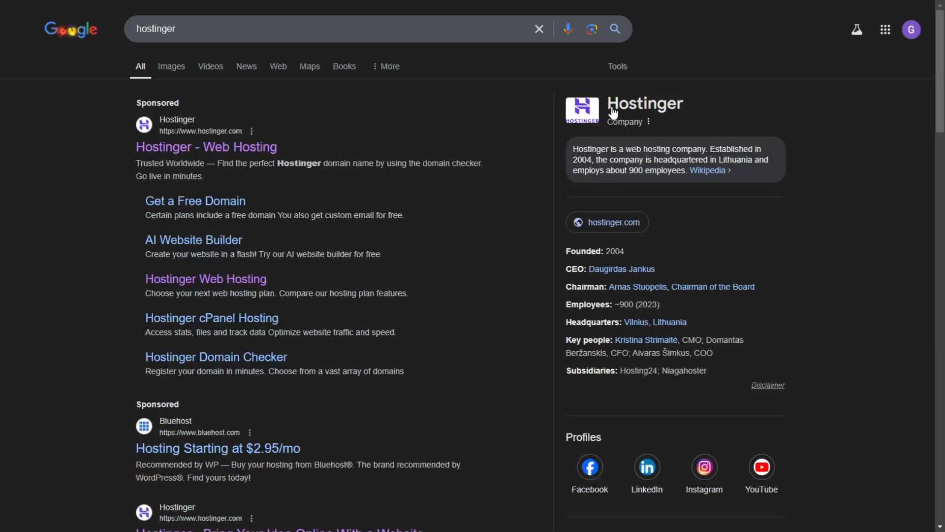
{"action": "scroll", "coordinate": [872, 123], "scroll_direction": "down", "scroll_amount": 4}
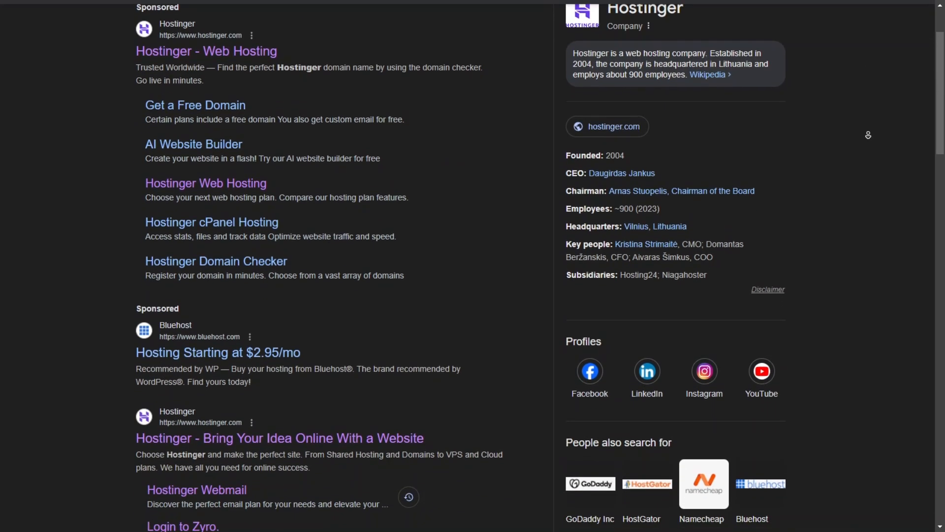
{"action": "scroll", "coordinate": [868, 135], "scroll_direction": "down", "scroll_amount": 3}
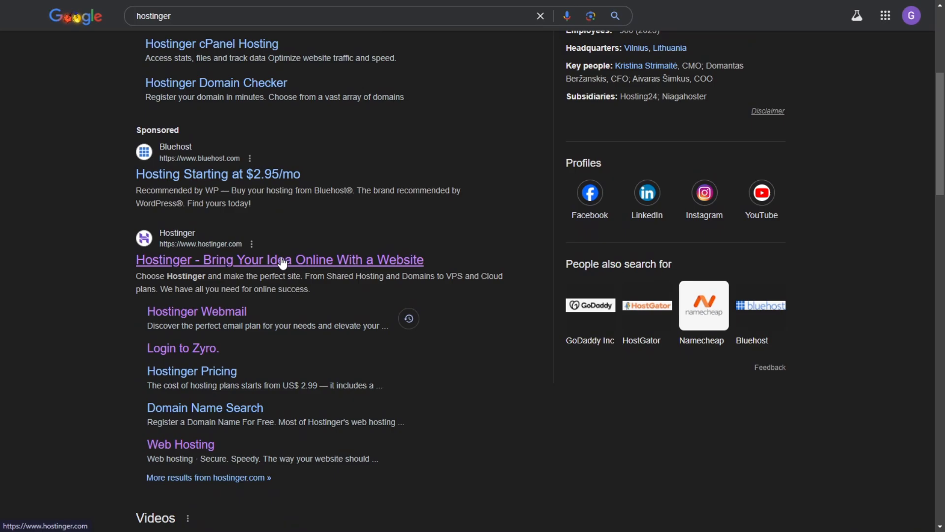
{"action": "left_click", "coordinate": [358, 264]}
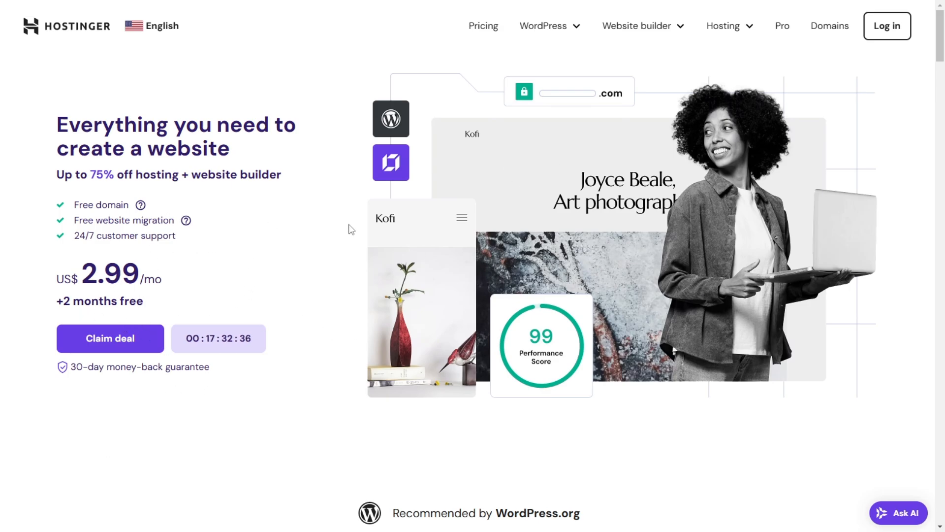
Step: Compare the prices and features of Hostinger's Premium, Business and Cloud Startup hosting plans
{"action": "scroll", "coordinate": [350, 227], "scroll_direction": "down", "scroll_amount": 15}
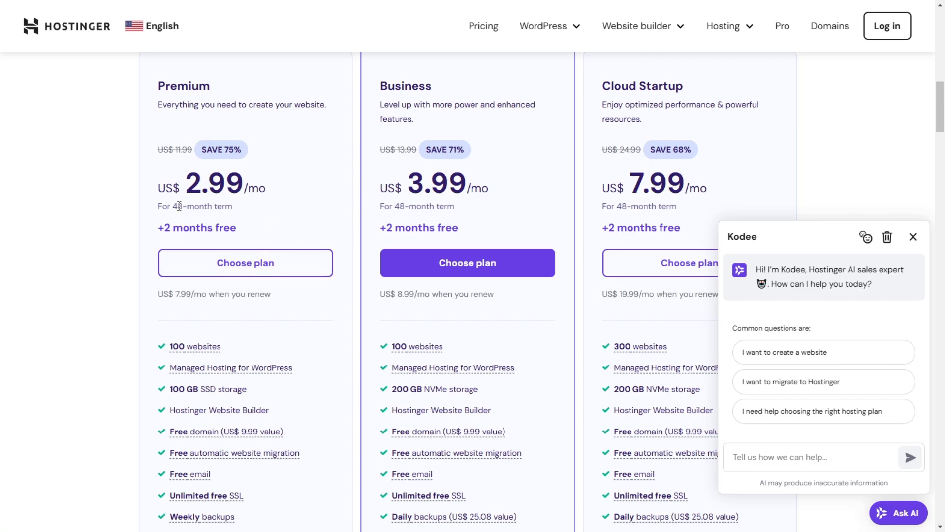
{"action": "scroll", "coordinate": [246, 276], "scroll_direction": "down", "scroll_amount": 1}
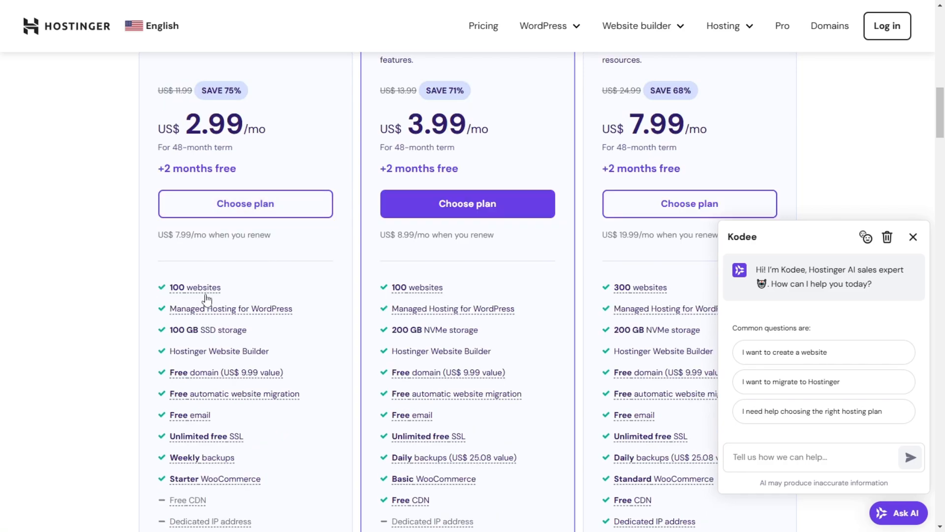
{"action": "scroll", "coordinate": [188, 273], "scroll_direction": "down", "scroll_amount": 1}
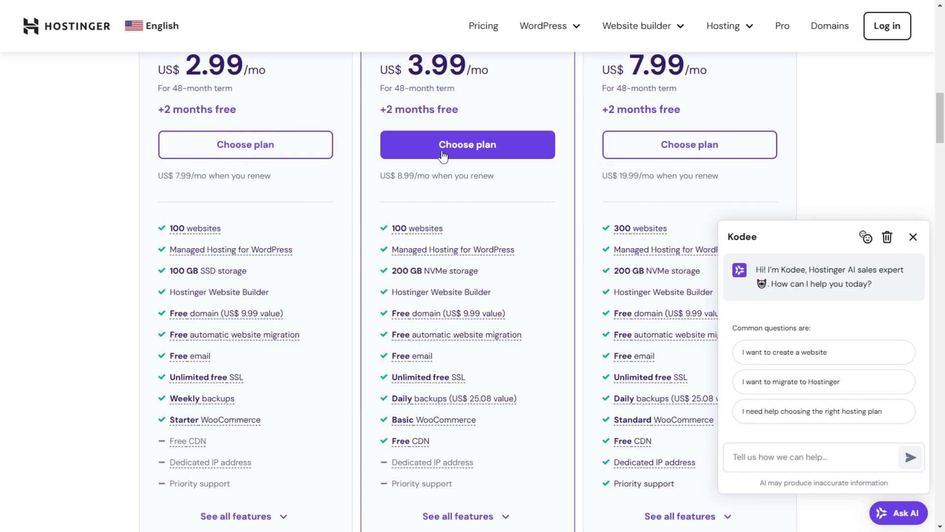
{"action": "scroll", "coordinate": [225, 200], "scroll_direction": "up", "scroll_amount": 3}
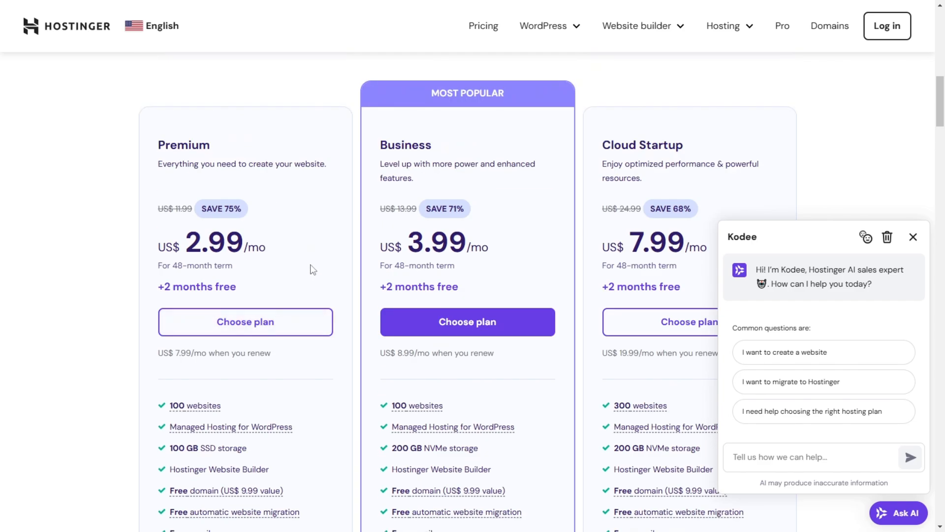
{"action": "scroll", "coordinate": [313, 269], "scroll_direction": "up", "scroll_amount": 4}
{"action": "scroll", "coordinate": [397, 193], "scroll_direction": "up", "scroll_amount": 4}
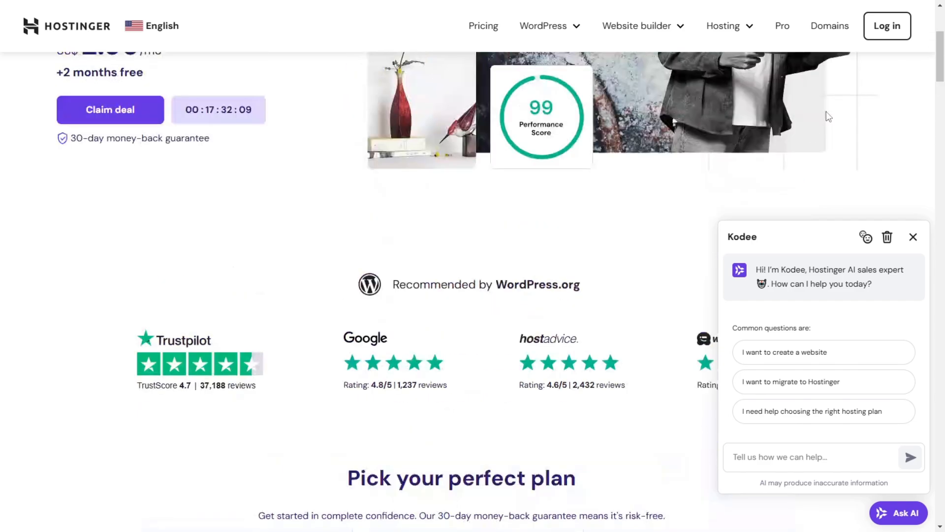
Step: Open Hostinger's domain search page, look over the domain extension prices, and close the Kodee chat window
{"action": "left_click", "coordinate": [820, 29]}
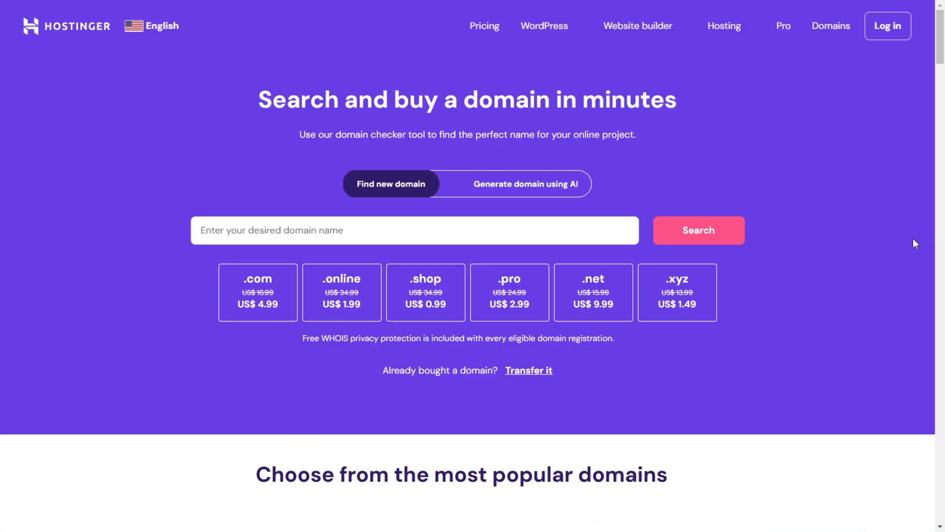
{"action": "scroll", "coordinate": [284, 224], "scroll_direction": "down", "scroll_amount": 2}
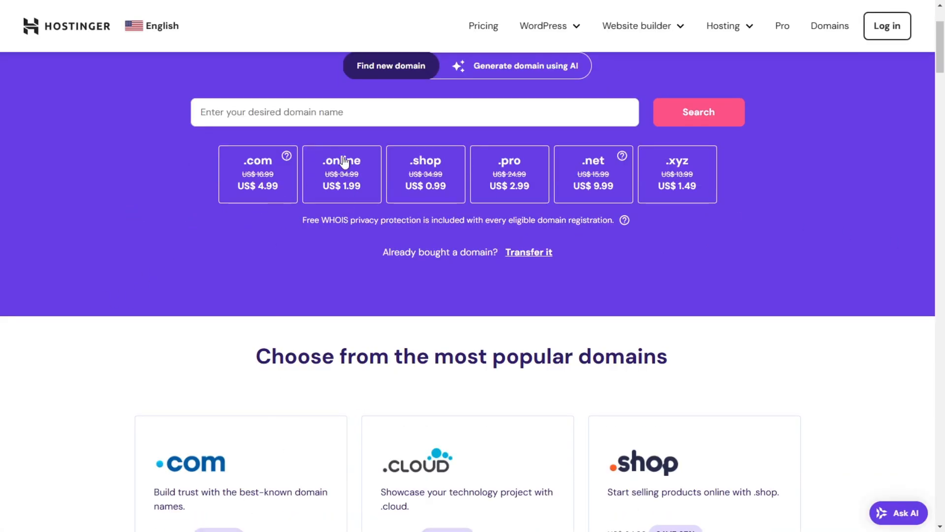
{"action": "scroll", "coordinate": [344, 161], "scroll_direction": "up", "scroll_amount": 2}
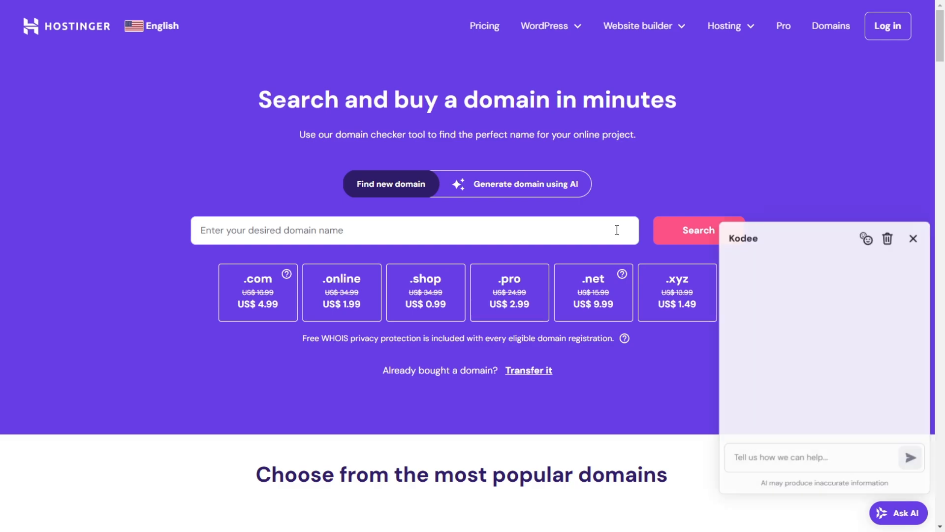
{"action": "left_click", "coordinate": [913, 237]}
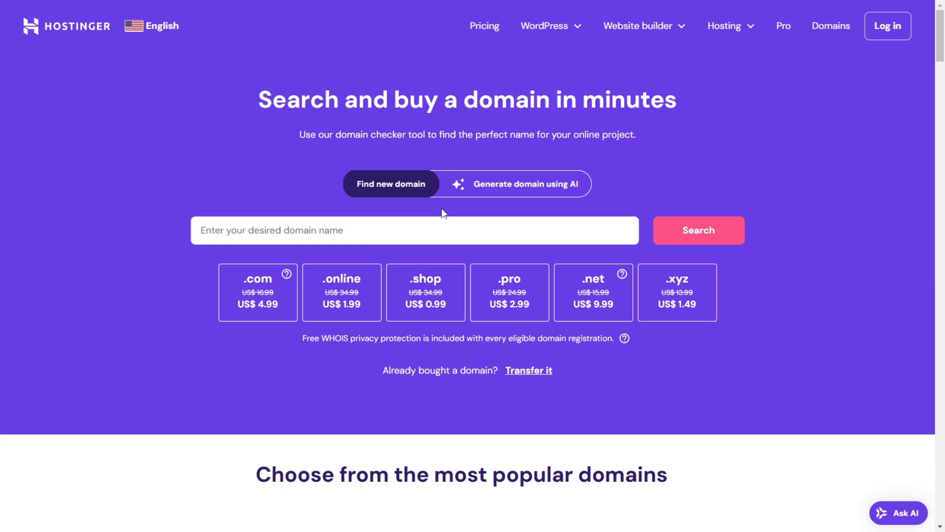
{"action": "left_click", "coordinate": [386, 233]}
{"action": "type", "text": "asd"}
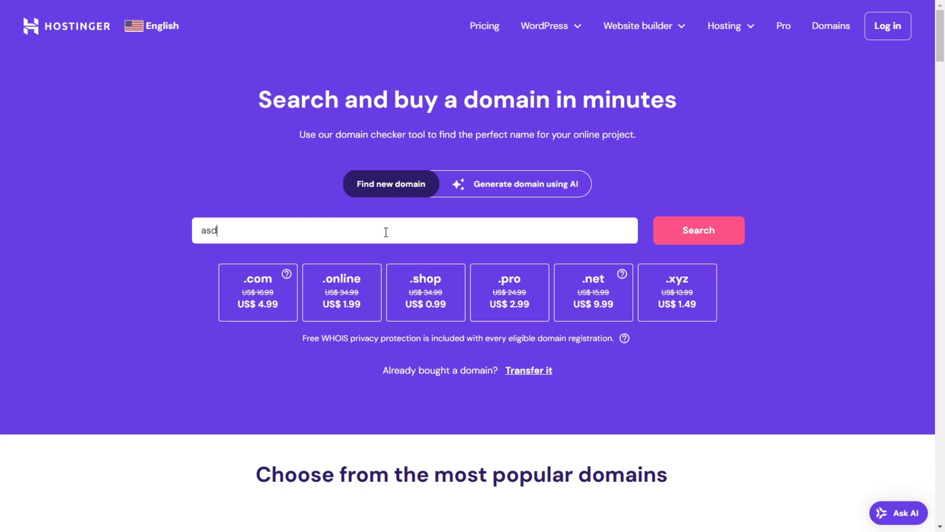
{"action": "key", "text": "BackSpace"}
{"action": "key", "text": "BackSpace"}
{"action": "key", "text": "BackSpace"}
{"action": "key", "text": "BackSpace"}
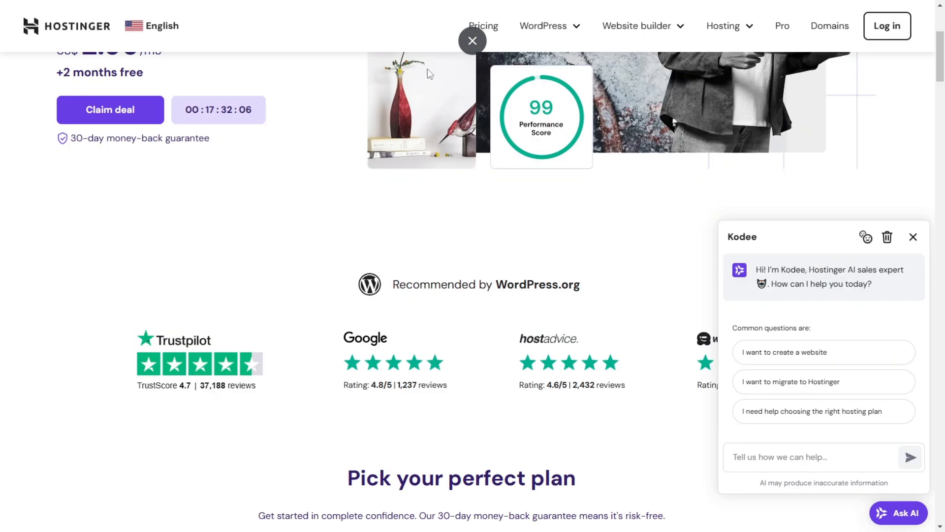
Step: Review the website limits, free domain and other features included in Hostinger's Premium, Business and Cloud Startup plans
{"action": "scroll", "coordinate": [200, 314], "scroll_direction": "down", "scroll_amount": 5}
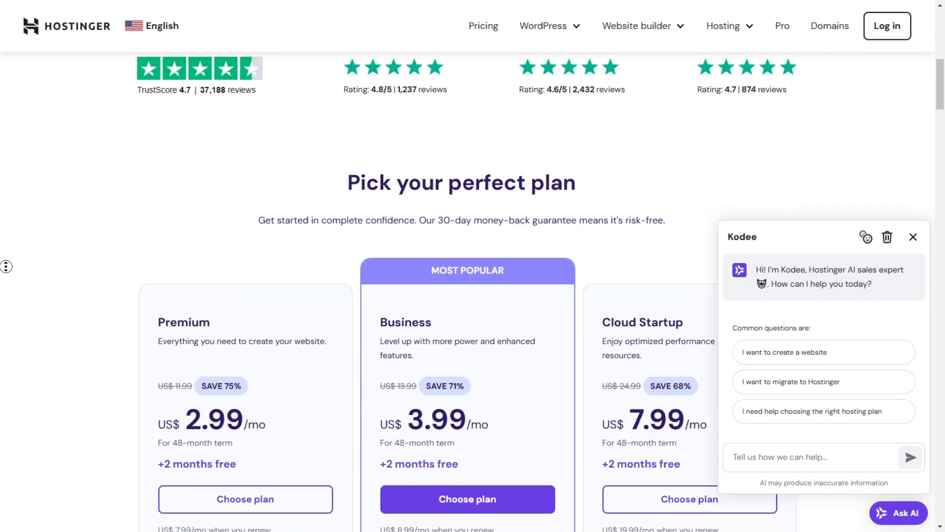
{"action": "scroll", "coordinate": [6, 266], "scroll_direction": "down", "scroll_amount": 6}
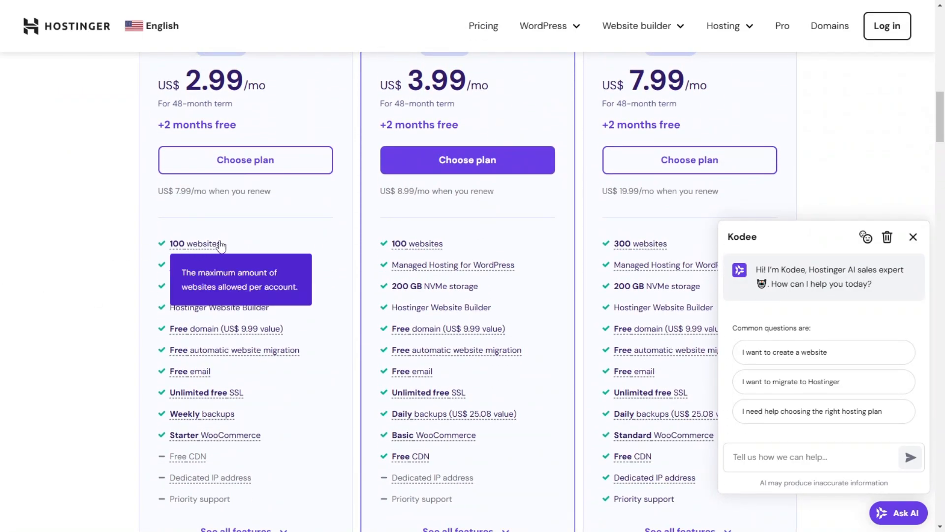
{"action": "mouse_move", "coordinate": [187, 329]}
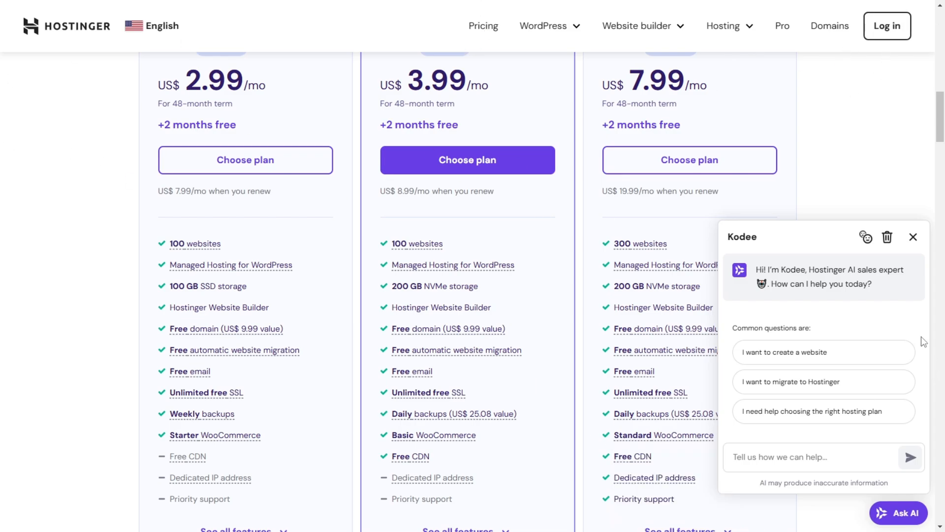
{"action": "scroll", "coordinate": [316, 143], "scroll_direction": "up", "scroll_amount": 8}
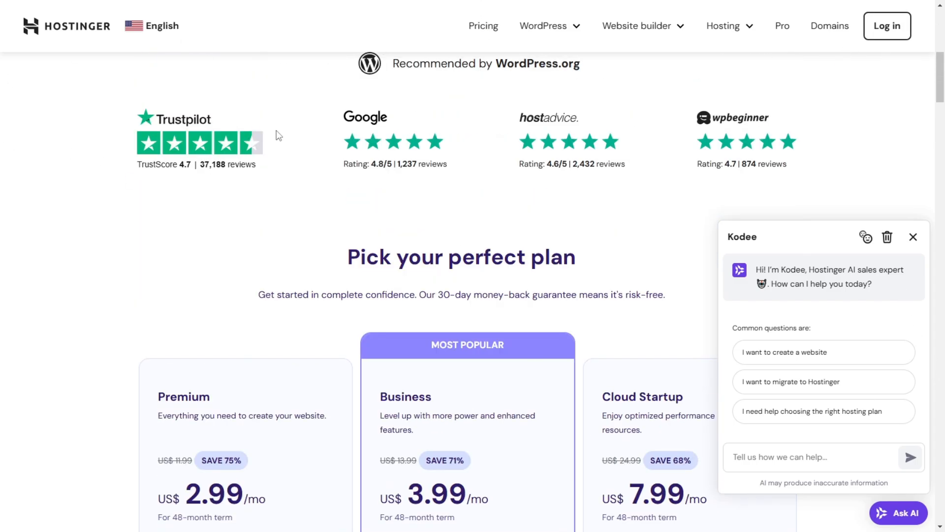
{"action": "scroll", "coordinate": [278, 136], "scroll_direction": "up", "scroll_amount": 7}
{"action": "scroll", "coordinate": [391, 167], "scroll_direction": "up", "scroll_amount": 2}
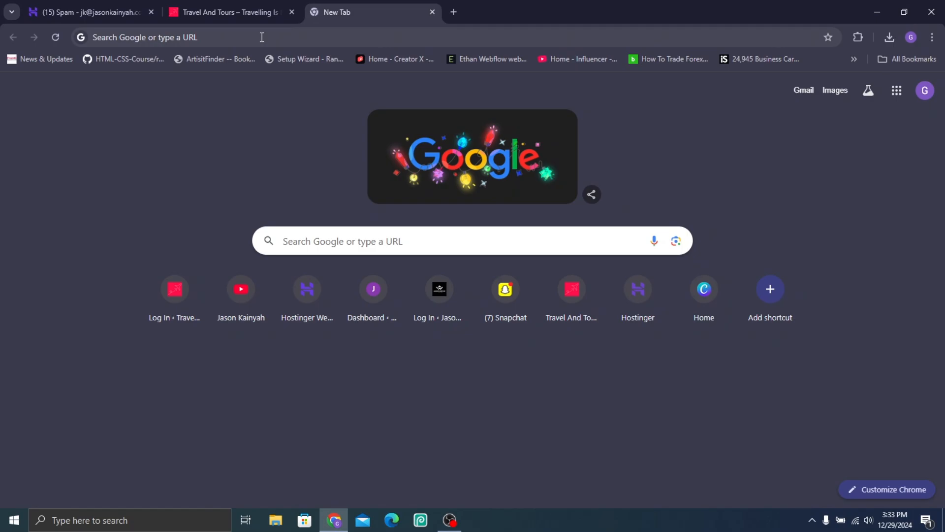
Step: Load the WordPress login page at the wp-admin address of the site's mytravel subdomain in the empty tab
{"action": "left_click", "coordinate": [337, 36]}
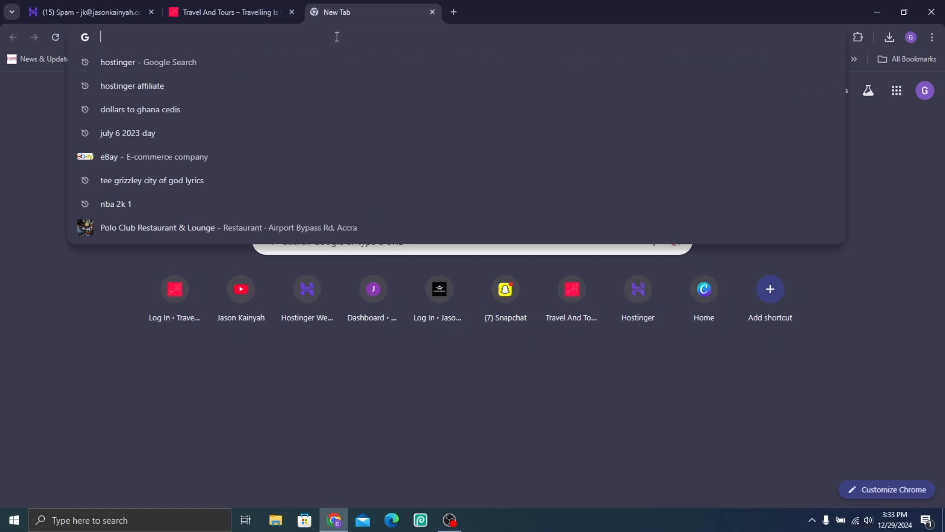
{"action": "left_click", "coordinate": [250, 7]}
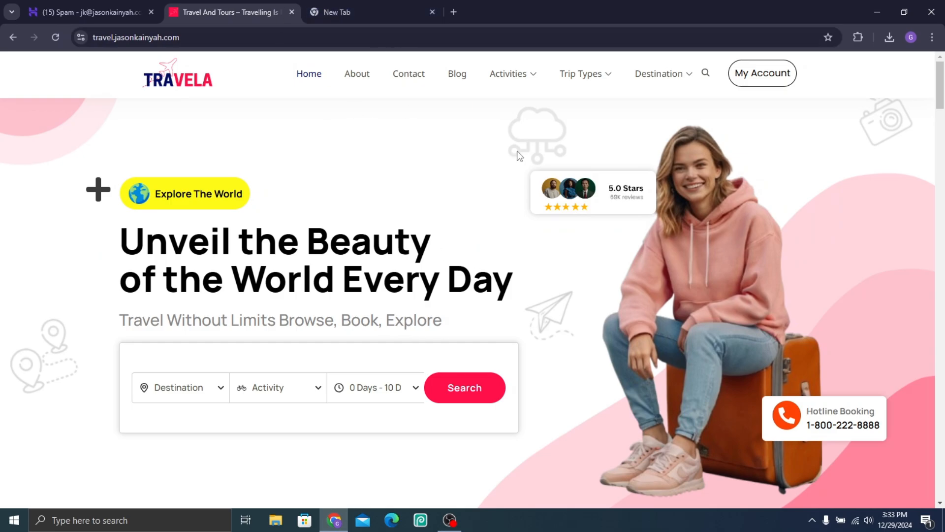
{"action": "left_click", "coordinate": [371, 3]}
{"action": "type", "text": "mytr"}
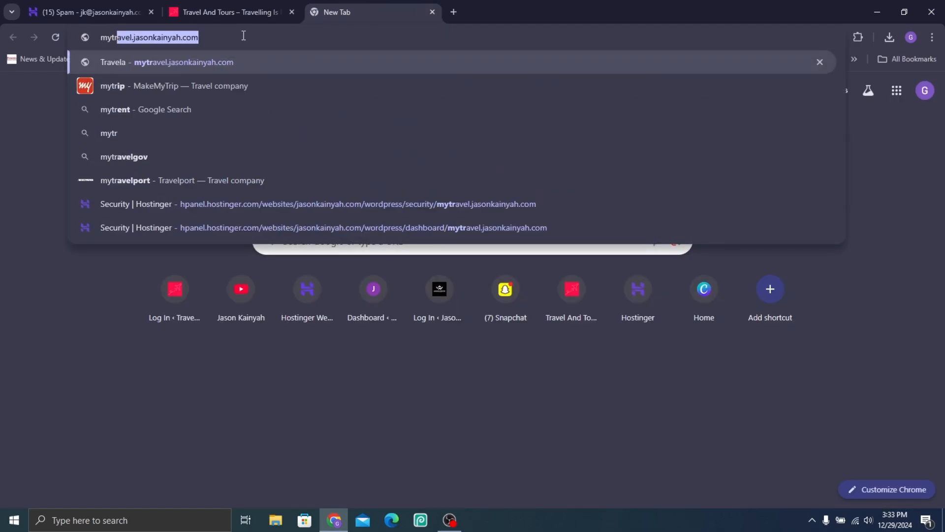
{"action": "type", "text": "av"}
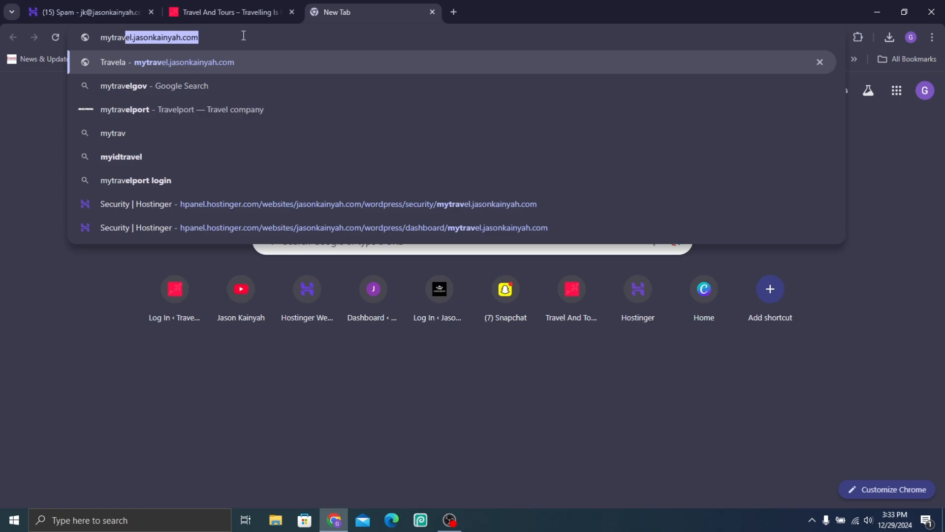
{"action": "type", "text": "el.jasonkain"}
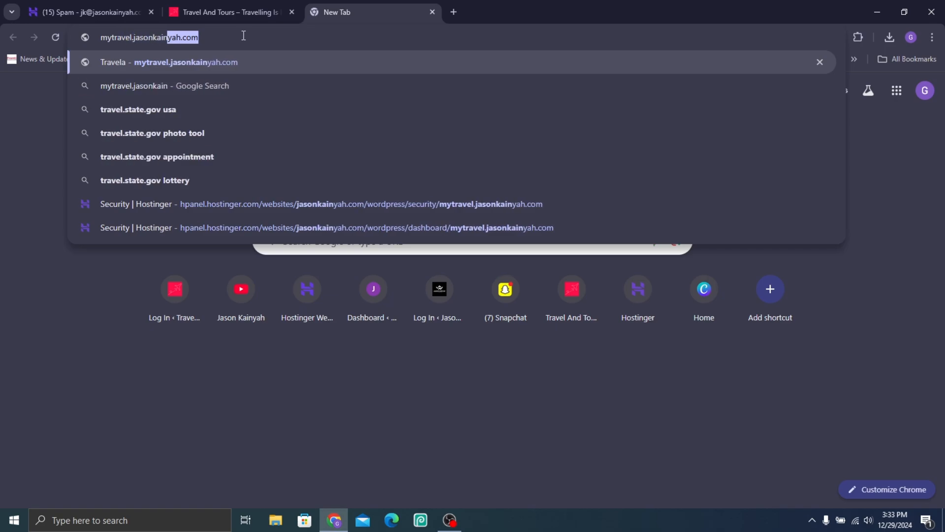
{"action": "type", "text": "yah.com"}
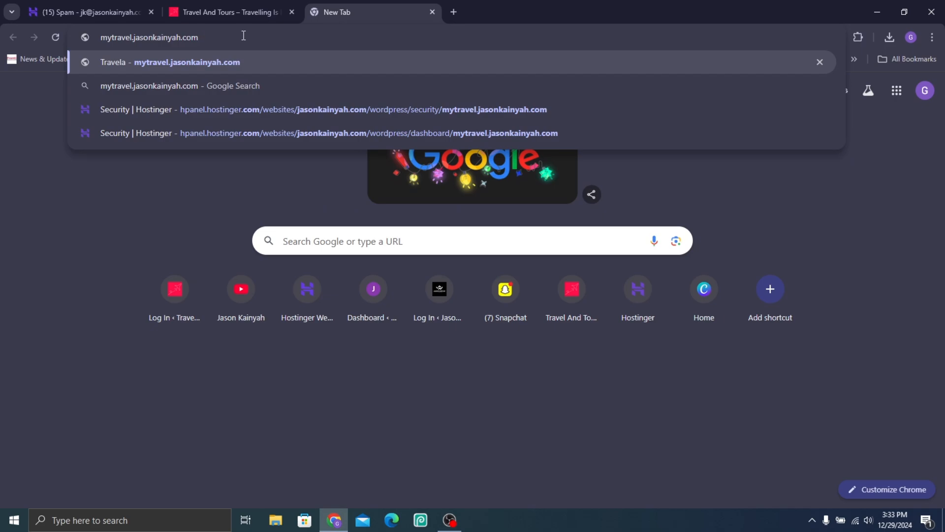
{"action": "type", "text": "/"}
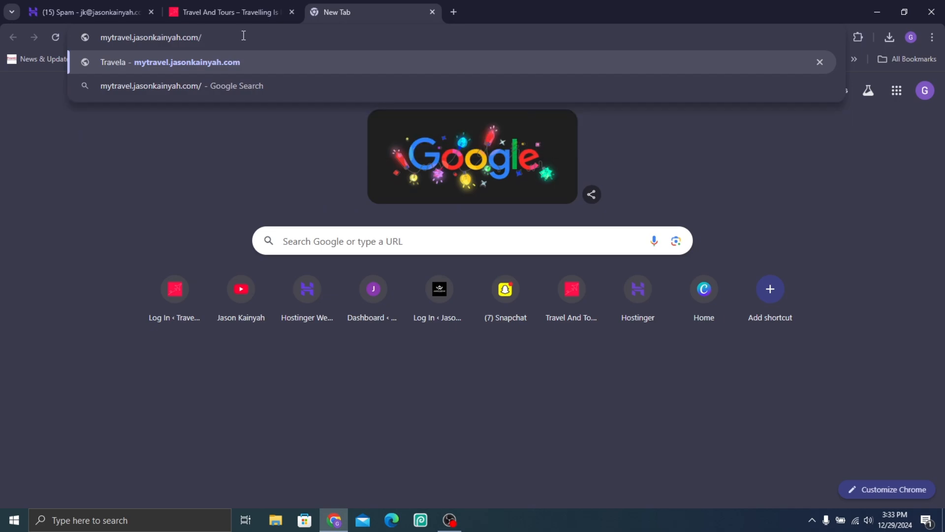
{"action": "type", "text": "wp-admin"}
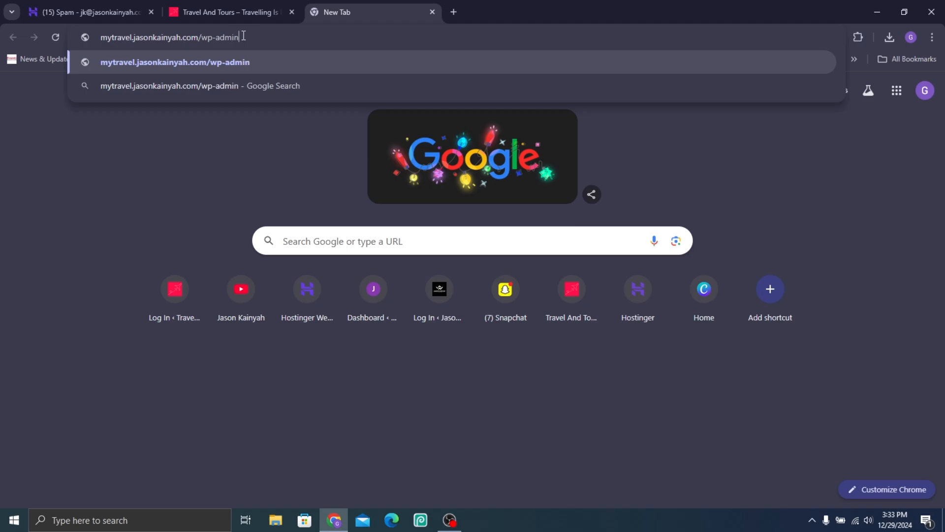
{"action": "key", "text": "Return"}
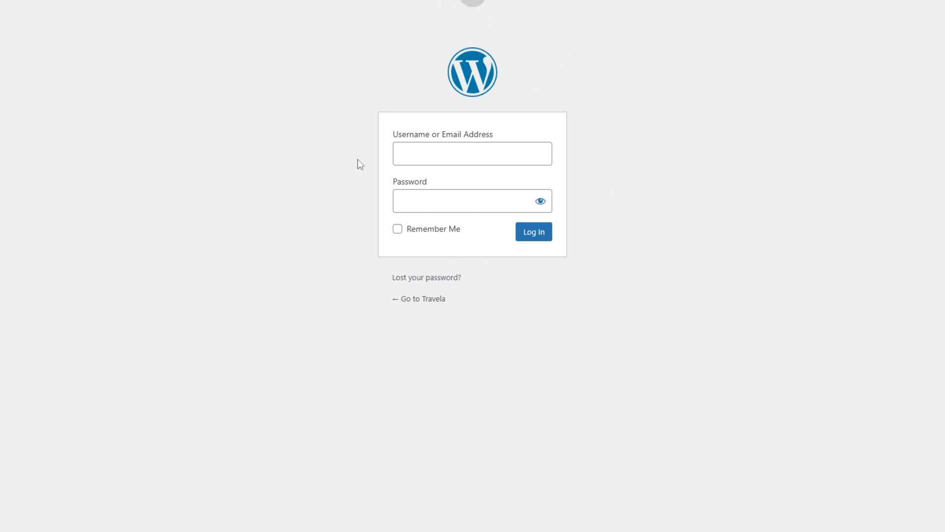
Step: Log in to WordPress with the account username and password, and dismiss the browser's offer to save the password
{"action": "left_click", "coordinate": [435, 156]}
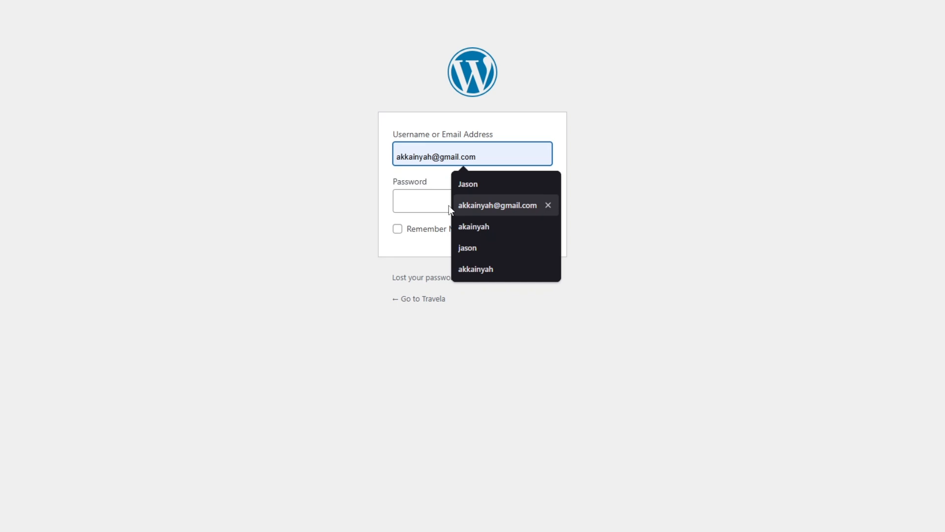
{"action": "left_click", "coordinate": [277, 137]}
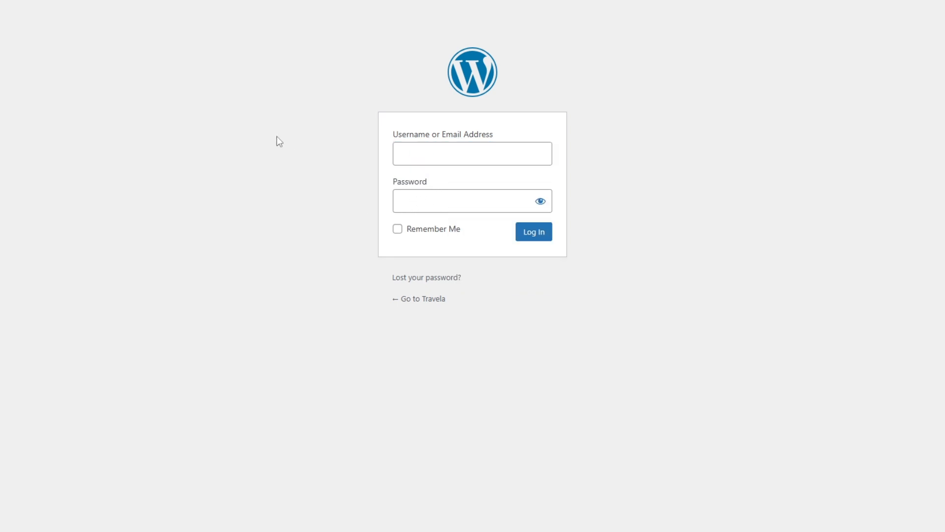
{"action": "left_click", "coordinate": [427, 154]}
{"action": "type", "text": "Jason"}
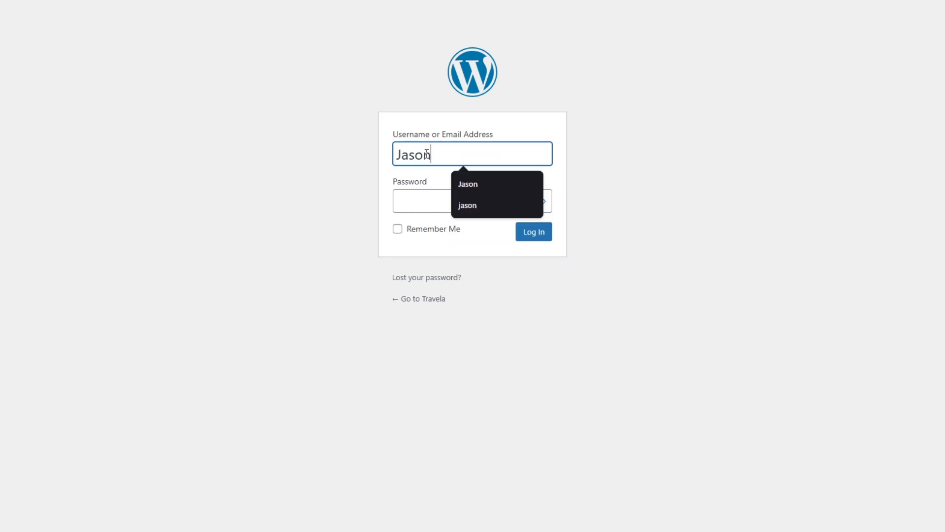
{"action": "left_click", "coordinate": [403, 197]}
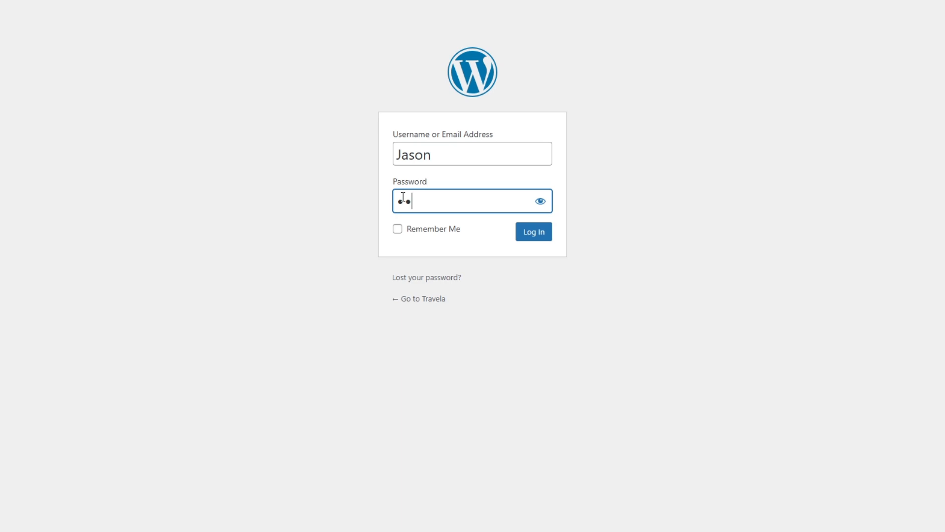
{"action": "key", "text": "ctrl+a"}
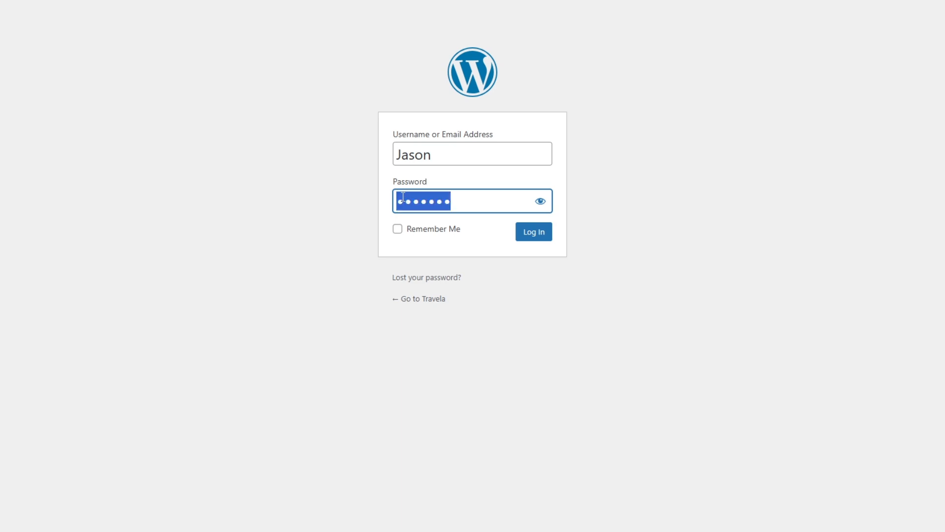
{"action": "type", "text": "••••••••"}
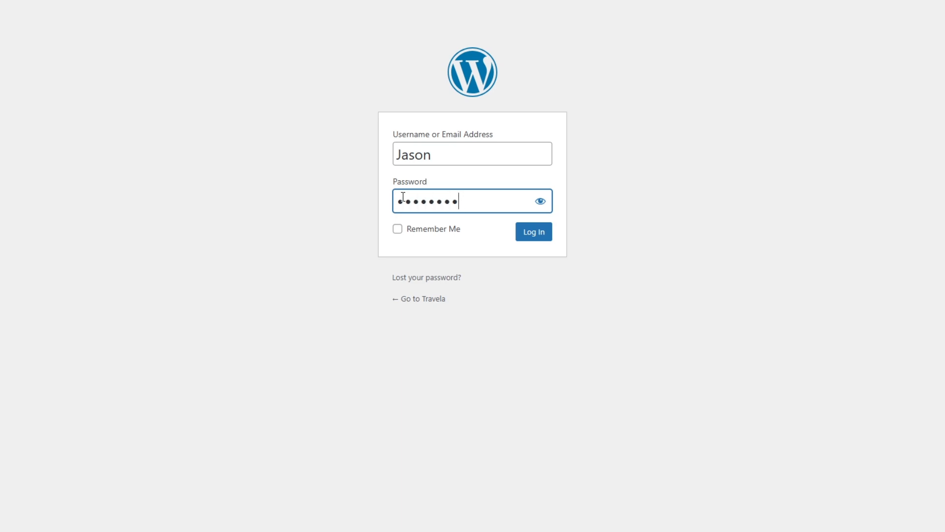
{"action": "type", "text": "•••"}
{"action": "left_click", "coordinate": [536, 235]}
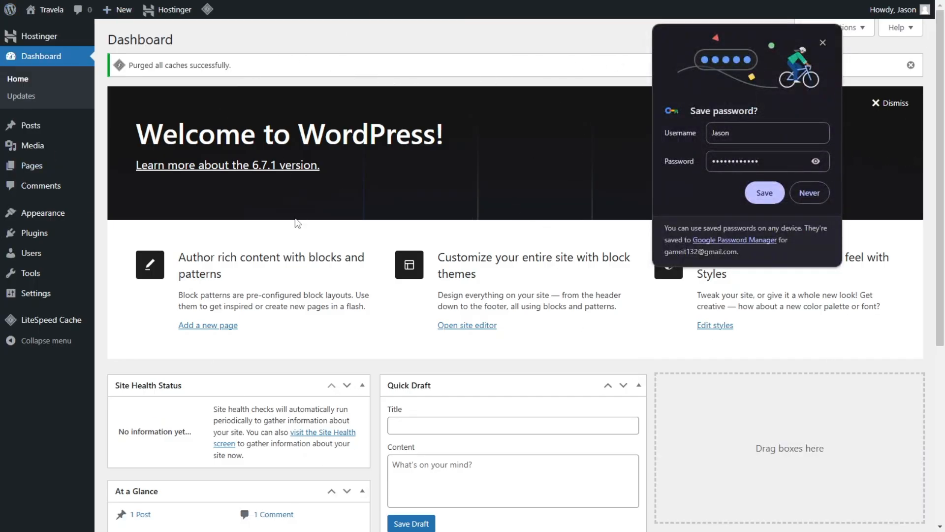
{"action": "left_click", "coordinate": [825, 40]}
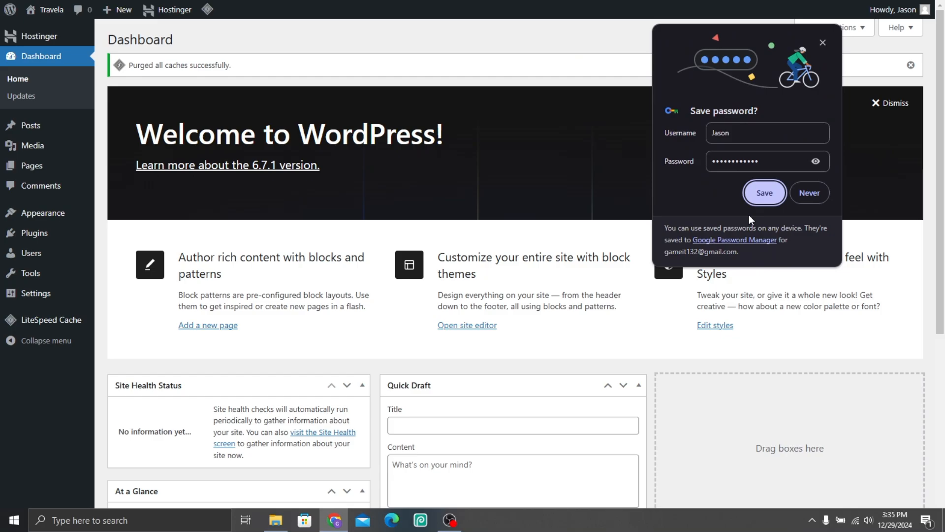
{"action": "left_click", "coordinate": [821, 43]}
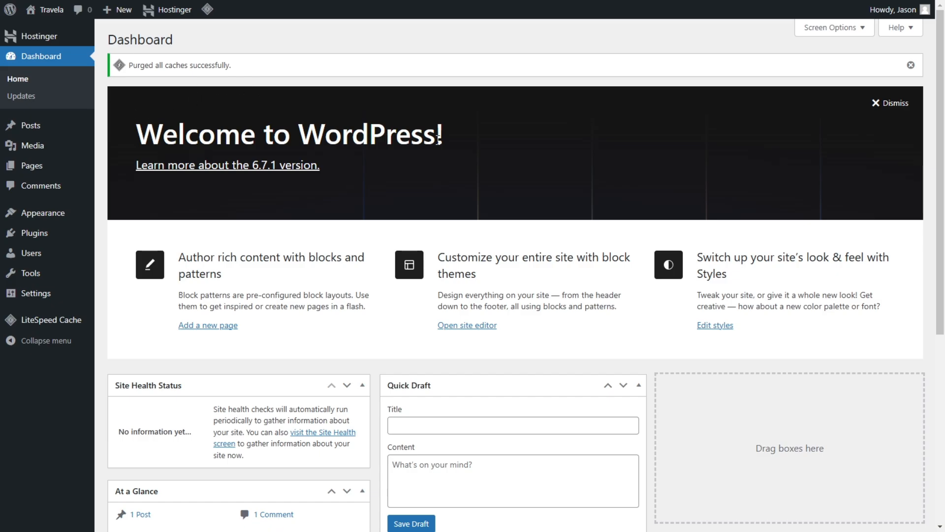
Step: Look through the WordPress dashboard widgets and dismiss the cache purge notice
{"action": "scroll", "coordinate": [561, 258], "scroll_direction": "down", "scroll_amount": 3}
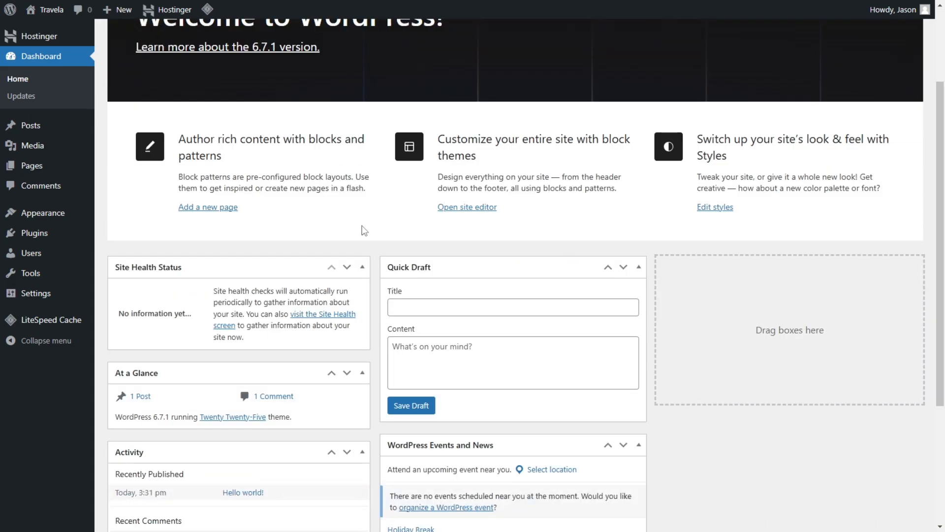
{"action": "scroll", "coordinate": [362, 228], "scroll_direction": "down", "scroll_amount": 4}
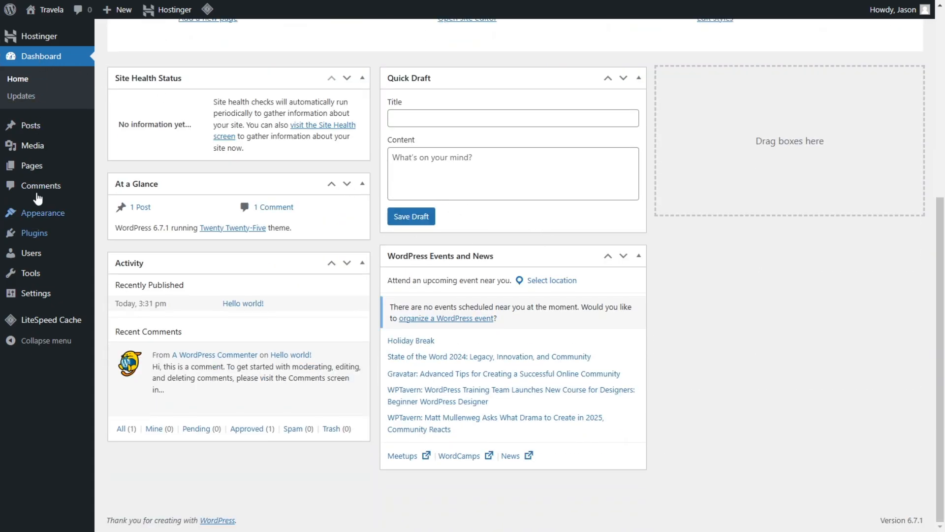
{"action": "scroll", "coordinate": [608, 164], "scroll_direction": "up", "scroll_amount": 6}
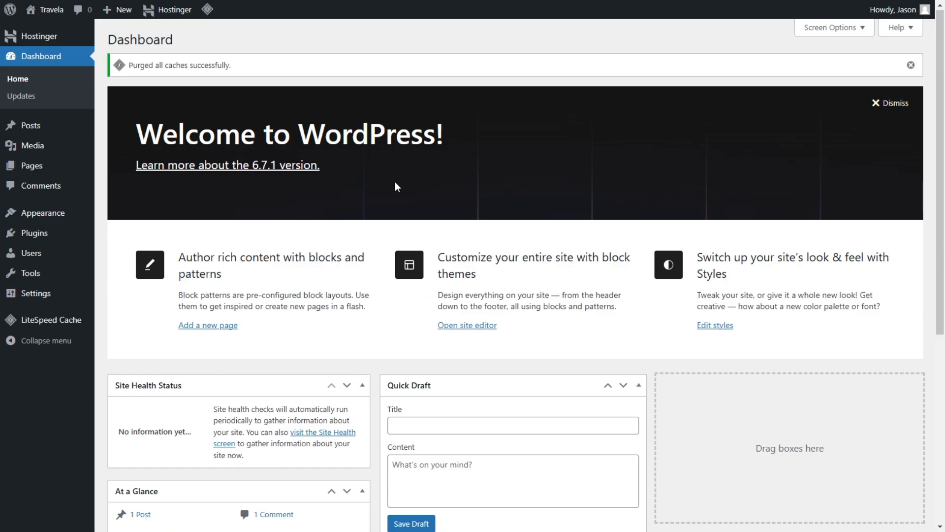
{"action": "middle_click", "coordinate": [787, 227]}
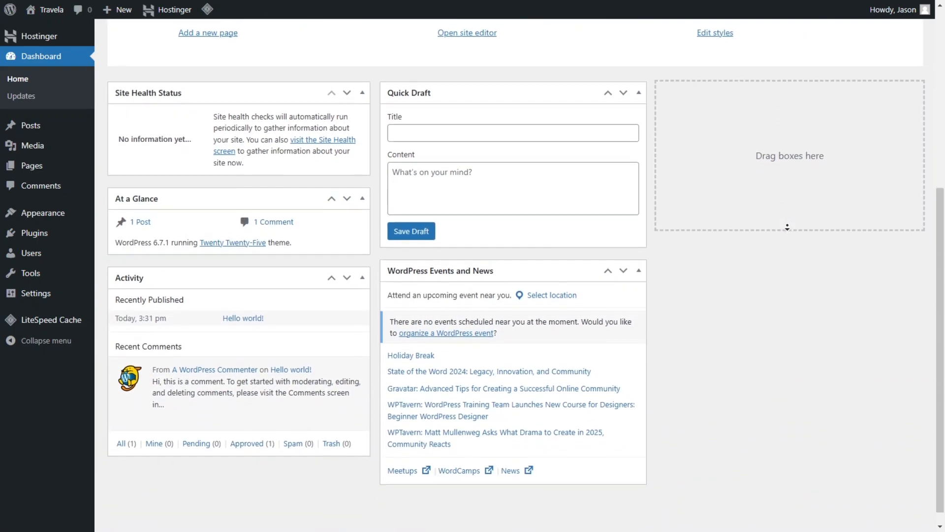
{"action": "middle_click", "coordinate": [787, 226]}
{"action": "scroll", "coordinate": [788, 226], "scroll_direction": "up", "scroll_amount": 6}
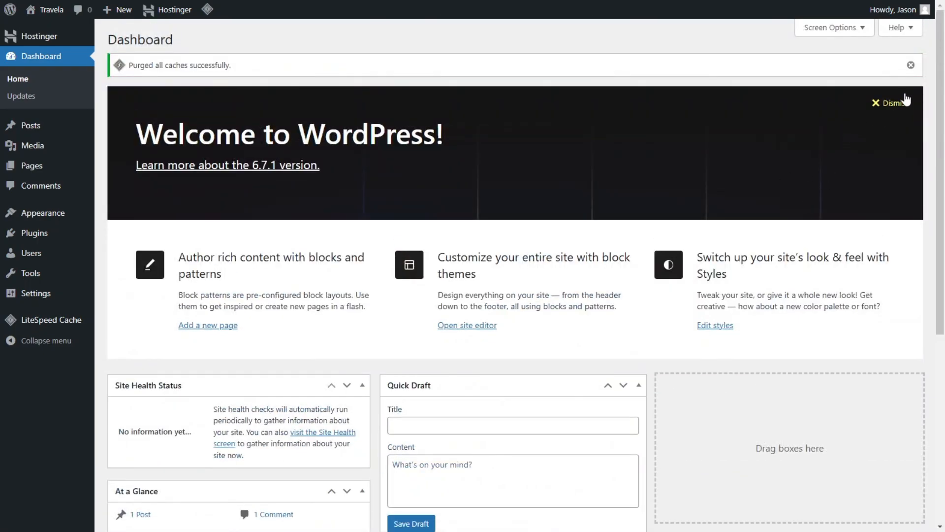
{"action": "left_click", "coordinate": [911, 65]}
{"action": "scroll", "coordinate": [636, 144], "scroll_direction": "down", "scroll_amount": 3}
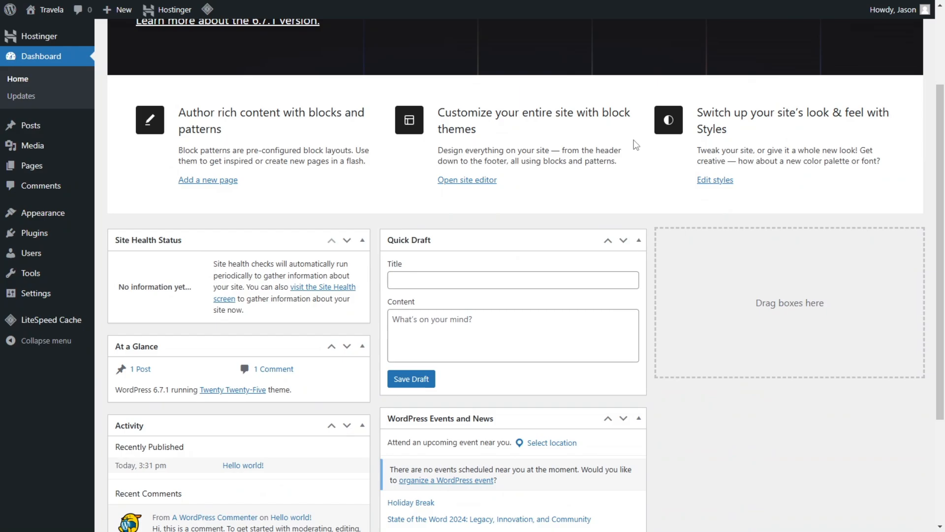
Step: Collapse every dashboard widget, including Site Health Status, Quick Draft, At a Glance, Activity and WordPress Events and News, and dismiss the Welcome panel
{"action": "scroll", "coordinate": [397, 238], "scroll_direction": "down", "scroll_amount": 3}
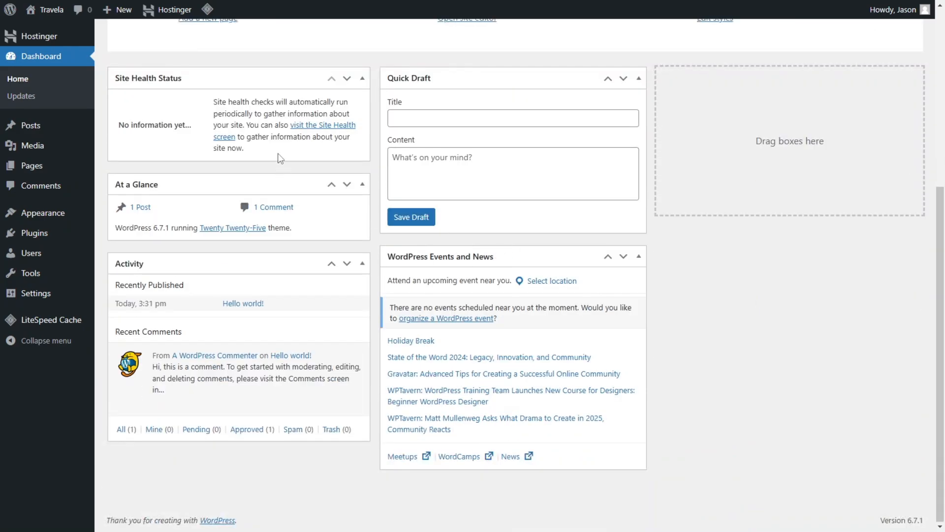
{"action": "left_click", "coordinate": [361, 77]}
{"action": "left_click", "coordinate": [638, 78]}
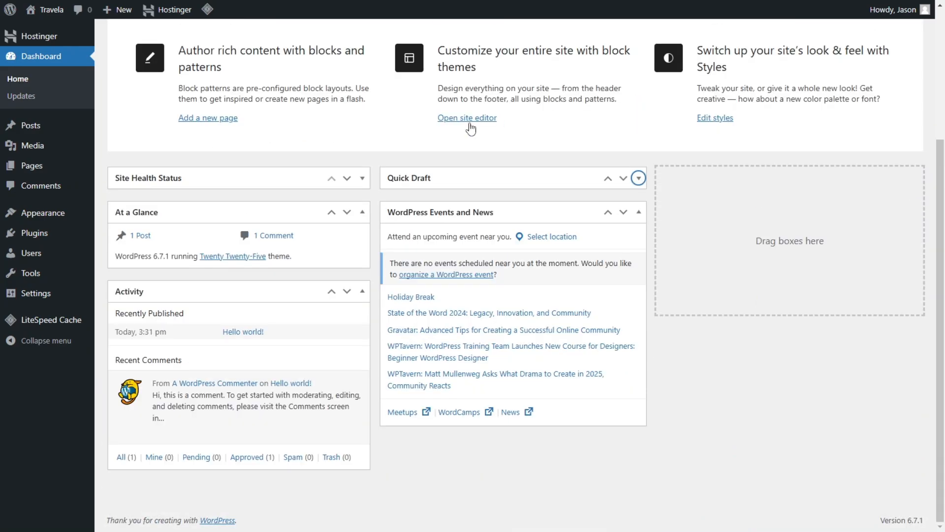
{"action": "left_click", "coordinate": [360, 217]}
{"action": "left_click", "coordinate": [363, 290]}
{"action": "left_click", "coordinate": [638, 259]}
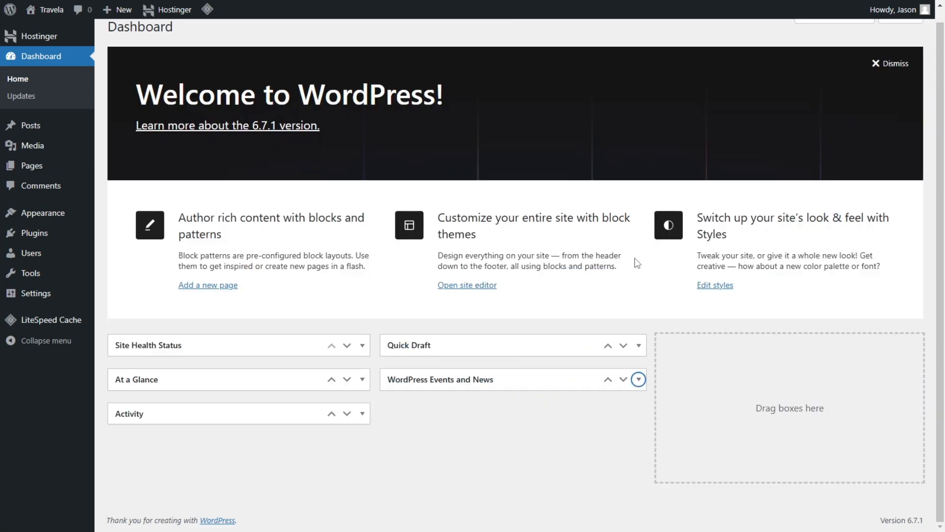
{"action": "left_click", "coordinate": [880, 62]}
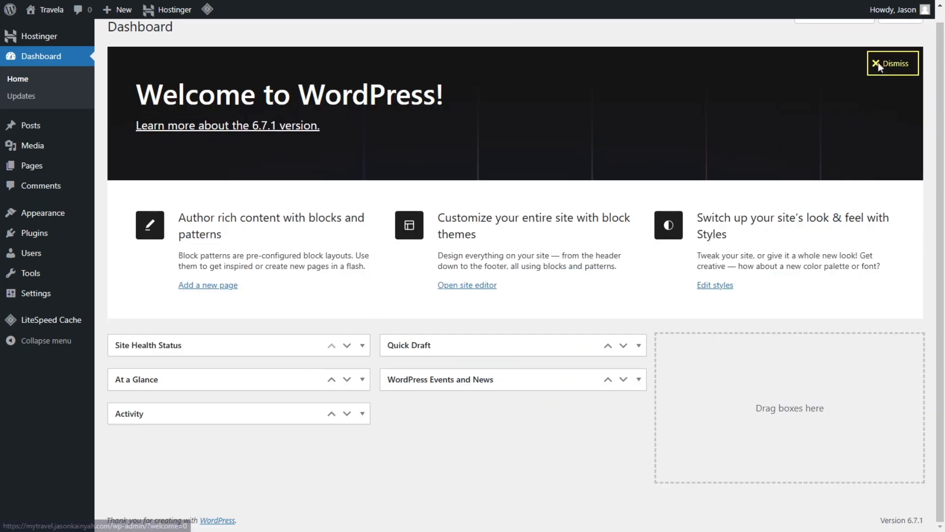
Step: Hide the WordPress Events and News, Quick Draft, Activity, At a Glance and Site Health Status boxes through the dashboard's screen options
{"action": "left_click", "coordinate": [826, 33]}
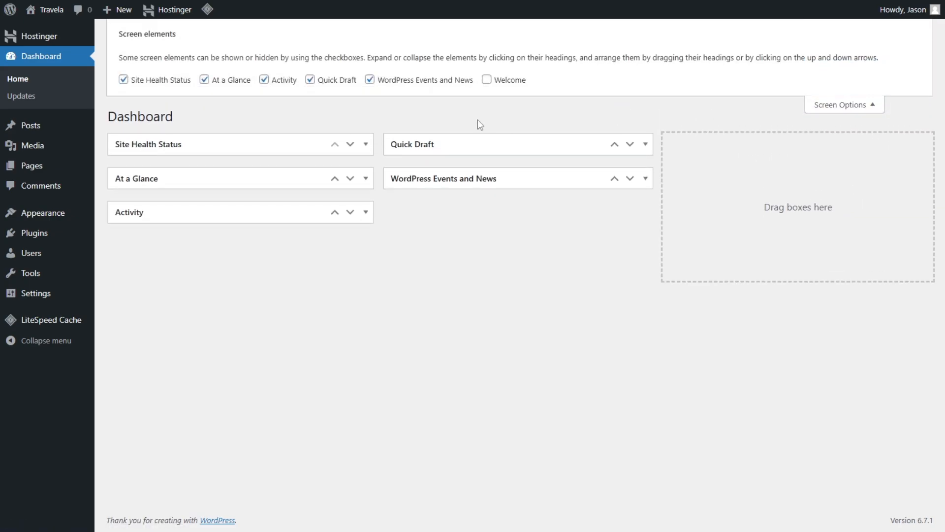
{"action": "left_click", "coordinate": [403, 83]}
{"action": "left_click", "coordinate": [852, 112]}
{"action": "left_click", "coordinate": [853, 31]}
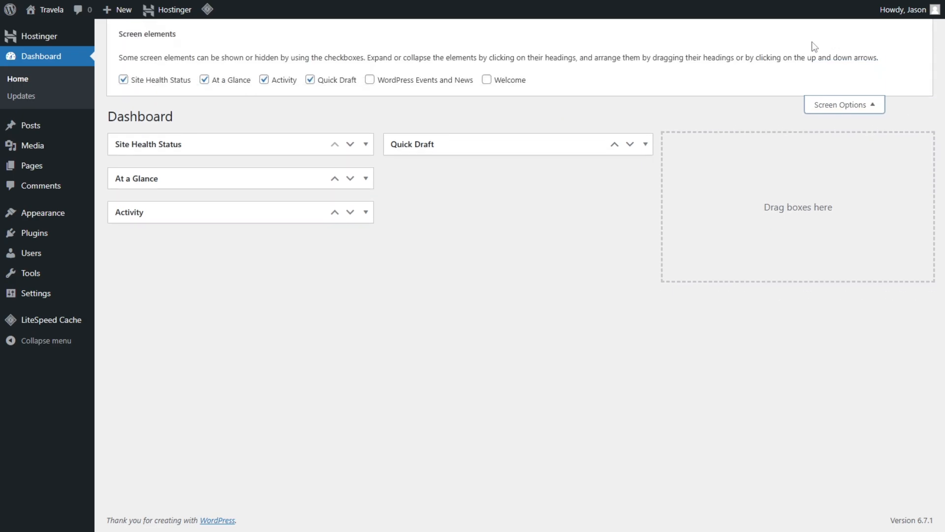
{"action": "left_click", "coordinate": [325, 80]}
{"action": "left_click", "coordinate": [275, 82]}
{"action": "left_click", "coordinate": [217, 82]}
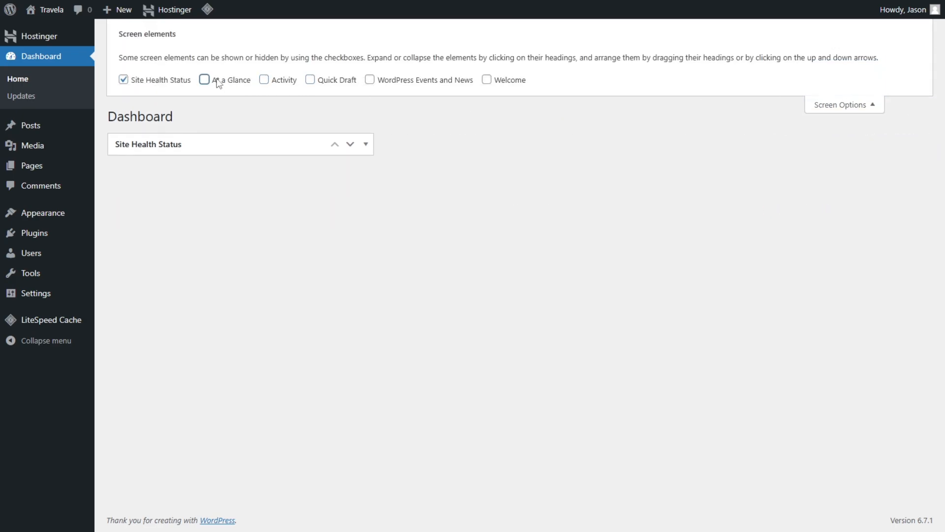
{"action": "left_click", "coordinate": [147, 80]}
Step: Show the Site Health Status, At a Glance, Activity and Welcome boxes on the dashboard again
{"action": "left_click", "coordinate": [167, 82]}
{"action": "left_click", "coordinate": [228, 81]}
{"action": "left_click", "coordinate": [283, 82]}
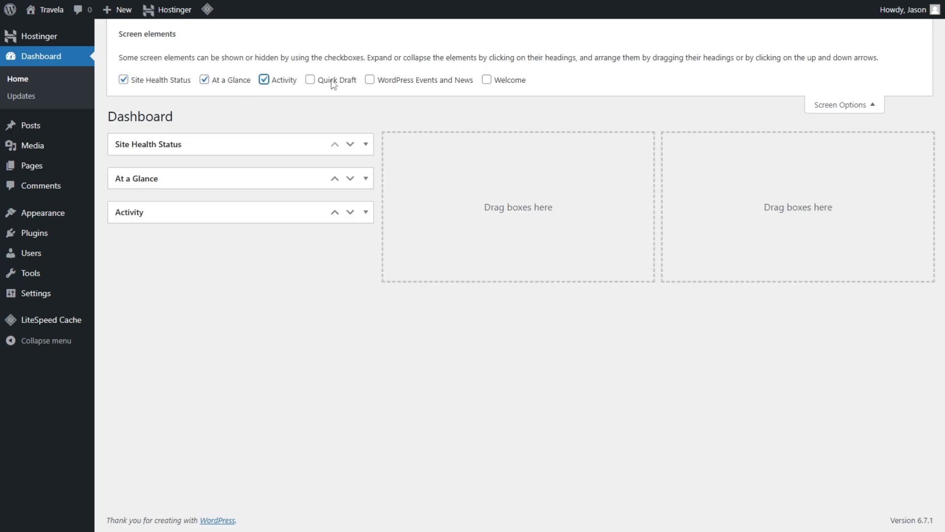
{"action": "left_click", "coordinate": [411, 84]}
{"action": "left_click", "coordinate": [428, 83]}
{"action": "left_click", "coordinate": [514, 85]}
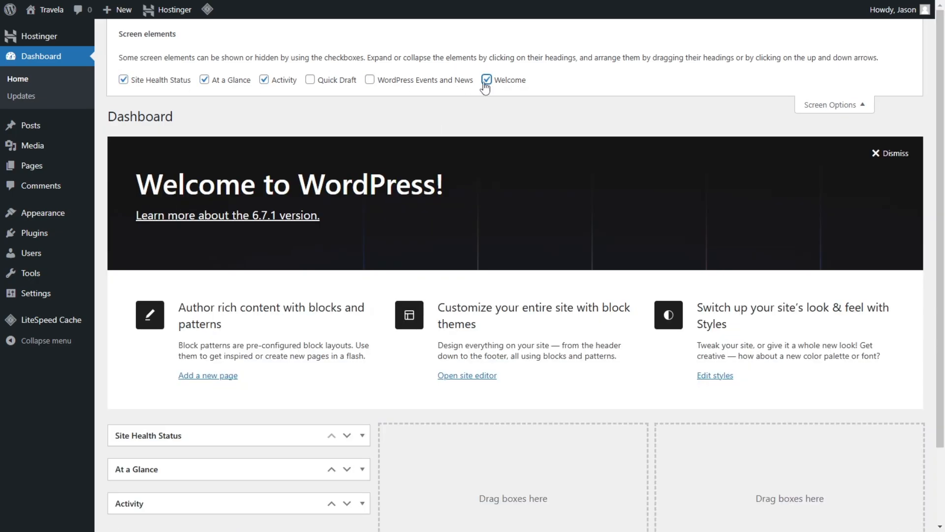
Step: Hide the Welcome, Activity, At a Glance and Site Health Status boxes from the dashboard and close the screen options
{"action": "left_click", "coordinate": [485, 82]}
{"action": "left_click", "coordinate": [269, 82]}
{"action": "left_click", "coordinate": [232, 83]}
{"action": "left_click", "coordinate": [161, 82]}
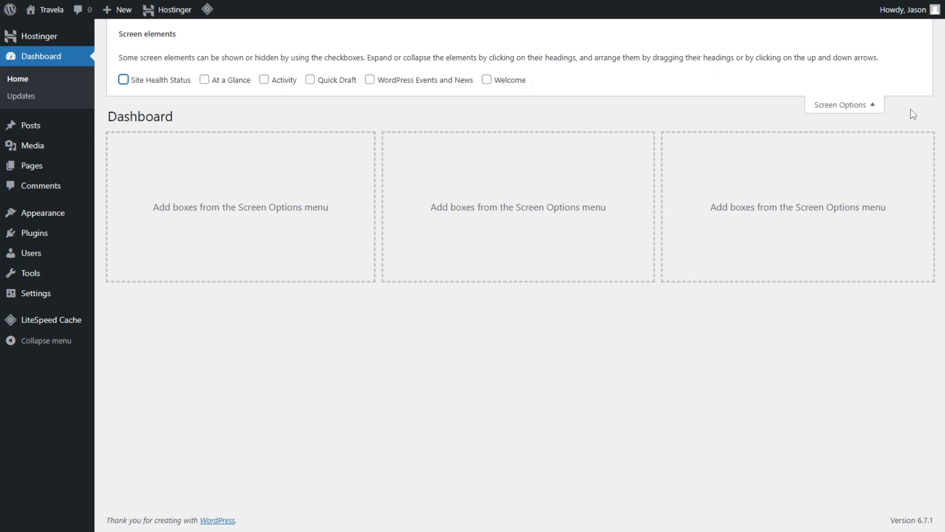
{"action": "left_click", "coordinate": [852, 104]}
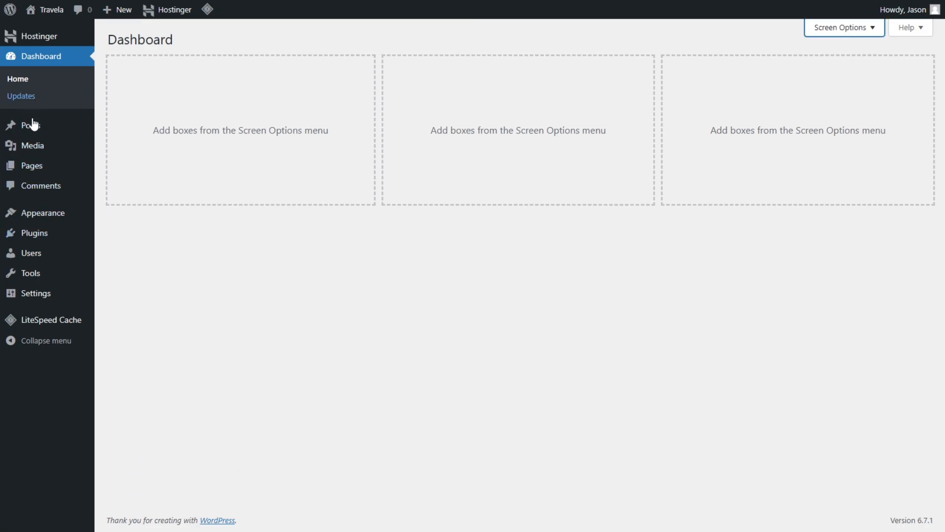
Step: Check the WordPress Updates page and look through the posts list, post categories and tags
{"action": "left_click", "coordinate": [30, 97]}
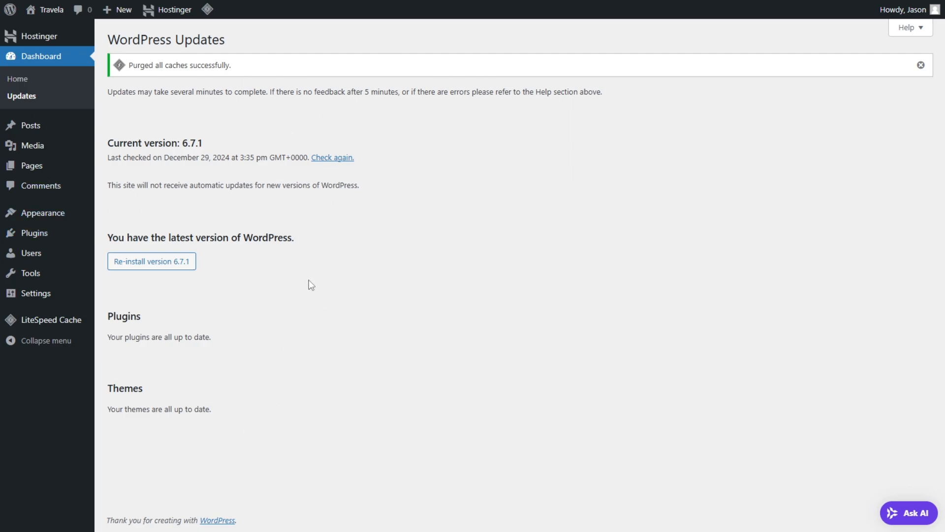
{"action": "mouse_move", "coordinate": [67, 132]}
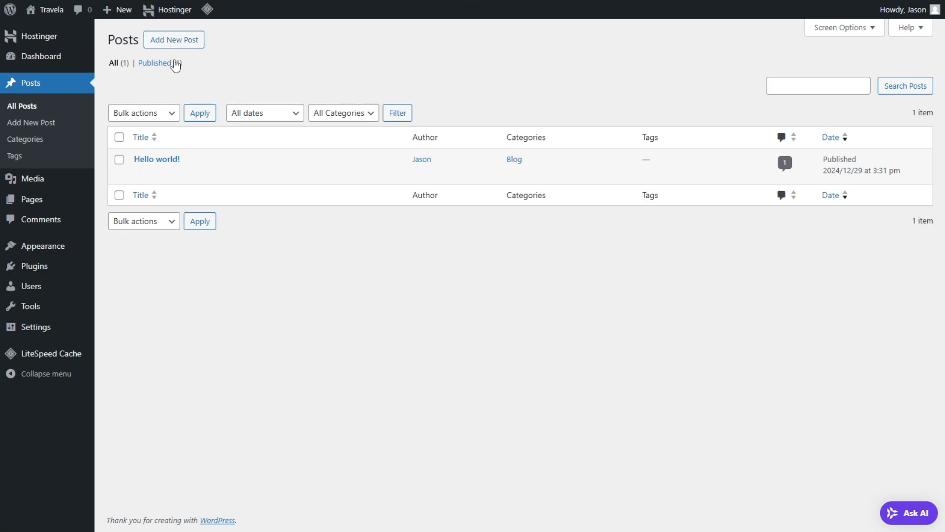
{"action": "left_click", "coordinate": [33, 146]}
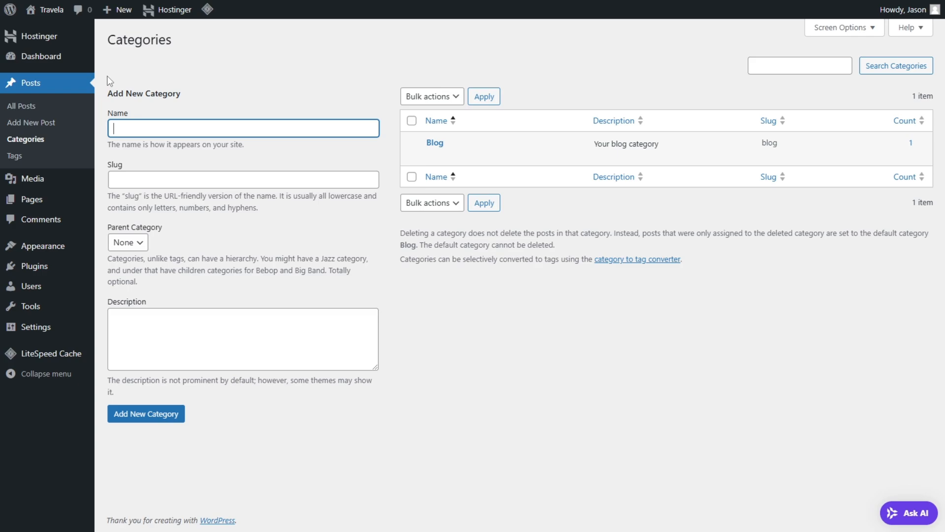
{"action": "left_click", "coordinate": [20, 156]}
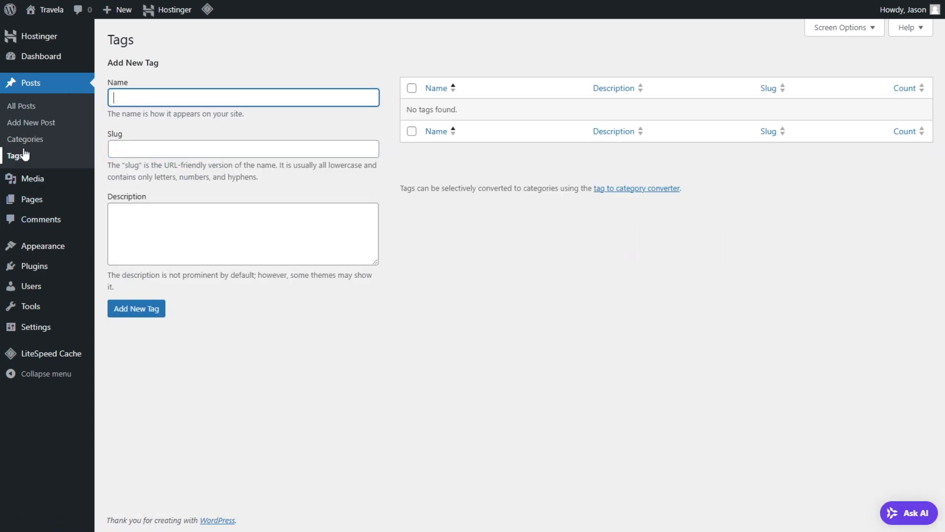
Step: Look through the media library, the pages list, the comments and the list of all users
{"action": "left_click", "coordinate": [40, 181]}
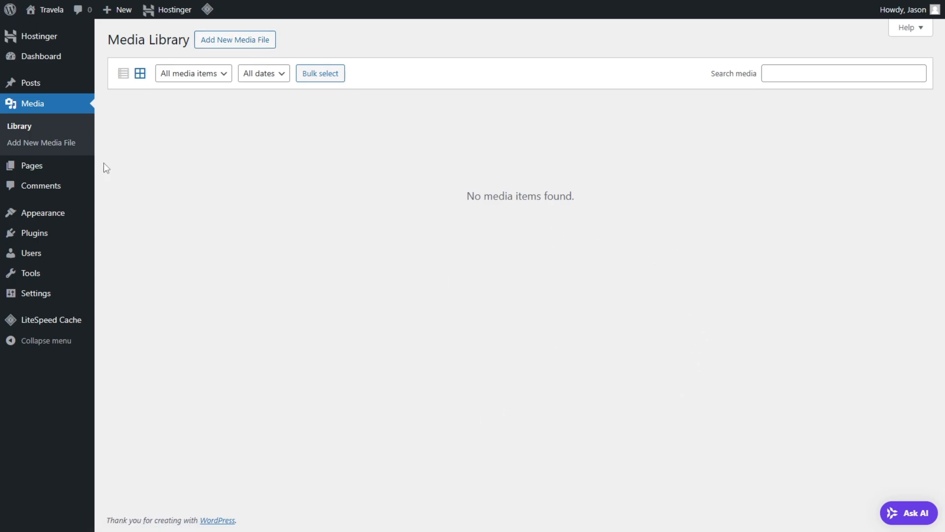
{"action": "mouse_move", "coordinate": [60, 163]}
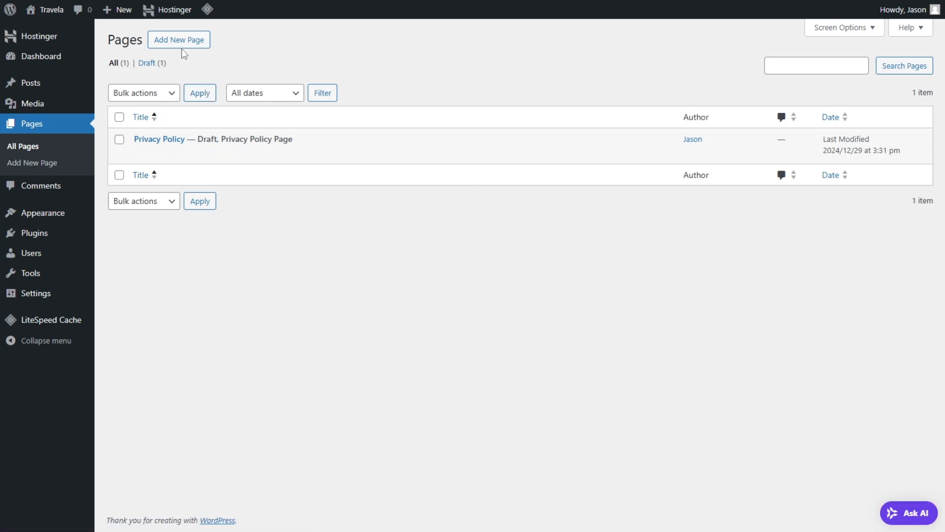
{"action": "left_click", "coordinate": [63, 191]}
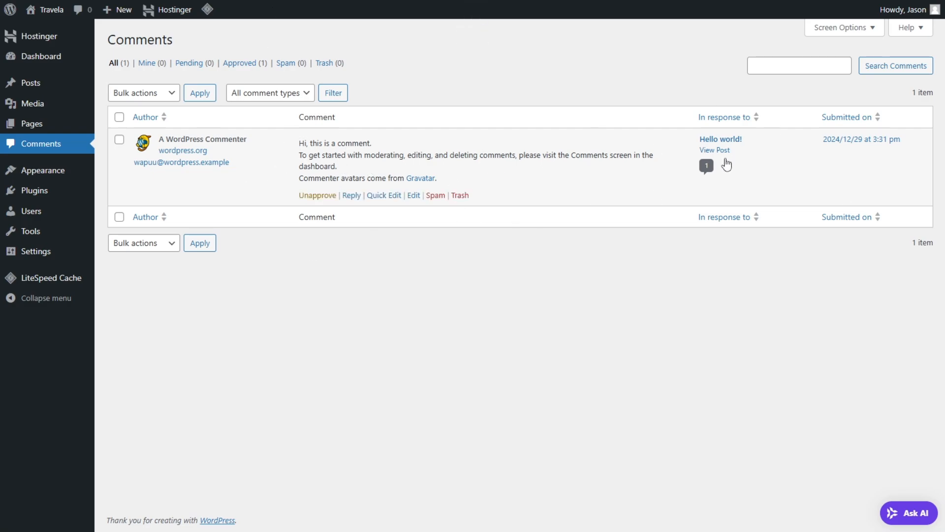
{"action": "mouse_move", "coordinate": [64, 184]}
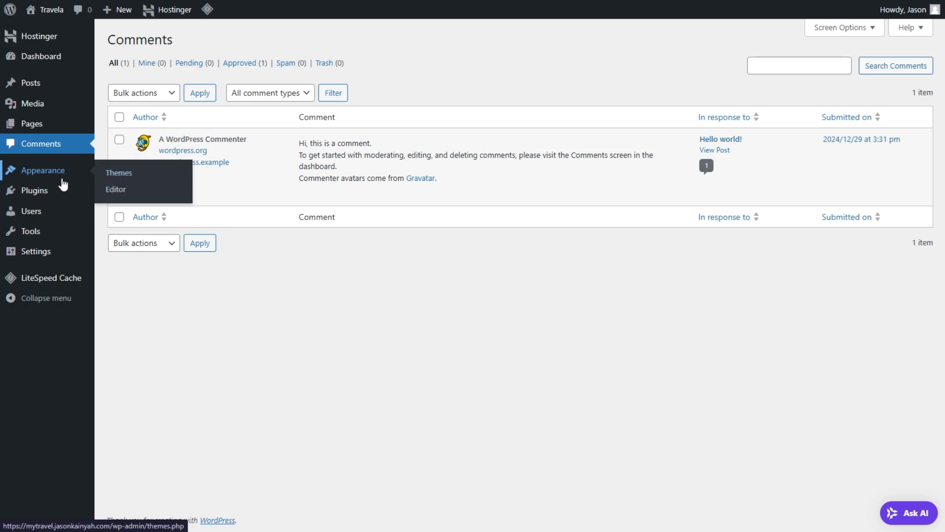
{"action": "mouse_move", "coordinate": [54, 206]}
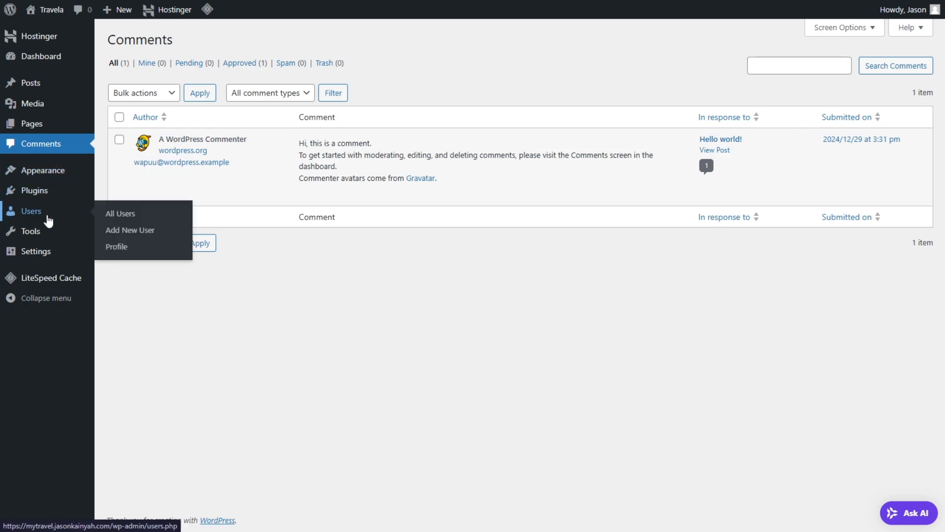
{"action": "left_click", "coordinate": [117, 215]}
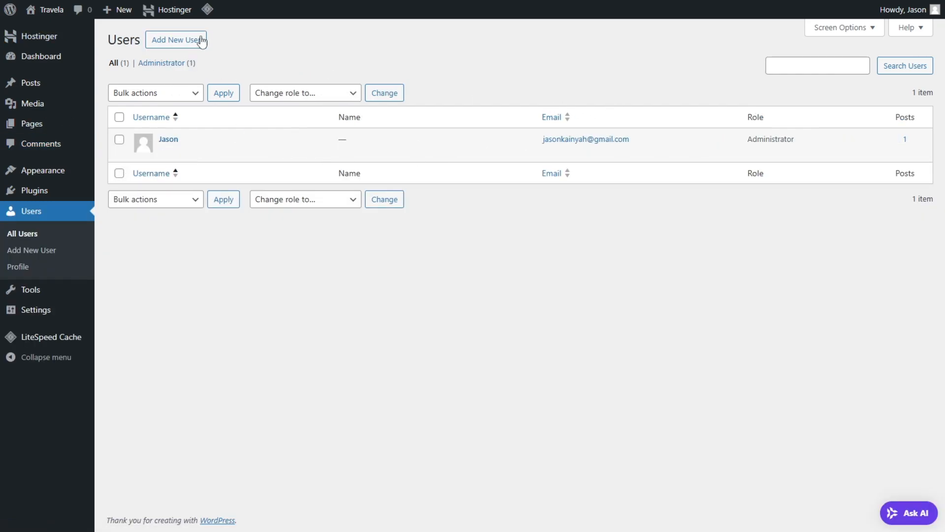
{"action": "mouse_move", "coordinate": [118, 10]}
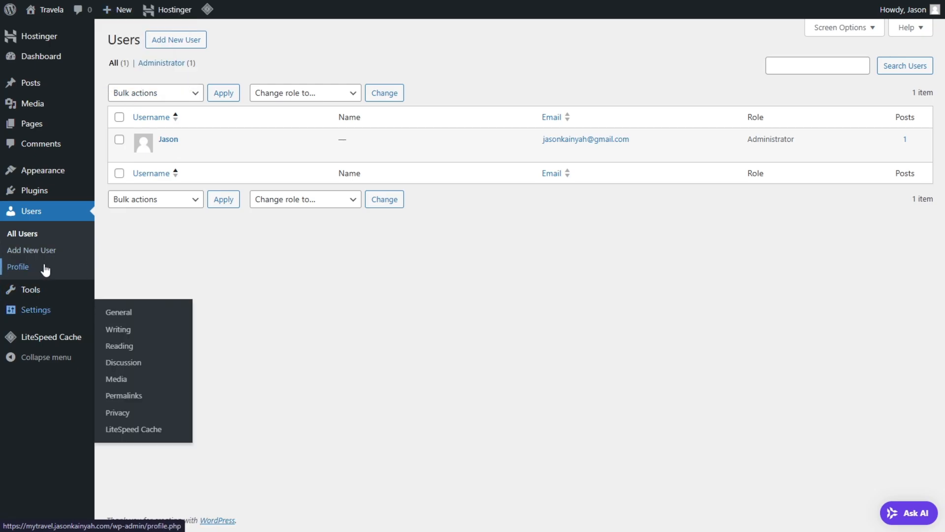
Step: Review the user profile settings, trying out the Modern admin color scheme and returning to Default
{"action": "left_click", "coordinate": [24, 272]}
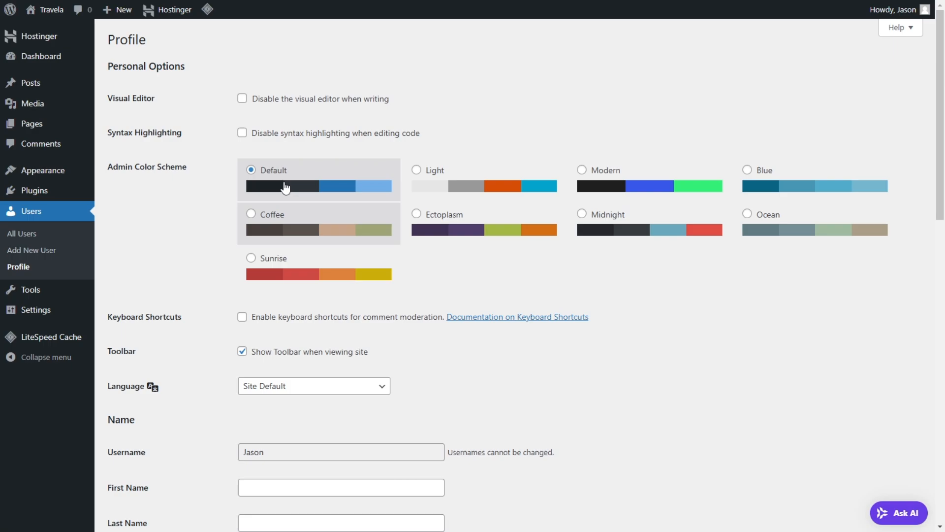
{"action": "left_click", "coordinate": [597, 186]}
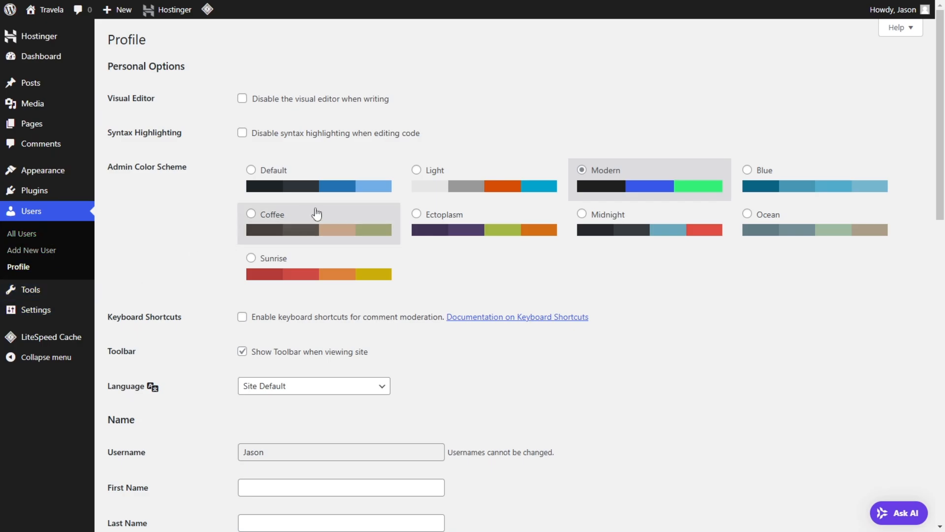
{"action": "left_click", "coordinate": [320, 190]}
{"action": "scroll", "coordinate": [369, 225], "scroll_direction": "down", "scroll_amount": 5}
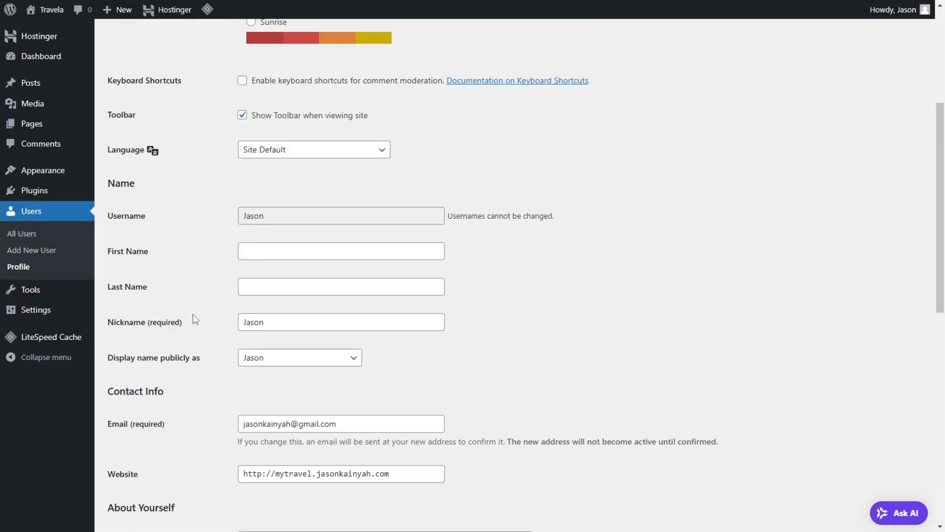
{"action": "scroll", "coordinate": [216, 301], "scroll_direction": "down", "scroll_amount": 4}
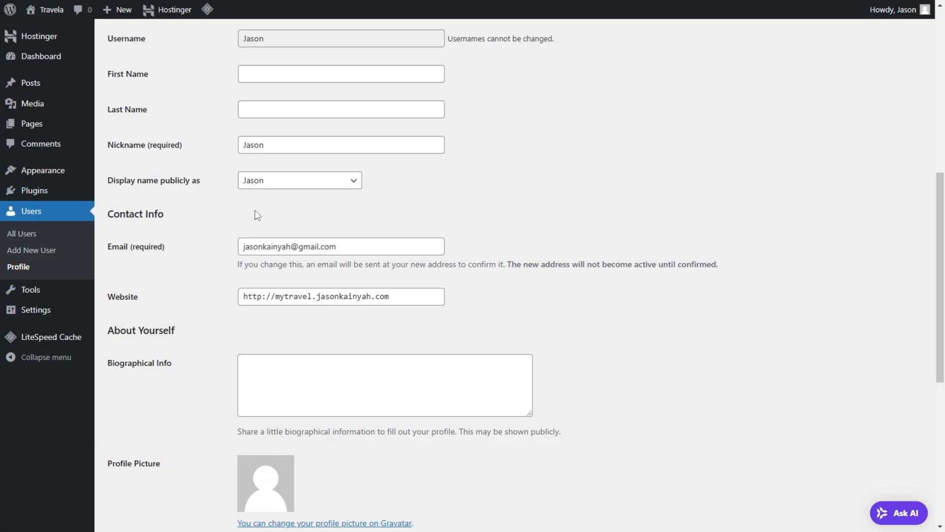
{"action": "scroll", "coordinate": [285, 189], "scroll_direction": "down", "scroll_amount": 3}
{"action": "scroll", "coordinate": [304, 255], "scroll_direction": "down", "scroll_amount": 6}
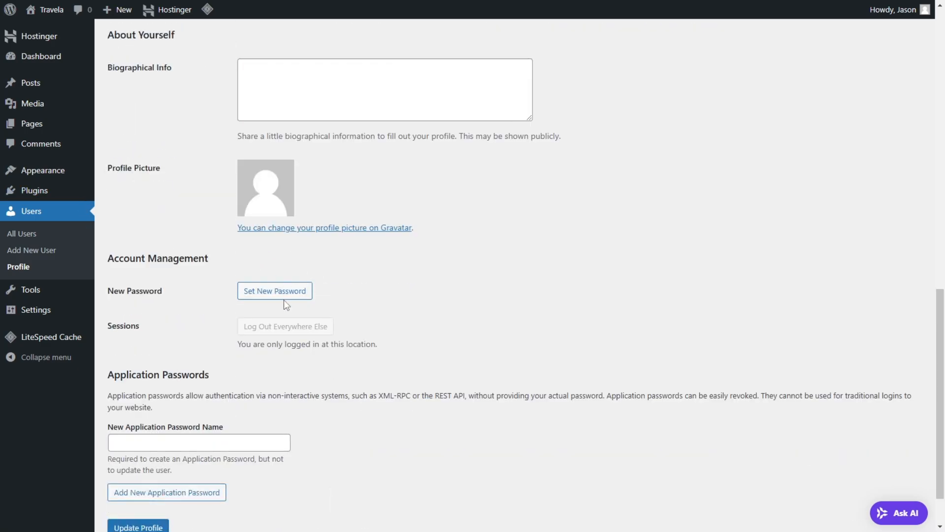
Step: Enter "Travelling is Healing" as the site's tagline in the general settings
{"action": "mouse_move", "coordinate": [29, 294]}
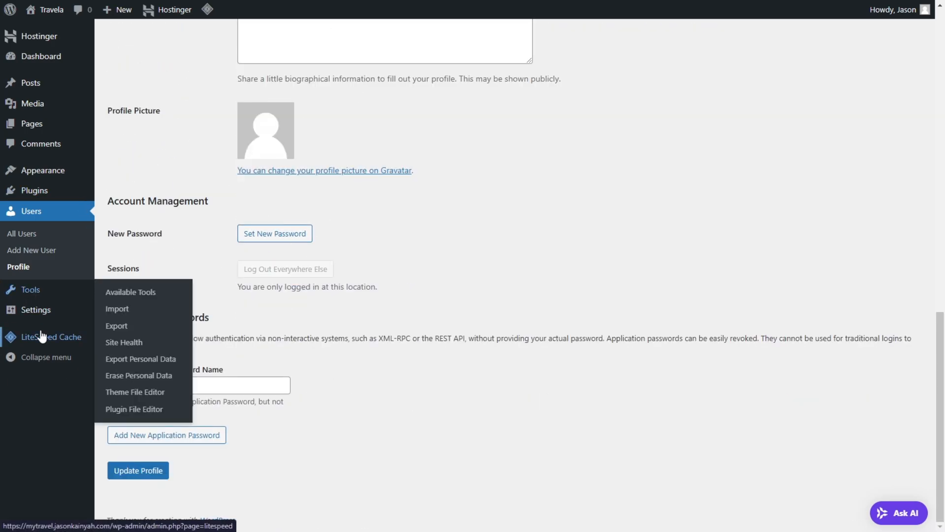
{"action": "left_click", "coordinate": [43, 310]}
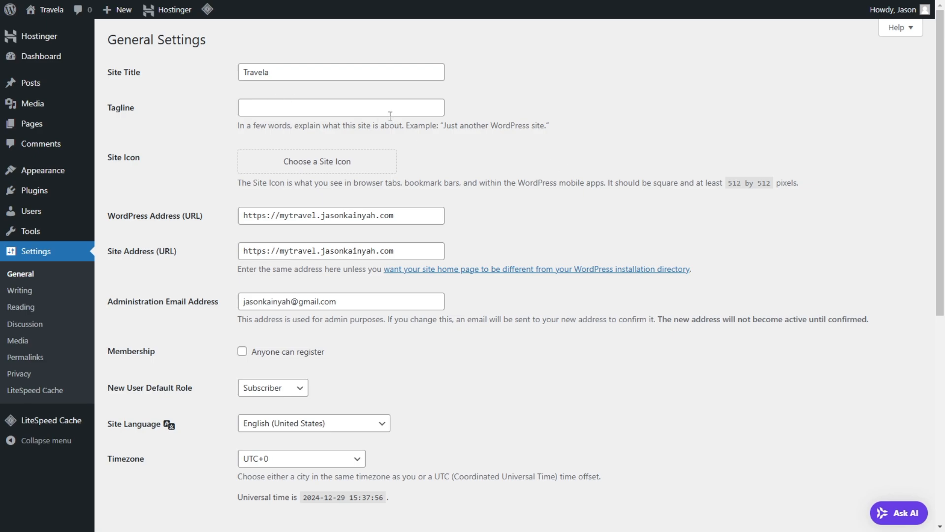
{"action": "double_click", "coordinate": [277, 72]}
{"action": "left_click", "coordinate": [298, 73]}
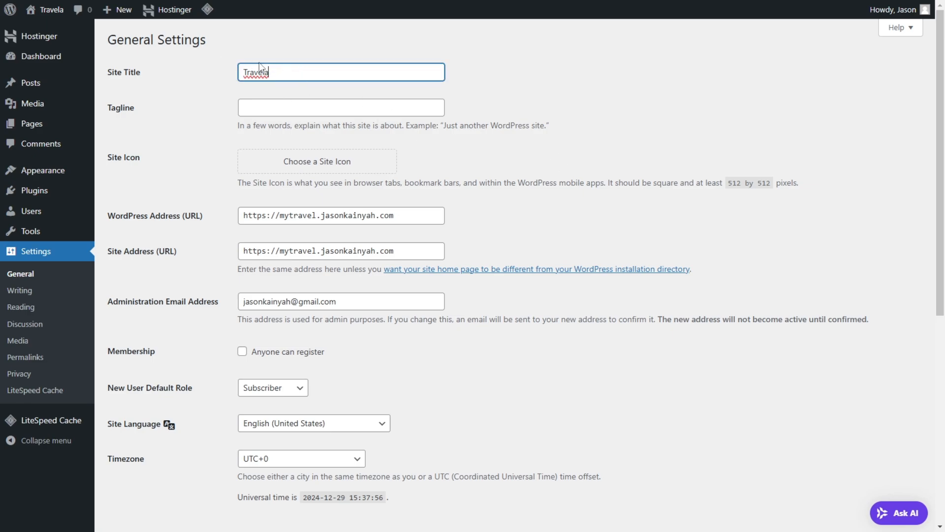
{"action": "left_click", "coordinate": [315, 100]}
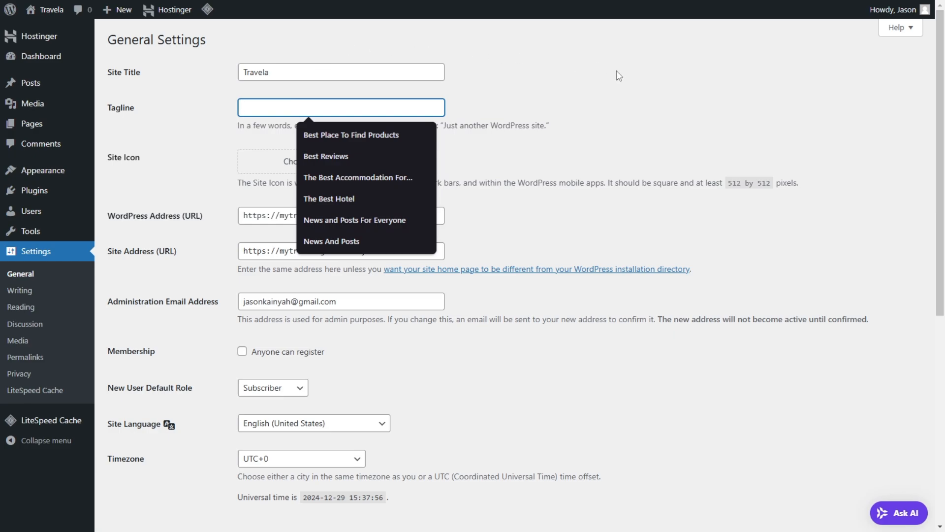
{"action": "type", "text": "Travelling is Healing"}
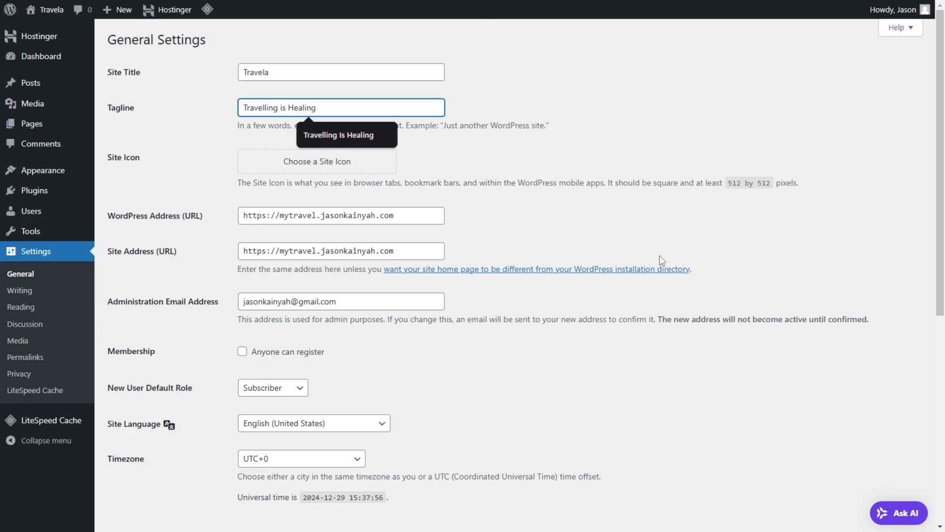
{"action": "left_click", "coordinate": [526, 170]}
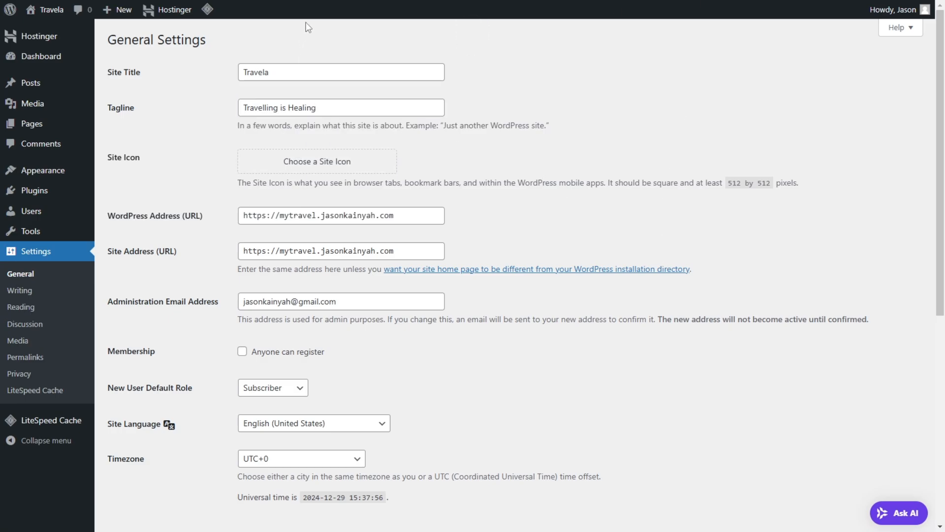
{"action": "key", "text": "F11"}
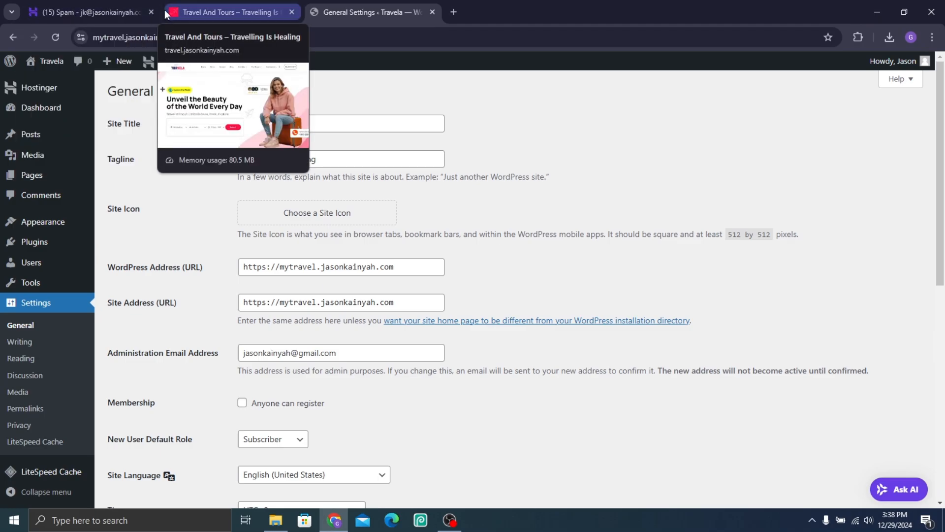
{"action": "key", "text": "F11"}
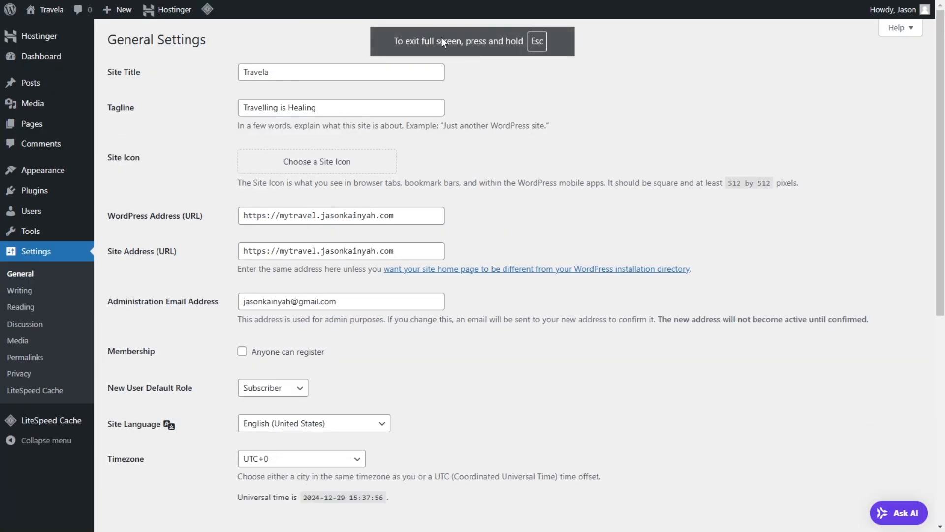
Step: Allow anyone to register on the site and set the site's timezone to Accra
{"action": "scroll", "coordinate": [289, 236], "scroll_direction": "down", "scroll_amount": 1}
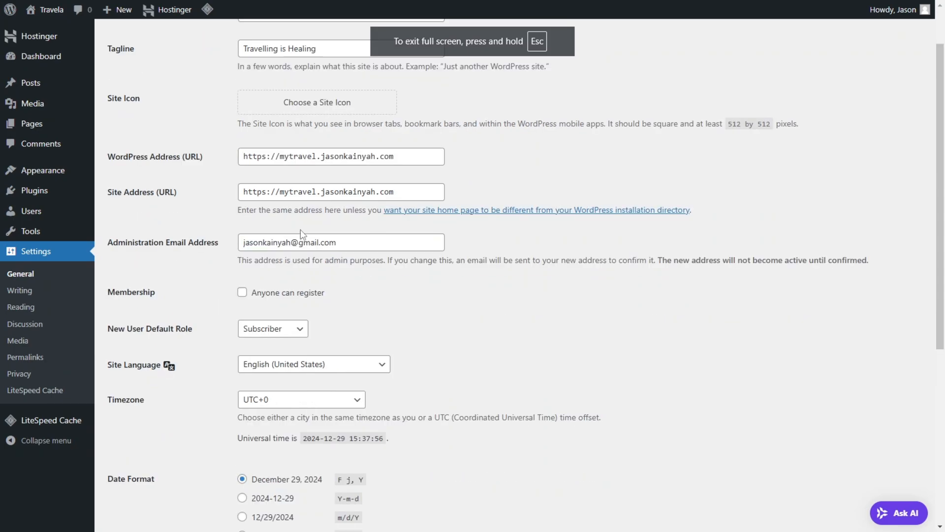
{"action": "left_click", "coordinate": [242, 292]}
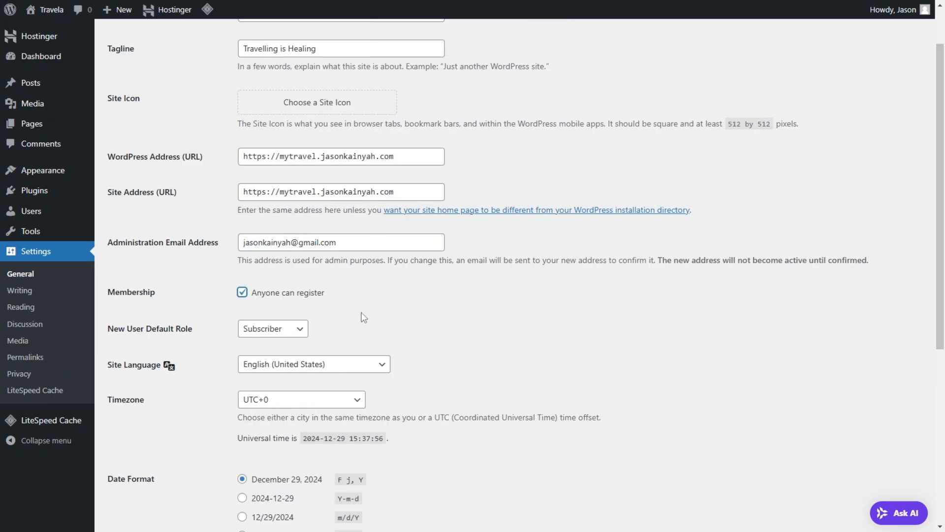
{"action": "scroll", "coordinate": [363, 317], "scroll_direction": "down", "scroll_amount": 2}
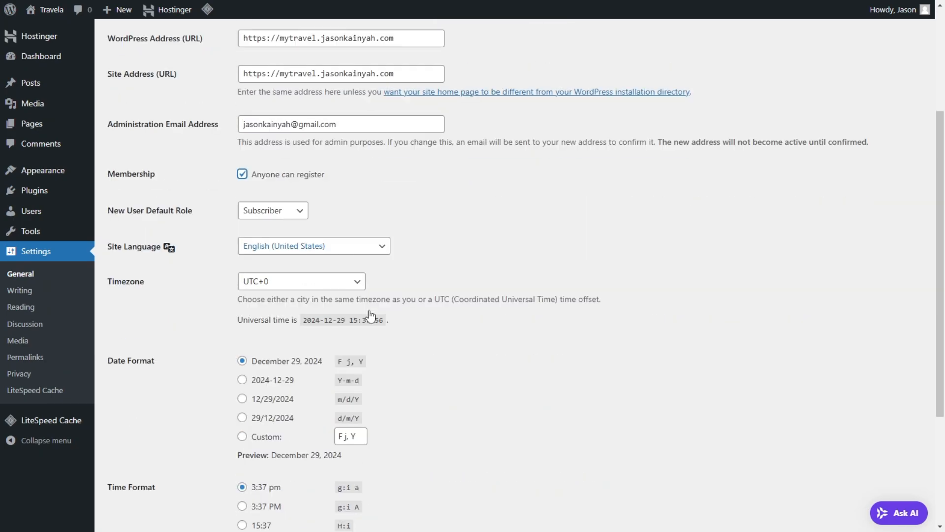
{"action": "left_click", "coordinate": [292, 288]}
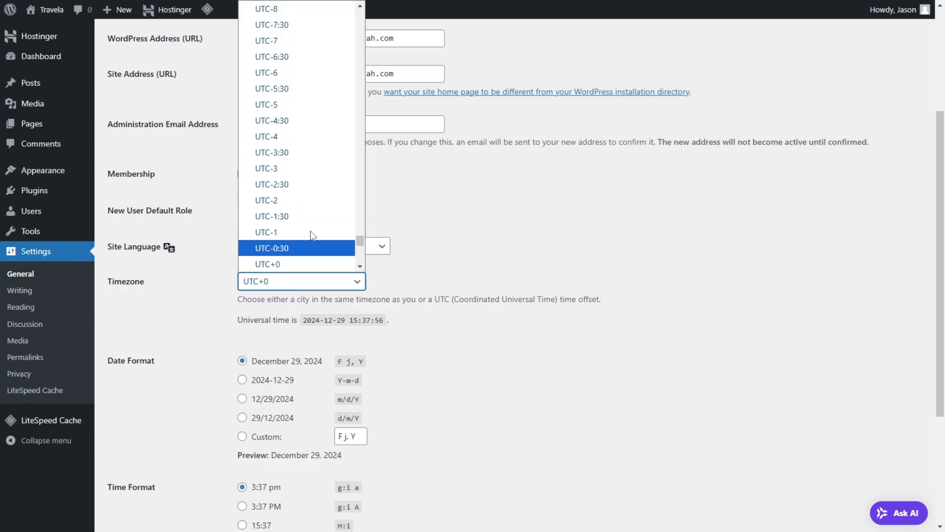
{"action": "scroll", "coordinate": [344, 114], "scroll_direction": "up", "scroll_amount": 20}
{"action": "scroll", "coordinate": [344, 44], "scroll_direction": "up", "scroll_amount": 10}
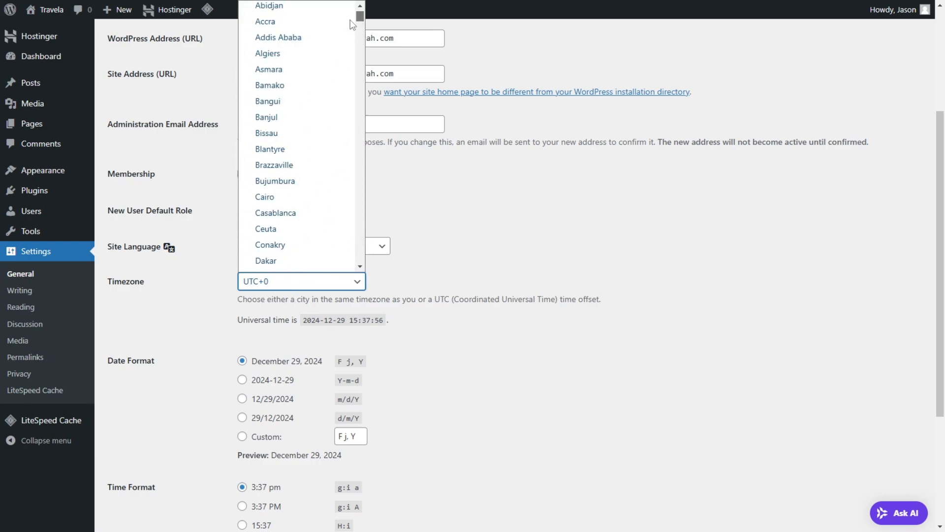
{"action": "left_click", "coordinate": [282, 43]}
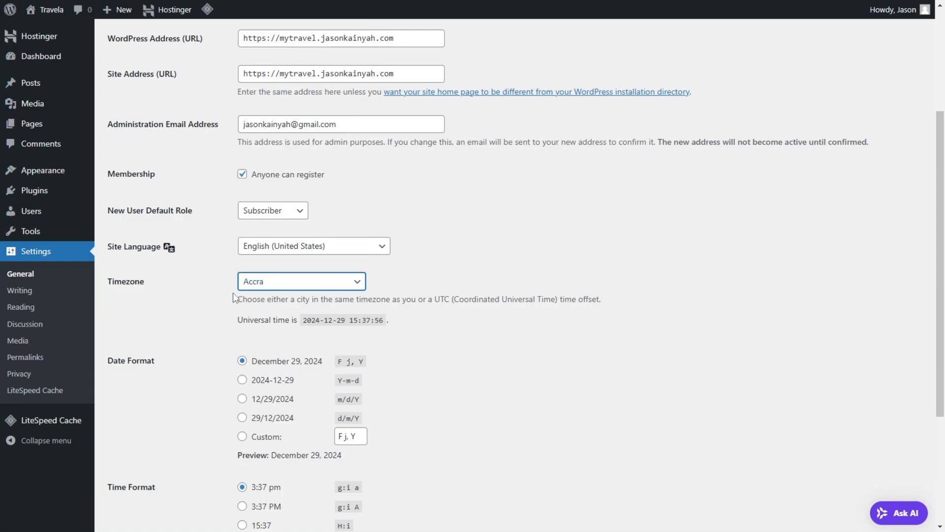
Step: Set the time format to g:i A, make the week start on Sunday, and save the general settings
{"action": "scroll", "coordinate": [295, 366], "scroll_direction": "down", "scroll_amount": 1}
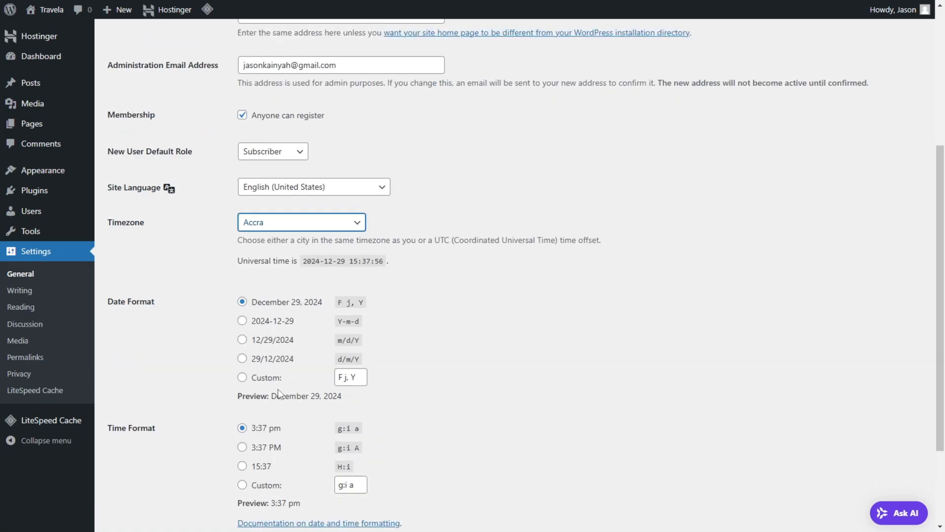
{"action": "scroll", "coordinate": [279, 393], "scroll_direction": "down", "scroll_amount": 2}
{"action": "left_click", "coordinate": [242, 328]}
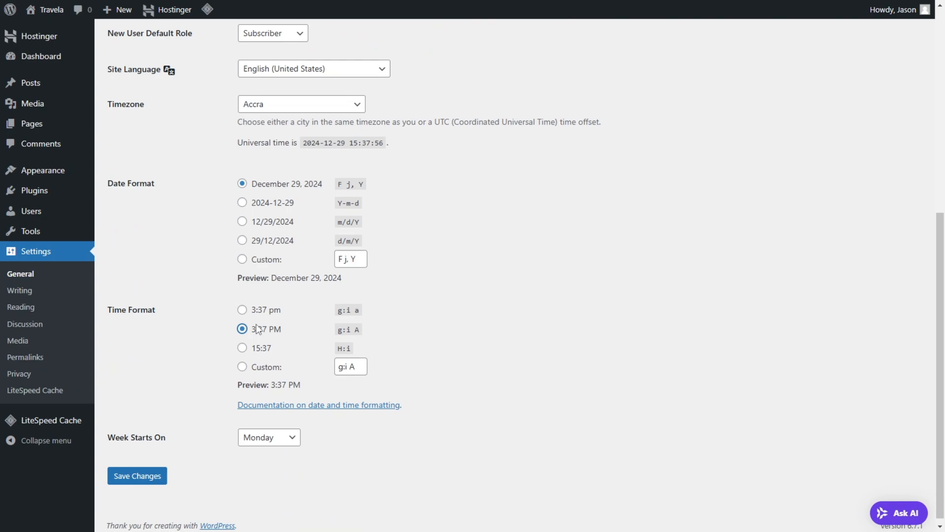
{"action": "left_click", "coordinate": [272, 438]}
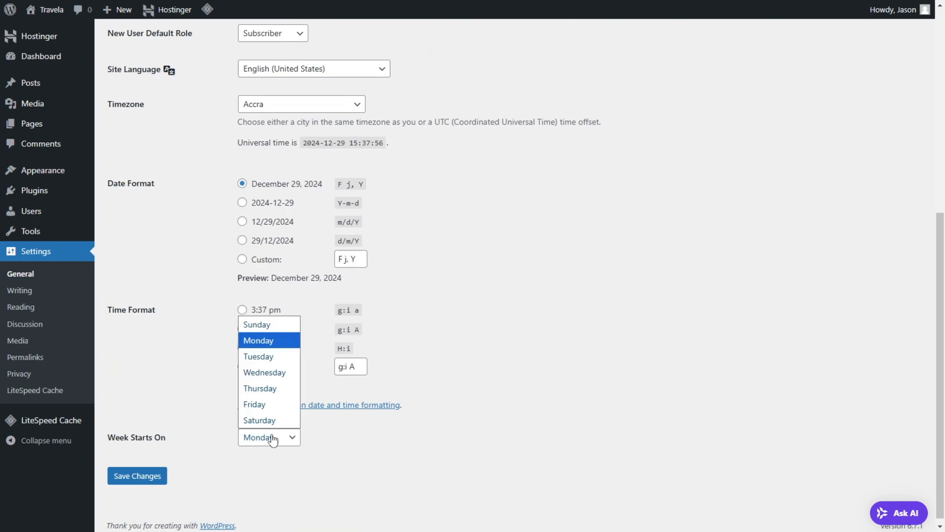
{"action": "left_click", "coordinate": [273, 329]}
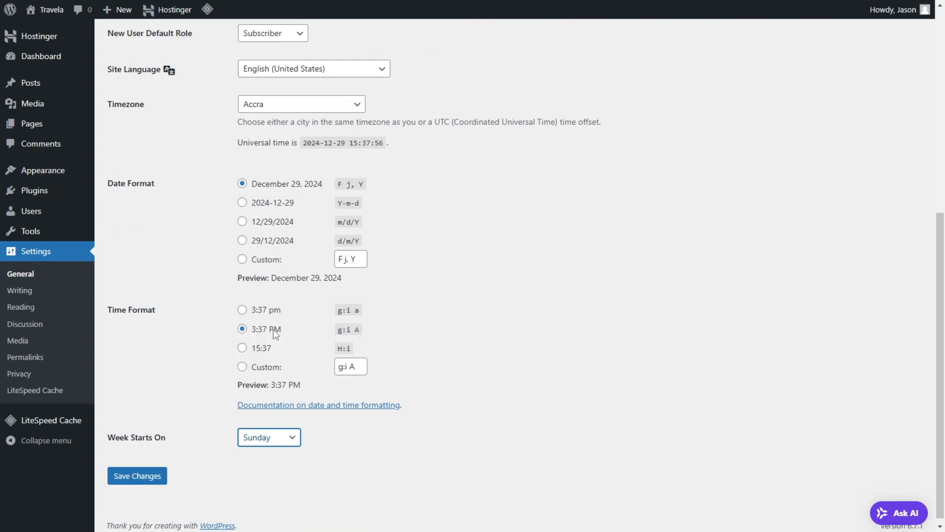
{"action": "left_click", "coordinate": [127, 477]}
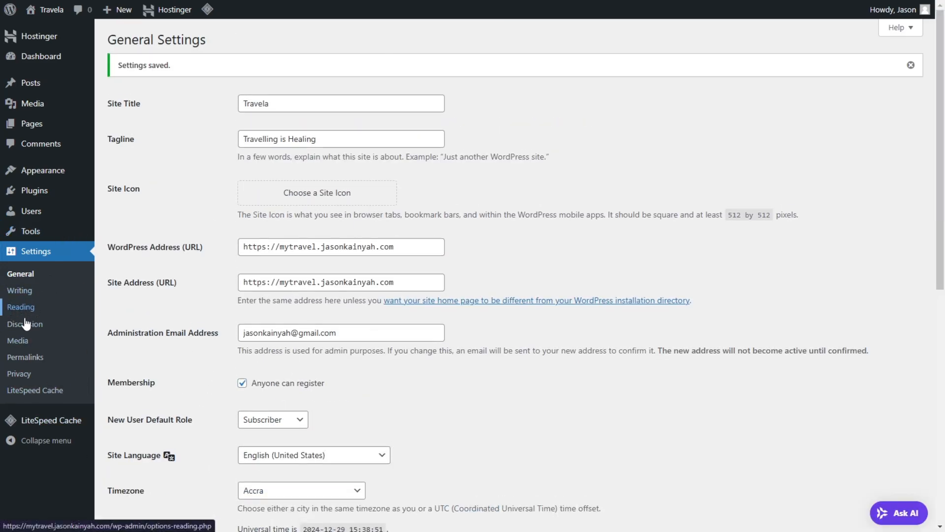
Step: Review the permalink structure settings and go to the list of installed themes
{"action": "left_click", "coordinate": [77, 350]}
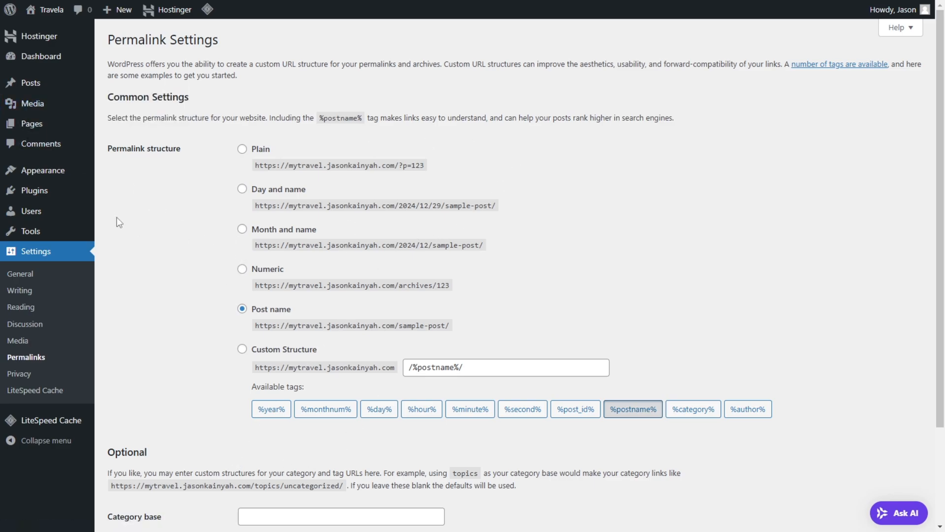
{"action": "mouse_move", "coordinate": [28, 174]}
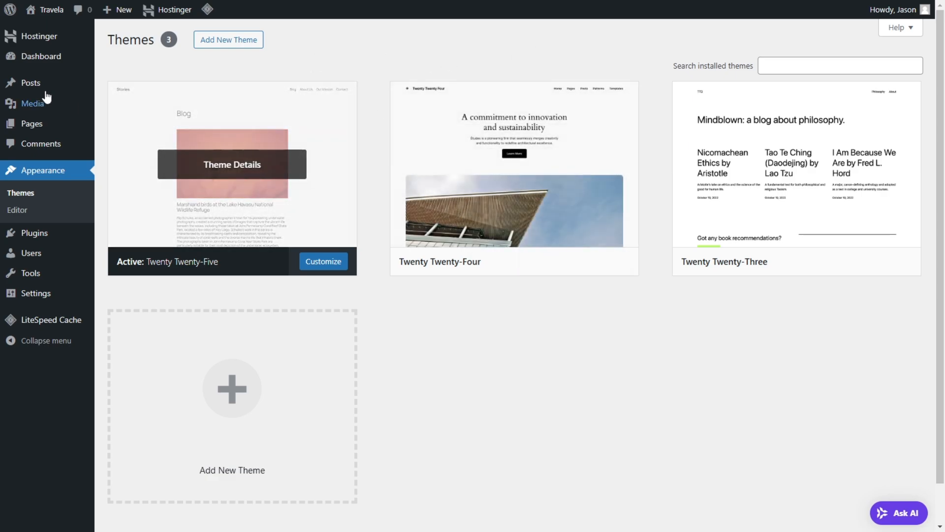
Step: Open the live Travela site in a separate browser tab and look over its home page
{"action": "mouse_move", "coordinate": [47, 15]}
{"action": "right_click", "coordinate": [54, 31]}
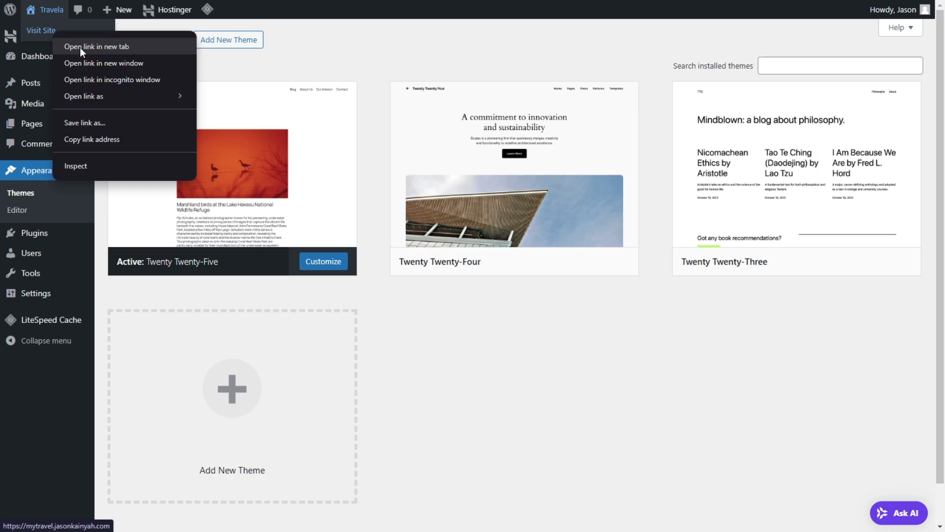
{"action": "left_click", "coordinate": [81, 43]}
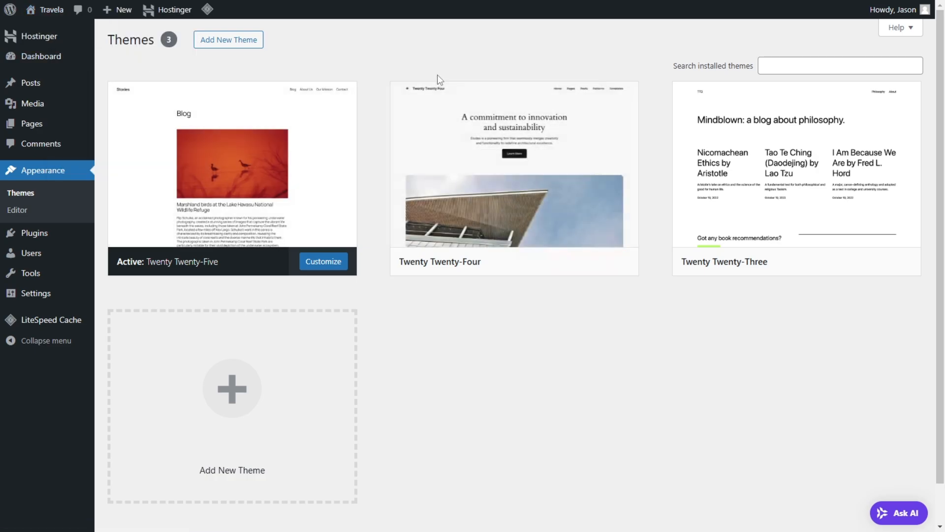
{"action": "key", "text": "ctrl+Tab"}
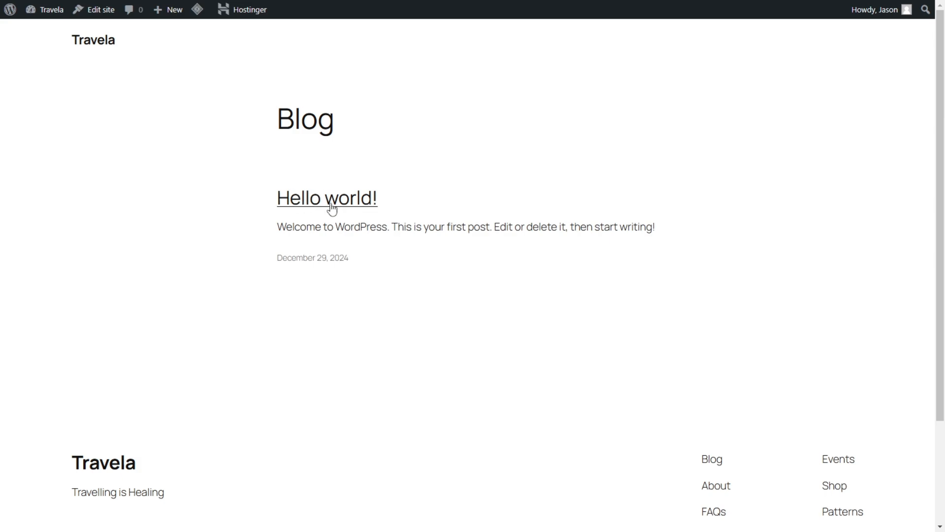
{"action": "scroll", "coordinate": [452, 239], "scroll_direction": "down", "scroll_amount": 3}
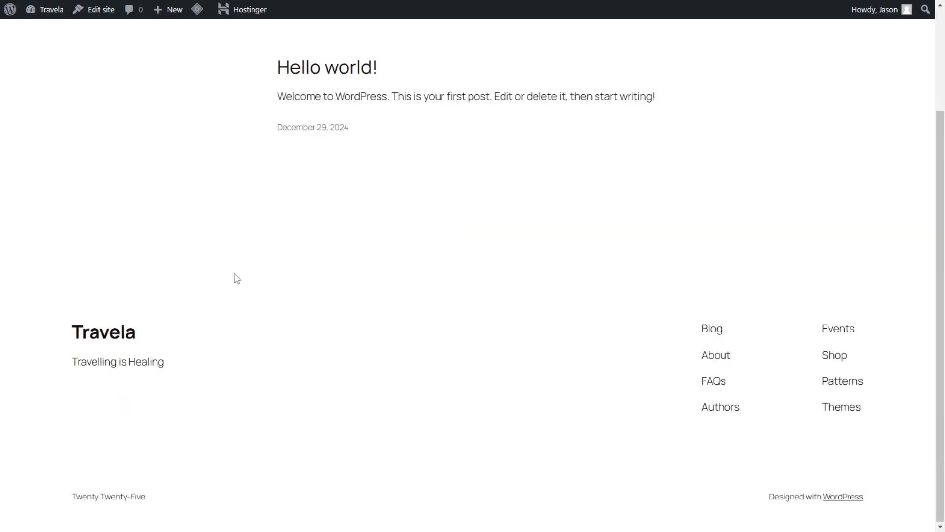
{"action": "scroll", "coordinate": [243, 266], "scroll_direction": "up", "scroll_amount": 2}
{"action": "scroll", "coordinate": [148, 230], "scroll_direction": "up", "scroll_amount": 1}
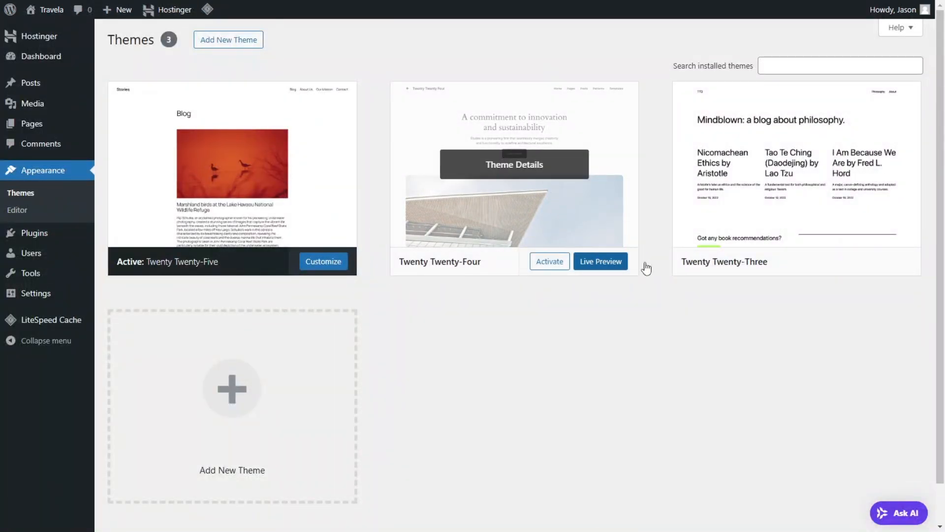
Step: Activate the Twenty Twenty-Three theme and look over the live home page with it applied
{"action": "left_click", "coordinate": [831, 262]}
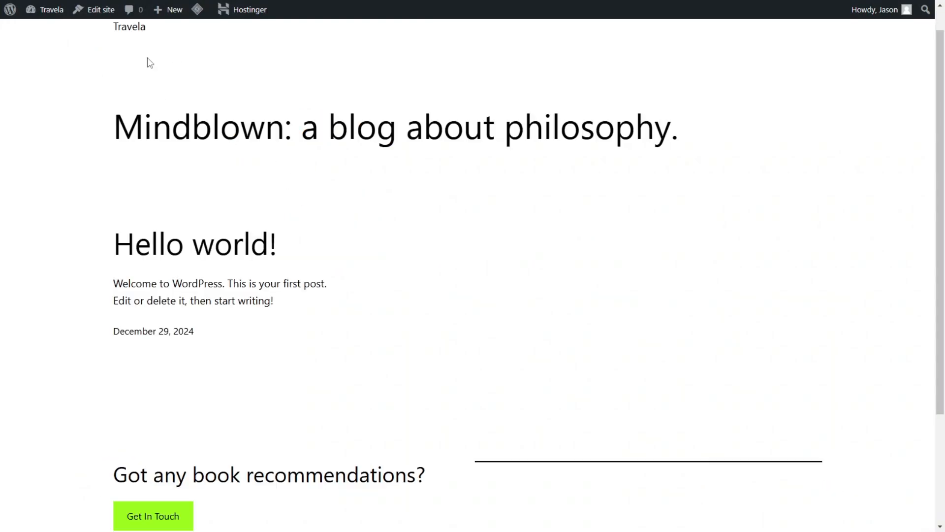
{"action": "scroll", "coordinate": [523, 110], "scroll_direction": "up", "scroll_amount": 1}
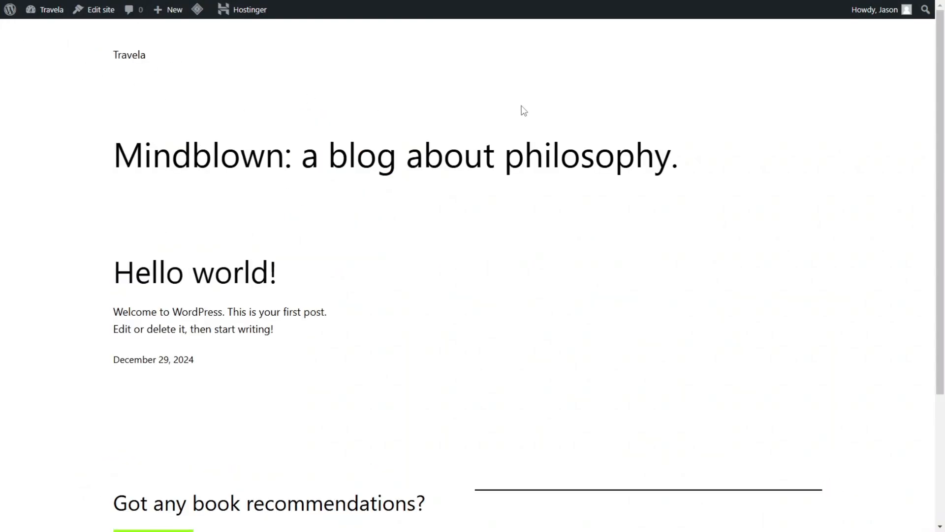
{"action": "scroll", "coordinate": [430, 225], "scroll_direction": "down", "scroll_amount": 3}
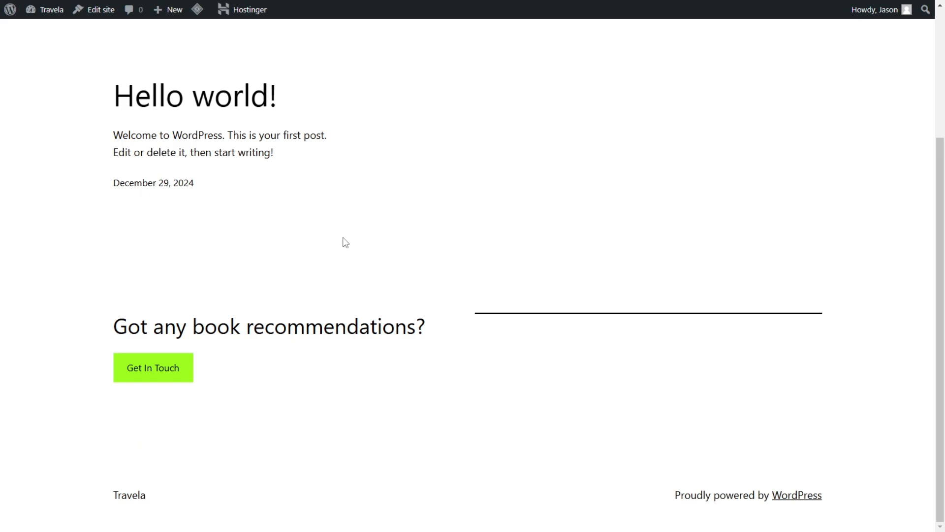
{"action": "scroll", "coordinate": [418, 185], "scroll_direction": "up", "scroll_amount": 3}
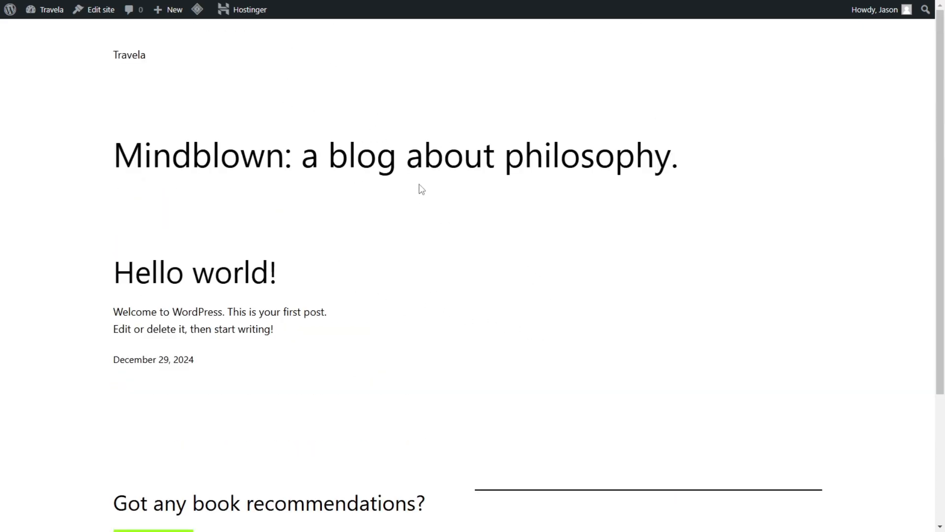
{"action": "scroll", "coordinate": [297, 97], "scroll_direction": "down", "scroll_amount": 3}
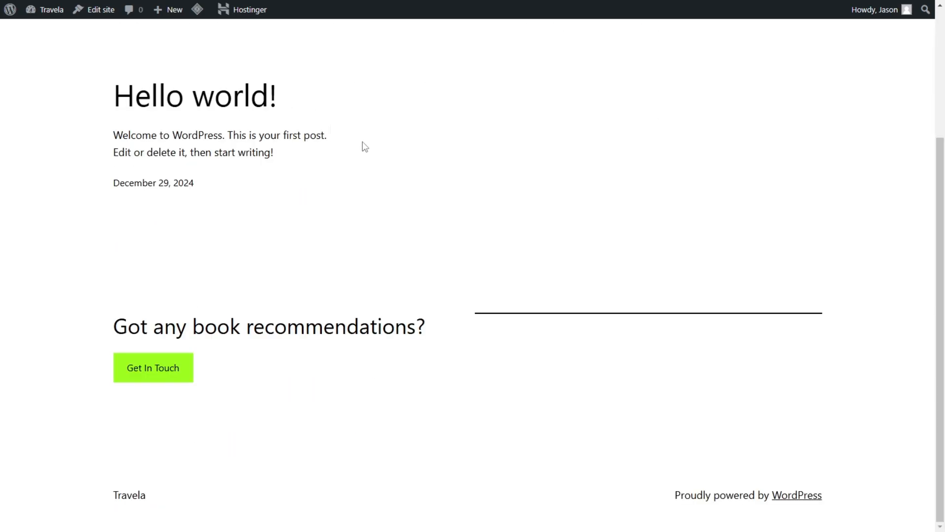
Step: Delete the inactive Twenty Twenty-Four and Twenty Twenty-Five themes from the installed themes
{"action": "key", "text": "alt+Left"}
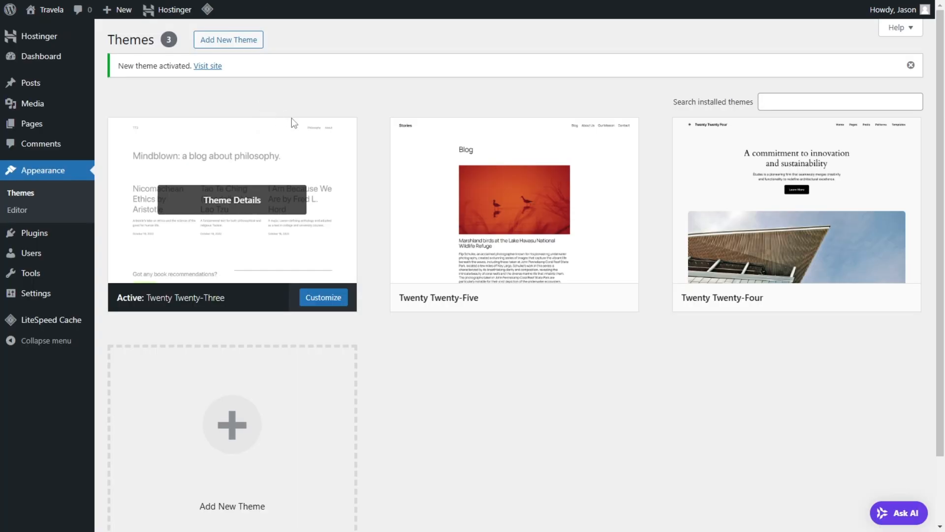
{"action": "left_click", "coordinate": [813, 270]}
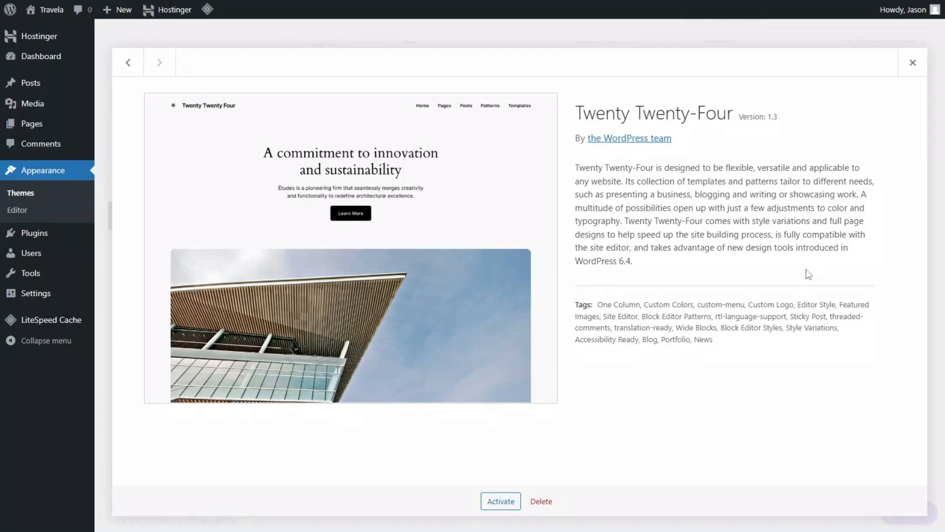
{"action": "left_click", "coordinate": [541, 501]}
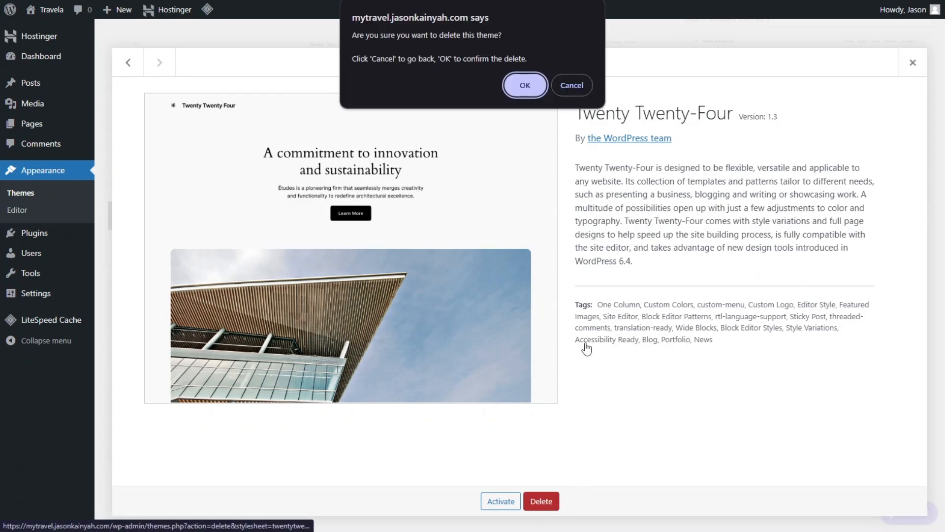
{"action": "left_click", "coordinate": [523, 88]}
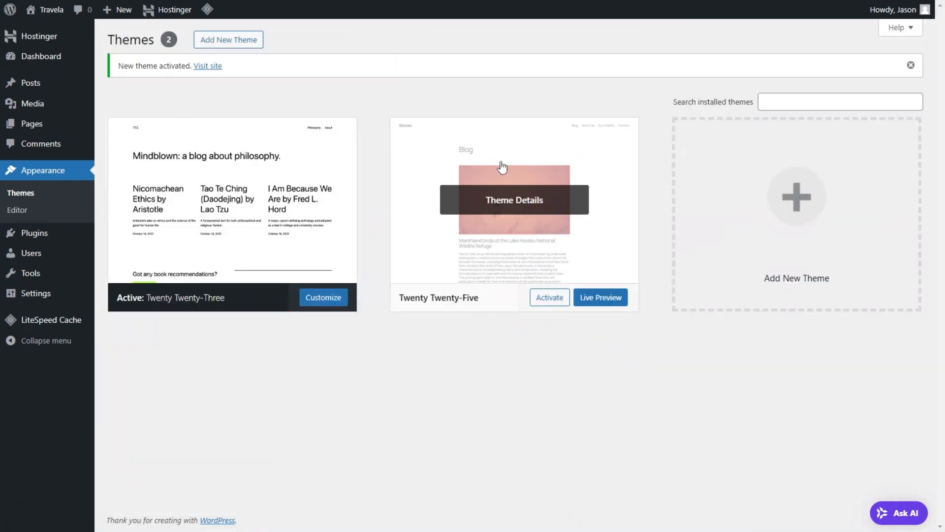
{"action": "left_click", "coordinate": [500, 167]}
{"action": "left_click", "coordinate": [542, 501]}
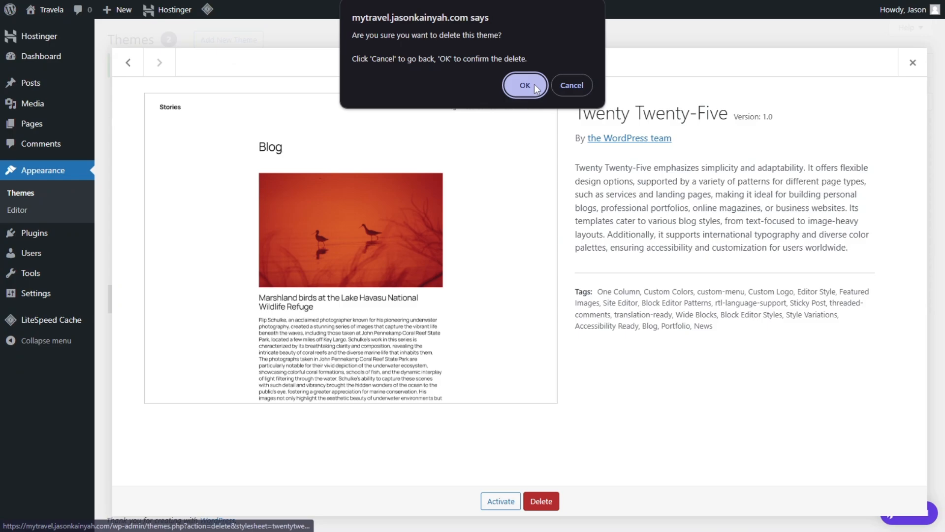
{"action": "left_click", "coordinate": [514, 85]}
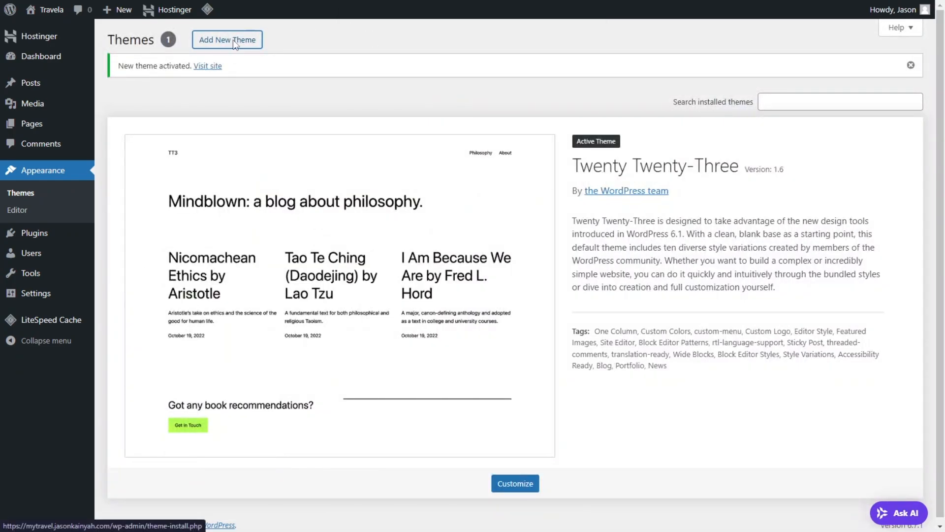
Step: Open the page for adding themes and browse the popular themes and the theme search
{"action": "left_click", "coordinate": [234, 44]}
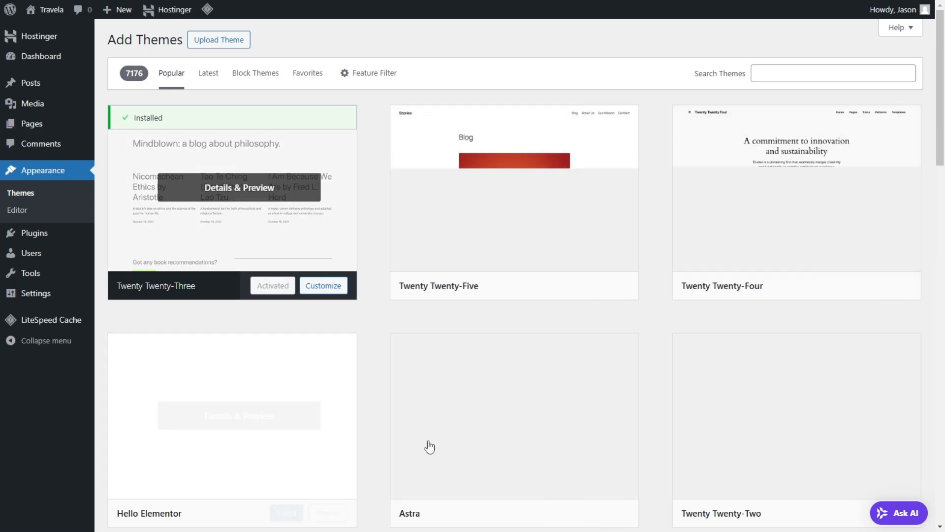
{"action": "scroll", "coordinate": [631, 152], "scroll_direction": "down", "scroll_amount": 2}
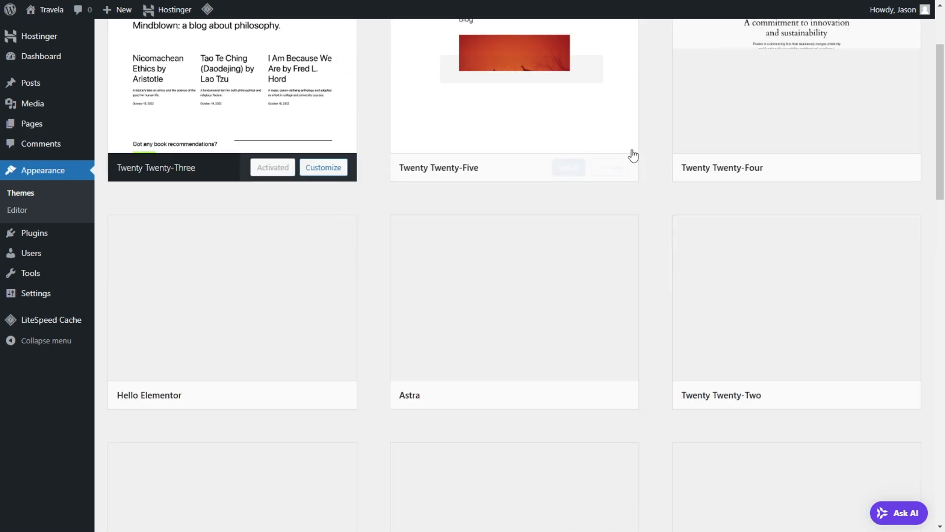
{"action": "scroll", "coordinate": [767, 93], "scroll_direction": "up", "scroll_amount": 2}
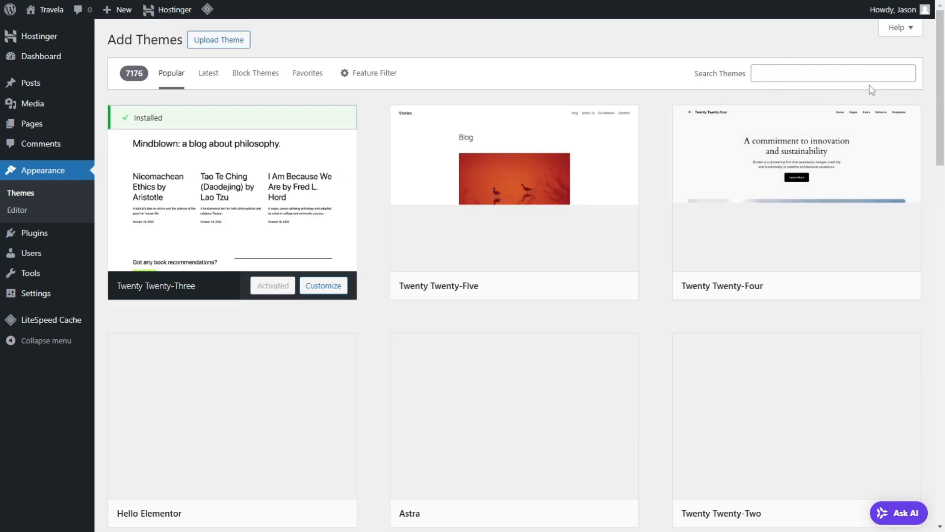
{"action": "left_click", "coordinate": [807, 68]}
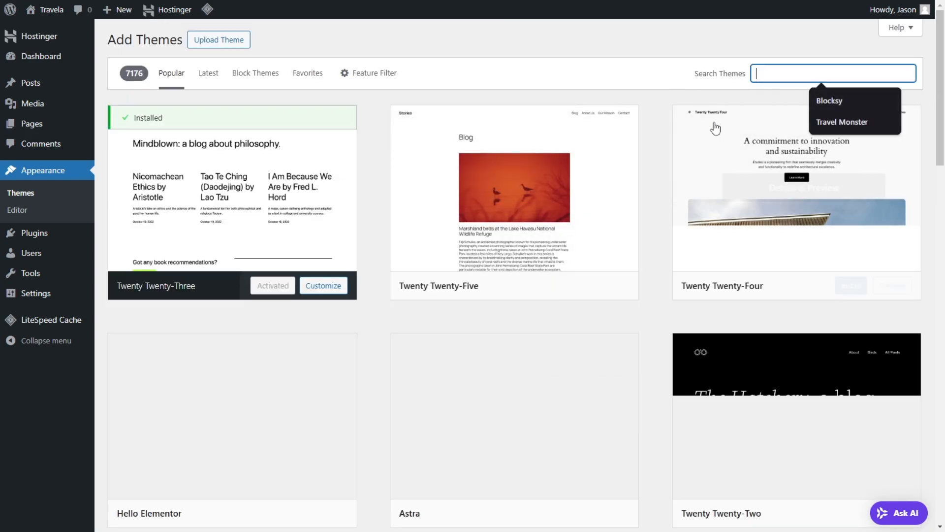
{"action": "left_click", "coordinate": [622, 47]}
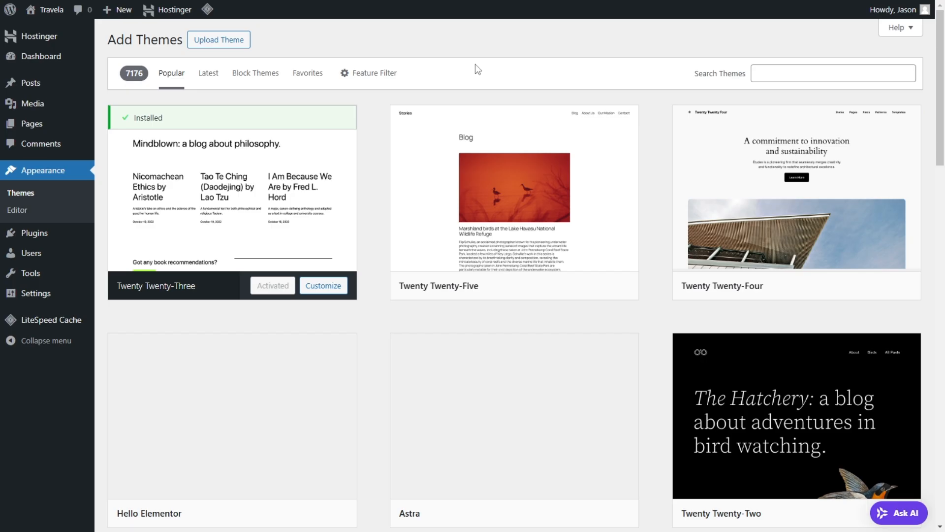
Step: Open the Travel Monster theme page on wptravelengine.com in a new browser tab and look over its overview and Free vs Pro comparison
{"action": "key", "text": "ctrl+t"}
{"action": "key", "text": "F11"}
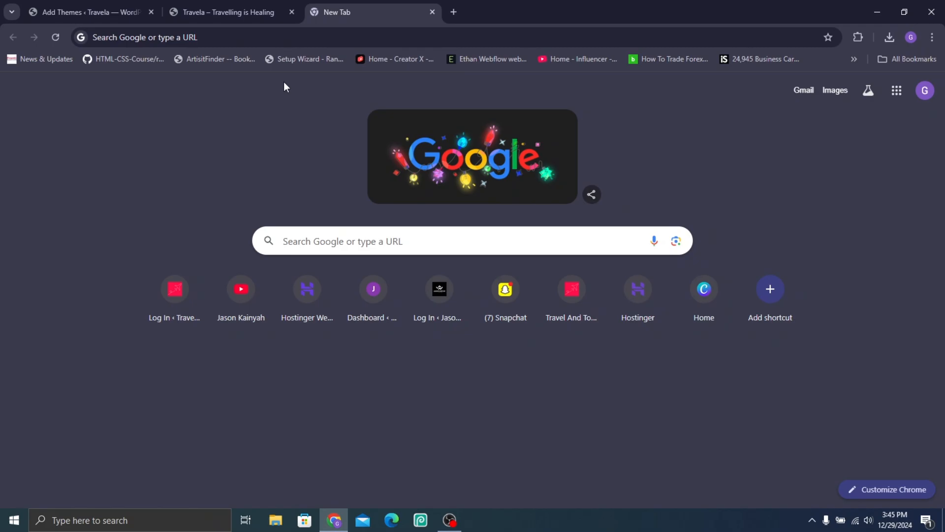
{"action": "left_click", "coordinate": [228, 39]}
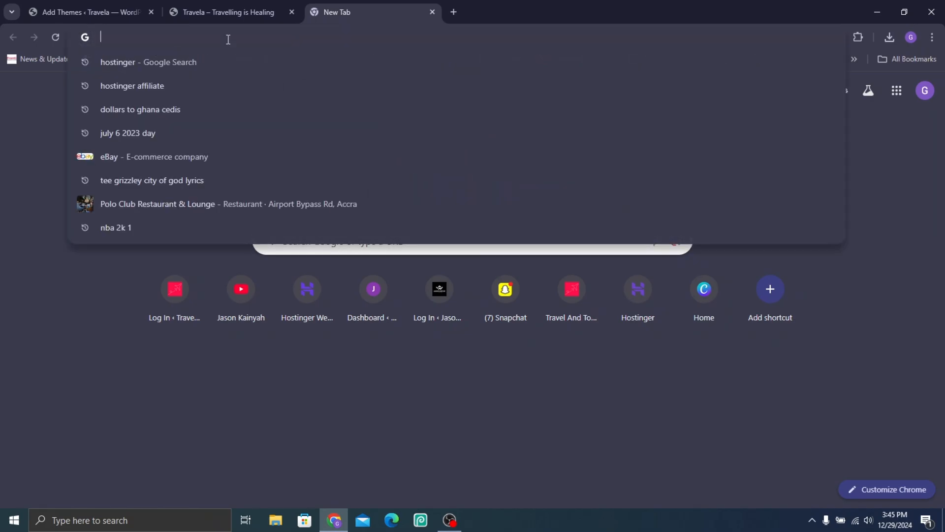
{"action": "type", "text": "https://wptravelengine.com/wordpress-travel-themes/travel-monster/?campaign=ThemeAffiliateLink&ref=jasonkainyah"}
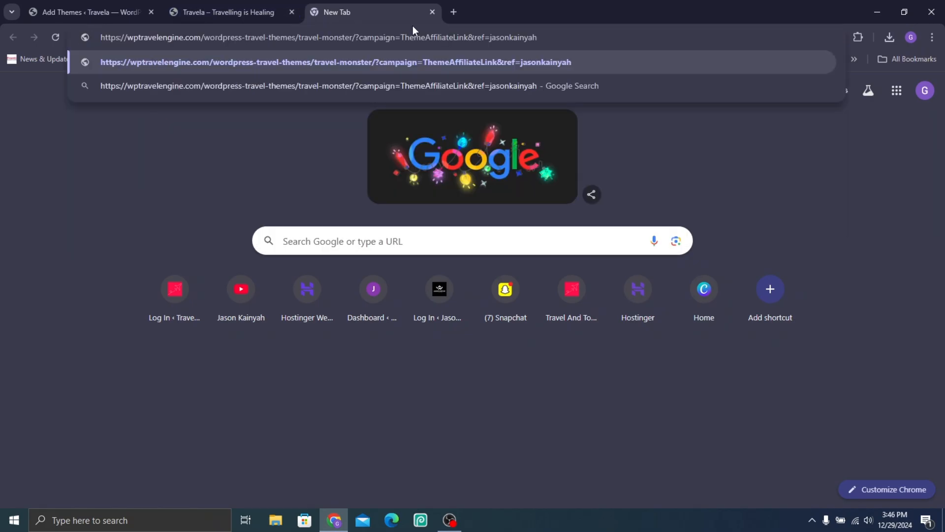
{"action": "key", "text": "Return"}
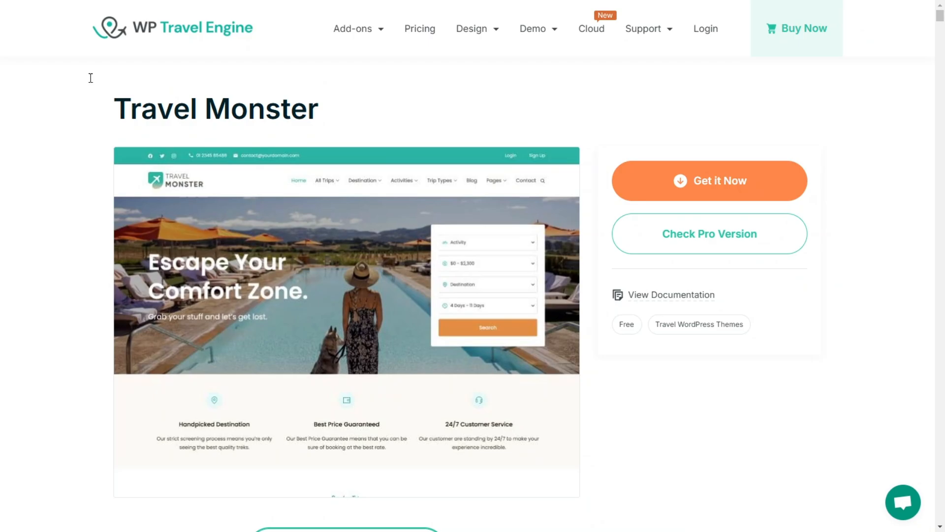
{"action": "middle_click", "coordinate": [904, 118]}
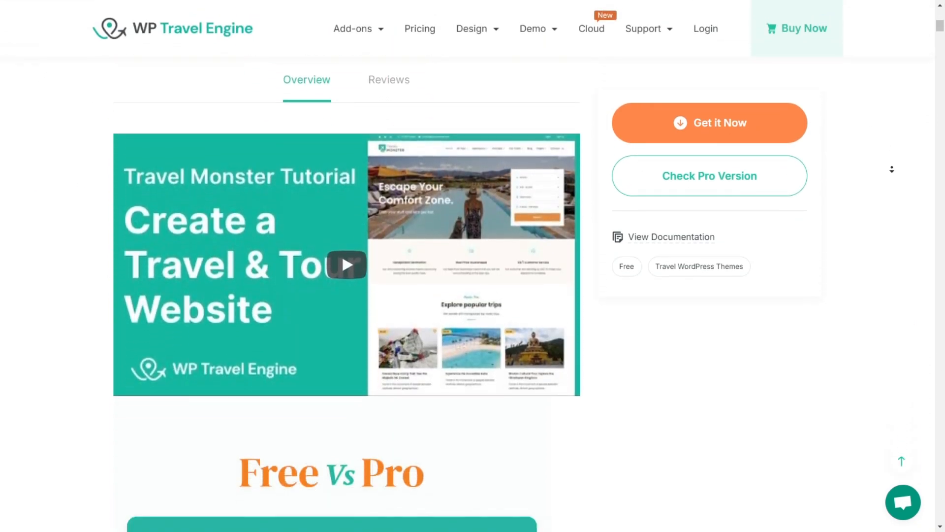
{"action": "middle_click", "coordinate": [892, 164]}
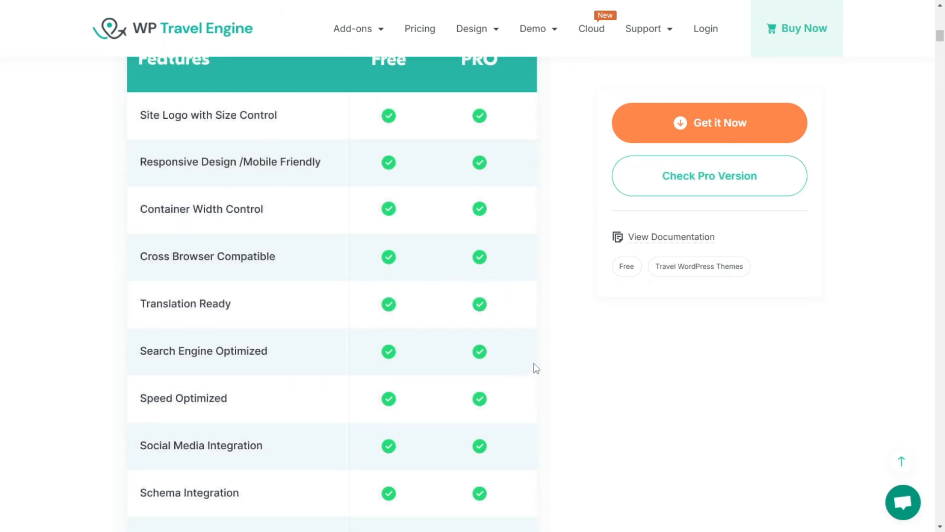
{"action": "scroll", "coordinate": [536, 366], "scroll_direction": "up", "scroll_amount": 9}
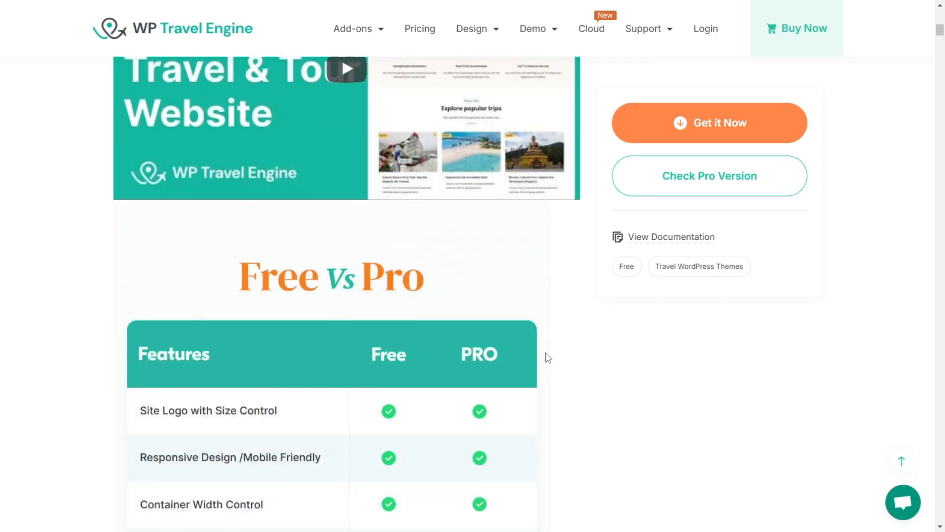
{"action": "scroll", "coordinate": [547, 358], "scroll_direction": "up", "scroll_amount": 10}
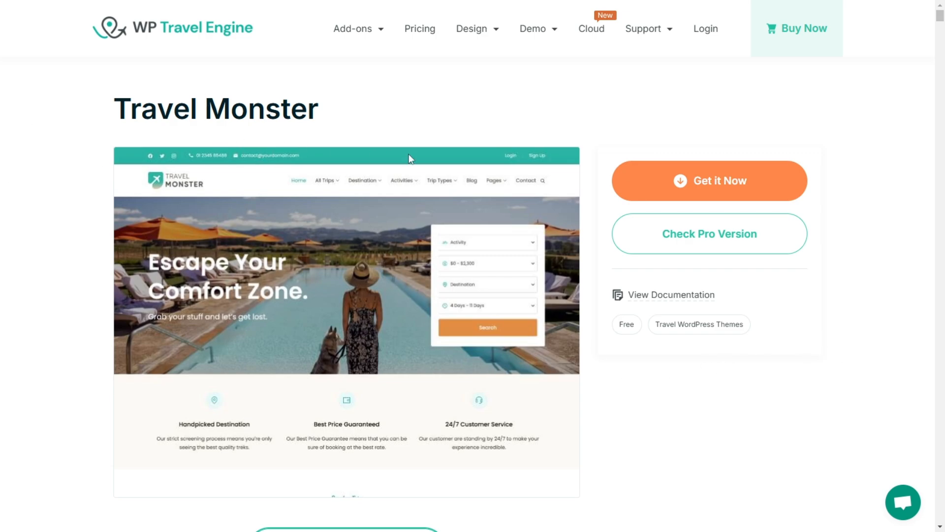
Step: Request the free Travel Monster theme, filling in the last name on the download form and submitting it
{"action": "left_click", "coordinate": [727, 182]}
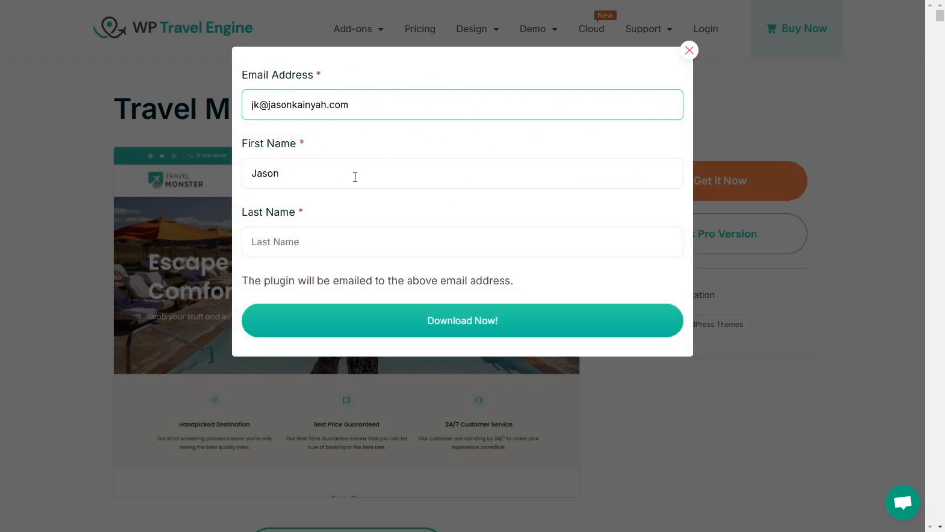
{"action": "left_click", "coordinate": [327, 244]}
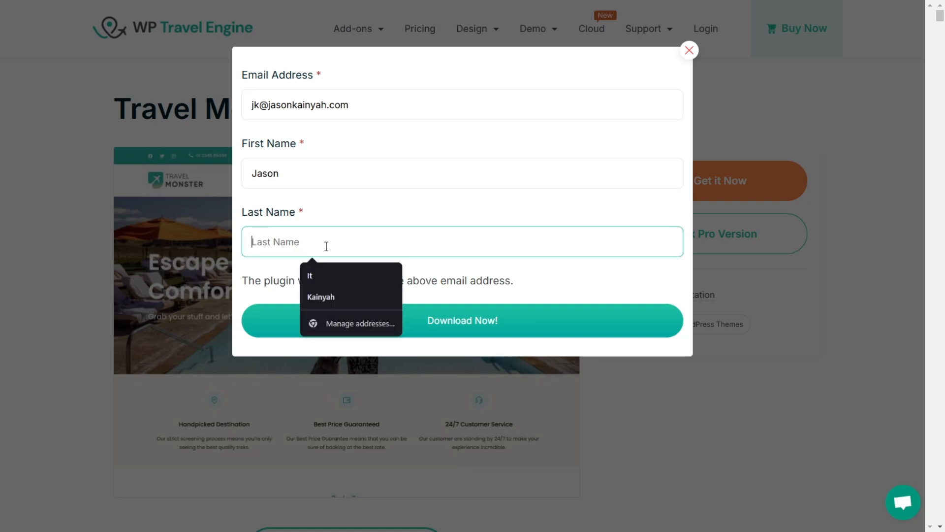
{"action": "left_click", "coordinate": [331, 297]}
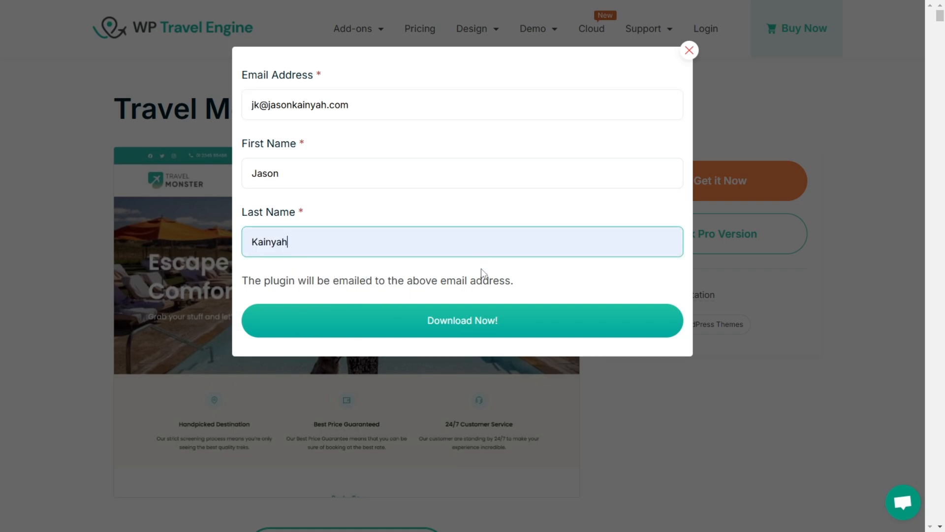
{"action": "left_click", "coordinate": [460, 322]}
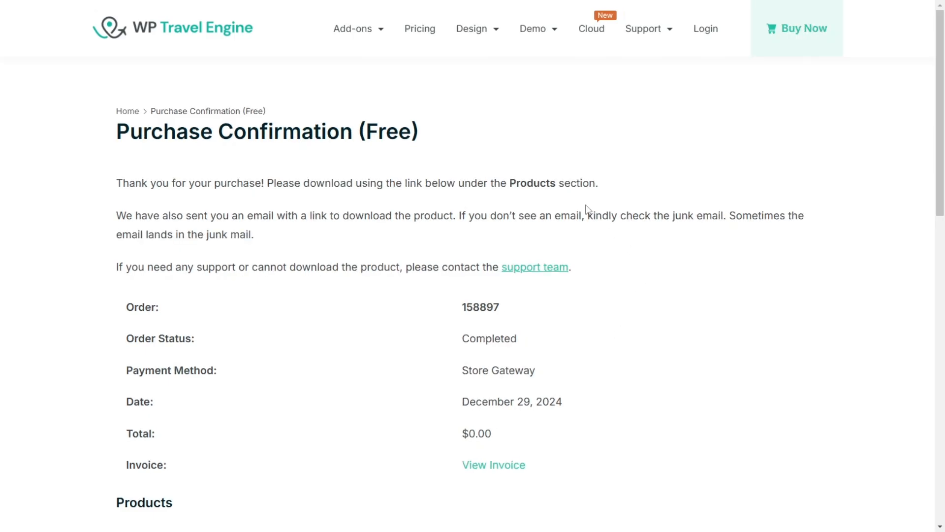
Step: Look over the purchase confirmation page, including the download instructions, order details and Products section
{"action": "scroll", "coordinate": [424, 127], "scroll_direction": "down", "scroll_amount": 3}
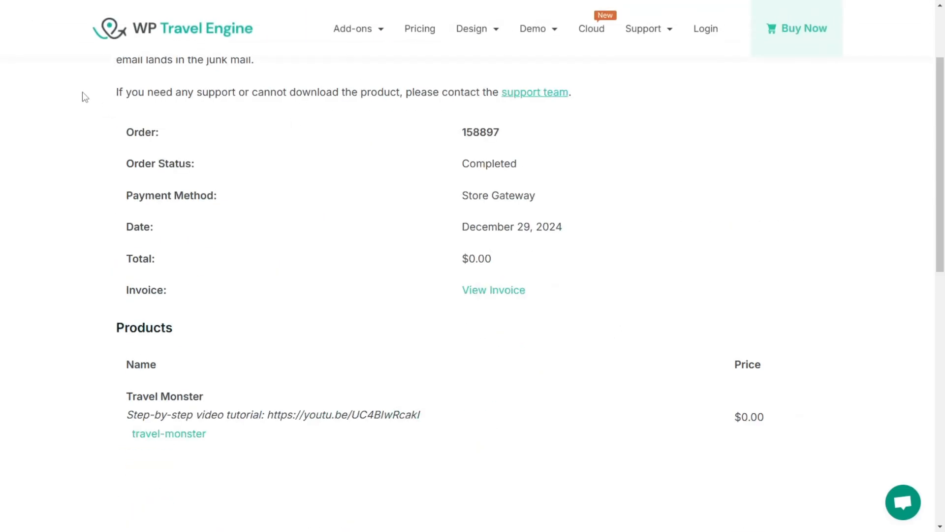
{"action": "scroll", "coordinate": [82, 97], "scroll_direction": "up", "scroll_amount": 3}
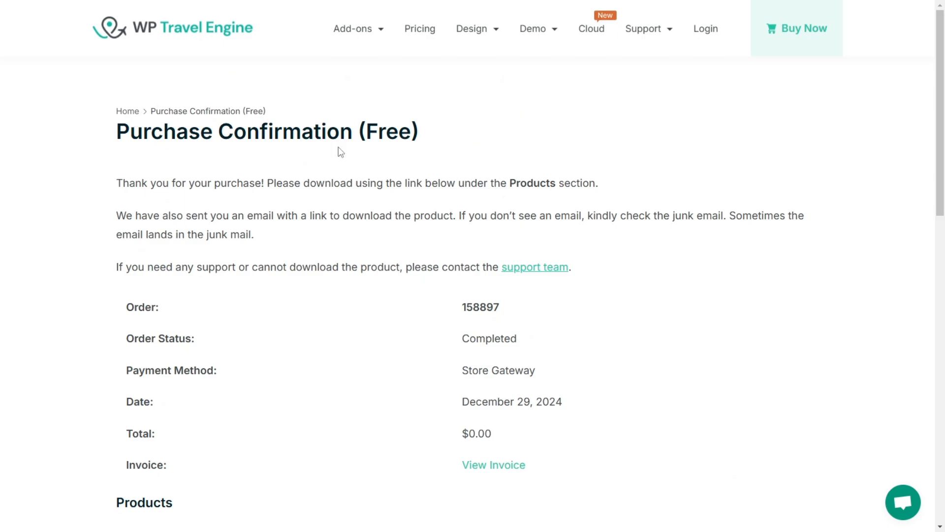
{"action": "scroll", "coordinate": [418, 172], "scroll_direction": "down", "scroll_amount": 6}
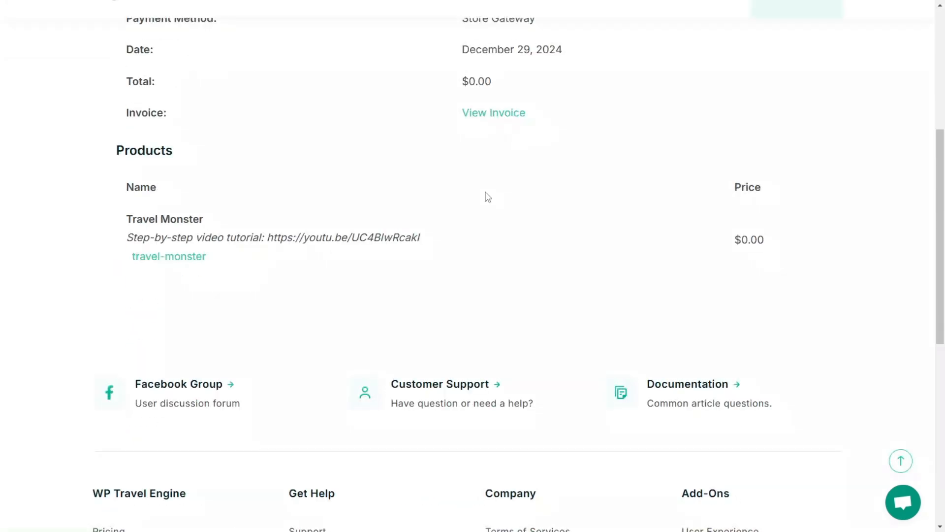
{"action": "scroll", "coordinate": [433, 138], "scroll_direction": "down", "scroll_amount": 4}
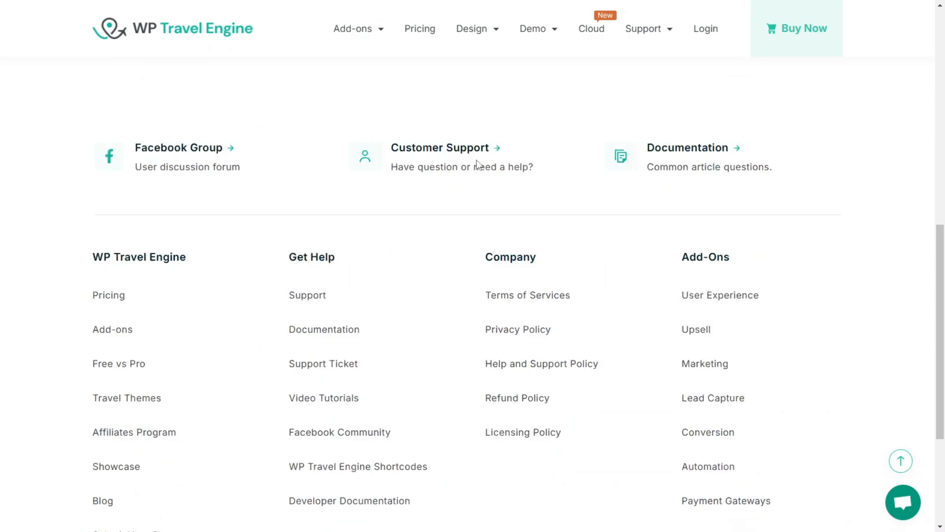
{"action": "scroll", "coordinate": [472, 170], "scroll_direction": "up", "scroll_amount": 5}
{"action": "scroll", "coordinate": [474, 178], "scroll_direction": "up", "scroll_amount": 5}
{"action": "scroll", "coordinate": [420, 211], "scroll_direction": "down", "scroll_amount": 3}
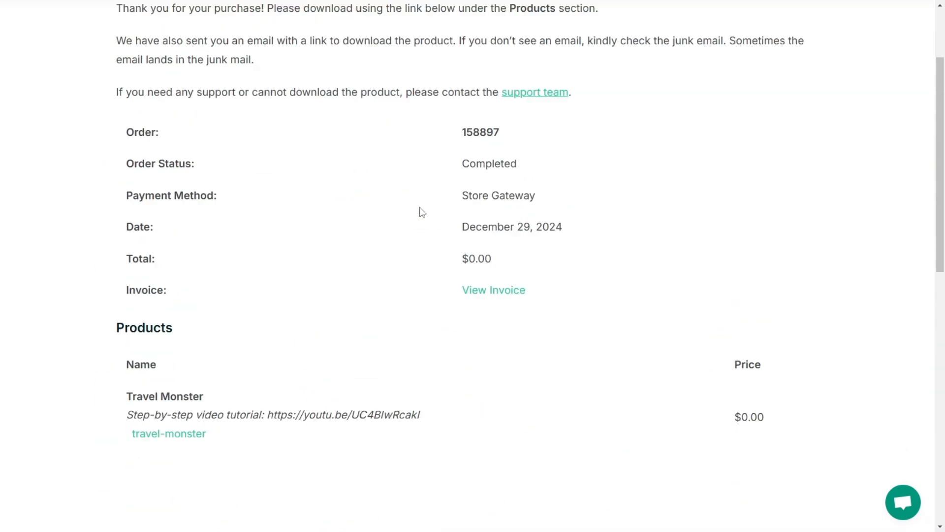
{"action": "scroll", "coordinate": [443, 186], "scroll_direction": "up", "scroll_amount": 3}
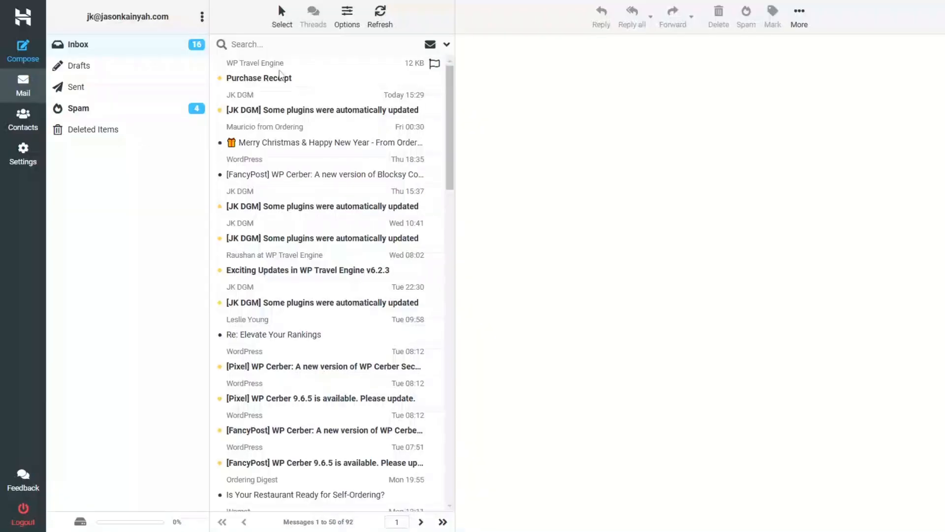
Step: Open the Purchase Receipt e-mail from WP Travel Engine in the webmail inbox and read through its download details
{"action": "left_click", "coordinate": [266, 75]}
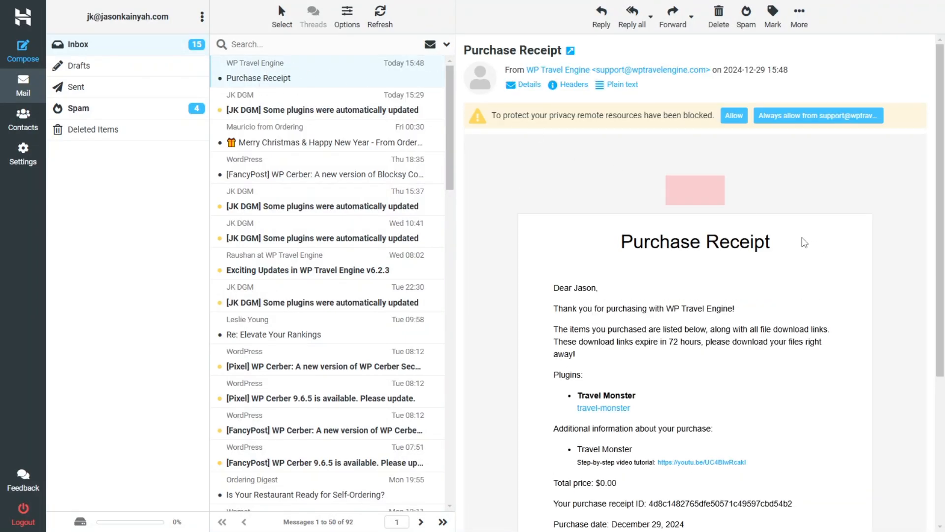
{"action": "scroll", "coordinate": [734, 232], "scroll_direction": "down", "scroll_amount": 3}
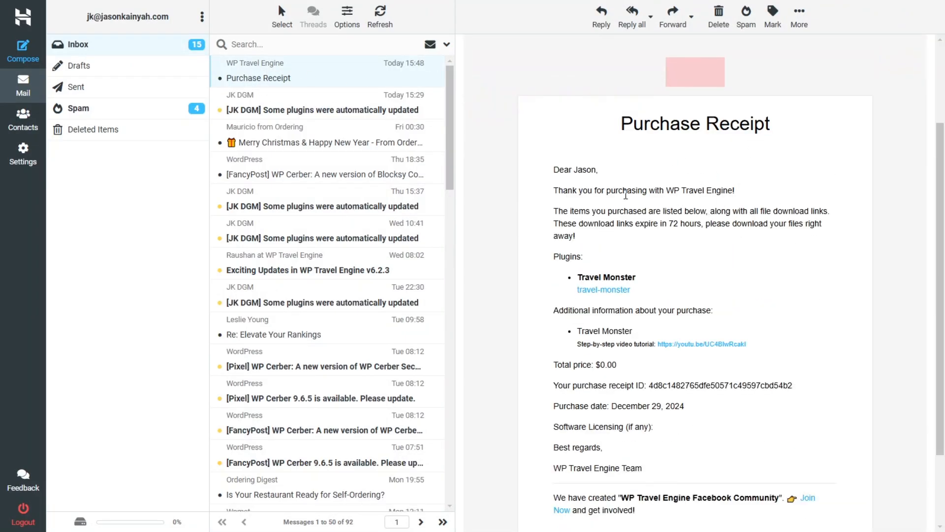
{"action": "scroll", "coordinate": [776, 307], "scroll_direction": "down", "scroll_amount": 2}
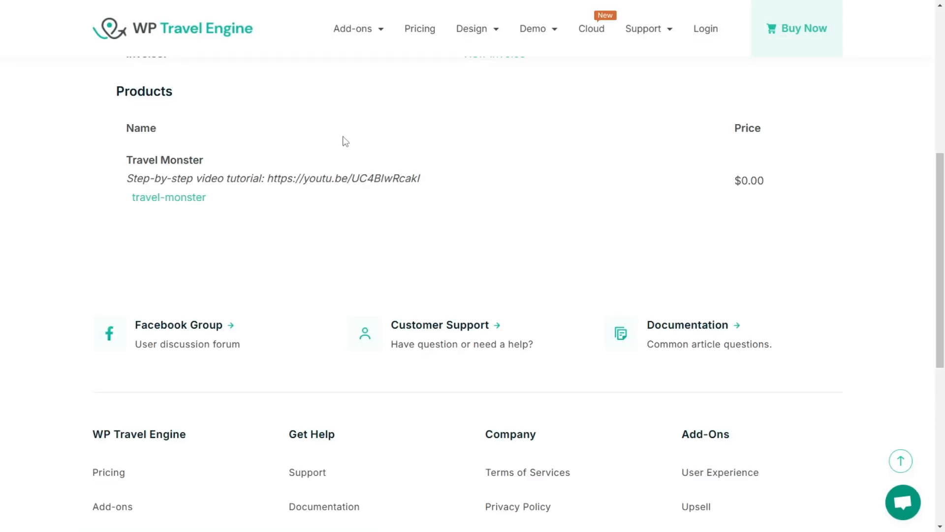
Step: Download the travel-monster package from the purchase confirmation page and save it as travel-monster.1.2.2 in Documents > Travel & Tours Website
{"action": "scroll", "coordinate": [344, 142], "scroll_direction": "up", "scroll_amount": 8}
{"action": "left_click_drag", "start_coordinate": [577, 183], "coordinate": [285, 174]}
{"action": "left_click", "coordinate": [476, 171]}
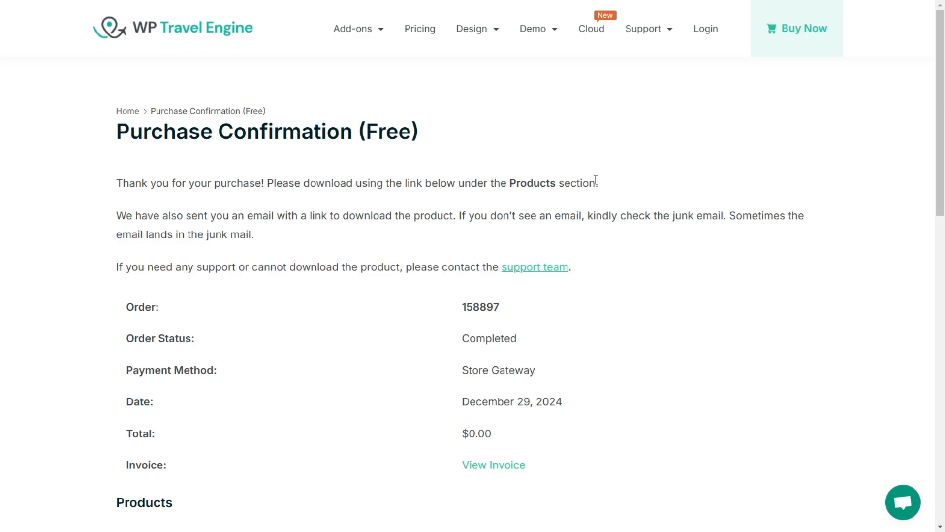
{"action": "scroll", "coordinate": [615, 187], "scroll_direction": "down", "scroll_amount": 6}
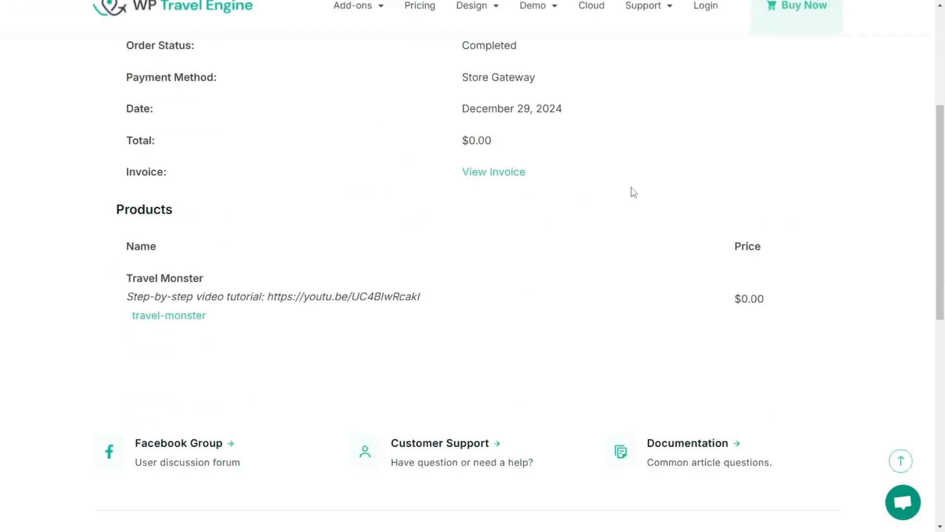
{"action": "left_click", "coordinate": [187, 316]}
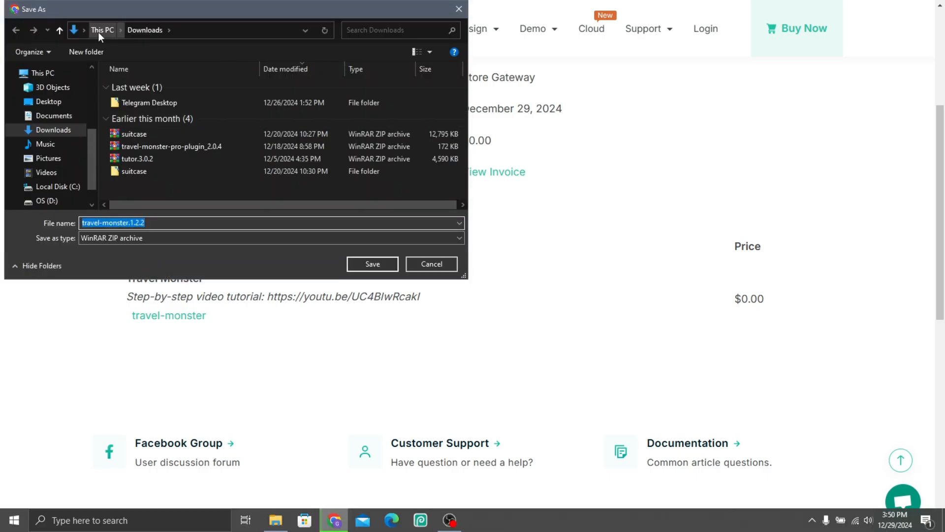
{"action": "left_click", "coordinate": [50, 116]}
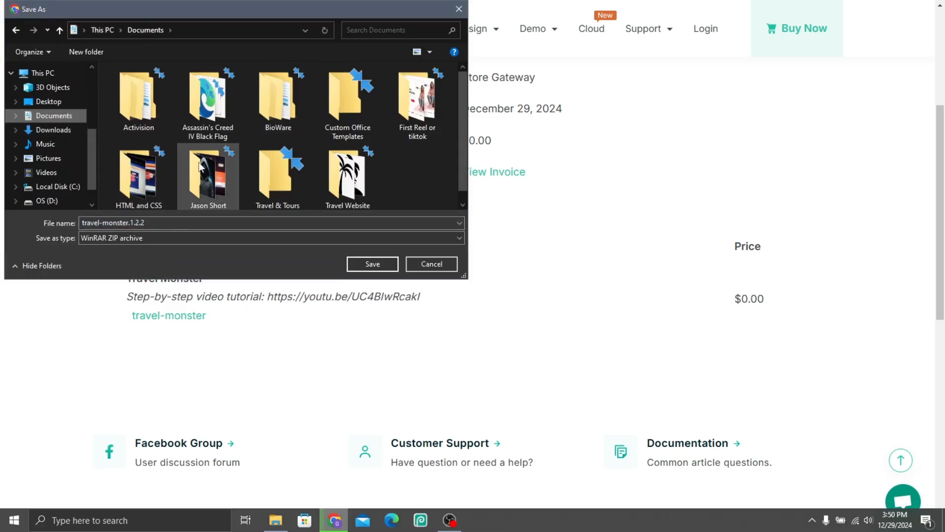
{"action": "scroll", "coordinate": [212, 177], "scroll_direction": "down", "scroll_amount": 1}
{"action": "double_click", "coordinate": [296, 168]}
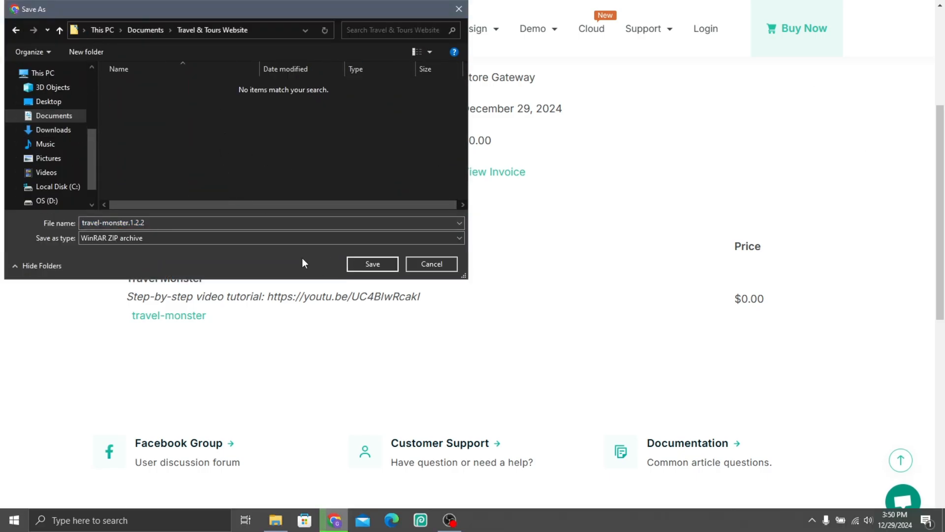
{"action": "left_click", "coordinate": [363, 265]}
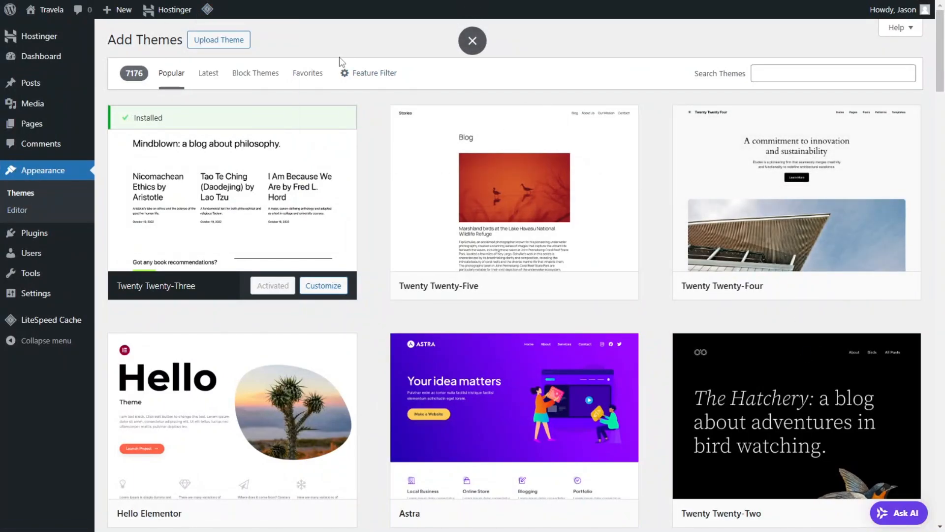
Step: On the WordPress Add Themes page, choose travel-monster.1.2.2.zip from Documents > Travel & Tours Website as the theme to upload
{"action": "left_click", "coordinate": [218, 40]}
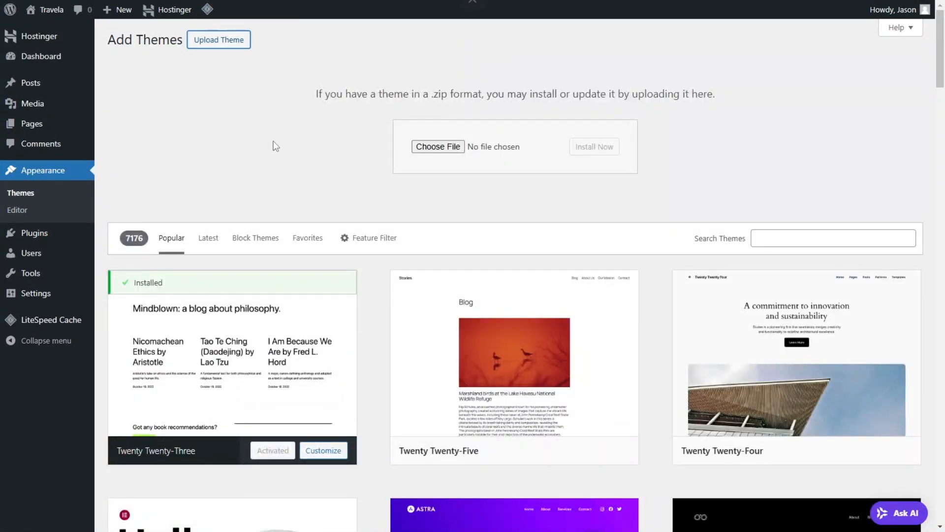
{"action": "left_click", "coordinate": [434, 148]}
{"action": "left_click", "coordinate": [54, 130]}
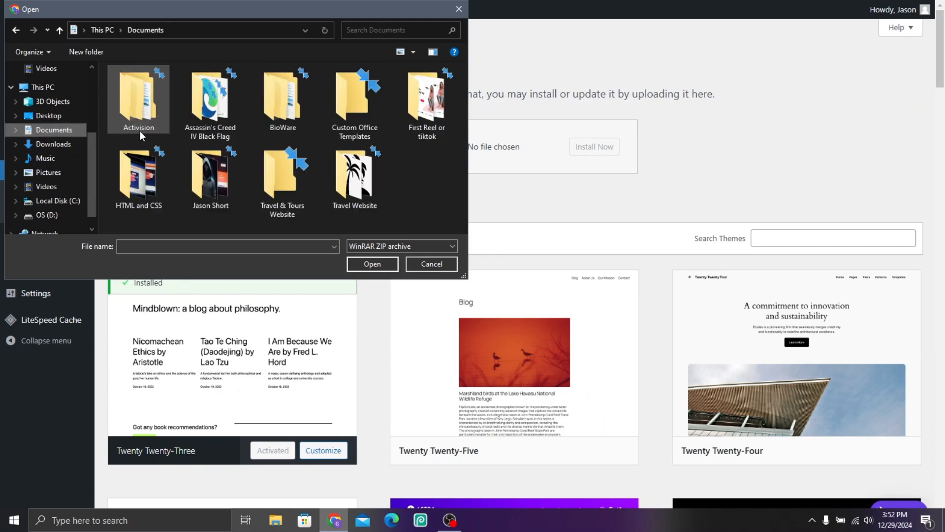
{"action": "left_click", "coordinate": [291, 179]}
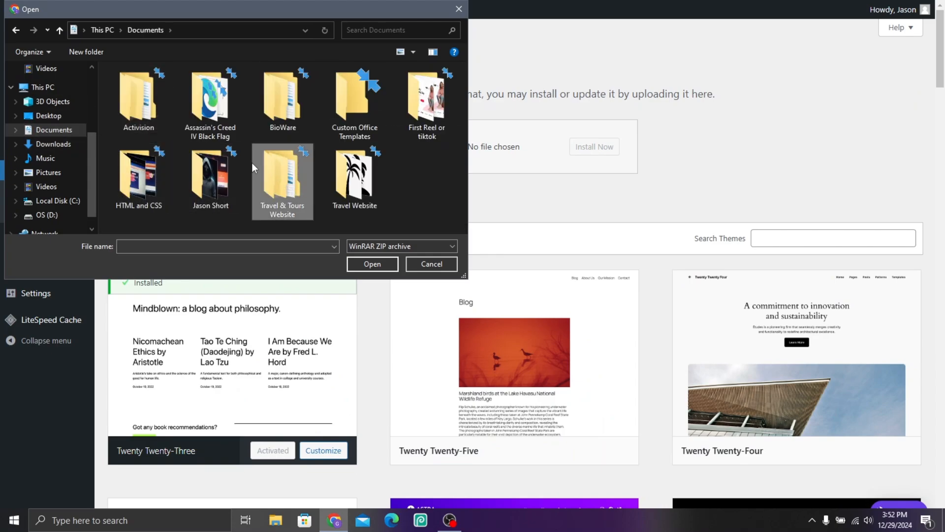
{"action": "double_click", "coordinate": [294, 182]}
{"action": "left_click", "coordinate": [164, 88]}
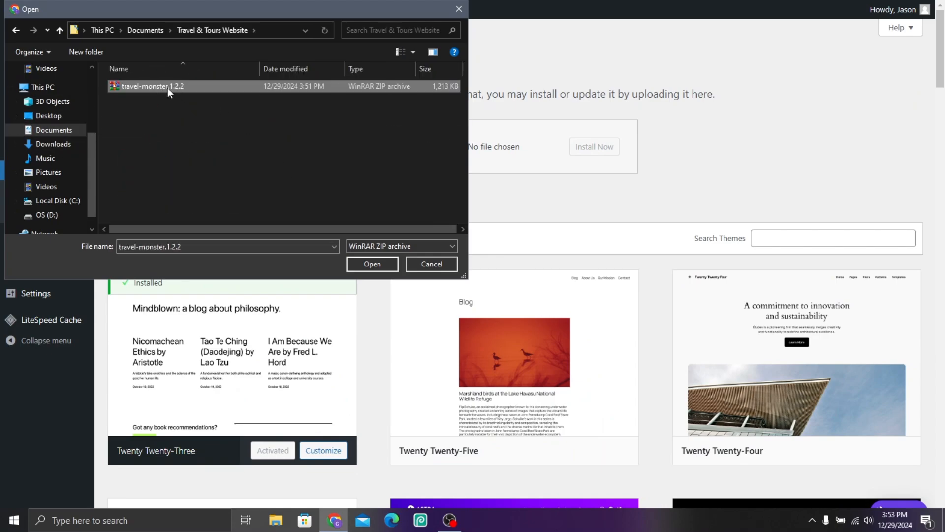
{"action": "left_click", "coordinate": [372, 264]}
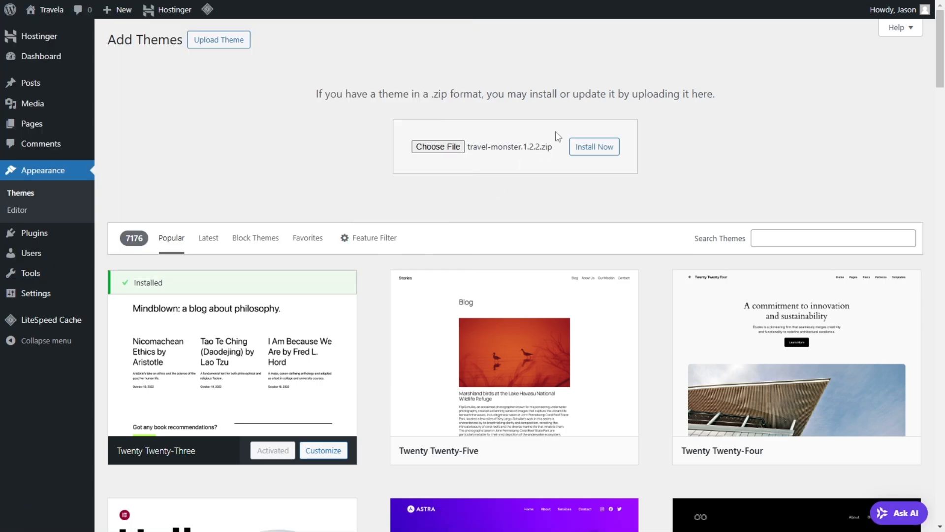
Step: Install the chosen theme package and activate the Travel Monster theme
{"action": "left_click", "coordinate": [596, 147]}
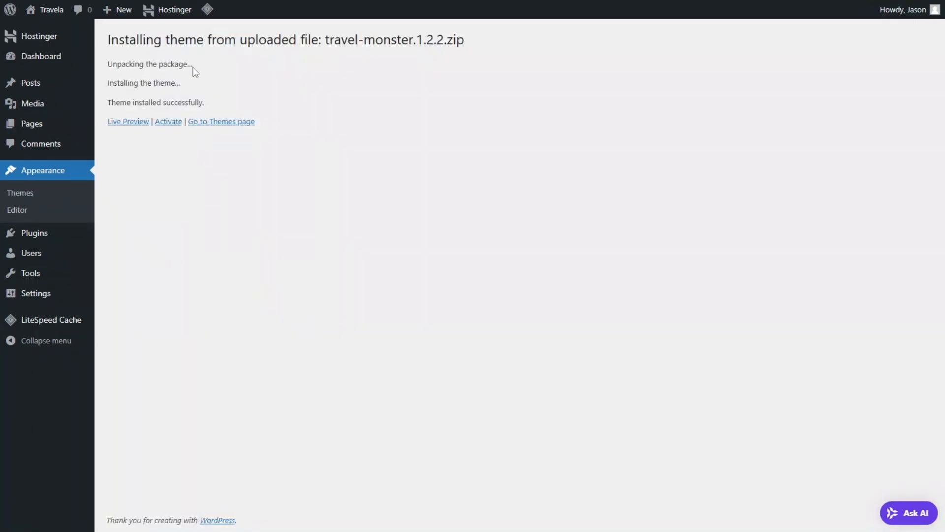
{"action": "left_click", "coordinate": [163, 122]}
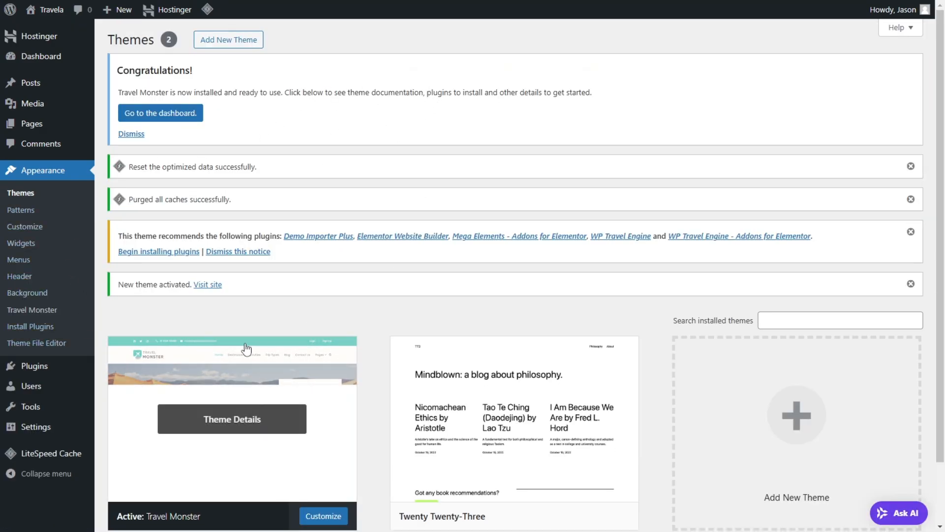
{"action": "scroll", "coordinate": [243, 335], "scroll_direction": "down", "scroll_amount": 2}
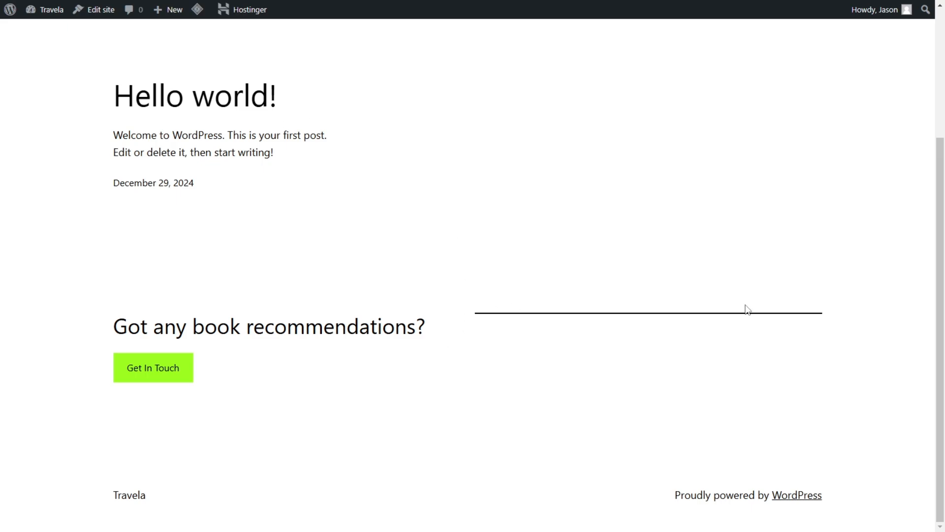
Step: Look over the Travela home page in the new theme, return to the Themes page and dismiss the cache-purge and theme-activation notices
{"action": "scroll", "coordinate": [788, 301], "scroll_direction": "up", "scroll_amount": 3}
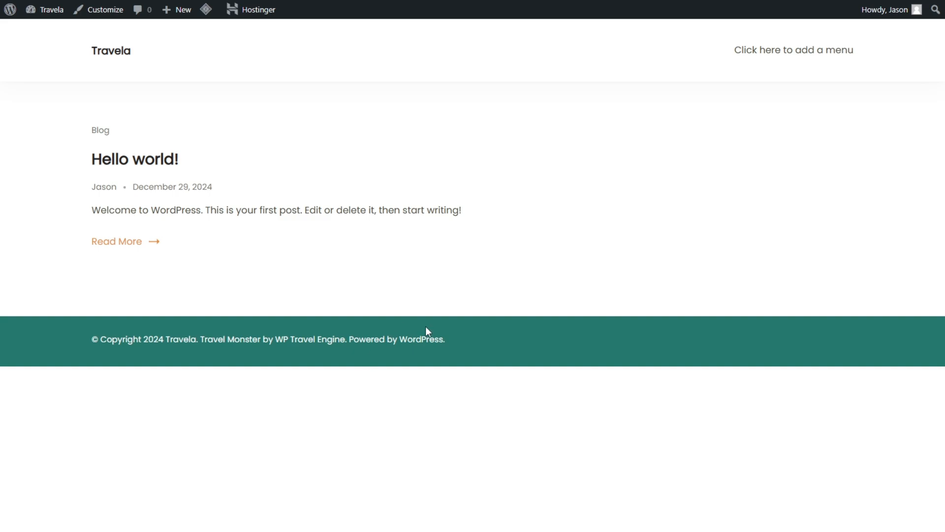
{"action": "key", "text": "ctrl+Tab"}
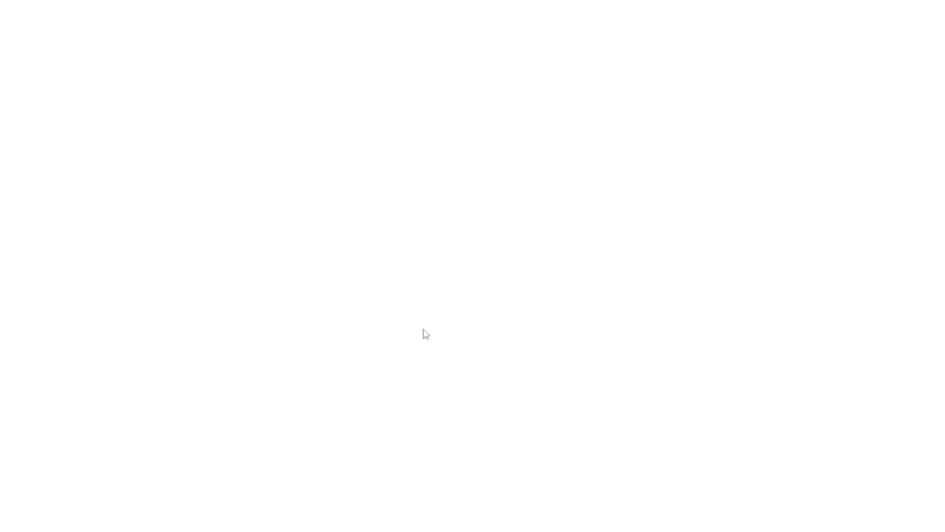
{"action": "left_click", "coordinate": [910, 167]}
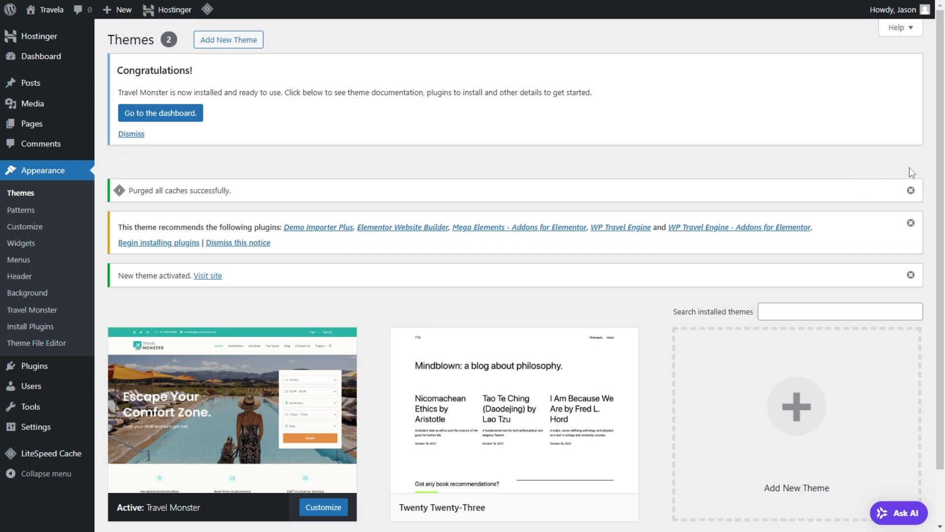
{"action": "left_click", "coordinate": [910, 167]}
{"action": "left_click", "coordinate": [911, 218]}
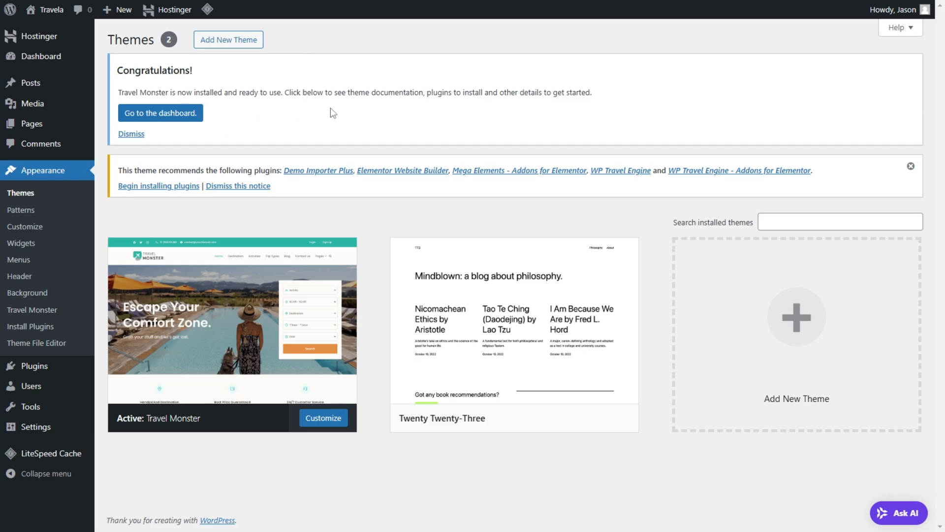
Step: Go to the Add Plugins page and open the installer for the plugins recommended by the theme
{"action": "mouse_move", "coordinate": [74, 372]}
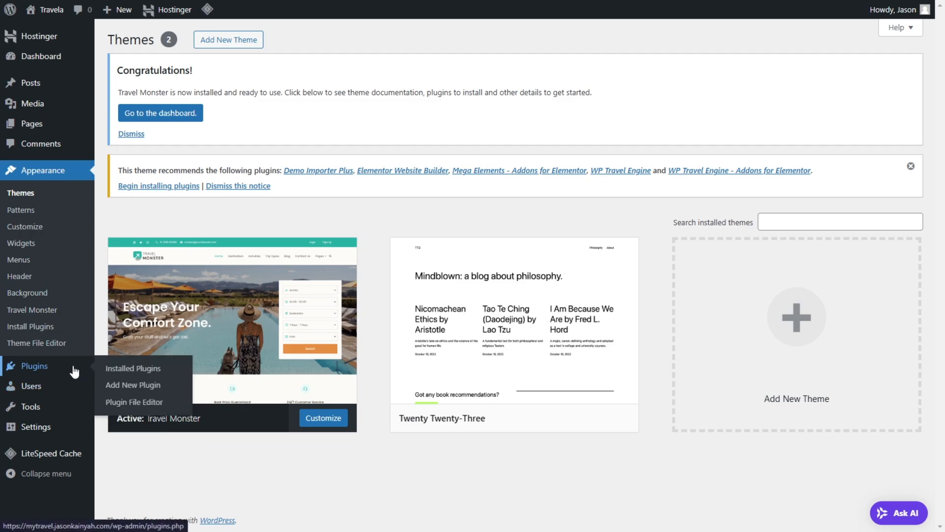
{"action": "left_click", "coordinate": [80, 366]}
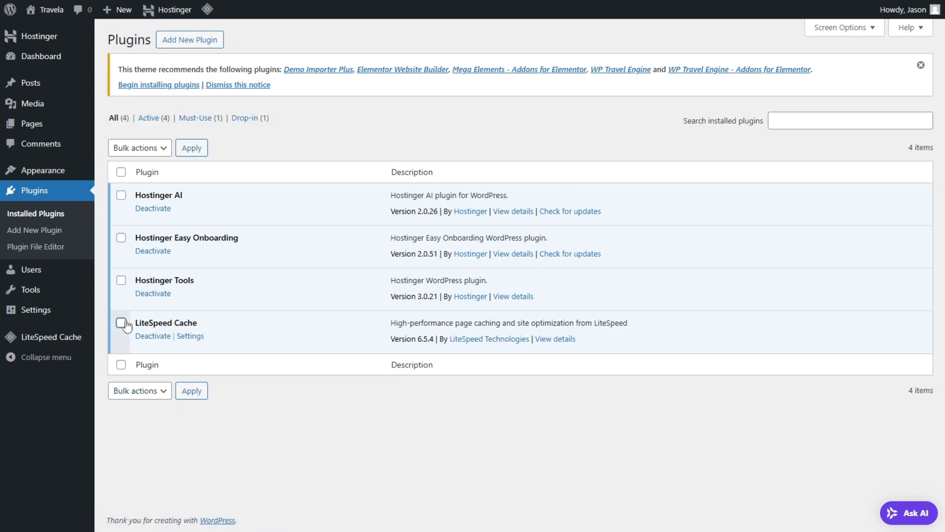
{"action": "left_click", "coordinate": [197, 48]}
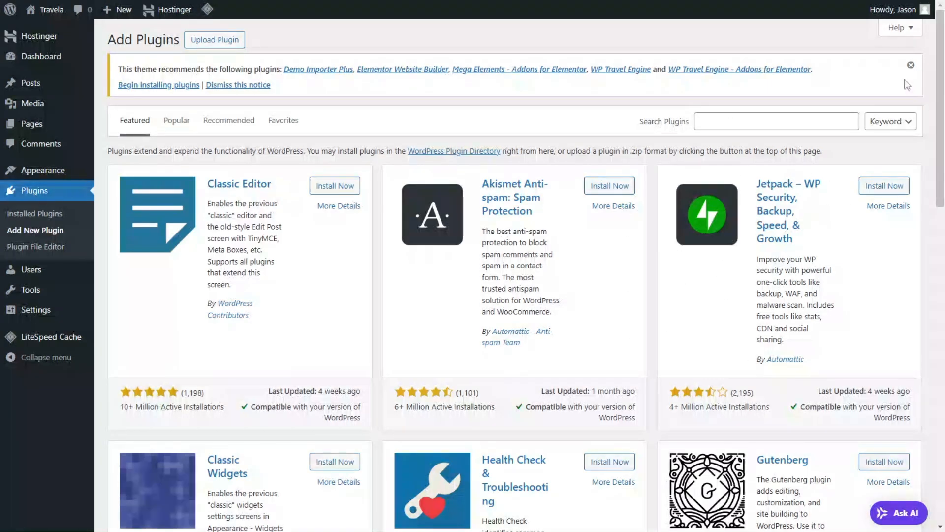
{"action": "left_click", "coordinate": [184, 88]}
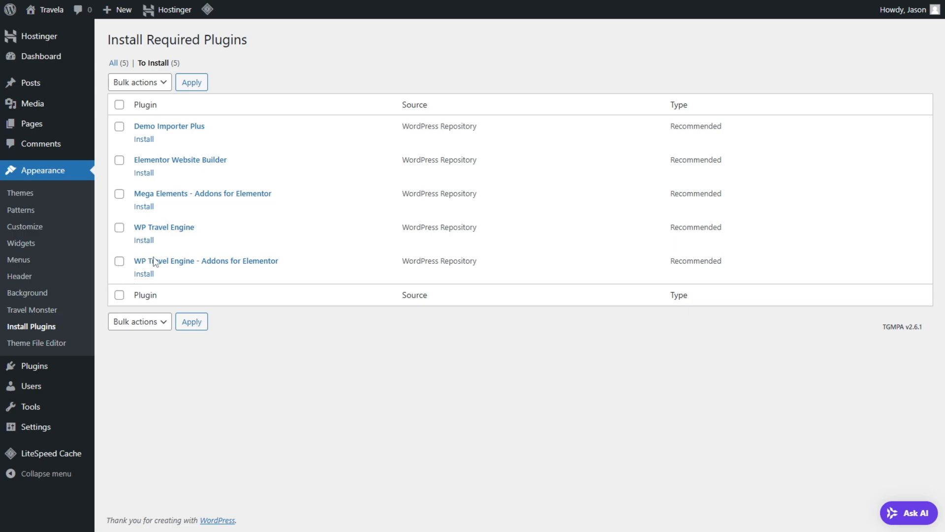
Step: Bulk-install the Elementor Website Builder, WP Travel Engine and WP Travel Engine - Addons for Elementor plugins
{"action": "left_click", "coordinate": [119, 227]}
{"action": "left_click", "coordinate": [120, 262]}
{"action": "left_click", "coordinate": [120, 160]}
{"action": "left_click", "coordinate": [156, 83]}
{"action": "left_click", "coordinate": [140, 117]}
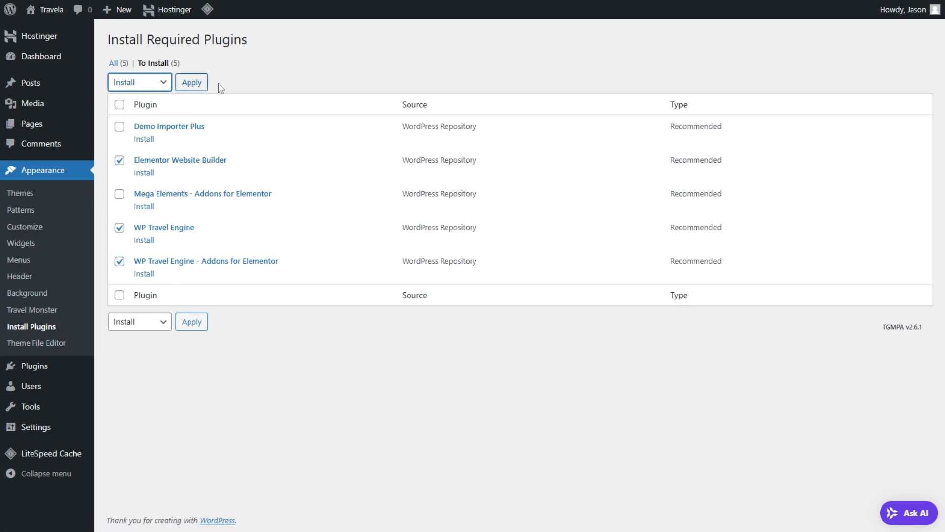
{"action": "left_click", "coordinate": [190, 87]}
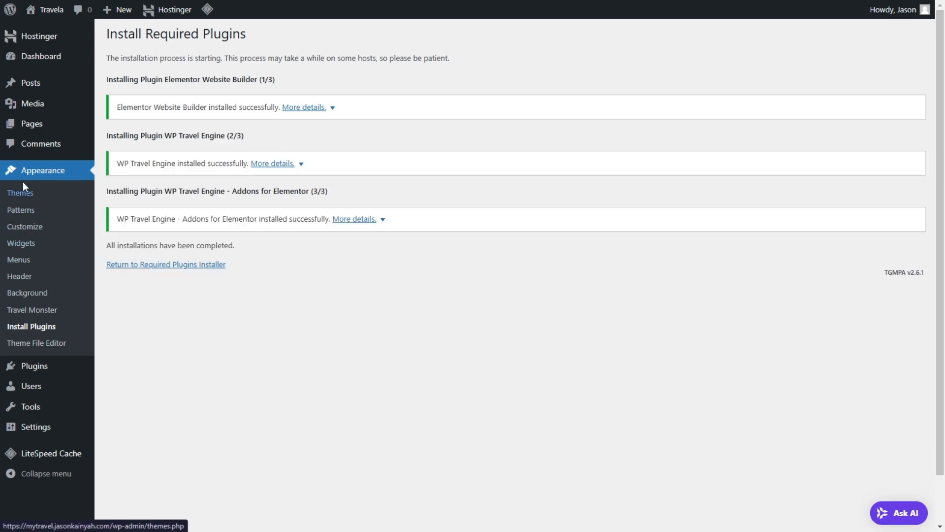
Step: Filter the installed plugins to the inactive ones and activate Elementor and WP Travel Engine - Travel and Tour Booking Plugin
{"action": "mouse_move", "coordinate": [39, 368]}
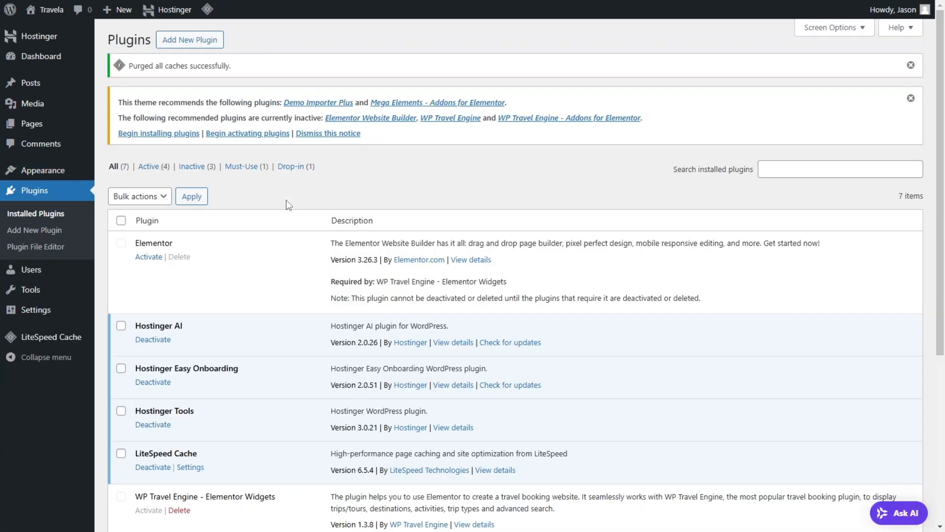
{"action": "scroll", "coordinate": [287, 204], "scroll_direction": "down", "scroll_amount": 1}
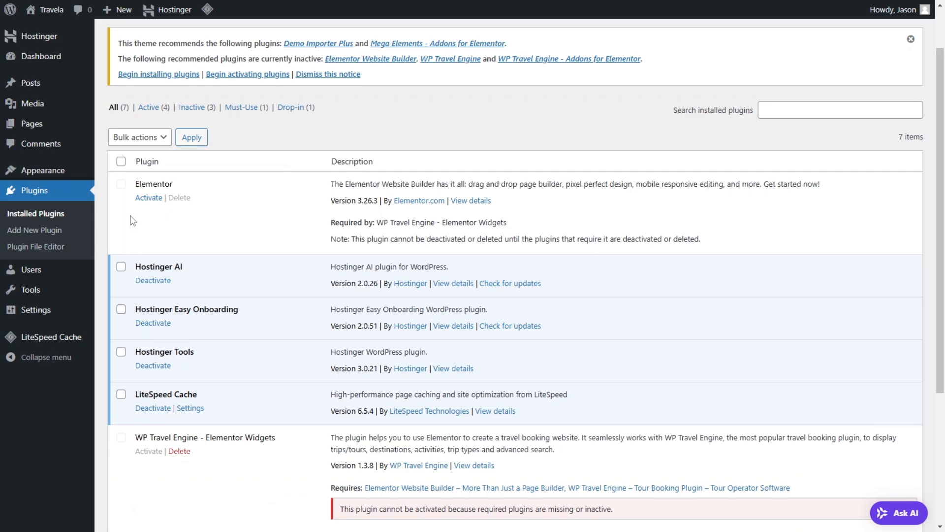
{"action": "scroll", "coordinate": [126, 217], "scroll_direction": "down", "scroll_amount": 3}
{"action": "scroll", "coordinate": [132, 244], "scroll_direction": "up", "scroll_amount": 5}
{"action": "scroll", "coordinate": [128, 141], "scroll_direction": "down", "scroll_amount": 5}
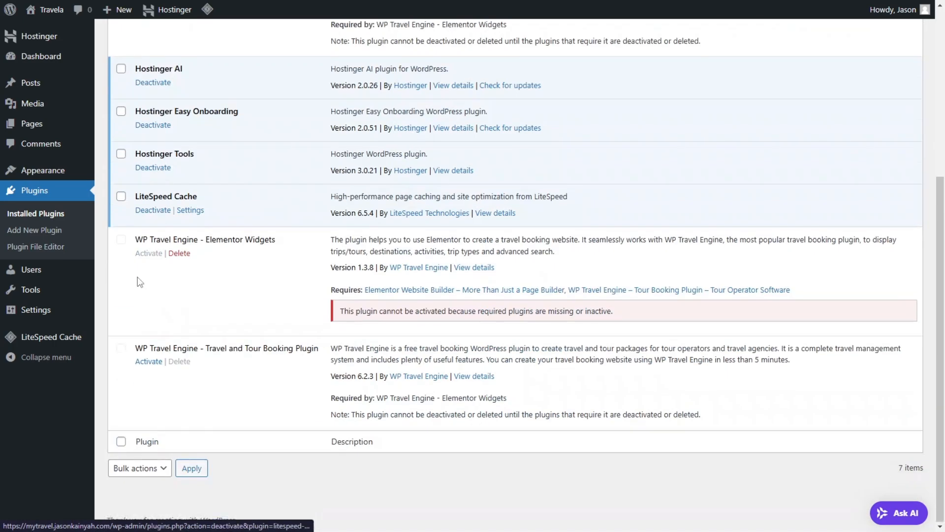
{"action": "scroll", "coordinate": [130, 282], "scroll_direction": "up", "scroll_amount": 5}
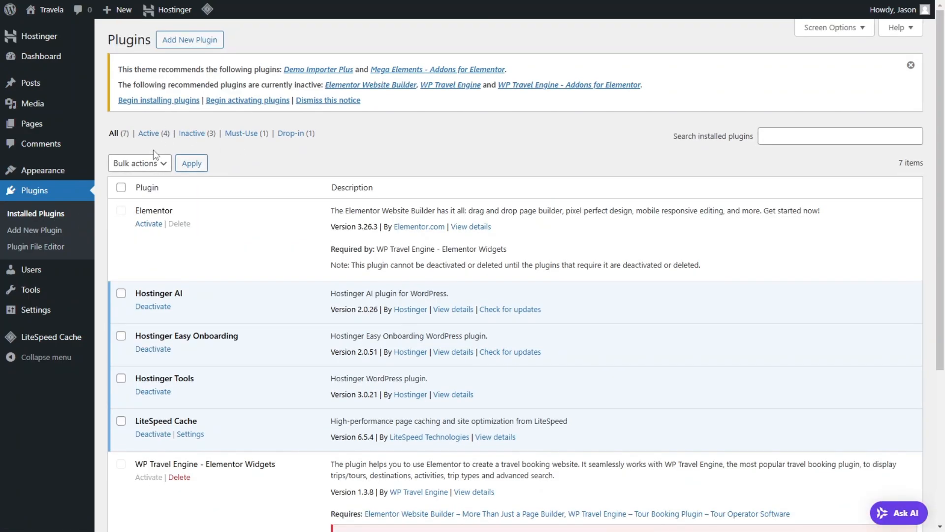
{"action": "left_click", "coordinate": [205, 141]}
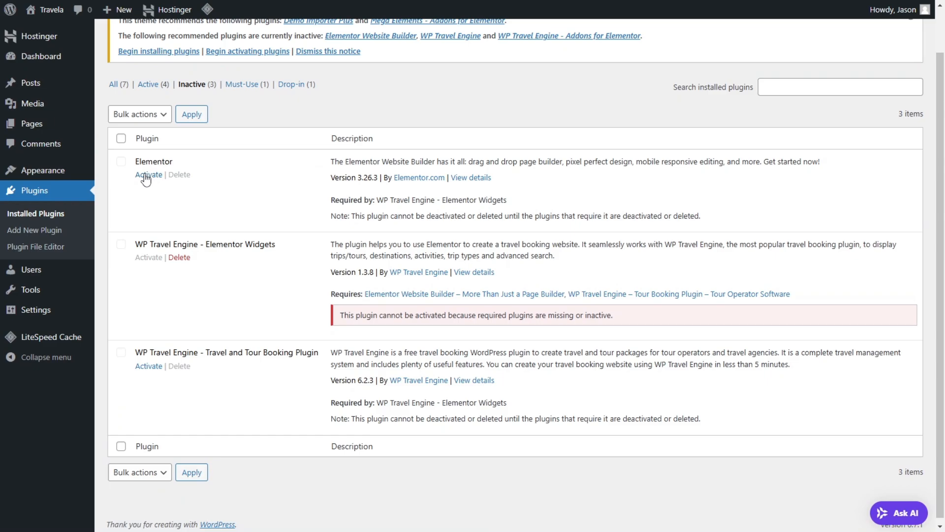
{"action": "left_click", "coordinate": [142, 177]}
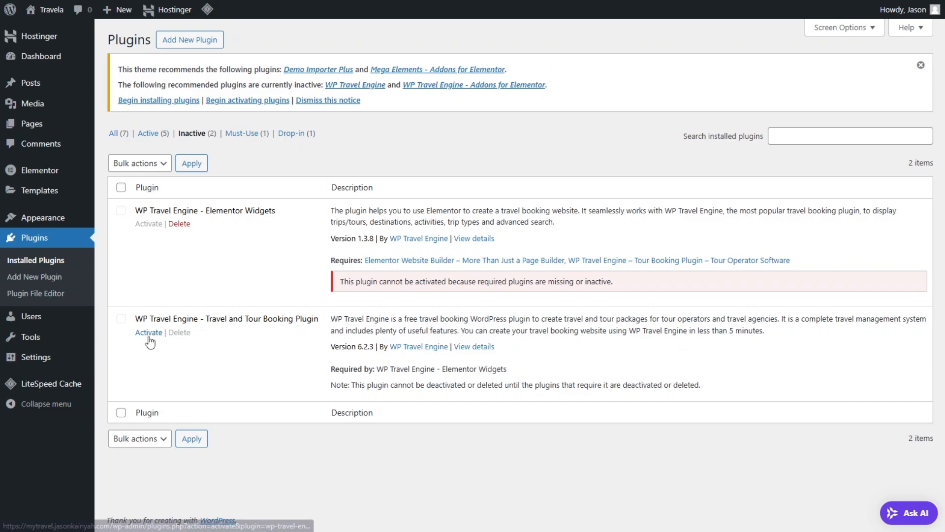
{"action": "left_click", "coordinate": [149, 337]}
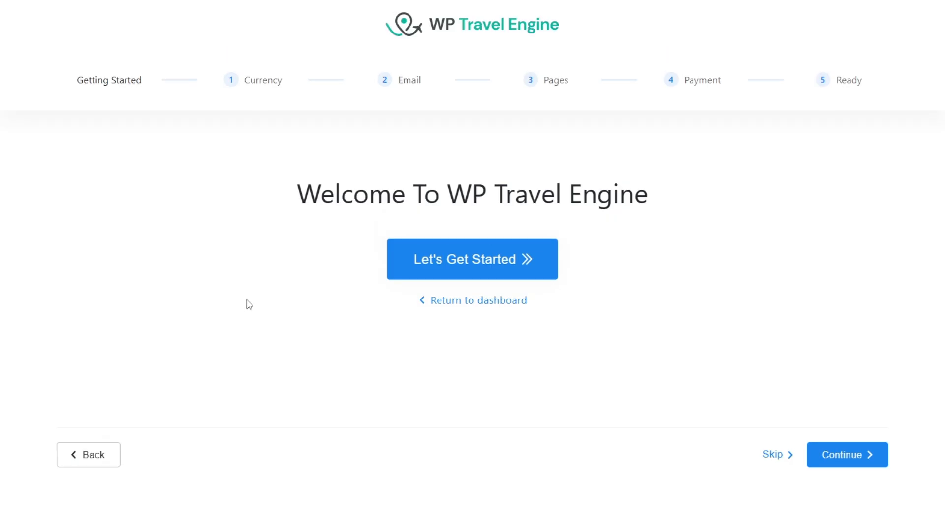
Step: Open the site's wp-admin dashboard in a new browser tab, keeping the WP Travel Engine setup wizard open in its own tab
{"action": "mouse_move", "coordinate": [200, 4]}
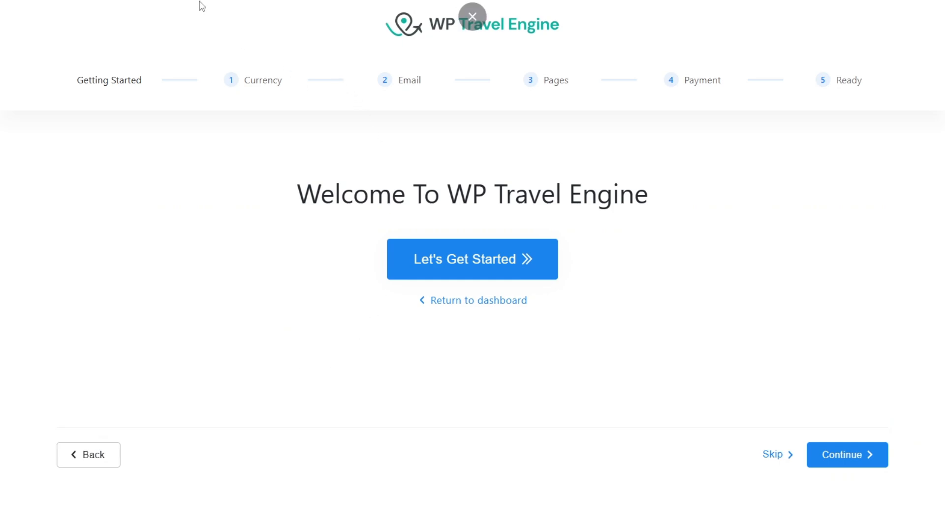
{"action": "key", "text": "ctrl+t"}
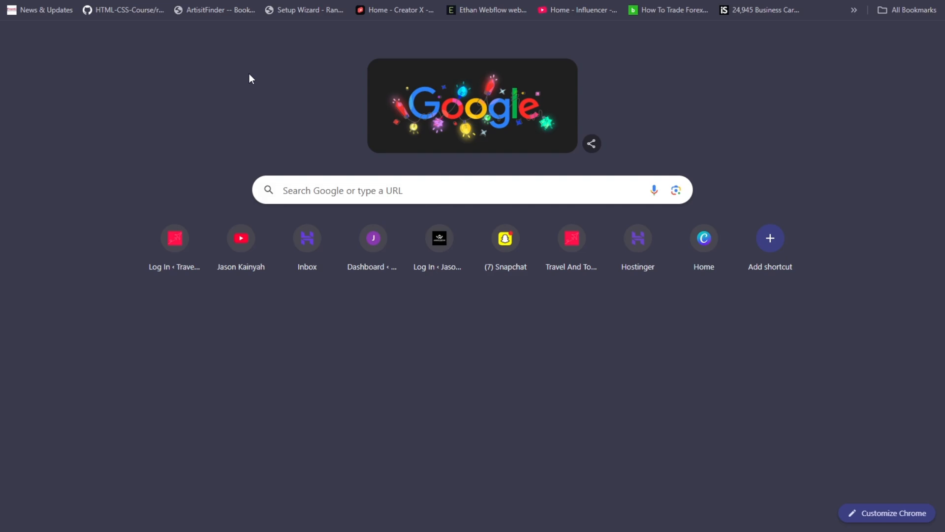
{"action": "key", "text": "F11"}
{"action": "left_click", "coordinate": [180, 36]}
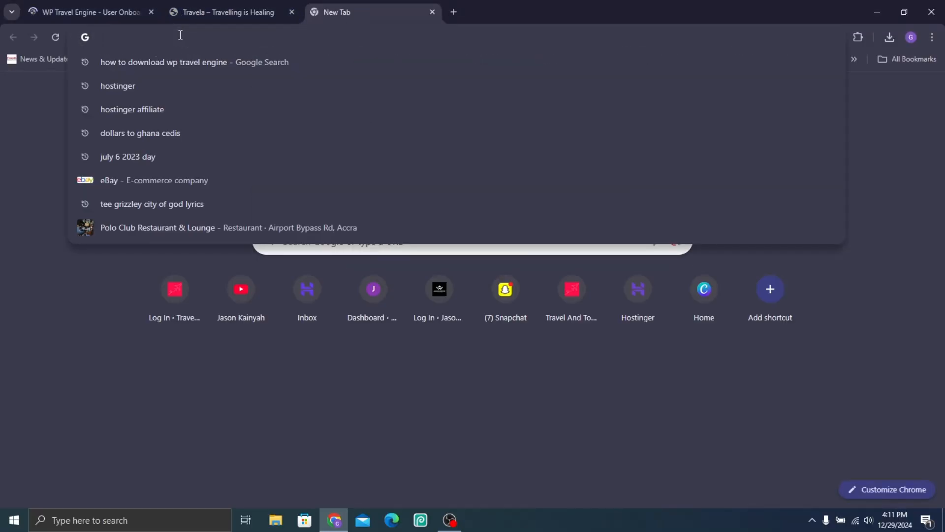
{"action": "type", "text": "my"}
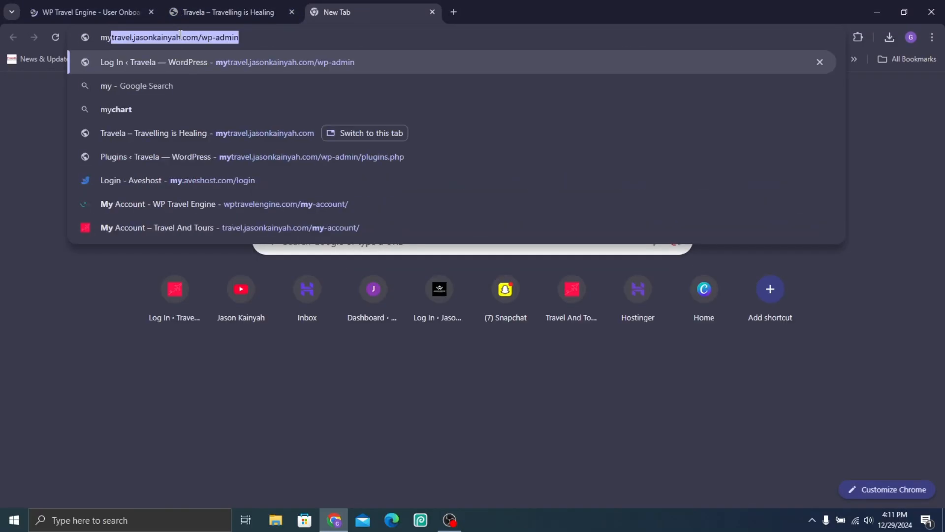
{"action": "key", "text": "Return"}
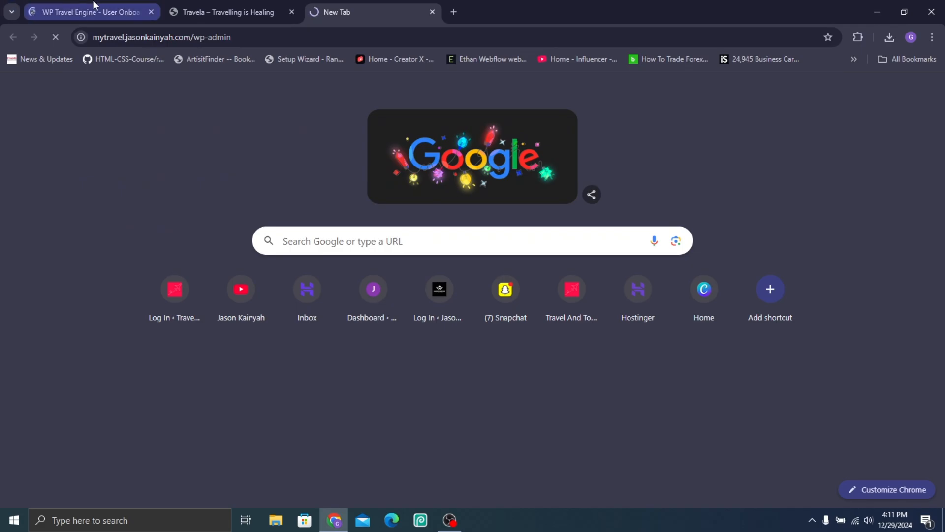
{"action": "left_click", "coordinate": [93, 7]}
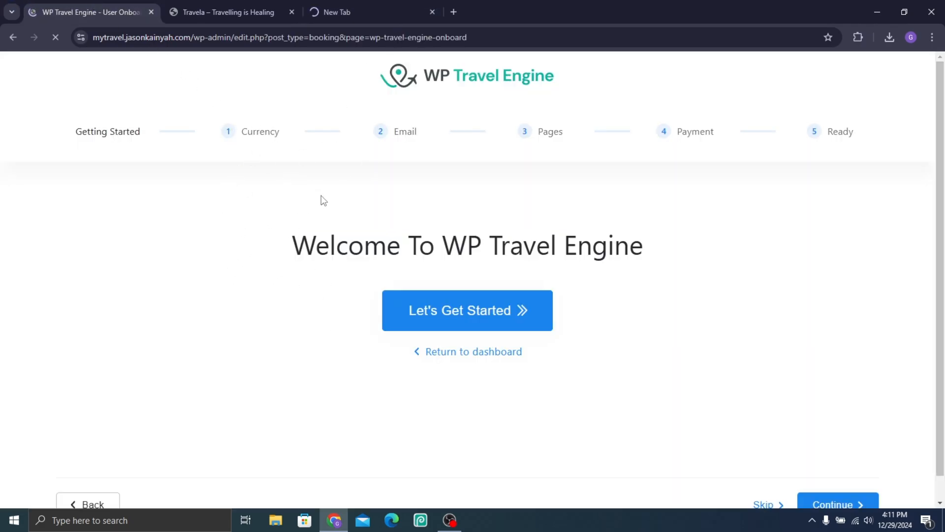
{"action": "left_click", "coordinate": [373, 3]}
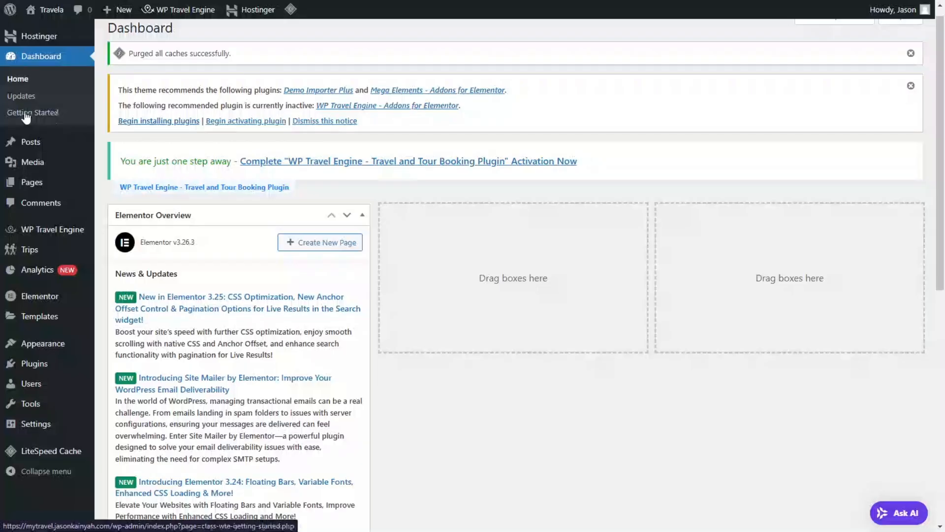
Step: Activate the WP Travel Engine - Elementor Widgets plugin from the list of installed plugins
{"action": "mouse_move", "coordinate": [34, 364]}
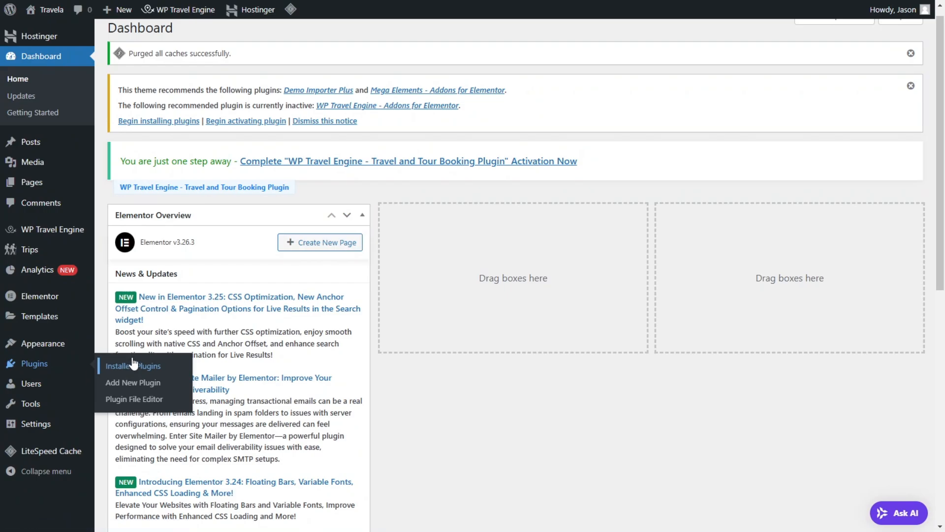
{"action": "left_click", "coordinate": [132, 361]}
{"action": "scroll", "coordinate": [289, 332], "scroll_direction": "down", "scroll_amount": 4}
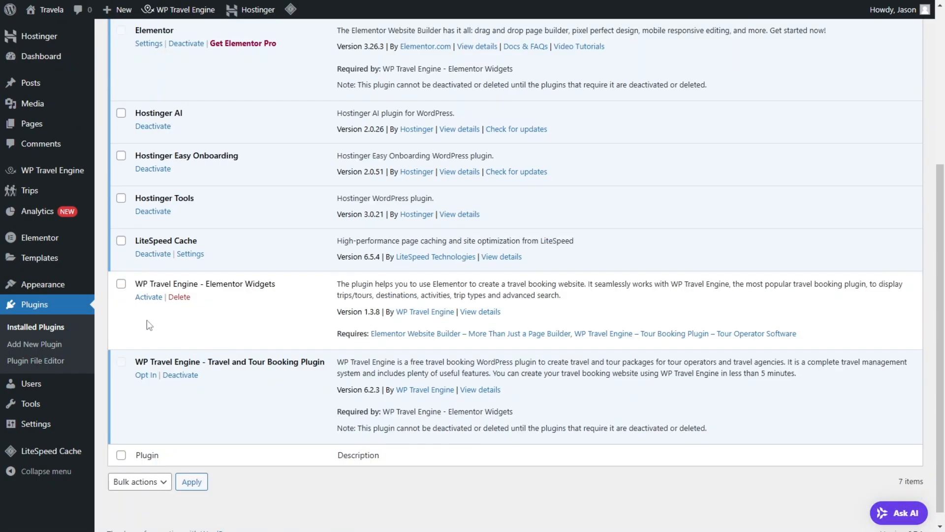
{"action": "left_click", "coordinate": [155, 298]}
{"action": "scroll", "coordinate": [211, 281], "scroll_direction": "up", "scroll_amount": 6}
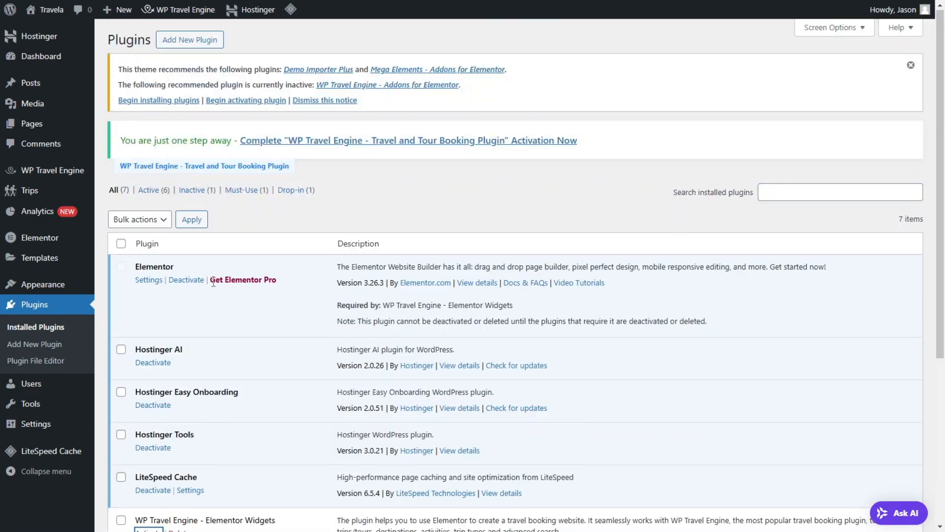
{"action": "scroll", "coordinate": [211, 281], "scroll_direction": "down", "scroll_amount": 7}
{"action": "left_click", "coordinate": [149, 284]}
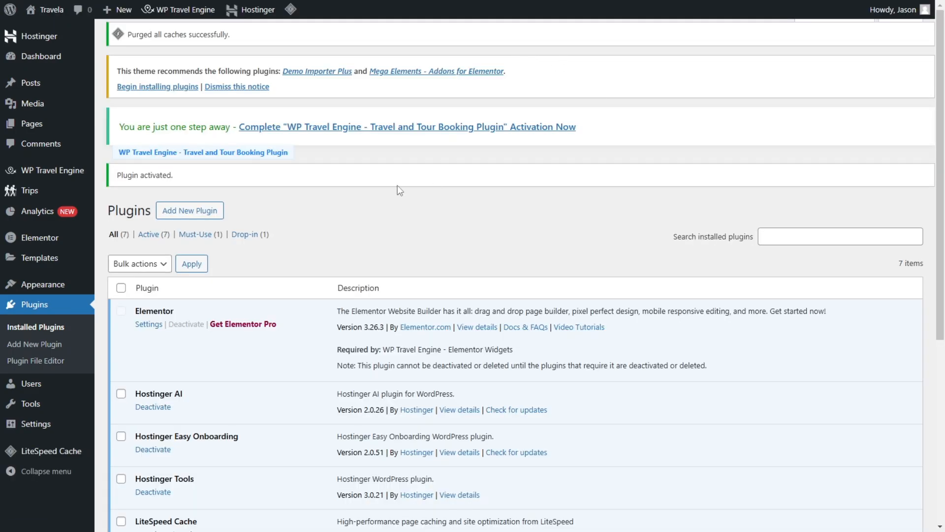
{"action": "scroll", "coordinate": [398, 185], "scroll_direction": "down", "scroll_amount": 6}
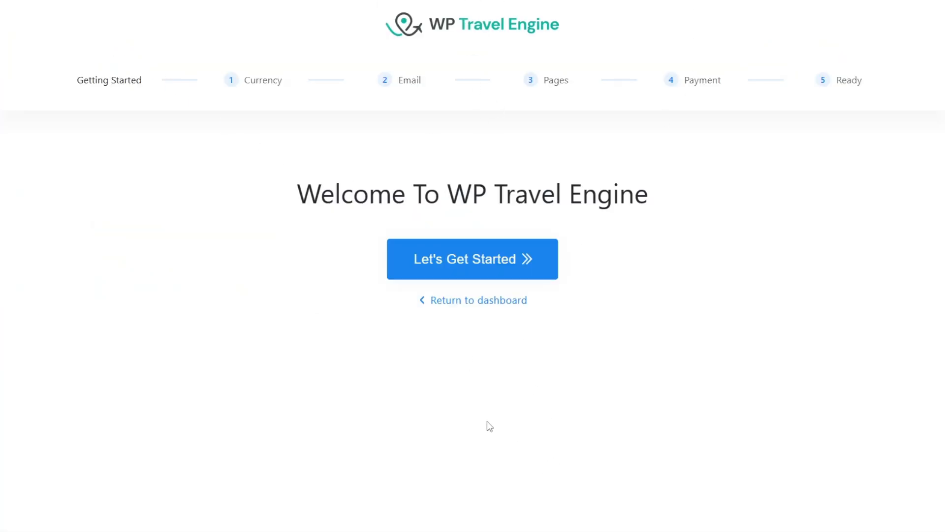
Step: Start the WP Travel Engine setup wizard and set the trip's base currency to Ghana cedi (₵)
{"action": "left_click", "coordinate": [503, 265]}
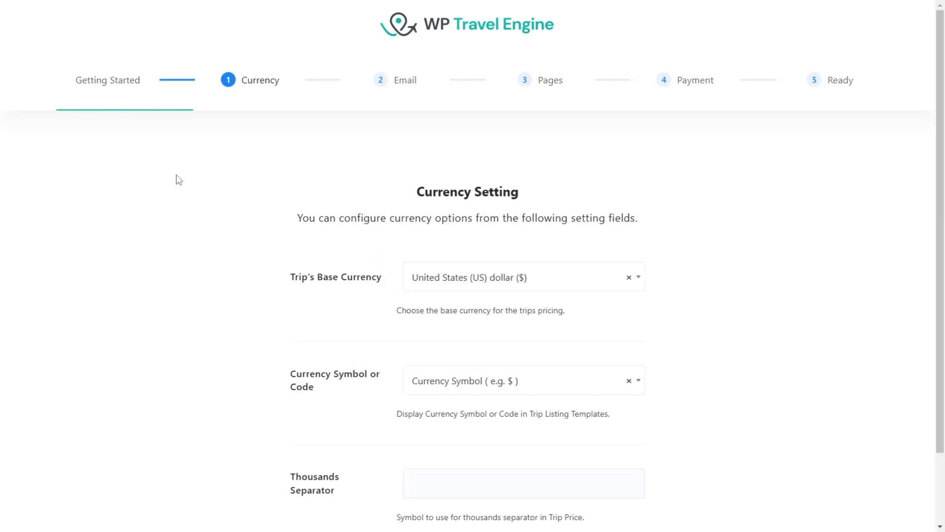
{"action": "scroll", "coordinate": [389, 214], "scroll_direction": "down", "scroll_amount": 2}
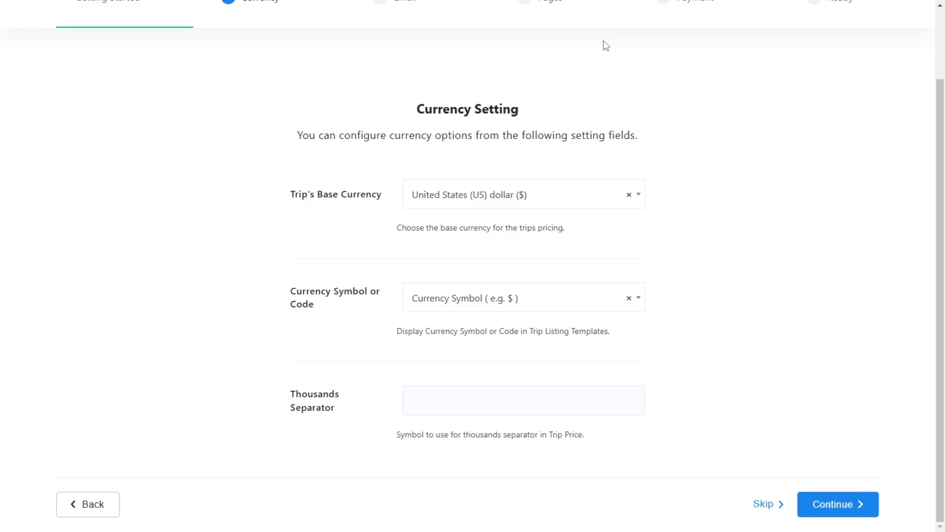
{"action": "left_click", "coordinate": [542, 193]}
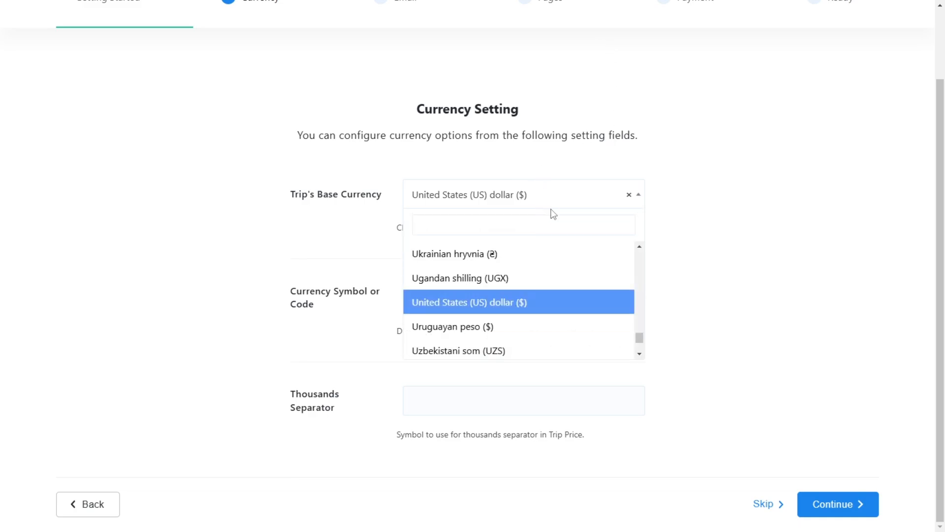
{"action": "left_click", "coordinate": [509, 225]}
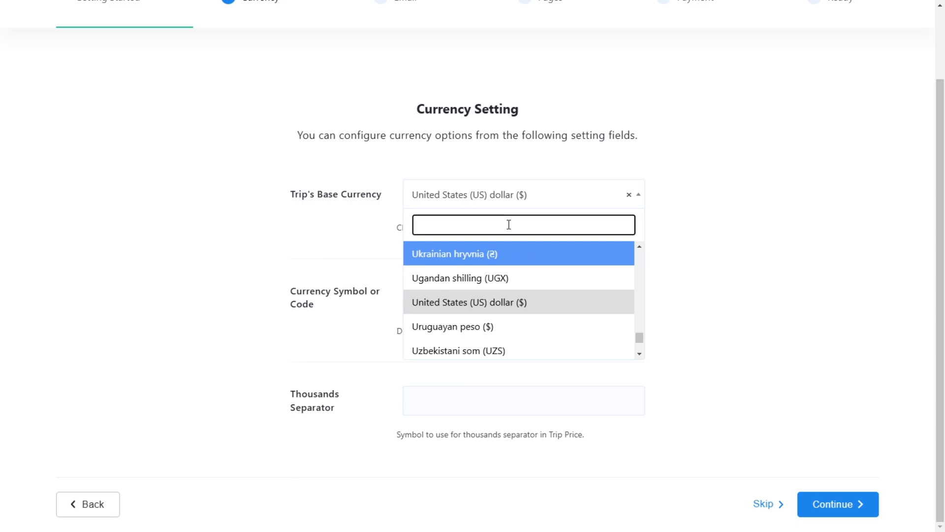
{"action": "type", "text": "cedi"}
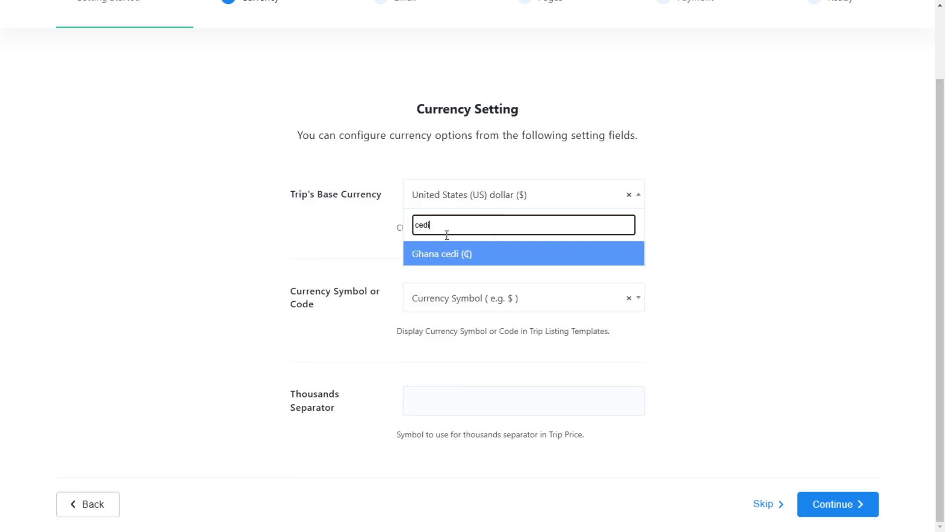
{"action": "left_click", "coordinate": [436, 254]}
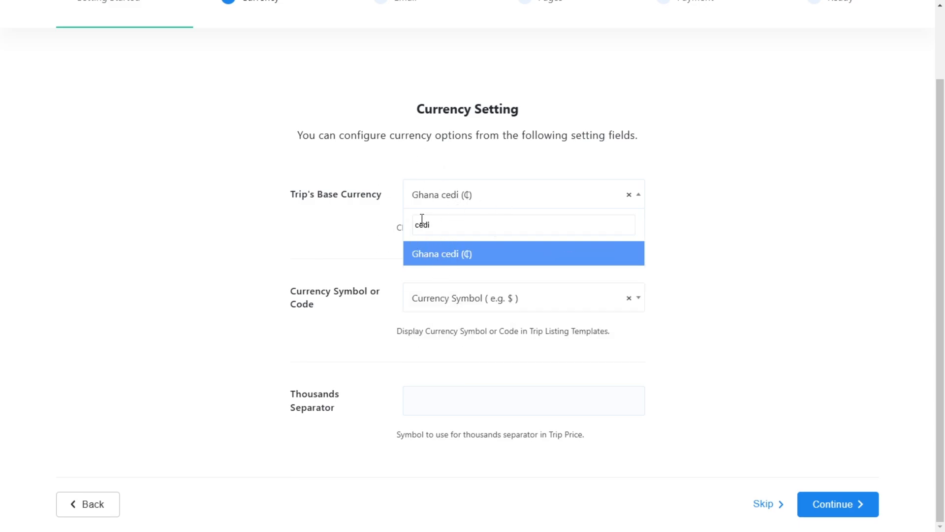
Step: Confirm Ghana cedi (₵) as the trip's base currency and open the Currency Symbol or Code choices
{"action": "left_click", "coordinate": [624, 257]}
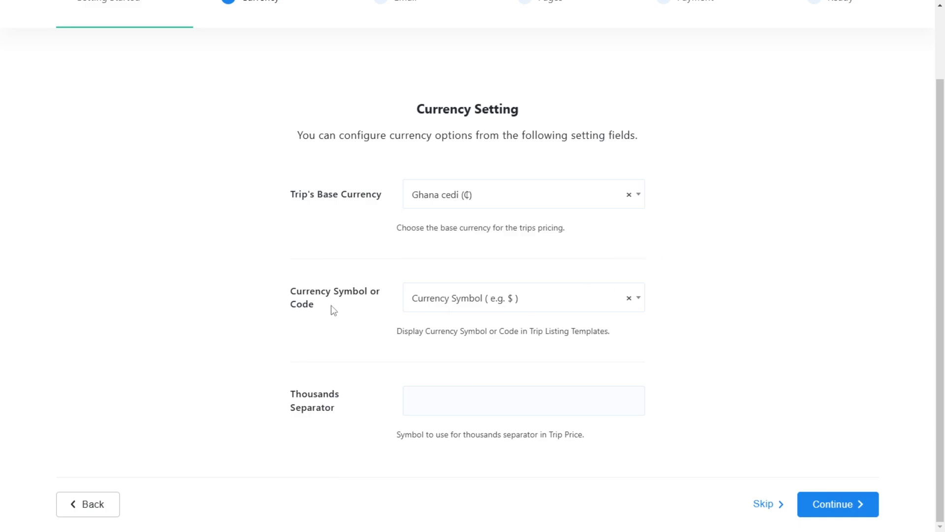
{"action": "left_click", "coordinate": [477, 302]}
{"action": "left_click", "coordinate": [537, 330]}
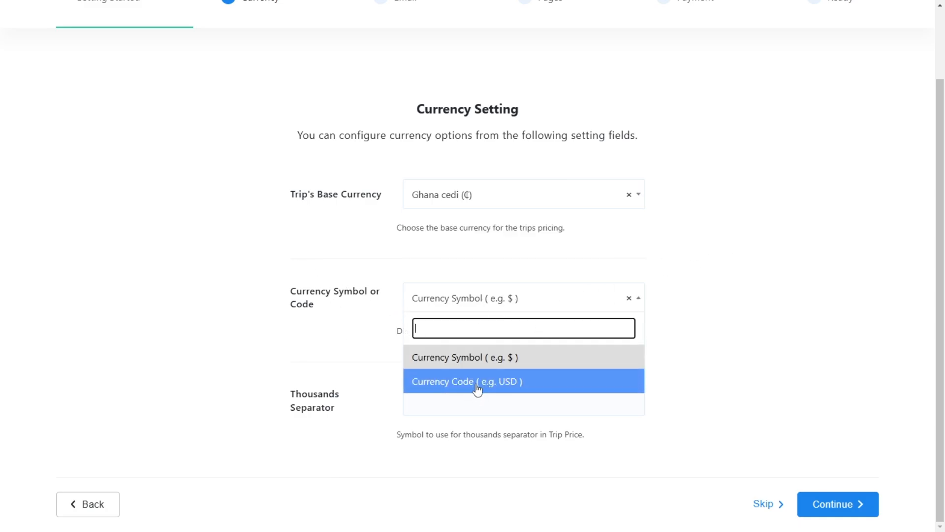
{"action": "type", "text": "s"}
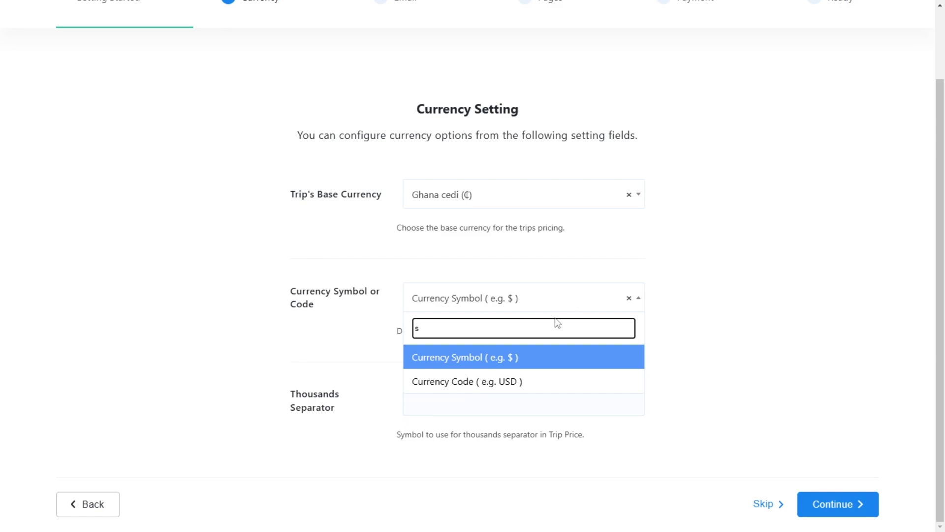
{"action": "type", "text": "ed"}
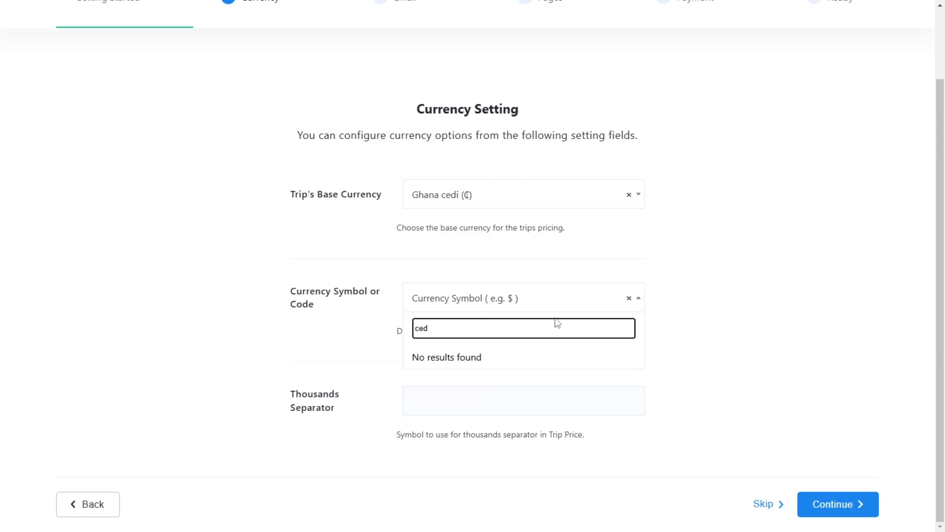
{"action": "key", "text": "ctrl+s"}
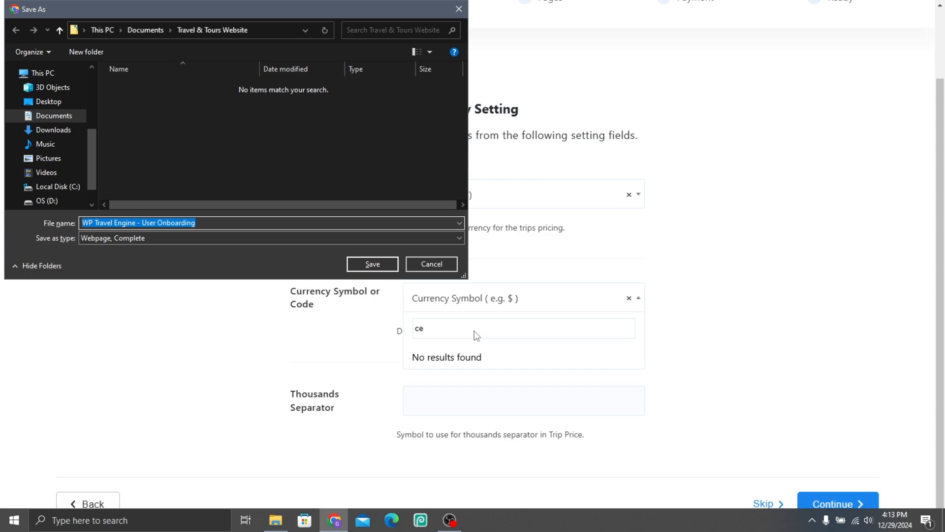
{"action": "left_click", "coordinate": [424, 264]}
{"action": "key", "text": "BackSpace"}
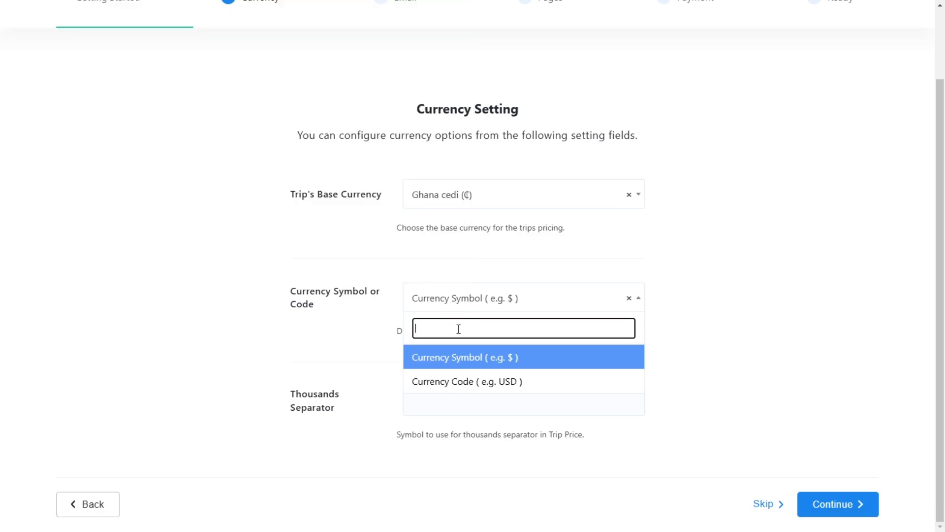
Step: Choose Currency Symbol ( e.g. $ ) with a comma as thousands separator and continue to the email settings
{"action": "left_click", "coordinate": [467, 361]}
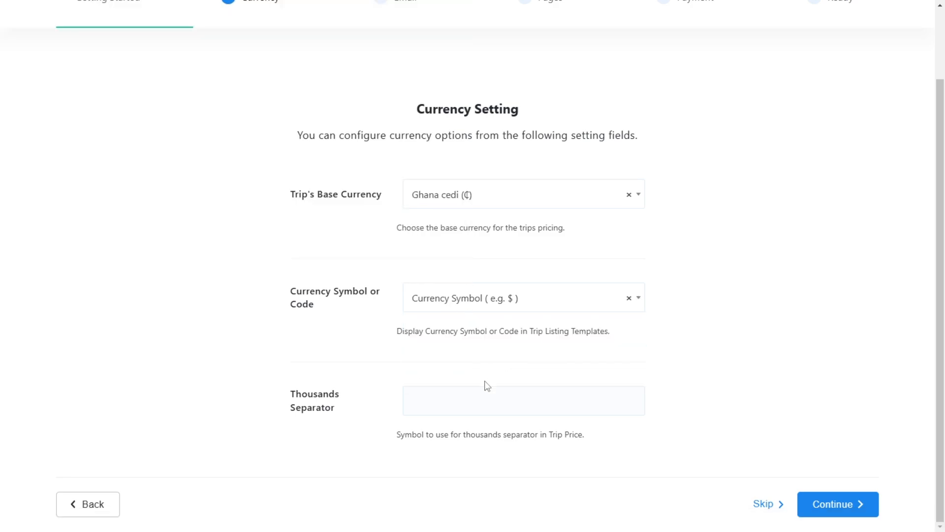
{"action": "left_click", "coordinate": [443, 401]}
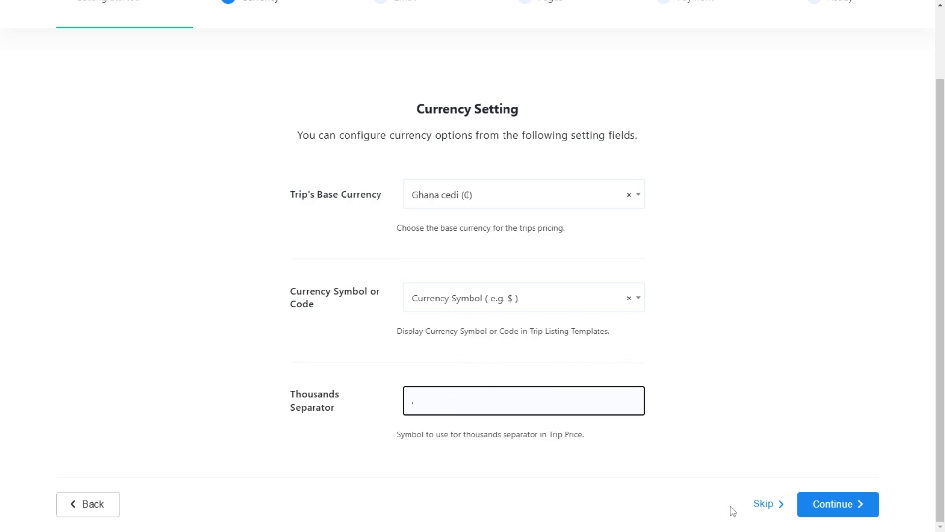
{"action": "left_click", "coordinate": [819, 502]}
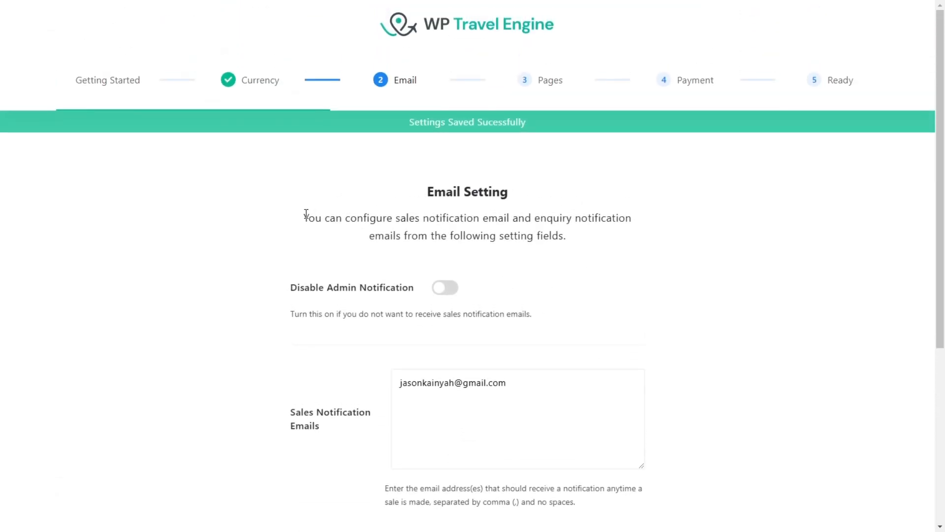
{"action": "mouse_move", "coordinate": [306, 215]}
{"action": "left_mouse_down"}
{"action": "mouse_move", "coordinate": [629, 215]}
{"action": "mouse_move", "coordinate": [625, 238]}
{"action": "mouse_move", "coordinate": [627, 221]}
{"action": "mouse_move", "coordinate": [641, 242]}
{"action": "mouse_move", "coordinate": [637, 215]}
{"action": "mouse_move", "coordinate": [370, 196]}
{"action": "mouse_move", "coordinate": [295, 205]}
{"action": "left_mouse_up"}
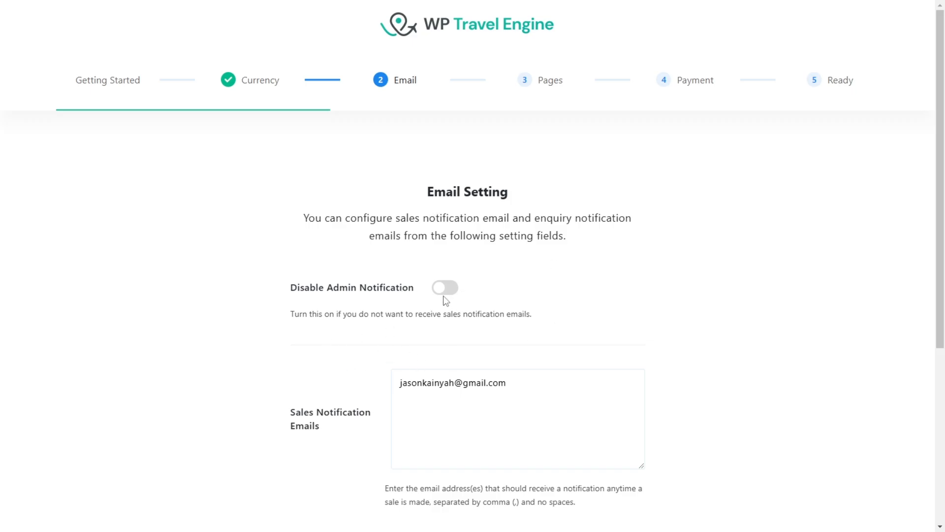
Step: Add a second email address, separated by a comma without spaces, to the Sales Notification Emails
{"action": "scroll", "coordinate": [445, 290], "scroll_direction": "down", "scroll_amount": 3}
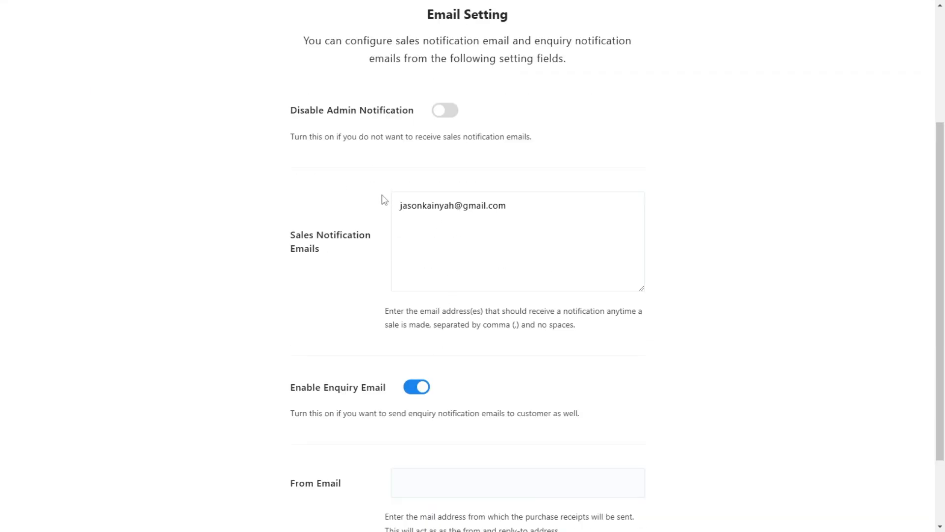
{"action": "left_click", "coordinate": [525, 205]}
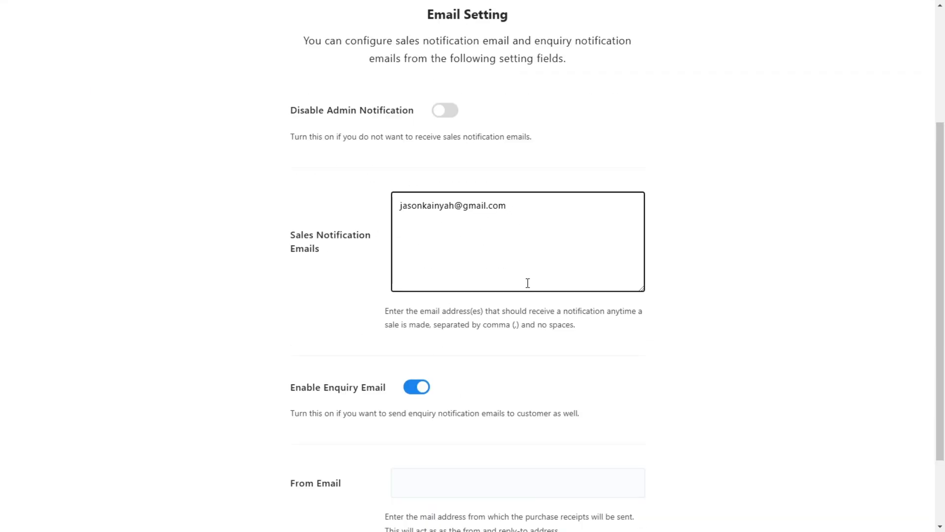
{"action": "left_click_drag", "start_coordinate": [413, 310], "coordinate": [641, 300]}
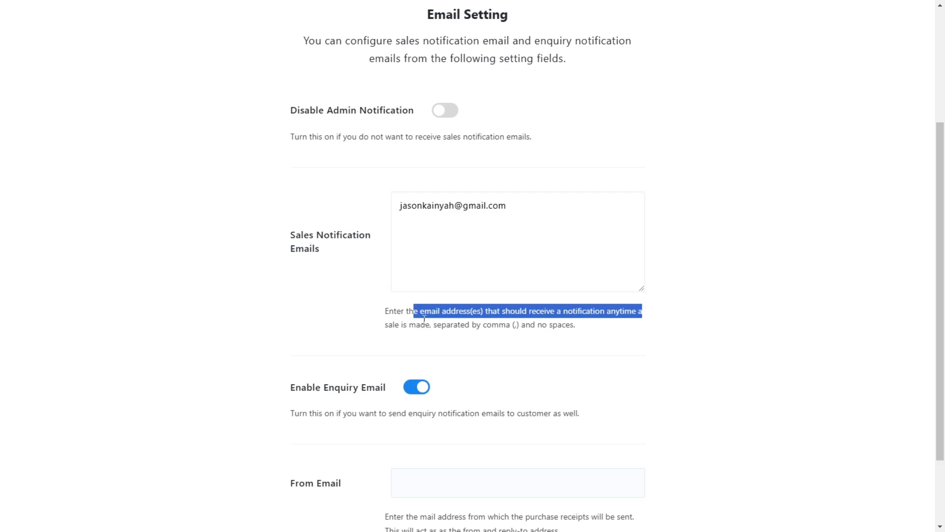
{"action": "left_click", "coordinate": [519, 210]}
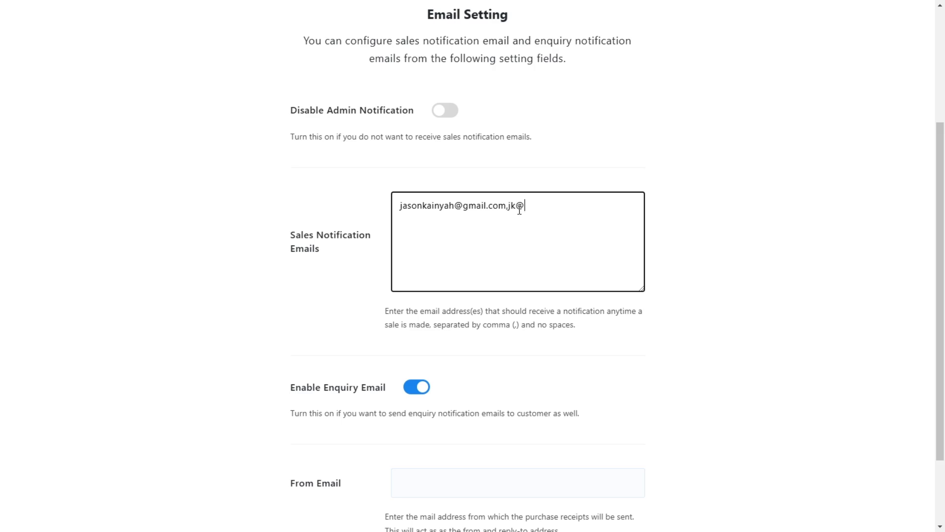
Step: Keep Enable Enquiry Email on, fill in the From Email with the business email address, and continue to the page settings
{"action": "scroll", "coordinate": [501, 335], "scroll_direction": "down", "scroll_amount": 2}
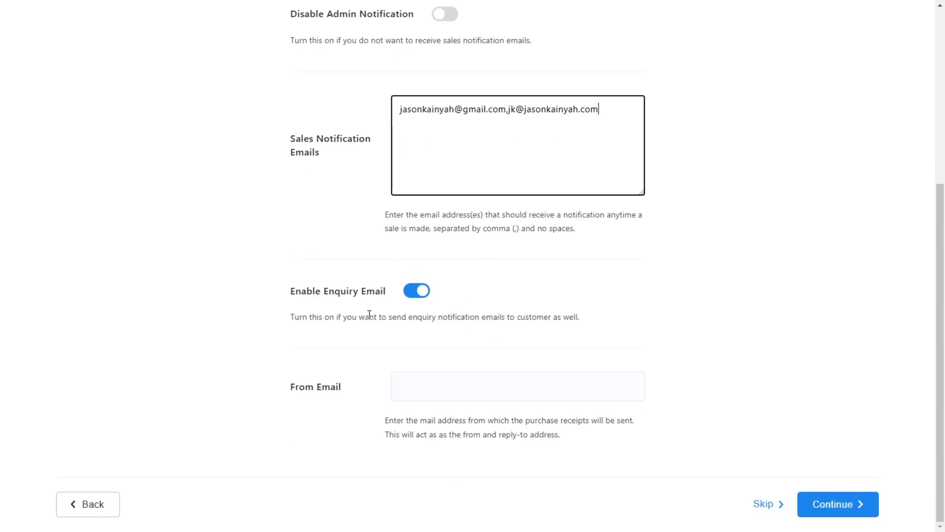
{"action": "left_click_drag", "start_coordinate": [413, 316], "coordinate": [590, 315]}
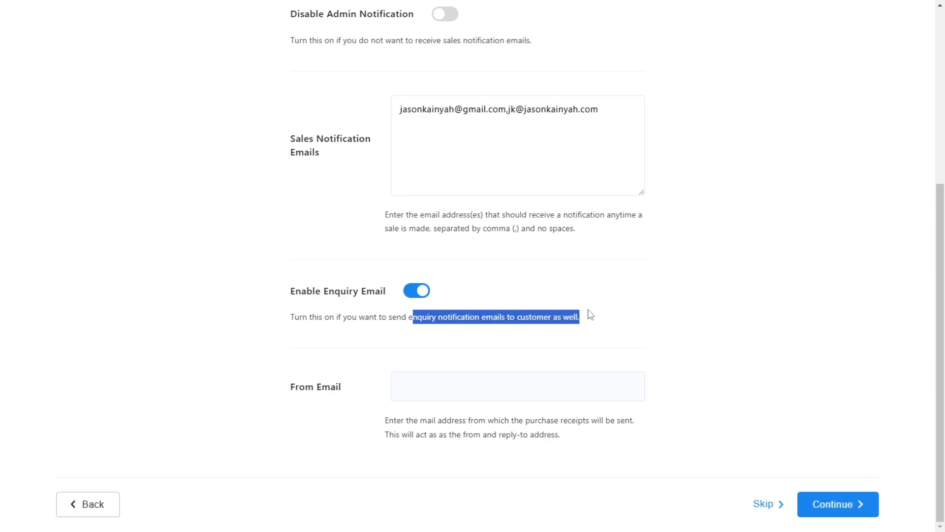
{"action": "left_click", "coordinate": [693, 297]}
{"action": "left_click_drag", "start_coordinate": [387, 424], "coordinate": [640, 422]}
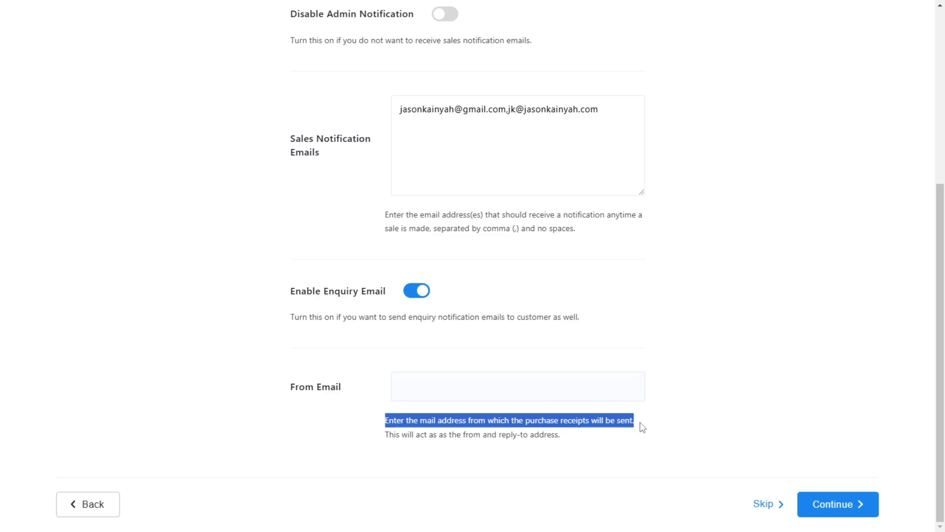
{"action": "left_click", "coordinate": [489, 396]}
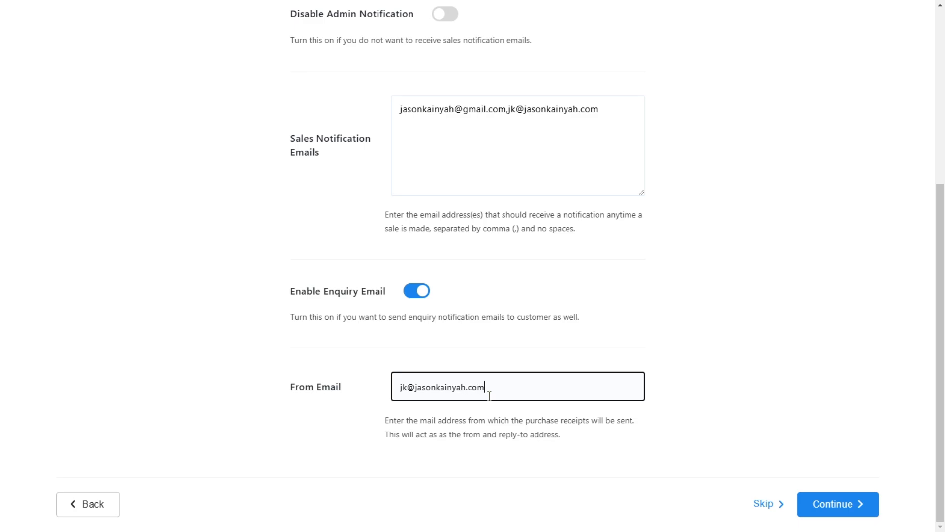
{"action": "left_click", "coordinate": [837, 500]}
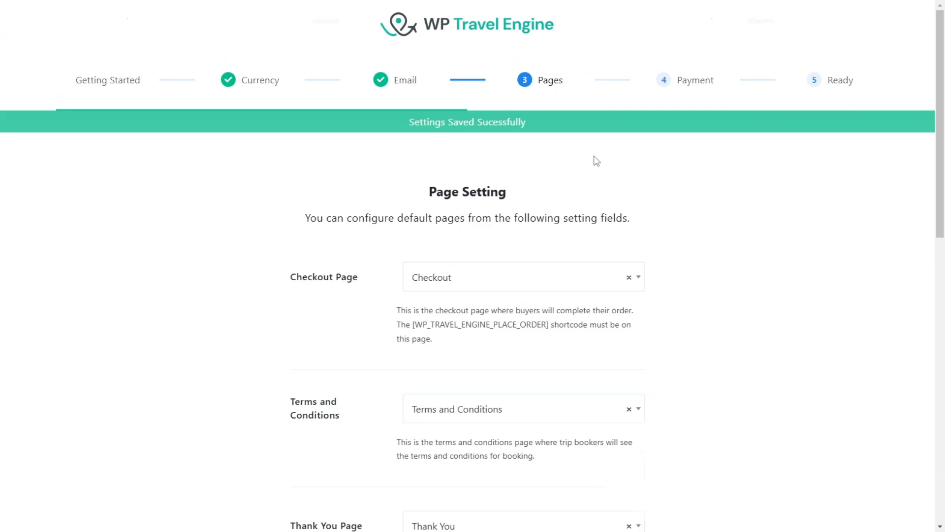
Step: Choose Checkout as the Checkout Page in the page settings
{"action": "scroll", "coordinate": [378, 268], "scroll_direction": "down", "scroll_amount": 3}
{"action": "left_click", "coordinate": [492, 154]}
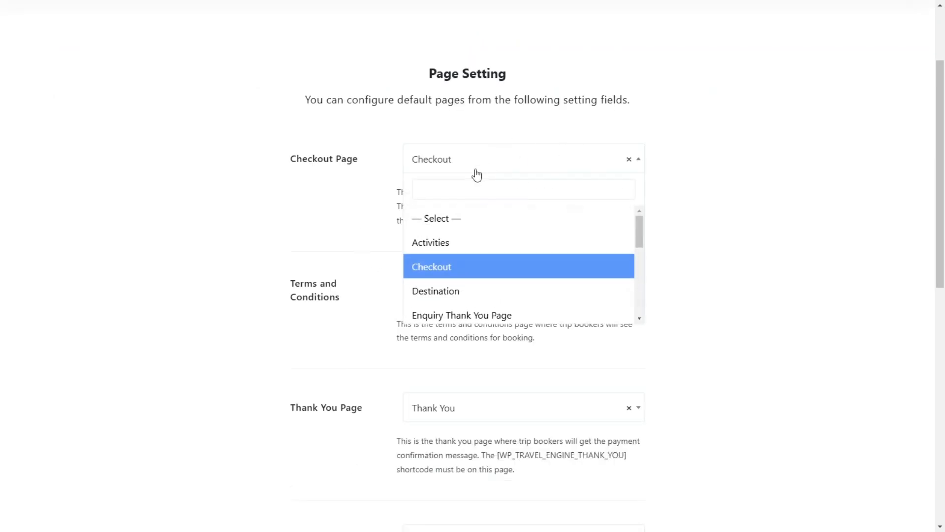
{"action": "left_click", "coordinate": [475, 266]}
{"action": "scroll", "coordinate": [424, 226], "scroll_direction": "down", "scroll_amount": 3}
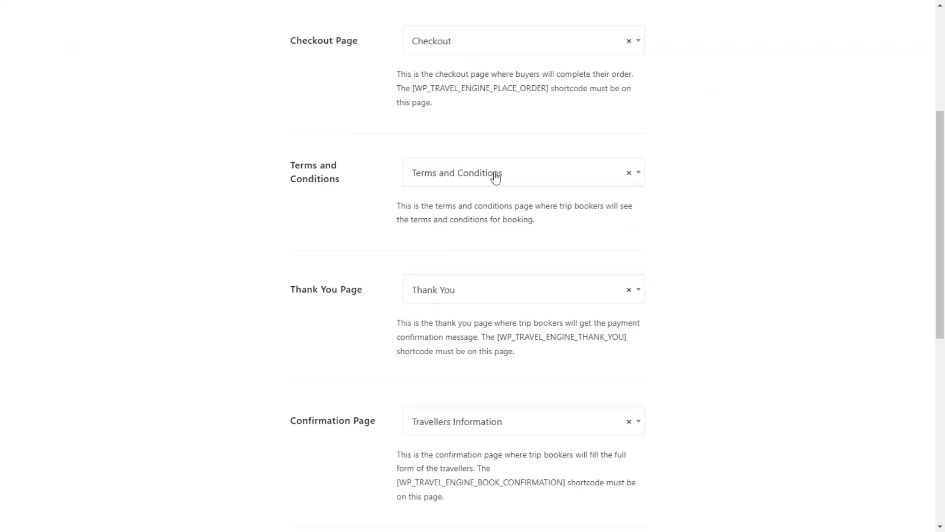
Step: Check the remaining page assignments, keep My Account as the User Dashboard Page, and continue to the payment settings
{"action": "scroll", "coordinate": [500, 179], "scroll_direction": "down", "scroll_amount": 9}
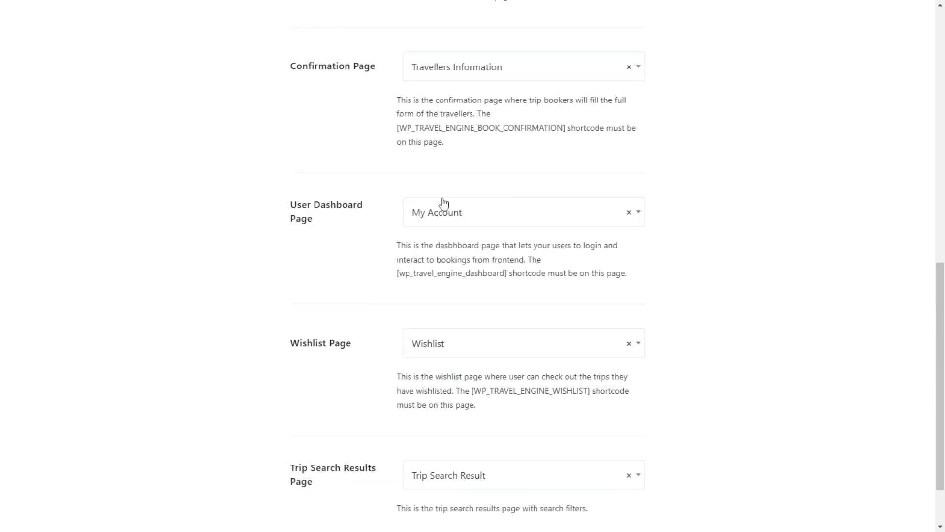
{"action": "scroll", "coordinate": [443, 202], "scroll_direction": "down", "scroll_amount": 2}
{"action": "left_click", "coordinate": [467, 143]}
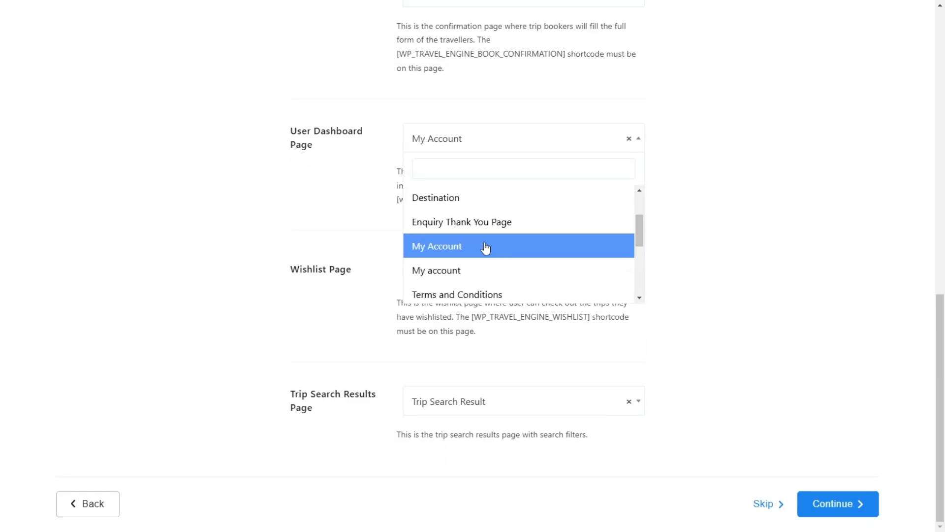
{"action": "scroll", "coordinate": [480, 241], "scroll_direction": "down", "scroll_amount": 2}
{"action": "scroll", "coordinate": [458, 246], "scroll_direction": "down", "scroll_amount": 1}
{"action": "left_click", "coordinate": [244, 204]}
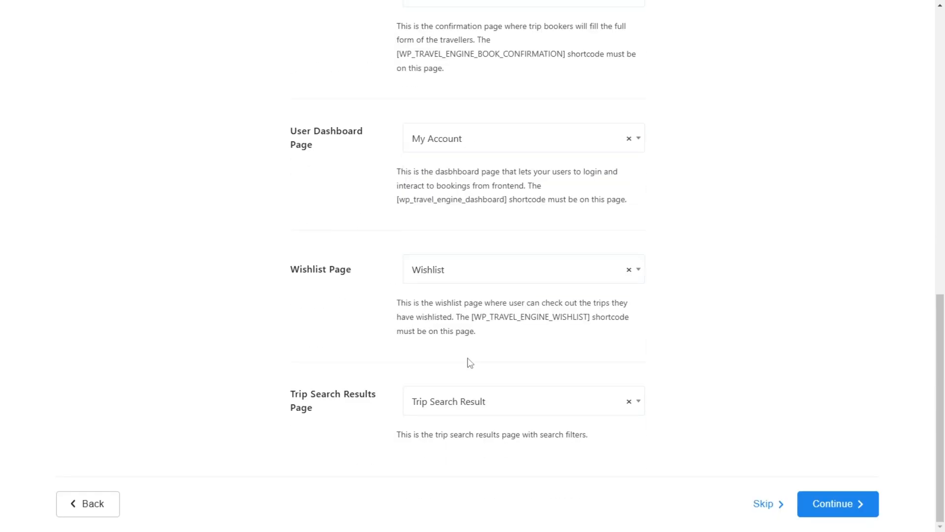
{"action": "scroll", "coordinate": [473, 116], "scroll_direction": "up", "scroll_amount": 10}
{"action": "scroll", "coordinate": [744, 370], "scroll_direction": "down", "scroll_amount": 10}
{"action": "left_click", "coordinate": [840, 503]}
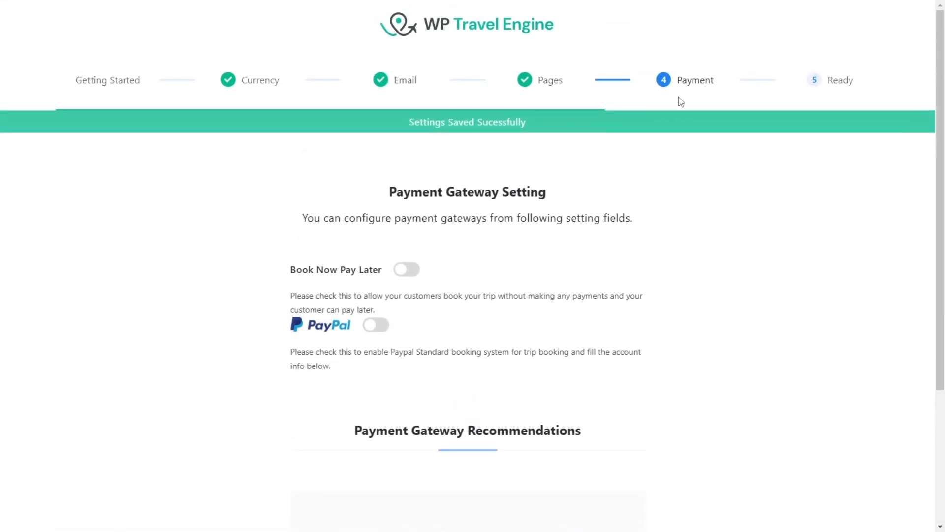
Step: Enable the Book Now Pay Later and PayPal payment gateways, leaving the PayPal Email/ID empty
{"action": "scroll", "coordinate": [451, 278], "scroll_direction": "down", "scroll_amount": 4}
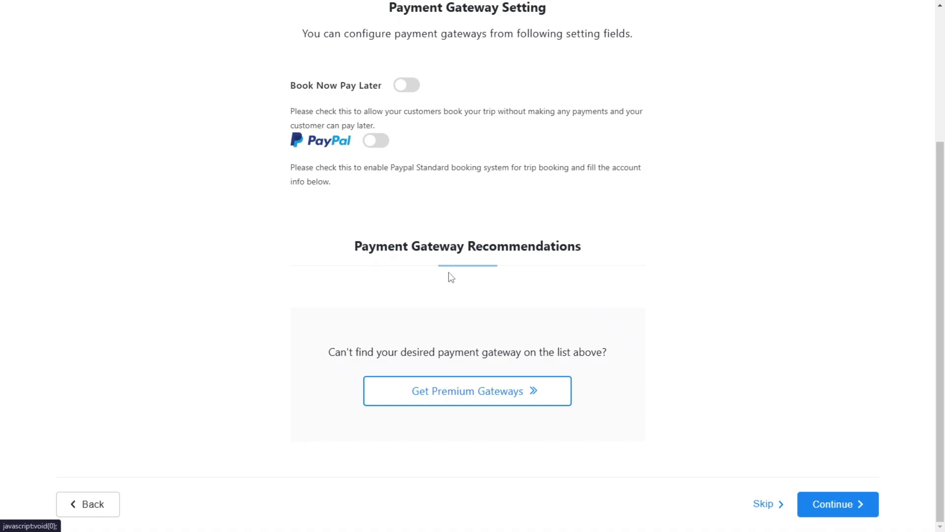
{"action": "left_click", "coordinate": [411, 92]}
{"action": "left_click", "coordinate": [384, 149]}
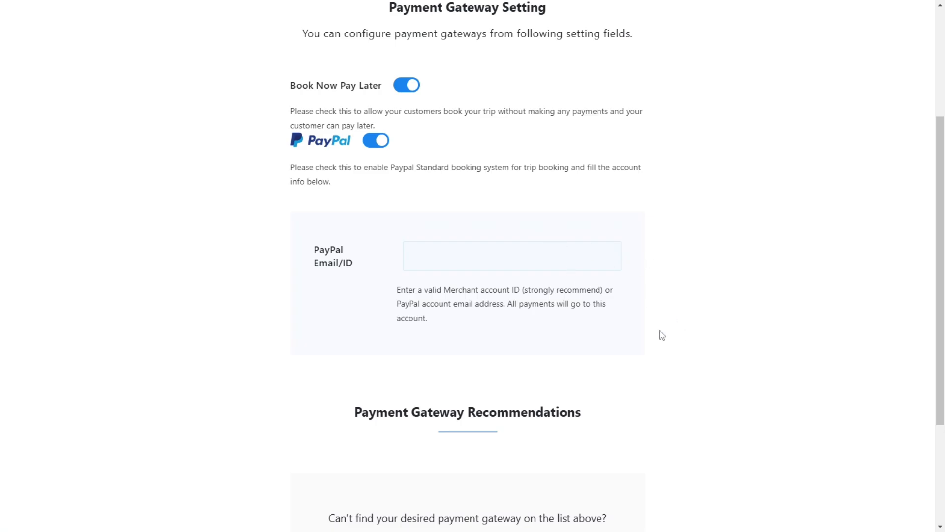
{"action": "left_click", "coordinate": [447, 254]}
{"action": "left_click", "coordinate": [277, 270]}
Step: Open the premium gateways page and look through the payment gateway add-ons offered for WP Travel Engine
{"action": "scroll", "coordinate": [433, 202], "scroll_direction": "down", "scroll_amount": 3}
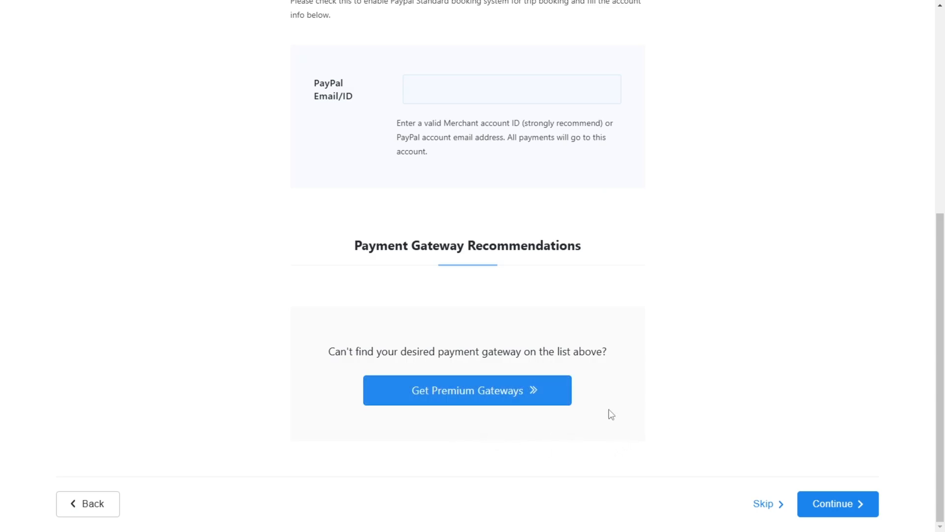
{"action": "left_click", "coordinate": [542, 395]}
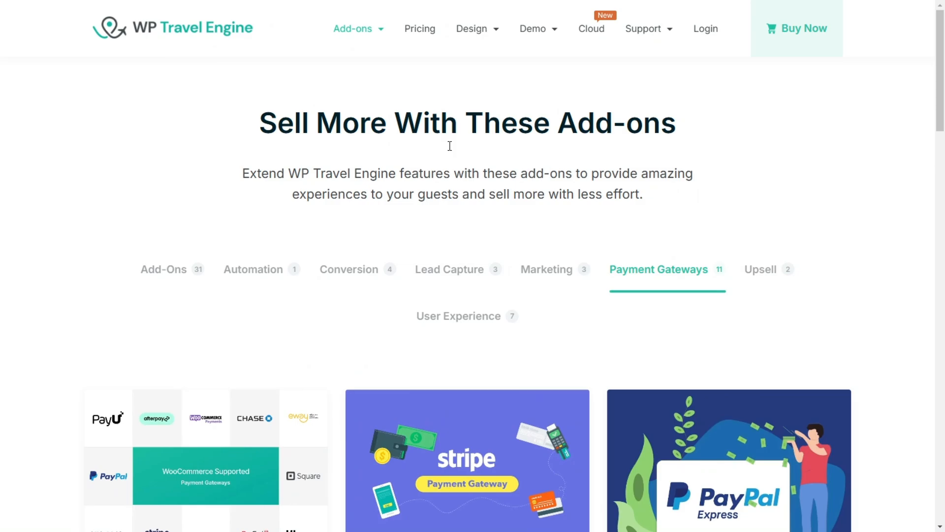
{"action": "scroll", "coordinate": [449, 143], "scroll_direction": "down", "scroll_amount": 6}
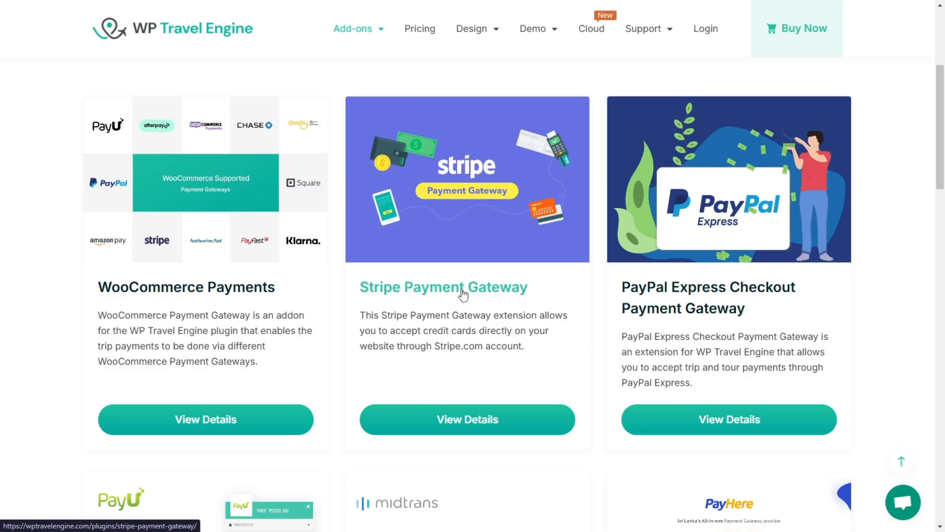
{"action": "scroll", "coordinate": [738, 264], "scroll_direction": "down", "scroll_amount": 3}
{"action": "scroll", "coordinate": [680, 121], "scroll_direction": "down", "scroll_amount": 2}
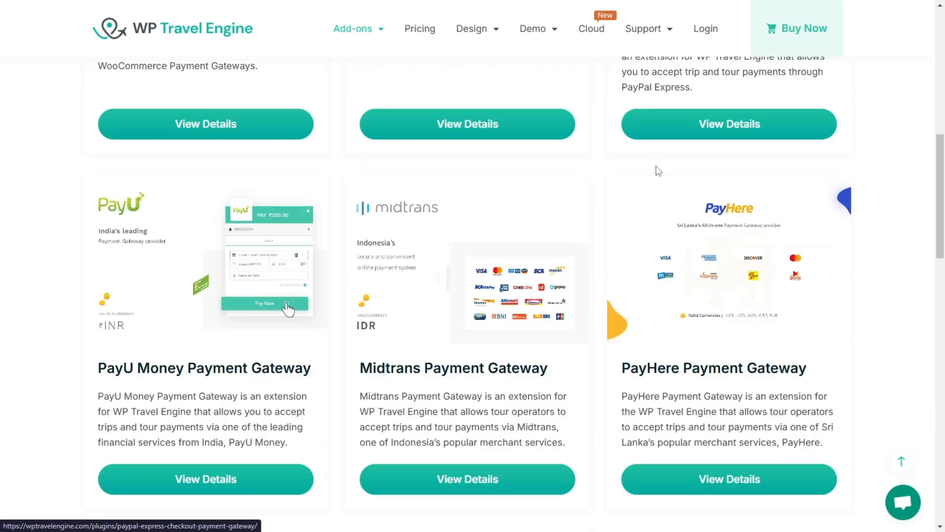
{"action": "scroll", "coordinate": [418, 350], "scroll_direction": "down", "scroll_amount": 6}
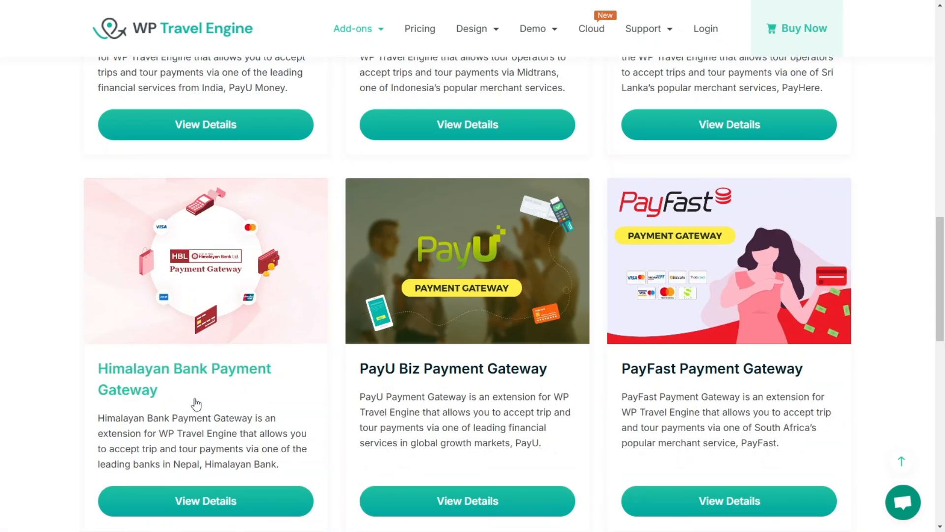
{"action": "scroll", "coordinate": [468, 276], "scroll_direction": "down", "scroll_amount": 4}
{"action": "left_click", "coordinate": [468, 345]}
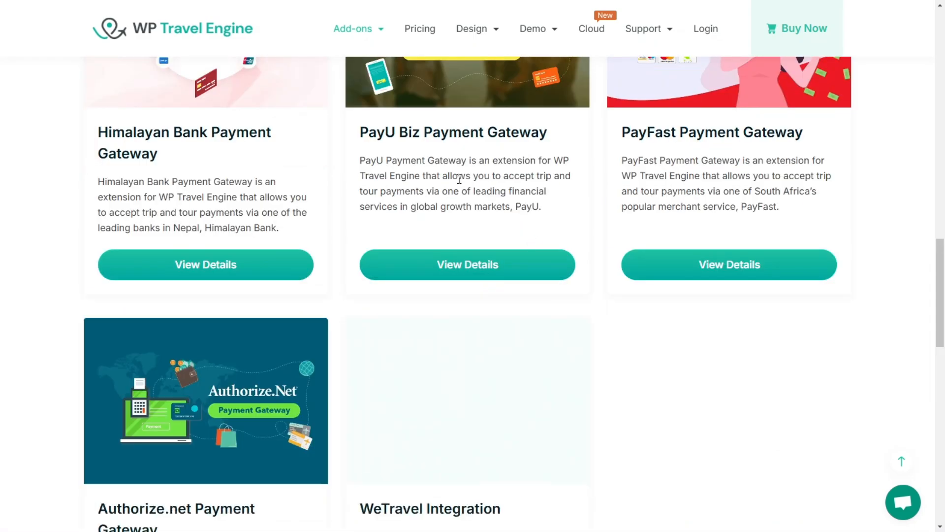
{"action": "scroll", "coordinate": [435, 279], "scroll_direction": "down", "scroll_amount": 2}
Step: Open the WP Travel Engine pricing page and compare the prices and included features of the annual plans
{"action": "scroll", "coordinate": [436, 278], "scroll_direction": "up", "scroll_amount": 10}
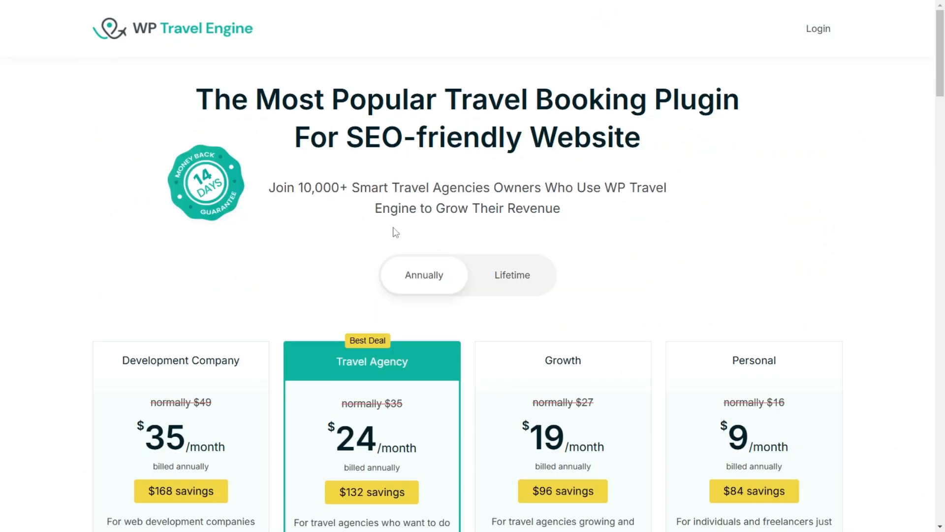
{"action": "scroll", "coordinate": [470, 236], "scroll_direction": "down", "scroll_amount": 3}
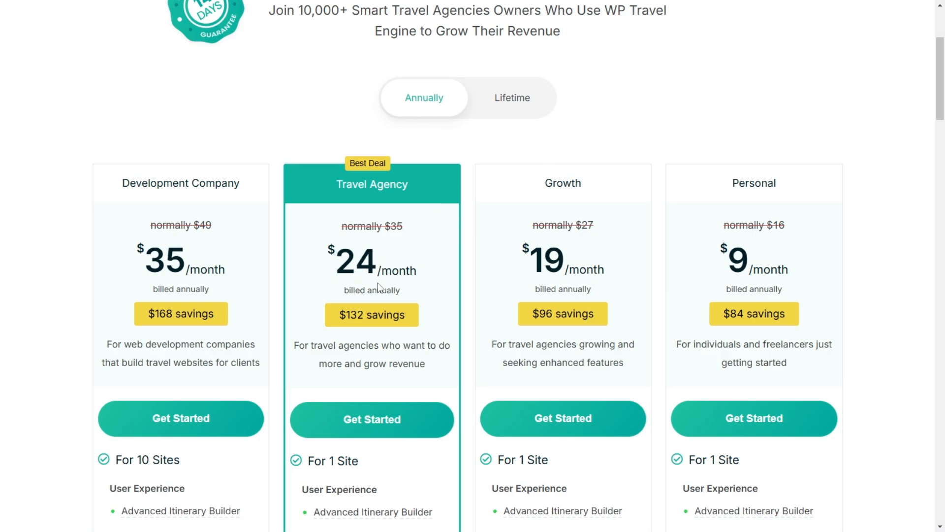
{"action": "scroll", "coordinate": [755, 258], "scroll_direction": "down", "scroll_amount": 10}
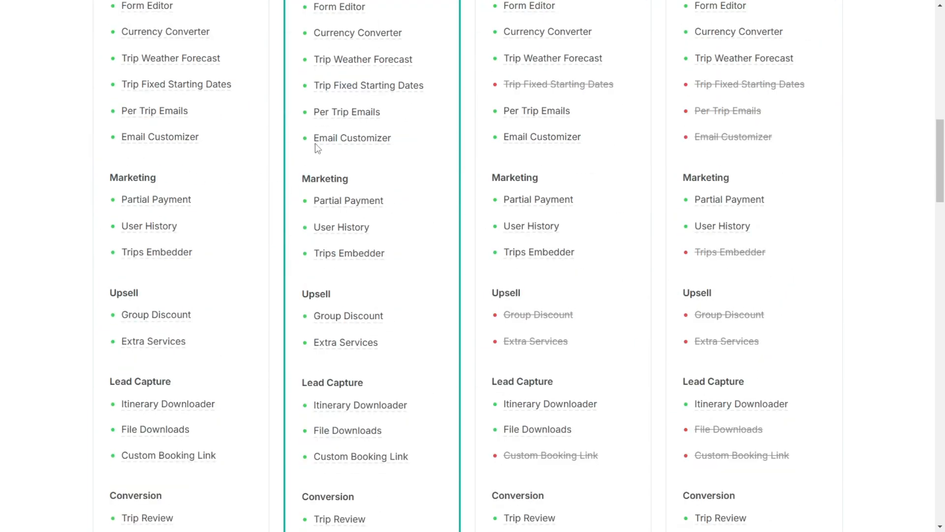
{"action": "scroll", "coordinate": [318, 148], "scroll_direction": "up", "scroll_amount": 2}
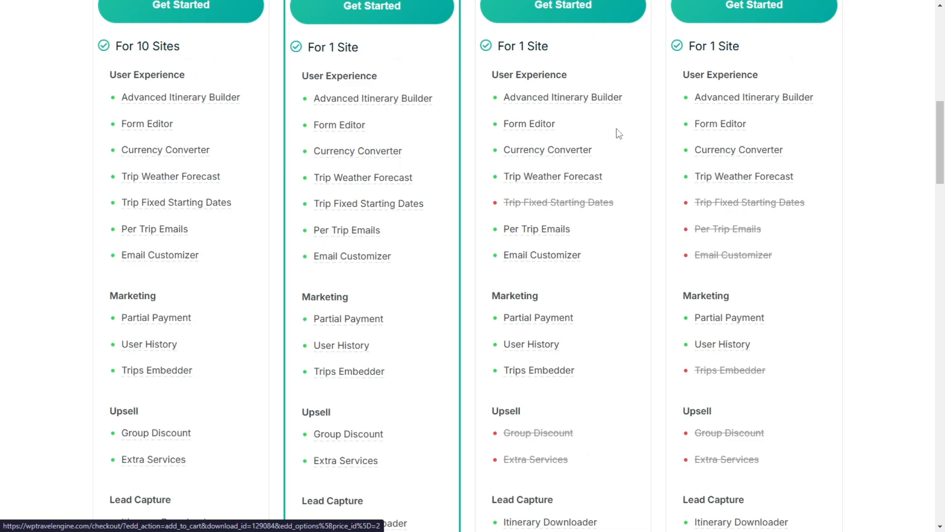
{"action": "scroll", "coordinate": [521, 185], "scroll_direction": "down", "scroll_amount": 6}
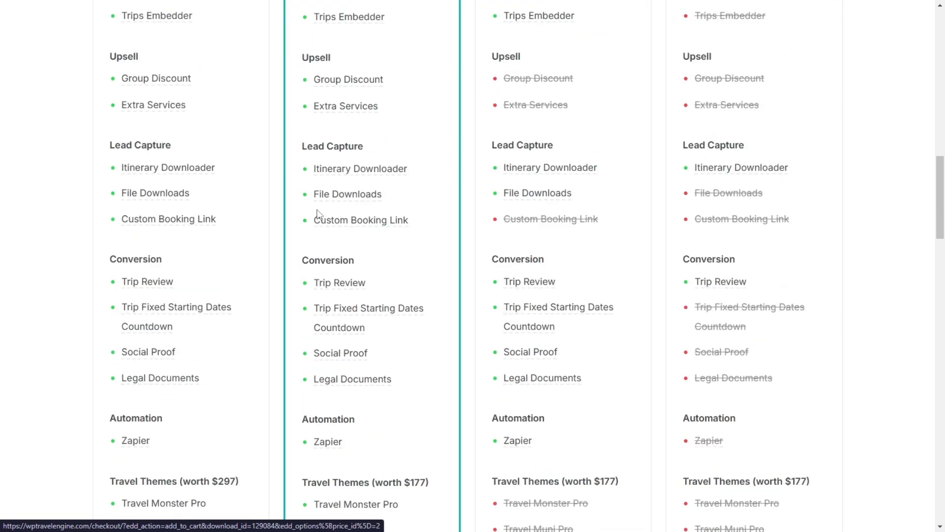
{"action": "scroll", "coordinate": [468, 126], "scroll_direction": "up", "scroll_amount": 9}
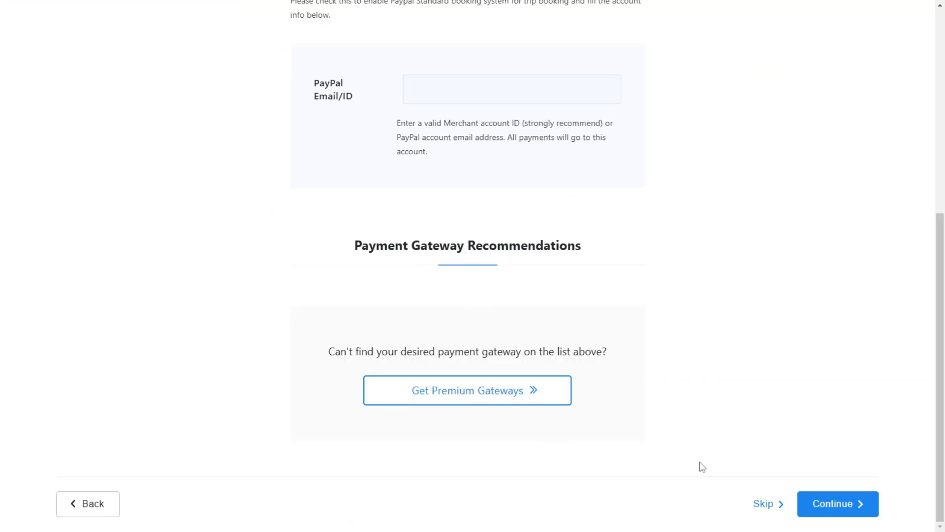
Step: Finish the setup wizard and return to the dashboard, skipping the opt-in for update notifications
{"action": "left_click", "coordinate": [846, 508]}
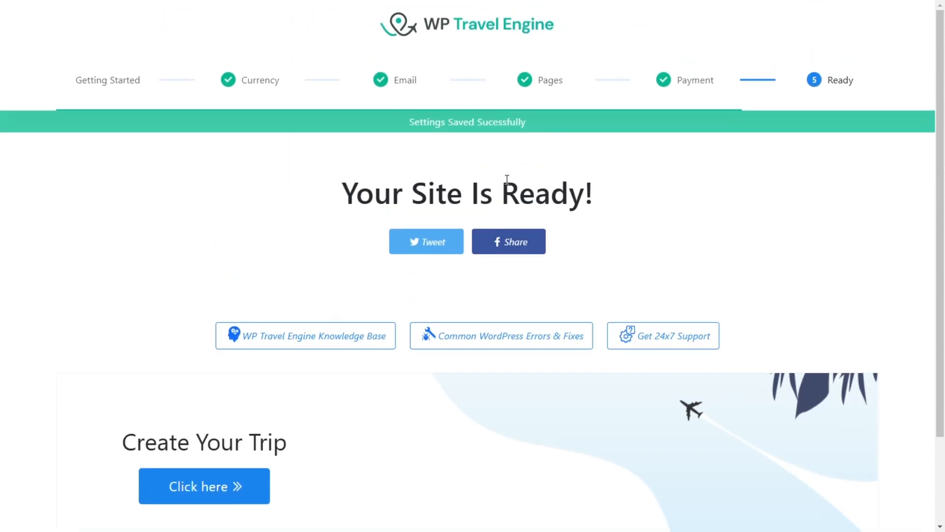
{"action": "scroll", "coordinate": [531, 225], "scroll_direction": "down", "scroll_amount": 2}
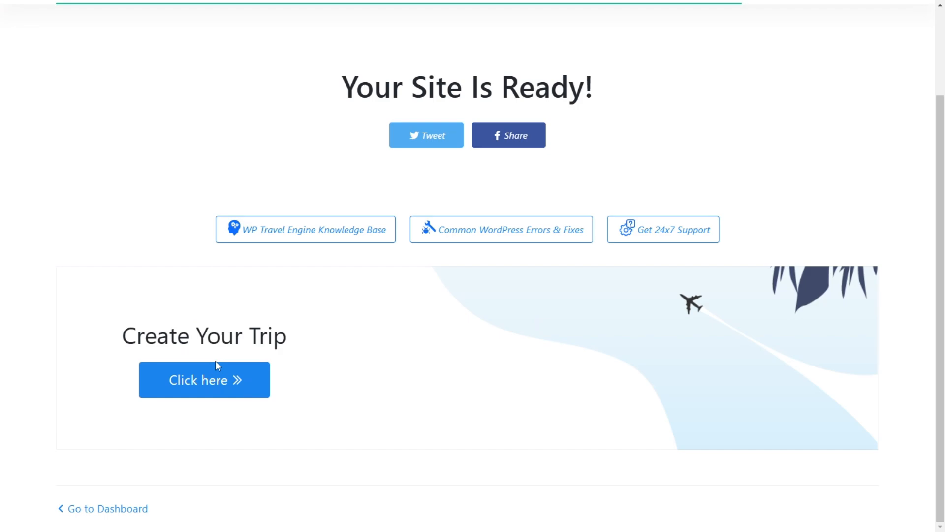
{"action": "left_click", "coordinate": [128, 509]}
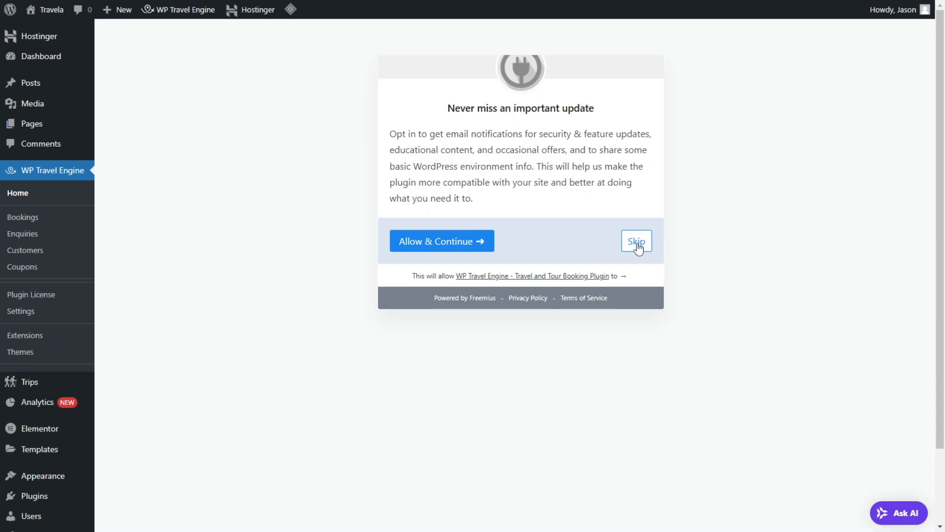
{"action": "left_click", "coordinate": [637, 241]}
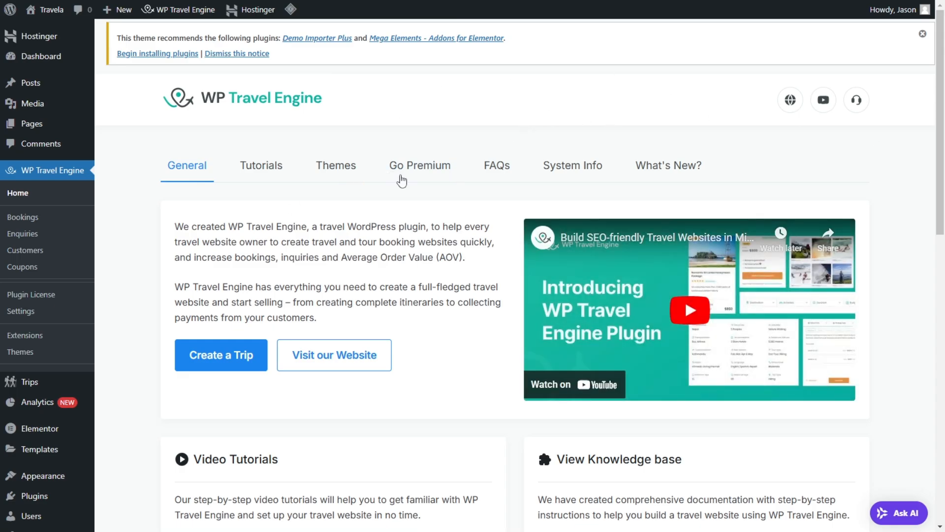
{"action": "scroll", "coordinate": [595, 417], "scroll_direction": "down", "scroll_amount": 8}
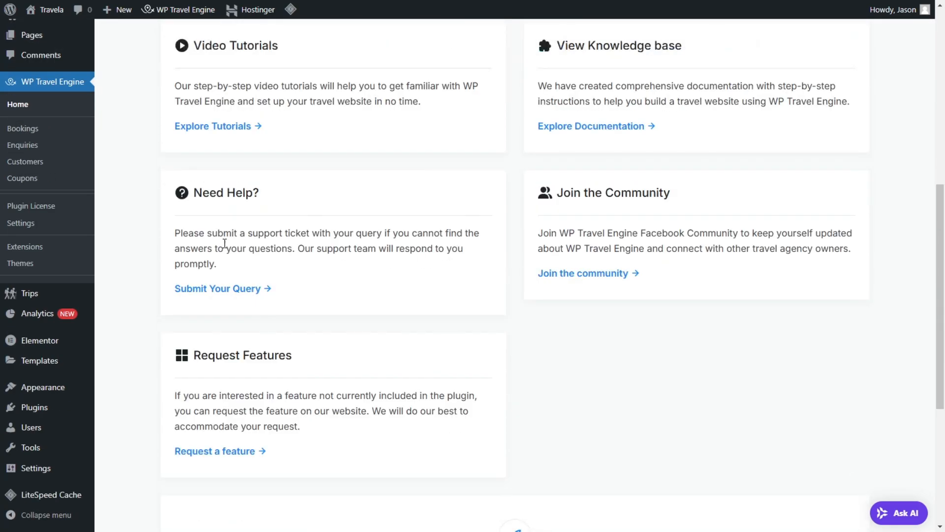
{"action": "scroll", "coordinate": [347, 136], "scroll_direction": "up", "scroll_amount": 6}
{"action": "scroll", "coordinate": [348, 136], "scroll_direction": "up", "scroll_amount": 3}
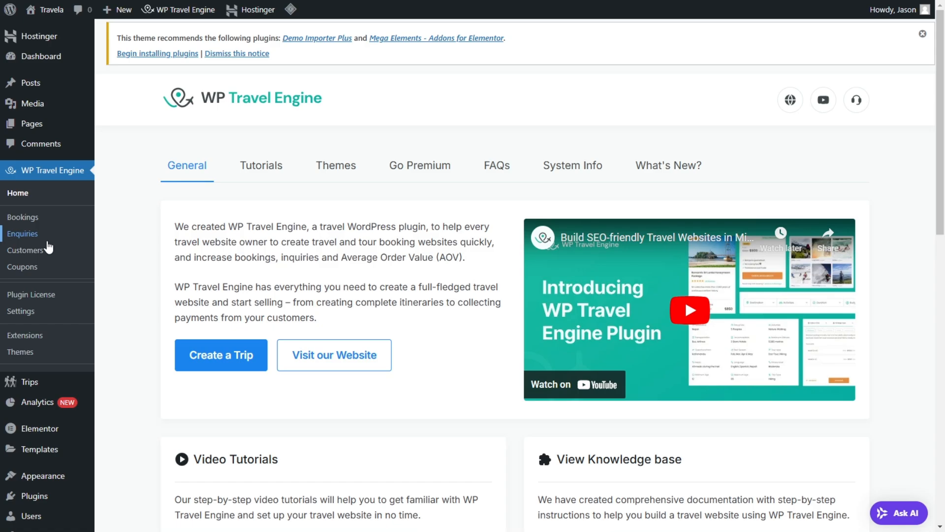
Step: Open the theme's Customize page in a new browser tab
{"action": "mouse_move", "coordinate": [22, 477]}
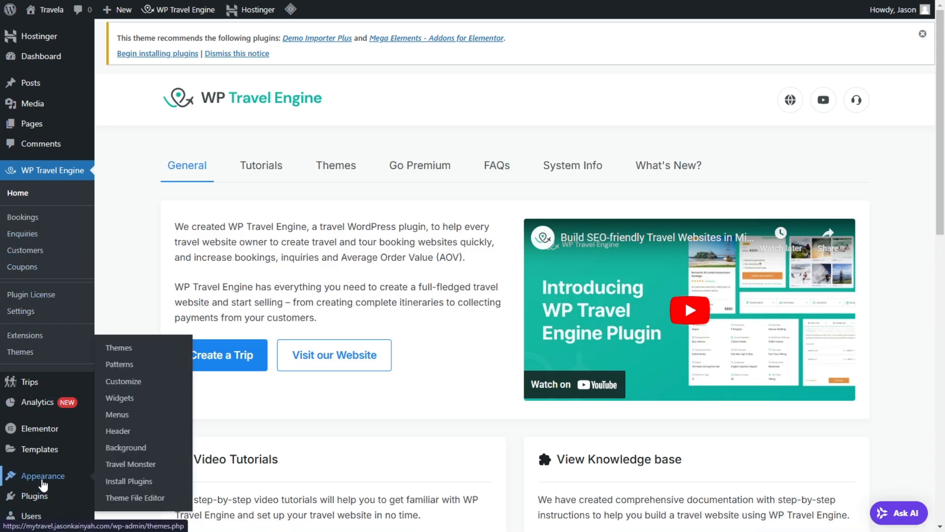
{"action": "right_click", "coordinate": [135, 385]}
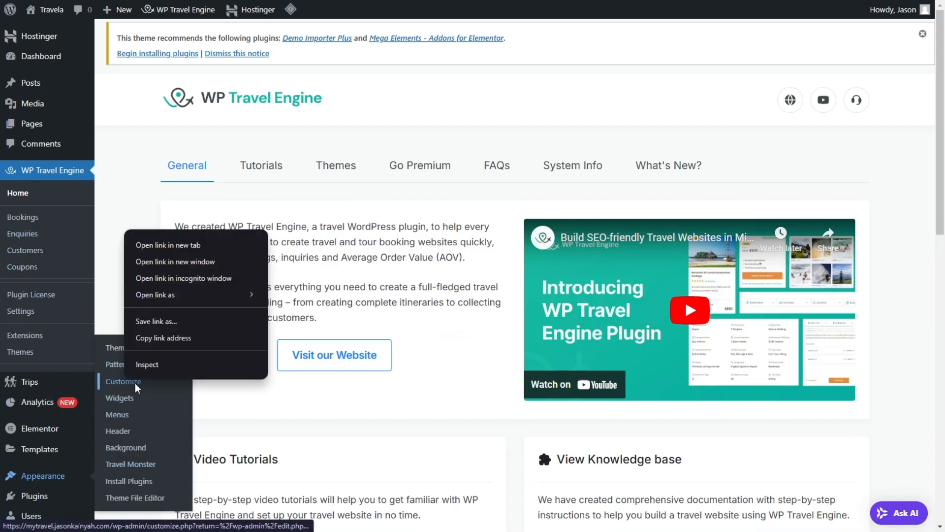
{"action": "left_click", "coordinate": [188, 243]}
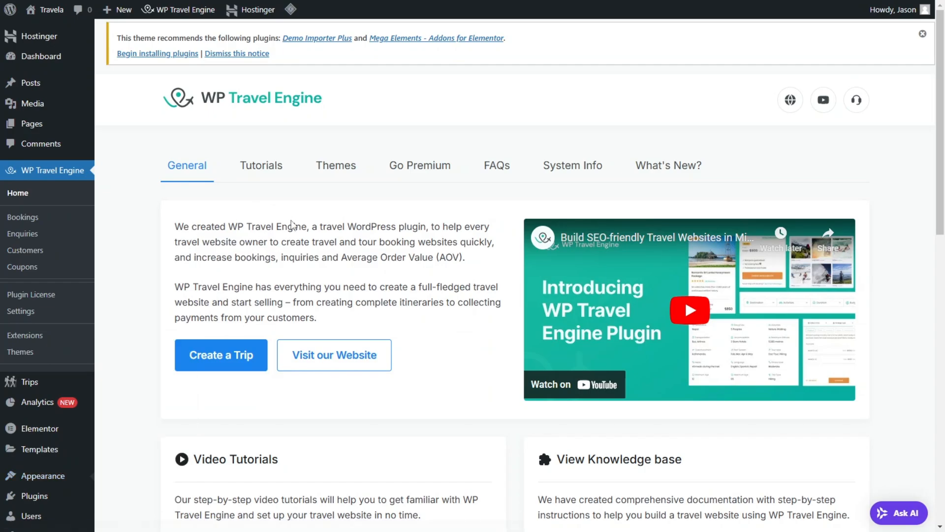
Step: Open the Travel Monster theme page and look through its quick customizer settings
{"action": "scroll", "coordinate": [532, 276], "scroll_direction": "down", "scroll_amount": 6}
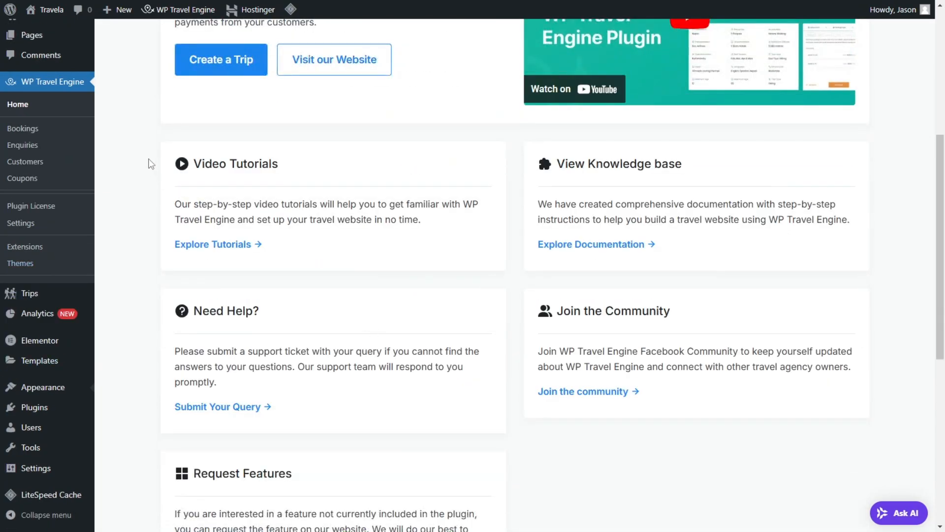
{"action": "mouse_move", "coordinate": [57, 388]}
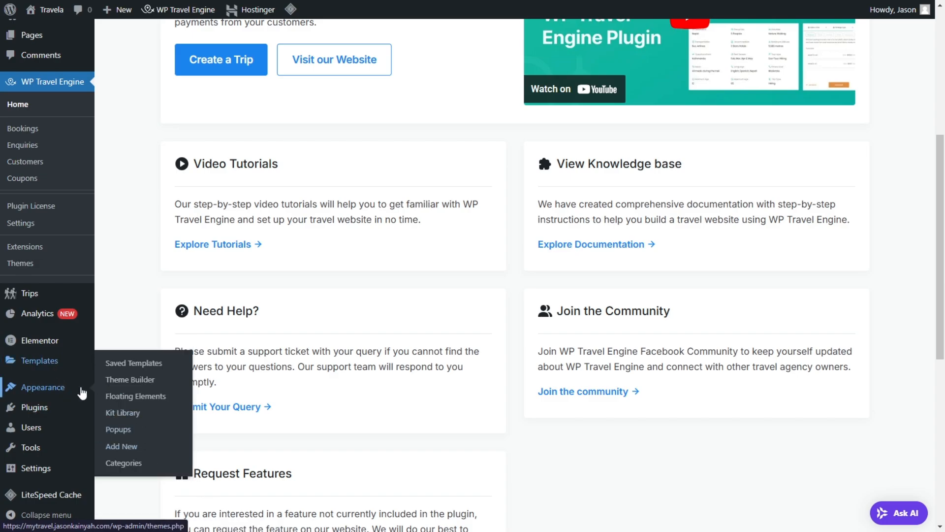
{"action": "left_click", "coordinate": [159, 469]}
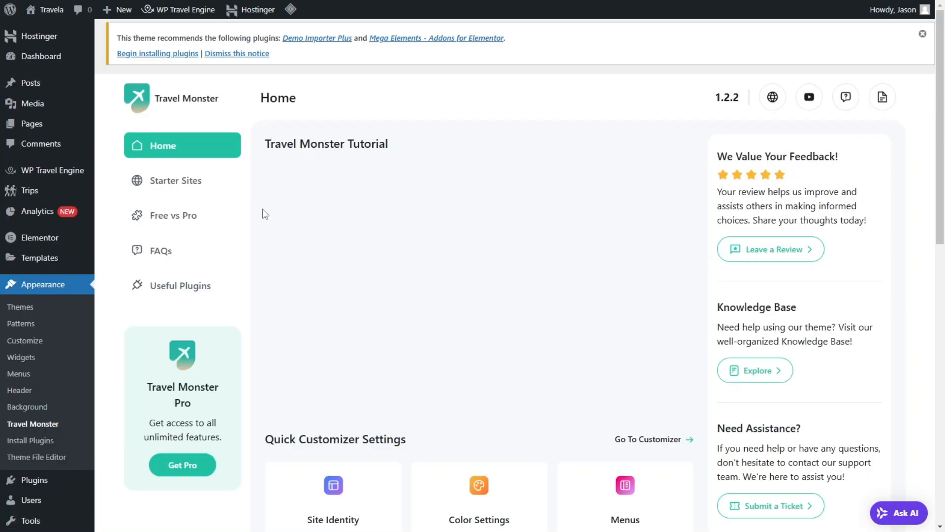
{"action": "scroll", "coordinate": [559, 231], "scroll_direction": "down", "scroll_amount": 5}
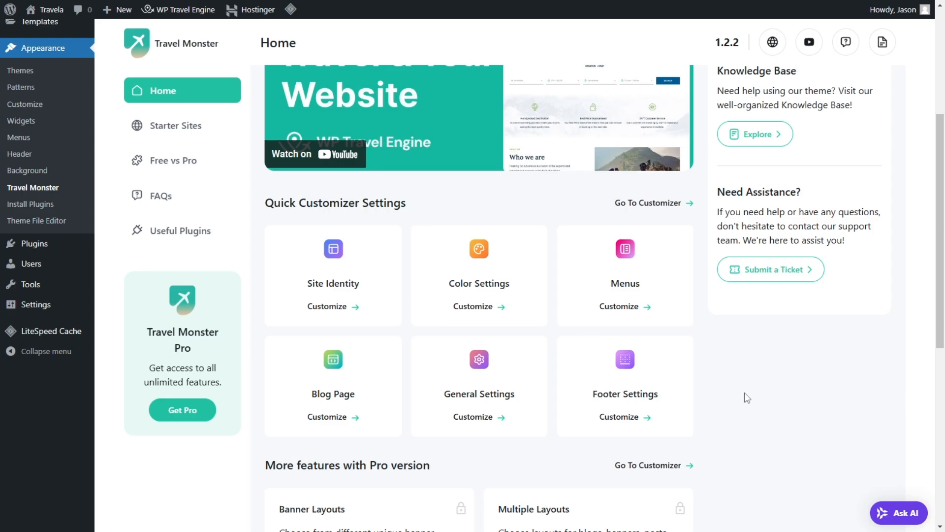
Step: Switch to the Customizer and open its Site Identity settings
{"action": "left_click", "coordinate": [583, 285]}
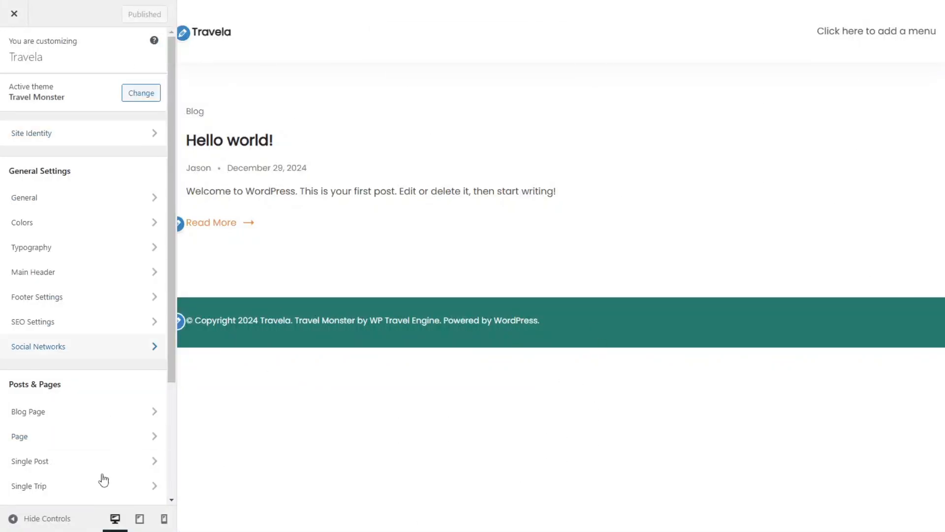
{"action": "left_click", "coordinate": [125, 140]}
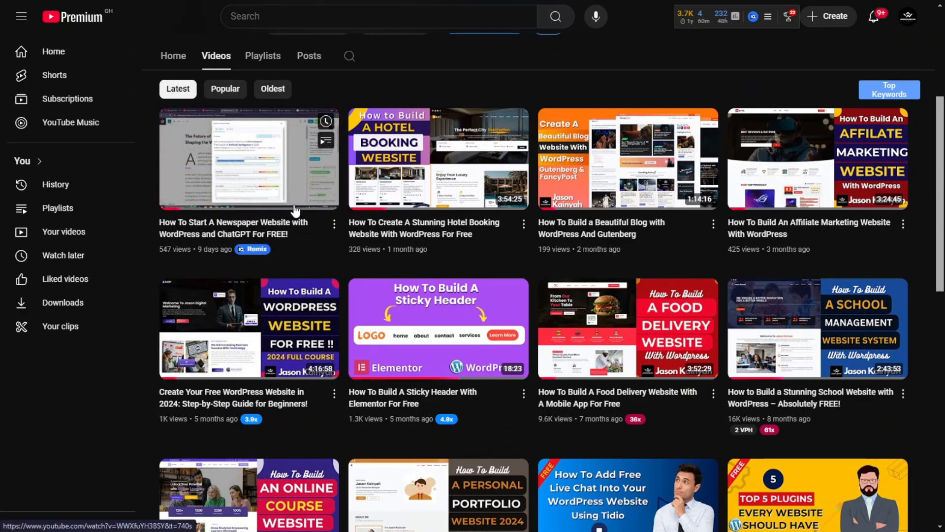
Step: Leave the YouTube channel's video list and load jasonkainyah.com in a new browser tab
{"action": "scroll", "coordinate": [295, 222], "scroll_direction": "up", "scroll_amount": 5}
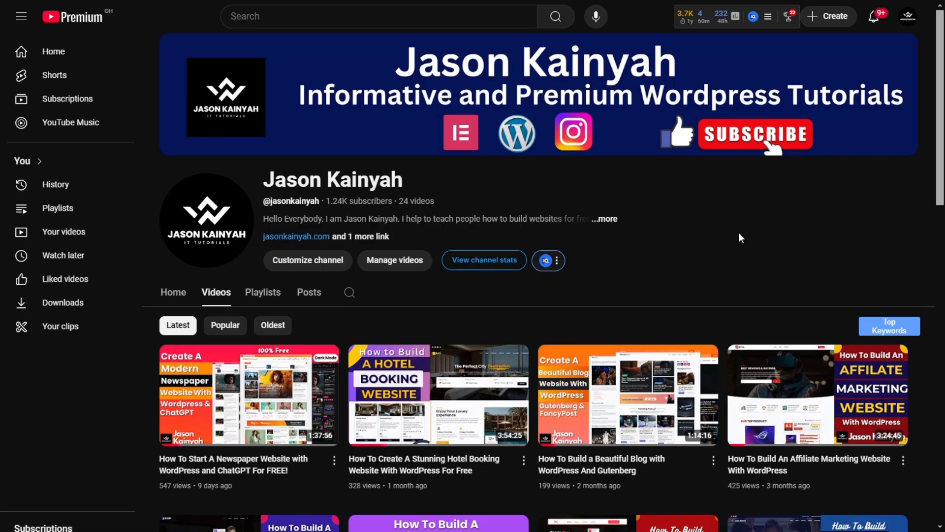
{"action": "key", "text": "ctrl+t"}
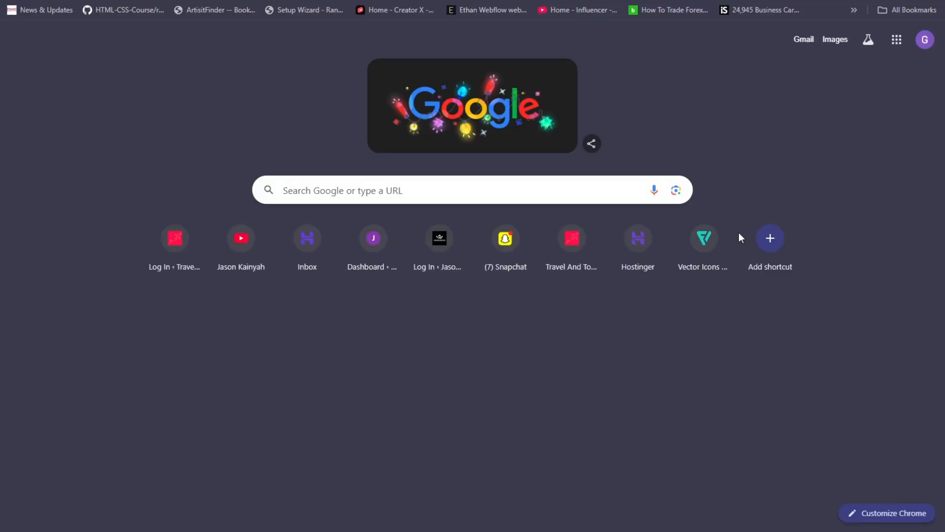
{"action": "key", "text": "F11"}
{"action": "left_click", "coordinate": [330, 38]}
{"action": "type", "text": "jaso"}
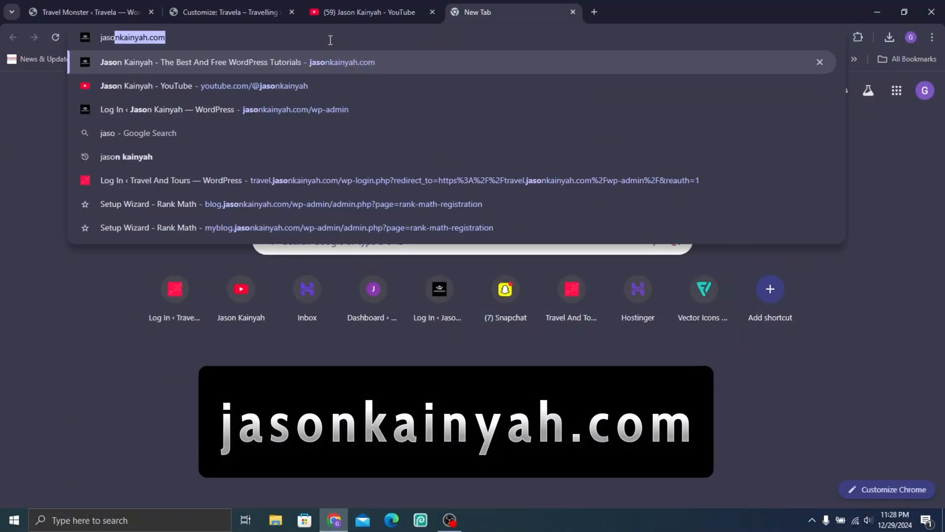
{"action": "type", "text": "nkainyah"}
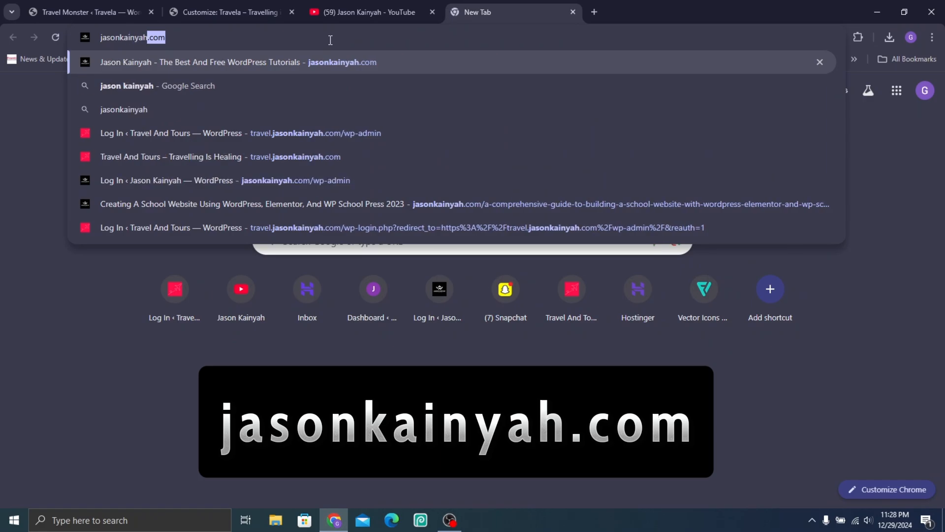
{"action": "type", "text": ".com"}
{"action": "key", "text": "Return"}
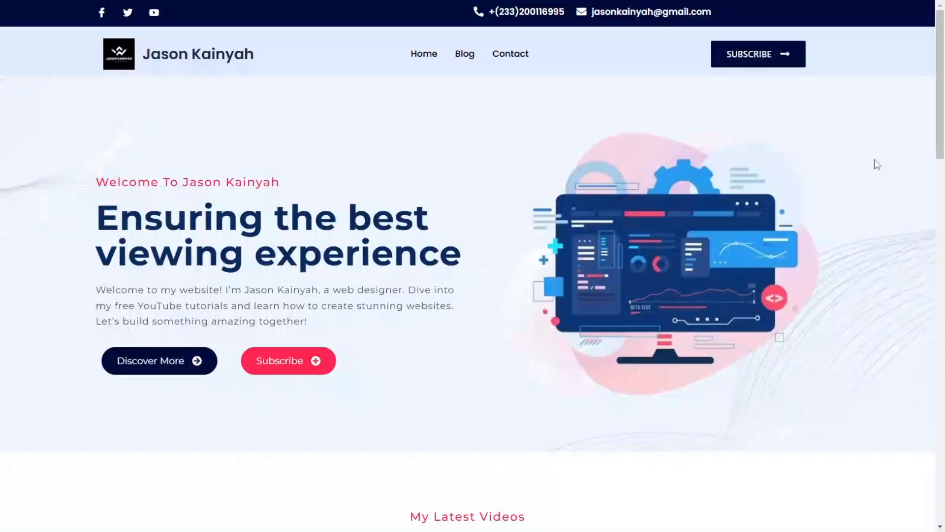
Step: Browse the site's latest tutorials, open the WordPress and ChatGPT newspaper website post and scan its content
{"action": "scroll", "coordinate": [870, 198], "scroll_direction": "down", "scroll_amount": 3}
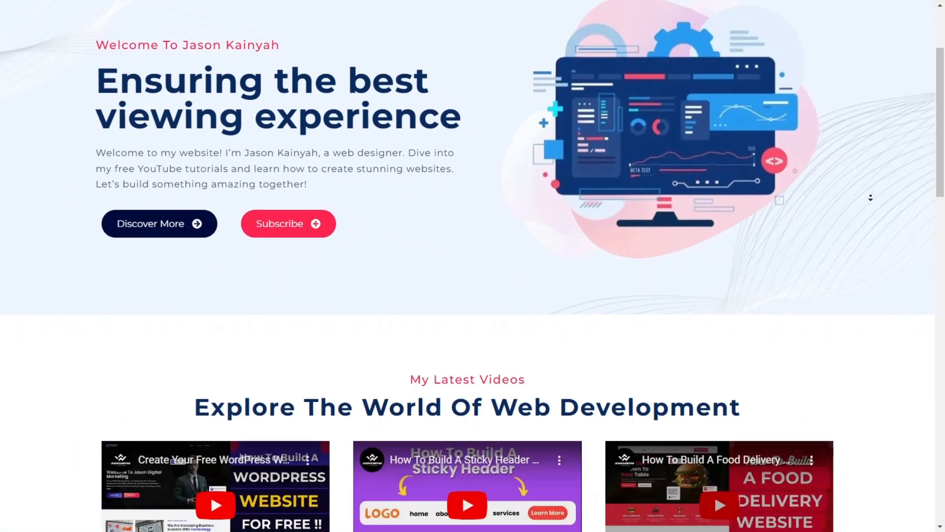
{"action": "scroll", "coordinate": [871, 197], "scroll_direction": "down", "scroll_amount": 20}
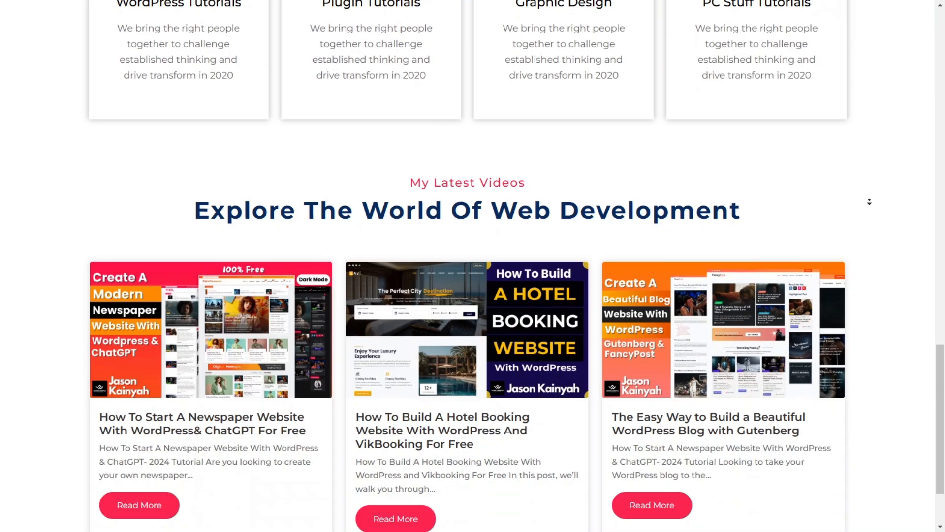
{"action": "scroll", "coordinate": [869, 201], "scroll_direction": "down", "scroll_amount": 2}
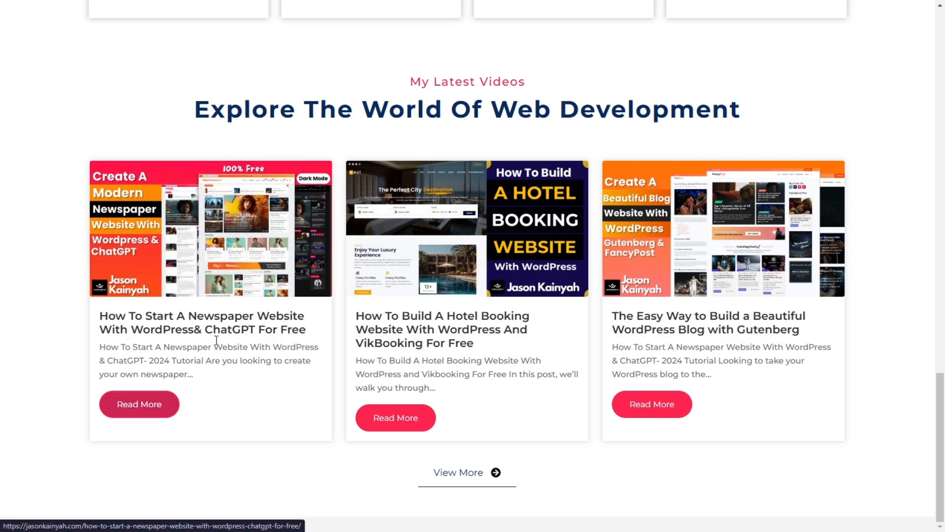
{"action": "left_click", "coordinate": [169, 208]}
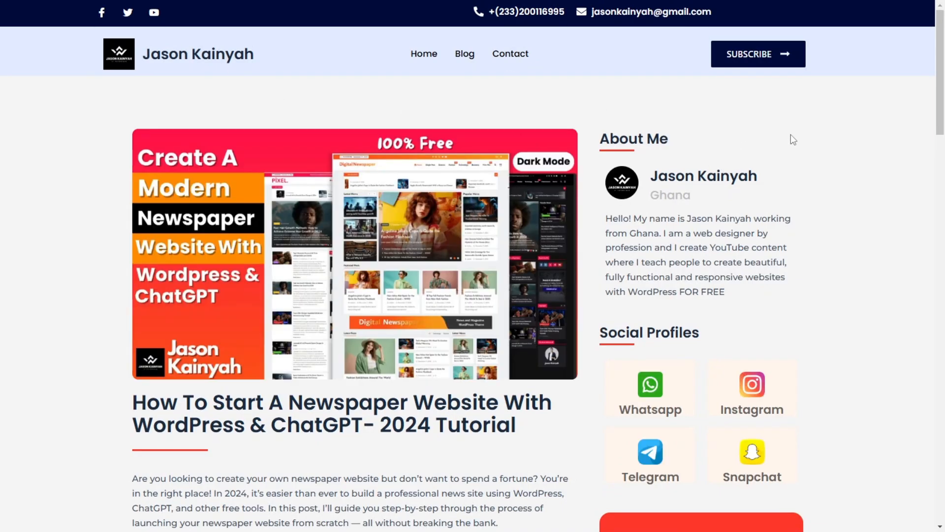
{"action": "scroll", "coordinate": [477, 339], "scroll_direction": "down", "scroll_amount": 12}
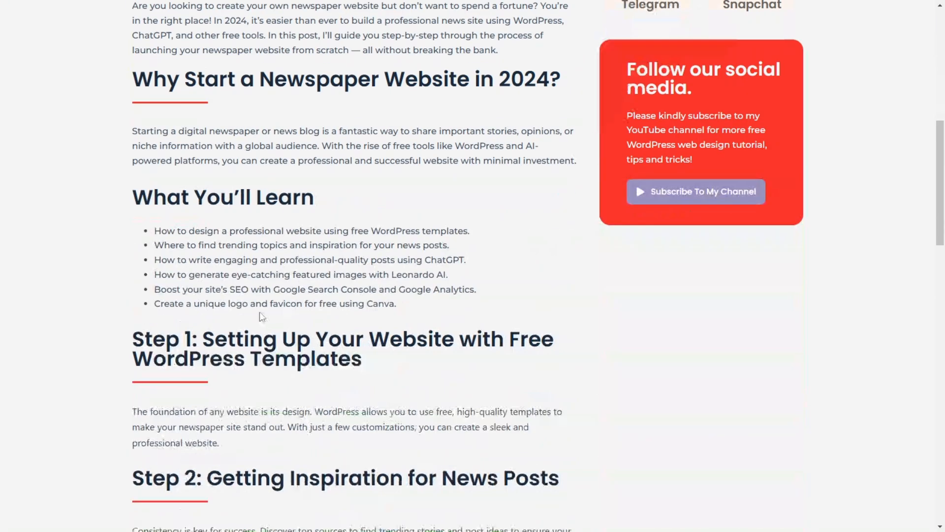
{"action": "scroll", "coordinate": [506, 329], "scroll_direction": "down", "scroll_amount": 10}
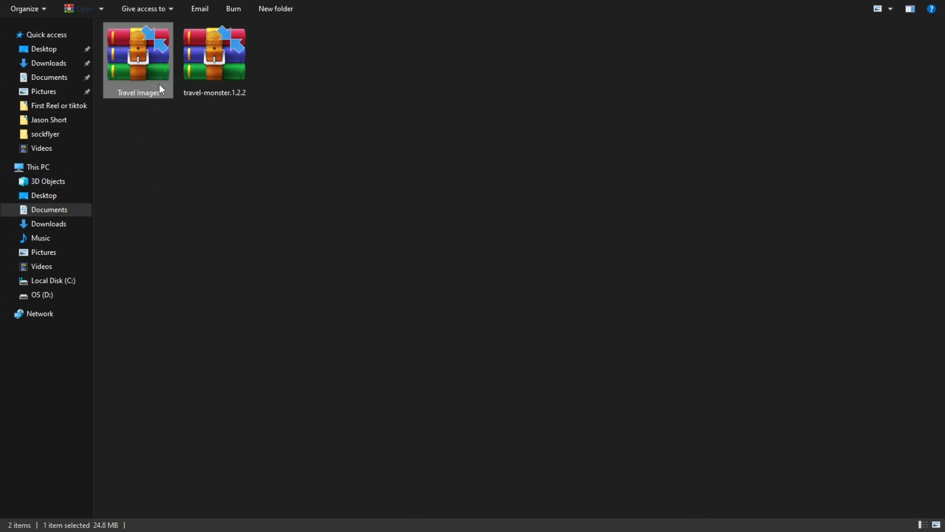
Step: In File Explorer, extract the travel images archive and rename the extracted media library folder as Travel Images
{"action": "right_click", "coordinate": [144, 56]}
{"action": "left_click", "coordinate": [198, 142]}
{"action": "left_click", "coordinate": [131, 107]}
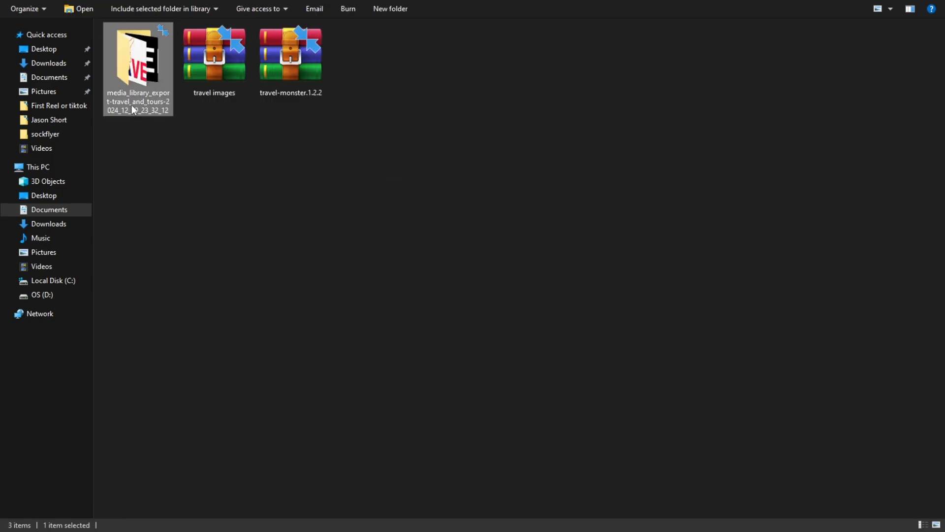
{"action": "left_click", "coordinate": [149, 98]}
{"action": "type", "text": "Tr"}
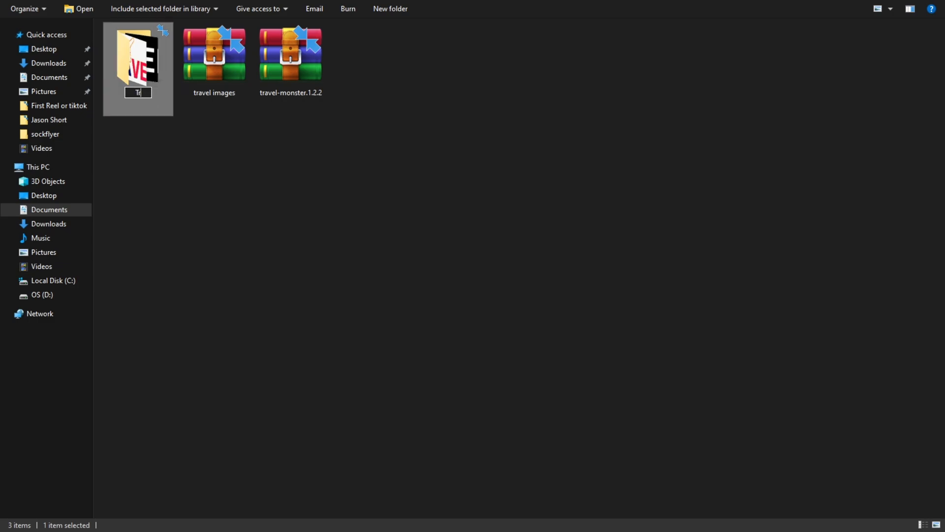
{"action": "type", "text": "avel Images"}
{"action": "key", "text": "Return"}
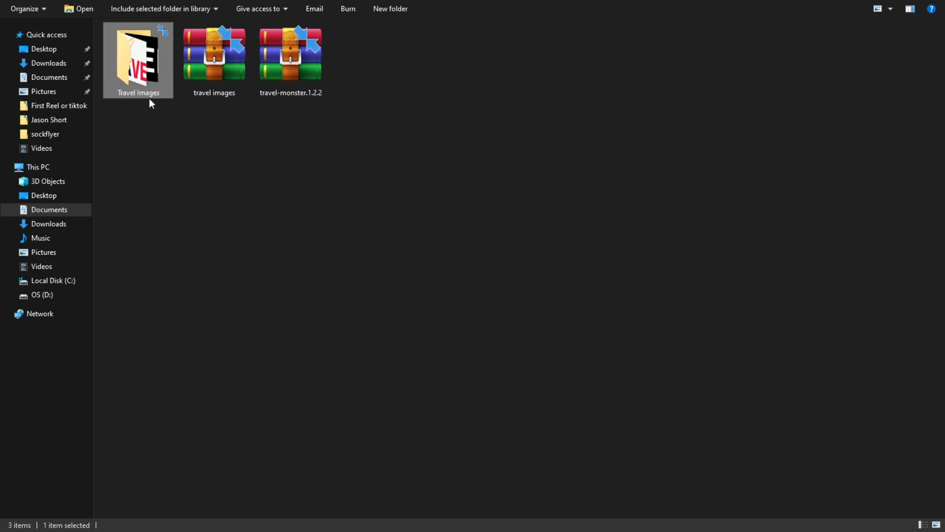
Step: Open the Travel Images folder and look through the images it contains
{"action": "double_click", "coordinate": [140, 68]}
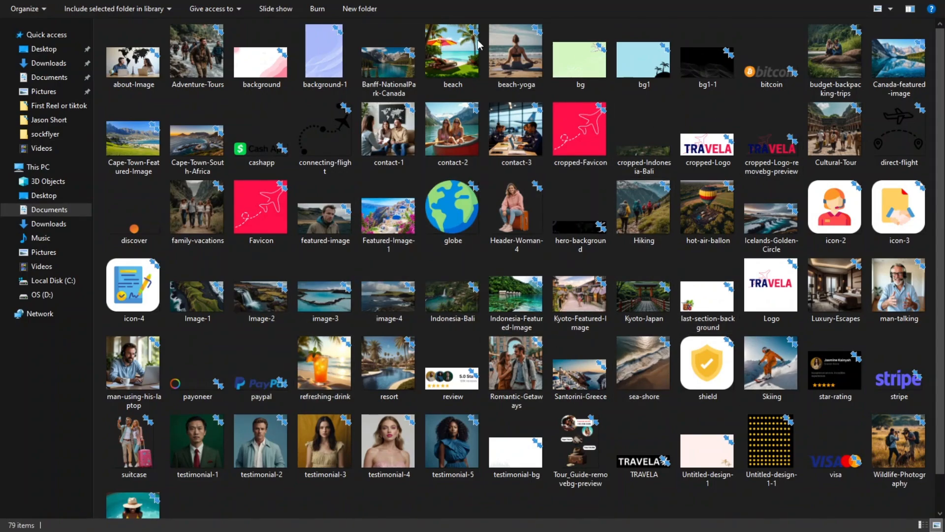
{"action": "scroll", "coordinate": [640, 256], "scroll_direction": "down", "scroll_amount": 1}
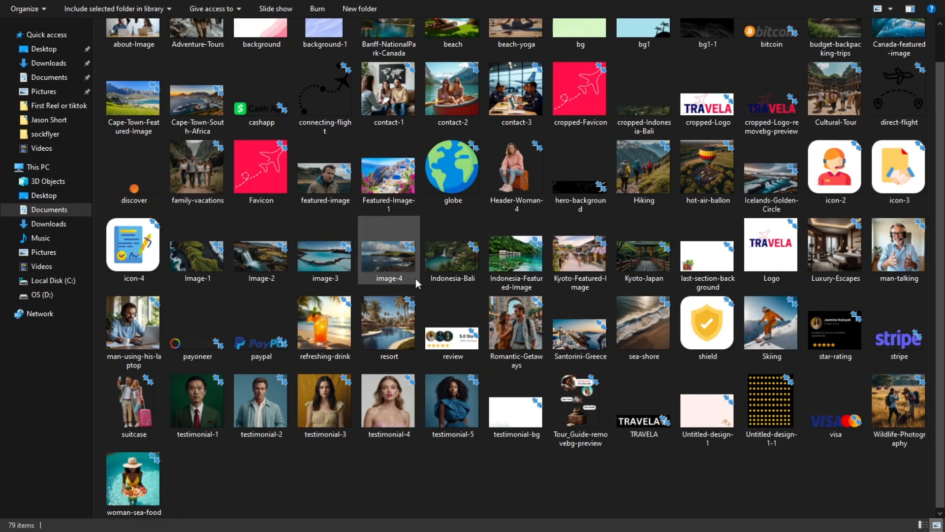
{"action": "scroll", "coordinate": [481, 144], "scroll_direction": "up", "scroll_amount": 1}
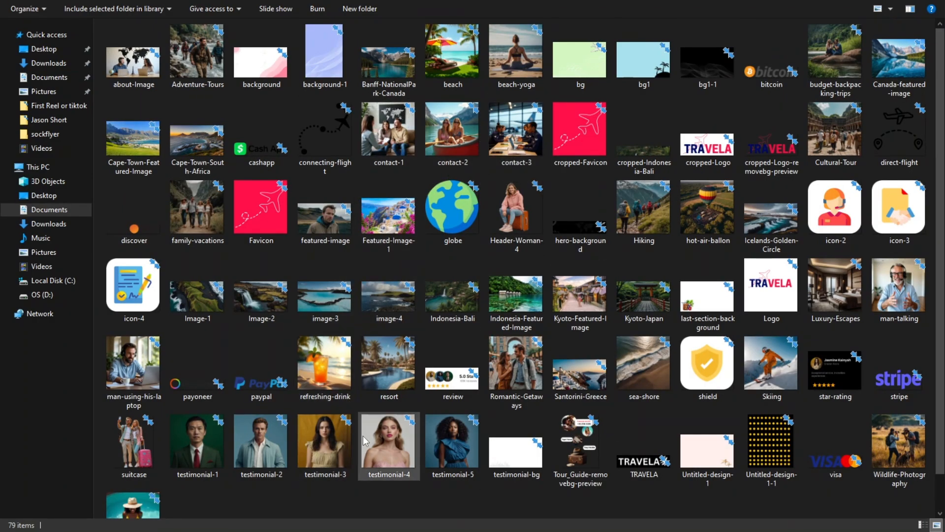
{"action": "mouse_move", "coordinate": [277, 345]}
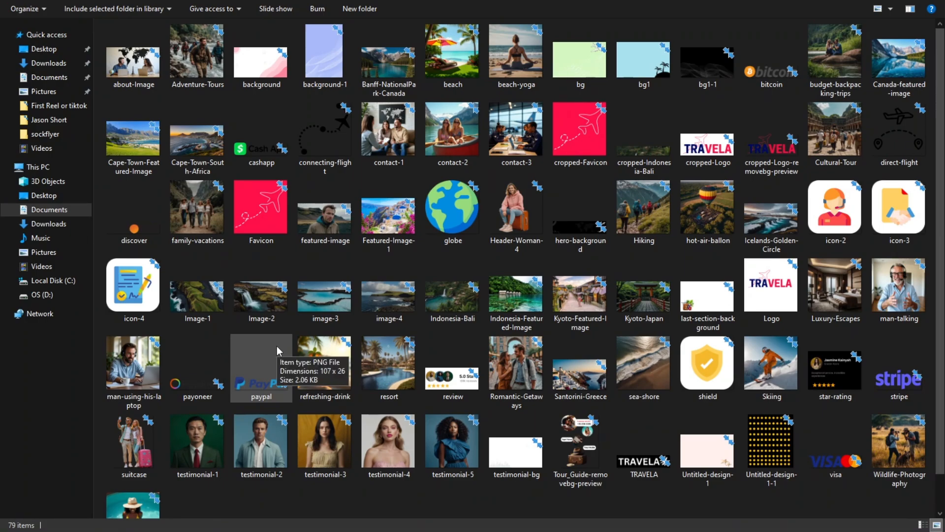
{"action": "mouse_move", "coordinate": [426, 5]}
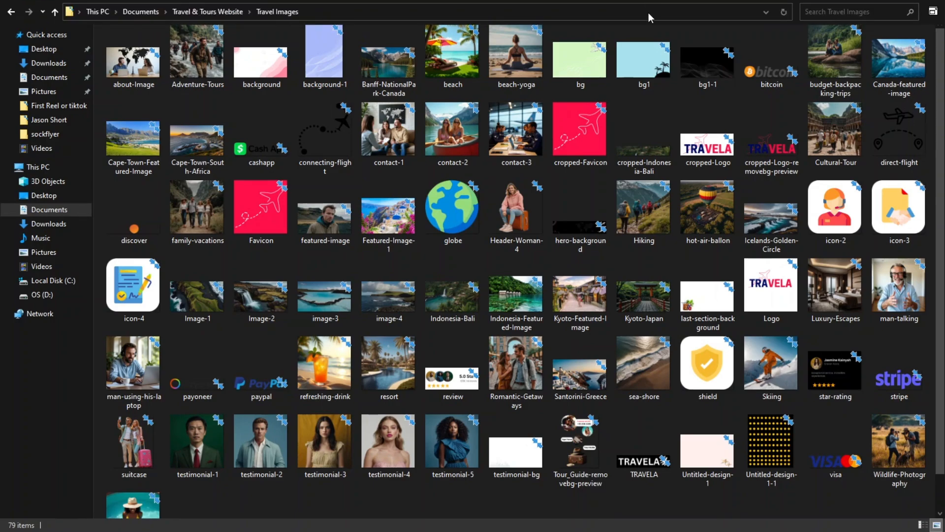
Step: Take the Travel Images window out of full screen and place it beside the Customizer's Site Identity settings
{"action": "key", "text": "F11"}
{"action": "left_click_drag", "start_coordinate": [495, 6], "coordinate": [410, 61]}
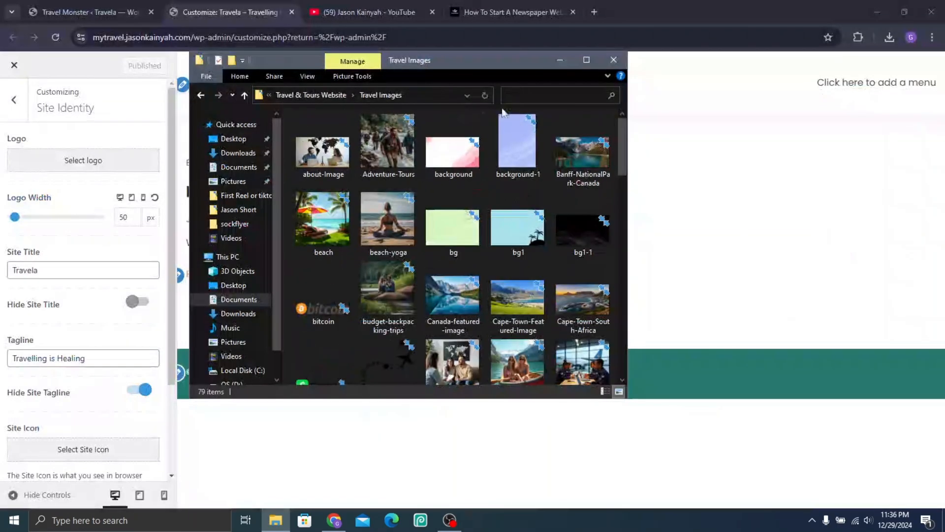
{"action": "left_click_drag", "start_coordinate": [486, 64], "coordinate": [734, 56]}
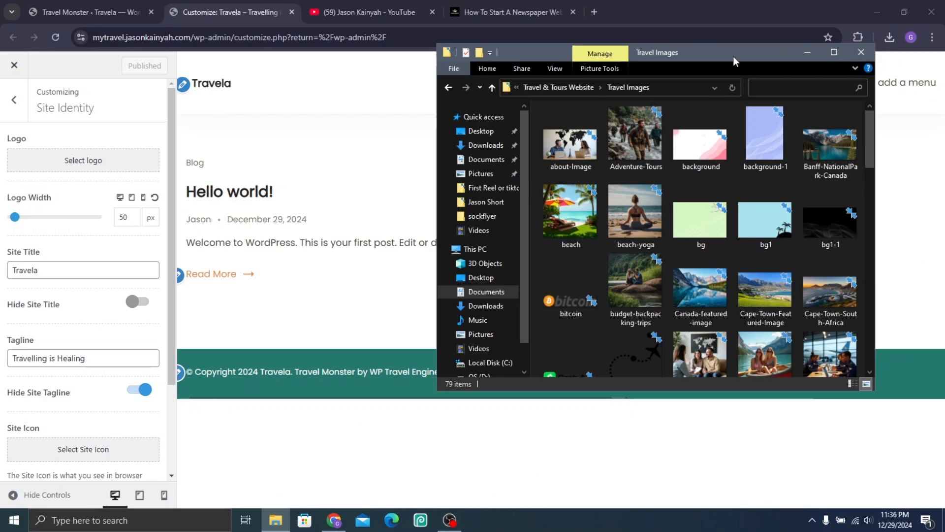
Step: Start choosing the site logo and upload all images from the Travel Images folder to the media library
{"action": "left_click", "coordinate": [122, 168]}
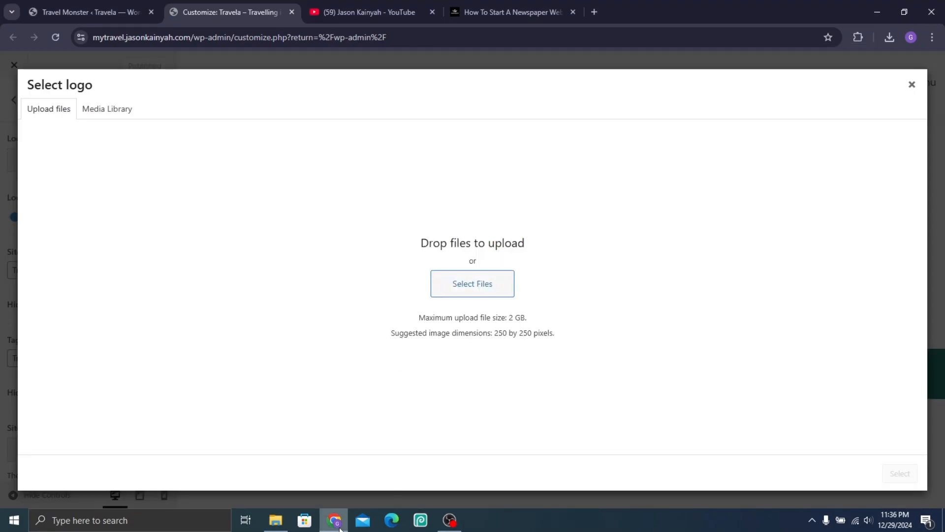
{"action": "left_click", "coordinate": [276, 520]}
{"action": "key", "text": "ctrl+a"}
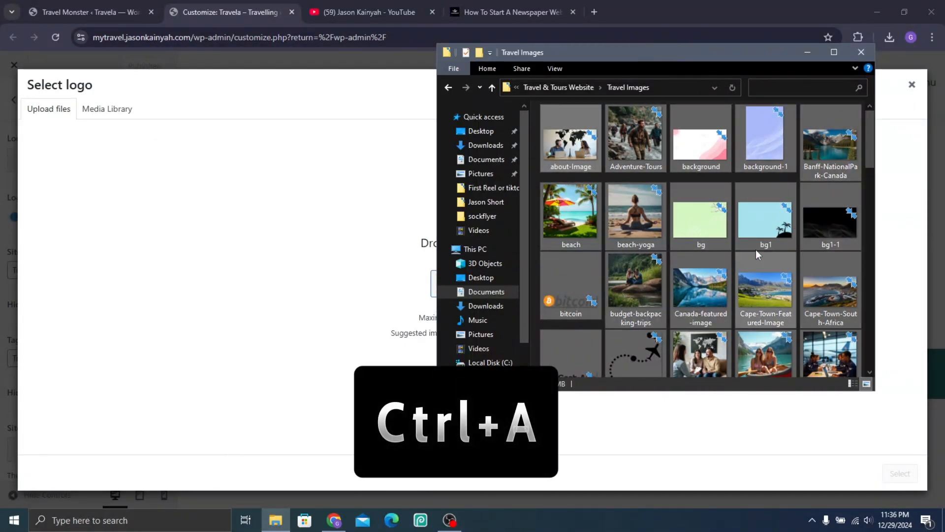
{"action": "scroll", "coordinate": [702, 261], "scroll_direction": "down", "scroll_amount": 2}
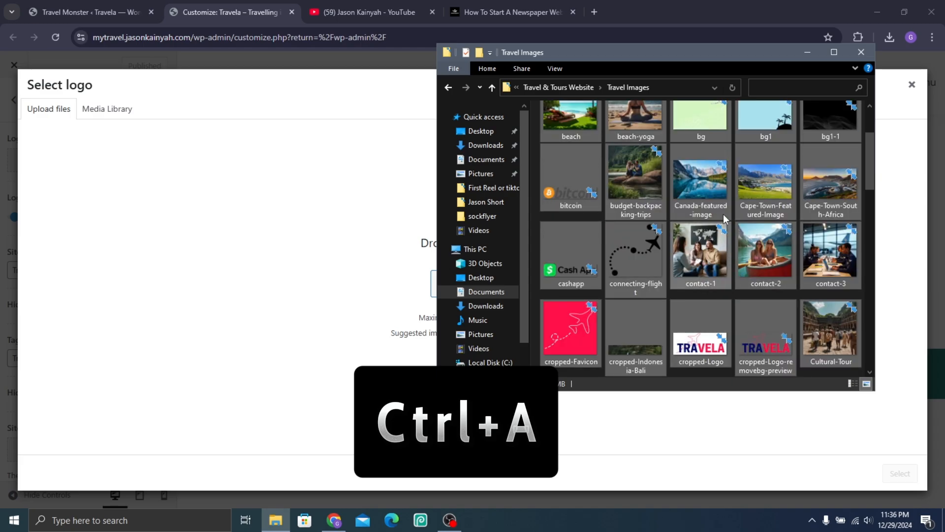
{"action": "left_click_drag", "start_coordinate": [709, 179], "coordinate": [359, 349]}
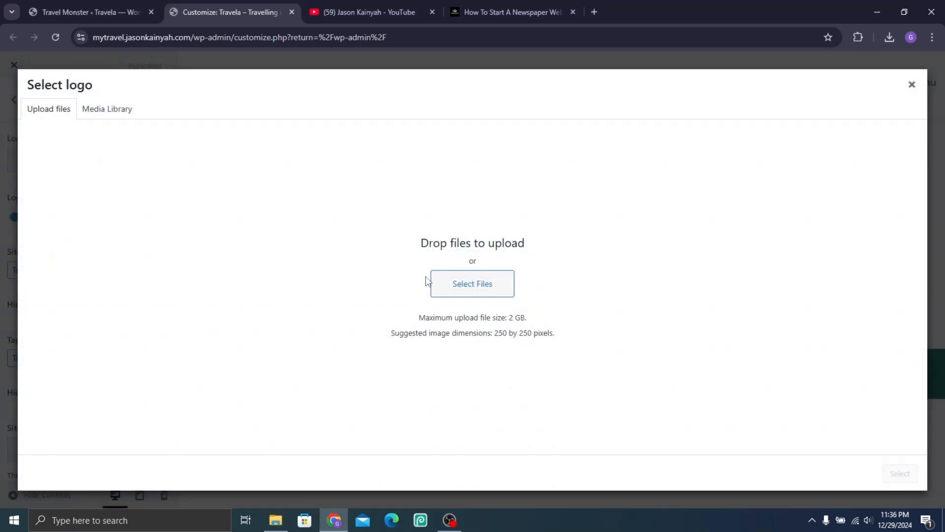
{"action": "key", "text": "F11"}
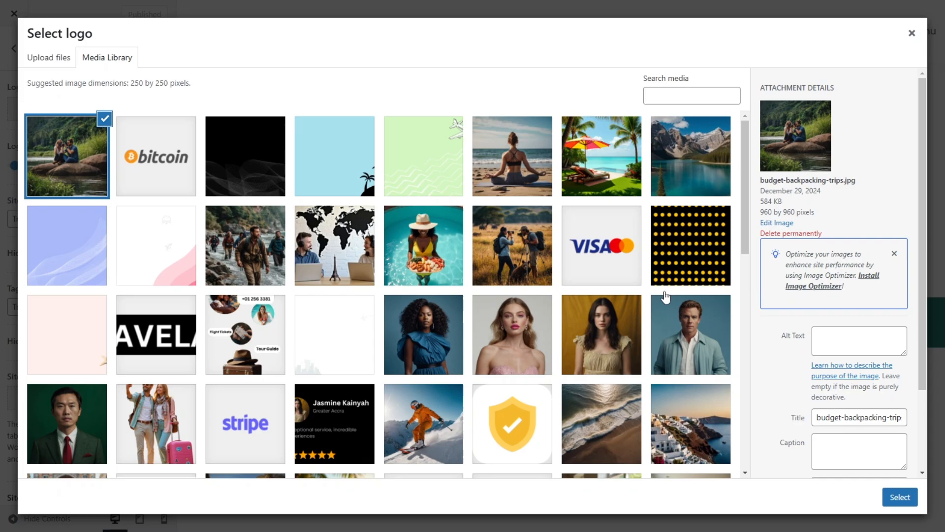
Step: Set cropped-Logo-removebg-preview.png from the media library as the site logo, extending the crop to cover the full image
{"action": "left_click_drag", "start_coordinate": [744, 235], "coordinate": [731, 493]}
{"action": "left_click", "coordinate": [428, 280]}
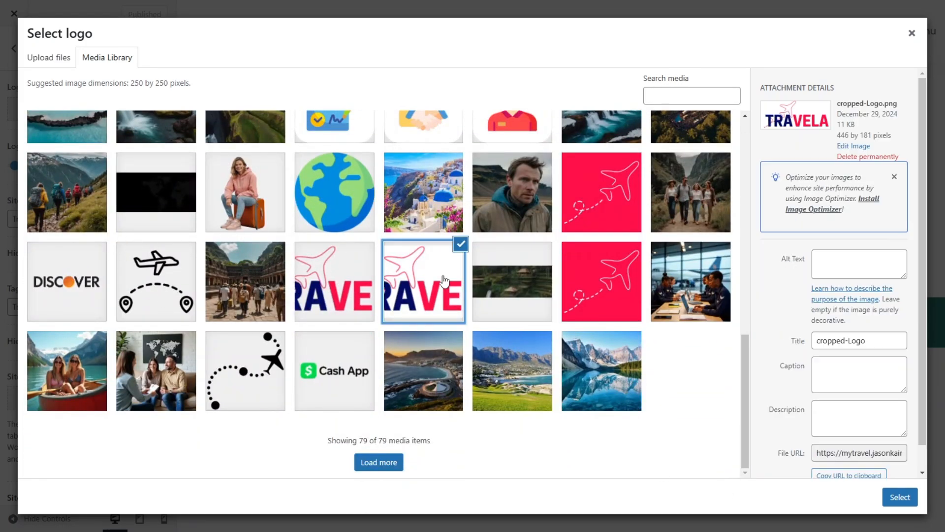
{"action": "left_click", "coordinate": [367, 278]}
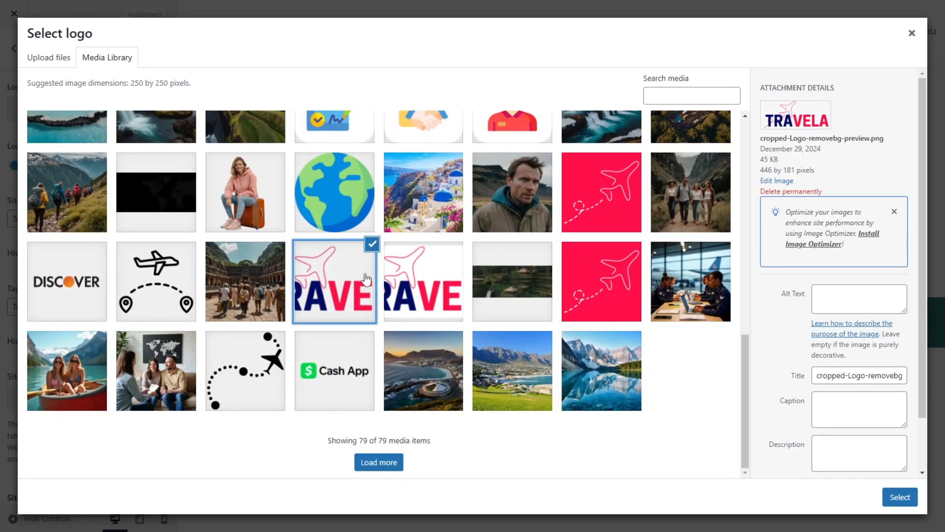
{"action": "left_click", "coordinate": [886, 495]}
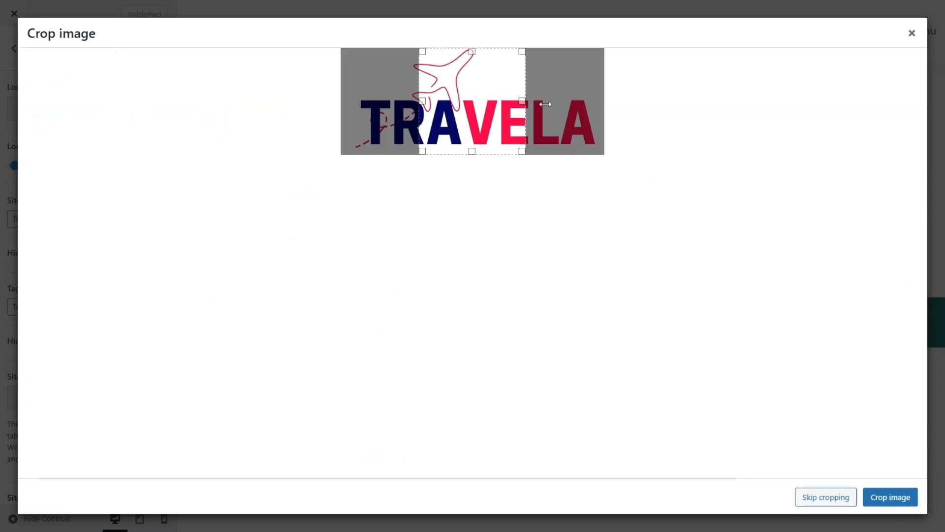
{"action": "left_click_drag", "start_coordinate": [545, 104], "coordinate": [605, 104]}
{"action": "left_click_drag", "start_coordinate": [423, 101], "coordinate": [301, 80]}
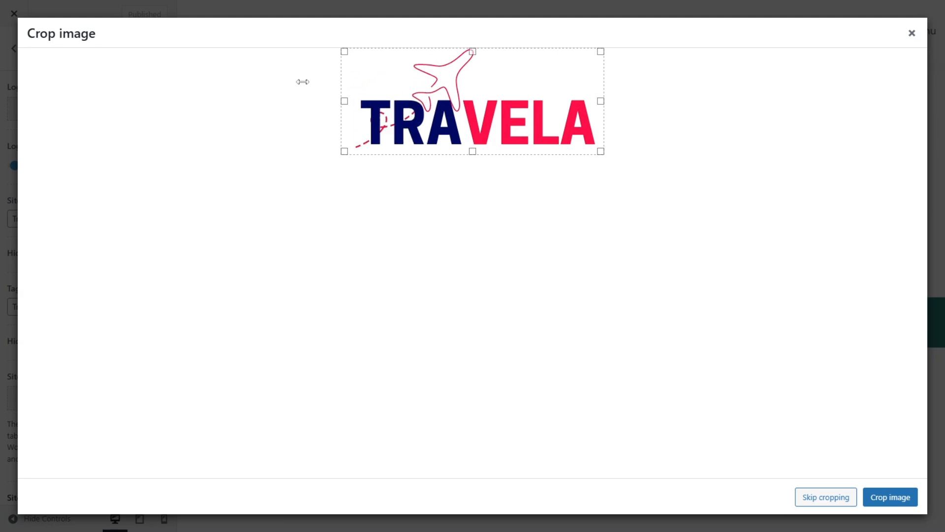
{"action": "left_click", "coordinate": [888, 500]}
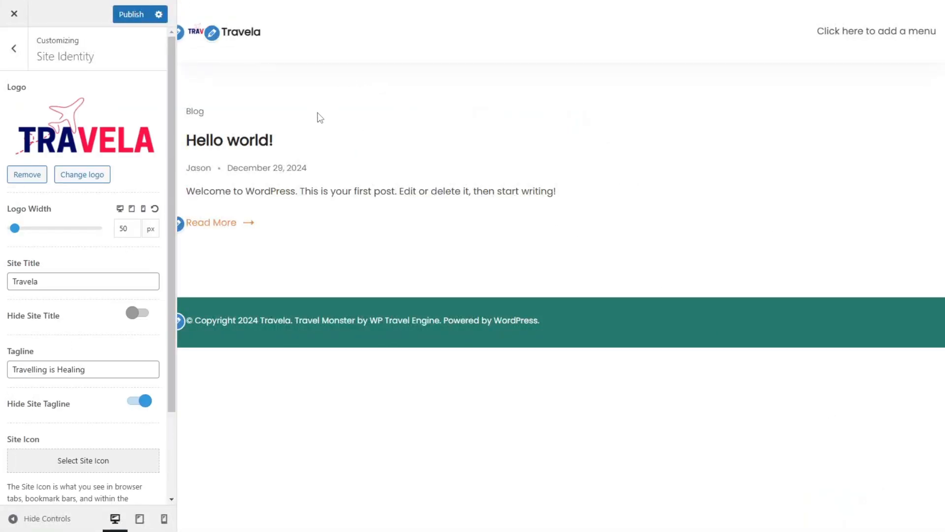
Step: Hide the site title and set the logo width to 140 px
{"action": "left_click", "coordinate": [145, 318]}
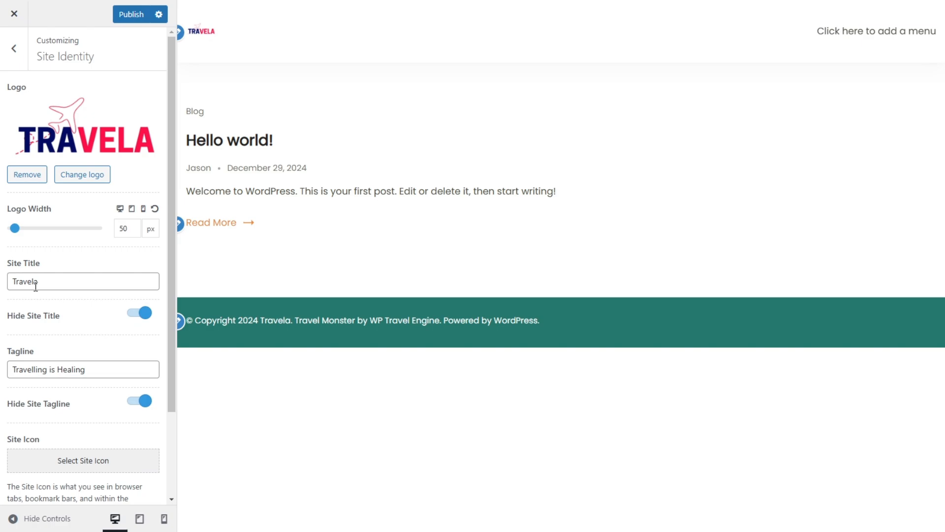
{"action": "left_click_drag", "start_coordinate": [15, 229], "coordinate": [34, 241]}
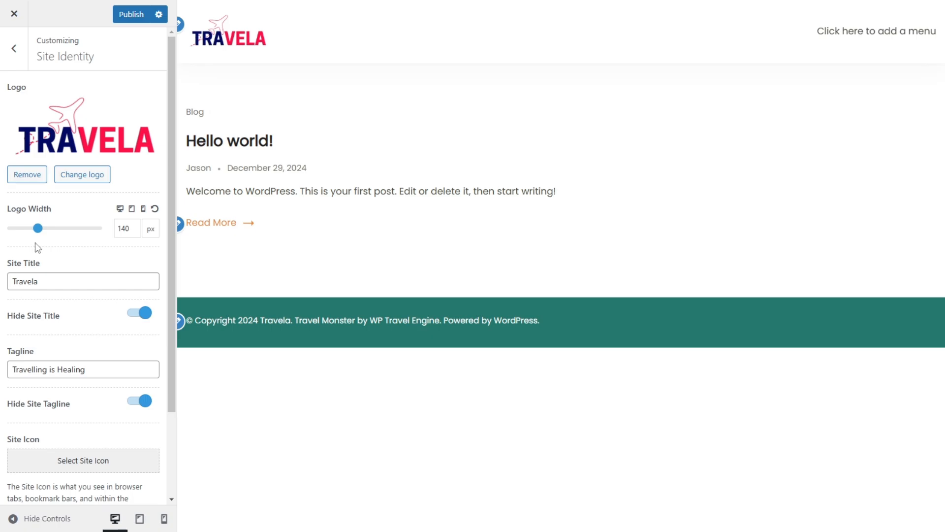
Step: Set the red cropped-Favicon.png image from the media library as the site icon
{"action": "scroll", "coordinate": [50, 270], "scroll_direction": "down", "scroll_amount": 1}
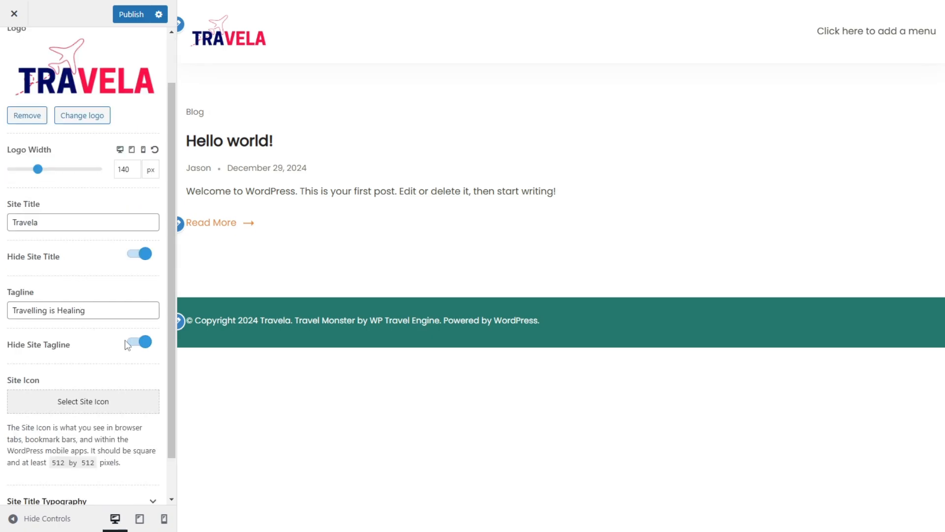
{"action": "scroll", "coordinate": [105, 327], "scroll_direction": "down", "scroll_amount": 1}
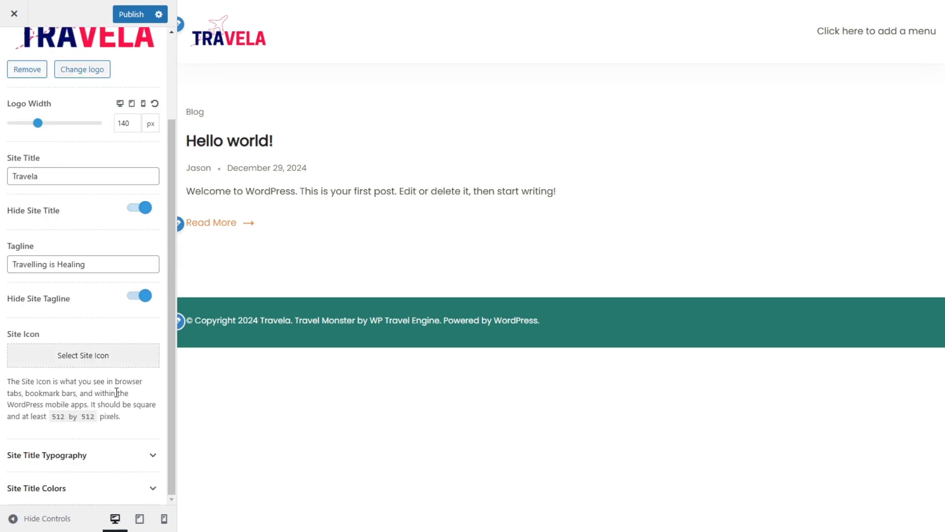
{"action": "left_click", "coordinate": [104, 357]}
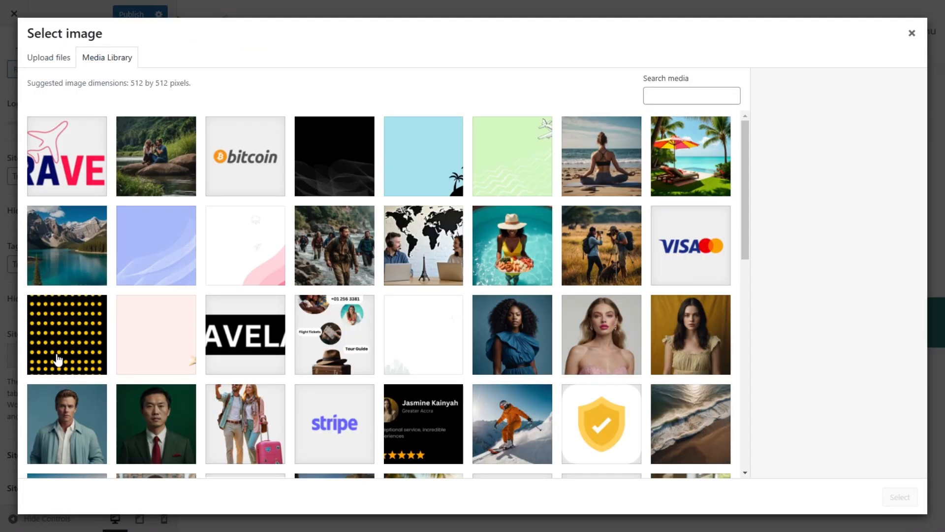
{"action": "left_click_drag", "start_coordinate": [745, 202], "coordinate": [729, 473]}
{"action": "left_click", "coordinate": [695, 306]}
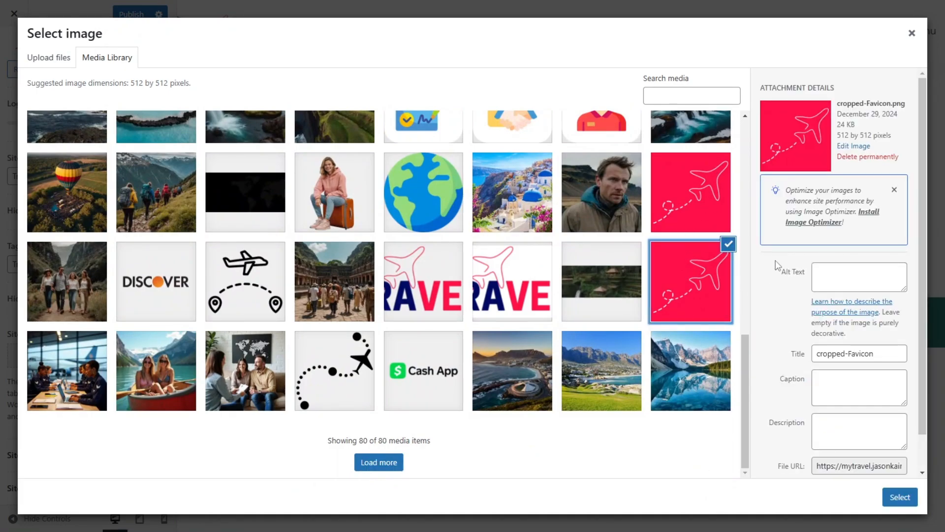
{"action": "left_click", "coordinate": [897, 499]}
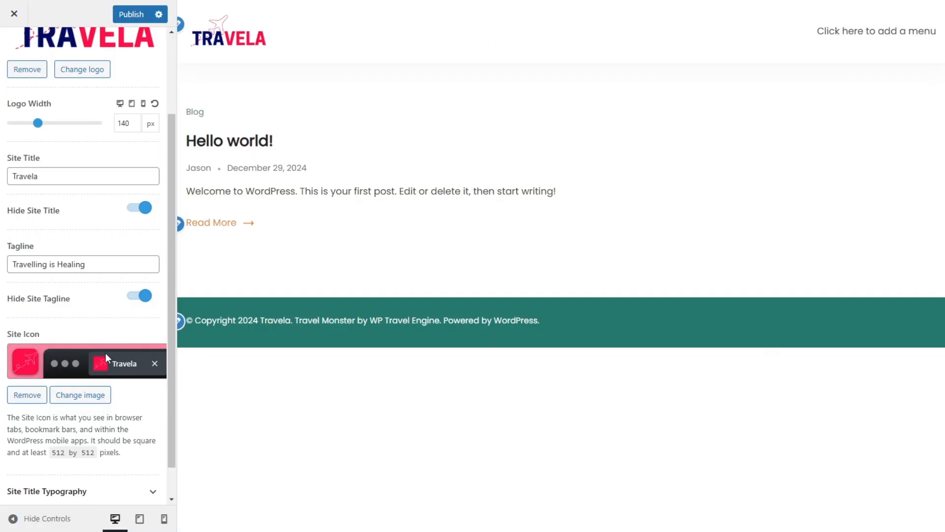
{"action": "scroll", "coordinate": [20, 392], "scroll_direction": "down", "scroll_amount": 1}
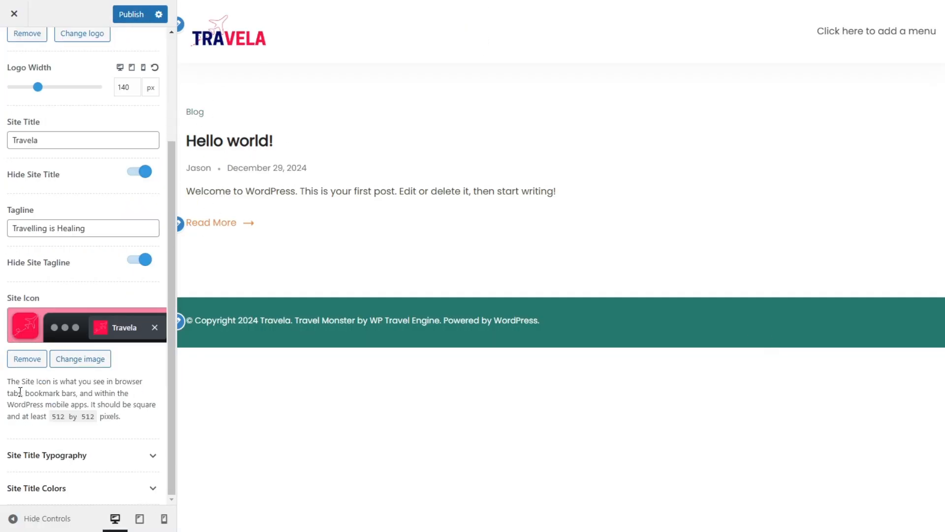
{"action": "left_click", "coordinate": [63, 456]}
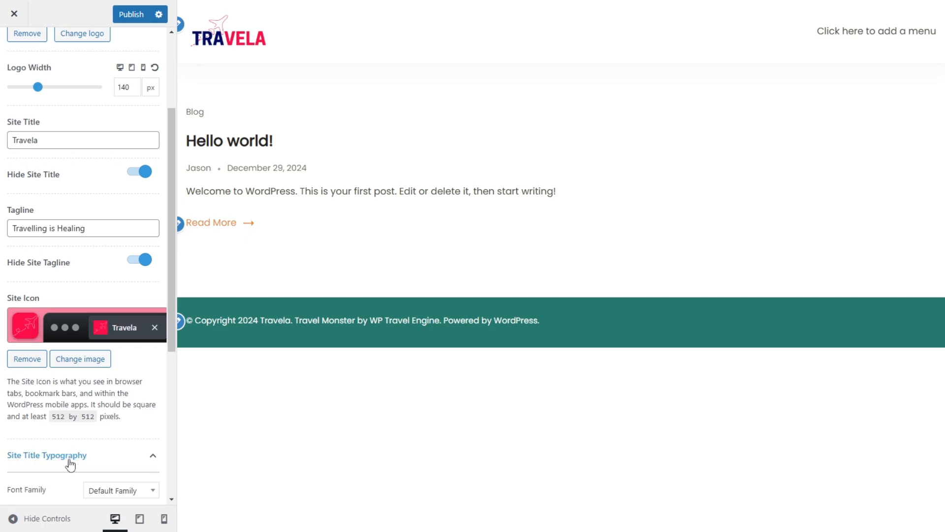
{"action": "left_click", "coordinate": [76, 454]}
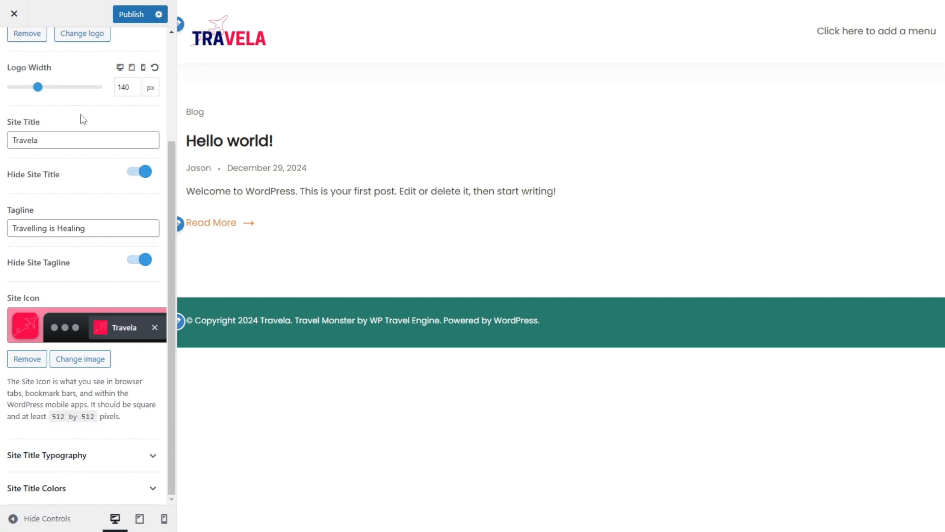
{"action": "scroll", "coordinate": [83, 120], "scroll_direction": "up", "scroll_amount": 3}
{"action": "left_click", "coordinate": [14, 14]}
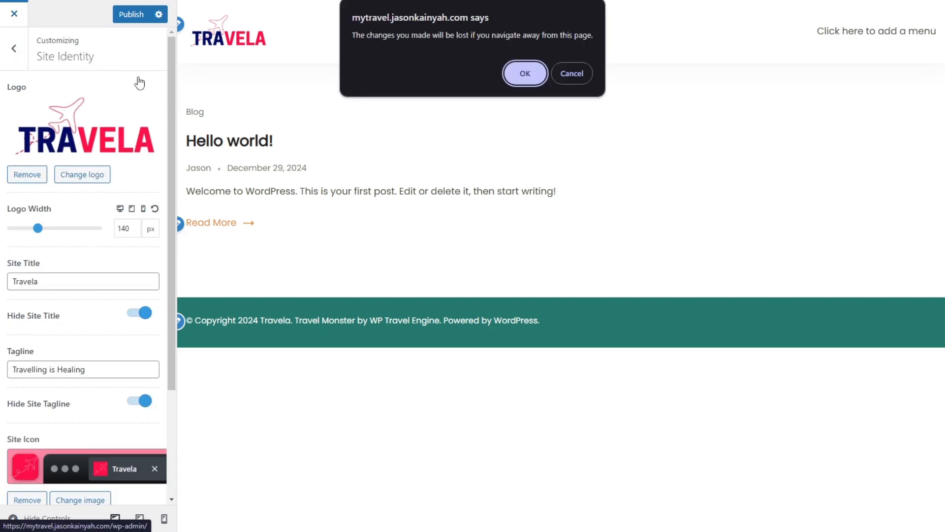
{"action": "left_click", "coordinate": [572, 72]}
Step: Set the Container Width to 1200 px in the Customizer's General settings
{"action": "left_click", "coordinate": [14, 48]}
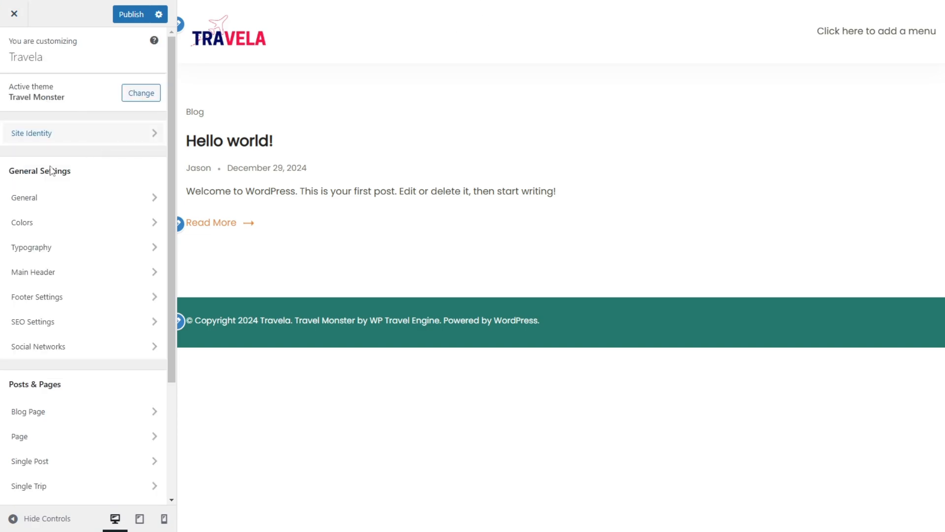
{"action": "left_click", "coordinate": [51, 206]}
{"action": "left_click", "coordinate": [117, 80]}
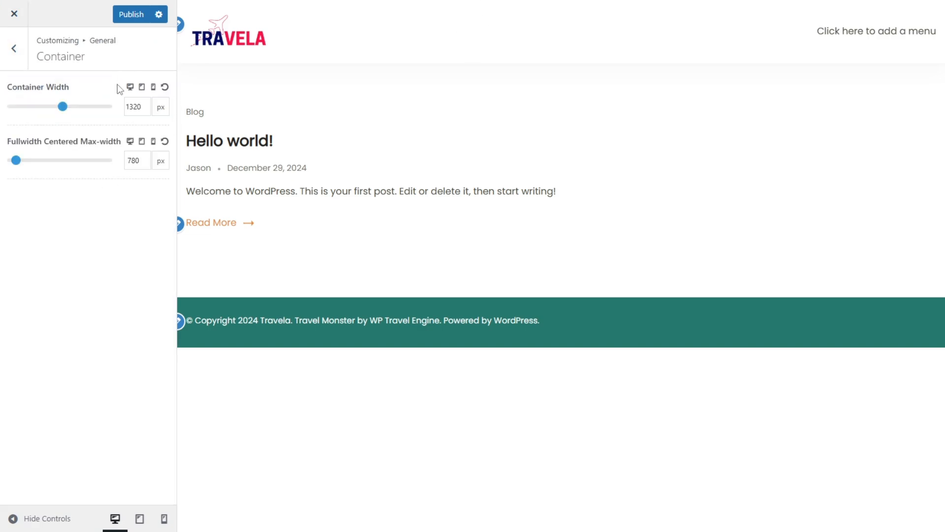
{"action": "double_click", "coordinate": [130, 107]}
{"action": "type", "text": "1200"}
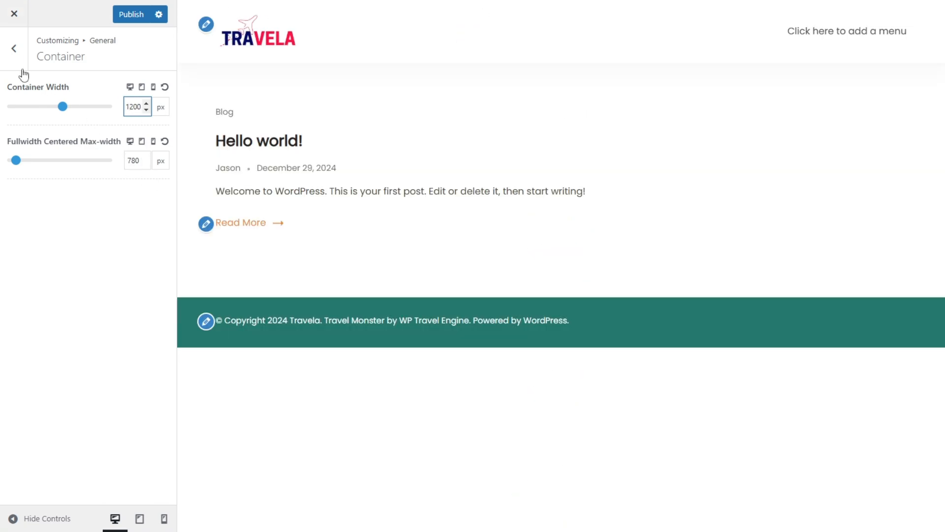
Step: Look over the Sidebar, Button and Scroll to Top options in the General settings, and open the Colors settings
{"action": "left_click", "coordinate": [14, 48]}
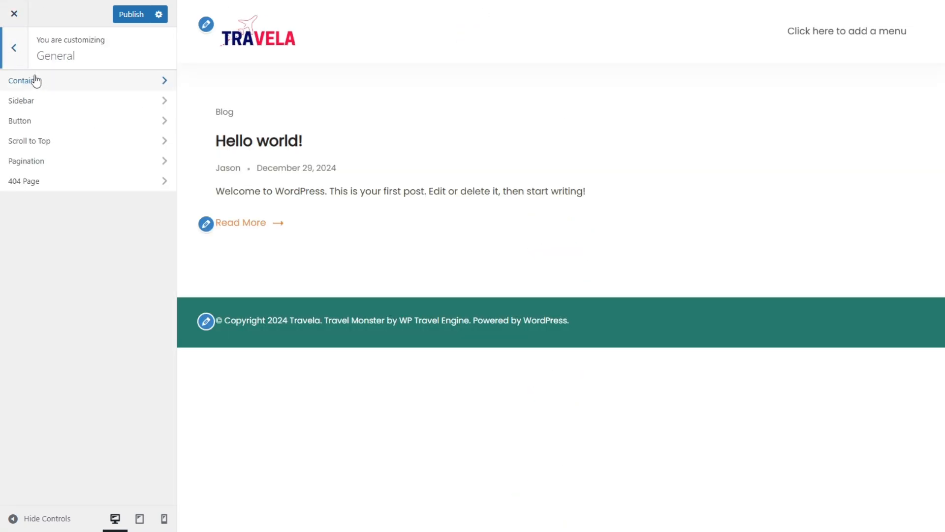
{"action": "left_click", "coordinate": [58, 100]}
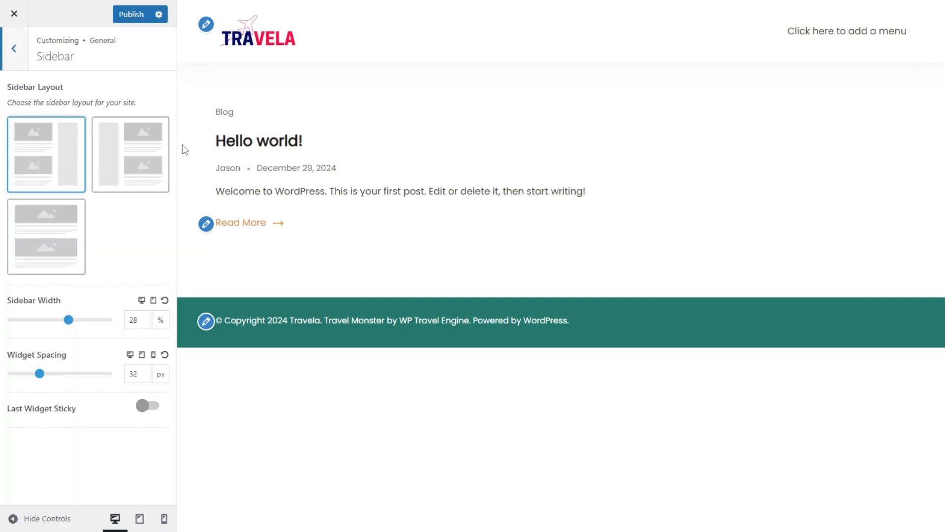
{"action": "left_click", "coordinate": [15, 50]}
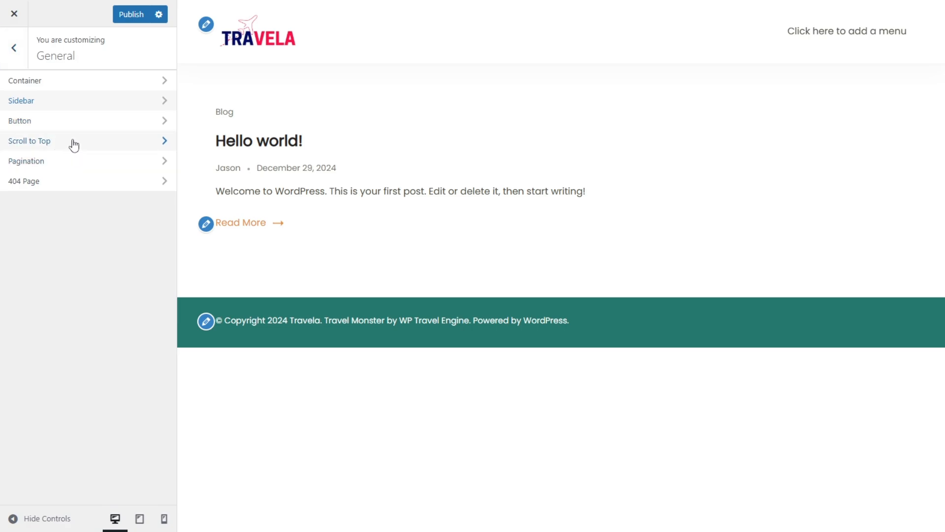
{"action": "left_click", "coordinate": [84, 126]}
{"action": "left_click", "coordinate": [6, 62]}
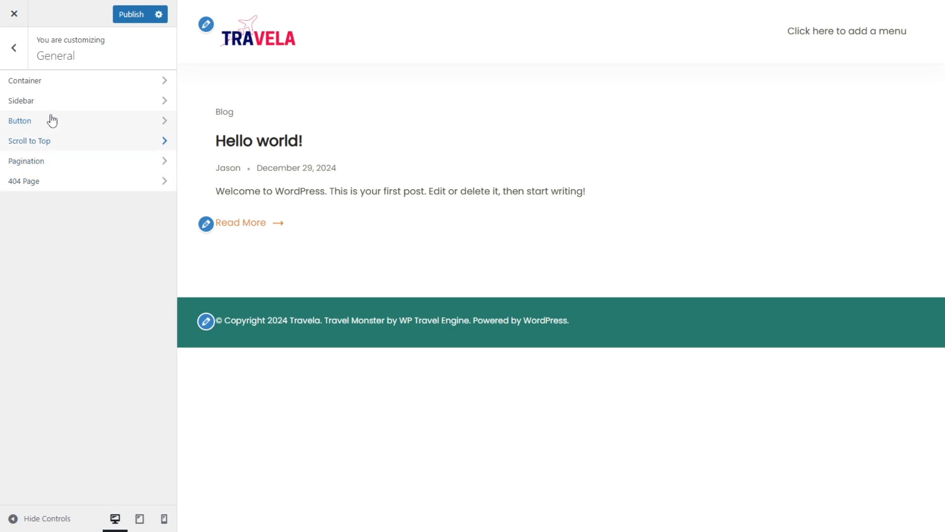
{"action": "left_click", "coordinate": [56, 144]}
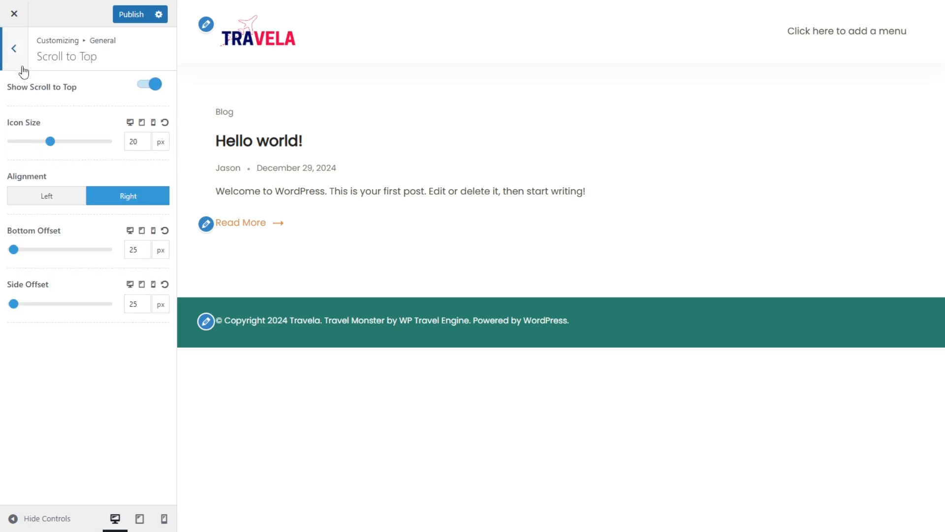
{"action": "left_click", "coordinate": [22, 66]}
{"action": "left_click", "coordinate": [6, 52]}
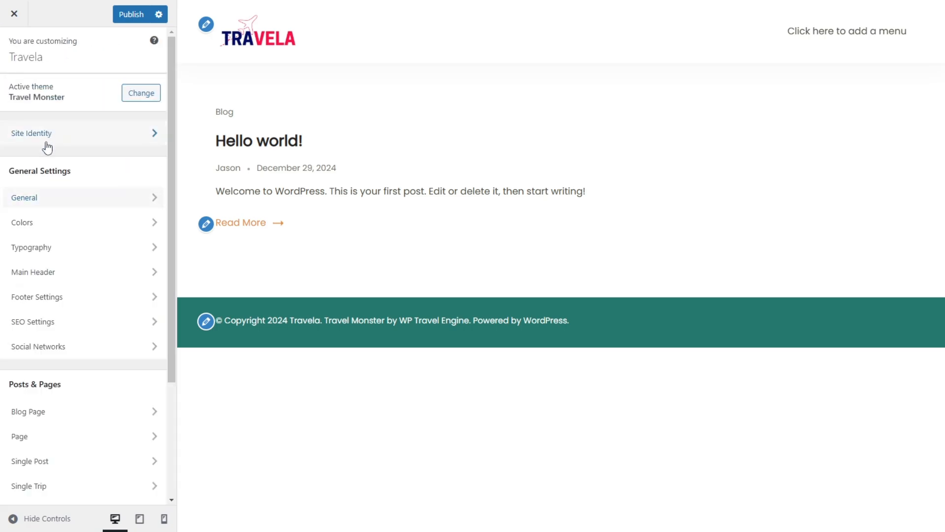
{"action": "left_click", "coordinate": [49, 223]}
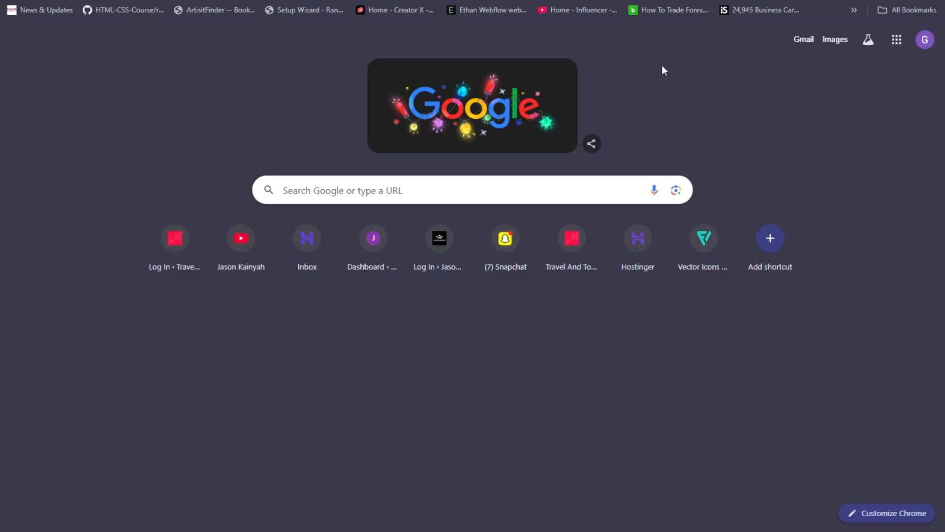
Step: Exit the browser's full-screen view and open the coolors.co website in the new tab
{"action": "key", "text": "F11"}
{"action": "left_click", "coordinate": [294, 34]}
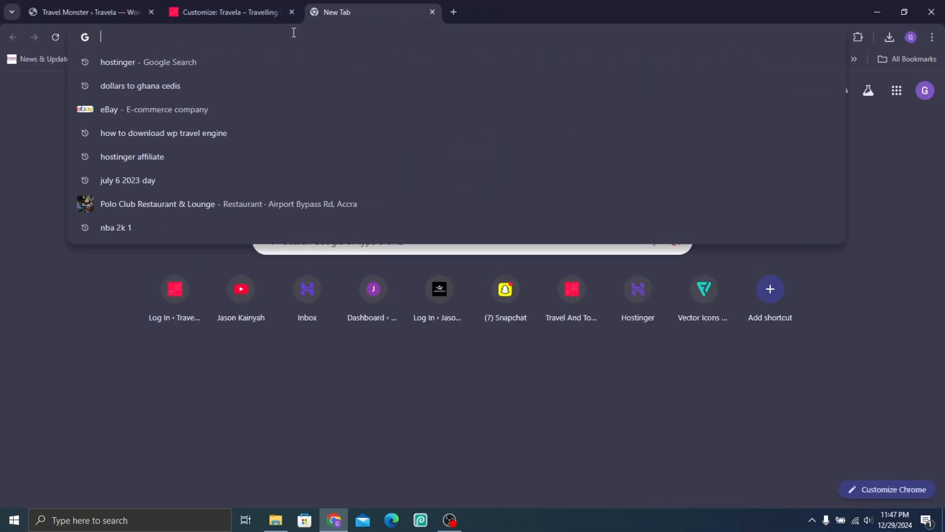
{"action": "type", "text": "coolo"}
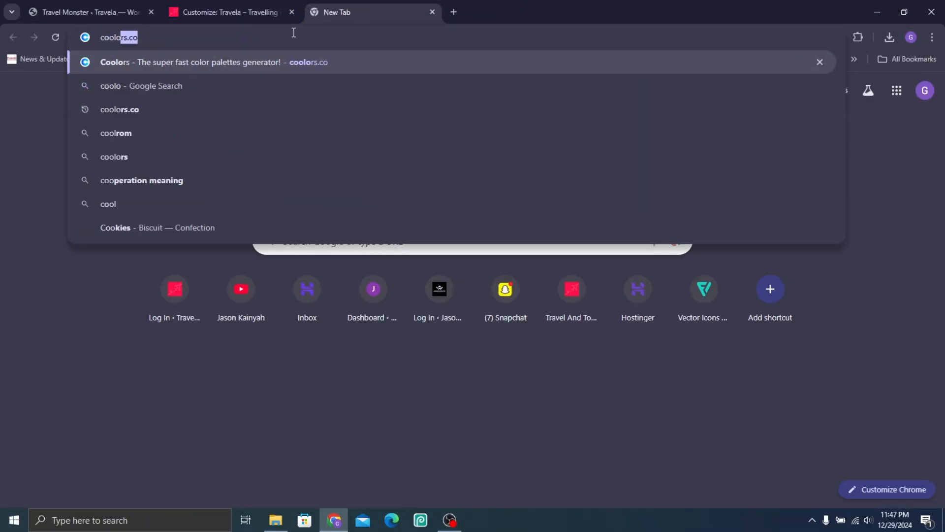
{"action": "key", "text": "Return"}
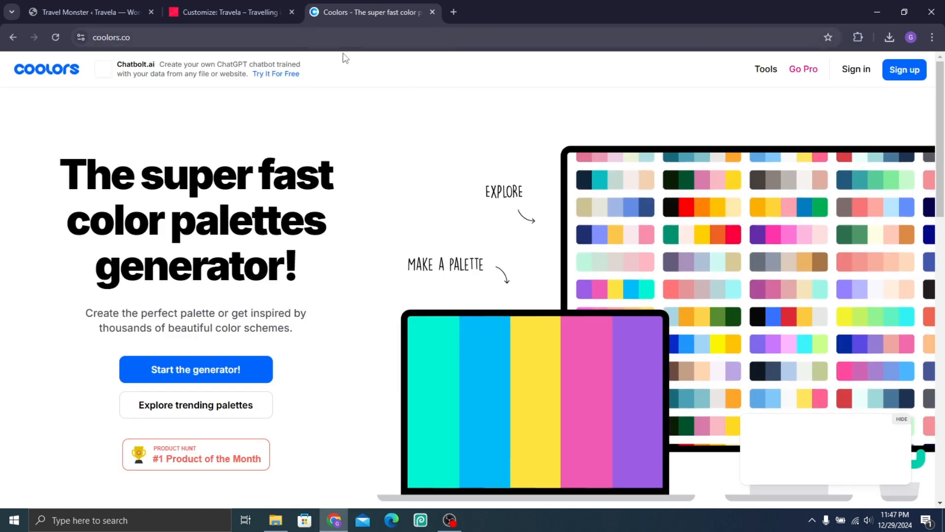
Step: Start the Coolors palette generator and generate several new color palettes
{"action": "left_click", "coordinate": [238, 369]}
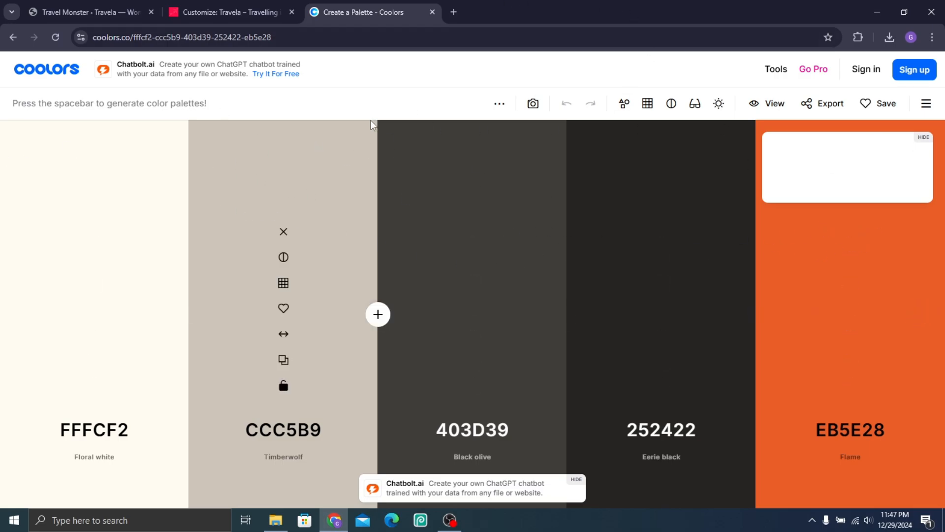
{"action": "key", "text": "space"}
{"action": "key", "text": "space"}
{"action": "key", "text": "space"}
{"action": "key", "text": "space"}
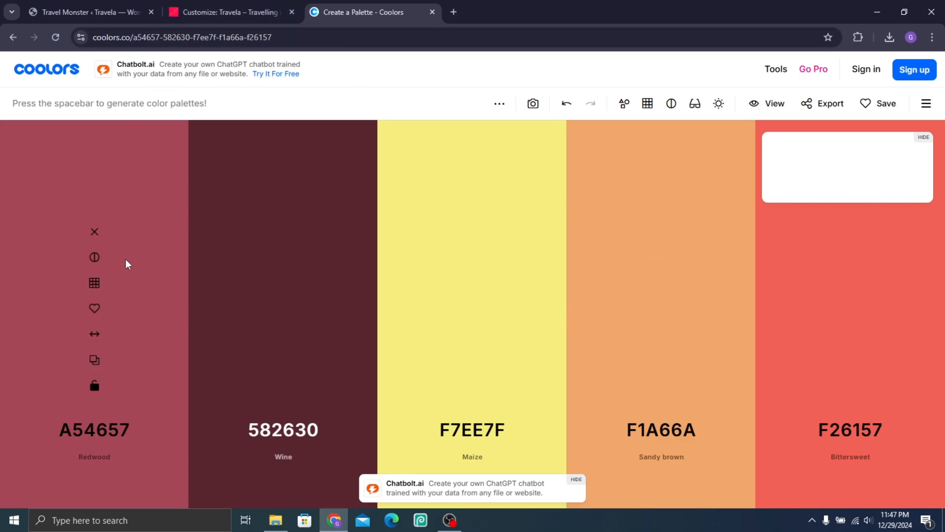
Step: Try to save the first palette color, A54657, as a favorite, and switch back to the Customizer's Colors settings
{"action": "left_click", "coordinate": [95, 310]}
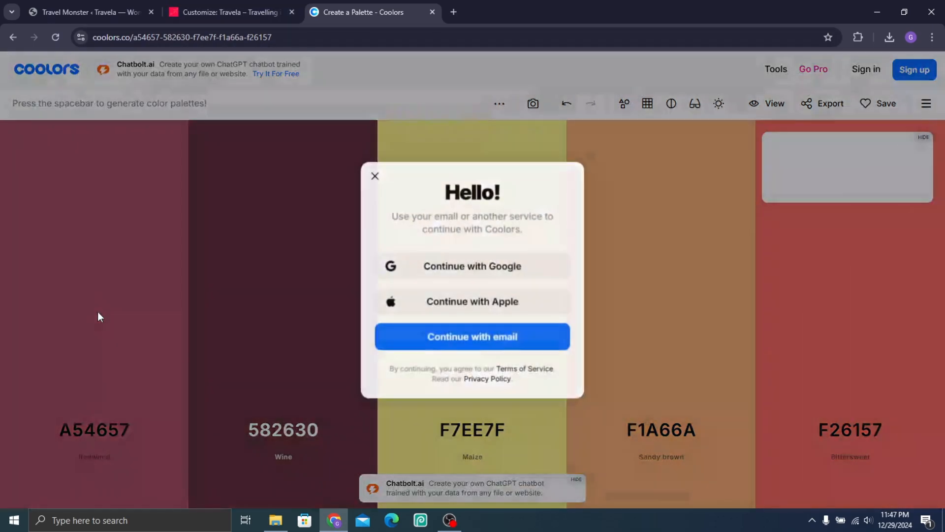
{"action": "left_click", "coordinate": [374, 176]}
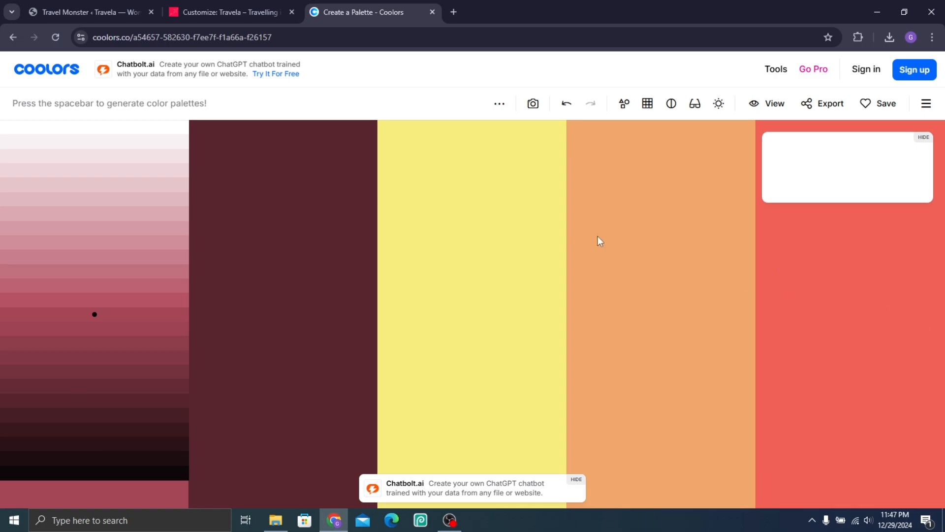
{"action": "left_click", "coordinate": [250, 2]}
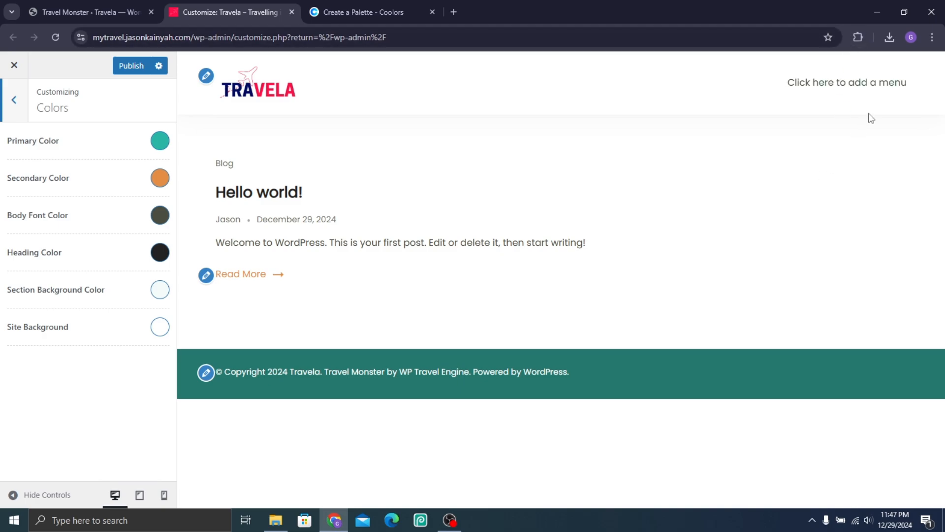
Step: Sample the navy of the TRAVELA logo with the Color Picker extension and copy its hex code, #000a66
{"action": "left_click", "coordinate": [860, 39]}
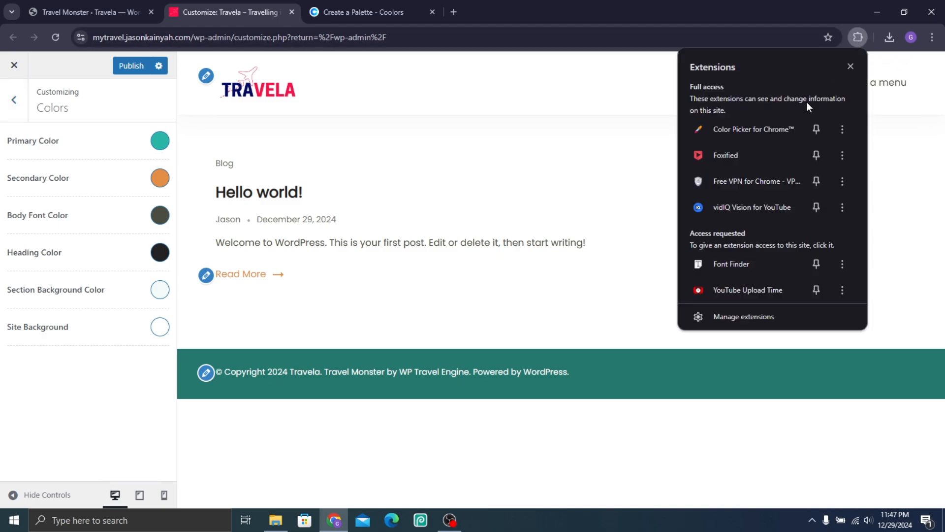
{"action": "left_click", "coordinate": [791, 135]}
{"action": "left_click", "coordinate": [837, 37]}
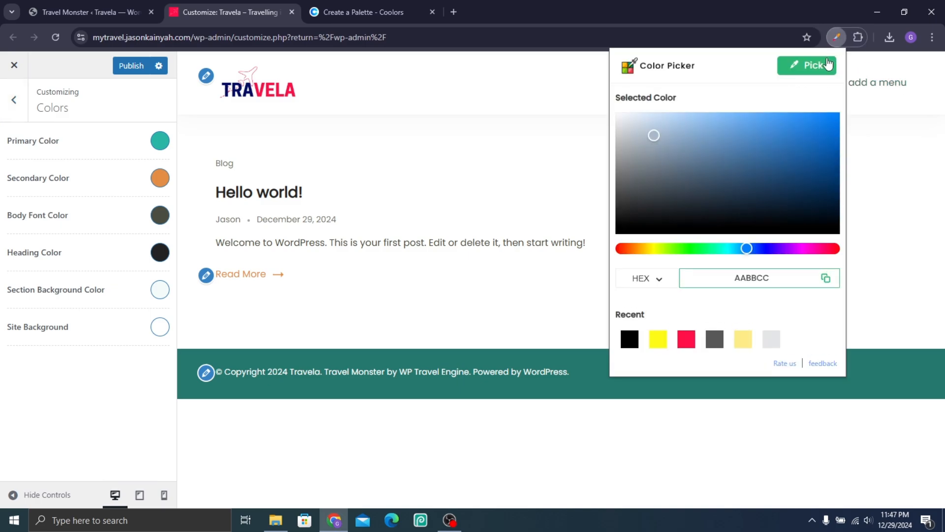
{"action": "left_click", "coordinate": [814, 66]}
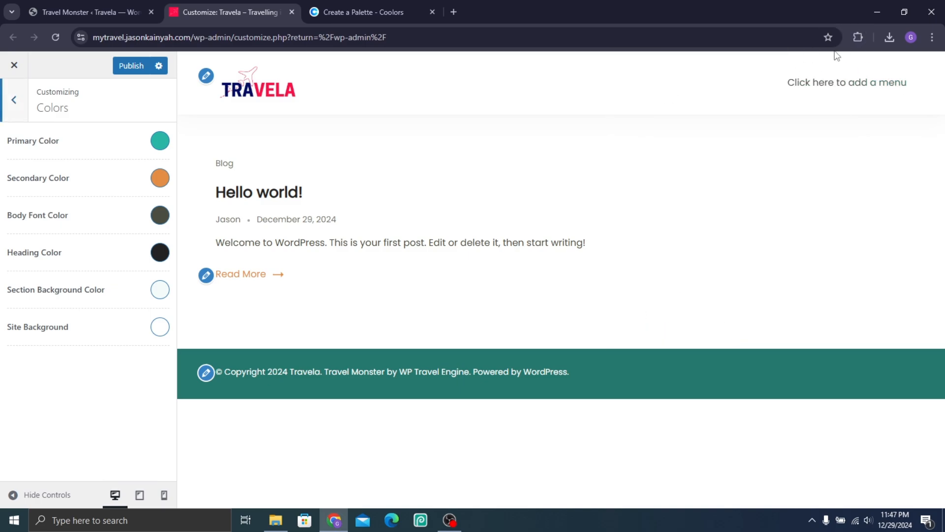
{"action": "left_click", "coordinate": [858, 37]}
{"action": "left_click", "coordinate": [761, 134]}
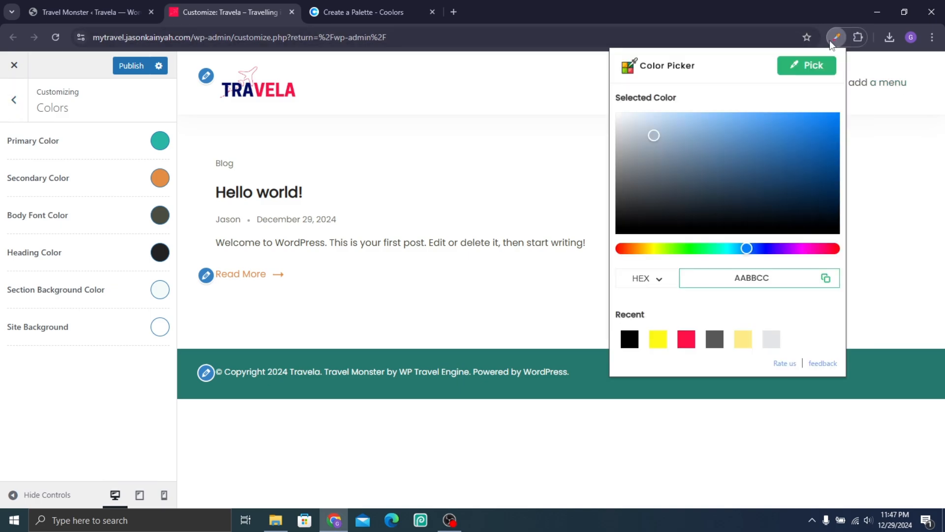
{"action": "left_click", "coordinate": [826, 69]}
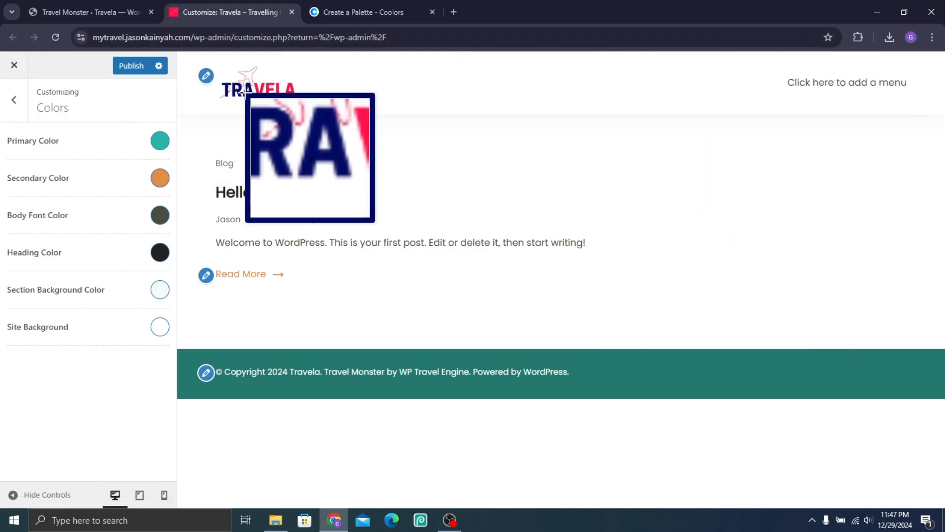
{"action": "left_click", "coordinate": [246, 93]}
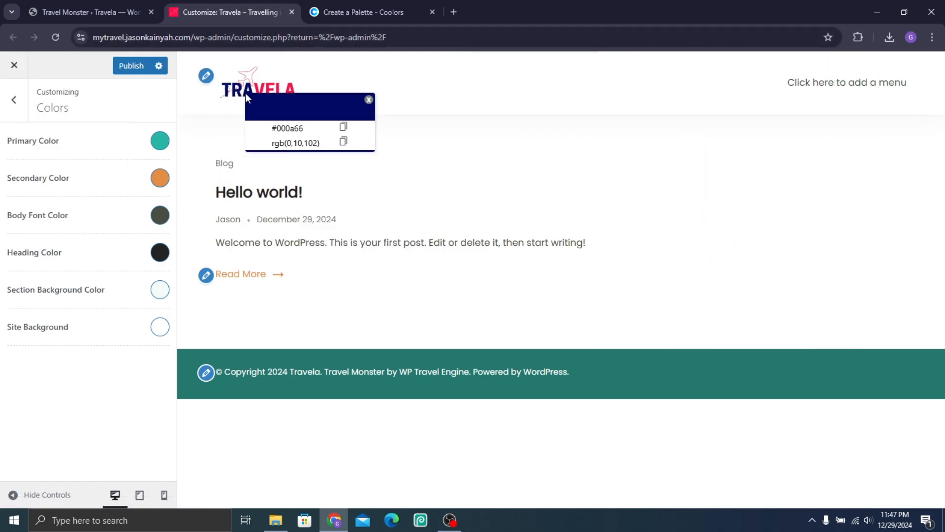
{"action": "left_click", "coordinate": [344, 128]}
Step: Set the Secondary Color to the copied navy, #000a66
{"action": "left_click", "coordinate": [160, 179]}
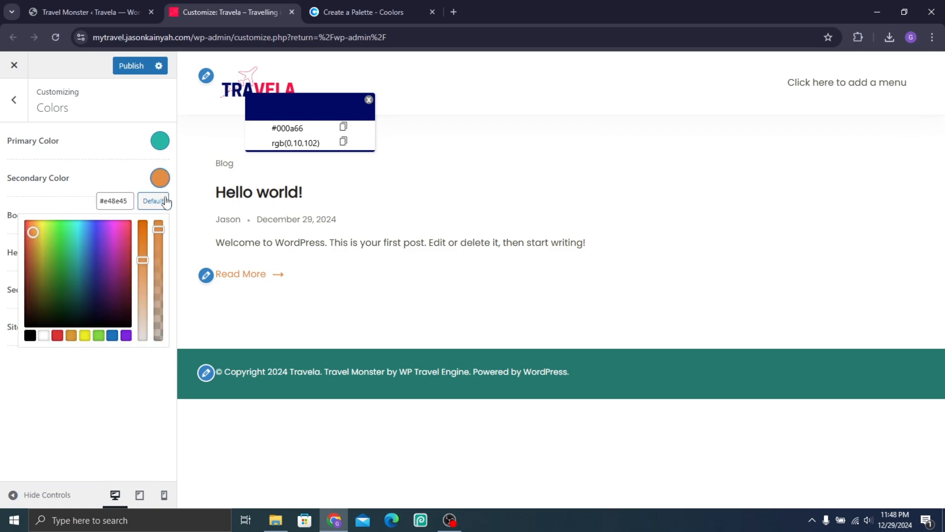
{"action": "triple_click", "coordinate": [115, 199]}
{"action": "key", "text": "ctrl+v"}
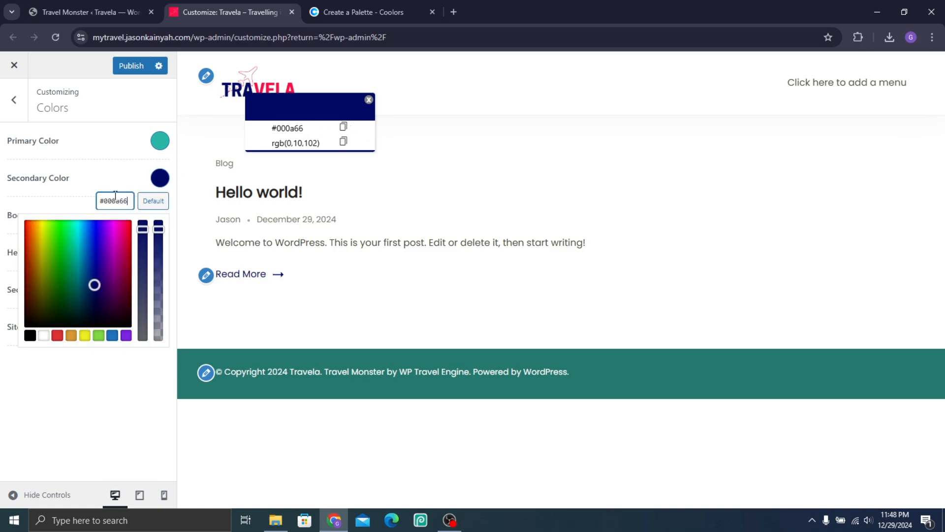
Step: Sample the red of the TRAVELA logo with the Color Picker extension and copy its hex code, #fc1049
{"action": "left_click", "coordinate": [524, 154]}
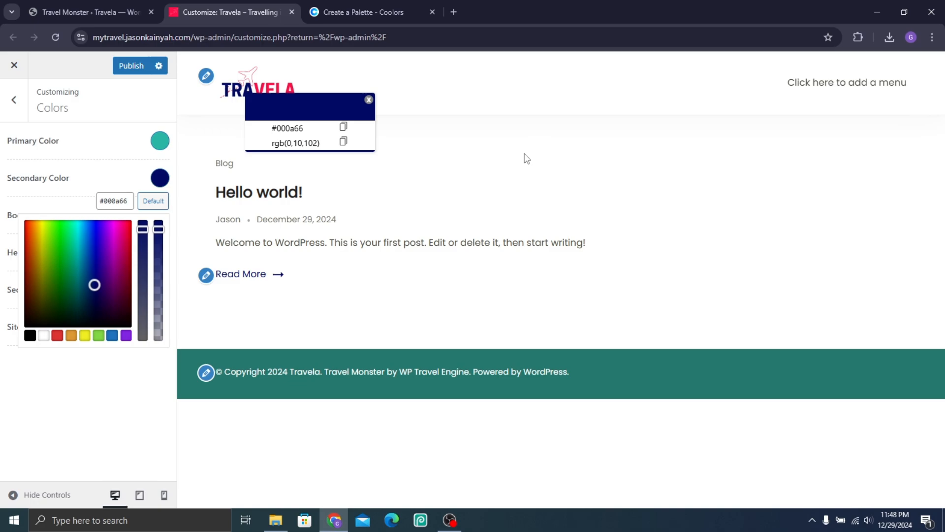
{"action": "left_click", "coordinate": [850, 40]}
{"action": "left_click", "coordinate": [703, 132]}
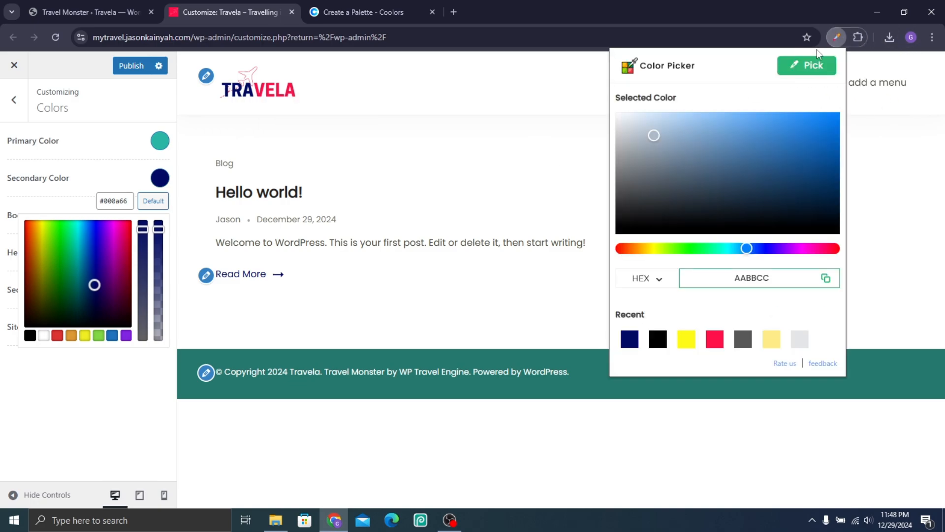
{"action": "left_click", "coordinate": [815, 69]}
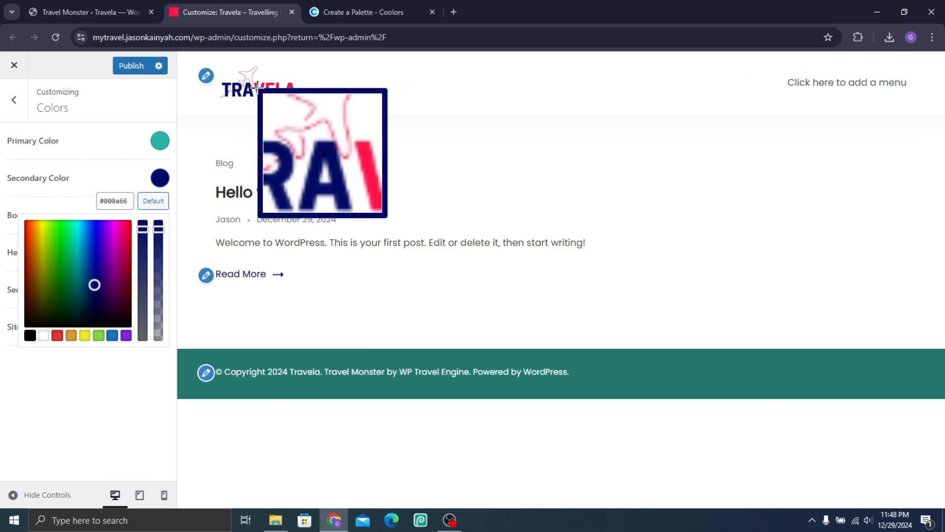
{"action": "left_click", "coordinate": [305, 107]}
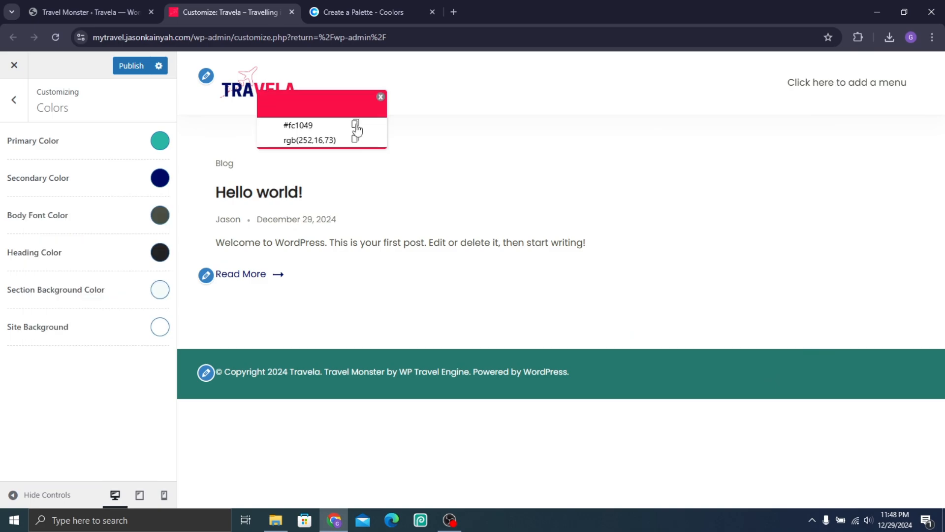
{"action": "left_click", "coordinate": [355, 125]}
{"action": "left_click", "coordinate": [381, 96]}
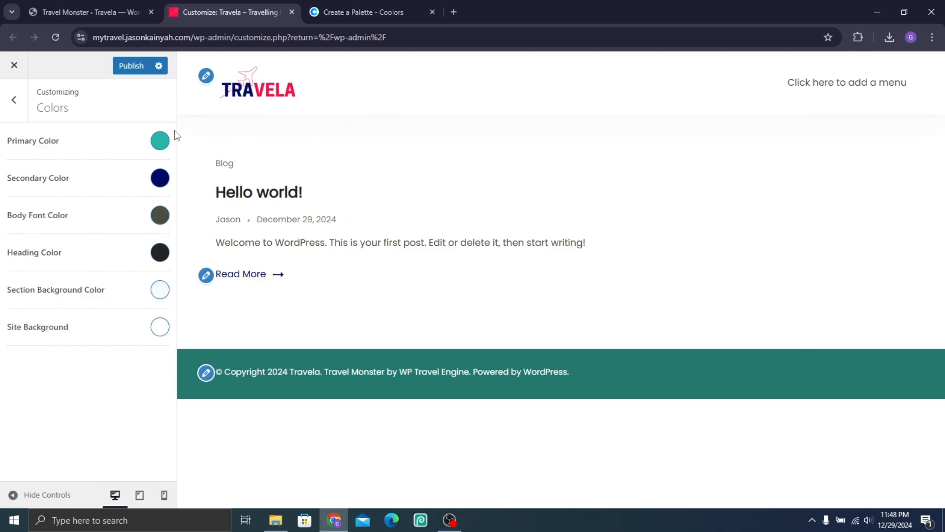
Step: Set the Primary Color to the copied logo red, #fc1049
{"action": "left_click", "coordinate": [166, 144]}
{"action": "left_click", "coordinate": [118, 164]}
{"action": "key", "text": "ctrl+a"}
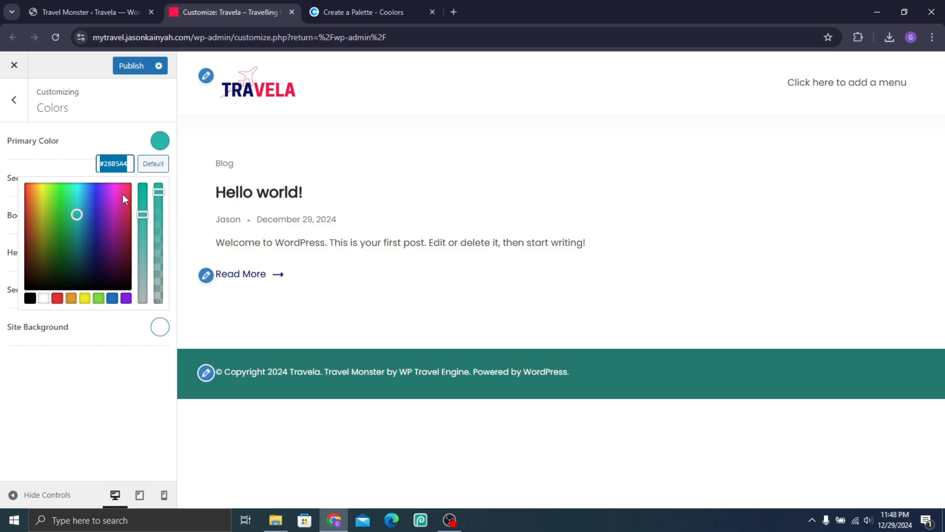
{"action": "key", "text": "ctrl+v"}
{"action": "left_click", "coordinate": [79, 121]}
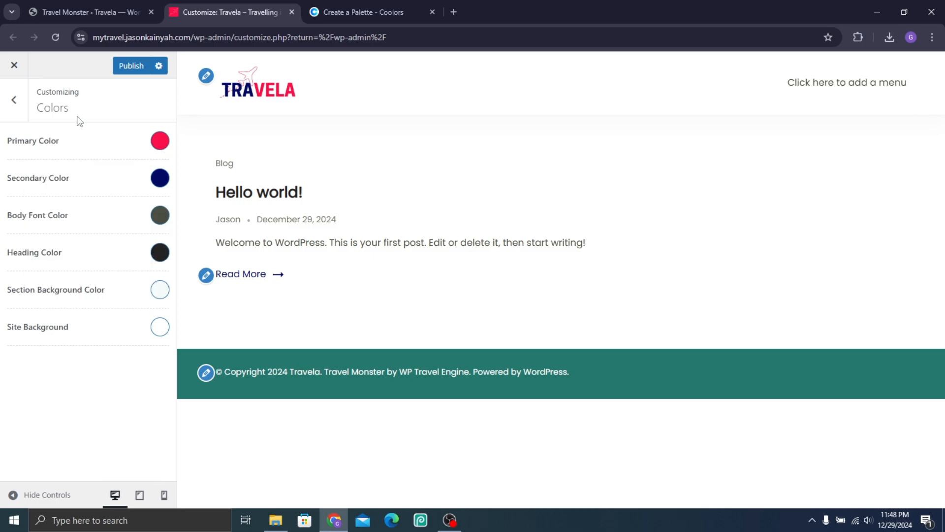
Step: Switch the browser to full screen and set the Primary Font family in the Typography settings to Manrope
{"action": "key", "text": "F11"}
{"action": "left_click", "coordinate": [13, 49]}
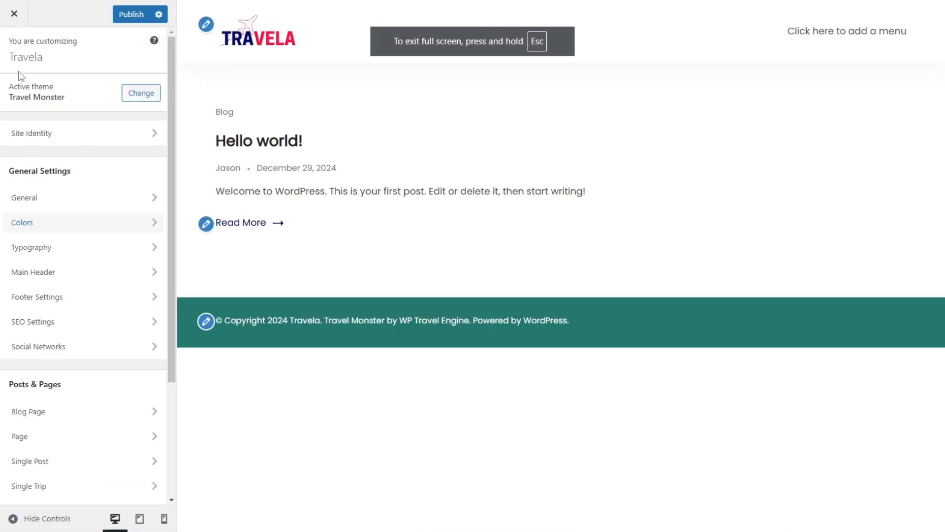
{"action": "left_click", "coordinate": [56, 247]}
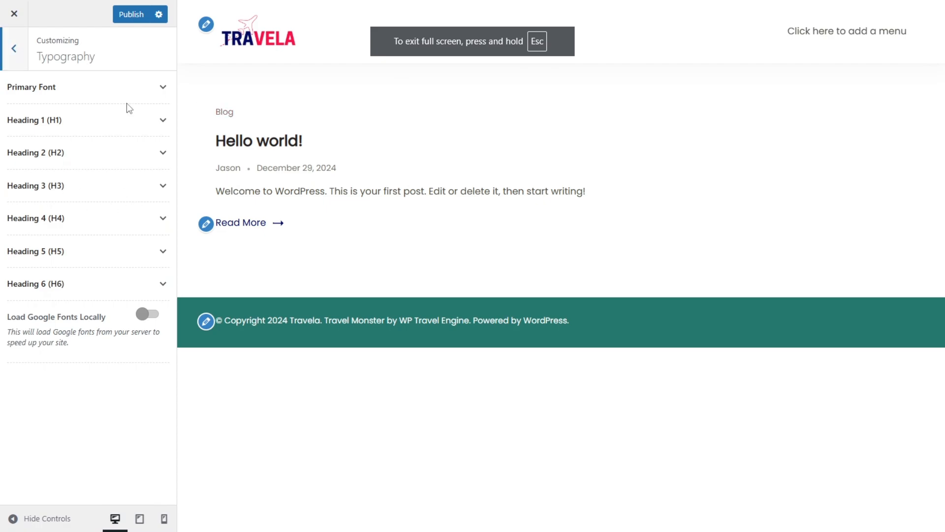
{"action": "left_click", "coordinate": [96, 92]}
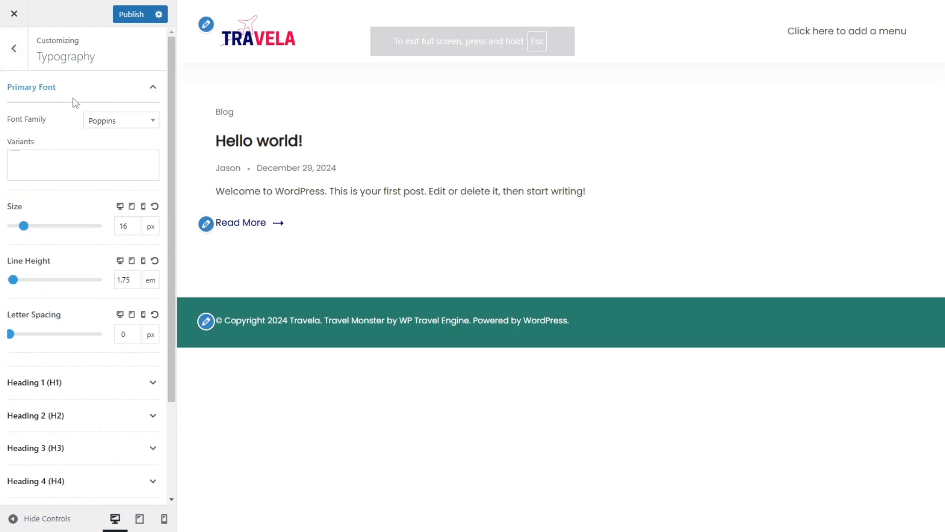
{"action": "left_click", "coordinate": [117, 124]}
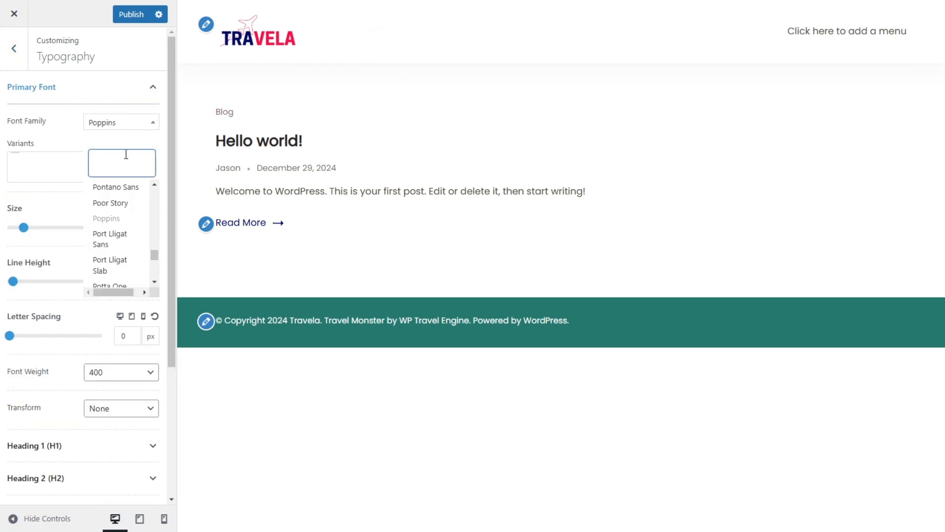
{"action": "type", "text": "Manrope"}
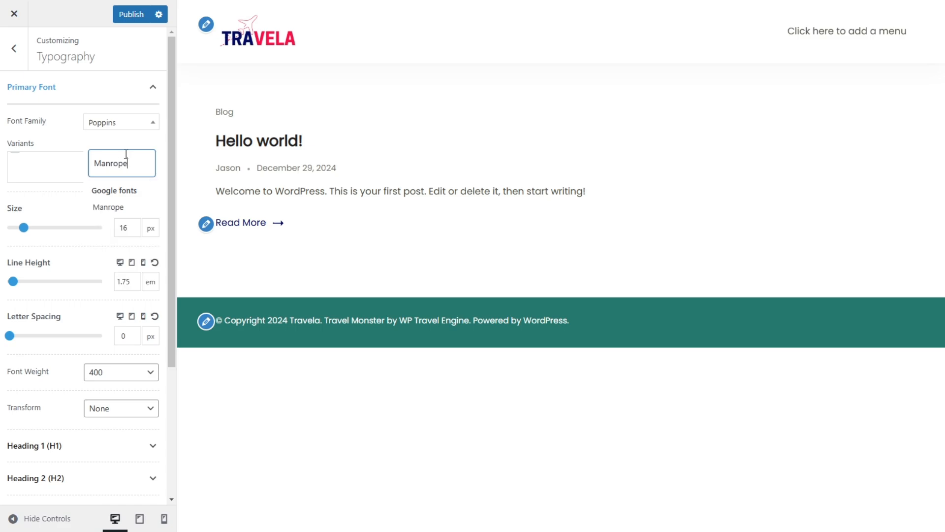
{"action": "left_click", "coordinate": [109, 207]}
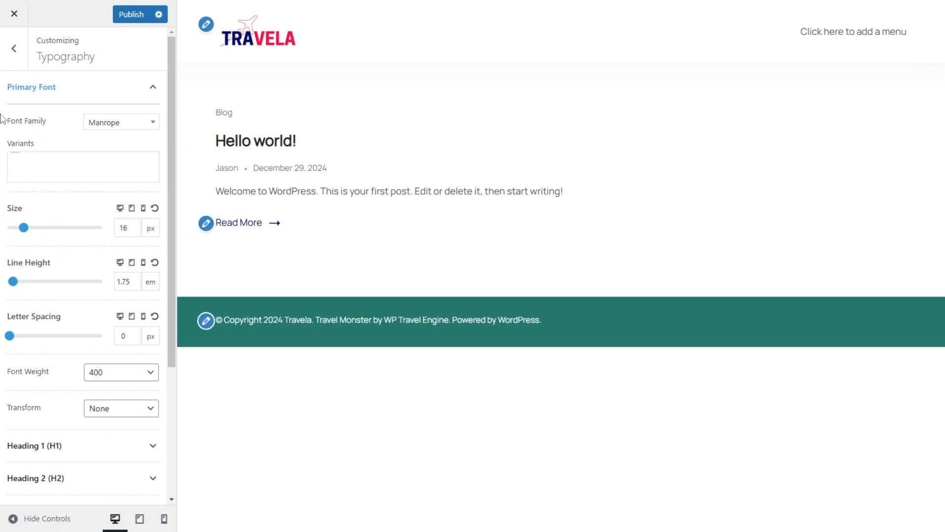
Step: Leave the Typography settings and look over the breadcrumb and last-updated-date options in the SEO Settings
{"action": "left_click", "coordinate": [14, 48]}
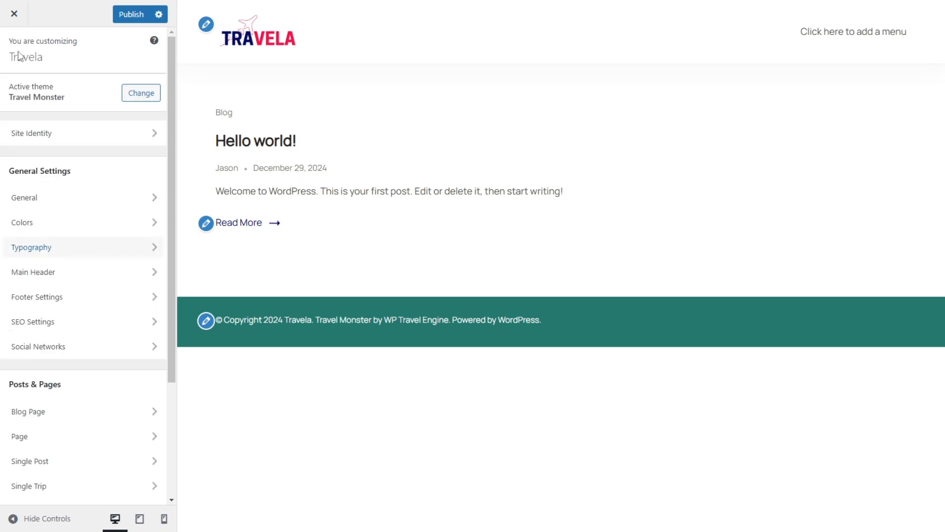
{"action": "left_click", "coordinate": [82, 278]}
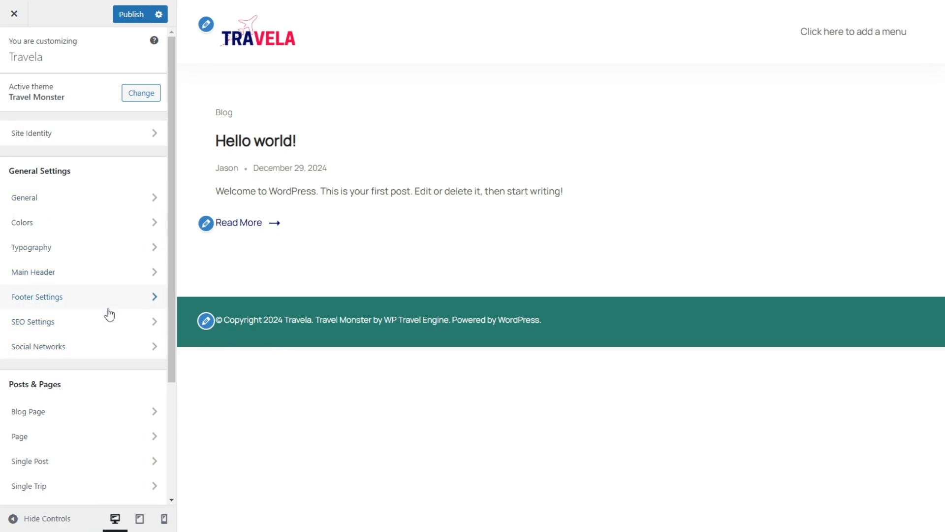
{"action": "scroll", "coordinate": [106, 318], "scroll_direction": "down", "scroll_amount": 1}
{"action": "left_click", "coordinate": [79, 266]}
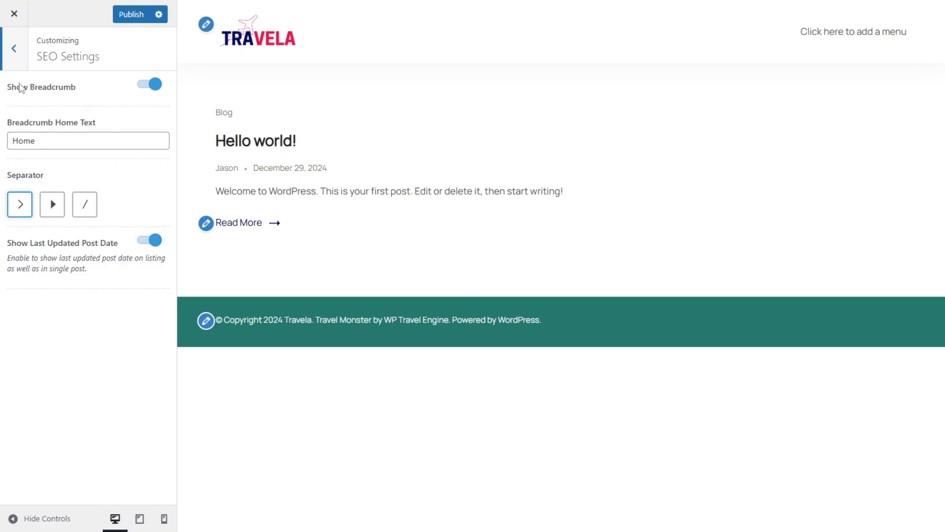
{"action": "left_click", "coordinate": [20, 64]}
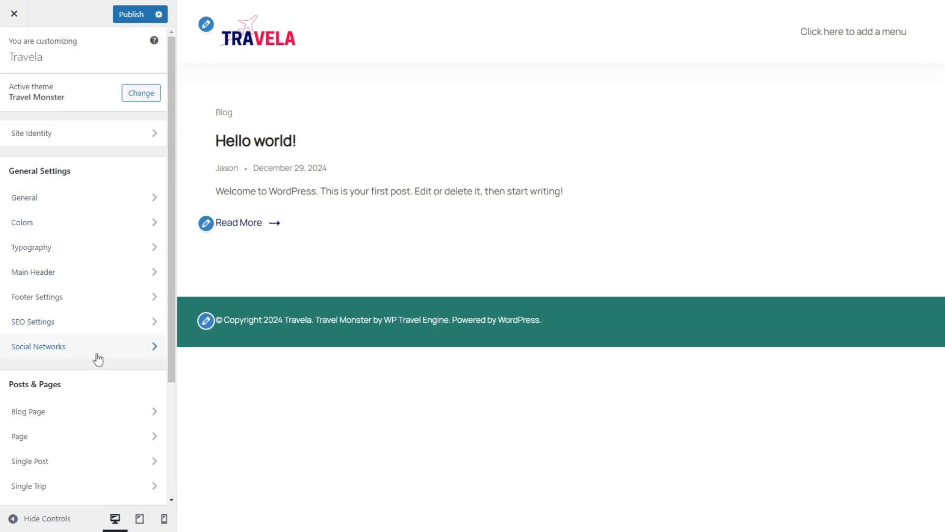
Step: Look through the account link fields in the Social Networks settings, including Facebook, Twitter and Instagram
{"action": "left_click", "coordinate": [95, 354]}
{"action": "scroll", "coordinate": [51, 202], "scroll_direction": "down", "scroll_amount": 3}
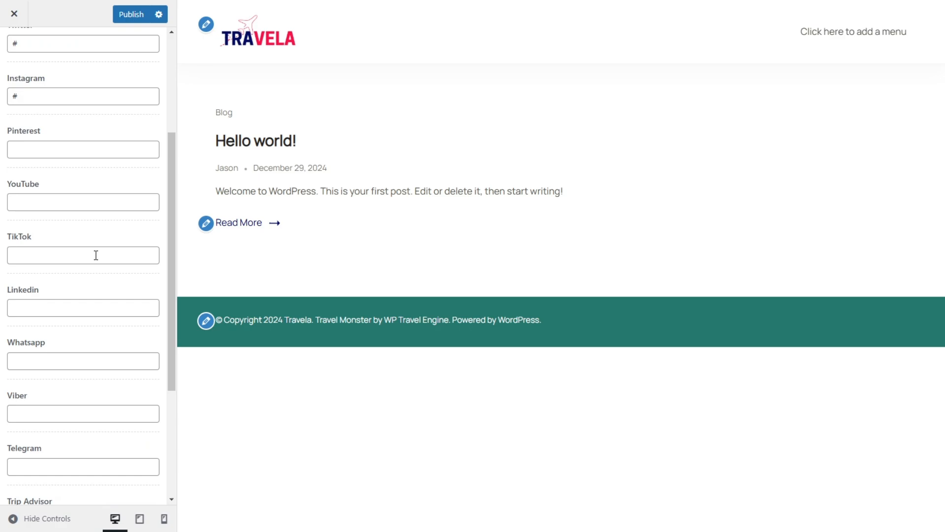
{"action": "scroll", "coordinate": [54, 261], "scroll_direction": "up", "scroll_amount": 3}
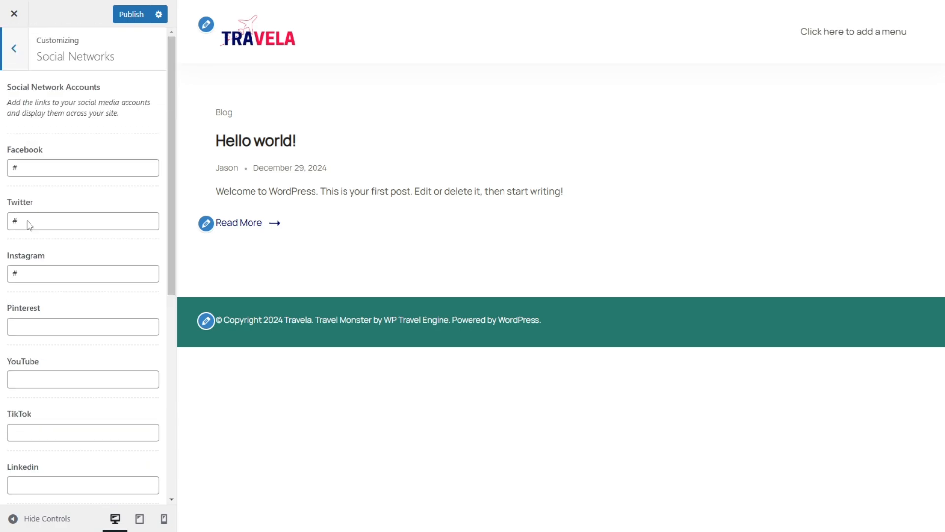
{"action": "left_click", "coordinate": [26, 172]}
{"action": "left_click", "coordinate": [66, 222]}
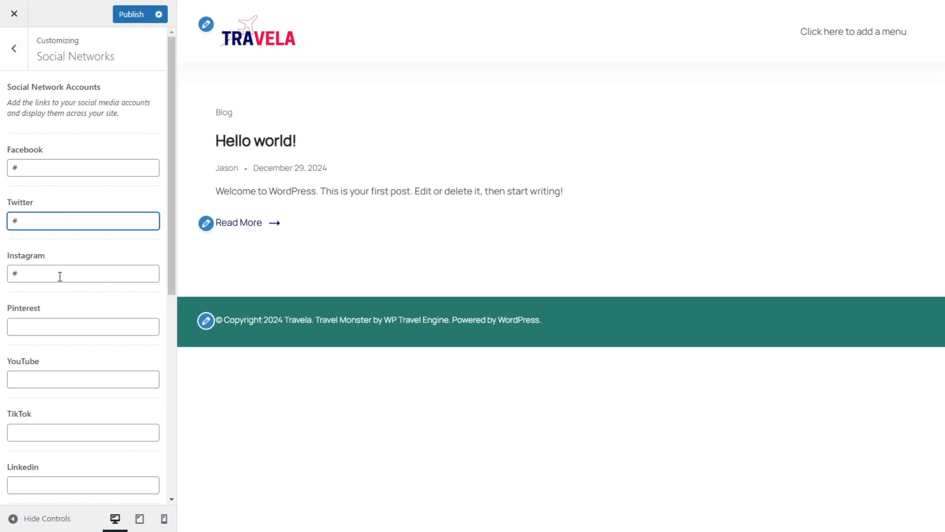
{"action": "scroll", "coordinate": [60, 276], "scroll_direction": "down", "scroll_amount": 6}
{"action": "scroll", "coordinate": [68, 400], "scroll_direction": "up", "scroll_amount": 6}
{"action": "left_click", "coordinate": [16, 61]}
Step: Turn off Show Title under Page Title in the Page settings
{"action": "scroll", "coordinate": [69, 305], "scroll_direction": "down", "scroll_amount": 1}
{"action": "scroll", "coordinate": [74, 337], "scroll_direction": "down", "scroll_amount": 2}
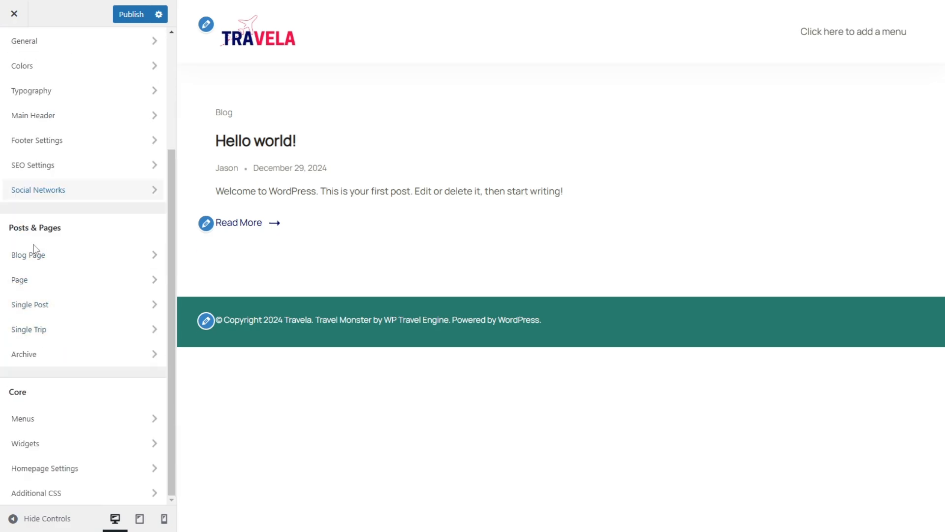
{"action": "left_click", "coordinate": [90, 268]}
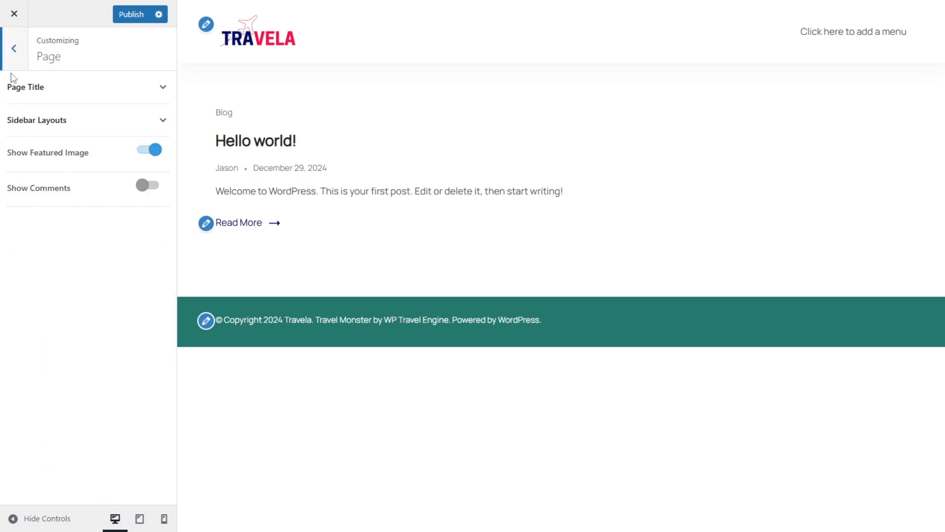
{"action": "left_click", "coordinate": [50, 86]}
{"action": "left_click", "coordinate": [143, 119]}
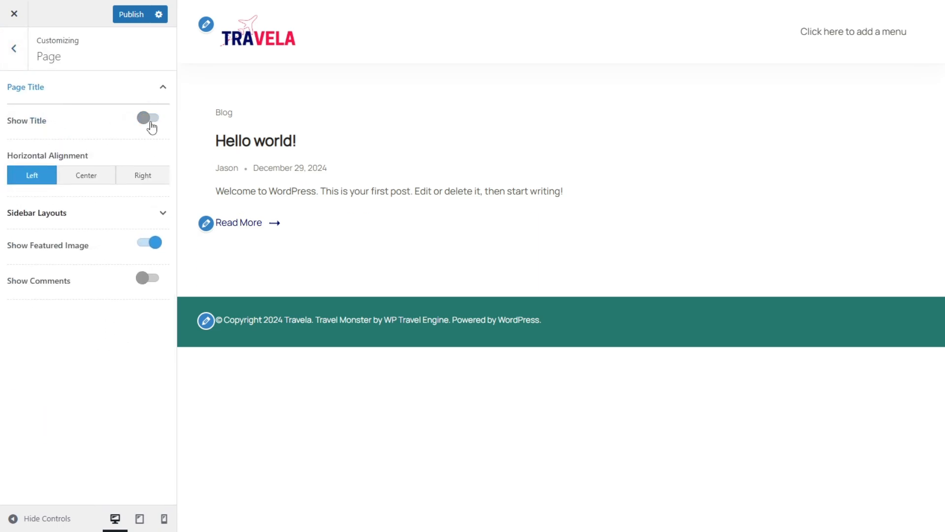
{"action": "left_click", "coordinate": [14, 59]}
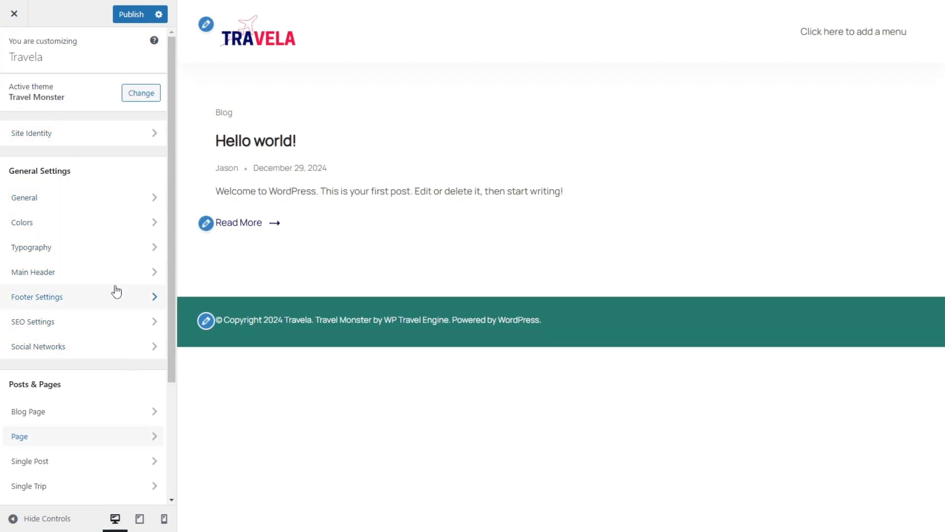
Step: Turn off Show Title under Page Title in the Blog Page settings
{"action": "left_click", "coordinate": [76, 409]}
{"action": "left_click", "coordinate": [79, 88]}
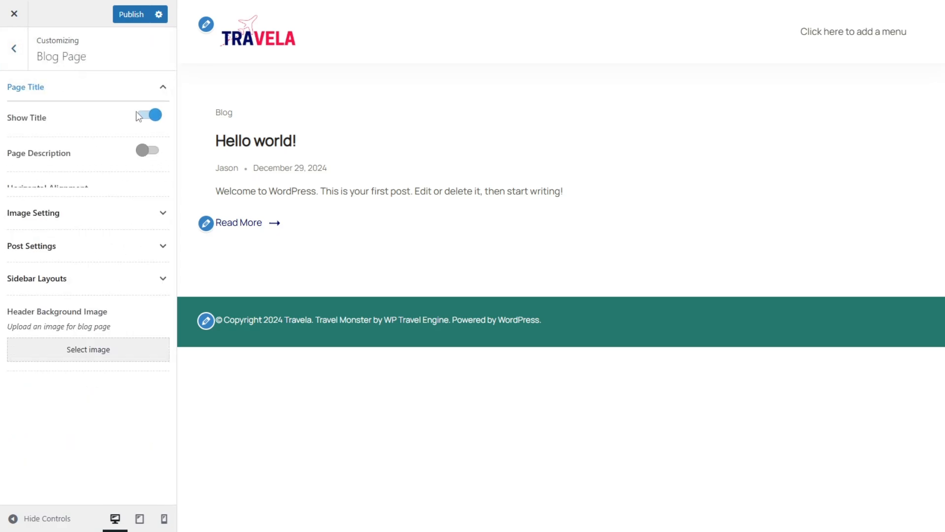
{"action": "left_click", "coordinate": [149, 118]}
{"action": "left_click", "coordinate": [6, 63]}
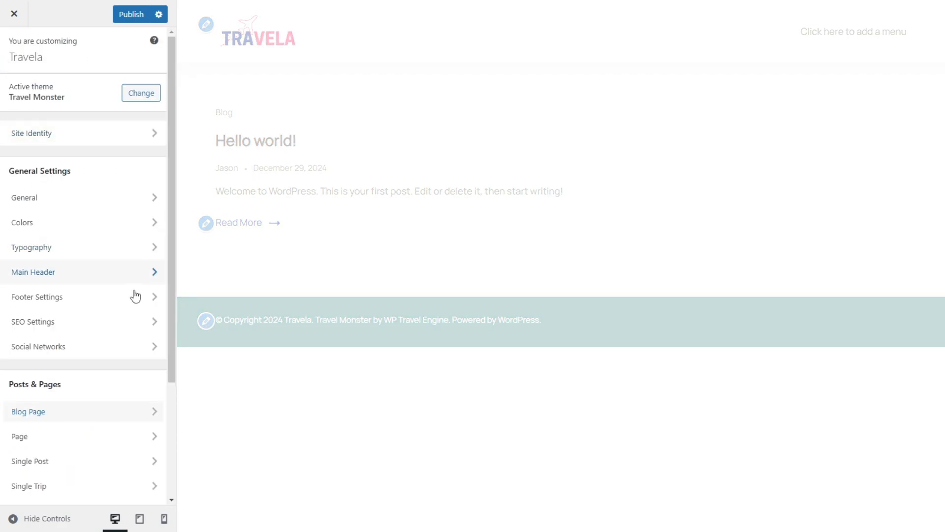
Step: Open the Single Post settings
{"action": "scroll", "coordinate": [103, 315], "scroll_direction": "down", "scroll_amount": 3}
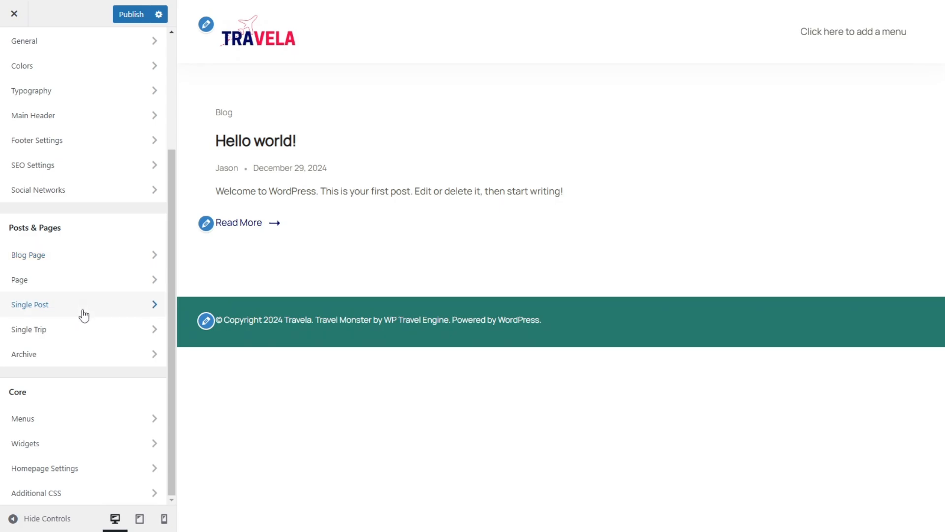
{"action": "left_click", "coordinate": [85, 302]}
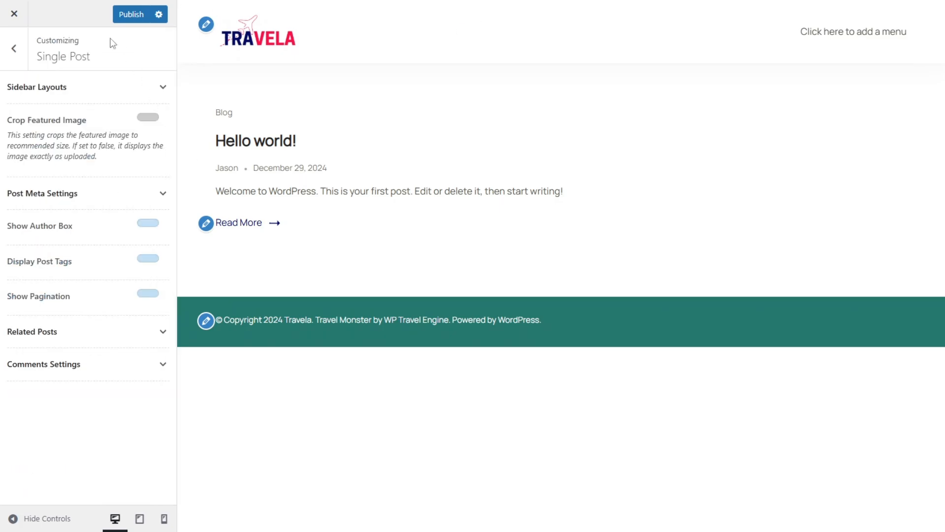
Step: Look through the Menus, Widgets, Homepage Settings and Additional CSS sections of the Customizer
{"action": "left_click", "coordinate": [14, 49]}
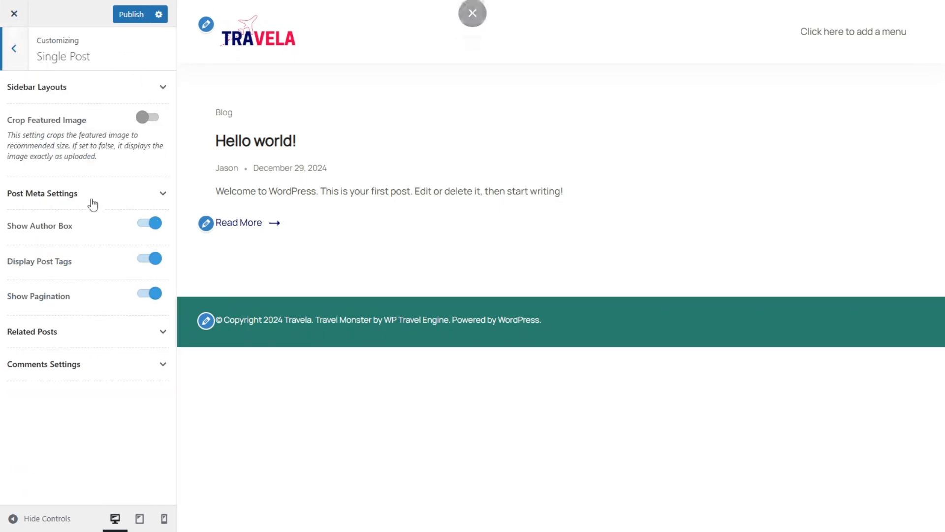
{"action": "scroll", "coordinate": [98, 424], "scroll_direction": "down", "scroll_amount": 3}
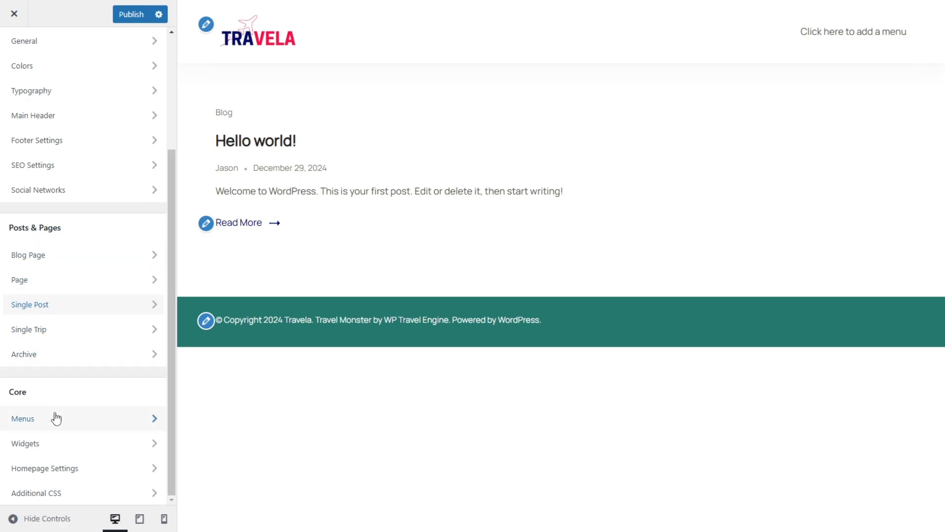
{"action": "left_click", "coordinate": [67, 426]}
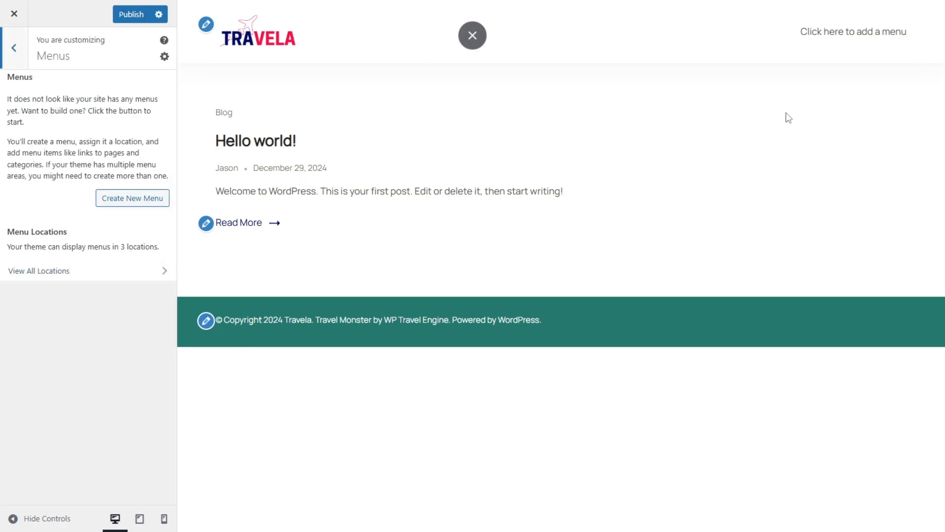
{"action": "left_click", "coordinate": [10, 64]}
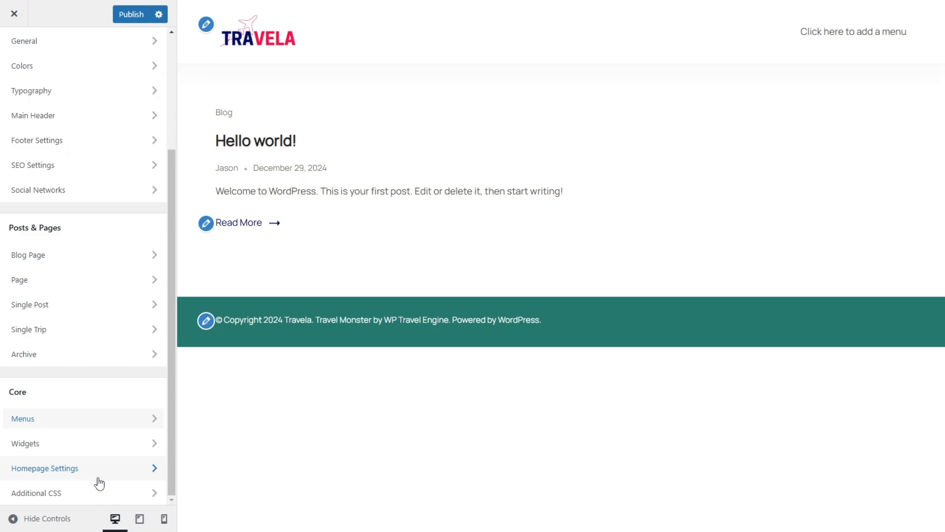
{"action": "left_click", "coordinate": [82, 447]}
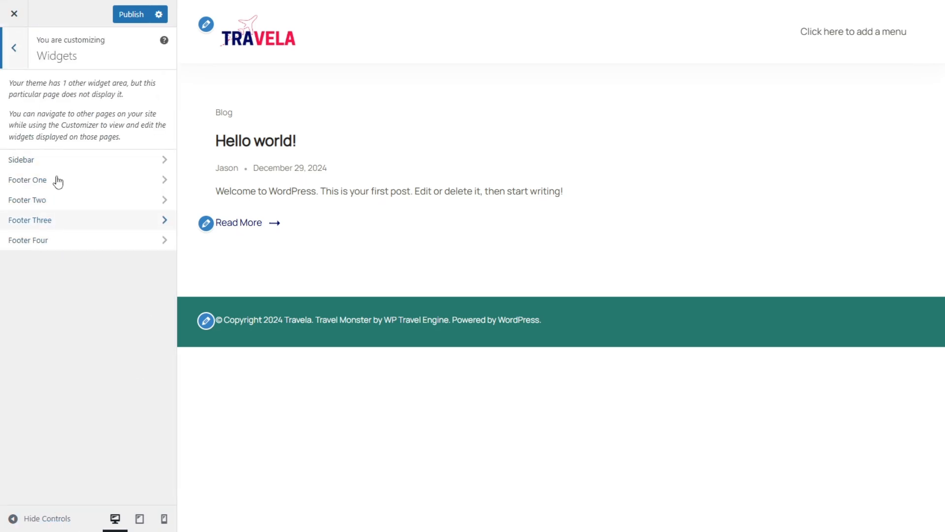
{"action": "left_click", "coordinate": [14, 50]}
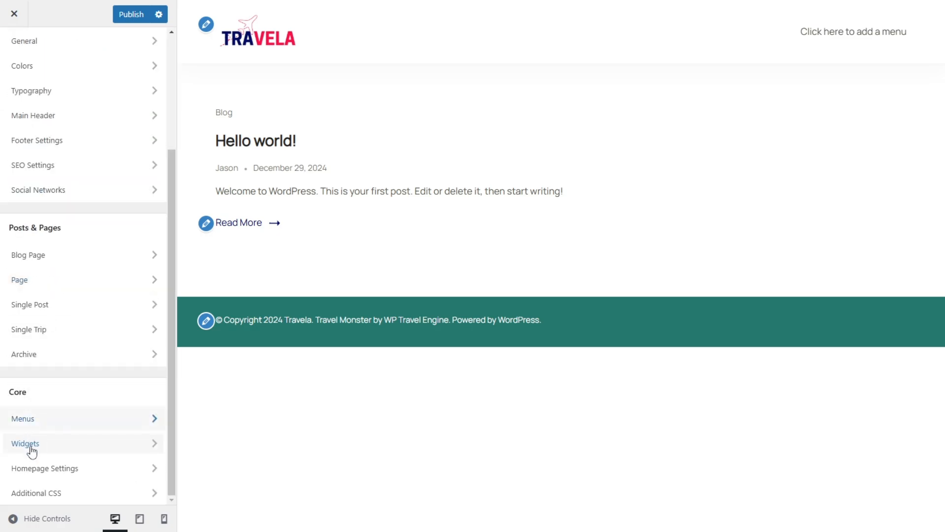
{"action": "left_click", "coordinate": [64, 467]}
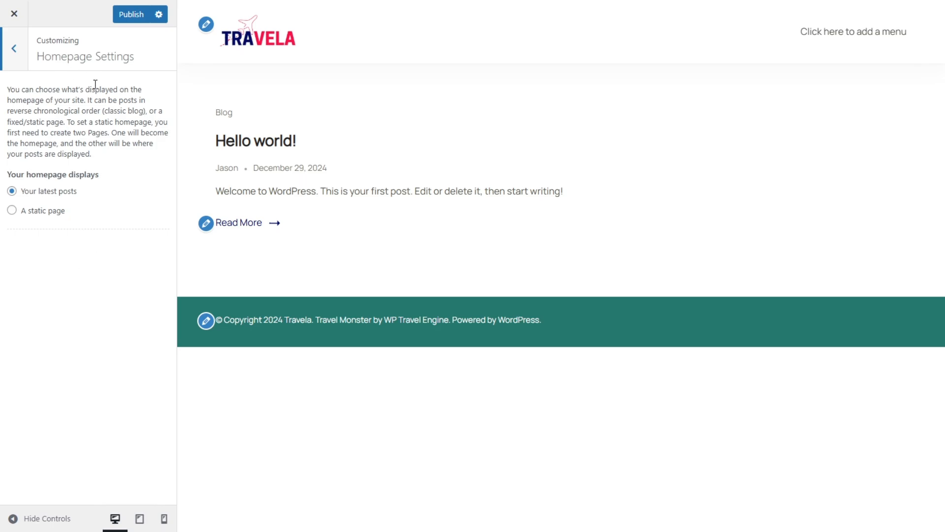
{"action": "left_click", "coordinate": [6, 48]}
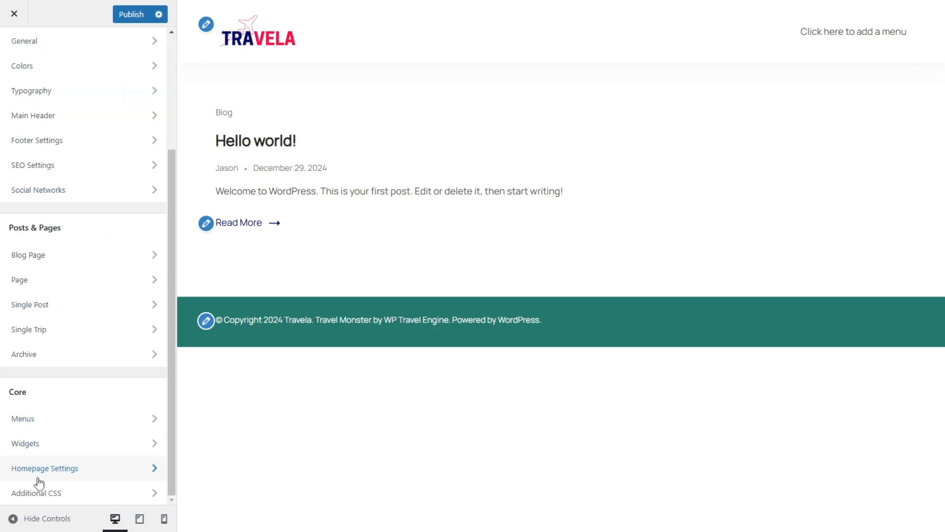
{"action": "left_click", "coordinate": [36, 493]}
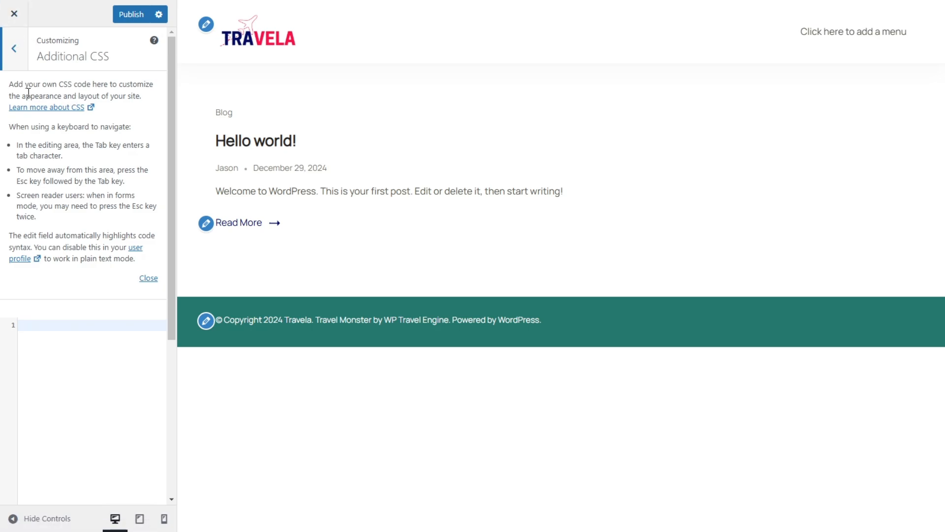
{"action": "left_click", "coordinate": [13, 56]}
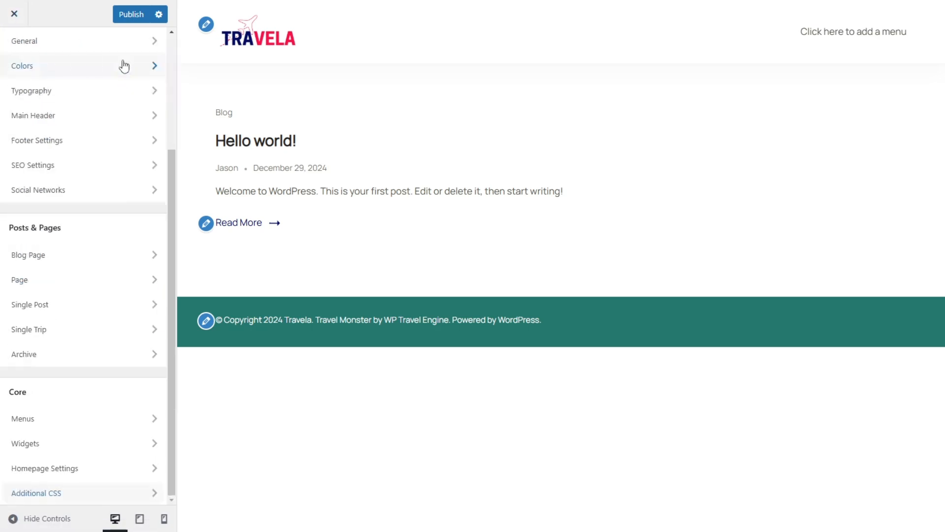
Step: Publish the Customizer changes and return to the WordPress dashboard
{"action": "left_click", "coordinate": [144, 18]}
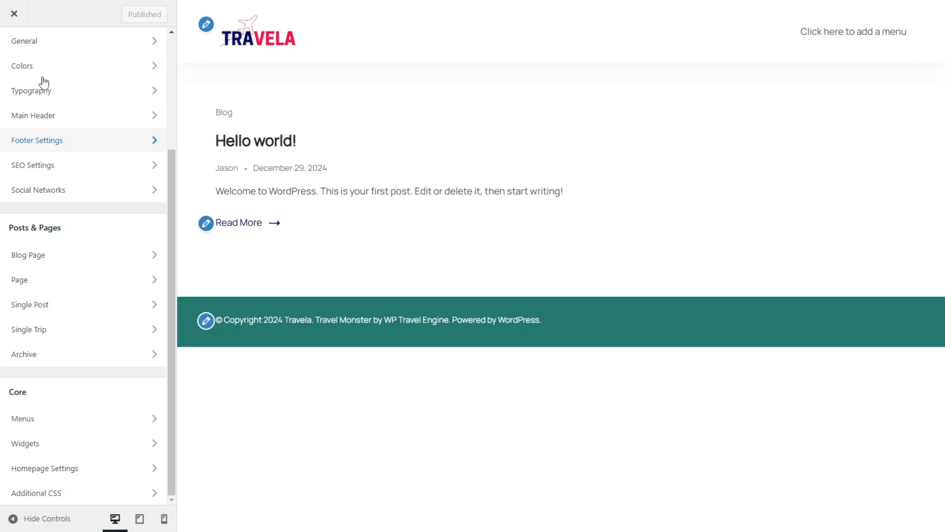
{"action": "left_click", "coordinate": [14, 14]}
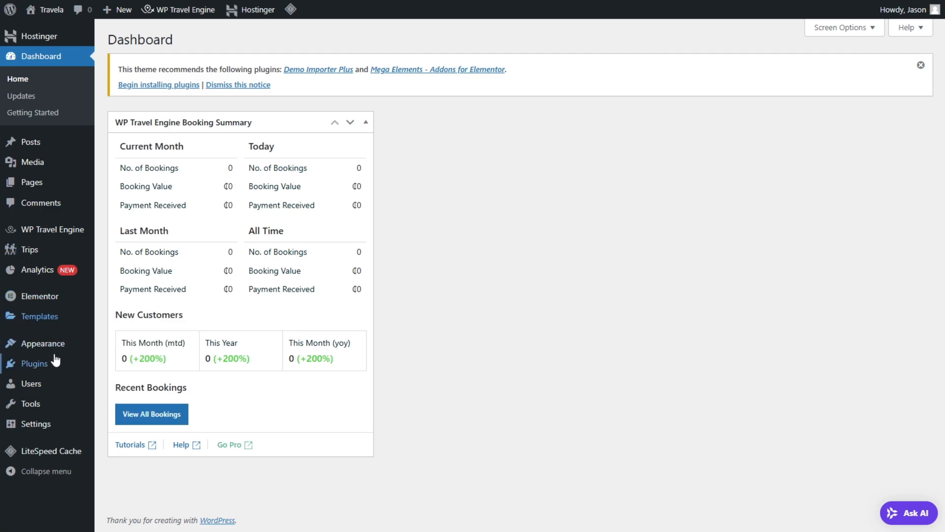
Step: Open the list of all pages and look through the pages that already exist on the site
{"action": "mouse_move", "coordinate": [53, 148]}
{"action": "mouse_move", "coordinate": [51, 186]}
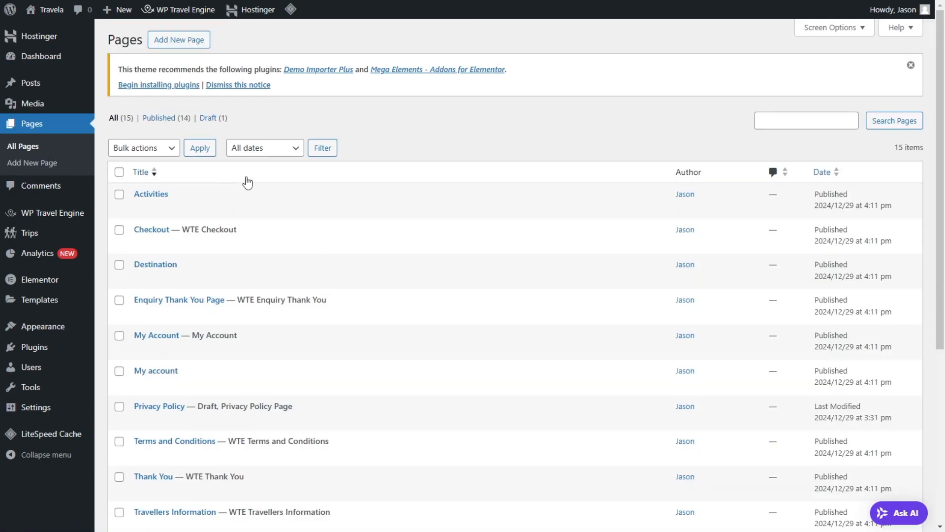
{"action": "scroll", "coordinate": [249, 172], "scroll_direction": "down", "scroll_amount": 4}
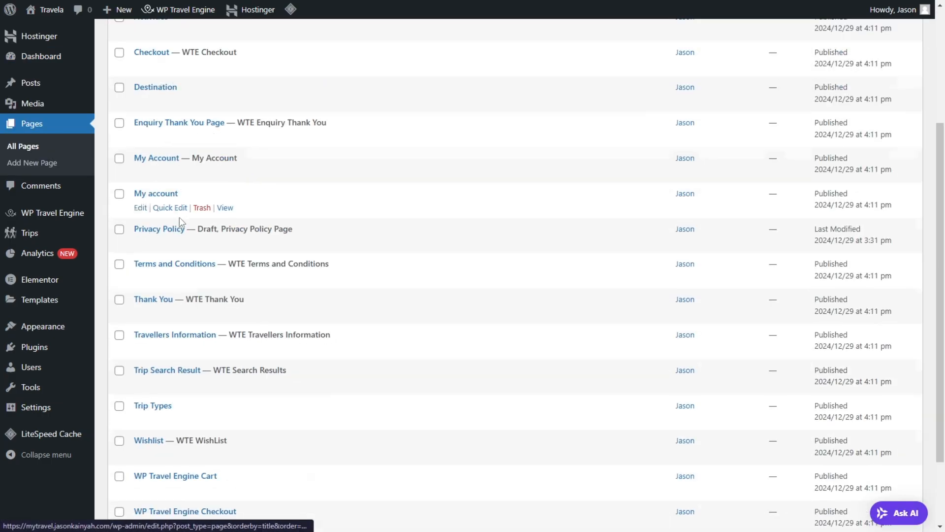
{"action": "scroll", "coordinate": [179, 217], "scroll_direction": "down", "scroll_amount": 2}
{"action": "scroll", "coordinate": [217, 155], "scroll_direction": "up", "scroll_amount": 4}
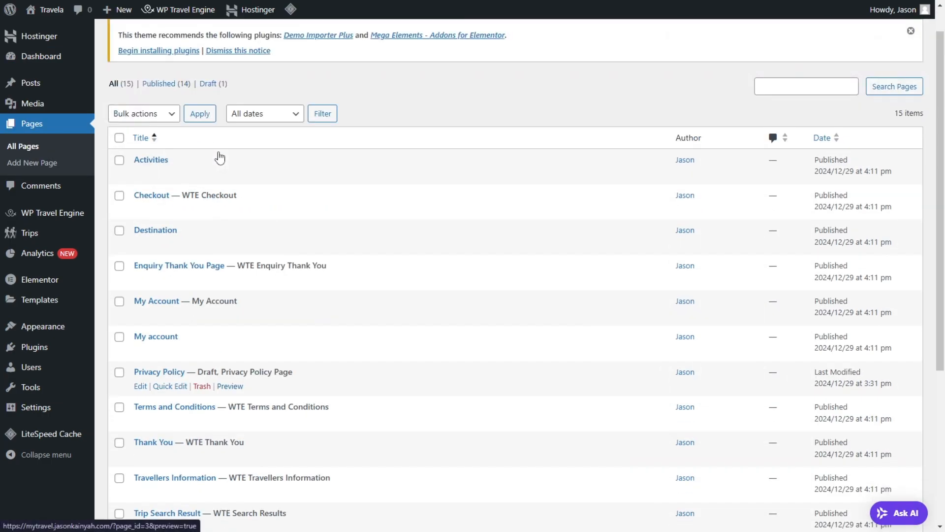
{"action": "scroll", "coordinate": [214, 155], "scroll_direction": "down", "scroll_amount": 2}
{"action": "scroll", "coordinate": [194, 183], "scroll_direction": "down", "scroll_amount": 3}
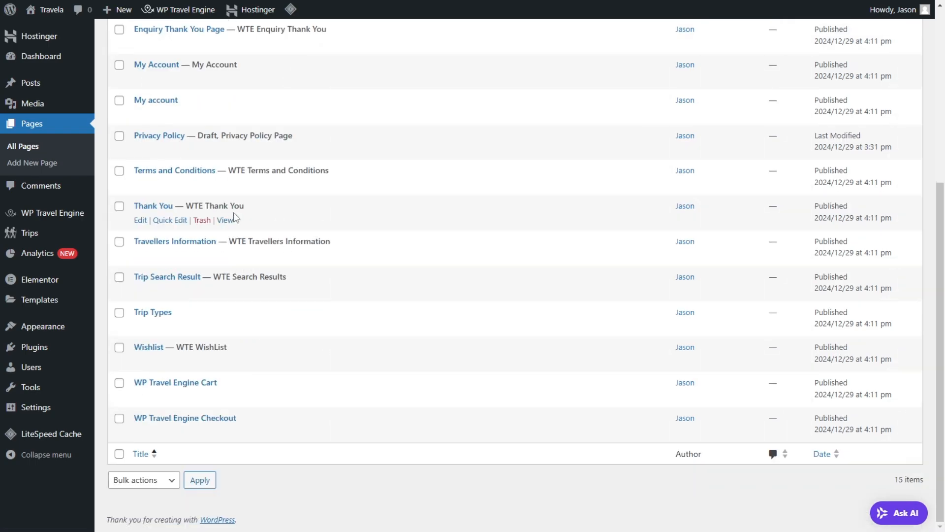
{"action": "scroll", "coordinate": [202, 166], "scroll_direction": "up", "scroll_amount": 5}
Step: Add a new page titled "Home", dismissing the block editor's welcome guide
{"action": "left_click", "coordinate": [183, 38]}
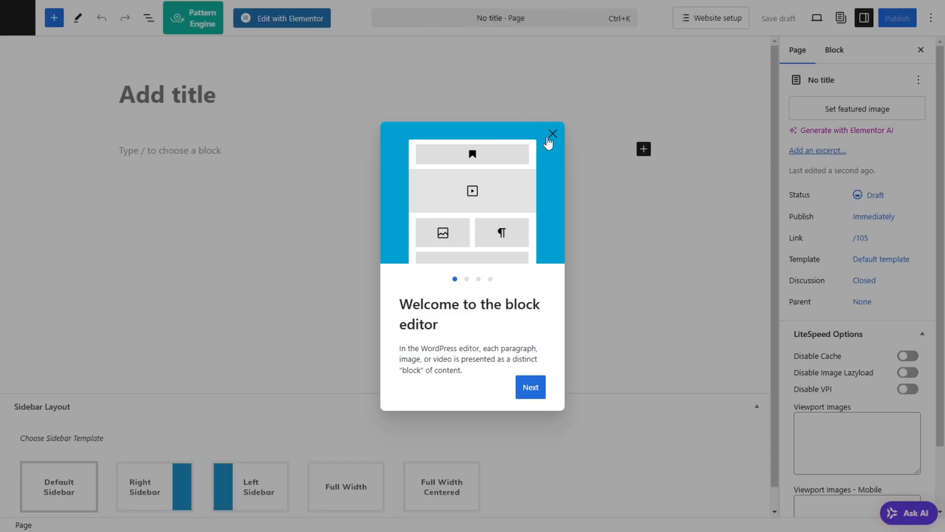
{"action": "left_click", "coordinate": [550, 138]}
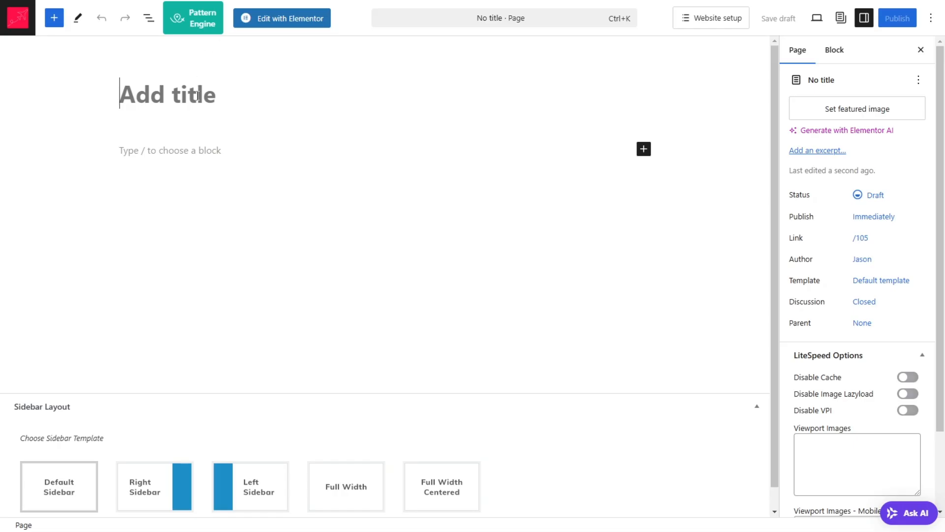
{"action": "type", "text": "Home"}
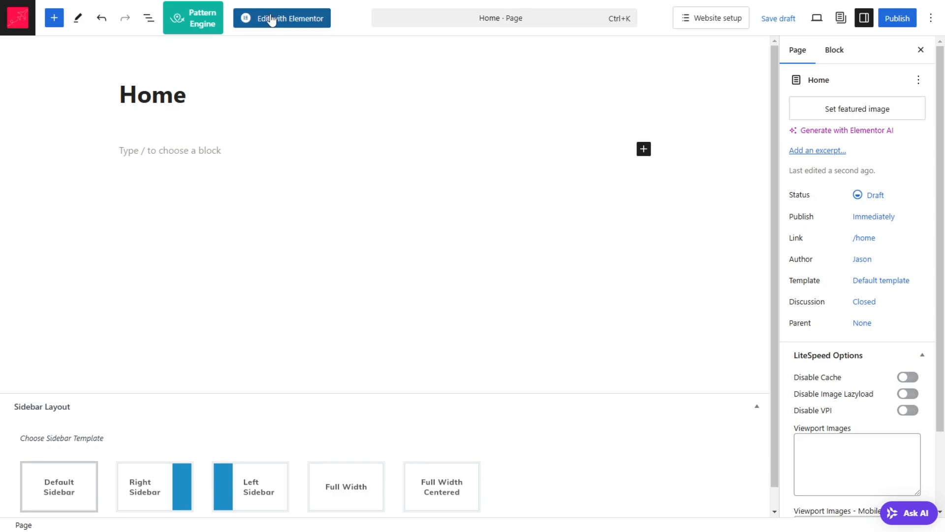
Step: Set the Home page's template to Elementor Full Width
{"action": "scroll", "coordinate": [295, 315], "scroll_direction": "down", "scroll_amount": 1}
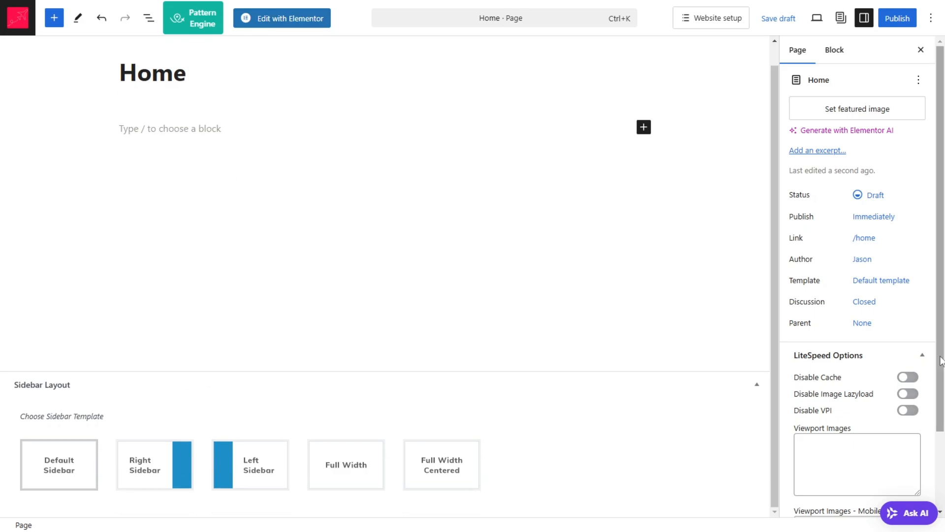
{"action": "left_click", "coordinate": [864, 284]}
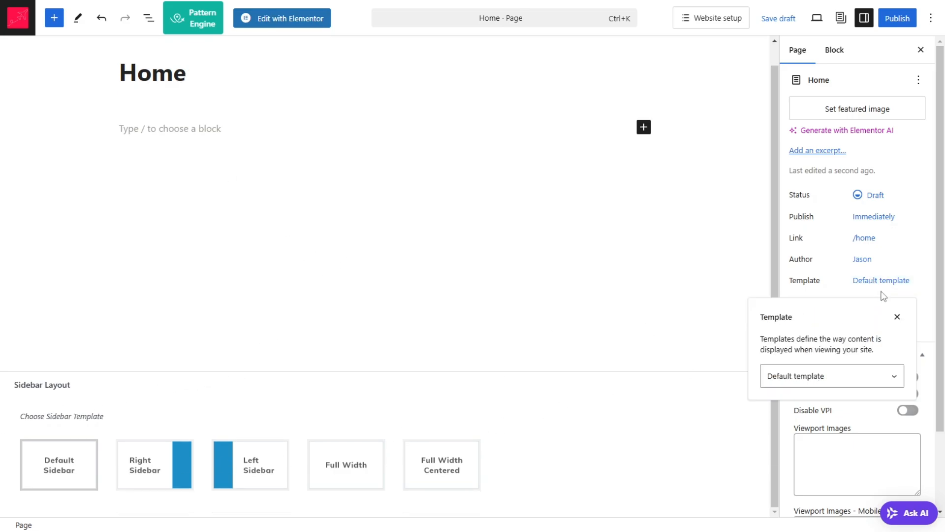
{"action": "left_click", "coordinate": [824, 384]}
{"action": "left_click", "coordinate": [821, 426]}
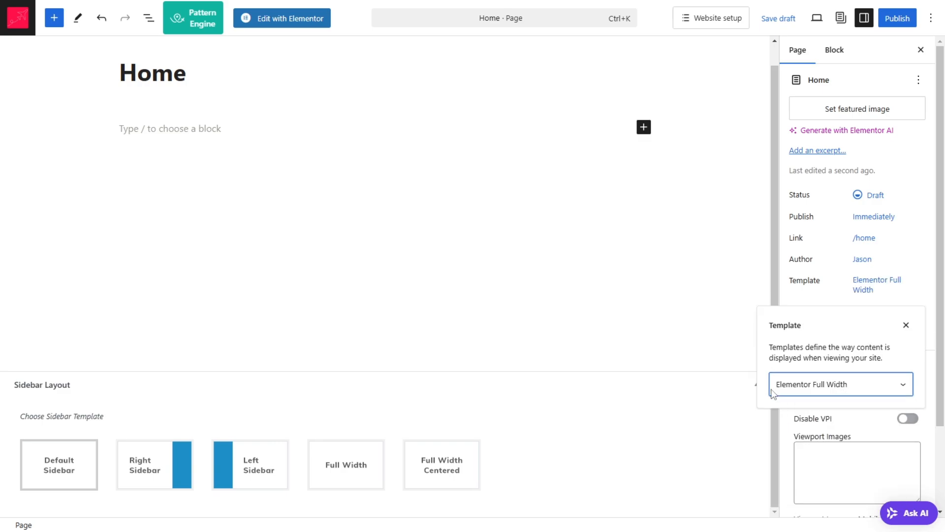
{"action": "left_click", "coordinate": [689, 413]}
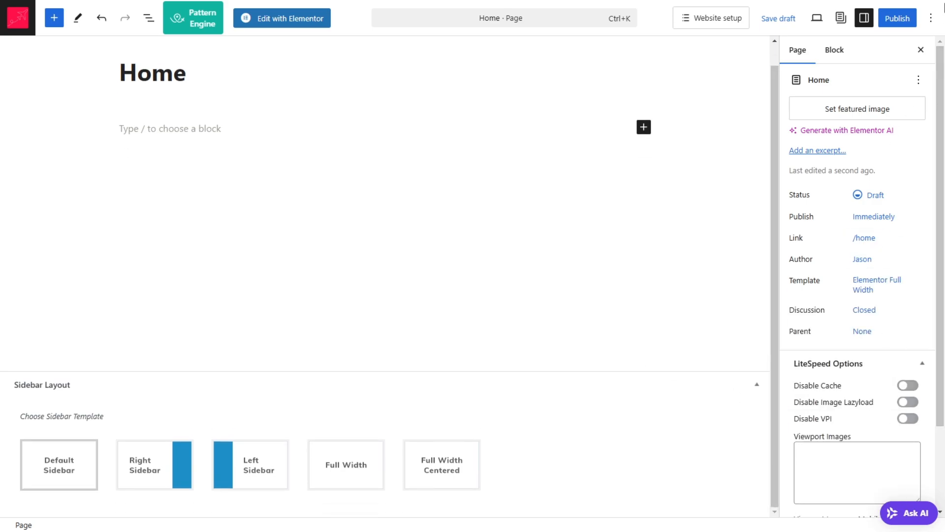
Step: Publish the new Home page
{"action": "left_click", "coordinate": [909, 24]}
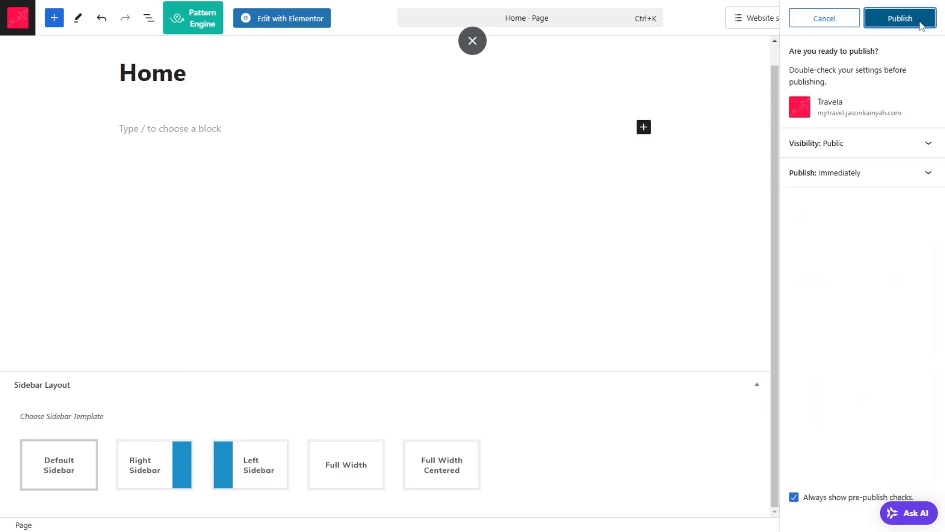
{"action": "left_click", "coordinate": [920, 24]}
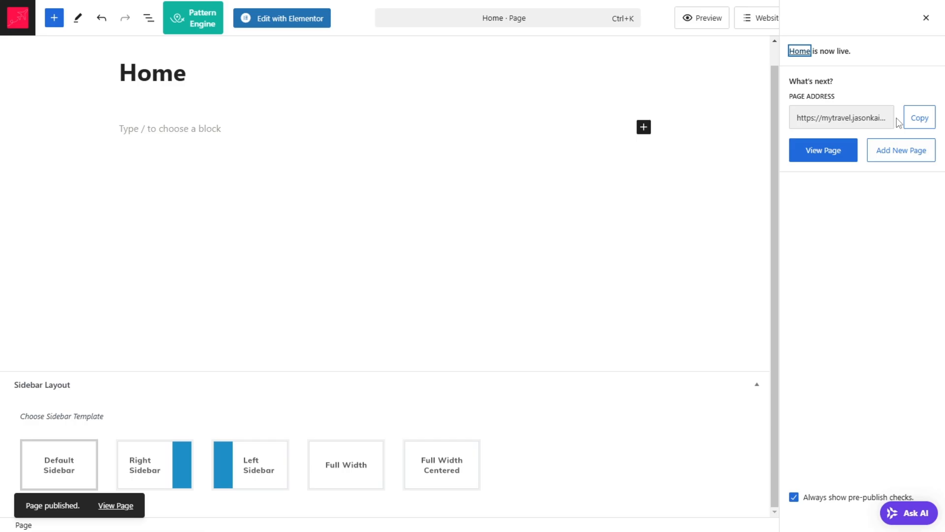
{"action": "left_click", "coordinate": [820, 153]}
{"action": "right_click", "coordinate": [820, 153]}
{"action": "left_click", "coordinate": [783, 163]}
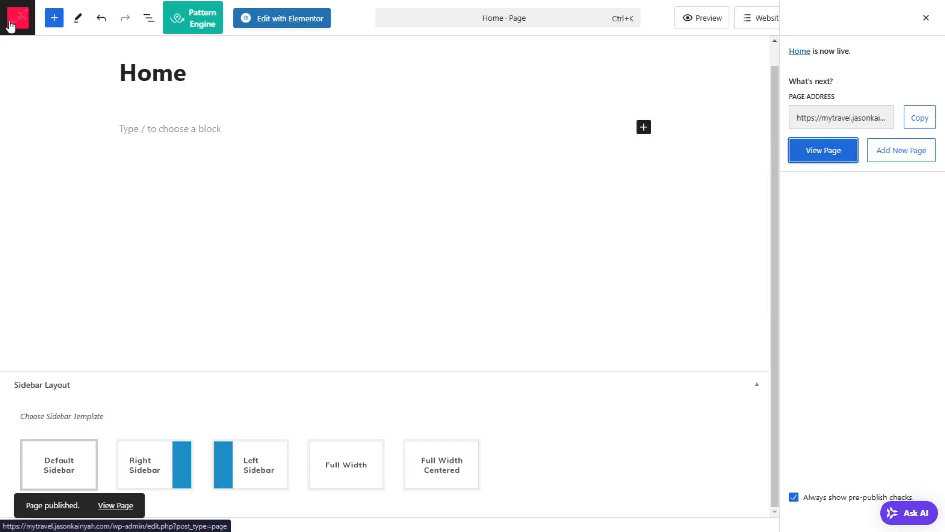
Step: Leave the page editor and open the site's Reading settings
{"action": "left_click", "coordinate": [10, 26]}
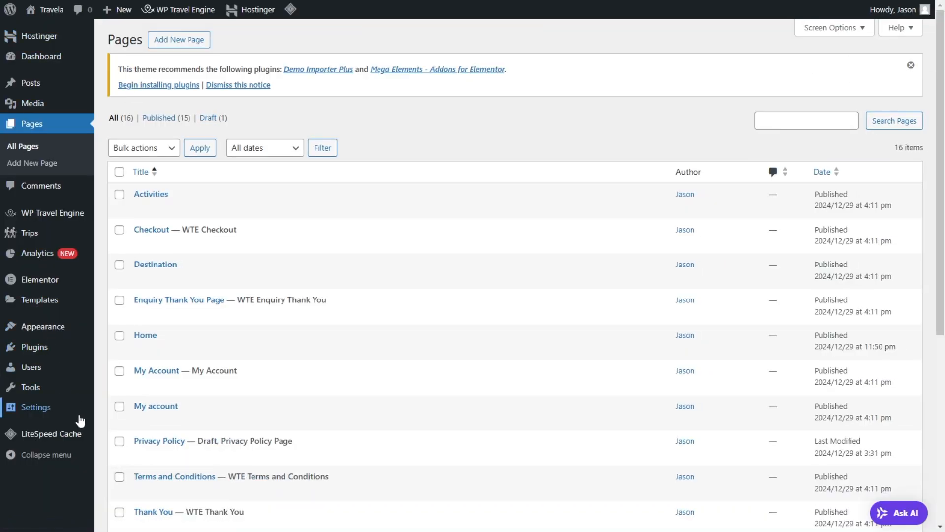
{"action": "mouse_move", "coordinate": [57, 414]}
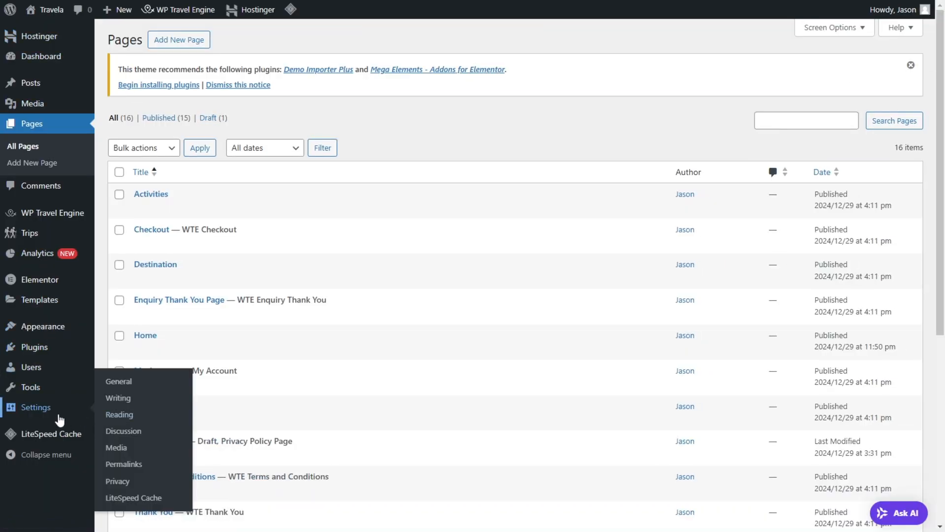
{"action": "left_click", "coordinate": [113, 414]}
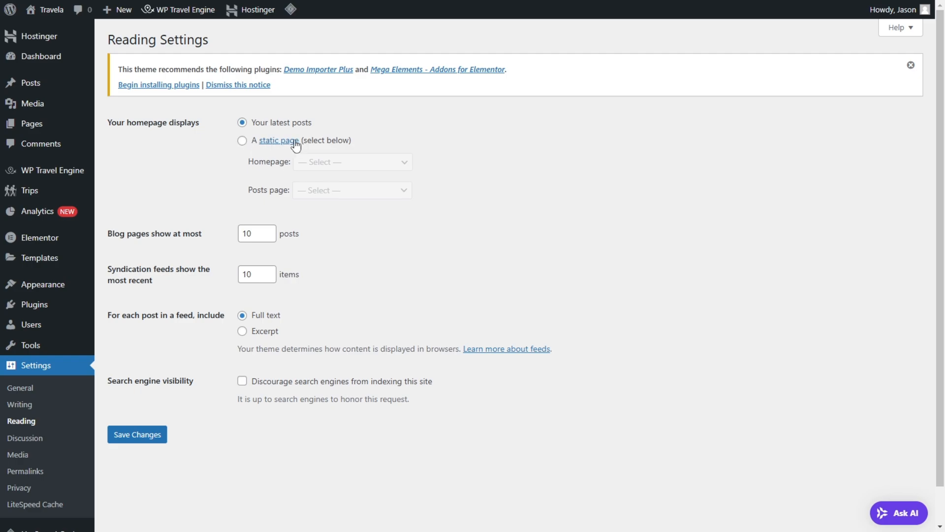
Step: View the live site's current homepage in an incognito window, then return to the Reading settings
{"action": "mouse_move", "coordinate": [38, 10]}
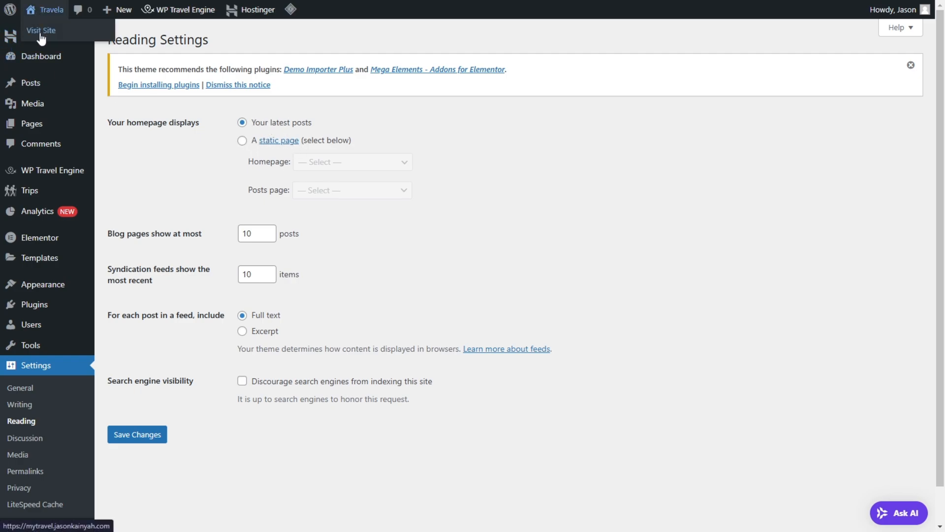
{"action": "right_click", "coordinate": [40, 32]}
{"action": "left_click", "coordinate": [87, 82]}
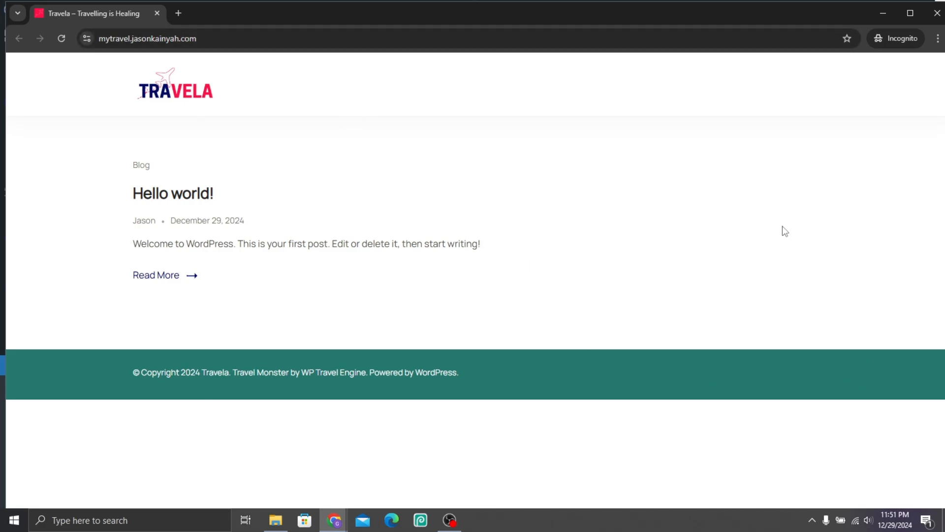
{"action": "left_click", "coordinate": [881, 14]}
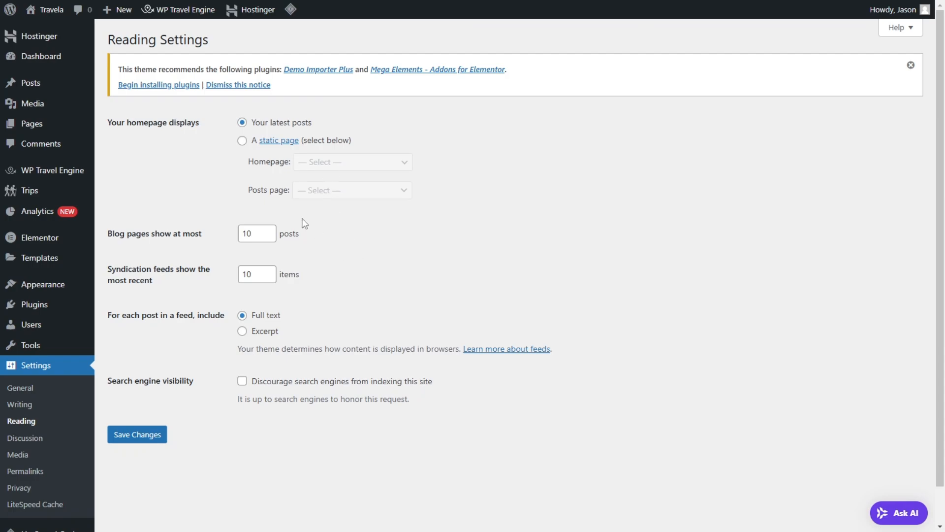
Step: Set the site's homepage to display a static page and choose Home as the homepage
{"action": "left_click", "coordinate": [242, 141]}
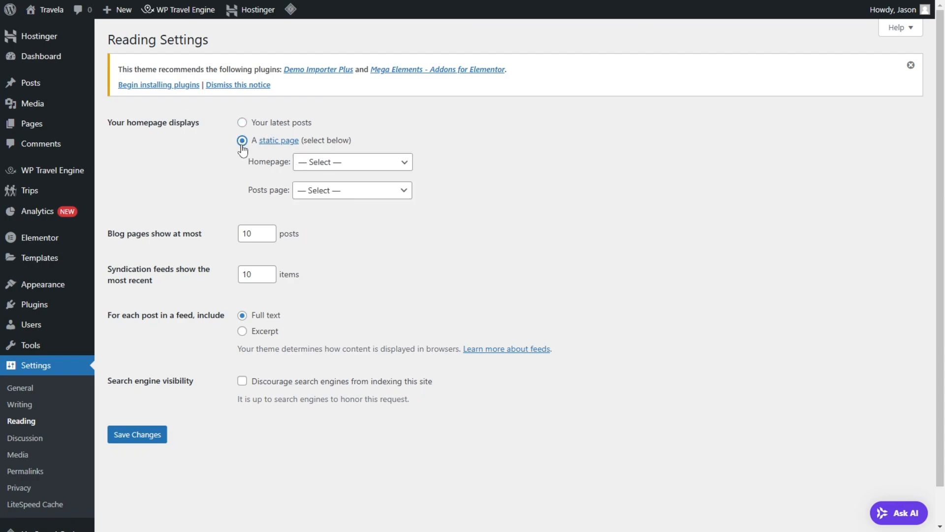
{"action": "left_click", "coordinate": [360, 170]}
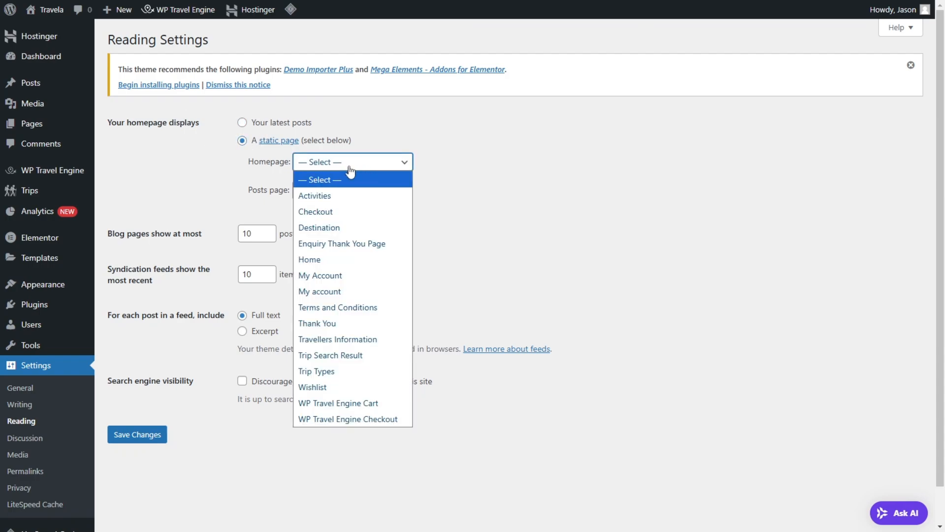
{"action": "left_click", "coordinate": [314, 260]}
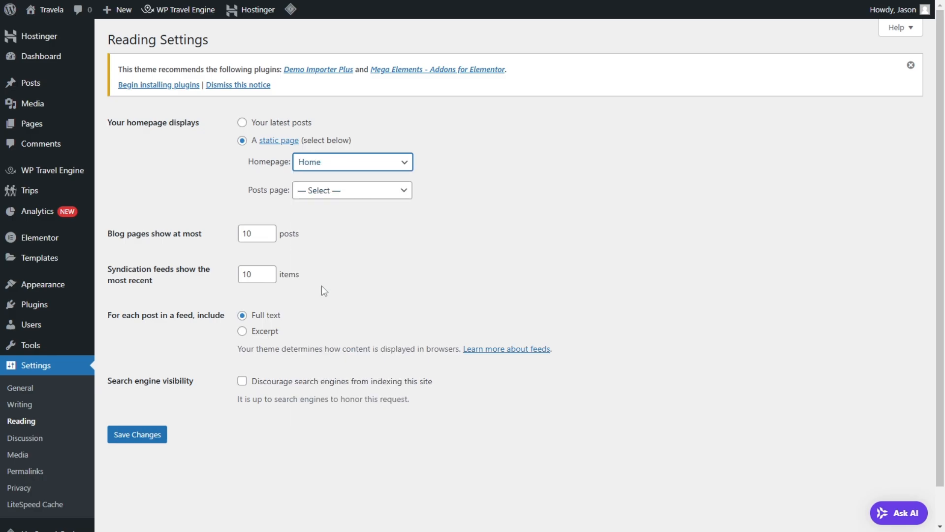
Step: Save the Reading settings and check the live homepage in the incognito window before returning to the admin
{"action": "left_click", "coordinate": [144, 434]}
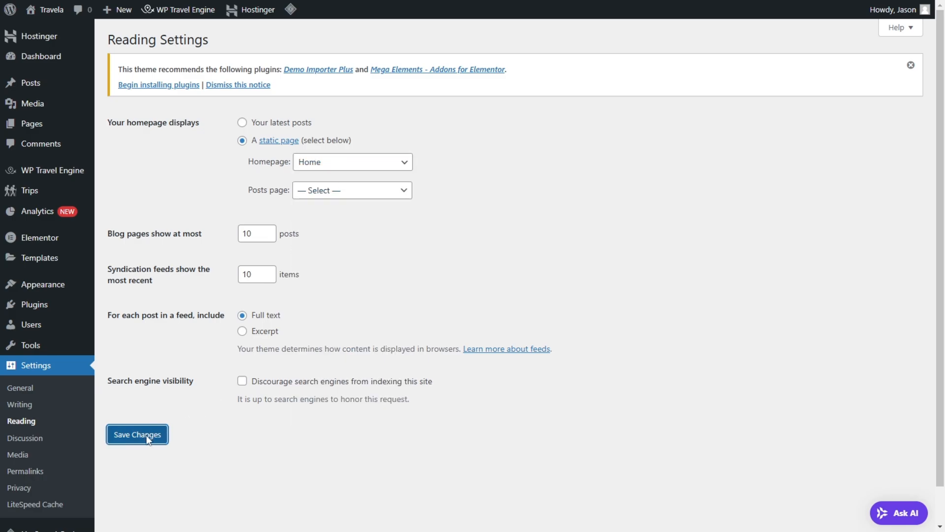
{"action": "key", "text": "super"}
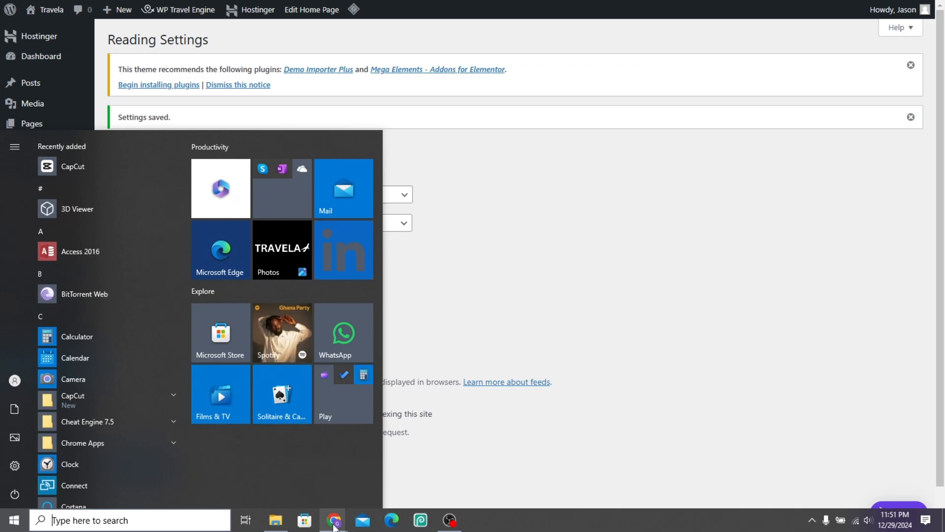
{"action": "mouse_move", "coordinate": [333, 526]}
{"action": "left_click", "coordinate": [335, 458]}
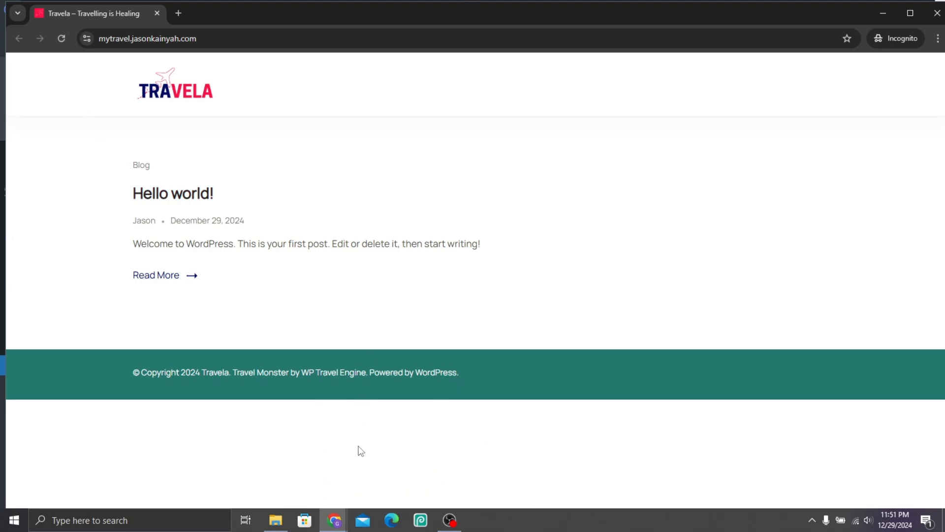
{"action": "mouse_move", "coordinate": [338, 520]}
{"action": "left_click", "coordinate": [270, 470]}
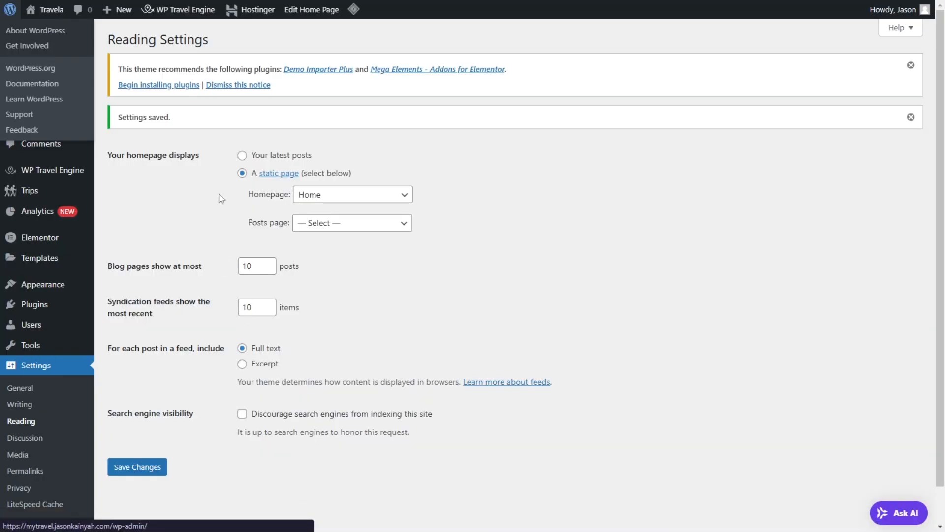
Step: Purge all LiteSpeed caches, then reload the live homepage in the incognito window and close that window
{"action": "mouse_move", "coordinate": [353, 9]}
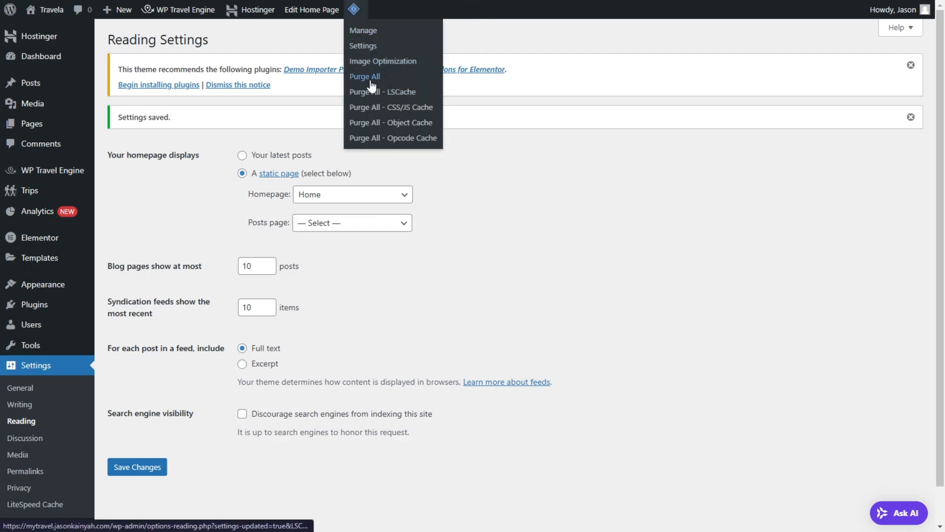
{"action": "left_click", "coordinate": [386, 91]}
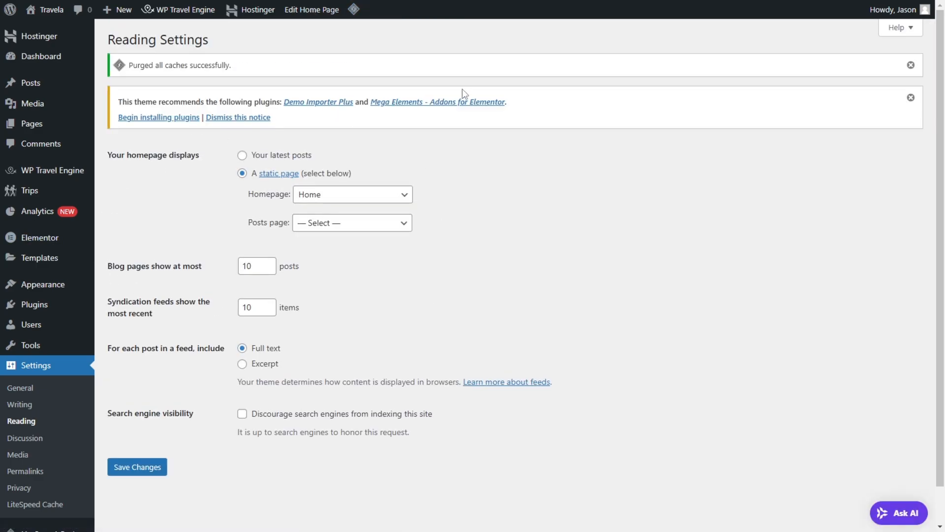
{"action": "key", "text": "super"}
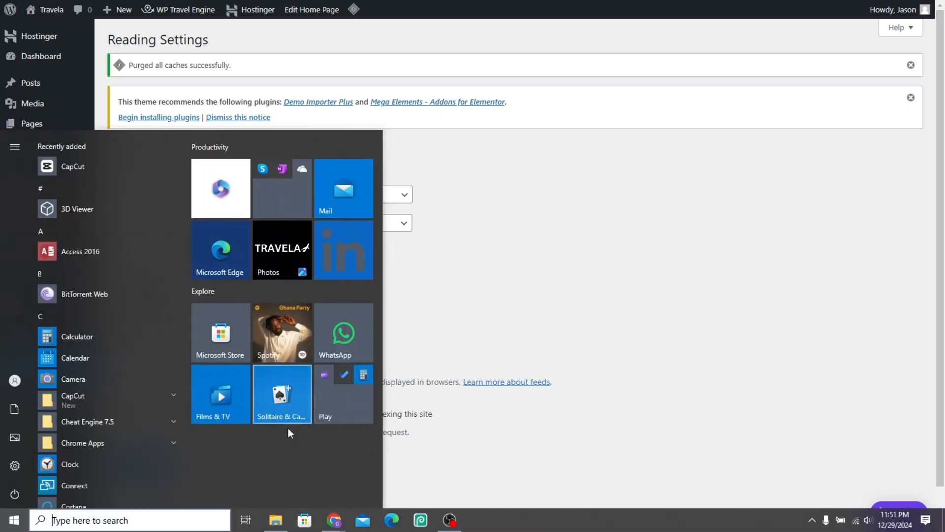
{"action": "mouse_move", "coordinate": [334, 520]}
{"action": "left_click", "coordinate": [395, 463]}
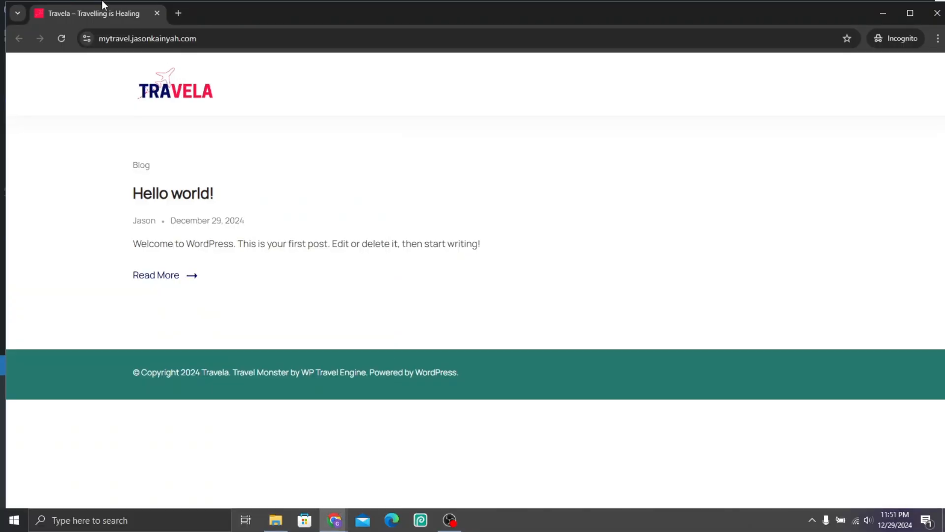
{"action": "left_click", "coordinate": [55, 35]}
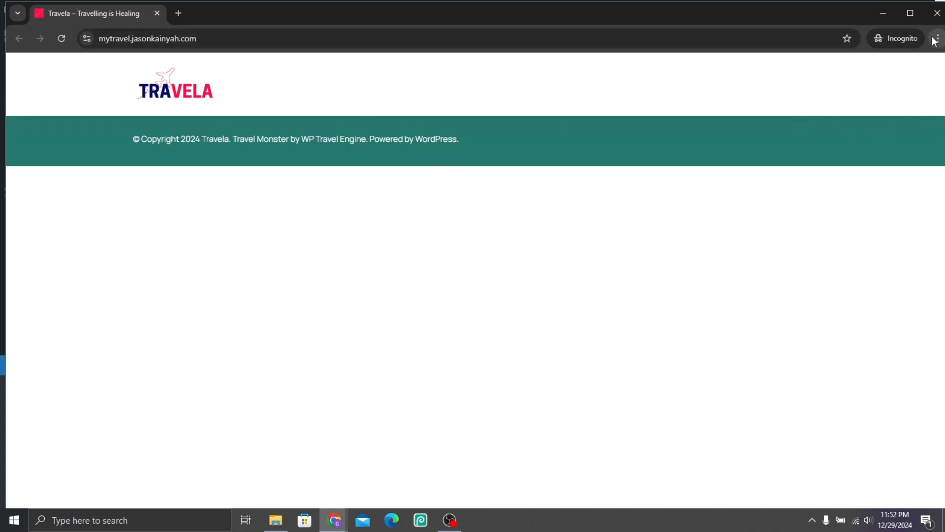
{"action": "left_click", "coordinate": [937, 13]}
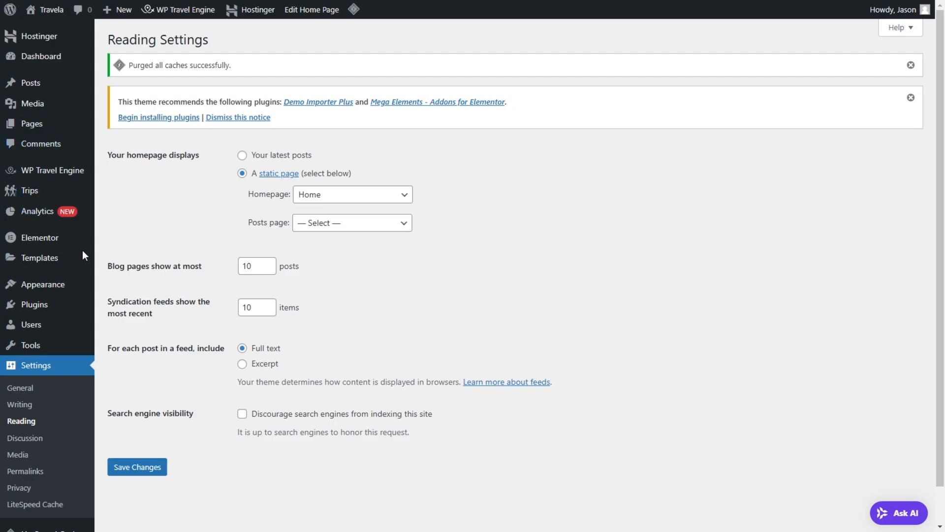
Step: View the image slider and photo gallery of the demo site's Majestic Wonders of Iceland trip page
{"action": "mouse_move", "coordinate": [78, 172]}
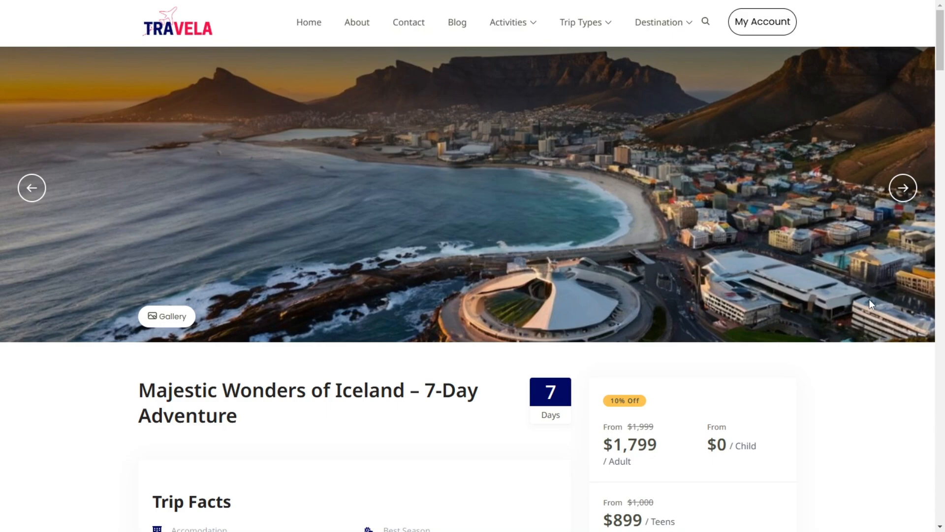
{"action": "left_click", "coordinate": [901, 194]}
{"action": "left_click", "coordinate": [900, 193]}
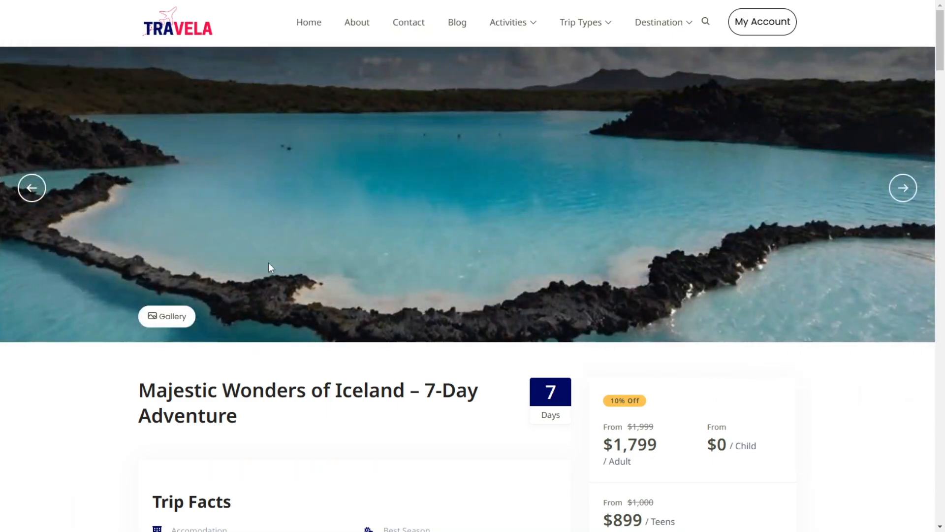
{"action": "left_click", "coordinate": [156, 316]}
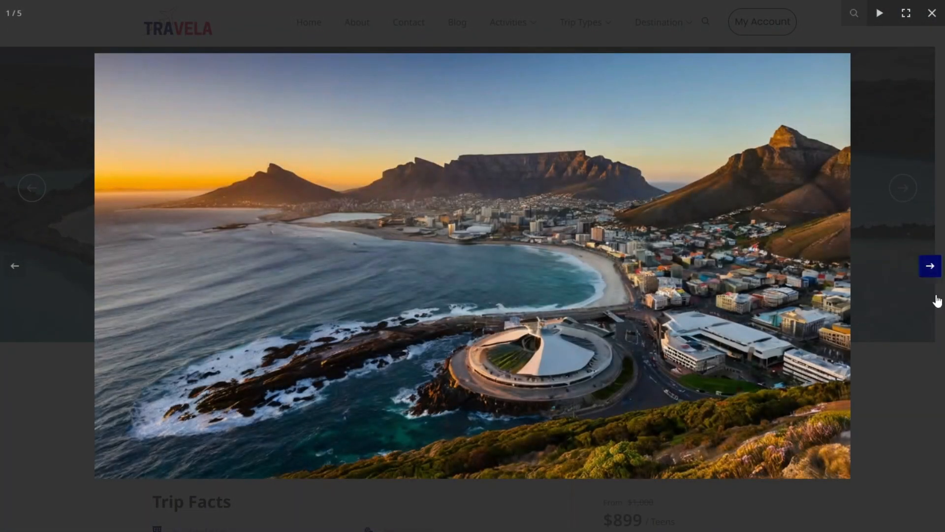
{"action": "left_click", "coordinate": [929, 267]}
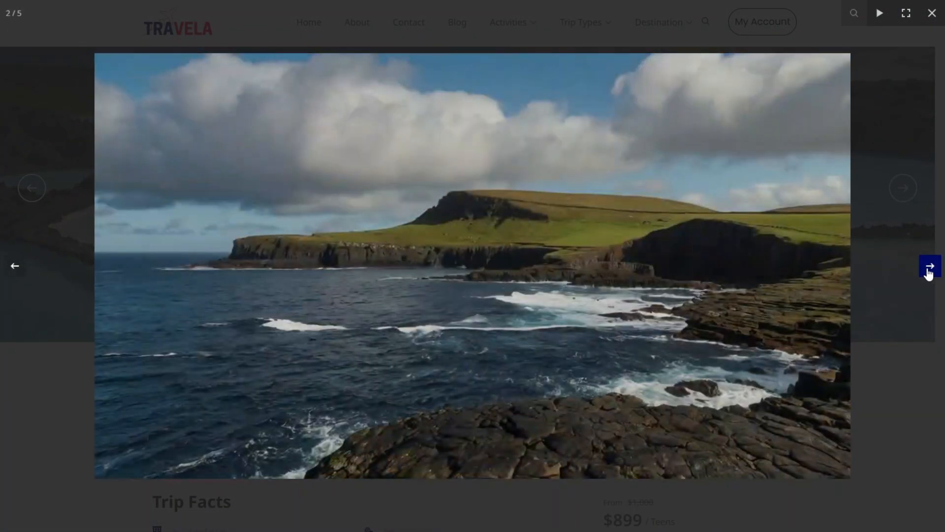
{"action": "left_click", "coordinate": [929, 268]}
{"action": "left_click", "coordinate": [932, 14]}
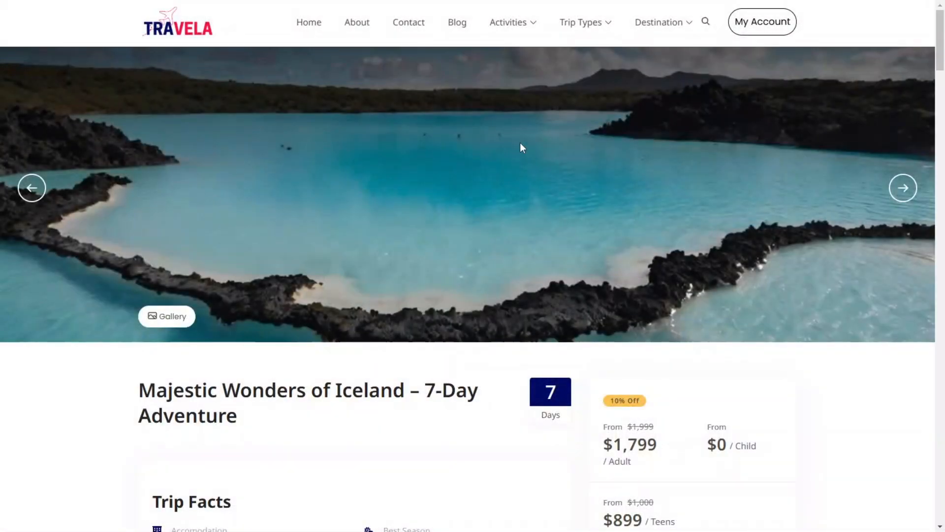
Step: Examine the Iceland trip's duration, trip facts, discount badge and the adult, child and teen prices
{"action": "scroll", "coordinate": [737, 288], "scroll_direction": "down", "scroll_amount": 3}
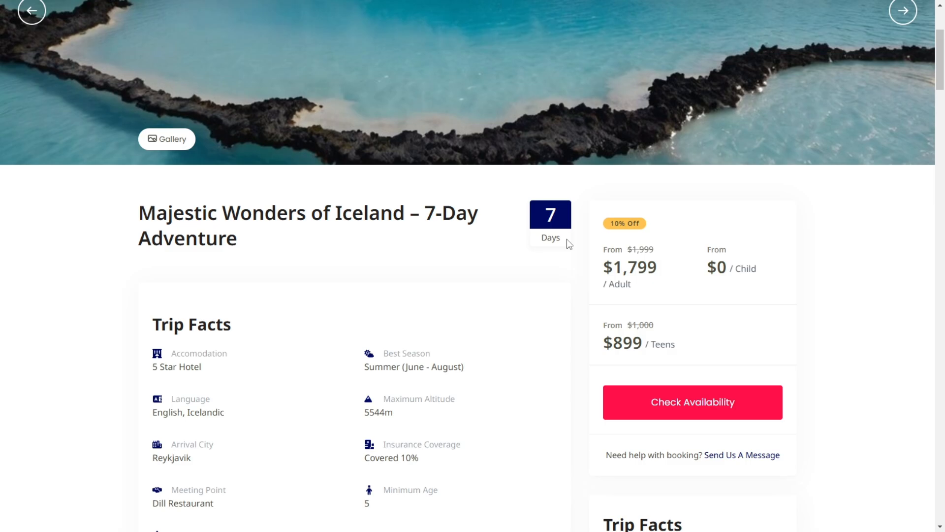
{"action": "scroll", "coordinate": [651, 168], "scroll_direction": "down", "scroll_amount": 2}
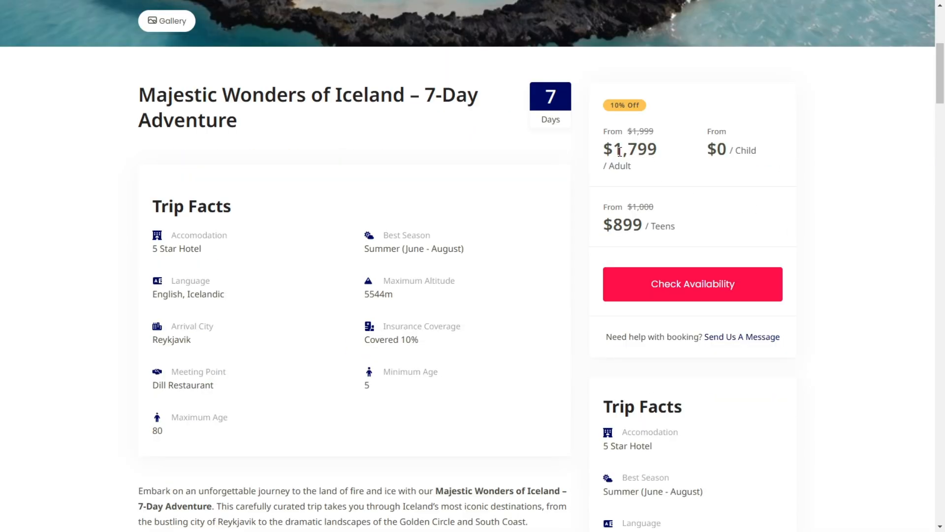
{"action": "left_click_drag", "start_coordinate": [605, 153], "coordinate": [666, 151]}
{"action": "left_click_drag", "start_coordinate": [729, 150], "coordinate": [761, 150]}
{"action": "left_click_drag", "start_coordinate": [613, 228], "coordinate": [664, 216]}
{"action": "left_click_drag", "start_coordinate": [610, 105], "coordinate": [621, 105]}
{"action": "left_click", "coordinate": [73, 303]}
Step: Review the Iceland trip's description and its Overview, Itinerary, Cost, FAQs and Map sections
{"action": "scroll", "coordinate": [697, 340], "scroll_direction": "down", "scroll_amount": 1}
{"action": "scroll", "coordinate": [698, 339], "scroll_direction": "down", "scroll_amount": 3}
{"action": "scroll", "coordinate": [680, 389], "scroll_direction": "down", "scroll_amount": 2}
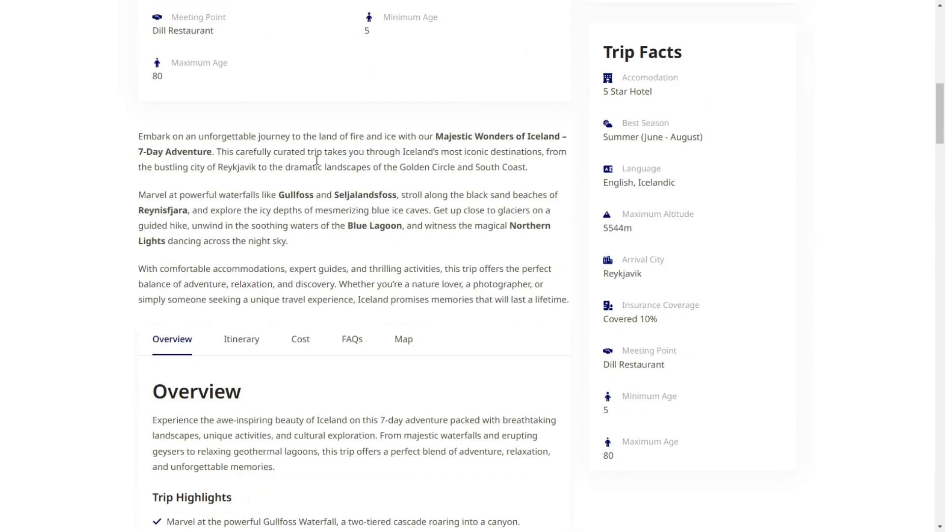
{"action": "scroll", "coordinate": [365, 282], "scroll_direction": "down", "scroll_amount": 3}
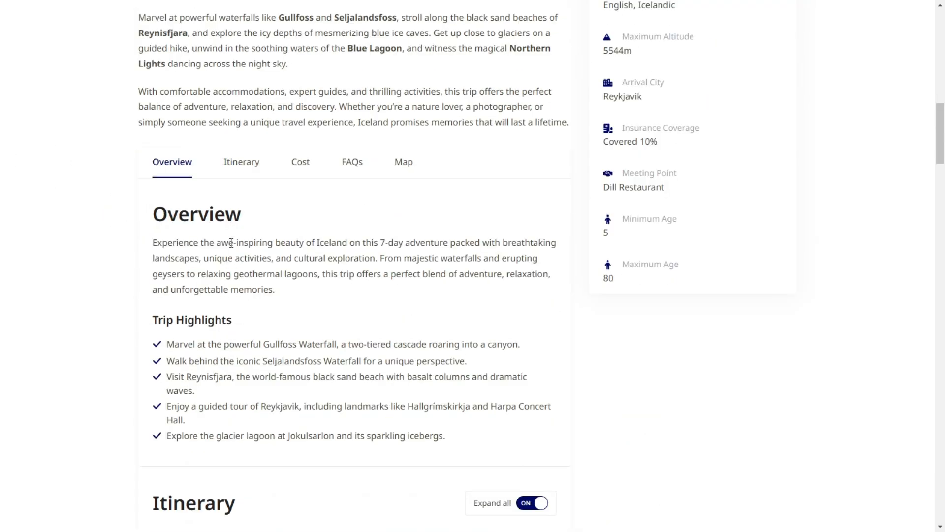
{"action": "left_click", "coordinate": [232, 173]}
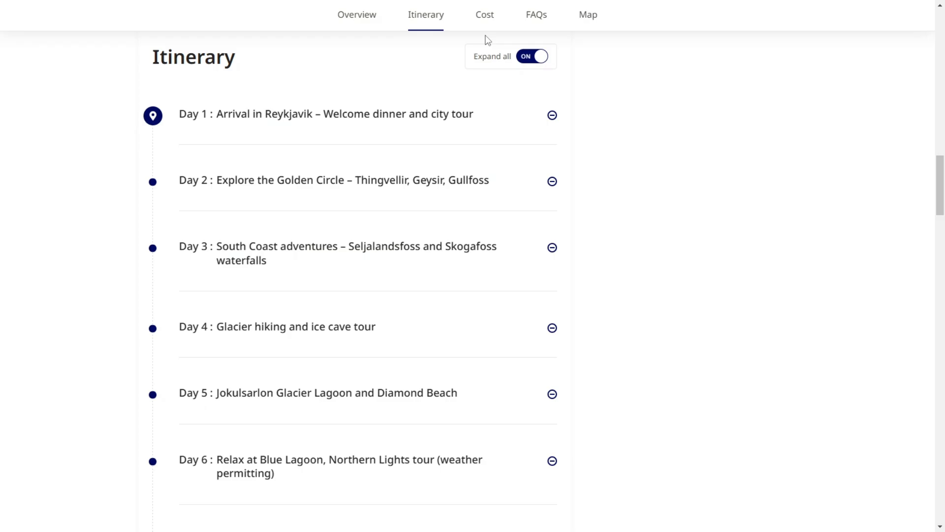
{"action": "left_click", "coordinate": [491, 24]}
{"action": "left_click", "coordinate": [536, 19]}
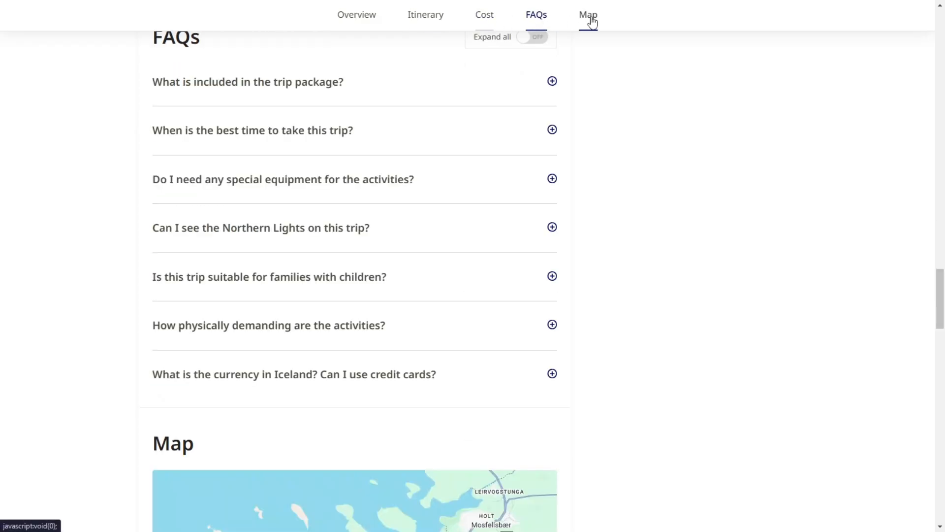
{"action": "left_click", "coordinate": [591, 22]}
Step: Look over the trip page's enquiry form and related trips, then go back to the start of the page
{"action": "scroll", "coordinate": [574, 217], "scroll_direction": "down", "scroll_amount": 11}
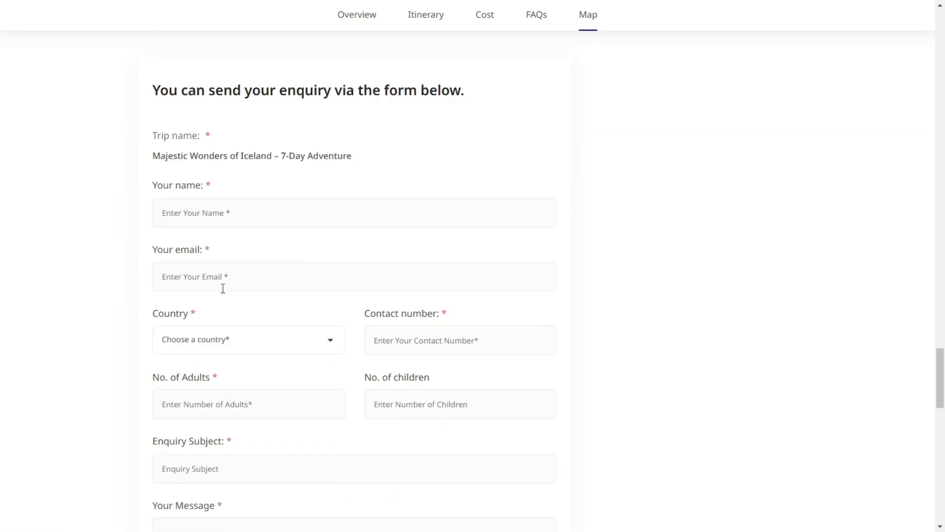
{"action": "scroll", "coordinate": [474, 354], "scroll_direction": "down", "scroll_amount": 11}
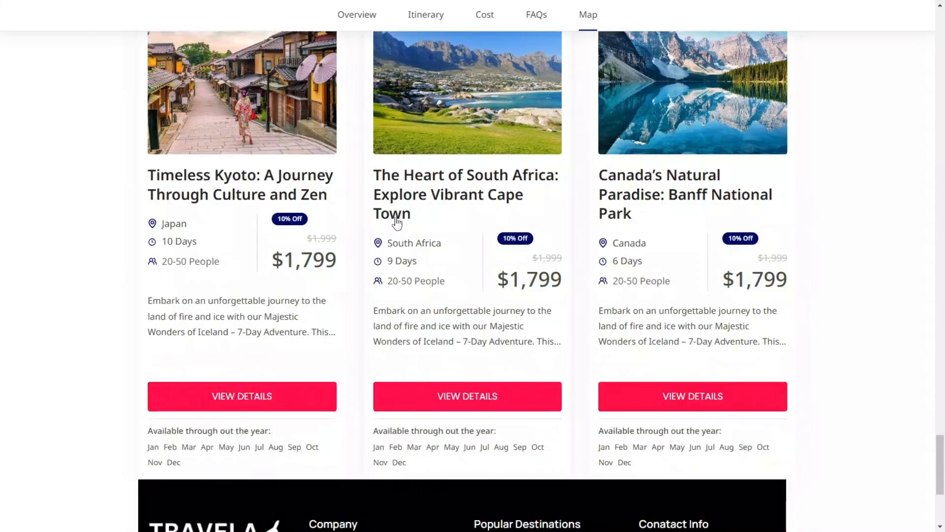
{"action": "scroll", "coordinate": [782, 315], "scroll_direction": "up", "scroll_amount": 20}
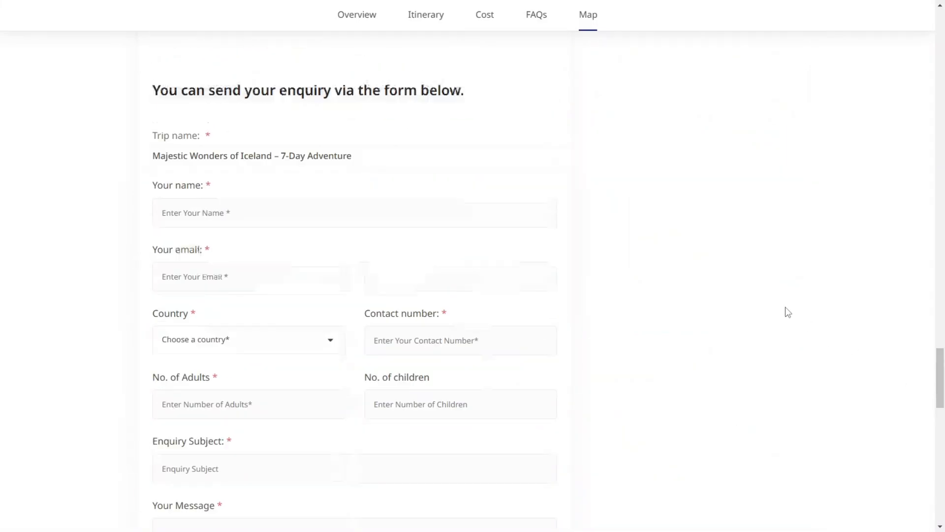
{"action": "left_click_drag", "start_coordinate": [940, 295], "coordinate": [938, 15]}
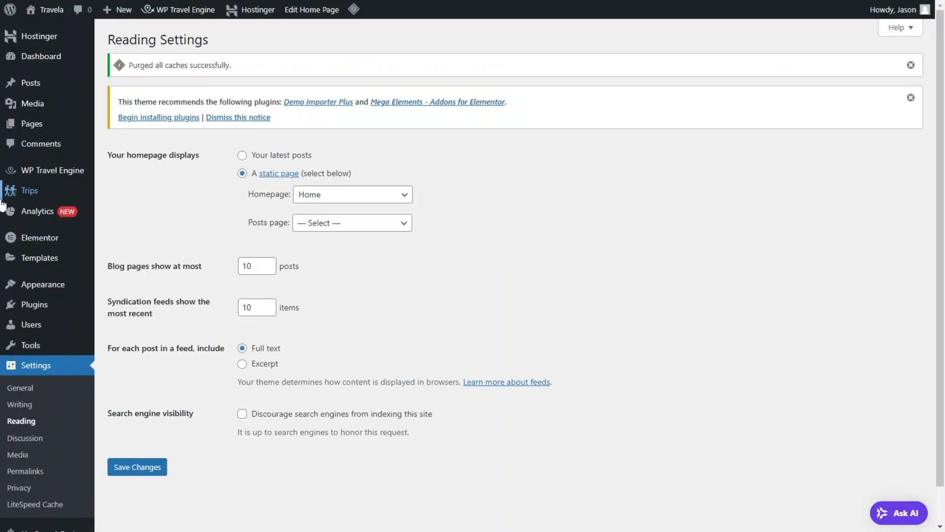
Step: Open the trip Destinations, dismiss the plugin notice, and enter a new destination named Iceland with the slug iceland
{"action": "mouse_move", "coordinate": [36, 193]}
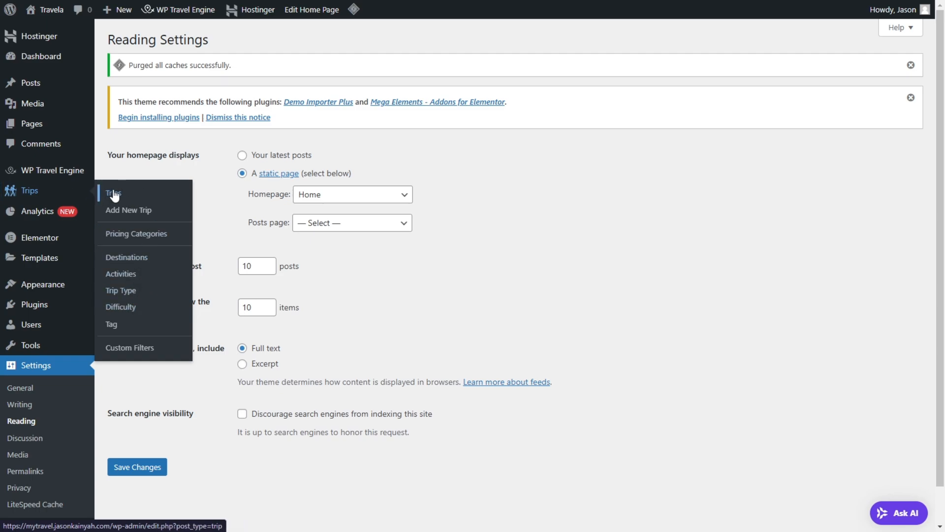
{"action": "left_click", "coordinate": [146, 257]}
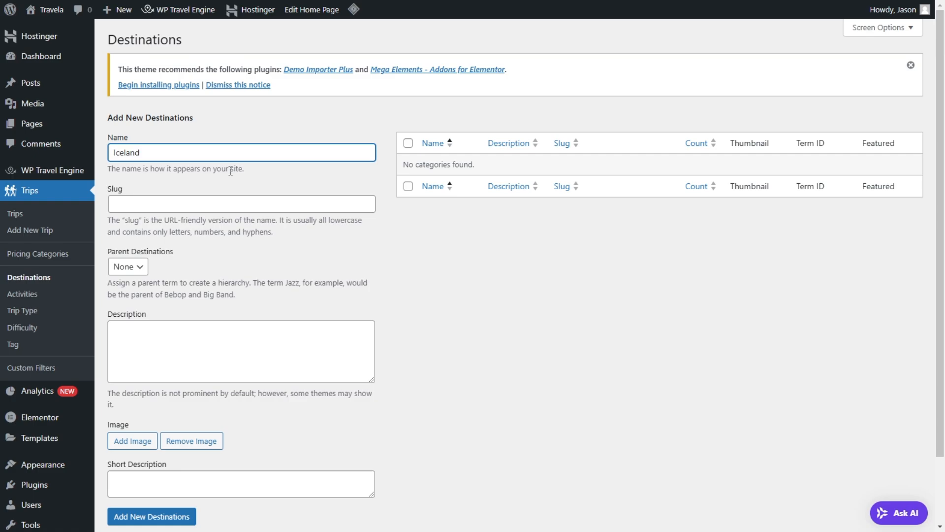
{"action": "left_click", "coordinate": [910, 65]}
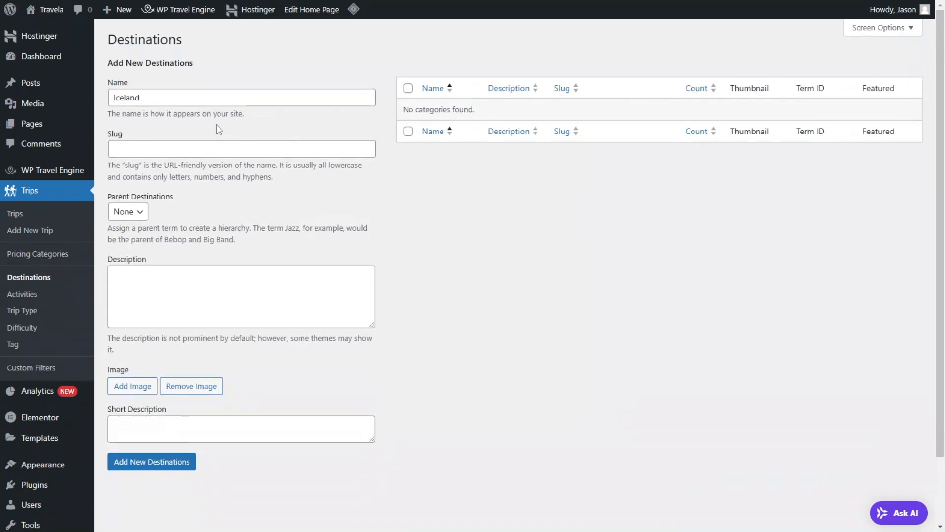
{"action": "left_click", "coordinate": [168, 151]}
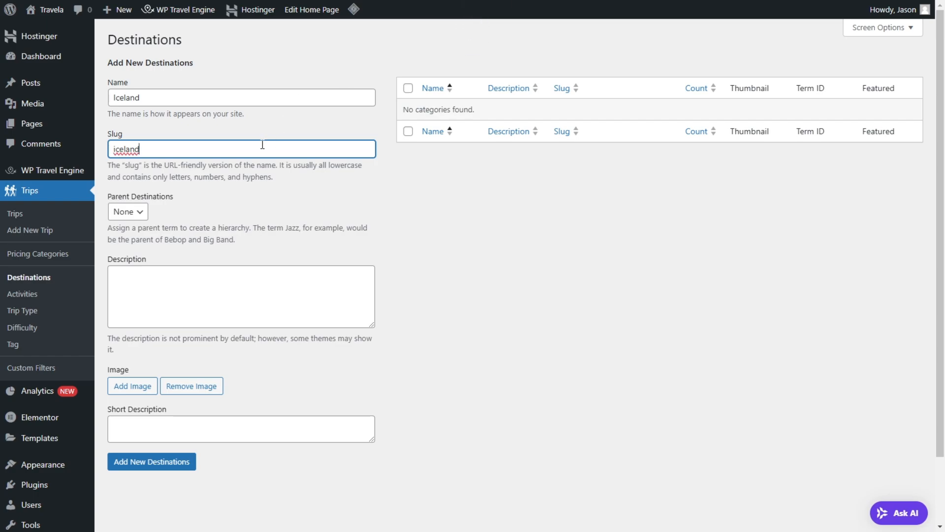
{"action": "key", "text": "Tab"}
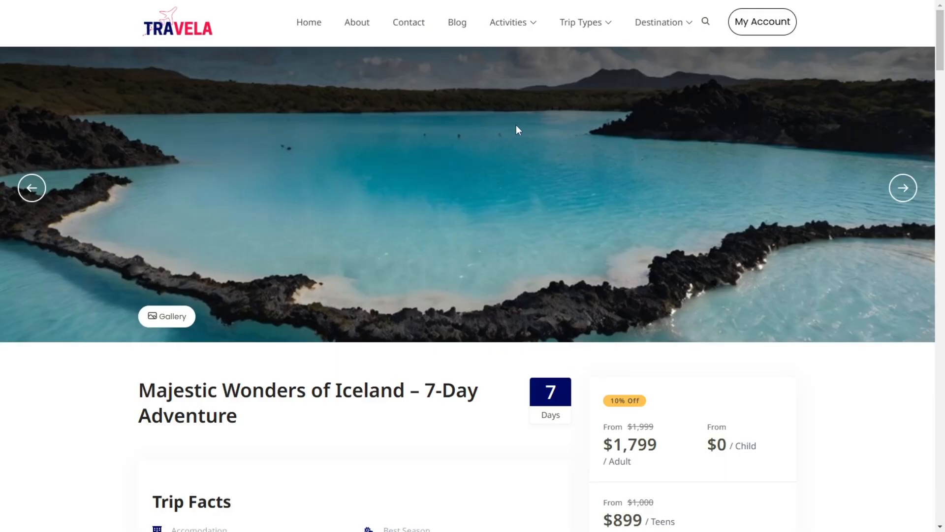
Step: View the demo site's Iceland destination page and its full destination listing, then reopen Iceland from the listing
{"action": "mouse_move", "coordinate": [646, 28]}
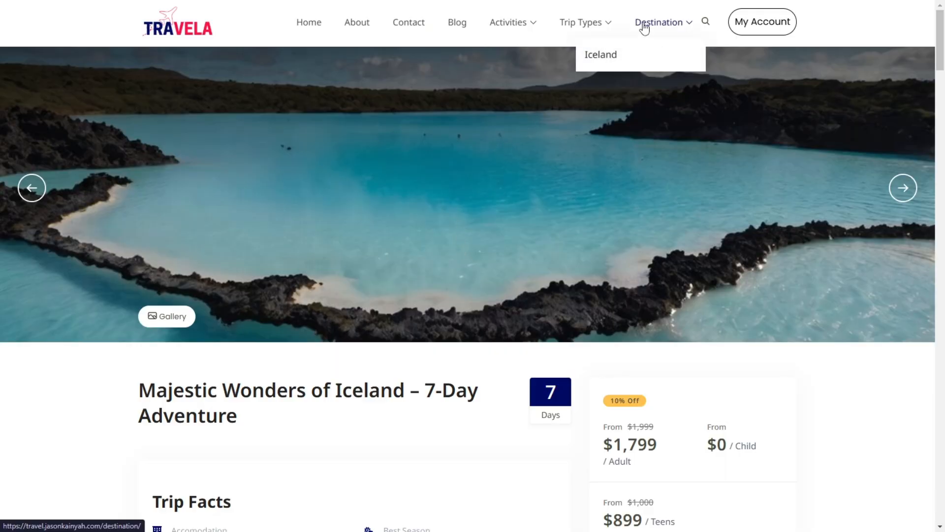
{"action": "left_click", "coordinate": [638, 63]}
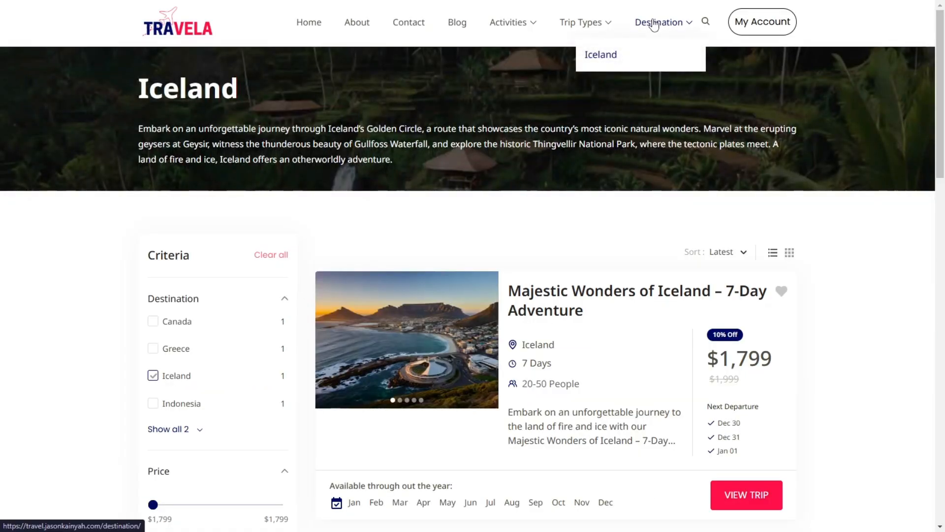
{"action": "left_click", "coordinate": [653, 25]}
{"action": "scroll", "coordinate": [541, 197], "scroll_direction": "down", "scroll_amount": 8}
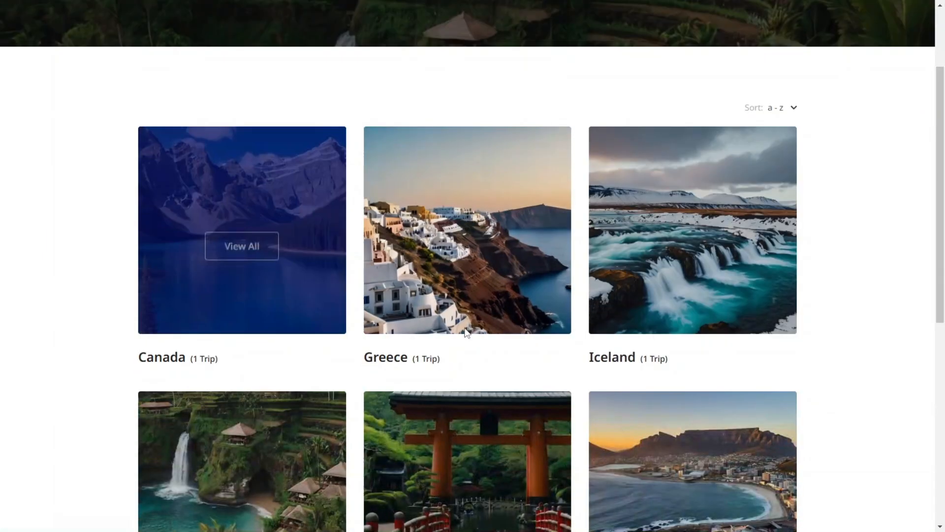
{"action": "scroll", "coordinate": [567, 87], "scroll_direction": "up", "scroll_amount": 3}
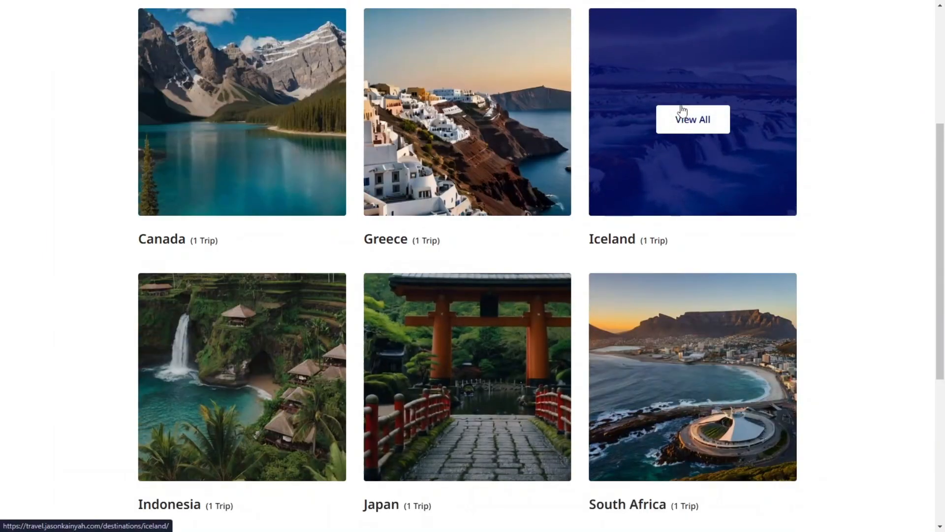
{"action": "left_click", "coordinate": [682, 110]}
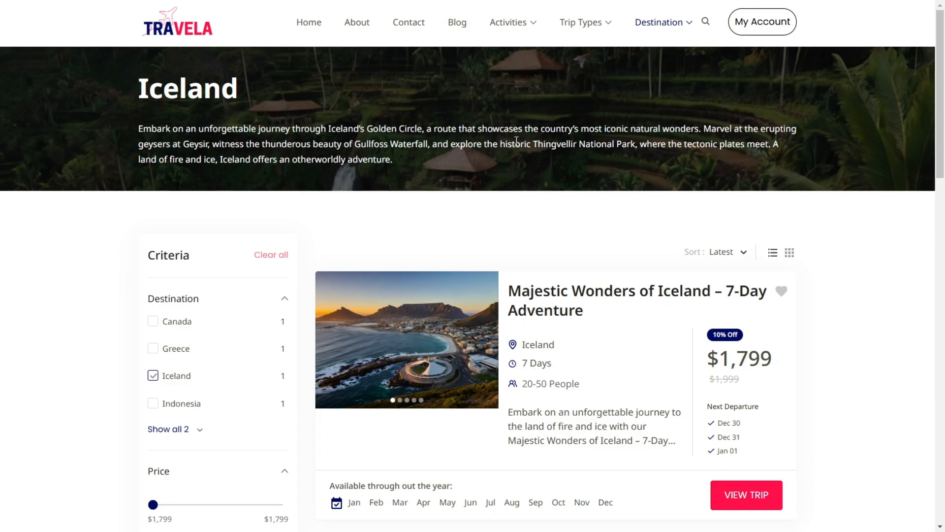
Step: Copy the description from the demo site's Iceland page into the new Iceland destination's description, removing the trailing blank lines
{"action": "triple_click", "coordinate": [347, 141]}
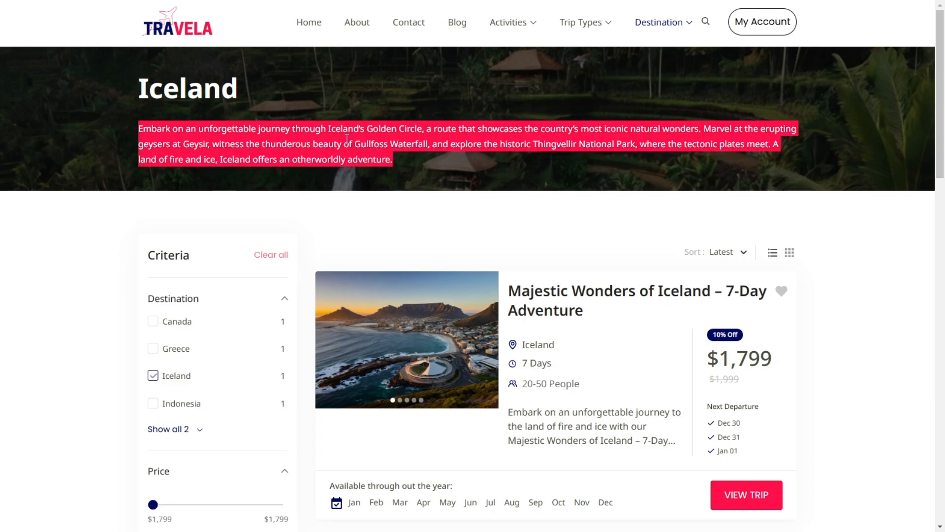
{"action": "key", "text": "ctrl+Tab"}
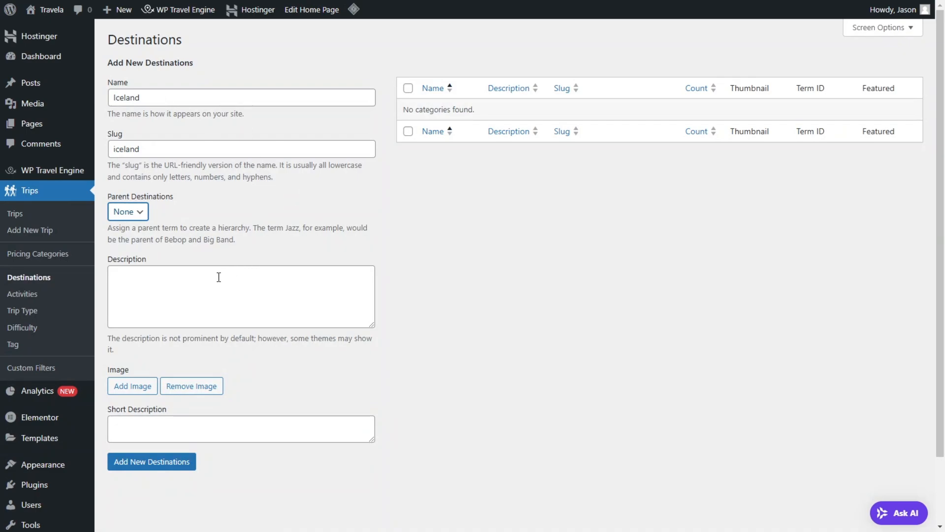
{"action": "left_click", "coordinate": [219, 277]}
{"action": "key", "text": "ctrl+v"}
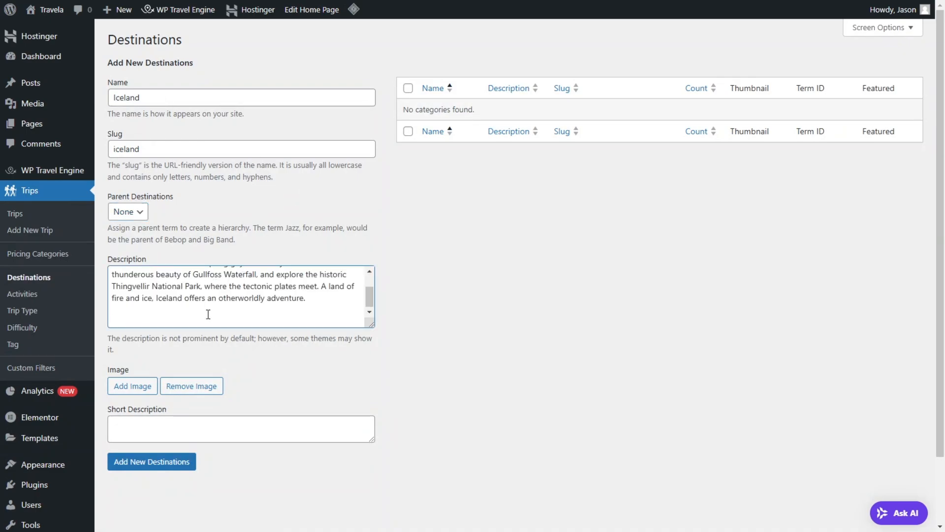
{"action": "key", "text": "BackSpace"}
{"action": "key", "text": "BackSpace"}
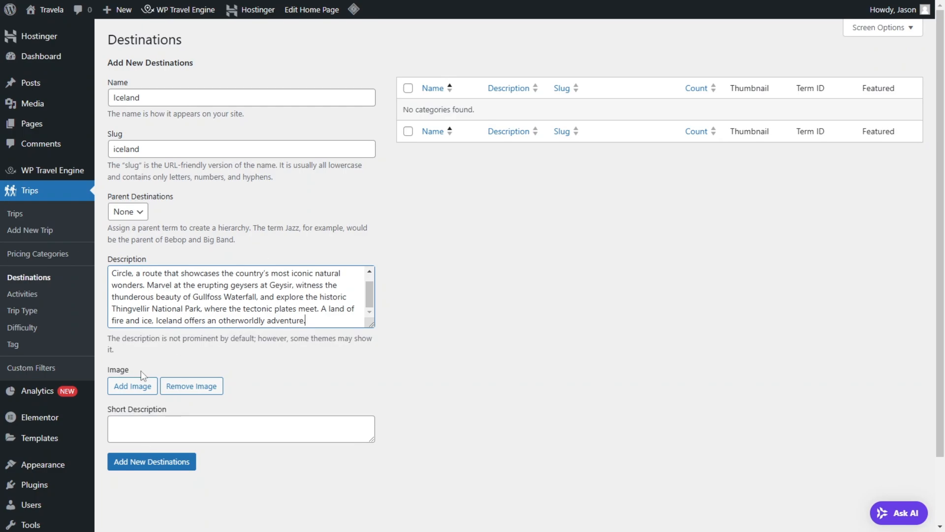
Step: Set Icelands-Golden-Circle.jpg from the media library as the Iceland destination's image and add the destination
{"action": "left_click", "coordinate": [133, 386]}
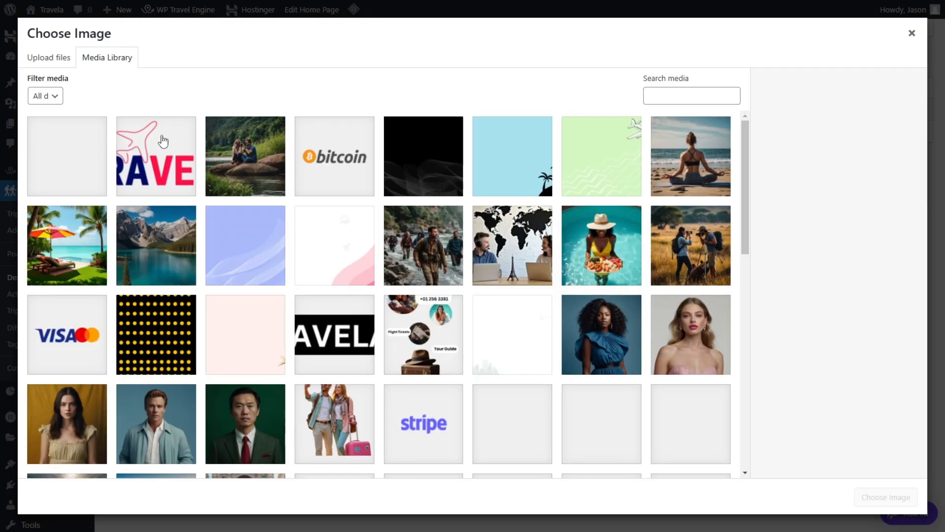
{"action": "scroll", "coordinate": [544, 342], "scroll_direction": "down", "scroll_amount": 5}
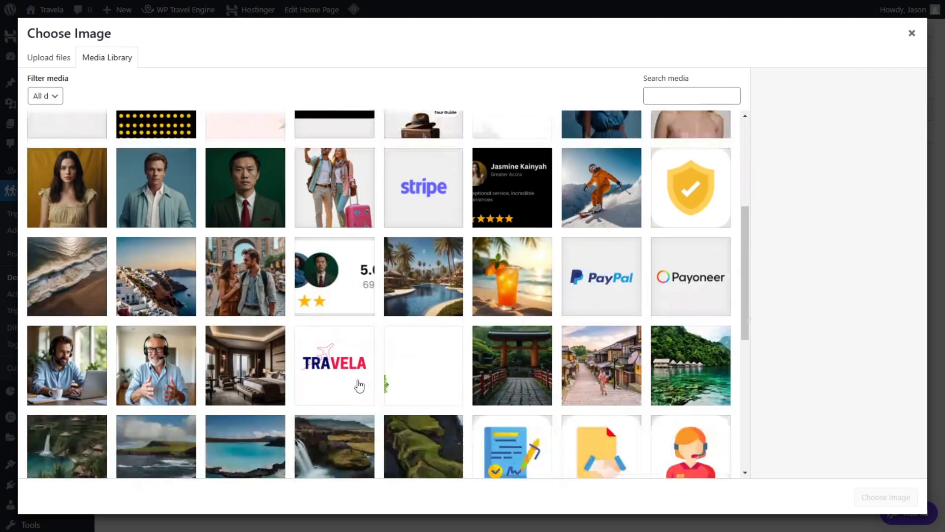
{"action": "scroll", "coordinate": [424, 300], "scroll_direction": "down", "scroll_amount": 3}
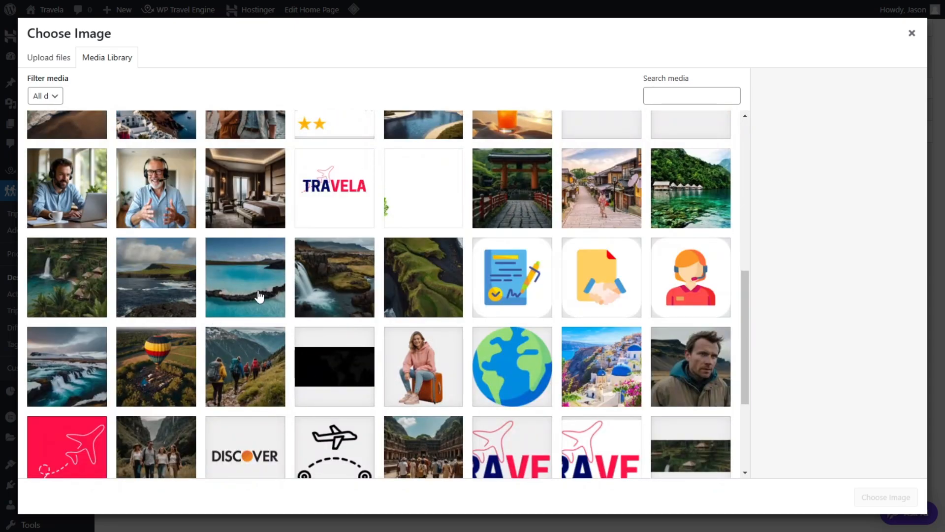
{"action": "left_click", "coordinate": [77, 396]}
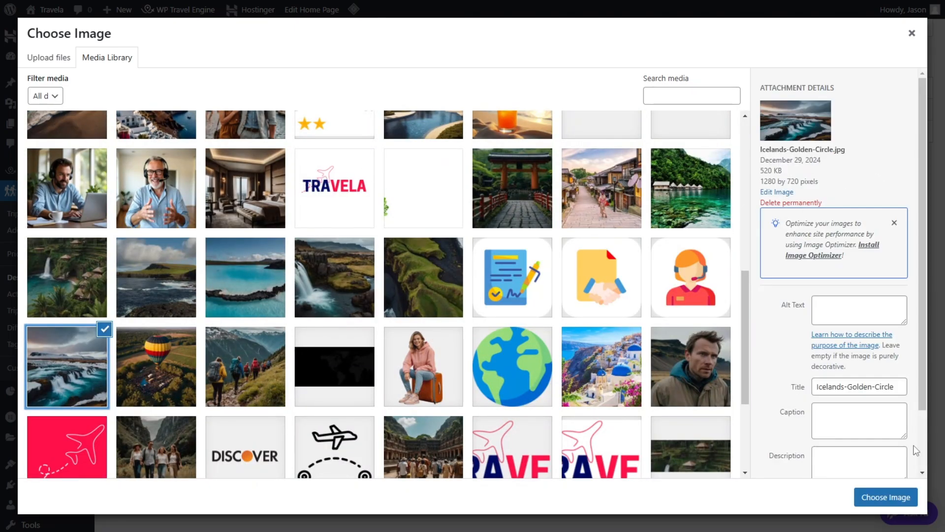
{"action": "left_click", "coordinate": [885, 496]}
{"action": "scroll", "coordinate": [157, 301], "scroll_direction": "down", "scroll_amount": 3}
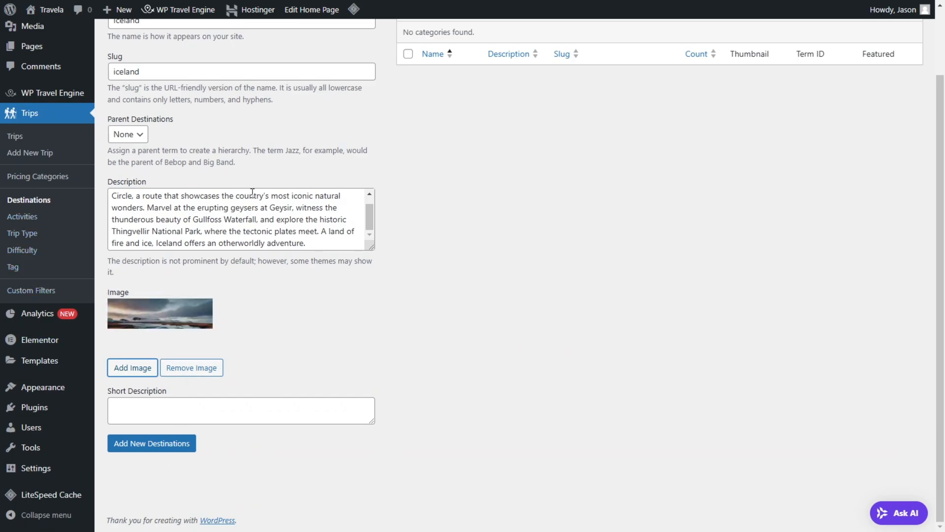
{"action": "scroll", "coordinate": [184, 261], "scroll_direction": "up", "scroll_amount": 2}
{"action": "left_click", "coordinate": [155, 513]}
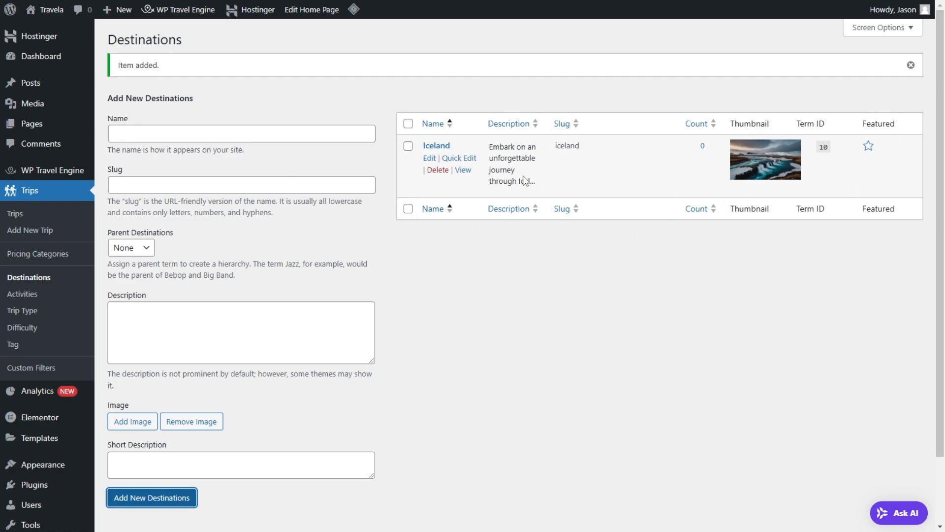
Step: Enter a new destination named Greece with the slug greece
{"action": "left_click", "coordinate": [213, 134]}
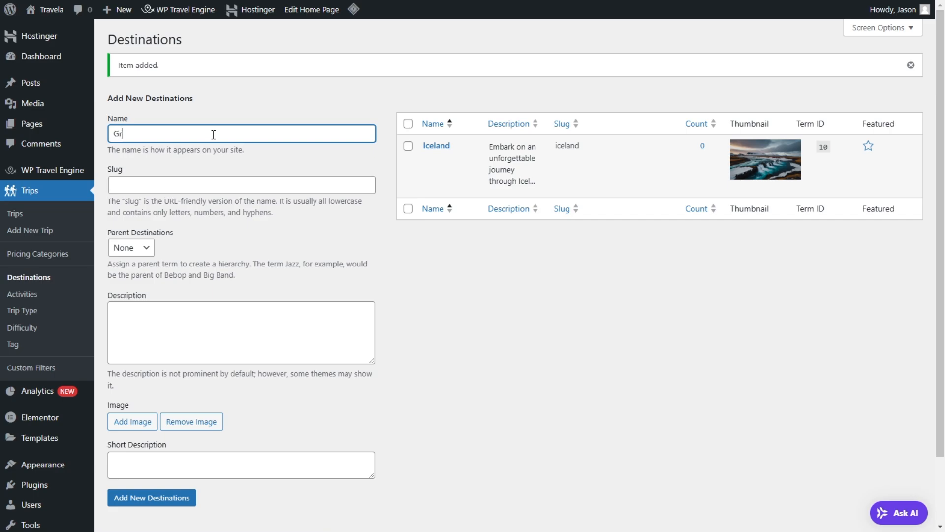
{"action": "left_click", "coordinate": [171, 185]}
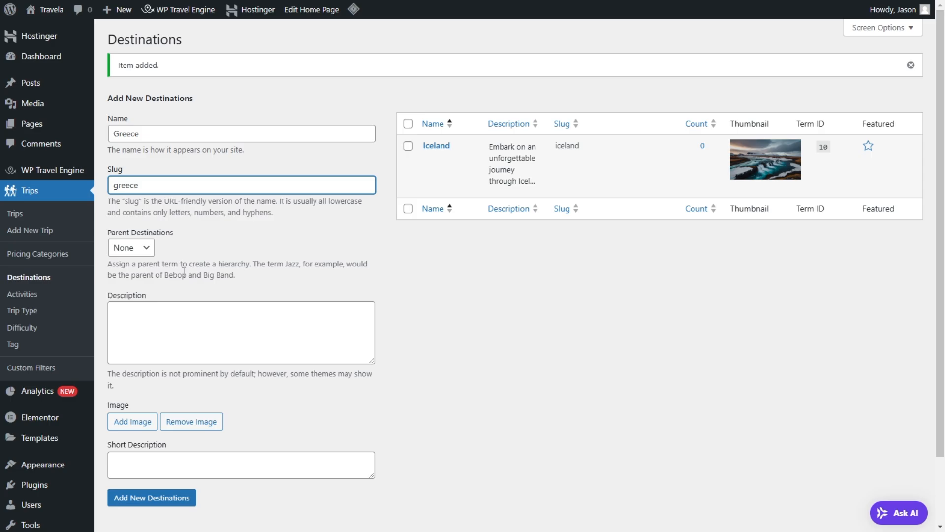
{"action": "key", "text": "ctrl+a"}
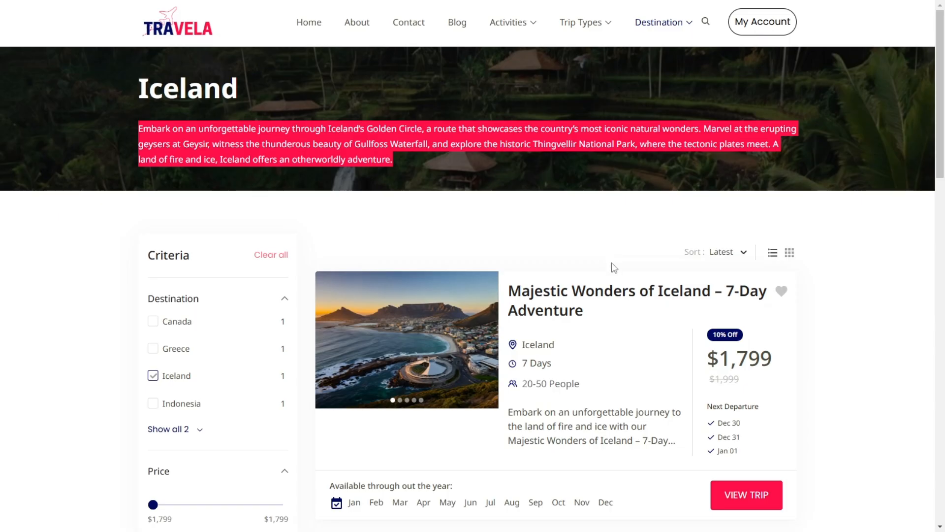
Step: Open the Greece page from the demo site's destination listing and copy its Santorini description
{"action": "left_click", "coordinate": [654, 31]}
{"action": "scroll", "coordinate": [533, 296], "scroll_direction": "down", "scroll_amount": 5}
{"action": "mouse_move", "coordinate": [535, 196]}
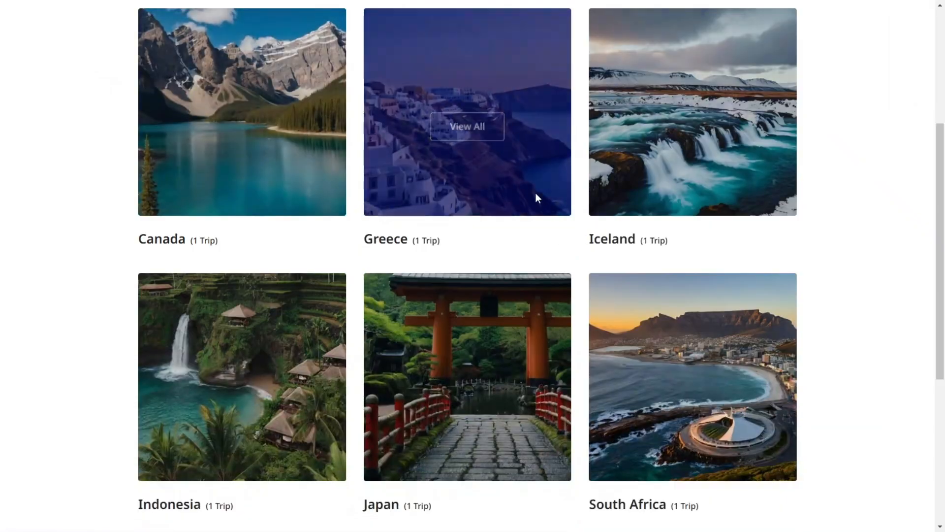
{"action": "left_click", "coordinate": [479, 151]}
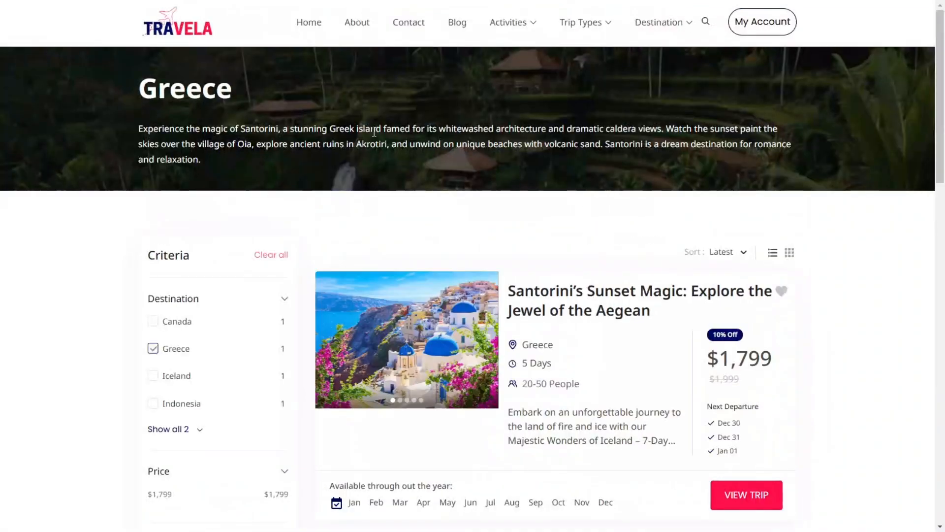
{"action": "triple_click", "coordinate": [293, 141]}
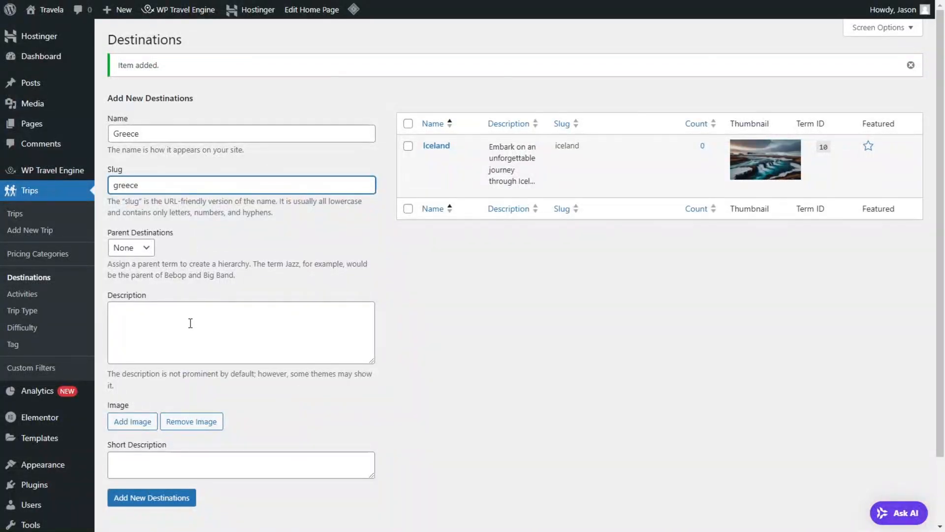
Step: Paste the Santorini text as Greece's description without the trailing blank lines, check the demo's destination images, and add the destination
{"action": "left_click", "coordinate": [190, 323]}
{"action": "key", "text": "ctrl+v"}
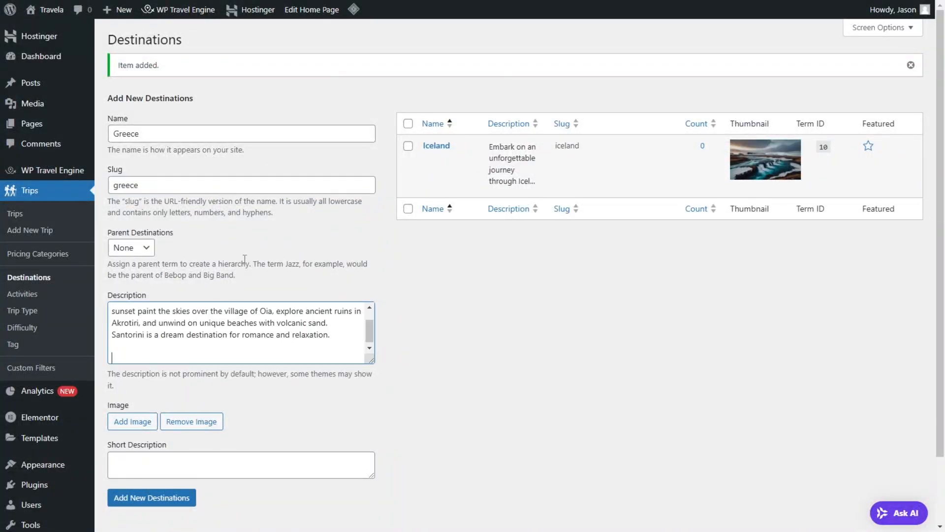
{"action": "key", "text": "BackSpace"}
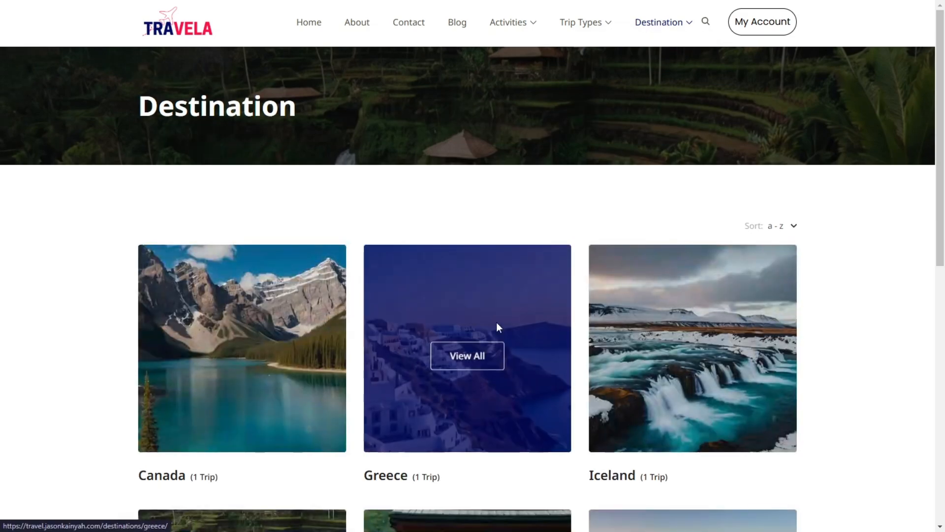
{"action": "scroll", "coordinate": [496, 322], "scroll_direction": "down", "scroll_amount": 2}
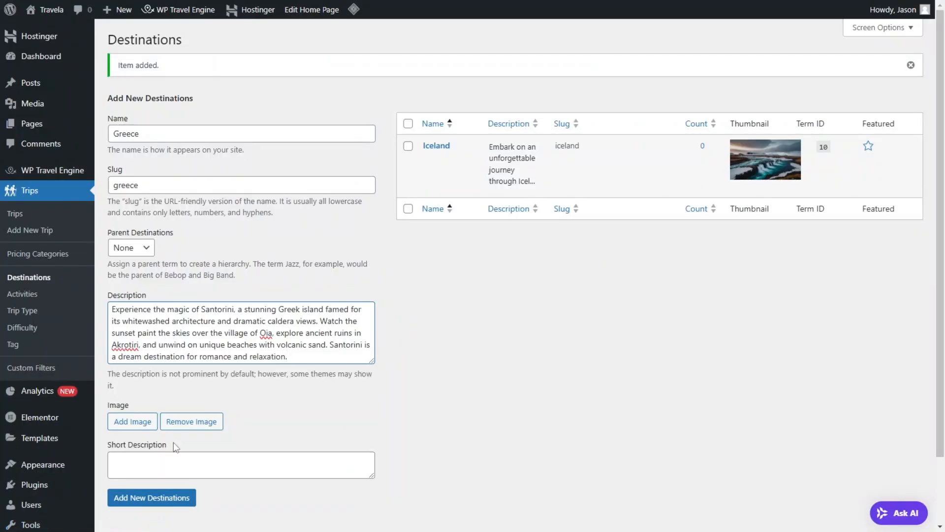
{"action": "left_click", "coordinate": [150, 502]}
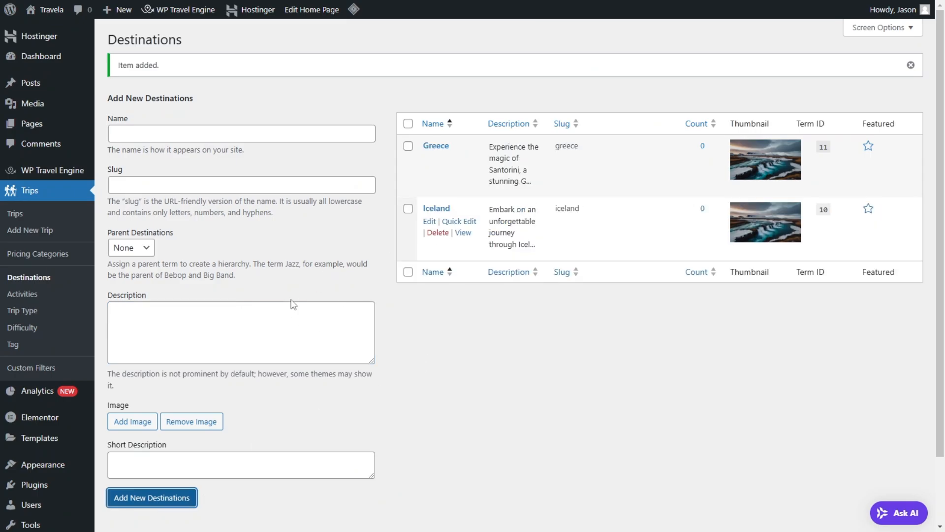
Step: Open the Iceland destination for editing and bring up the media library for its image
{"action": "left_click", "coordinate": [429, 222]}
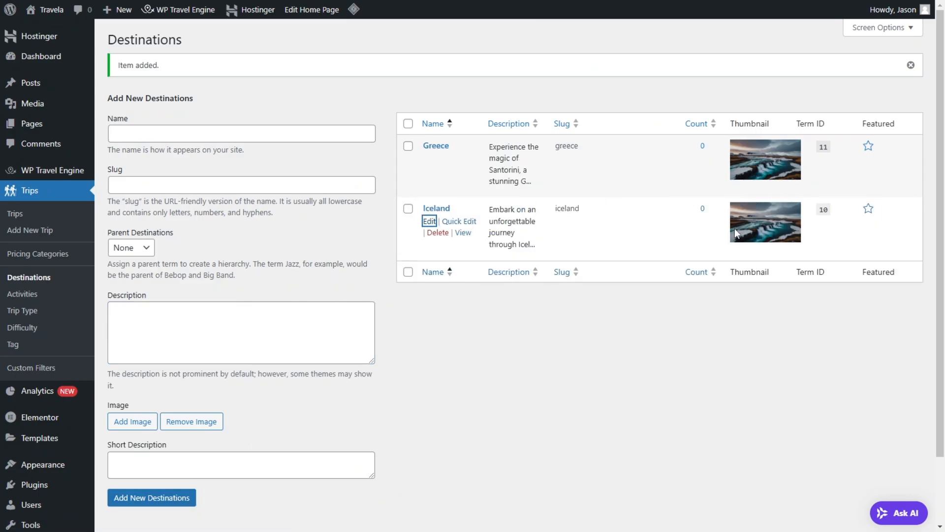
{"action": "scroll", "coordinate": [330, 327], "scroll_direction": "down", "scroll_amount": 5}
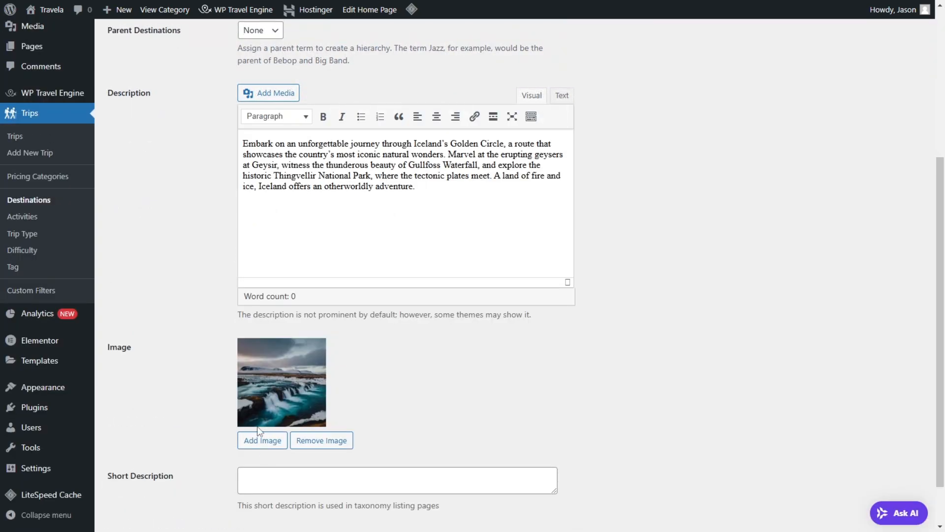
{"action": "left_click", "coordinate": [262, 442]}
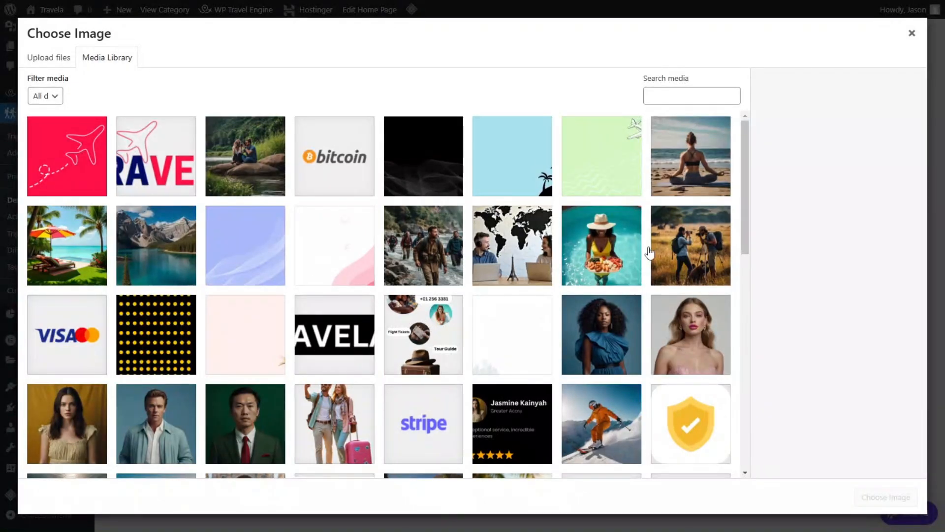
{"action": "scroll", "coordinate": [729, 396], "scroll_direction": "down", "scroll_amount": 10}
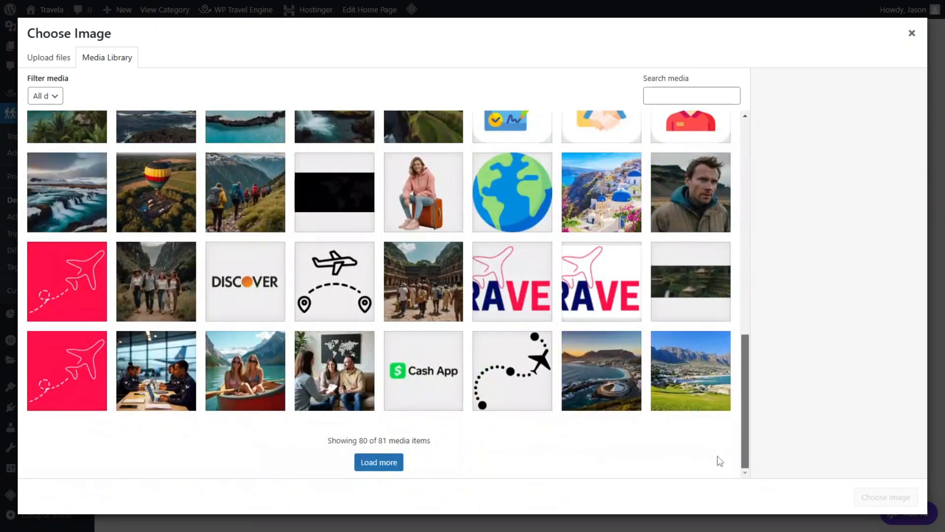
{"action": "scroll", "coordinate": [154, 226], "scroll_direction": "up", "scroll_amount": 1}
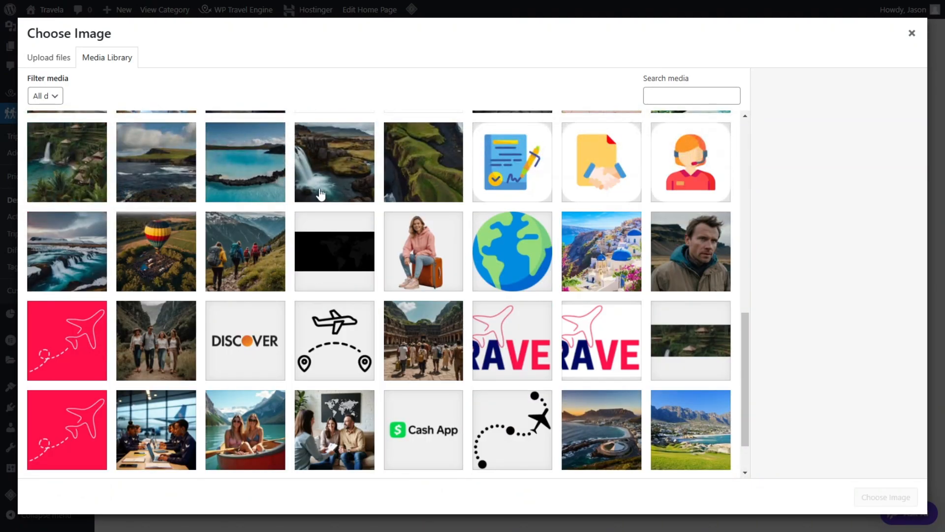
{"action": "scroll", "coordinate": [127, 212], "scroll_direction": "up", "scroll_amount": 2}
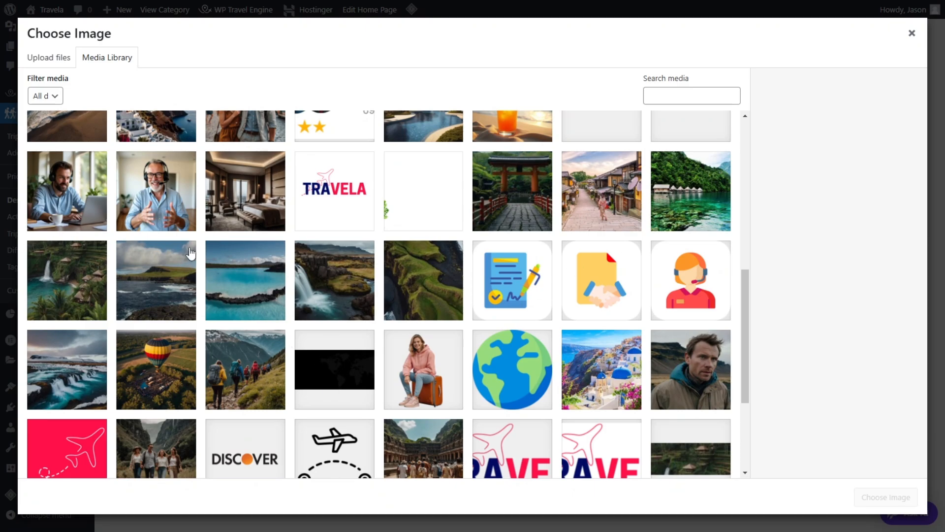
{"action": "scroll", "coordinate": [189, 253], "scroll_direction": "down", "scroll_amount": 2}
{"action": "left_click", "coordinate": [209, 264]}
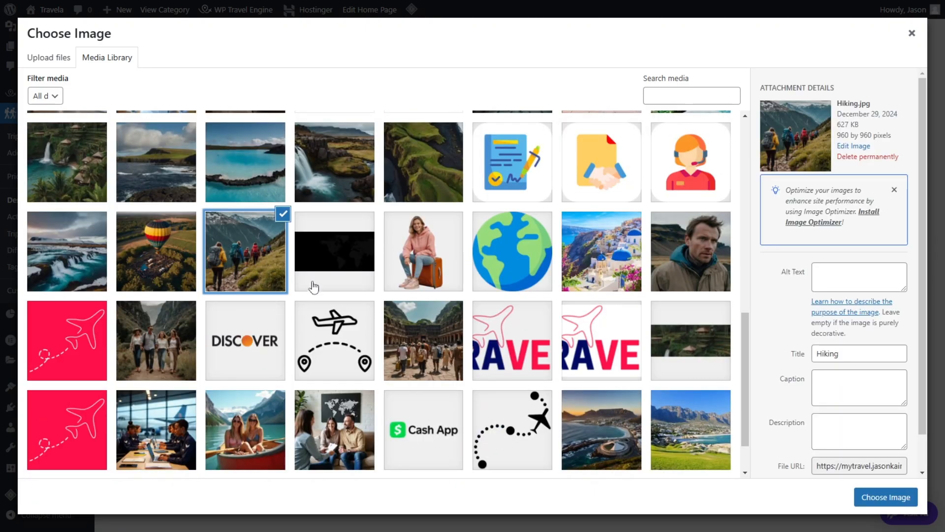
{"action": "scroll", "coordinate": [170, 285], "scroll_direction": "down", "scroll_amount": 1}
{"action": "scroll", "coordinate": [202, 304], "scroll_direction": "up", "scroll_amount": 4}
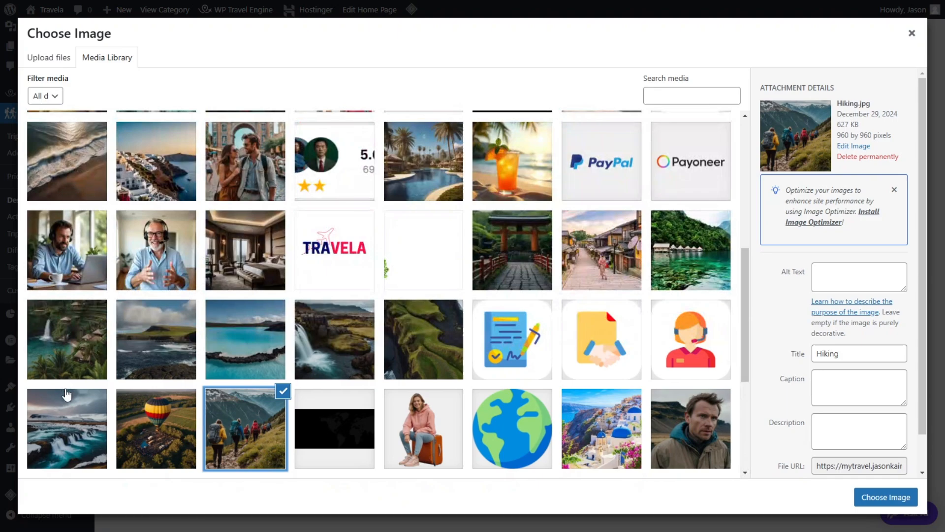
{"action": "left_click", "coordinate": [68, 394]}
{"action": "left_click", "coordinate": [60, 329]}
{"action": "left_click", "coordinate": [63, 327]}
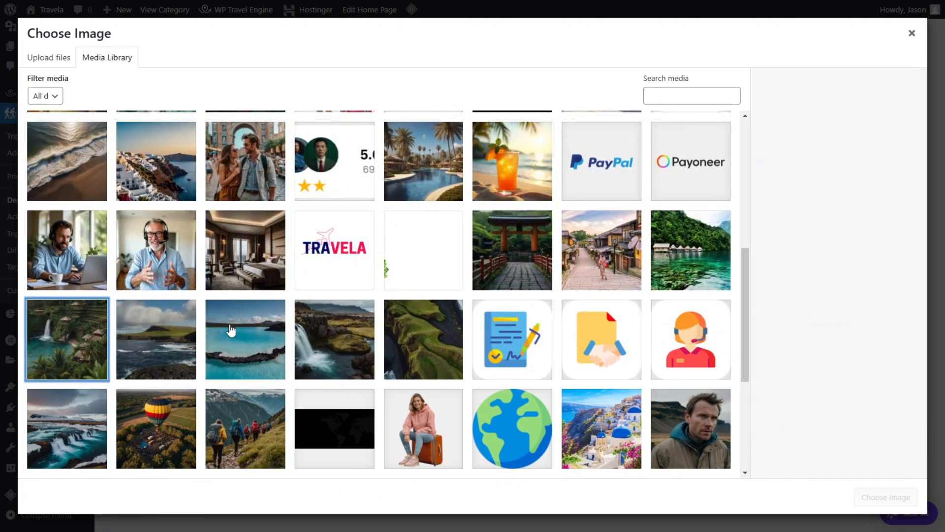
Step: Search the media library for greece, choose Santorini-Greece.jpg as the Iceland destination's image, and update the destination
{"action": "left_click", "coordinate": [659, 90]}
{"action": "type", "text": "greece"}
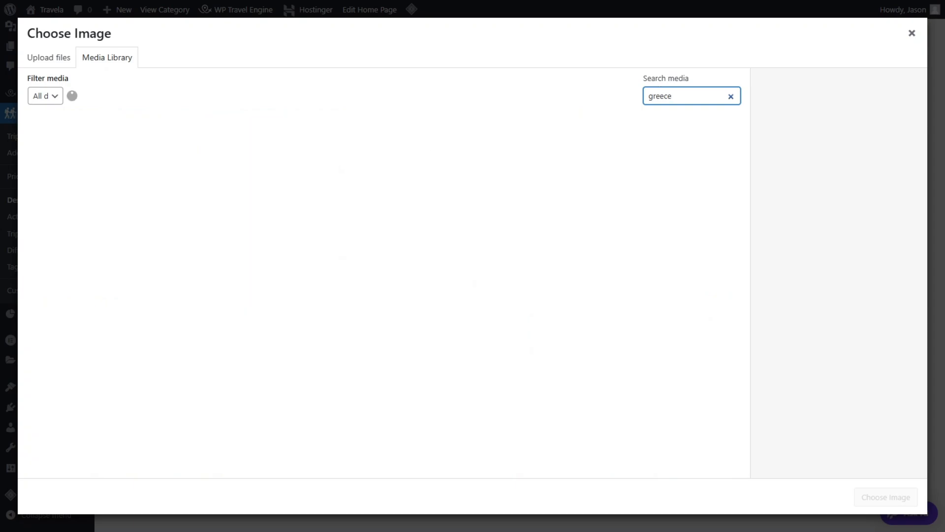
{"action": "left_click", "coordinate": [73, 179]}
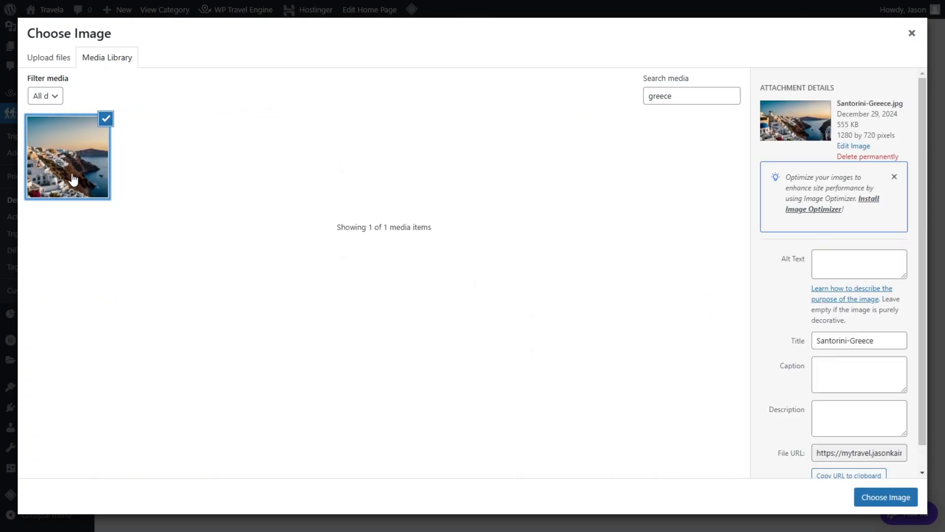
{"action": "left_click", "coordinate": [883, 494]}
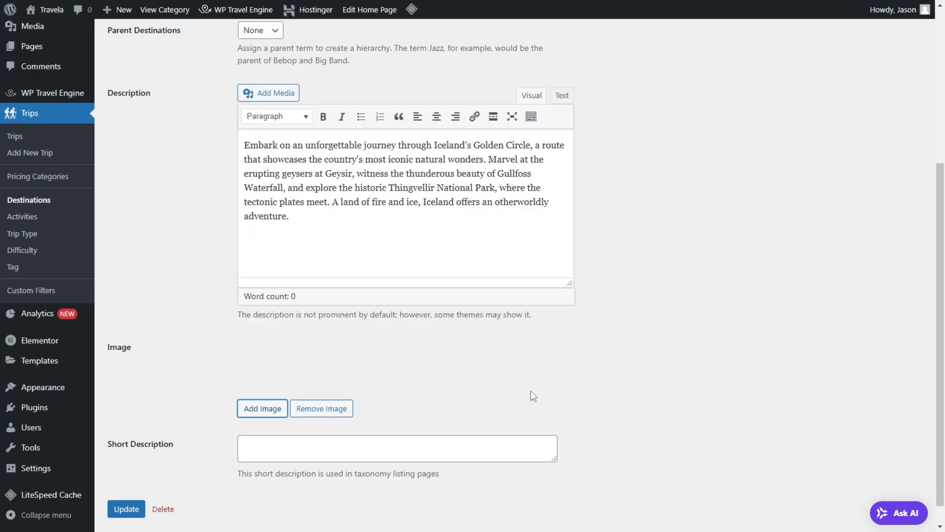
{"action": "left_click", "coordinate": [130, 512]}
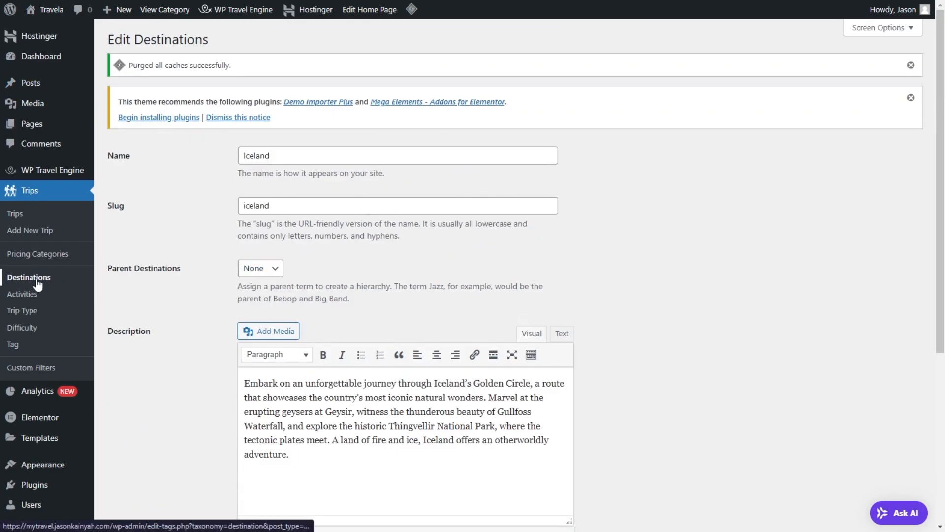
Step: Look over the names, descriptions and thumbnails in the Destinations list
{"action": "scroll", "coordinate": [336, 303], "scroll_direction": "down", "scroll_amount": 5}
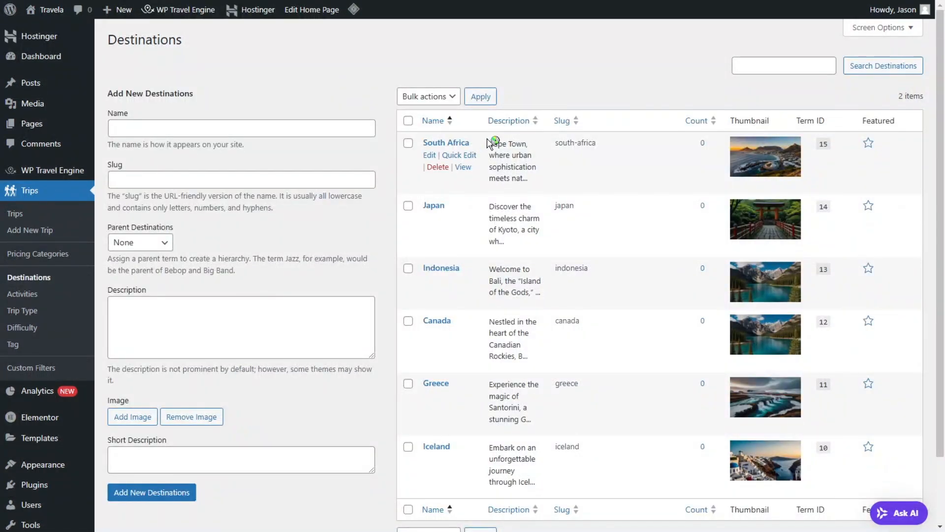
{"action": "scroll", "coordinate": [537, 197], "scroll_direction": "down", "scroll_amount": 2}
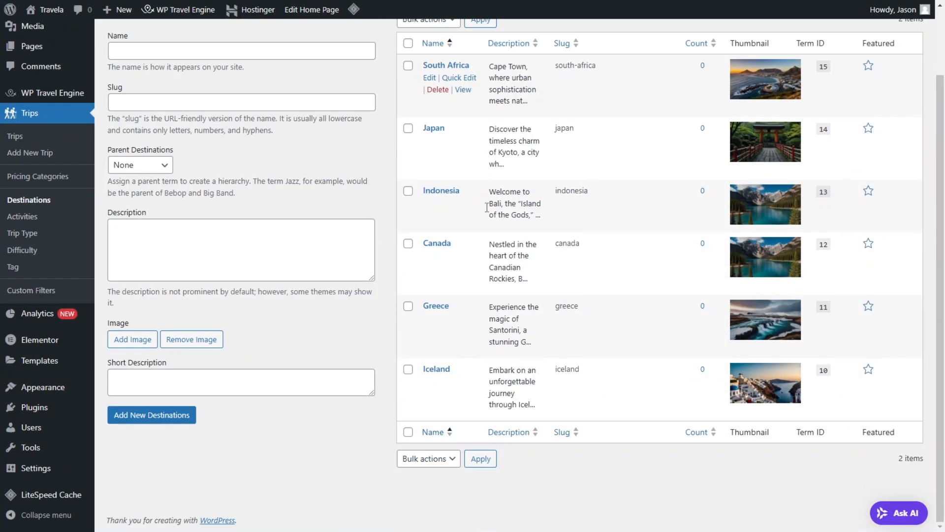
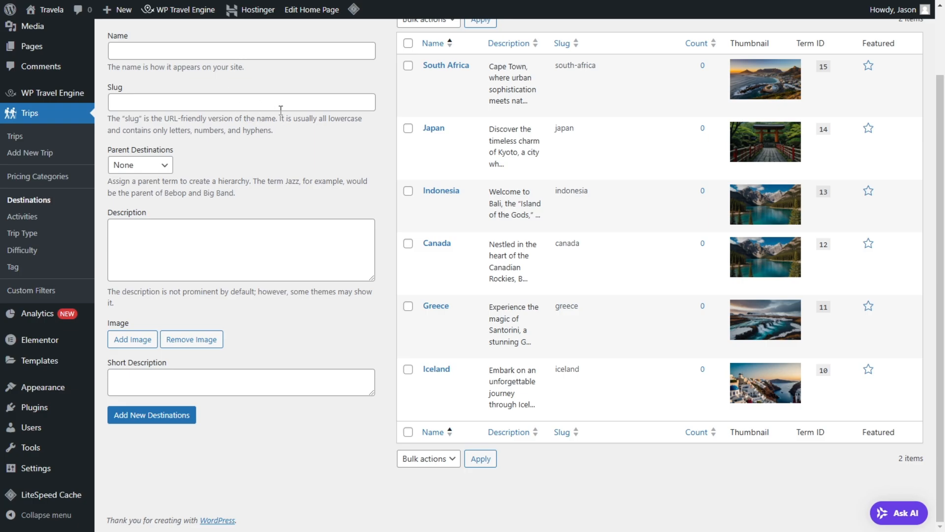
Step: Open the Japan destination's public page in a separate tab to check how it displays
{"action": "left_click", "coordinate": [198, 258]}
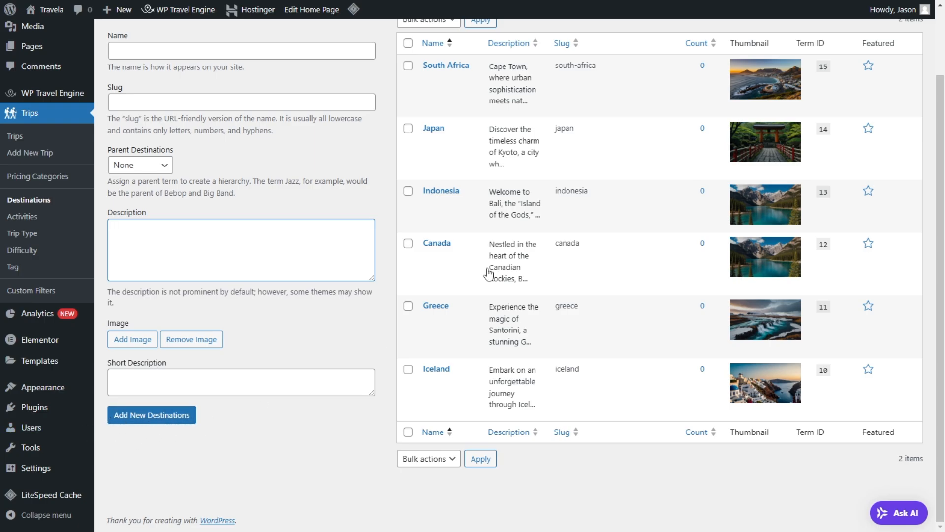
{"action": "mouse_move", "coordinate": [448, 94]}
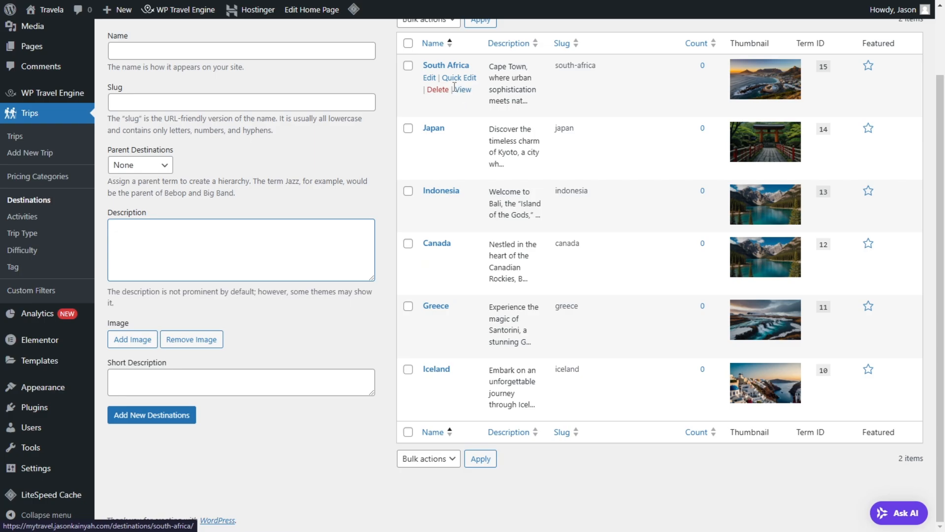
{"action": "right_click", "coordinate": [462, 152]}
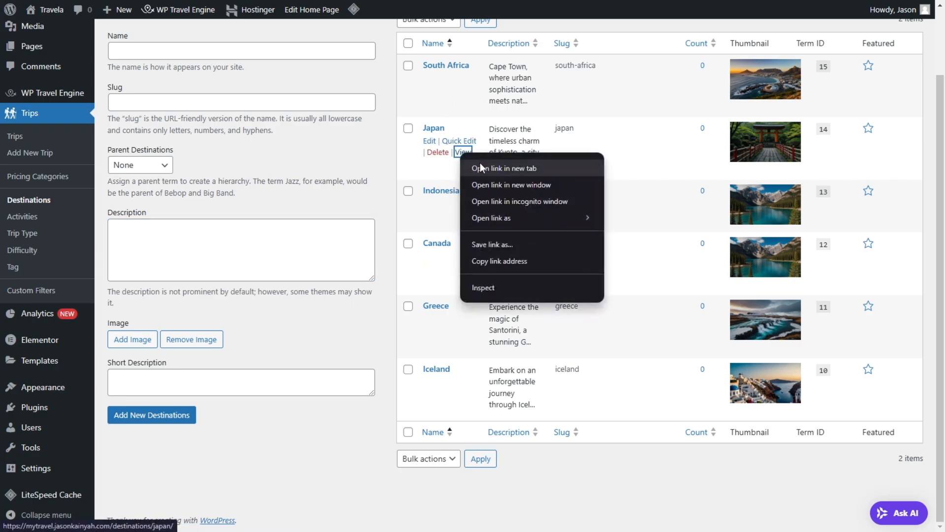
{"action": "left_click", "coordinate": [482, 169]}
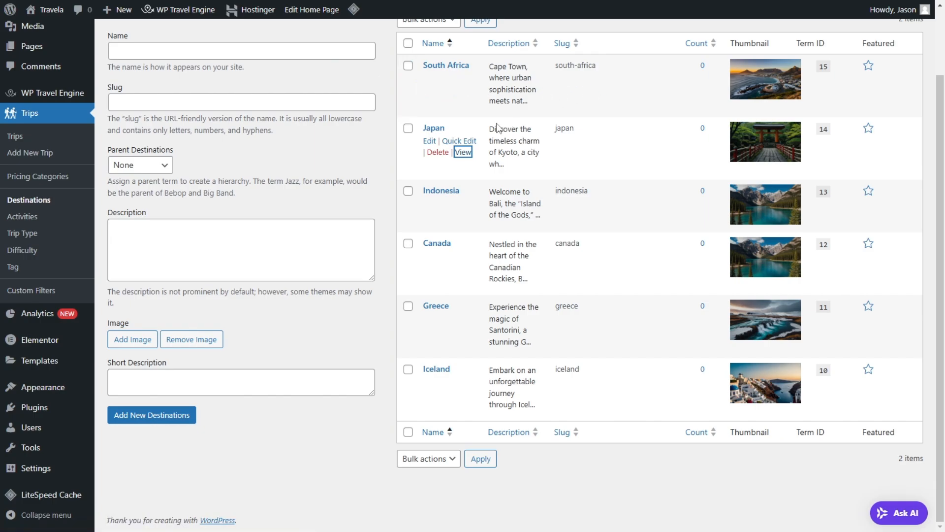
{"action": "key", "text": "ctrl+Tab"}
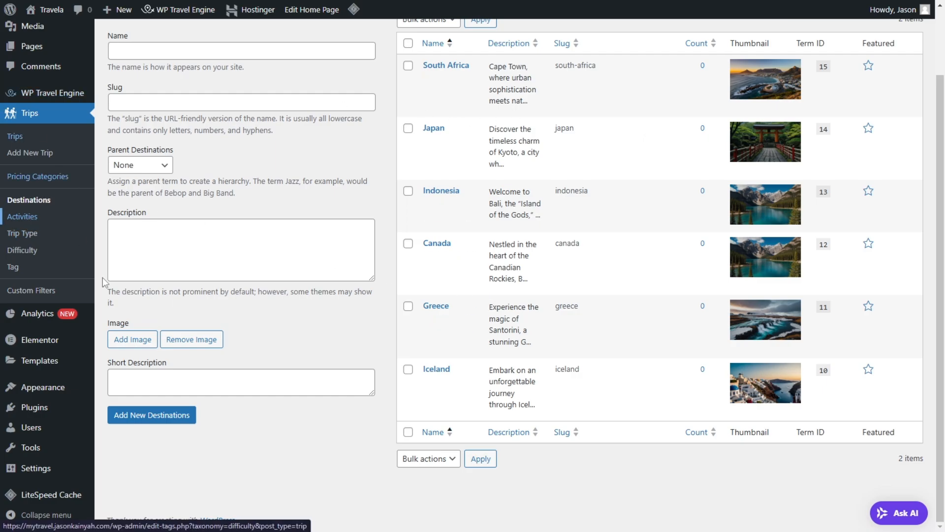
Step: Open the trip Activities admin page and look over the demo site's Hiking activity page with its description, filters and trips
{"action": "left_click", "coordinate": [35, 219]}
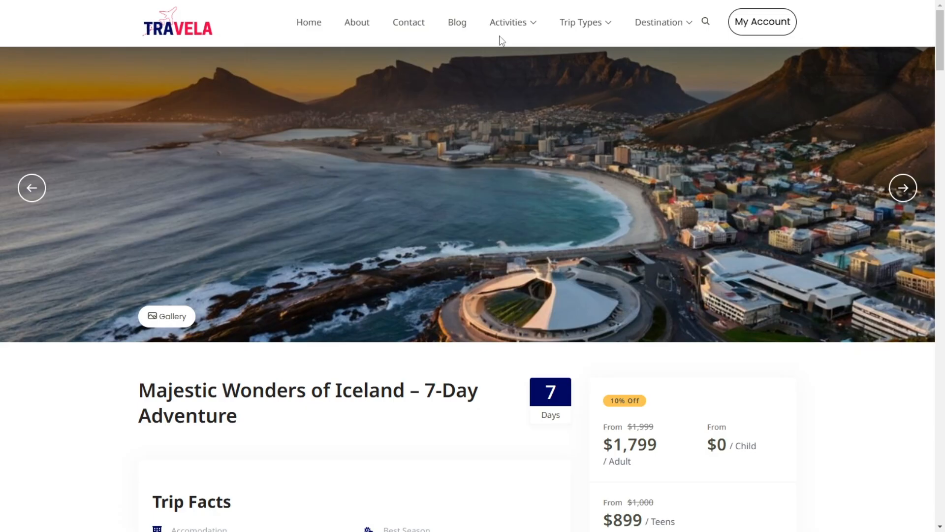
{"action": "mouse_move", "coordinate": [500, 30]}
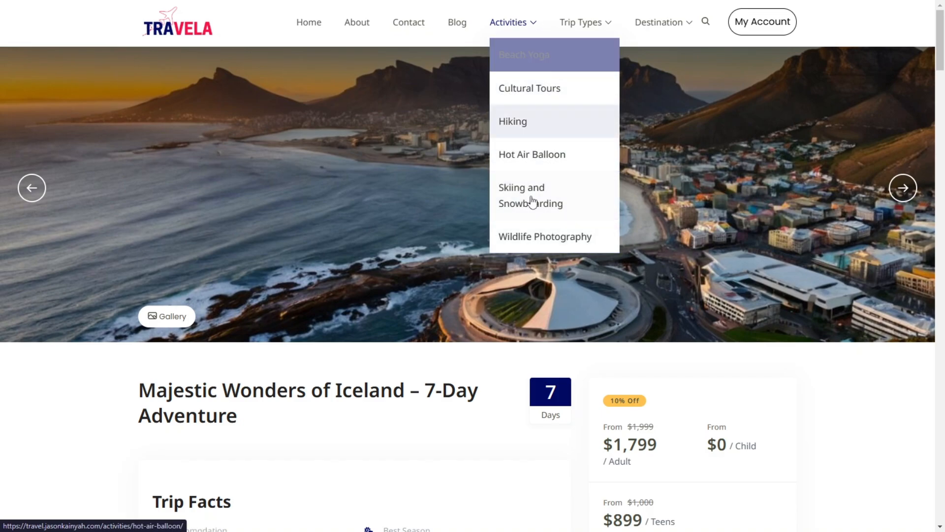
{"action": "left_click", "coordinate": [541, 135]}
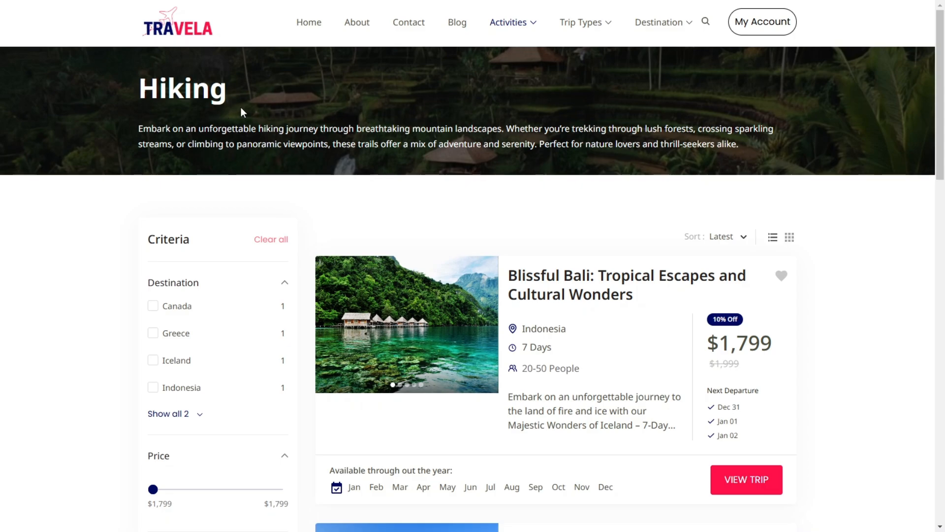
{"action": "scroll", "coordinate": [483, 185], "scroll_direction": "down", "scroll_amount": 2}
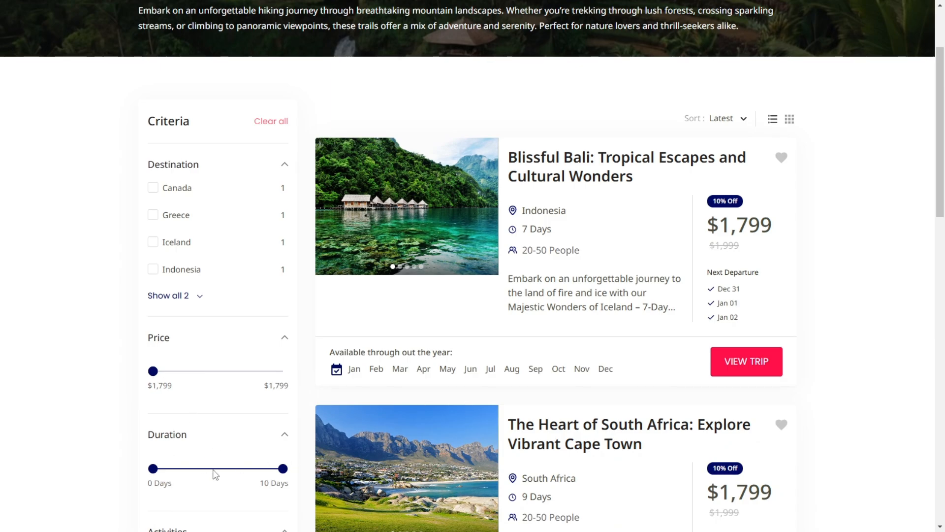
{"action": "scroll", "coordinate": [411, 292], "scroll_direction": "down", "scroll_amount": 7}
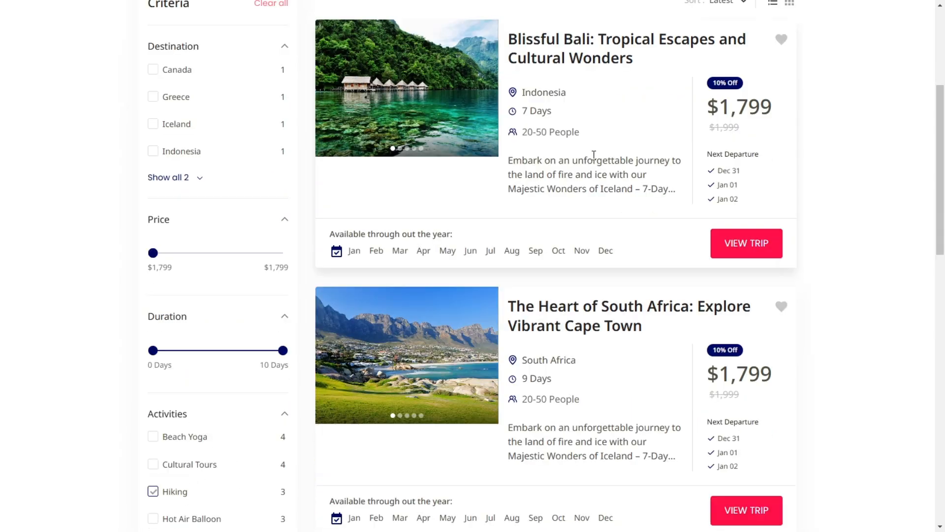
{"action": "scroll", "coordinate": [523, 306], "scroll_direction": "down", "scroll_amount": 3}
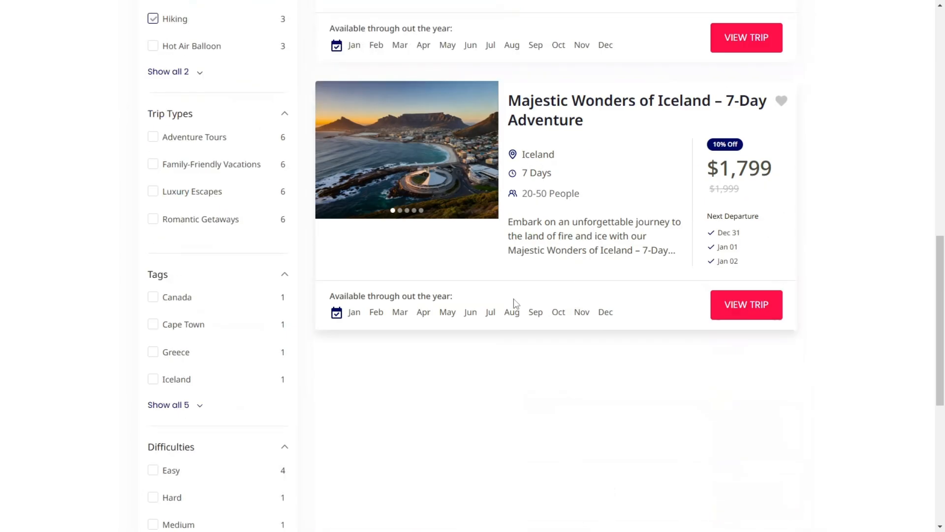
{"action": "scroll", "coordinate": [480, 266], "scroll_direction": "up", "scroll_amount": 10}
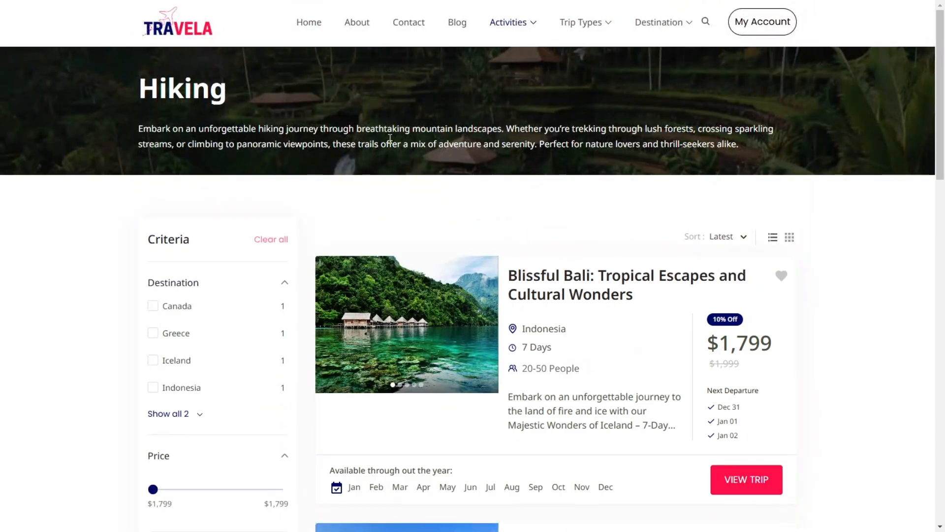
Step: Return to the new activity form and enter Hiking as the name and hiking as the slug
{"action": "key", "text": "ctrl+Tab"}
{"action": "key", "text": "ctrl+Tab"}
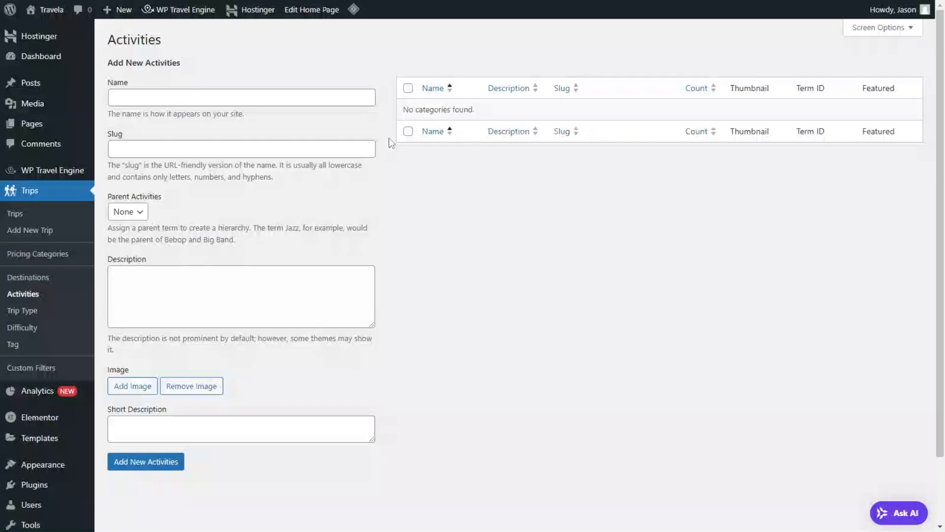
{"action": "left_click", "coordinate": [172, 98]}
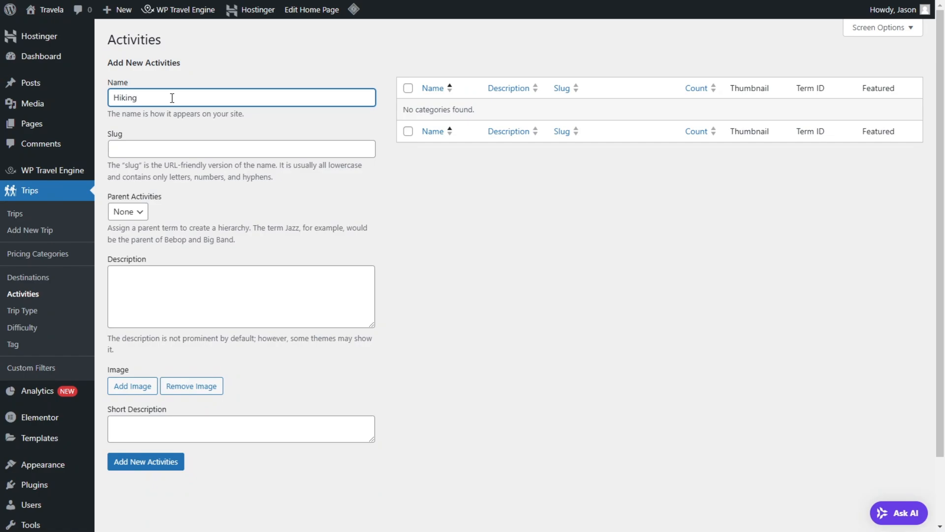
{"action": "left_click", "coordinate": [169, 151]}
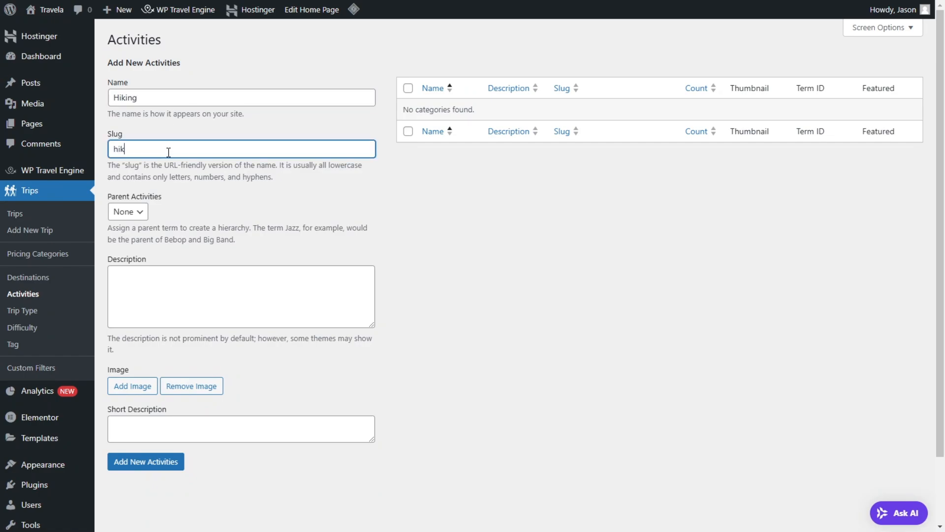
Step: Copy the description from the demo site's Hiking activity page and paste it as the new activity's description
{"action": "key", "text": "ctrl+Tab"}
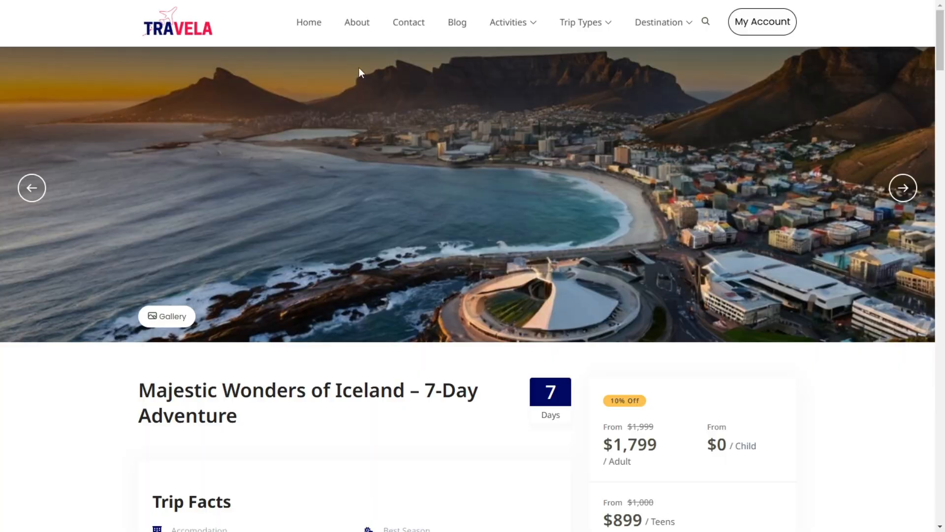
{"action": "left_click", "coordinate": [508, 22]}
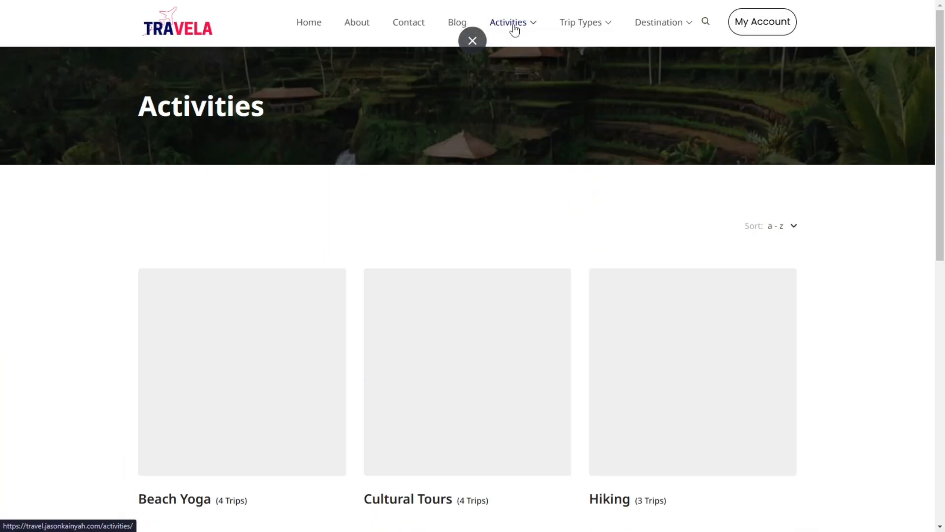
{"action": "scroll", "coordinate": [675, 242], "scroll_direction": "down", "scroll_amount": 5}
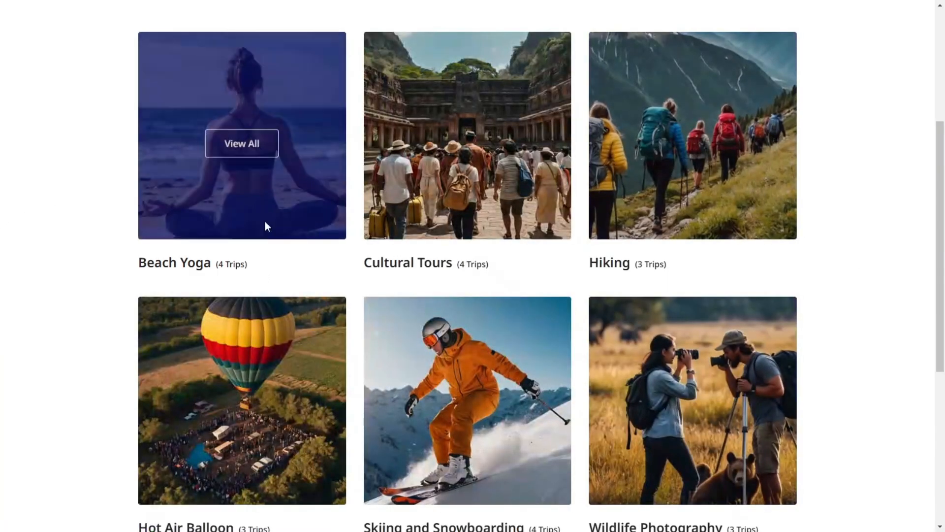
{"action": "scroll", "coordinate": [737, 291], "scroll_direction": "down", "scroll_amount": 5}
{"action": "scroll", "coordinate": [694, 212], "scroll_direction": "up", "scroll_amount": 6}
{"action": "left_click", "coordinate": [697, 212]}
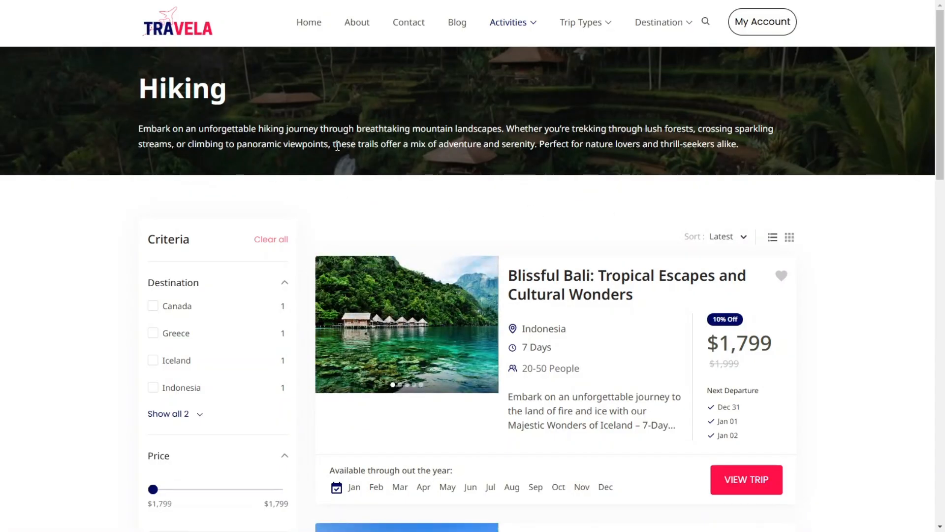
{"action": "triple_click", "coordinate": [360, 127]}
{"action": "key", "text": "ctrl+c"}
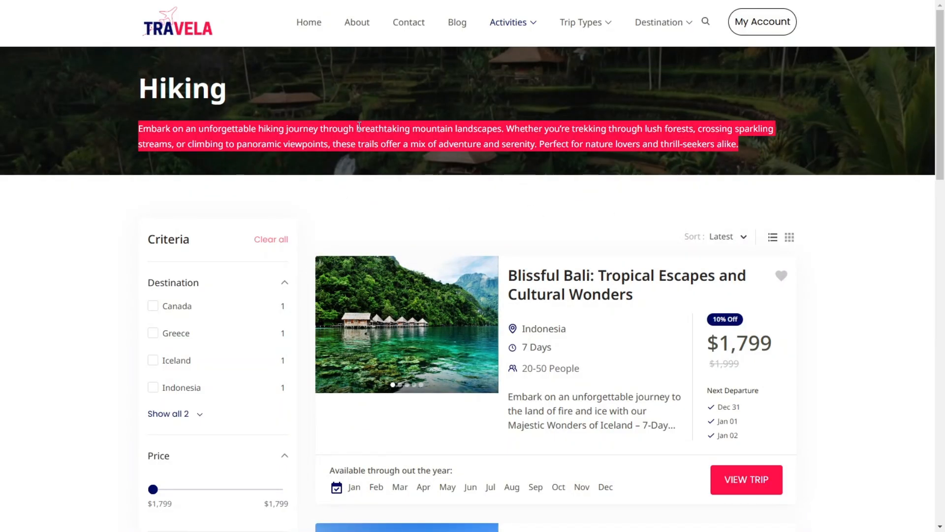
{"action": "key", "text": "ctrl+Tab"}
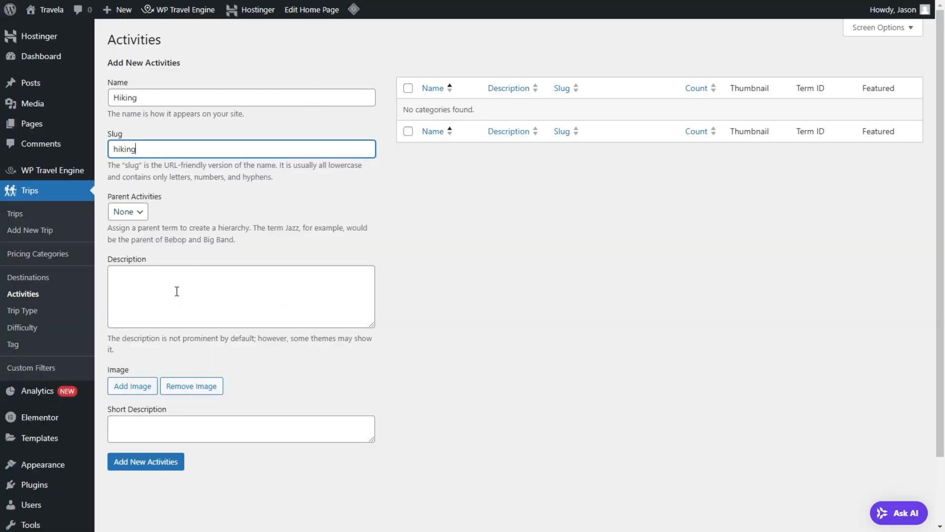
{"action": "left_click", "coordinate": [175, 292]}
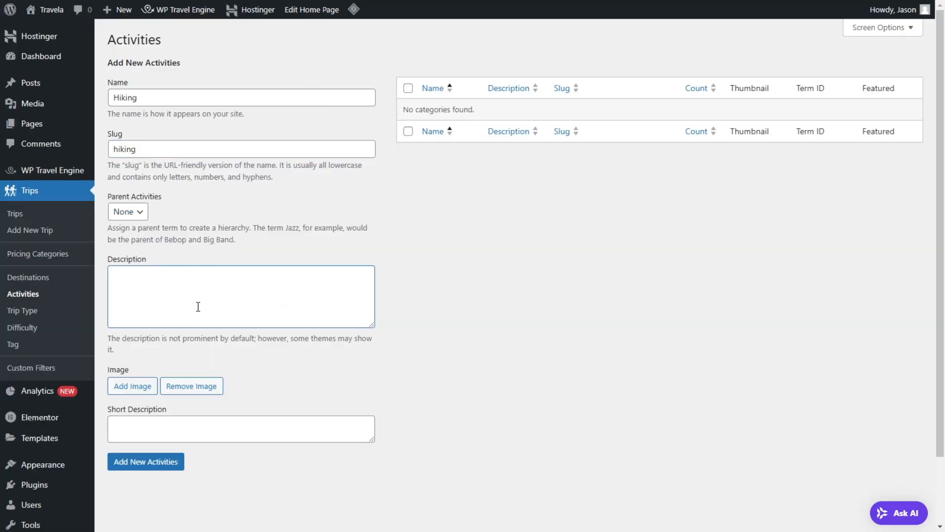
{"action": "key", "text": "ctrl+v"}
{"action": "scroll", "coordinate": [198, 306], "scroll_direction": "up", "scroll_amount": 2}
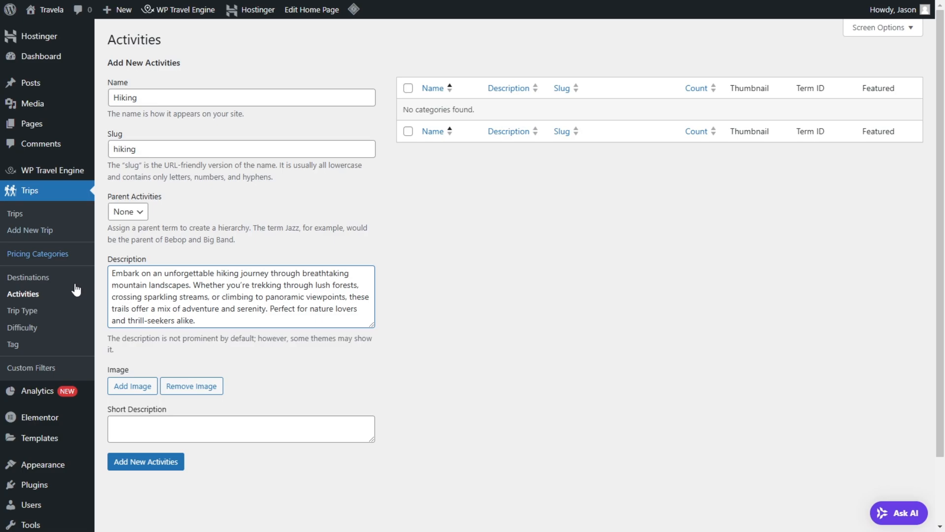
Step: Search the media library for hiking, choose Hiking.jpg as the activity's image, and add the activity
{"action": "left_click", "coordinate": [136, 386]}
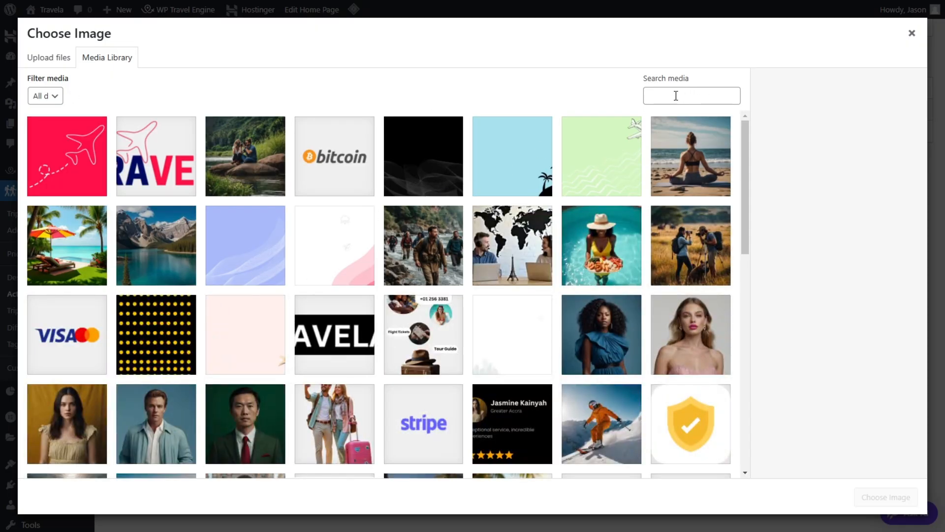
{"action": "left_click", "coordinate": [677, 95]}
{"action": "type", "text": "hiking"}
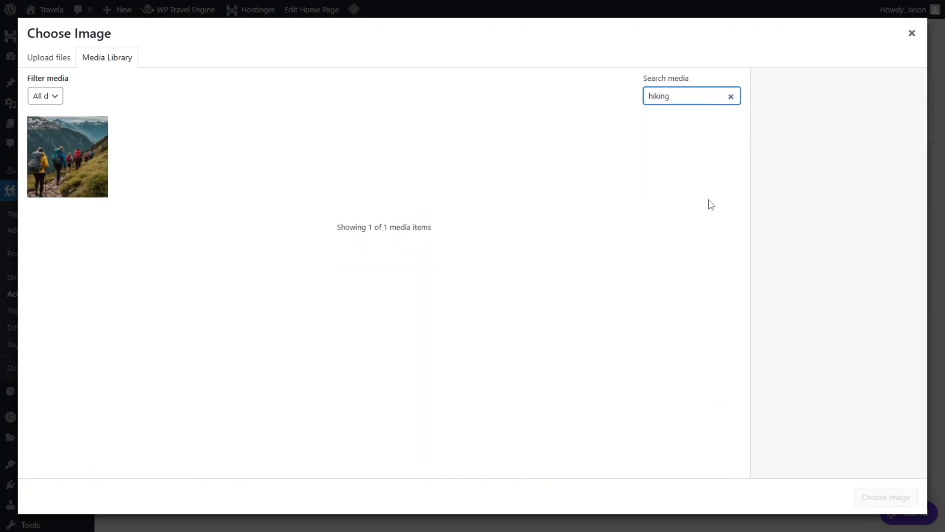
{"action": "left_click", "coordinate": [87, 165]}
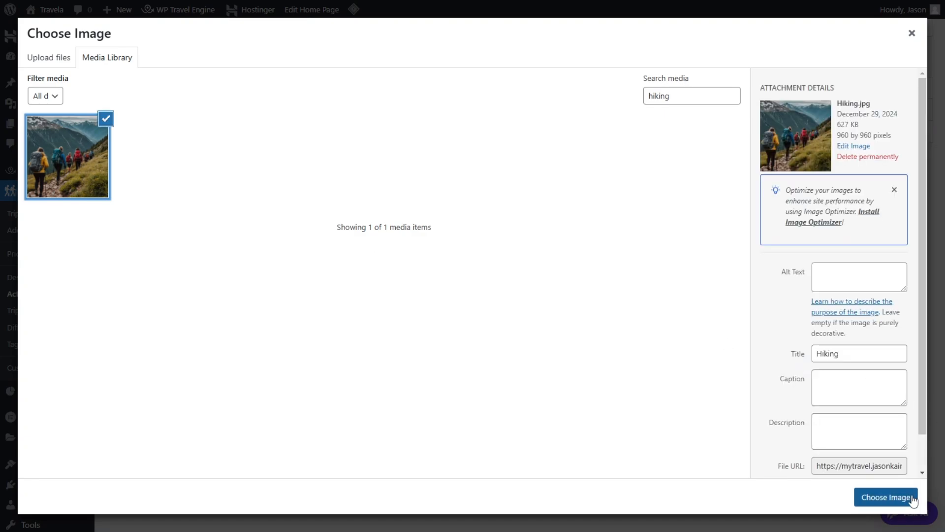
{"action": "left_click", "coordinate": [884, 497]}
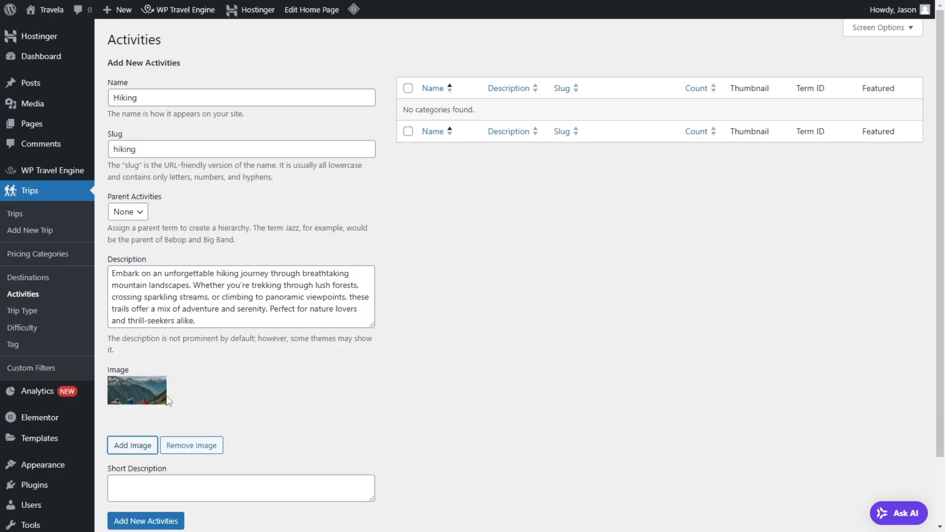
{"action": "scroll", "coordinate": [138, 394], "scroll_direction": "down", "scroll_amount": 2}
{"action": "left_click", "coordinate": [156, 453]}
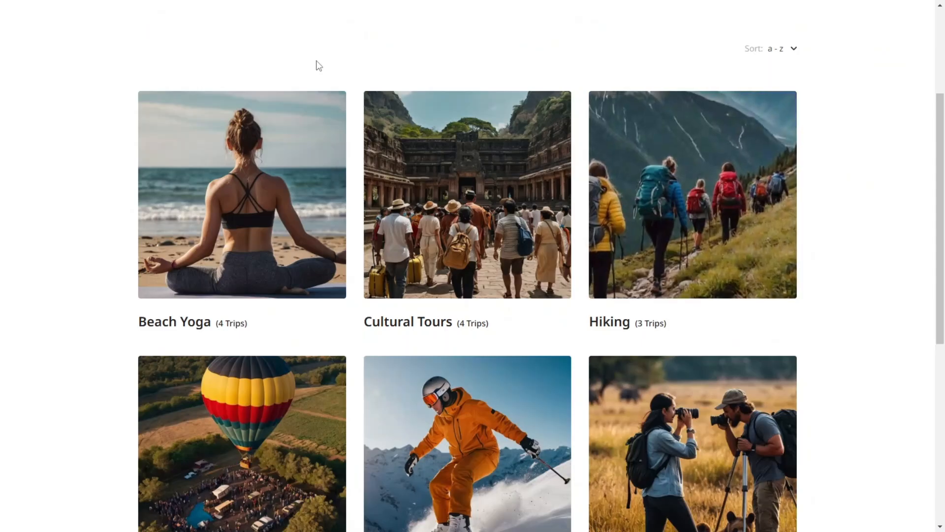
Step: Copy the Hot Air Balloon title from the demo's activities as the new activity's name, and enter hot-air-ballon as the slug
{"action": "scroll", "coordinate": [539, 183], "scroll_direction": "down", "scroll_amount": 5}
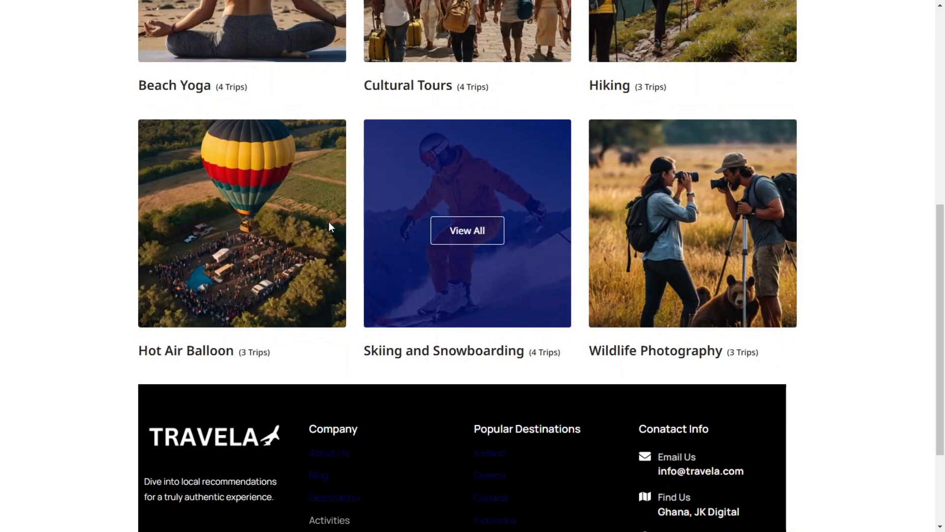
{"action": "scroll", "coordinate": [242, 214], "scroll_direction": "up", "scroll_amount": 1}
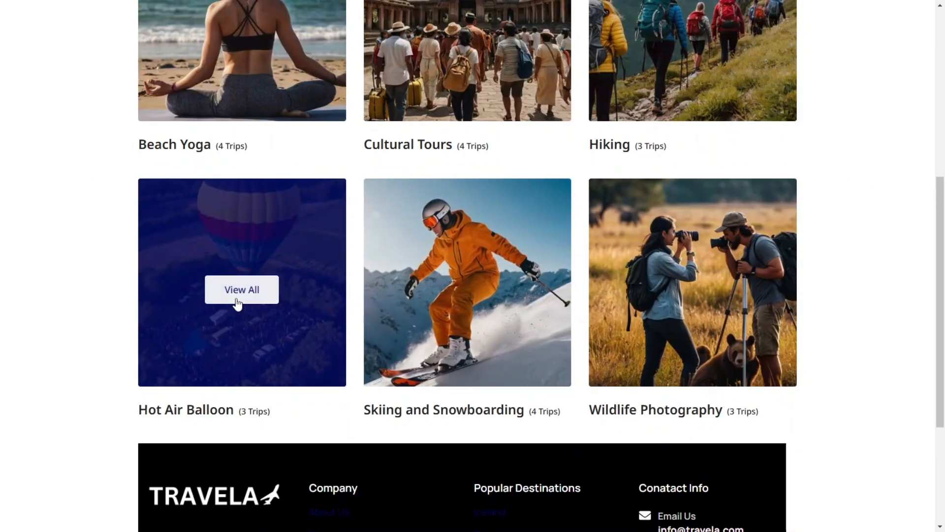
{"action": "left_click", "coordinate": [264, 353]}
{"action": "triple_click", "coordinate": [211, 98]}
{"action": "key", "text": "ctrl+c"}
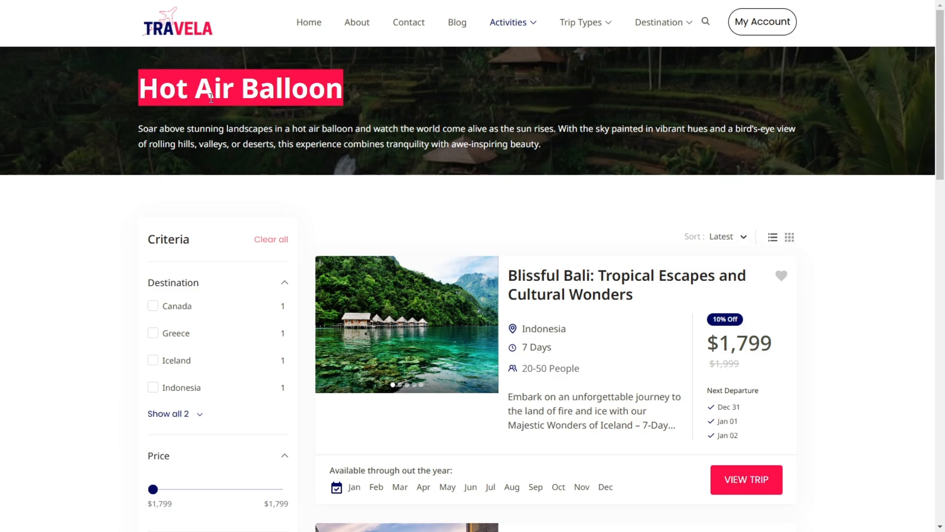
{"action": "key", "text": "alt+Tab"}
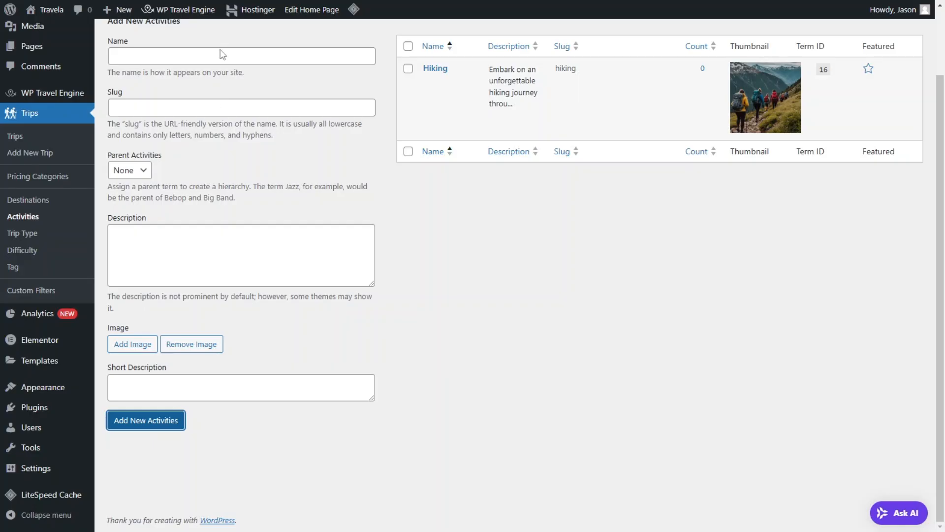
{"action": "left_click", "coordinate": [219, 54]}
{"action": "key", "text": "ctrl+v"}
{"action": "left_click", "coordinate": [191, 106]}
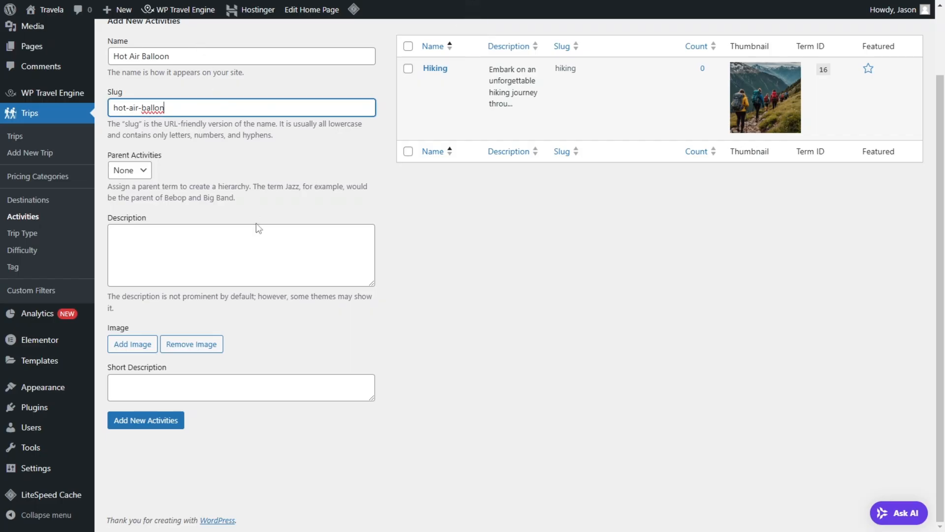
Step: Paste the demo site's Hot Air Balloon description into the new activity and correct its slug to hot-air-balloon
{"action": "left_click", "coordinate": [210, 267]}
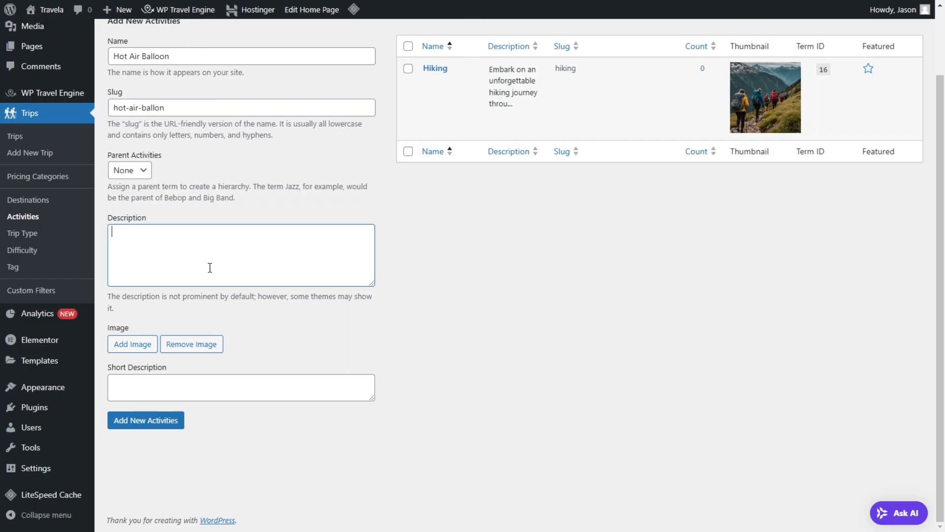
{"action": "key", "text": "ctrl+v"}
{"action": "left_click", "coordinate": [160, 109]}
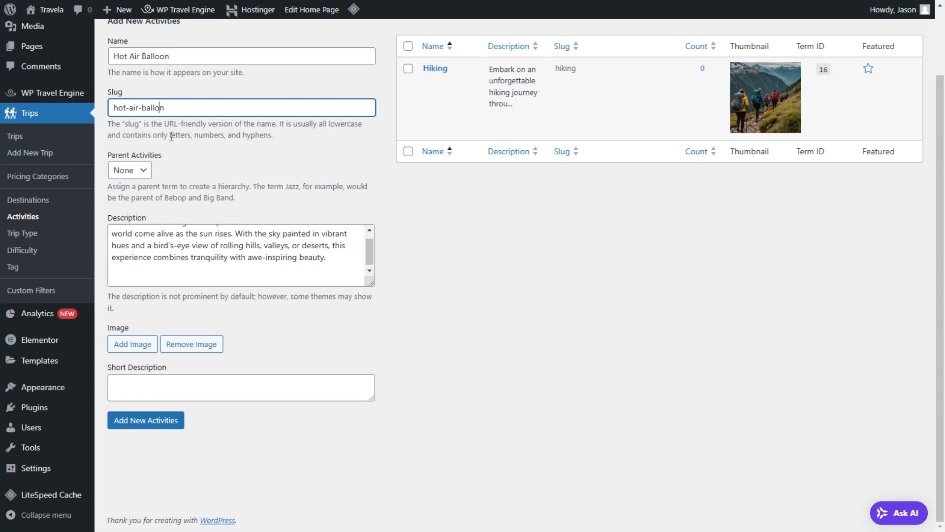
Step: Choose hot-air-ballon.jpg from the media library as the Hot Air Balloon activity's image, and add the activity
{"action": "left_click", "coordinate": [133, 344]}
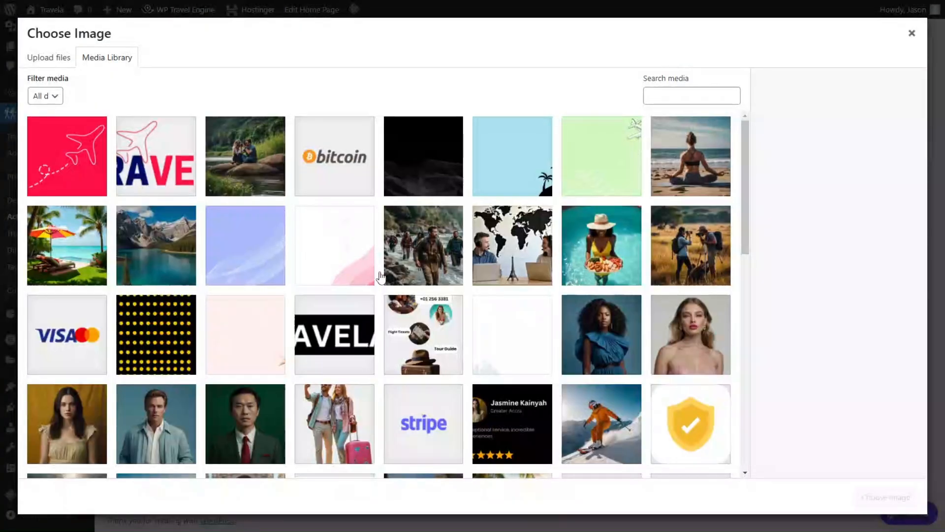
{"action": "scroll", "coordinate": [382, 276], "scroll_direction": "down", "scroll_amount": 6}
{"action": "left_click_drag", "start_coordinate": [748, 282], "coordinate": [738, 358]}
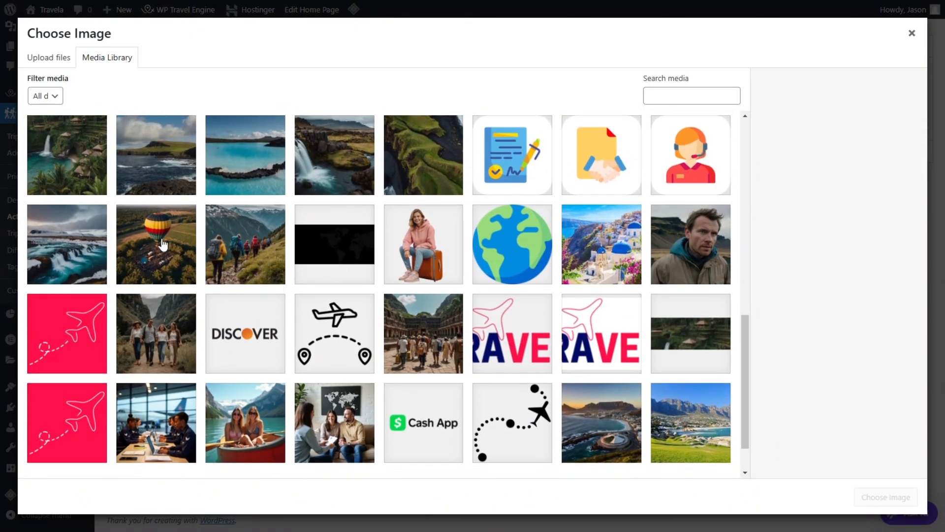
{"action": "left_click", "coordinate": [163, 244]}
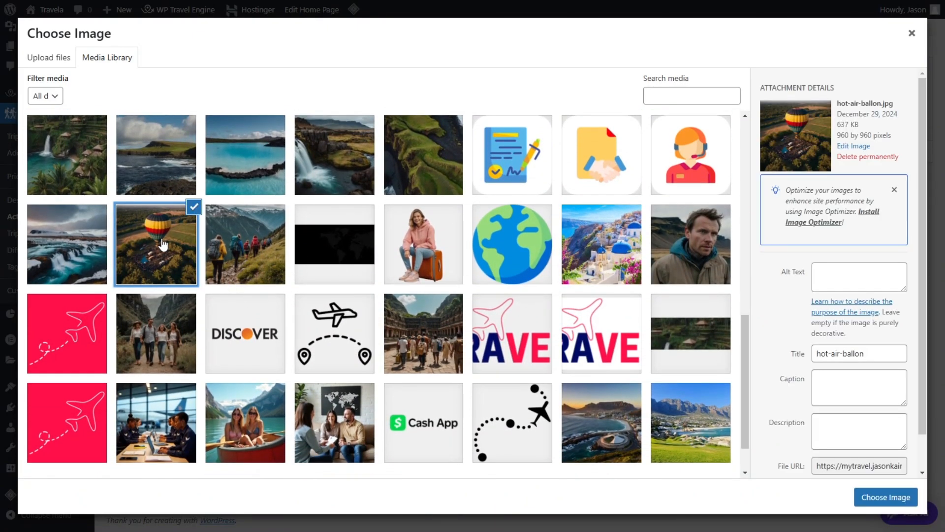
{"action": "left_click", "coordinate": [901, 495]}
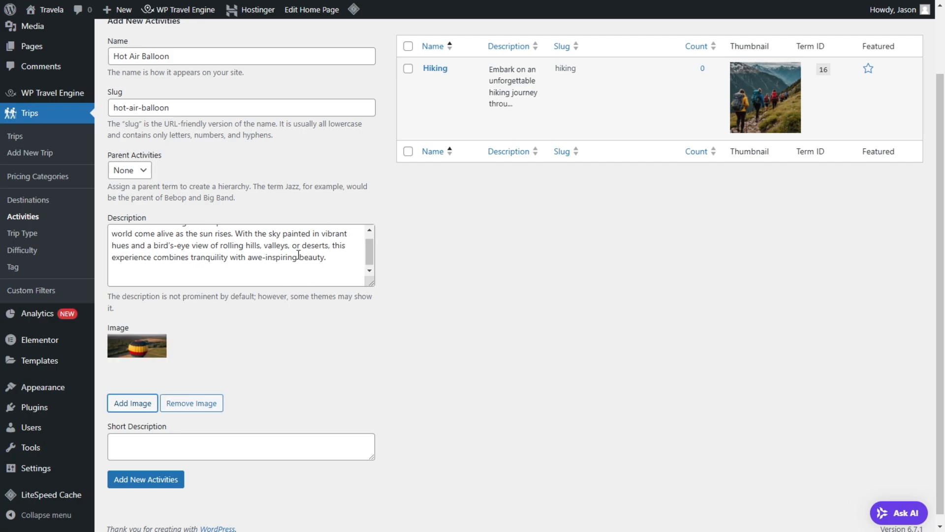
{"action": "left_click", "coordinate": [154, 480]}
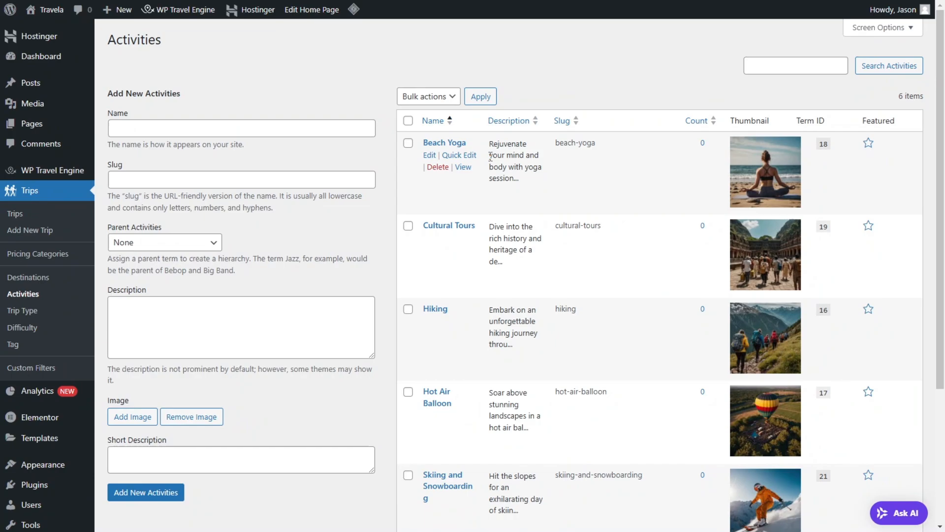
Step: Look through the list of added activities and open the Trip Type management page
{"action": "scroll", "coordinate": [474, 204], "scroll_direction": "down", "scroll_amount": 1}
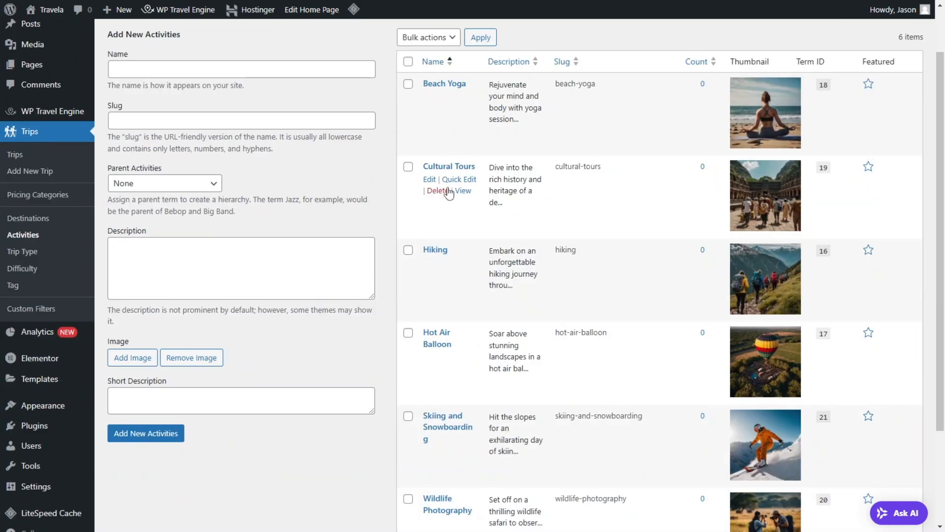
{"action": "scroll", "coordinate": [445, 261], "scroll_direction": "down", "scroll_amount": 3}
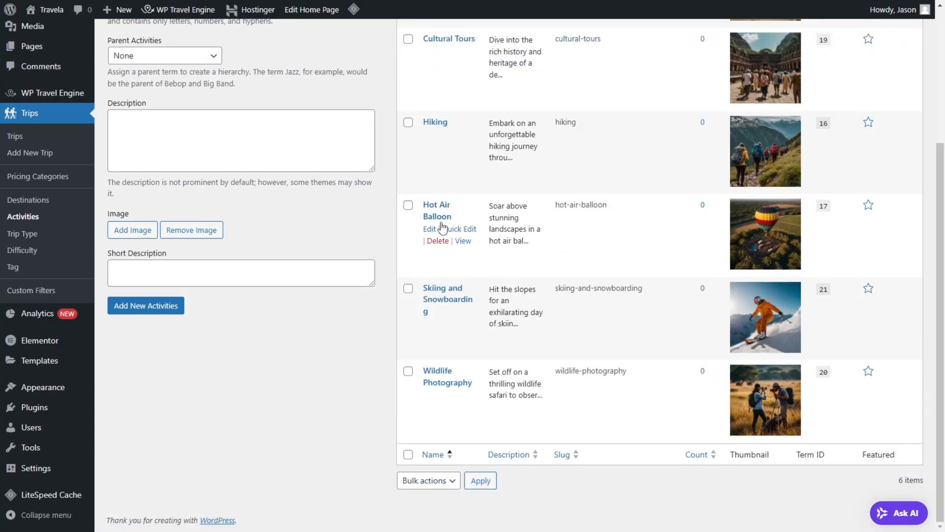
{"action": "scroll", "coordinate": [690, 376], "scroll_direction": "up", "scroll_amount": 4}
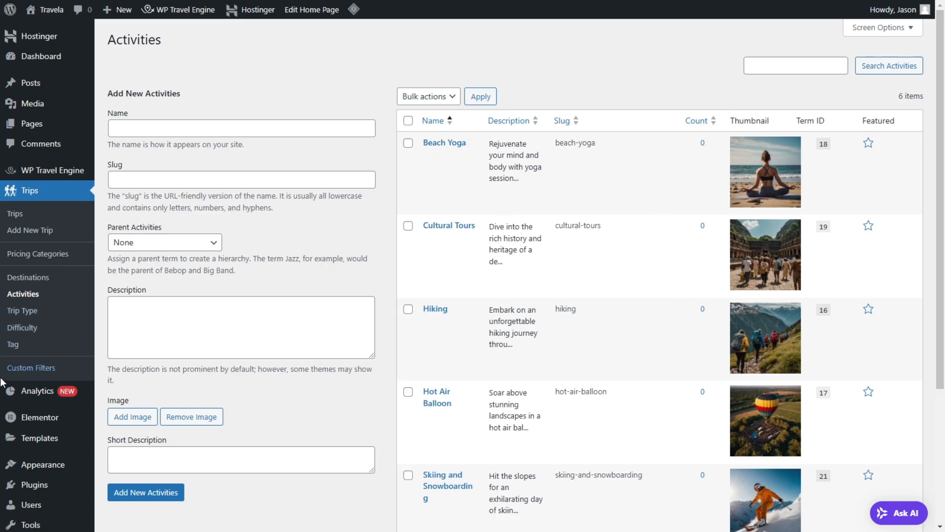
{"action": "left_click", "coordinate": [28, 311]}
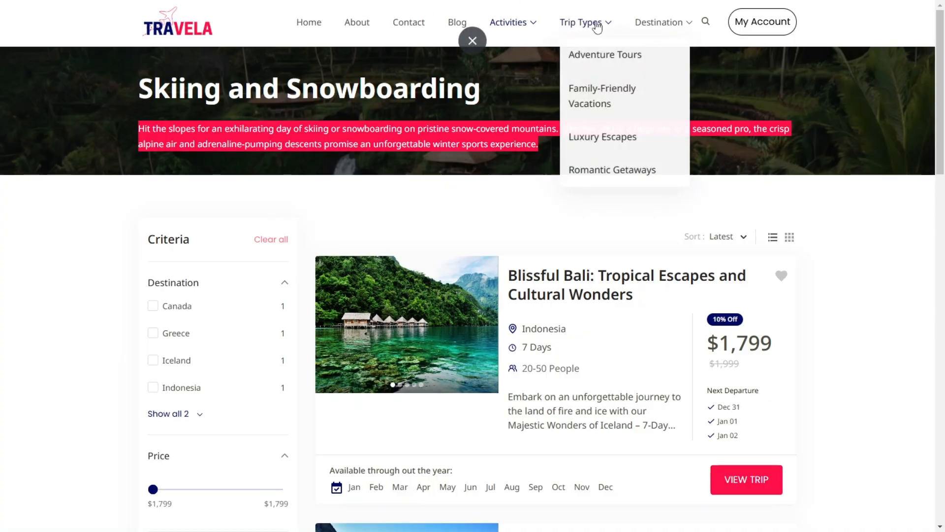
Step: Copy the Adventure Tours title from the demo site's trip types as the new trip type's name, and enter adventure-tours as the slug
{"action": "mouse_move", "coordinate": [592, 20]}
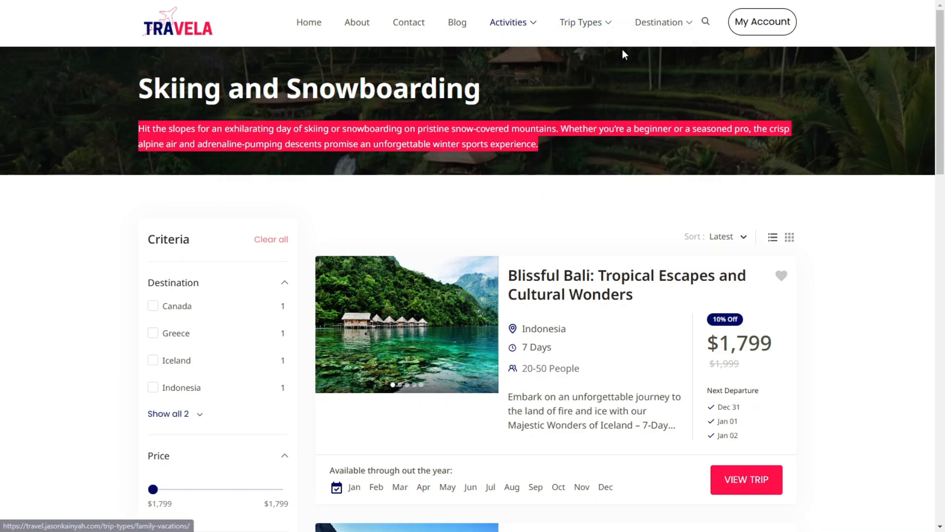
{"action": "left_click", "coordinate": [585, 27]}
{"action": "scroll", "coordinate": [700, 135], "scroll_direction": "down", "scroll_amount": 5}
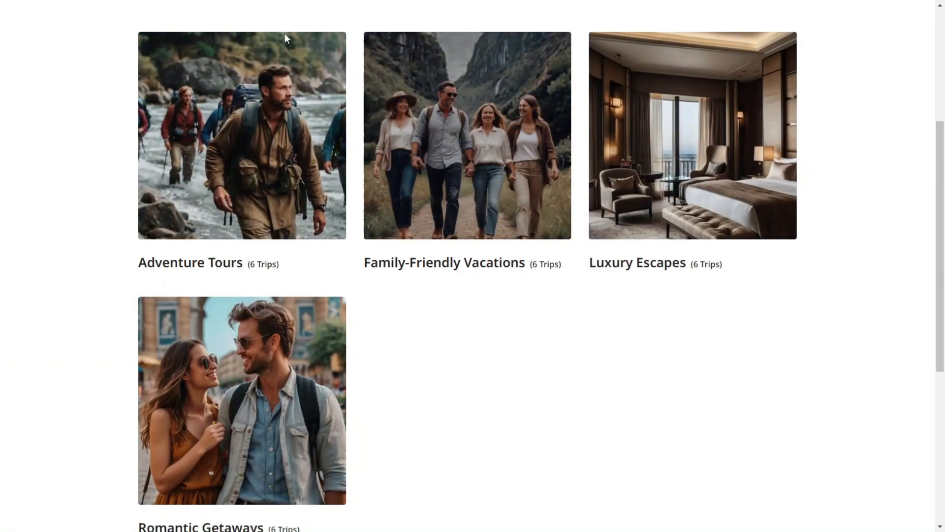
{"action": "mouse_move", "coordinate": [272, 161]}
{"action": "left_click", "coordinate": [247, 207]}
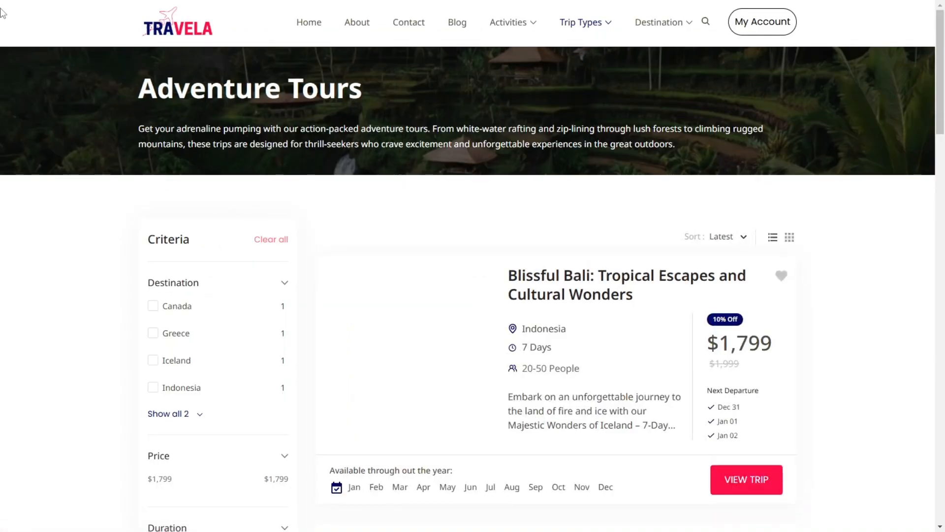
{"action": "triple_click", "coordinate": [280, 97]}
{"action": "key", "text": "ctrl+c"}
{"action": "key", "text": "ctrl+Tab"}
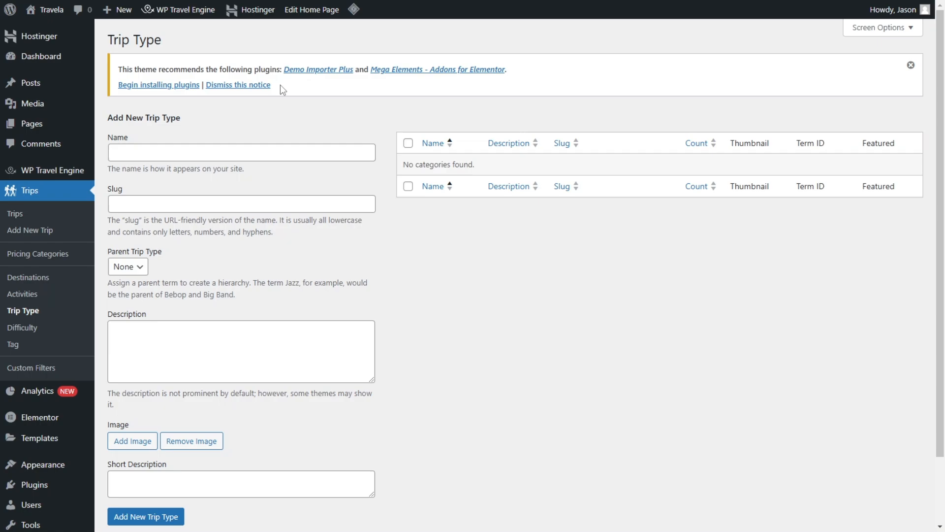
{"action": "key", "text": "ctrl+v"}
{"action": "left_click", "coordinate": [152, 204]}
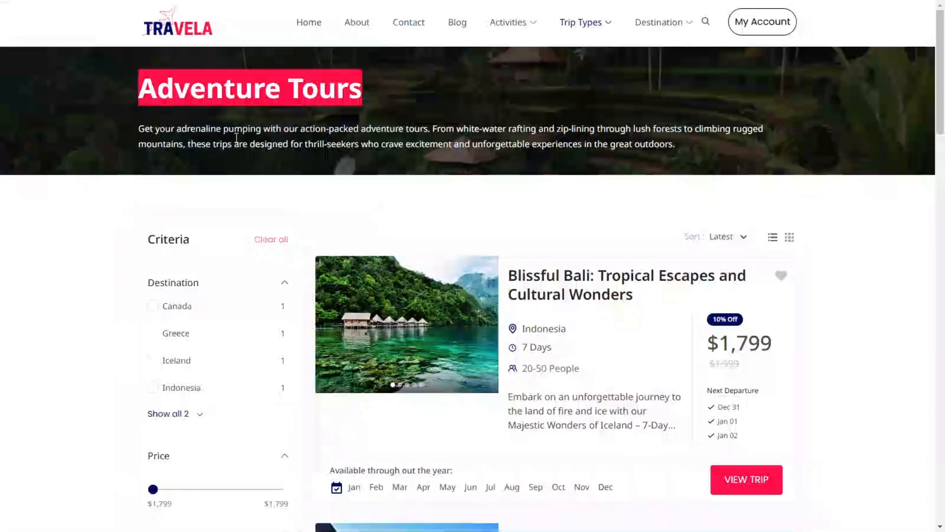
Step: Copy the description from the demo site's Adventure Tours page and paste it as the new trip type's description
{"action": "triple_click", "coordinate": [228, 129]}
{"action": "right_click", "coordinate": [227, 129]}
{"action": "left_click", "coordinate": [258, 141]}
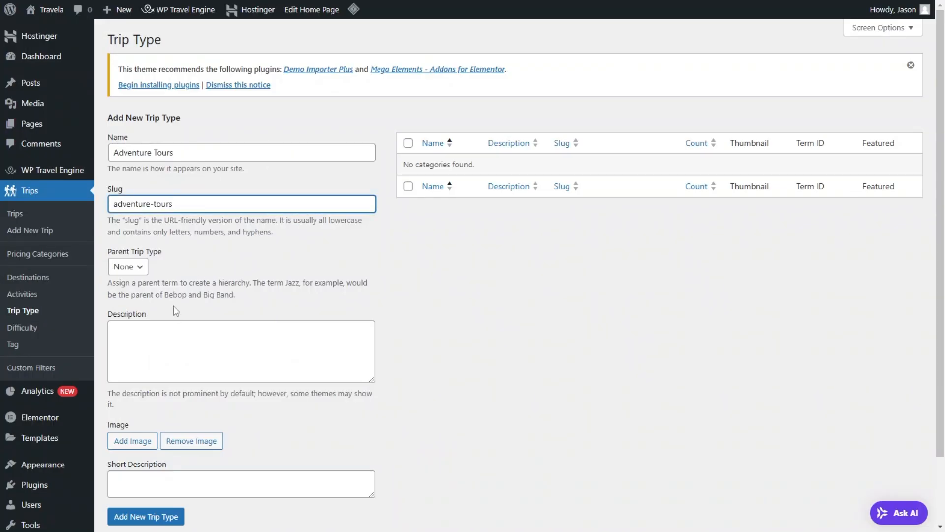
{"action": "left_click", "coordinate": [150, 349]}
{"action": "key", "text": "ctrl+v"}
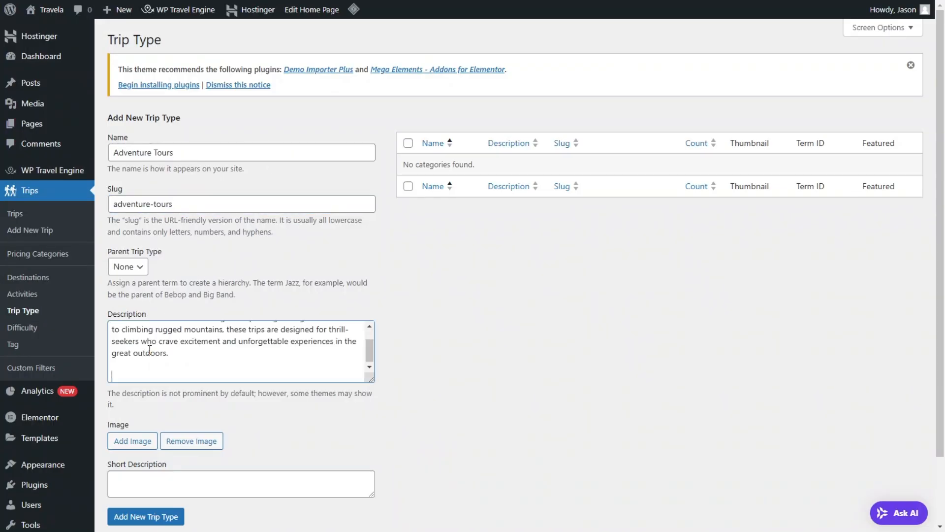
Step: Choose Adventure-Tours.jpg from the media library as the Adventure Tours image, and add the trip type
{"action": "left_click", "coordinate": [133, 441]}
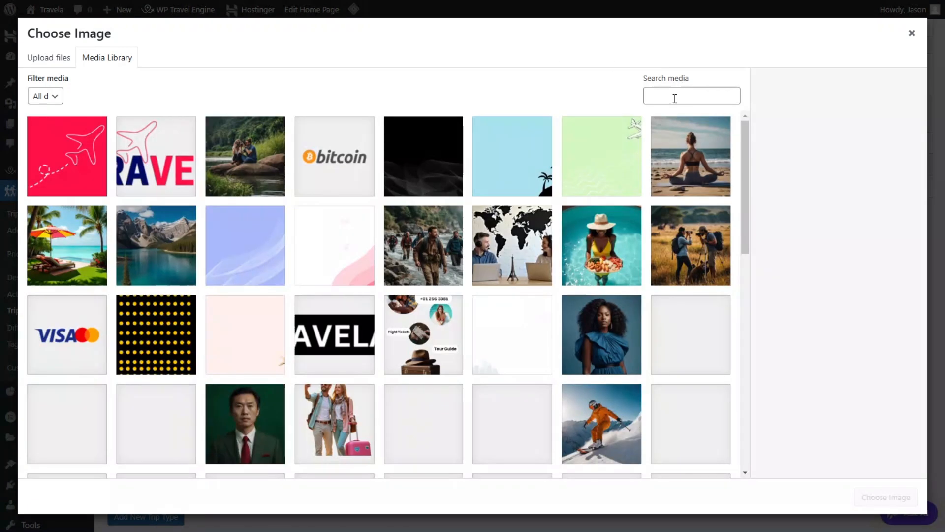
{"action": "left_click", "coordinate": [674, 97]}
{"action": "type", "text": "adventure"}
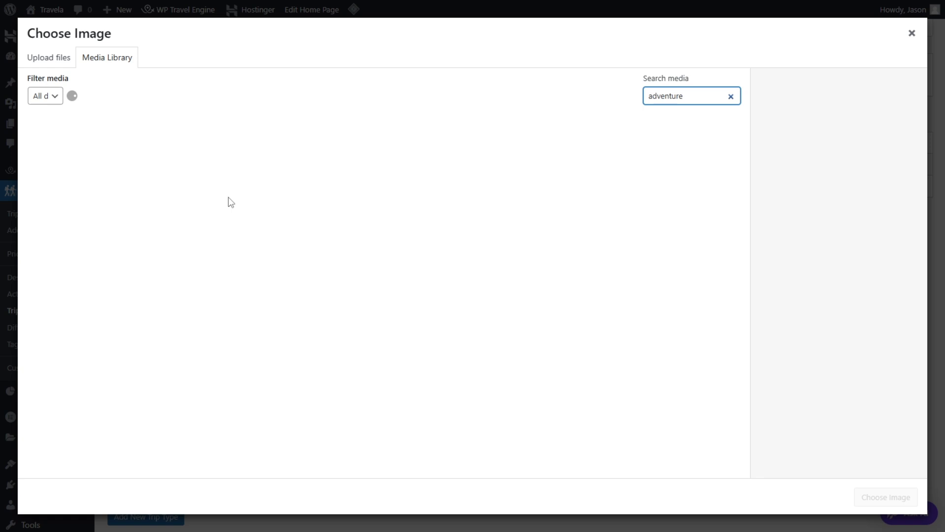
{"action": "left_click", "coordinate": [731, 97]}
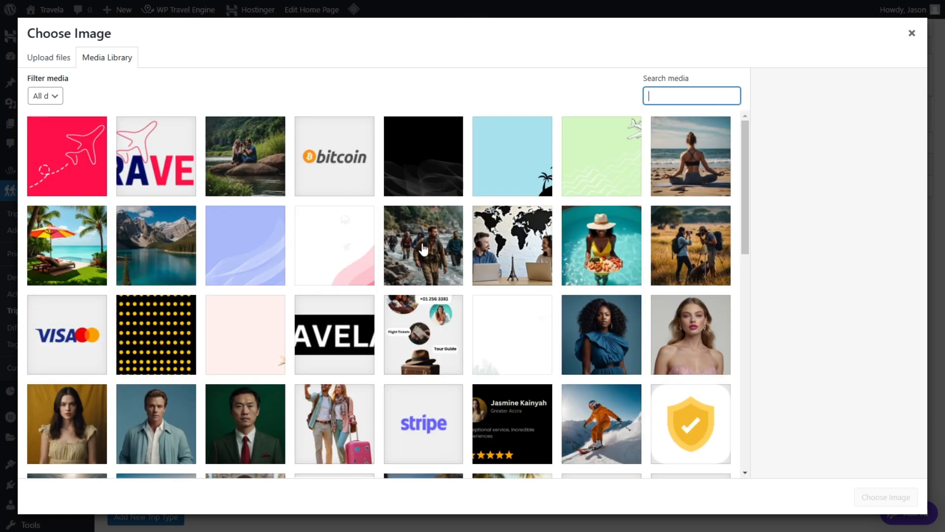
{"action": "left_click", "coordinate": [422, 248]}
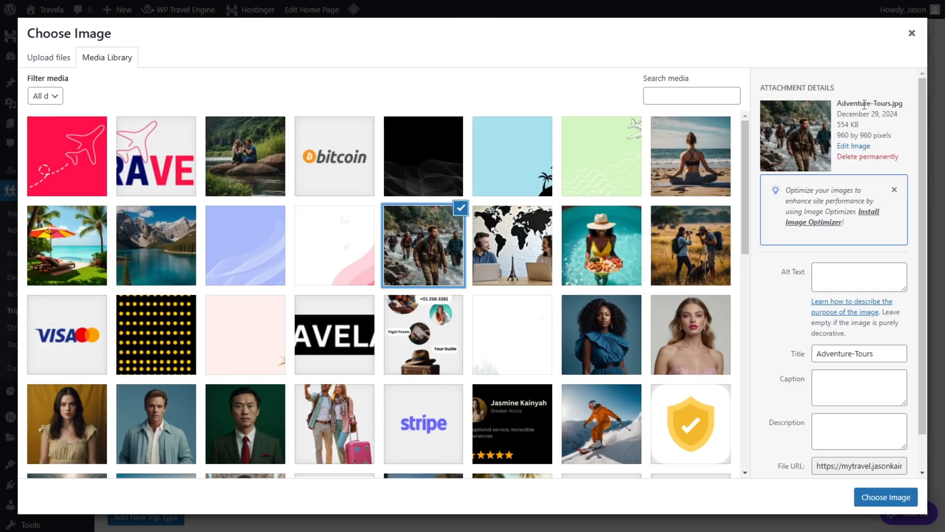
{"action": "left_click", "coordinate": [881, 497]}
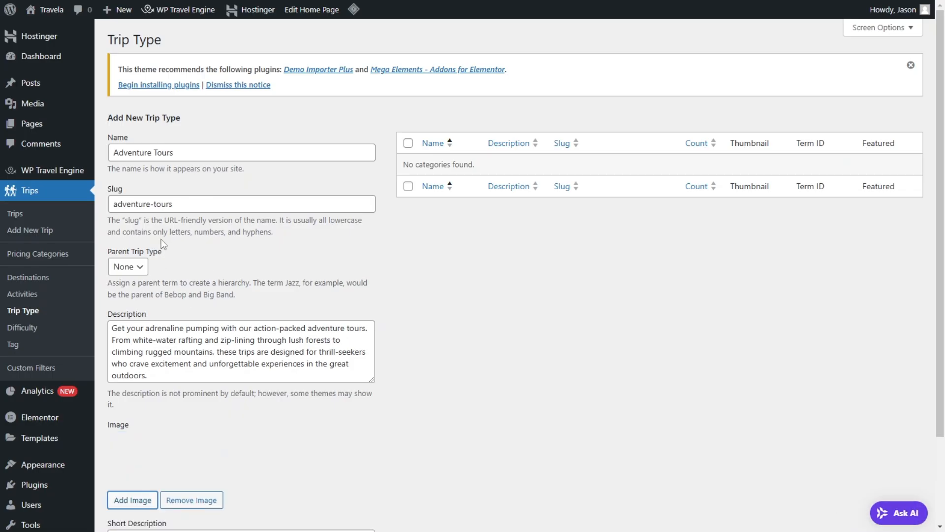
{"action": "scroll", "coordinate": [153, 431], "scroll_direction": "down", "scroll_amount": 2}
{"action": "left_click", "coordinate": [163, 478]}
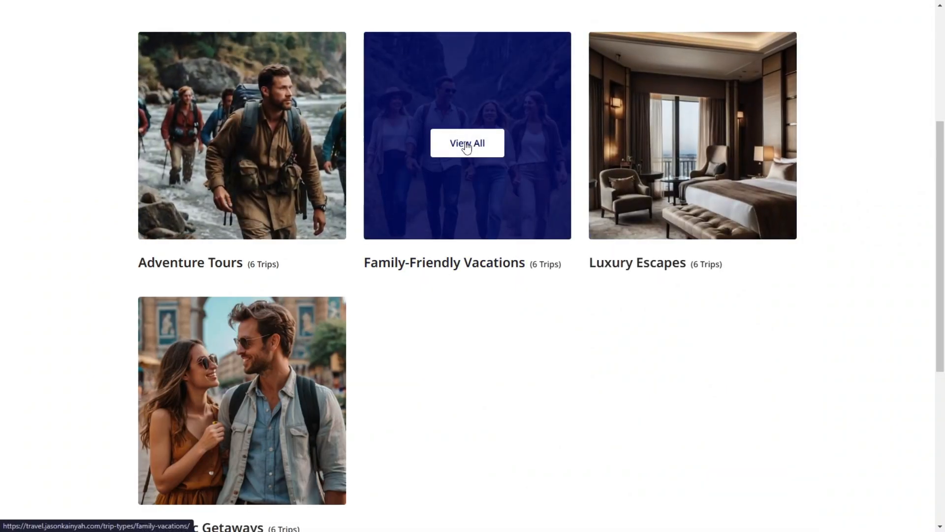
Step: Copy the Family-Friendly Vacations title from the demo site as the new trip type's name, and enter family-friendly-vacations as the slug
{"action": "left_click", "coordinate": [497, 185]}
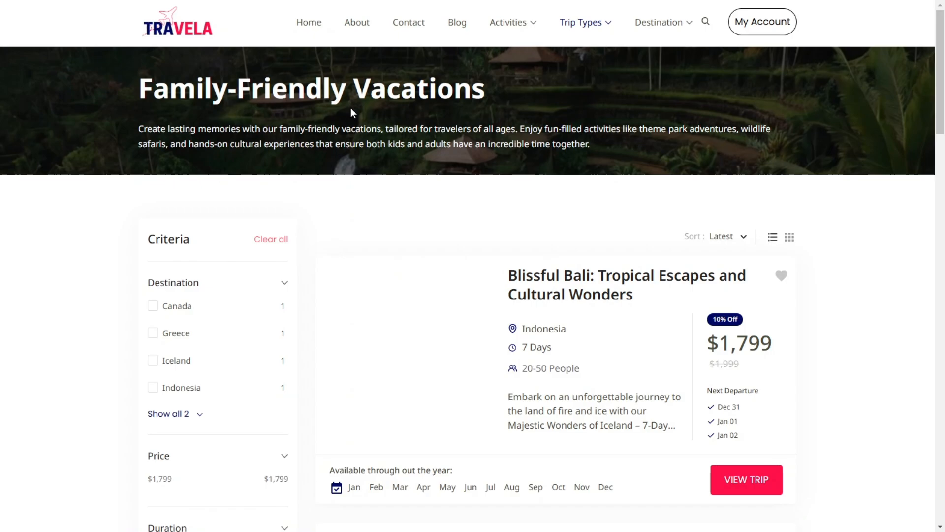
{"action": "triple_click", "coordinate": [355, 94]}
{"action": "key", "text": "ctrl+c"}
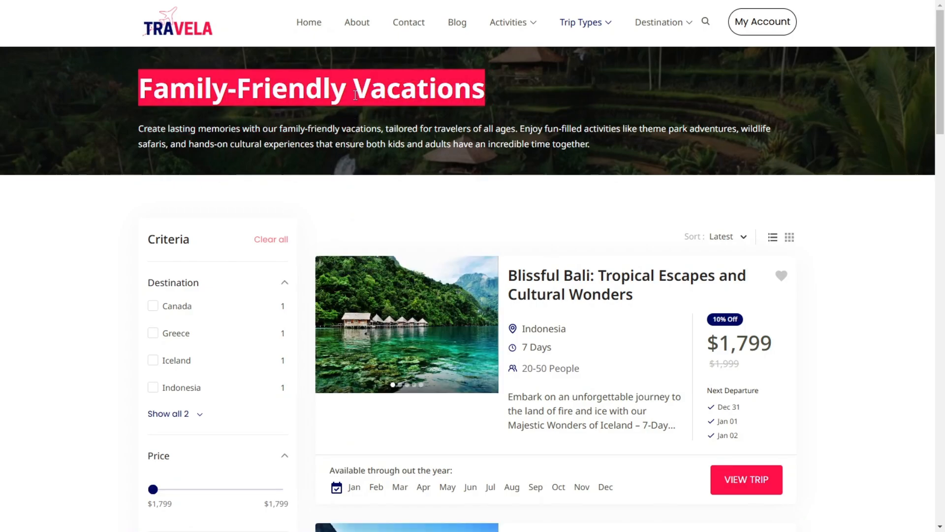
{"action": "key", "text": "ctrl+Tab"}
{"action": "left_click", "coordinate": [200, 105]}
{"action": "key", "text": "ctrl+v"}
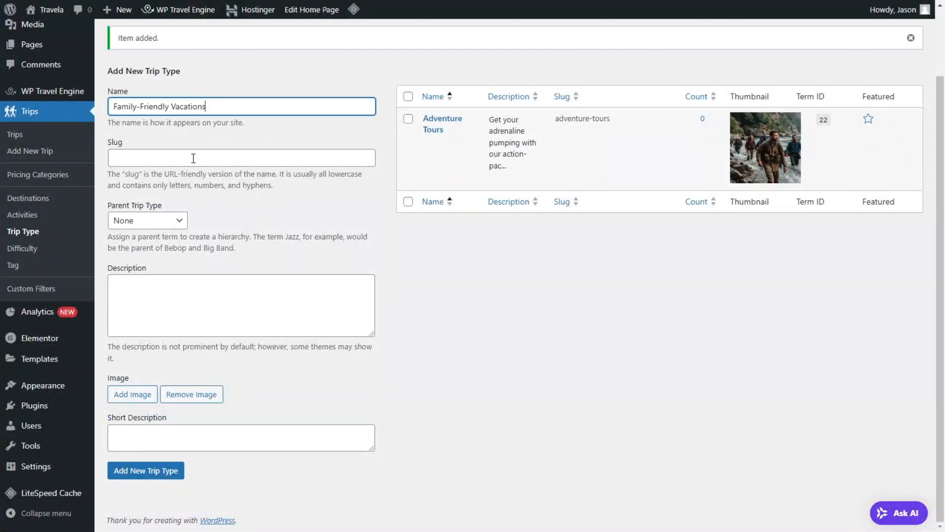
{"action": "left_click", "coordinate": [194, 159]}
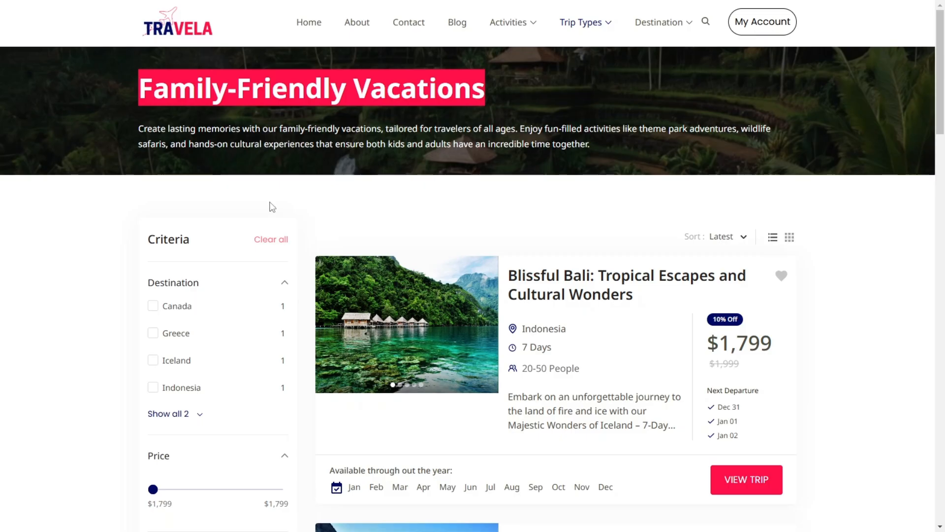
Step: Copy the demo site's Family-Friendly Vacations description into the new trip type's description and remove the trailing blank lines
{"action": "triple_click", "coordinate": [269, 129]}
{"action": "key", "text": "ctrl+c"}
{"action": "right_click", "coordinate": [266, 129]}
{"action": "left_click", "coordinate": [288, 143]}
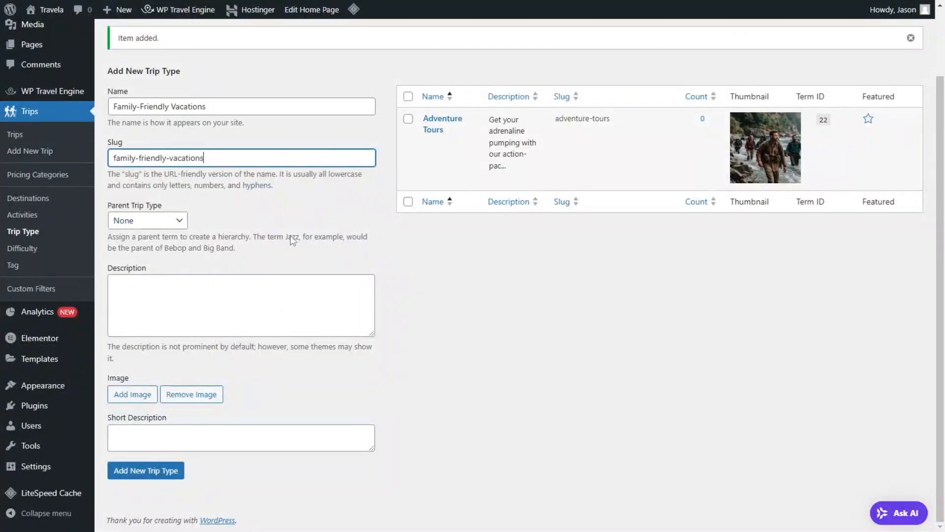
{"action": "left_click", "coordinate": [268, 296]}
{"action": "key", "text": "ctrl+v"}
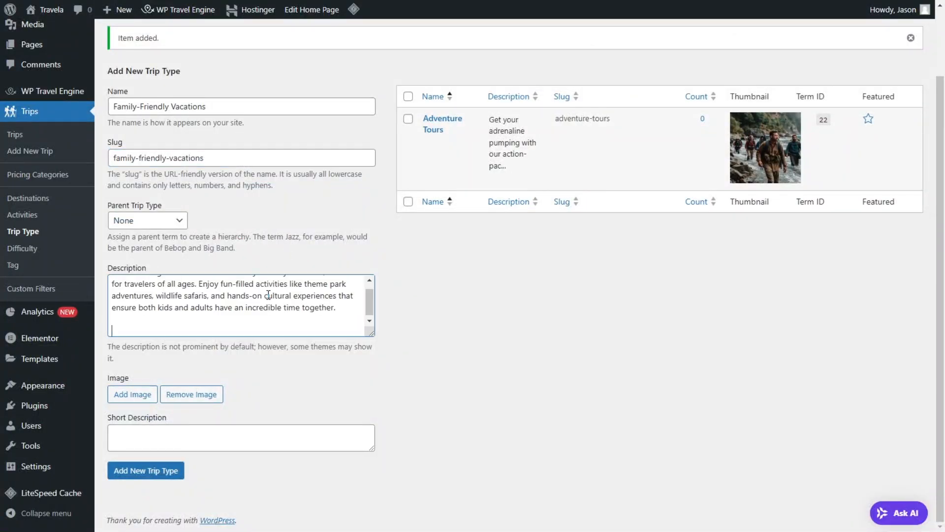
{"action": "key", "text": "BackSpace"}
{"action": "key", "text": "BackSpace"}
Step: Choose the photo of four people walking through a valley as the Family-Friendly Vacations image, and add the trip type
{"action": "left_click", "coordinate": [137, 402]}
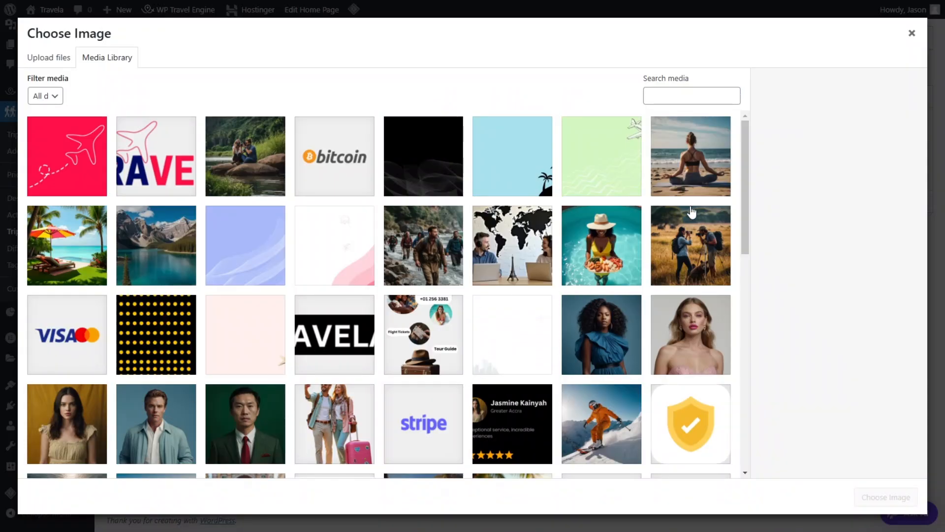
{"action": "scroll", "coordinate": [416, 266], "scroll_direction": "down", "scroll_amount": 7}
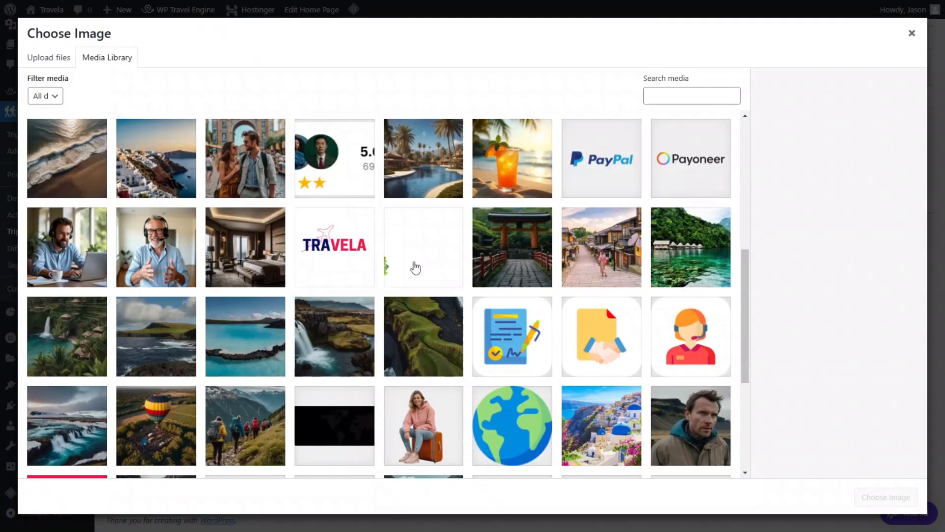
{"action": "scroll", "coordinate": [358, 306], "scroll_direction": "down", "scroll_amount": 5}
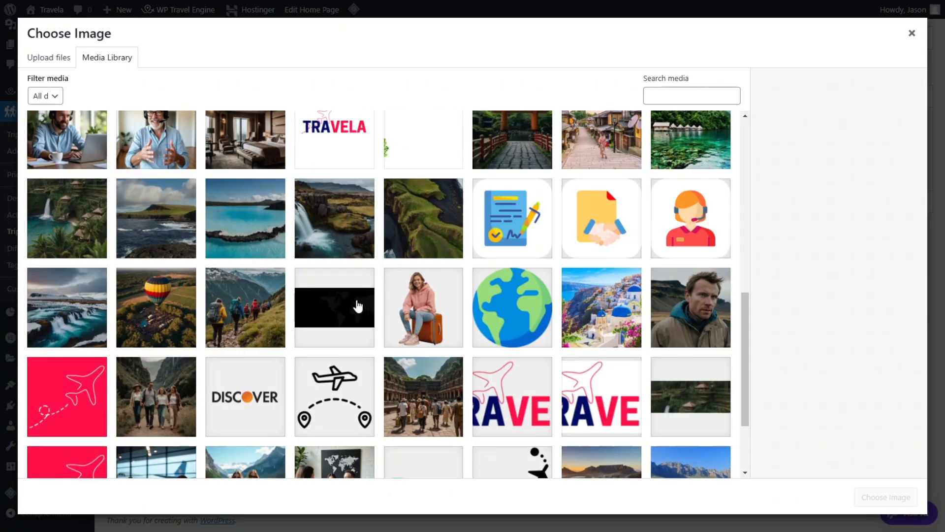
{"action": "left_click", "coordinate": [173, 302]}
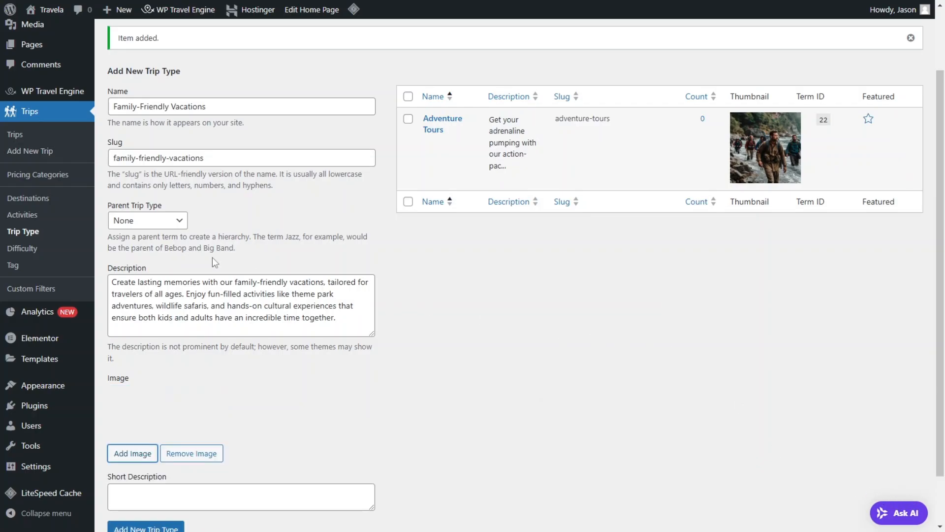
{"action": "scroll", "coordinate": [129, 426], "scroll_direction": "down", "scroll_amount": 1}
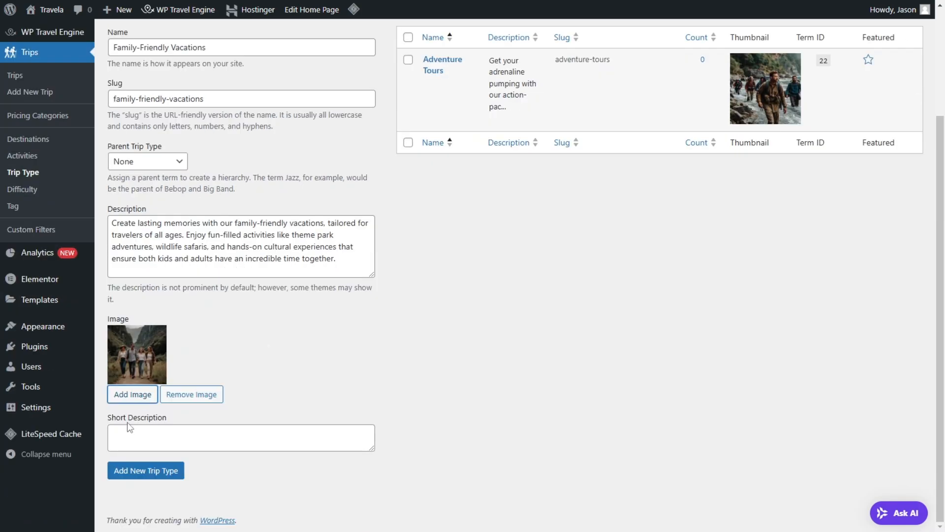
{"action": "left_click", "coordinate": [146, 470]}
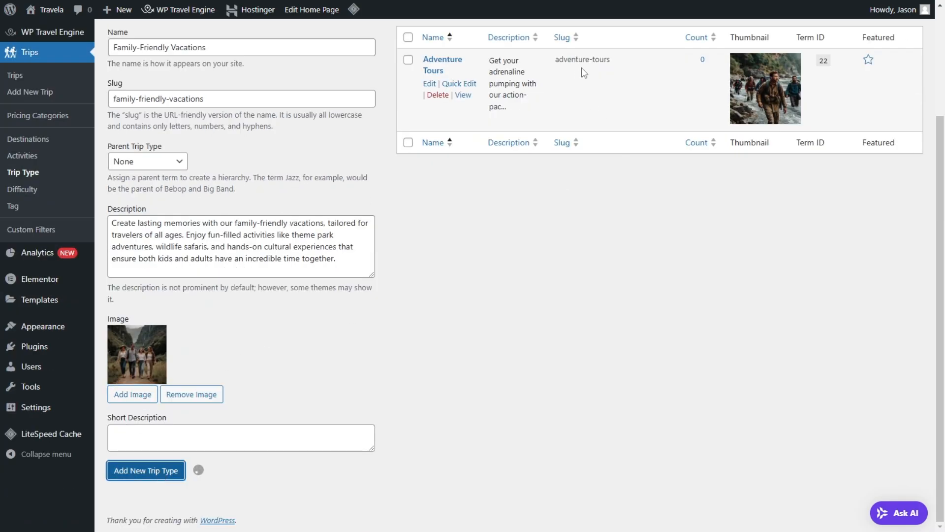
Step: Dismiss the recommended plugins notice on the Trip Type page
{"action": "scroll", "coordinate": [455, 206], "scroll_direction": "up", "scroll_amount": 2}
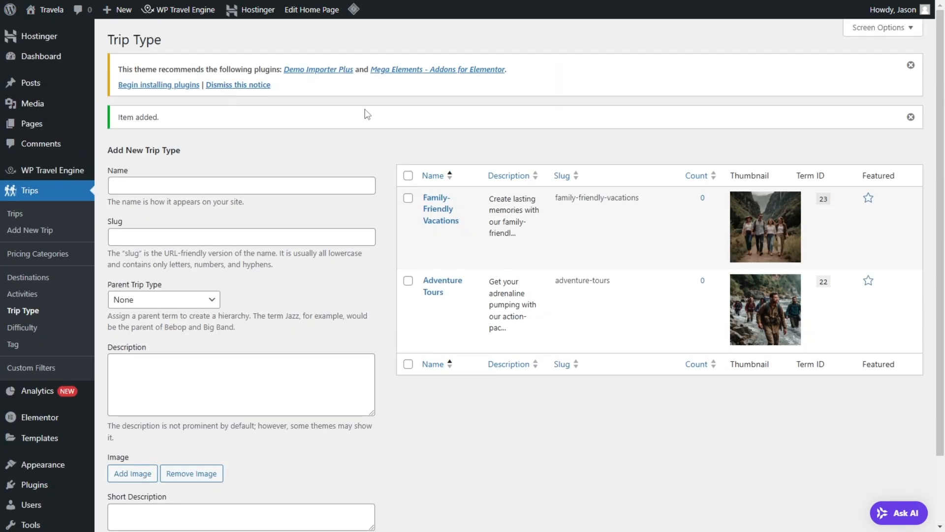
{"action": "left_click", "coordinate": [911, 65]}
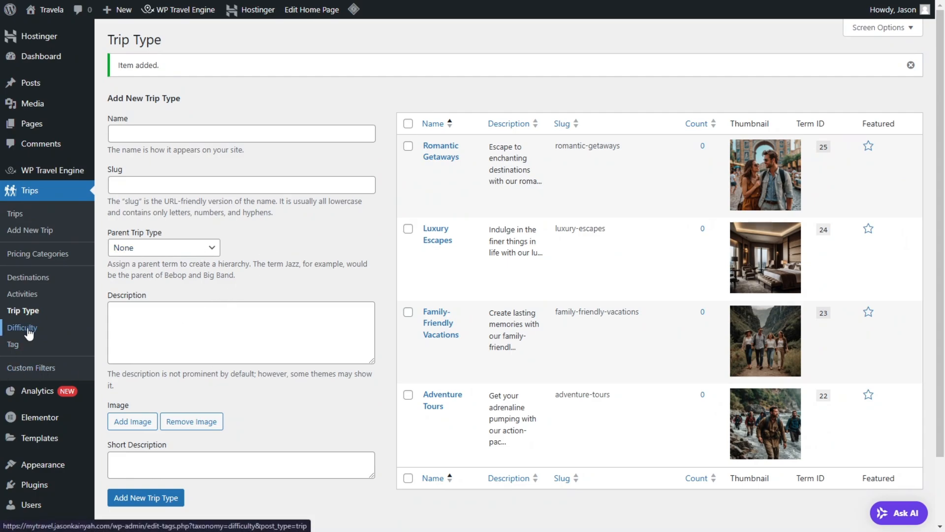
Step: Open the trip Difficulty page and examine the existing levels and their descriptions
{"action": "left_click", "coordinate": [22, 328]}
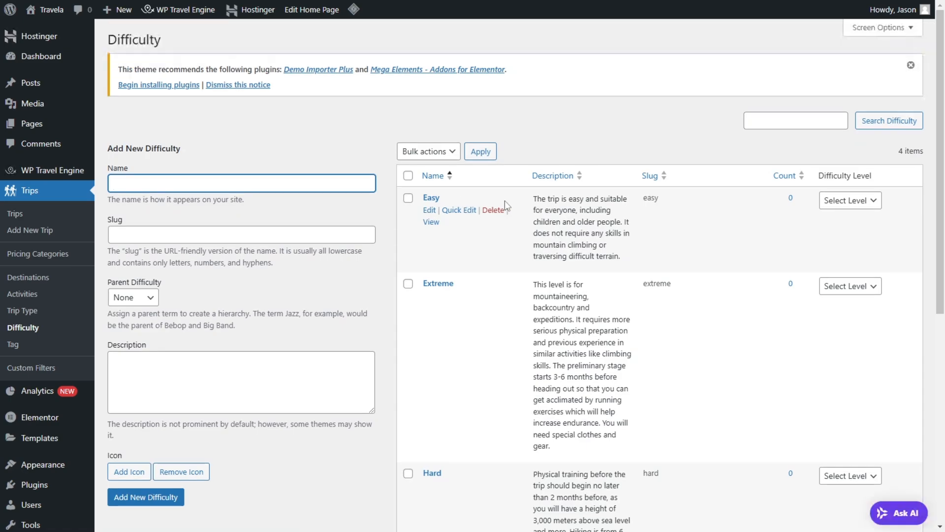
{"action": "scroll", "coordinate": [571, 227], "scroll_direction": "down", "scroll_amount": 2}
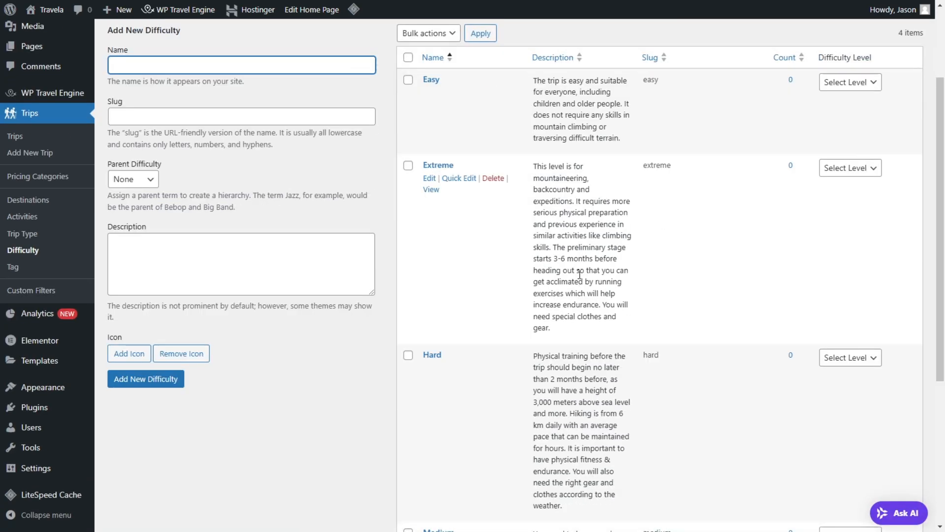
{"action": "scroll", "coordinate": [552, 298], "scroll_direction": "down", "scroll_amount": 2}
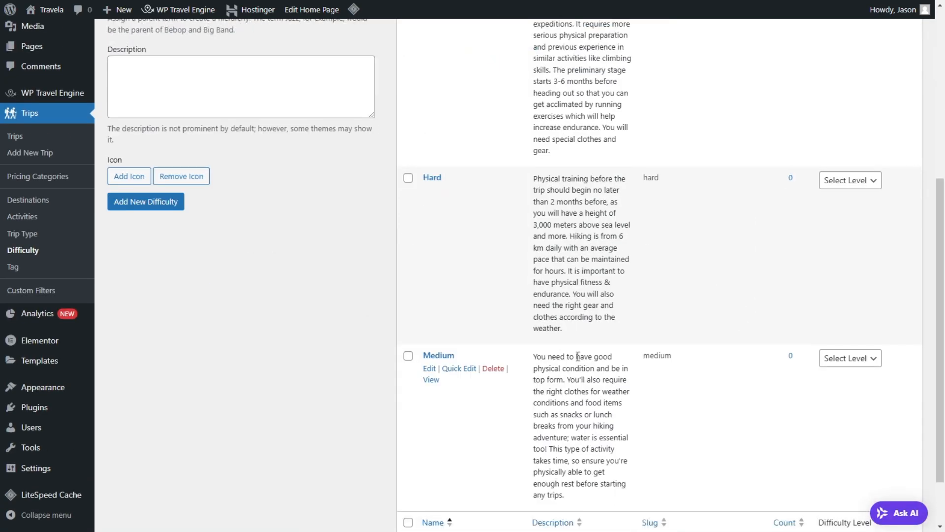
{"action": "scroll", "coordinate": [571, 360], "scroll_direction": "up", "scroll_amount": 3}
Step: Check the Easy difficulty's edit form and its icon image choices without picking one, and open the trip tags list
{"action": "left_click", "coordinate": [429, 210]}
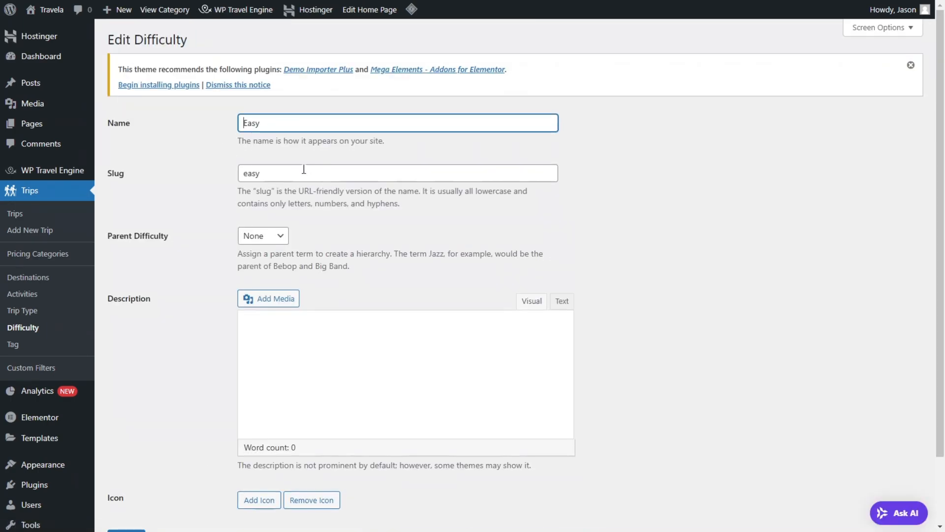
{"action": "scroll", "coordinate": [224, 91], "scroll_direction": "down", "scroll_amount": 3}
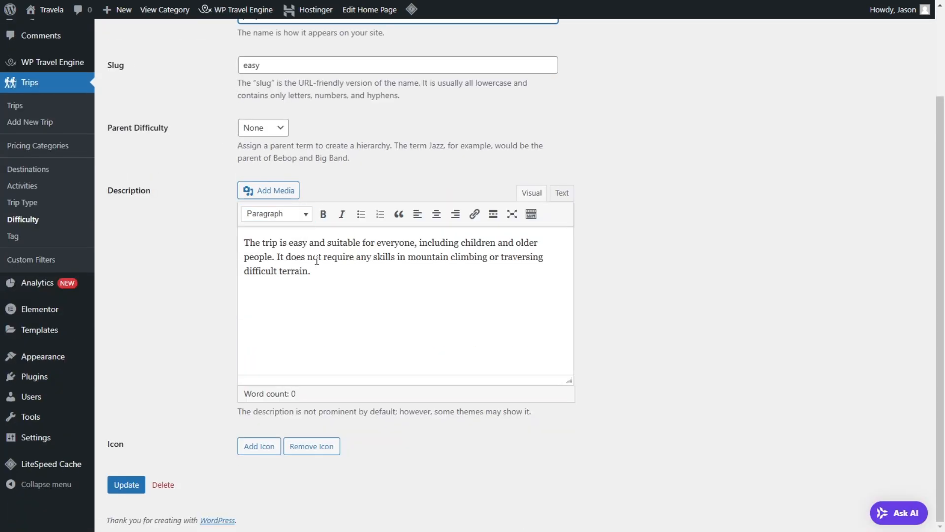
{"action": "left_click", "coordinate": [256, 450]}
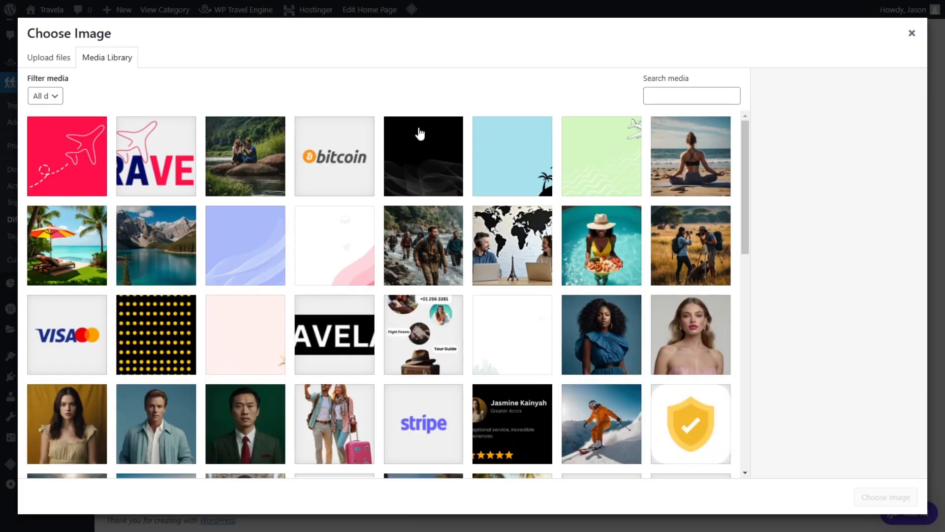
{"action": "left_click", "coordinate": [912, 33]}
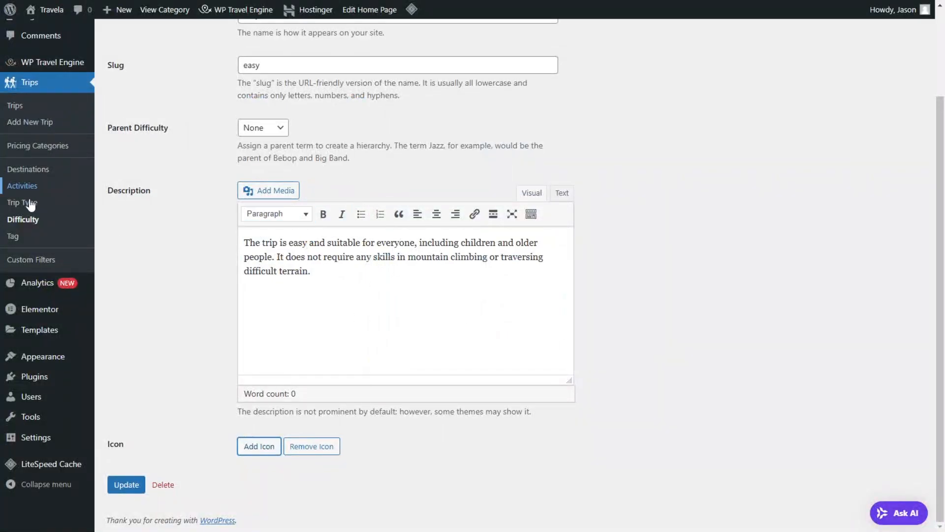
{"action": "left_click", "coordinate": [20, 239]}
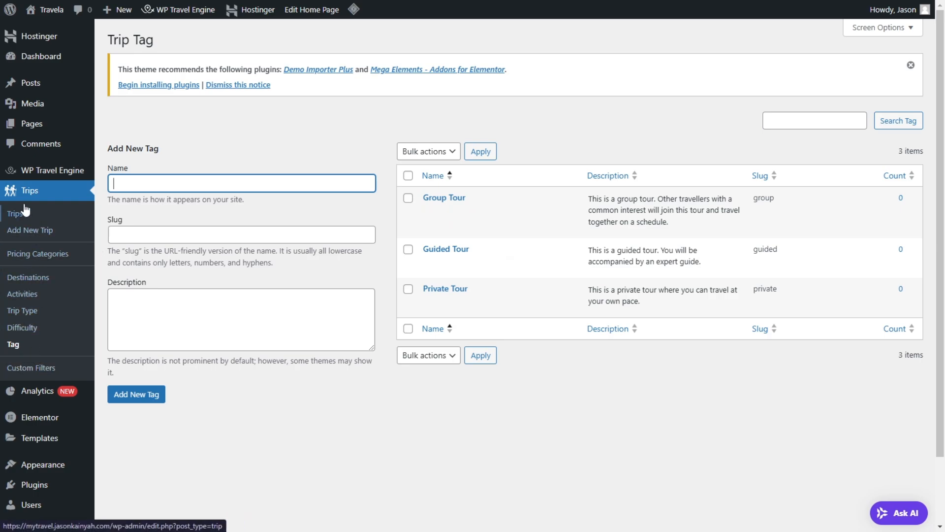
Step: Add a new trip with the title Majestic Wonders of Iceland – 7-Day Adventure copied from the demo site, and save it as a draft
{"action": "left_click", "coordinate": [27, 234]}
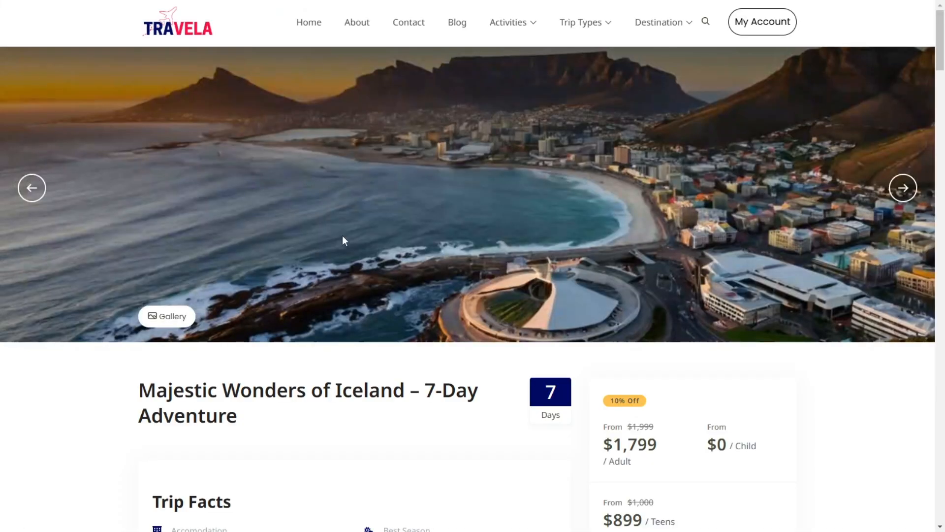
{"action": "scroll", "coordinate": [343, 240], "scroll_direction": "down", "scroll_amount": 2}
{"action": "triple_click", "coordinate": [278, 270]}
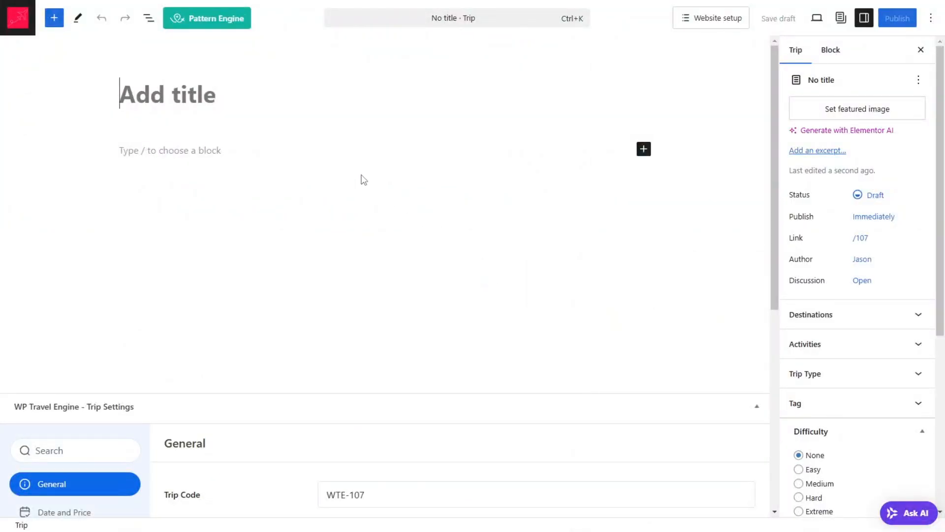
{"action": "type", "text": "Majestic Wonders of Iceland – 7-Day Adventure"}
{"action": "key", "text": "ctrl+s"}
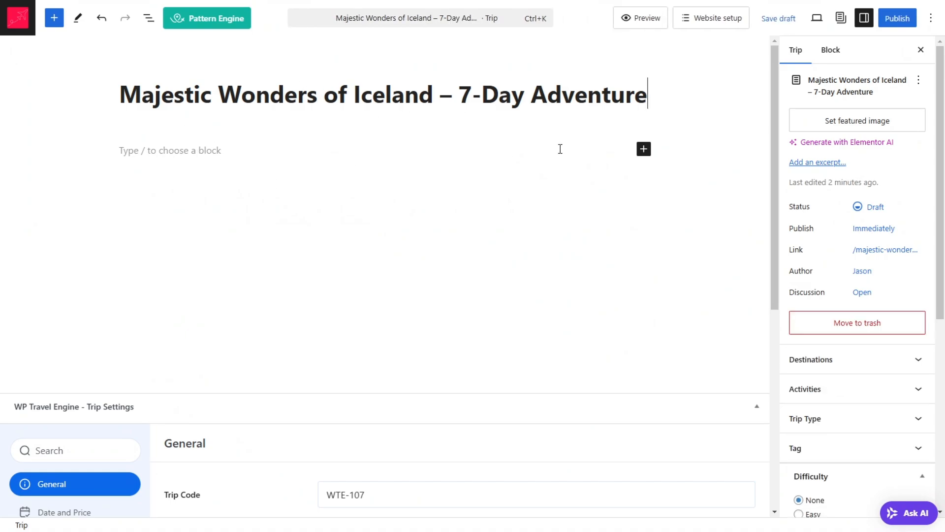
Step: Copy the three introductory paragraphs below Trip Facts on the demo trip page into the new trip's content area
{"action": "left_click", "coordinate": [643, 148]}
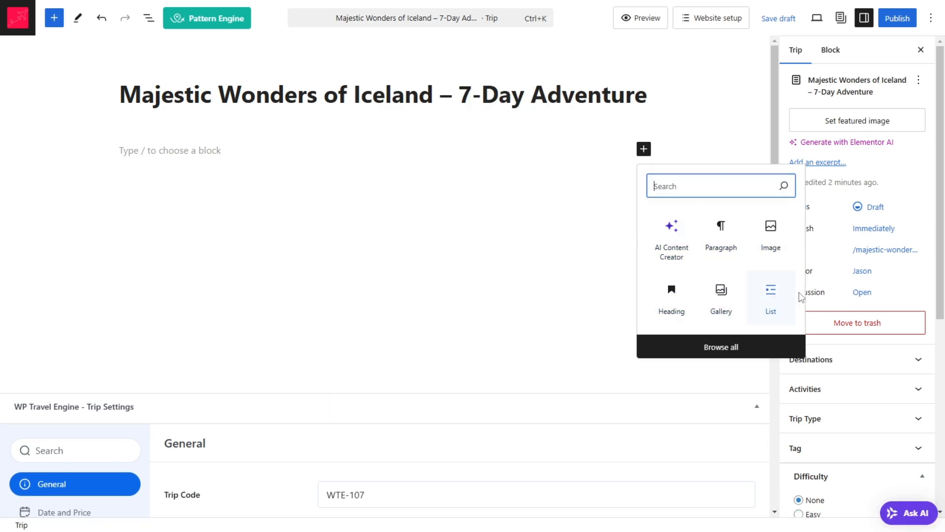
{"action": "left_click", "coordinate": [249, 172]}
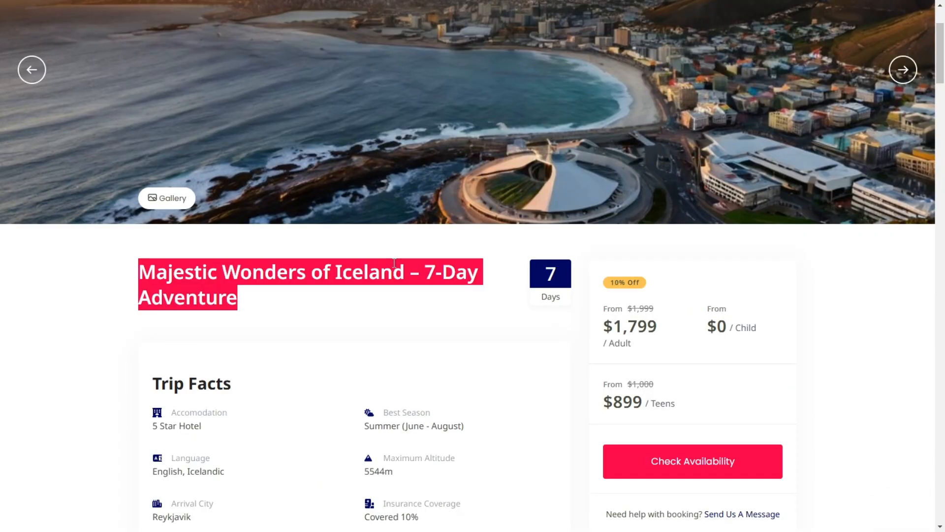
{"action": "scroll", "coordinate": [394, 266], "scroll_direction": "down", "scroll_amount": 5}
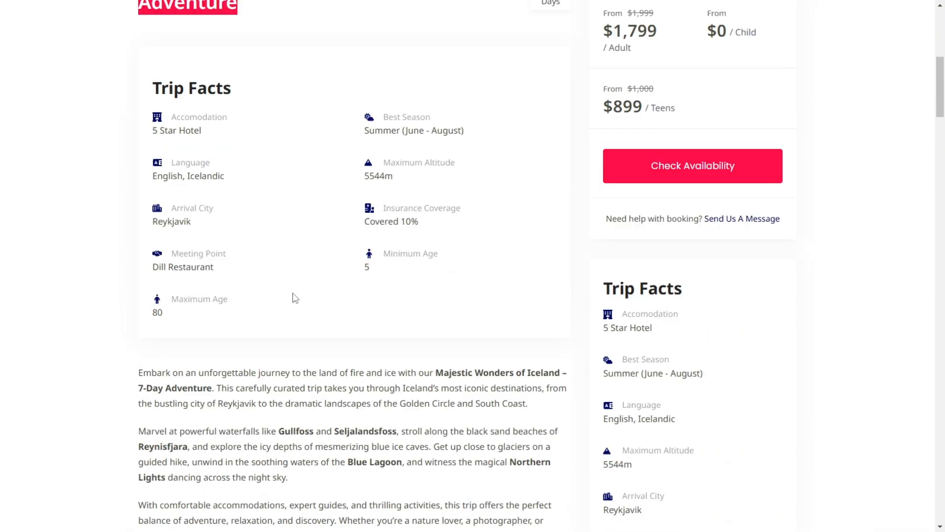
{"action": "scroll", "coordinate": [197, 246], "scroll_direction": "down", "scroll_amount": 5}
{"action": "scroll", "coordinate": [190, 152], "scroll_direction": "up", "scroll_amount": 5}
{"action": "scroll", "coordinate": [302, 237], "scroll_direction": "down", "scroll_amount": 3}
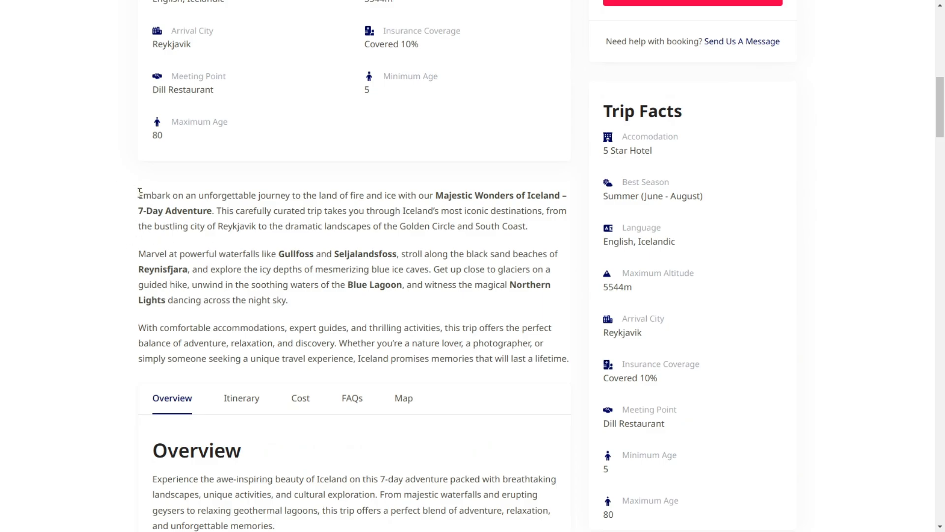
{"action": "left_click_drag", "start_coordinate": [139, 192], "coordinate": [569, 357]}
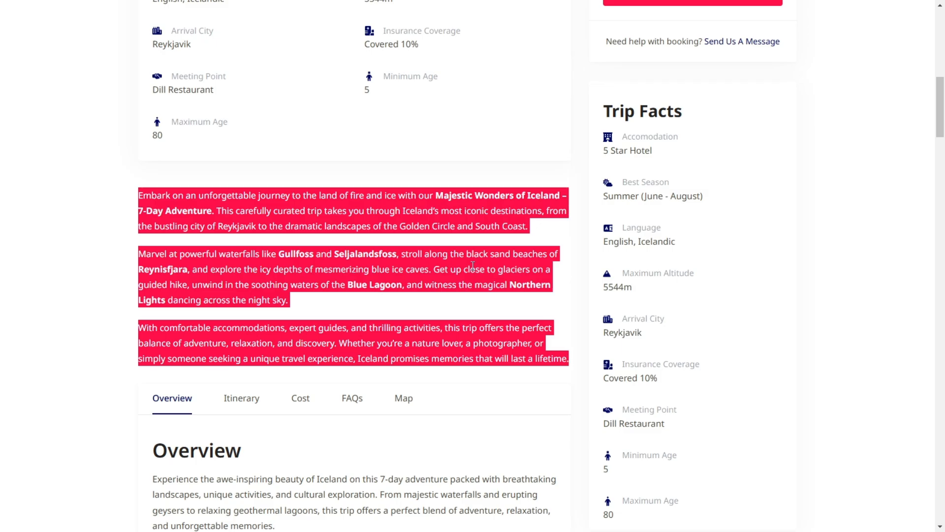
{"action": "right_click", "coordinate": [364, 255]}
{"action": "left_click", "coordinate": [395, 269]}
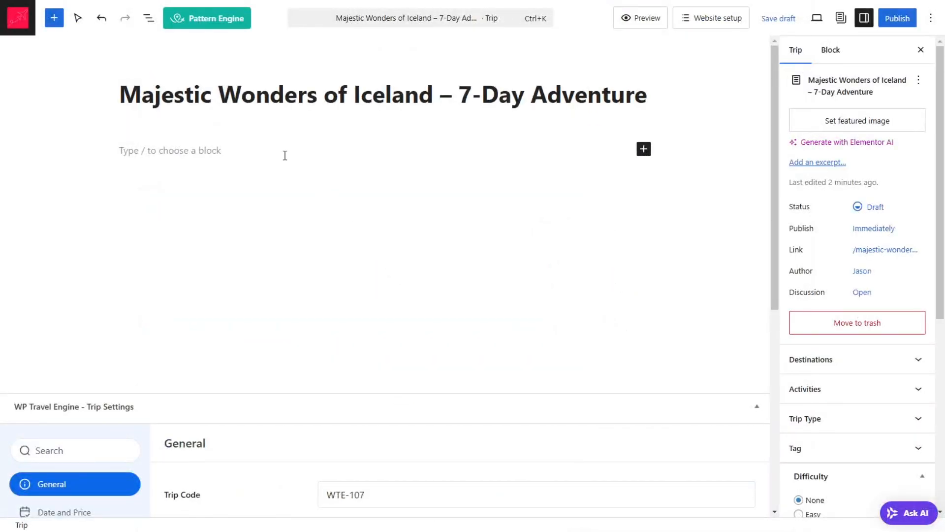
{"action": "left_click", "coordinate": [285, 155]}
{"action": "key", "text": "ctrl+v"}
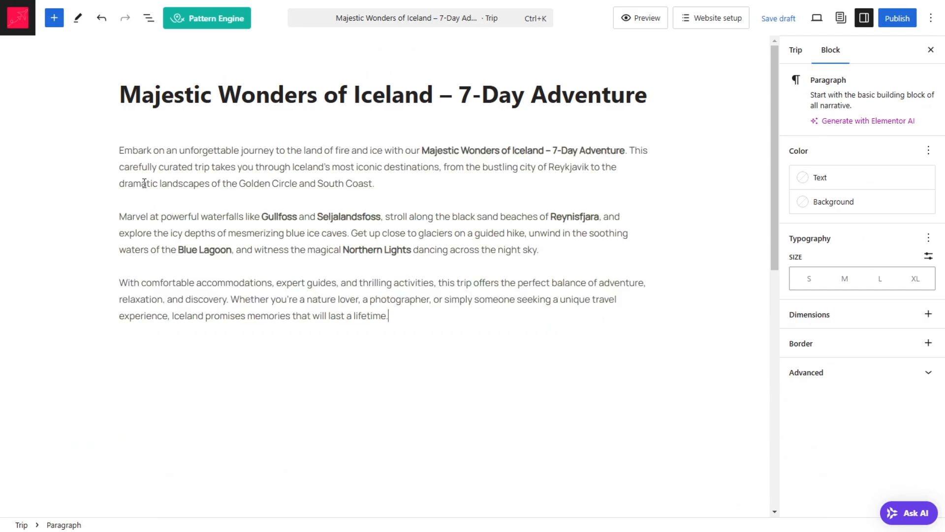
Step: Review the pasted trip content and examine the Trip Code in the general trip settings
{"action": "scroll", "coordinate": [285, 346], "scroll_direction": "down", "scroll_amount": 3}
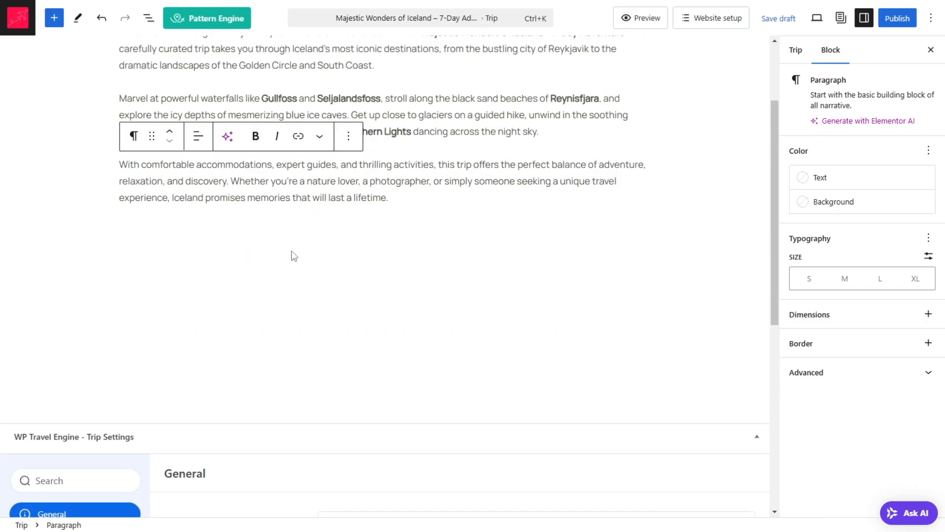
{"action": "left_click", "coordinate": [311, 226]}
{"action": "scroll", "coordinate": [134, 93], "scroll_direction": "up", "scroll_amount": 3}
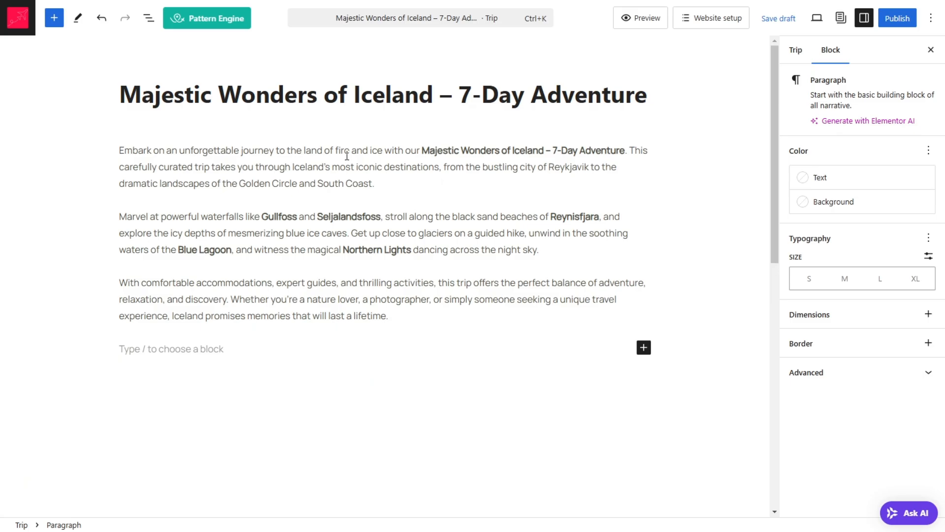
{"action": "scroll", "coordinate": [347, 155], "scroll_direction": "down", "scroll_amount": 9}
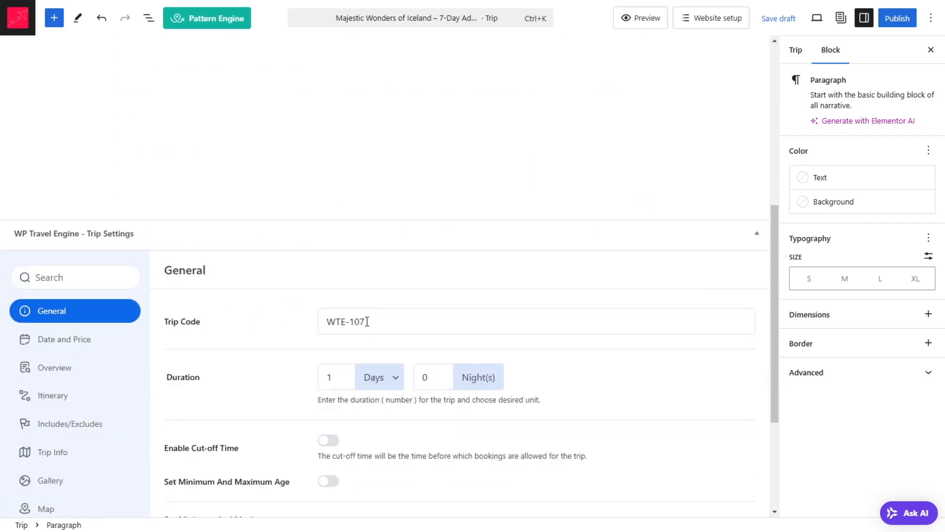
{"action": "scroll", "coordinate": [367, 321], "scroll_direction": "down", "scroll_amount": 3}
{"action": "left_click", "coordinate": [347, 207]}
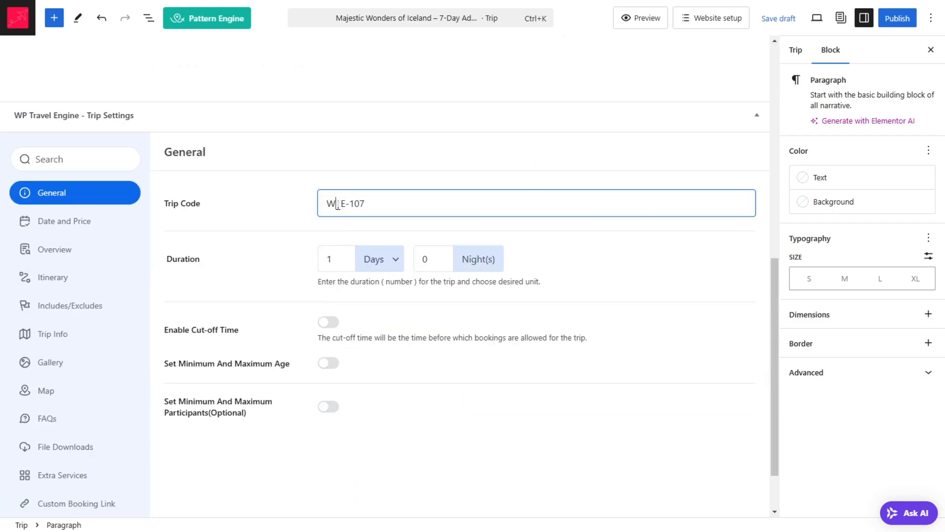
{"action": "mouse_move", "coordinate": [338, 204]}
{"action": "left_mouse_down"}
{"action": "mouse_move", "coordinate": [411, 199]}
{"action": "mouse_move", "coordinate": [331, 197]}
{"action": "left_mouse_up"}
{"action": "left_click", "coordinate": [413, 202]}
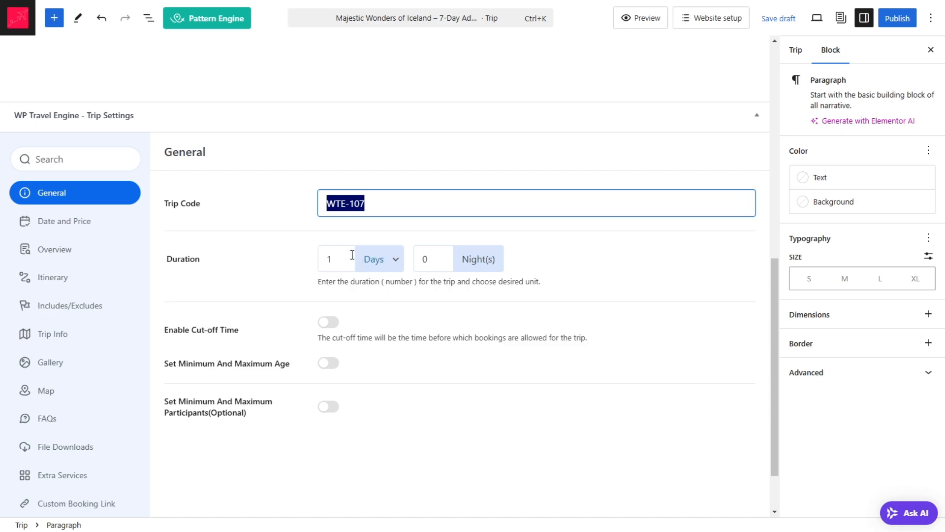
Step: Set the trip's duration to 7 days and 7 nights
{"action": "left_click", "coordinate": [375, 264]}
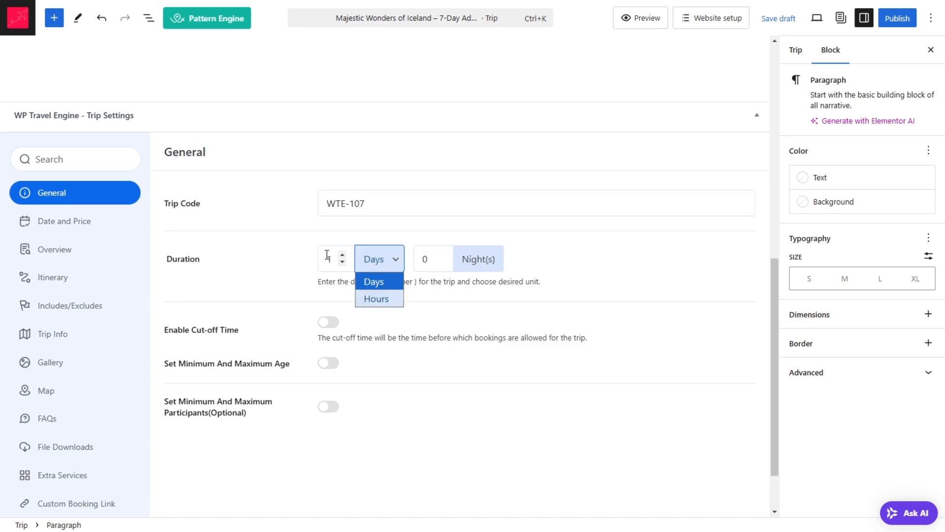
{"action": "left_click_drag", "start_coordinate": [331, 257], "coordinate": [314, 260]}
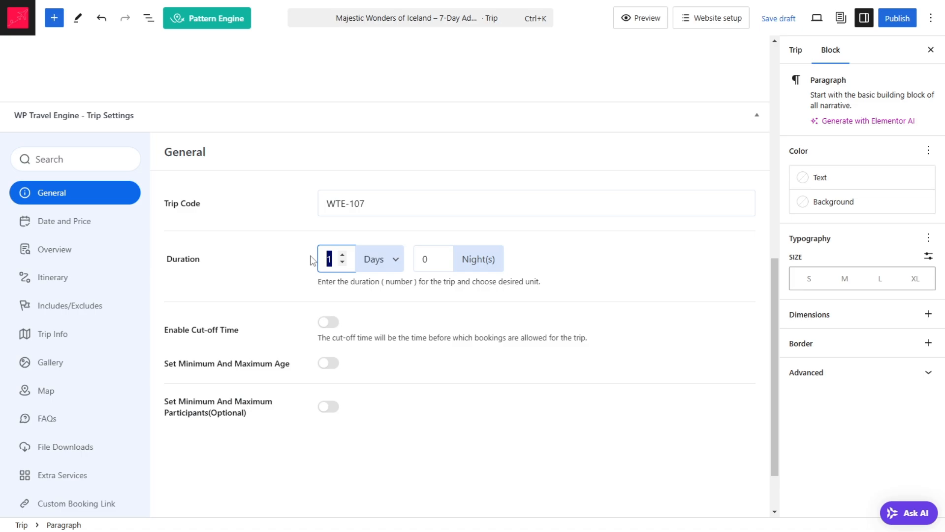
{"action": "type", "text": "7"}
{"action": "left_click", "coordinate": [424, 259]}
{"action": "type", "text": "7"}
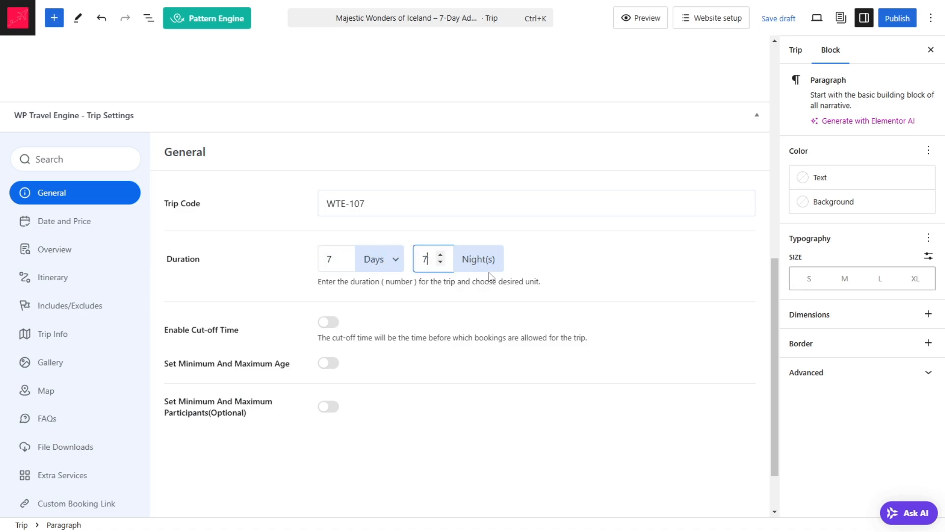
Step: Enable the booking cut-off time and set it to 2 days
{"action": "left_click", "coordinate": [334, 327]}
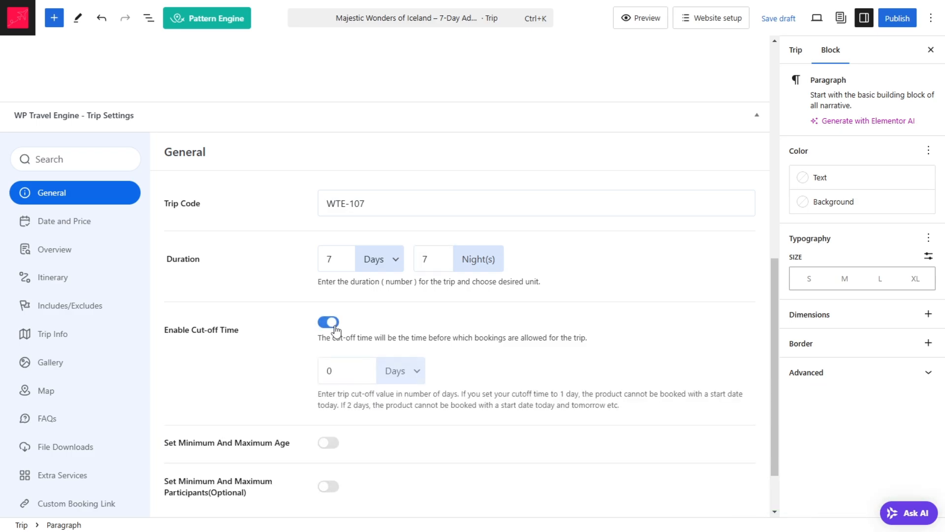
{"action": "left_click", "coordinate": [359, 371]}
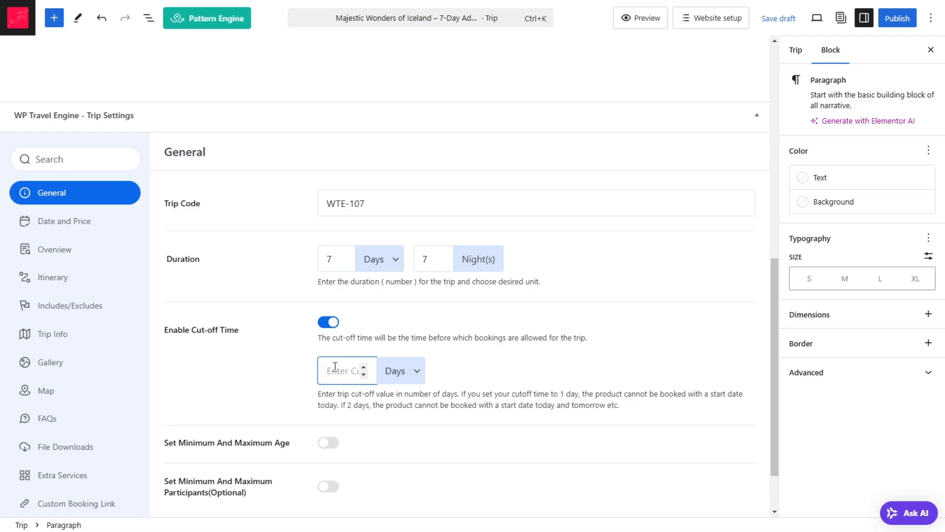
{"action": "type", "text": "2"}
{"action": "left_click", "coordinate": [414, 377]}
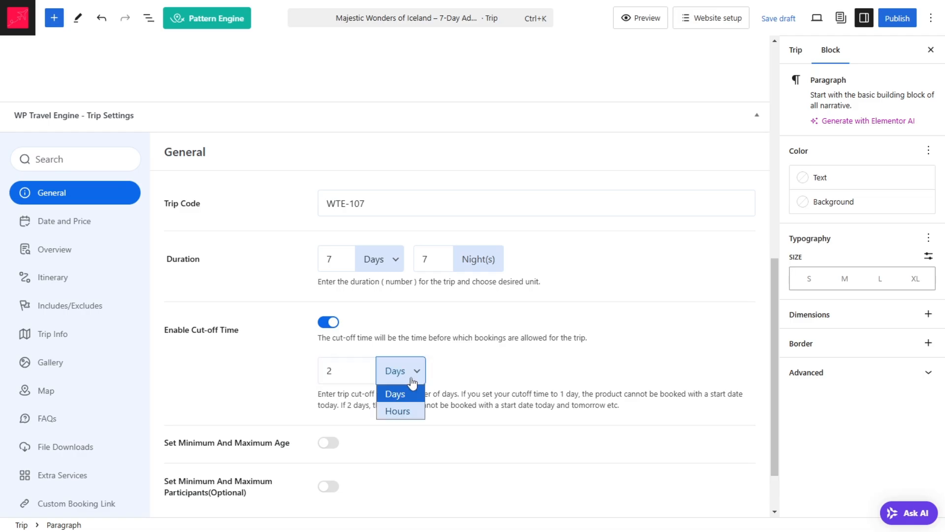
{"action": "left_click", "coordinate": [270, 384]}
Step: Enable the age limits for the trip, with a minimum age of 5 and a maximum age of 90
{"action": "scroll", "coordinate": [312, 391], "scroll_direction": "down", "scroll_amount": 2}
{"action": "left_click", "coordinate": [328, 377]}
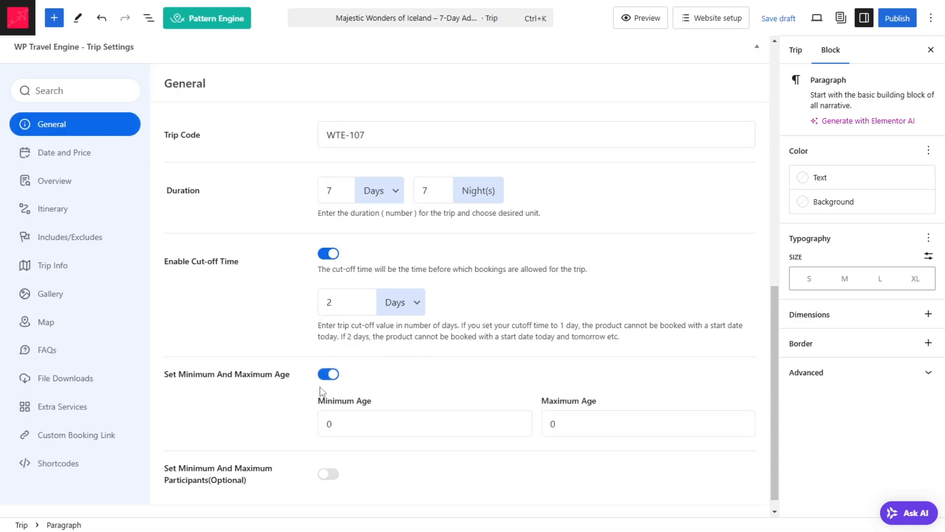
{"action": "scroll", "coordinate": [322, 389], "scroll_direction": "down", "scroll_amount": 1}
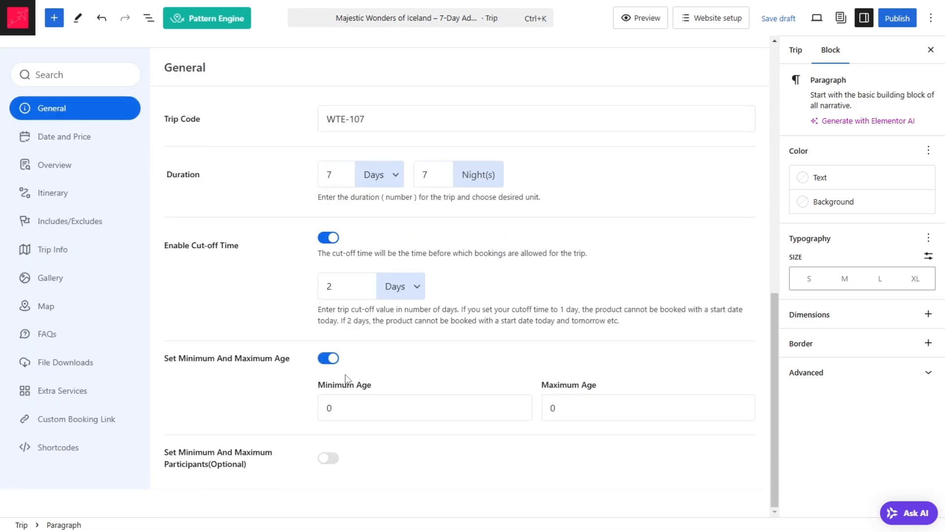
{"action": "double_click", "coordinate": [363, 408]}
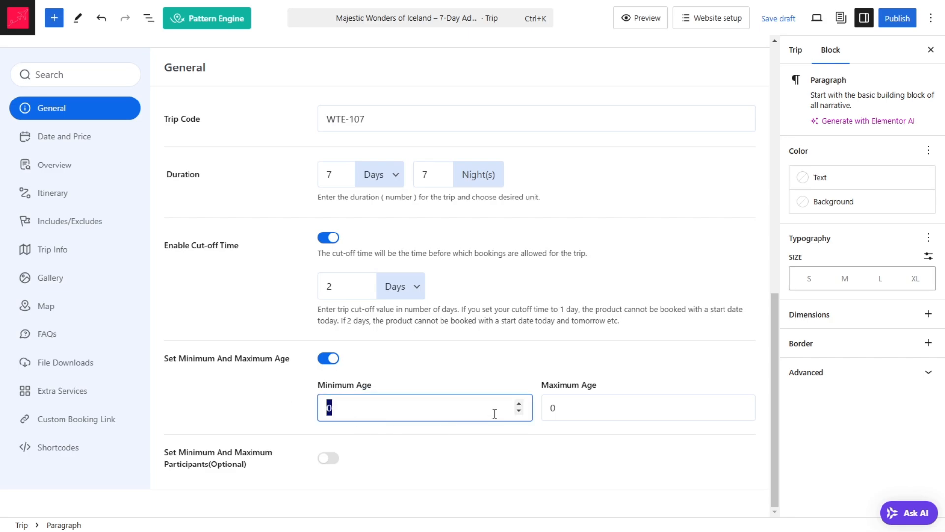
{"action": "type", "text": "5"}
{"action": "left_click_drag", "start_coordinate": [571, 414], "coordinate": [539, 415]}
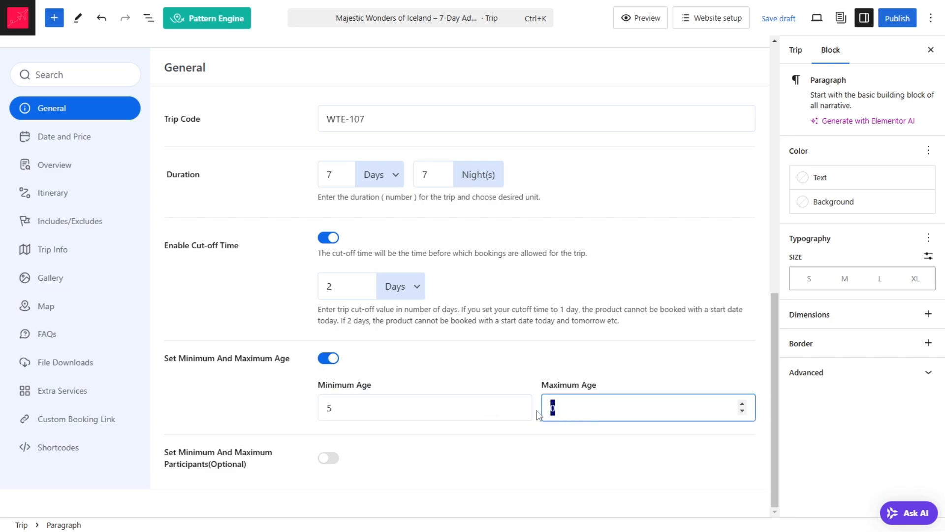
{"action": "type", "text": "9"}
{"action": "left_click", "coordinate": [327, 459]}
{"action": "scroll", "coordinate": [233, 392], "scroll_direction": "down", "scroll_amount": 2}
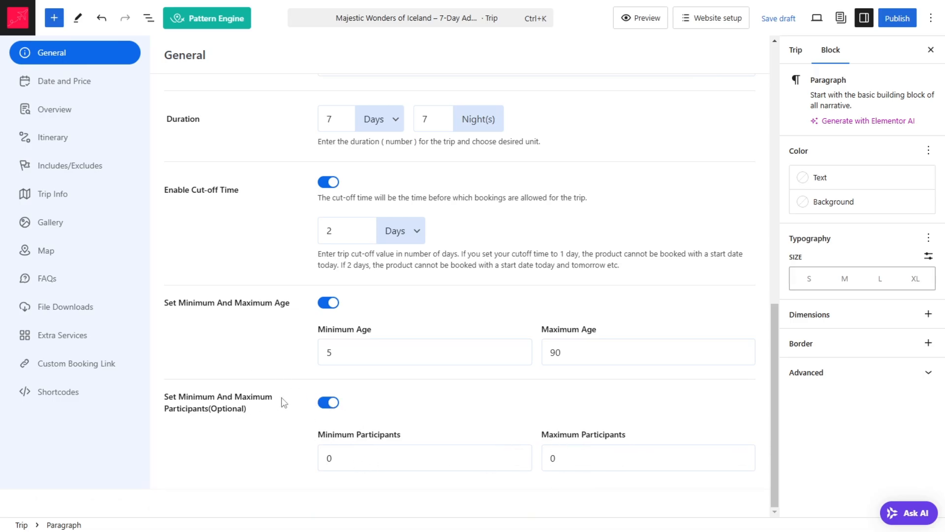
{"action": "left_click", "coordinate": [326, 404]}
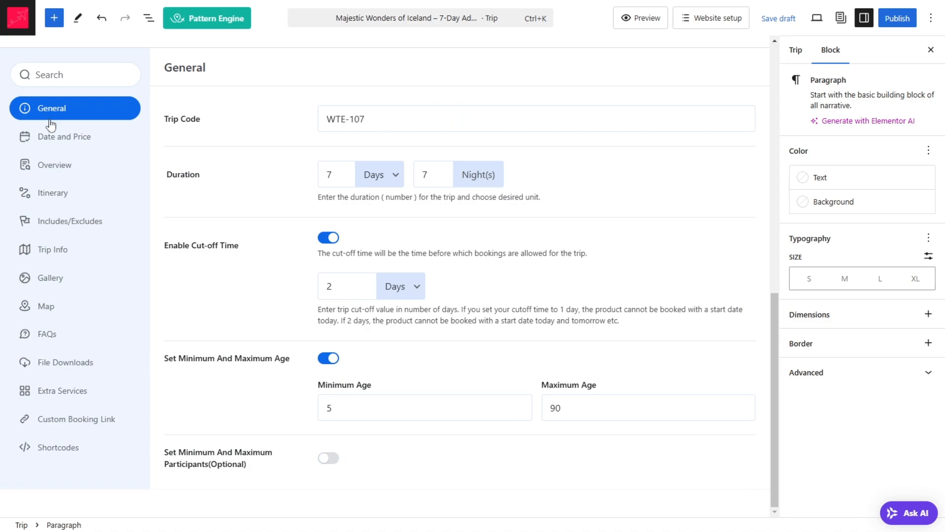
Step: Add a new package in the trip's Date and Price settings
{"action": "left_click", "coordinate": [70, 148]}
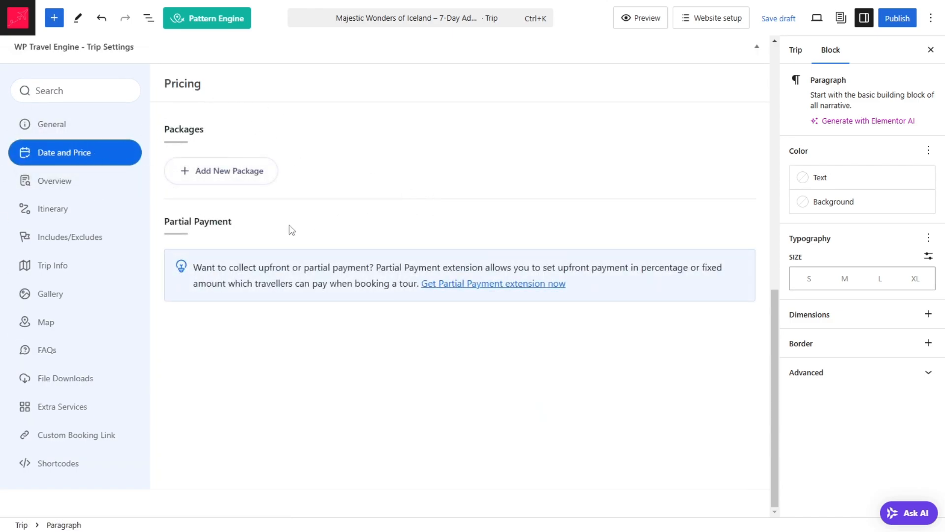
{"action": "left_click", "coordinate": [230, 183]}
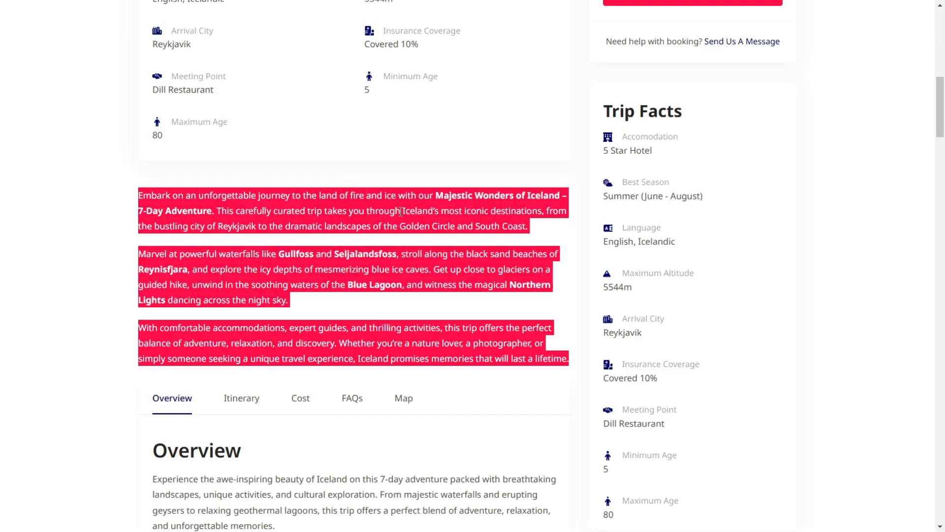
Step: Examine the package type and traveller categories in the demo Iceland trip's availability and booking dialog
{"action": "scroll", "coordinate": [214, 140], "scroll_direction": "up", "scroll_amount": 8}
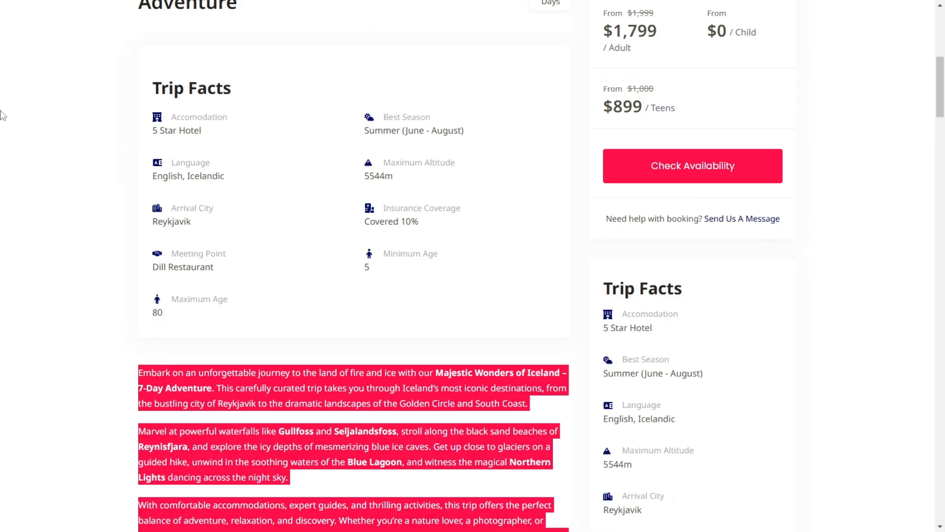
{"action": "scroll", "coordinate": [622, 254], "scroll_direction": "down", "scroll_amount": 5}
{"action": "left_click", "coordinate": [716, 230]}
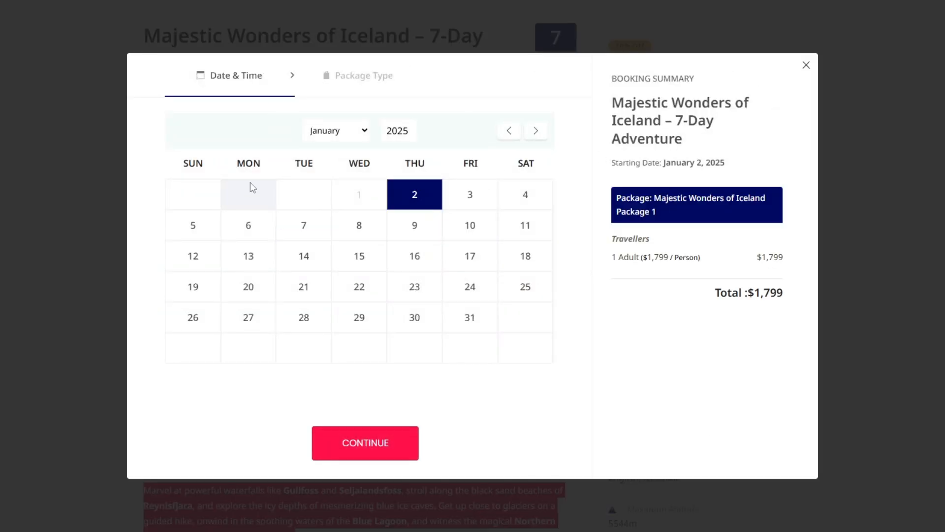
{"action": "left_click", "coordinate": [379, 449]}
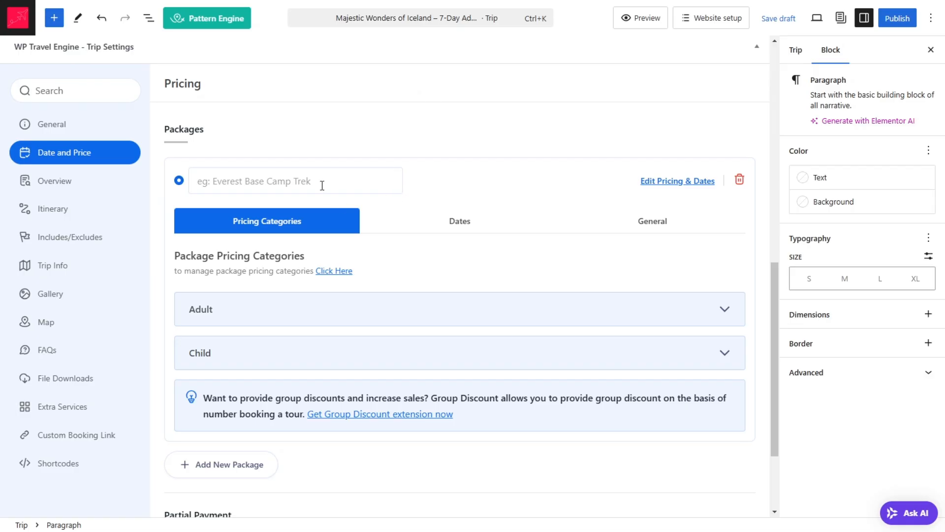
Step: Name the new trip package Basic Trip Package
{"action": "left_click", "coordinate": [322, 186]}
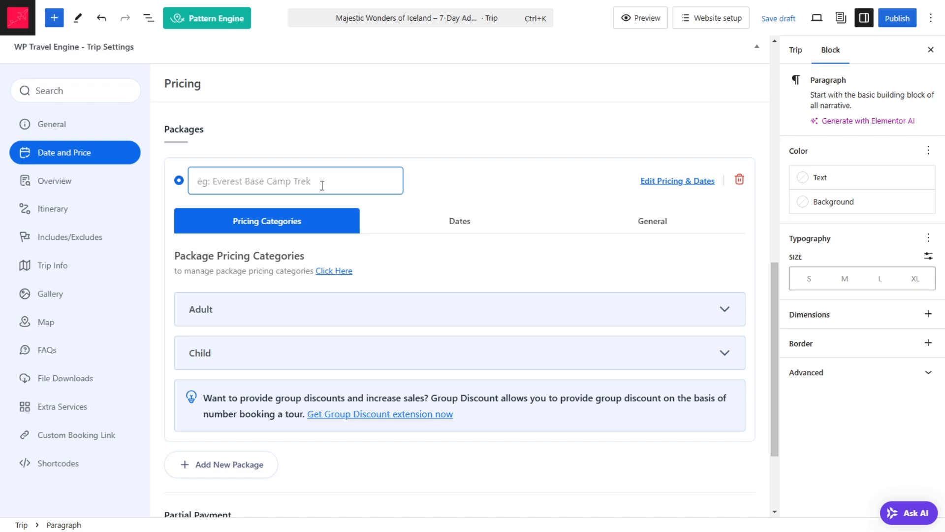
{"action": "type", "text": "Basic Tr"}
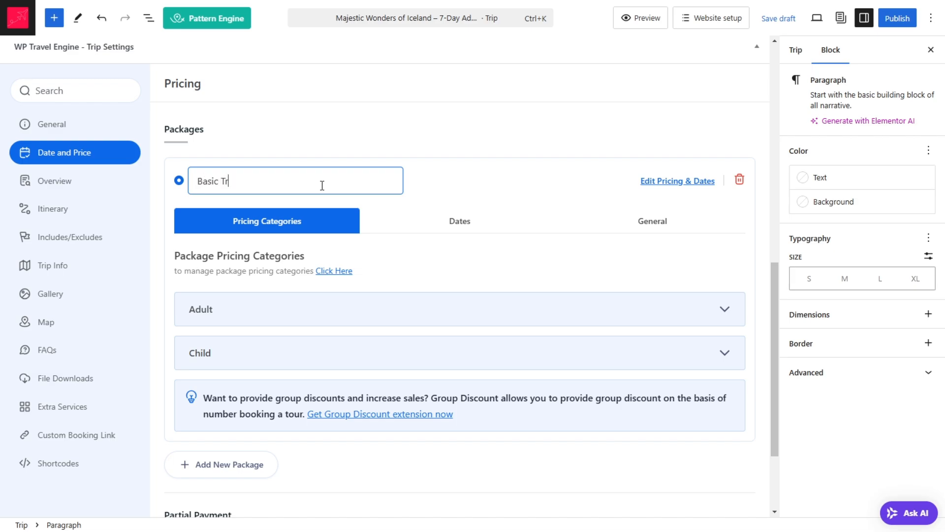
{"action": "type", "text": "ip Package"}
Step: Set the regular price of the package's Adult category to GHS 5000
{"action": "scroll", "coordinate": [443, 254], "scroll_direction": "down", "scroll_amount": 2}
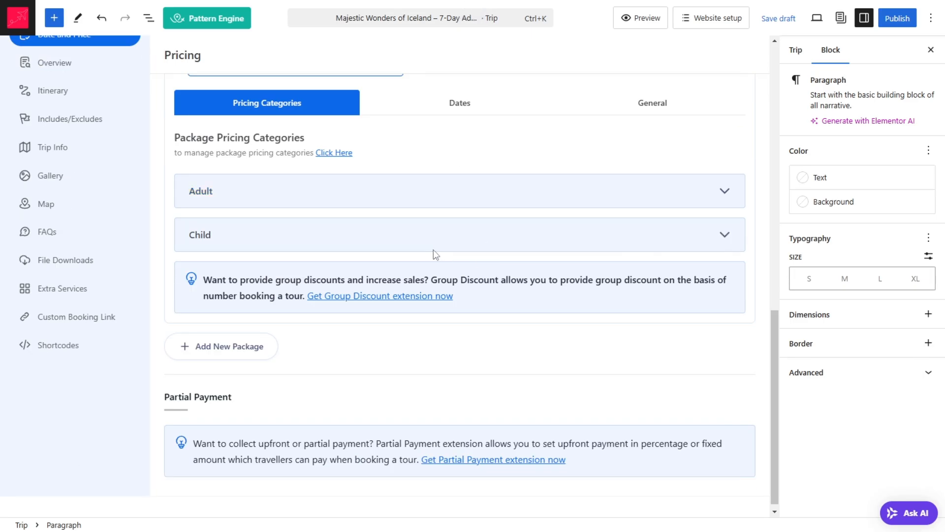
{"action": "left_click", "coordinate": [721, 193]}
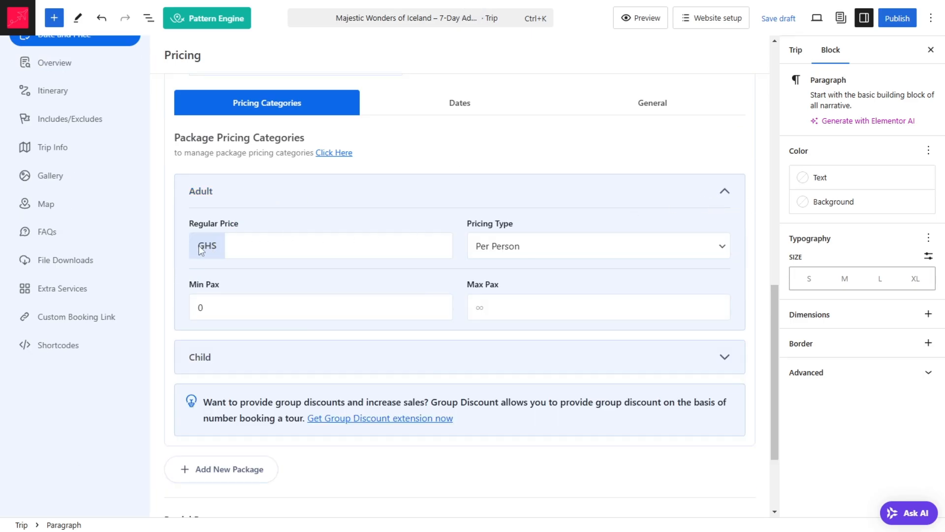
{"action": "left_click", "coordinate": [236, 246]}
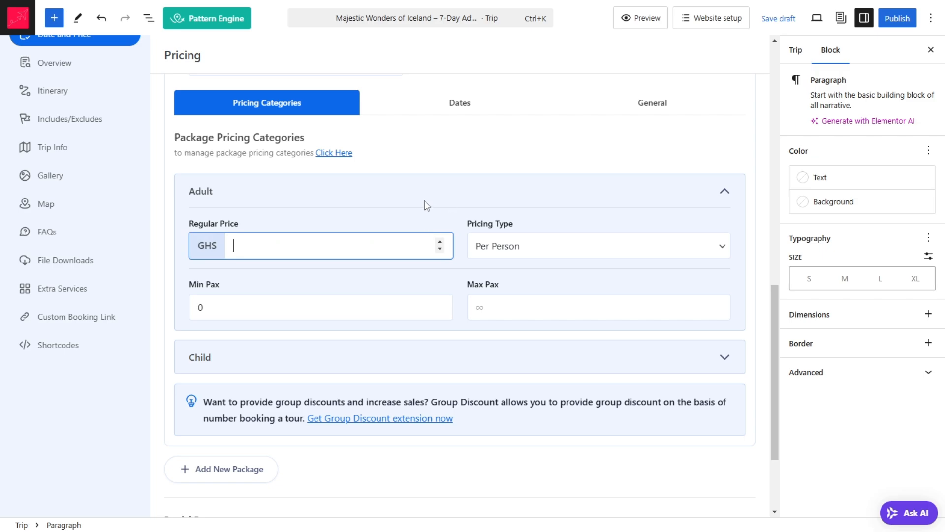
{"action": "type", "text": "2000"}
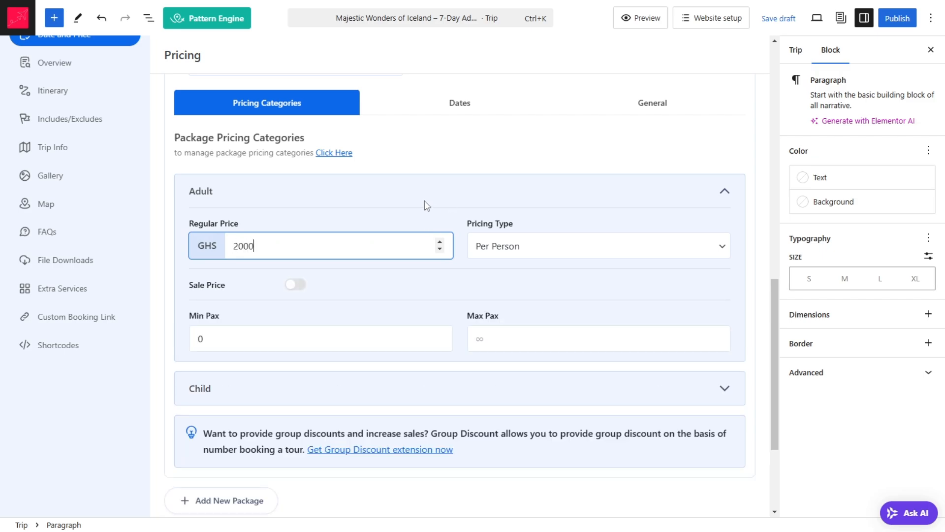
{"action": "key", "text": "ctrl+a"}
{"action": "type", "text": "500"}
{"action": "left_click", "coordinate": [617, 251]}
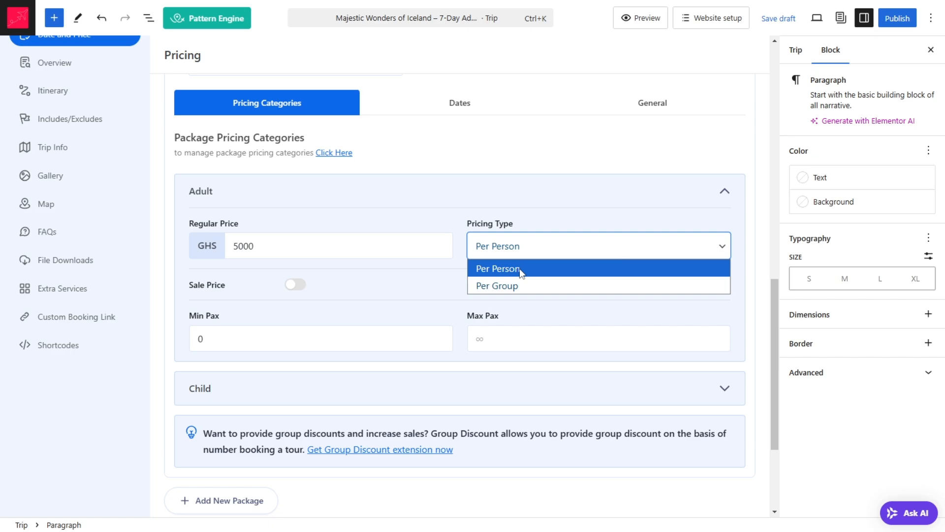
{"action": "left_click", "coordinate": [525, 286]}
{"action": "left_click", "coordinate": [571, 256]}
{"action": "left_click", "coordinate": [558, 270]}
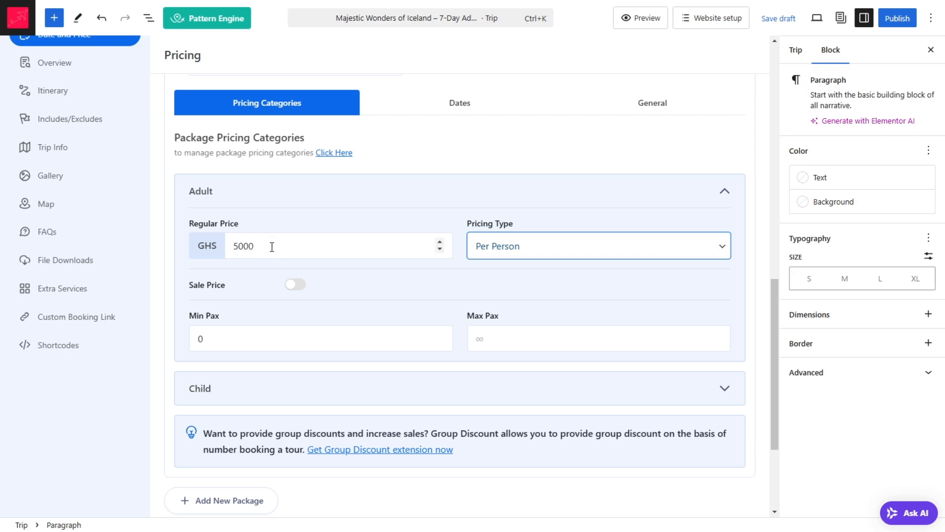
Step: Enable the sale price for the Adult category and set it to GHS 4000
{"action": "left_click", "coordinate": [296, 285]}
{"action": "left_click", "coordinate": [483, 301]}
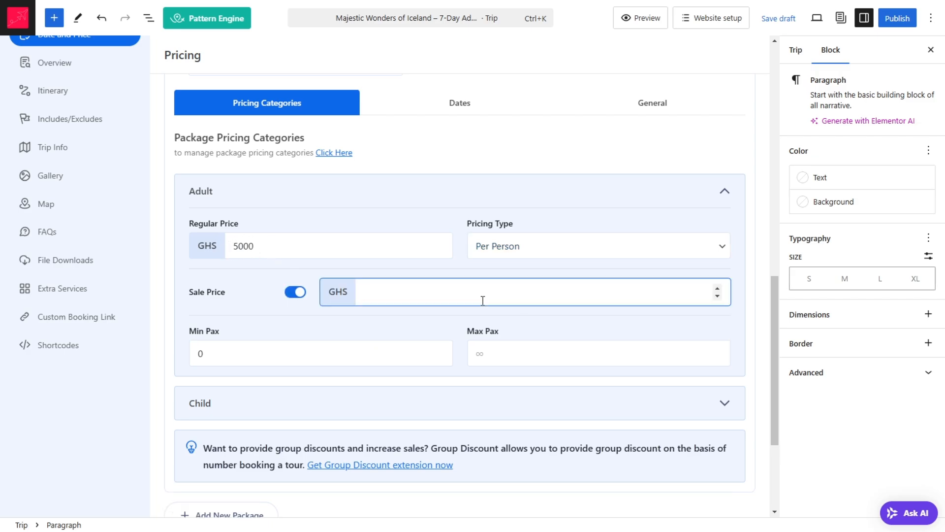
{"action": "type", "text": "4000"}
{"action": "double_click", "coordinate": [200, 353]}
{"action": "left_click", "coordinate": [530, 352]}
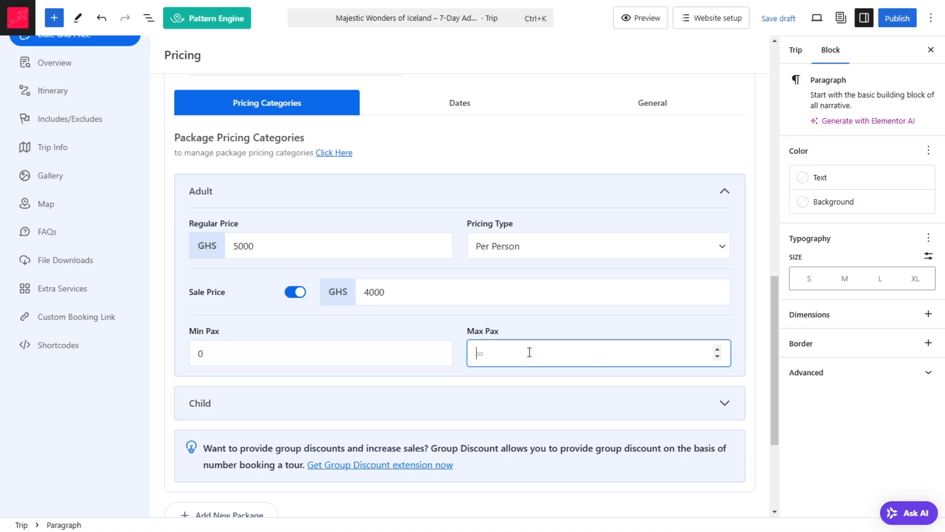
{"action": "left_click", "coordinate": [239, 348]}
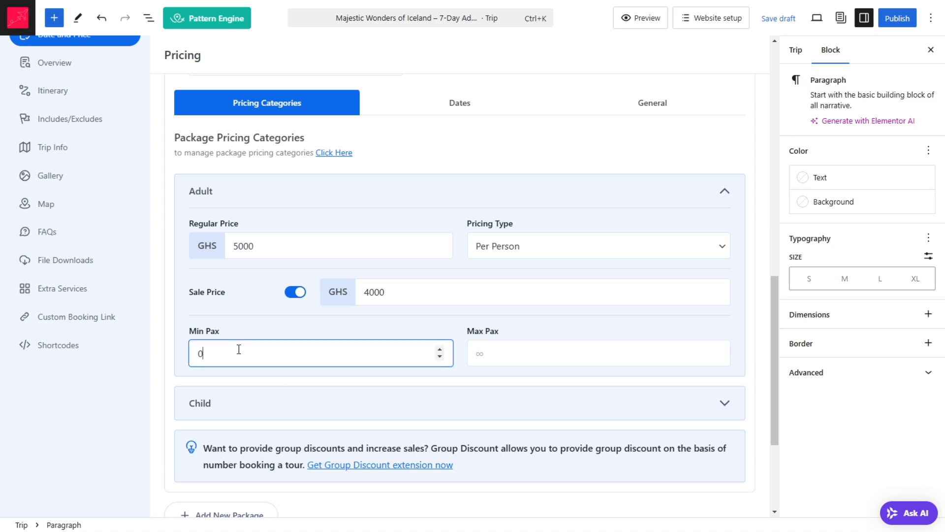
{"action": "double_click", "coordinate": [236, 348]}
{"action": "left_click", "coordinate": [648, 359]}
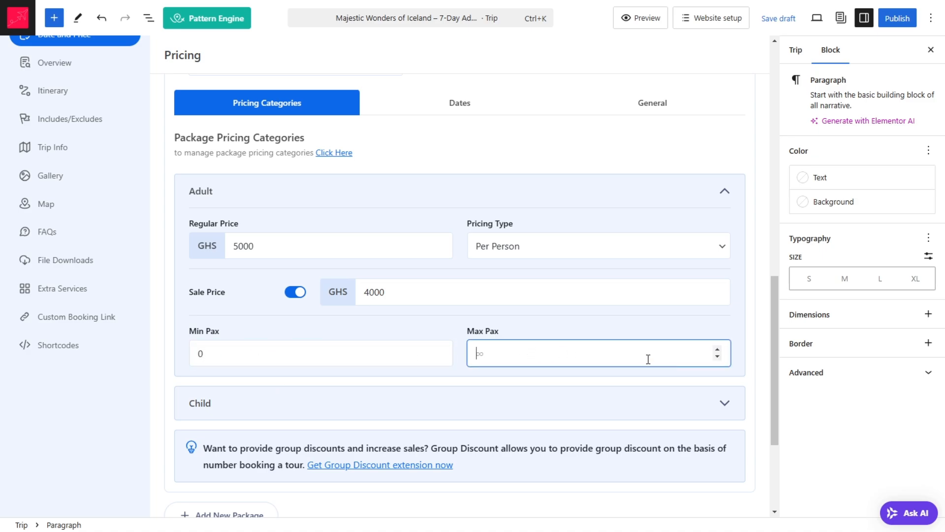
{"action": "left_click", "coordinate": [725, 193]}
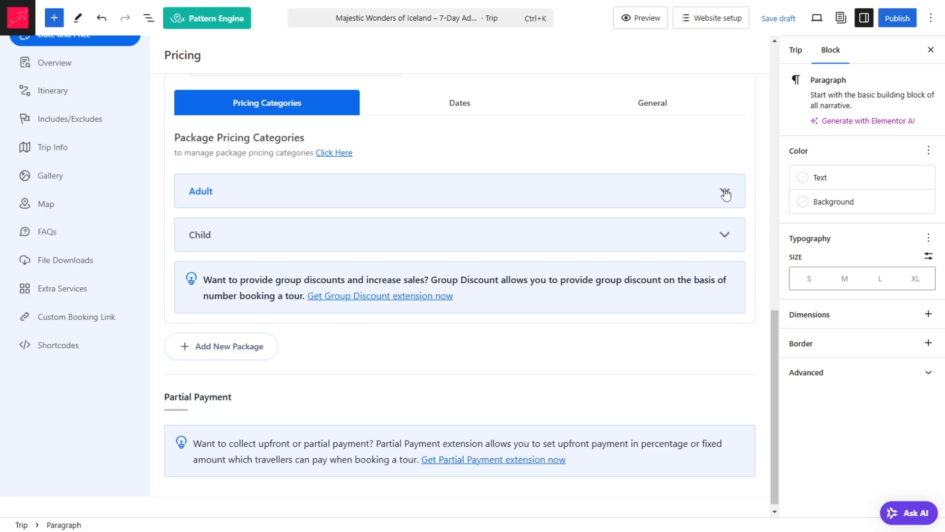
Step: Set the regular price of the package's Child category to GHS 0
{"action": "left_click", "coordinate": [728, 240]}
{"action": "left_click", "coordinate": [290, 289]}
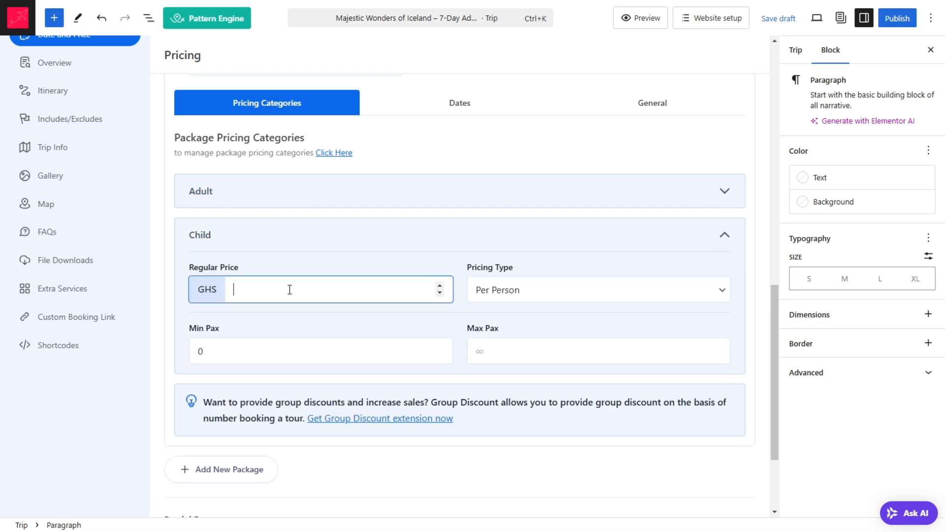
{"action": "type", "text": "0"}
{"action": "left_click", "coordinate": [454, 287]}
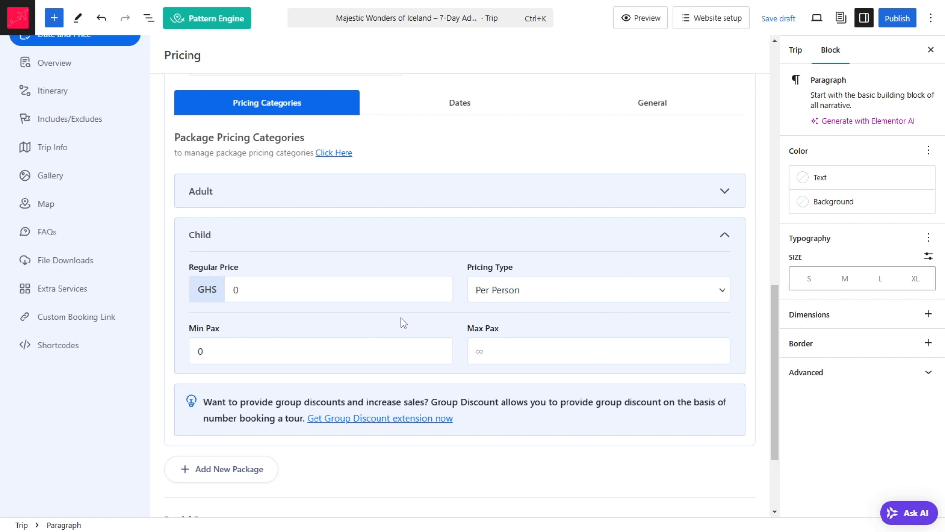
{"action": "left_click", "coordinate": [305, 353]}
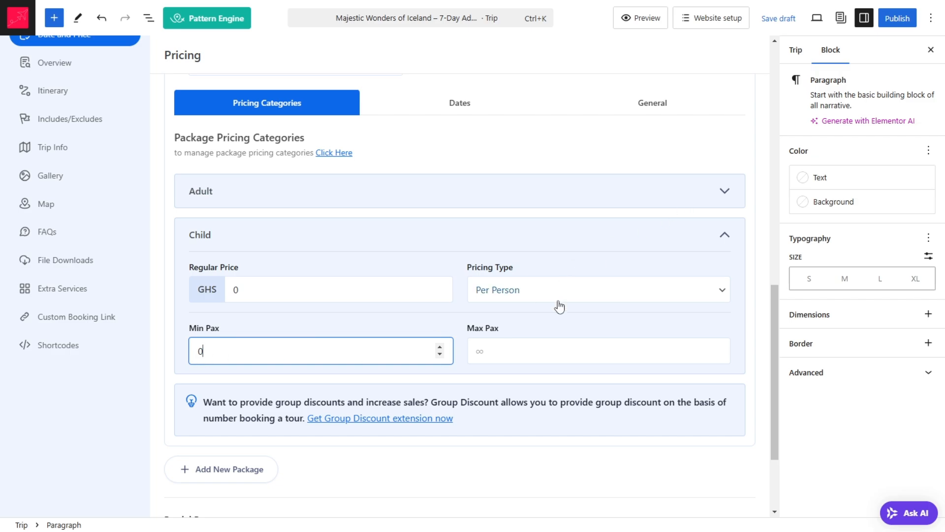
{"action": "left_click", "coordinate": [503, 358]}
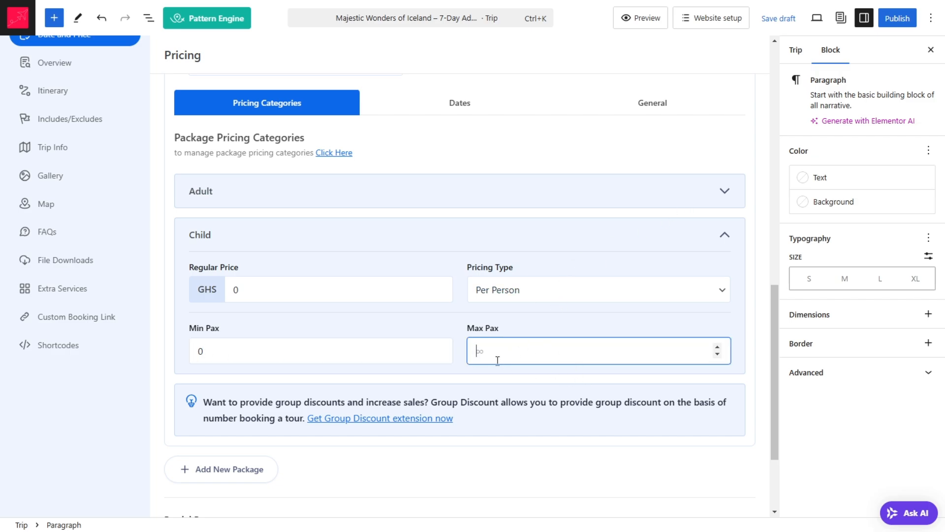
{"action": "scroll", "coordinate": [480, 348], "scroll_direction": "down", "scroll_amount": 3}
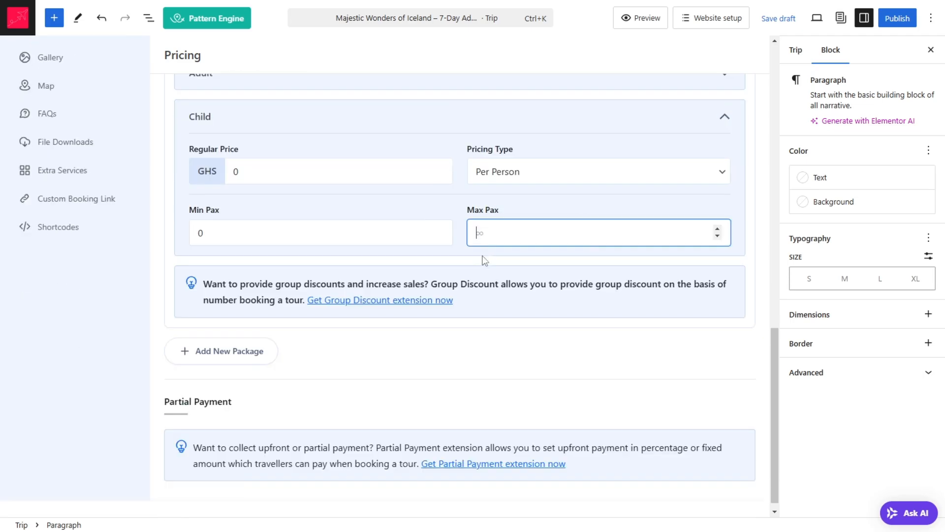
{"action": "scroll", "coordinate": [696, 102], "scroll_direction": "up", "scroll_amount": 3}
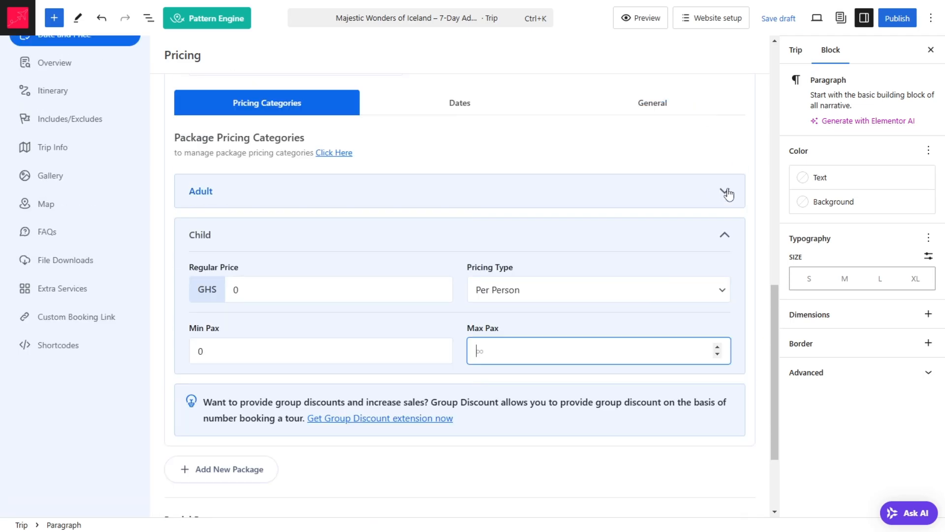
{"action": "left_click", "coordinate": [724, 191]}
{"action": "left_click", "coordinate": [508, 350]}
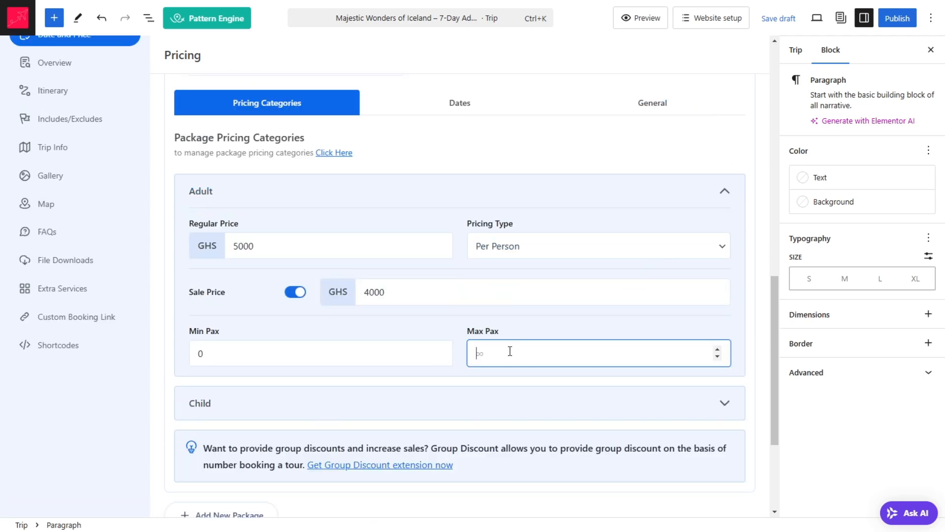
{"action": "left_click", "coordinate": [725, 192]}
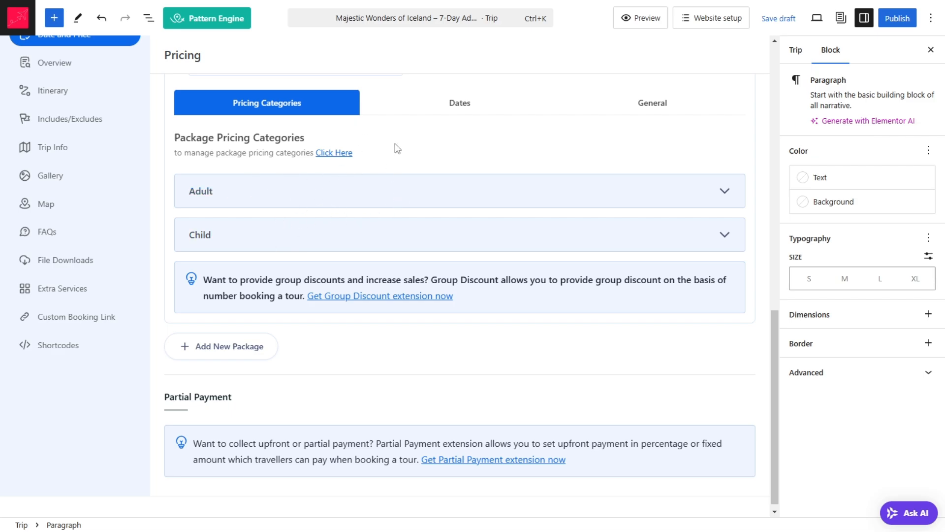
Step: Open the Trips list of the site's dashboard in a separate browser tab, keeping the unsaved trip open
{"action": "left_click", "coordinate": [350, 158]}
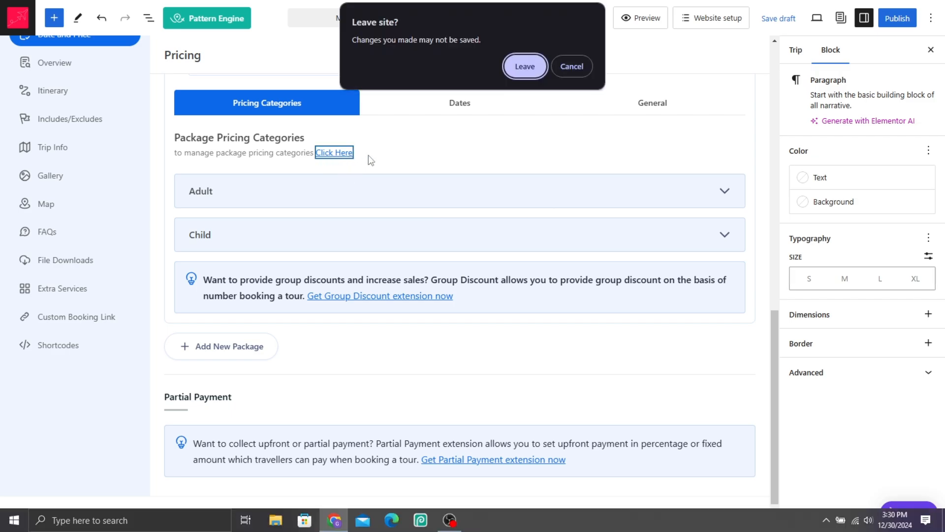
{"action": "left_click", "coordinate": [577, 70]}
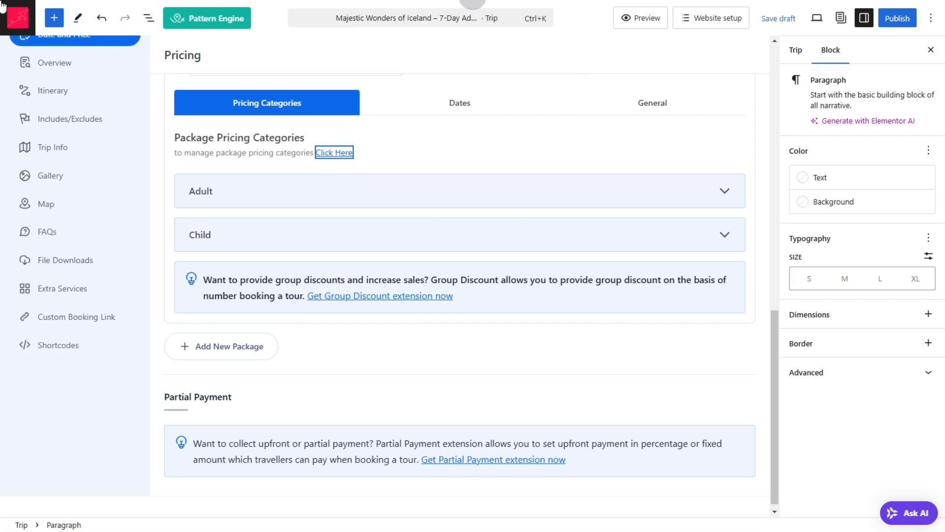
{"action": "right_click", "coordinate": [19, 22]}
{"action": "left_click", "coordinate": [25, 27]}
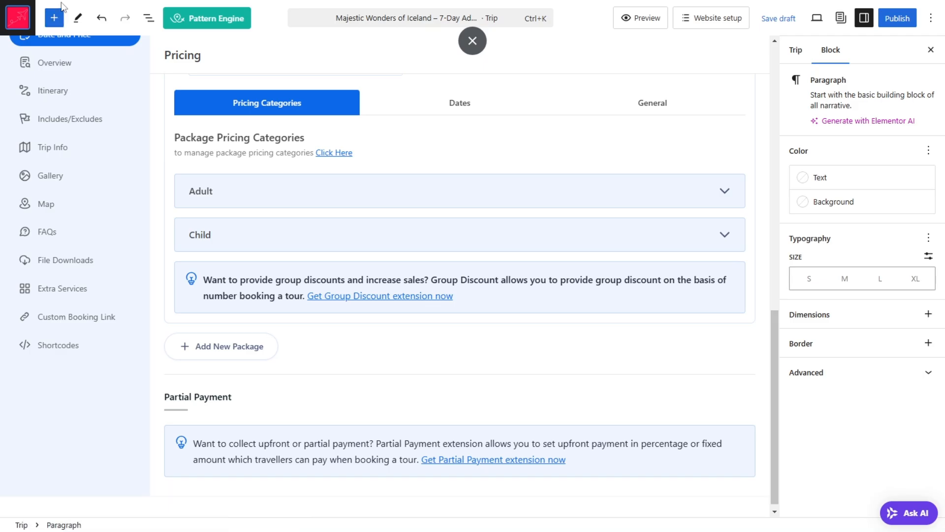
{"action": "key", "text": "ctrl+Tab"}
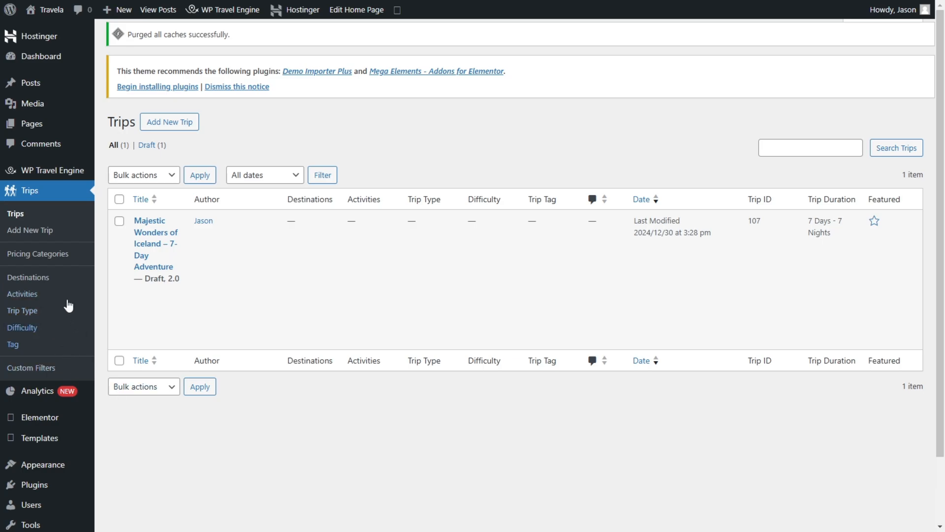
Step: Add a pricing category named Teens with the slug teens and the age group 13-19
{"action": "left_click", "coordinate": [57, 254]}
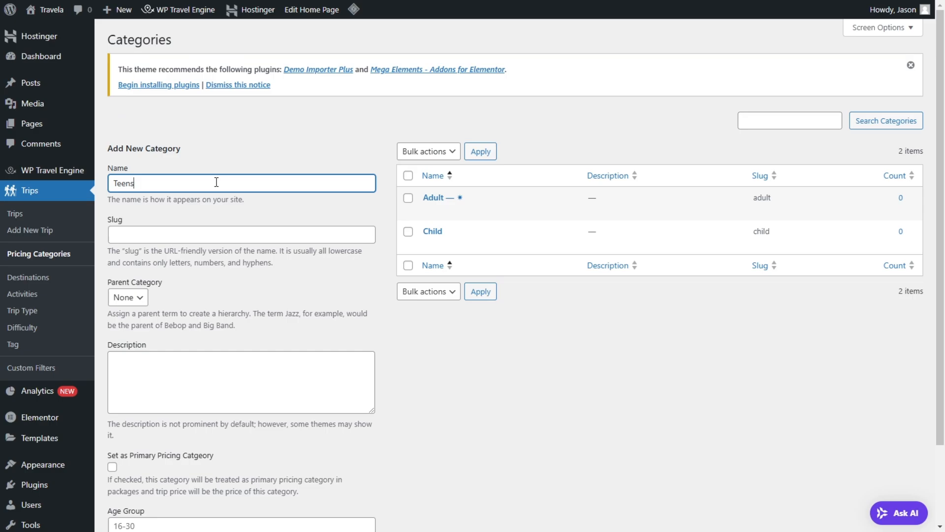
{"action": "left_click", "coordinate": [206, 238]}
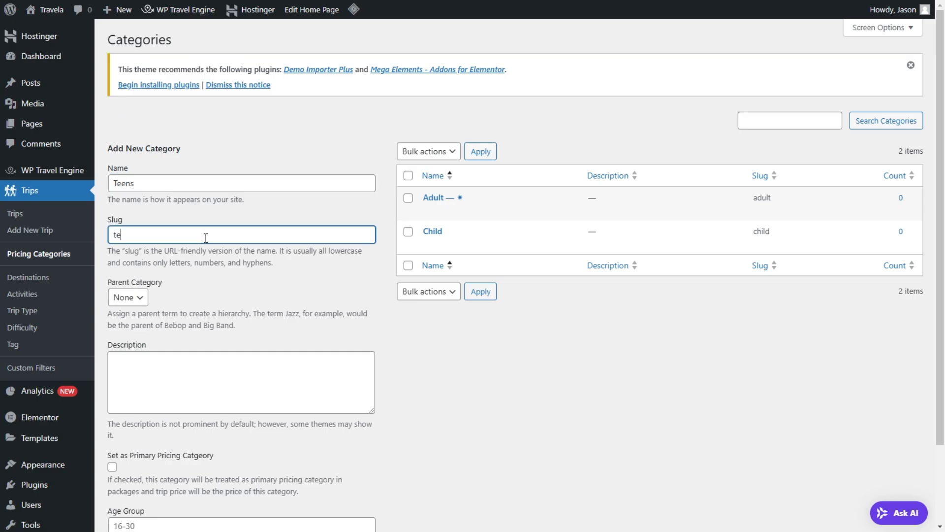
{"action": "scroll", "coordinate": [213, 215], "scroll_direction": "down", "scroll_amount": 2}
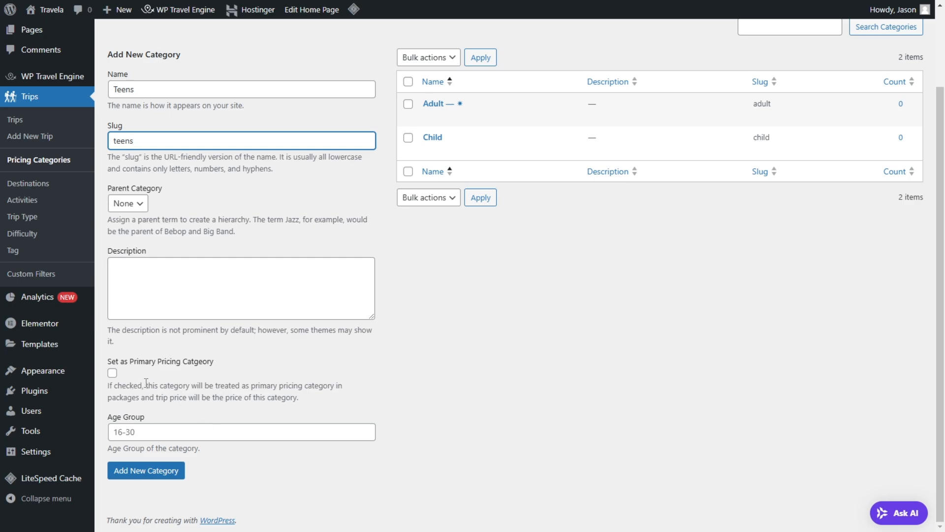
{"action": "left_click_drag", "start_coordinate": [153, 380], "coordinate": [295, 398]}
{"action": "left_click", "coordinate": [192, 393]}
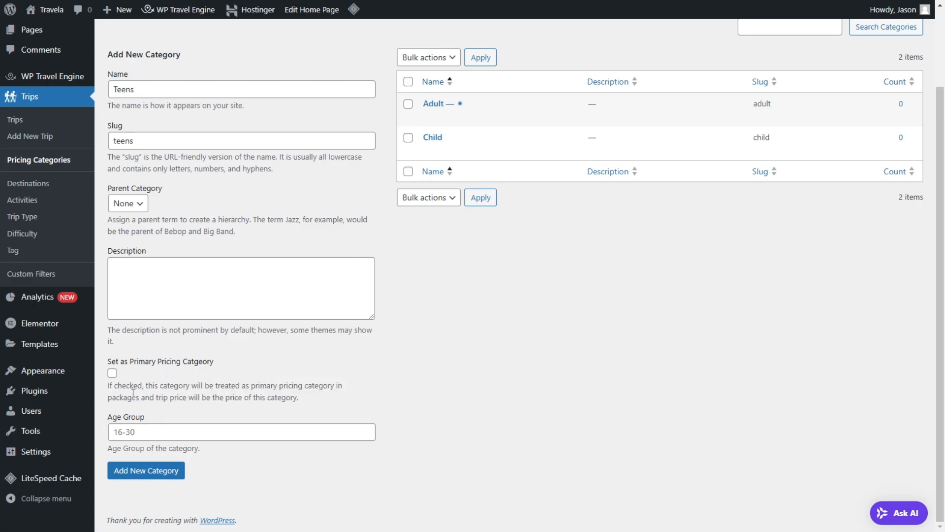
{"action": "left_click", "coordinate": [184, 434]}
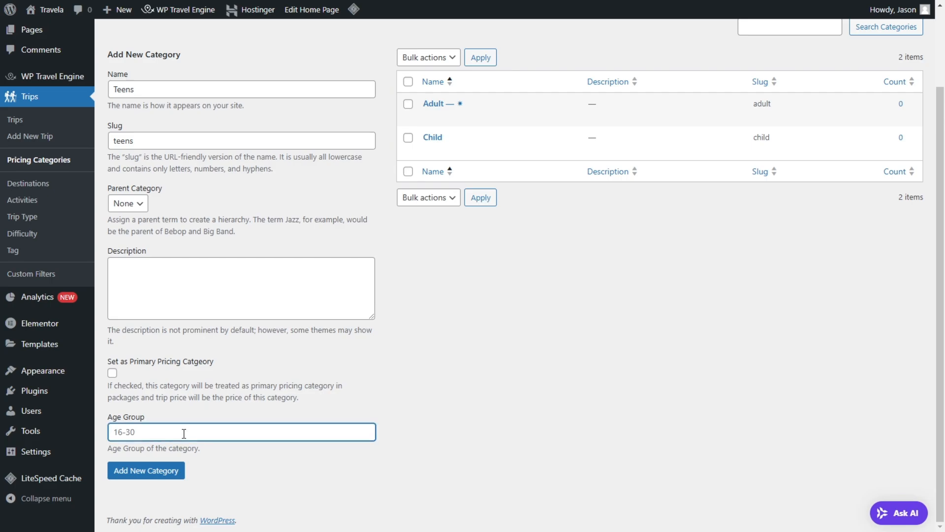
{"action": "type", "text": "13-19"}
{"action": "left_click", "coordinate": [148, 472]}
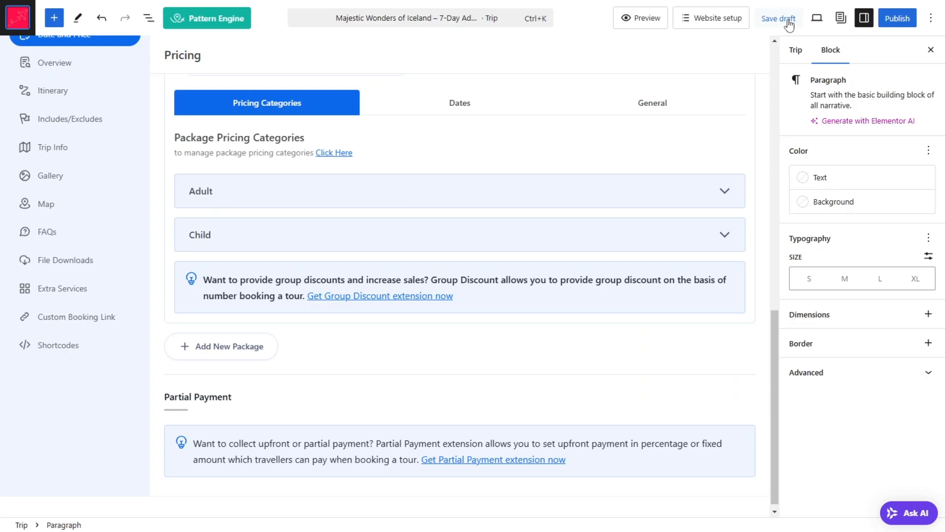
Step: Save the trip as a draft and return to its package pricing categories
{"action": "left_click", "coordinate": [788, 20]}
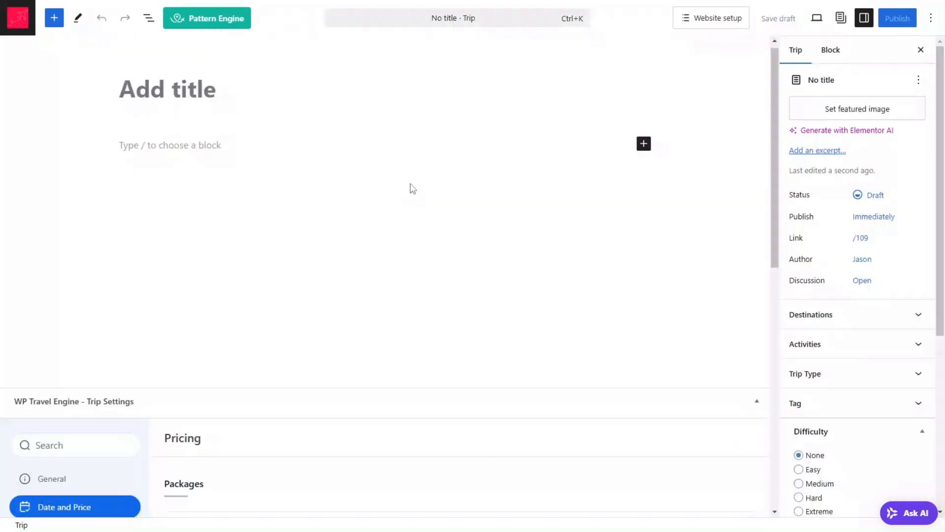
{"action": "left_click", "coordinate": [759, 404]}
{"action": "scroll", "coordinate": [444, 265], "scroll_direction": "down", "scroll_amount": 3}
{"action": "scroll", "coordinate": [407, 238], "scroll_direction": "up", "scroll_amount": 1}
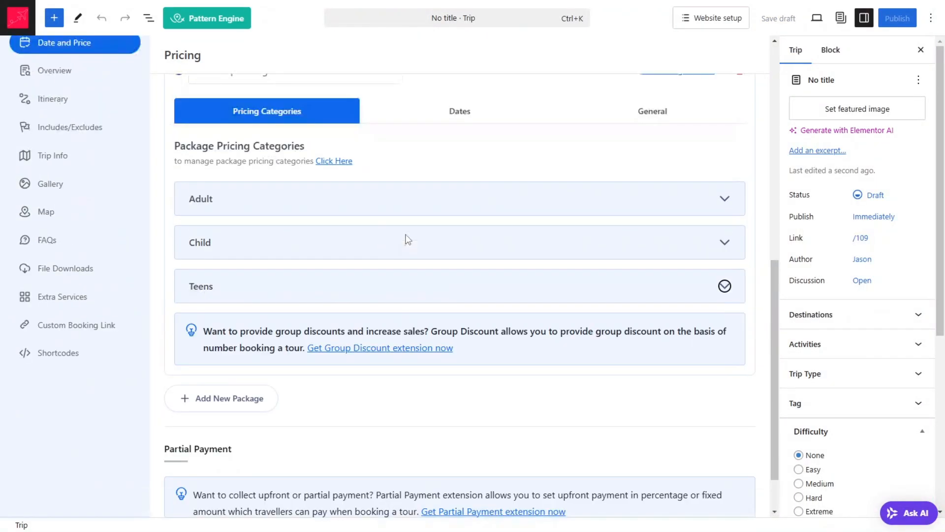
Step: Set the regular price of the package's Teens category to GHS 2000
{"action": "left_click", "coordinate": [726, 285]}
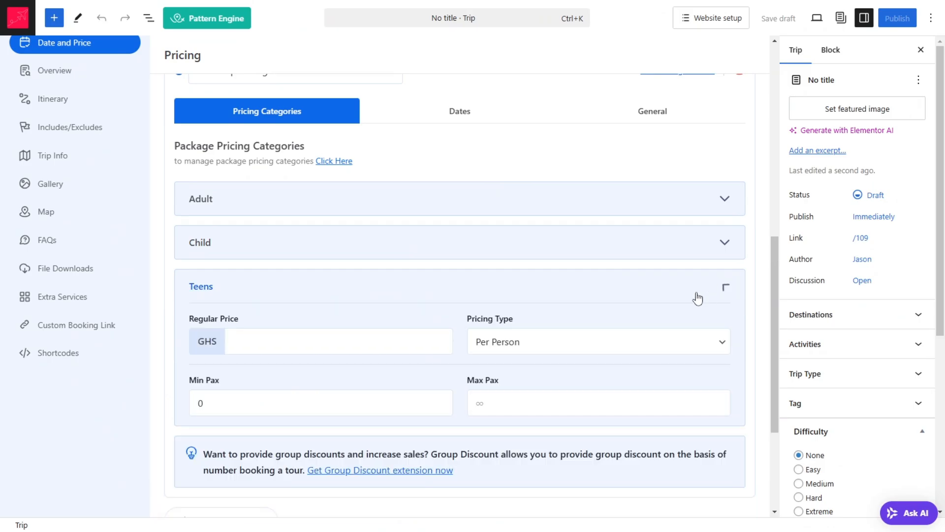
{"action": "left_click", "coordinate": [280, 343]}
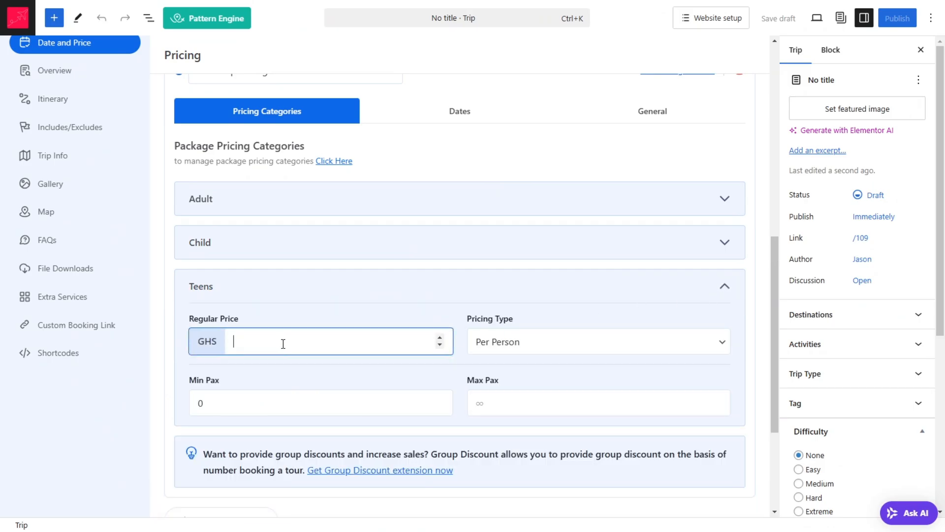
{"action": "type", "text": "2000"}
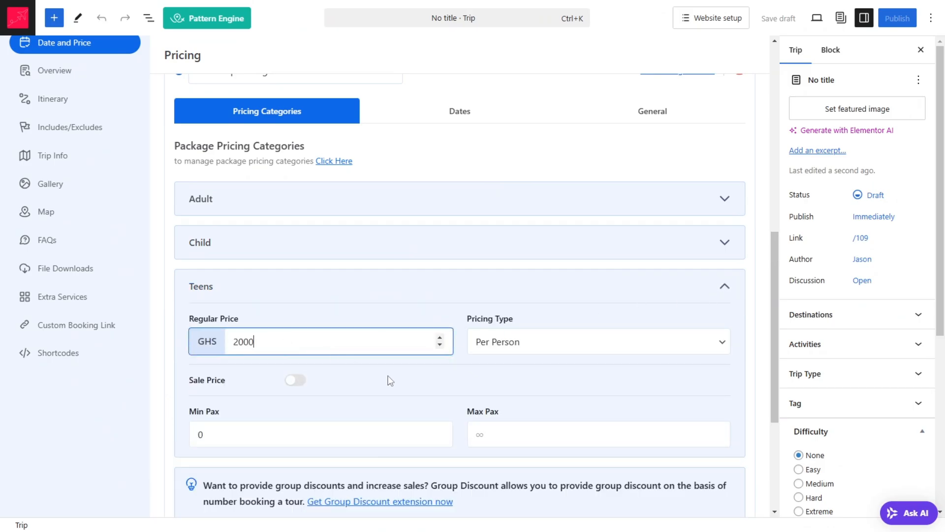
Step: Enable the sale price for the Teens category, set it to GHS 1000, and collapse the category
{"action": "left_click", "coordinate": [292, 381]}
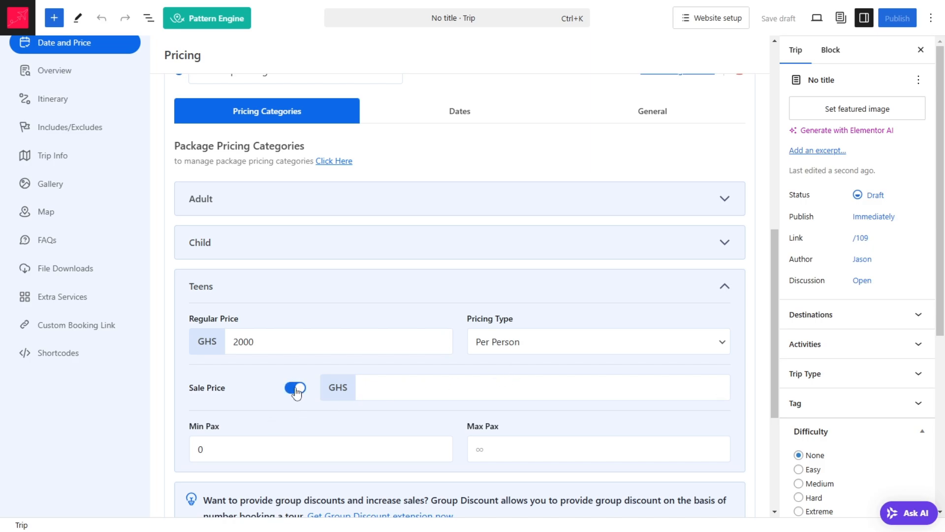
{"action": "left_click", "coordinate": [295, 387]}
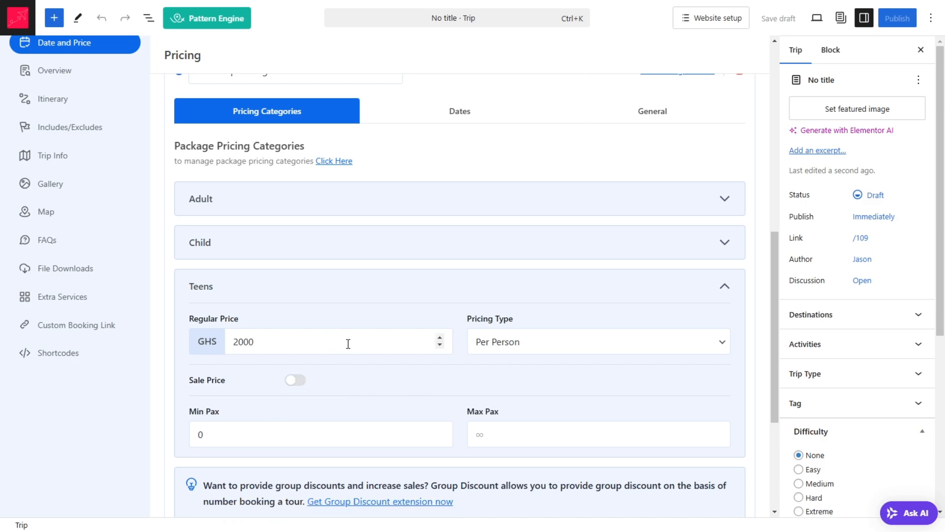
{"action": "left_click", "coordinate": [302, 382]}
{"action": "left_click", "coordinate": [490, 386]}
{"action": "type", "text": "1000"}
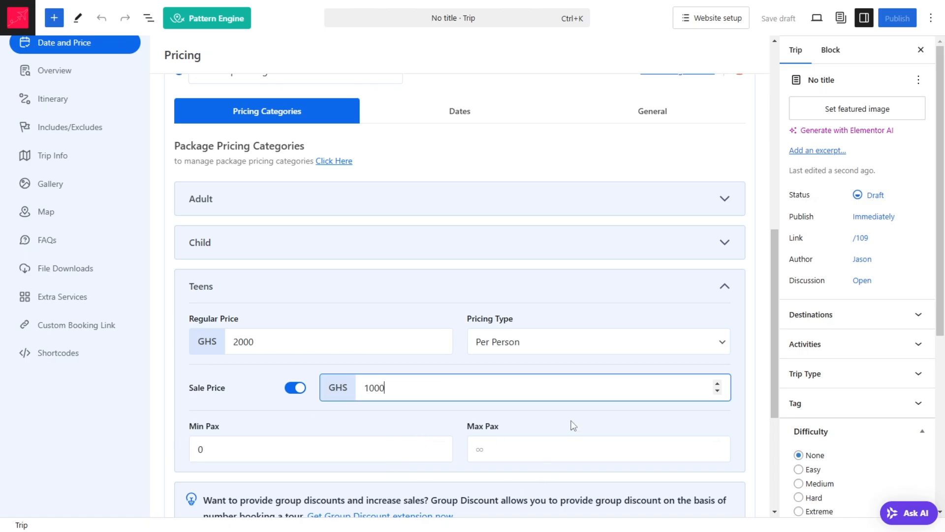
{"action": "scroll", "coordinate": [315, 308], "scroll_direction": "down", "scroll_amount": 5}
{"action": "scroll", "coordinate": [728, 226], "scroll_direction": "up", "scroll_amount": 5}
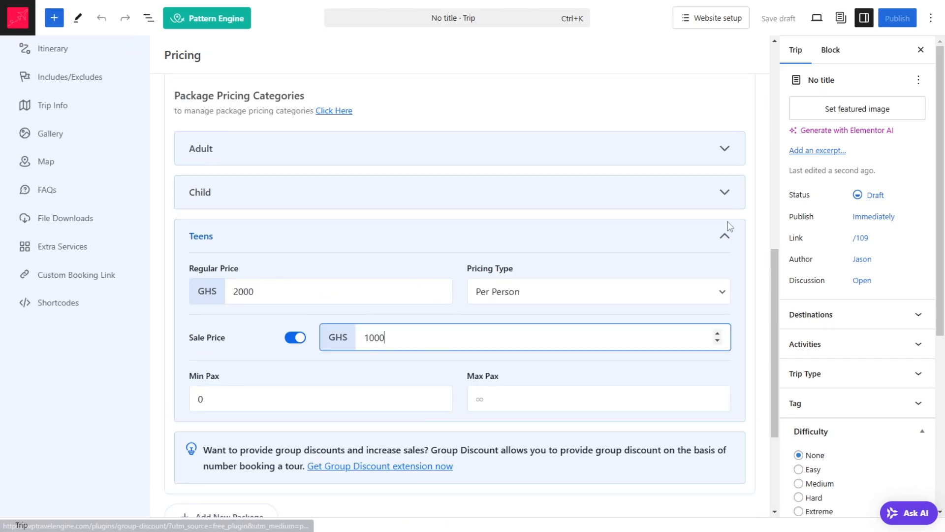
{"action": "left_click", "coordinate": [729, 236]}
Step: Review the package pricing section and open the trip's Overview settings
{"action": "scroll", "coordinate": [506, 313], "scroll_direction": "down", "scroll_amount": 1}
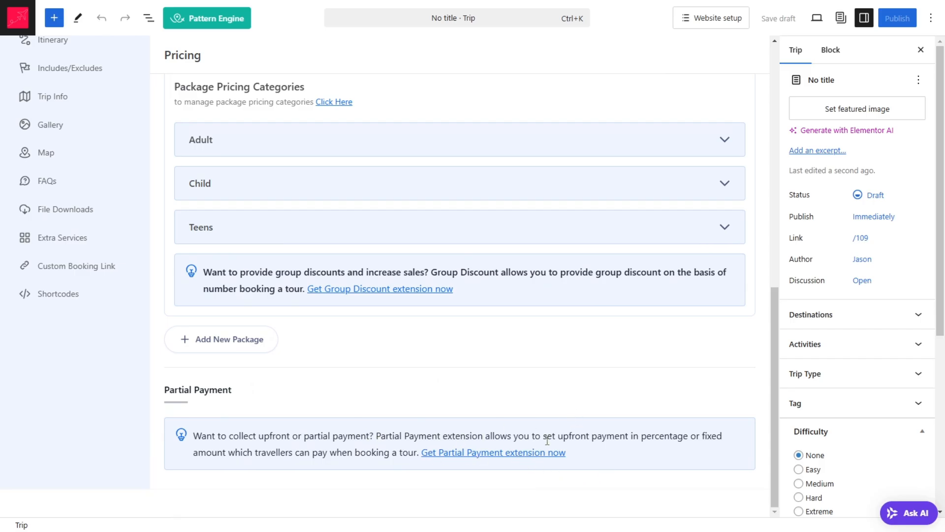
{"action": "scroll", "coordinate": [344, 340], "scroll_direction": "up", "scroll_amount": 5}
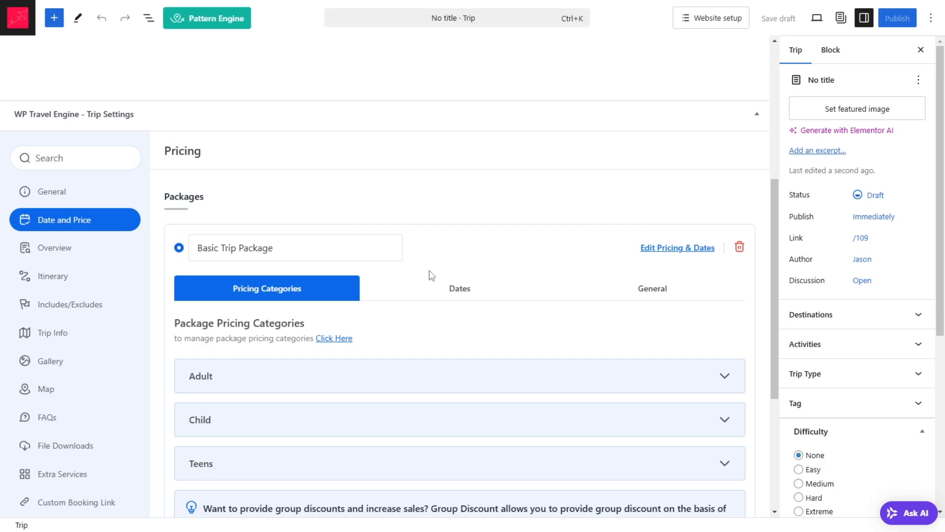
{"action": "scroll", "coordinate": [680, 237], "scroll_direction": "down", "scroll_amount": 5}
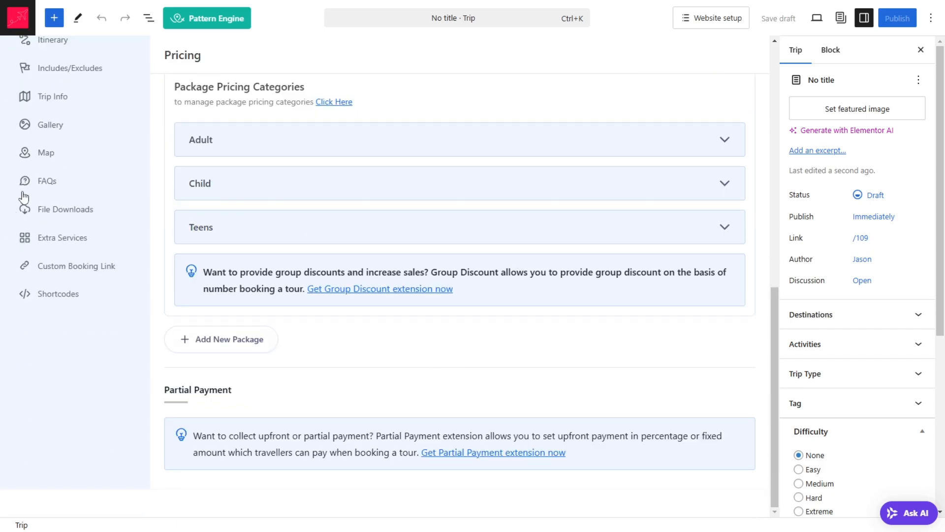
{"action": "scroll", "coordinate": [504, 219], "scroll_direction": "up", "scroll_amount": 5}
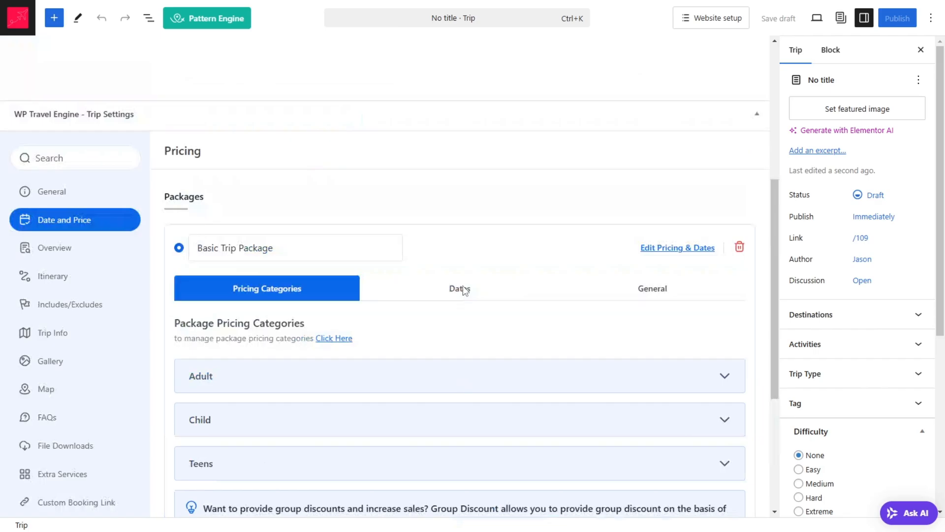
{"action": "left_click", "coordinate": [73, 247]}
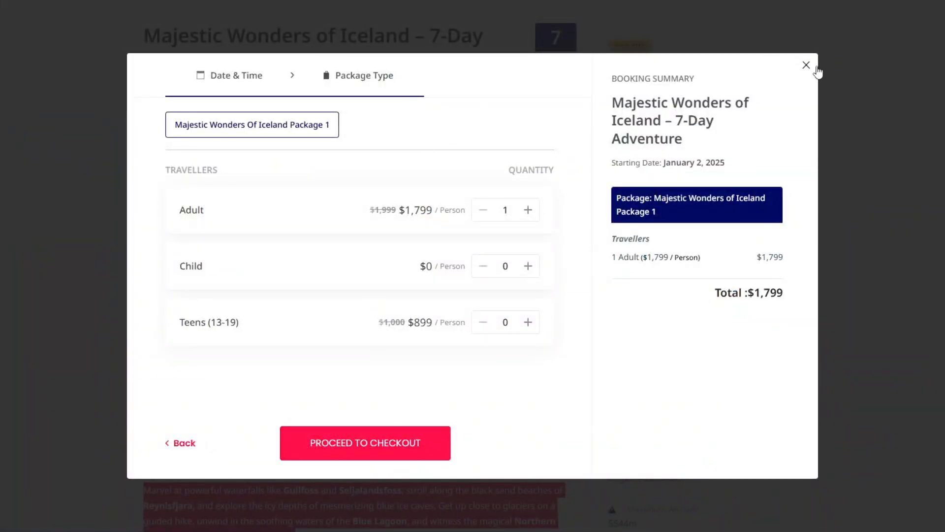
Step: On the sample Iceland trip page, close the booking window, copy the Overview paragraph, and return to the trip editor
{"action": "left_click", "coordinate": [808, 66]}
{"action": "scroll", "coordinate": [57, 219], "scroll_direction": "down", "scroll_amount": 7}
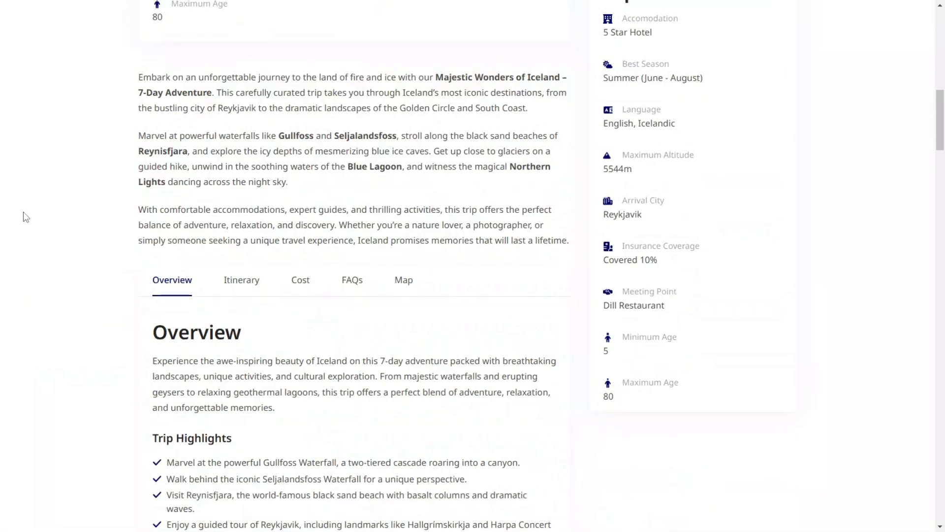
{"action": "scroll", "coordinate": [298, 315], "scroll_direction": "down", "scroll_amount": 3}
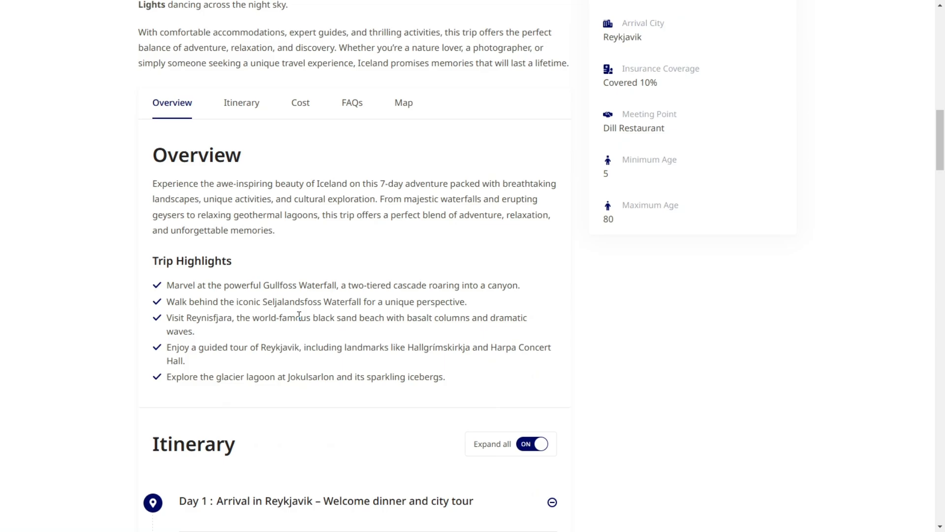
{"action": "double_click", "coordinate": [248, 202]}
{"action": "triple_click", "coordinate": [249, 202]}
{"action": "key", "text": "ctrl+c"}
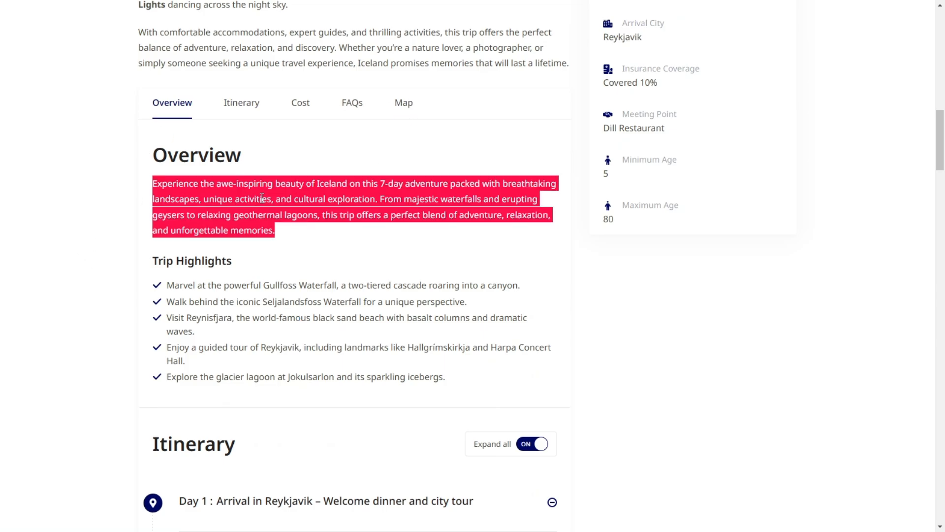
{"action": "key", "text": "ctrl+Tab"}
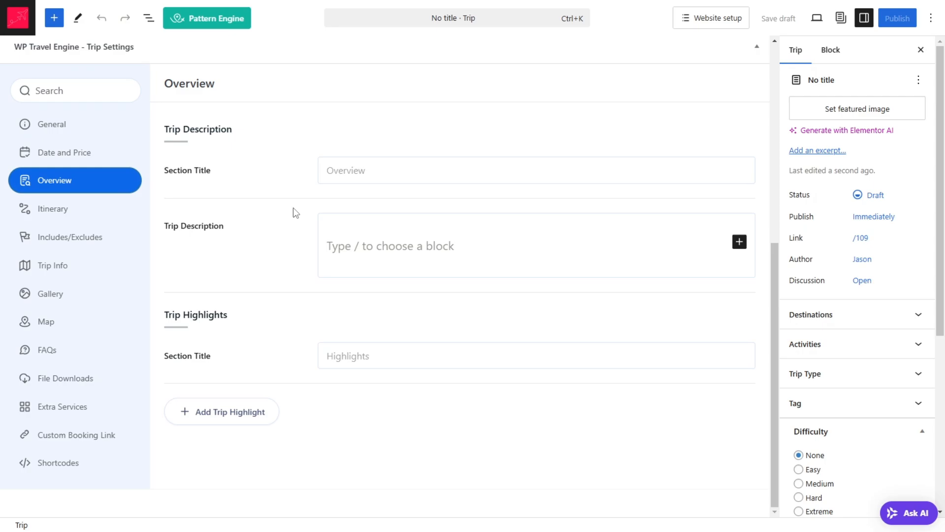
Step: Set the trip description's section title to Overview and paste the copied overview paragraph as the trip description
{"action": "left_click", "coordinate": [377, 178]}
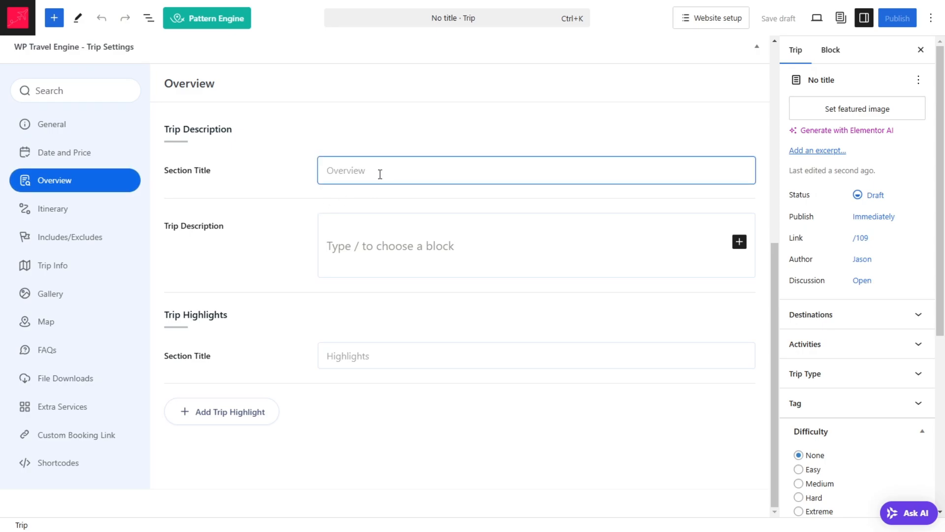
{"action": "key", "text": "ctrl+v"}
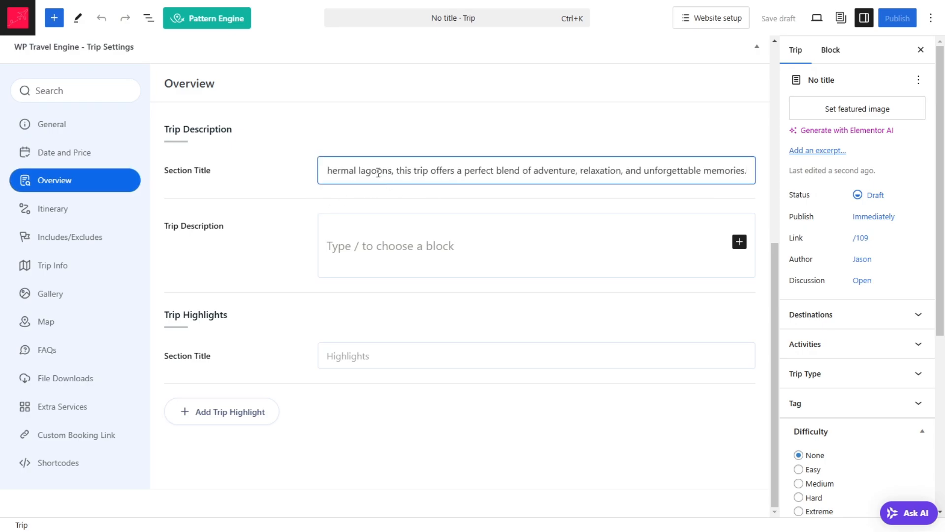
{"action": "triple_click", "coordinate": [378, 172]}
{"action": "type", "text": "Overview"}
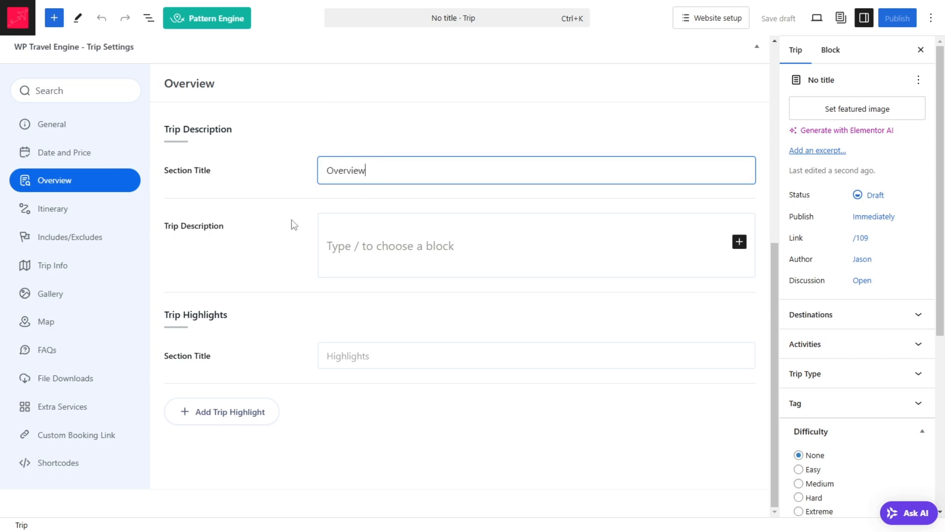
{"action": "left_click", "coordinate": [426, 238]}
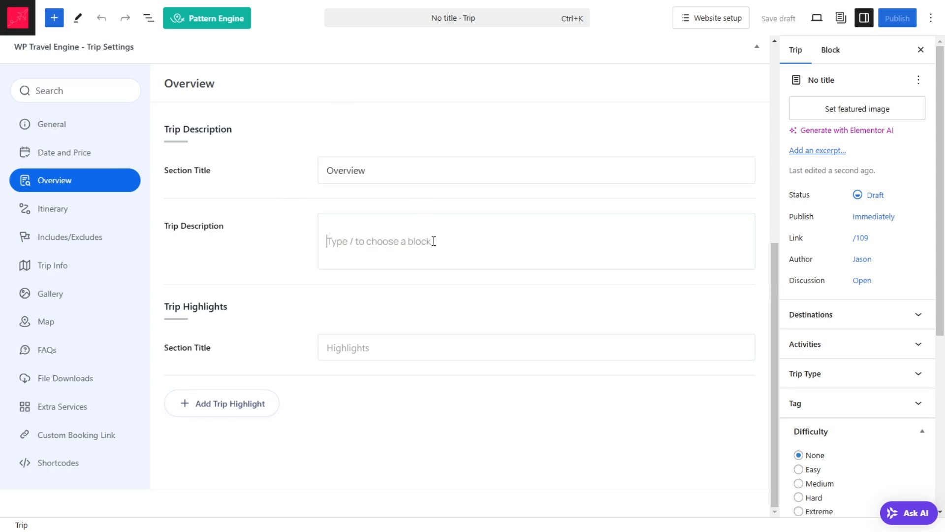
{"action": "key", "text": "ctrl+v"}
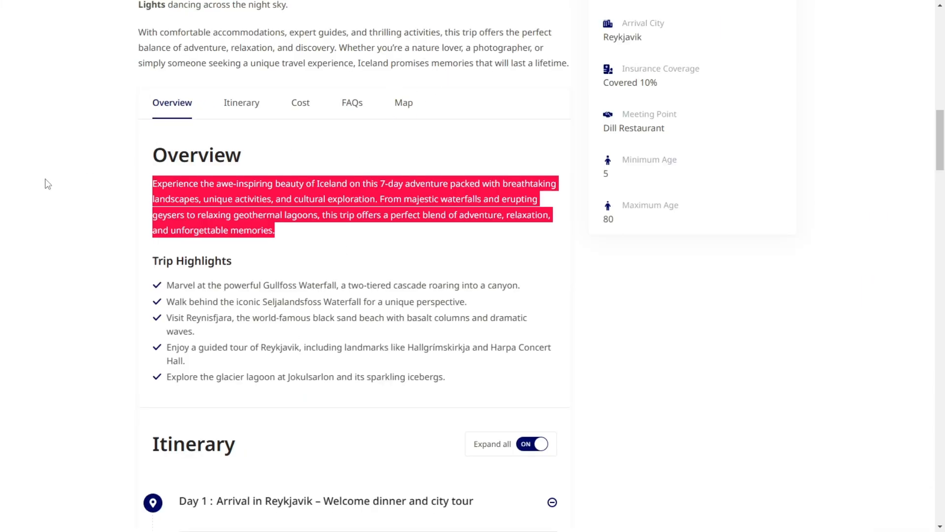
Step: Examine the sample trip page's highlights, itinerary, FAQs, map and enquiry form, and return to the trip editor
{"action": "left_click", "coordinate": [48, 184]}
{"action": "scroll", "coordinate": [390, 209], "scroll_direction": "down", "scroll_amount": 4}
{"action": "scroll", "coordinate": [390, 209], "scroll_direction": "up", "scroll_amount": 5}
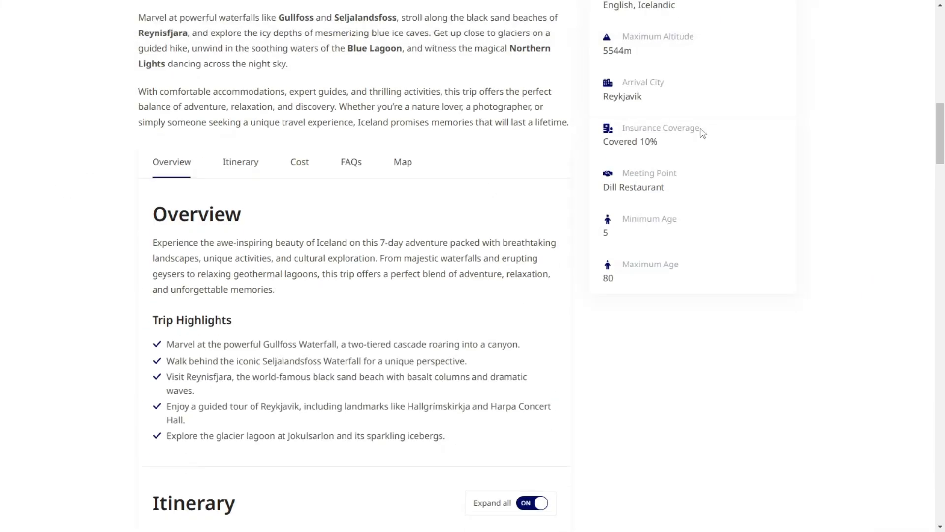
{"action": "scroll", "coordinate": [702, 132], "scroll_direction": "up", "scroll_amount": 7}
{"action": "scroll", "coordinate": [324, 121], "scroll_direction": "down", "scroll_amount": 6}
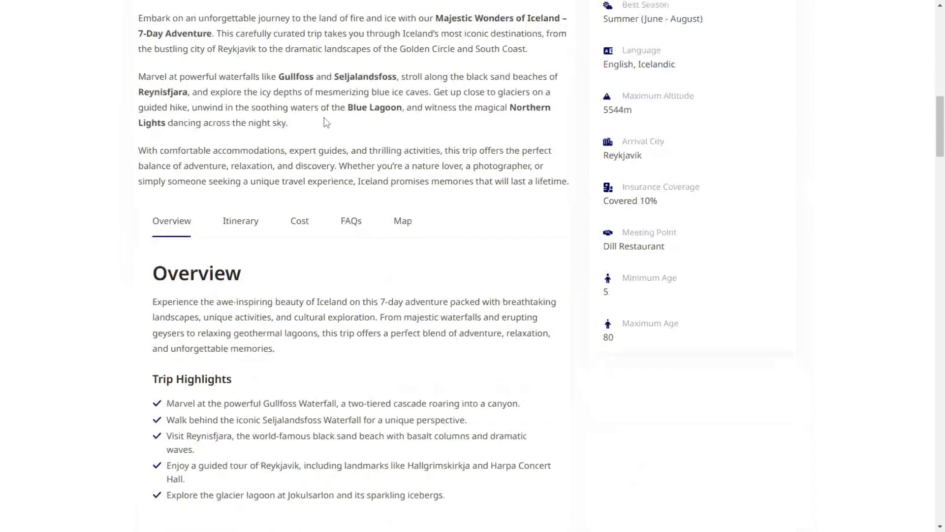
{"action": "scroll", "coordinate": [325, 123], "scroll_direction": "down", "scroll_amount": 15}
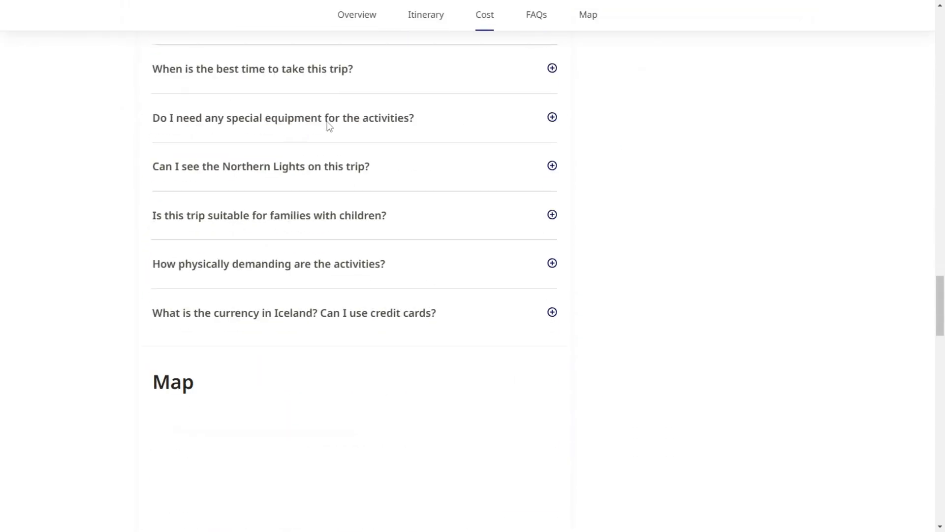
{"action": "scroll", "coordinate": [329, 125], "scroll_direction": "down", "scroll_amount": 15}
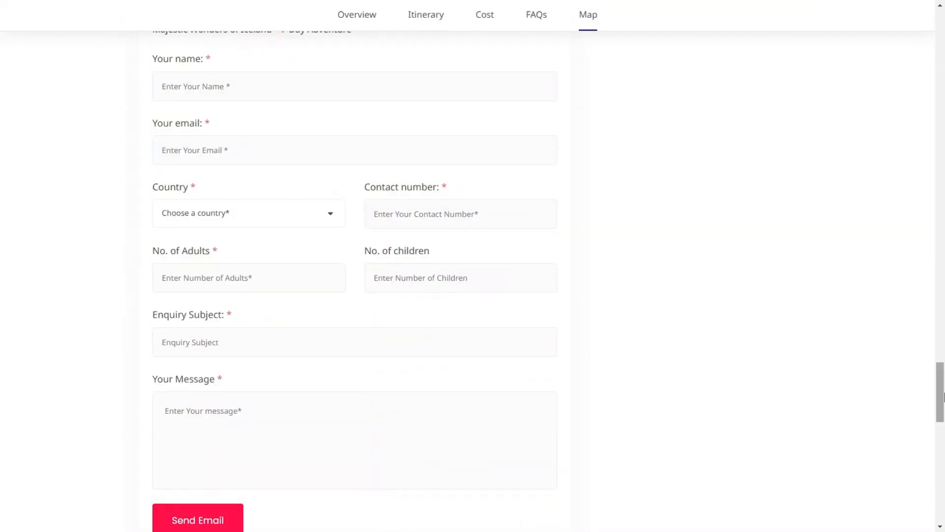
{"action": "left_click_drag", "start_coordinate": [943, 397], "coordinate": [943, 139]}
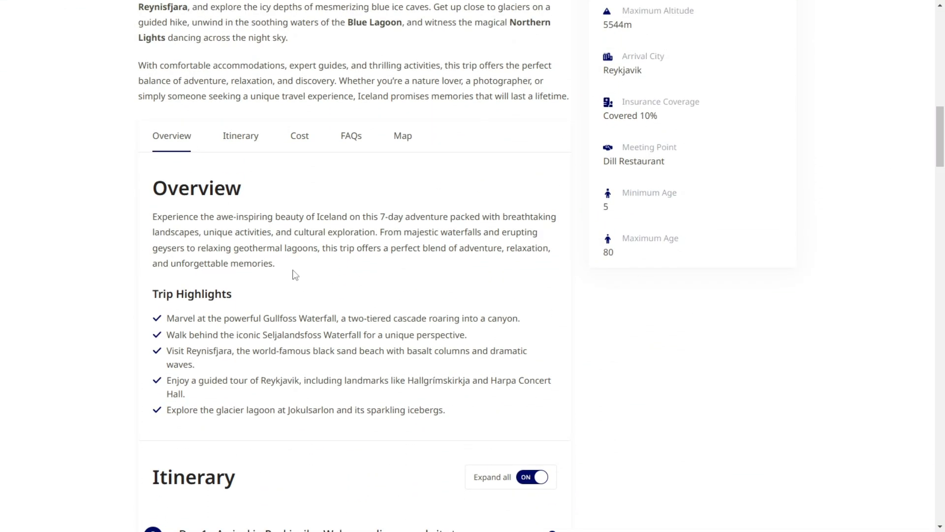
{"action": "key", "text": "ctrl+Tab"}
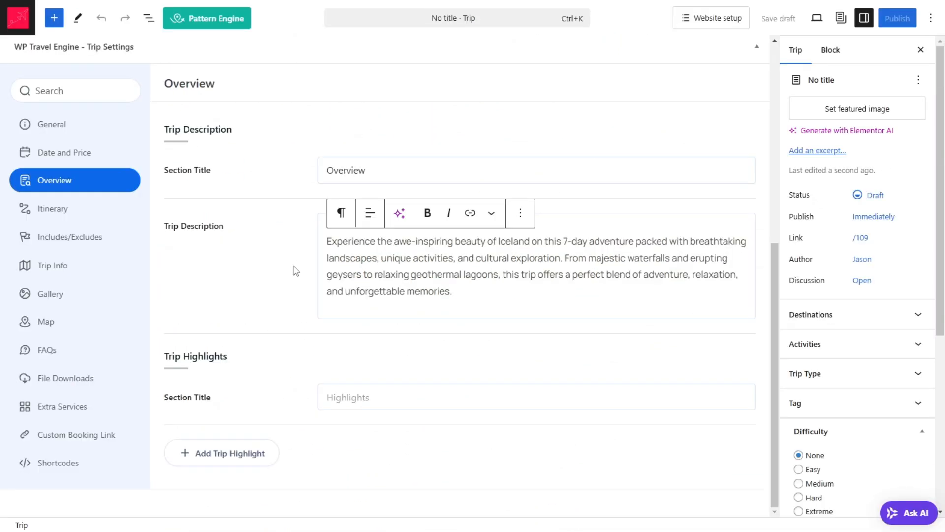
Step: Title the highlights section Highlights and add the sample page's line "Marvel at the powerful Gullfoss Waterfall, a two-tiered cascade roaring into a canyon."
{"action": "left_click", "coordinate": [348, 405]}
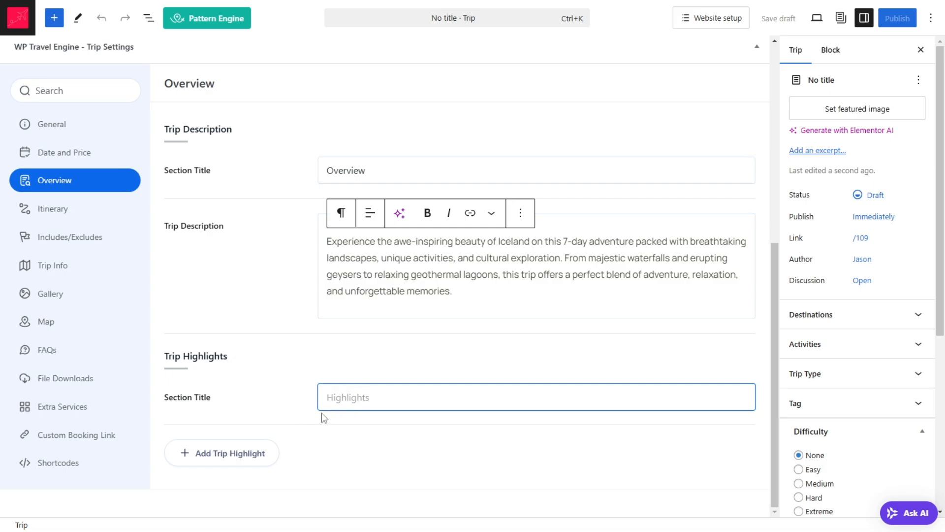
{"action": "type", "text": "Highlights"}
{"action": "left_click", "coordinate": [202, 462]}
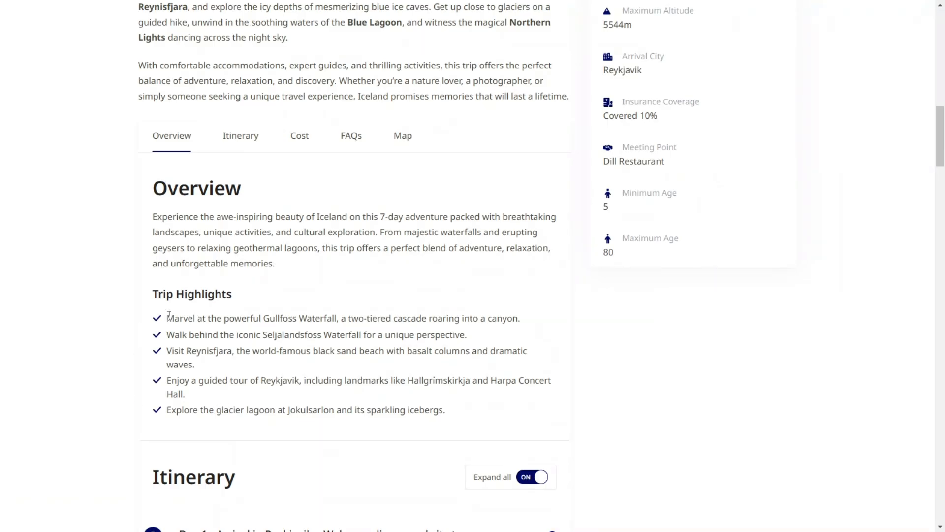
{"action": "left_click_drag", "start_coordinate": [169, 315], "coordinate": [567, 327]}
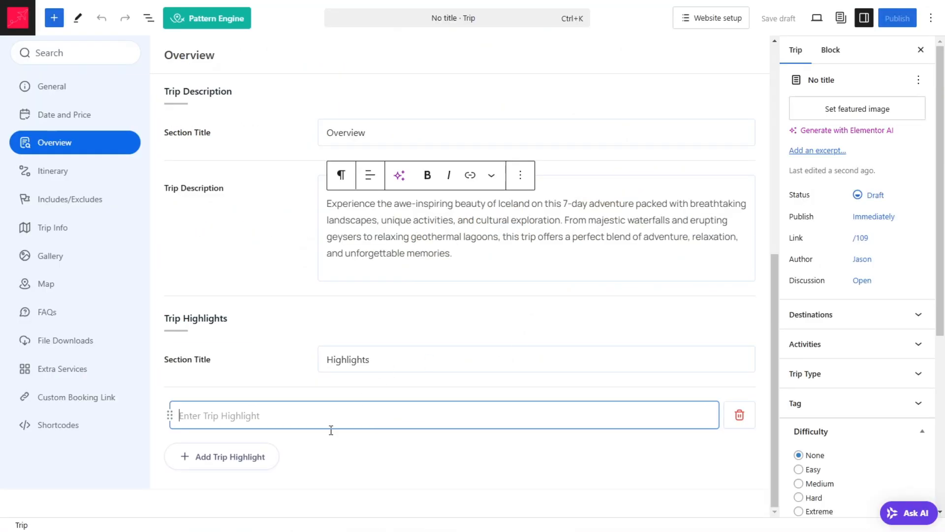
{"action": "type", "text": "Marvel at the powerful Gullfoss Waterfall, a two-tiered cascade roaring into a canyon."}
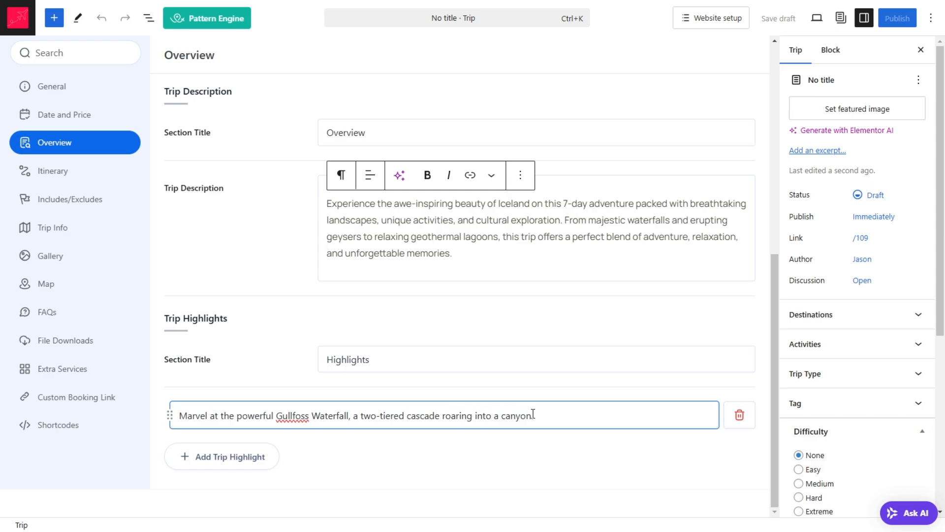
Step: Copy the Seljalandsfoss Waterfall and Reynisfjara black sand beach lines from the sample page as the second and third trip highlights
{"action": "left_click", "coordinate": [247, 458]}
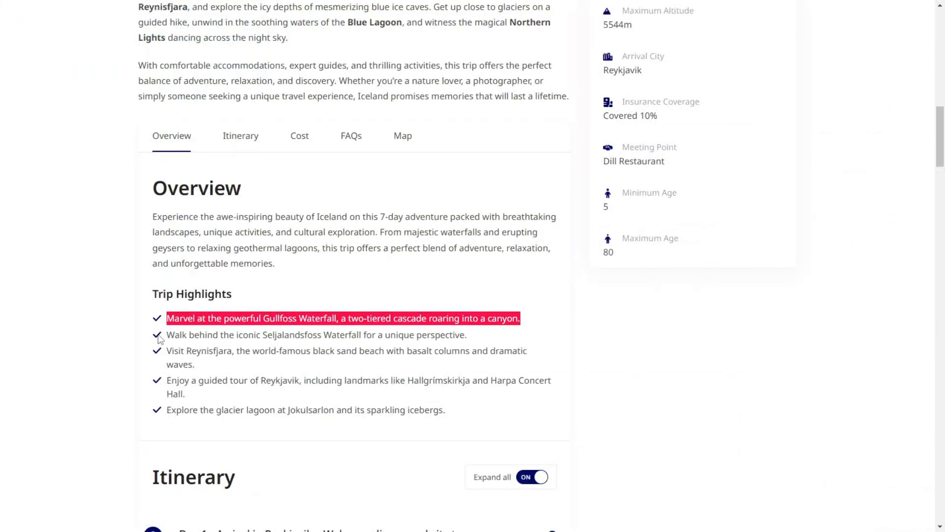
{"action": "left_click", "coordinate": [169, 335]}
{"action": "left_click_drag", "start_coordinate": [169, 334], "coordinate": [540, 342]}
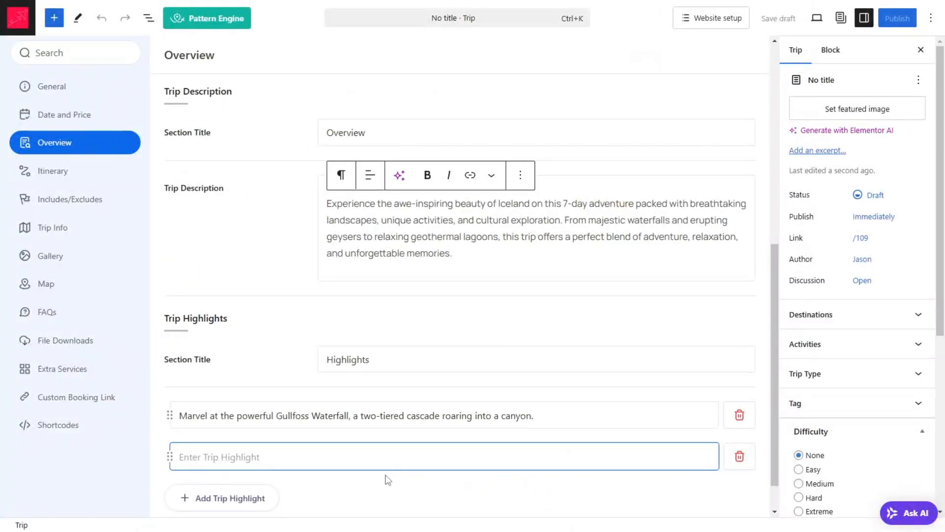
{"action": "type", "text": "Walk behind the iconic Seljalandsfoss Waterfall for a unique perspective."}
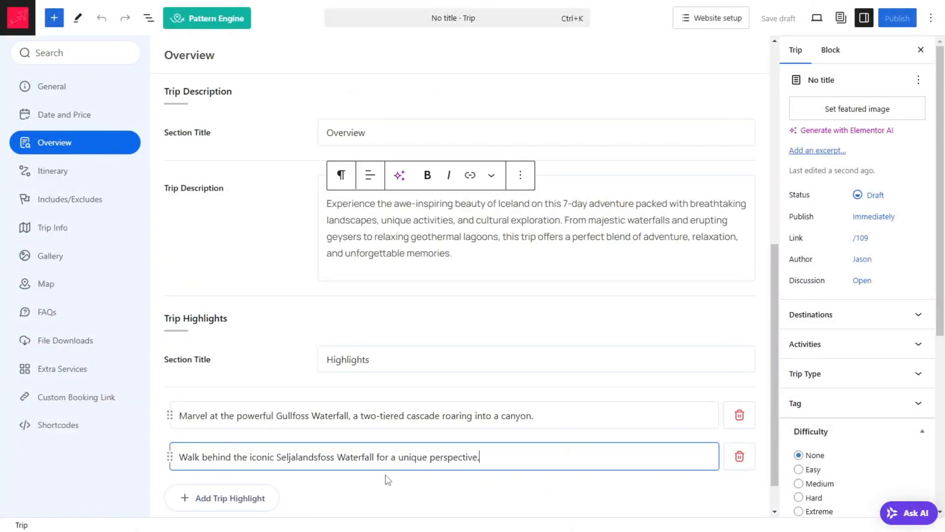
{"action": "left_click", "coordinate": [220, 497]}
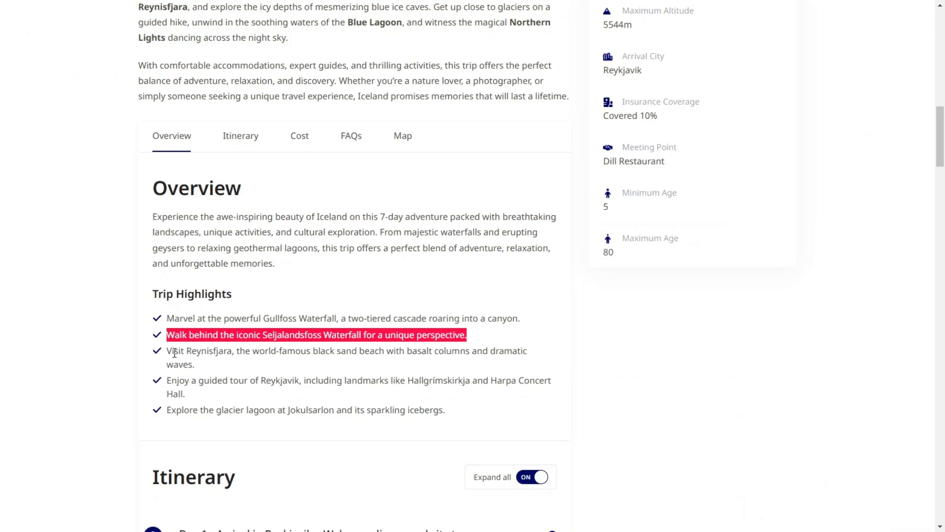
{"action": "left_click_drag", "start_coordinate": [167, 351], "coordinate": [198, 367]}
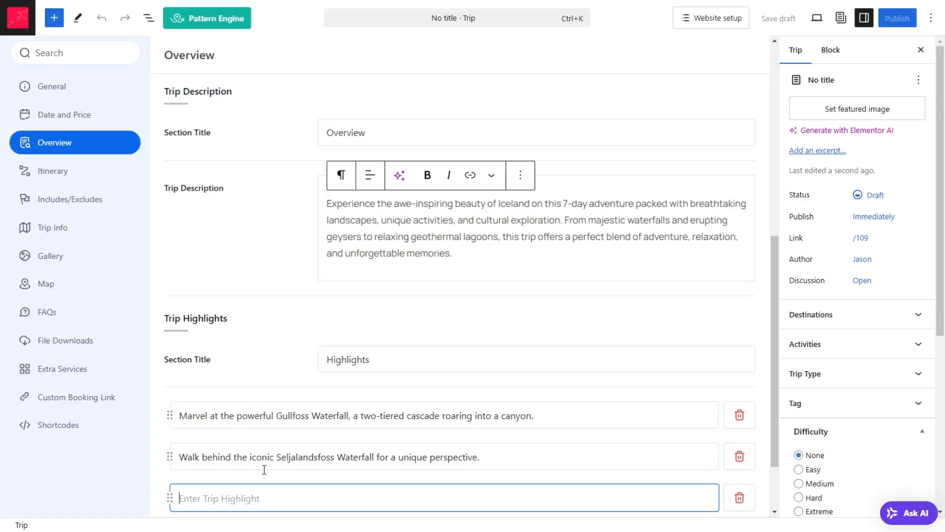
{"action": "type", "text": "Visit Reynisfjara, the world-famous black sand beach with basalt columns and dramatic waves."}
{"action": "scroll", "coordinate": [292, 438], "scroll_direction": "down", "scroll_amount": 2}
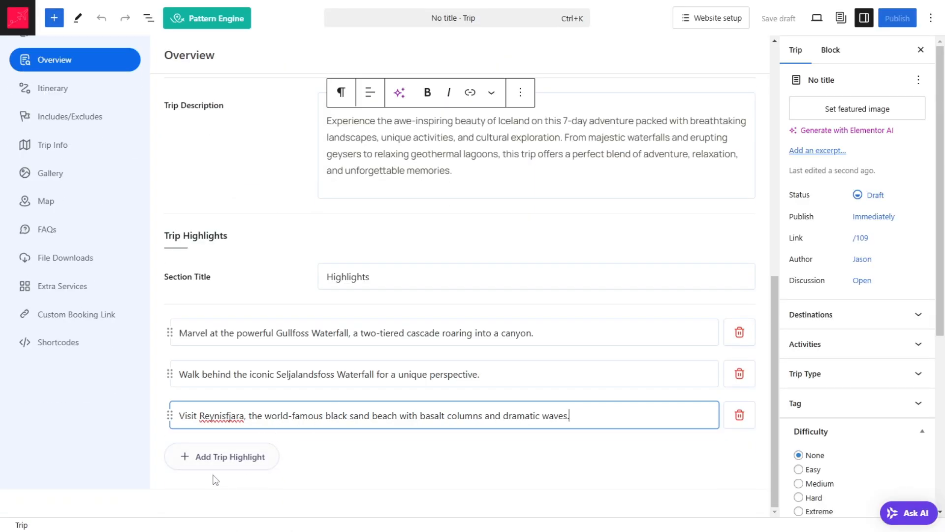
Step: Copy the Reykjavik guided tour and Jokulsarlon glacier lagoon lines from the sample page as the fourth and fifth trip highlights
{"action": "left_click", "coordinate": [238, 459]}
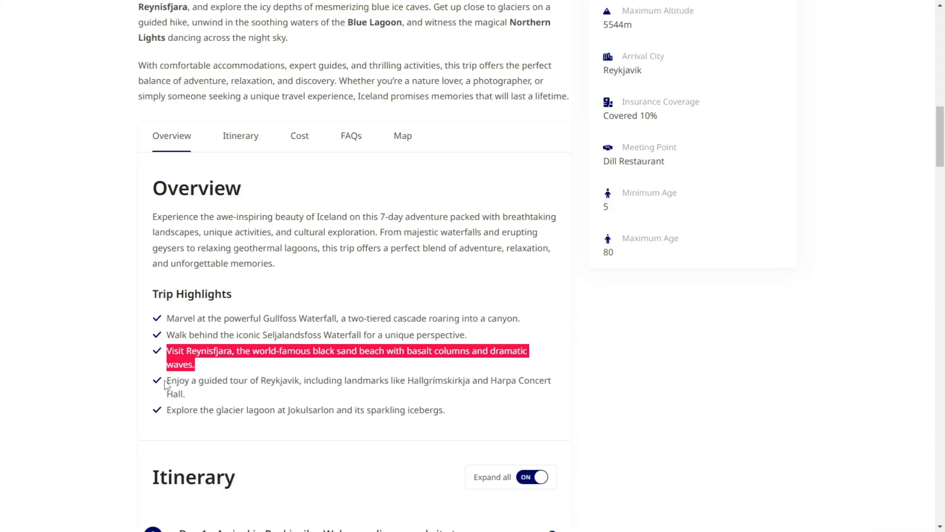
{"action": "left_click_drag", "start_coordinate": [165, 383], "coordinate": [197, 393]}
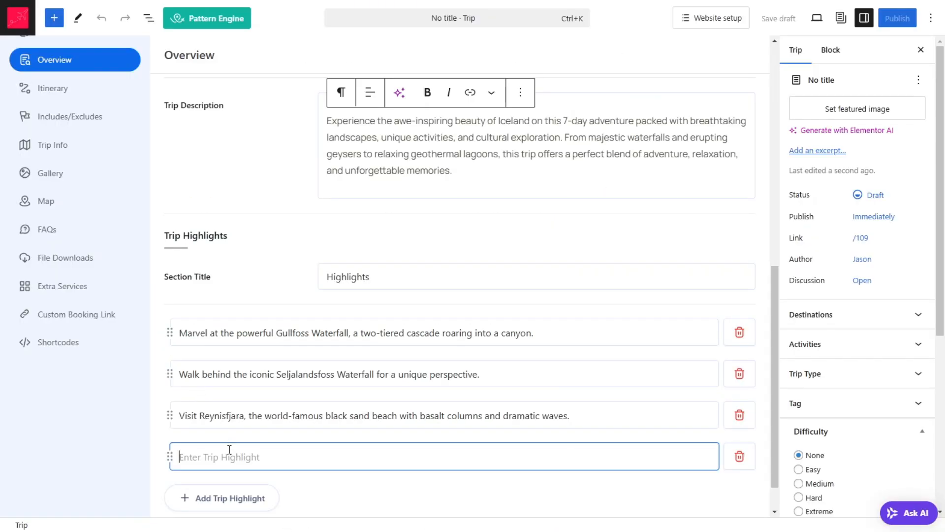
{"action": "type", "text": "Enjoy a guided tour of Reykjavik, including landmarks like Hallgrímskirkja and Harpa Concert Hall."}
{"action": "left_click", "coordinate": [240, 498]}
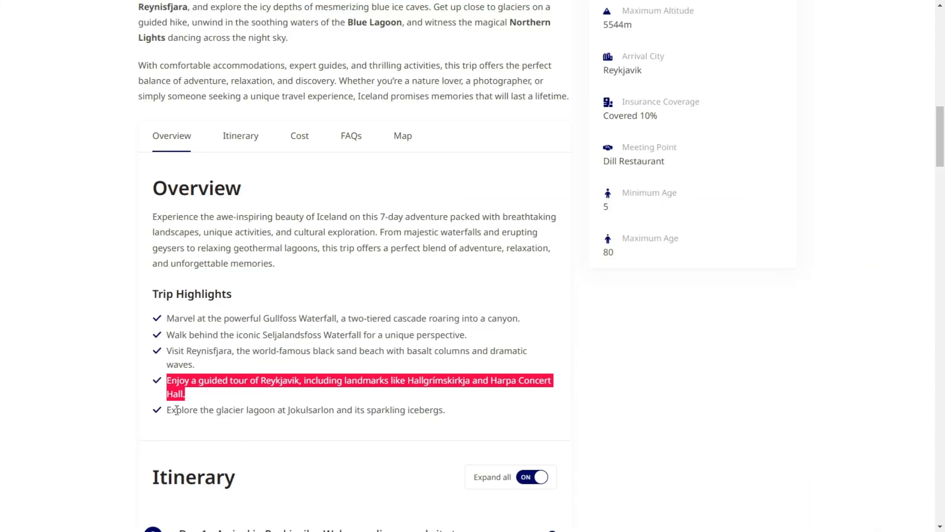
{"action": "left_click_drag", "start_coordinate": [168, 410], "coordinate": [461, 419]}
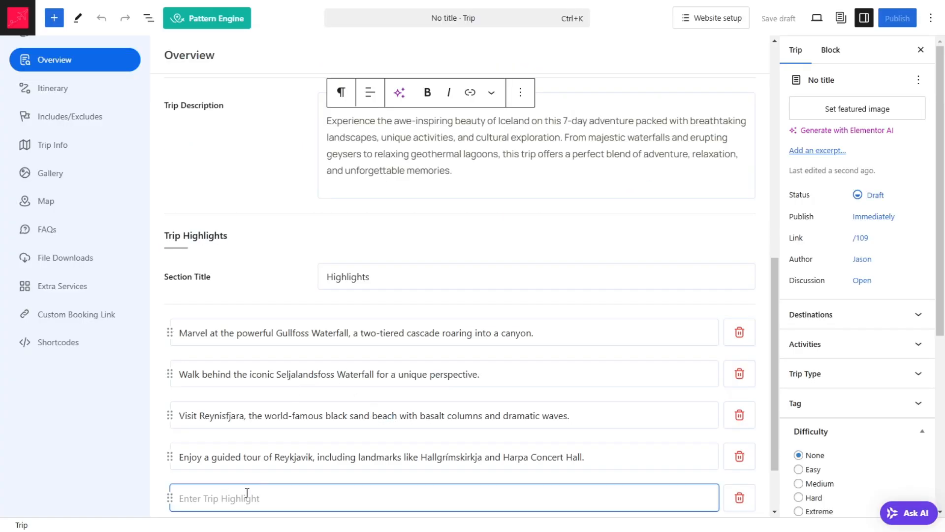
{"action": "type", "text": "Explore the glacier lagoon at Jökulsárlón and its sparkling icebergs."}
{"action": "scroll", "coordinate": [353, 320], "scroll_direction": "down", "scroll_amount": 2}
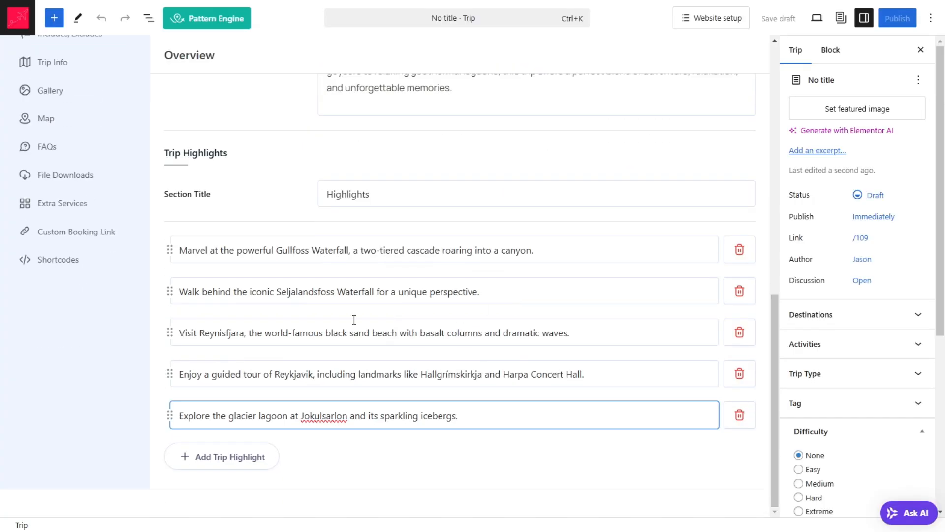
Step: Copy the sample page's heading "Majestic Wonders of Iceland – 7-Day Adventure" and paste it as the trip title
{"action": "scroll", "coordinate": [446, 269], "scroll_direction": "up", "scroll_amount": 7}
{"action": "scroll", "coordinate": [393, 264], "scroll_direction": "up", "scroll_amount": 4}
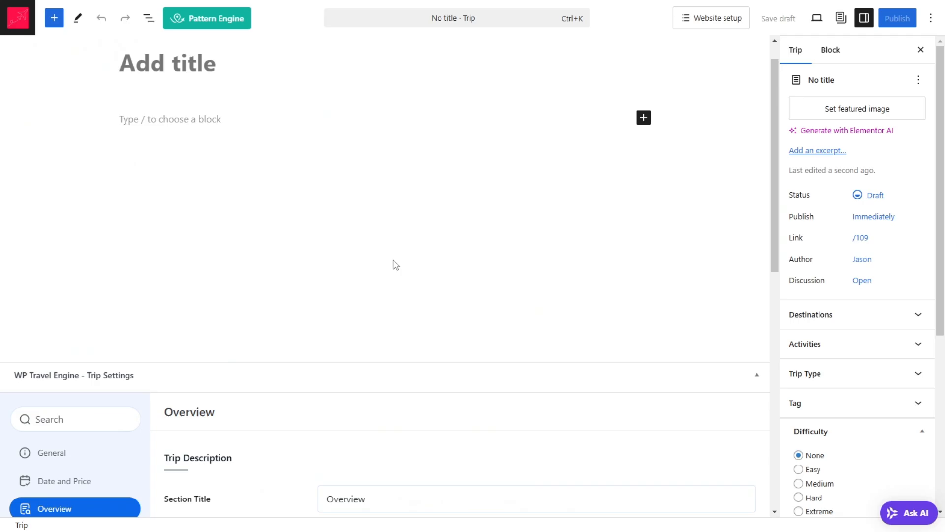
{"action": "scroll", "coordinate": [258, 323], "scroll_direction": "down", "scroll_amount": 5}
{"action": "scroll", "coordinate": [311, 249], "scroll_direction": "up", "scroll_amount": 5}
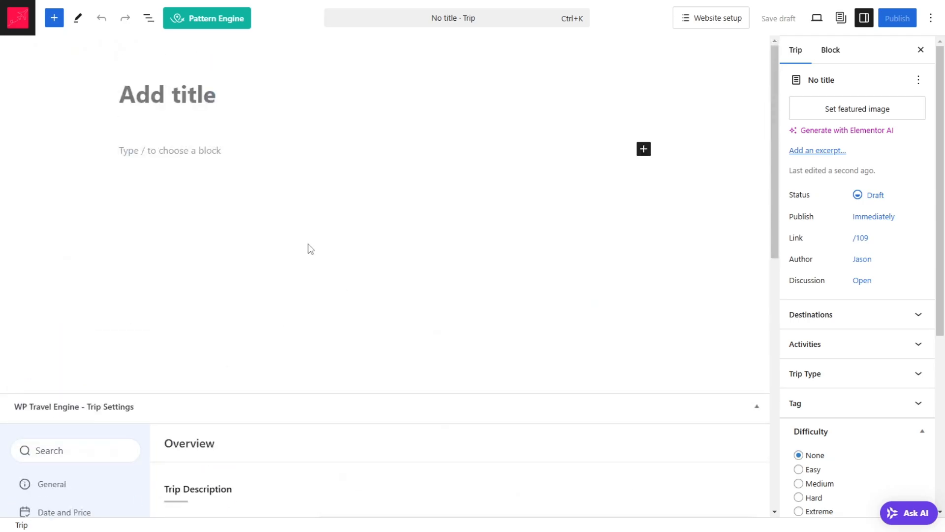
{"action": "left_click", "coordinate": [232, 82]}
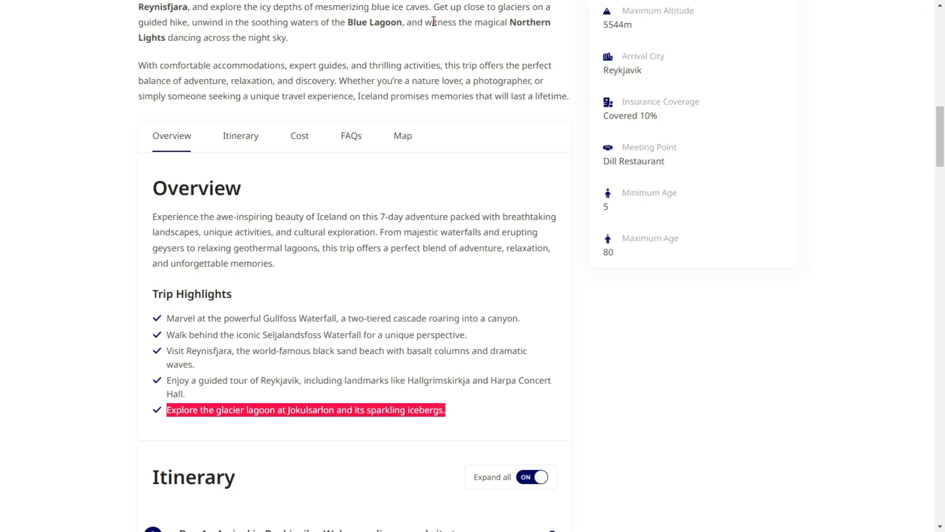
{"action": "scroll", "coordinate": [516, 99], "scroll_direction": "up", "scroll_amount": 8}
{"action": "key", "text": "ctrl+plus"}
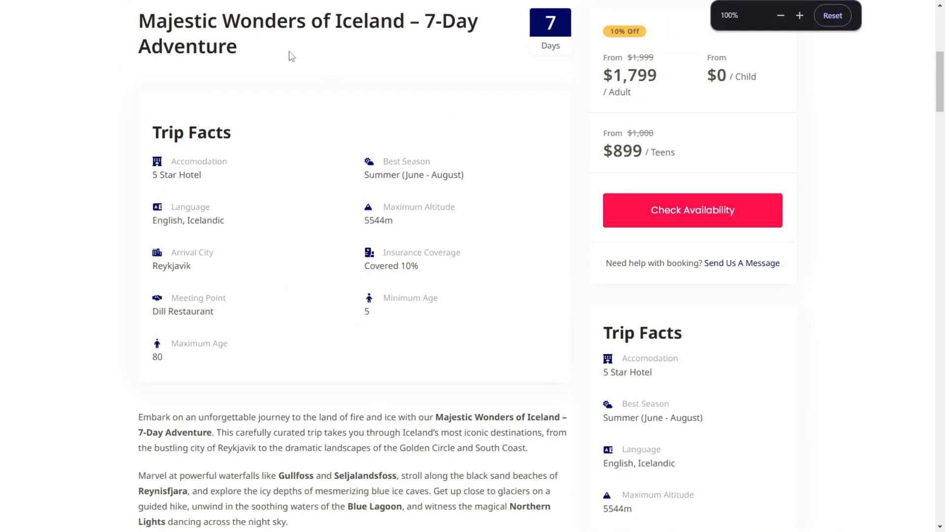
{"action": "triple_click", "coordinate": [255, 30]}
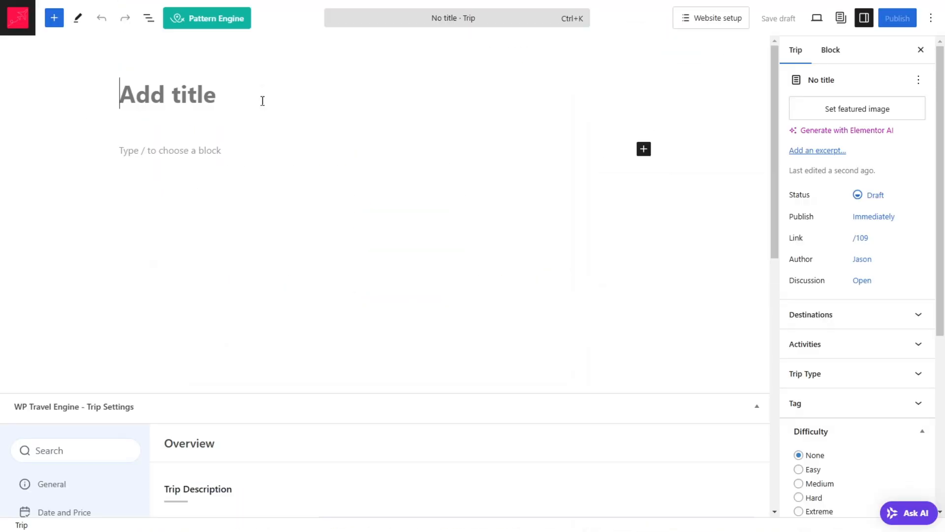
{"action": "type", "text": "Majestic Wonders of Iceland – 7-Day Adventure"}
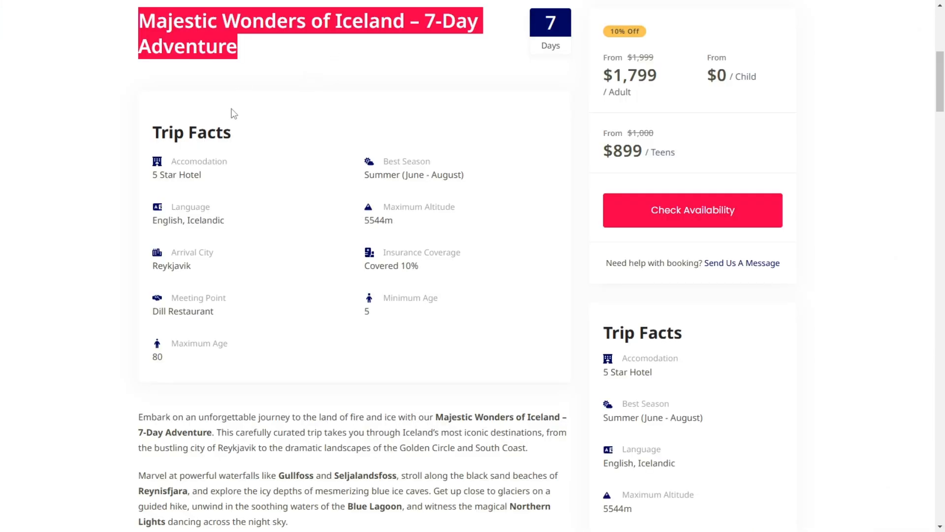
Step: Copy the three introductory paragraphs below the sample page's trip facts and paste them as the trip's body text
{"action": "scroll", "coordinate": [325, 248], "scroll_direction": "down", "scroll_amount": 3}
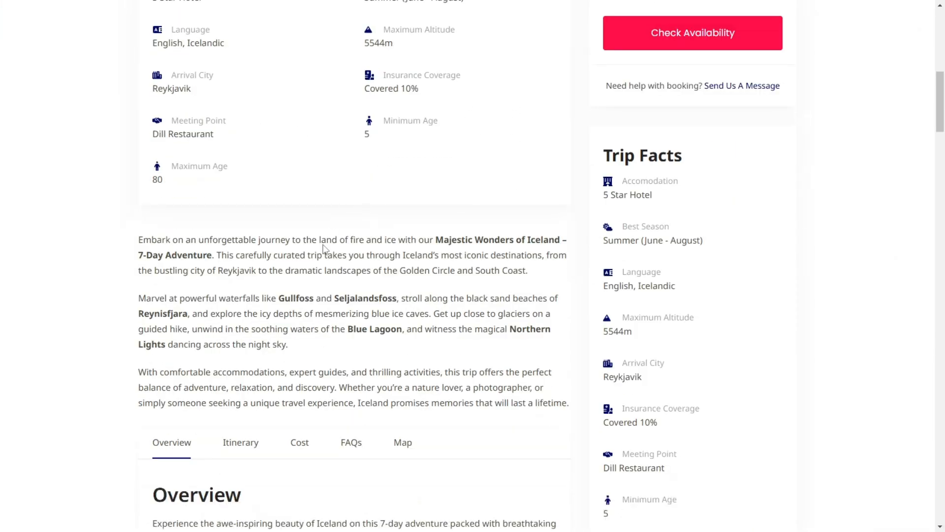
{"action": "triple_click", "coordinate": [279, 298]}
{"action": "left_click", "coordinate": [118, 246]}
{"action": "left_click_drag", "start_coordinate": [136, 240], "coordinate": [575, 403]}
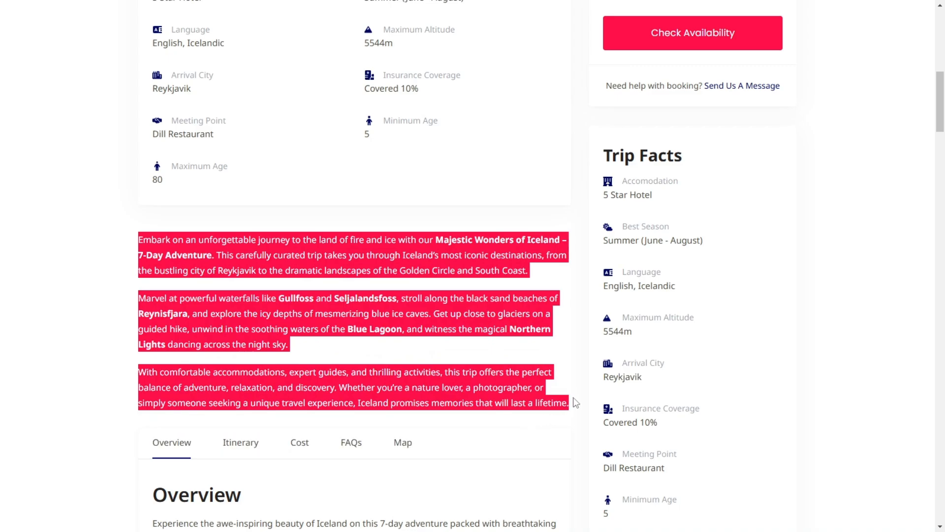
{"action": "key", "text": "ctrl+Tab"}
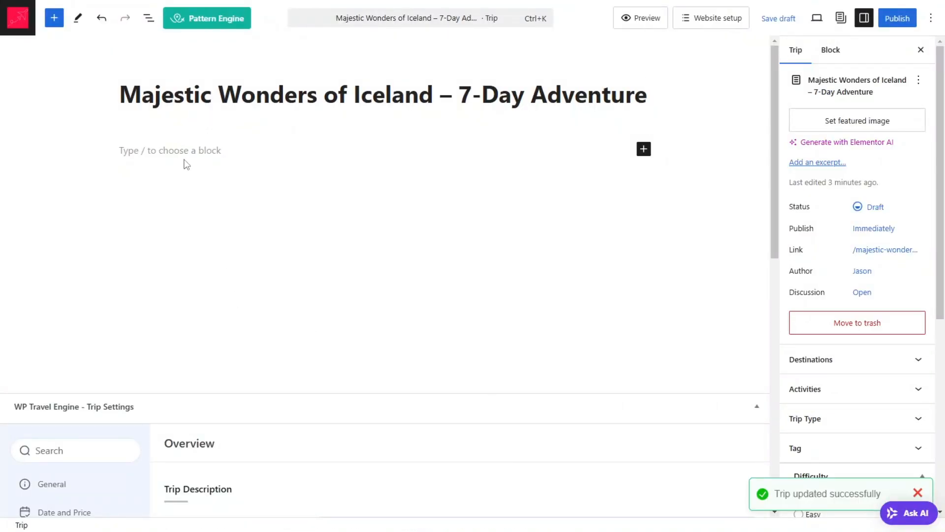
{"action": "left_click", "coordinate": [196, 148]}
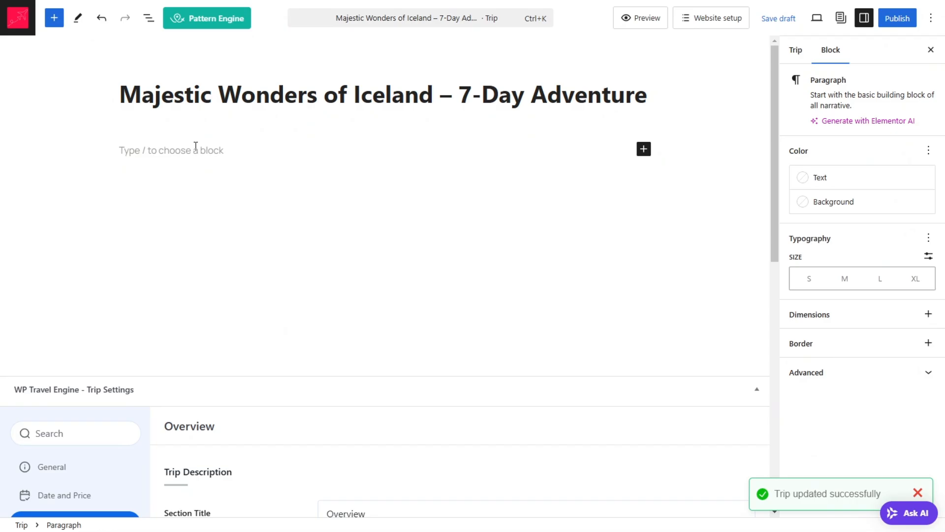
{"action": "key", "text": "ctrl+v"}
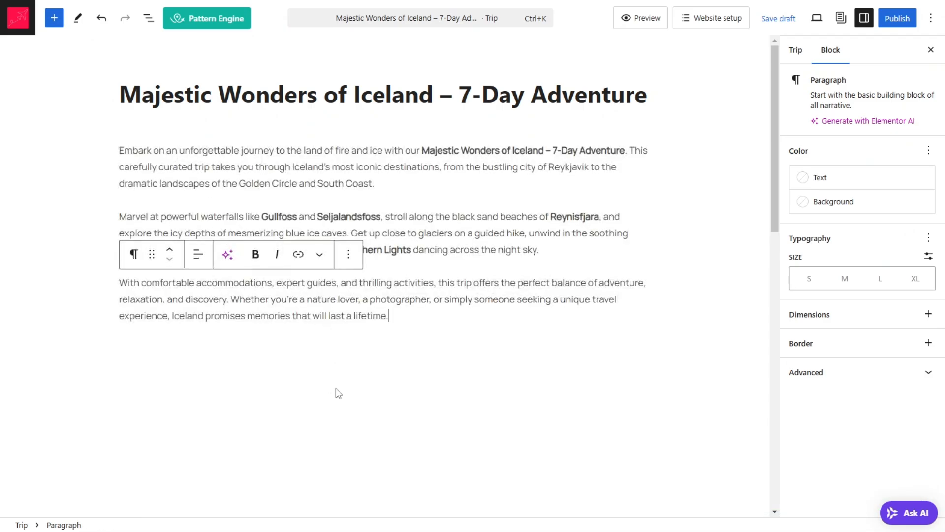
Step: Open the trip's Itinerary settings and set the section title to Itinerary
{"action": "scroll", "coordinate": [105, 381], "scroll_direction": "down", "scroll_amount": 7}
{"action": "left_click", "coordinate": [87, 402]}
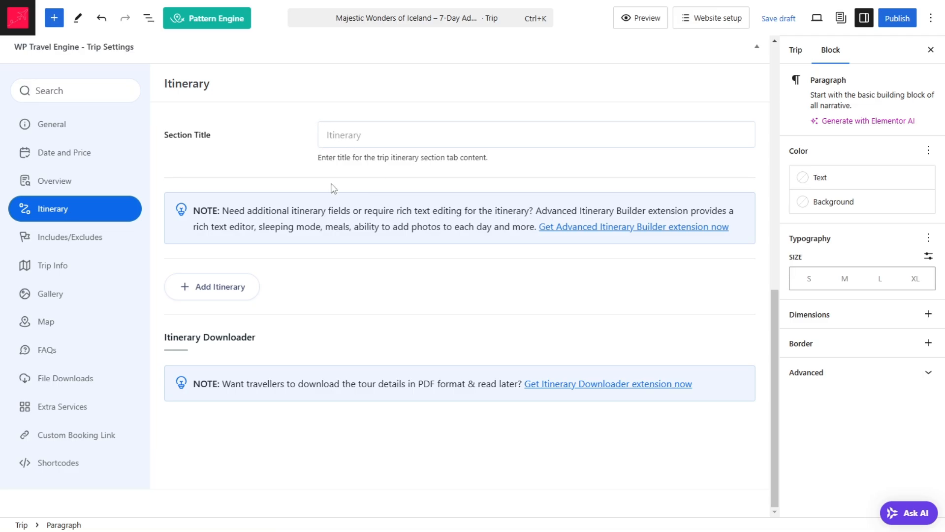
{"action": "scroll", "coordinate": [574, 311], "scroll_direction": "up", "scroll_amount": 1}
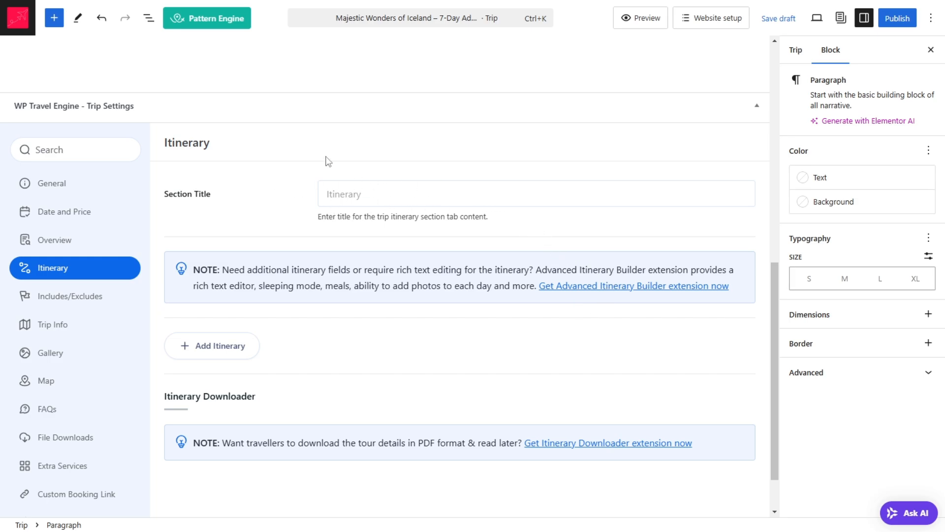
{"action": "double_click", "coordinate": [191, 140]}
{"action": "key", "text": "ctrl+c"}
{"action": "left_click", "coordinate": [361, 187]}
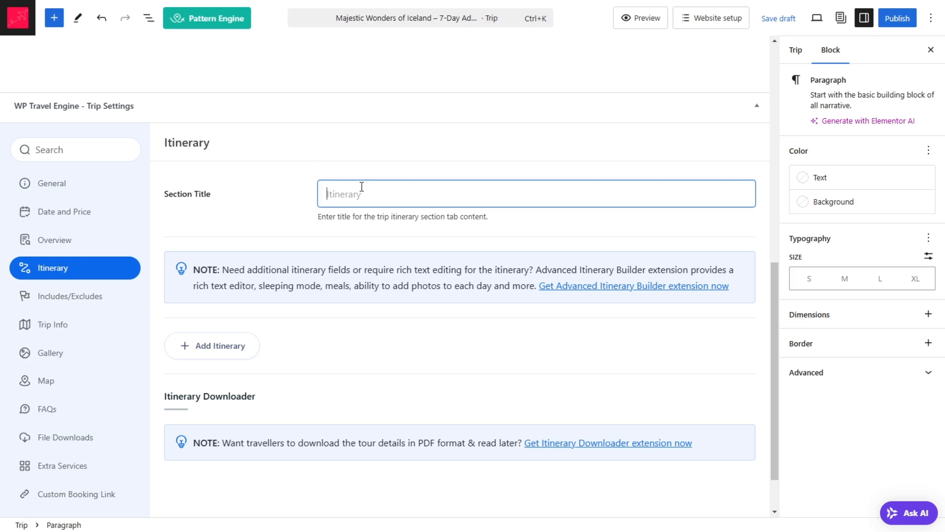
{"action": "key", "text": "ctrl+v"}
{"action": "scroll", "coordinate": [366, 148], "scroll_direction": "down", "scroll_amount": 1}
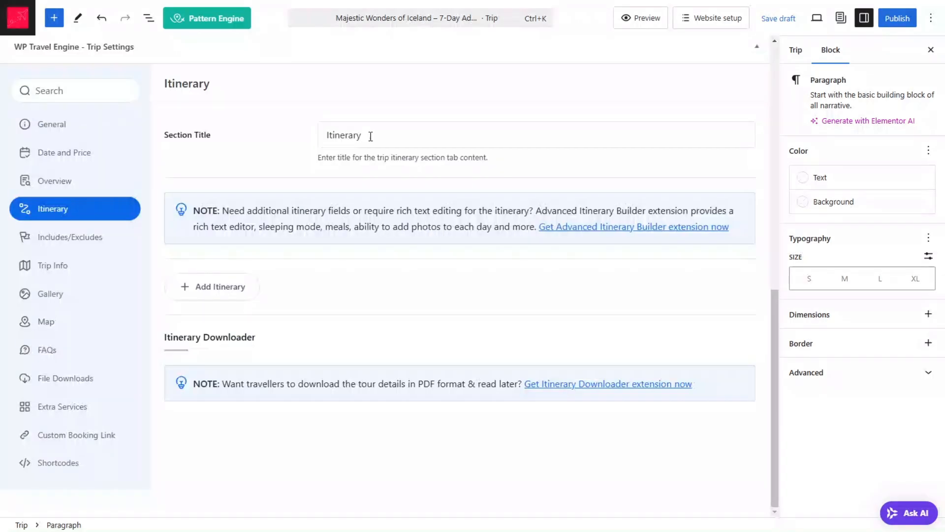
Step: Add an itinerary entry labelled Day 1 with the copied title "Arrival in Reykjavik – Welcome dinner and city tour" and collapse it
{"action": "left_click", "coordinate": [210, 285]}
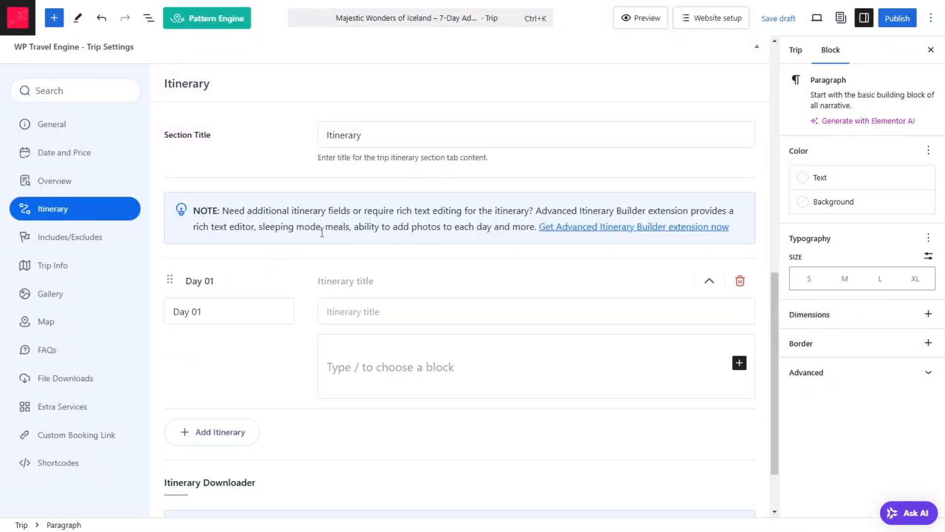
{"action": "left_click", "coordinate": [196, 314]}
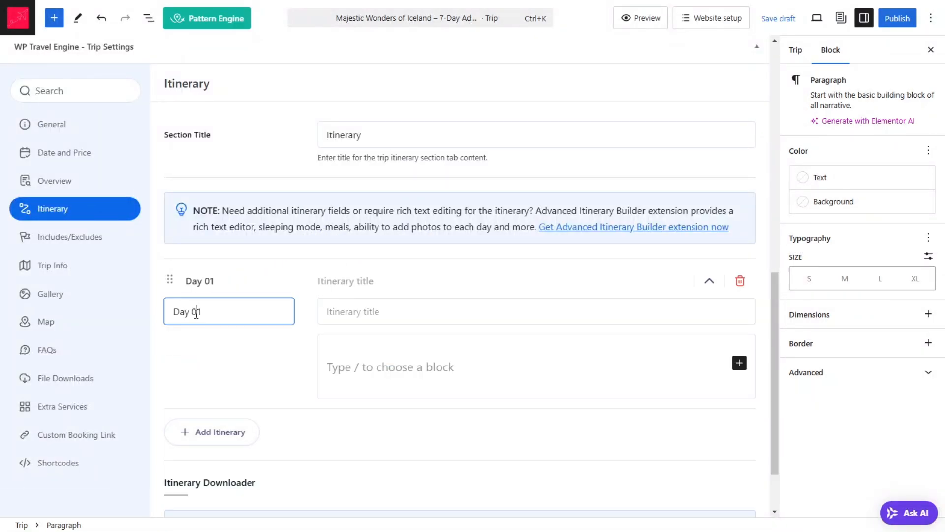
{"action": "key", "text": "BackSpace"}
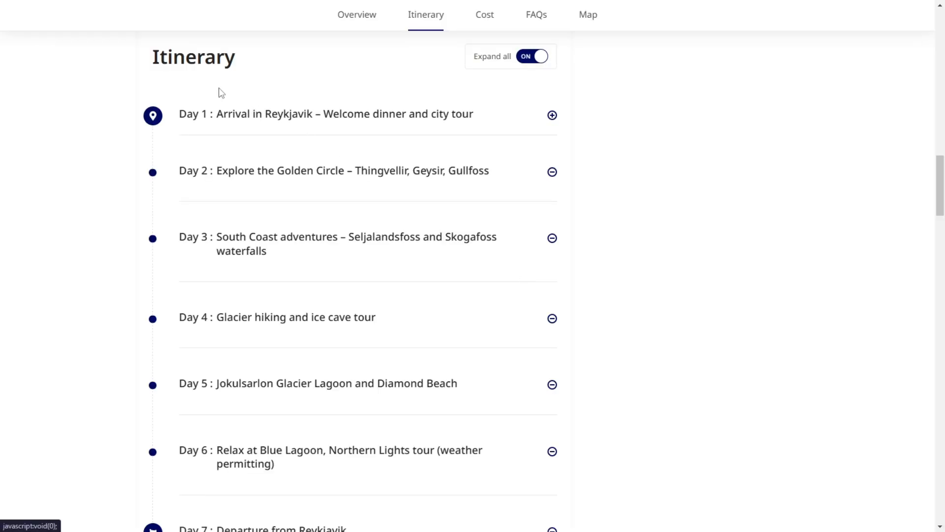
{"action": "left_click_drag", "start_coordinate": [217, 113], "coordinate": [496, 115]}
{"action": "key", "text": "ctrl+c"}
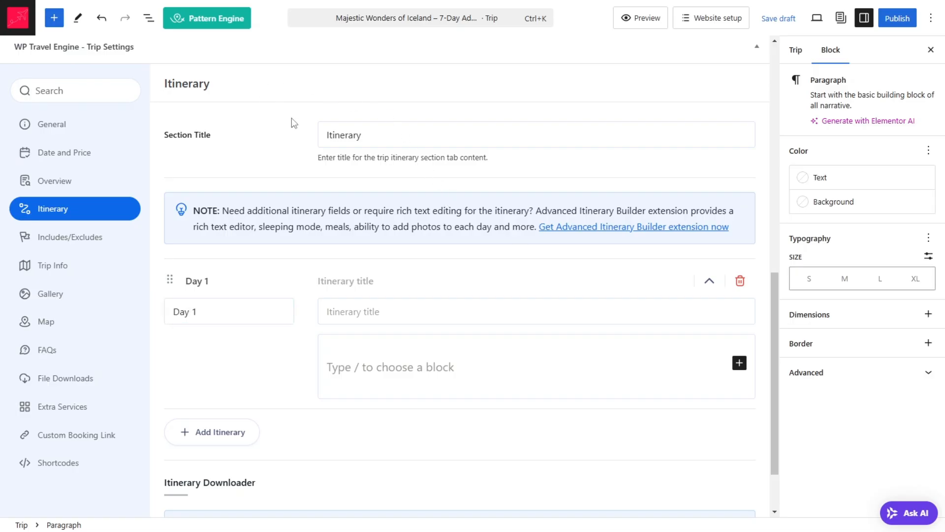
{"action": "left_click", "coordinate": [419, 303]}
{"action": "key", "text": "ctrl+v"}
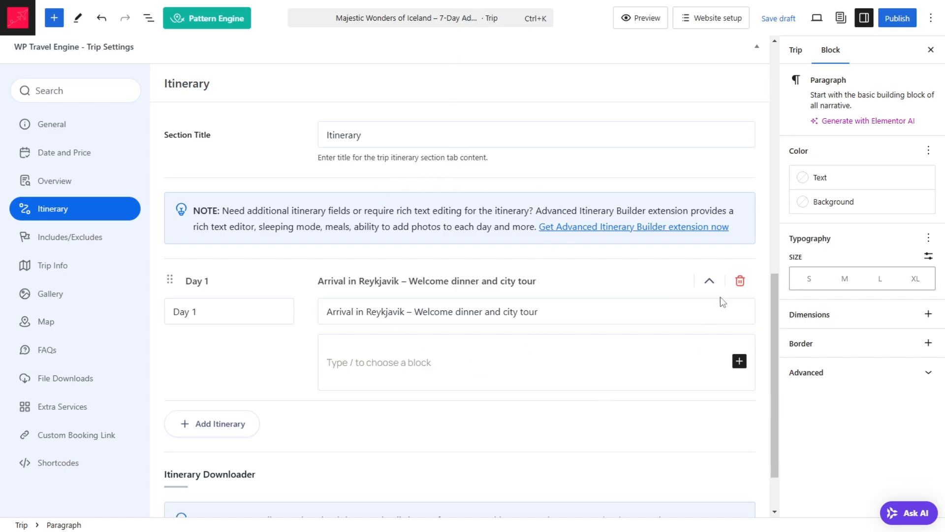
{"action": "left_click", "coordinate": [708, 282]}
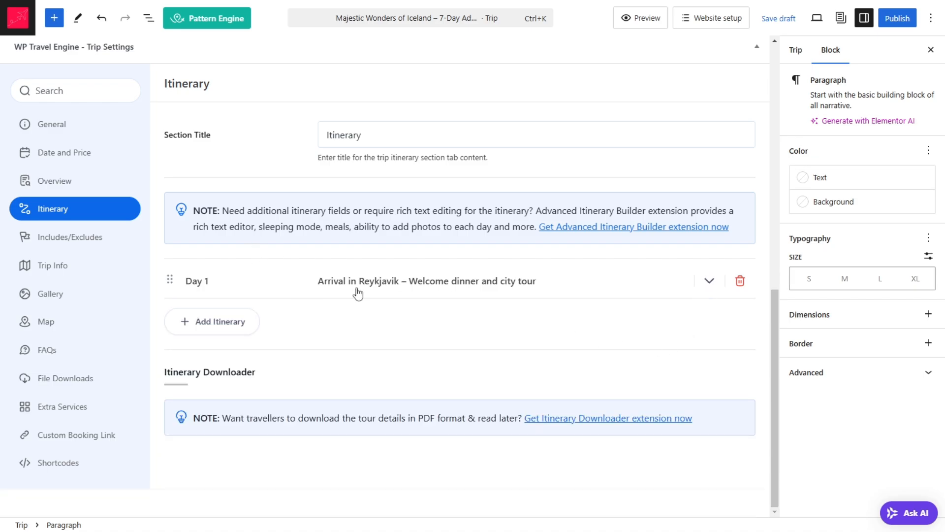
Step: Add an itinerary entry labelled Day 2 with the title "Explore the Golden Circle – Thingvellir, Geysir, Gullfoss" copied from the sample page, and collapse it
{"action": "left_click", "coordinate": [233, 329]}
{"action": "left_click", "coordinate": [195, 352]}
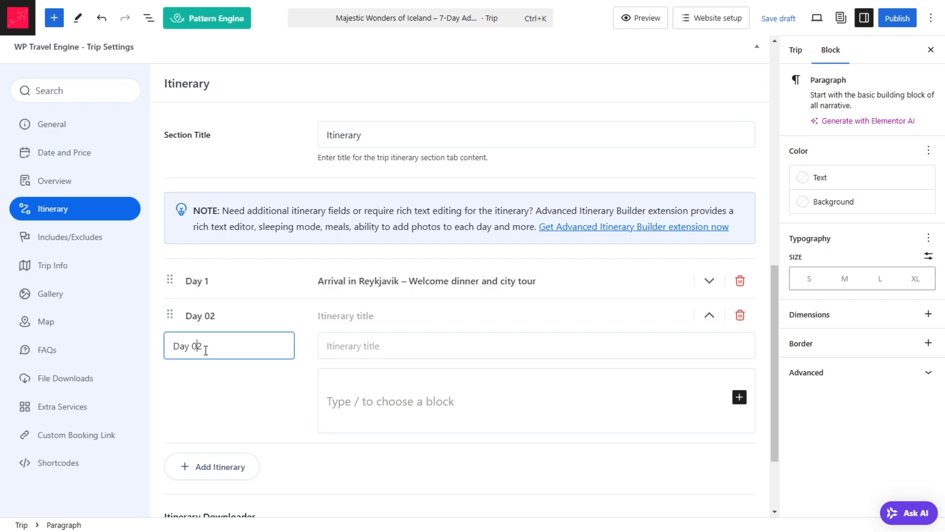
{"action": "key", "text": "BackSpace"}
{"action": "left_click", "coordinate": [335, 343]}
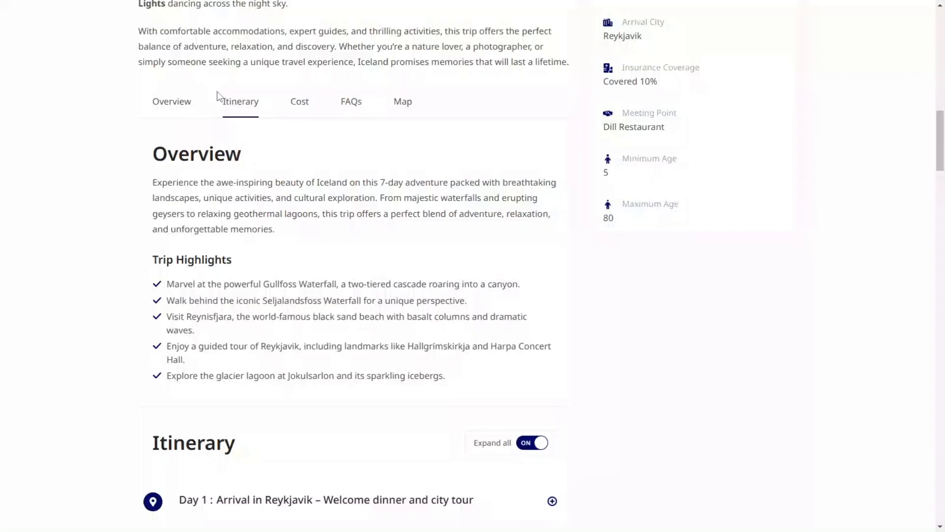
{"action": "scroll", "coordinate": [226, 113], "scroll_direction": "down", "scroll_amount": 5}
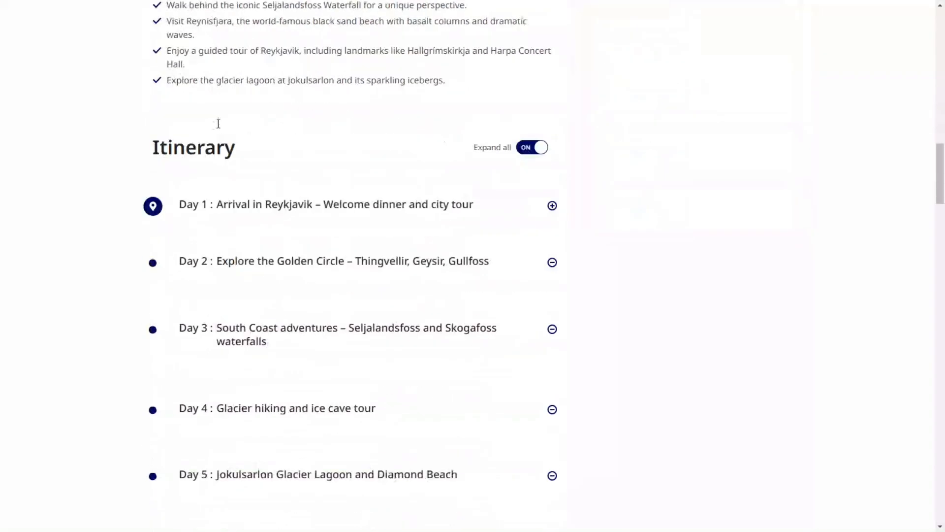
{"action": "left_click_drag", "start_coordinate": [226, 266], "coordinate": [507, 263]}
{"action": "key", "text": "ctrl+c"}
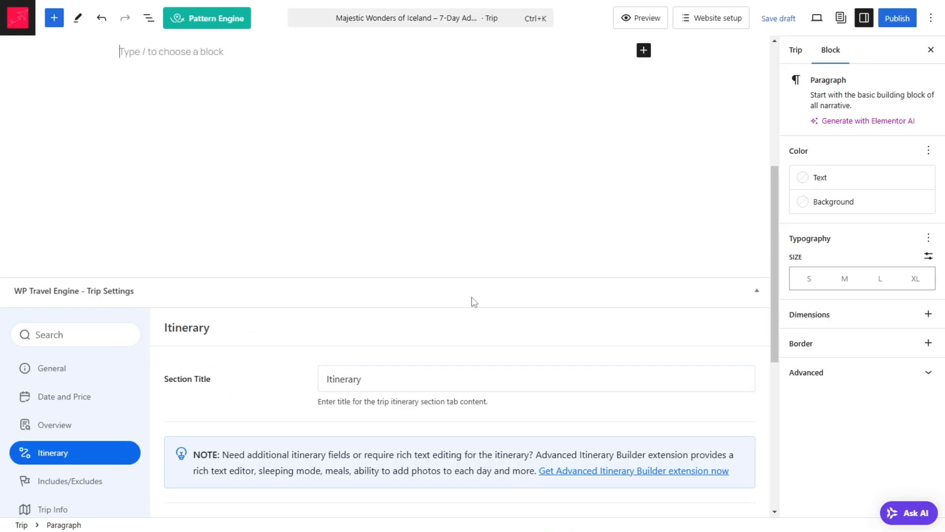
{"action": "scroll", "coordinate": [472, 300], "scroll_direction": "down", "scroll_amount": 5}
{"action": "left_click", "coordinate": [379, 294]}
{"action": "key", "text": "ctrl+v"}
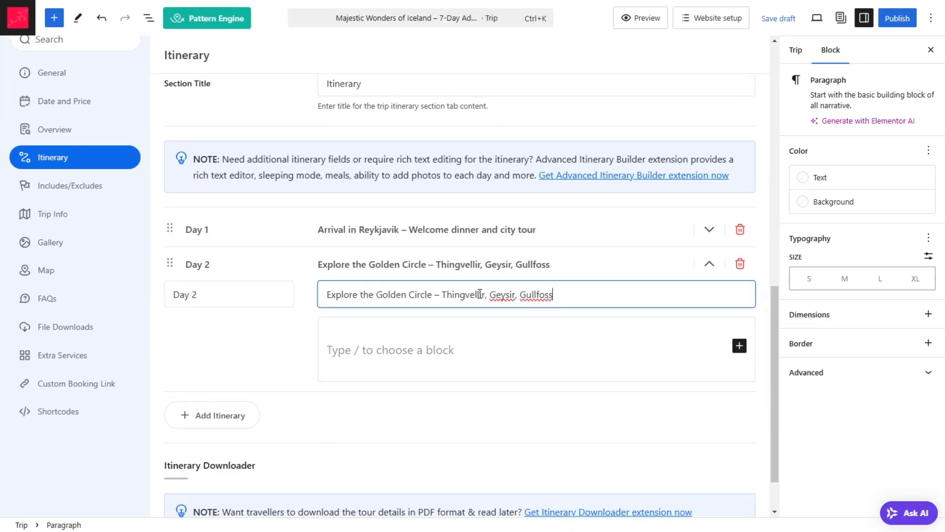
{"action": "left_click", "coordinate": [709, 264]}
Step: Add an itinerary entry labelled Day 3 with the sample page's title "South Coast adventures – Seljalandsfoss and Skogafoss waterfalls" and collapse it
{"action": "left_click", "coordinate": [239, 366]}
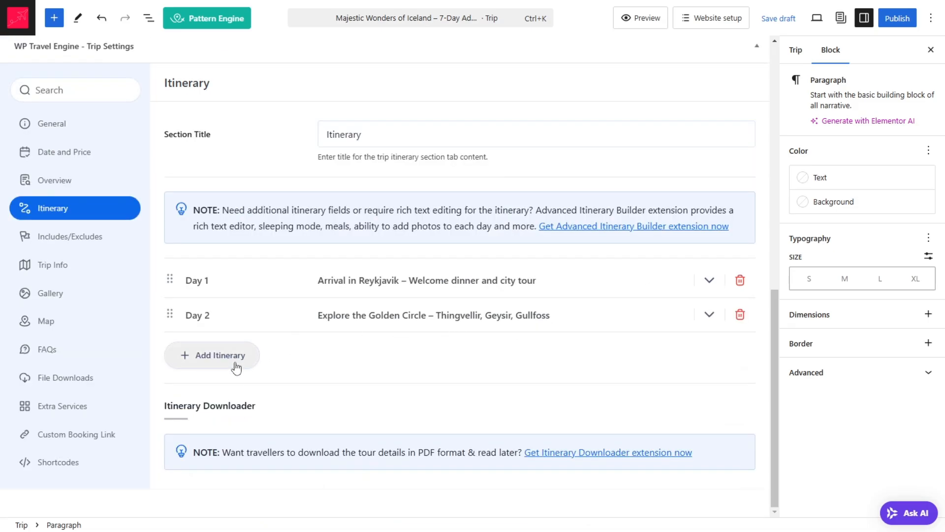
{"action": "left_click", "coordinate": [197, 383]}
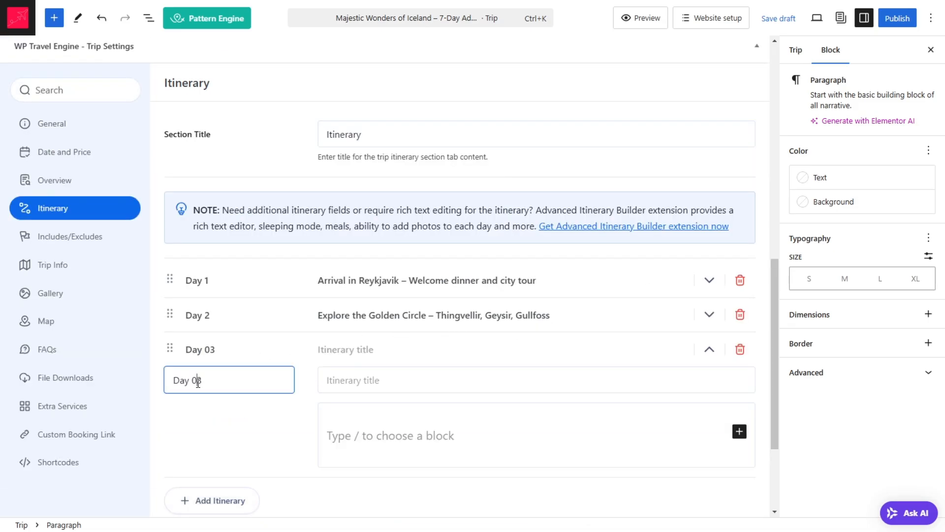
{"action": "key", "text": "BackSpace"}
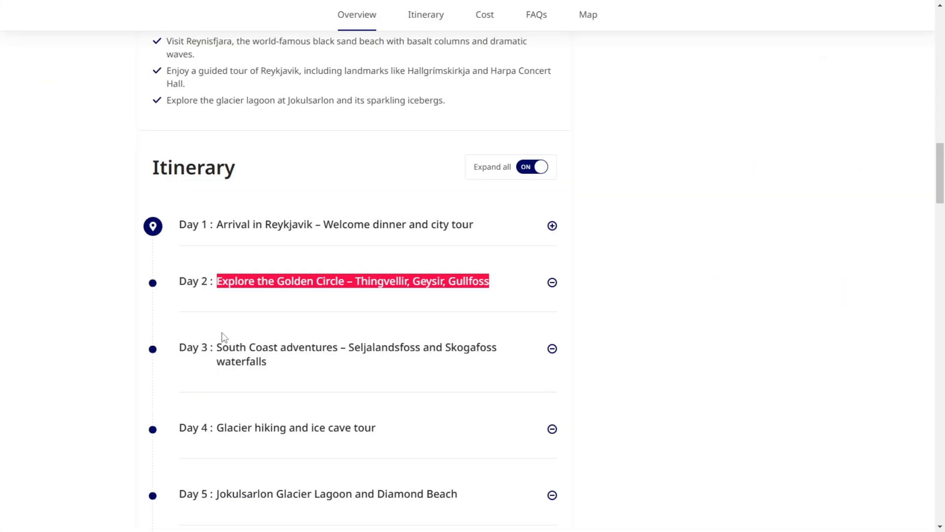
{"action": "left_click_drag", "start_coordinate": [220, 334], "coordinate": [288, 358]}
{"action": "key", "text": "ctrl+c"}
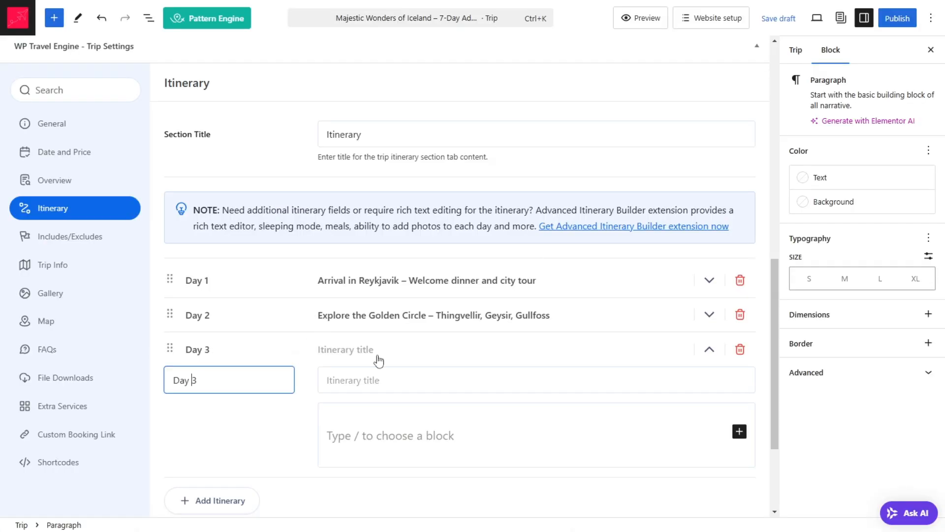
{"action": "type", "text": "3"}
{"action": "left_click", "coordinate": [375, 379]}
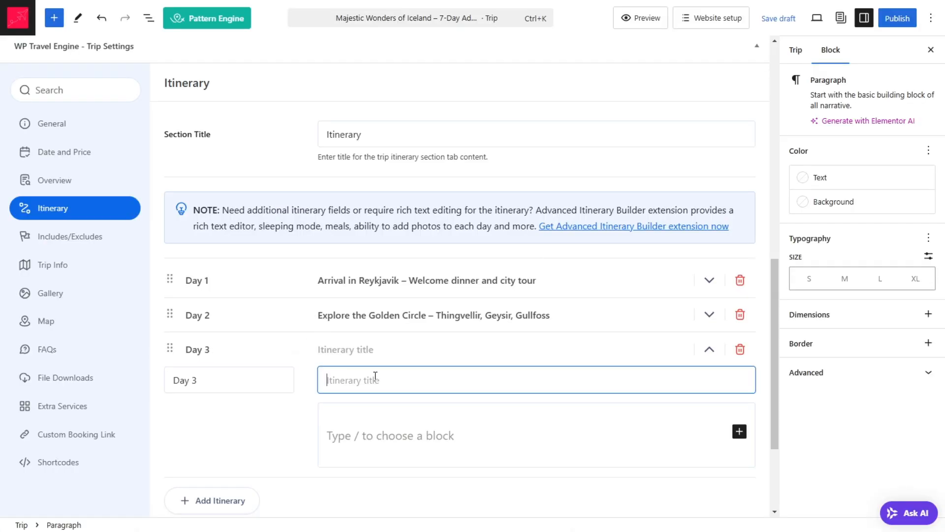
{"action": "key", "text": "ctrl+v"}
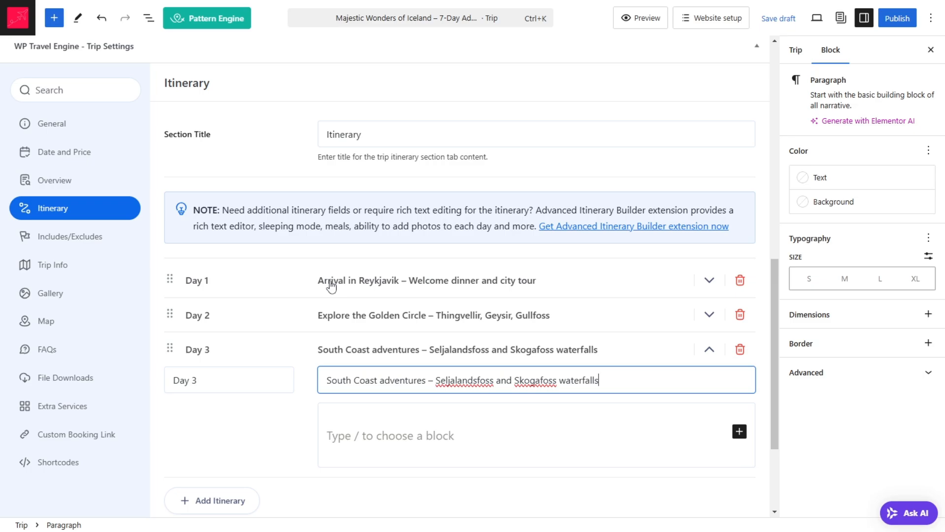
{"action": "left_click", "coordinate": [709, 351]}
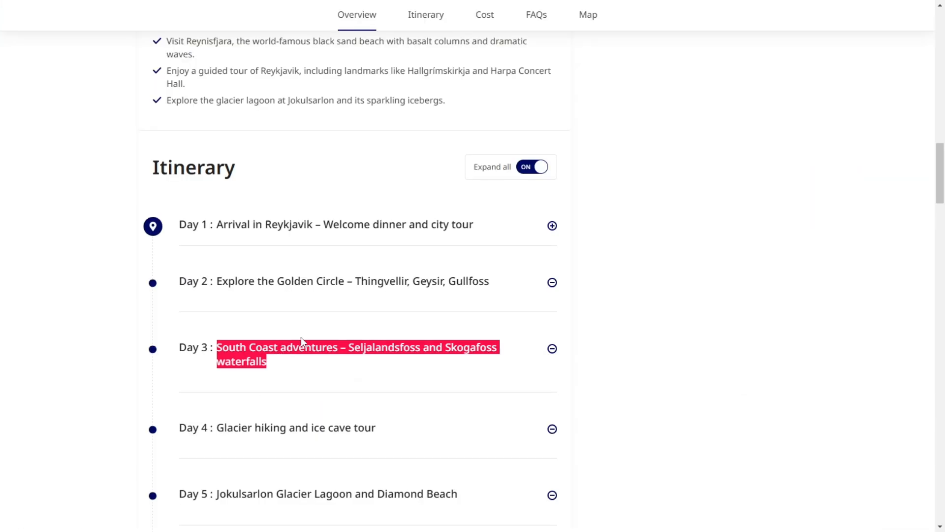
Step: Copy "Glacier hiking and ice cave tour" from the sample page into a new itinerary entry labelled Day 4 and collapse it
{"action": "scroll", "coordinate": [256, 355], "scroll_direction": "down", "scroll_amount": 2}
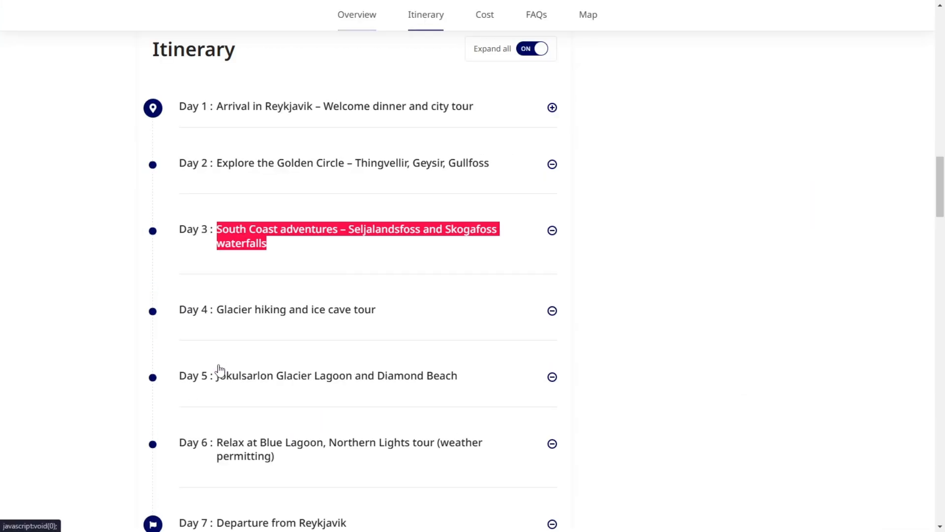
{"action": "left_click_drag", "start_coordinate": [218, 294], "coordinate": [404, 281]}
{"action": "key", "text": "ctrl+c"}
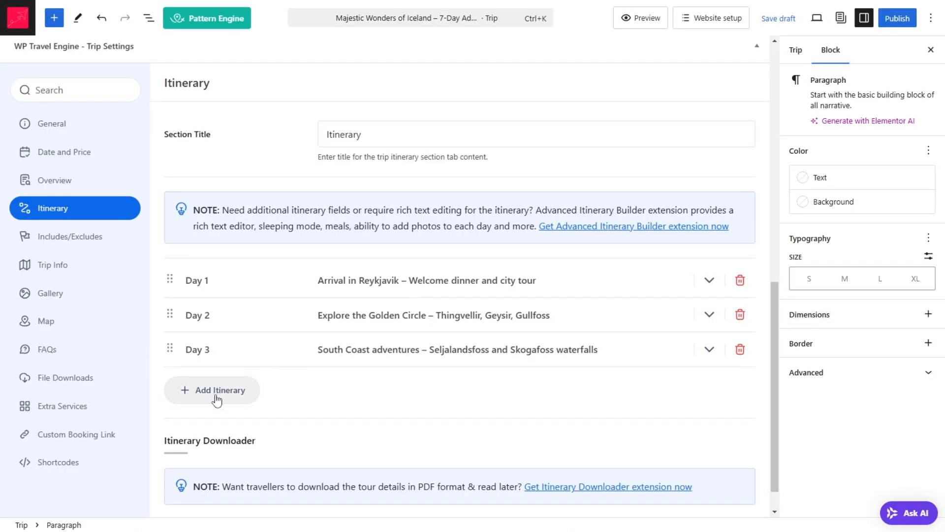
{"action": "left_click", "coordinate": [215, 395]}
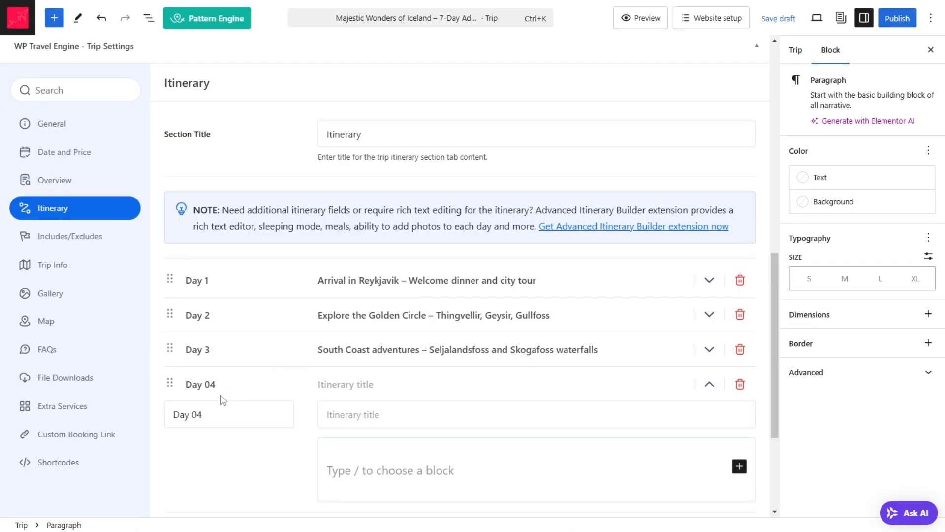
{"action": "left_click", "coordinate": [197, 413]}
{"action": "key", "text": "BackSpace"}
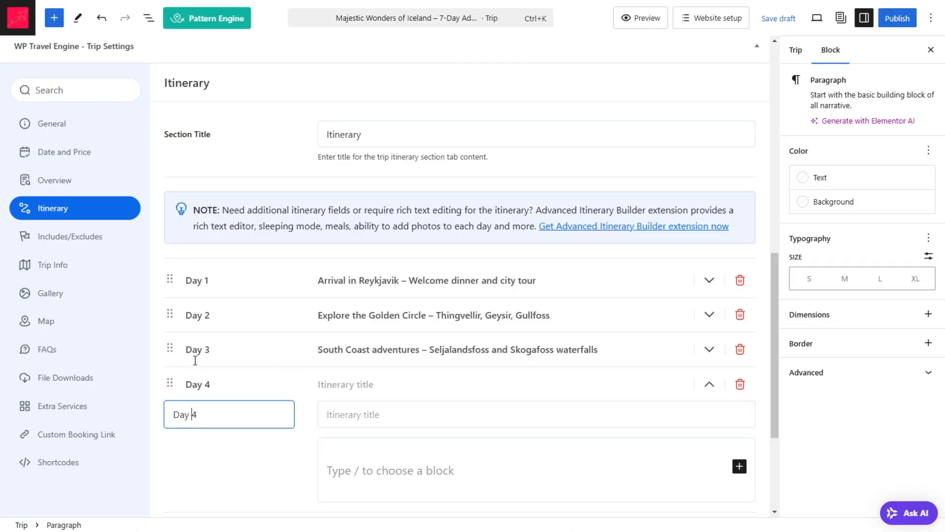
{"action": "left_click", "coordinate": [332, 418]}
{"action": "key", "text": "ctrl+v"}
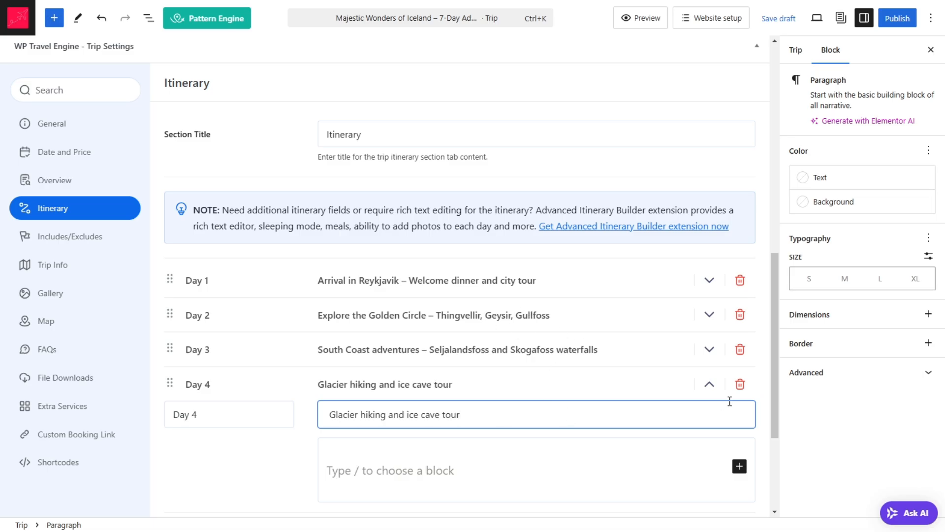
{"action": "left_click", "coordinate": [710, 385]}
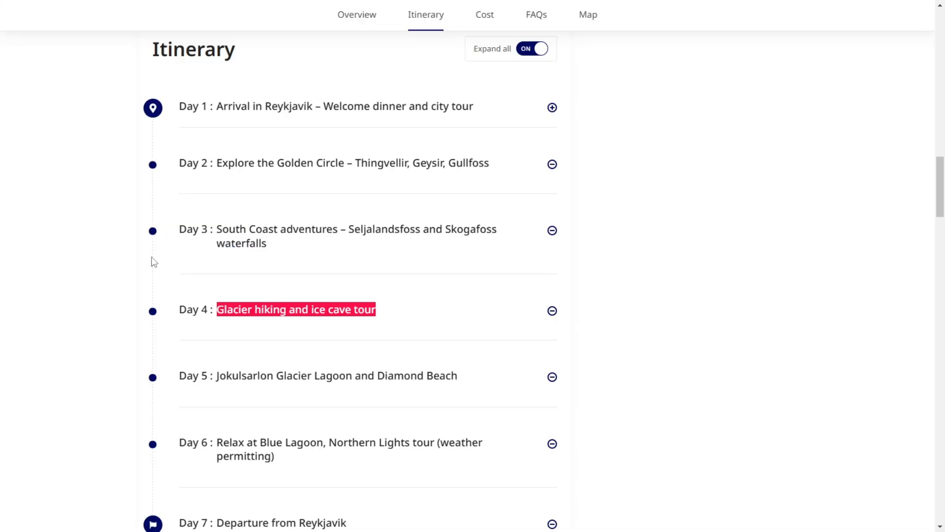
Step: Copy "Jokulsarlon Glacier Lagoon and Diamond Beach" from the sample page into a new itinerary entry labelled Day 5 and collapse it
{"action": "scroll", "coordinate": [196, 273], "scroll_direction": "down", "scroll_amount": 3}
{"action": "left_click_drag", "start_coordinate": [217, 195], "coordinate": [347, 193]}
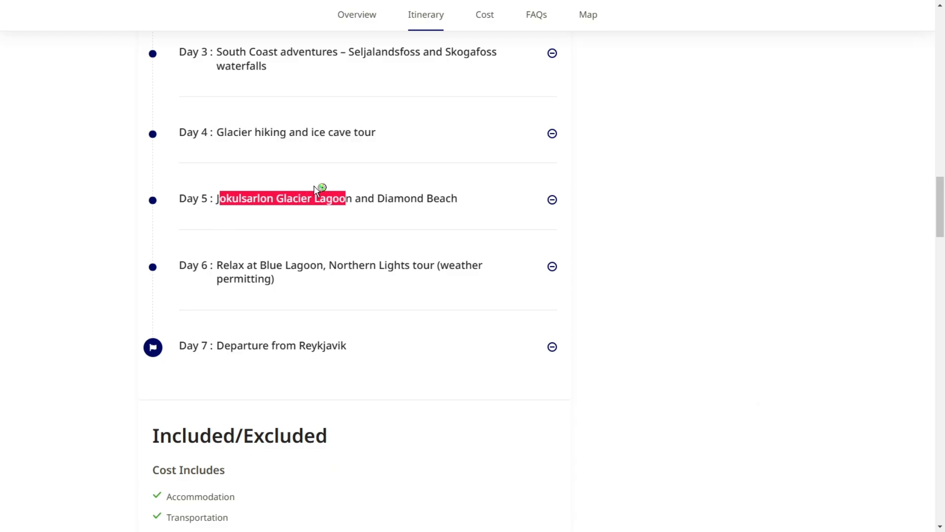
{"action": "left_click", "coordinate": [219, 174]}
{"action": "left_click_drag", "start_coordinate": [217, 197], "coordinate": [459, 198]}
{"action": "key", "text": "ctrl+c"}
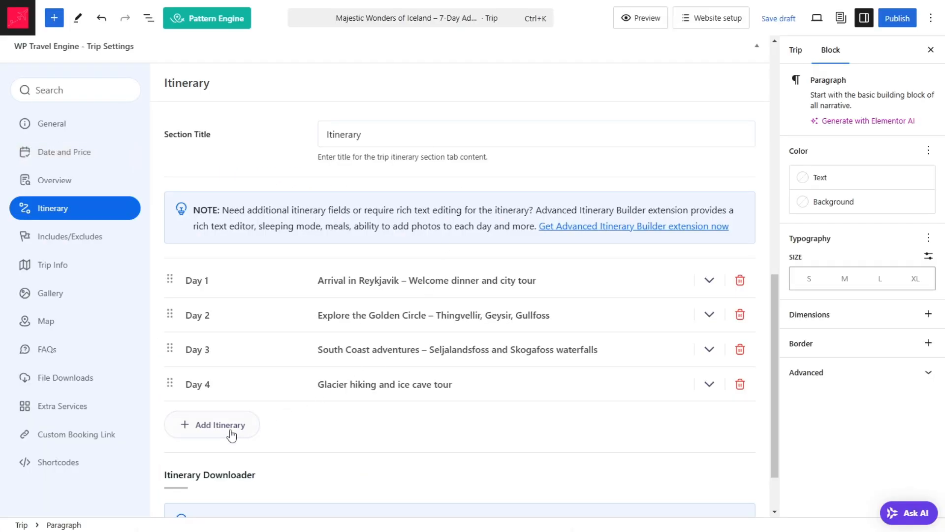
{"action": "left_click", "coordinate": [229, 433]}
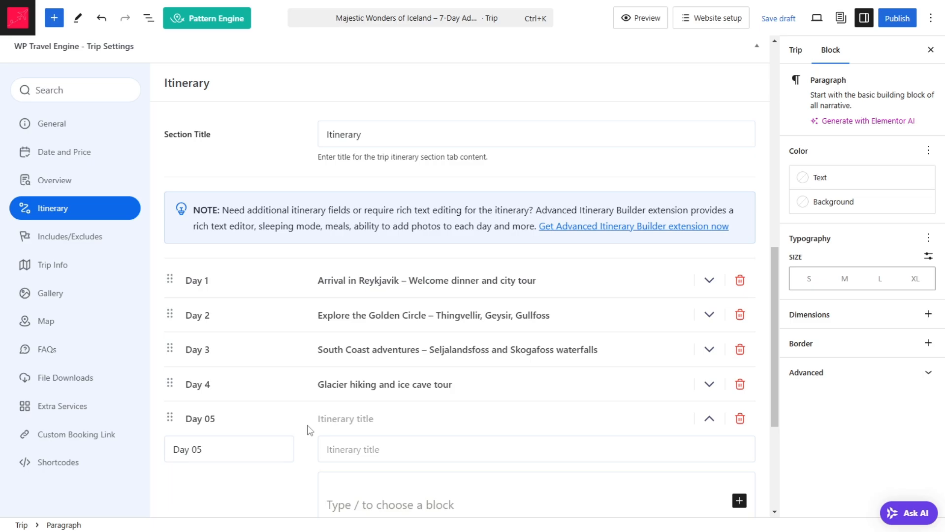
{"action": "left_click", "coordinate": [347, 449]}
{"action": "key", "text": "ctrl+v"}
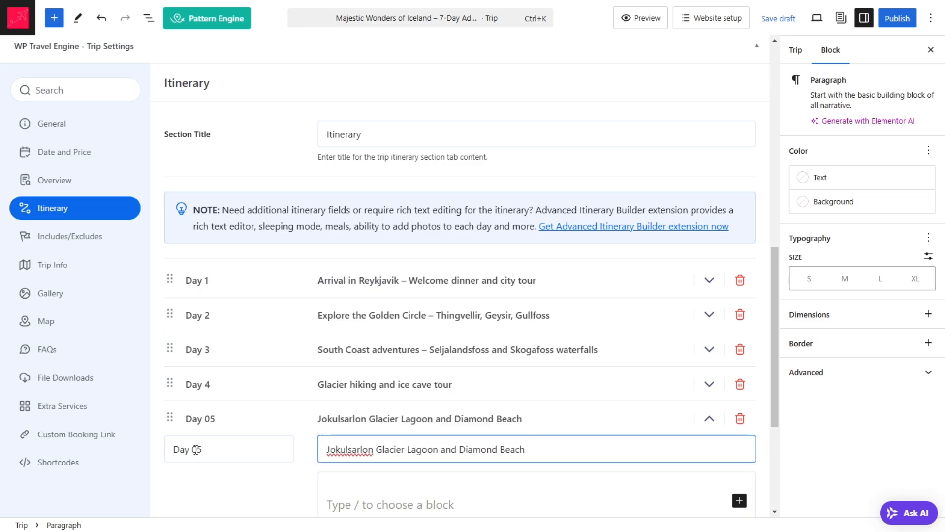
{"action": "left_click", "coordinate": [196, 449]}
{"action": "key", "text": "BackSpace"}
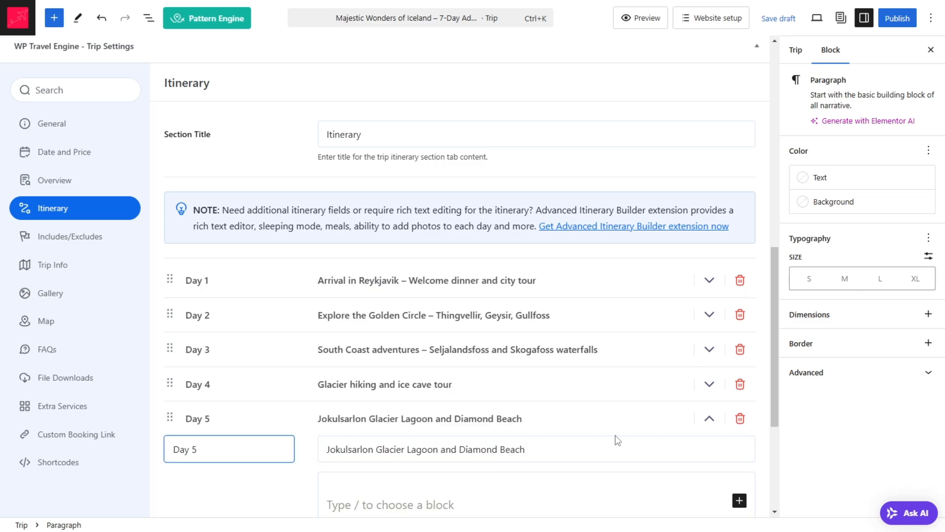
{"action": "left_click", "coordinate": [709, 420]}
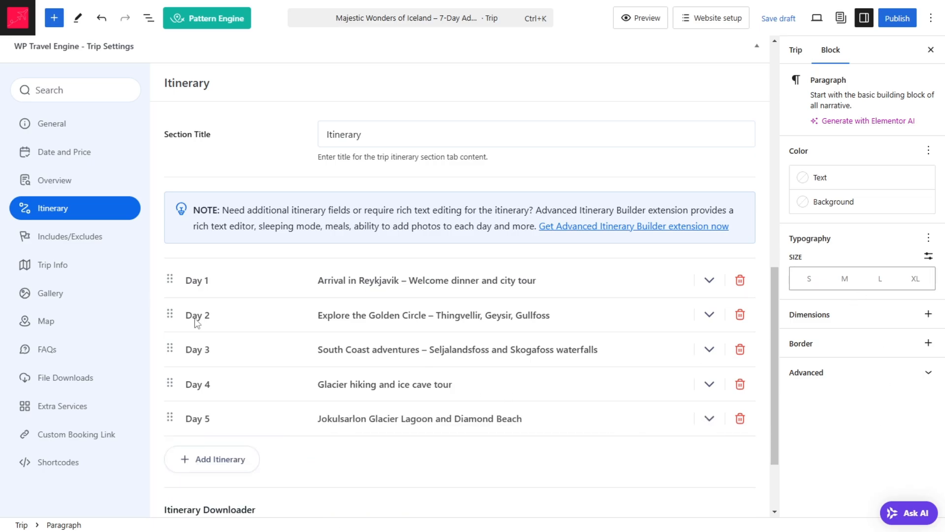
Step: Open the trip's Includes/Excludes settings and set the section title to "Included/Excluded", copied from the sample page's cost section
{"action": "left_click", "coordinate": [94, 241]}
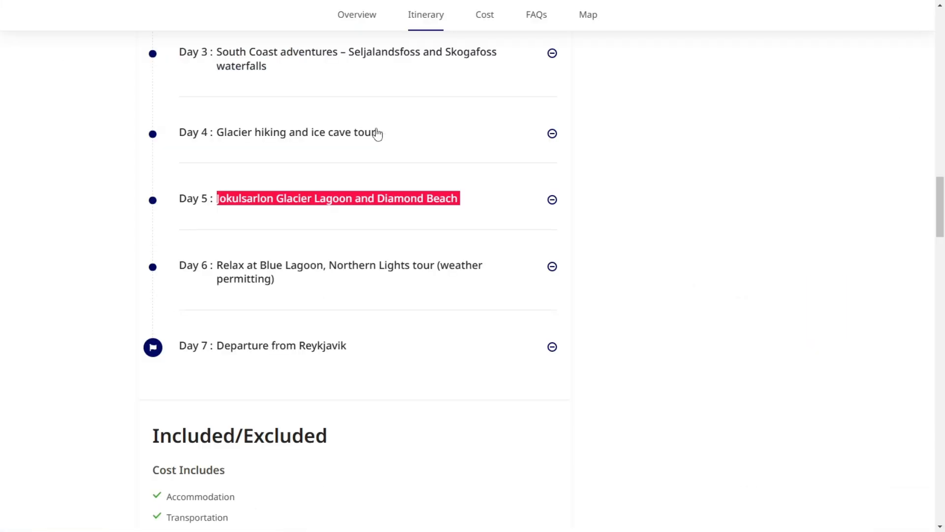
{"action": "scroll", "coordinate": [443, 192], "scroll_direction": "up", "scroll_amount": 15}
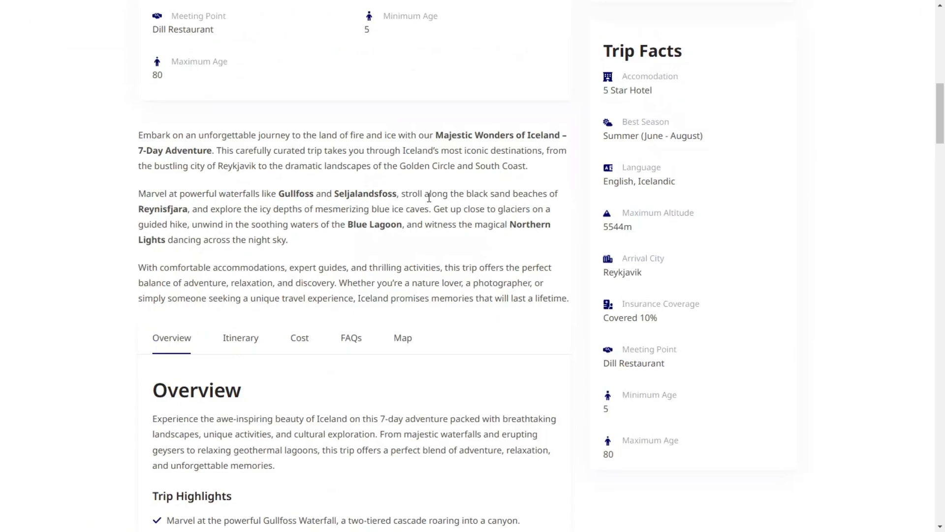
{"action": "left_click", "coordinate": [299, 340]}
{"action": "scroll", "coordinate": [253, 97], "scroll_direction": "up", "scroll_amount": 2}
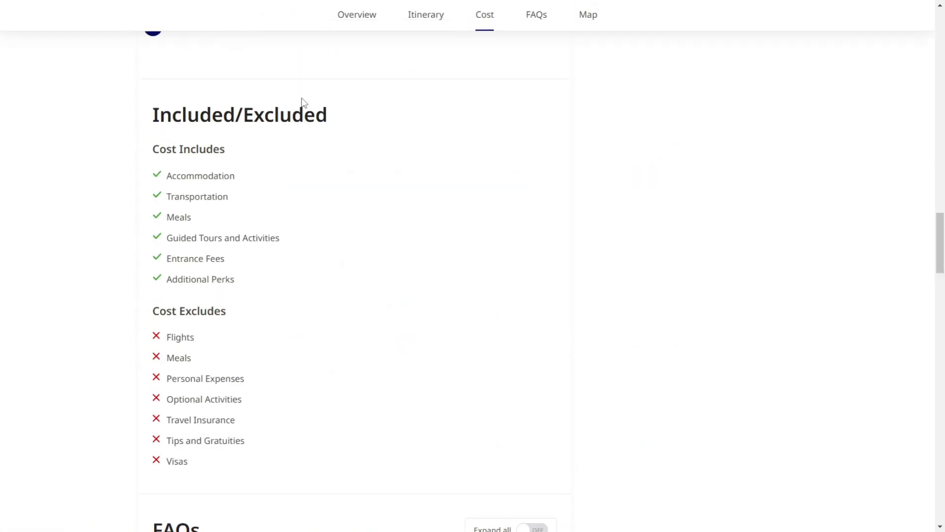
{"action": "triple_click", "coordinate": [237, 172]}
{"action": "key", "text": "ctrl+c"}
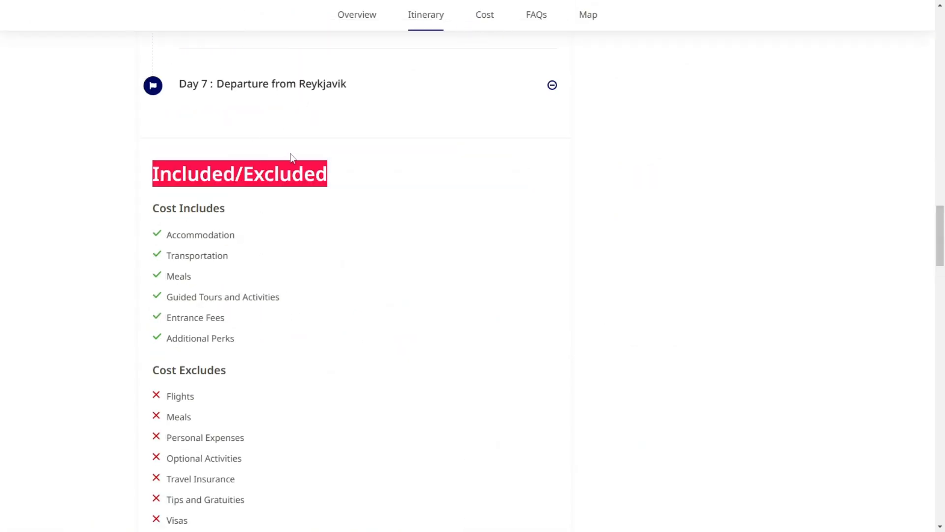
{"action": "scroll", "coordinate": [335, 161], "scroll_direction": "up", "scroll_amount": 8}
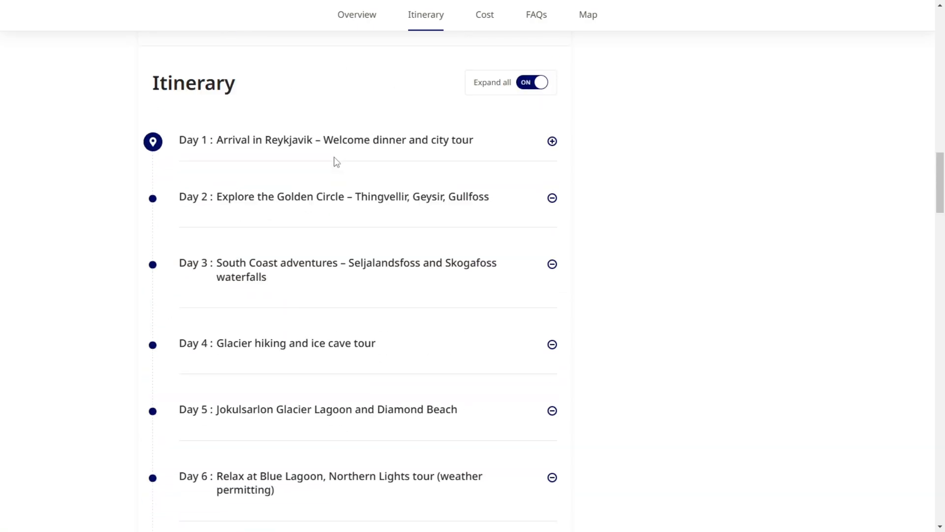
{"action": "scroll", "coordinate": [335, 163], "scroll_direction": "down", "scroll_amount": 8}
{"action": "key", "text": "ctrl+Tab"}
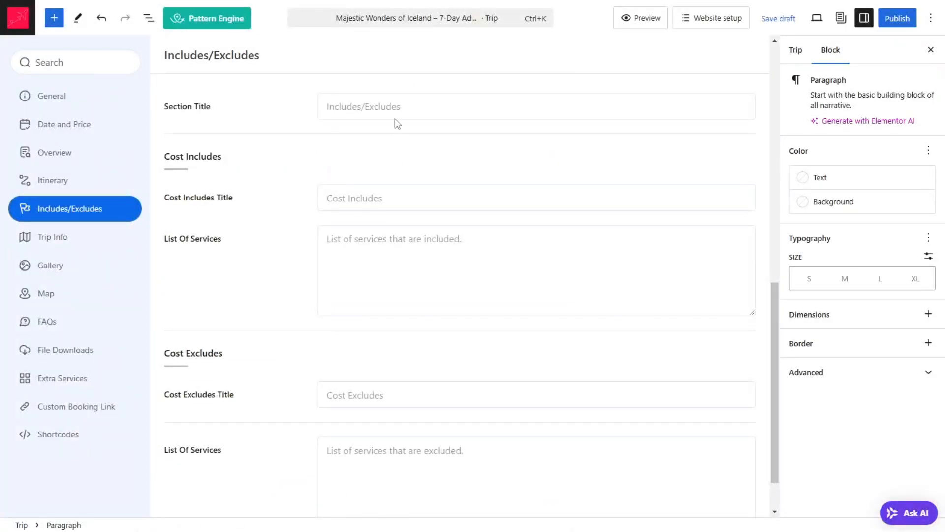
{"action": "left_click", "coordinate": [386, 107]}
{"action": "key", "text": "ctrl+v"}
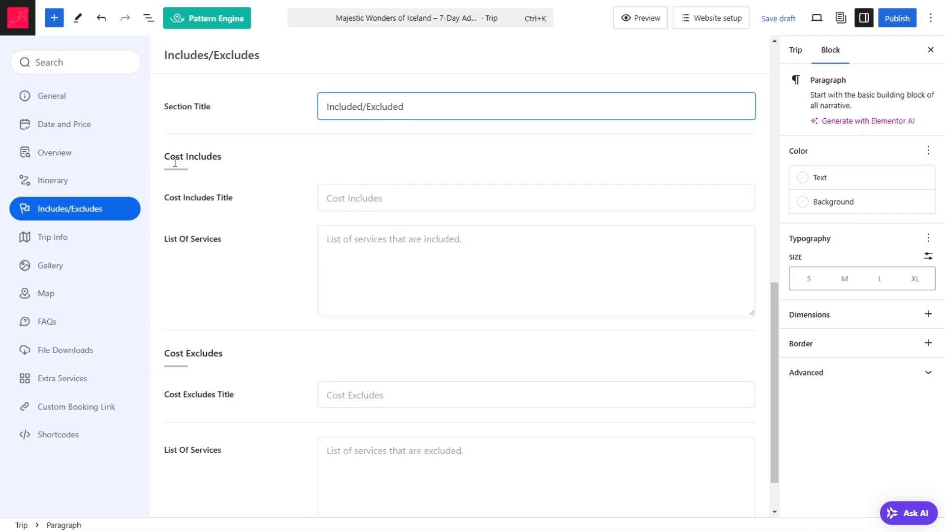
Step: Copy the sample page's "Cost Includes" subheading and paste it as the Cost Includes title
{"action": "left_click_drag", "start_coordinate": [174, 162], "coordinate": [259, 156]}
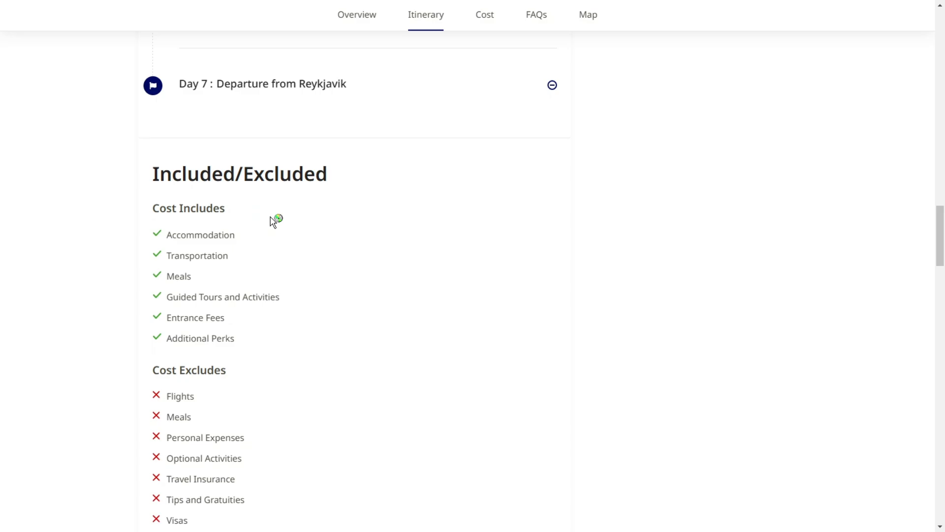
{"action": "triple_click", "coordinate": [215, 211]}
{"action": "key", "text": "ctrl+c"}
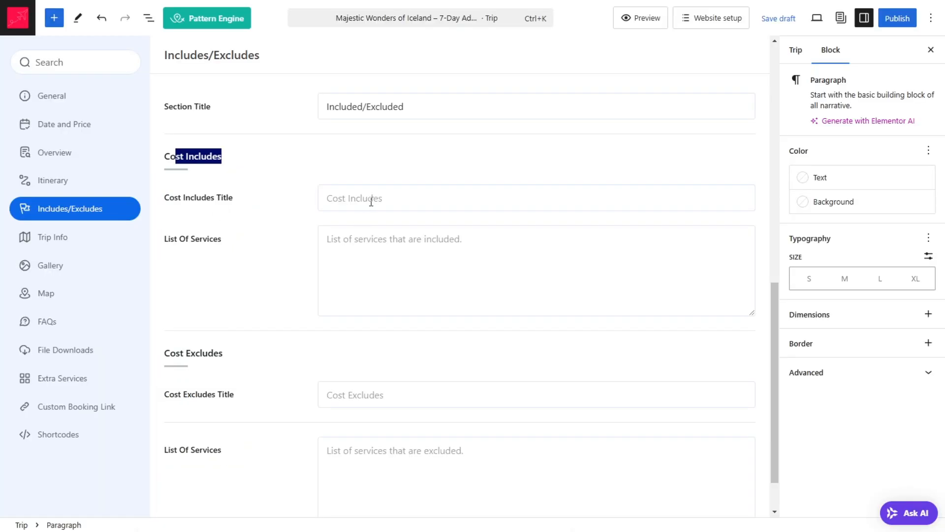
{"action": "left_click", "coordinate": [371, 202]}
{"action": "key", "text": "ctrl+v"}
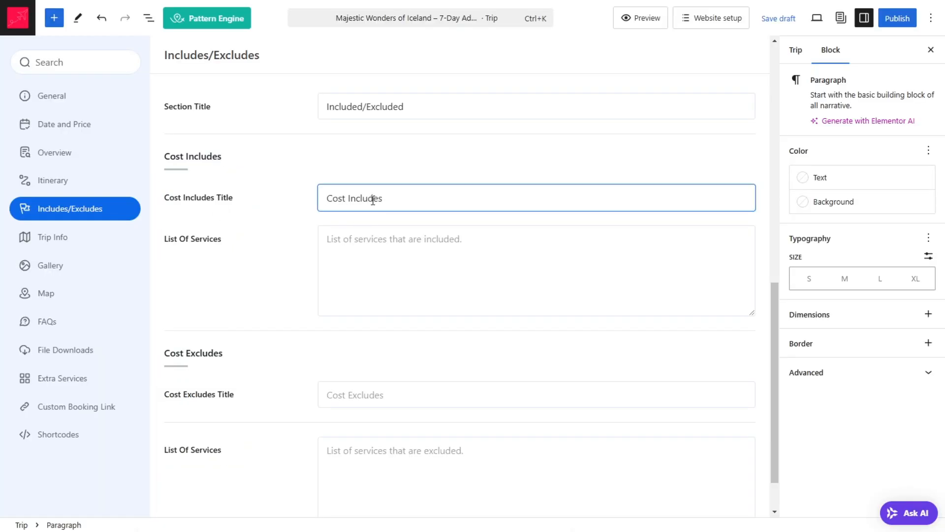
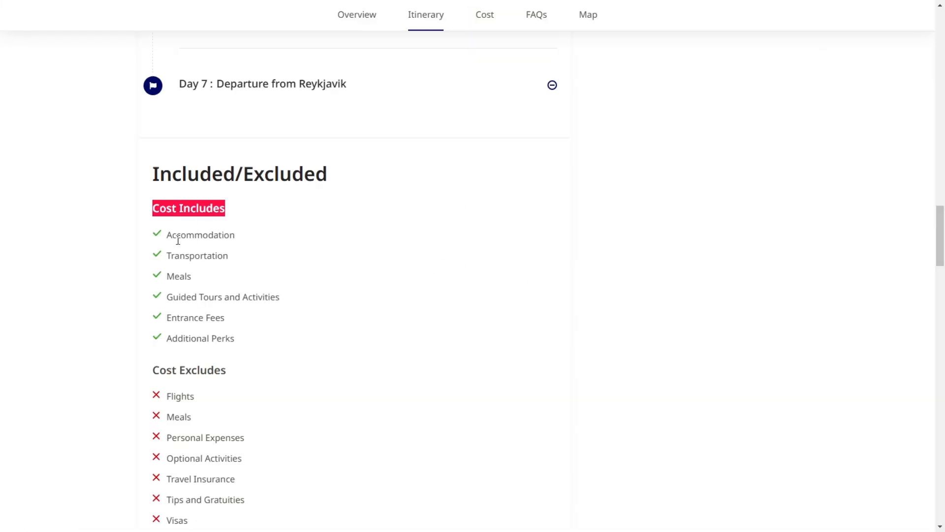
Step: Copy "Accommodation" and "Transportation" from the sample page into the Cost Includes list of services, each on its own line
{"action": "double_click", "coordinate": [186, 231]}
{"action": "key", "text": "ctrl+c"}
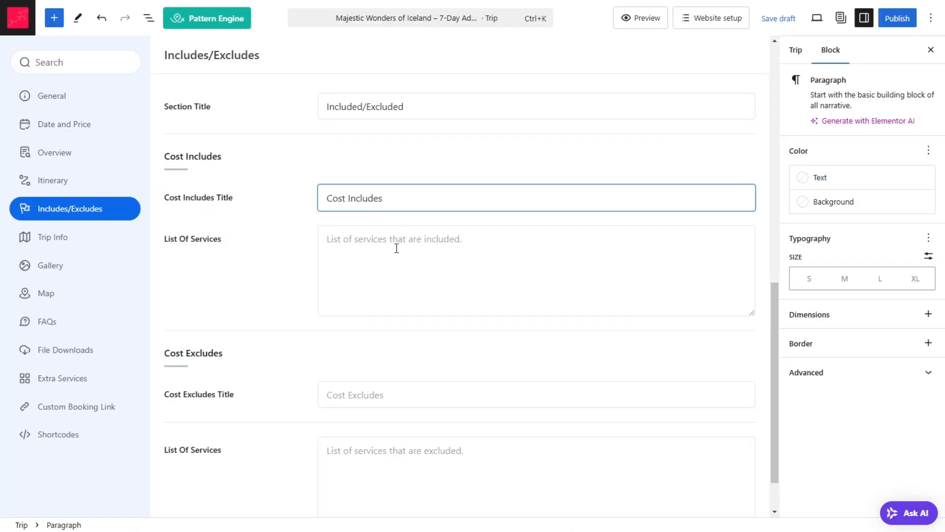
{"action": "left_click", "coordinate": [392, 252]}
{"action": "key", "text": "ctrl+v"}
{"action": "key", "text": "Return"}
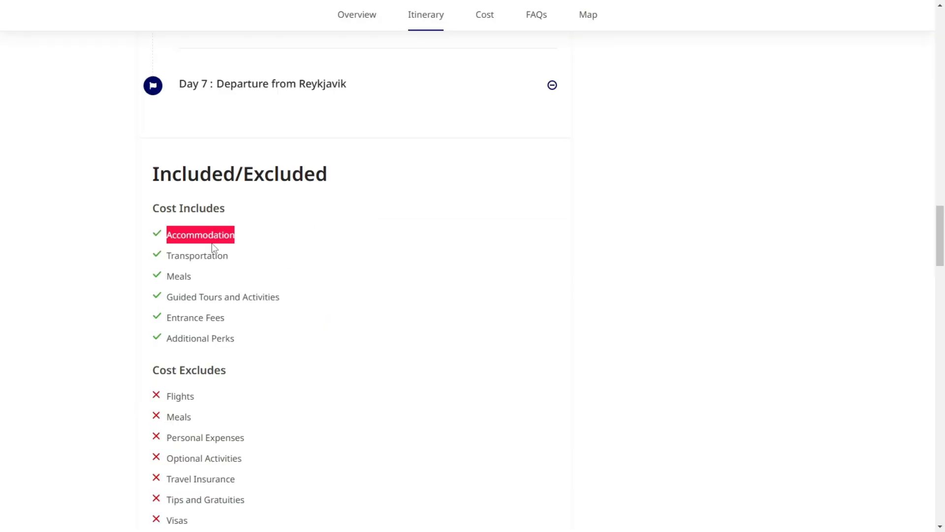
{"action": "double_click", "coordinate": [206, 255]}
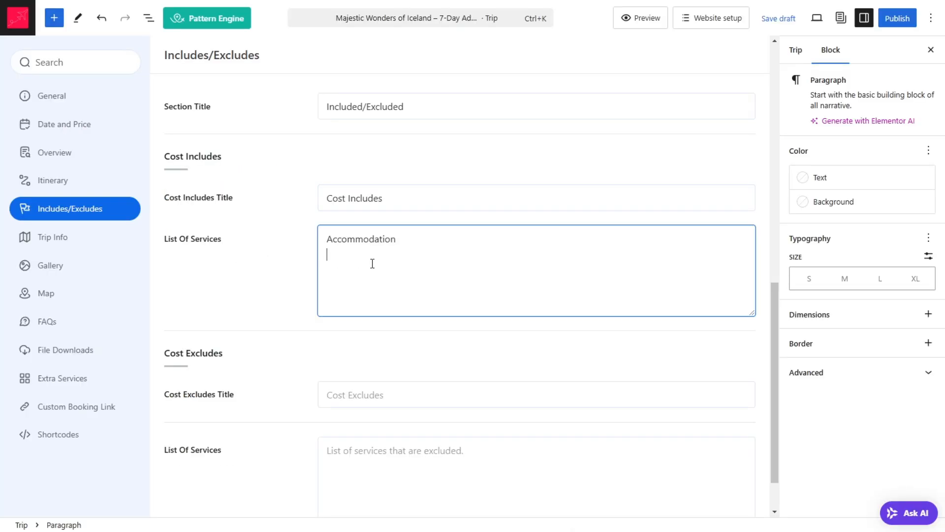
{"action": "type", "text": "Transportation"}
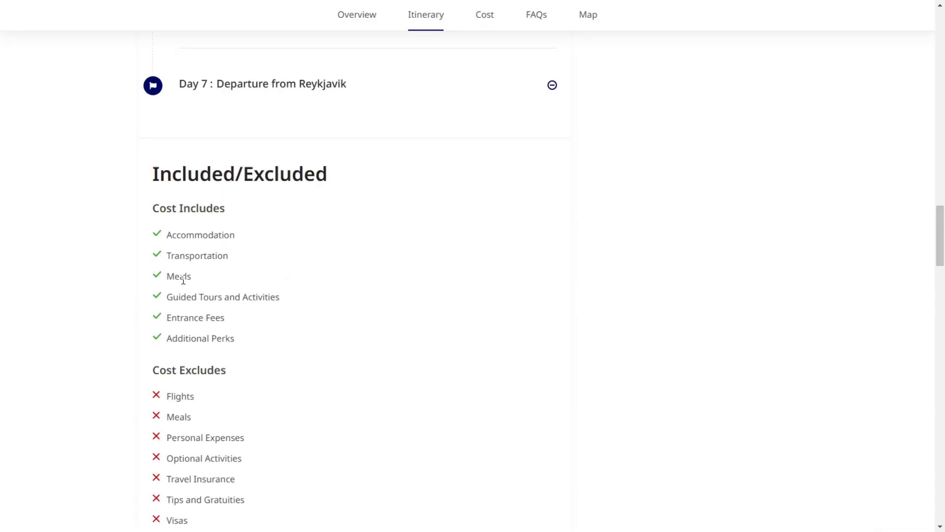
Step: Add "Meals" and "Guided Tours and Activities" from the sample page to the Cost Includes list of services, one per line
{"action": "double_click", "coordinate": [182, 277]}
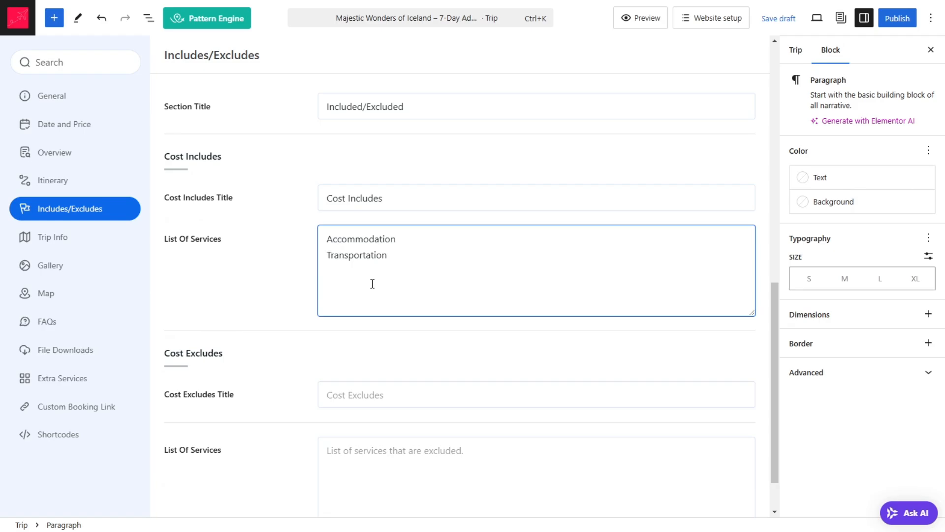
{"action": "type", "text": "Meals"}
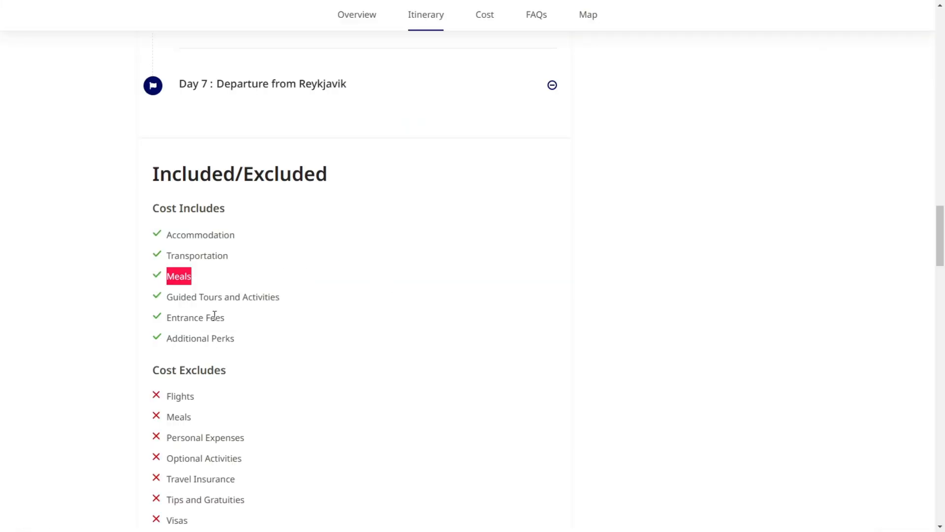
{"action": "triple_click", "coordinate": [219, 298]}
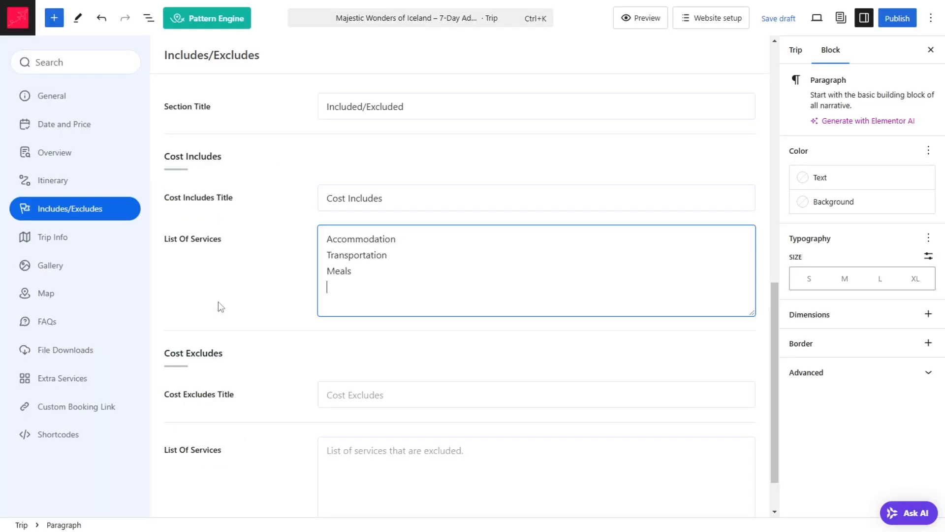
{"action": "type", "text": "Guided Tours and Activities"}
{"action": "key", "text": "Return"}
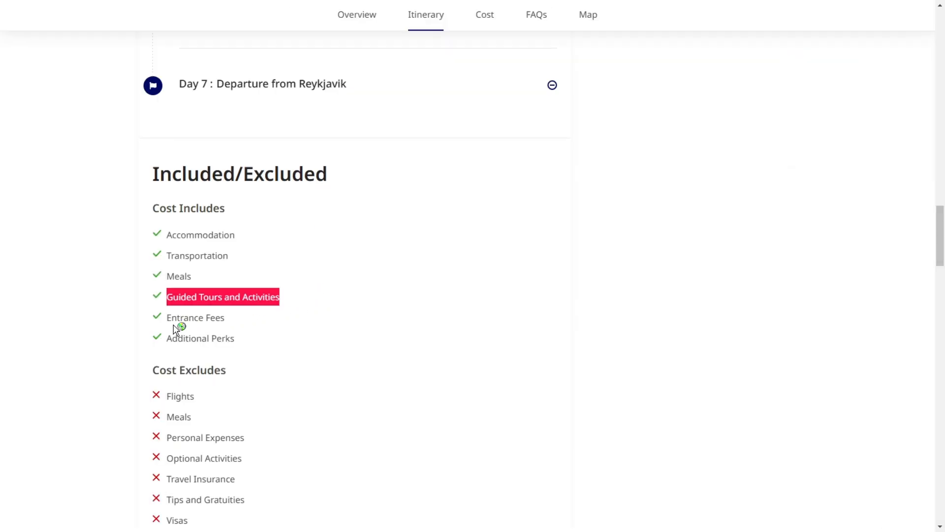
Step: Copy "Entrance Fees" and "Additional Perks" from the sample page onto separate lines at the end of the Cost Includes services
{"action": "double_click", "coordinate": [184, 316]}
{"action": "triple_click", "coordinate": [183, 315]}
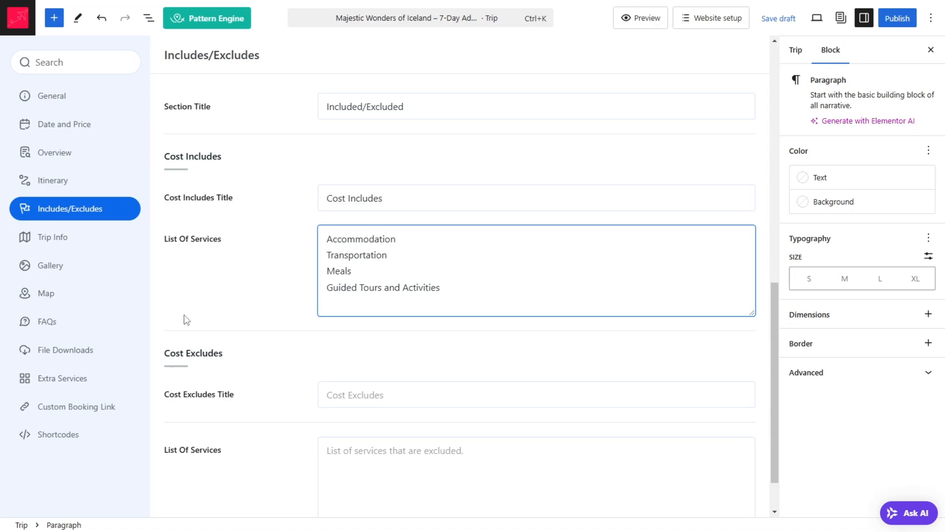
{"action": "type", "text": "Entrance Fees"}
{"action": "key", "text": "Up"}
{"action": "key", "text": "Up"}
{"action": "key", "text": "Return"}
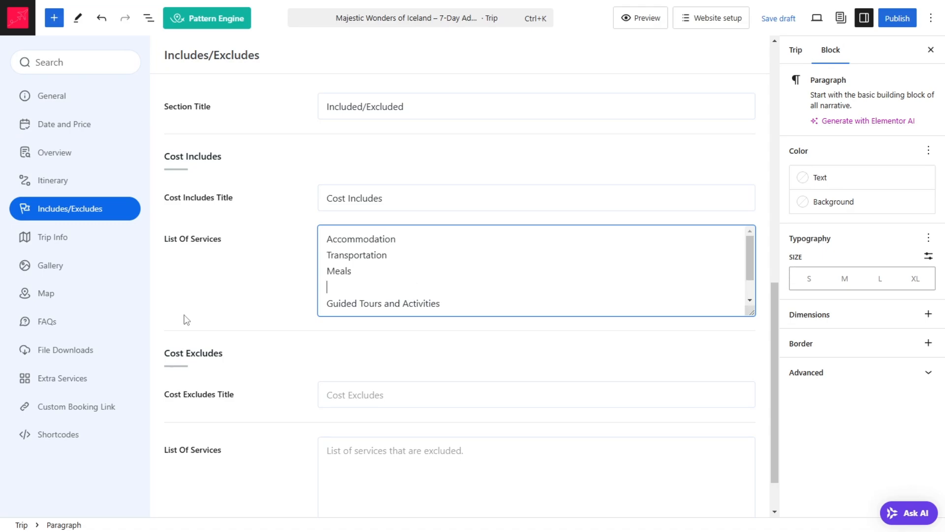
{"action": "key", "text": "BackSpace"}
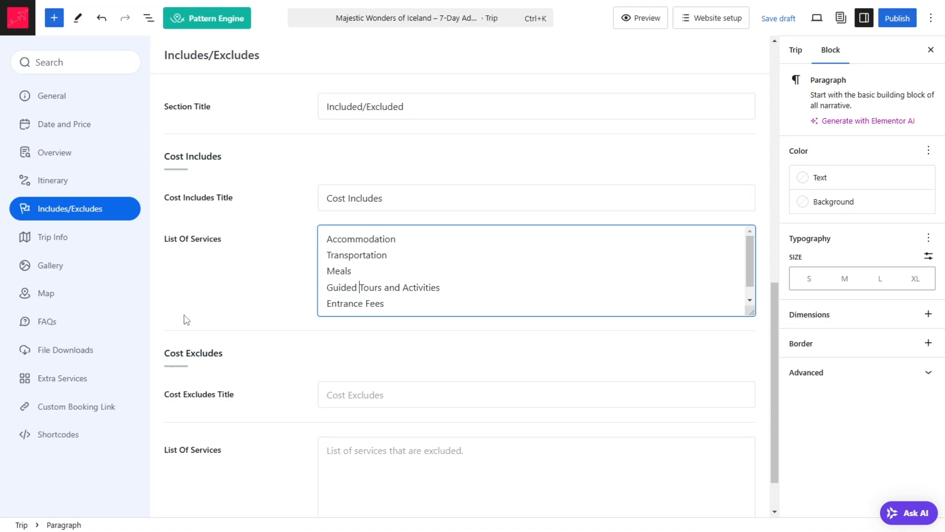
{"action": "key", "text": "Return"}
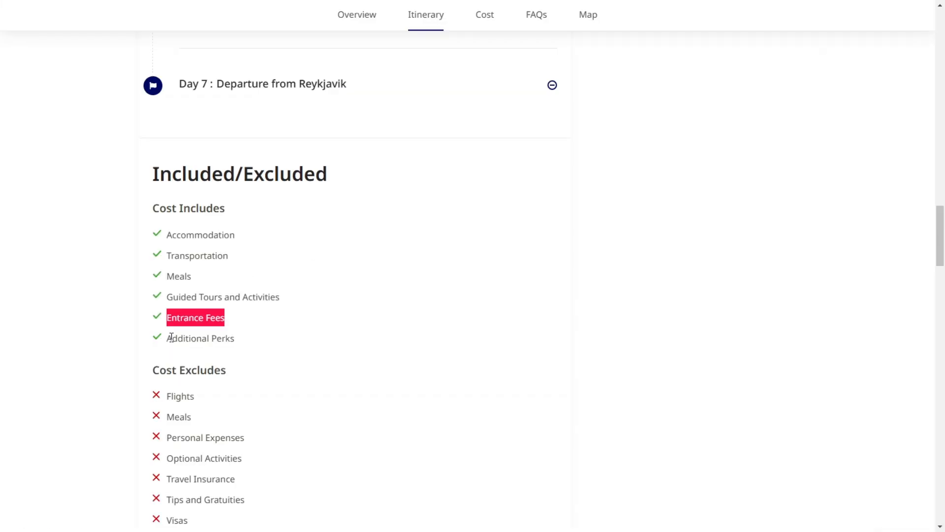
{"action": "left_click_drag", "start_coordinate": [169, 337], "coordinate": [234, 338]}
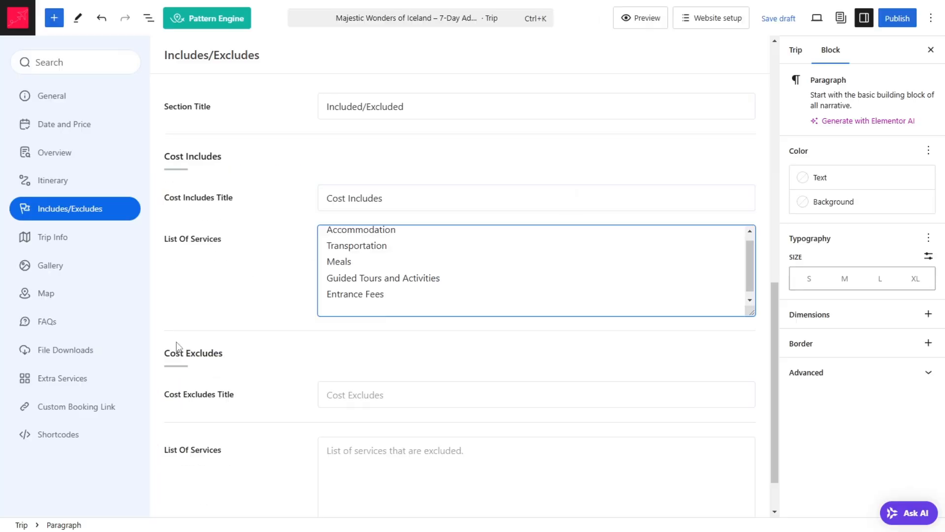
{"action": "type", "text": "Additional Perks"}
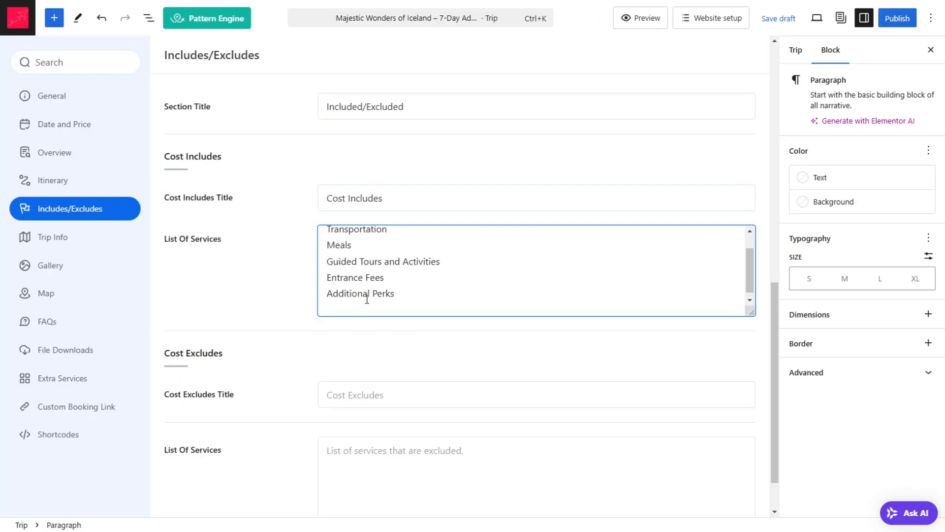
Step: Set the Cost Excludes title to "Cost Excludes" and paste "Flights" from the sample page as the first excluded service
{"action": "scroll", "coordinate": [336, 320], "scroll_direction": "down", "scroll_amount": 2}
{"action": "left_click", "coordinate": [346, 335]}
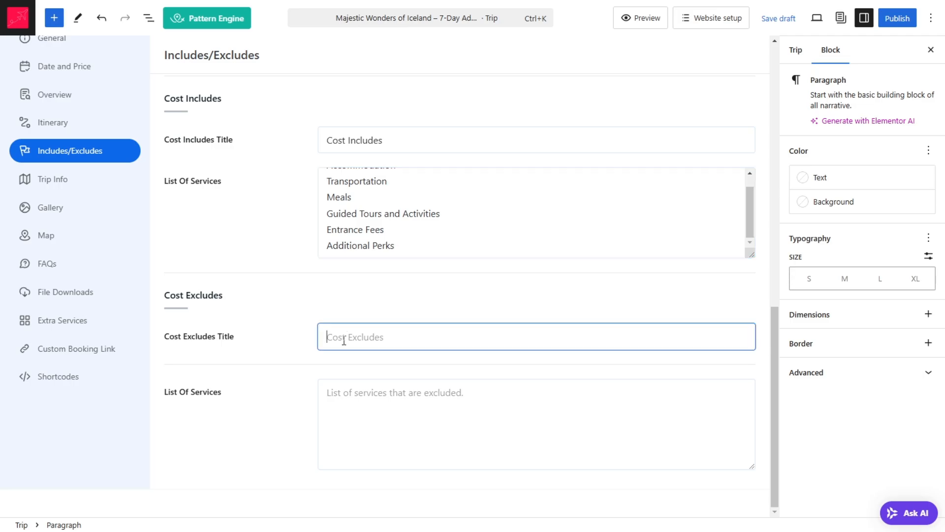
{"action": "type", "text": "C"}
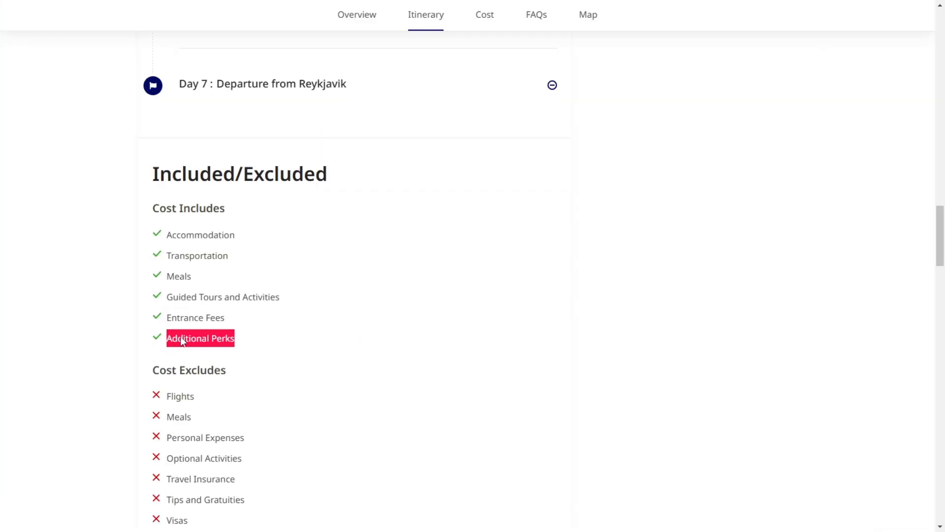
{"action": "scroll", "coordinate": [179, 335], "scroll_direction": "down", "scroll_amount": 3}
{"action": "left_click_drag", "start_coordinate": [168, 219], "coordinate": [215, 223]}
{"action": "key", "text": "ctrl+c"}
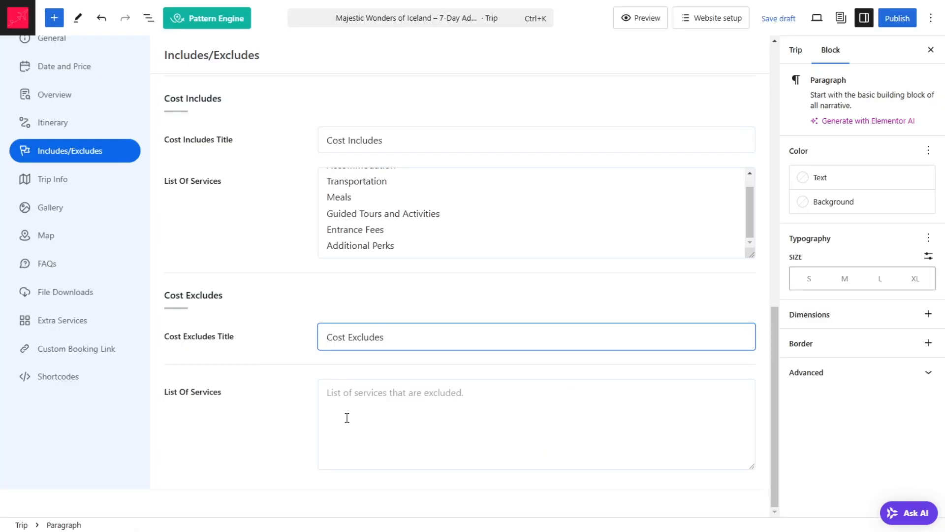
{"action": "left_click", "coordinate": [348, 417]}
{"action": "key", "text": "ctrl+v"}
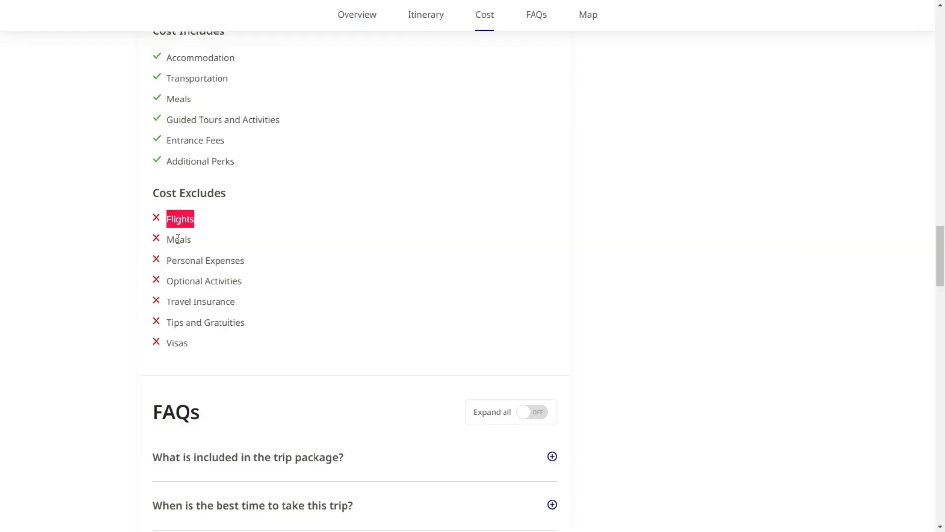
Step: Copy "Meals", "Personal Expenses", "Optional Activities" and "Visas" from the sample page into the excluded services list, one per line
{"action": "double_click", "coordinate": [178, 239]}
{"action": "key", "text": "ctrl+c"}
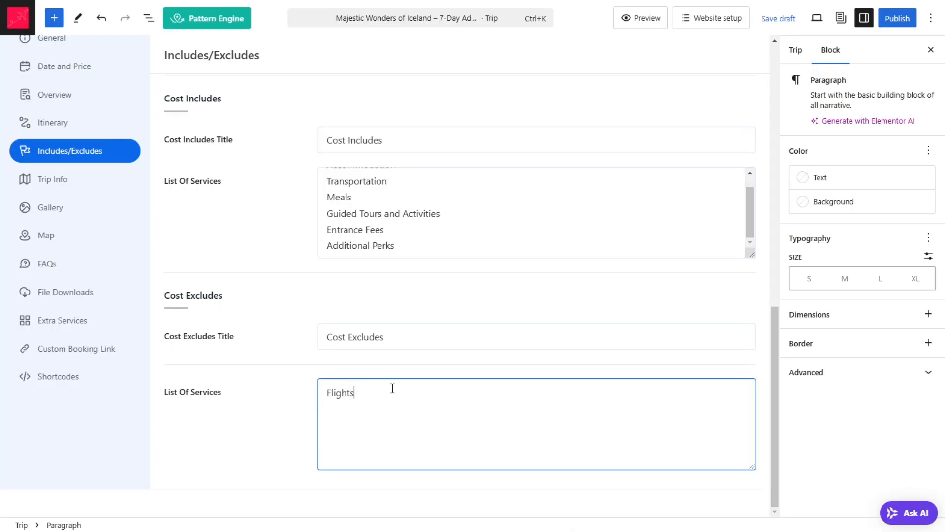
{"action": "key", "text": "Return"}
{"action": "key", "text": "ctrl+v"}
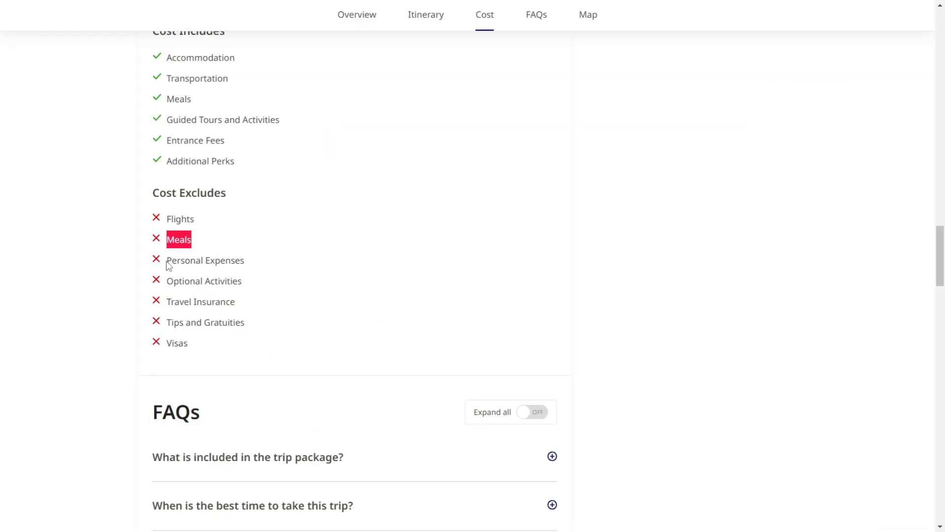
{"action": "left_click_drag", "start_coordinate": [169, 266], "coordinate": [266, 263]}
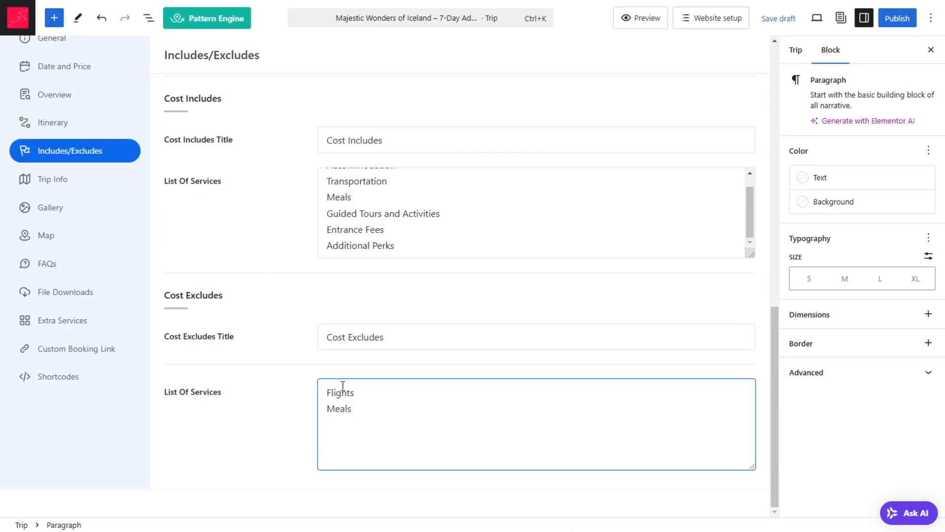
{"action": "type", "text": "Personal Expenses"}
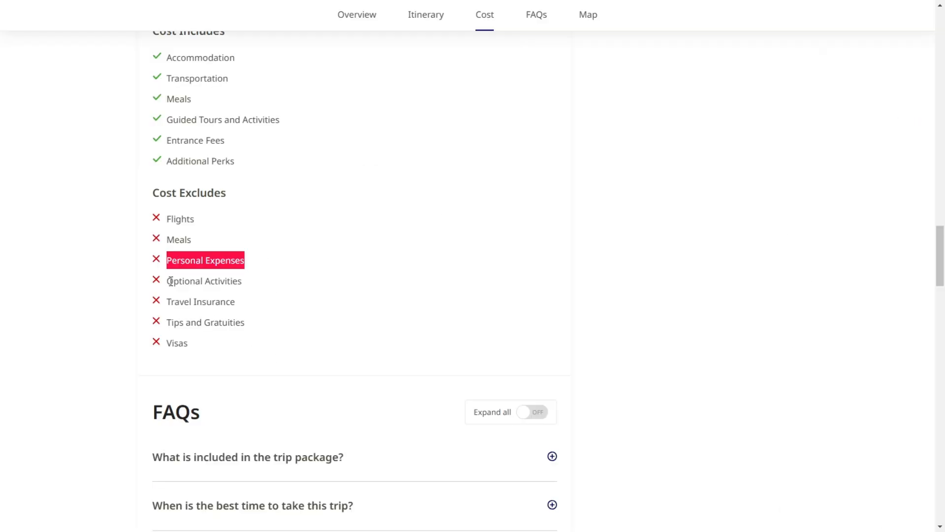
{"action": "left_click_drag", "start_coordinate": [170, 281], "coordinate": [274, 283]}
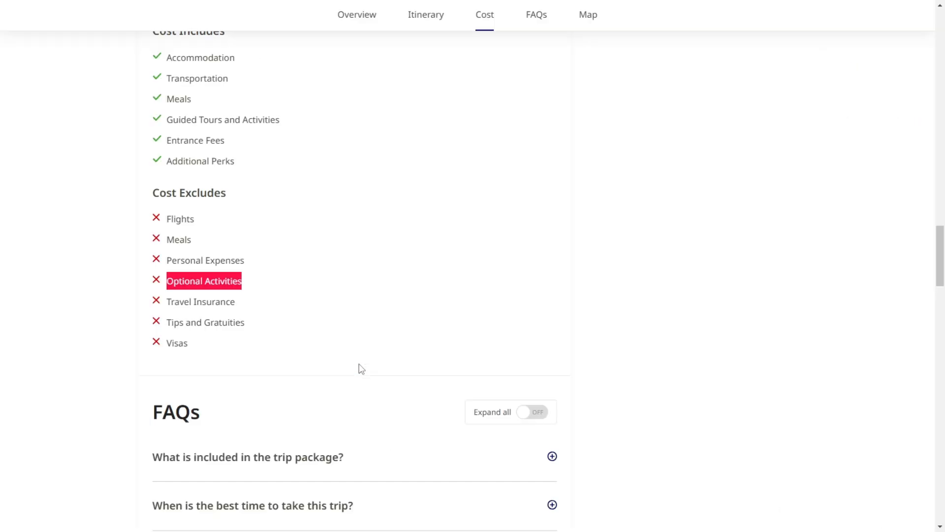
{"action": "left_click_drag", "start_coordinate": [167, 344], "coordinate": [219, 350]}
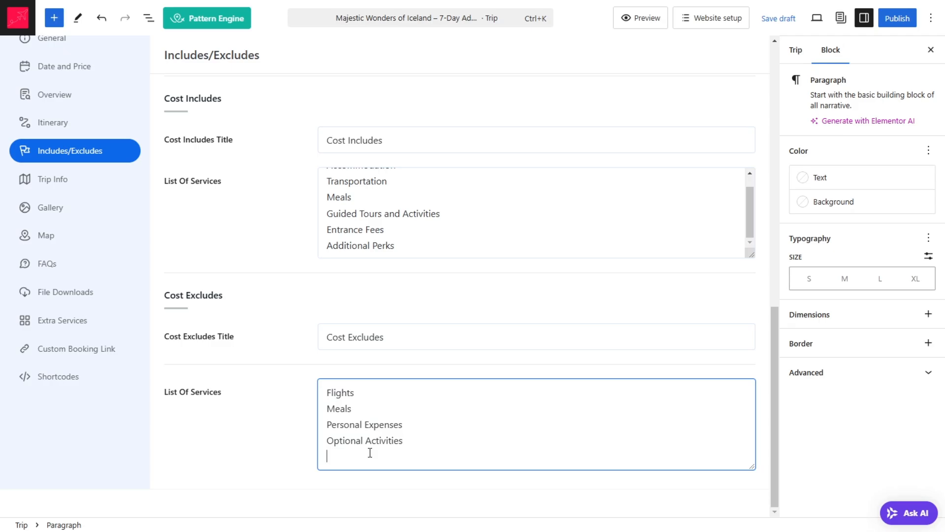
{"action": "type", "text": "Visas"}
Step: Open the Trip Info settings, set the section title to "Trip Facts" and find the matching facts section on the sample page
{"action": "scroll", "coordinate": [472, 300], "scroll_direction": "up", "scroll_amount": 5}
{"action": "scroll", "coordinate": [197, 246], "scroll_direction": "down", "scroll_amount": 2}
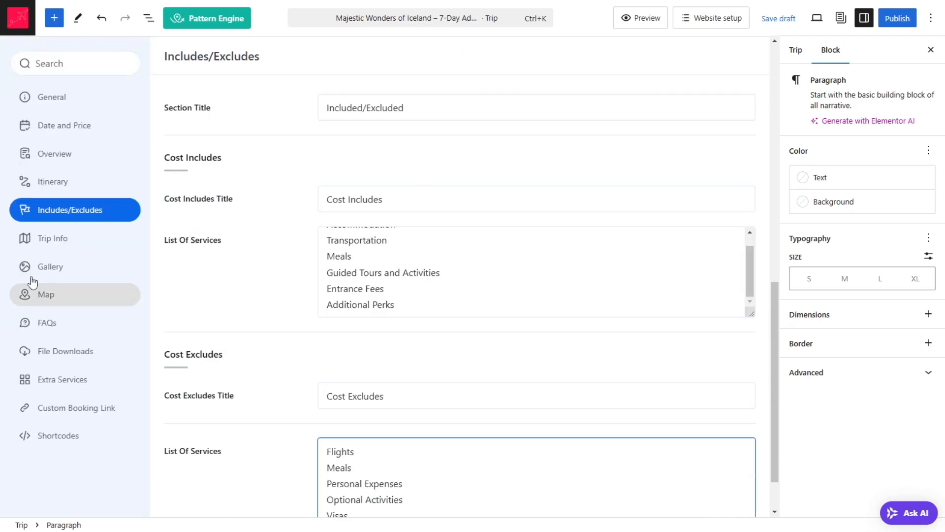
{"action": "left_click", "coordinate": [78, 245]}
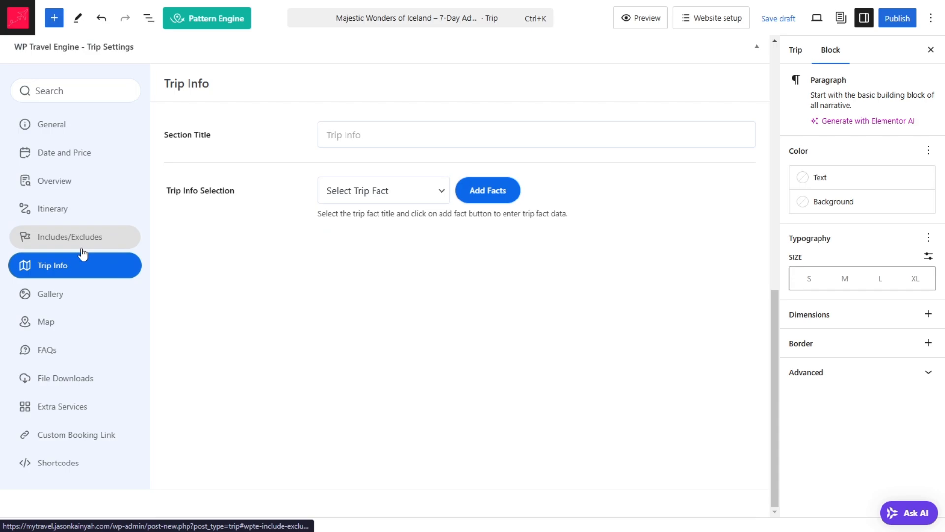
{"action": "left_click", "coordinate": [365, 147]}
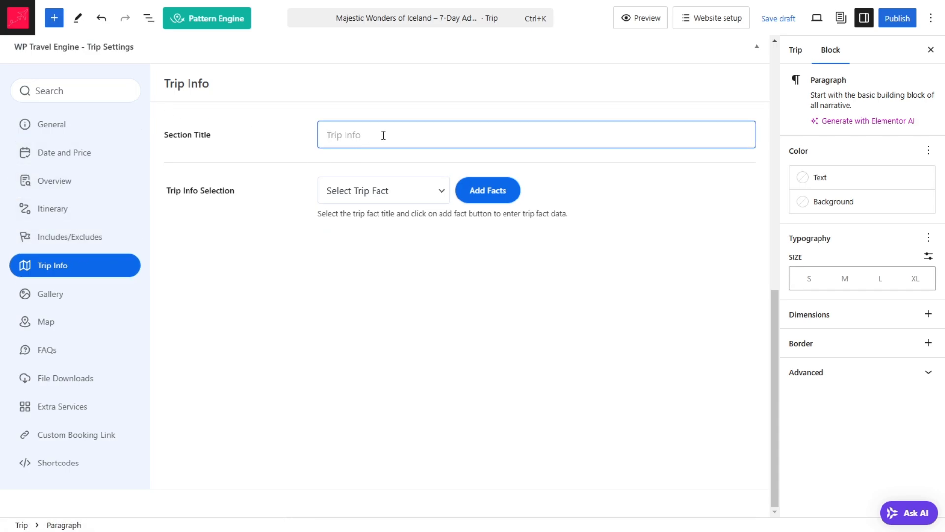
{"action": "type", "text": "T"}
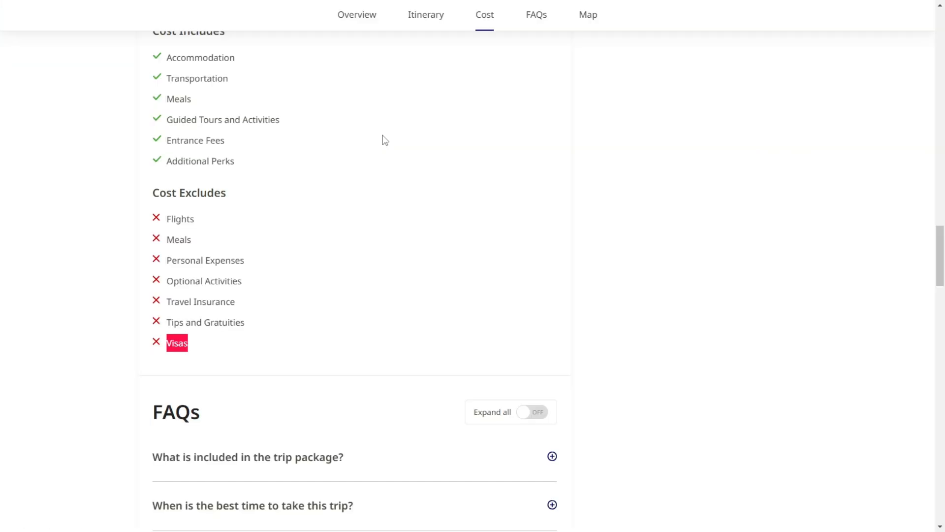
{"action": "scroll", "coordinate": [366, 85], "scroll_direction": "down", "scroll_amount": 10}
{"action": "scroll", "coordinate": [231, 191], "scroll_direction": "down", "scroll_amount": 12}
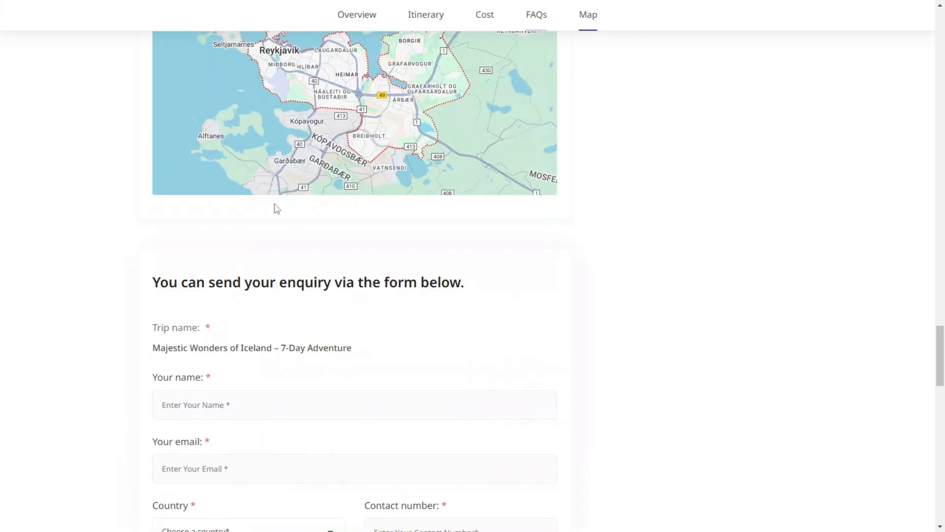
{"action": "scroll", "coordinate": [321, 212], "scroll_direction": "up", "scroll_amount": 20}
{"action": "scroll", "coordinate": [481, 182], "scroll_direction": "up", "scroll_amount": 15}
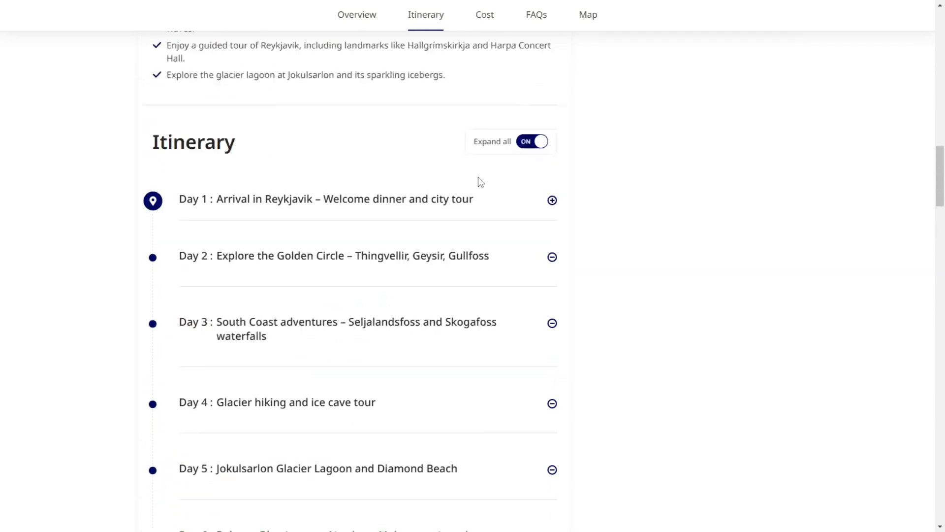
{"action": "scroll", "coordinate": [700, 81], "scroll_direction": "down", "scroll_amount": 4}
{"action": "scroll", "coordinate": [700, 81], "scroll_direction": "up", "scroll_amount": 5}
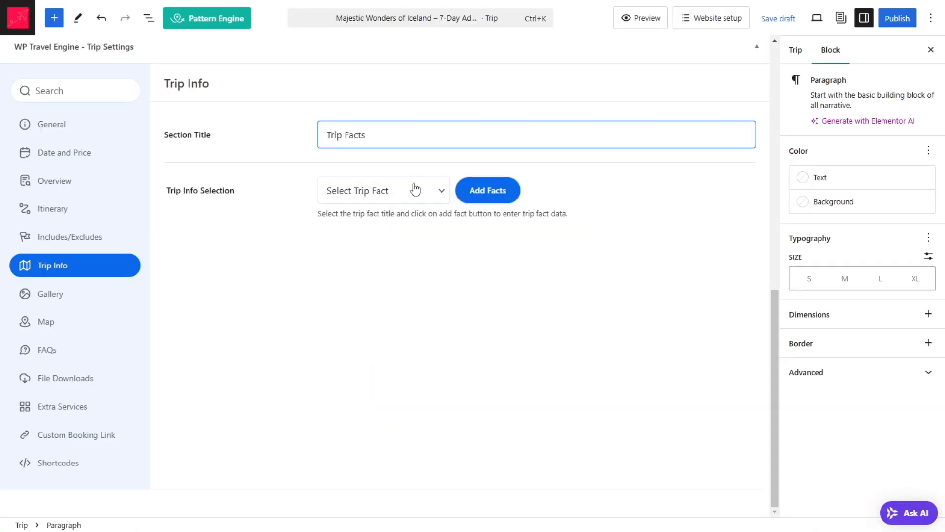
Step: Add an "Accomodation" trip fact to the Trip Info section
{"action": "left_click", "coordinate": [411, 191]}
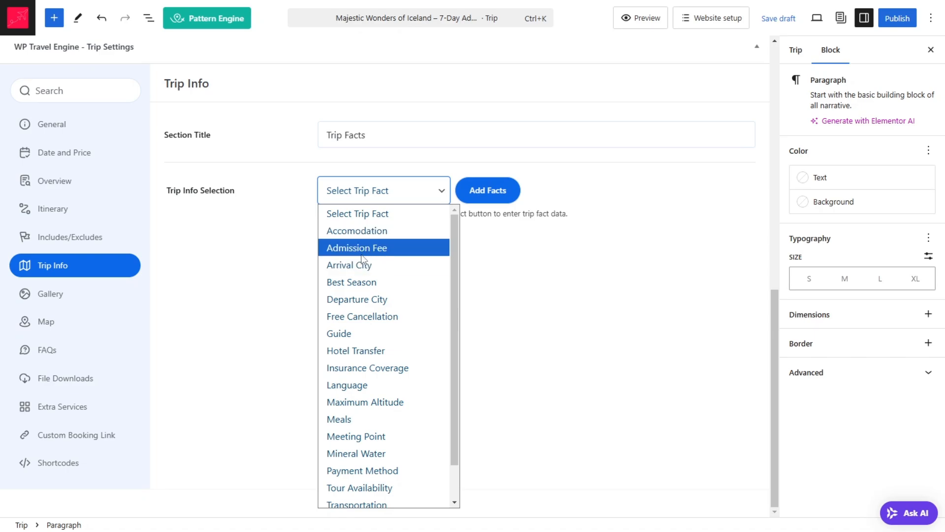
{"action": "scroll", "coordinate": [389, 285], "scroll_direction": "down", "scroll_amount": 1}
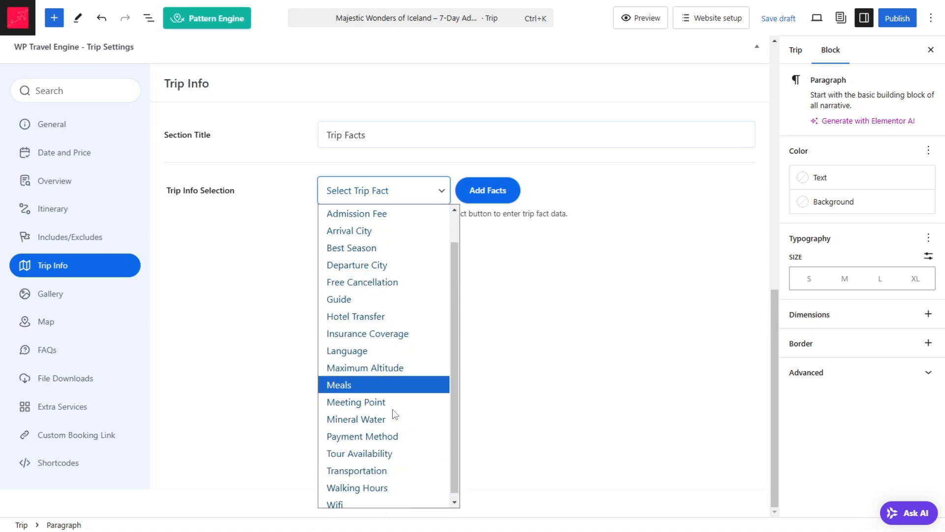
{"action": "scroll", "coordinate": [369, 251], "scroll_direction": "up", "scroll_amount": 1}
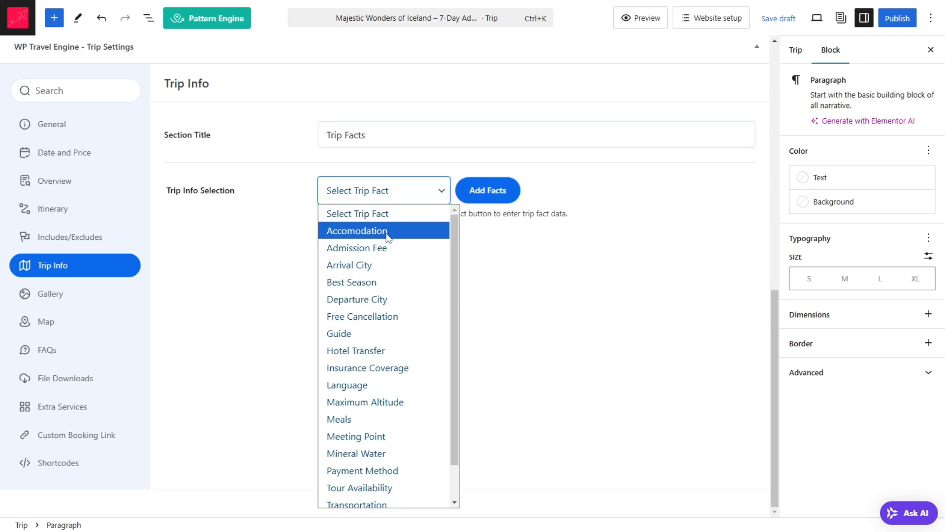
{"action": "left_click", "coordinate": [386, 230]}
{"action": "left_click", "coordinate": [473, 191]}
Step: Fill the Accomodation fact with "5 Star Hotel", copied from the sample page's Trip Facts
{"action": "scroll", "coordinate": [495, 241], "scroll_direction": "up", "scroll_amount": 5}
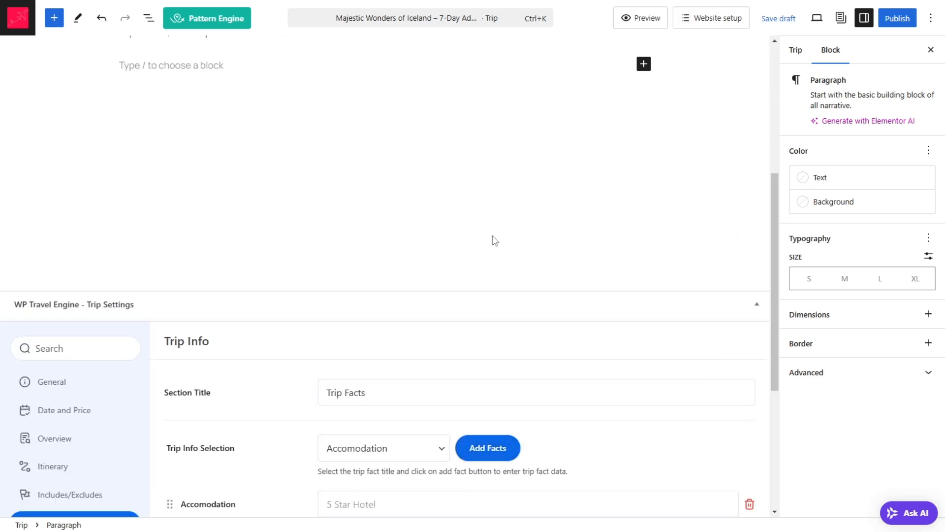
{"action": "scroll", "coordinate": [413, 290], "scroll_direction": "down", "scroll_amount": 3}
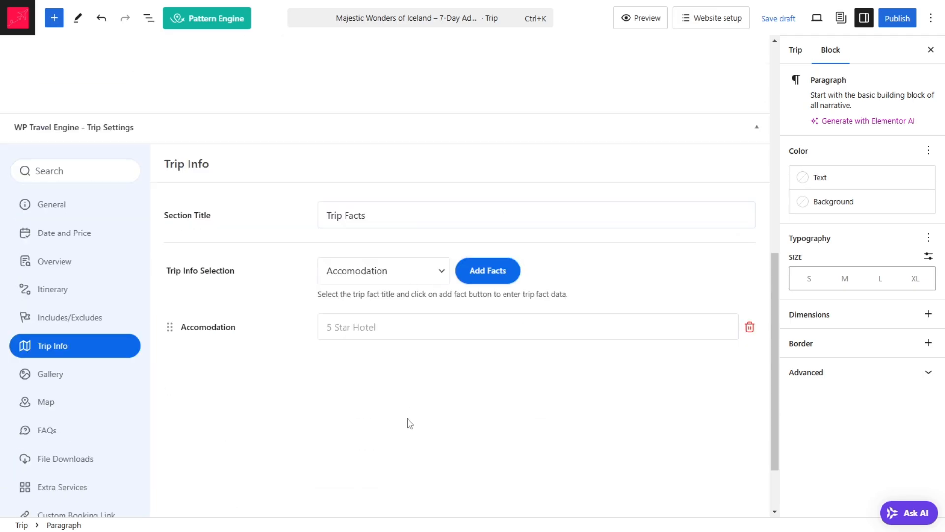
{"action": "left_click", "coordinate": [376, 335]}
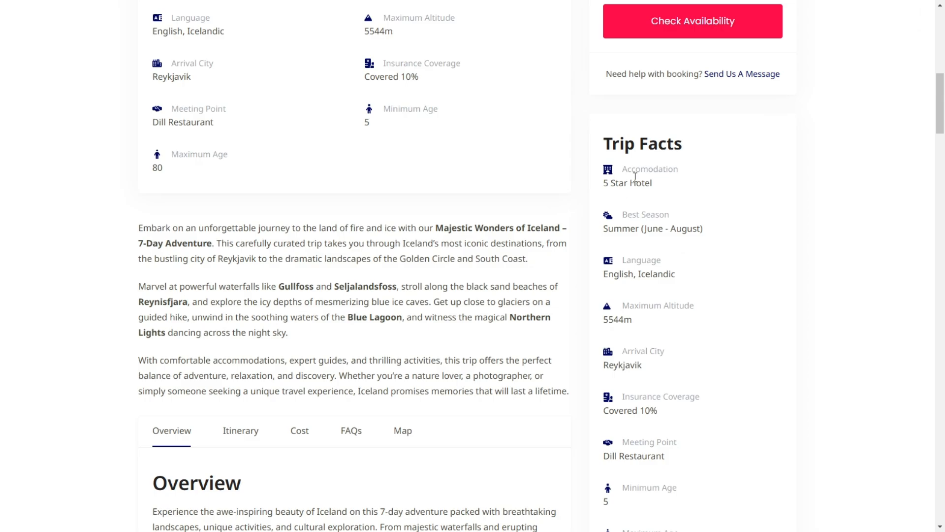
{"action": "triple_click", "coordinate": [635, 177]}
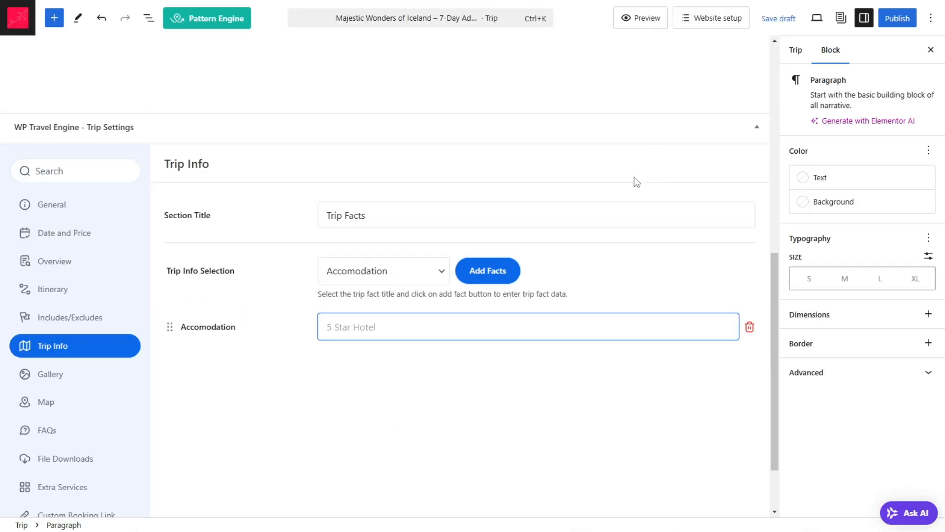
{"action": "type", "text": "5 Star Hotel"}
{"action": "left_click", "coordinate": [489, 271]}
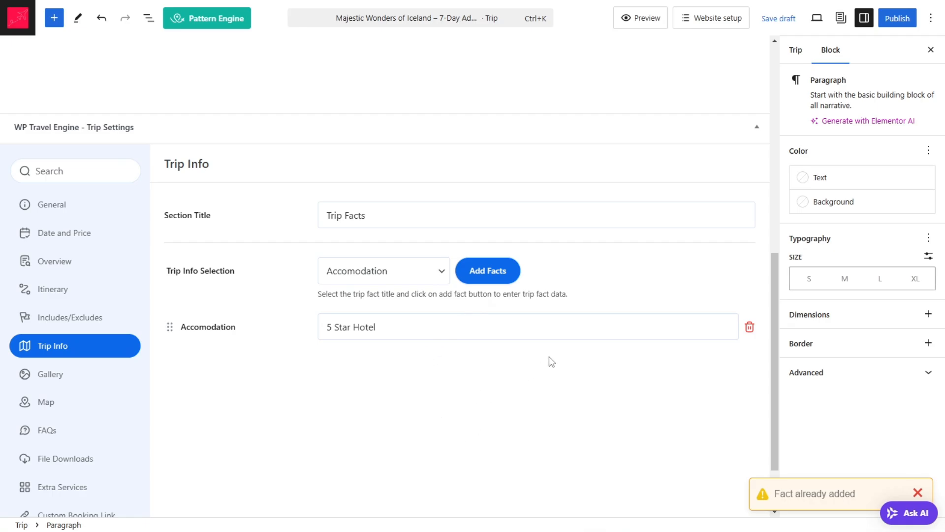
Step: Add a "Best Season" trip fact below the Accomodation fact
{"action": "scroll", "coordinate": [542, 355], "scroll_direction": "down", "scroll_amount": 2}
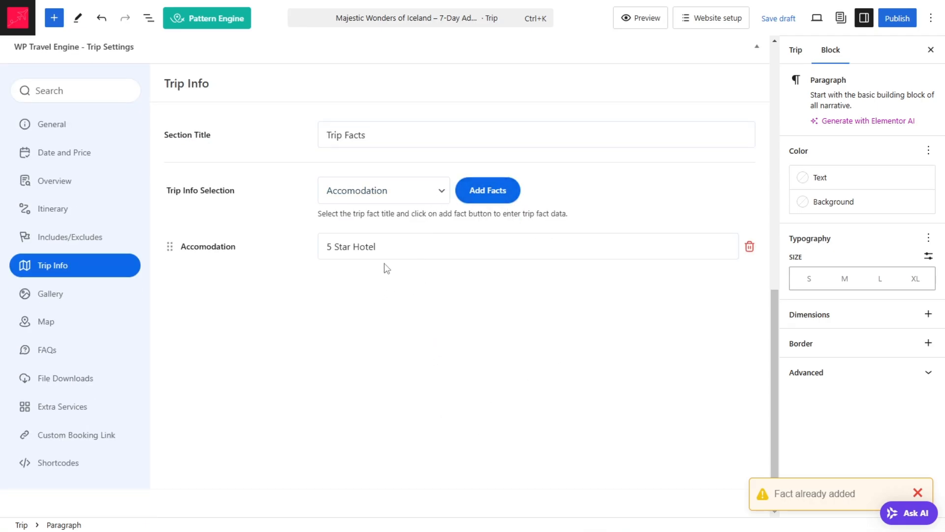
{"action": "left_click", "coordinate": [405, 203]}
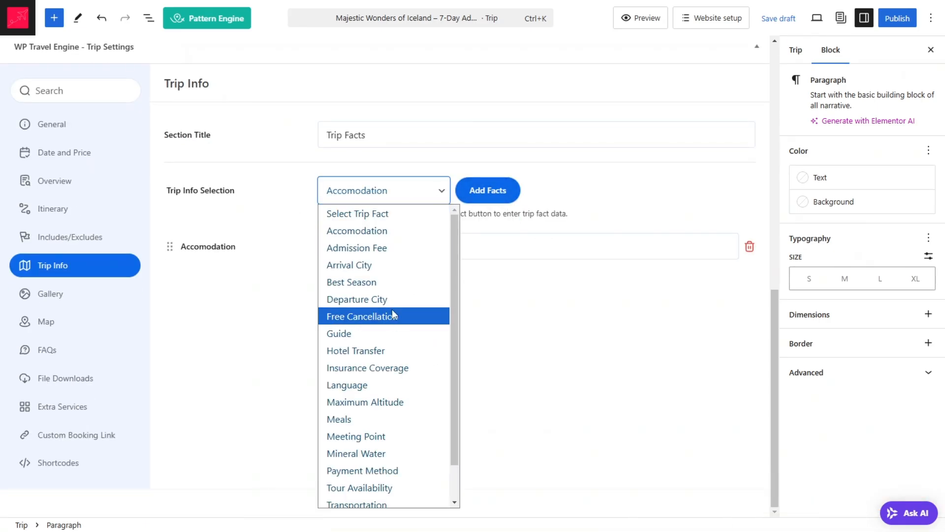
{"action": "left_click", "coordinate": [392, 281]}
{"action": "left_click", "coordinate": [489, 197]}
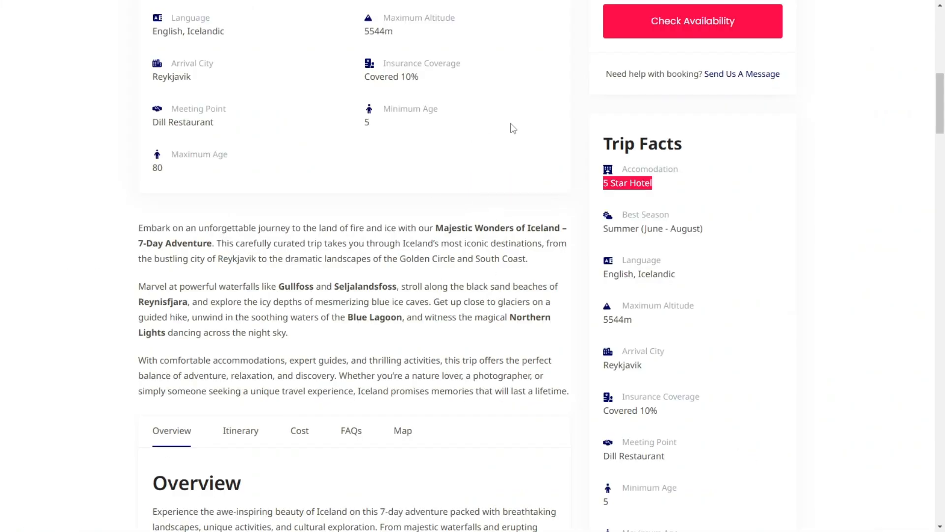
Step: Fill the Best Season fact with "Summer (June - August)", copied from the sample page's Trip Facts
{"action": "scroll", "coordinate": [511, 127], "scroll_direction": "down", "scroll_amount": 3}
{"action": "left_click_drag", "start_coordinate": [606, 108], "coordinate": [725, 113]}
{"action": "key", "text": "ctrl+c"}
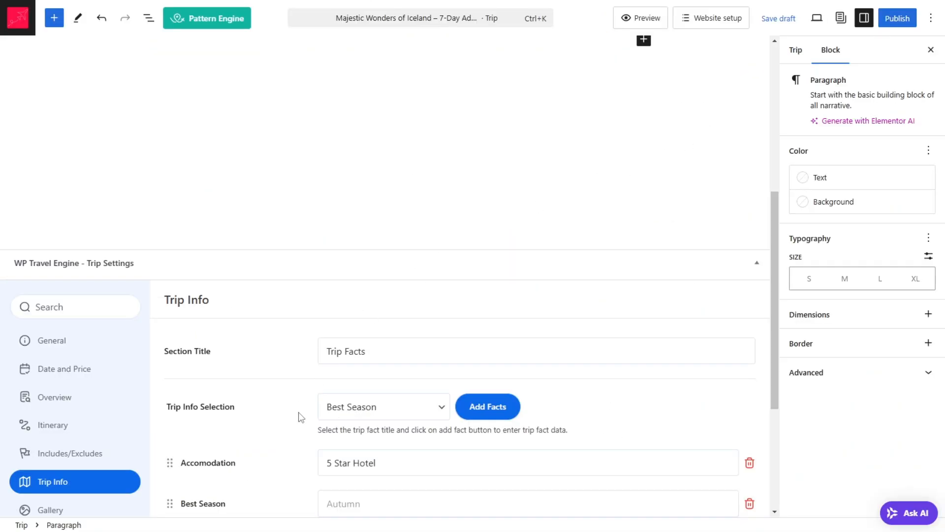
{"action": "scroll", "coordinate": [315, 374], "scroll_direction": "down", "scroll_amount": 4}
{"action": "left_click", "coordinate": [354, 289]}
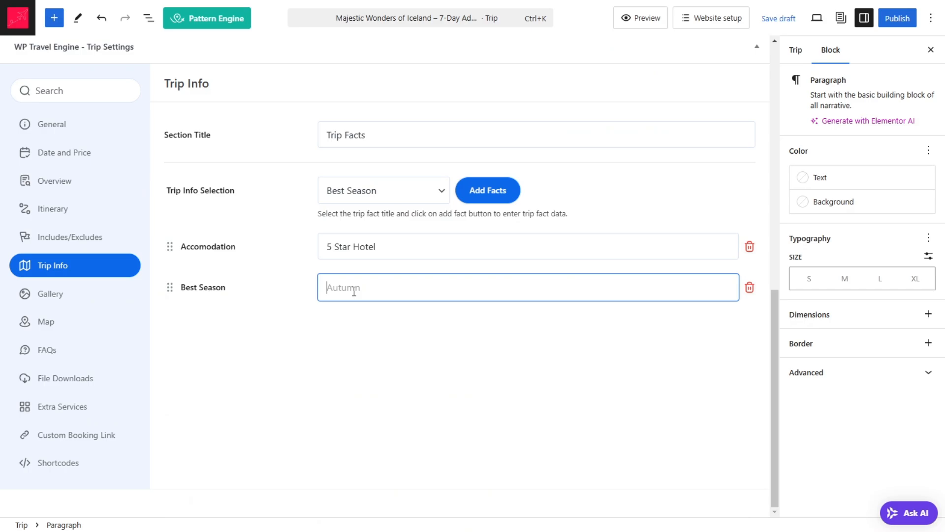
{"action": "key", "text": "ctrl+v"}
{"action": "left_click", "coordinate": [380, 360]}
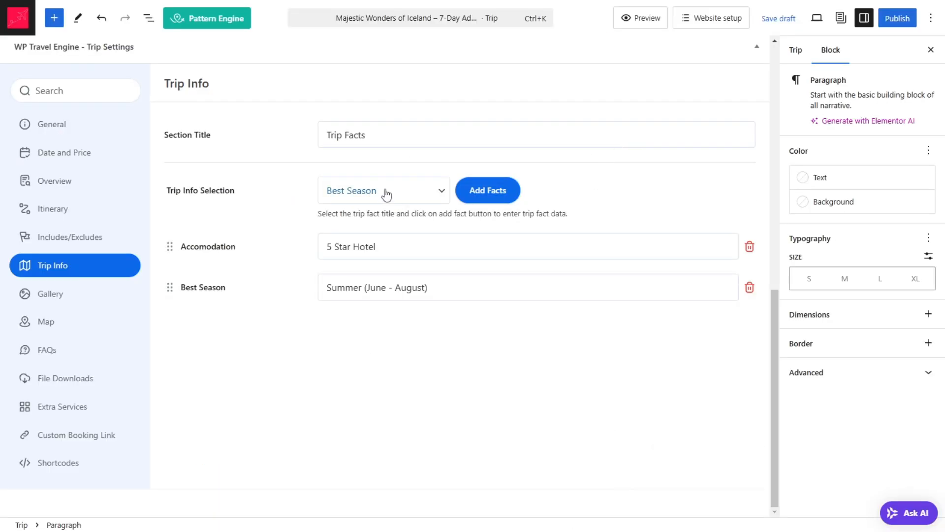
Step: Add a "Language" trip fact and fill it with "English, Icelandic", copied from the sample page
{"action": "left_click", "coordinate": [385, 192]}
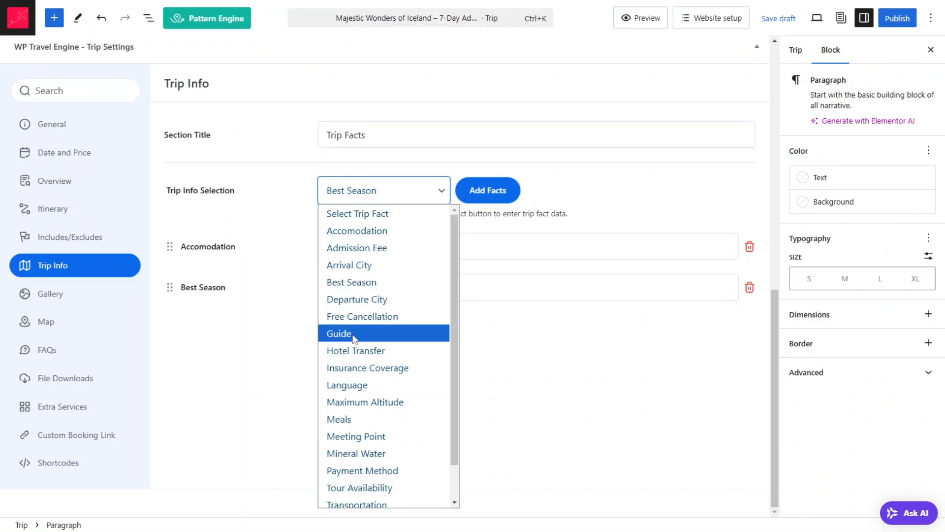
{"action": "left_click", "coordinate": [350, 385]}
{"action": "left_click", "coordinate": [492, 199]}
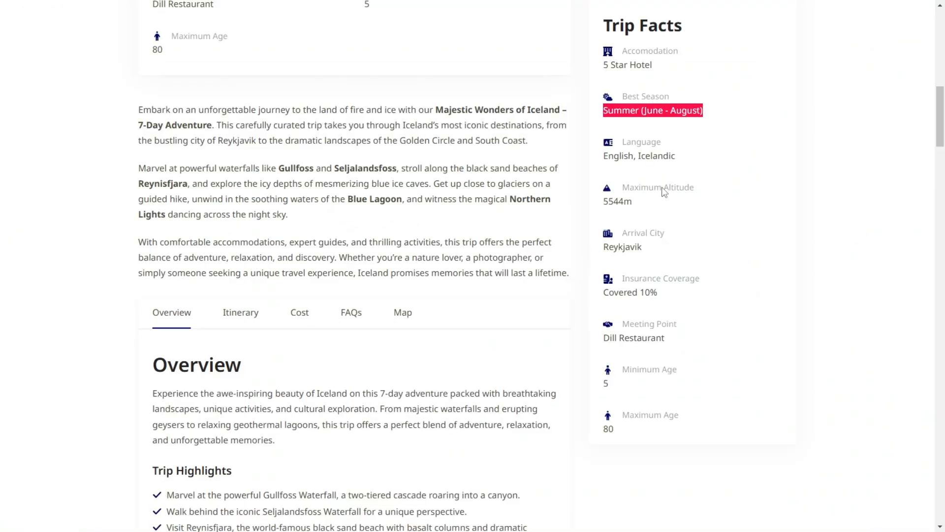
{"action": "left_click", "coordinate": [653, 156]}
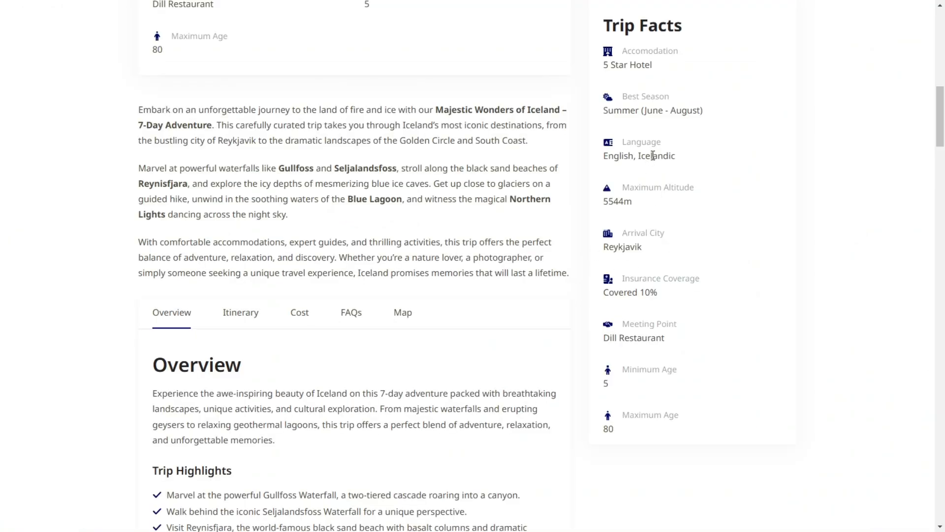
{"action": "triple_click", "coordinate": [653, 155]}
{"action": "key", "text": "ctrl+c"}
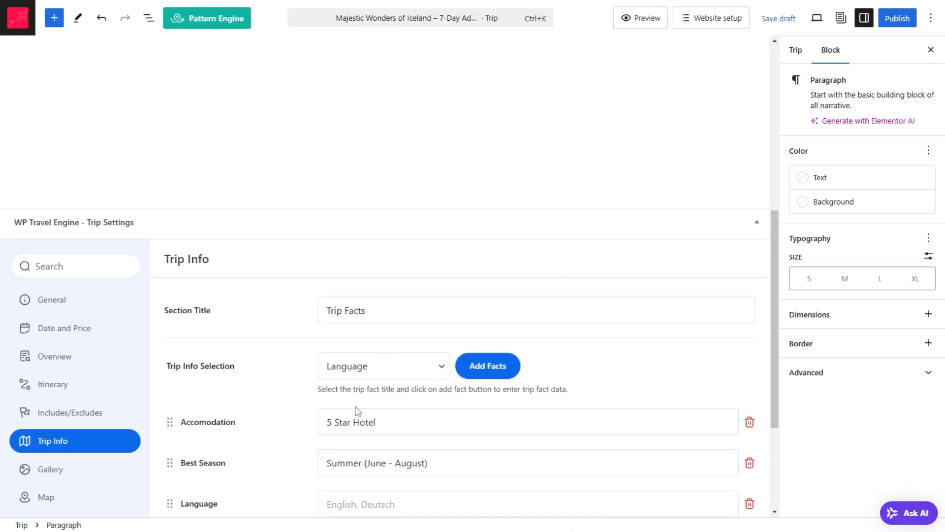
{"action": "scroll", "coordinate": [355, 353], "scroll_direction": "down", "scroll_amount": 3}
{"action": "left_click", "coordinate": [357, 336]}
{"action": "key", "text": "ctrl+v"}
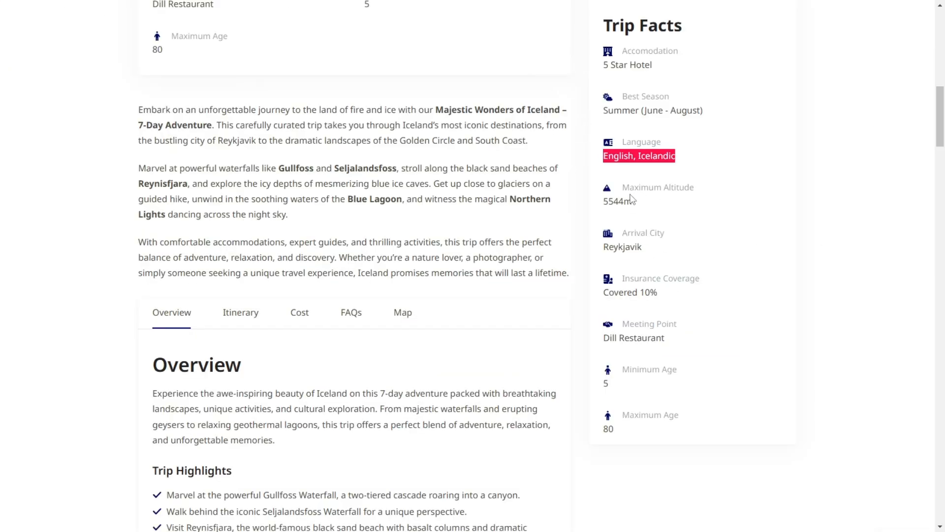
Step: Add a "Maximum Altitude" trip fact and set it to "5544m", matching the sample page
{"action": "double_click", "coordinate": [632, 199]}
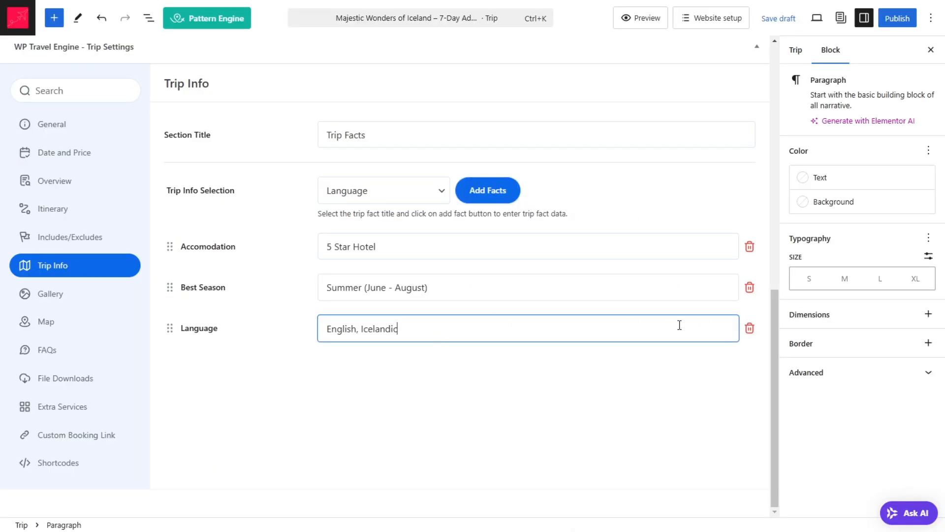
{"action": "left_click", "coordinate": [392, 199]}
{"action": "left_click", "coordinate": [384, 399]}
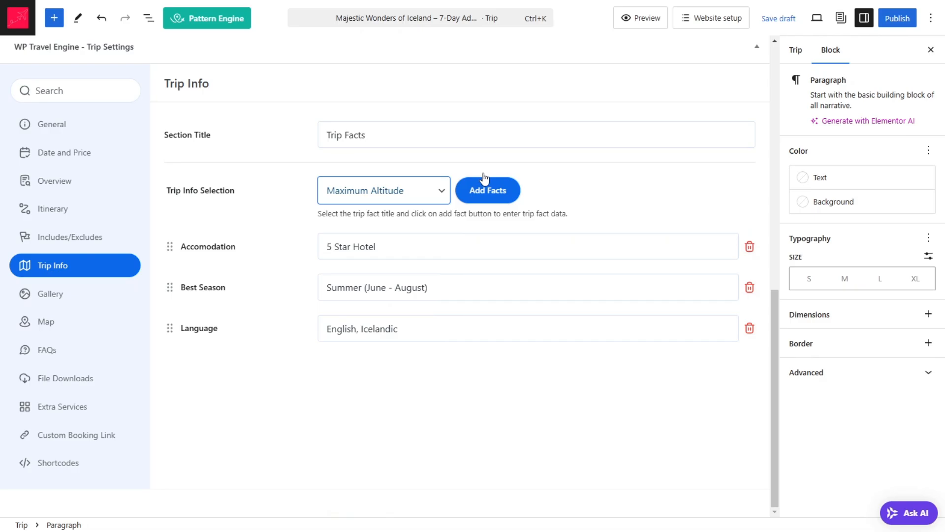
{"action": "left_click", "coordinate": [507, 186]}
{"action": "left_click", "coordinate": [342, 495]}
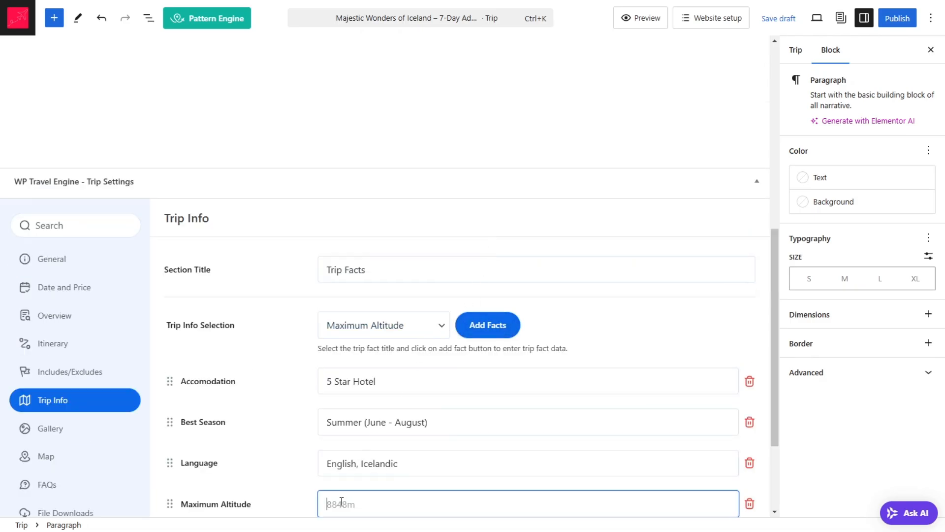
{"action": "type", "text": "5544m"}
{"action": "scroll", "coordinate": [456, 142], "scroll_direction": "down", "scroll_amount": 3}
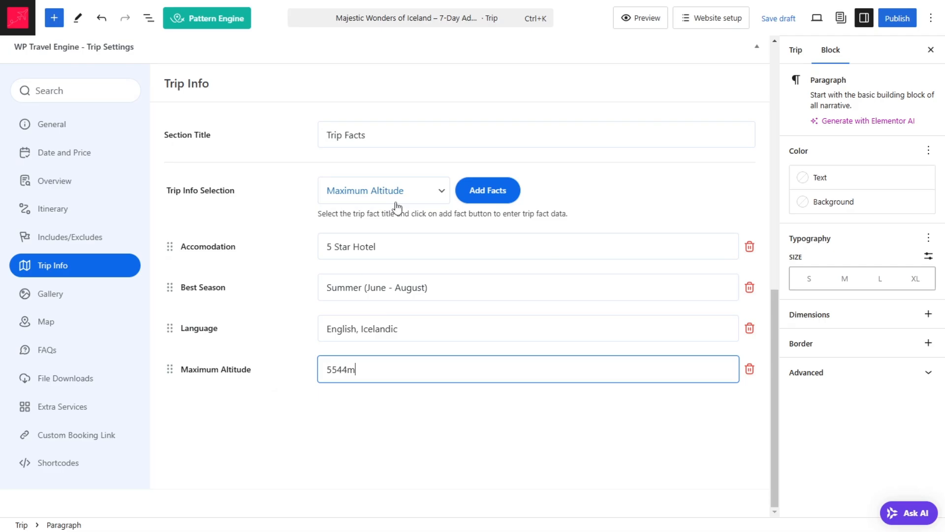
Step: Add an "Arrival City" trip fact and fill it with "Reykjavik" from the sample page
{"action": "left_click", "coordinate": [384, 190]}
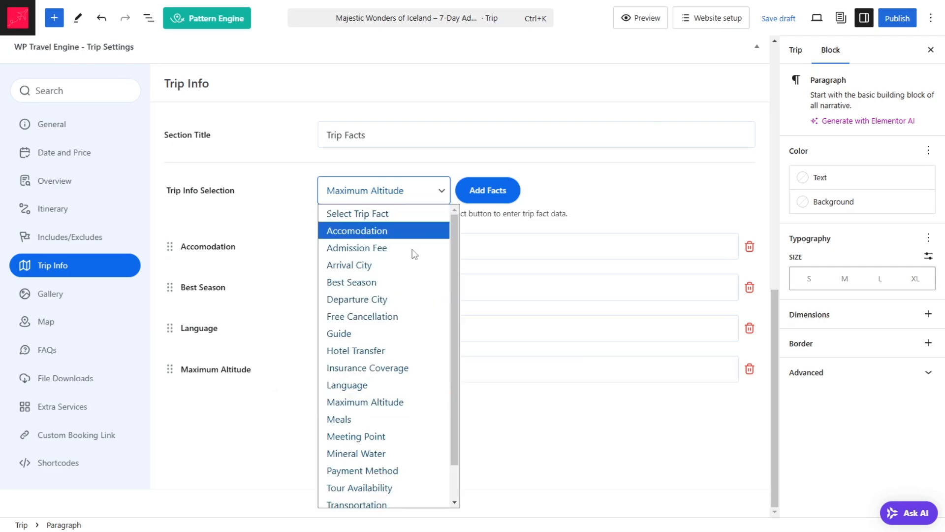
{"action": "left_click", "coordinate": [362, 265]}
{"action": "left_click", "coordinate": [490, 190]}
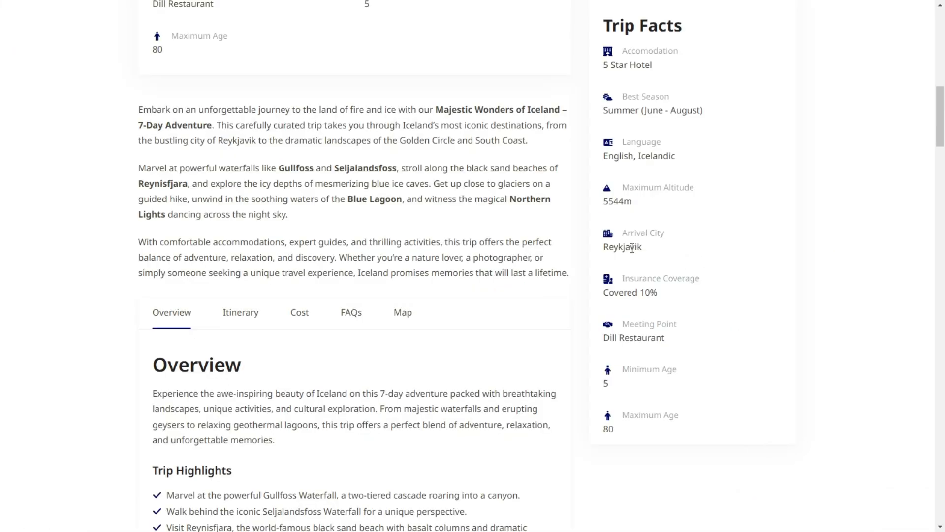
{"action": "double_click", "coordinate": [632, 248]}
{"action": "key", "text": "ctrl+c"}
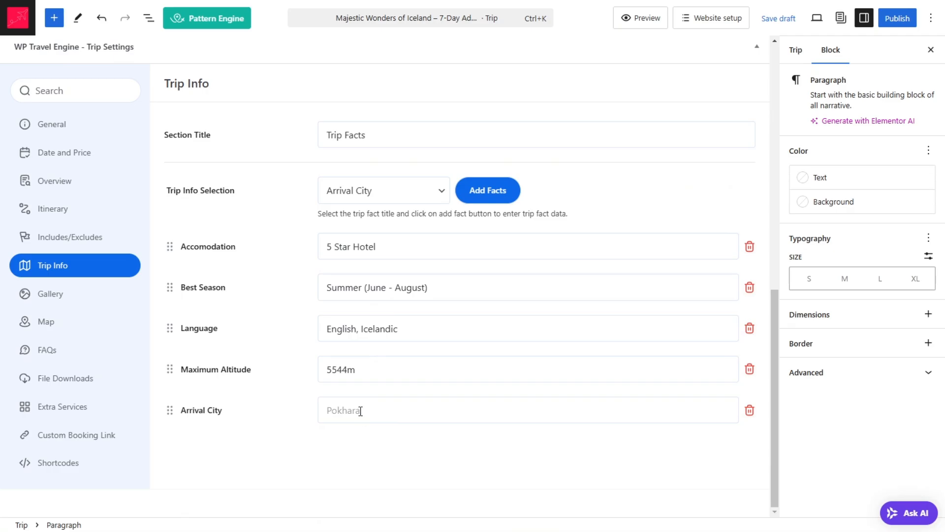
{"action": "left_click", "coordinate": [360, 411]}
{"action": "key", "text": "ctrl+v"}
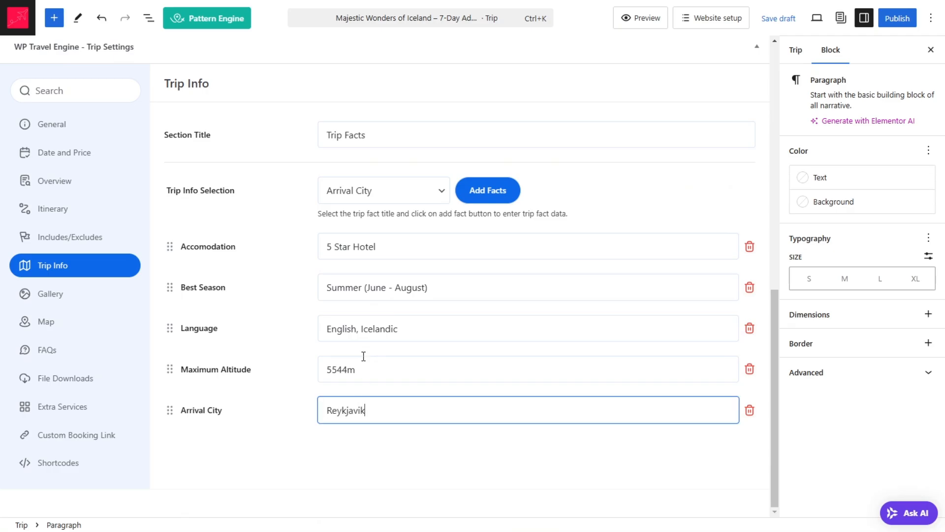
Step: Add an "Insurance Coverage" trip fact and fill it with "Covered 10%" from the sample page
{"action": "left_click", "coordinate": [414, 196]}
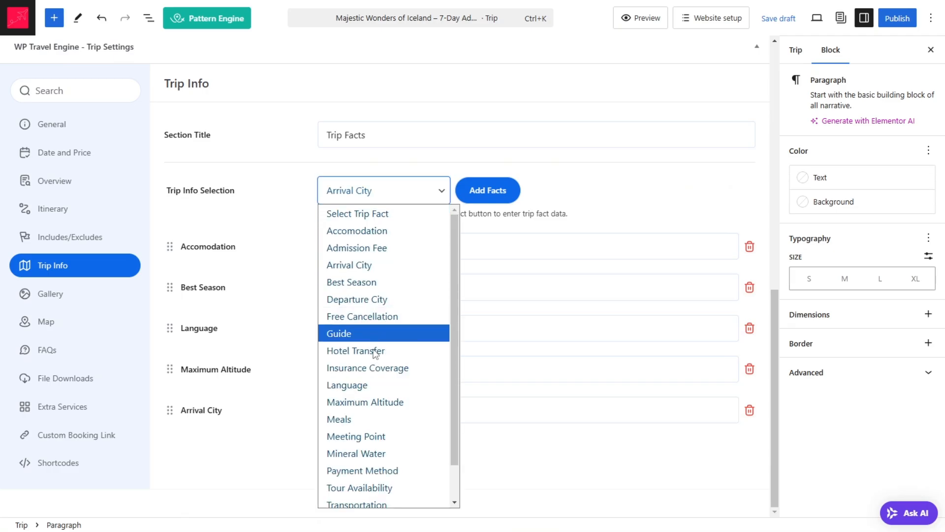
{"action": "left_click", "coordinate": [376, 373]}
{"action": "left_click", "coordinate": [492, 190]}
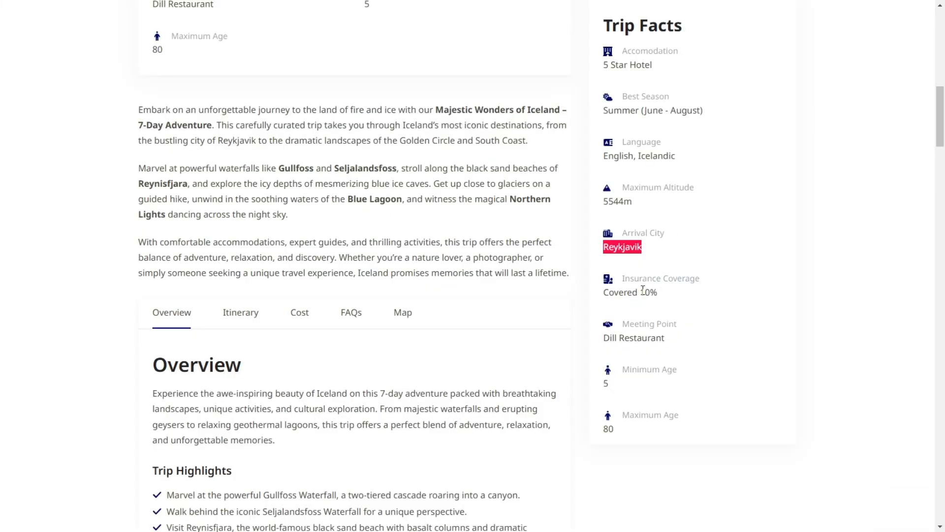
{"action": "triple_click", "coordinate": [642, 290]}
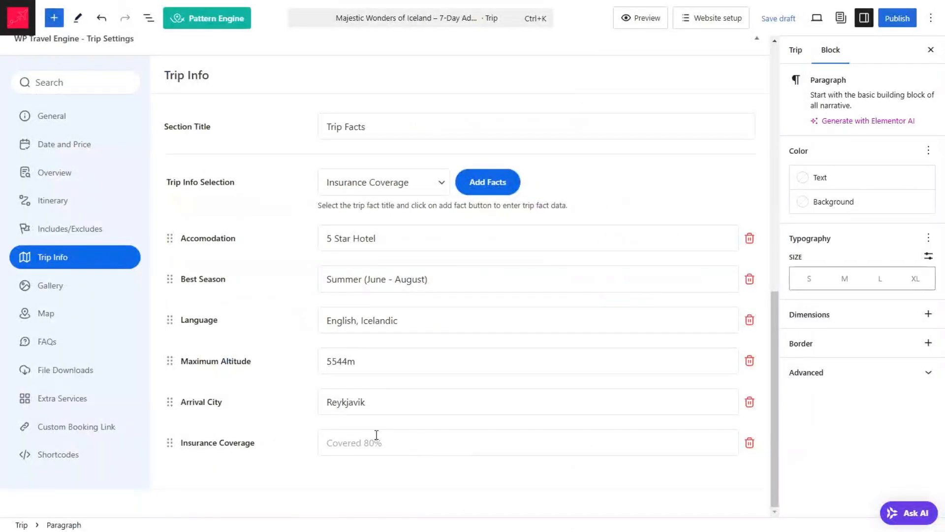
{"action": "left_click", "coordinate": [377, 435]}
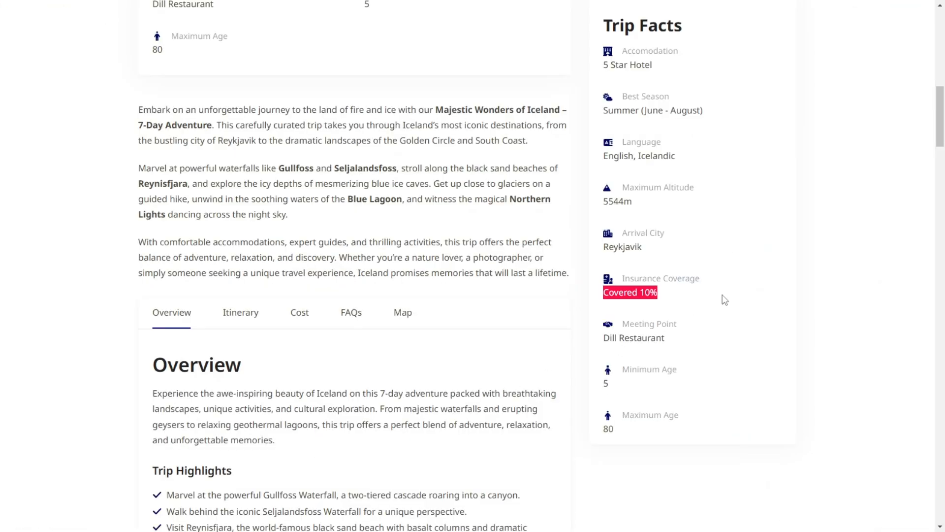
{"action": "scroll", "coordinate": [725, 300], "scroll_direction": "down", "scroll_amount": 1}
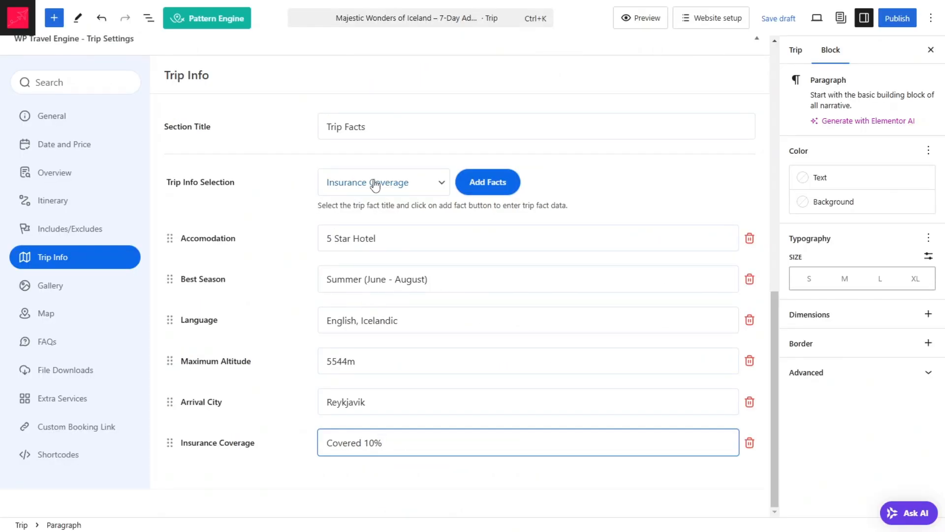
Step: Add a "Meeting Point" trip fact and fill it with "Dill Restaurant" from the sample page
{"action": "left_click", "coordinate": [376, 183]}
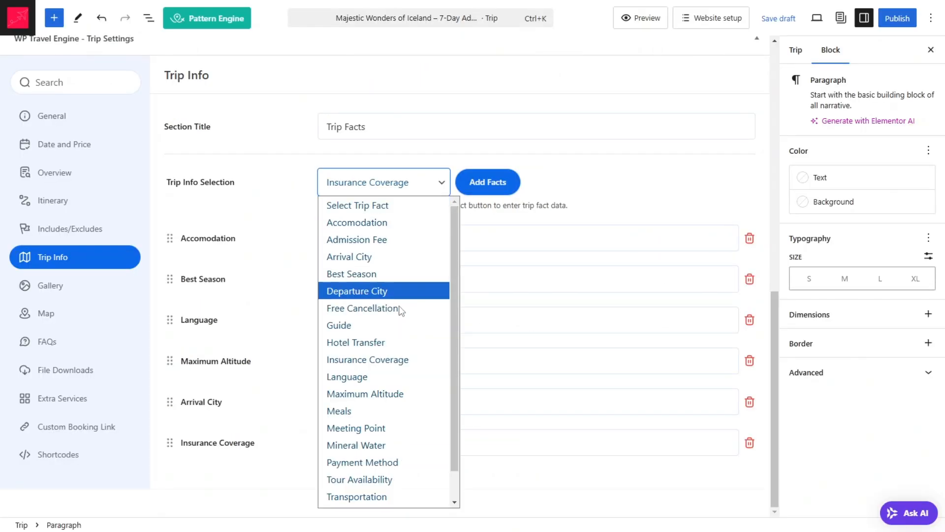
{"action": "left_click", "coordinate": [363, 428]}
{"action": "left_click", "coordinate": [491, 183]}
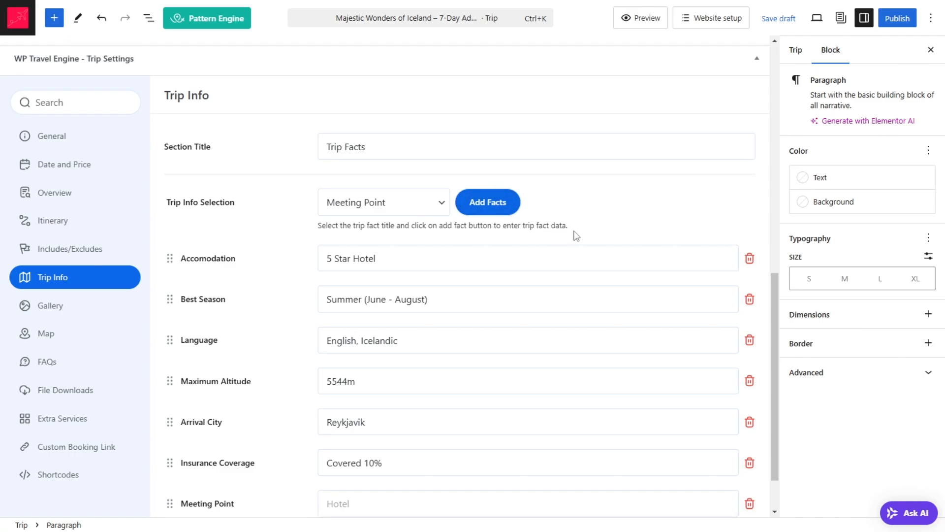
{"action": "scroll", "coordinate": [645, 192], "scroll_direction": "down", "scroll_amount": 2}
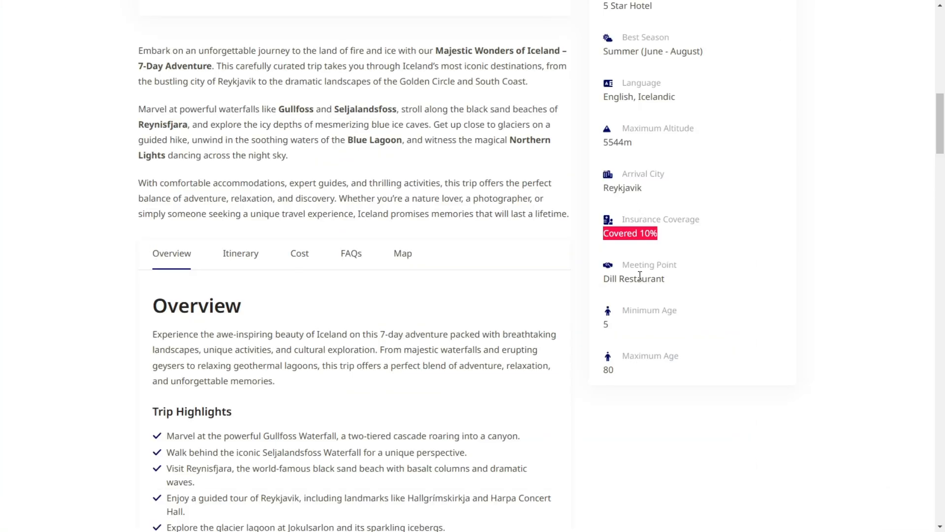
{"action": "triple_click", "coordinate": [640, 275]}
{"action": "key", "text": "ctrl+c"}
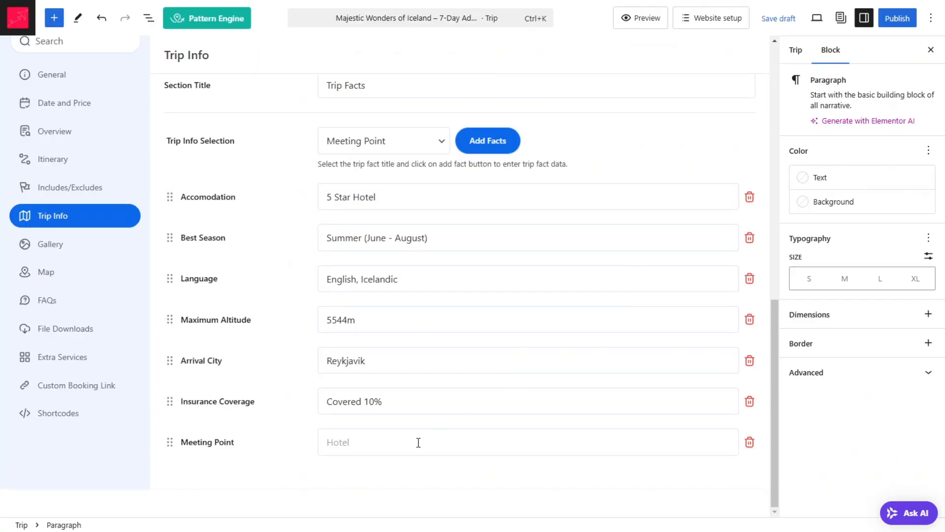
{"action": "left_click", "coordinate": [418, 441]}
{"action": "key", "text": "ctrl+v"}
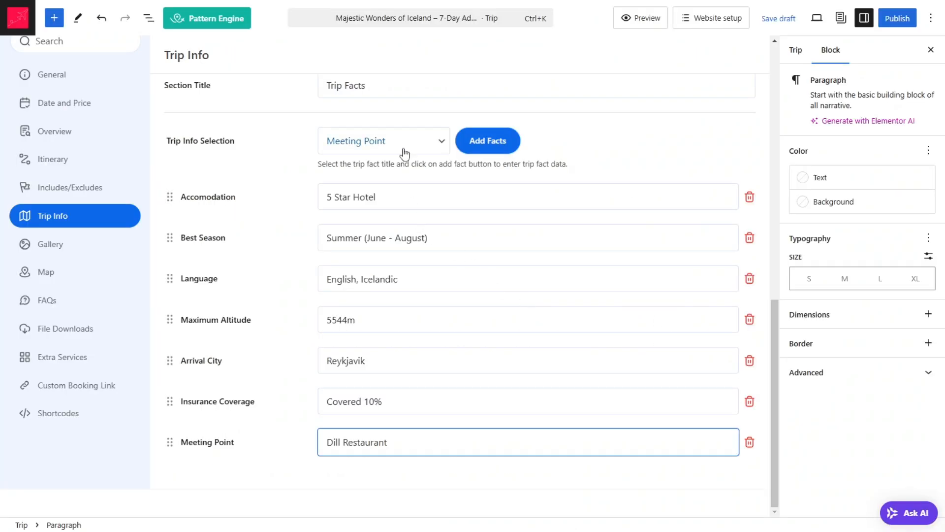
Step: Look through the selectable trip facts for the Minimum Age and Maximum Age facts shown on the sample page
{"action": "left_click", "coordinate": [401, 148]}
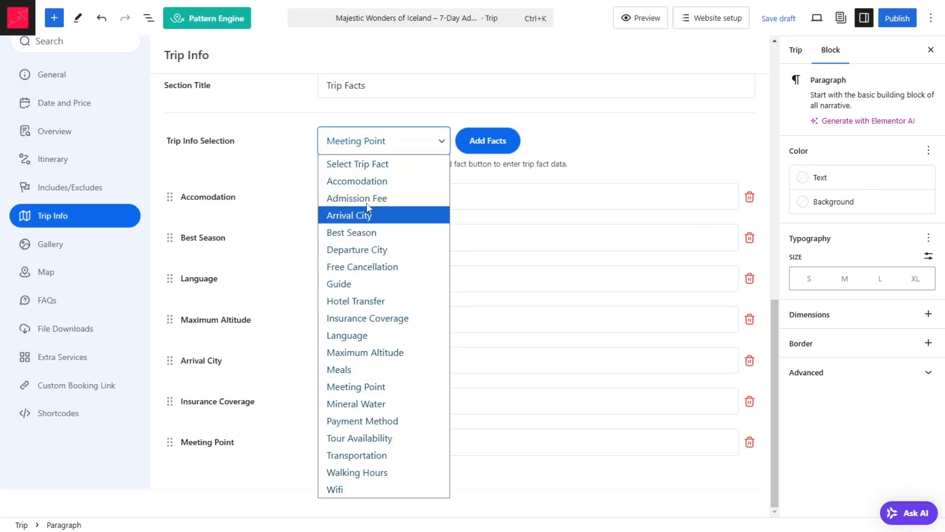
{"action": "left_click", "coordinate": [301, 127]}
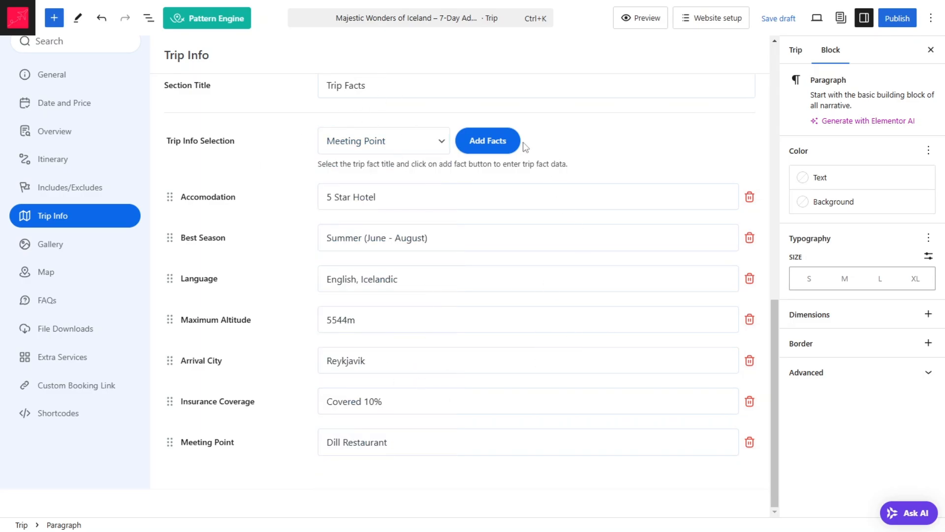
{"action": "scroll", "coordinate": [559, 249], "scroll_direction": "up", "scroll_amount": 3}
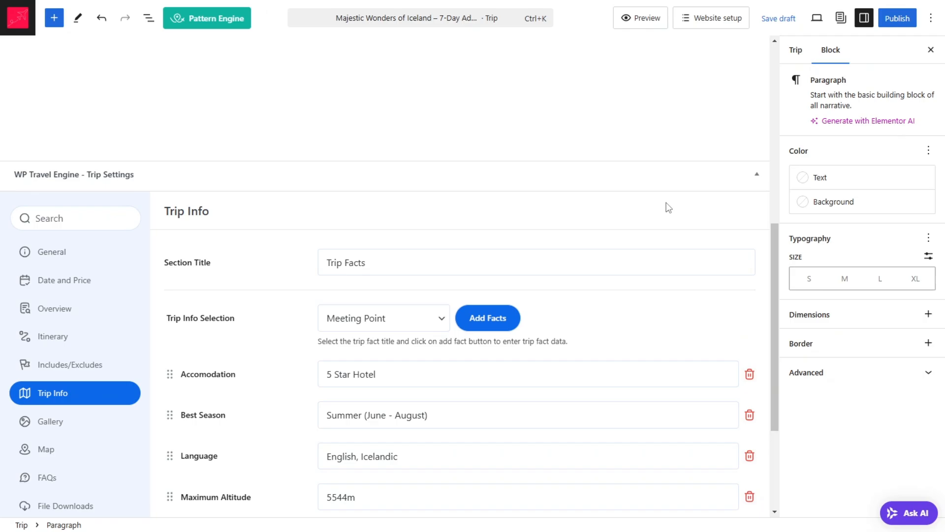
{"action": "scroll", "coordinate": [544, 374], "scroll_direction": "up", "scroll_amount": 3}
{"action": "scroll", "coordinate": [481, 376], "scroll_direction": "down", "scroll_amount": 2}
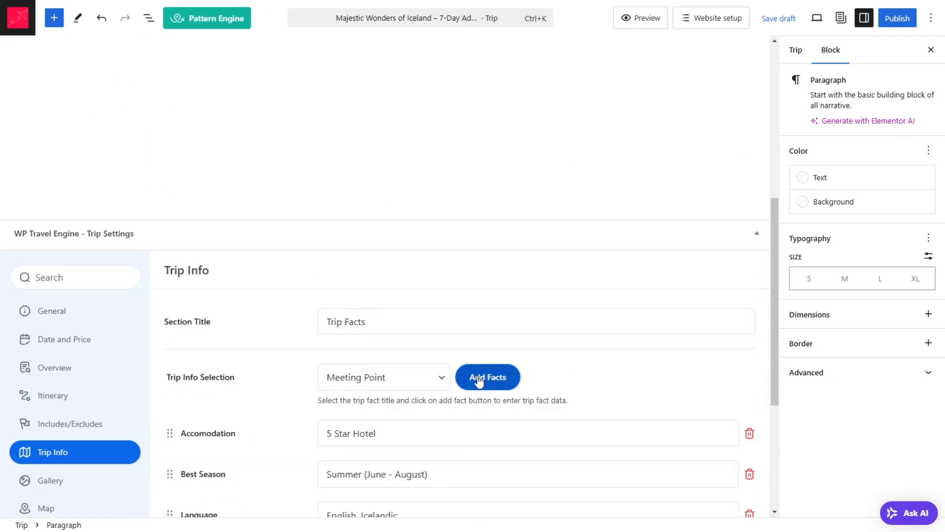
Step: Try to publish the Iceland trip
{"action": "left_click", "coordinate": [892, 21]}
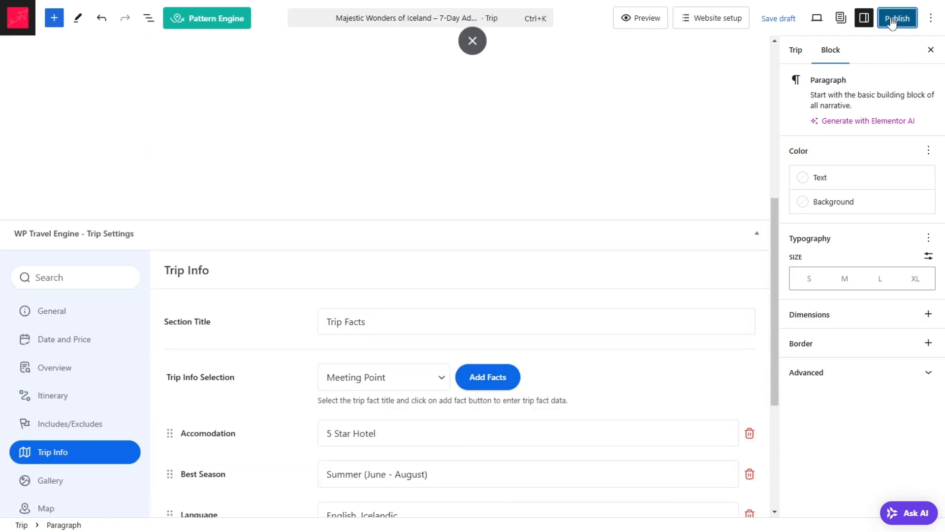
{"action": "left_click", "coordinate": [819, 18]}
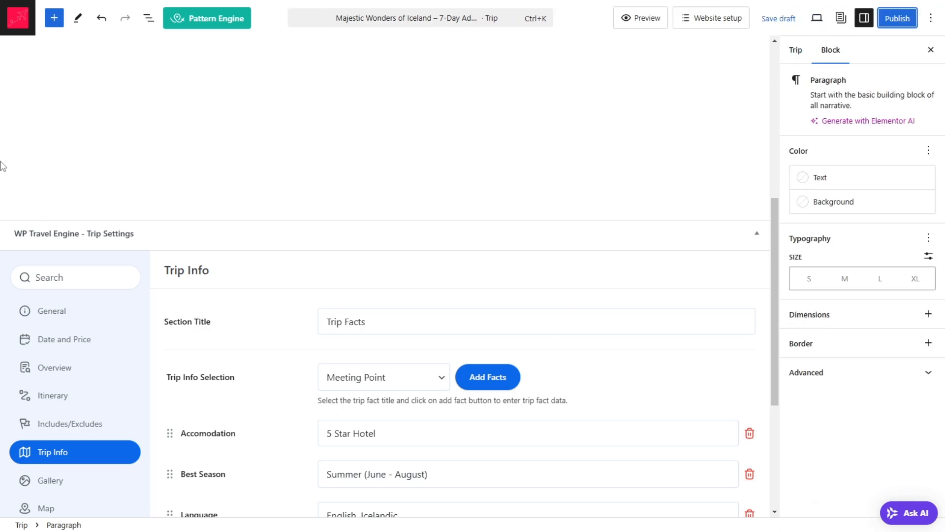
Step: Return to the WordPress dashboard and open the Trip Info section of WP Travel Engine's general settings
{"action": "right_click", "coordinate": [18, 18]}
{"action": "key", "text": "Escape"}
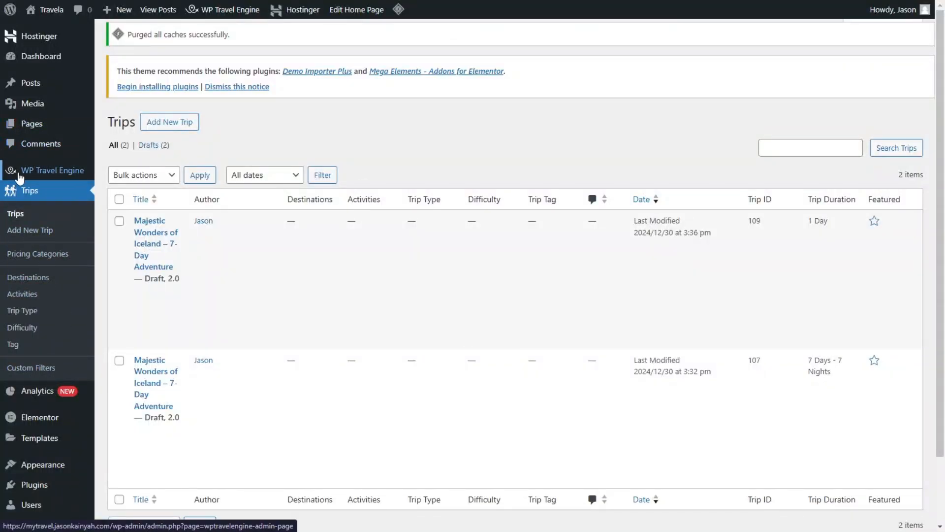
{"action": "mouse_move", "coordinate": [65, 169]}
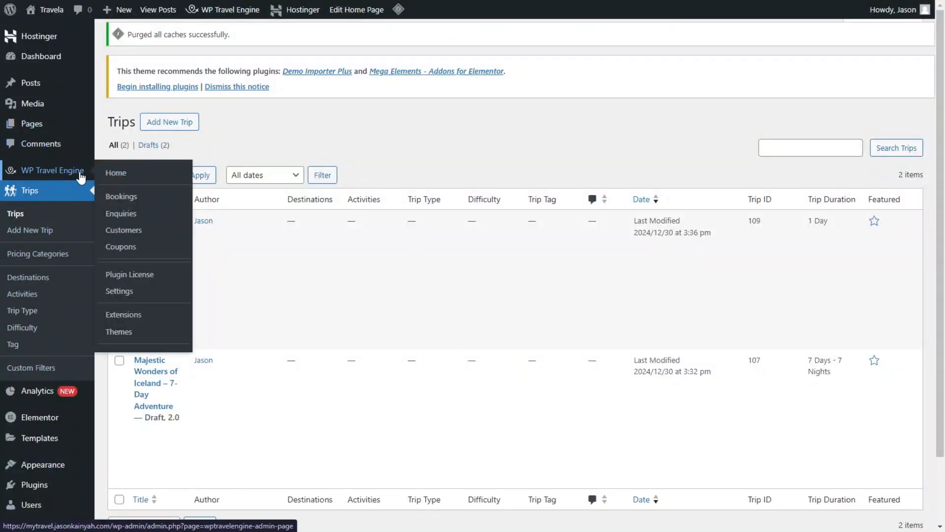
{"action": "left_click", "coordinate": [130, 294]}
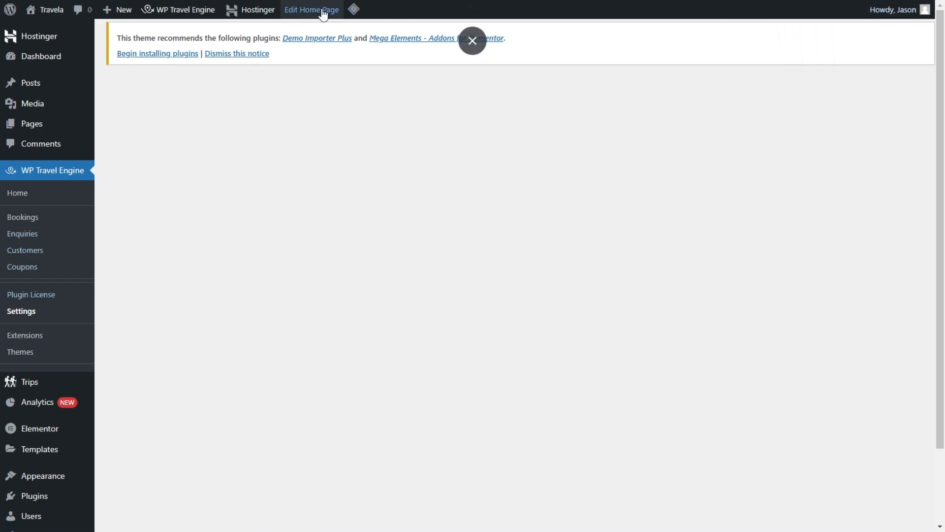
{"action": "scroll", "coordinate": [795, 143], "scroll_direction": "down", "scroll_amount": 1}
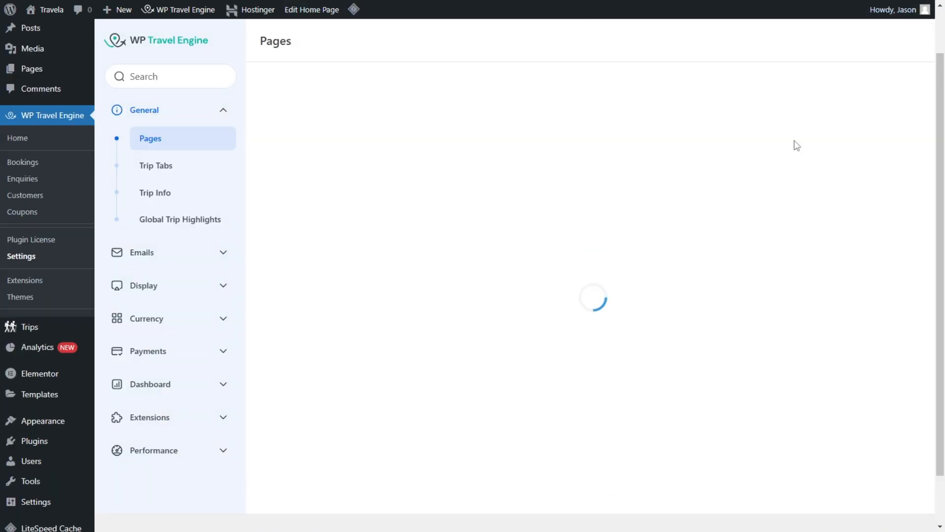
{"action": "left_click", "coordinate": [180, 199]}
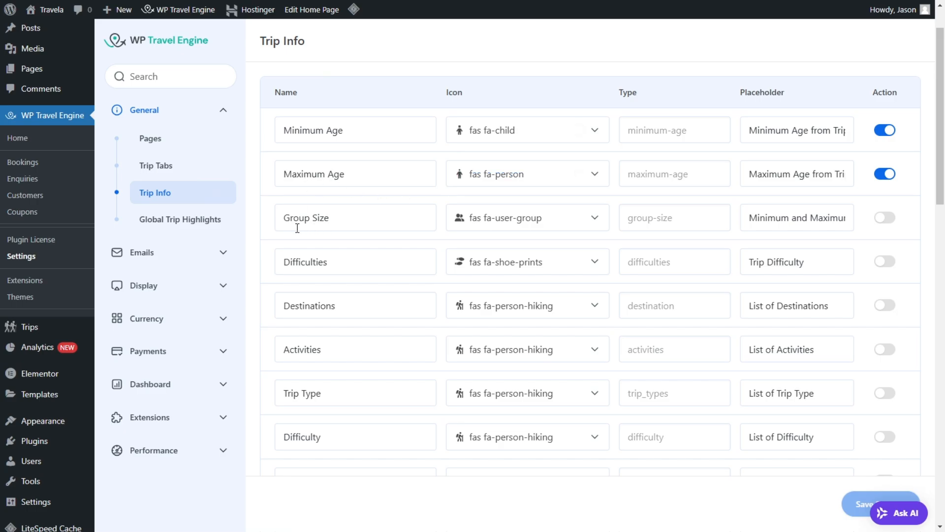
Step: Look through the global Trip Info list for the age facts and the other available facts
{"action": "scroll", "coordinate": [297, 228], "scroll_direction": "down", "scroll_amount": 6}
{"action": "scroll", "coordinate": [331, 224], "scroll_direction": "up", "scroll_amount": 4}
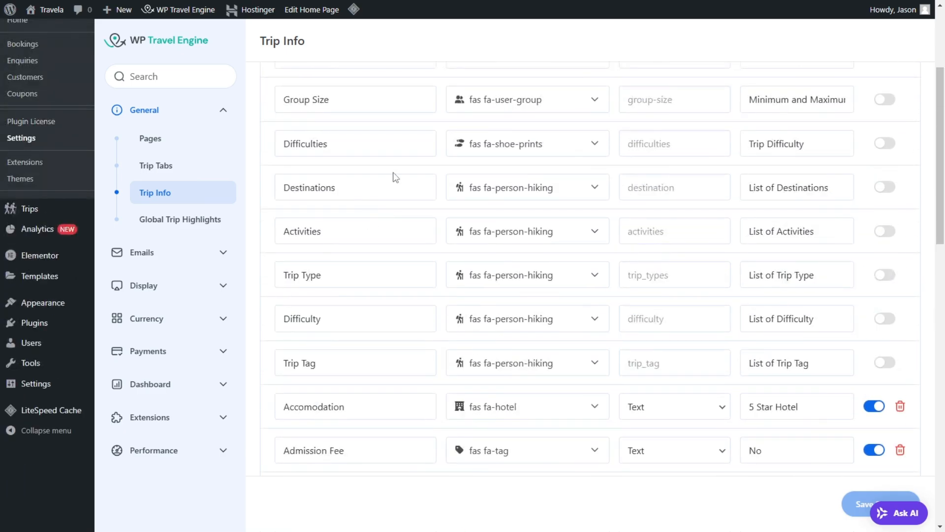
{"action": "scroll", "coordinate": [333, 260], "scroll_direction": "down", "scroll_amount": 8}
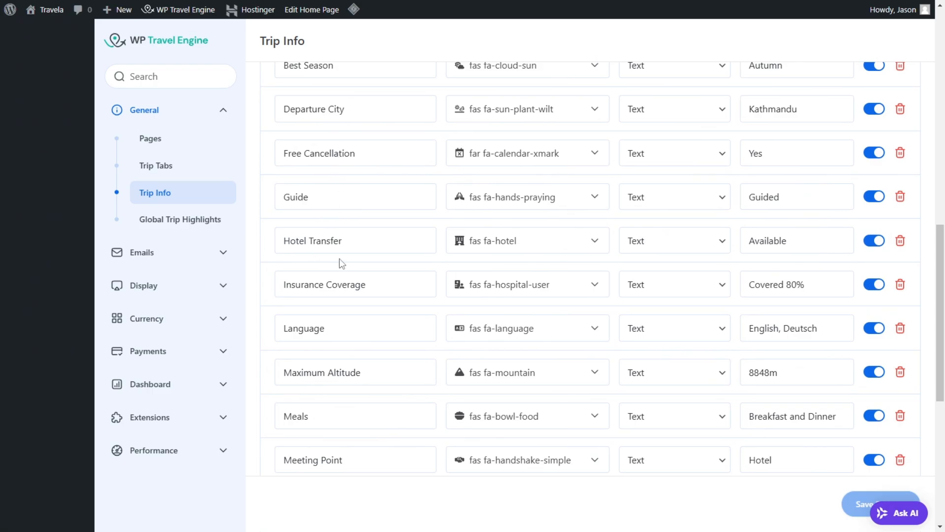
{"action": "scroll", "coordinate": [369, 287], "scroll_direction": "down", "scroll_amount": 6}
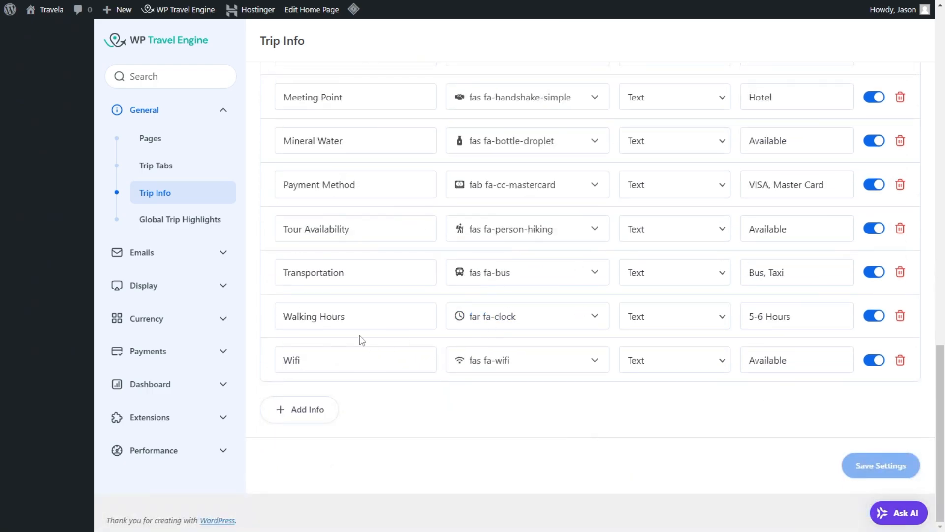
{"action": "scroll", "coordinate": [338, 134], "scroll_direction": "up", "scroll_amount": 20}
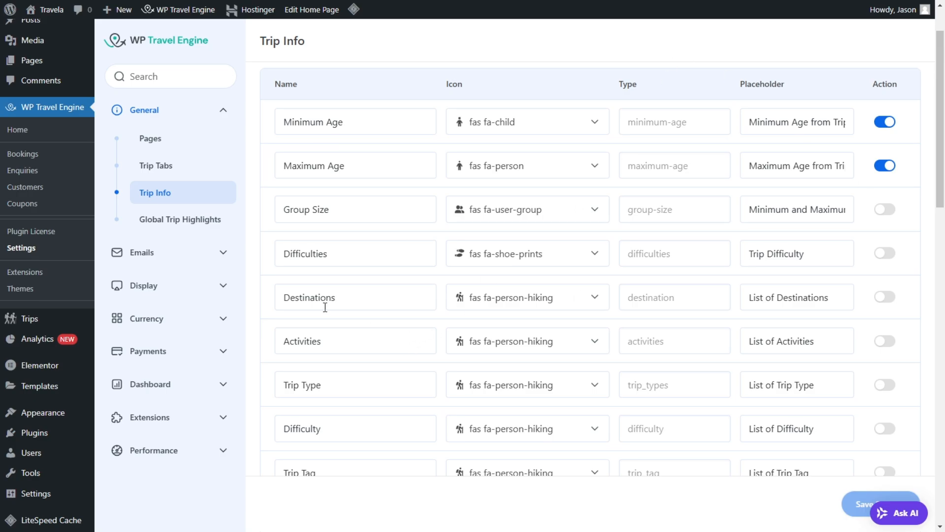
{"action": "scroll", "coordinate": [414, 342], "scroll_direction": "down", "scroll_amount": 20}
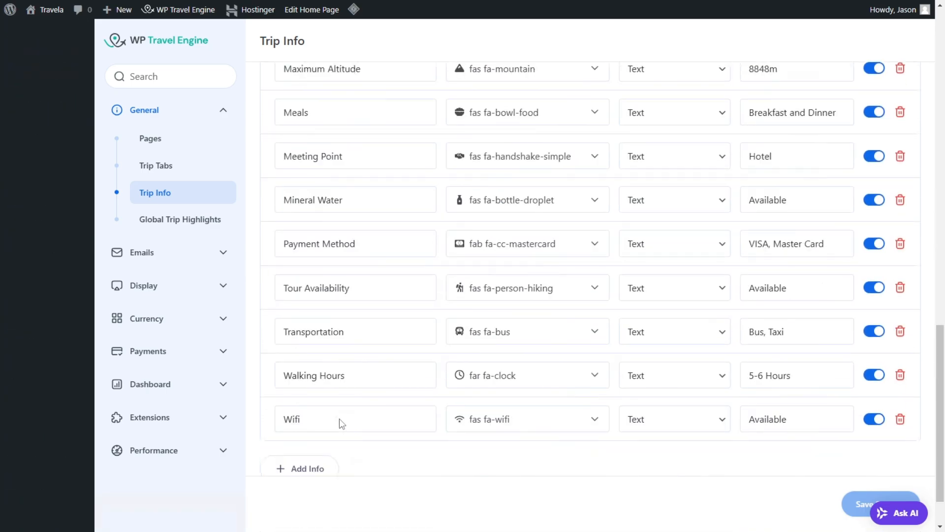
{"action": "scroll", "coordinate": [325, 421], "scroll_direction": "down", "scroll_amount": 1}
{"action": "left_click", "coordinate": [318, 416]}
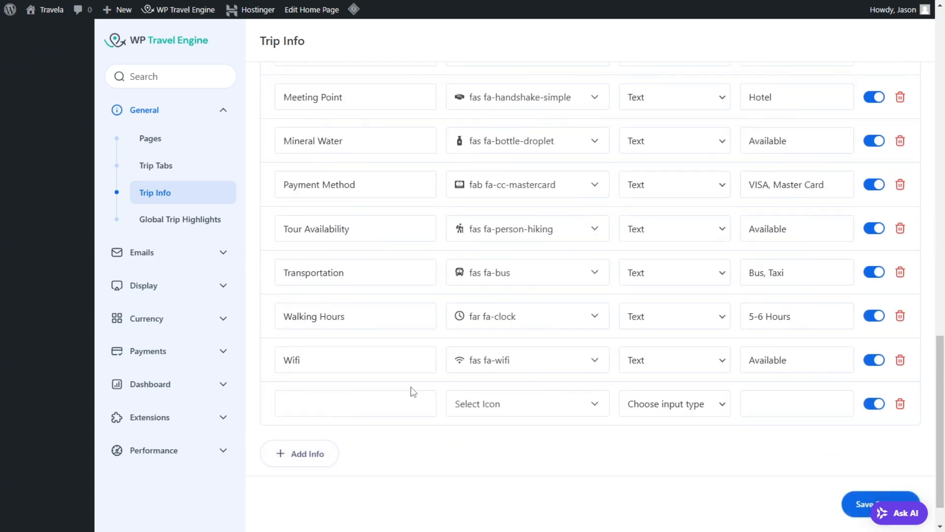
{"action": "left_click", "coordinate": [362, 392]}
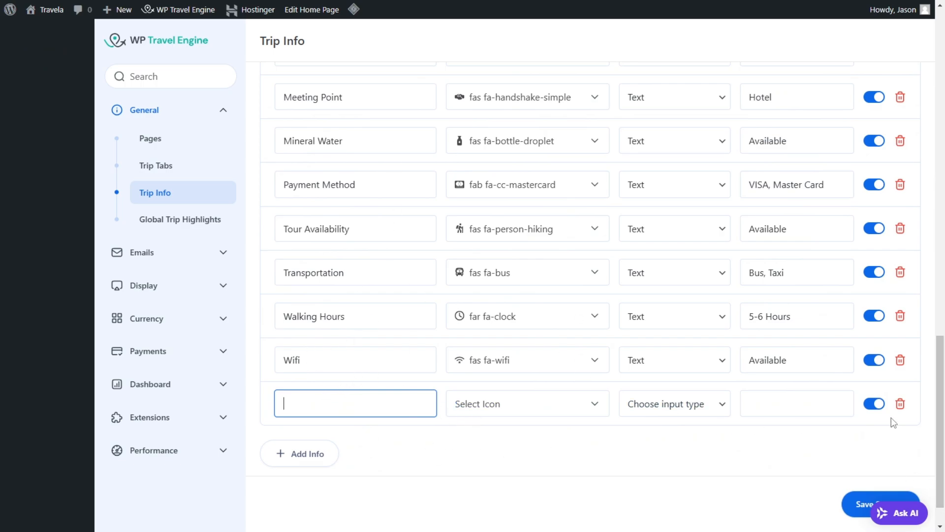
{"action": "left_click", "coordinate": [900, 405]}
{"action": "left_click", "coordinate": [900, 405]}
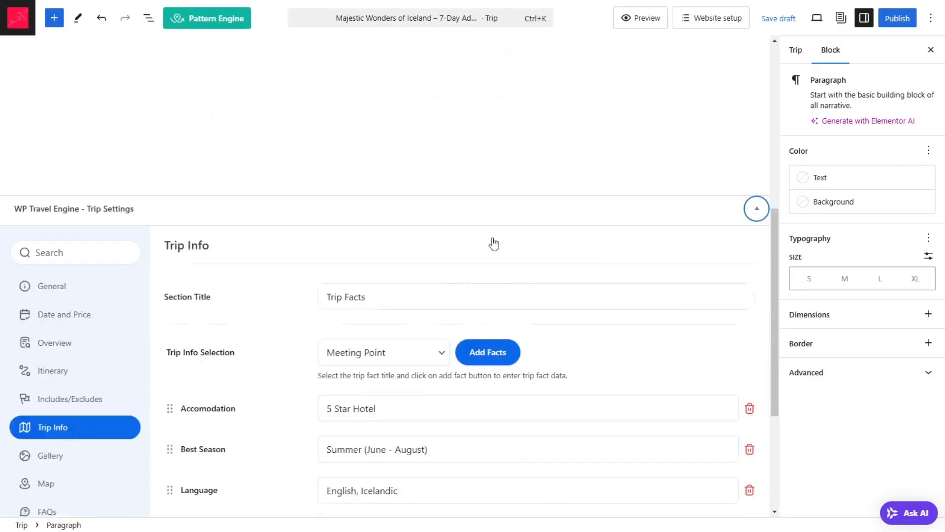
Step: Return to the Iceland trip's editor and look through its selectable trip facts again for Minimum Age and Maximum Age
{"action": "scroll", "coordinate": [494, 243], "scroll_direction": "down", "scroll_amount": 4}
{"action": "scroll", "coordinate": [449, 232], "scroll_direction": "up", "scroll_amount": 2}
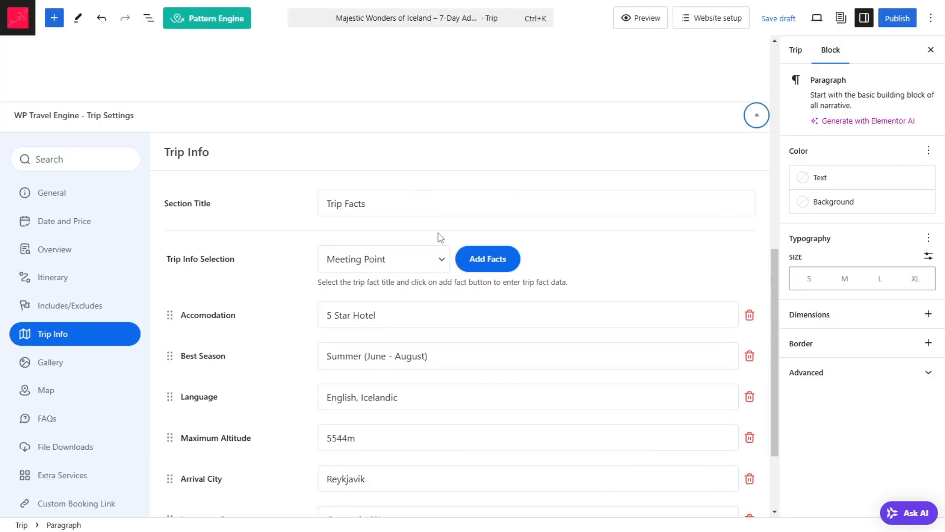
{"action": "left_click", "coordinate": [387, 266]}
{"action": "scroll", "coordinate": [373, 185], "scroll_direction": "down", "scroll_amount": 2}
{"action": "scroll", "coordinate": [372, 177], "scroll_direction": "up", "scroll_amount": 3}
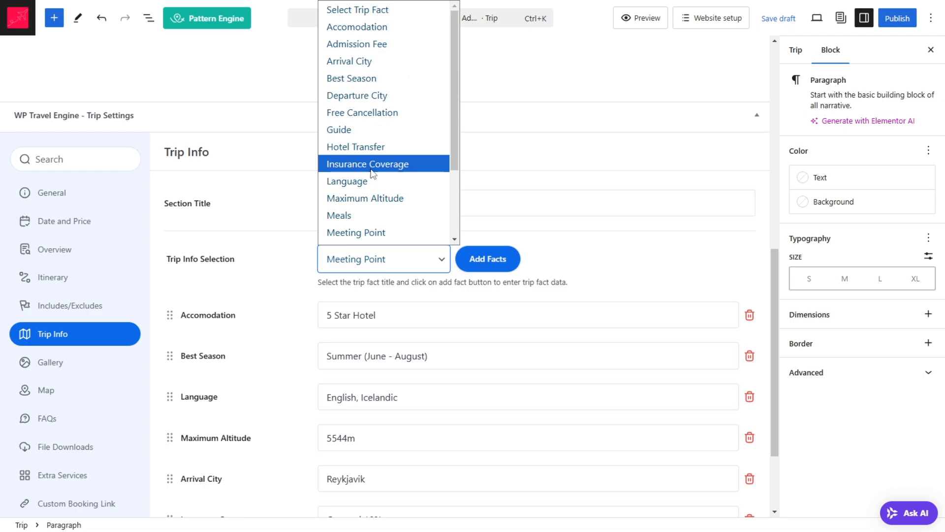
{"action": "scroll", "coordinate": [487, 158], "scroll_direction": "down", "scroll_amount": 3}
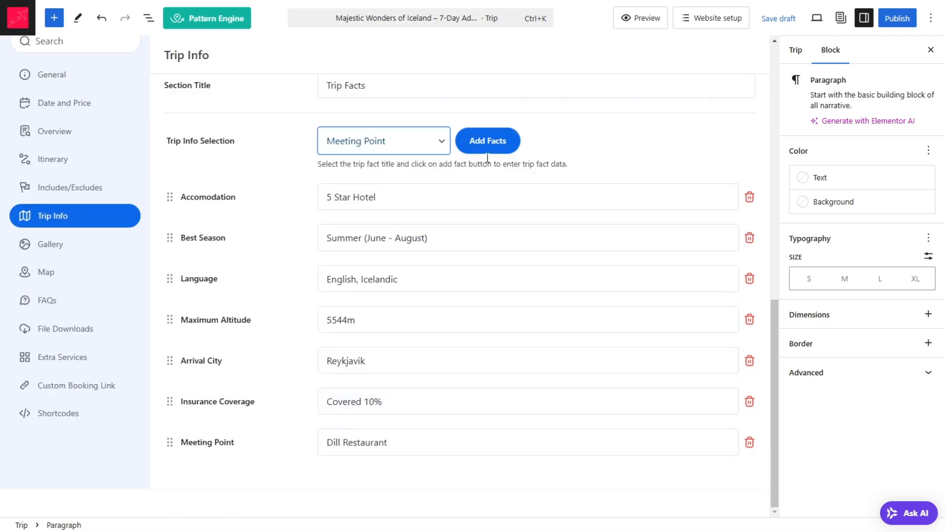
{"action": "scroll", "coordinate": [389, 222], "scroll_direction": "up", "scroll_amount": 3}
{"action": "left_click", "coordinate": [379, 260]}
{"action": "scroll", "coordinate": [388, 207], "scroll_direction": "down", "scroll_amount": 2}
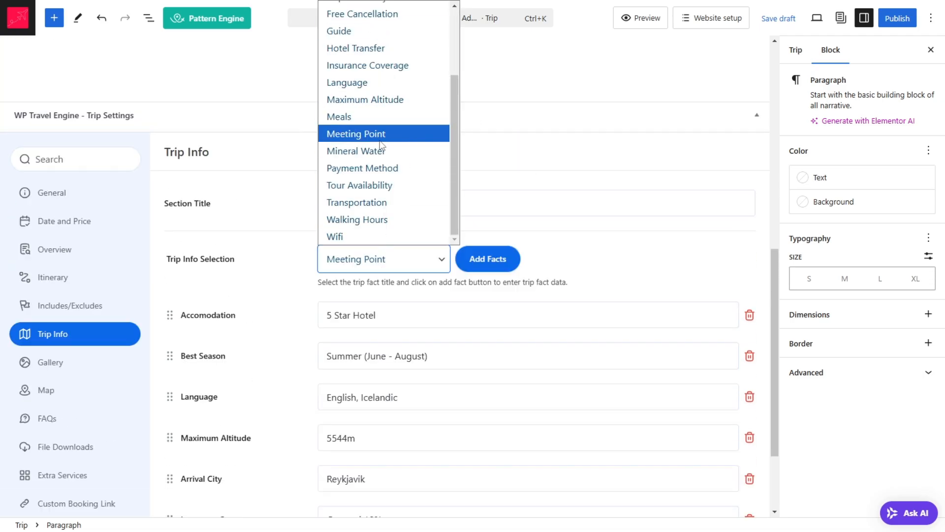
{"action": "scroll", "coordinate": [394, 212], "scroll_direction": "up", "scroll_amount": 3}
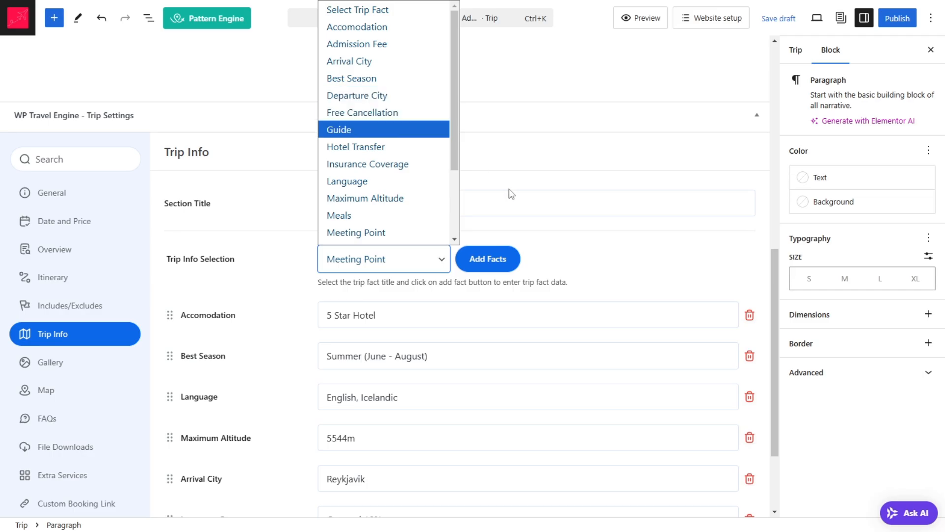
{"action": "key", "text": "Return"}
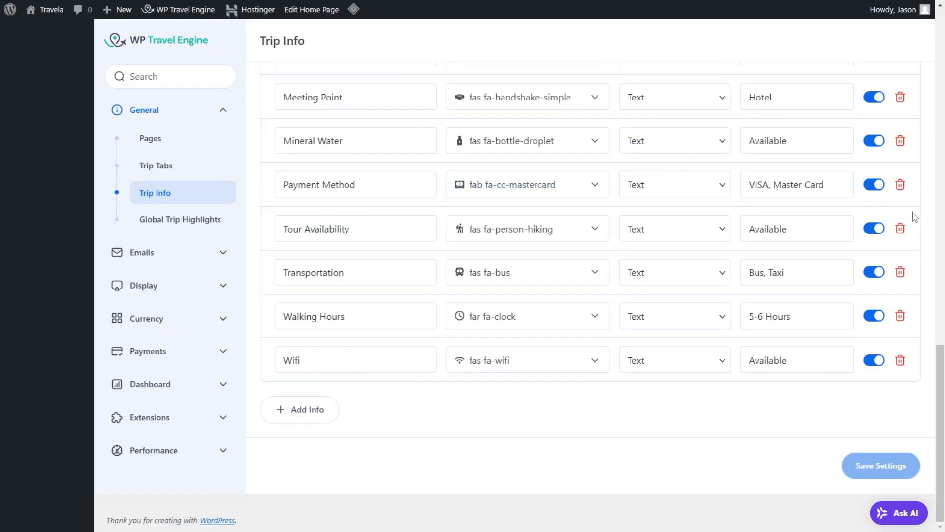
Step: Turn off the Minimum Age and Maximum Age facts in the global Trip Info settings and save the settings
{"action": "scroll", "coordinate": [914, 217], "scroll_direction": "up", "scroll_amount": 15}
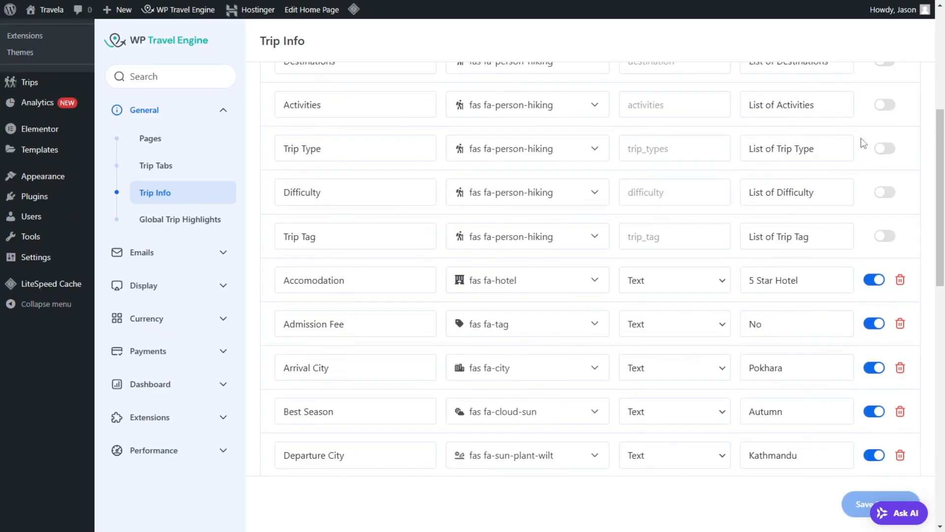
{"action": "left_click", "coordinate": [885, 185]}
{"action": "left_click", "coordinate": [885, 229]}
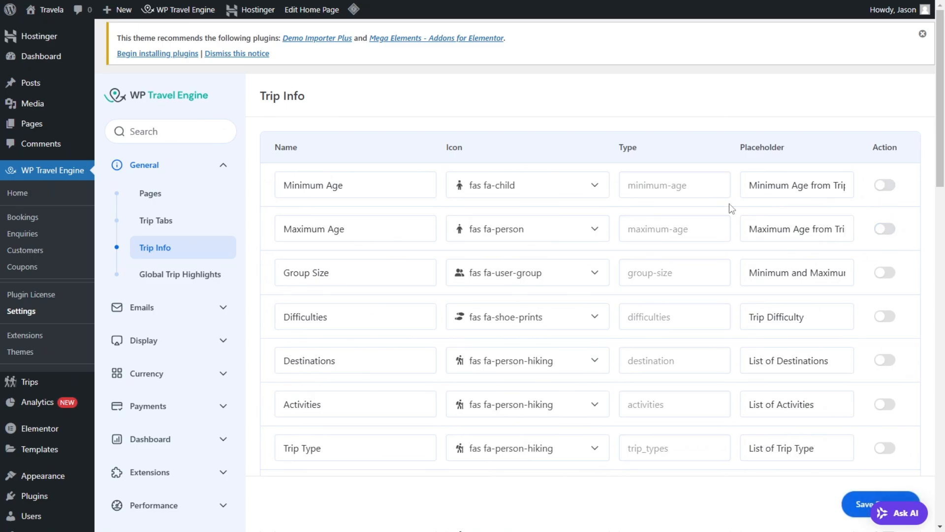
{"action": "scroll", "coordinate": [935, 374], "scroll_direction": "down", "scroll_amount": 10}
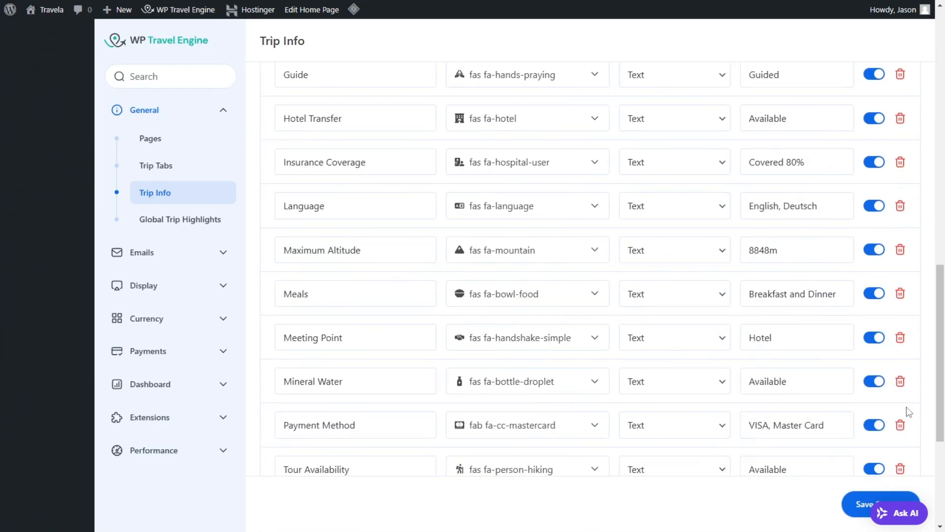
{"action": "scroll", "coordinate": [767, 375], "scroll_direction": "down", "scroll_amount": 5}
{"action": "left_click", "coordinate": [856, 466]}
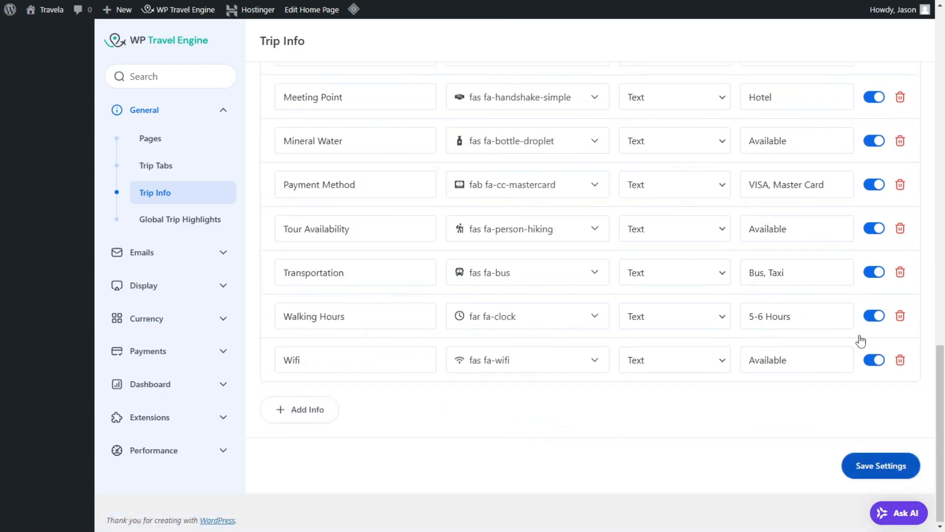
Step: Turn the Minimum Age and Maximum Age facts back on in the global Trip Info settings
{"action": "scroll", "coordinate": [846, 281], "scroll_direction": "up", "scroll_amount": 15}
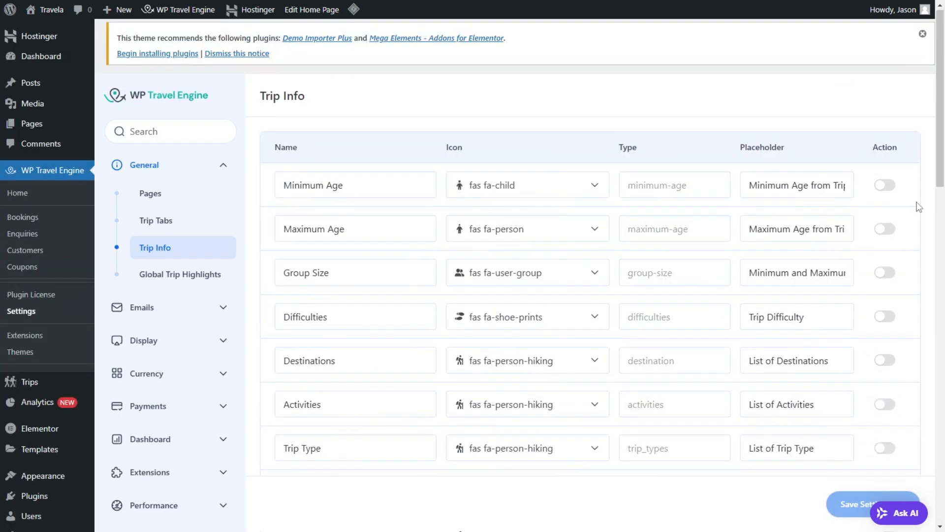
{"action": "left_click", "coordinate": [886, 185]}
{"action": "left_click", "coordinate": [894, 234]}
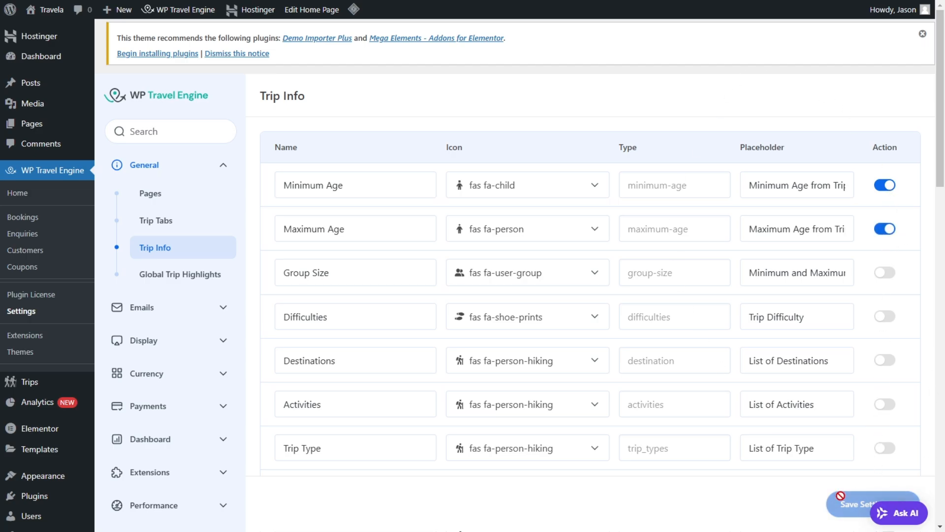
{"action": "scroll", "coordinate": [849, 493], "scroll_direction": "down", "scroll_amount": 3}
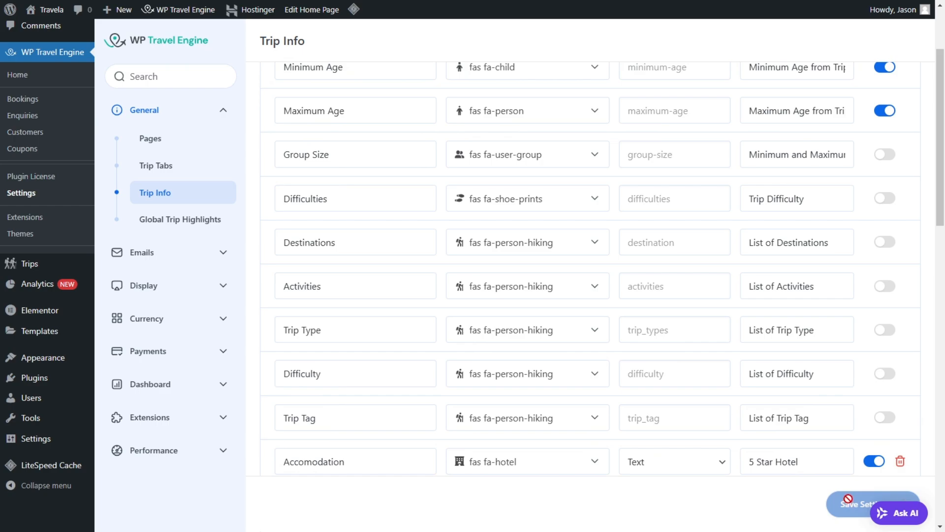
{"action": "scroll", "coordinate": [848, 498], "scroll_direction": "up", "scroll_amount": 1}
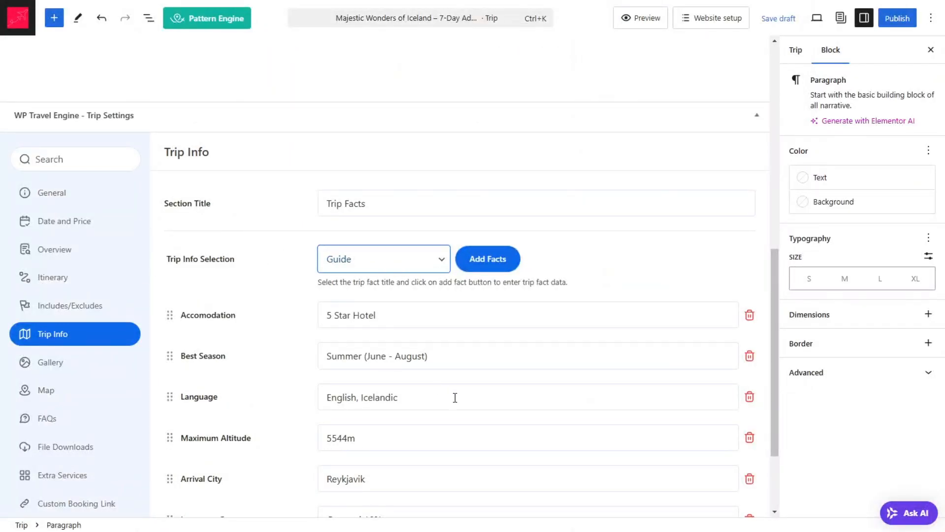
Step: Return to the Iceland trip's editor and open its Gallery settings
{"action": "scroll", "coordinate": [455, 397], "scroll_direction": "down", "scroll_amount": 3}
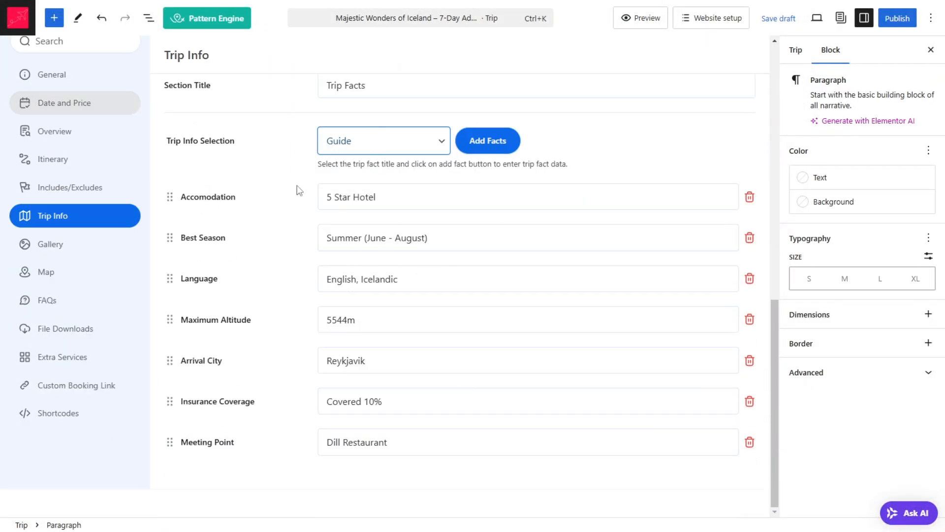
{"action": "left_click", "coordinate": [56, 243]}
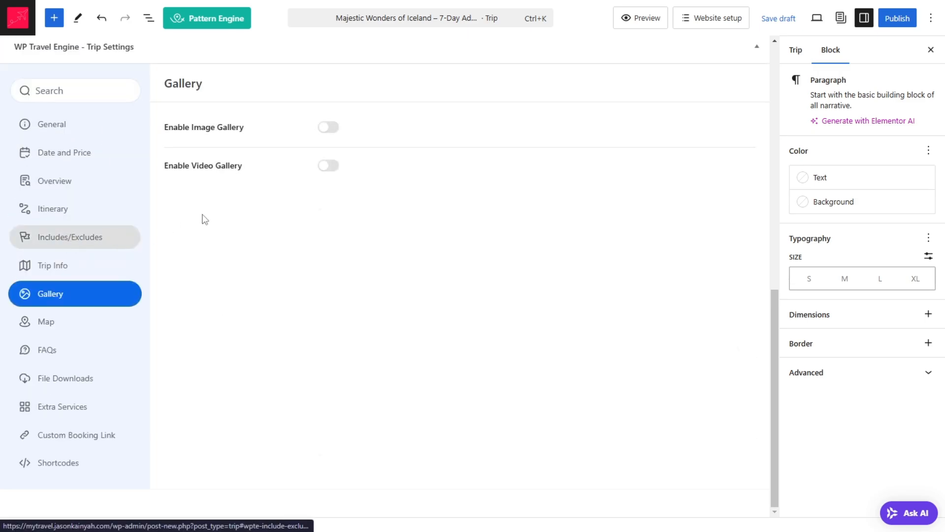
{"action": "left_click", "coordinate": [329, 167]}
{"action": "left_click", "coordinate": [414, 202]}
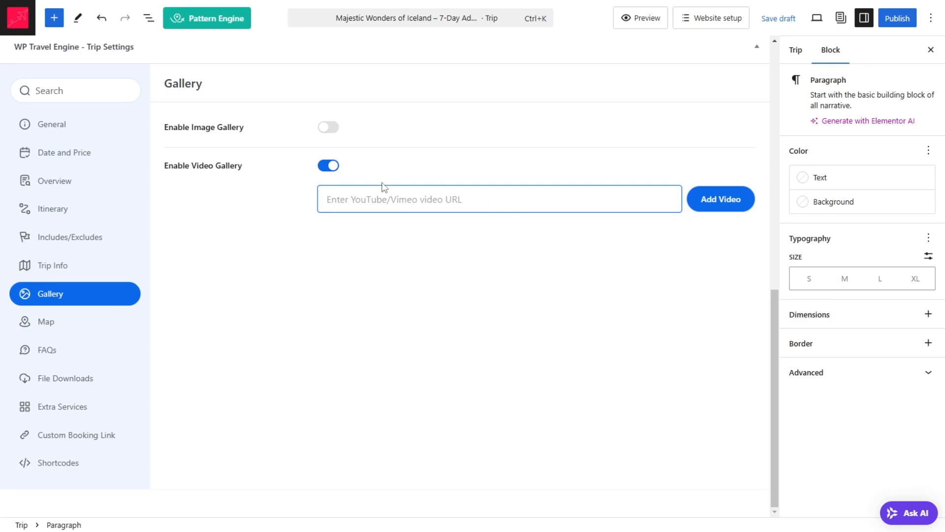
{"action": "left_click", "coordinate": [323, 167]}
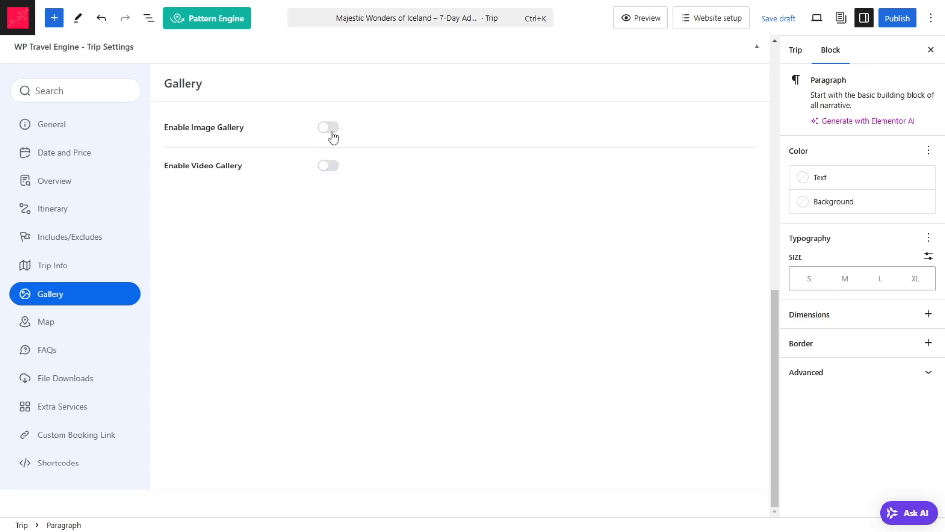
Step: Enable the trip's image gallery and start adding an image to it
{"action": "left_click", "coordinate": [332, 131]}
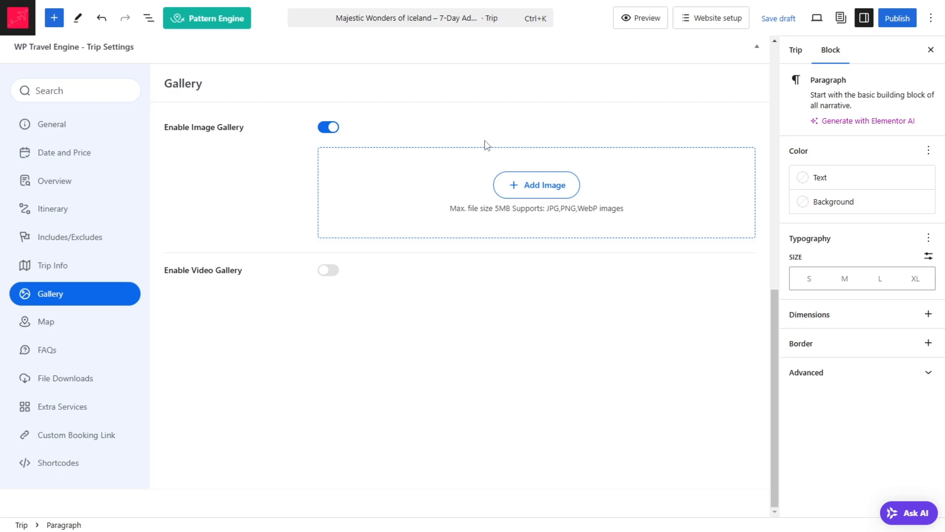
{"action": "left_click", "coordinate": [554, 190]}
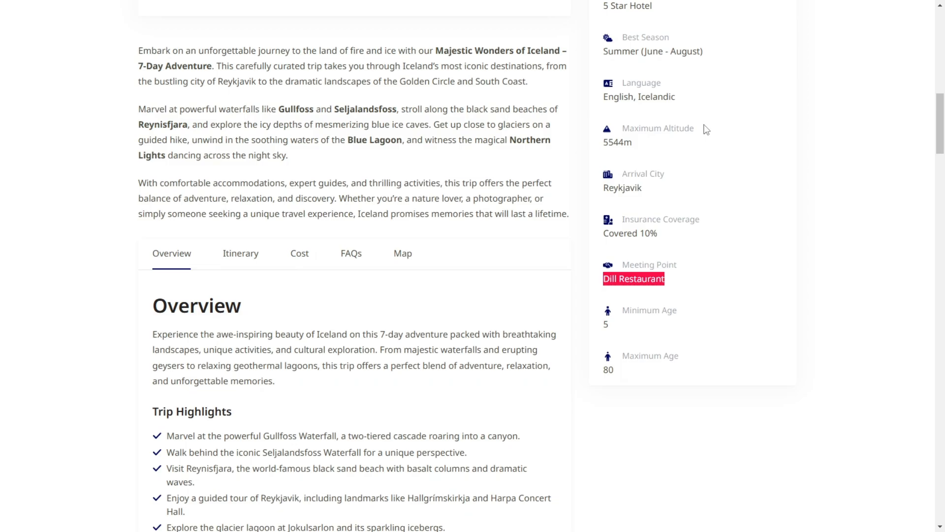
Step: Go through the header slideshow on the sample Iceland trip page to see which images its gallery uses
{"action": "scroll", "coordinate": [640, 148], "scroll_direction": "up", "scroll_amount": 15}
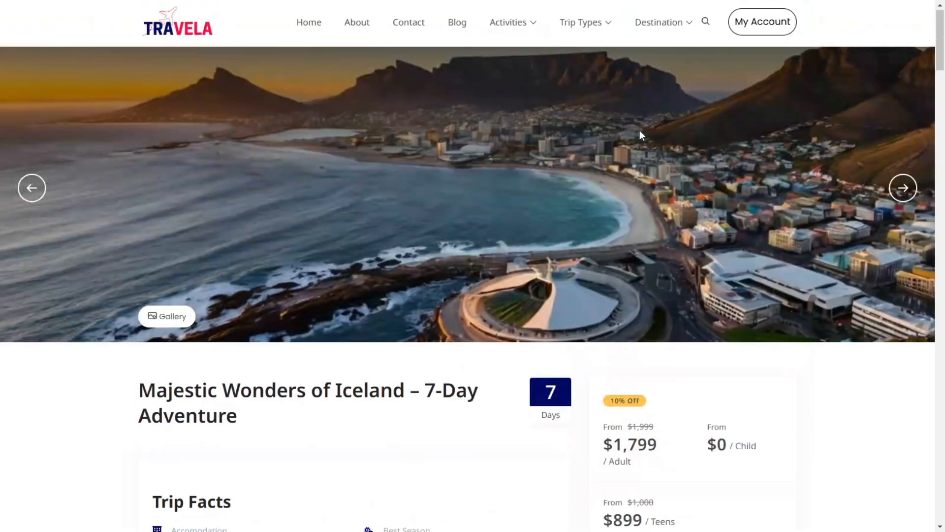
{"action": "left_click", "coordinate": [904, 189]}
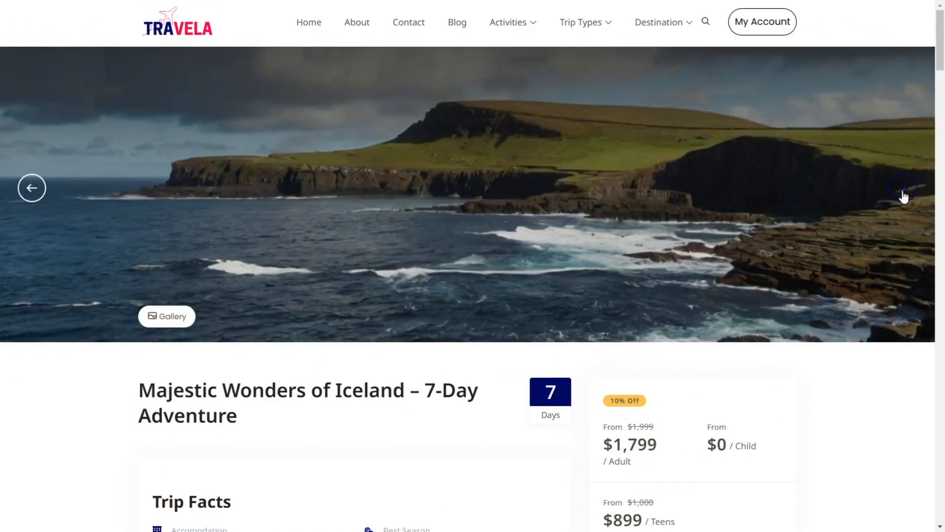
{"action": "left_click", "coordinate": [904, 195]}
{"action": "left_click", "coordinate": [904, 195]}
{"action": "left_click", "coordinate": [904, 196]}
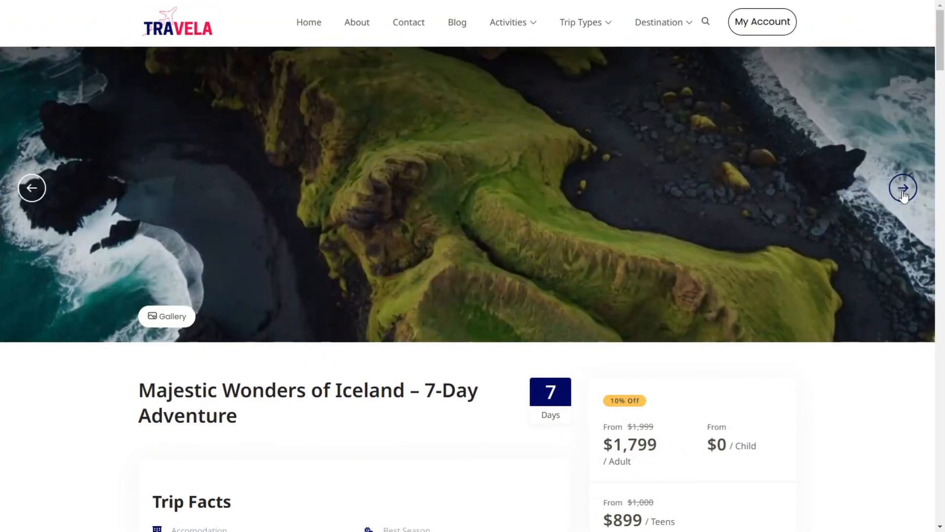
{"action": "left_click", "coordinate": [904, 196]}
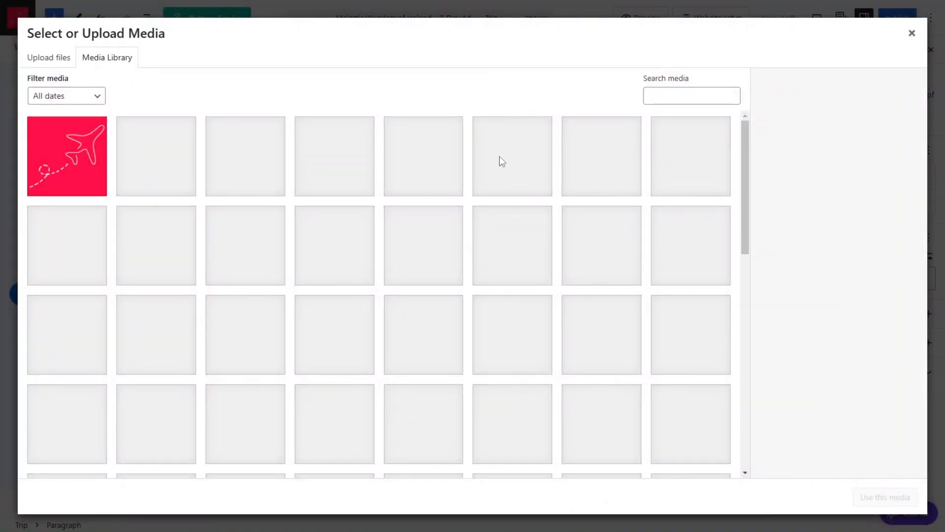
Step: Add four Iceland landscape images and Indonesia-Bali to the trip's gallery, removing the third image and adding it again
{"action": "scroll", "coordinate": [349, 251], "scroll_direction": "down", "scroll_amount": 8}
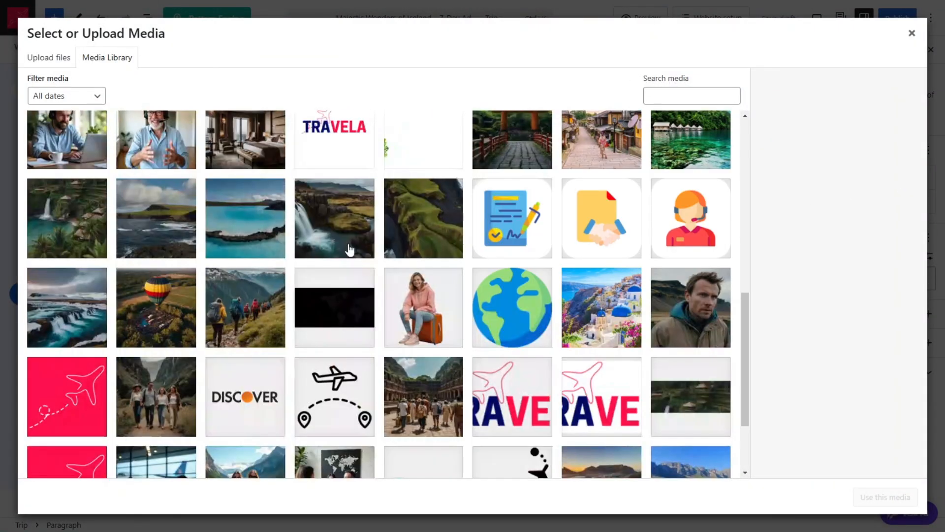
{"action": "left_click", "coordinate": [420, 228]}
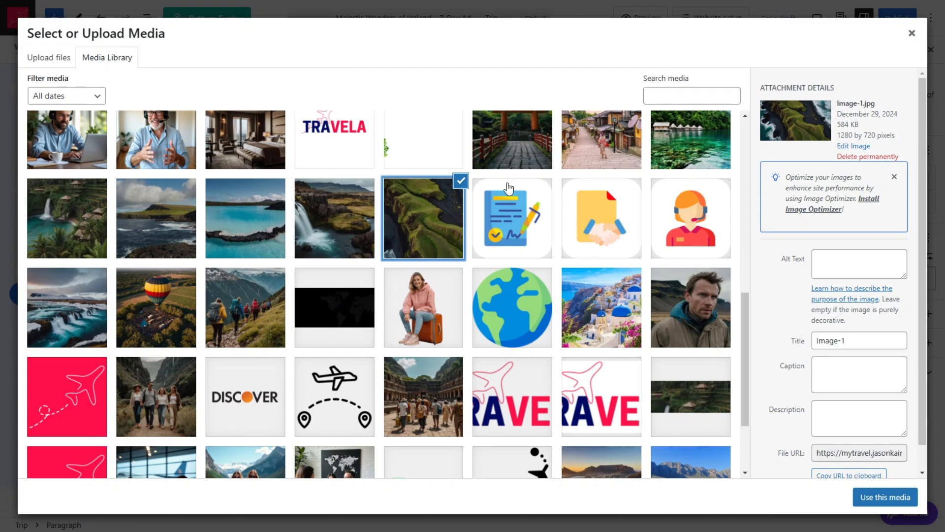
{"action": "left_click", "coordinate": [139, 217]}
{"action": "left_click", "coordinate": [272, 223]}
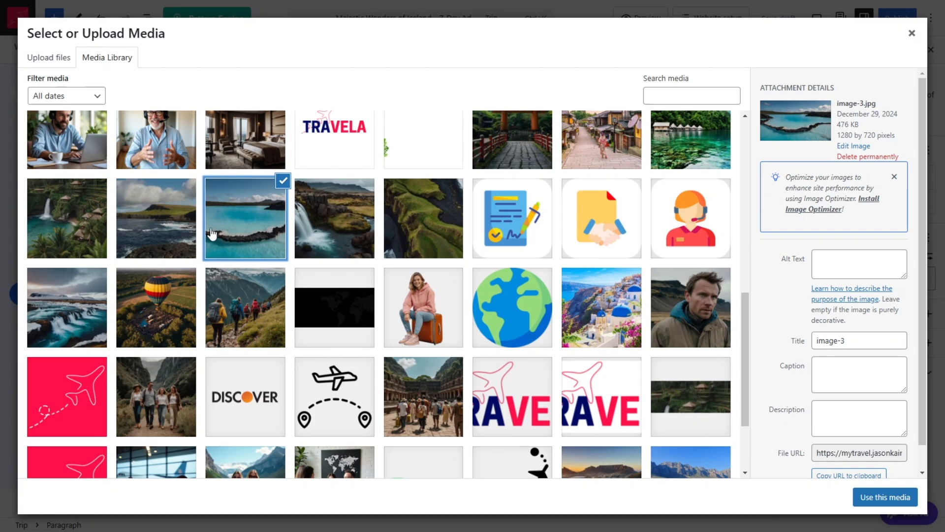
{"action": "left_click", "coordinate": [169, 209]}
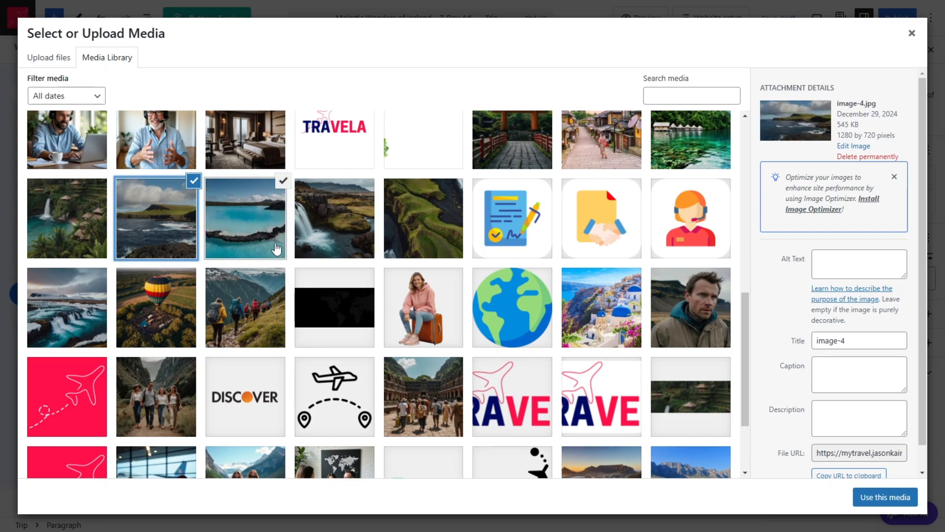
{"action": "left_click", "coordinate": [317, 240]}
{"action": "left_click", "coordinate": [433, 235]}
{"action": "left_click", "coordinate": [82, 228]}
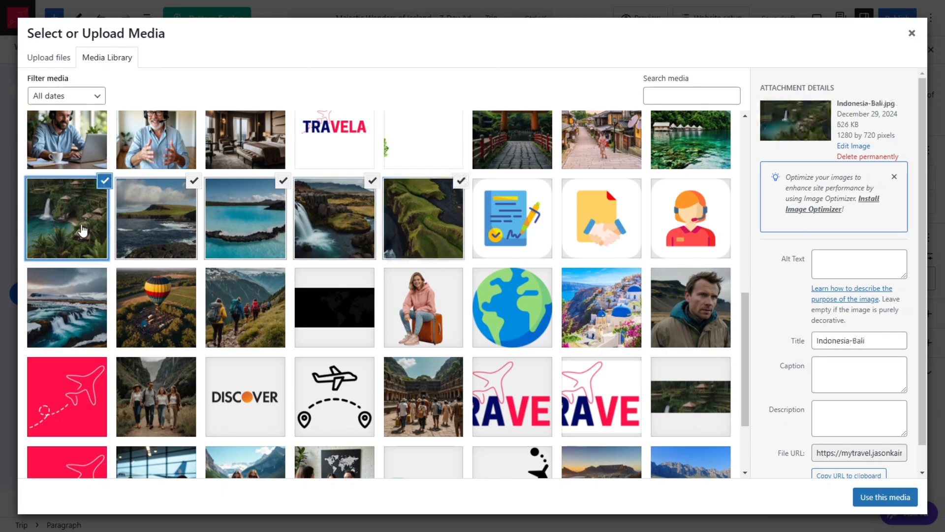
{"action": "left_click", "coordinate": [897, 499]}
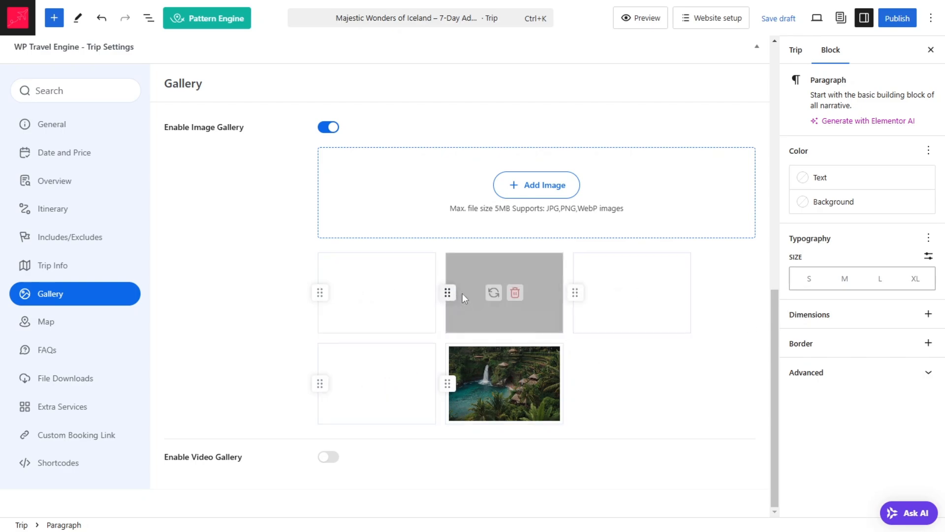
{"action": "left_click", "coordinate": [643, 293]}
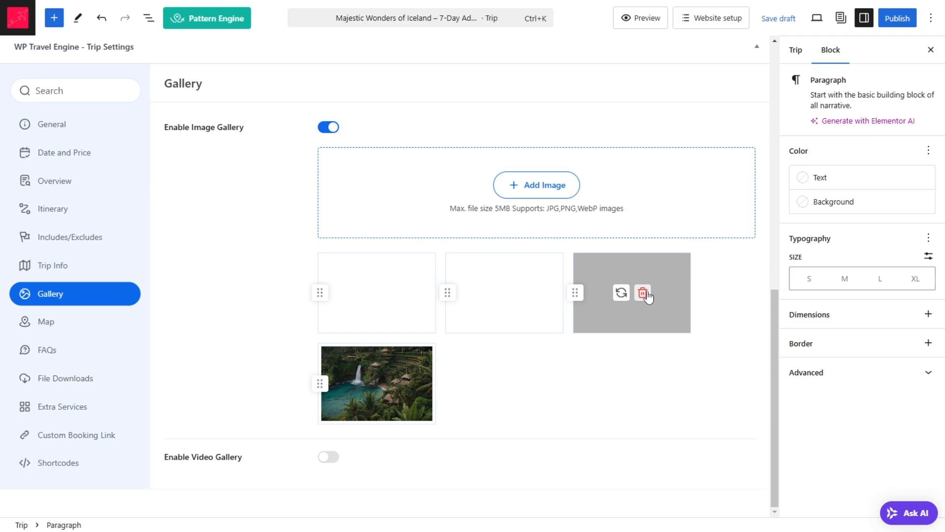
{"action": "left_click", "coordinate": [536, 191]}
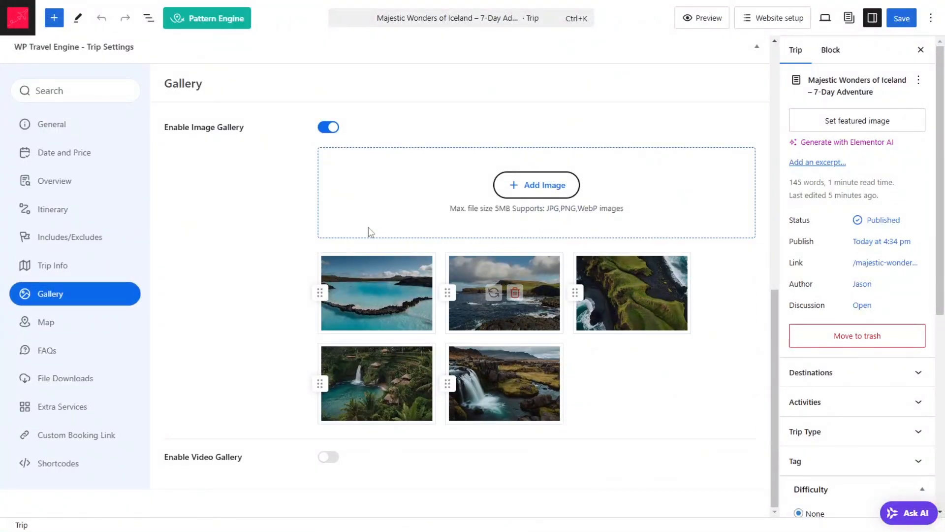
Step: Set the section title in the trip's Map settings to "Map" and check the map section on the sample trip page
{"action": "left_click", "coordinate": [40, 322]}
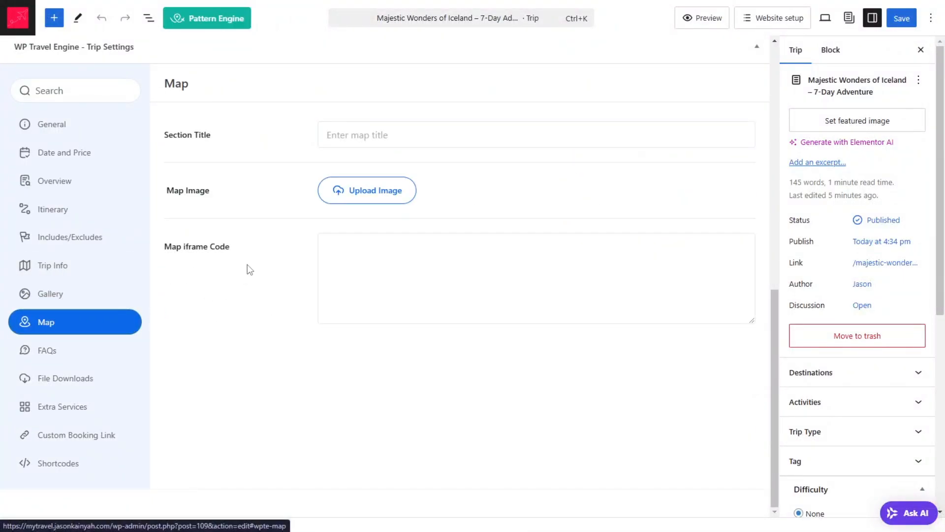
{"action": "left_click", "coordinate": [381, 133]}
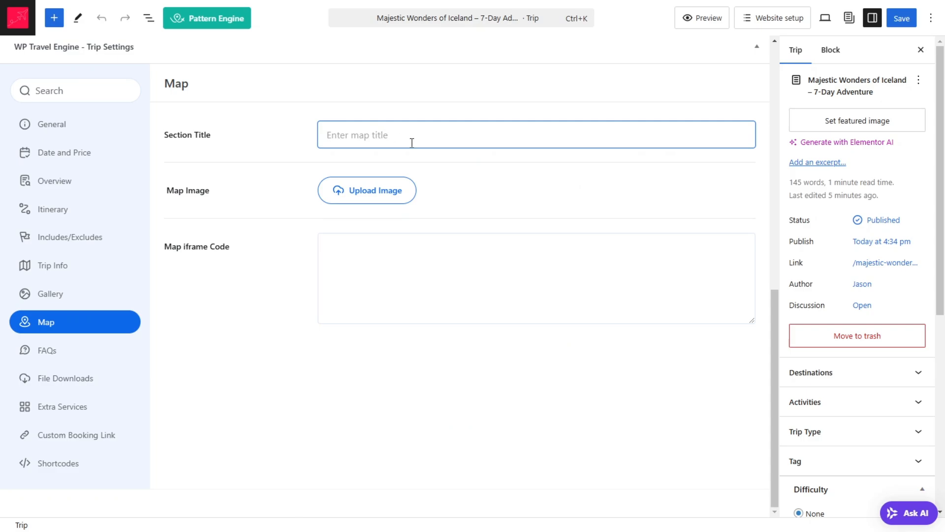
{"action": "type", "text": "Map"}
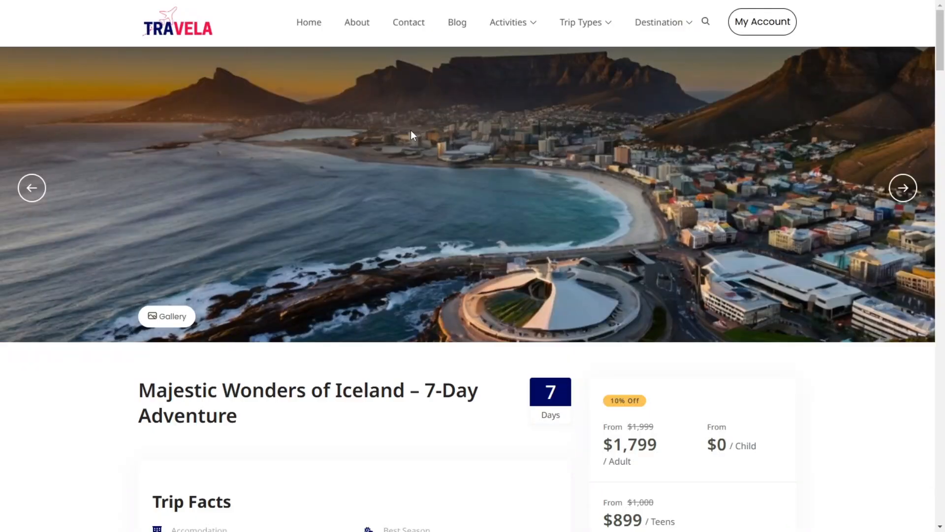
{"action": "scroll", "coordinate": [486, 295], "scroll_direction": "down", "scroll_amount": 15}
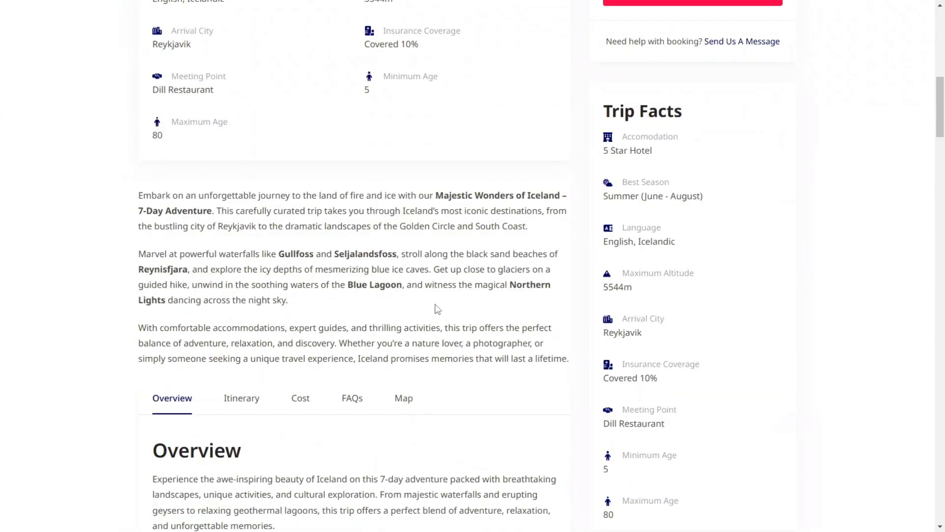
{"action": "left_click", "coordinate": [408, 105]}
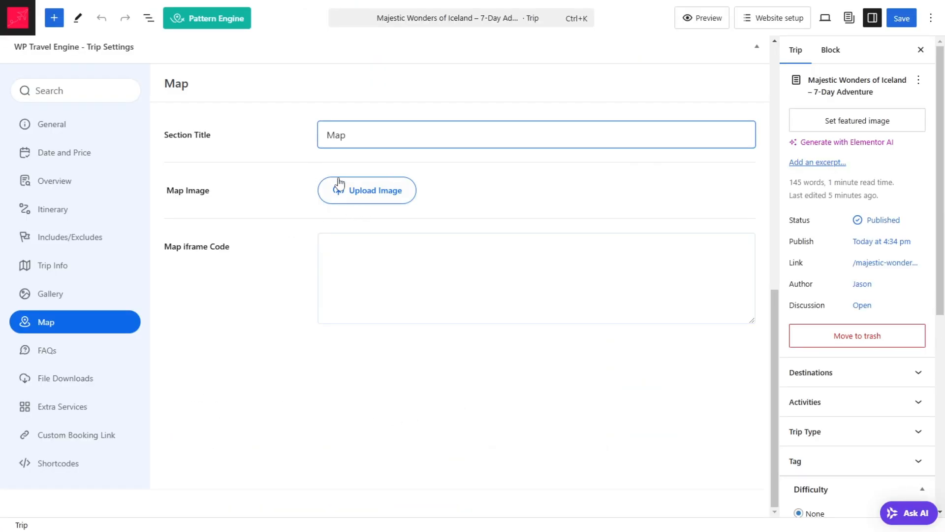
Step: Search for google maps in a new browser tab and open Google Maps
{"action": "left_click", "coordinate": [373, 298]}
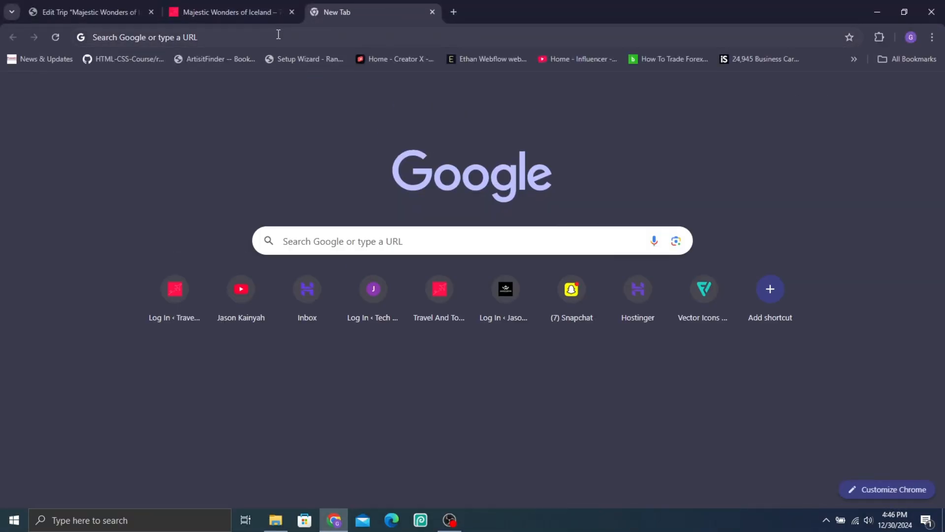
{"action": "left_click", "coordinate": [280, 36]}
{"action": "type", "text": "google maps"}
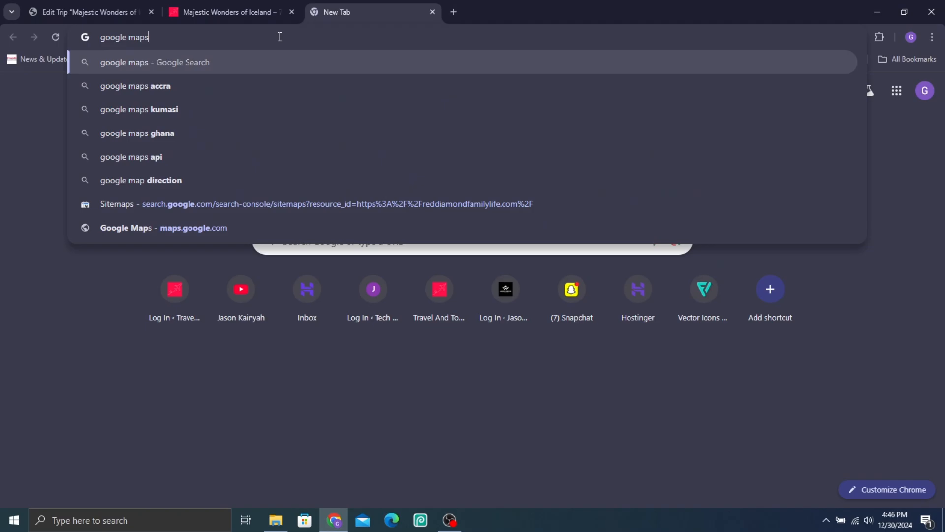
{"action": "key", "text": "Return"}
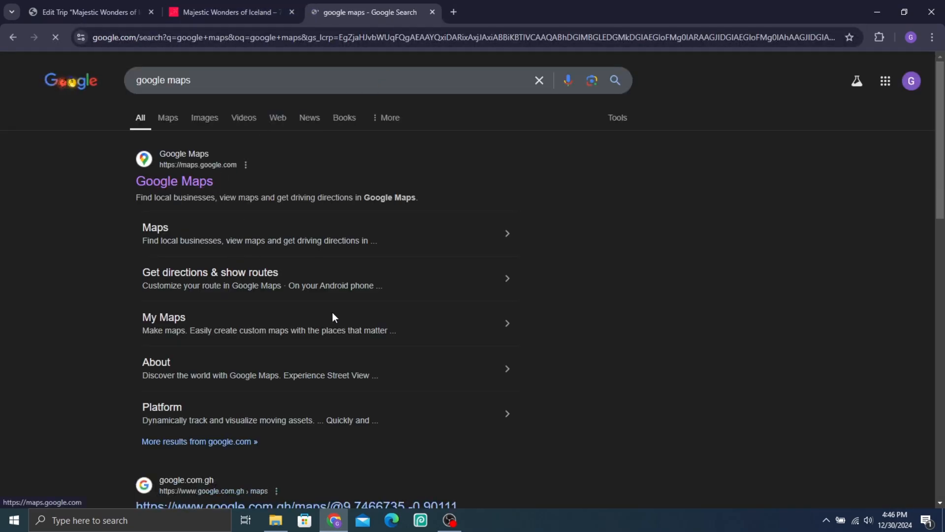
{"action": "scroll", "coordinate": [223, 197], "scroll_direction": "down", "scroll_amount": 2}
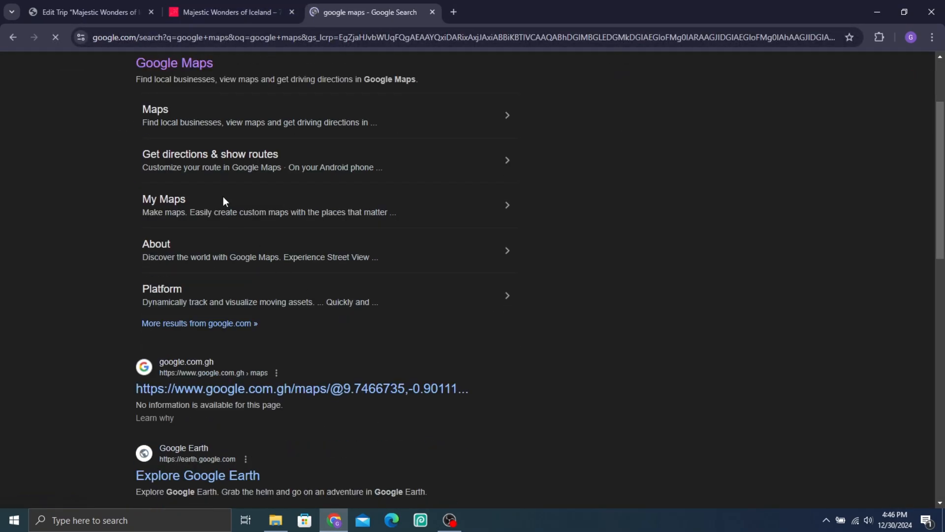
Step: Compare the trip's Map settings with the embedded map on the sample Iceland trip page
{"action": "left_click", "coordinate": [79, 6]}
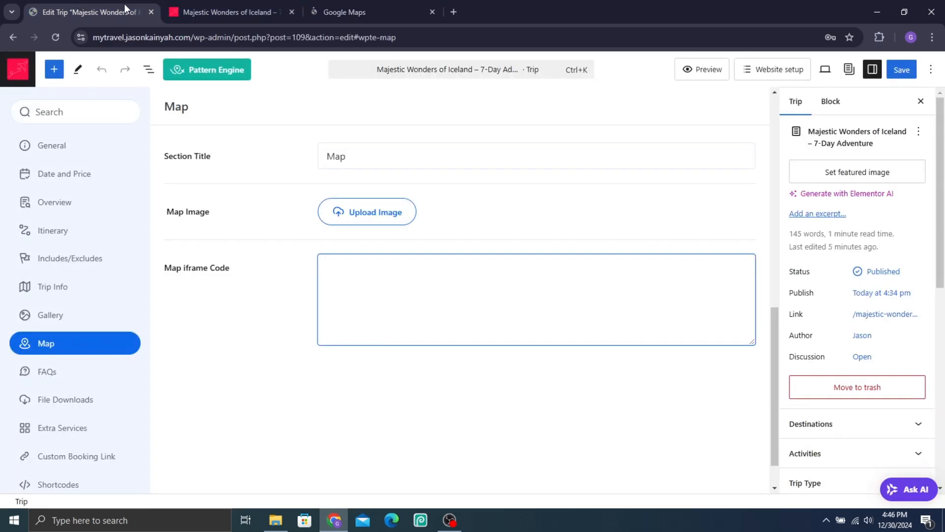
{"action": "left_click", "coordinate": [207, 12]}
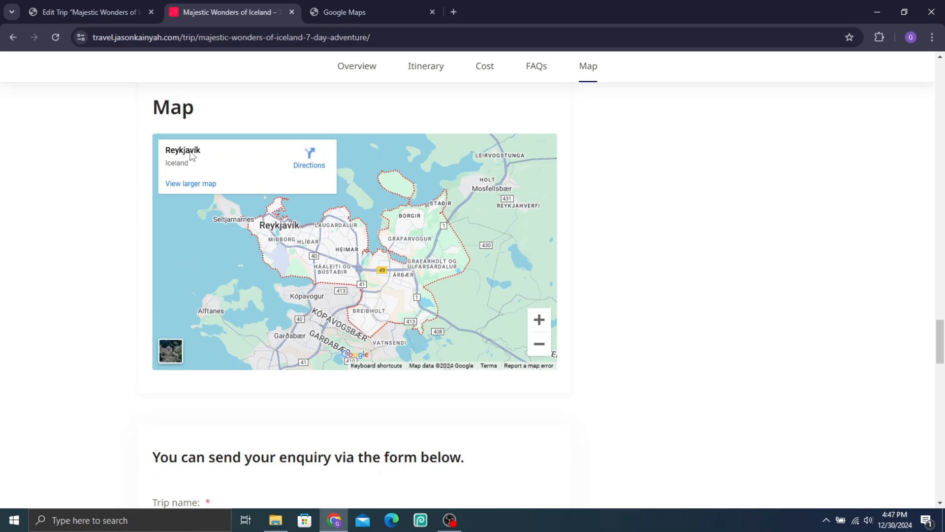
{"action": "left_click", "coordinate": [105, 15]}
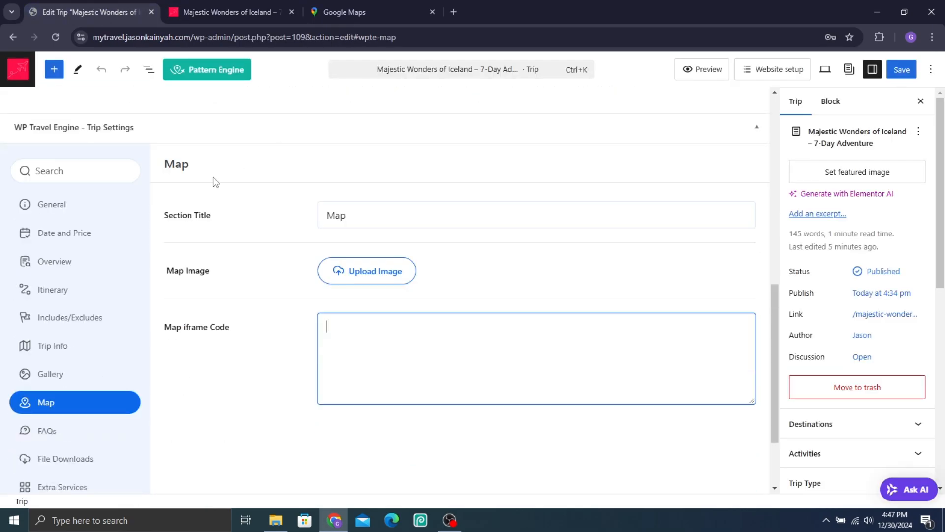
Step: Find Reykjavík, Iceland in Google Maps and open its sharing option for embedding a map
{"action": "left_click", "coordinate": [354, 11]}
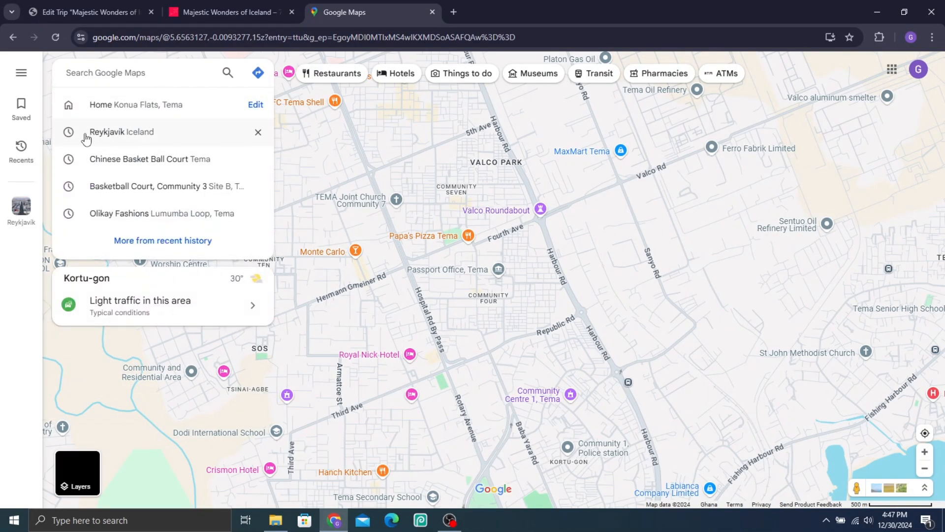
{"action": "left_click", "coordinate": [108, 132]}
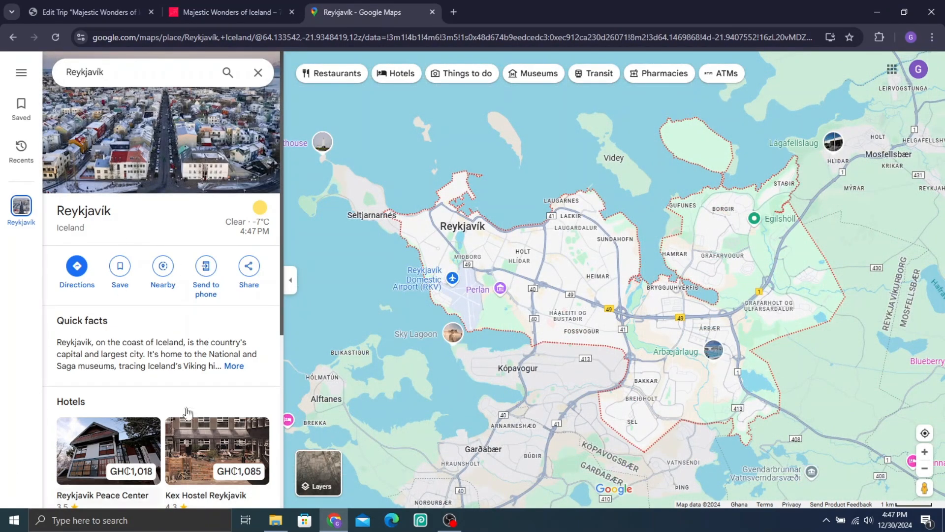
{"action": "left_click", "coordinate": [249, 267]}
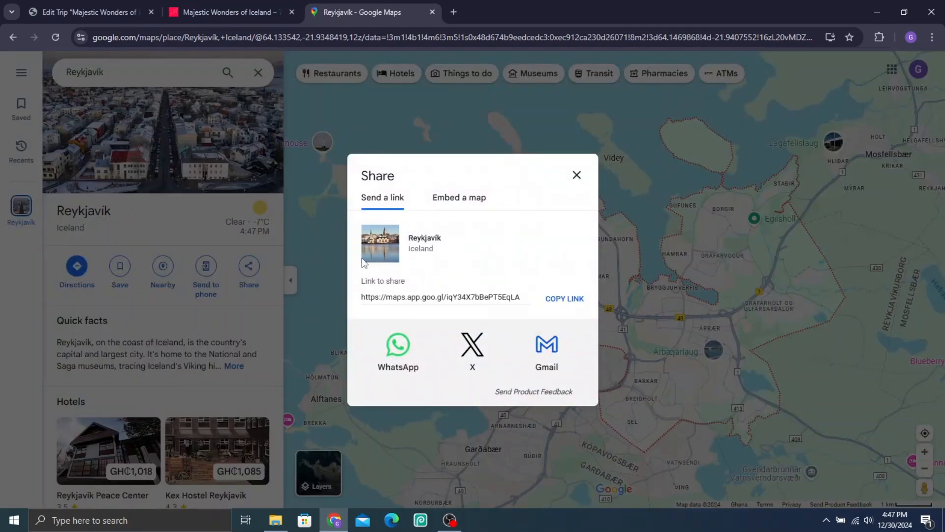
{"action": "left_click", "coordinate": [460, 204]}
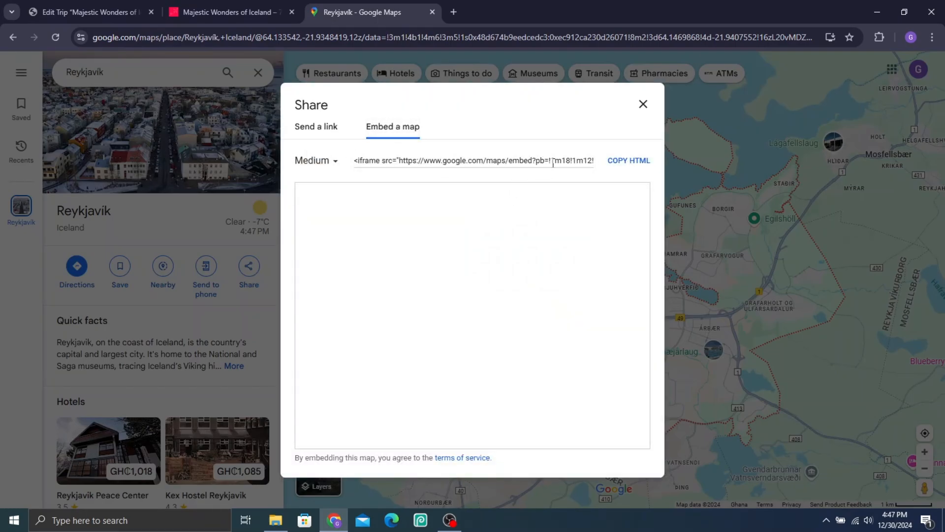
Step: Copy the medium-size Reykjavík map's embed HTML and paste it into the trip's Map iframe Code
{"action": "left_click", "coordinate": [316, 163]}
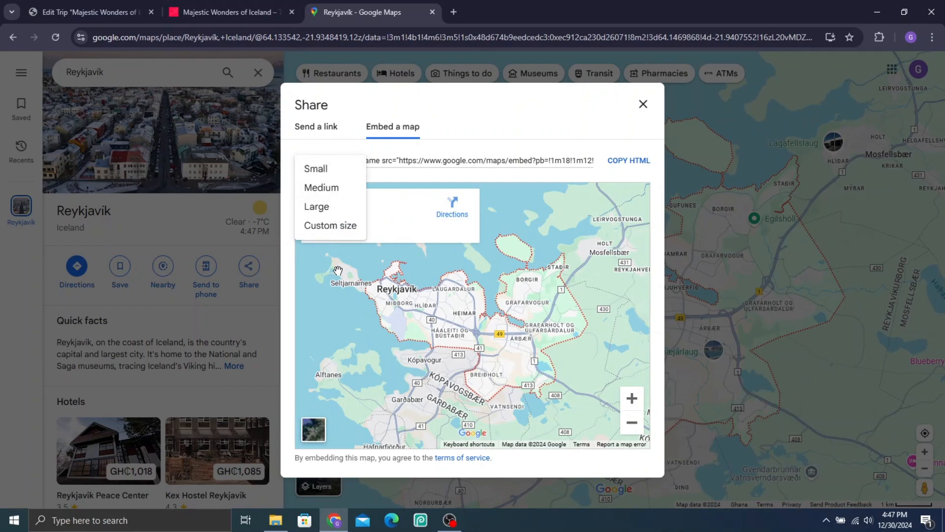
{"action": "left_click", "coordinate": [539, 114]}
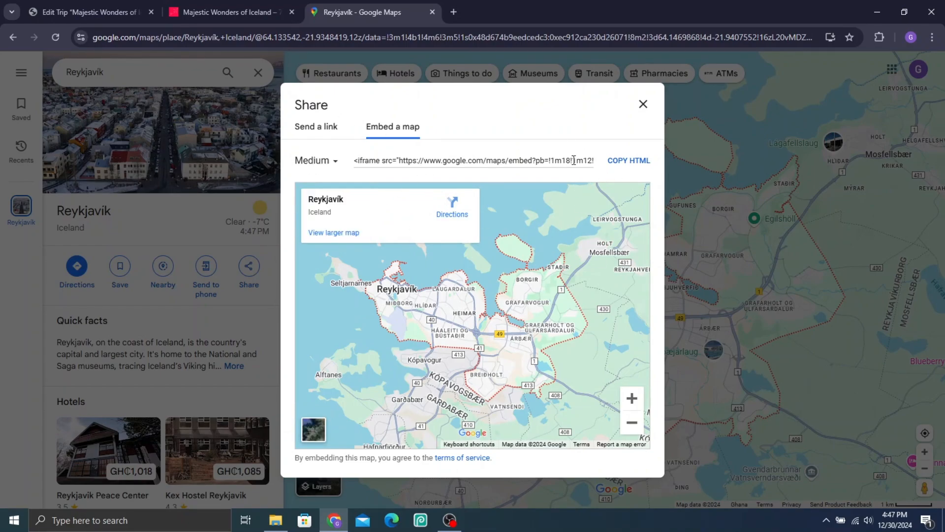
{"action": "left_click", "coordinate": [640, 163]}
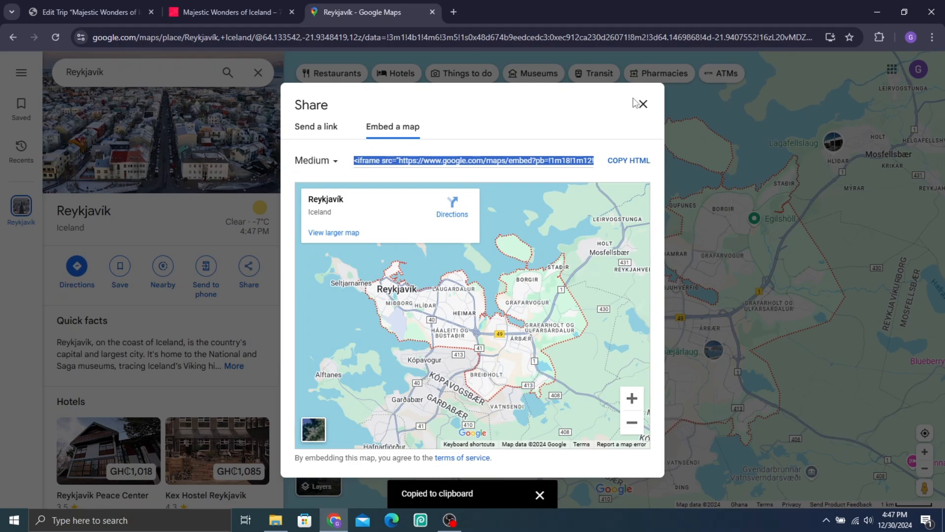
{"action": "left_click", "coordinate": [643, 104]}
{"action": "left_click", "coordinate": [50, 5]}
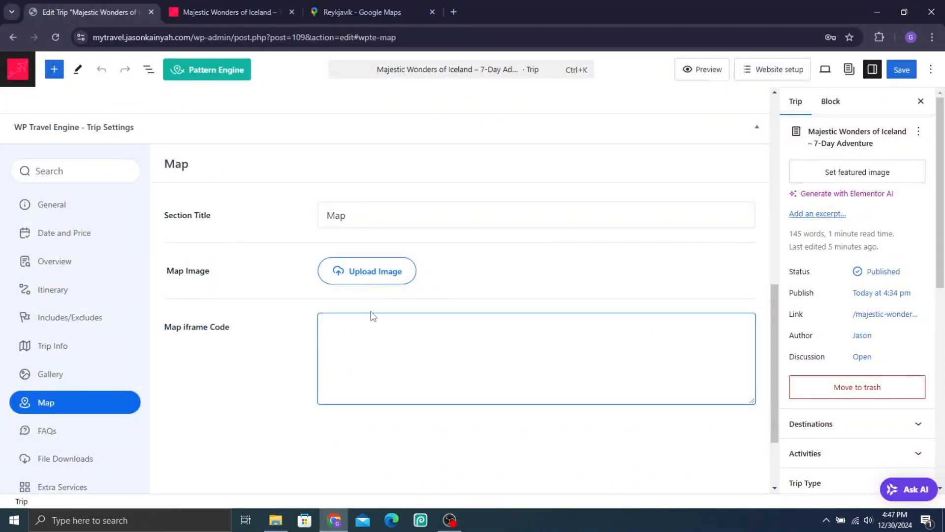
{"action": "key", "text": "ctrl+v"}
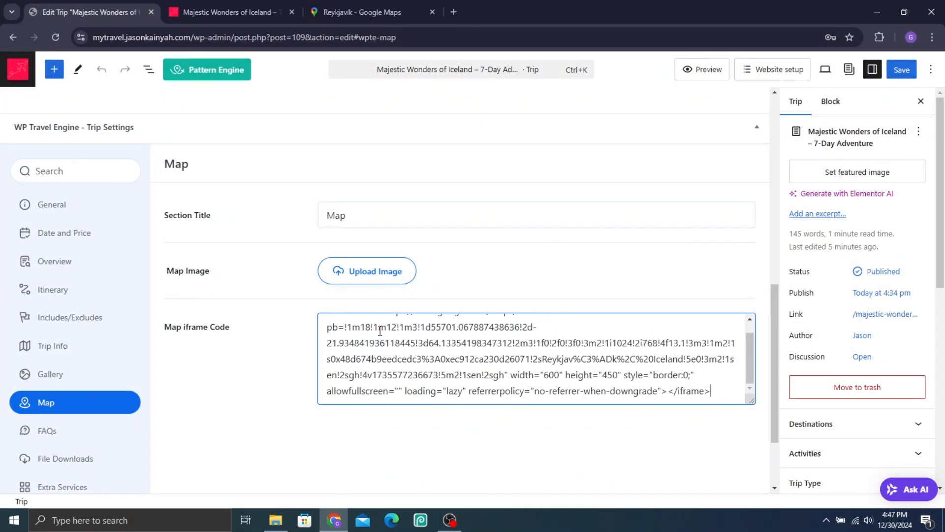
Step: Open the trip's FAQs settings in full-screen view and enter the section title
{"action": "left_click", "coordinate": [91, 442]}
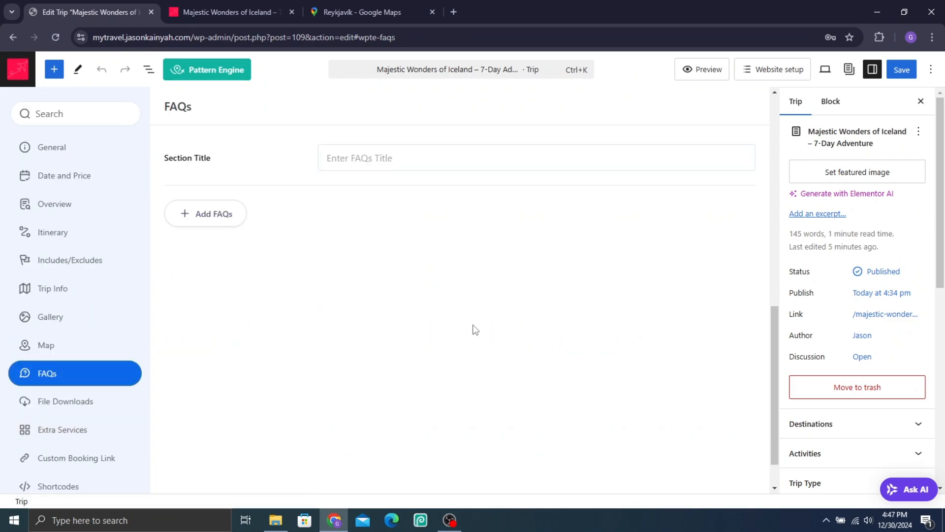
{"action": "key", "text": "F11"}
{"action": "scroll", "coordinate": [338, 283], "scroll_direction": "down", "scroll_amount": 8}
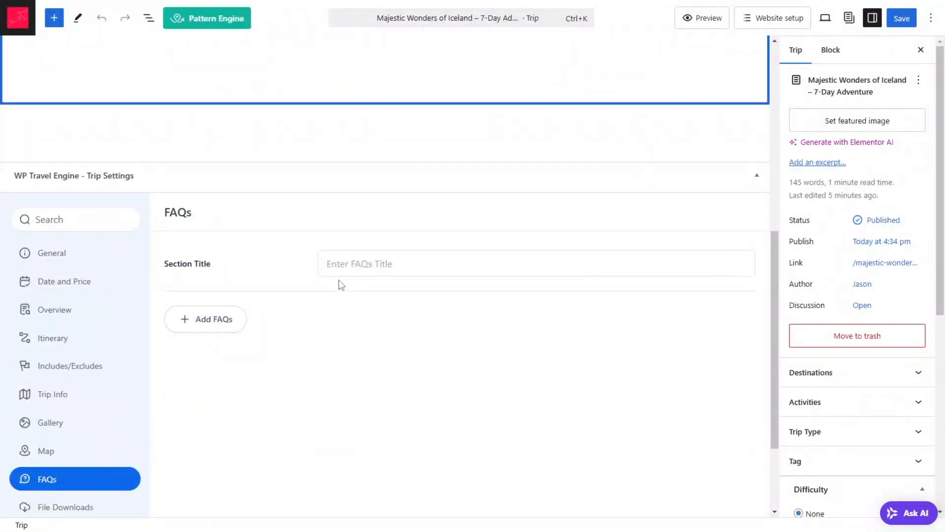
{"action": "left_click", "coordinate": [384, 133]}
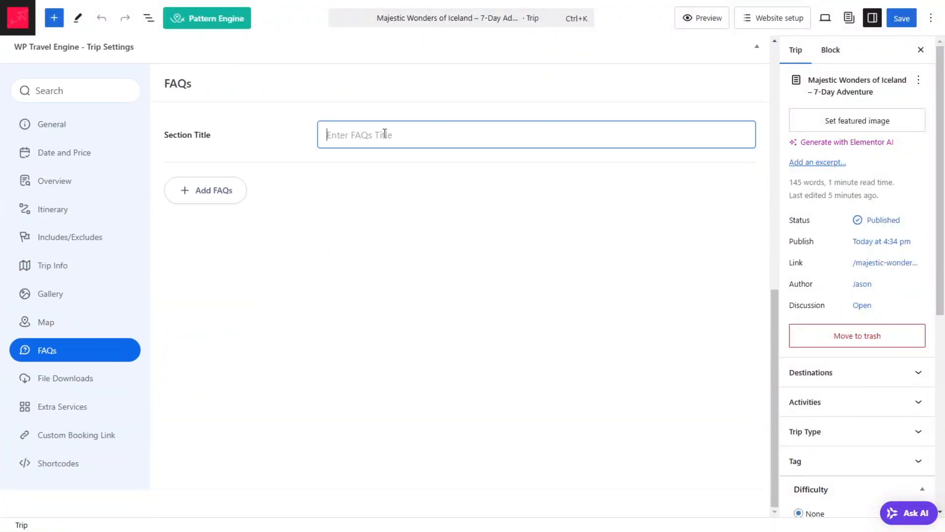
{"action": "type", "text": "F"}
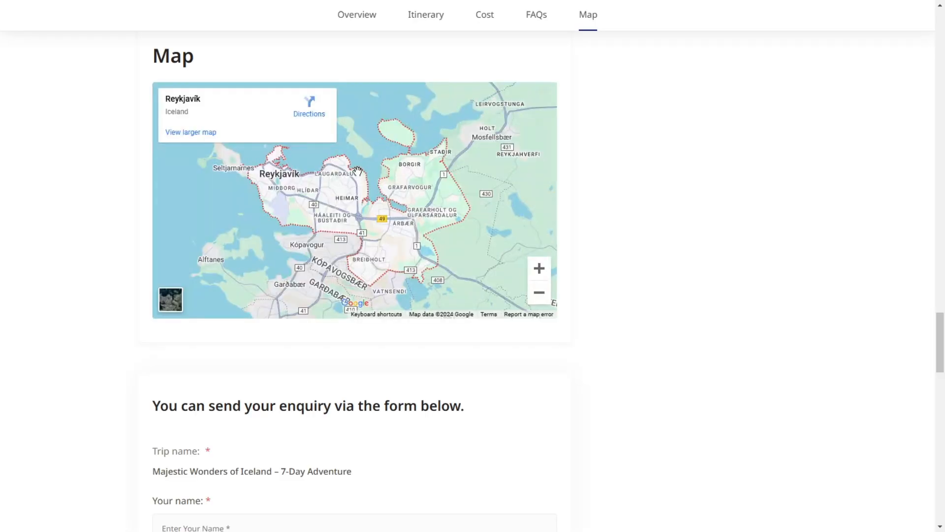
Step: Find the FAQs on the sample Iceland trip page and examine the answer to "What is included in the trip package?"
{"action": "scroll", "coordinate": [241, 268], "scroll_direction": "down", "scroll_amount": 3}
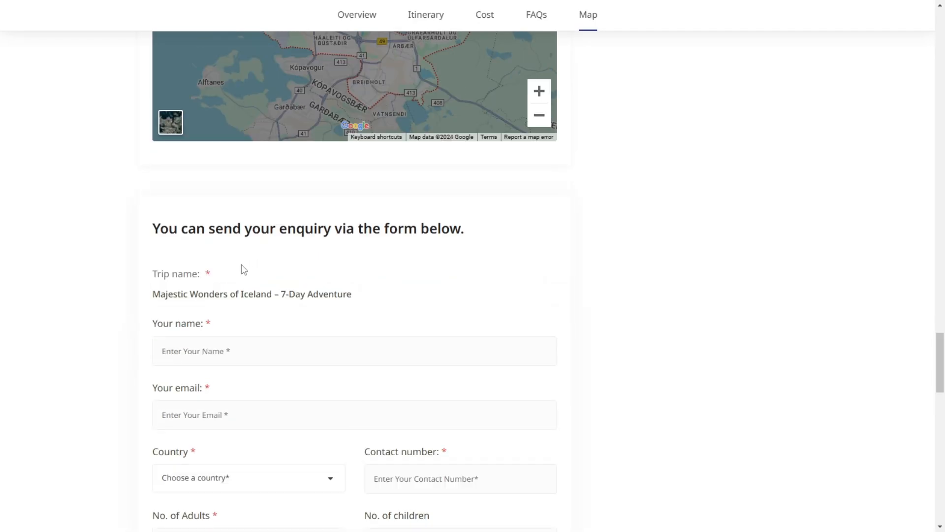
{"action": "scroll", "coordinate": [231, 246], "scroll_direction": "up", "scroll_amount": 9}
{"action": "scroll", "coordinate": [277, 163], "scroll_direction": "up", "scroll_amount": 3}
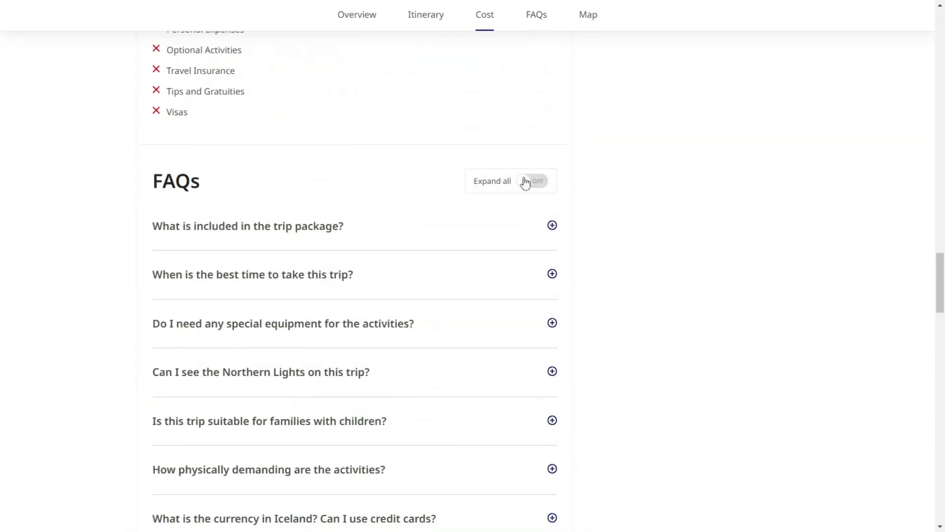
{"action": "scroll", "coordinate": [394, 162], "scroll_direction": "down", "scroll_amount": 2}
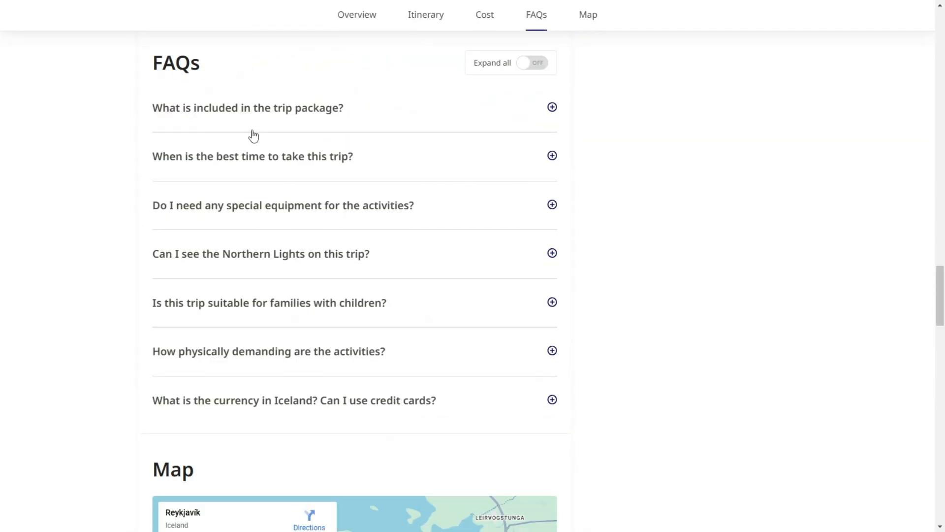
{"action": "left_click", "coordinate": [552, 108]}
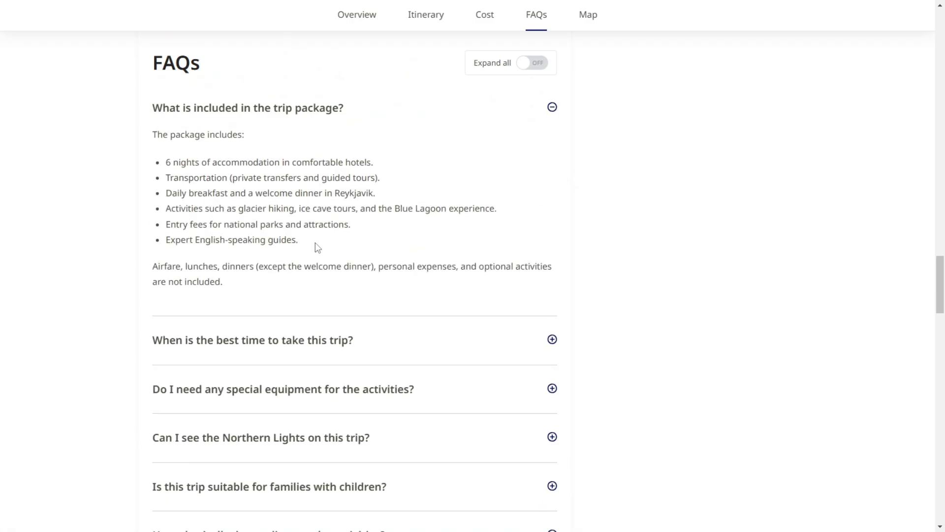
{"action": "left_click", "coordinate": [457, 111]}
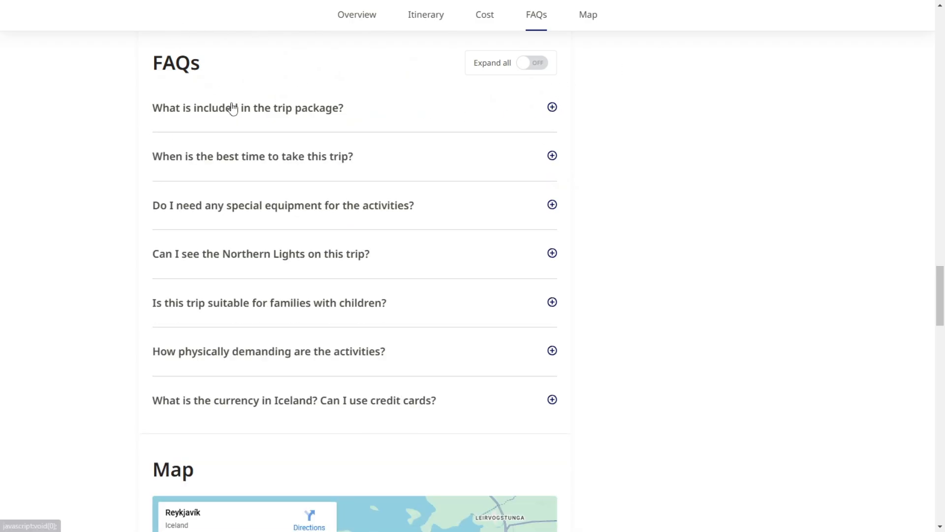
{"action": "left_click", "coordinate": [233, 108]}
{"action": "left_click", "coordinate": [551, 108]}
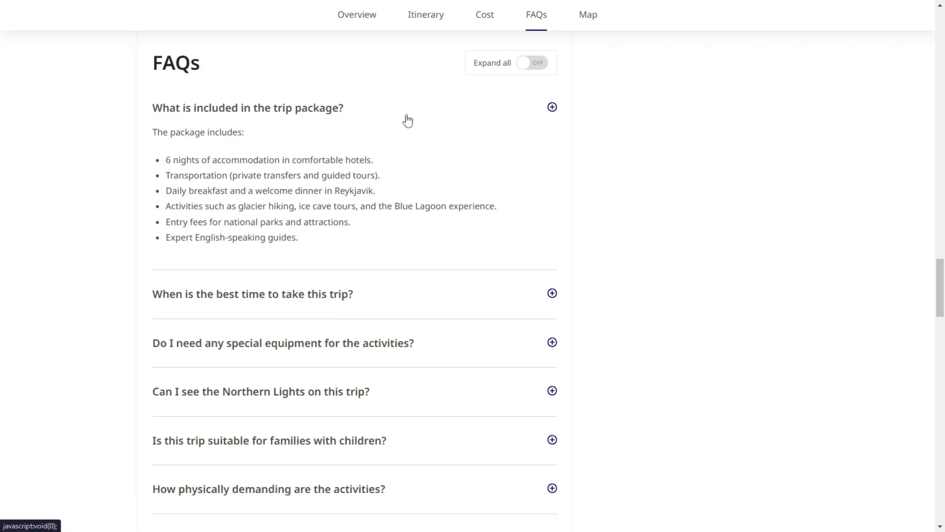
{"action": "left_click_drag", "start_coordinate": [103, 102], "coordinate": [294, 73]}
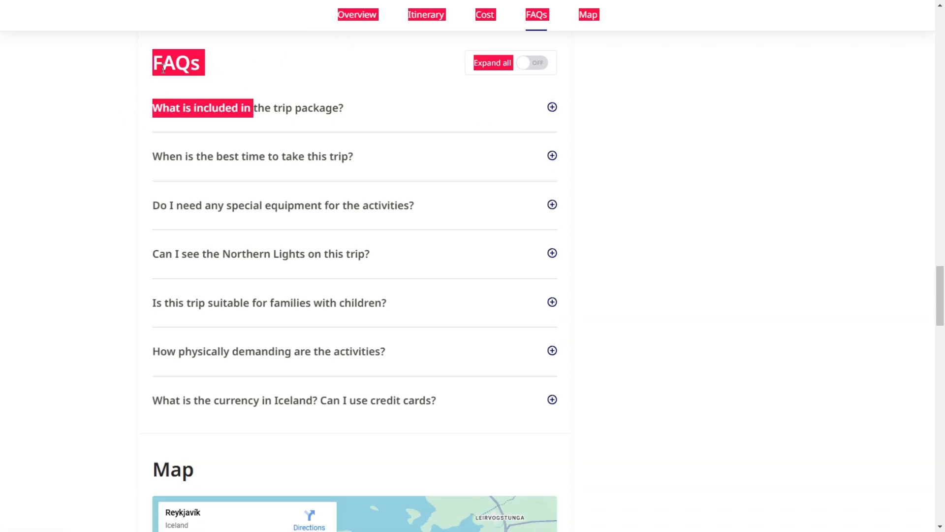
{"action": "left_click", "coordinate": [556, 131]}
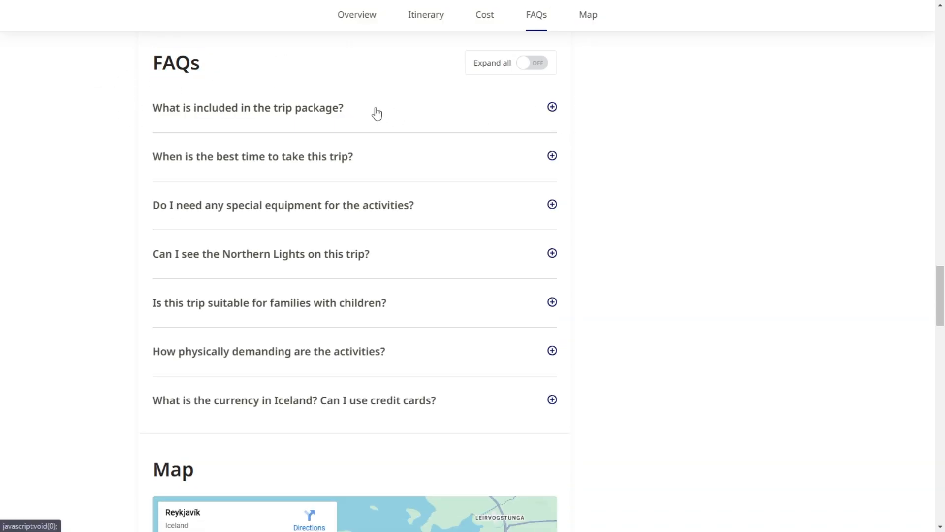
{"action": "left_click_drag", "start_coordinate": [315, 109], "coordinate": [245, 115]}
Step: Copy the question "What is included in the trip package?" from the sample trip page into the first FAQ's question
{"action": "left_click_drag", "start_coordinate": [149, 103], "coordinate": [369, 107]}
{"action": "key", "text": "ctrl+c"}
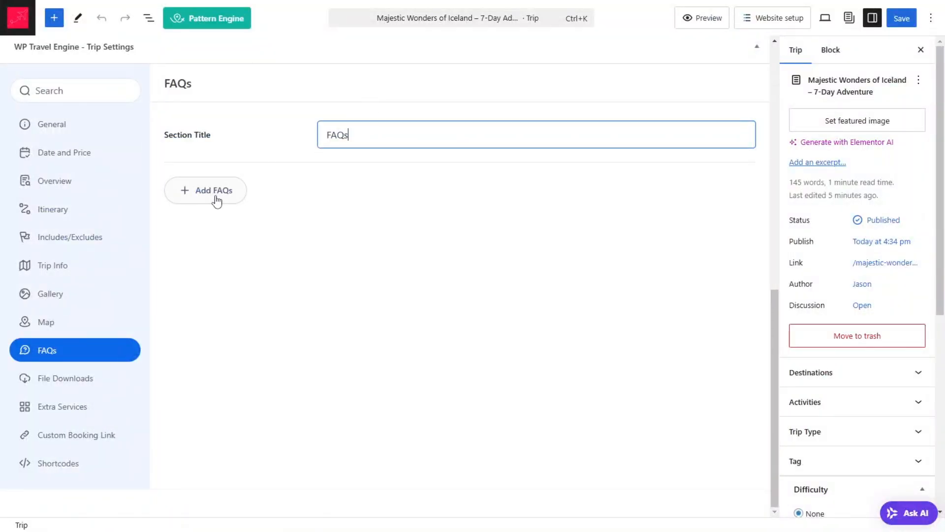
{"action": "left_click", "coordinate": [217, 201]}
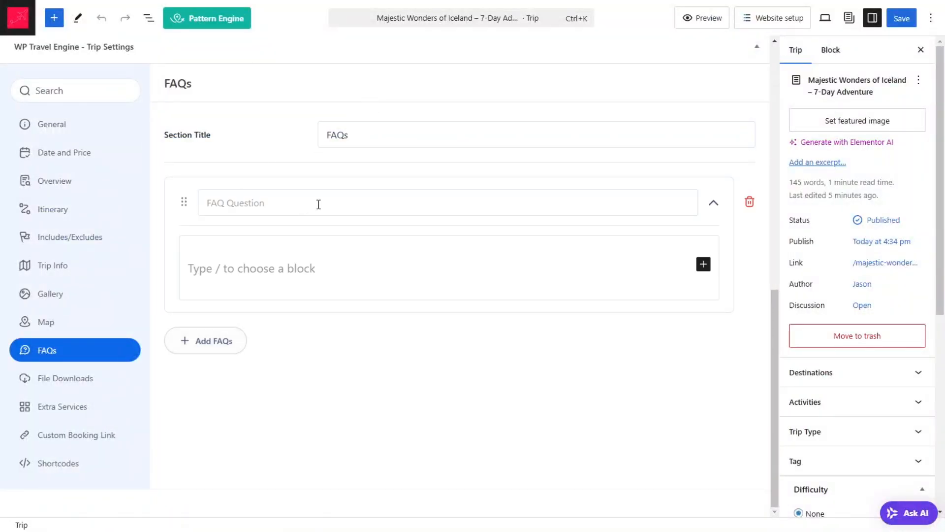
{"action": "left_click", "coordinate": [290, 205]}
{"action": "key", "text": "ctrl+v"}
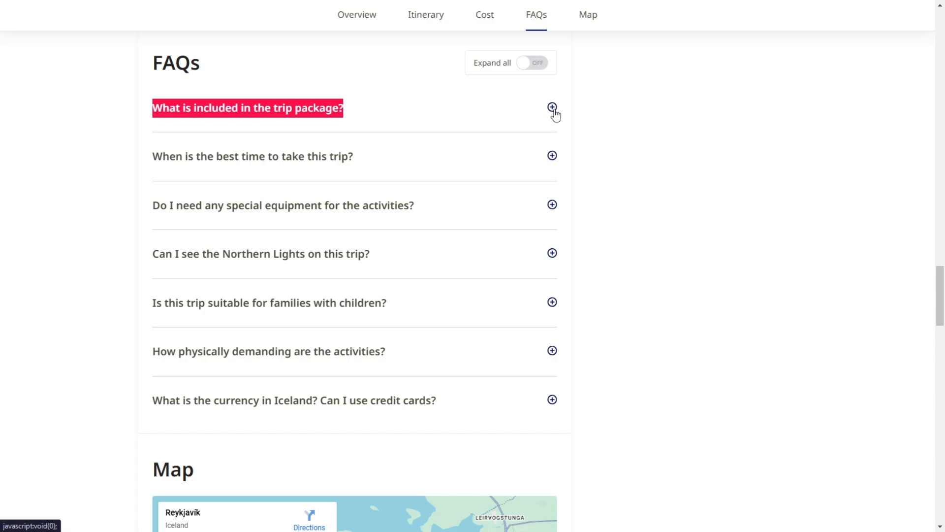
Step: Copy the full trip-package answer from the sample page into the first FAQ's answer, and add a second FAQ entry
{"action": "left_click", "coordinate": [553, 110]}
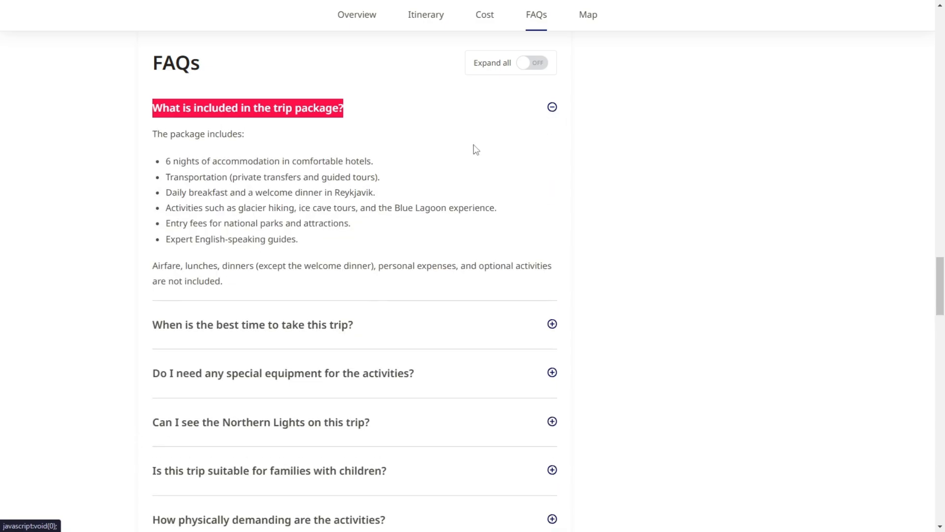
{"action": "left_click_drag", "start_coordinate": [149, 135], "coordinate": [420, 284]}
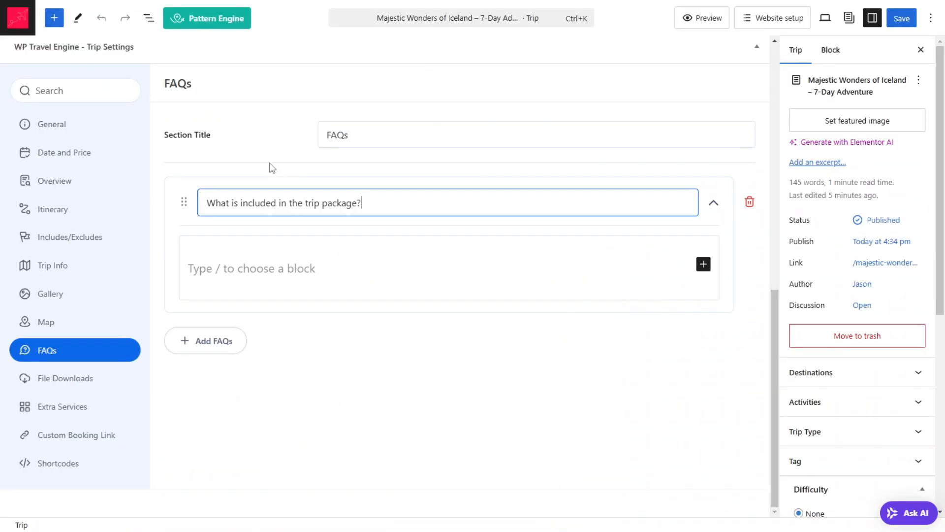
{"action": "left_click", "coordinate": [283, 272]}
{"action": "key", "text": "ctrl+v"}
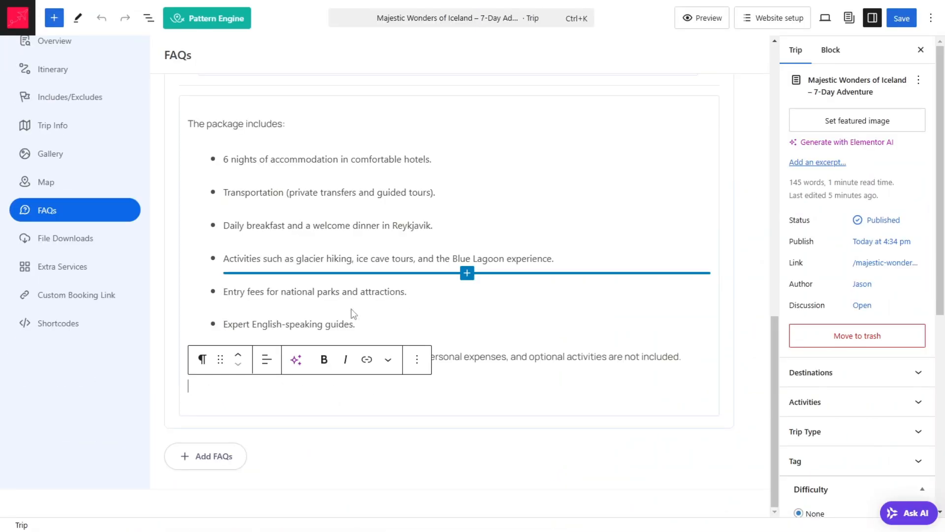
{"action": "scroll", "coordinate": [343, 325], "scroll_direction": "up", "scroll_amount": 1}
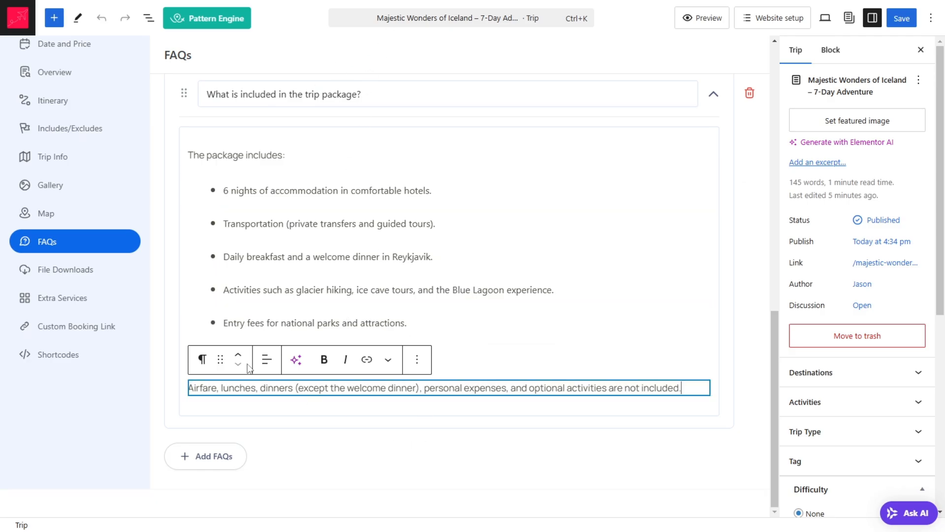
{"action": "left_click", "coordinate": [212, 459]}
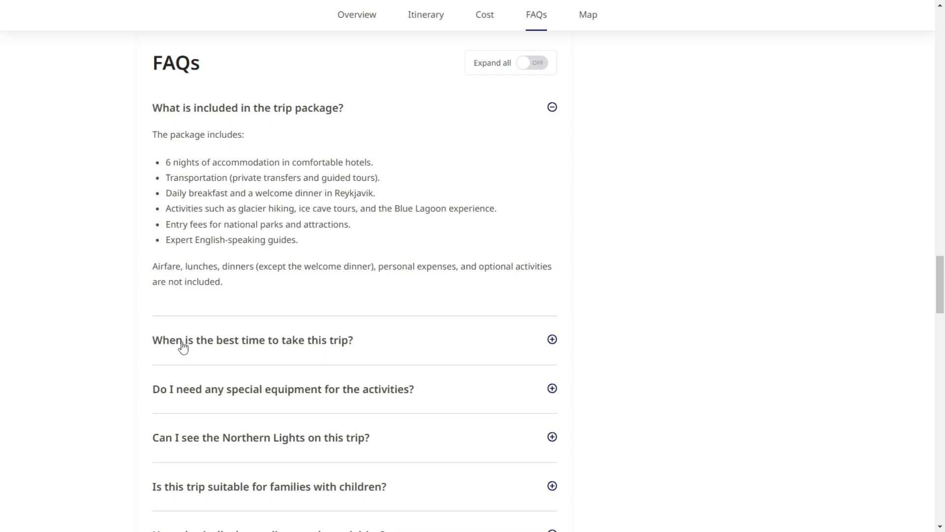
{"action": "left_click_drag", "start_coordinate": [59, 327], "coordinate": [198, 357]}
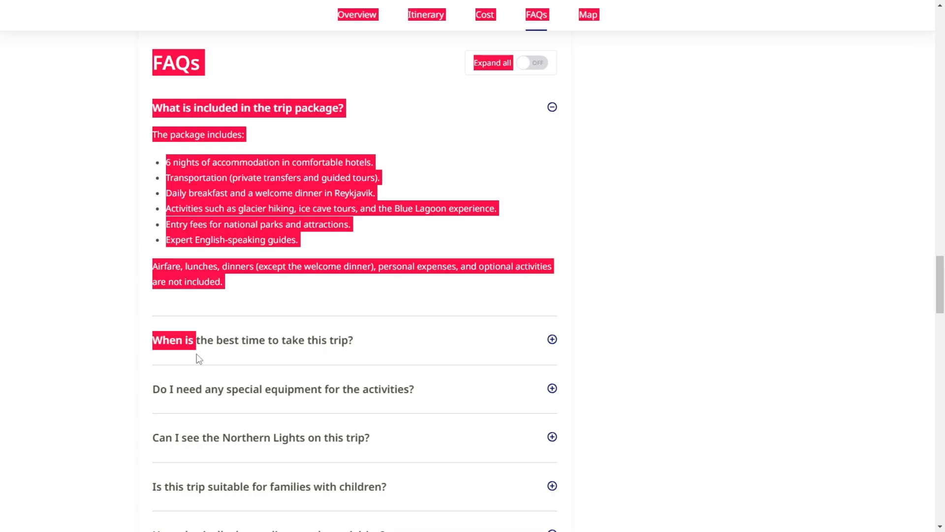
{"action": "left_click", "coordinate": [552, 339]}
{"action": "left_click", "coordinate": [240, 316]}
{"action": "left_click_drag", "start_coordinate": [366, 368], "coordinate": [306, 335]}
{"action": "left_click", "coordinate": [386, 341]}
{"action": "left_click", "coordinate": [396, 351]}
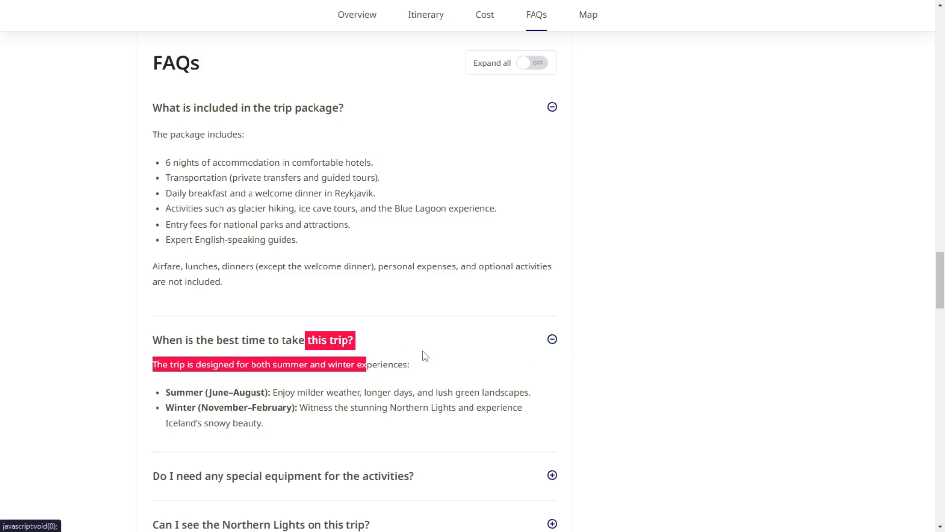
{"action": "left_click", "coordinate": [419, 363]}
{"action": "left_click_drag", "start_coordinate": [378, 351], "coordinate": [355, 350]}
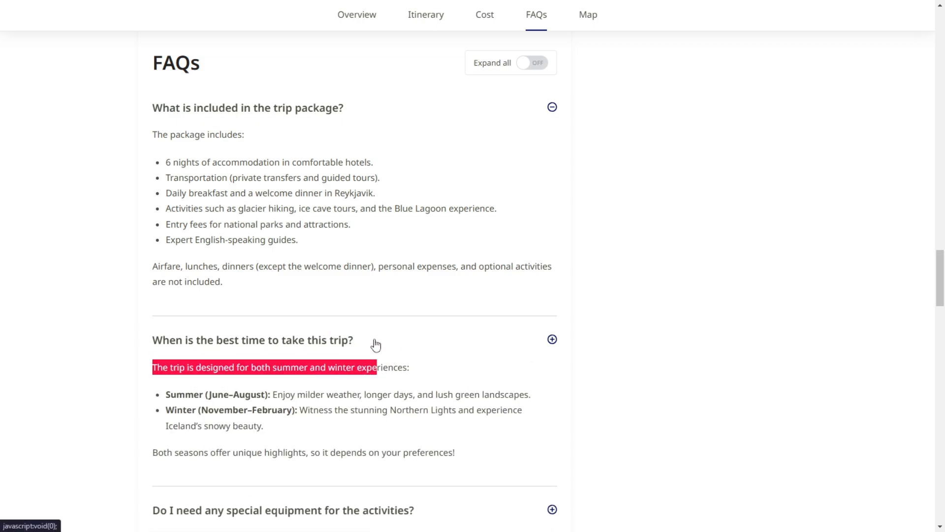
{"action": "left_click", "coordinate": [373, 344]}
{"action": "left_click", "coordinate": [375, 343]}
{"action": "left_click", "coordinate": [374, 344]}
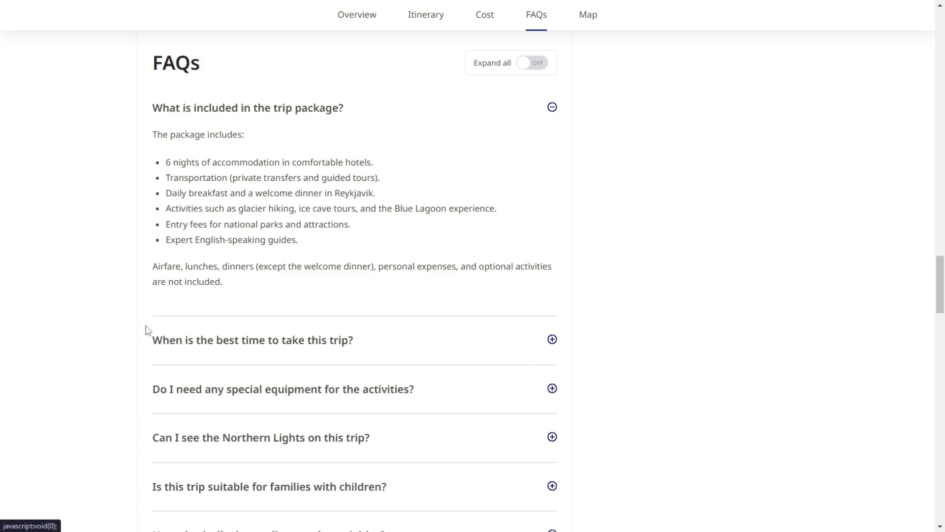
Step: Copy the question "When is the best time to take this trip?" from the sample page into the second FAQ's question
{"action": "left_click_drag", "start_coordinate": [141, 331], "coordinate": [399, 331]}
{"action": "key", "text": "ctrl+c"}
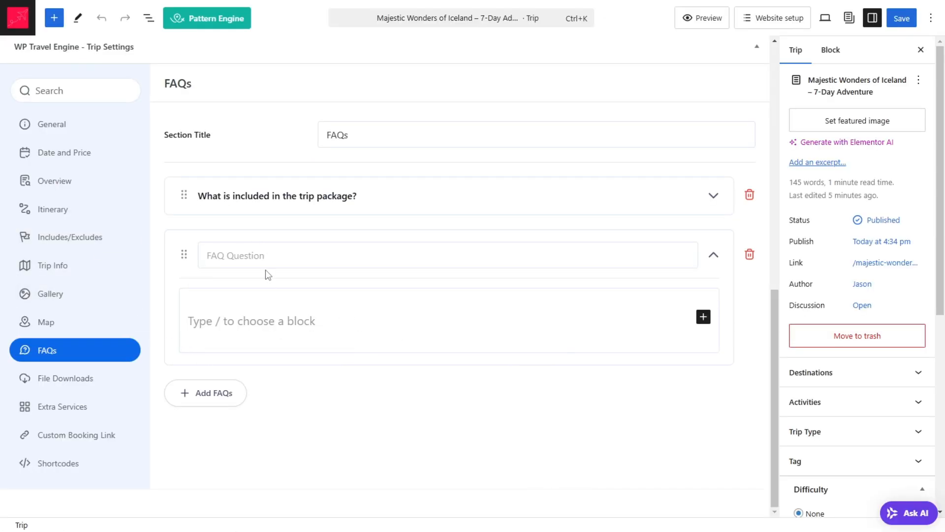
{"action": "left_click", "coordinate": [268, 251]}
{"action": "key", "text": "ctrl+v"}
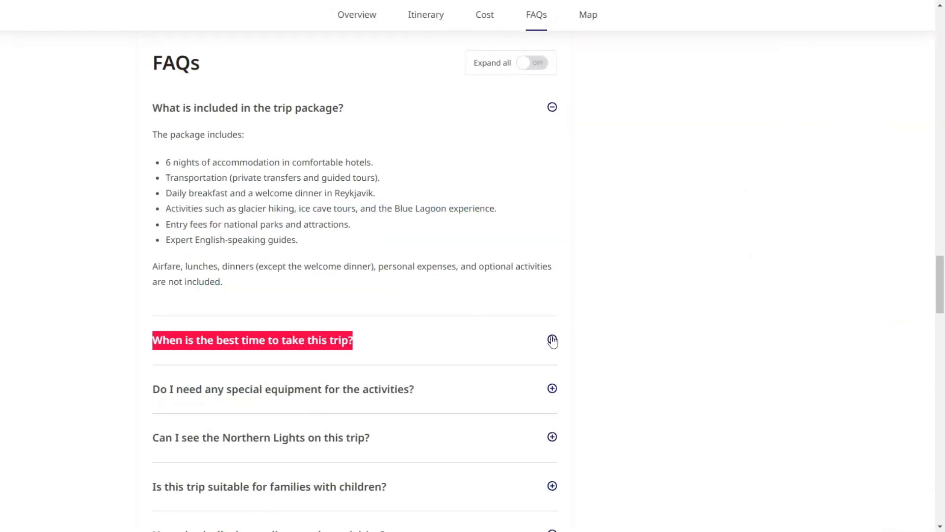
Step: Copy the sample page's summer and winter answer into the second FAQ's answer, and collapse that entry
{"action": "left_click", "coordinate": [552, 340]}
{"action": "scroll", "coordinate": [544, 332], "scroll_direction": "down", "scroll_amount": 4}
{"action": "left_click", "coordinate": [236, 162]}
{"action": "key", "text": "ctrl+a"}
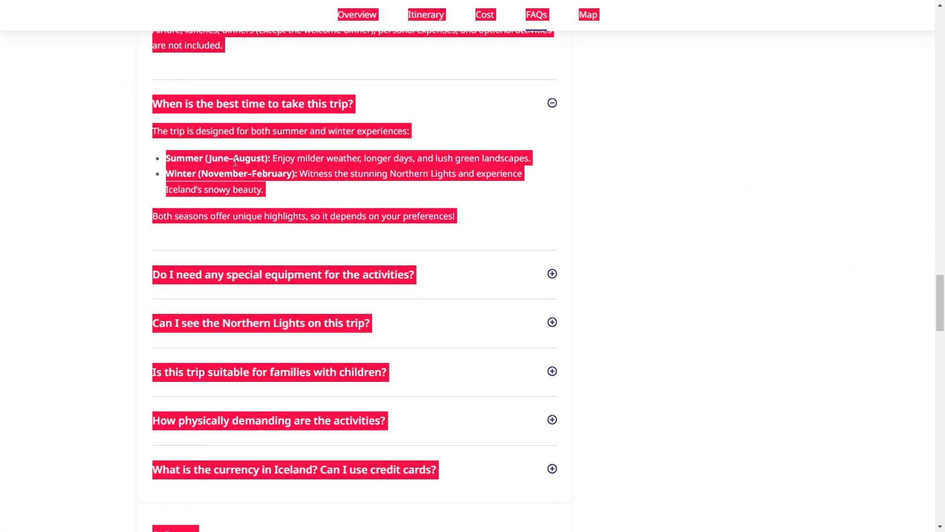
{"action": "left_click", "coordinate": [138, 153]}
{"action": "left_click_drag", "start_coordinate": [152, 129], "coordinate": [521, 231]}
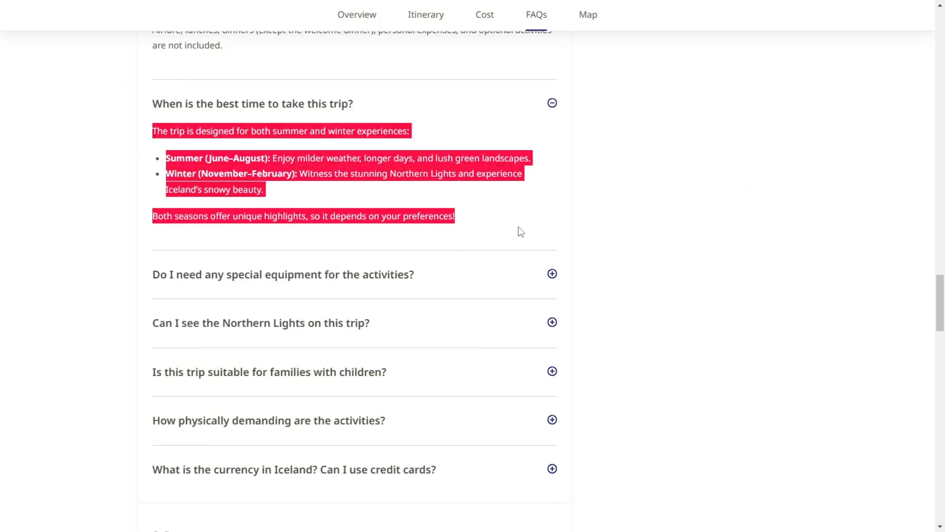
{"action": "key", "text": "alt+Tab"}
{"action": "left_click", "coordinate": [301, 323]}
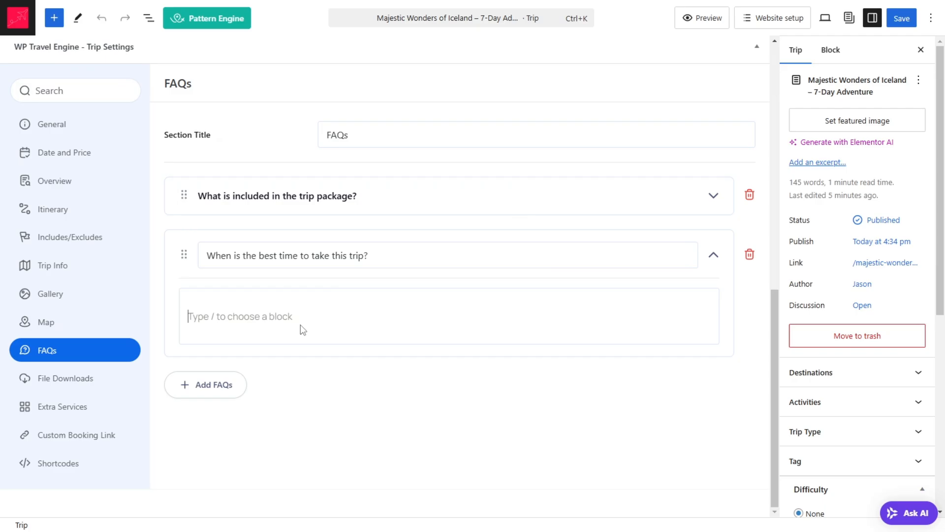
{"action": "key", "text": "ctrl+v"}
{"action": "scroll", "coordinate": [709, 248], "scroll_direction": "down", "scroll_amount": 1}
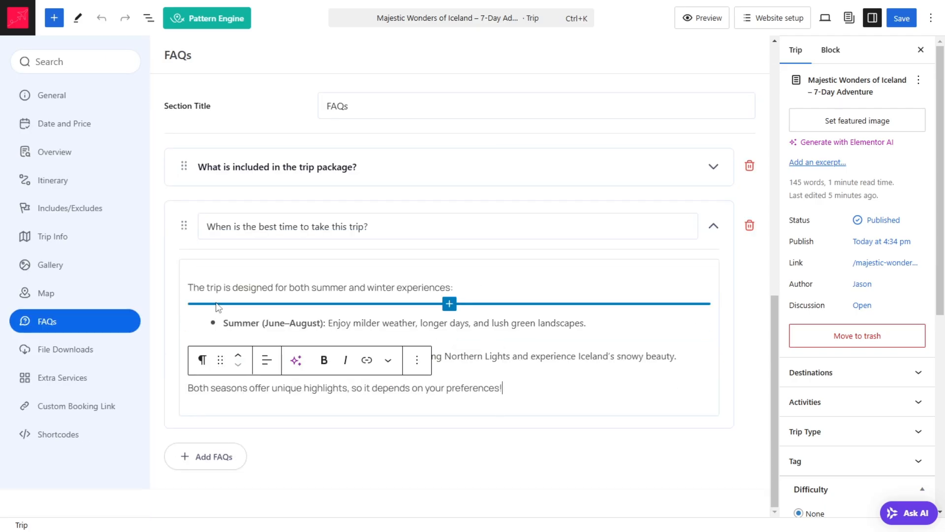
{"action": "left_click", "coordinate": [713, 227]}
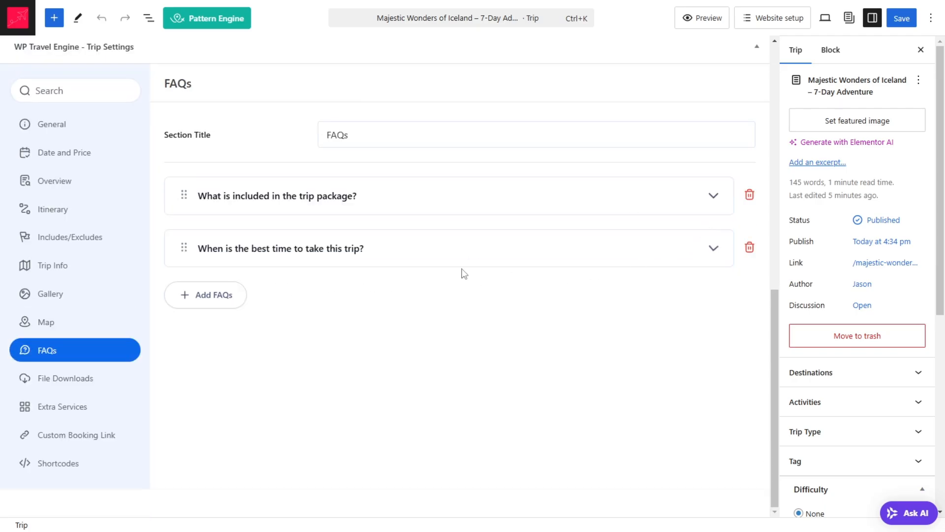
Step: Add a third FAQ and copy "Do I need any special equipment for the activities?" from the sample page as its question
{"action": "left_click", "coordinate": [211, 293]}
{"action": "key", "text": "alt+Tab"}
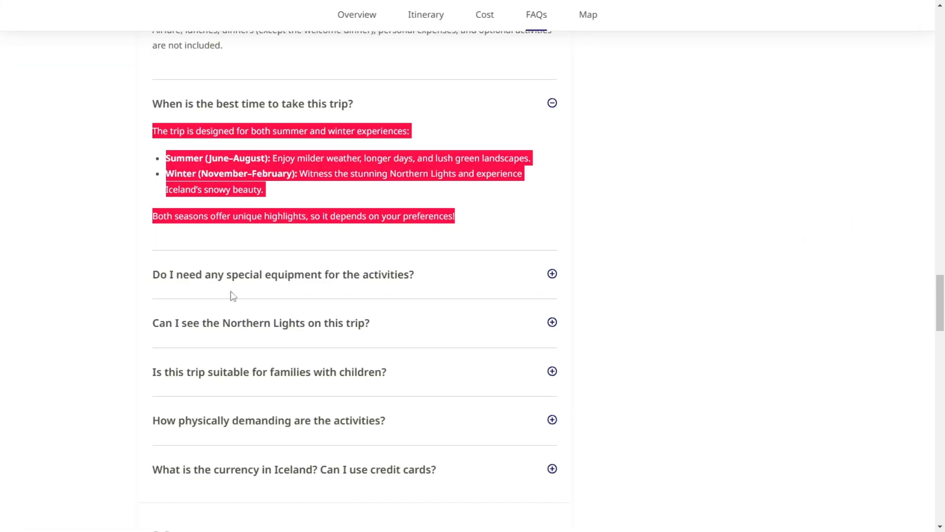
{"action": "left_click", "coordinate": [449, 267]}
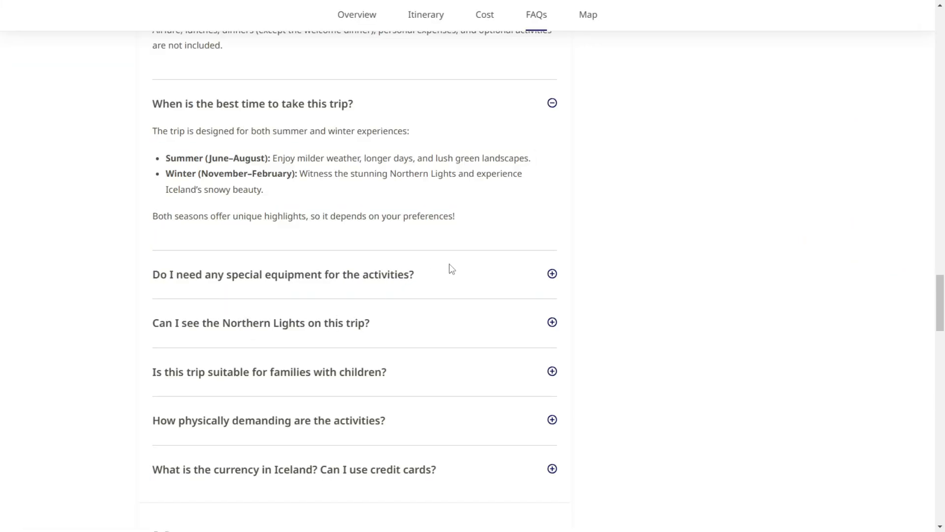
{"action": "left_click", "coordinate": [428, 289]}
{"action": "left_click_drag", "start_coordinate": [426, 291], "coordinate": [420, 280]}
{"action": "left_click", "coordinate": [262, 287]}
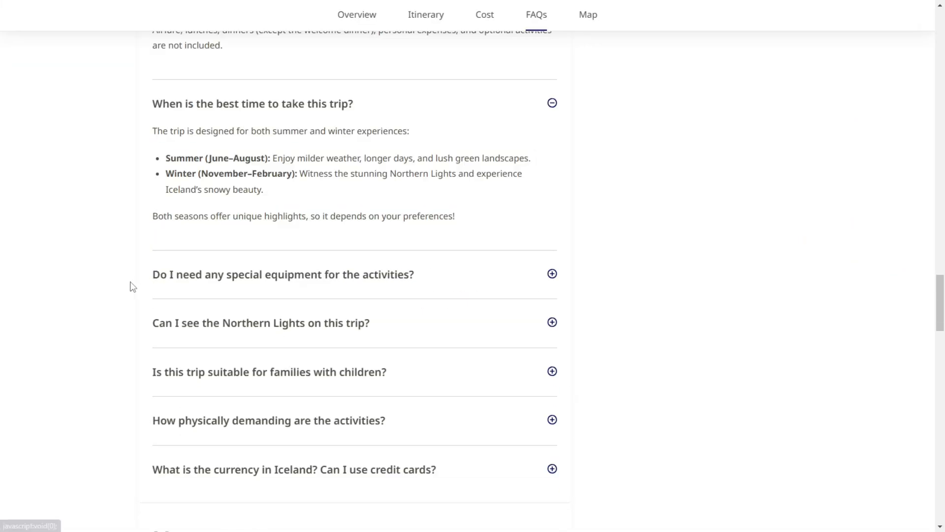
{"action": "left_click_drag", "start_coordinate": [146, 276], "coordinate": [457, 274]}
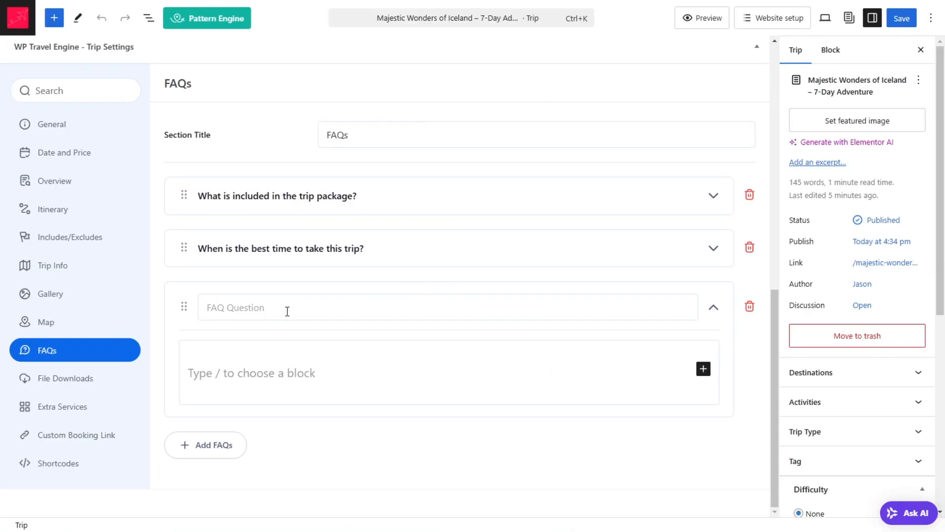
{"action": "left_click", "coordinate": [287, 311]}
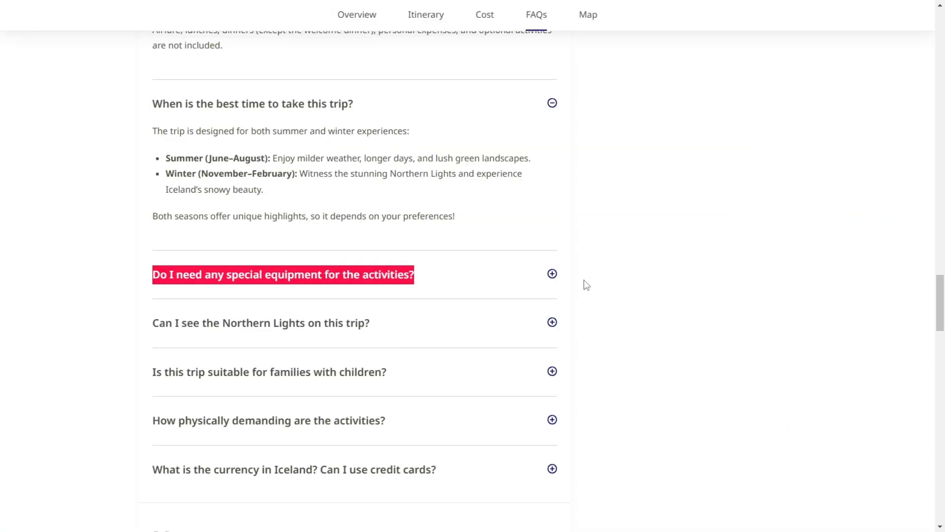
Step: Copy the sample page's special equipment answer into the third FAQ's answer, and collapse that entry
{"action": "left_click", "coordinate": [585, 287]}
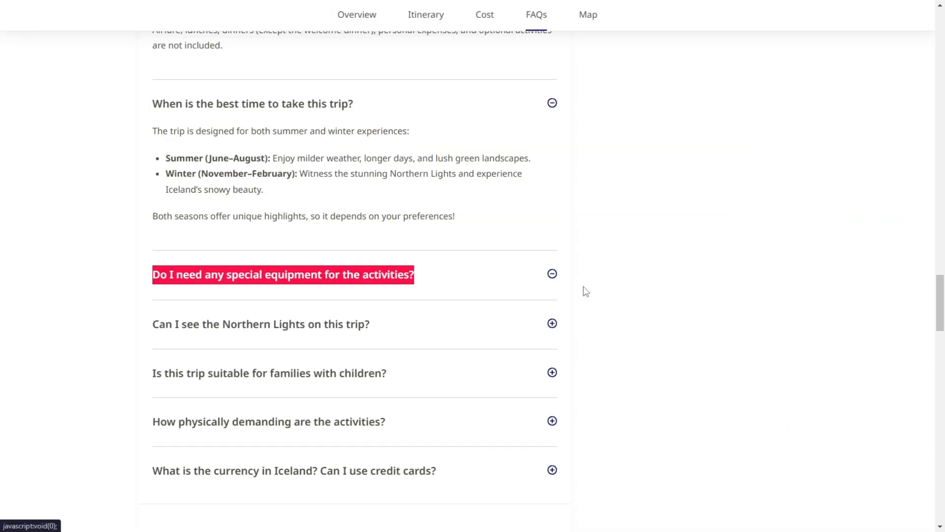
{"action": "scroll", "coordinate": [551, 292], "scroll_direction": "down", "scroll_amount": 3}
{"action": "left_click", "coordinate": [174, 135]}
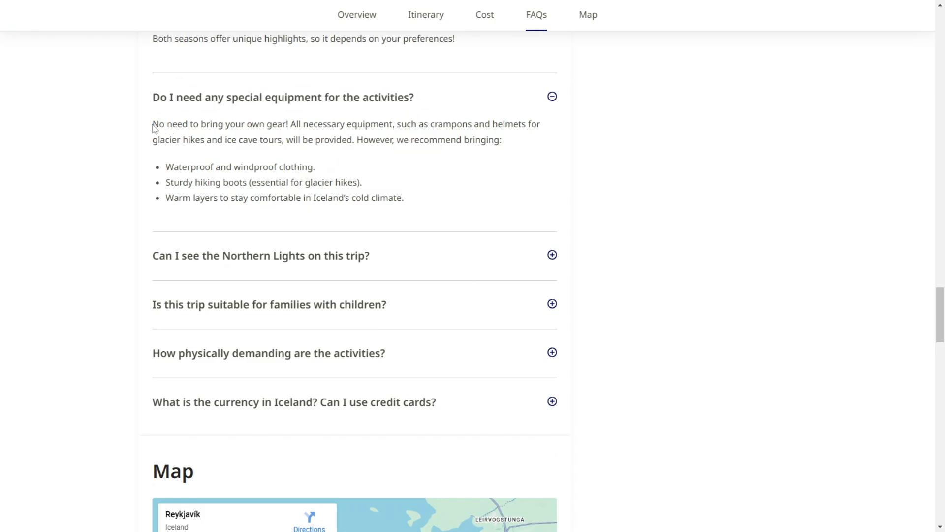
{"action": "left_click_drag", "start_coordinate": [154, 127], "coordinate": [439, 206]}
{"action": "key", "text": "alt+Tab"}
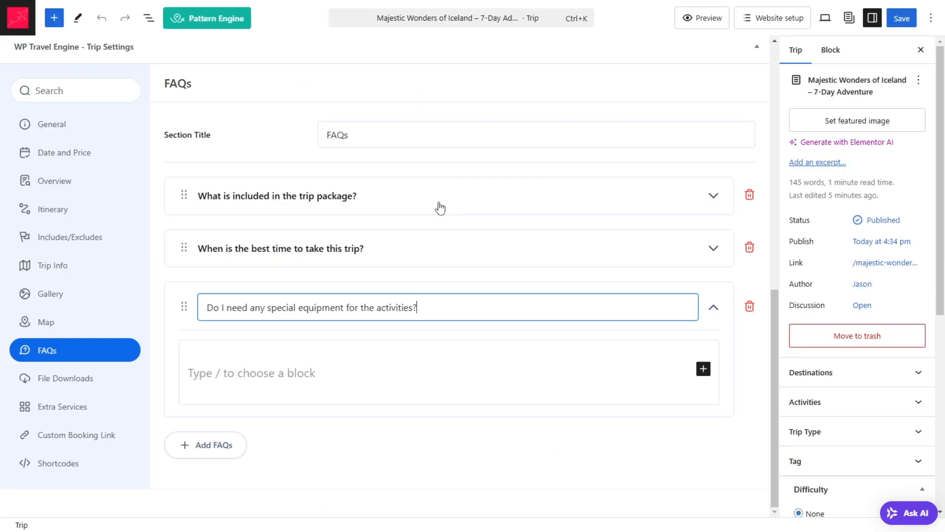
{"action": "left_click", "coordinate": [347, 369]}
{"action": "key", "text": "ctrl+v"}
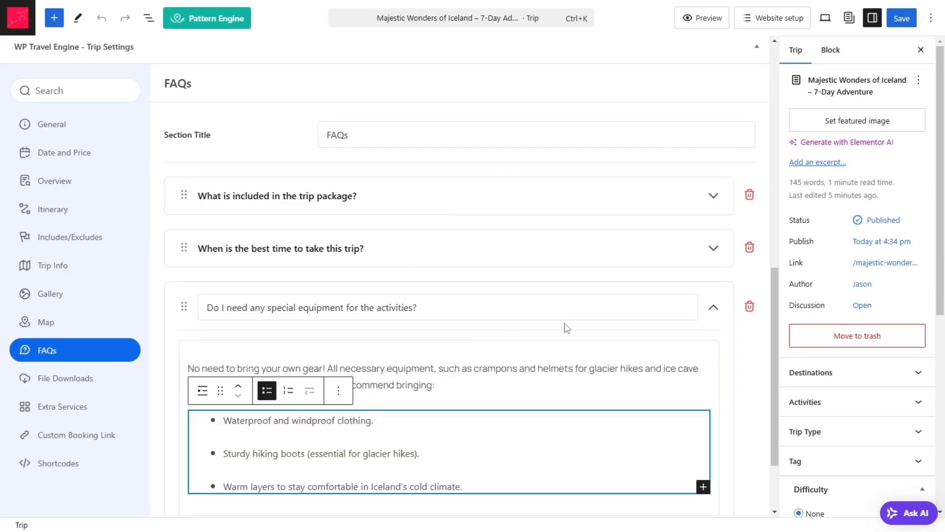
{"action": "left_click", "coordinate": [714, 309]}
Step: Add a fourth FAQ and copy "Can I see the Northern Lights on this trip?" from the sample page as its question
{"action": "left_click", "coordinate": [191, 350]}
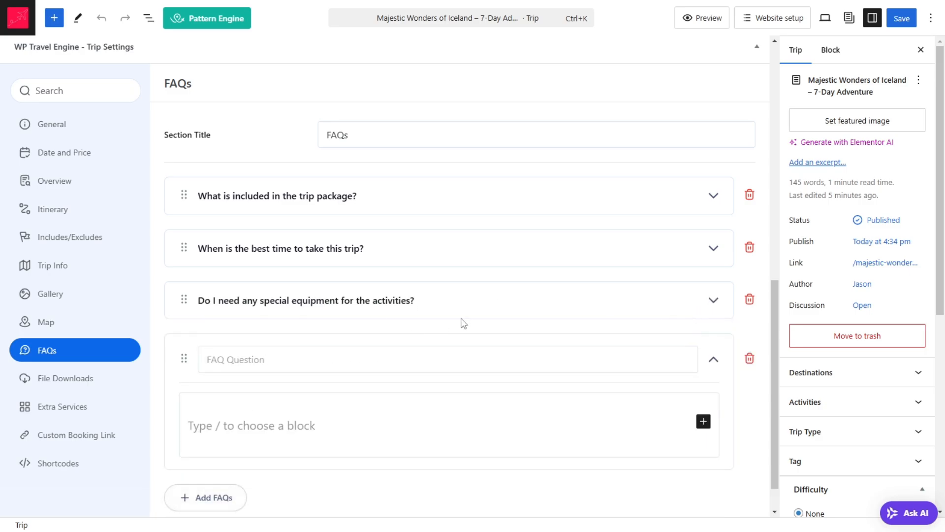
{"action": "key", "text": "alt+Tab"}
{"action": "left_click", "coordinate": [141, 261]}
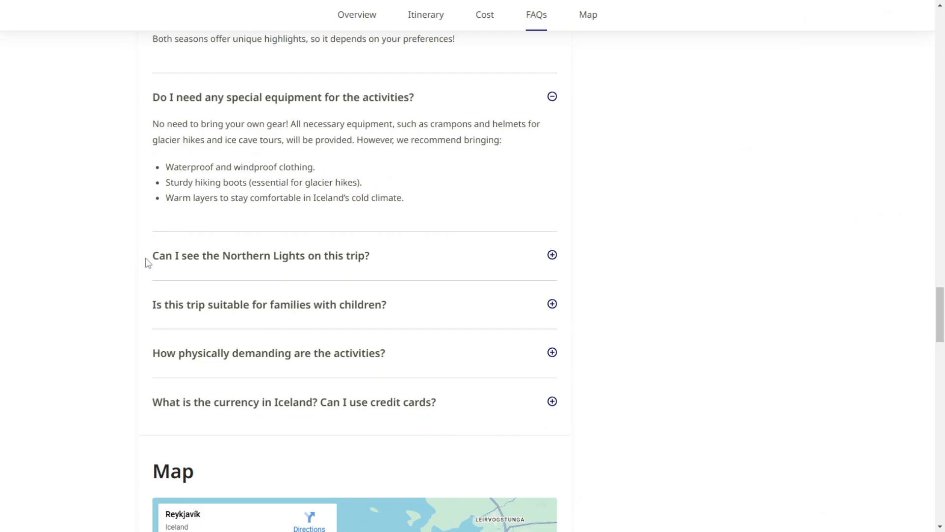
{"action": "left_click_drag", "start_coordinate": [149, 262], "coordinate": [416, 252]}
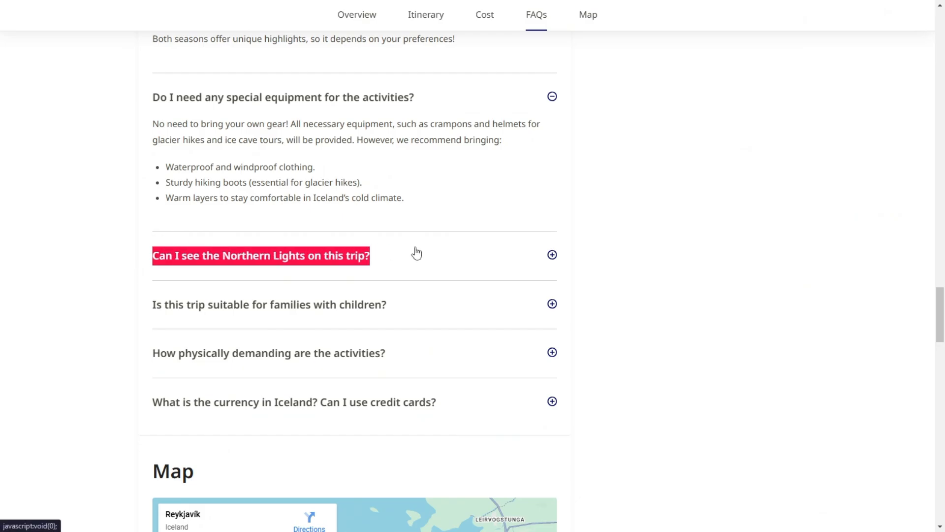
{"action": "key", "text": "alt+Tab"}
{"action": "left_click", "coordinate": [254, 320]}
{"action": "key", "text": "alt+Tab"}
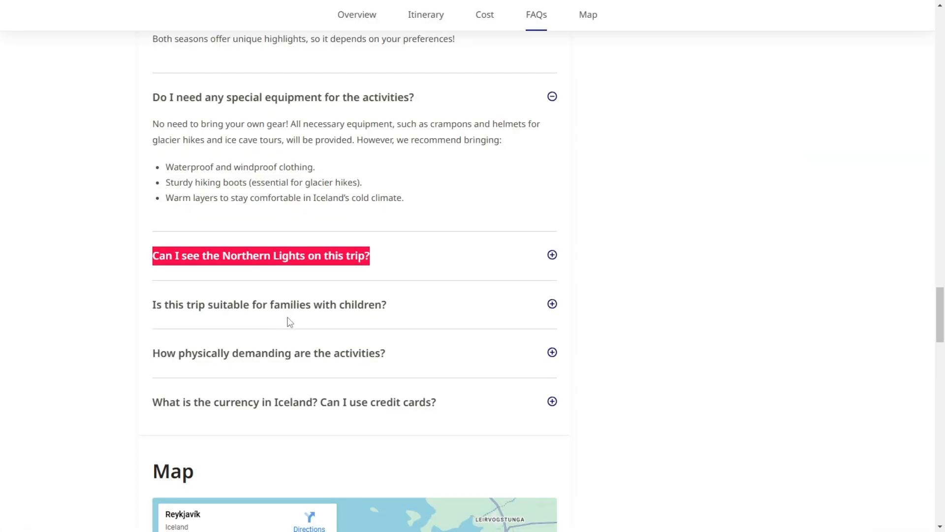
Step: Copy the sample page's Northern Lights answer into the fourth FAQ's answer, and collapse that entry
{"action": "left_click", "coordinate": [553, 256]}
{"action": "triple_click", "coordinate": [222, 301]}
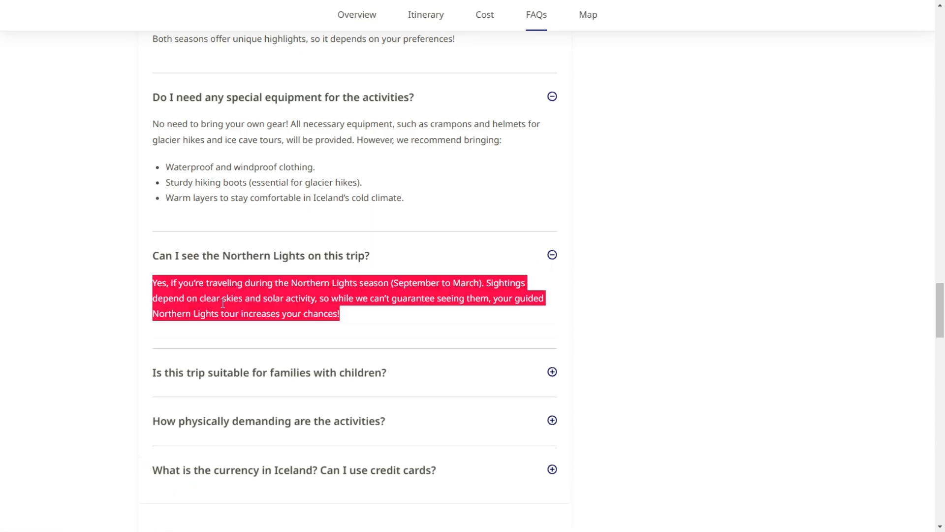
{"action": "key", "text": "alt+Tab"}
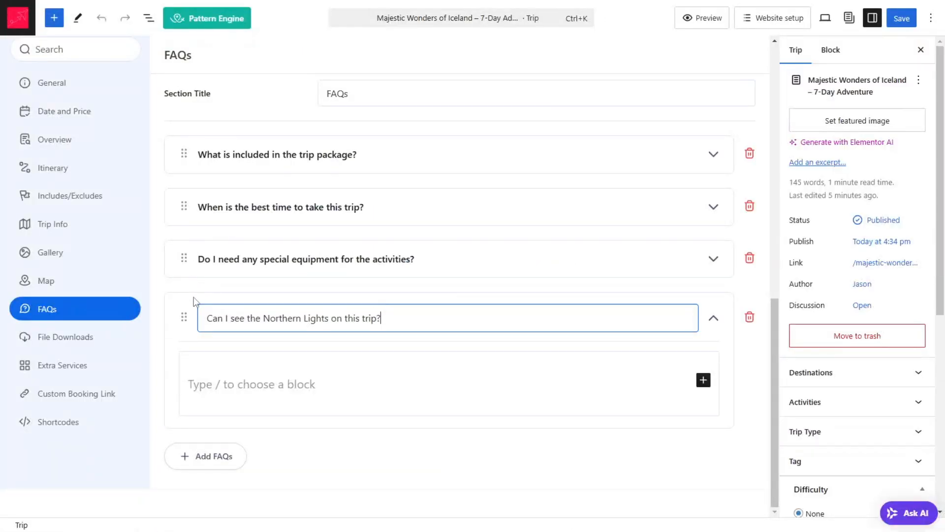
{"action": "left_click", "coordinate": [256, 400]}
{"action": "key", "text": "ctrl+v"}
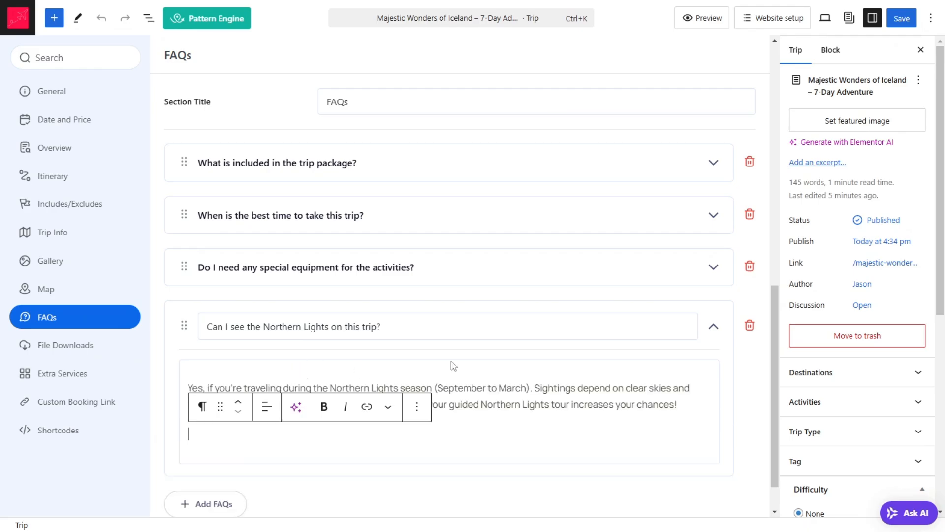
{"action": "left_click", "coordinate": [714, 328]}
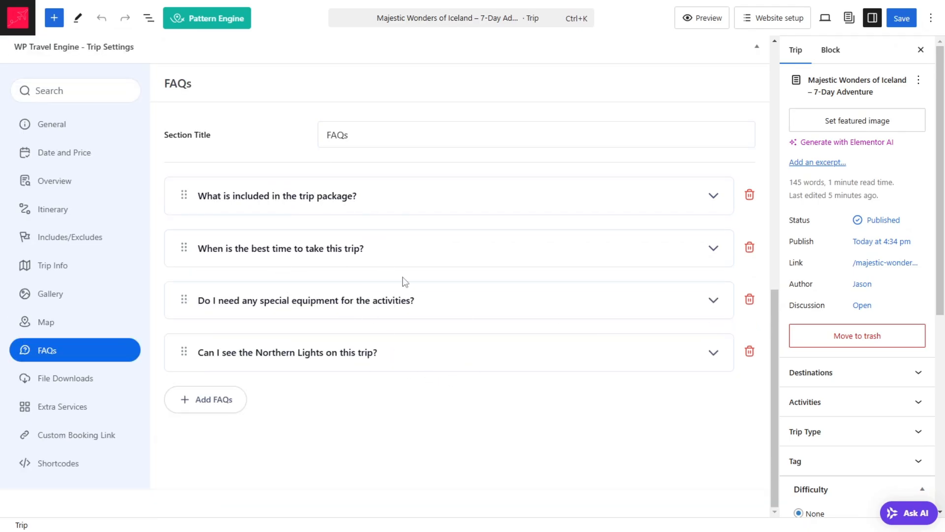
Step: Examine the trip's File Downloads, Extra Services, Custom Booking Link and Shortcodes settings
{"action": "left_click", "coordinate": [88, 388]}
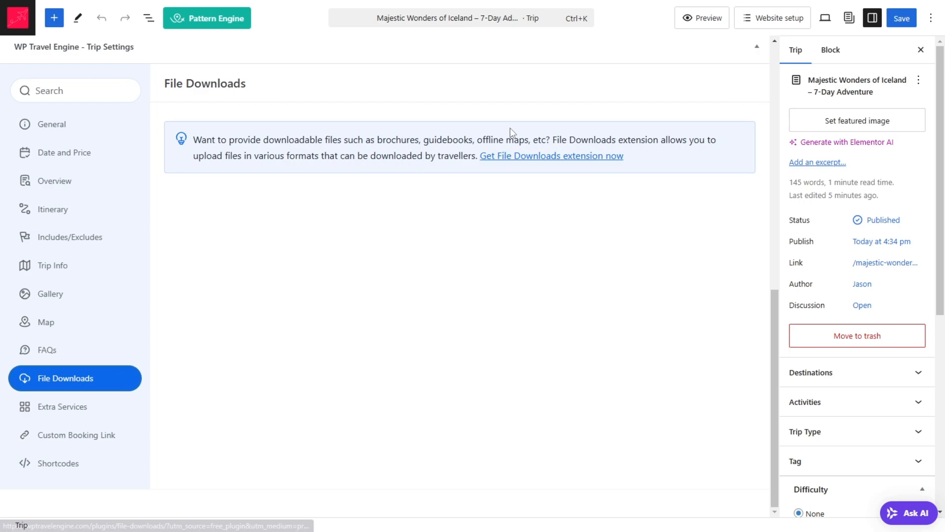
{"action": "left_click", "coordinate": [68, 412]}
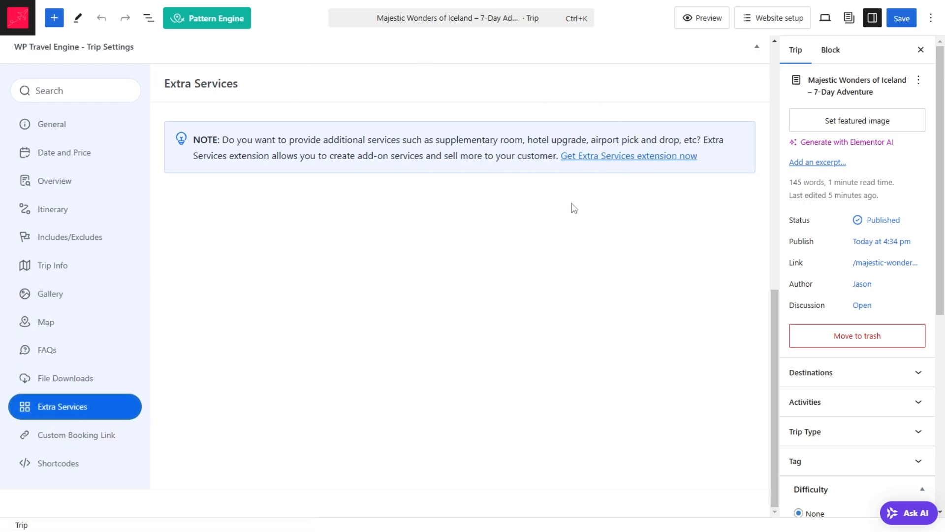
{"action": "left_click_drag", "start_coordinate": [429, 138], "coordinate": [669, 150]}
{"action": "left_click", "coordinate": [517, 291]}
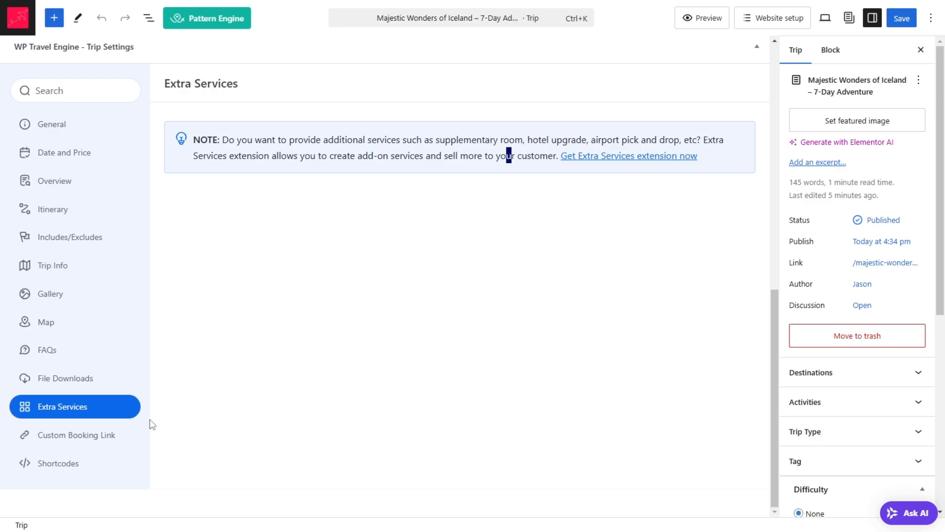
{"action": "left_click", "coordinate": [69, 440]}
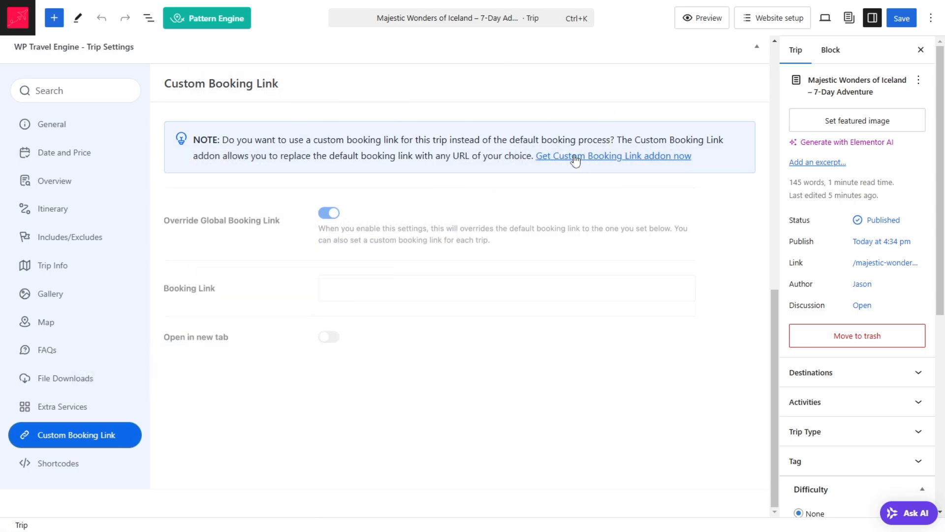
{"action": "left_click", "coordinate": [68, 470]}
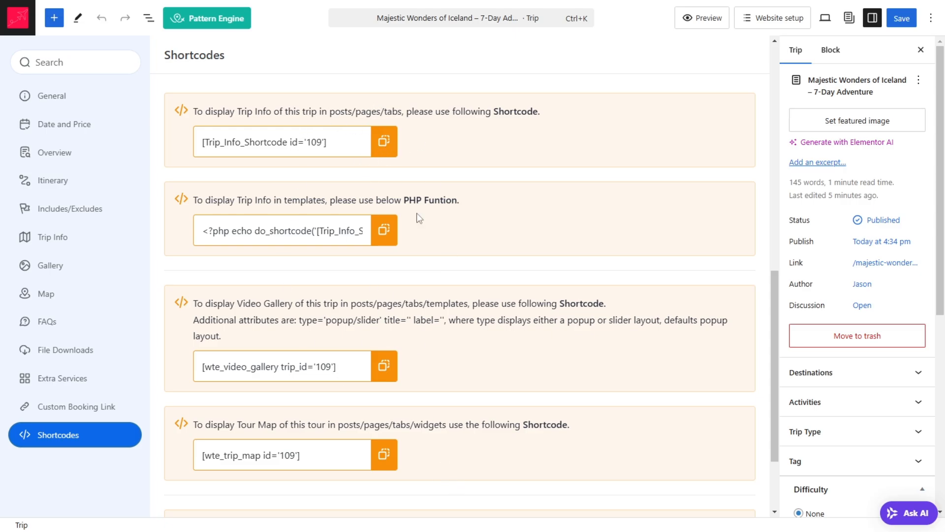
{"action": "scroll", "coordinate": [419, 218], "scroll_direction": "up", "scroll_amount": 10}
{"action": "scroll", "coordinate": [489, 177], "scroll_direction": "down", "scroll_amount": 5}
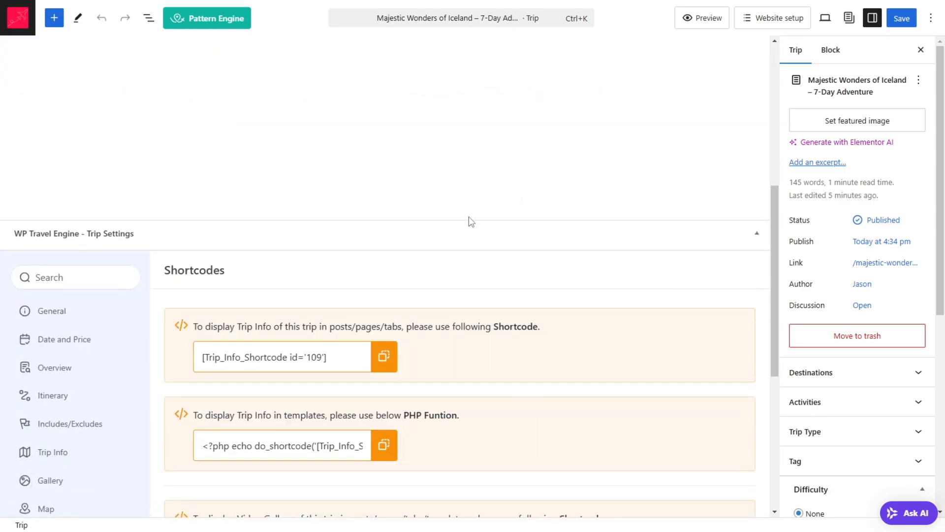
{"action": "scroll", "coordinate": [471, 222], "scroll_direction": "down", "scroll_amount": 5}
{"action": "scroll", "coordinate": [388, 127], "scroll_direction": "up", "scroll_amount": 4}
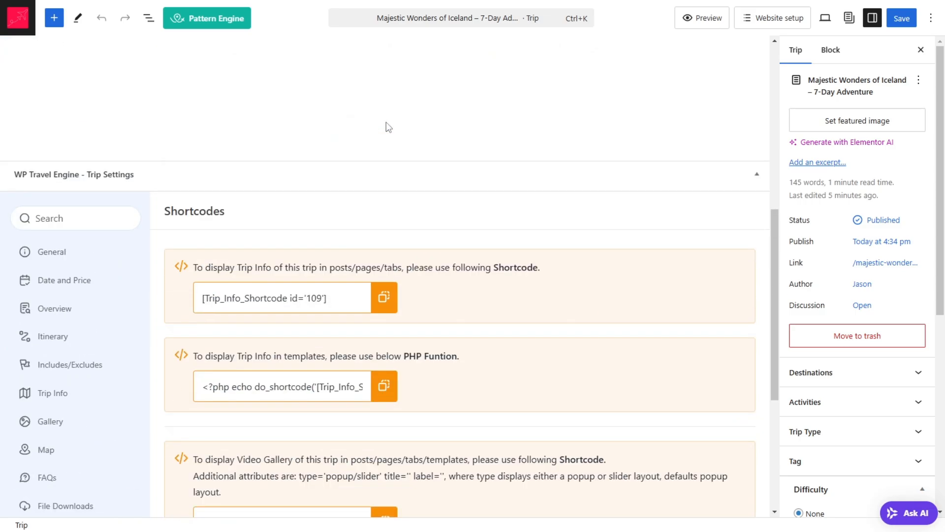
{"action": "scroll", "coordinate": [439, 295], "scroll_direction": "down", "scroll_amount": 2}
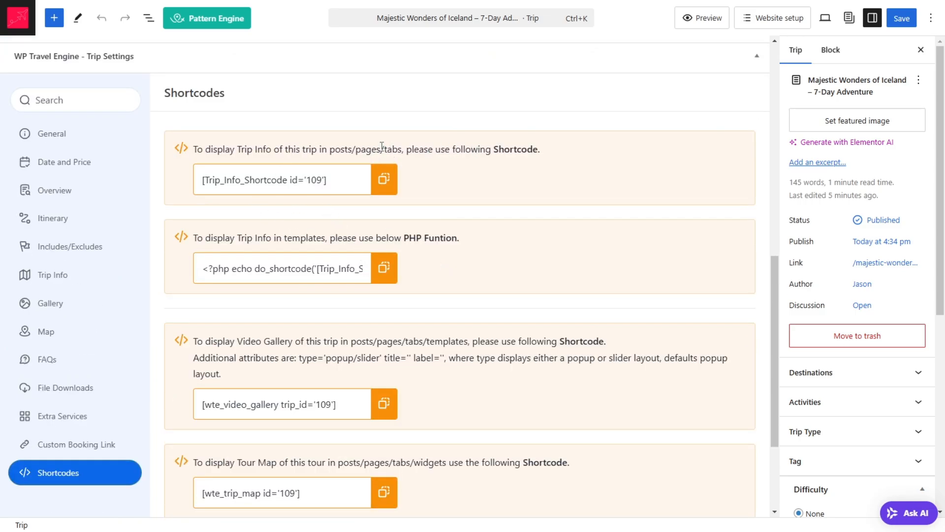
Step: Copy the Trip Info shortcode for posts and pages, and add an empty block above the first description paragraph
{"action": "left_click", "coordinate": [384, 179]}
{"action": "scroll", "coordinate": [469, 202], "scroll_direction": "down", "scroll_amount": 3}
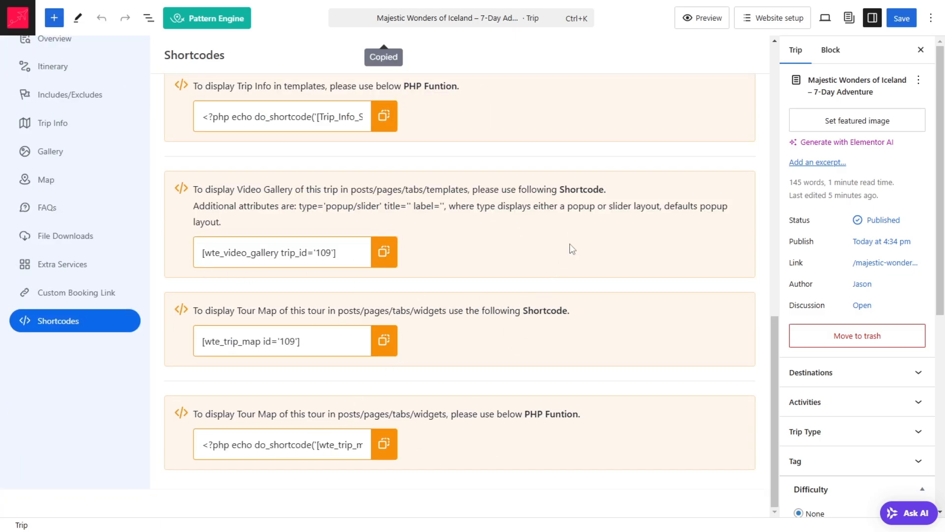
{"action": "scroll", "coordinate": [572, 248], "scroll_direction": "up", "scroll_amount": 10}
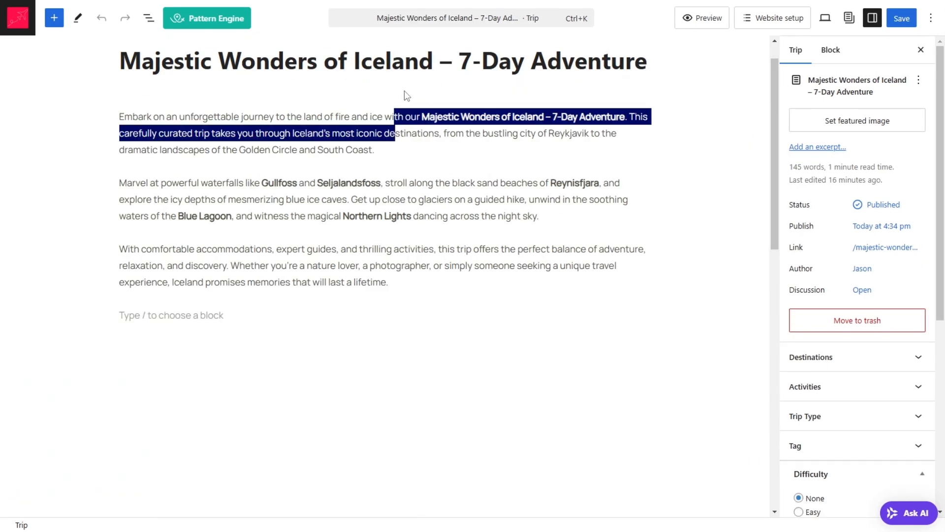
{"action": "left_click", "coordinate": [392, 89]}
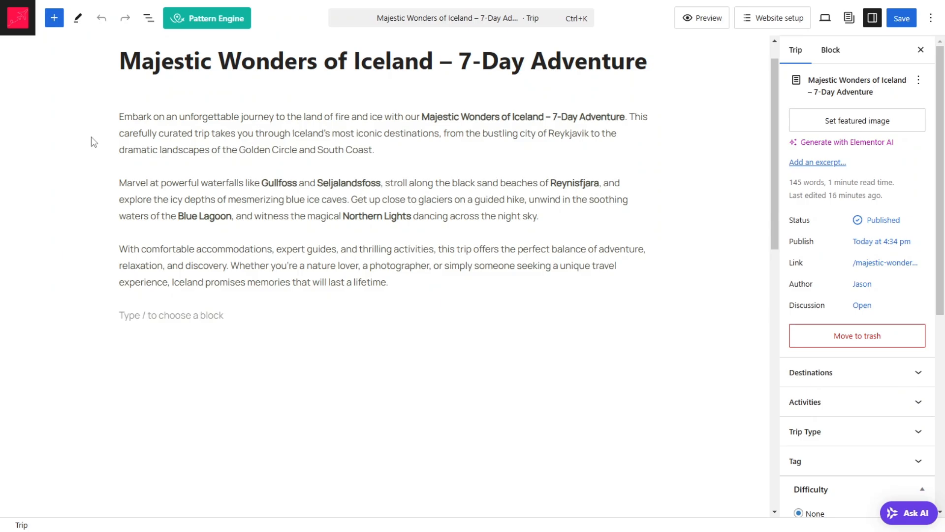
{"action": "left_click", "coordinate": [120, 118]}
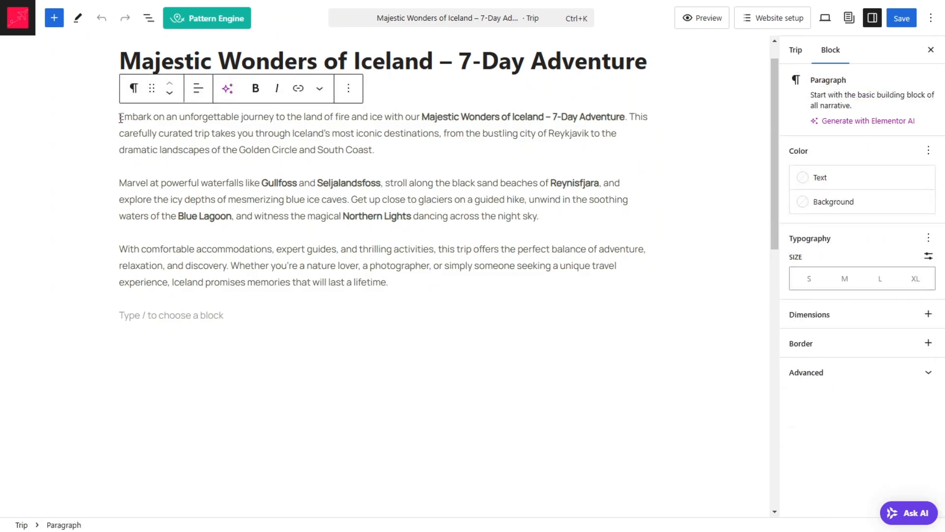
{"action": "key", "text": "Return"}
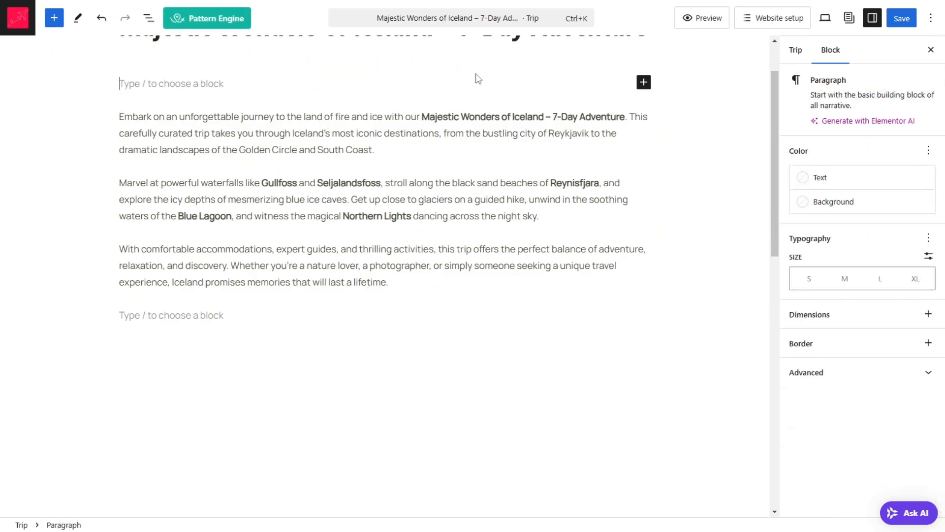
Step: Insert a Shortcode block containing [Trip_Info_Shortcode id='109'] in the empty block above the trip description
{"action": "left_click", "coordinate": [644, 83]}
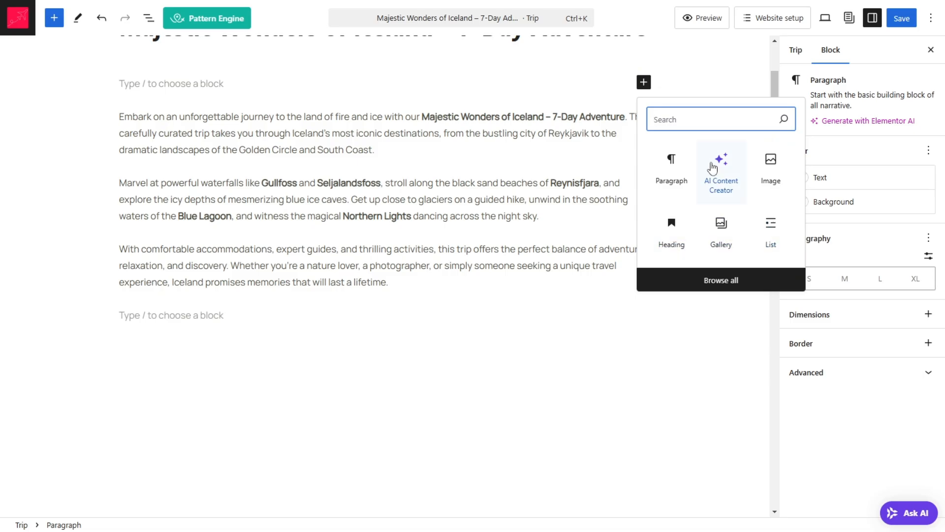
{"action": "type", "text": "sh"}
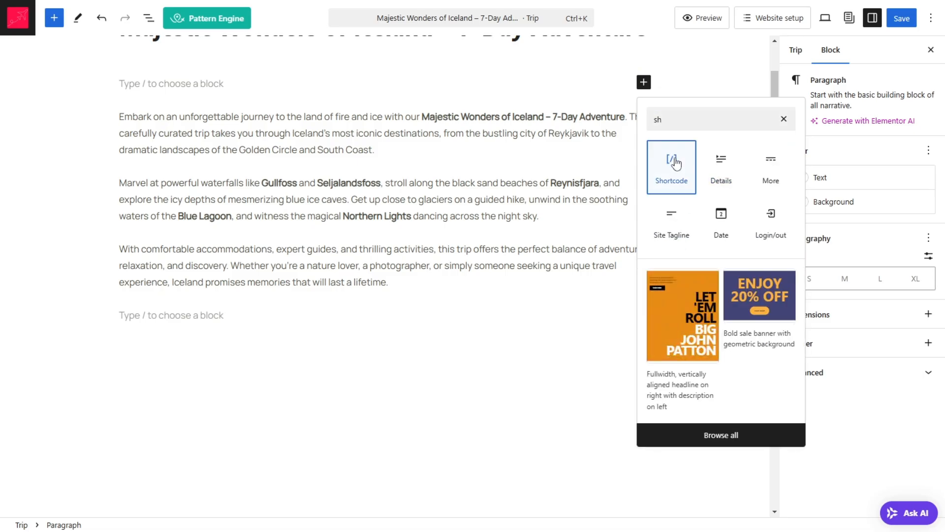
{"action": "left_click", "coordinate": [671, 165]}
{"action": "key", "text": "ctrl+v"}
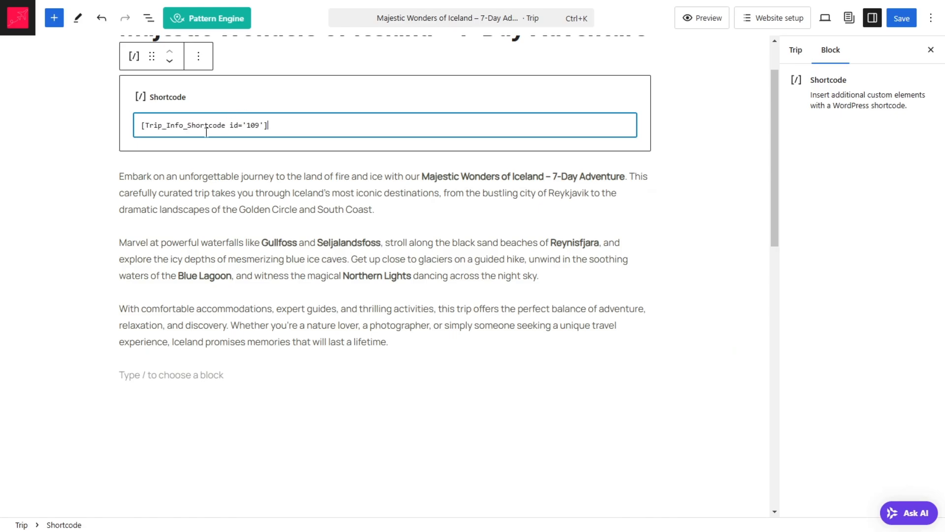
{"action": "left_click", "coordinate": [2, 204]}
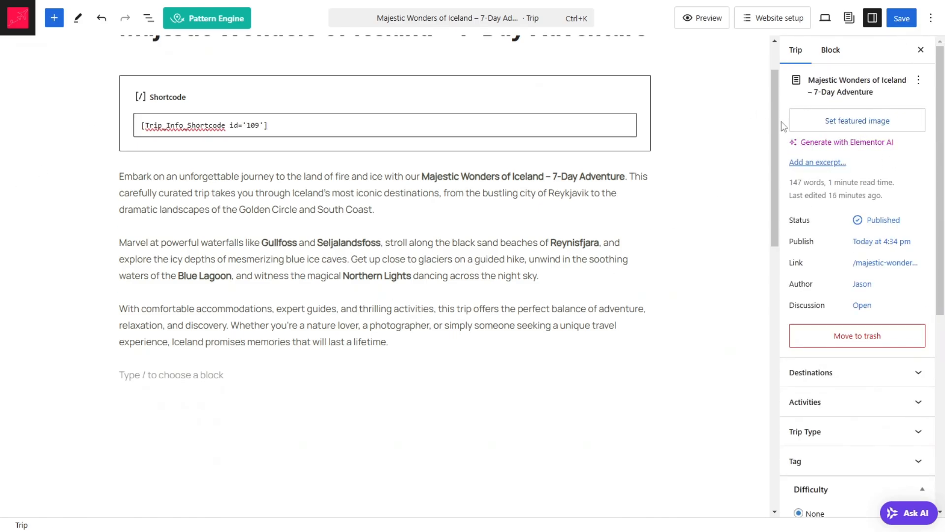
Step: Set the blue lagoon picture image-3.jpg from the media library as the trip's featured image
{"action": "left_click", "coordinate": [852, 121]}
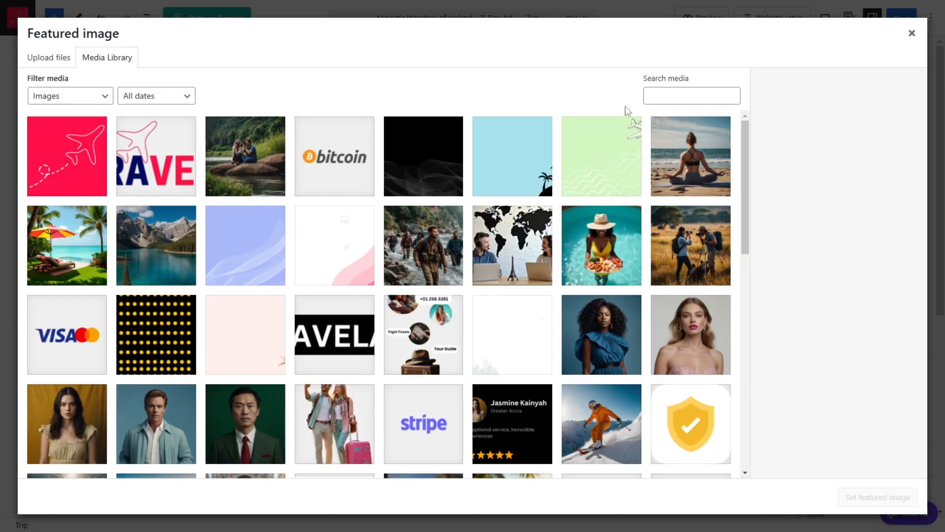
{"action": "scroll", "coordinate": [310, 177], "scroll_direction": "down", "scroll_amount": 5}
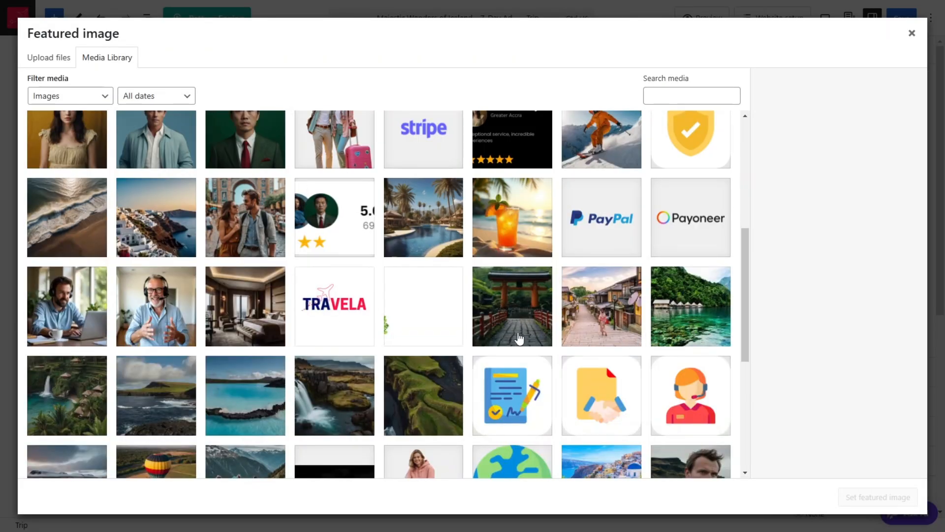
{"action": "scroll", "coordinate": [512, 330], "scroll_direction": "down", "scroll_amount": 1}
{"action": "scroll", "coordinate": [492, 326], "scroll_direction": "down", "scroll_amount": 1}
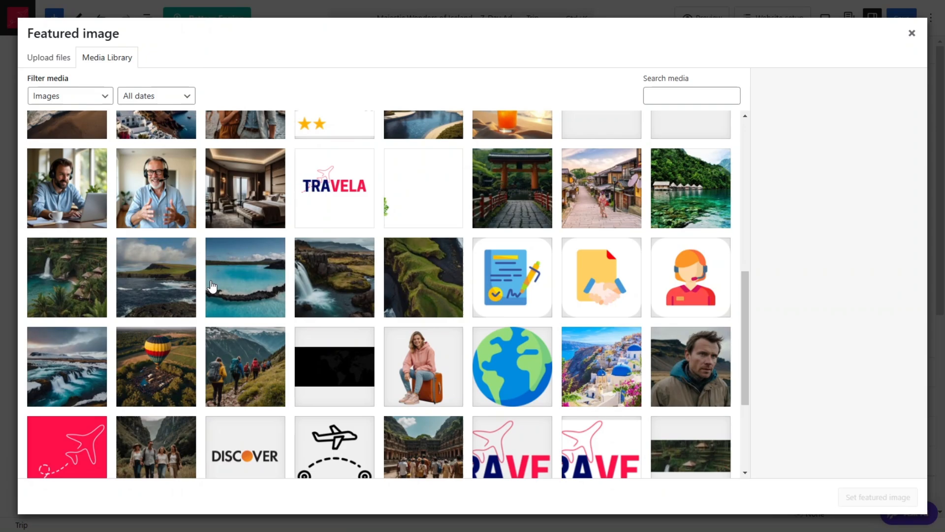
{"action": "left_click", "coordinate": [240, 291]}
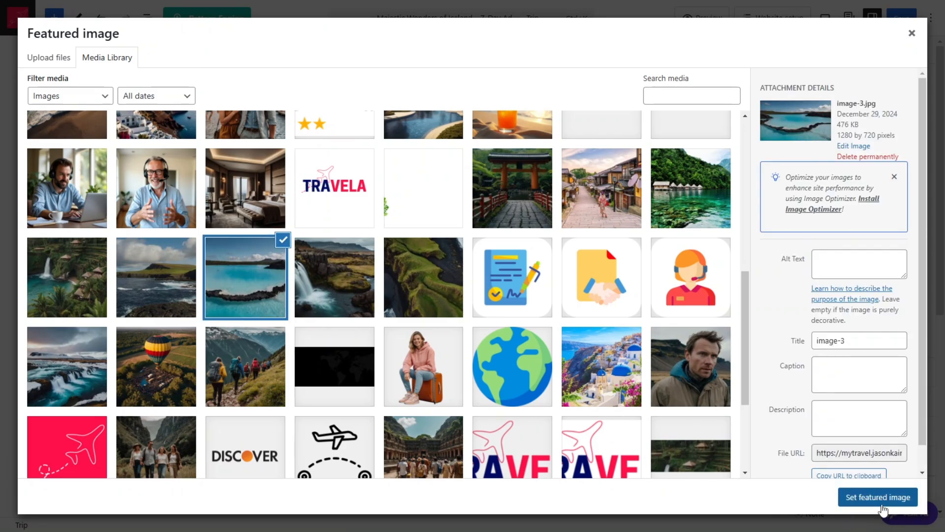
{"action": "left_click", "coordinate": [866, 497]}
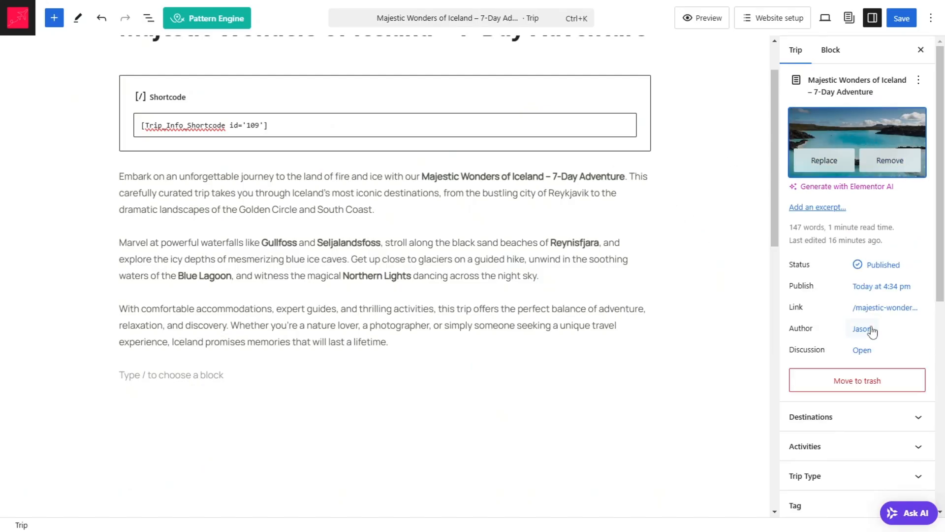
Step: Assign the destination Iceland and the activities Hiking, Skiing and Snowboarding, and Beach Yoga to the trip
{"action": "scroll", "coordinate": [869, 331], "scroll_direction": "down", "scroll_amount": 1}
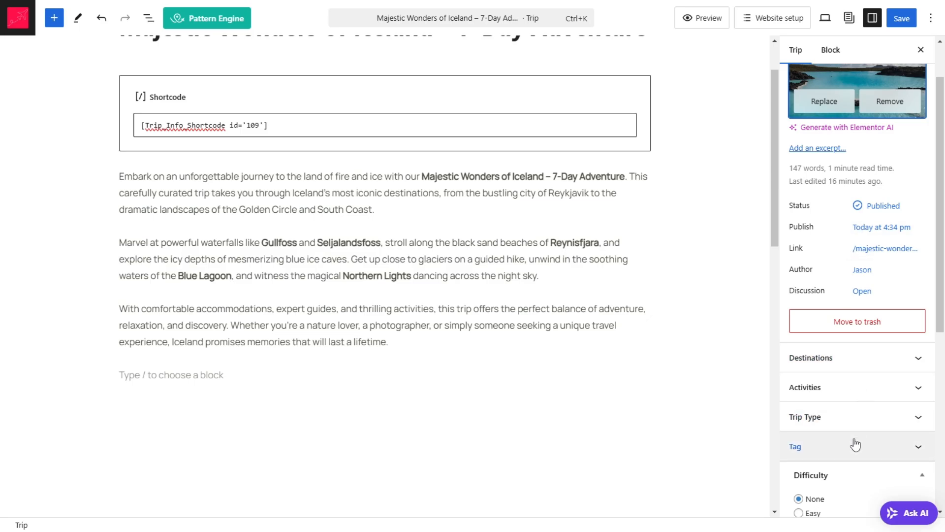
{"action": "left_click", "coordinate": [884, 365]}
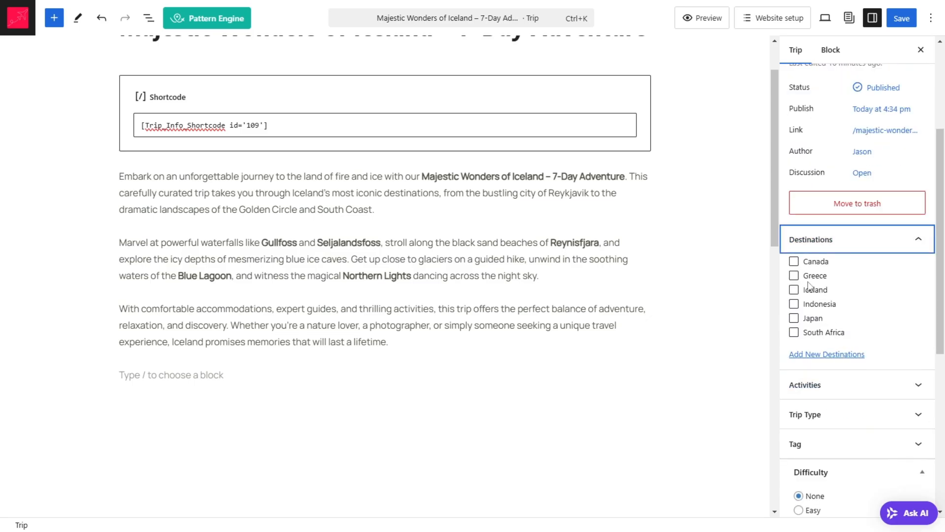
{"action": "left_click", "coordinate": [794, 290]}
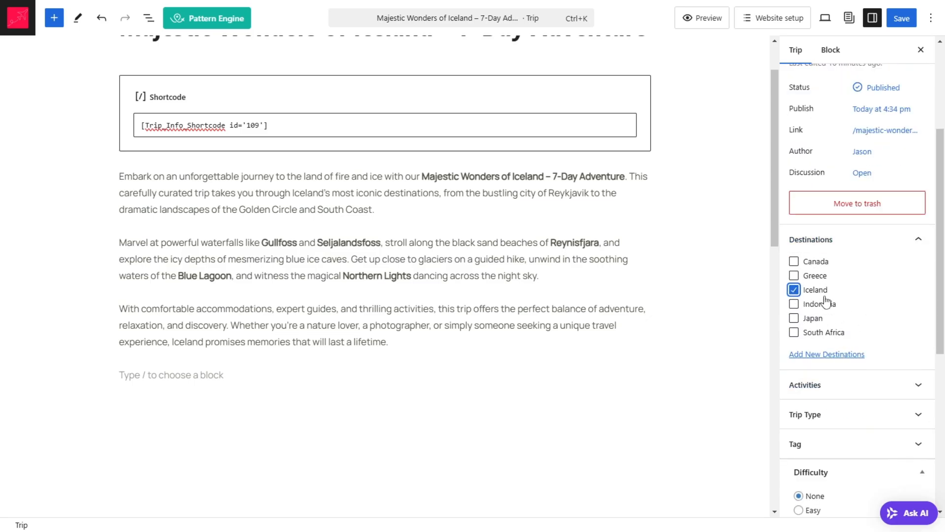
{"action": "left_click", "coordinate": [860, 394]}
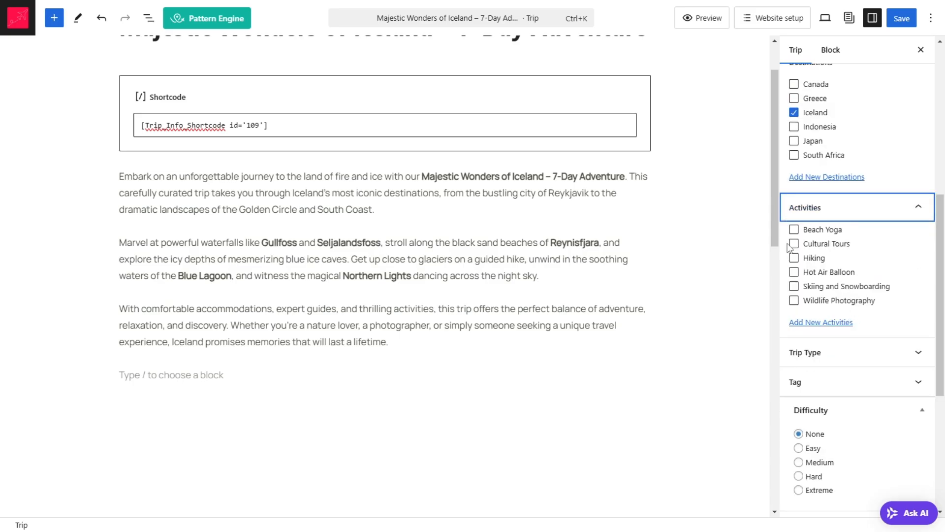
{"action": "left_click", "coordinate": [795, 258]}
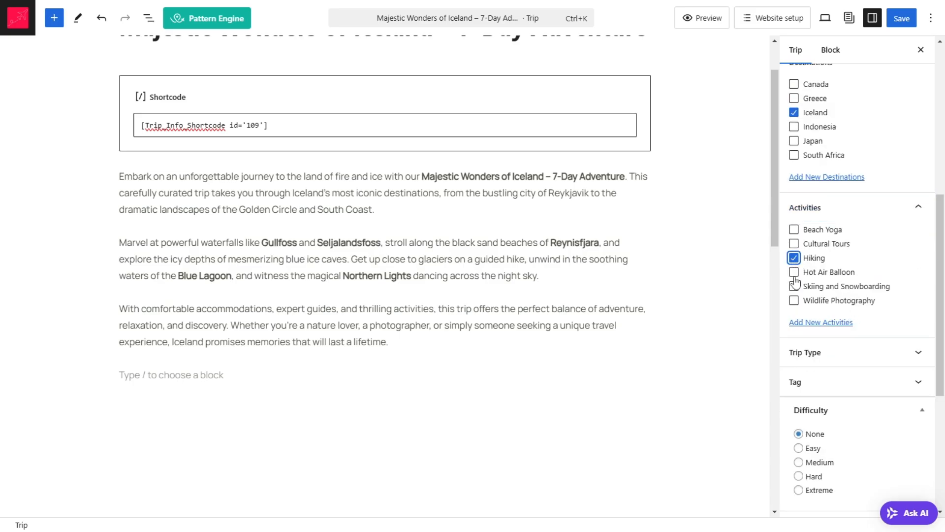
{"action": "left_click", "coordinate": [794, 286]}
{"action": "left_click", "coordinate": [793, 232]}
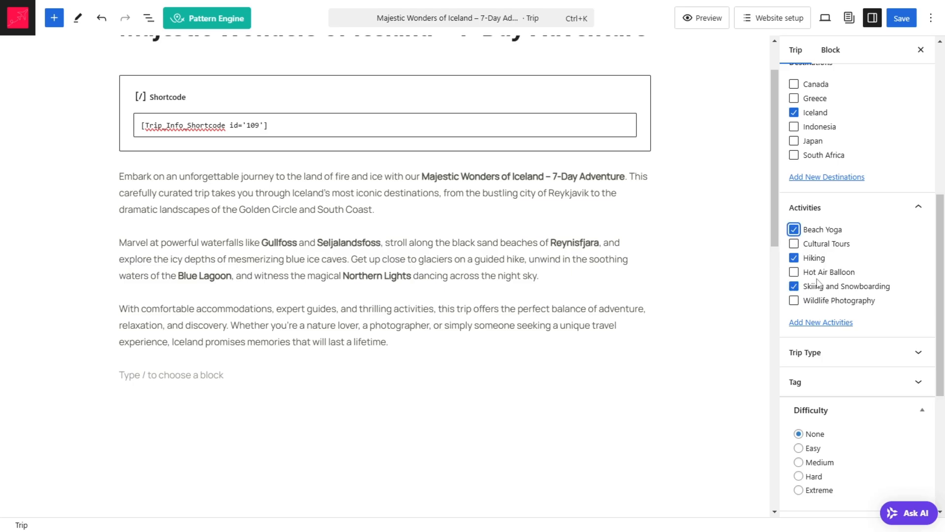
Step: Assign the trip types Romantic Getaways, Luxury Escapes, Family-Friendly Vacations and Adventure Tours to the trip
{"action": "left_click", "coordinate": [835, 354]}
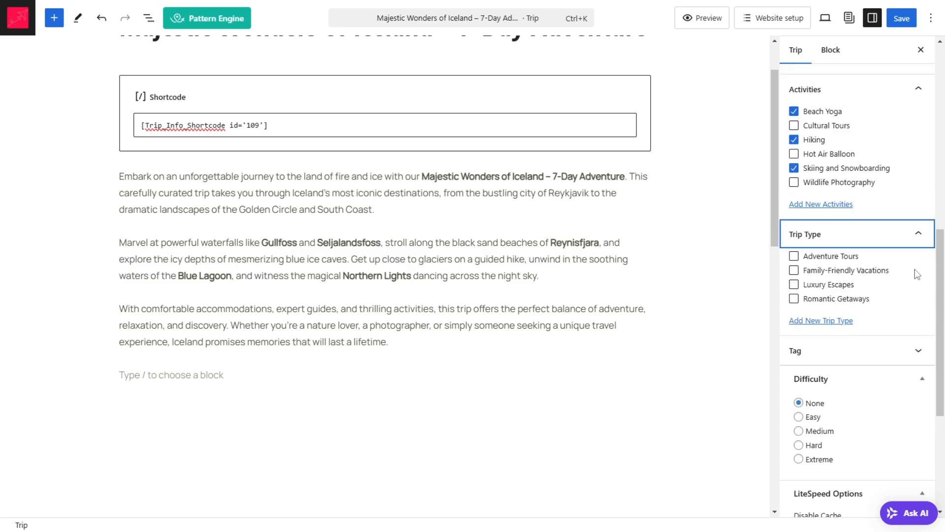
{"action": "left_click", "coordinate": [793, 298]}
{"action": "left_click", "coordinate": [793, 284]}
{"action": "left_click", "coordinate": [793, 270]}
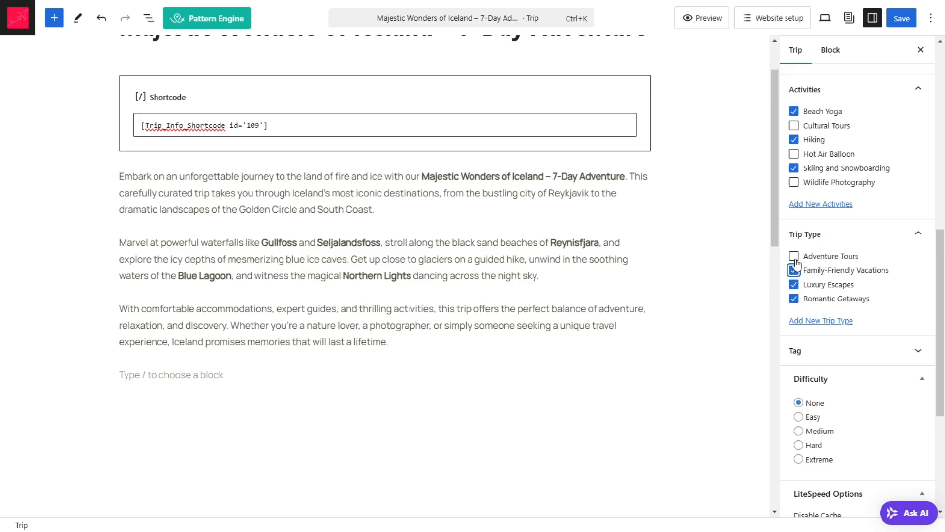
{"action": "left_click", "coordinate": [795, 256]}
Step: Expand the trip's tag settings and set its difficulty to Medium
{"action": "left_click", "coordinate": [886, 351]}
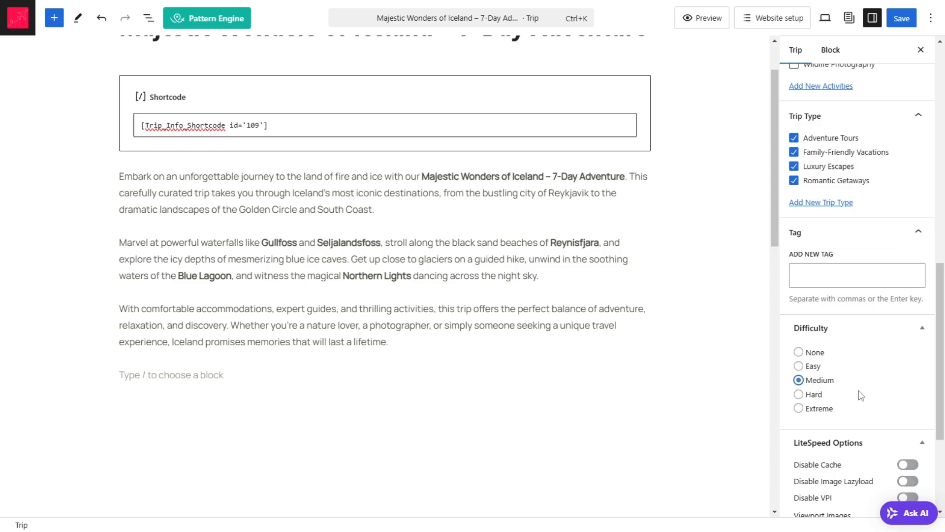
{"action": "scroll", "coordinate": [859, 396], "scroll_direction": "down", "scroll_amount": 4}
{"action": "scroll", "coordinate": [907, 413], "scroll_direction": "up", "scroll_amount": 15}
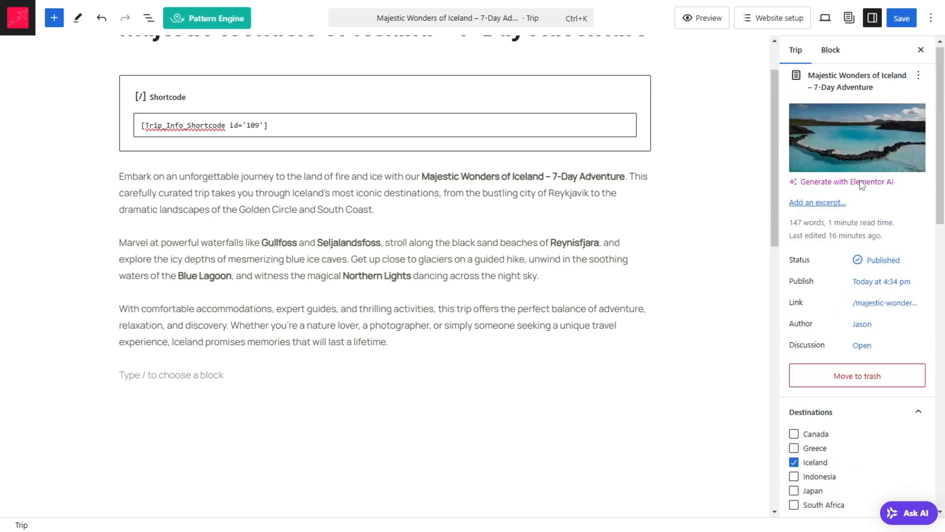
Step: Save the changes to the Iceland trip and return to the trips list
{"action": "left_click", "coordinate": [901, 18]}
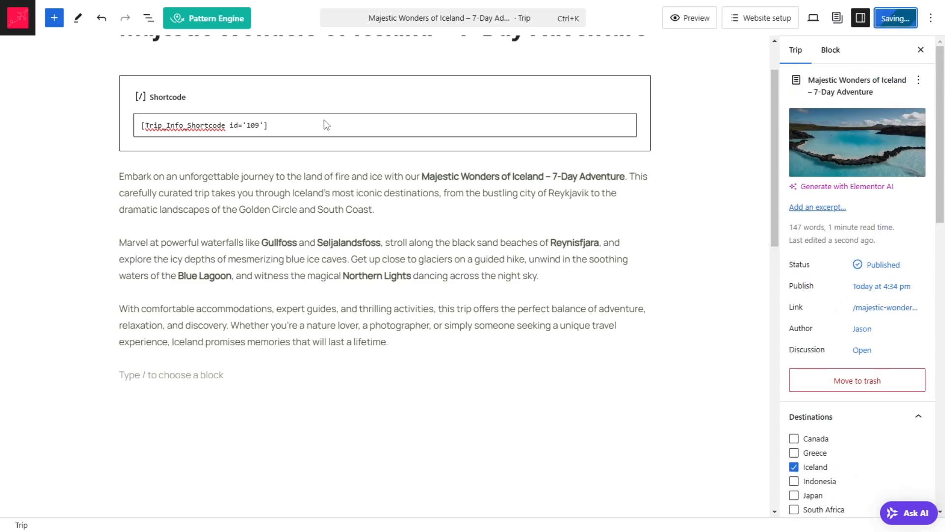
{"action": "scroll", "coordinate": [252, 152], "scroll_direction": "up", "scroll_amount": 2}
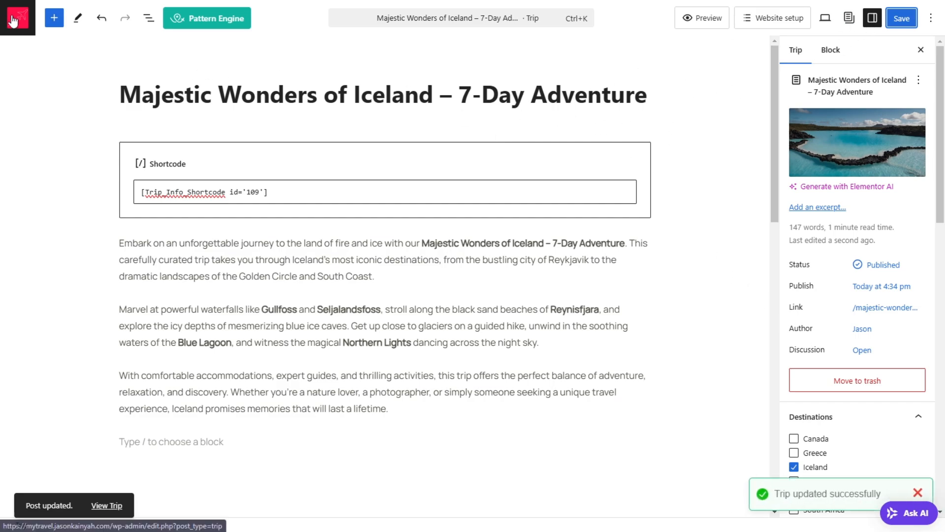
{"action": "left_click", "coordinate": [12, 15]}
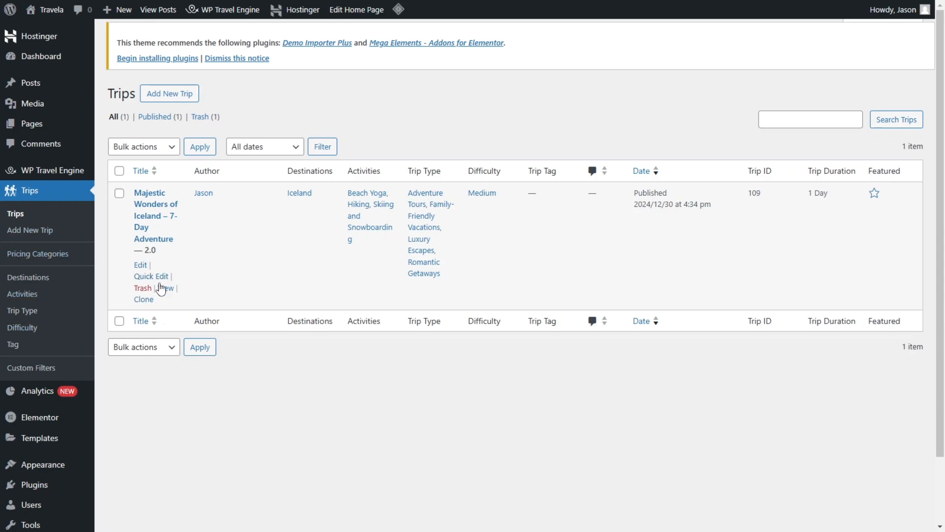
Step: View the Iceland trip's public page in a new browser tab and review its trip facts, description and overview
{"action": "right_click", "coordinate": [164, 289]}
{"action": "left_click", "coordinate": [177, 305]}
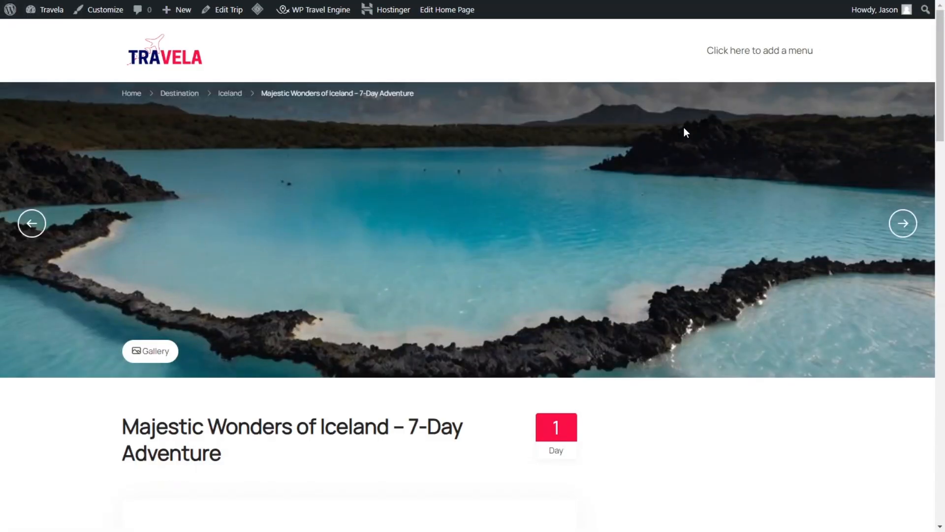
{"action": "scroll", "coordinate": [804, 228], "scroll_direction": "down", "scroll_amount": 3}
{"action": "scroll", "coordinate": [656, 200], "scroll_direction": "down", "scroll_amount": 2}
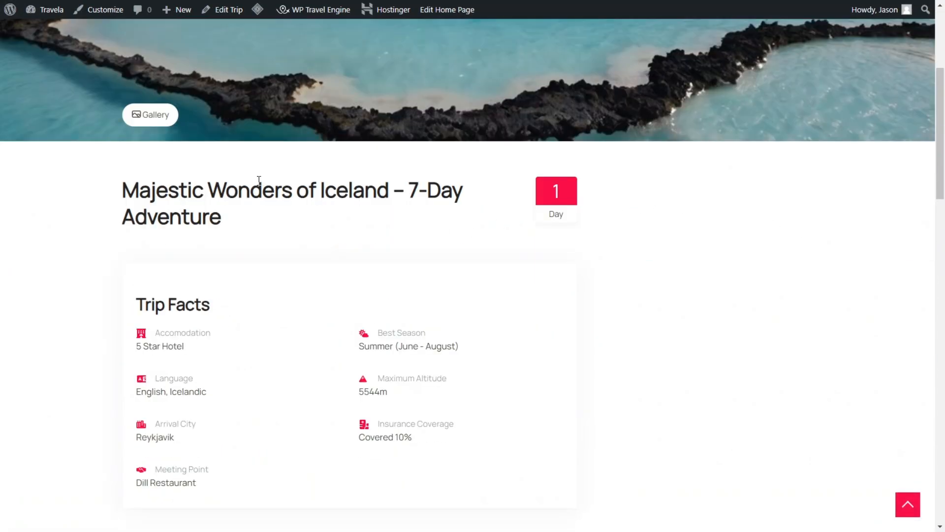
{"action": "scroll", "coordinate": [390, 228], "scroll_direction": "down", "scroll_amount": 5}
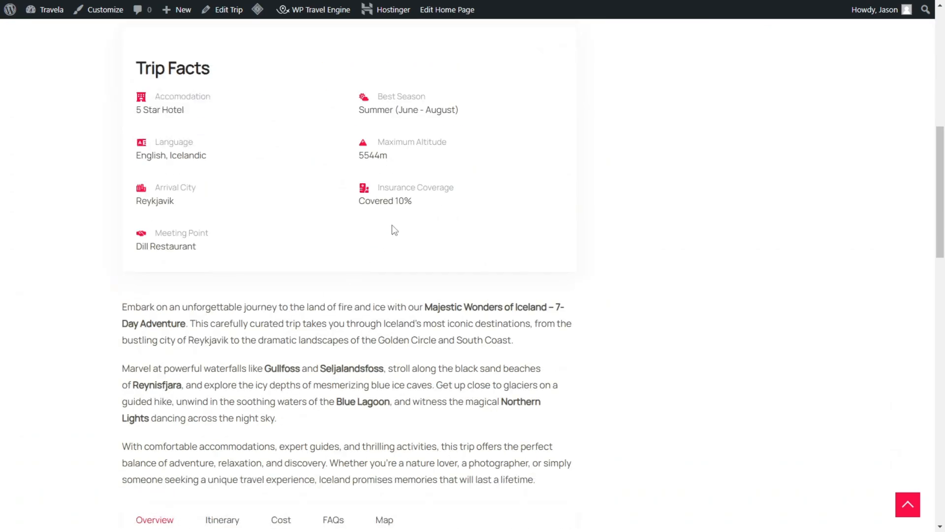
{"action": "scroll", "coordinate": [419, 219], "scroll_direction": "down", "scroll_amount": 2}
{"action": "scroll", "coordinate": [418, 219], "scroll_direction": "down", "scroll_amount": 5}
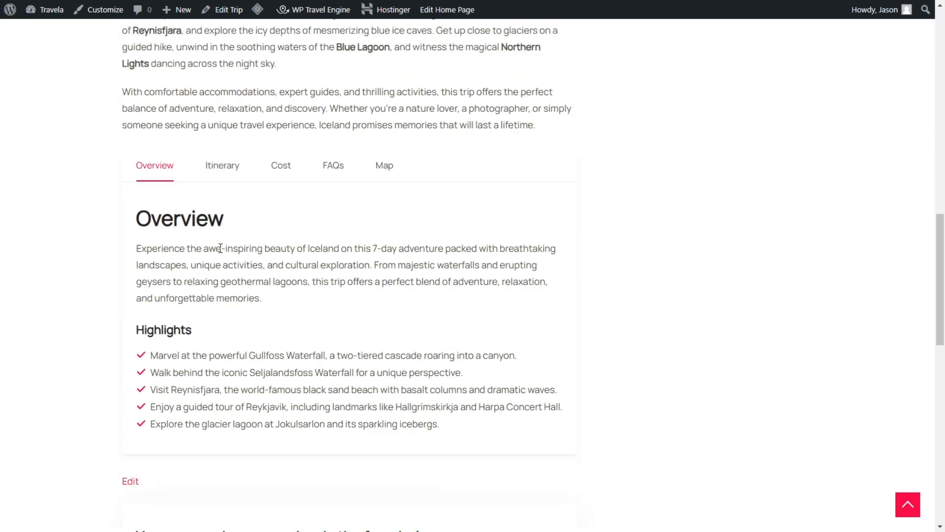
{"action": "scroll", "coordinate": [217, 108], "scroll_direction": "up", "scroll_amount": 2}
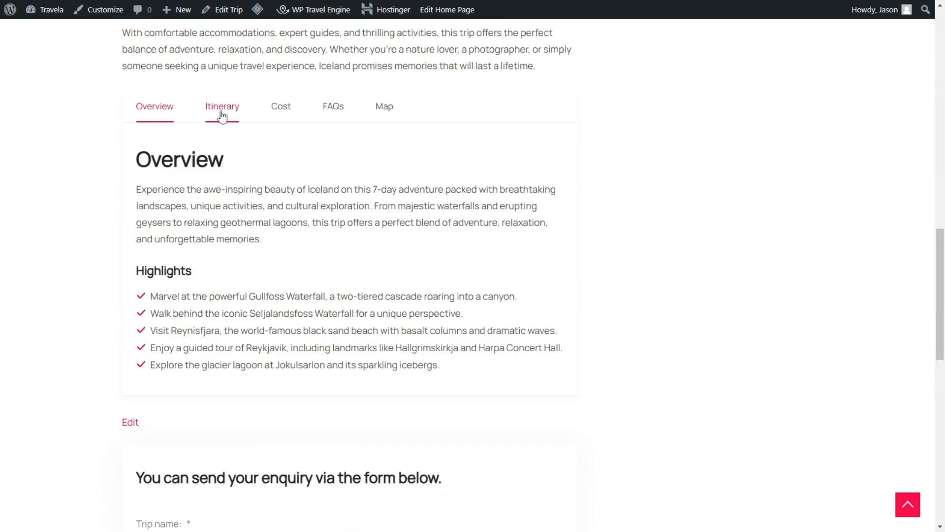
Step: Check the trip page's Itinerary, Cost, FAQs and Map sections one by one, along with the enquiry form
{"action": "left_click", "coordinate": [222, 109]}
{"action": "left_click", "coordinate": [286, 113]}
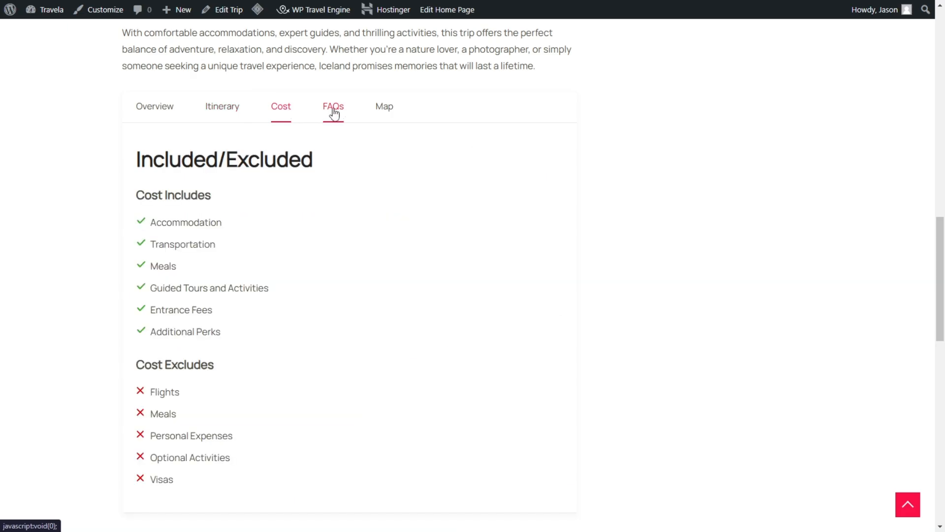
{"action": "left_click", "coordinate": [333, 112]}
{"action": "left_click", "coordinate": [368, 116]}
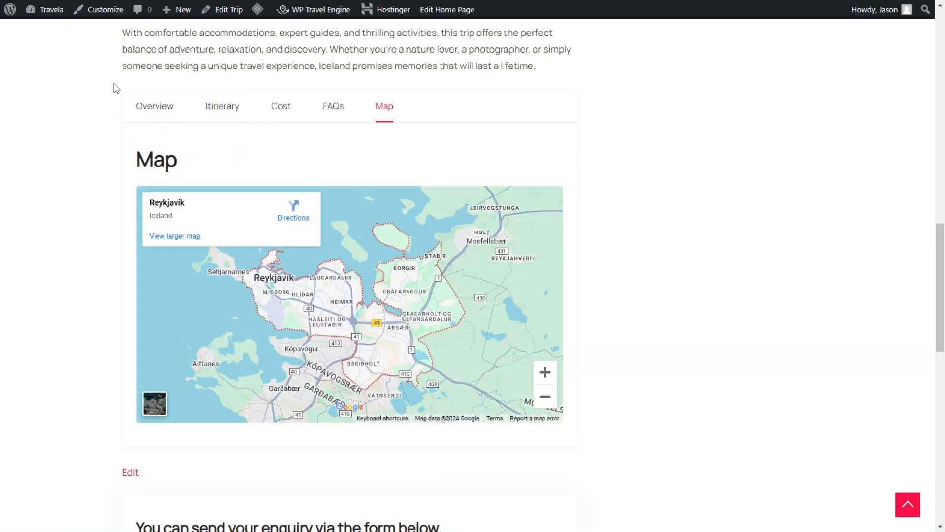
{"action": "left_click", "coordinate": [155, 107]}
{"action": "scroll", "coordinate": [217, 302], "scroll_direction": "down", "scroll_amount": 12}
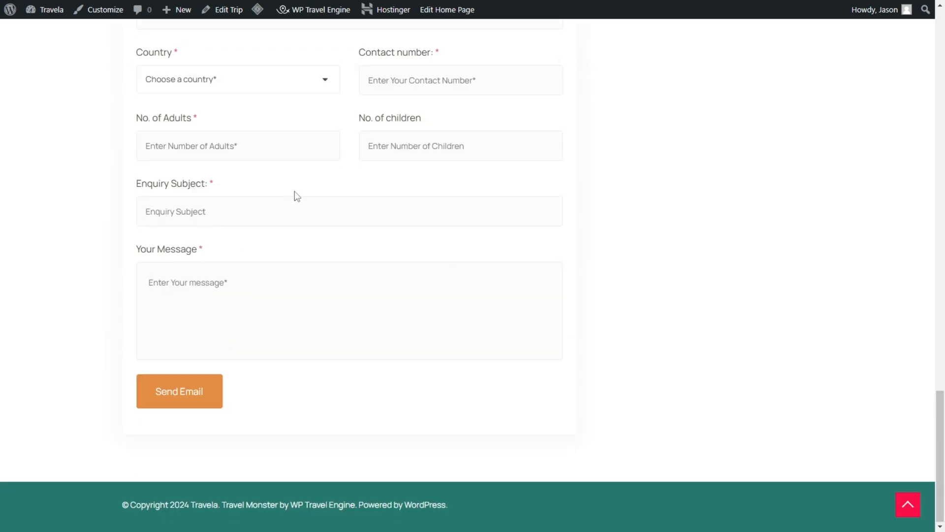
{"action": "scroll", "coordinate": [527, 261], "scroll_direction": "up", "scroll_amount": 15}
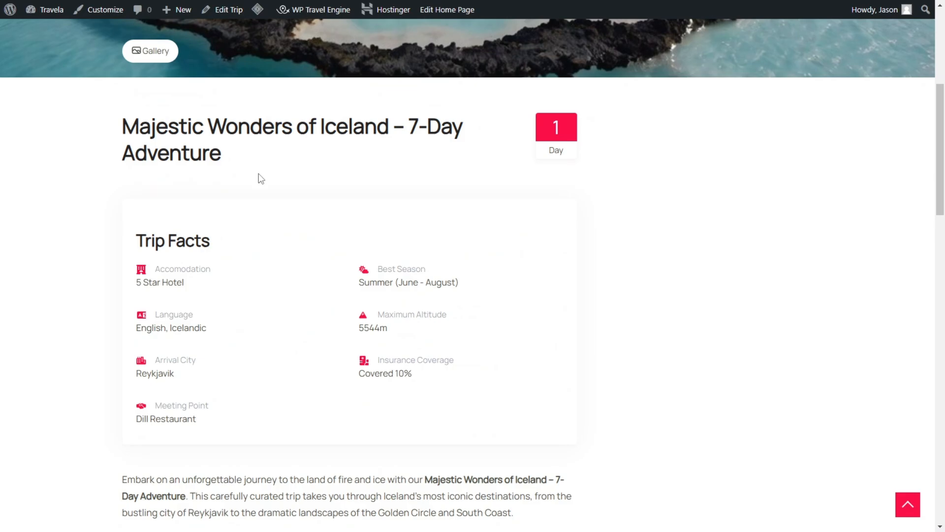
{"action": "scroll", "coordinate": [525, 186], "scroll_direction": "up", "scroll_amount": 5}
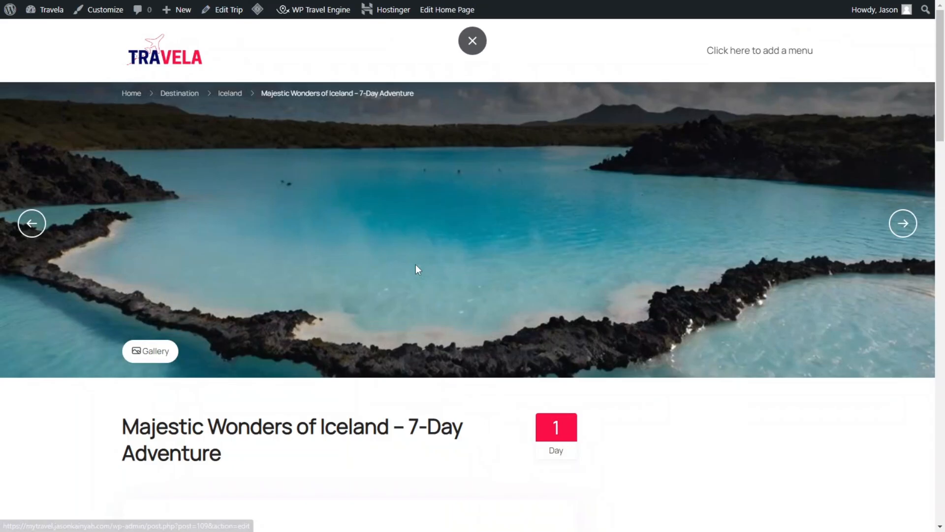
Step: Compare the trip page with the finished demo version's pricing box, trip facts and scrolling sections, and go back to the trips list
{"action": "scroll", "coordinate": [785, 319], "scroll_direction": "down", "scroll_amount": 5}
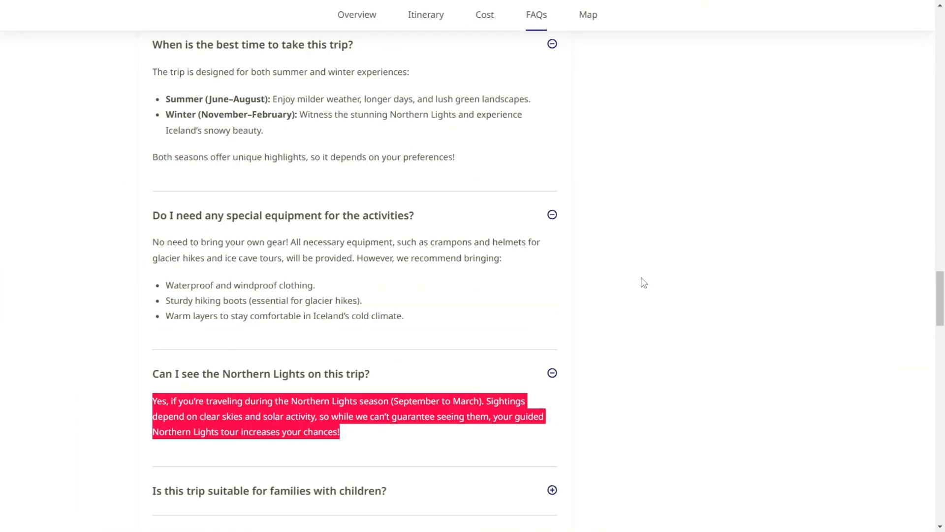
{"action": "scroll", "coordinate": [895, 316], "scroll_direction": "up", "scroll_amount": 15}
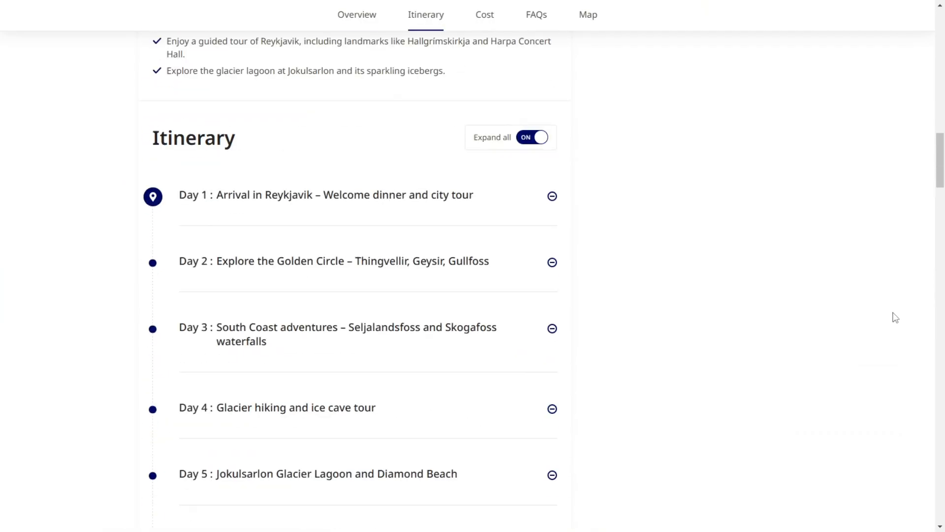
{"action": "scroll", "coordinate": [894, 315], "scroll_direction": "up", "scroll_amount": 5}
{"action": "scroll", "coordinate": [743, 143], "scroll_direction": "up", "scroll_amount": 4}
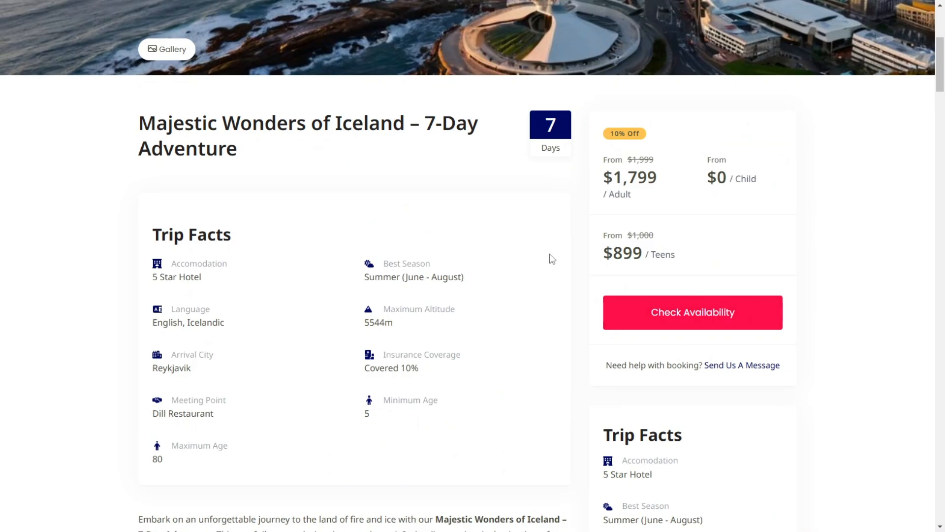
{"action": "scroll", "coordinate": [681, 289], "scroll_direction": "down", "scroll_amount": 20}
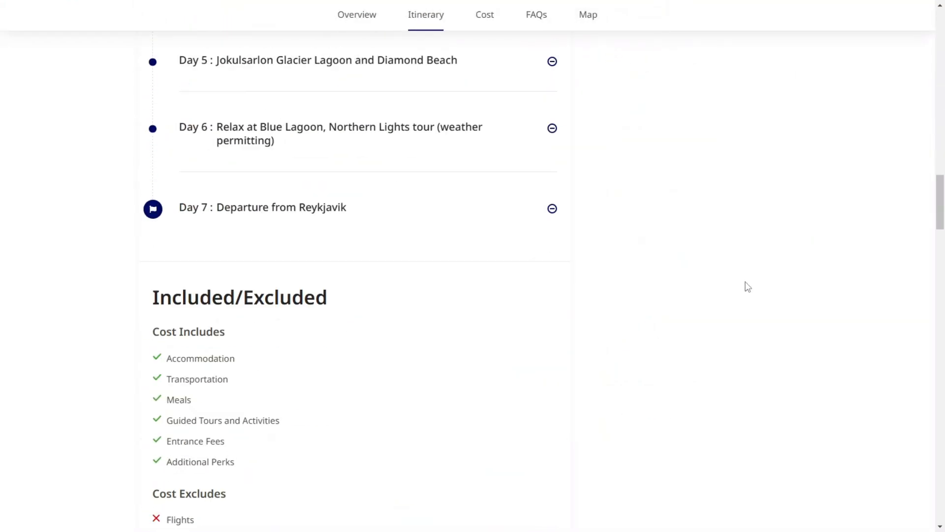
{"action": "scroll", "coordinate": [748, 287], "scroll_direction": "down", "scroll_amount": 8}
{"action": "scroll", "coordinate": [852, 296], "scroll_direction": "up", "scroll_amount": 20}
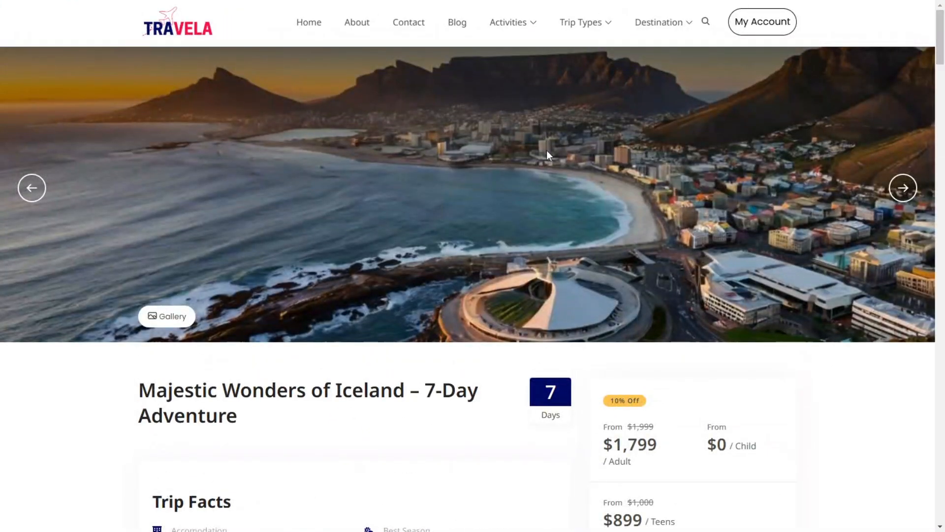
{"action": "key", "text": "ctrl+shift+Tab"}
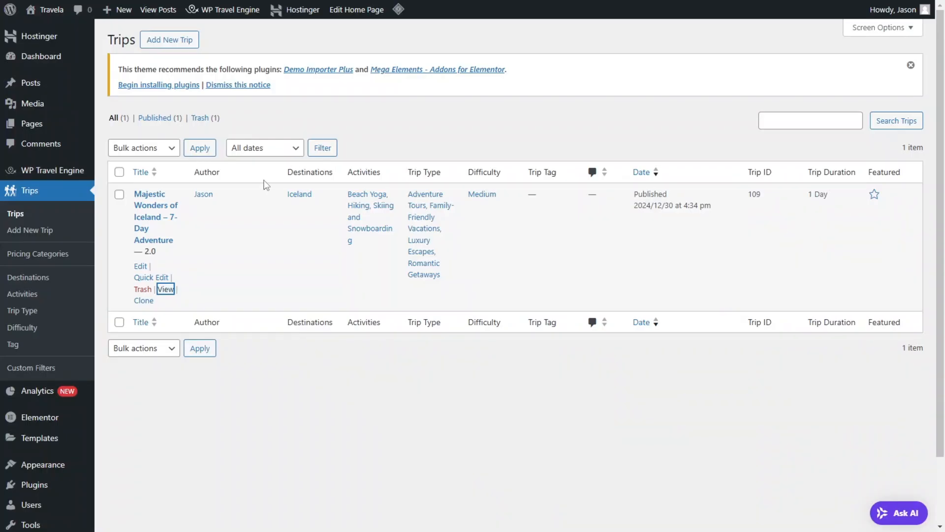
Step: In WP Travel Engine's Single Trip display settings, enable Make Tabs Sticky and Scrollable
{"action": "mouse_move", "coordinate": [73, 173]}
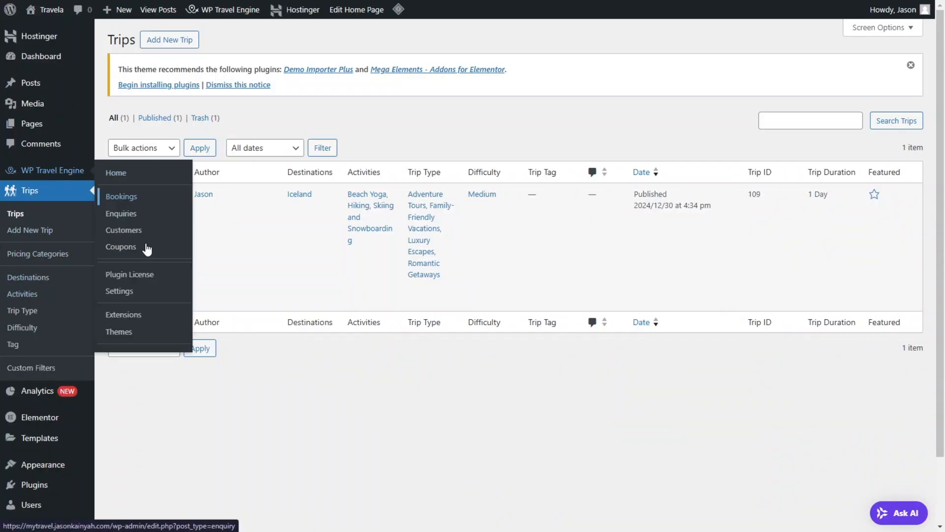
{"action": "left_click", "coordinate": [136, 295]}
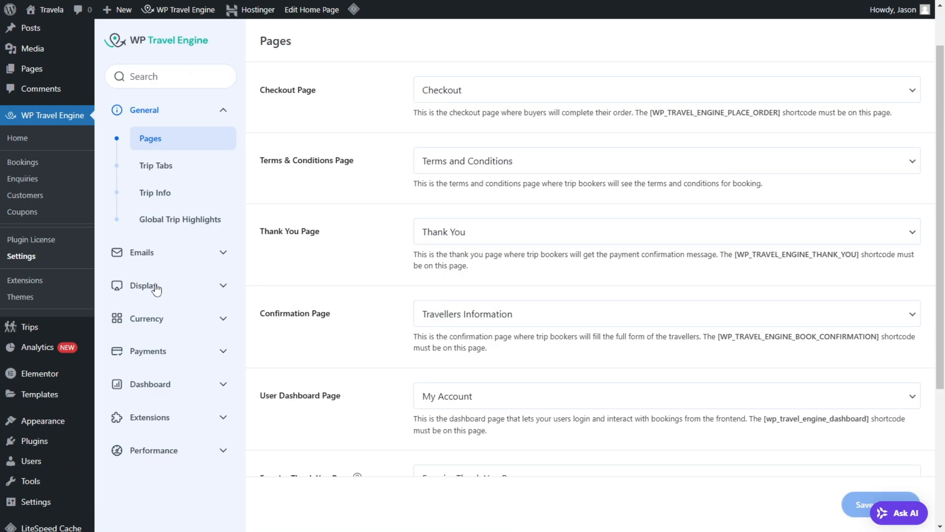
{"action": "left_click", "coordinate": [153, 289]}
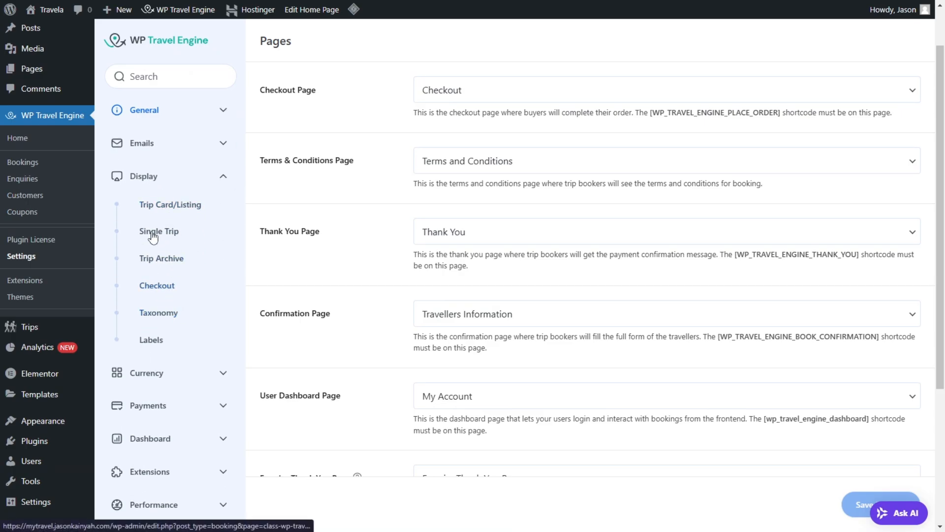
{"action": "left_click", "coordinate": [166, 233]}
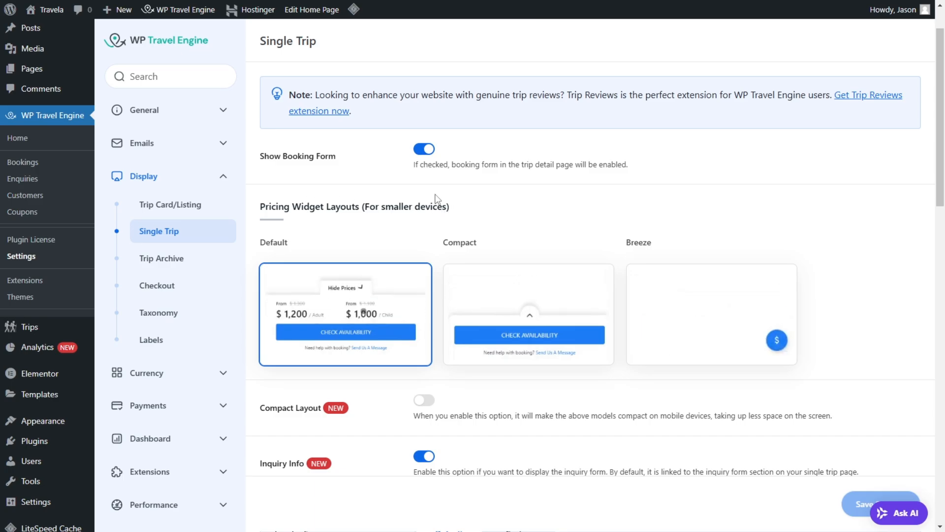
{"action": "scroll", "coordinate": [427, 163], "scroll_direction": "down", "scroll_amount": 3}
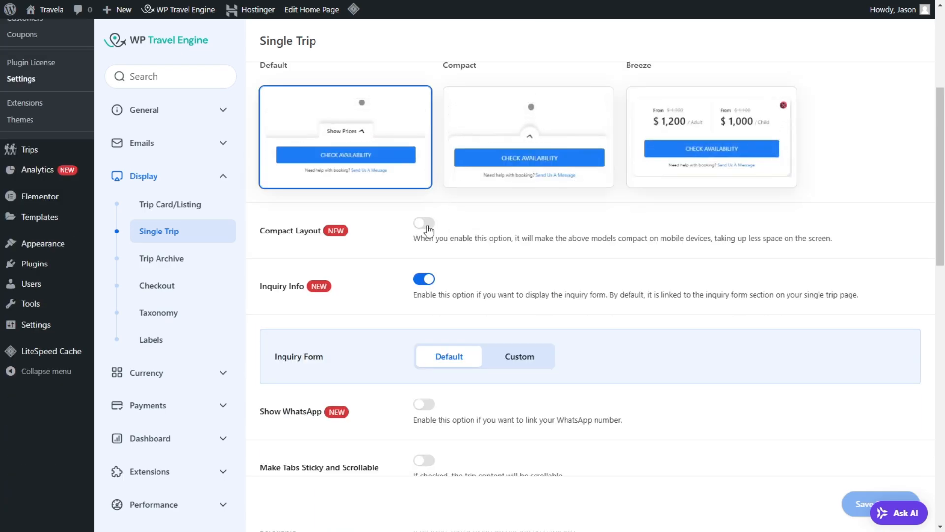
{"action": "scroll", "coordinate": [450, 352], "scroll_direction": "down", "scroll_amount": 1}
{"action": "scroll", "coordinate": [458, 349], "scroll_direction": "down", "scroll_amount": 3}
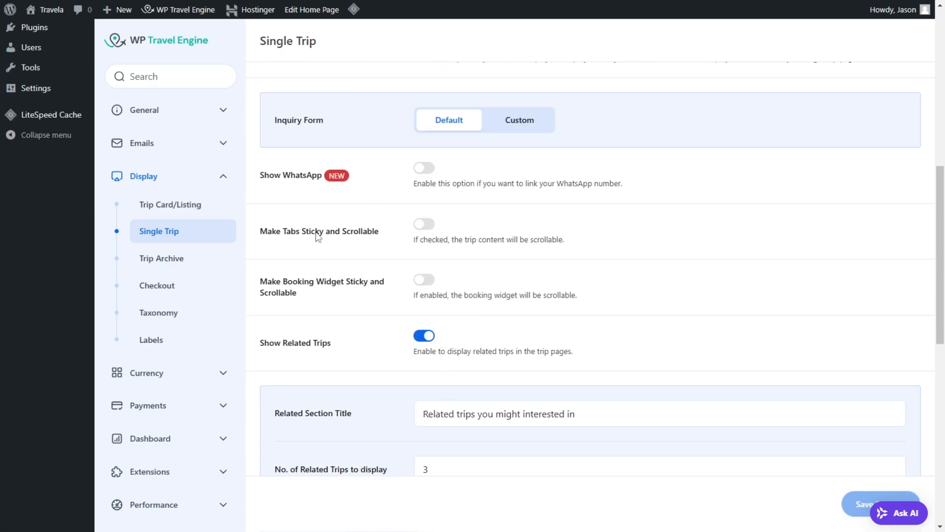
{"action": "left_click", "coordinate": [434, 227]}
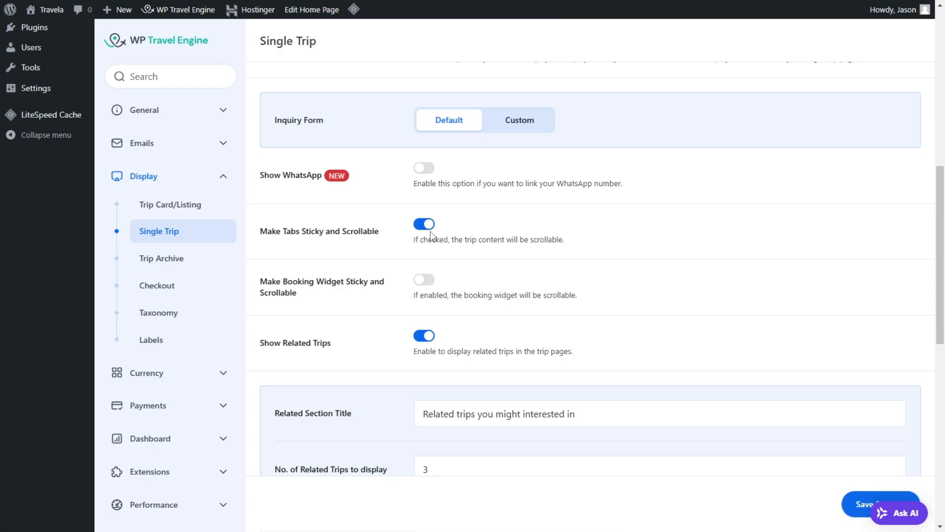
Step: Enable Show Trip Info for single trips and turn on Show Trip Infos on Sidebar
{"action": "scroll", "coordinate": [459, 268], "scroll_direction": "down", "scroll_amount": 2}
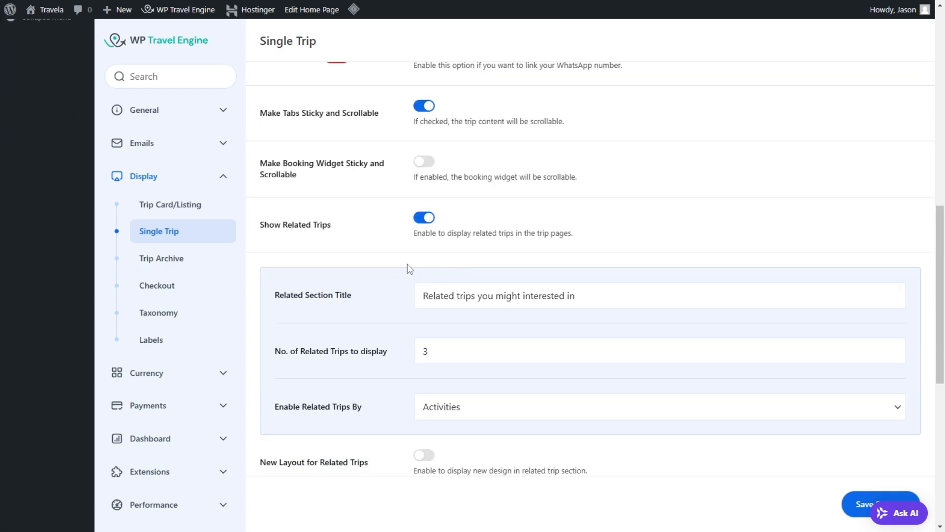
{"action": "scroll", "coordinate": [409, 269], "scroll_direction": "down", "scroll_amount": 4}
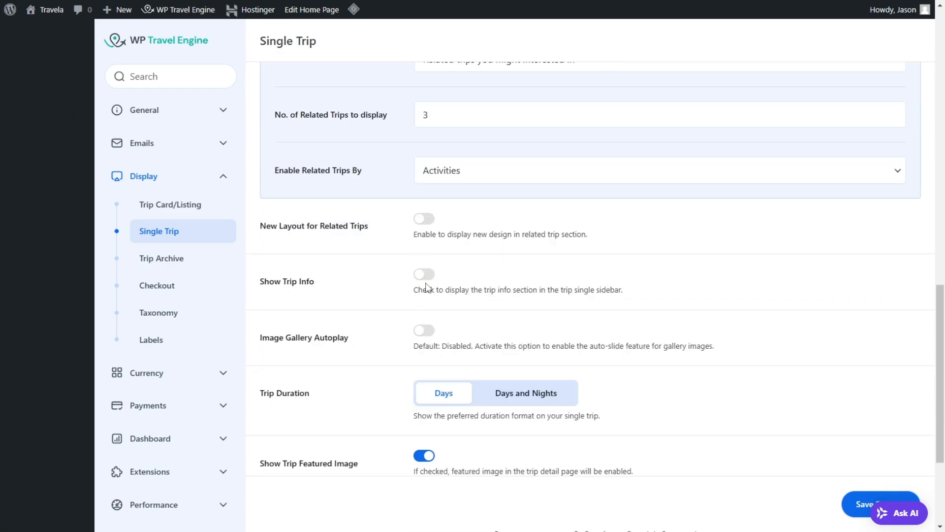
{"action": "left_click", "coordinate": [426, 276]}
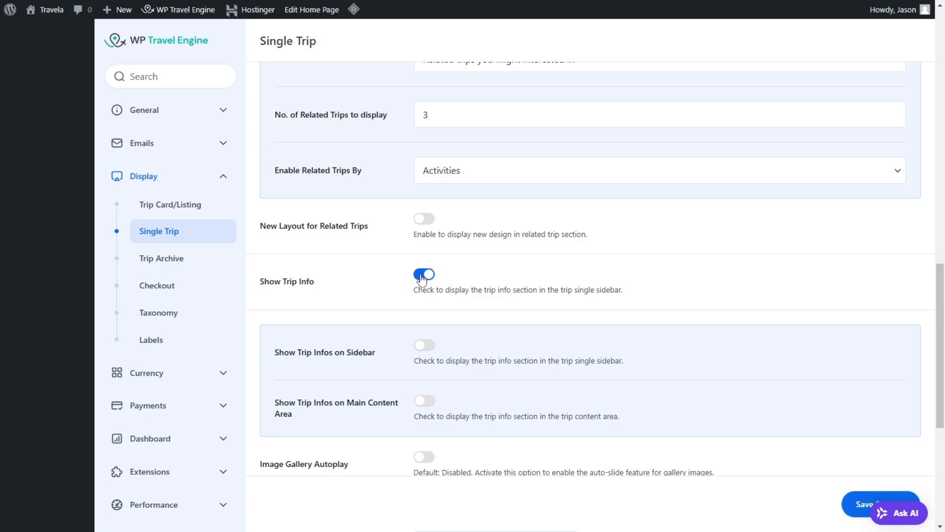
{"action": "scroll", "coordinate": [428, 273], "scroll_direction": "down", "scroll_amount": 2}
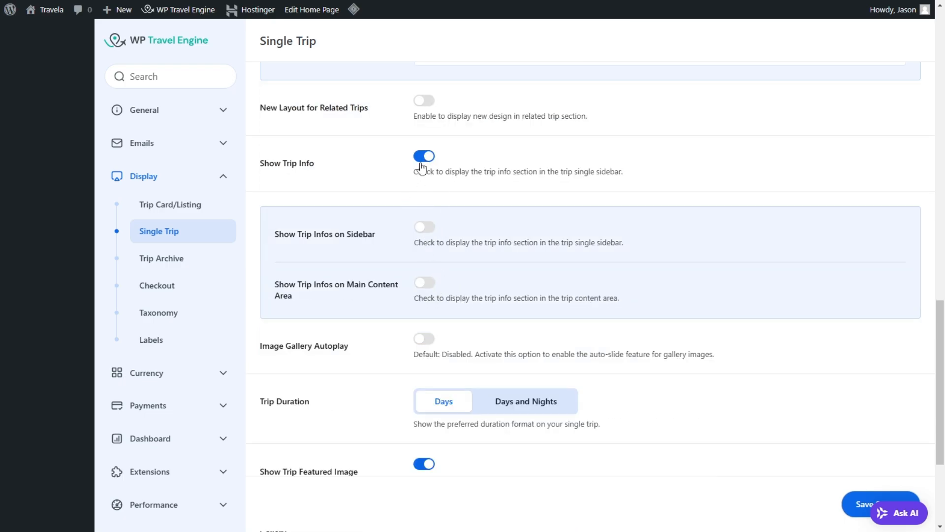
{"action": "left_click", "coordinate": [427, 227]}
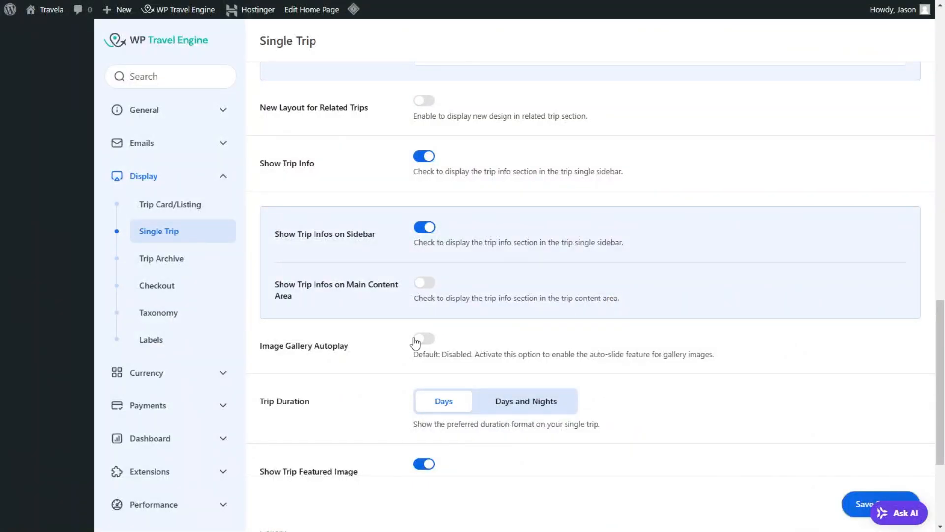
Step: Review the remaining Single Trip display options, including the Compact Layout description, and save the settings
{"action": "scroll", "coordinate": [423, 340], "scroll_direction": "down", "scroll_amount": 2}
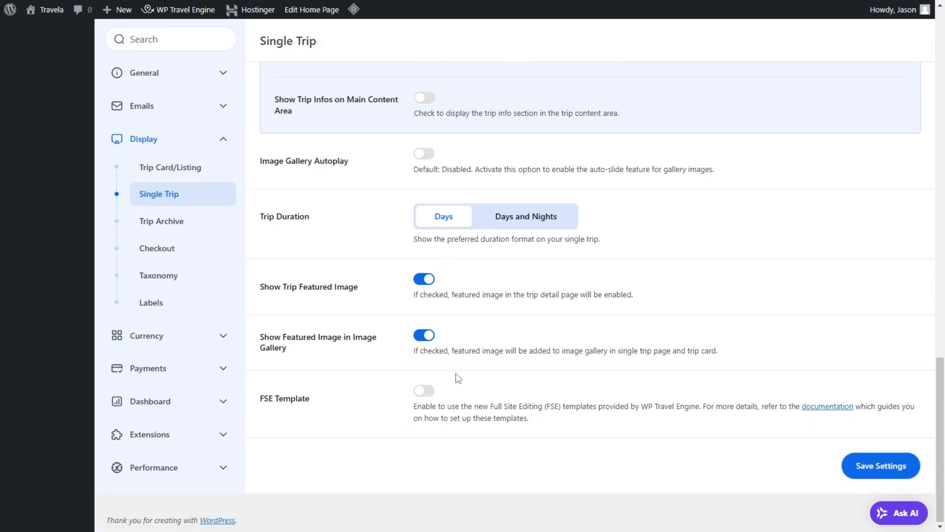
{"action": "scroll", "coordinate": [414, 249], "scroll_direction": "up", "scroll_amount": 15}
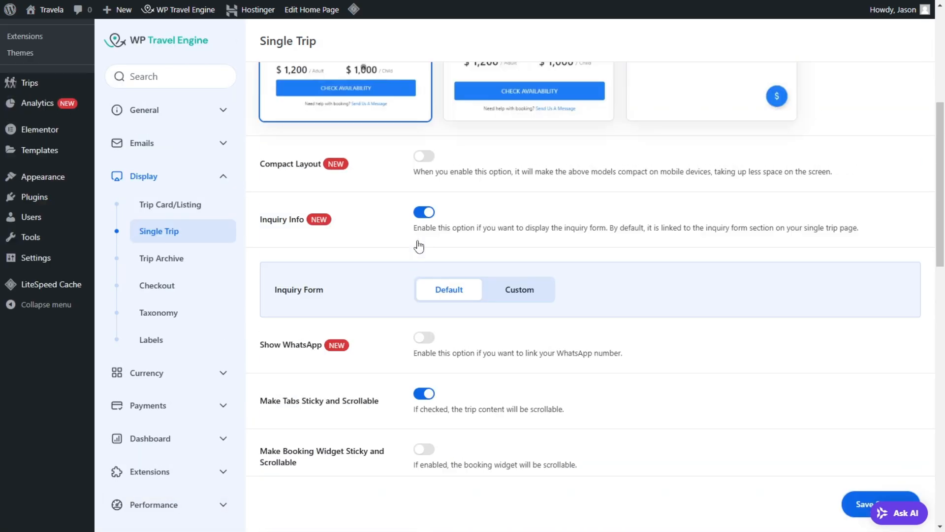
{"action": "scroll", "coordinate": [418, 246], "scroll_direction": "up", "scroll_amount": 3}
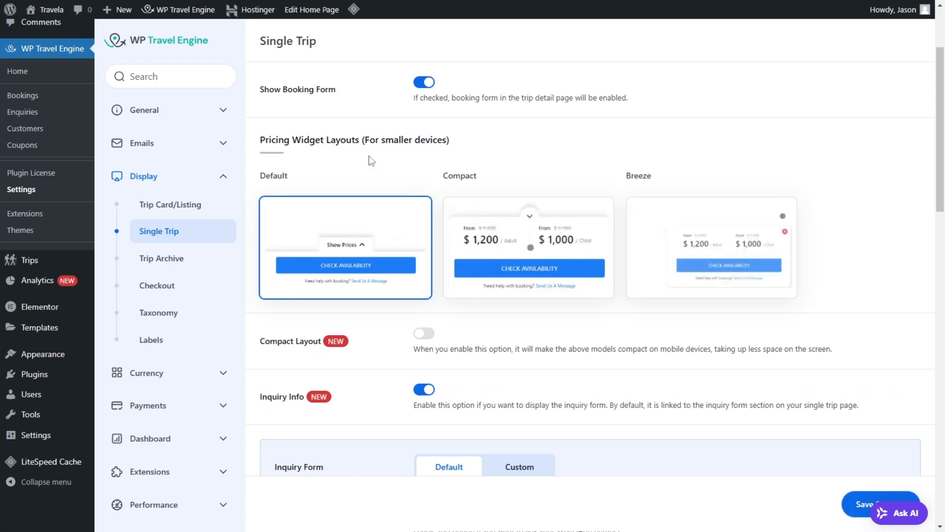
{"action": "scroll", "coordinate": [386, 84], "scroll_direction": "up", "scroll_amount": 1}
{"action": "scroll", "coordinate": [372, 152], "scroll_direction": "down", "scroll_amount": 3}
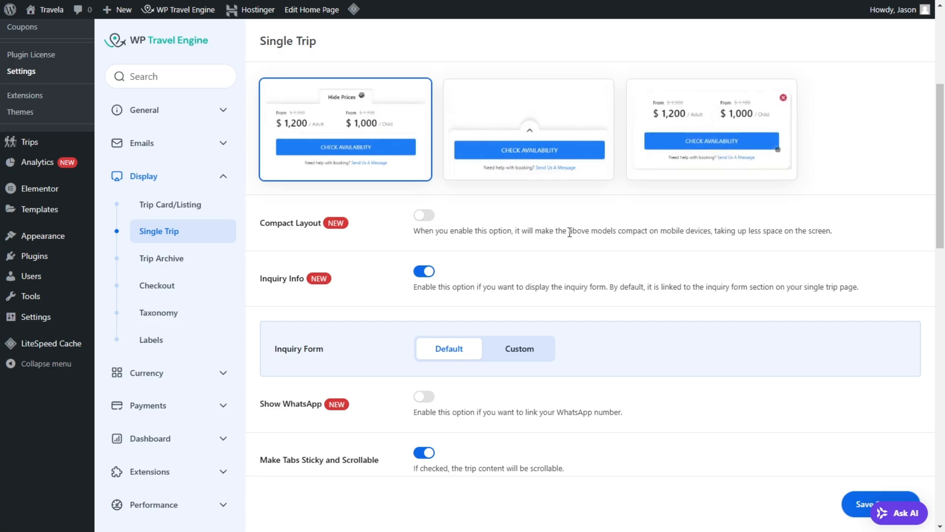
{"action": "left_click_drag", "start_coordinate": [570, 233], "coordinate": [818, 231]}
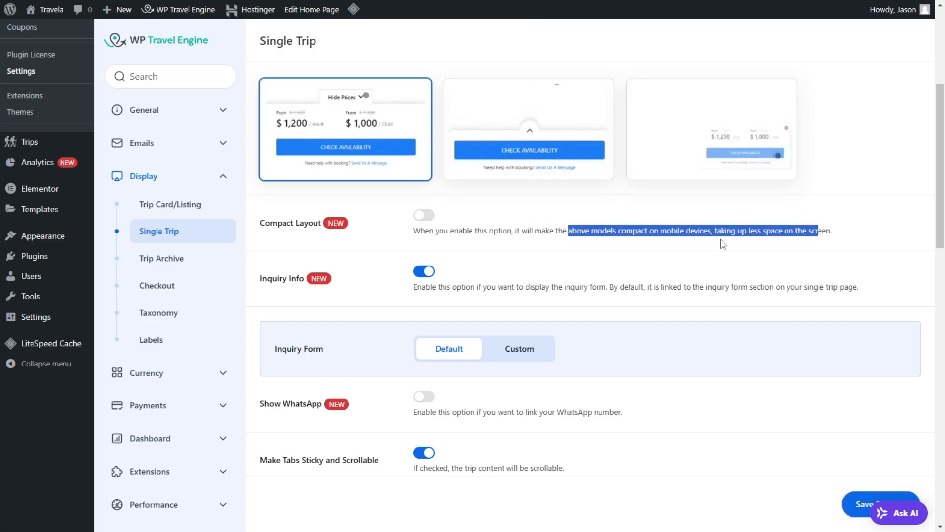
{"action": "left_click", "coordinate": [320, 255]}
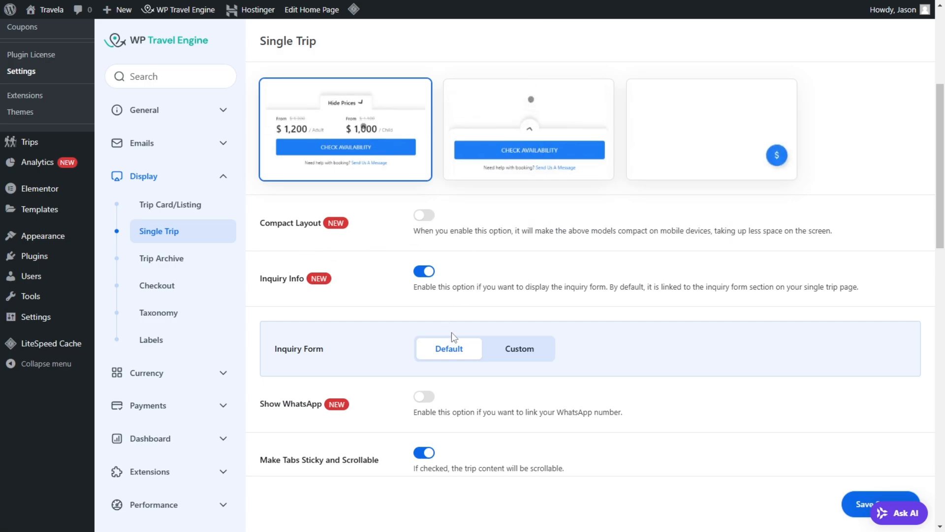
{"action": "scroll", "coordinate": [454, 336], "scroll_direction": "down", "scroll_amount": 2}
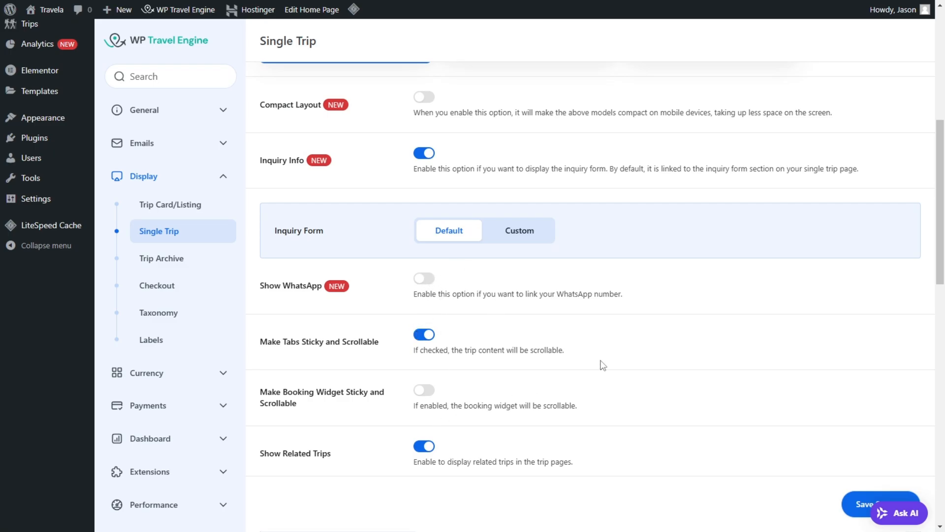
{"action": "scroll", "coordinate": [786, 467], "scroll_direction": "down", "scroll_amount": 3}
{"action": "left_click", "coordinate": [864, 503]}
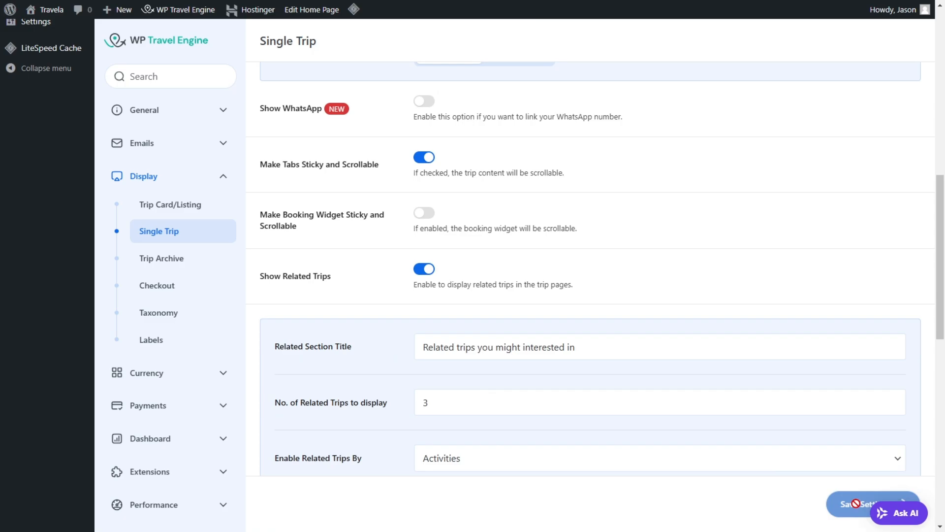
Step: Check the Iceland trip page's Trip Facts, Overview and section tabs, and compare the page with the demo version
{"action": "scroll", "coordinate": [398, 215], "scroll_direction": "up", "scroll_amount": 2}
{"action": "scroll", "coordinate": [399, 214], "scroll_direction": "up", "scroll_amount": 7}
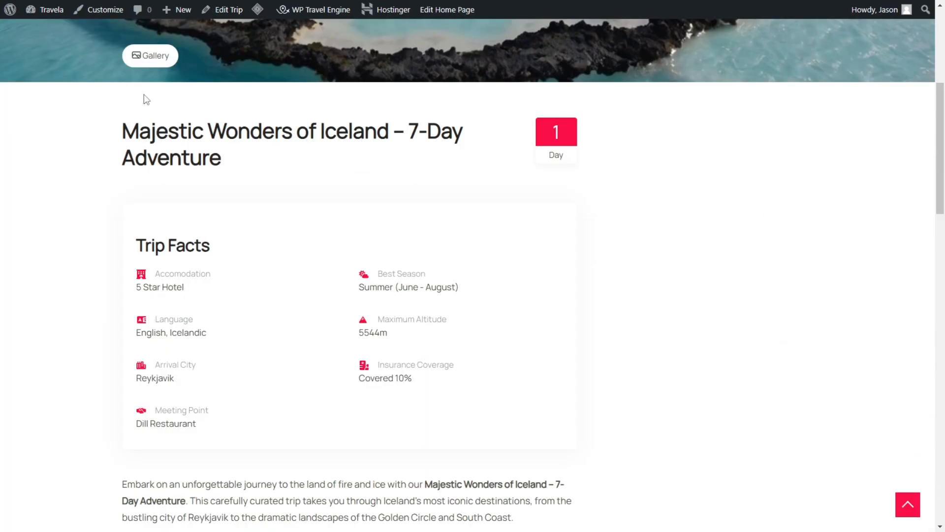
{"action": "scroll", "coordinate": [144, 94], "scroll_direction": "up", "scroll_amount": 5}
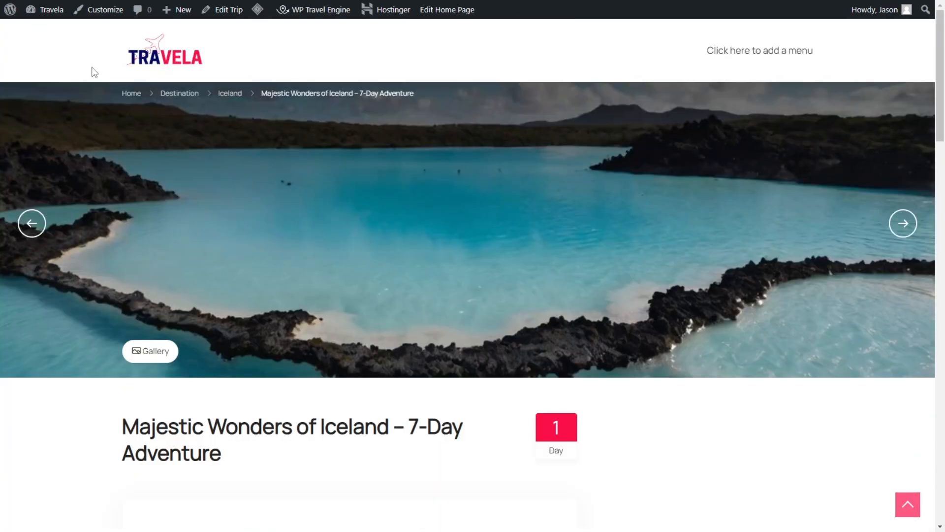
{"action": "scroll", "coordinate": [527, 286], "scroll_direction": "down", "scroll_amount": 5}
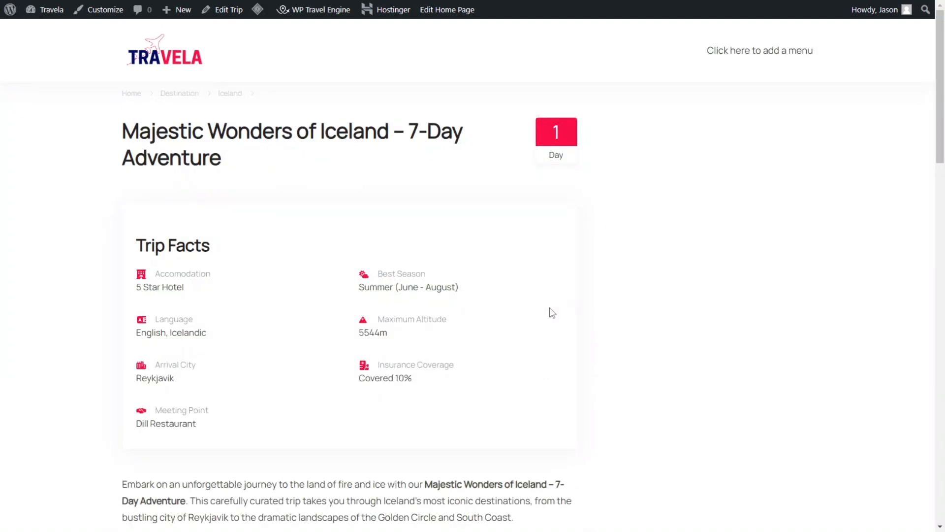
{"action": "scroll", "coordinate": [523, 197], "scroll_direction": "up", "scroll_amount": 5}
{"action": "scroll", "coordinate": [524, 198], "scroll_direction": "down", "scroll_amount": 20}
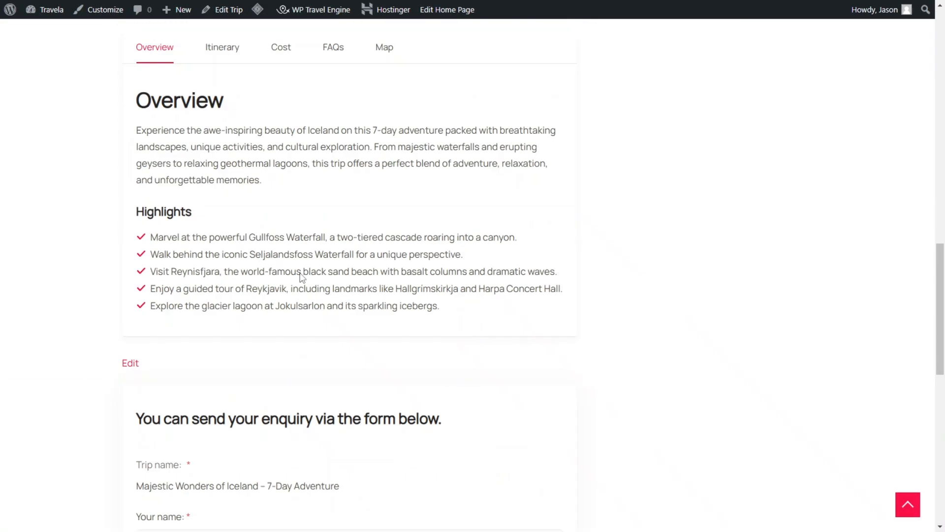
{"action": "scroll", "coordinate": [342, 283], "scroll_direction": "down", "scroll_amount": 5}
{"action": "scroll", "coordinate": [386, 296], "scroll_direction": "up", "scroll_amount": 15}
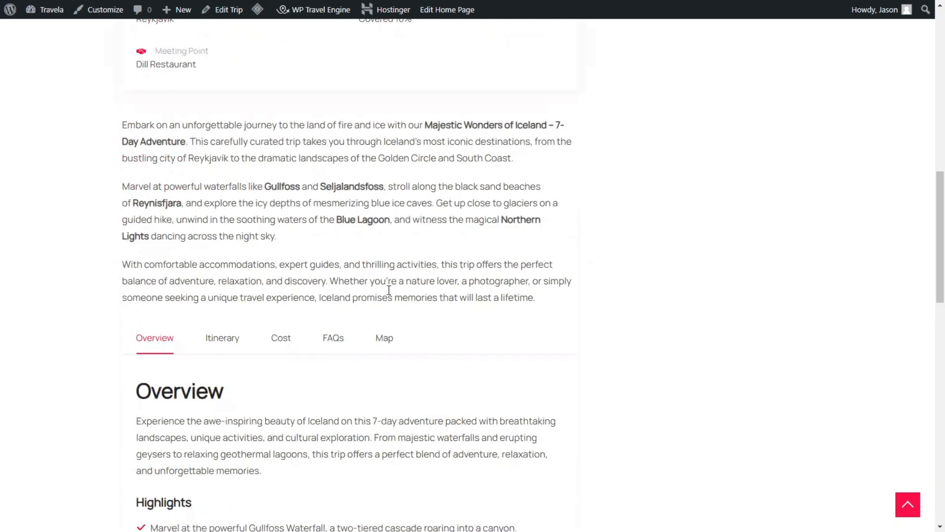
{"action": "scroll", "coordinate": [363, 279], "scroll_direction": "up", "scroll_amount": 7}
{"action": "scroll", "coordinate": [416, 271], "scroll_direction": "down", "scroll_amount": 5}
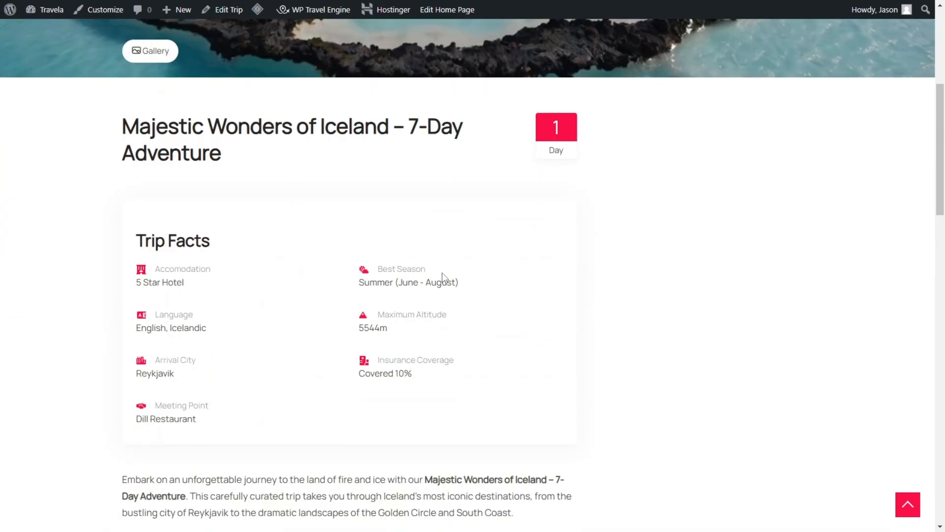
{"action": "scroll", "coordinate": [441, 274], "scroll_direction": "up", "scroll_amount": 5}
{"action": "scroll", "coordinate": [384, 212], "scroll_direction": "up", "scroll_amount": 2}
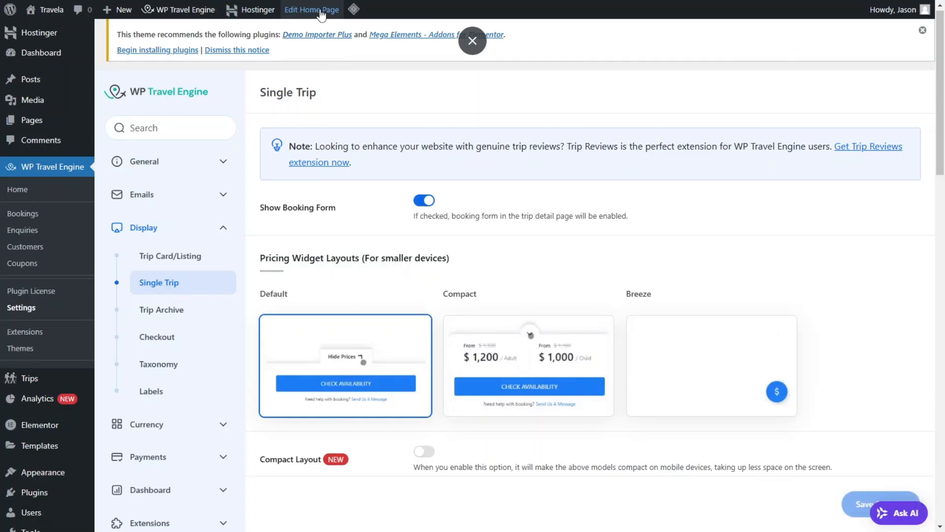
Step: Purge all of the site's LiteSpeed caches
{"action": "mouse_move", "coordinate": [354, 10]}
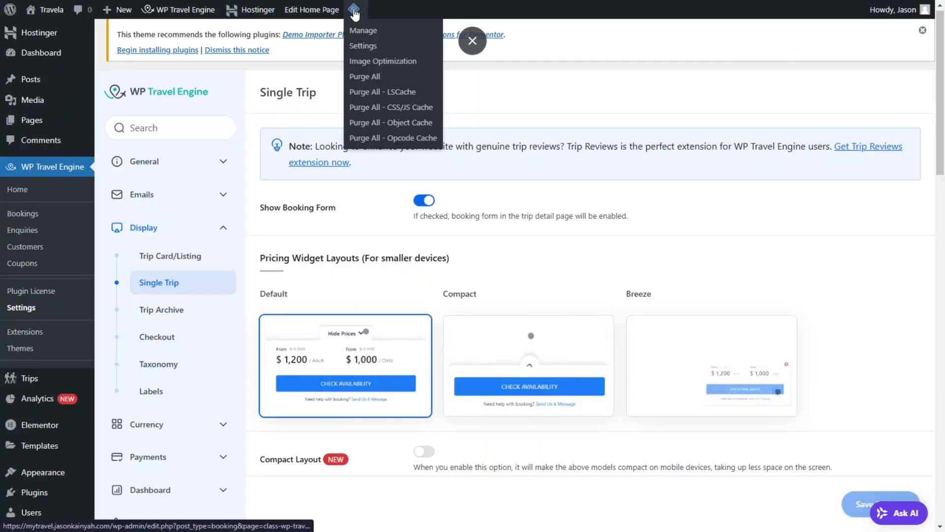
{"action": "left_click", "coordinate": [375, 78]}
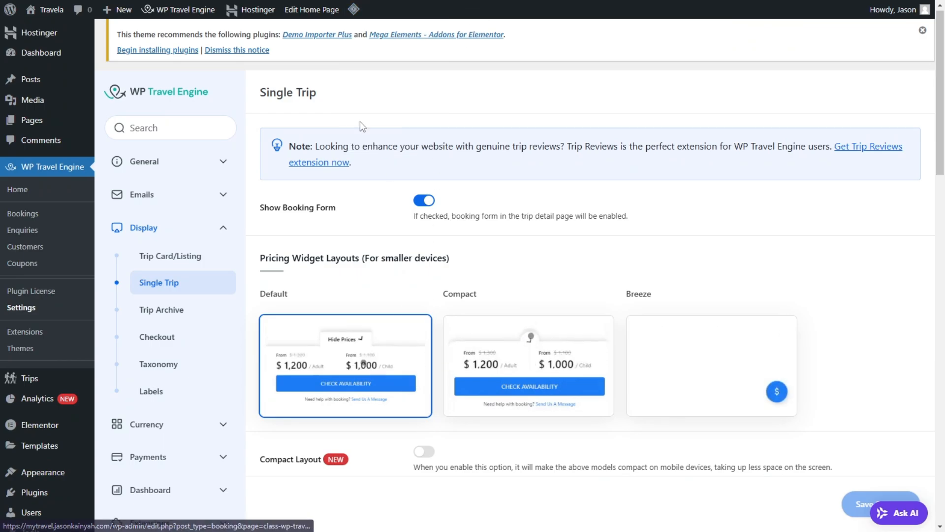
{"action": "mouse_move", "coordinate": [358, 19]}
{"action": "left_click", "coordinate": [365, 77]}
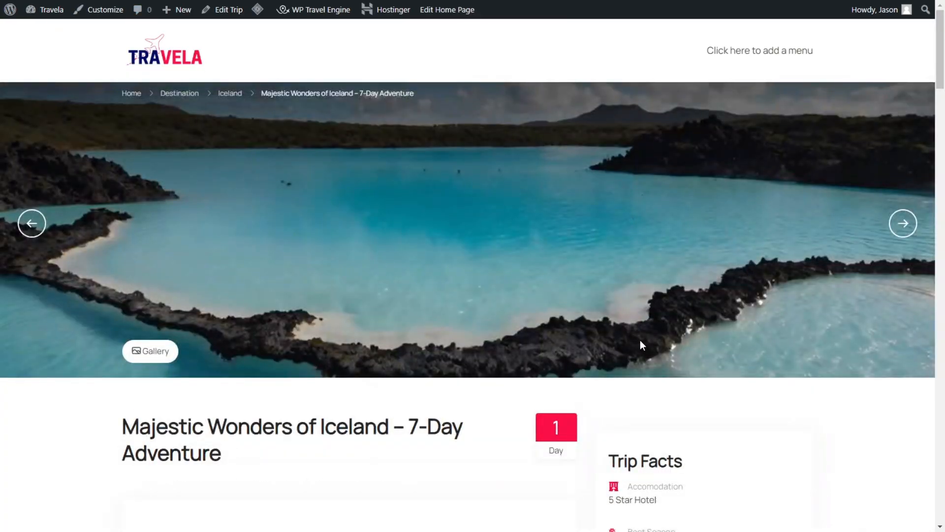
Step: Check the reloaded trip page's sidebar Trip Facts, sticky section tabs and scrolling itinerary
{"action": "scroll", "coordinate": [643, 344], "scroll_direction": "down", "scroll_amount": 8}
{"action": "scroll", "coordinate": [632, 256], "scroll_direction": "down", "scroll_amount": 12}
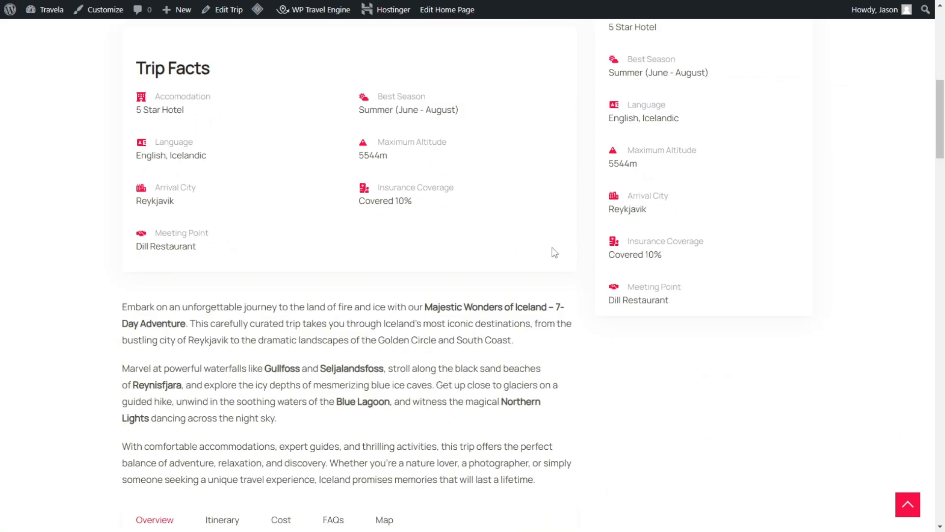
{"action": "scroll", "coordinate": [340, 196], "scroll_direction": "down", "scroll_amount": 20}
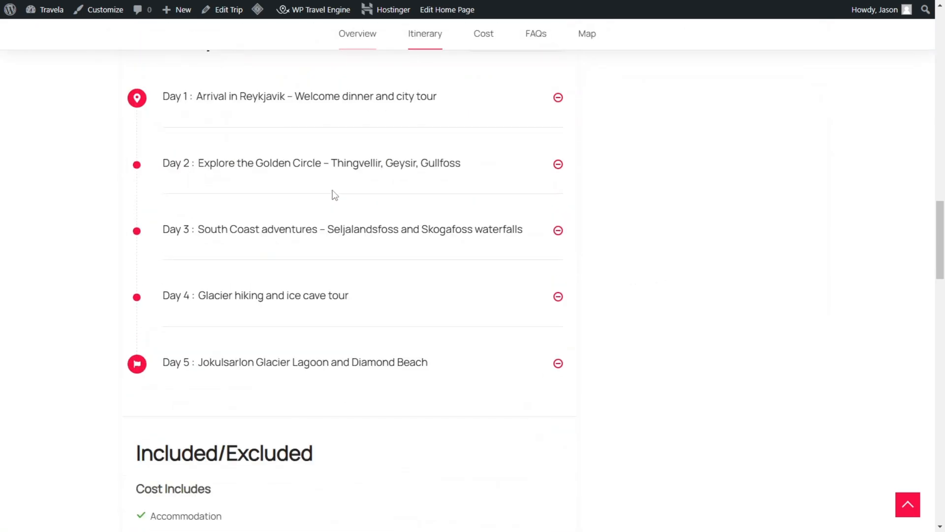
{"action": "scroll", "coordinate": [614, 272], "scroll_direction": "up", "scroll_amount": 7}
{"action": "scroll", "coordinate": [753, 202], "scroll_direction": "up", "scroll_amount": 20}
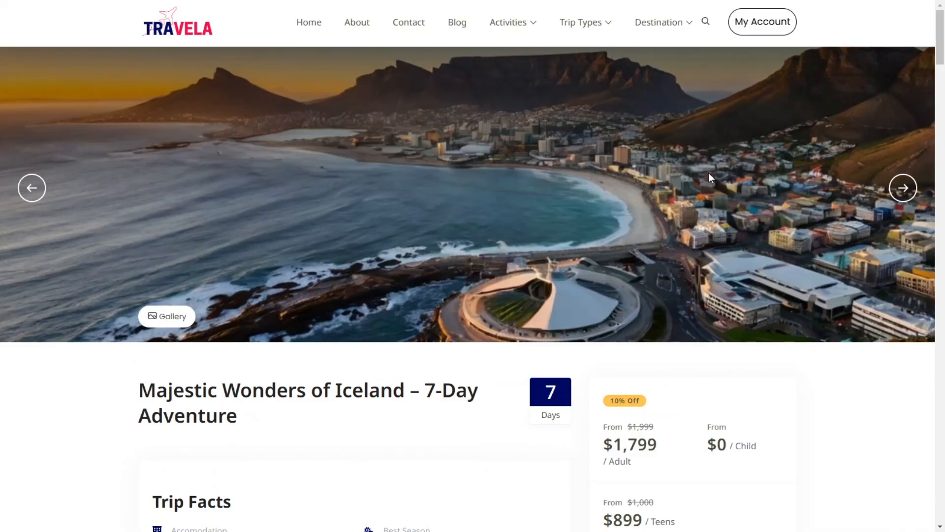
Step: Enable Compact Layout in WP Travel Engine's Single Trip display settings and save them
{"action": "scroll", "coordinate": [708, 172], "scroll_direction": "down", "scroll_amount": 5}
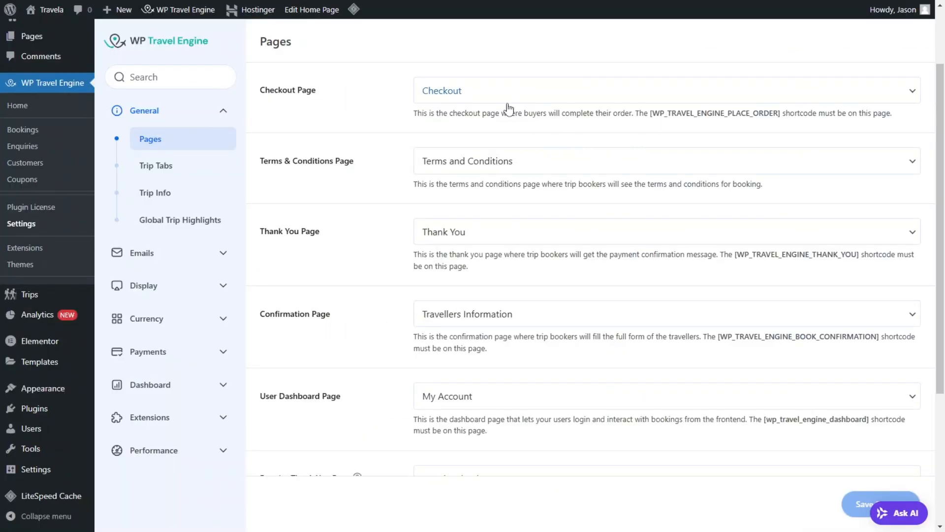
{"action": "left_click", "coordinate": [153, 295]}
{"action": "left_click", "coordinate": [163, 235]}
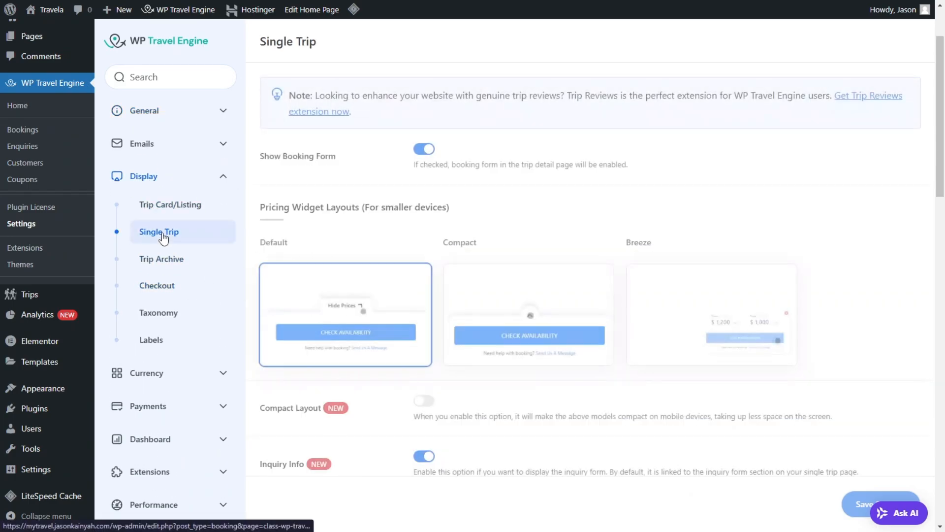
{"action": "scroll", "coordinate": [517, 236], "scroll_direction": "down", "scroll_amount": 2}
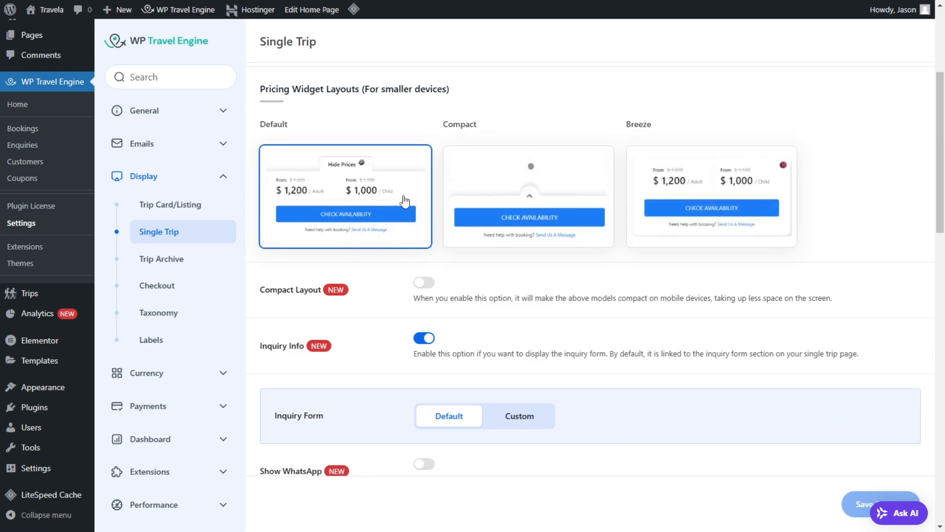
{"action": "scroll", "coordinate": [392, 301], "scroll_direction": "down", "scroll_amount": 1}
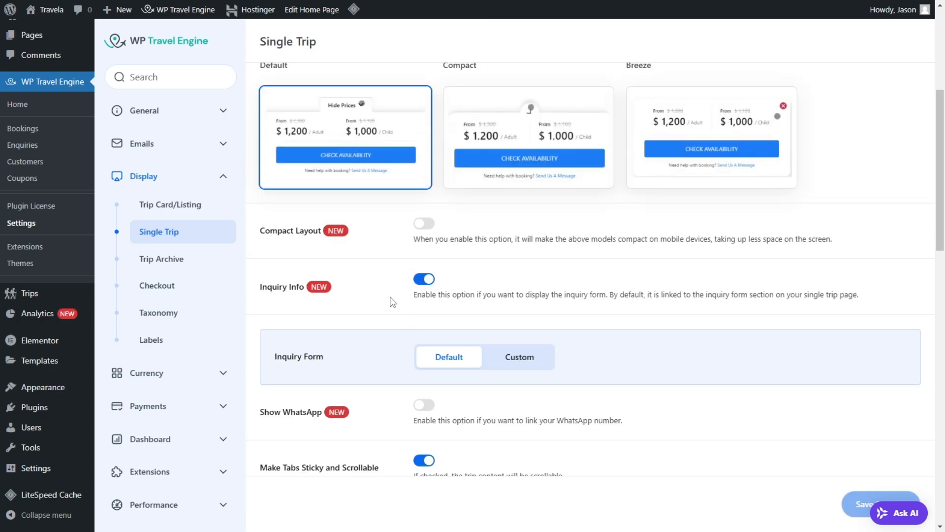
{"action": "left_click", "coordinate": [425, 224]}
{"action": "scroll", "coordinate": [437, 231], "scroll_direction": "down", "scroll_amount": 4}
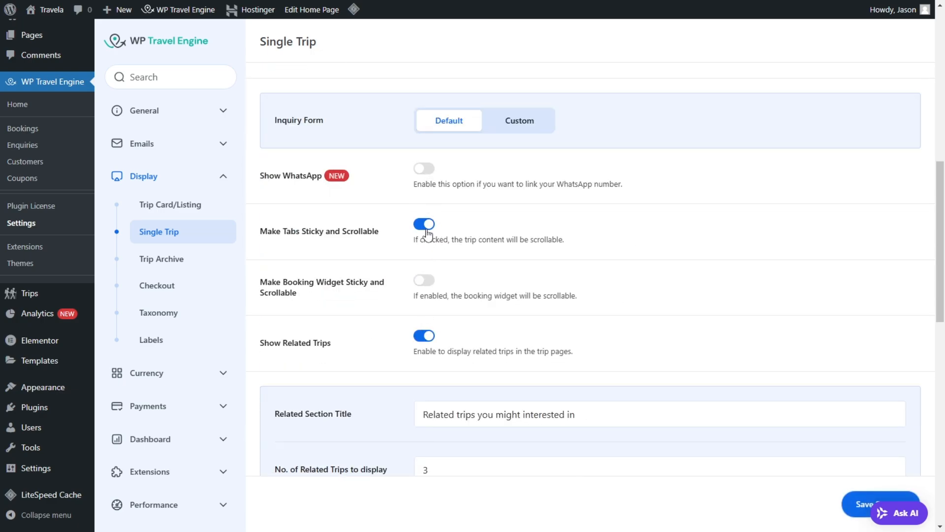
{"action": "scroll", "coordinate": [431, 300], "scroll_direction": "down", "scroll_amount": 3}
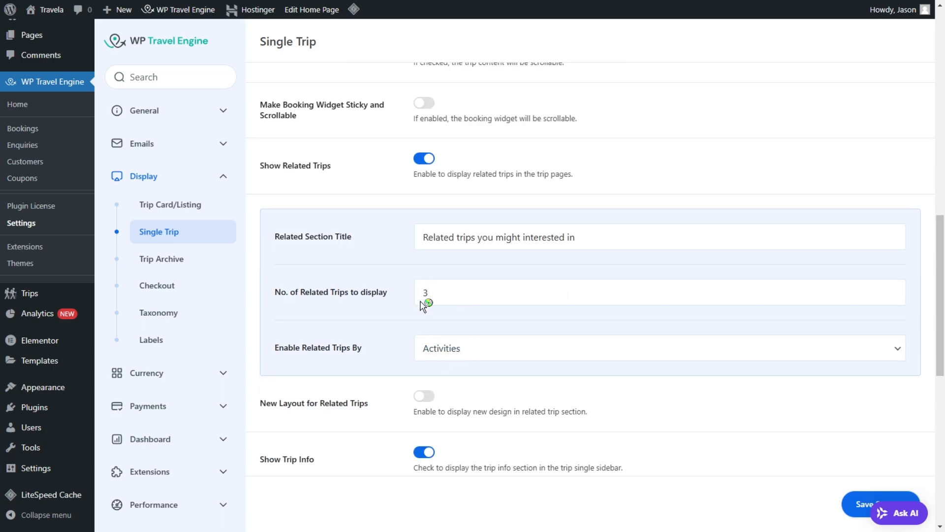
{"action": "scroll", "coordinate": [443, 256], "scroll_direction": "down", "scroll_amount": 4}
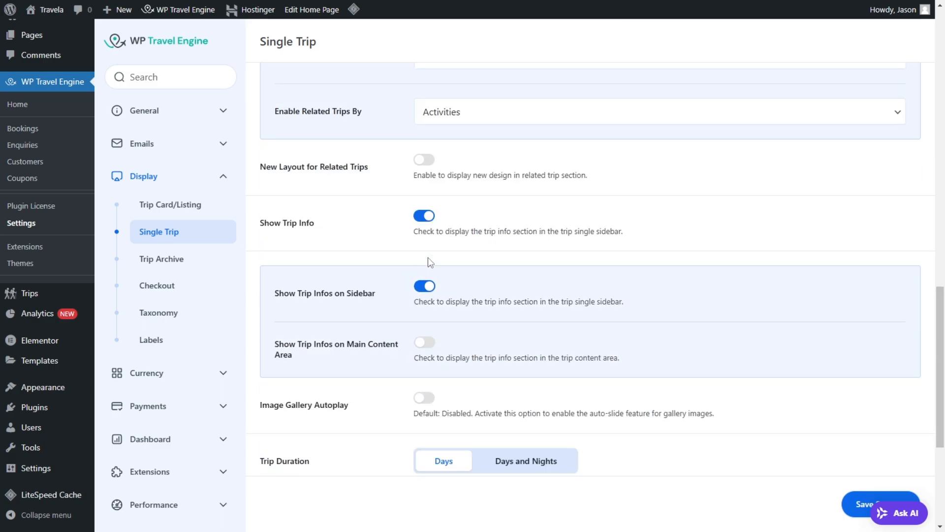
{"action": "scroll", "coordinate": [427, 350], "scroll_direction": "down", "scroll_amount": 4}
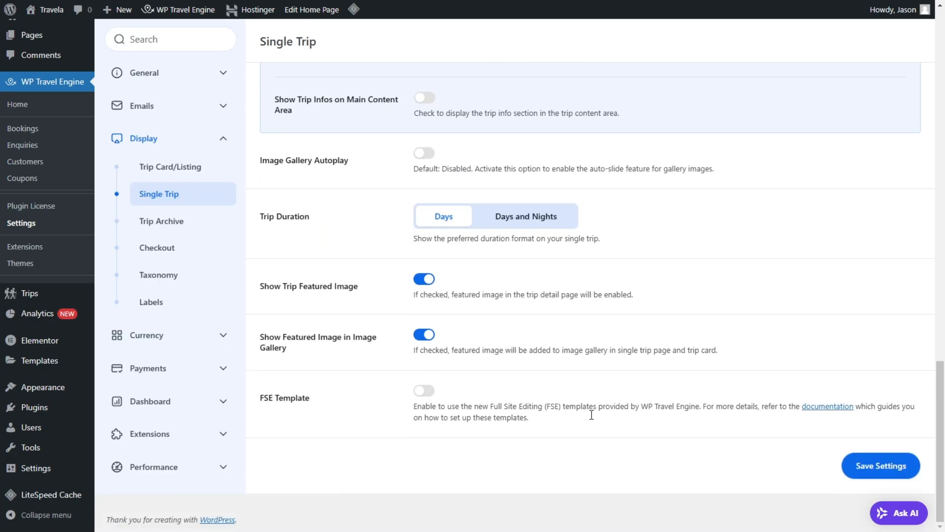
{"action": "left_click", "coordinate": [854, 466]}
Step: Purge all site caches again after saving the single trip settings
{"action": "mouse_move", "coordinate": [356, 13]}
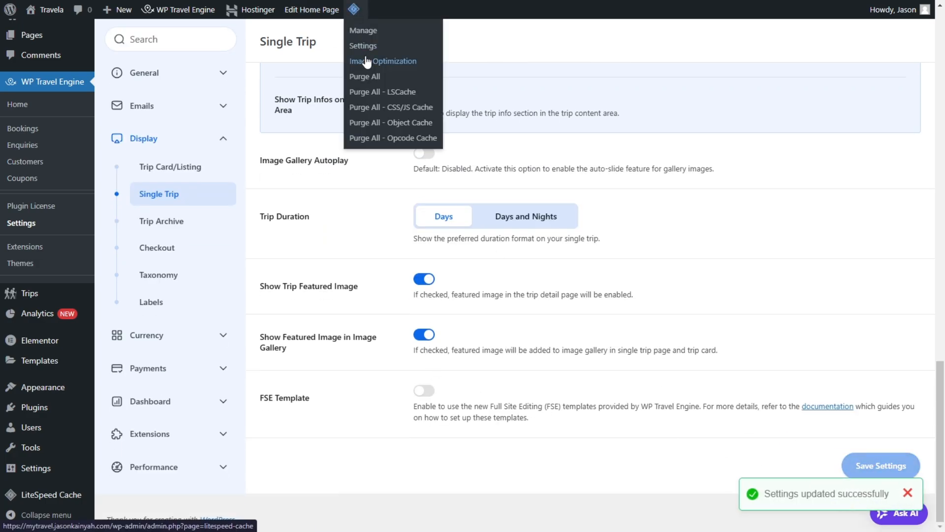
{"action": "left_click", "coordinate": [365, 77]}
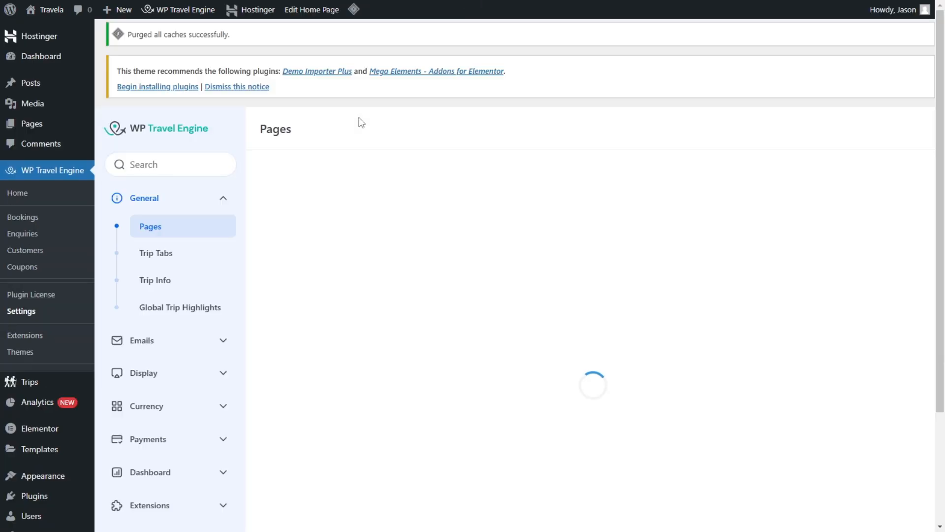
{"action": "scroll", "coordinate": [358, 116], "scroll_direction": "down", "scroll_amount": 2}
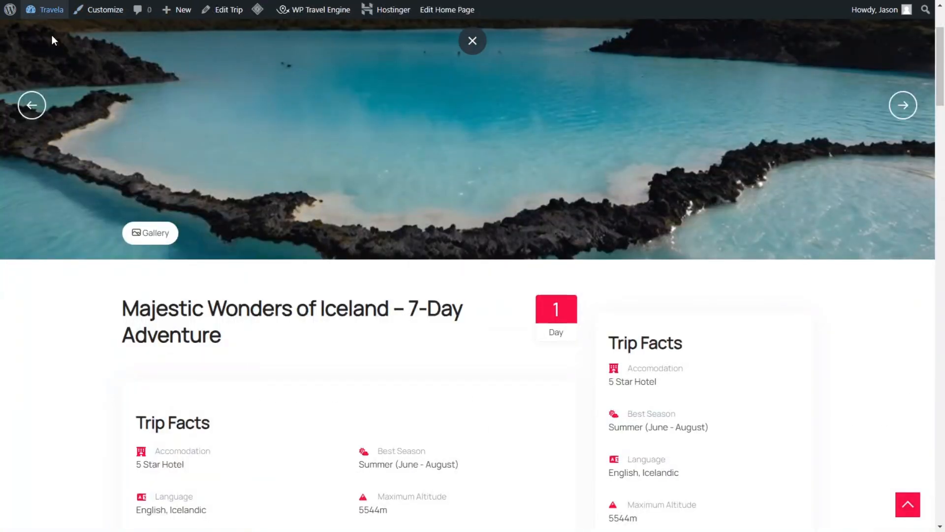
Step: Check the trip page's pricing box and open the trip's availability calendar
{"action": "scroll", "coordinate": [812, 232], "scroll_direction": "down", "scroll_amount": 5}
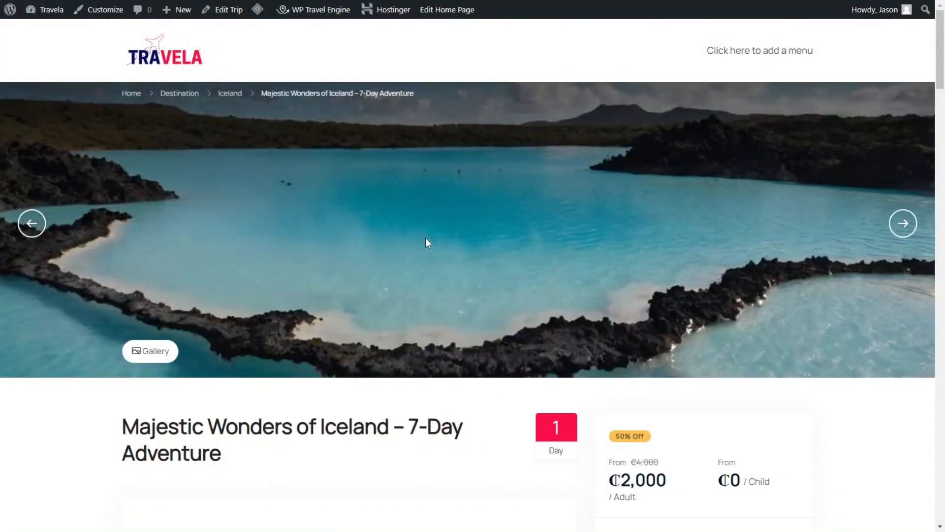
{"action": "scroll", "coordinate": [819, 275], "scroll_direction": "down", "scroll_amount": 2}
{"action": "scroll", "coordinate": [729, 401], "scroll_direction": "down", "scroll_amount": 3}
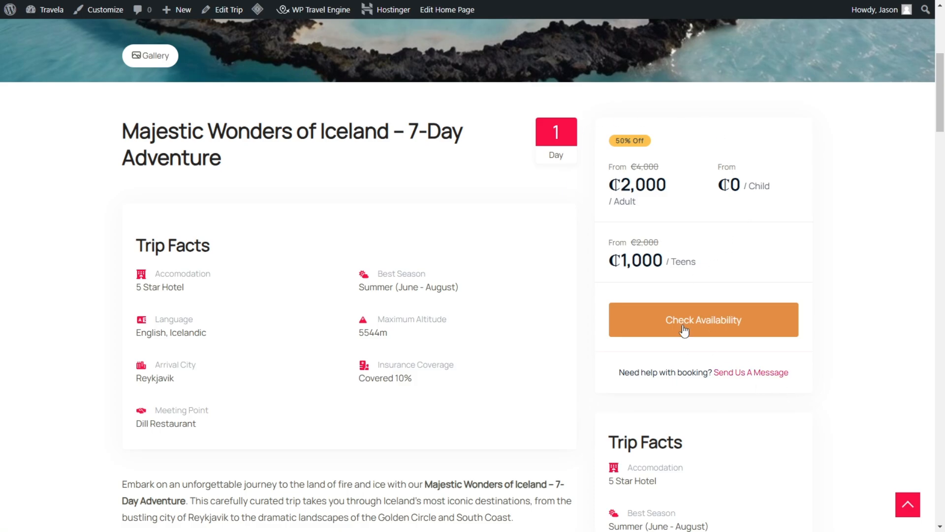
{"action": "left_click", "coordinate": [738, 325]}
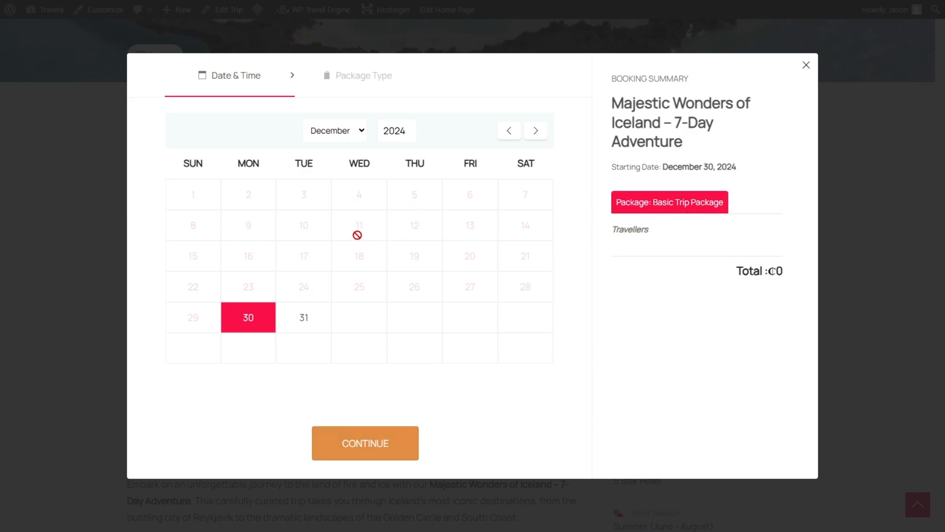
Step: Continue the trip booking to the package type stage, review its traveller options, and close the booking dialog
{"action": "left_click", "coordinate": [379, 444]}
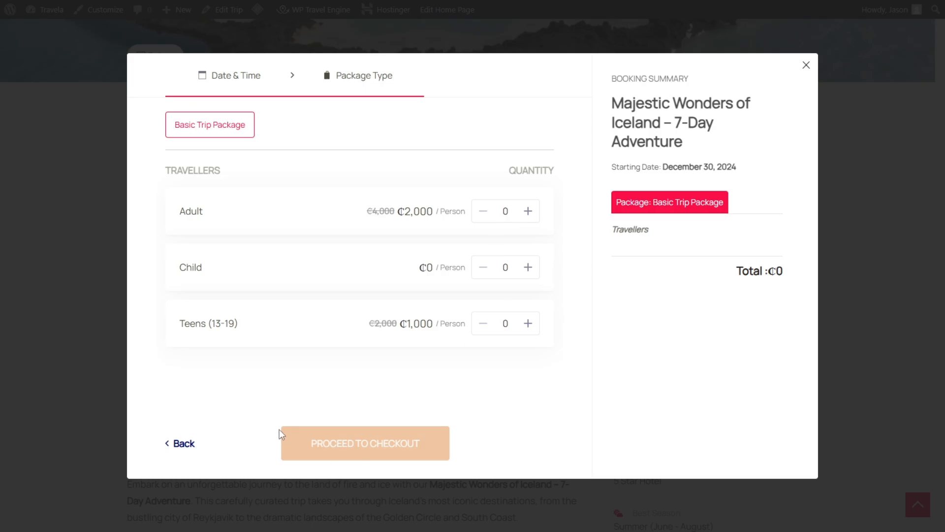
{"action": "left_click", "coordinate": [807, 65]}
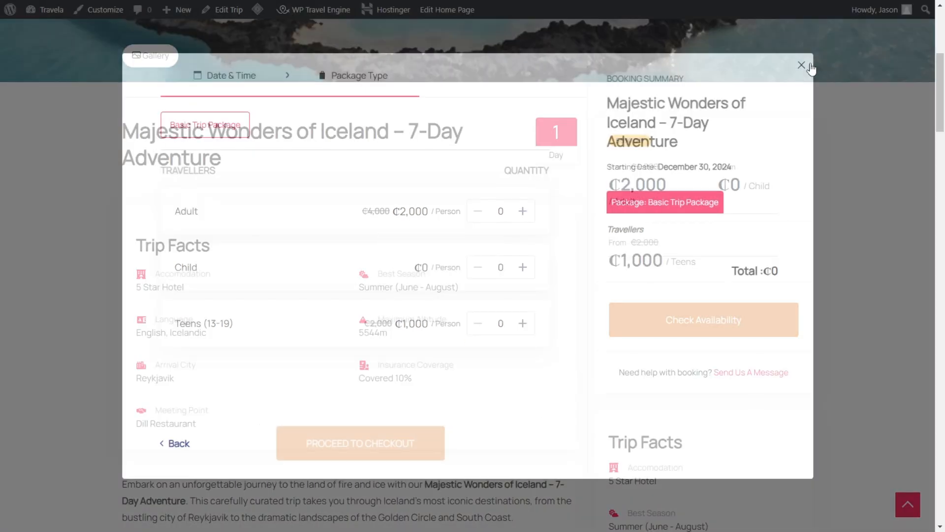
{"action": "scroll", "coordinate": [418, 192], "scroll_direction": "up", "scroll_amount": 7}
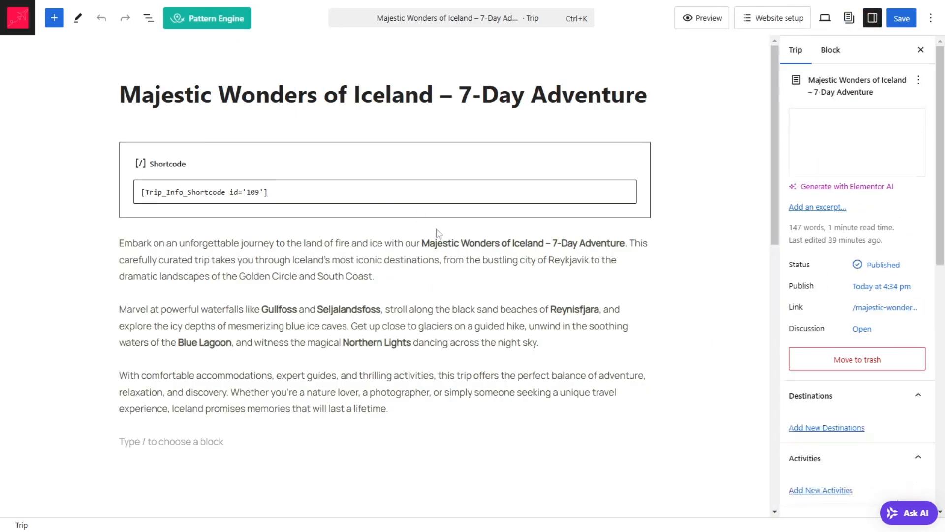
Step: In the Iceland trip's editor, check the Basic Trip Package's pricing categories and package dates settings
{"action": "scroll", "coordinate": [435, 241], "scroll_direction": "down", "scroll_amount": 10}
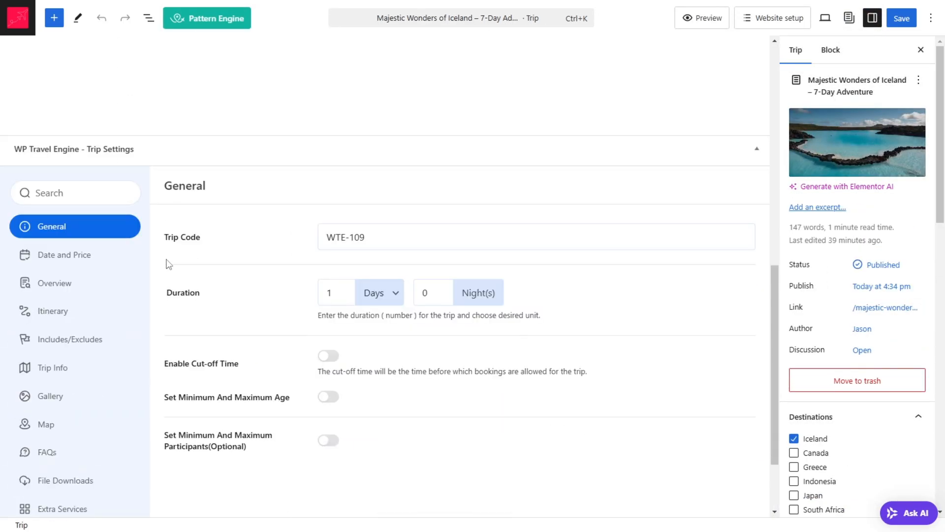
{"action": "left_click", "coordinate": [75, 255]}
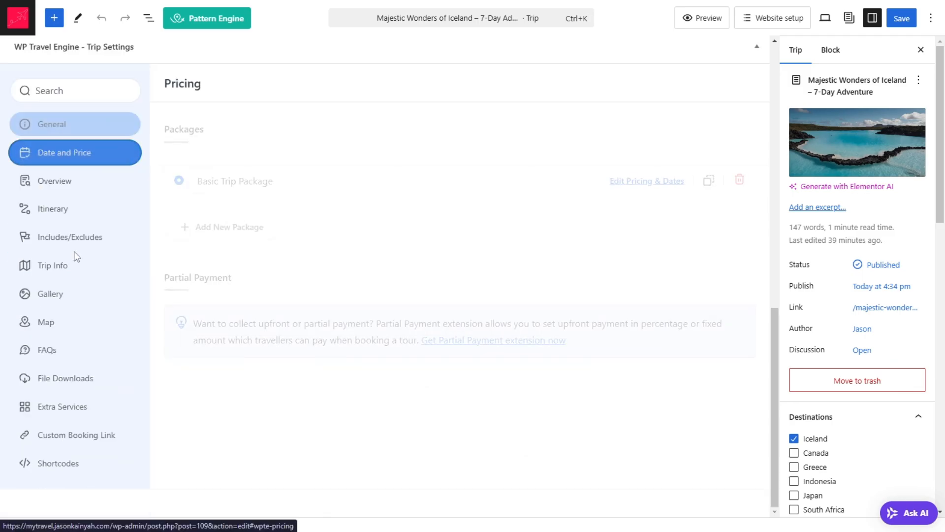
{"action": "left_click", "coordinate": [647, 180]}
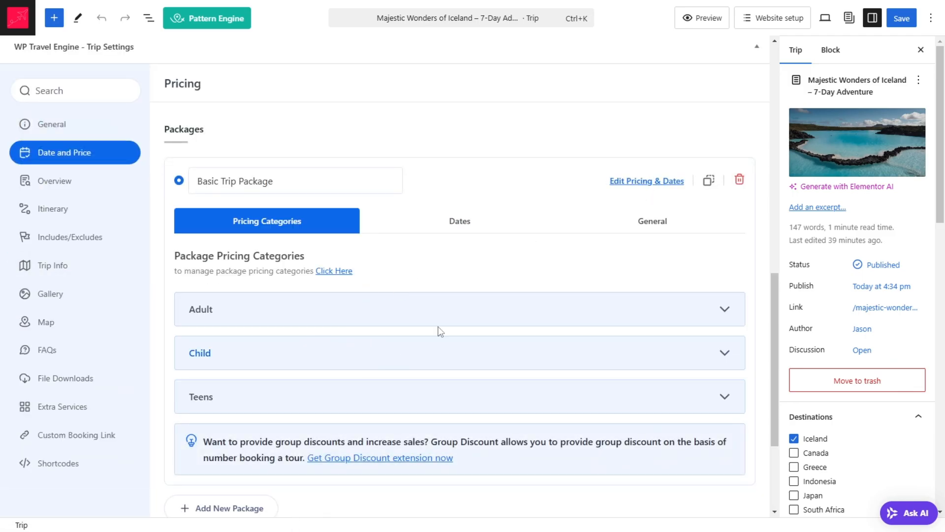
{"action": "scroll", "coordinate": [164, 222], "scroll_direction": "down", "scroll_amount": 2}
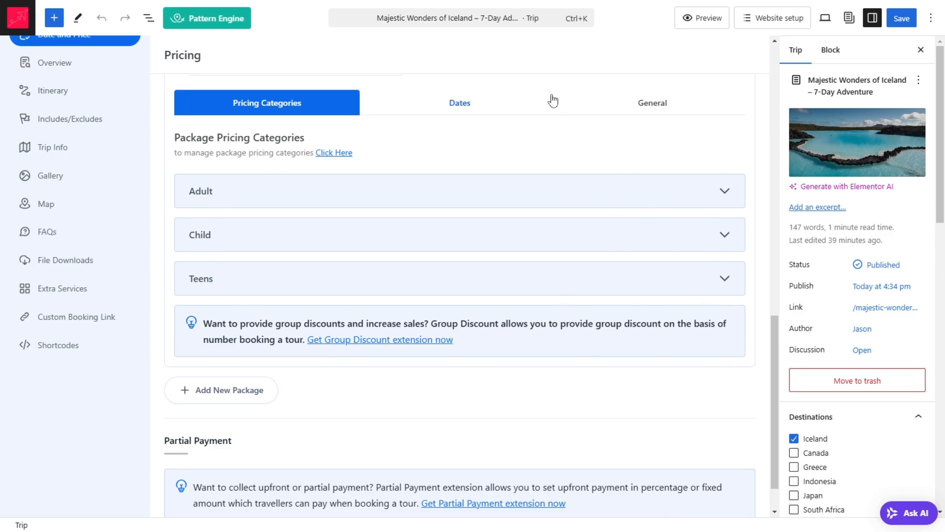
{"action": "left_click", "coordinate": [466, 109]}
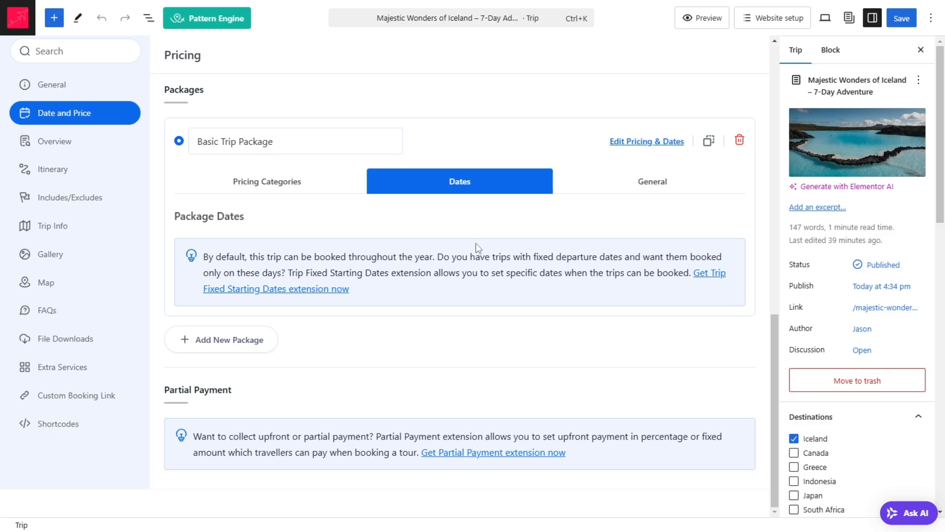
Step: Save the trip from the Basic Trip Package's general settings and review its published page
{"action": "left_click", "coordinate": [659, 199]}
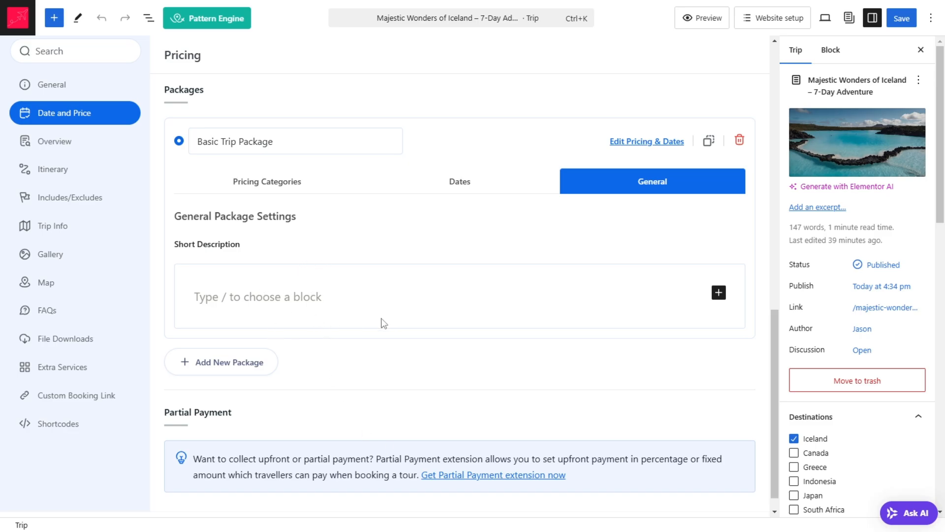
{"action": "left_click", "coordinate": [902, 18]}
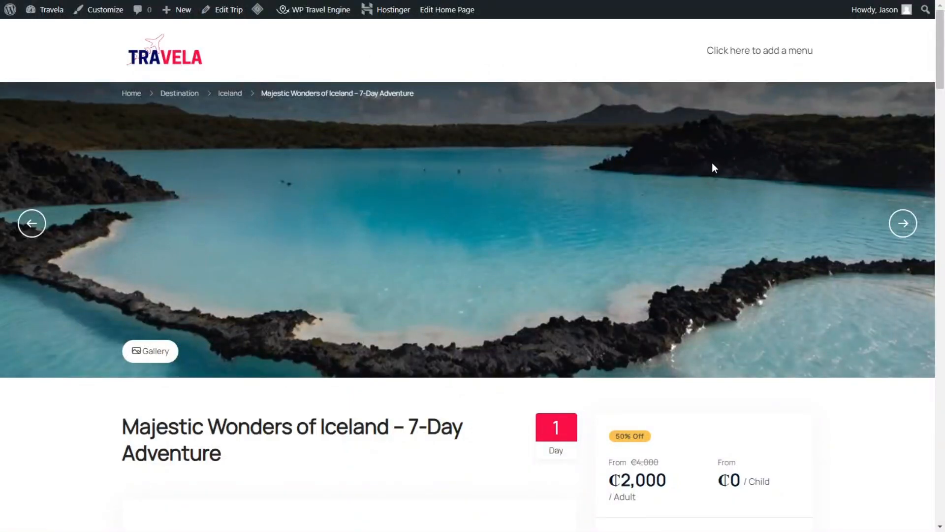
{"action": "scroll", "coordinate": [722, 251], "scroll_direction": "down", "scroll_amount": 5}
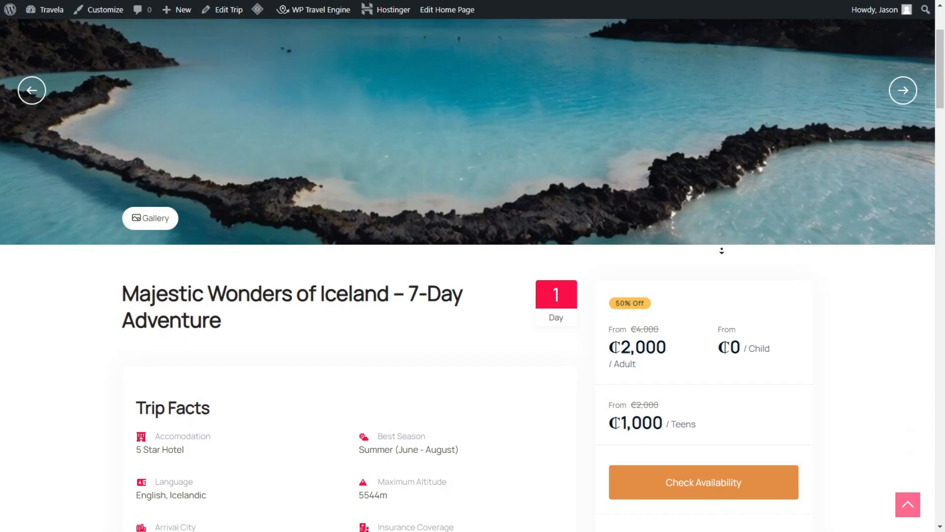
{"action": "scroll", "coordinate": [722, 251], "scroll_direction": "down", "scroll_amount": 10}
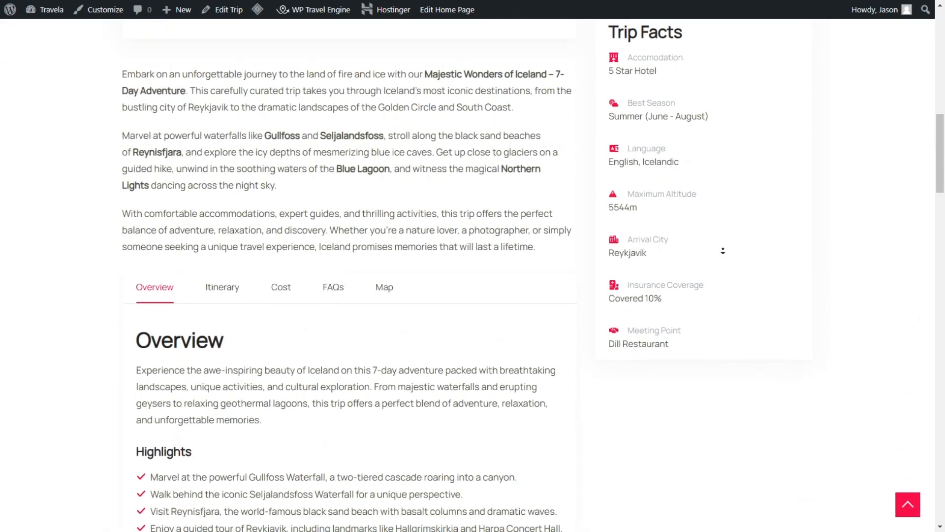
{"action": "scroll", "coordinate": [723, 250], "scroll_direction": "down", "scroll_amount": 3}
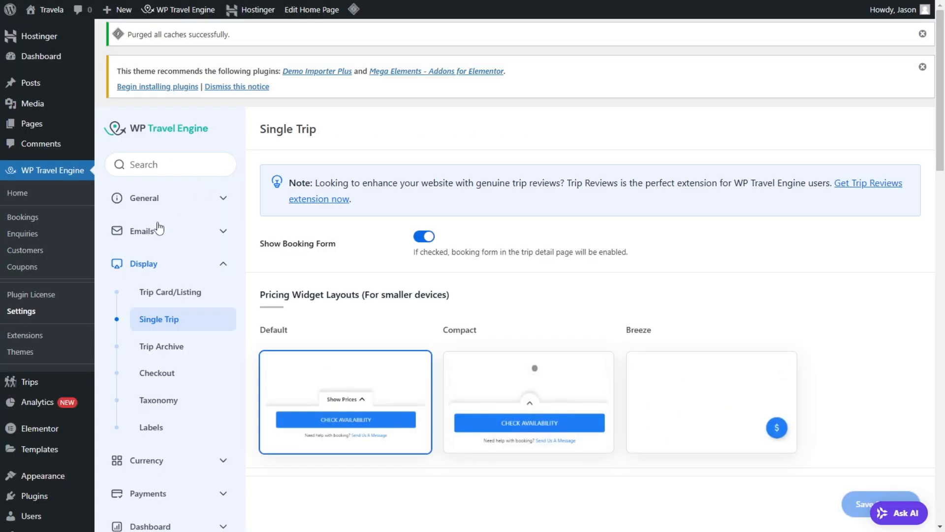
Step: Open the general Pages settings of WP Travel Engine and review the page assignments and their shortcodes
{"action": "left_click", "coordinate": [223, 199]}
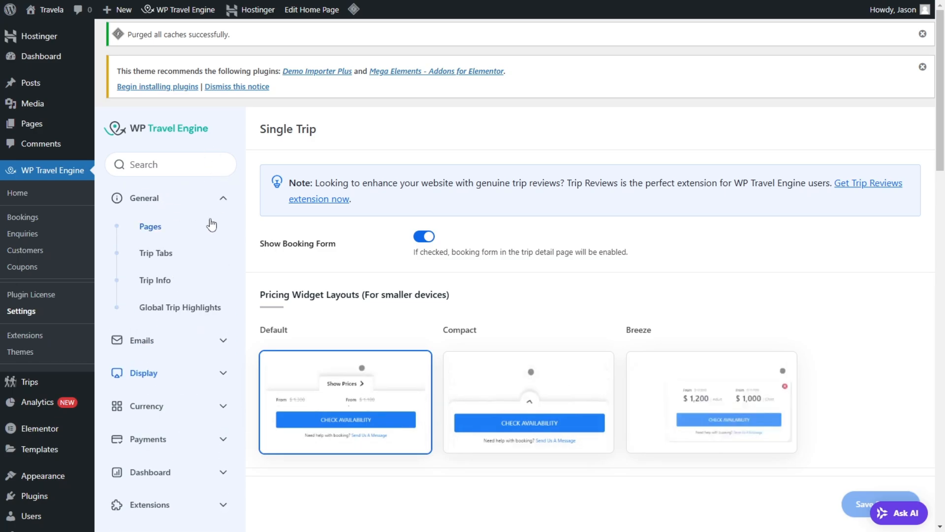
{"action": "left_click", "coordinate": [153, 234]}
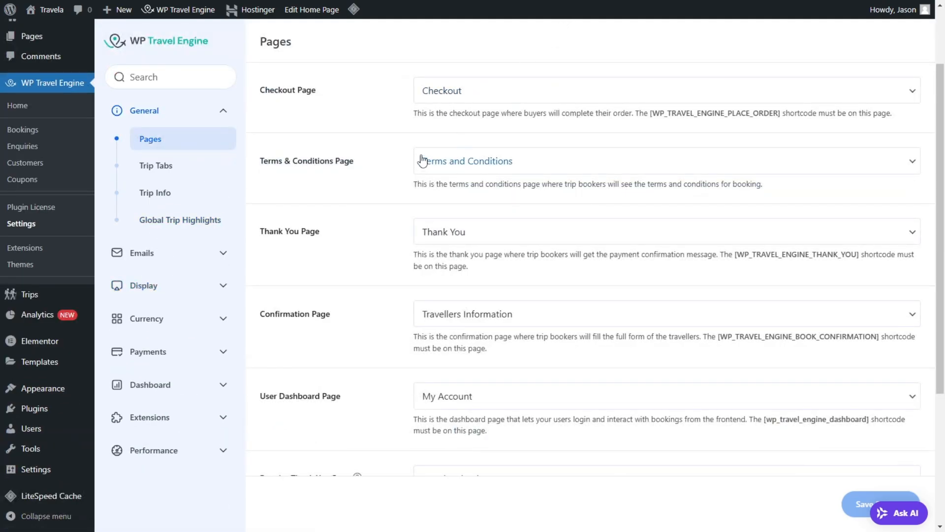
{"action": "scroll", "coordinate": [481, 418], "scroll_direction": "down", "scroll_amount": 5}
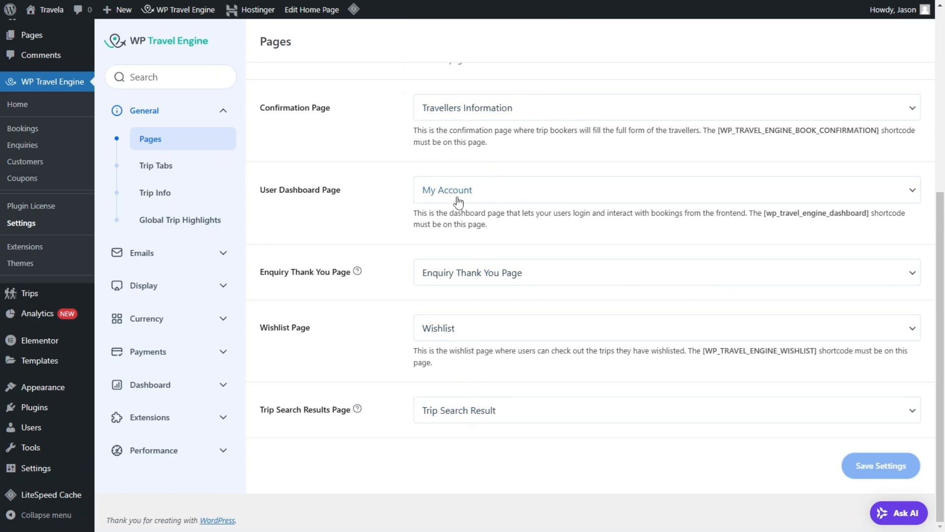
{"action": "scroll", "coordinate": [458, 200], "scroll_direction": "up", "scroll_amount": 5}
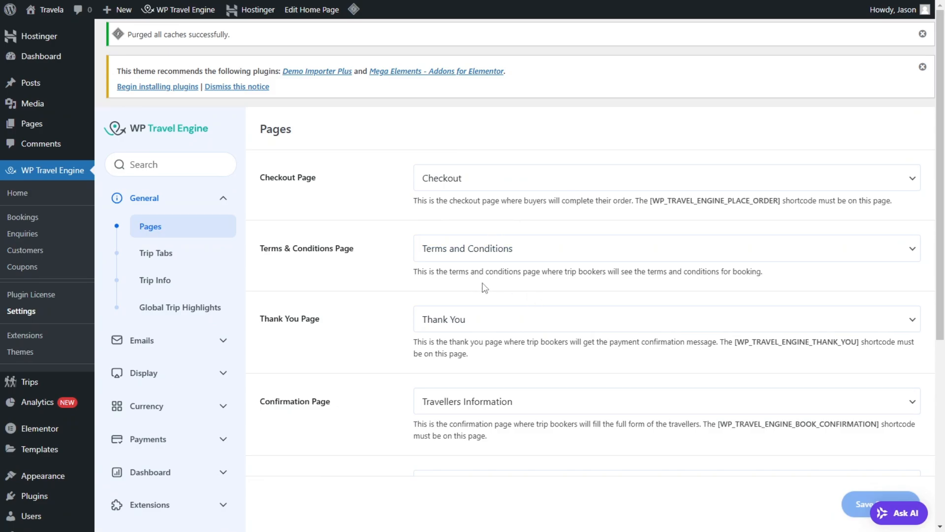
{"action": "scroll", "coordinate": [487, 291], "scroll_direction": "down", "scroll_amount": 5}
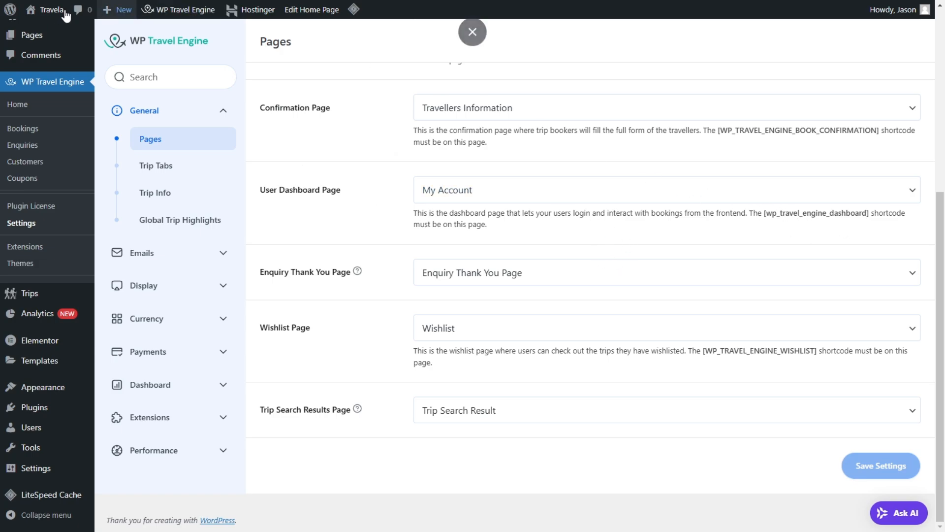
Step: Open the site's full page list in a new browser tab and look through the existing pages
{"action": "mouse_move", "coordinate": [33, 35]}
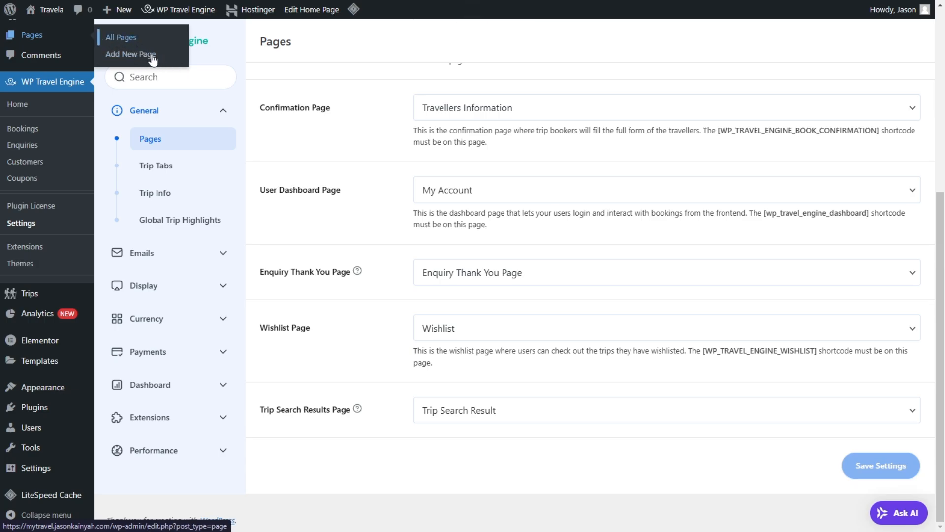
{"action": "right_click", "coordinate": [152, 56]}
{"action": "left_click", "coordinate": [127, 47]}
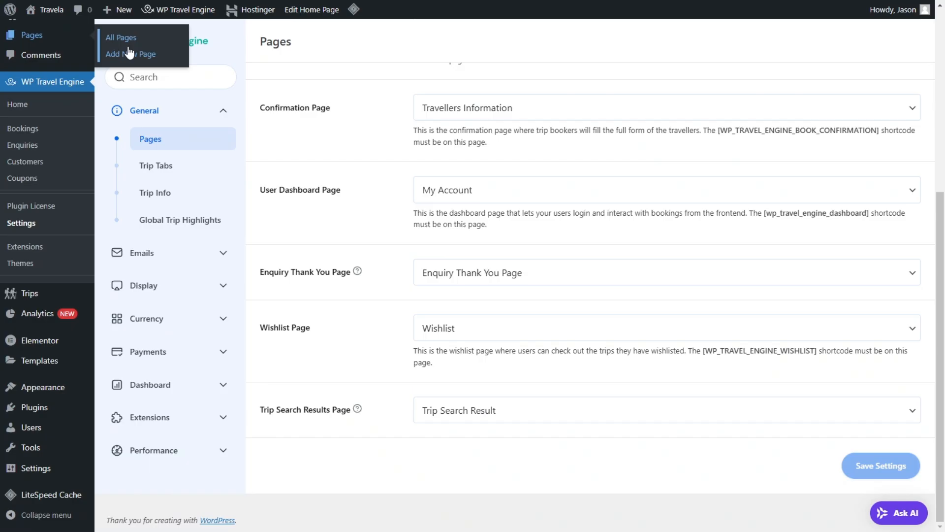
{"action": "key", "text": "ctrl+Tab"}
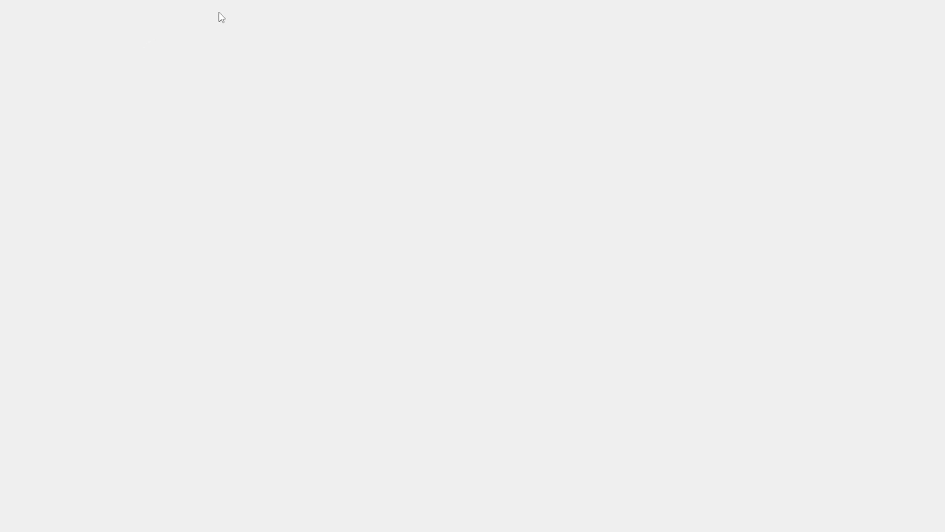
{"action": "scroll", "coordinate": [369, 279], "scroll_direction": "down", "scroll_amount": 3}
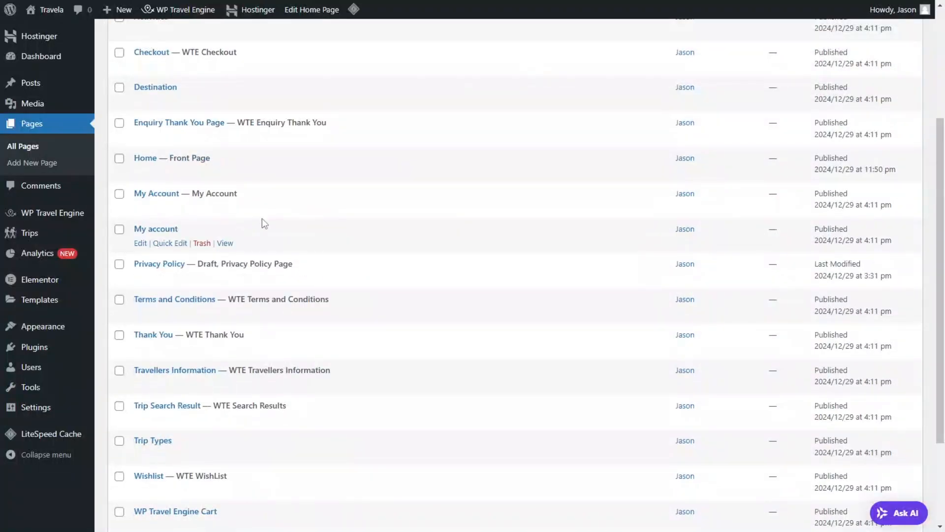
{"action": "scroll", "coordinate": [340, 281], "scroll_direction": "down", "scroll_amount": 3}
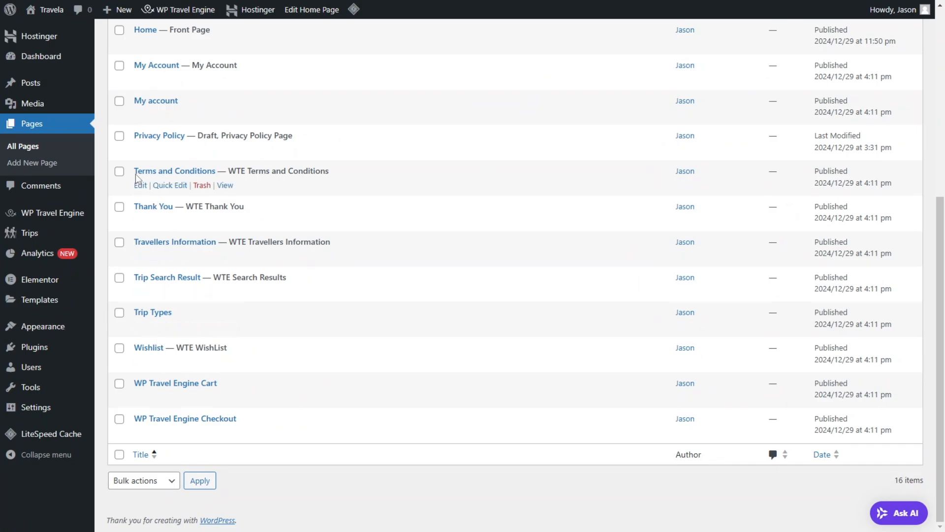
{"action": "scroll", "coordinate": [197, 320], "scroll_direction": "up", "scroll_amount": 6}
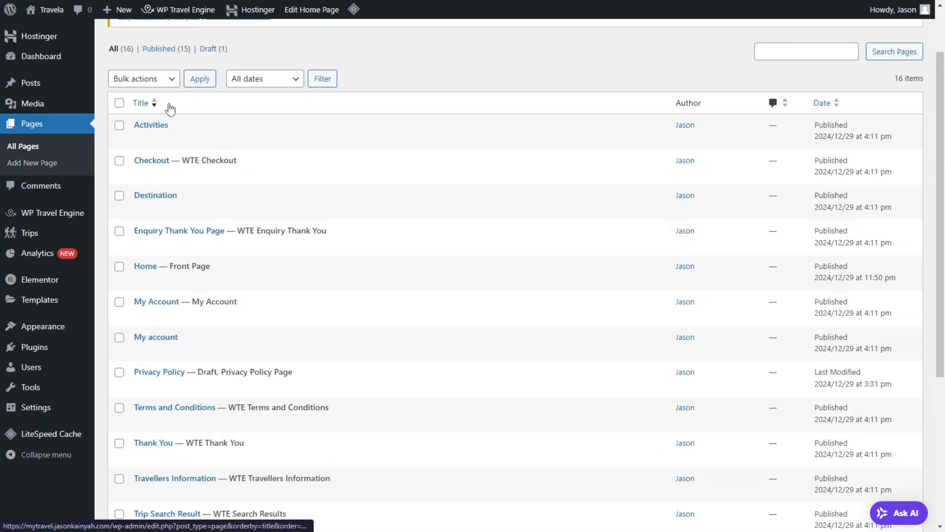
{"action": "scroll", "coordinate": [186, 240], "scroll_direction": "down", "scroll_amount": 5}
{"action": "scroll", "coordinate": [186, 240], "scroll_direction": "down", "scroll_amount": 2}
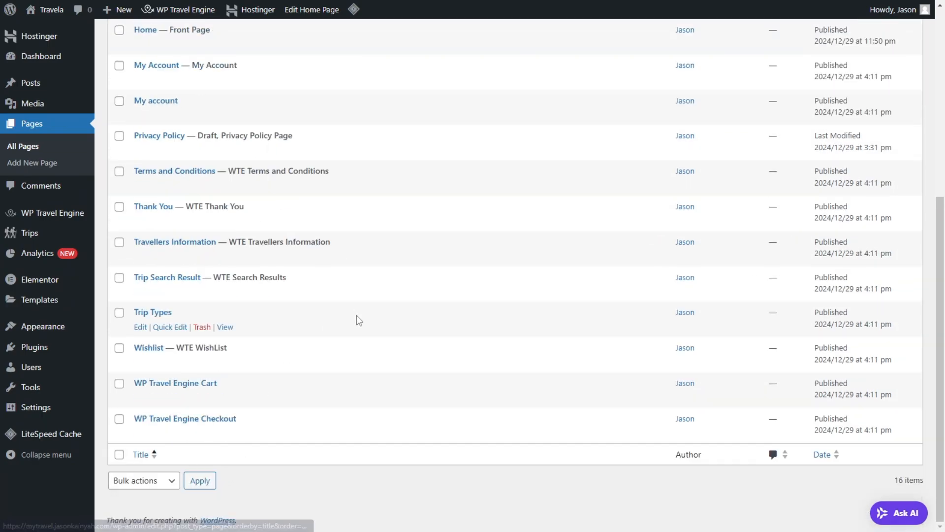
{"action": "scroll", "coordinate": [193, 508], "scroll_direction": "up", "scroll_amount": 6}
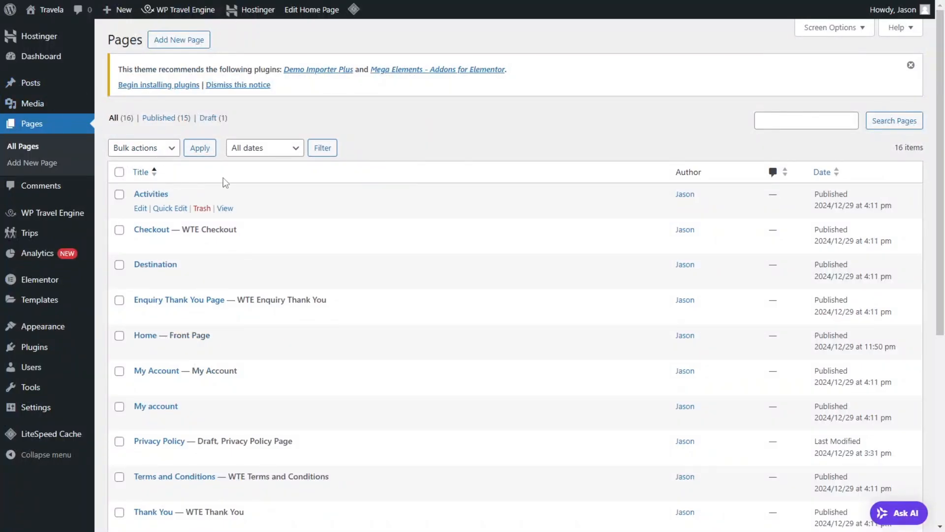
Step: Create a new page titled "User Dash"
{"action": "left_click", "coordinate": [175, 44]}
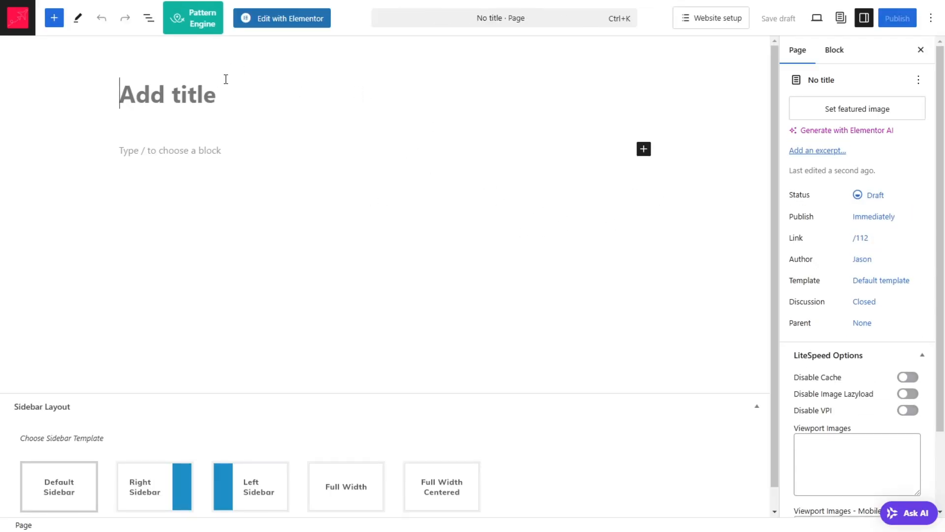
{"action": "type", "text": "User Dash"}
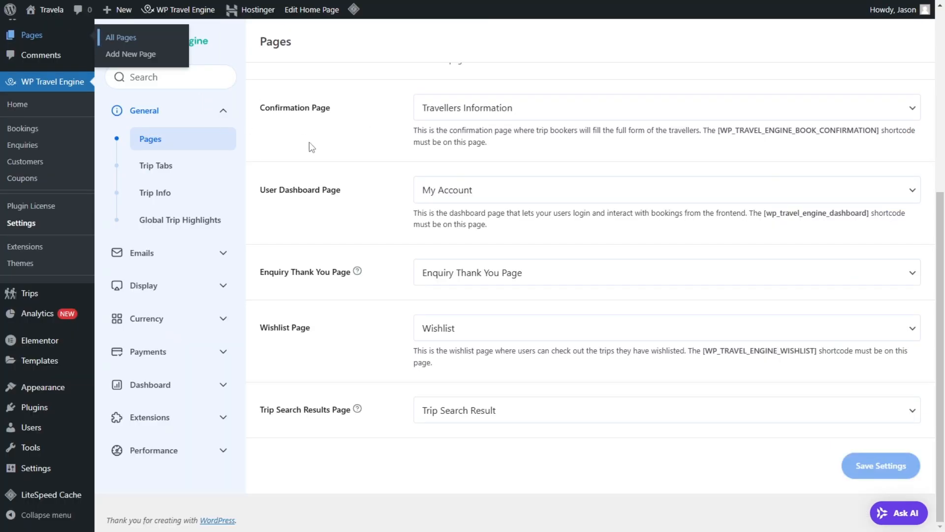
Step: Copy the [wp_travel_engine_dashboard] shortcode from the Pages settings into a Shortcode block on the User Dash page and publish it
{"action": "left_click_drag", "start_coordinate": [764, 214], "coordinate": [872, 213]}
{"action": "key", "text": "ctrl+c"}
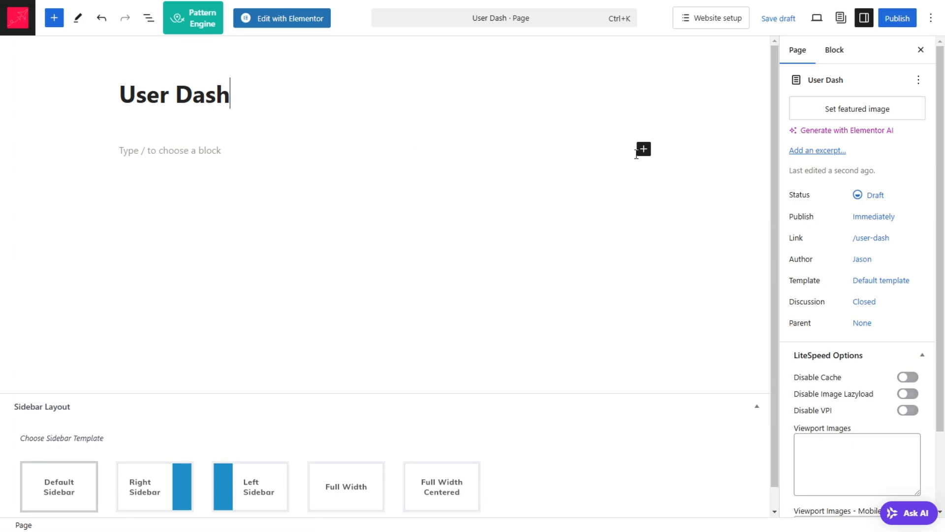
{"action": "left_click", "coordinate": [643, 150]}
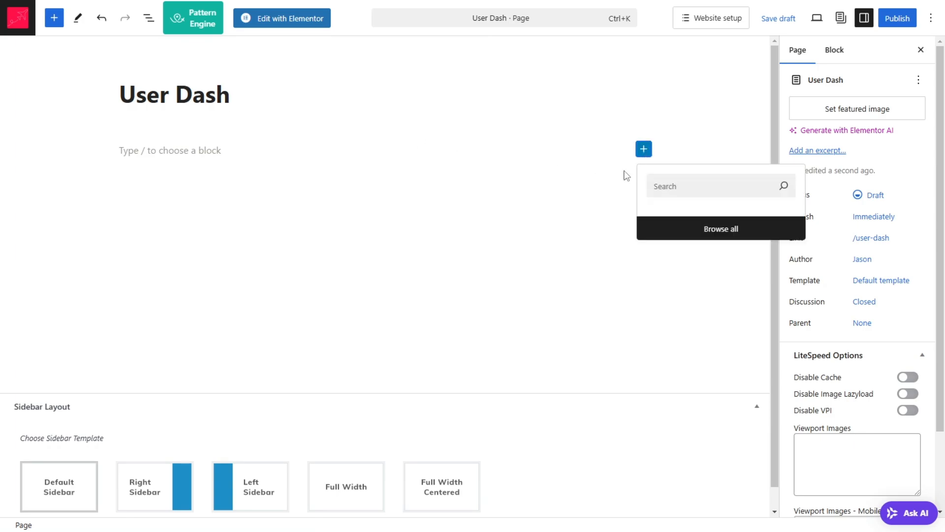
{"action": "left_click", "coordinate": [738, 235]}
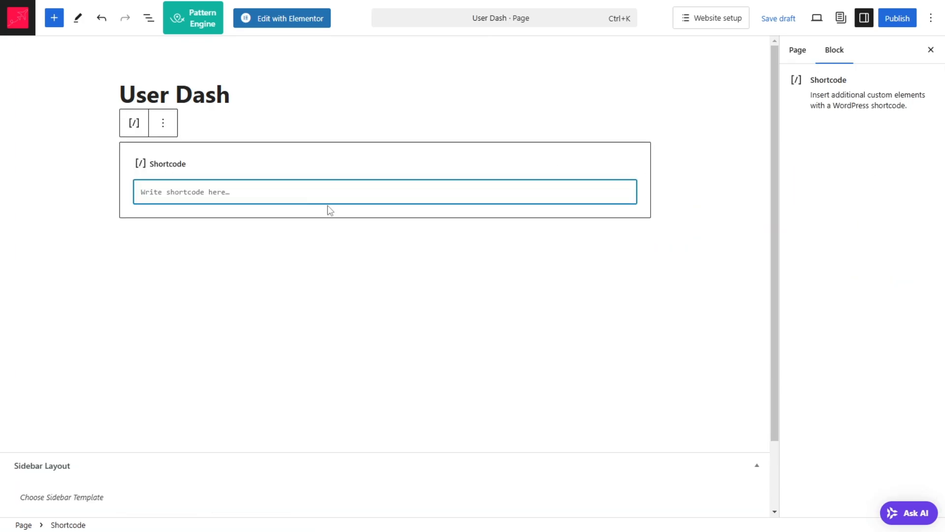
{"action": "key", "text": "ctrl+v"}
{"action": "left_click", "coordinate": [910, 23]}
{"action": "left_click", "coordinate": [912, 24]}
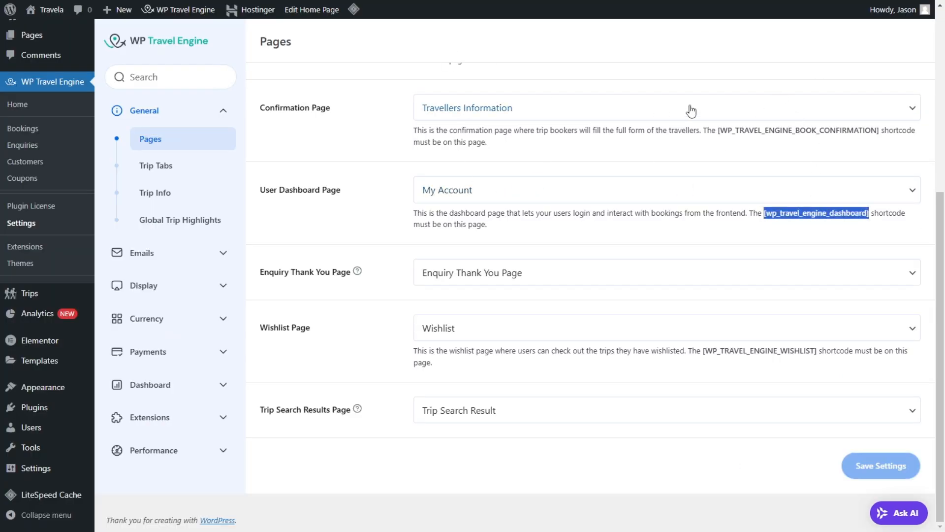
Step: Compare the shortcodes in the Pages settings and view the published User Dash page on the site
{"action": "scroll", "coordinate": [813, 162], "scroll_direction": "up", "scroll_amount": 2}
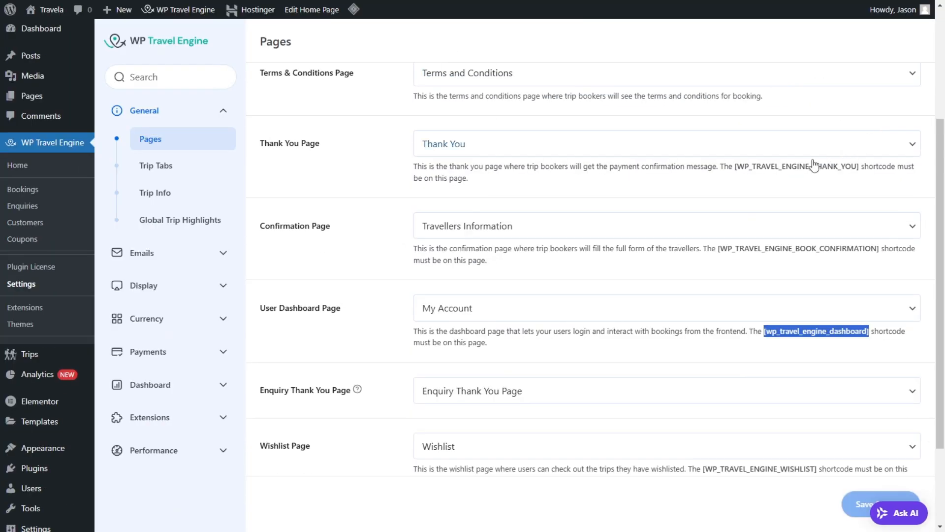
{"action": "scroll", "coordinate": [797, 162], "scroll_direction": "up", "scroll_amount": 4}
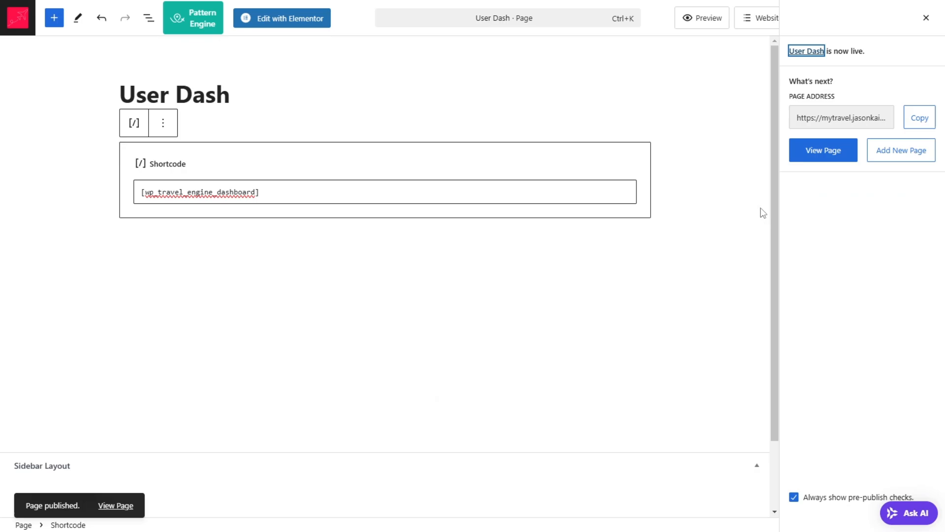
{"action": "right_click", "coordinate": [836, 151]}
{"action": "left_click", "coordinate": [814, 158]}
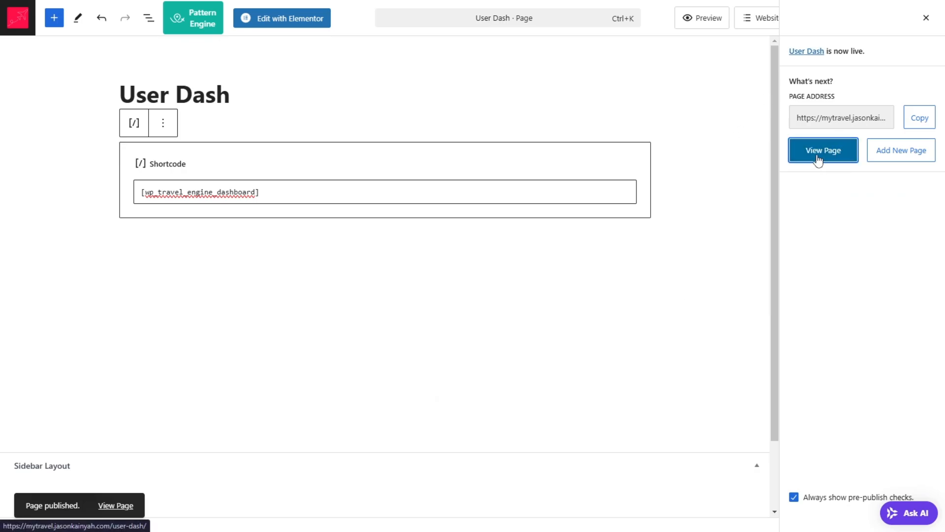
{"action": "left_click", "coordinate": [823, 152]}
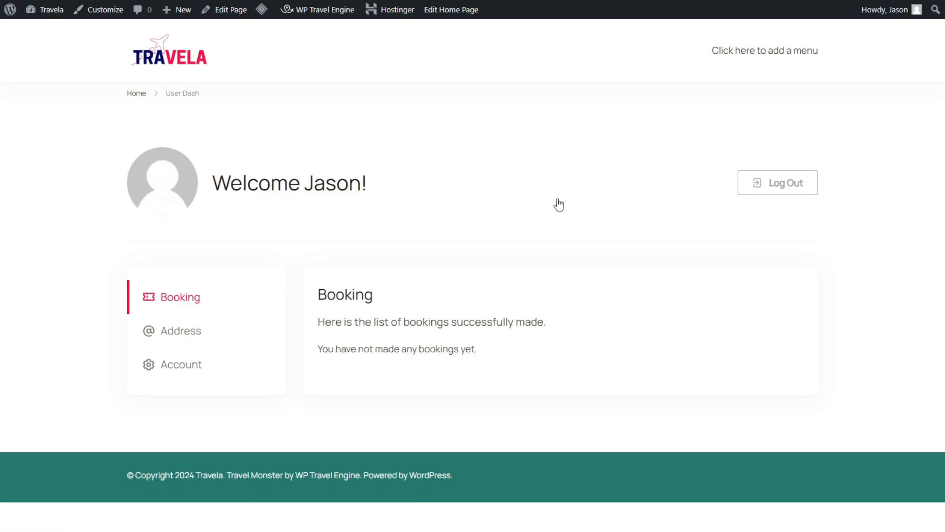
Step: Return to the page list and move the User Dash page to the trash
{"action": "key", "text": "alt+Left"}
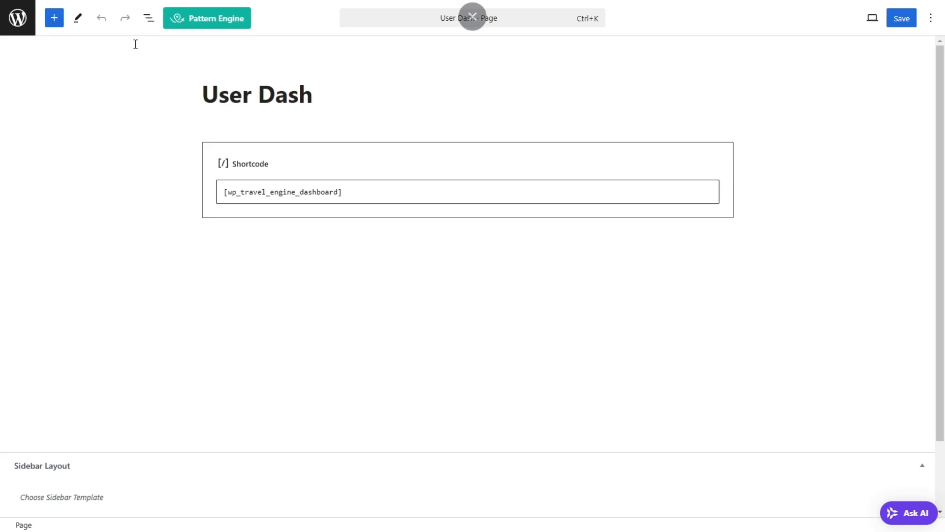
{"action": "key", "text": "alt+Left"}
{"action": "scroll", "coordinate": [212, 222], "scroll_direction": "down", "scroll_amount": 5}
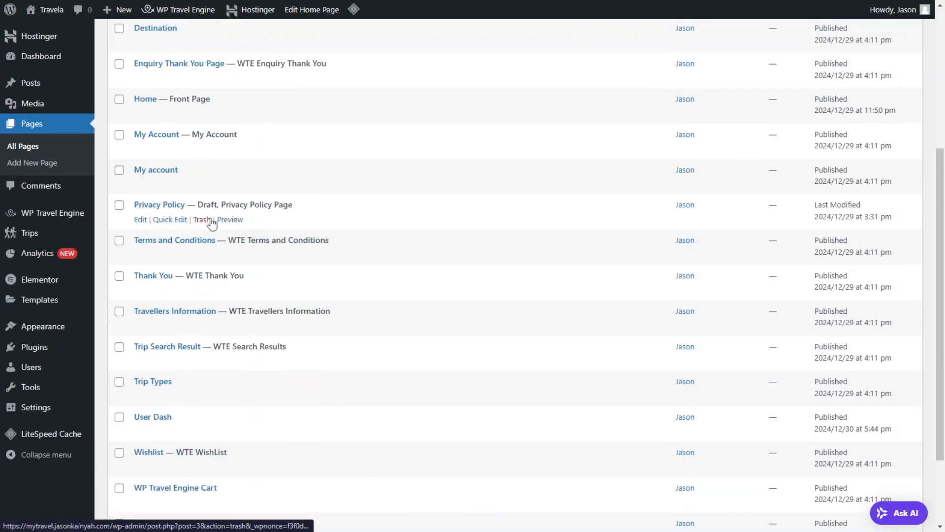
{"action": "scroll", "coordinate": [211, 223], "scroll_direction": "down", "scroll_amount": 3}
{"action": "left_click", "coordinate": [201, 326]}
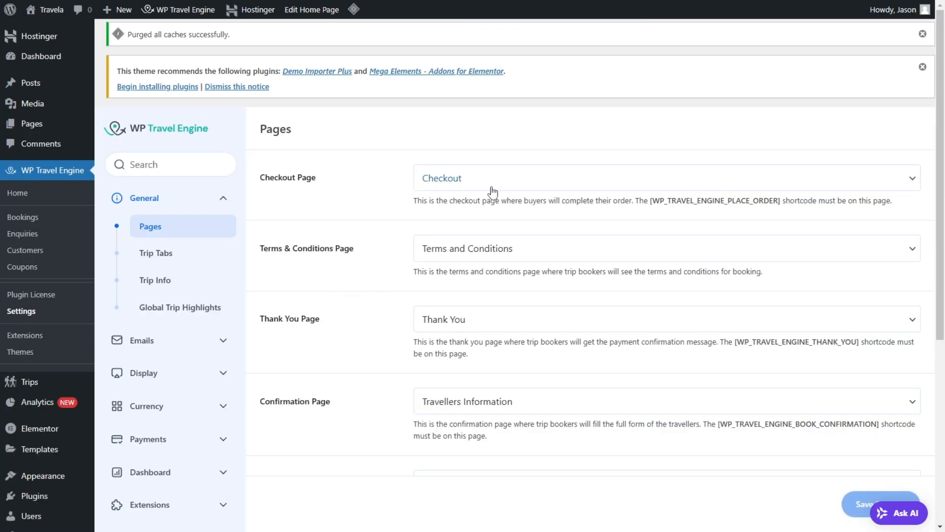
Step: Open the Trip Tabs settings and view the Majestic Wonders of Iceland trip page in a separate browser tab
{"action": "left_click", "coordinate": [167, 253]}
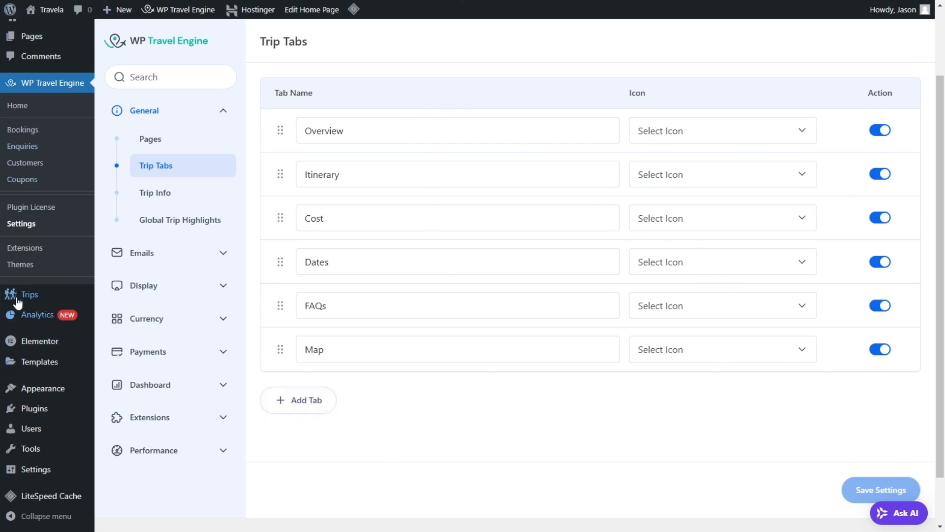
{"action": "mouse_move", "coordinate": [20, 295]}
{"action": "right_click", "coordinate": [125, 303]}
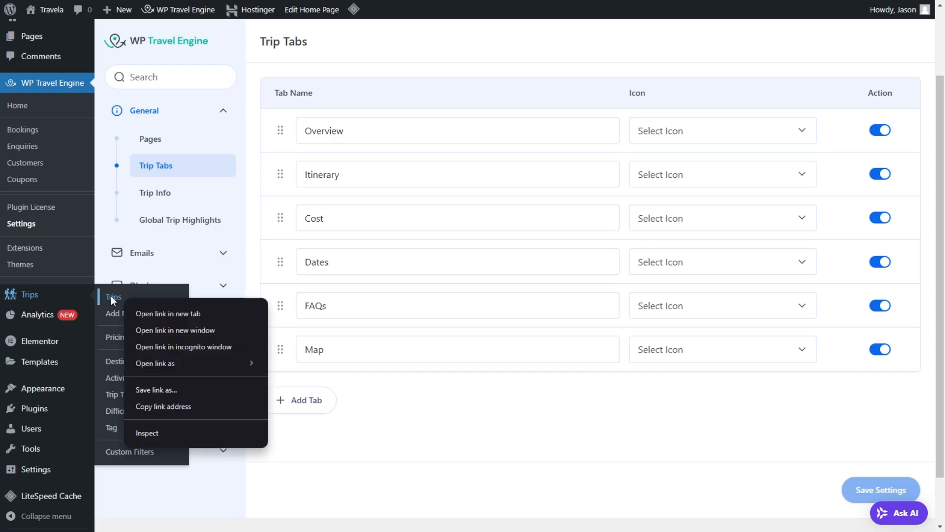
{"action": "left_click", "coordinate": [140, 311]}
{"action": "key", "text": "ctrl+Tab"}
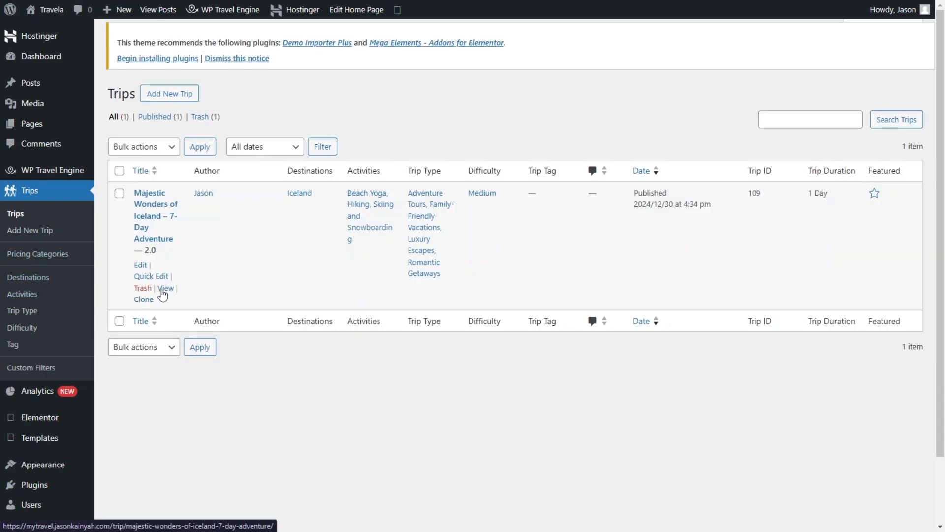
{"action": "left_click", "coordinate": [163, 294]}
{"action": "scroll", "coordinate": [270, 249], "scroll_direction": "down", "scroll_amount": 1}
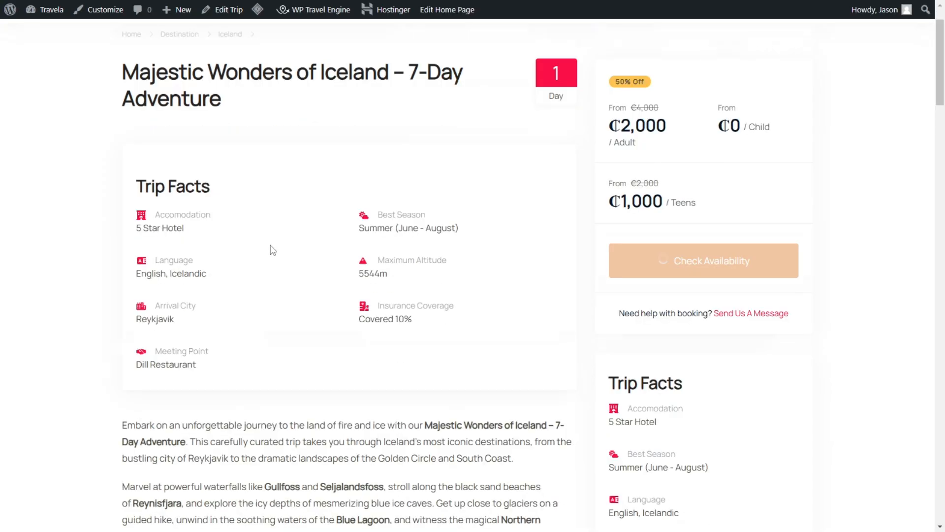
Step: View the Iceland trip page, return to the Trip Tabs settings and browse the icons available for the Overview tab
{"action": "scroll", "coordinate": [284, 251], "scroll_direction": "down", "scroll_amount": 5}
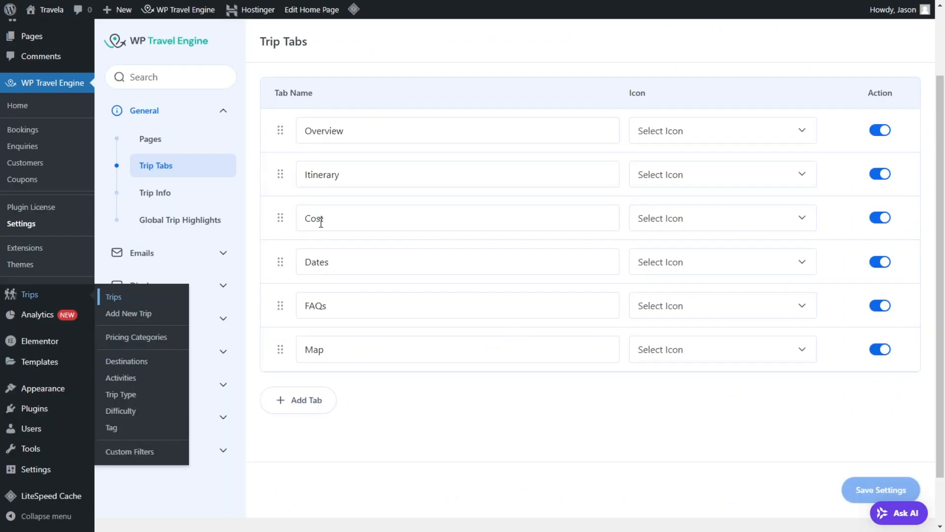
{"action": "left_click", "coordinate": [770, 138]}
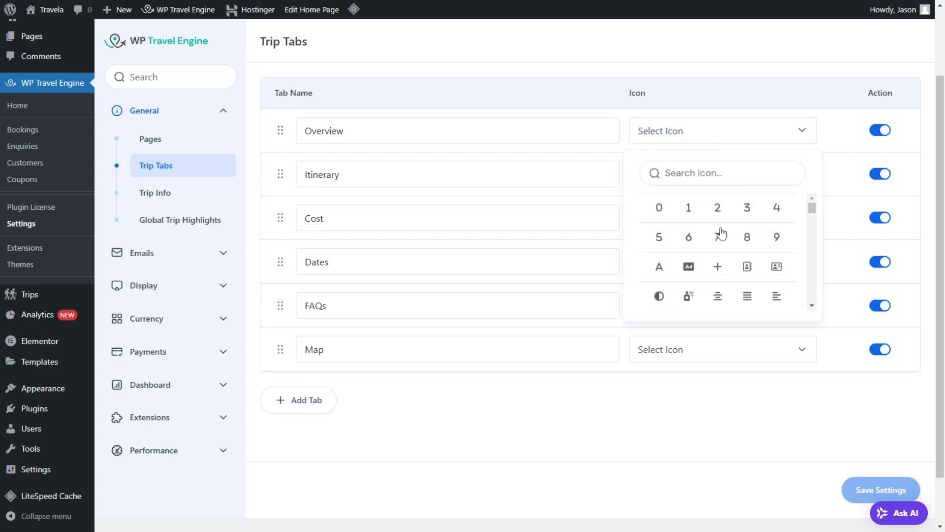
{"action": "scroll", "coordinate": [718, 237], "scroll_direction": "down", "scroll_amount": 3}
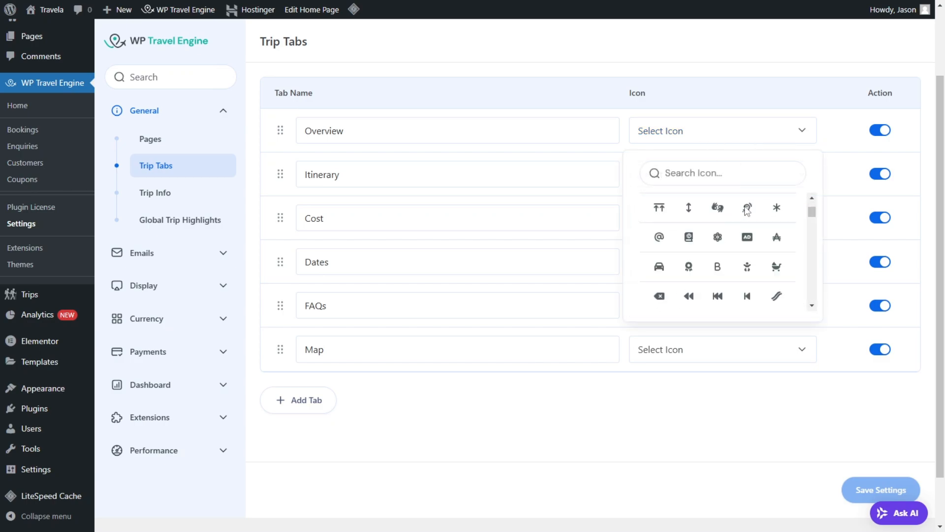
{"action": "mouse_move", "coordinate": [811, 210]}
{"action": "left_mouse_down"}
{"action": "mouse_move", "coordinate": [812, 276]}
{"action": "mouse_move", "coordinate": [811, 207]}
{"action": "left_mouse_up"}
Step: Open the Trip Info settings and review the listed fields, including the input types offered for the Wifi field
{"action": "left_click", "coordinate": [190, 194]}
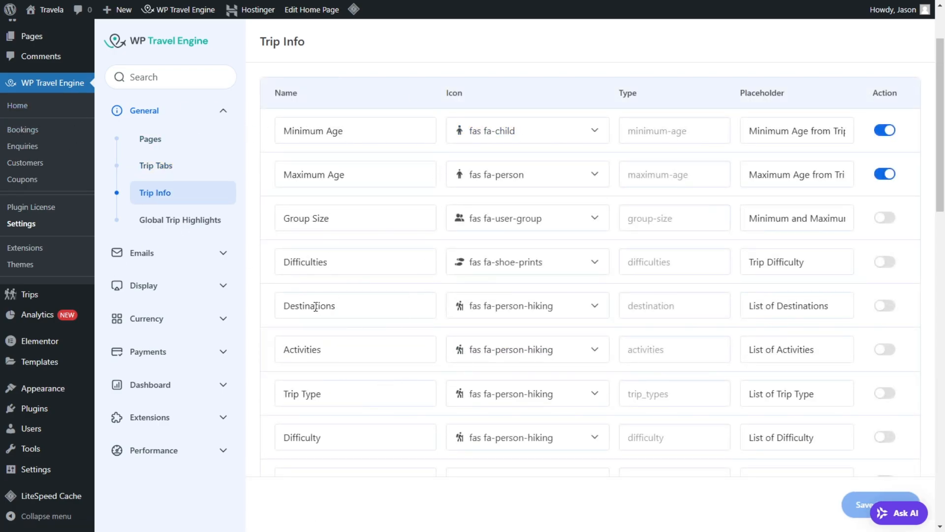
{"action": "scroll", "coordinate": [315, 306], "scroll_direction": "down", "scroll_amount": 6}
{"action": "scroll", "coordinate": [372, 323], "scroll_direction": "down", "scroll_amount": 2}
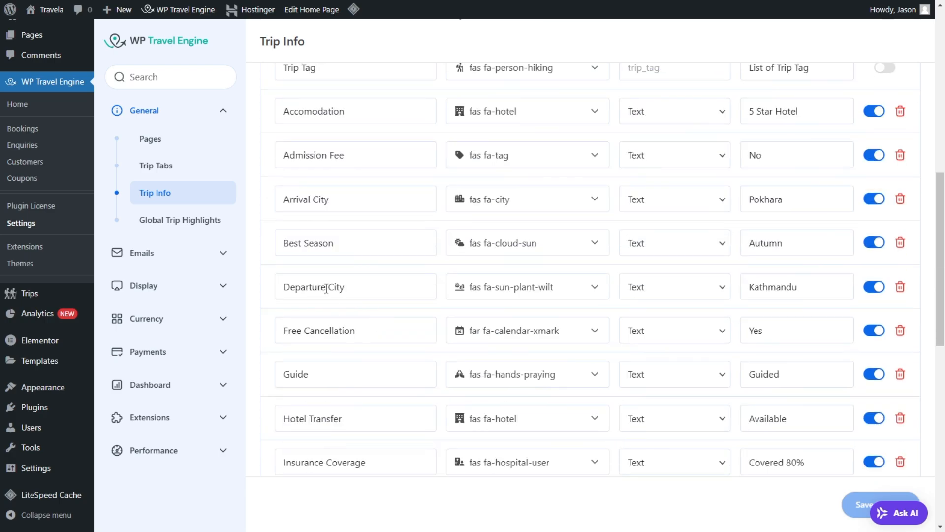
{"action": "scroll", "coordinate": [389, 261], "scroll_direction": "down", "scroll_amount": 3}
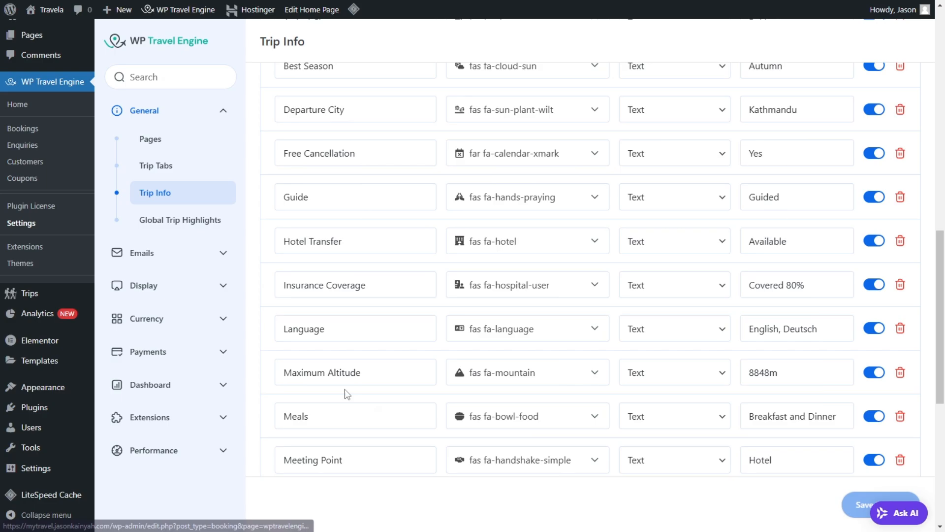
{"action": "scroll", "coordinate": [344, 392], "scroll_direction": "down", "scroll_amount": 6}
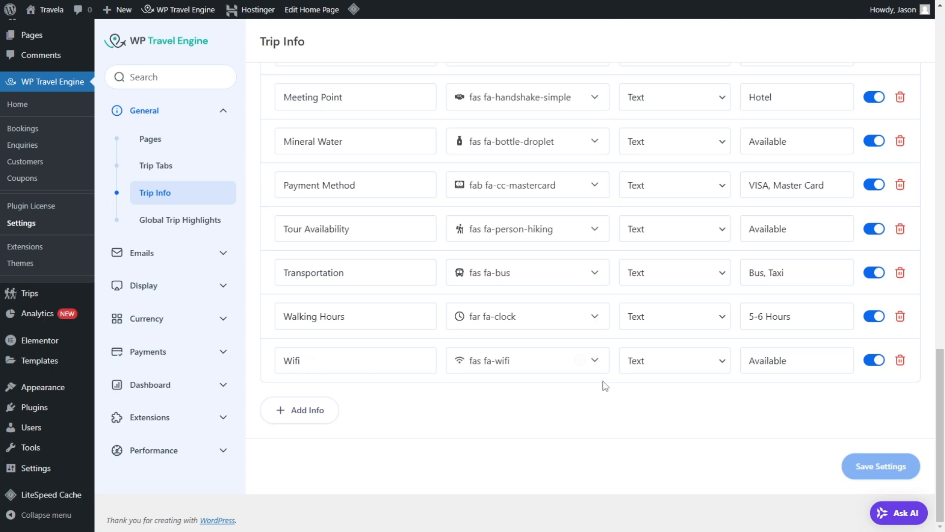
{"action": "left_click", "coordinate": [715, 368]}
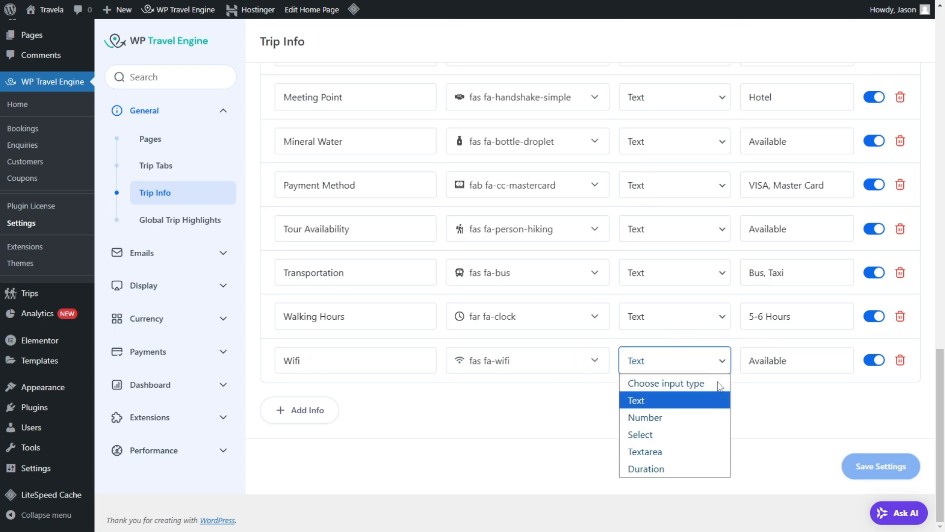
{"action": "left_click", "coordinate": [793, 406]}
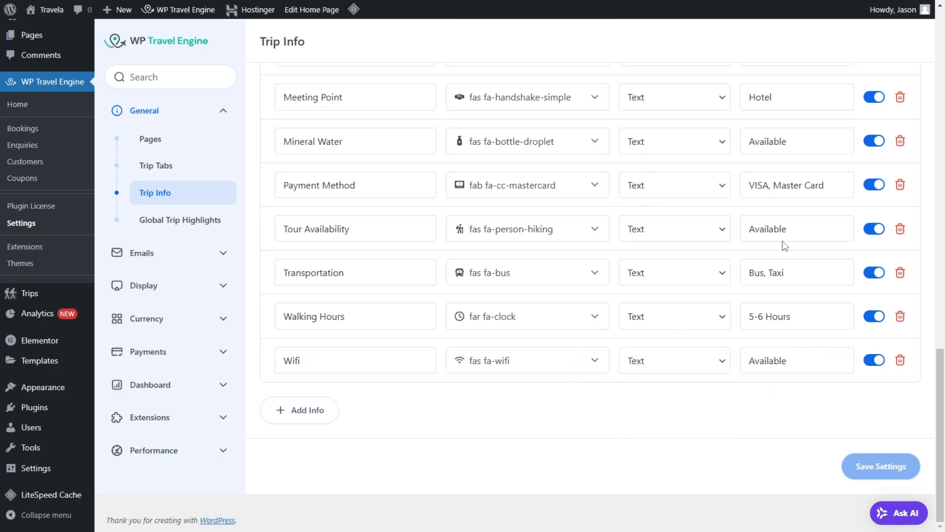
{"action": "scroll", "coordinate": [798, 266], "scroll_direction": "up", "scroll_amount": 20}
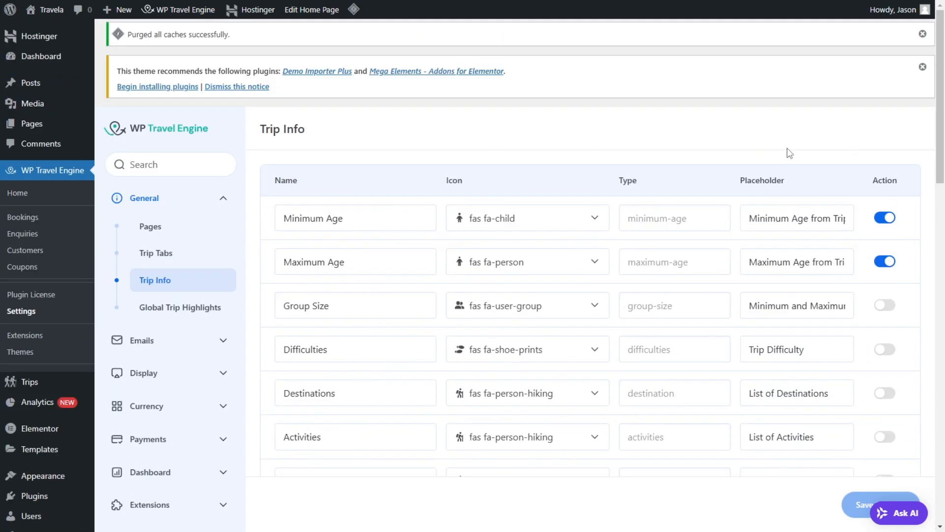
Step: Open the Global Trip Highlights settings and compare them with the Highlights section on the Iceland trip page
{"action": "left_click", "coordinate": [172, 308]}
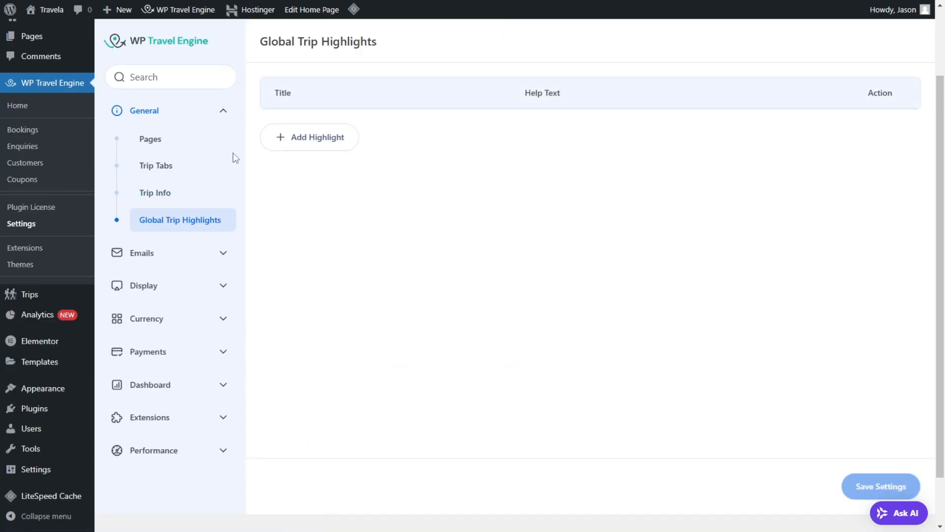
{"action": "key", "text": "ctrl+Tab"}
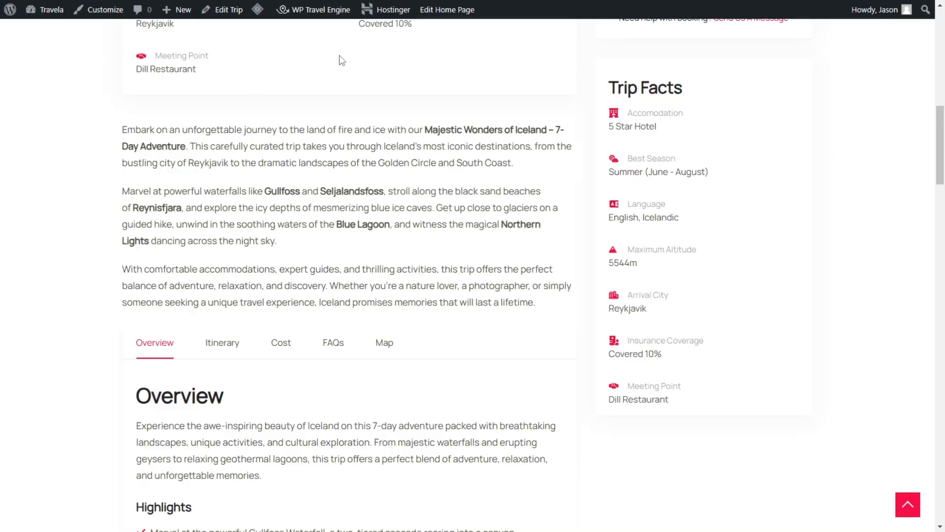
{"action": "scroll", "coordinate": [231, 237], "scroll_direction": "down", "scroll_amount": 8}
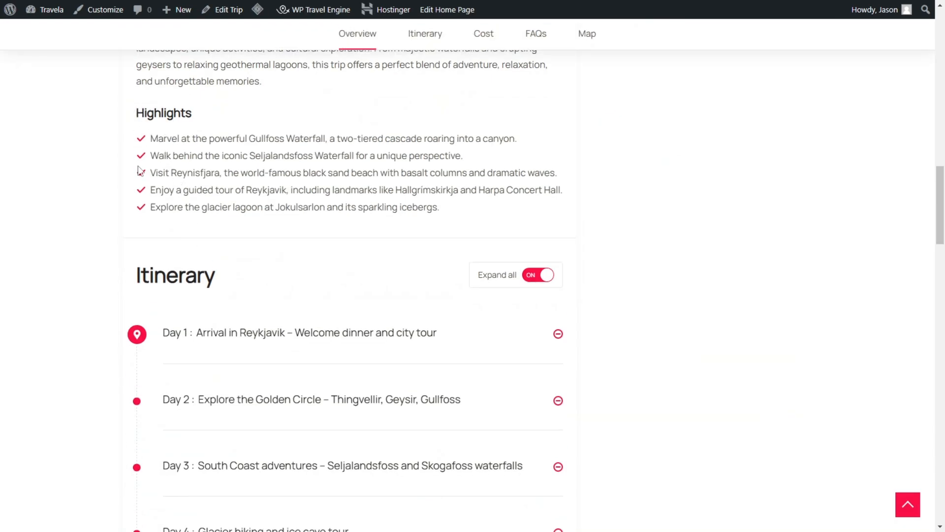
{"action": "scroll", "coordinate": [205, 113], "scroll_direction": "up", "scroll_amount": 15}
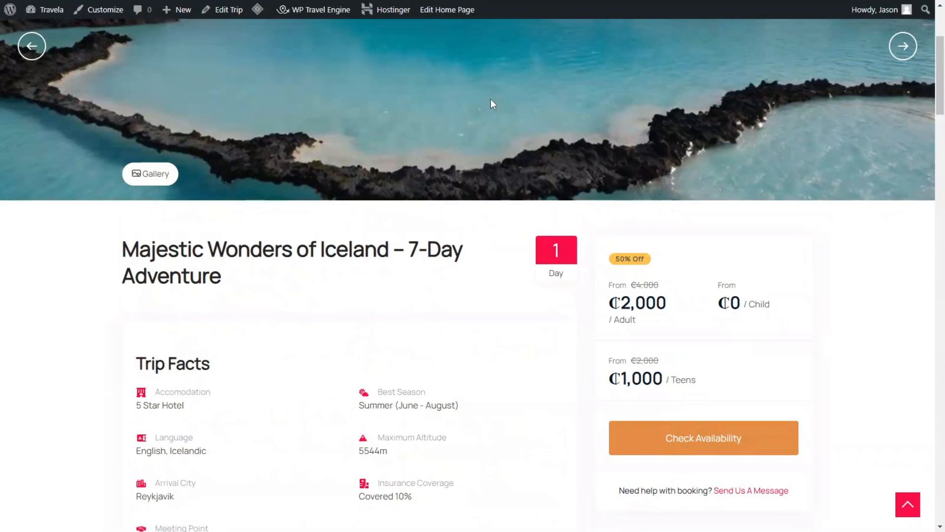
{"action": "scroll", "coordinate": [417, 150], "scroll_direction": "down", "scroll_amount": 10}
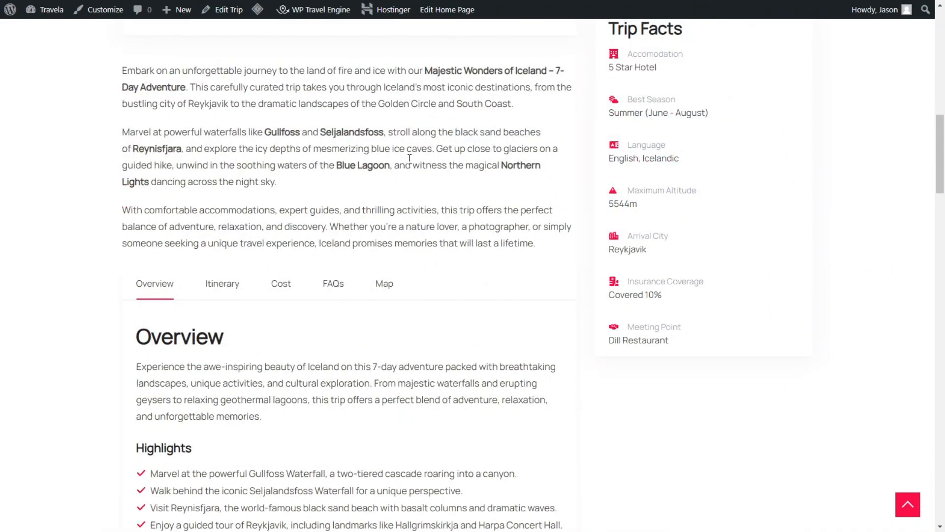
{"action": "key", "text": "ctrl+Tab"}
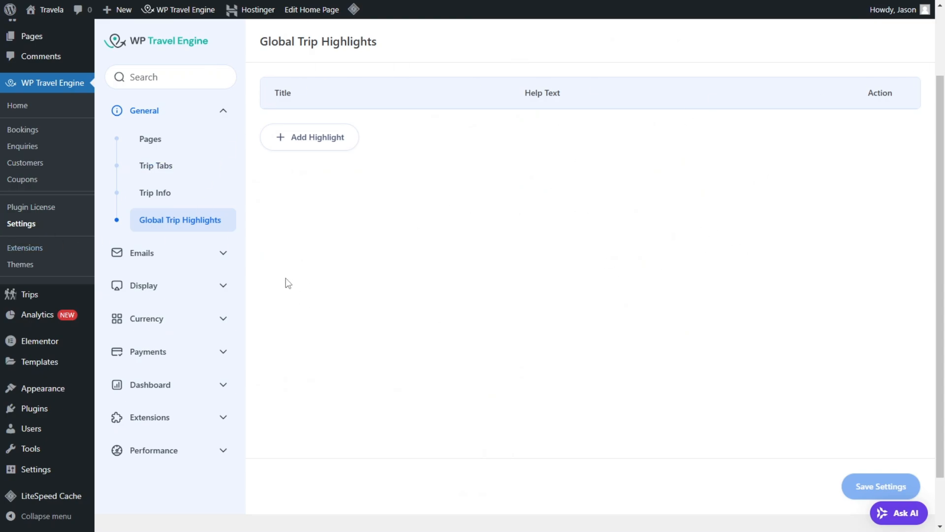
Step: Open the Admin email settings and review the sale notification options and the Booking Notification template
{"action": "left_click", "coordinate": [202, 259]}
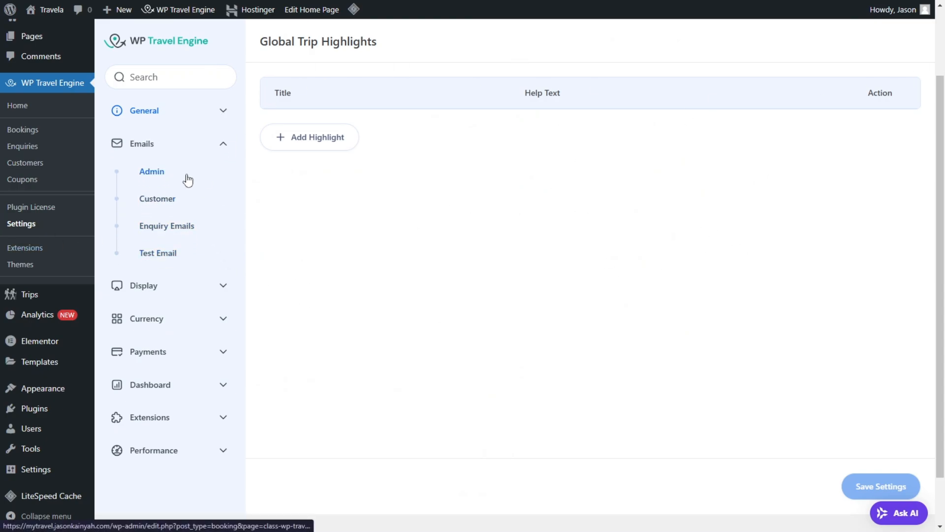
{"action": "left_click", "coordinate": [204, 181]}
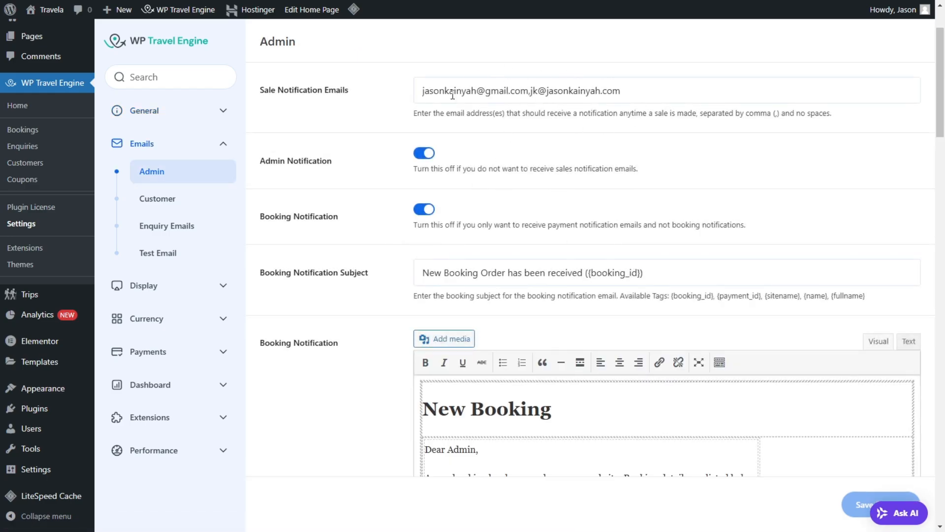
{"action": "scroll", "coordinate": [453, 95], "scroll_direction": "down", "scroll_amount": 3}
{"action": "scroll", "coordinate": [467, 139], "scroll_direction": "up", "scroll_amount": 5}
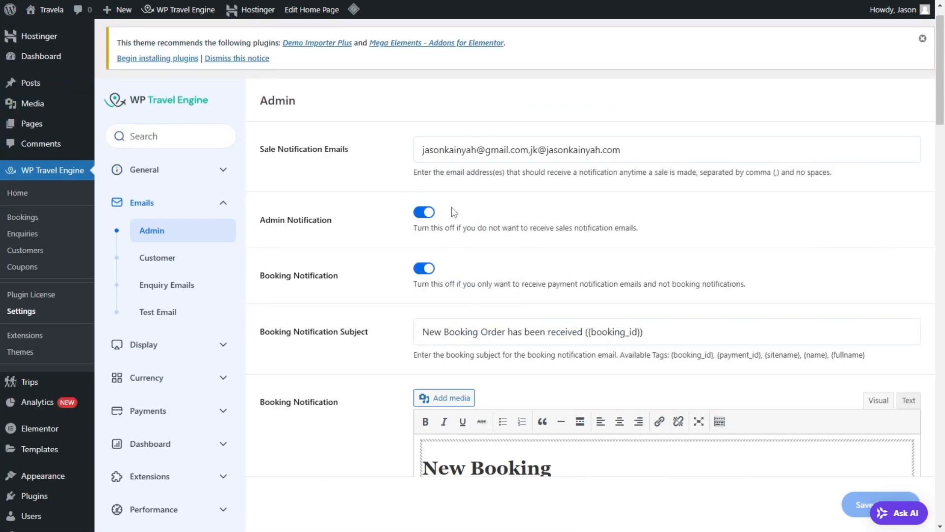
{"action": "scroll", "coordinate": [451, 274], "scroll_direction": "down", "scroll_amount": 8}
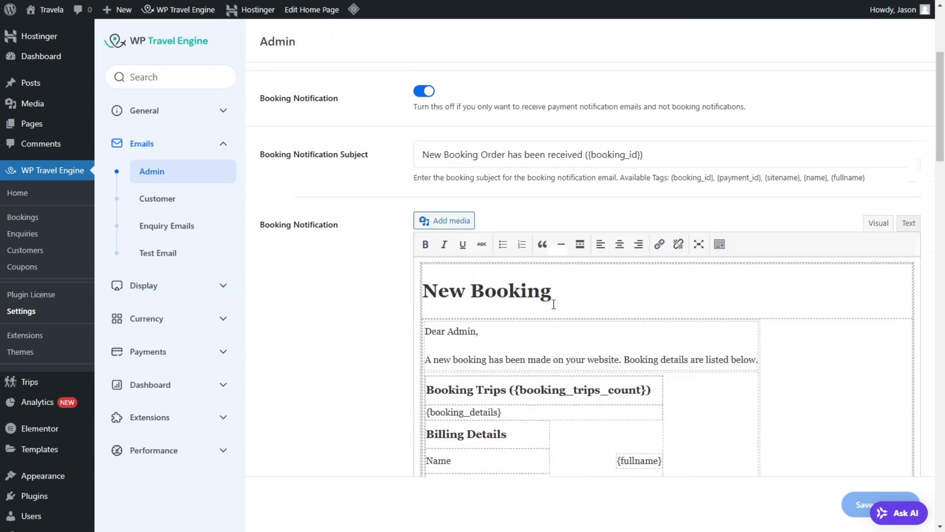
{"action": "scroll", "coordinate": [445, 151], "scroll_direction": "up", "scroll_amount": 4}
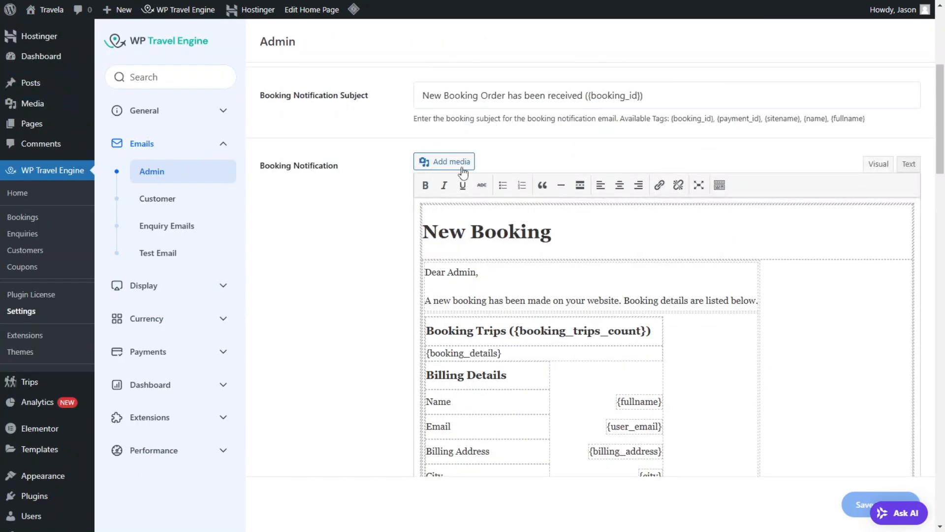
{"action": "scroll", "coordinate": [462, 173], "scroll_direction": "down", "scroll_amount": 4}
{"action": "scroll", "coordinate": [545, 197], "scroll_direction": "up", "scroll_amount": 3}
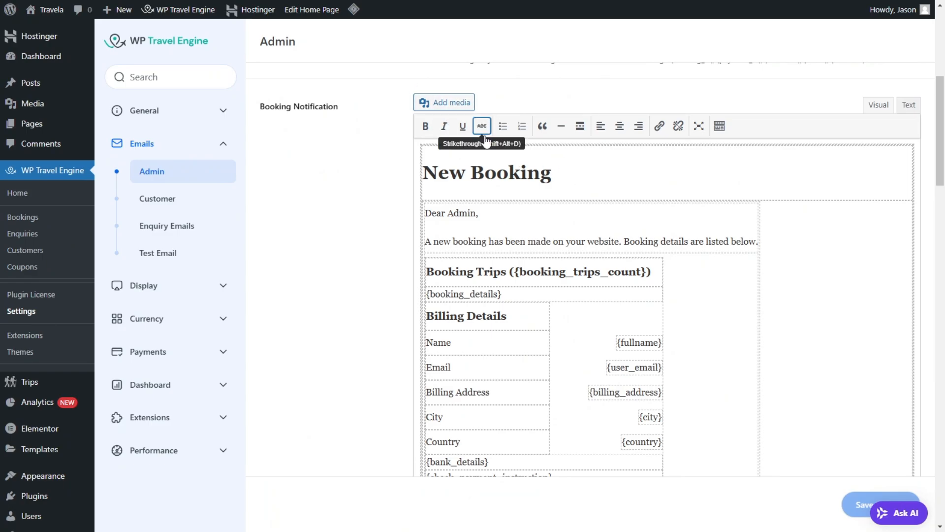
Step: Add an empty line above the New Booking heading in the Booking Notification template and insert the Travela logo there
{"action": "left_click", "coordinate": [517, 176]}
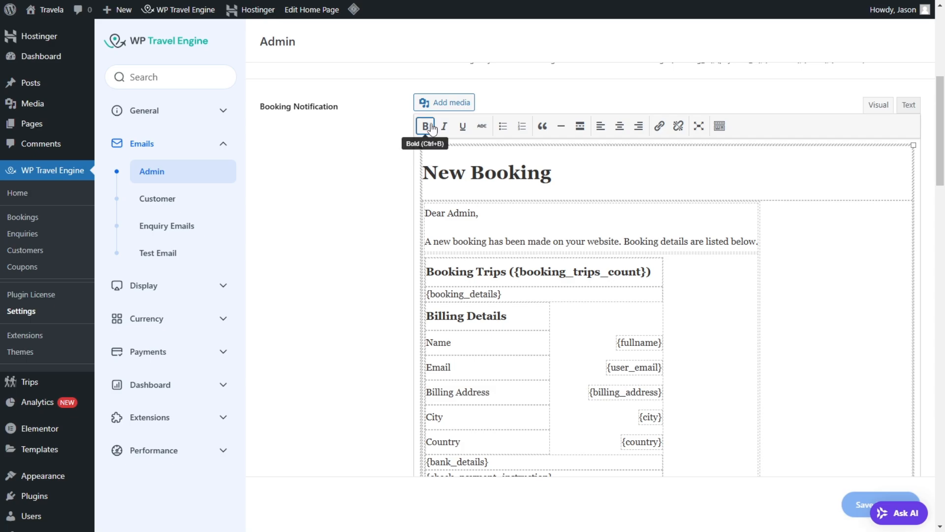
{"action": "left_click", "coordinate": [461, 153]}
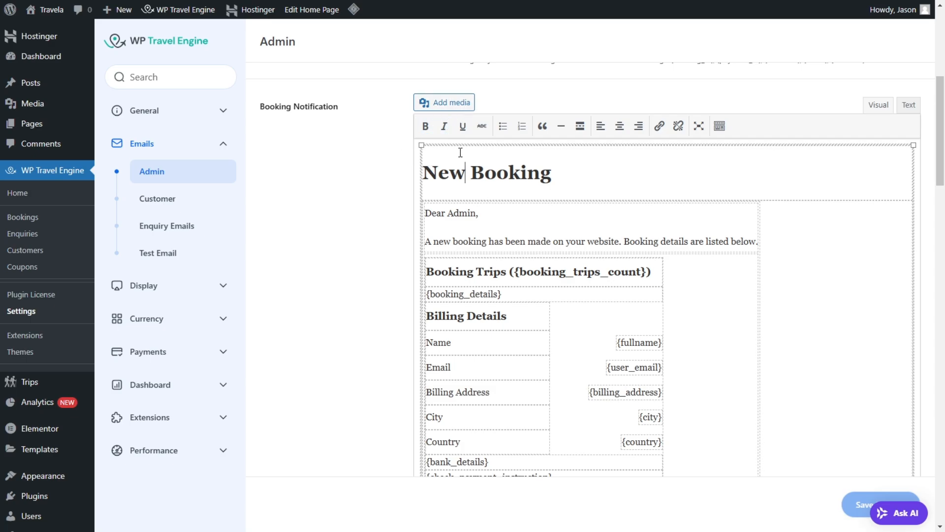
{"action": "left_click", "coordinate": [425, 166]}
{"action": "key", "text": "Return"}
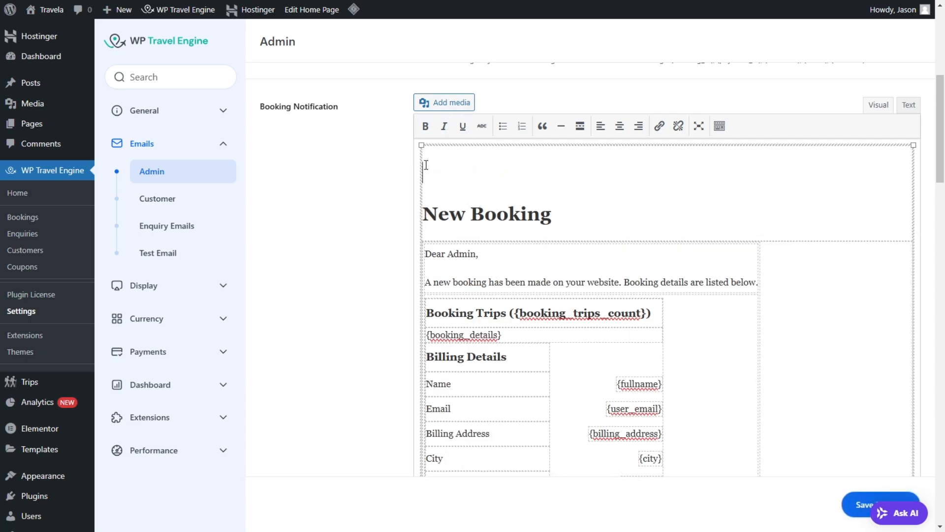
{"action": "left_click", "coordinate": [463, 104]}
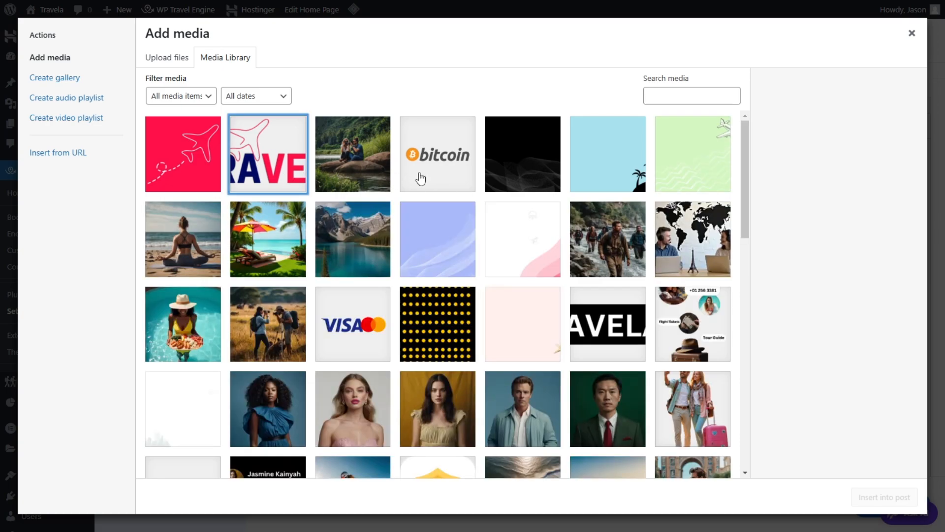
{"action": "left_click", "coordinate": [884, 506]}
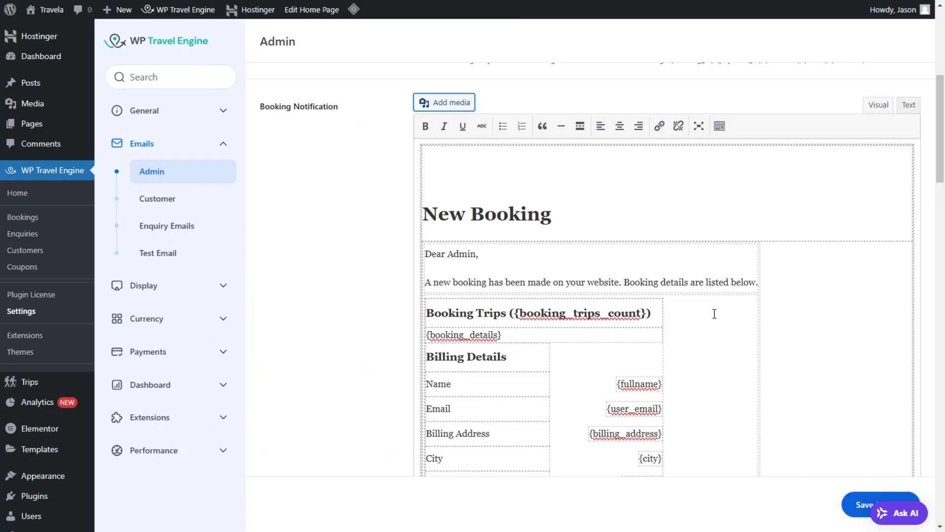
Step: Open the inserted Travela logo's image details, check the available sizes and close them without changes
{"action": "left_click", "coordinate": [534, 206]}
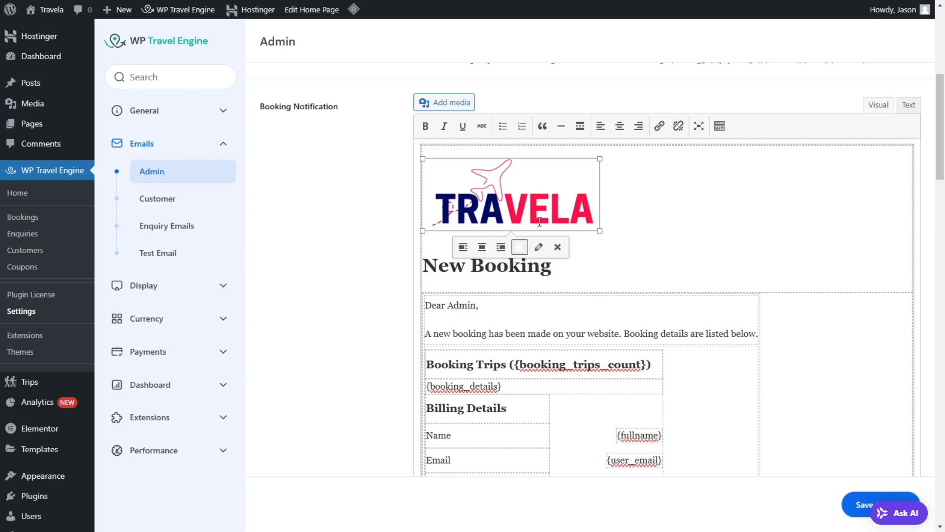
{"action": "left_click", "coordinate": [538, 247]}
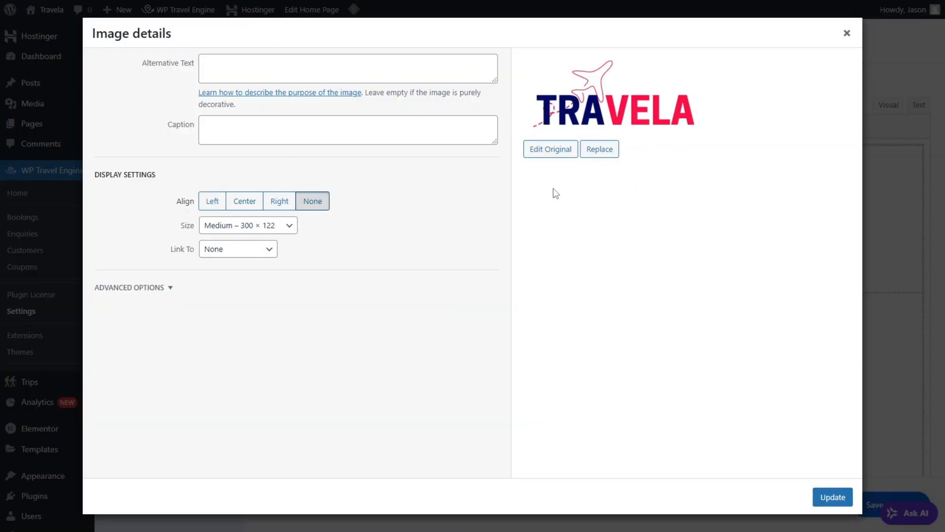
{"action": "left_click", "coordinate": [253, 229]}
{"action": "left_click", "coordinate": [143, 233]}
{"action": "left_click", "coordinate": [846, 33]}
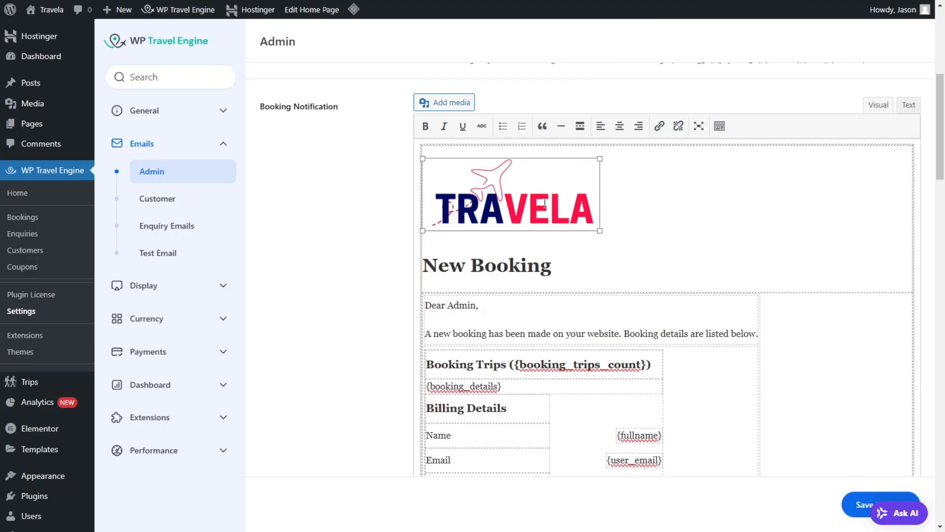
Step: Review the placeholders in the Booking Notification template and preview the email from top to bottom
{"action": "scroll", "coordinate": [545, 203], "scroll_direction": "down", "scroll_amount": 5}
{"action": "scroll", "coordinate": [536, 155], "scroll_direction": "up", "scroll_amount": 4}
{"action": "scroll", "coordinate": [559, 225], "scroll_direction": "down", "scroll_amount": 3}
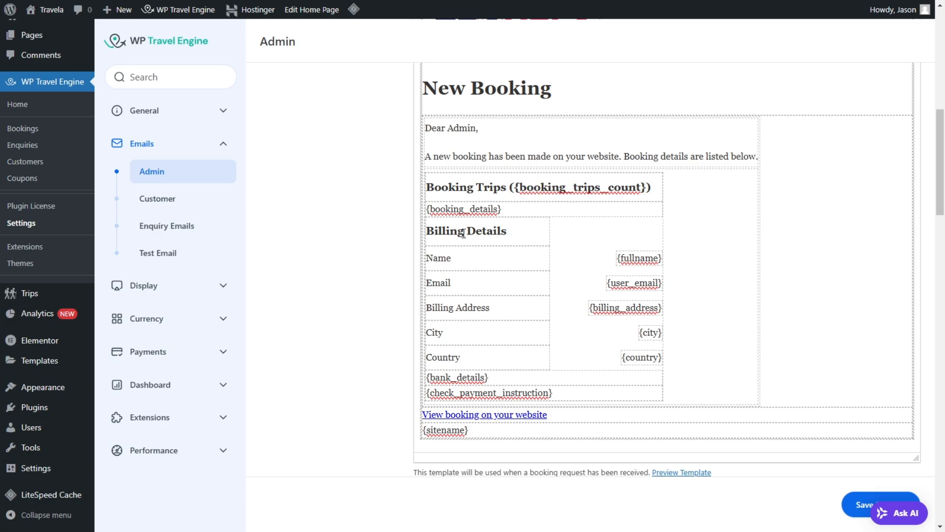
{"action": "scroll", "coordinate": [566, 207], "scroll_direction": "down", "scroll_amount": 4}
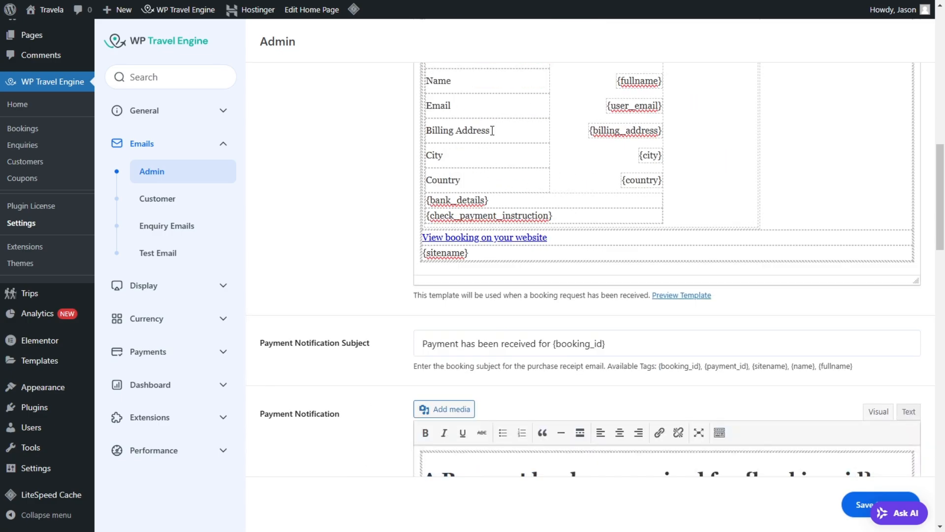
{"action": "scroll", "coordinate": [492, 130], "scroll_direction": "up", "scroll_amount": 3}
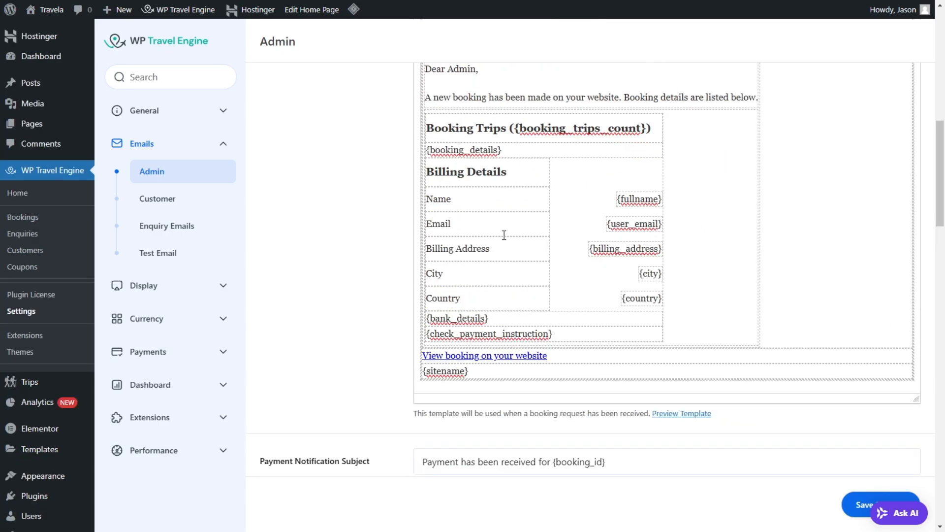
{"action": "scroll", "coordinate": [541, 281], "scroll_direction": "down", "scroll_amount": 4}
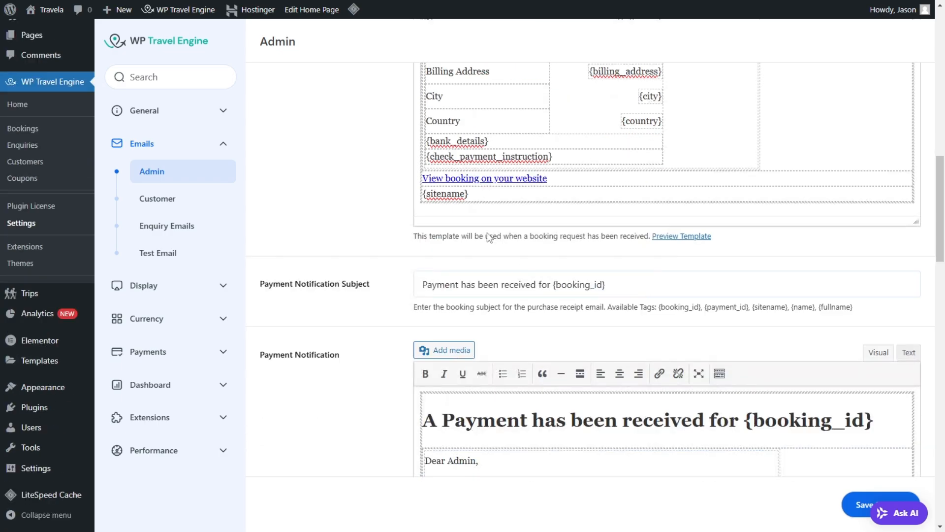
{"action": "left_click", "coordinate": [461, 196]}
{"action": "left_click", "coordinate": [685, 236]}
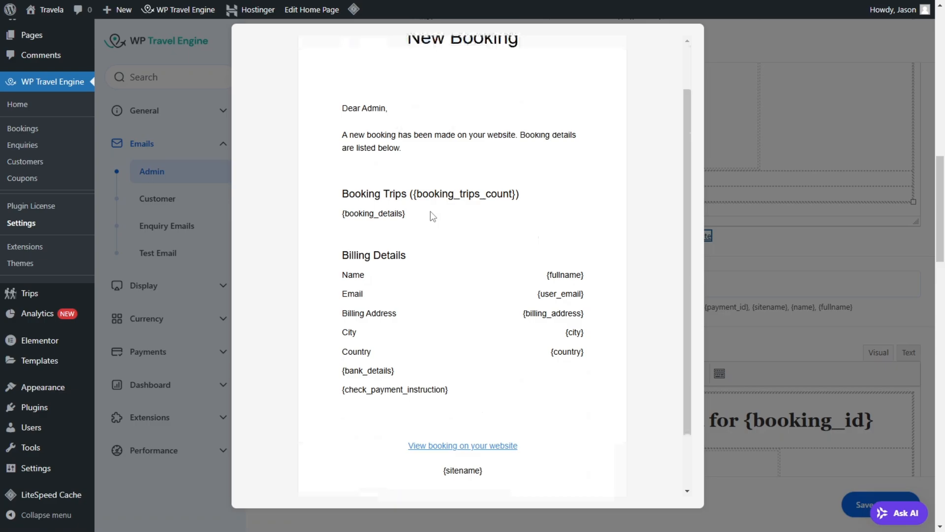
{"action": "scroll", "coordinate": [411, 256], "scroll_direction": "down", "scroll_amount": 2}
{"action": "scroll", "coordinate": [511, 127], "scroll_direction": "up", "scroll_amount": 3}
{"action": "scroll", "coordinate": [450, 320], "scroll_direction": "down", "scroll_amount": 3}
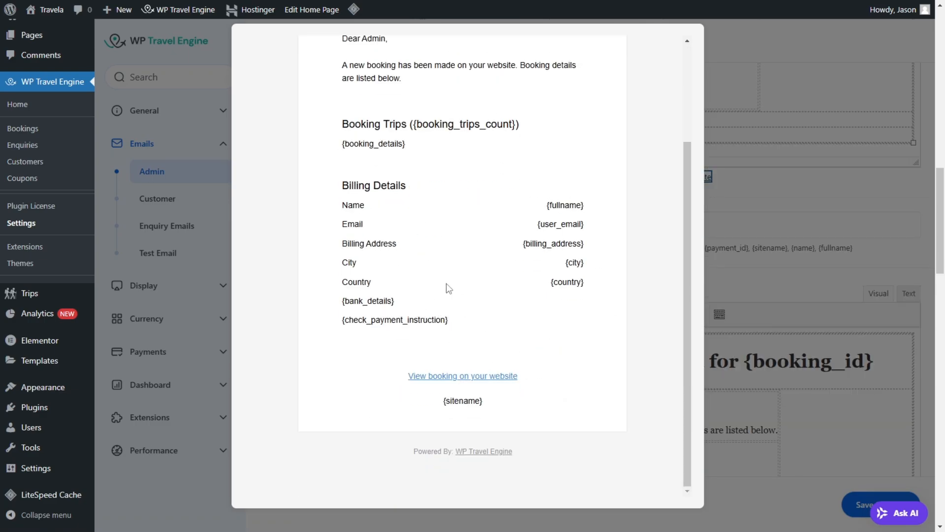
Step: Close the email preview, expand the Booking Notification editor's formatting options and check the available text colours
{"action": "scroll", "coordinate": [426, 269], "scroll_direction": "up", "scroll_amount": 5}
{"action": "left_click", "coordinate": [809, 106]}
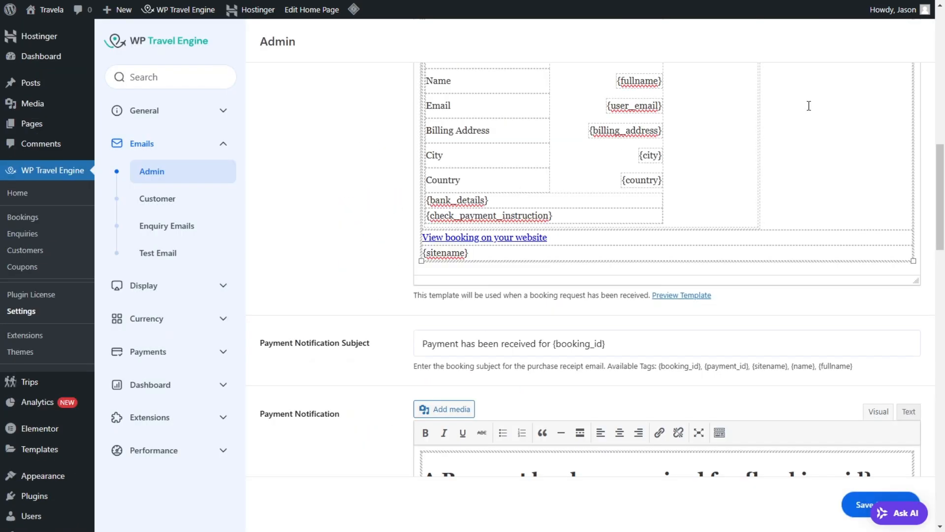
{"action": "scroll", "coordinate": [551, 132], "scroll_direction": "up", "scroll_amount": 5}
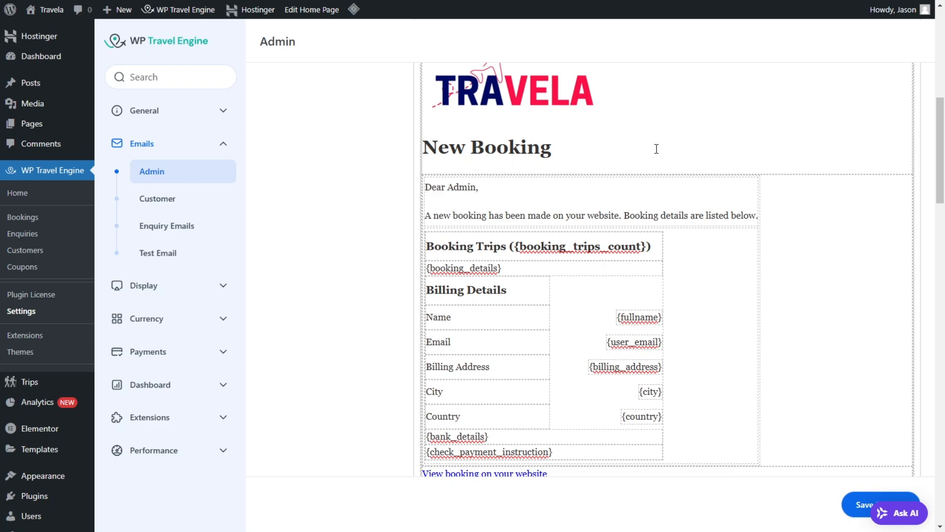
{"action": "scroll", "coordinate": [656, 149], "scroll_direction": "up", "scroll_amount": 3}
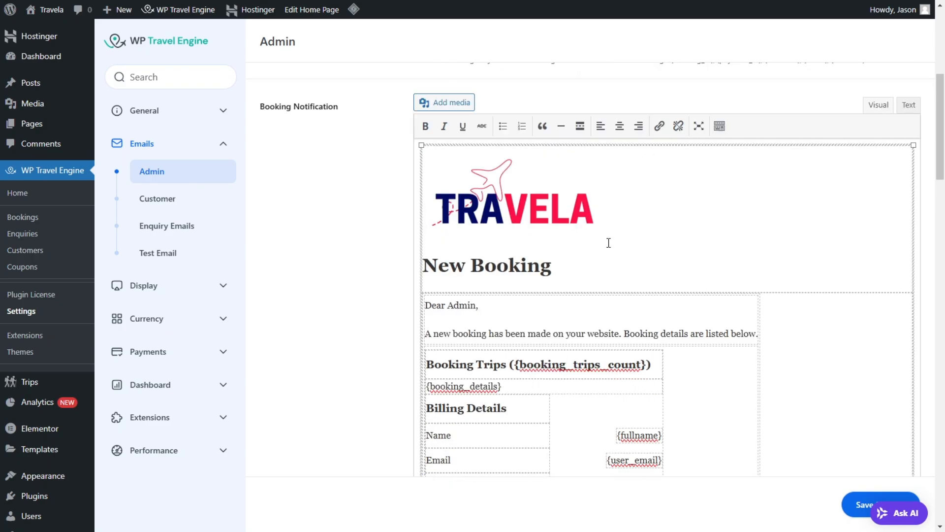
{"action": "left_click", "coordinate": [719, 126]}
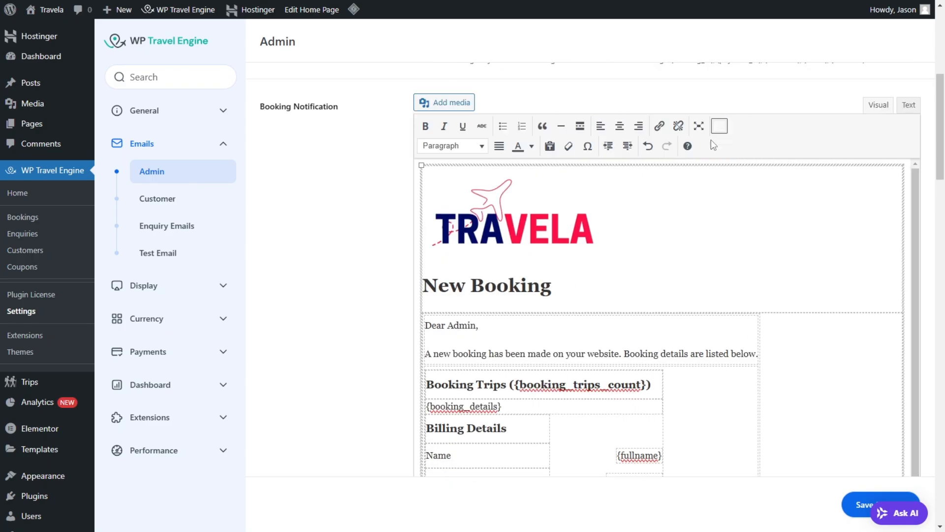
{"action": "left_click", "coordinate": [533, 149]}
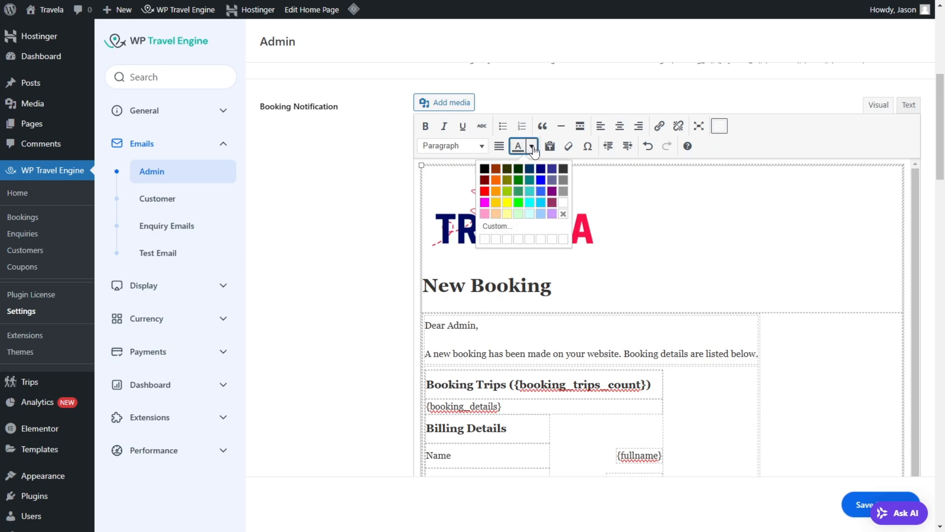
{"action": "left_click", "coordinate": [607, 202]}
Step: Review the Payment Notification subject and template, along with the list of available template tags in the Admin email settings
{"action": "scroll", "coordinate": [576, 259], "scroll_direction": "down", "scroll_amount": 5}
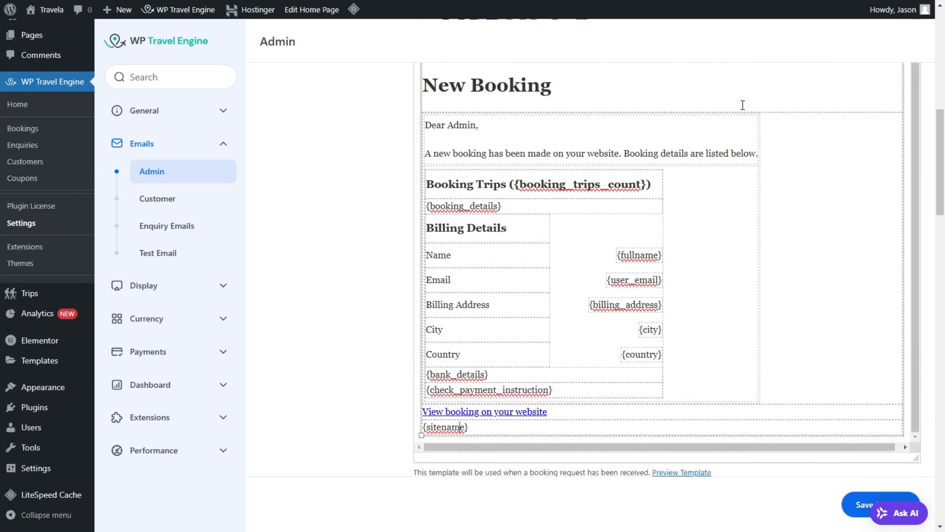
{"action": "scroll", "coordinate": [743, 105], "scroll_direction": "down", "scroll_amount": 8}
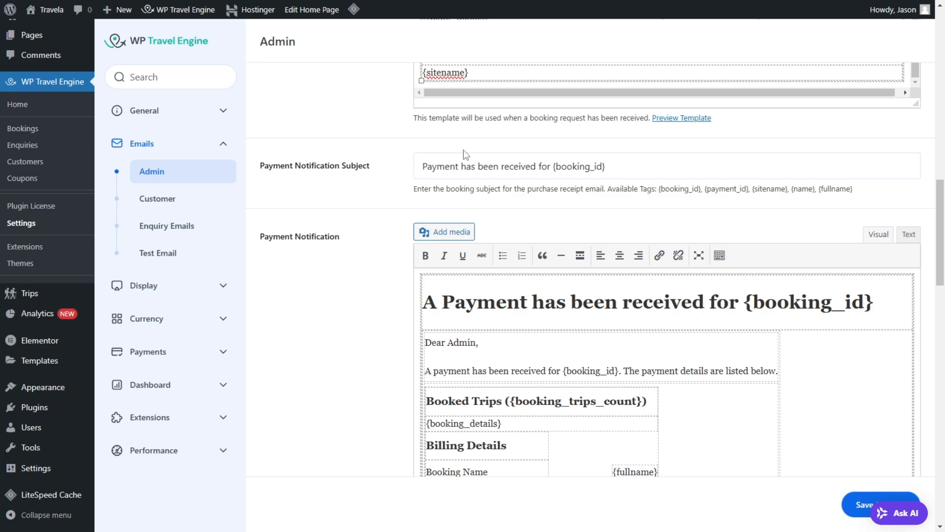
{"action": "scroll", "coordinate": [557, 177], "scroll_direction": "down", "scroll_amount": 5}
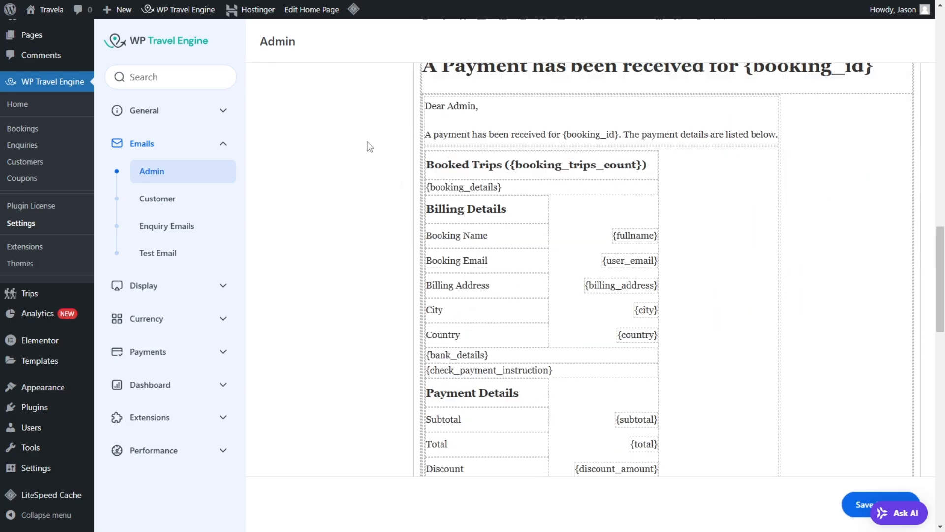
{"action": "scroll", "coordinate": [335, 155], "scroll_direction": "up", "scroll_amount": 3}
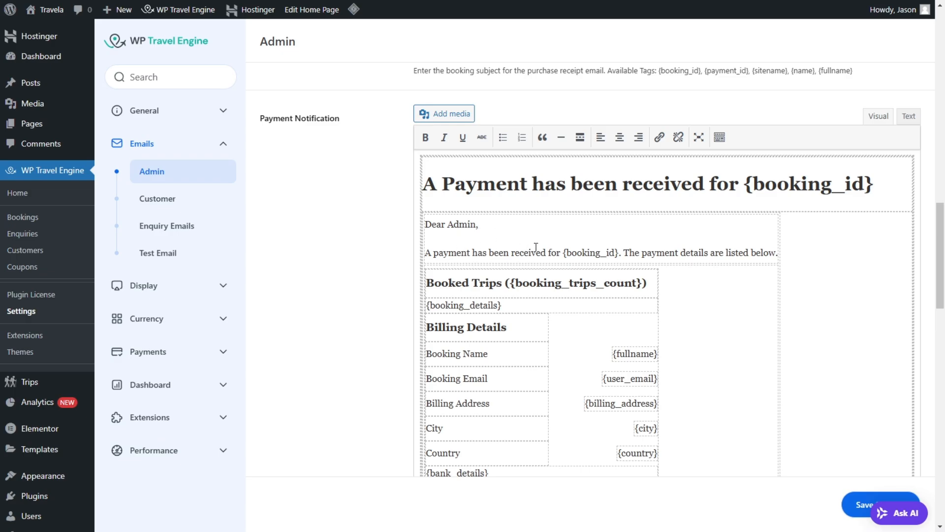
{"action": "scroll", "coordinate": [599, 169], "scroll_direction": "up", "scroll_amount": 1}
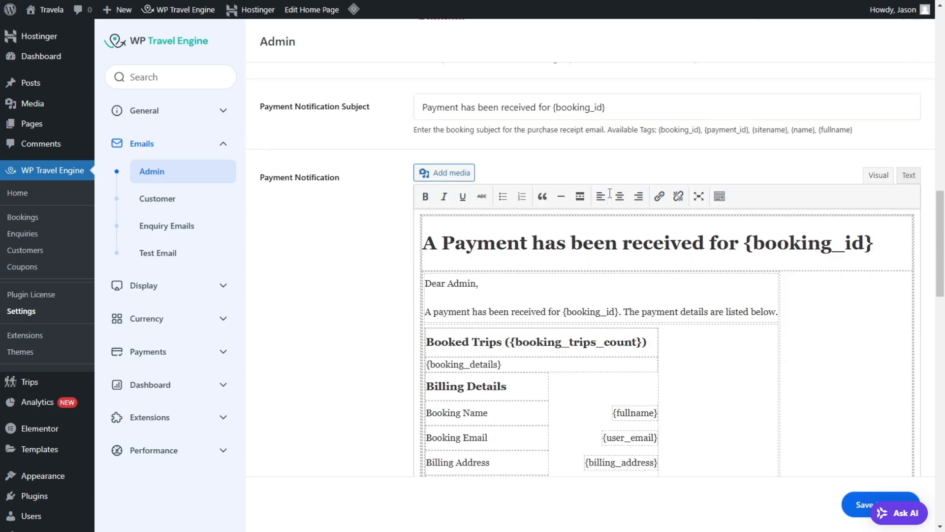
{"action": "scroll", "coordinate": [678, 348], "scroll_direction": "down", "scroll_amount": 5}
{"action": "scroll", "coordinate": [678, 347], "scroll_direction": "down", "scroll_amount": 7}
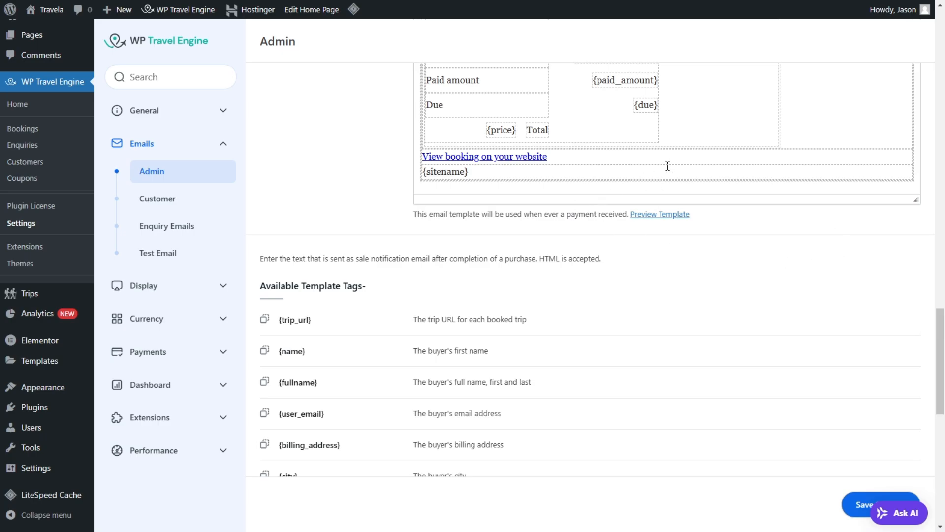
{"action": "scroll", "coordinate": [699, 147], "scroll_direction": "down", "scroll_amount": 2}
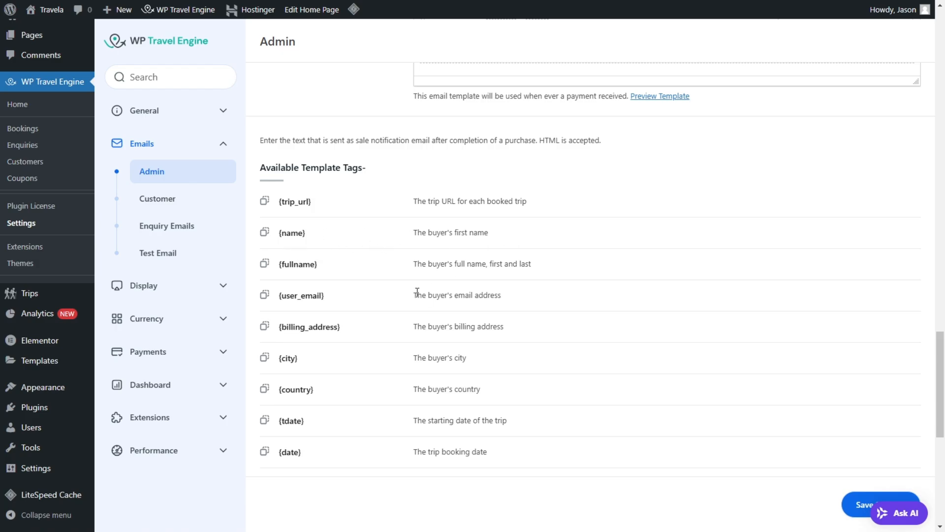
{"action": "scroll", "coordinate": [492, 261], "scroll_direction": "down", "scroll_amount": 2}
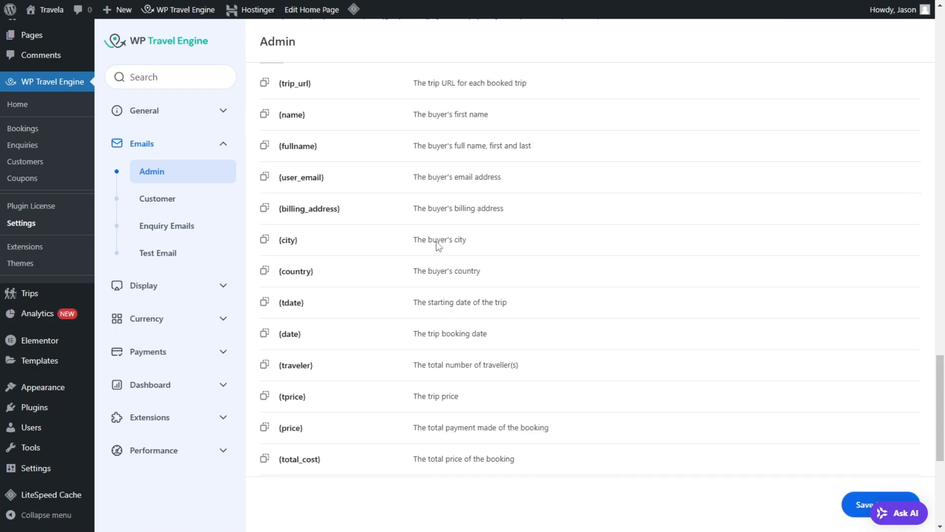
{"action": "scroll", "coordinate": [330, 246], "scroll_direction": "down", "scroll_amount": 5}
{"action": "scroll", "coordinate": [338, 313], "scroll_direction": "up", "scroll_amount": 10}
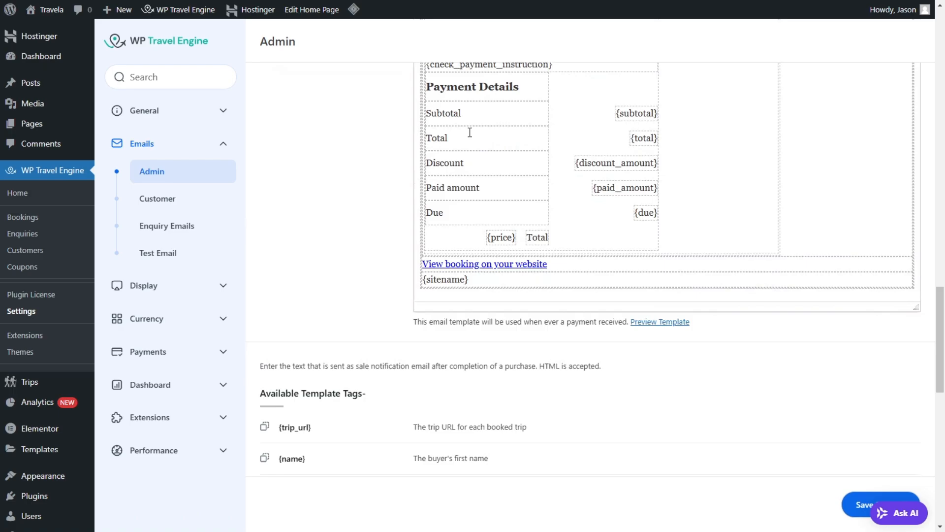
{"action": "scroll", "coordinate": [404, 258], "scroll_direction": "up", "scroll_amount": 5}
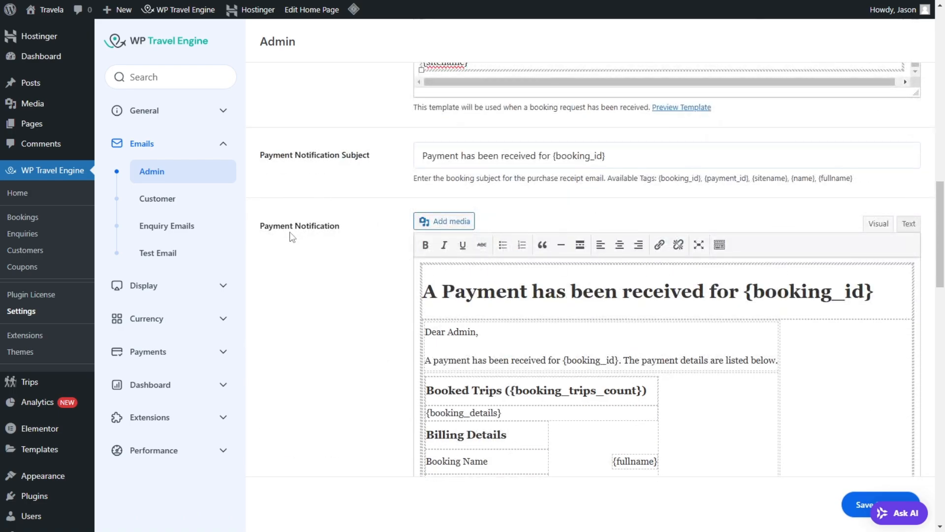
Step: Open the Customer email settings and review the notification option, sender fields and Booking Email Subject
{"action": "left_click", "coordinate": [198, 206]}
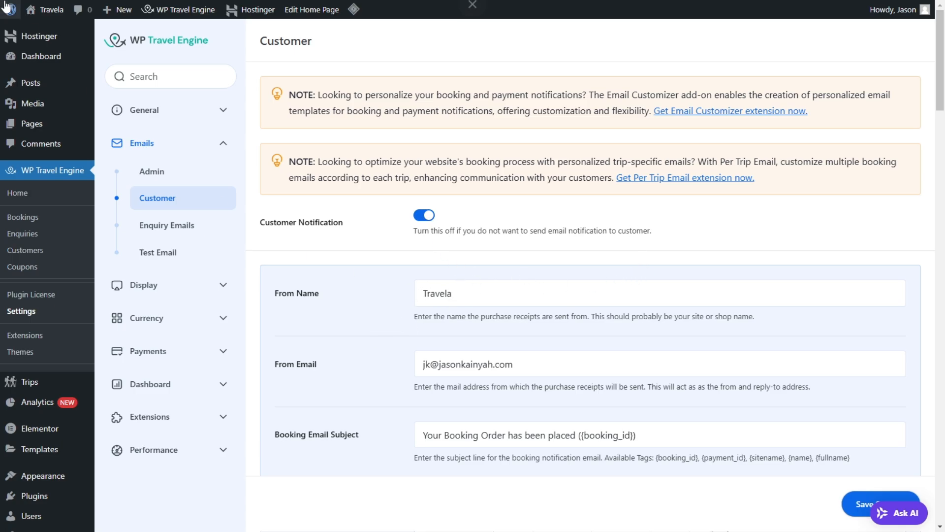
{"action": "scroll", "coordinate": [480, 246], "scroll_direction": "down", "scroll_amount": 3}
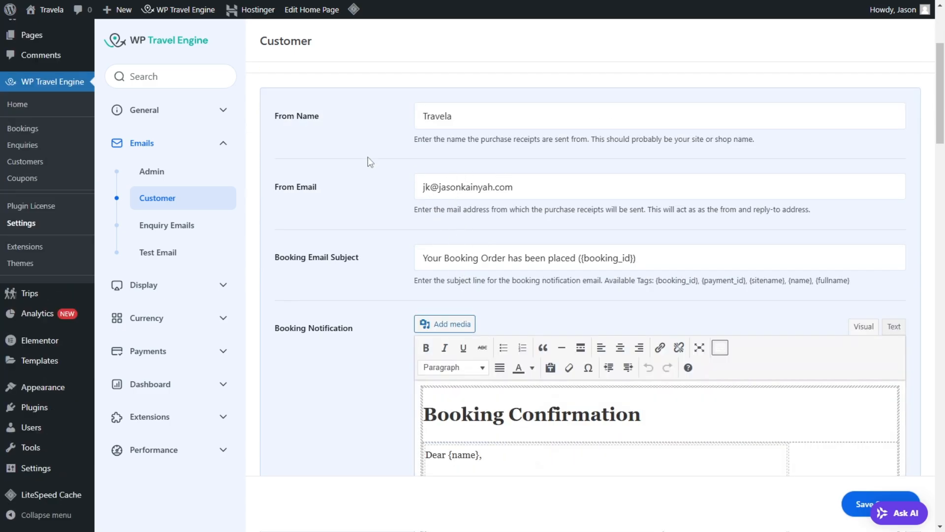
{"action": "scroll", "coordinate": [576, 209], "scroll_direction": "down", "scroll_amount": 2}
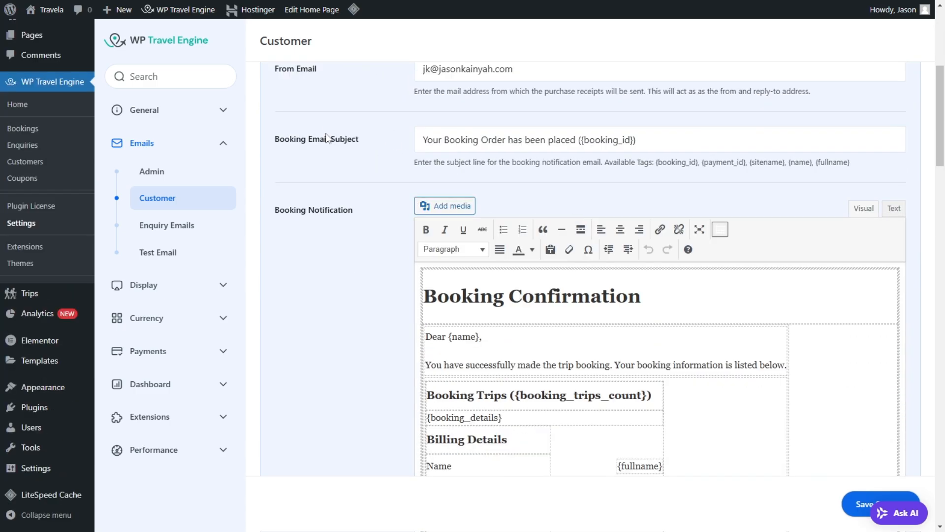
{"action": "left_click_drag", "start_coordinate": [294, 139], "coordinate": [386, 138]}
{"action": "left_click", "coordinate": [384, 134]}
Step: Review the customer's Booking Notification template and preview the Booking Confirmation email
{"action": "scroll", "coordinate": [576, 196], "scroll_direction": "down", "scroll_amount": 6}
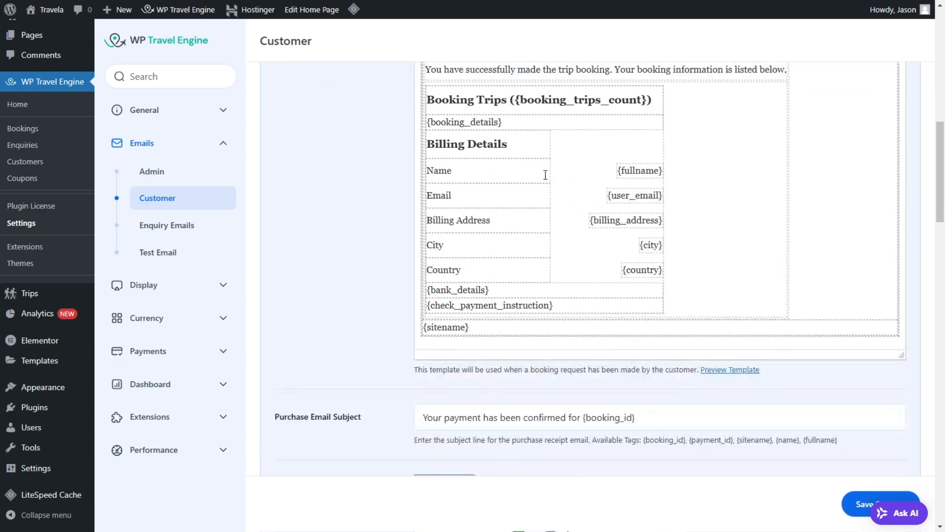
{"action": "scroll", "coordinate": [544, 175], "scroll_direction": "up", "scroll_amount": 4}
{"action": "scroll", "coordinate": [486, 154], "scroll_direction": "down", "scroll_amount": 2}
{"action": "left_click", "coordinate": [741, 429]}
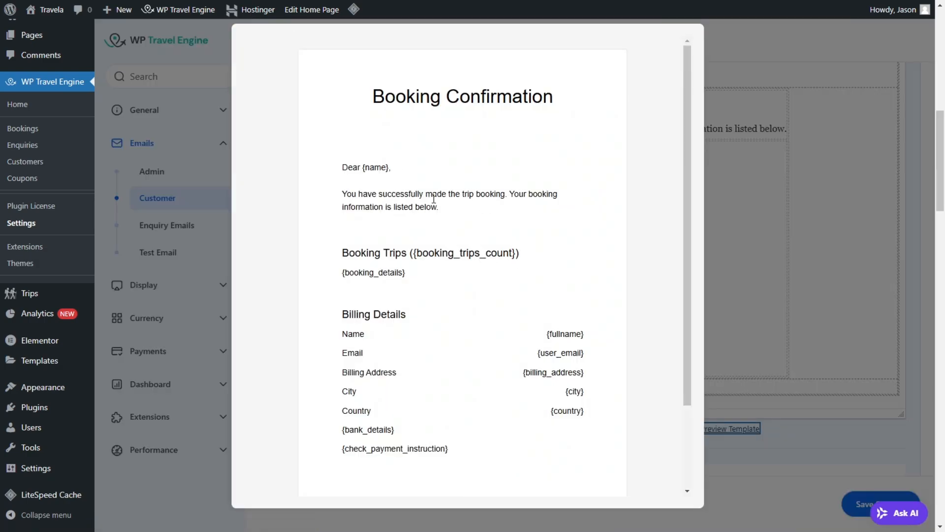
{"action": "left_click", "coordinate": [816, 128]}
Step: Review the Purchase Email Subject, the Purchase Receipt template and the available template tags for customer emails
{"action": "scroll", "coordinate": [708, 251], "scroll_direction": "down", "scroll_amount": 8}
{"action": "scroll", "coordinate": [531, 206], "scroll_direction": "up", "scroll_amount": 2}
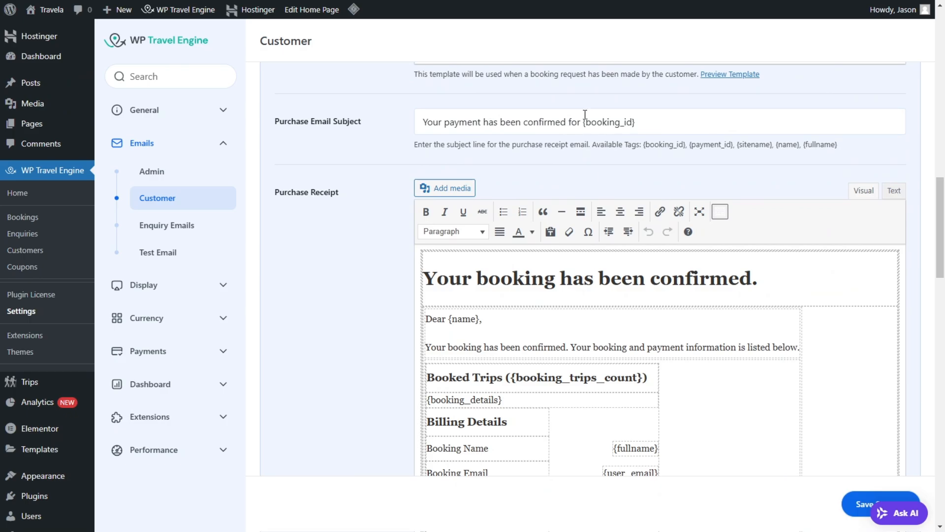
{"action": "scroll", "coordinate": [517, 128], "scroll_direction": "down", "scroll_amount": 2}
{"action": "scroll", "coordinate": [478, 143], "scroll_direction": "down", "scroll_amount": 11}
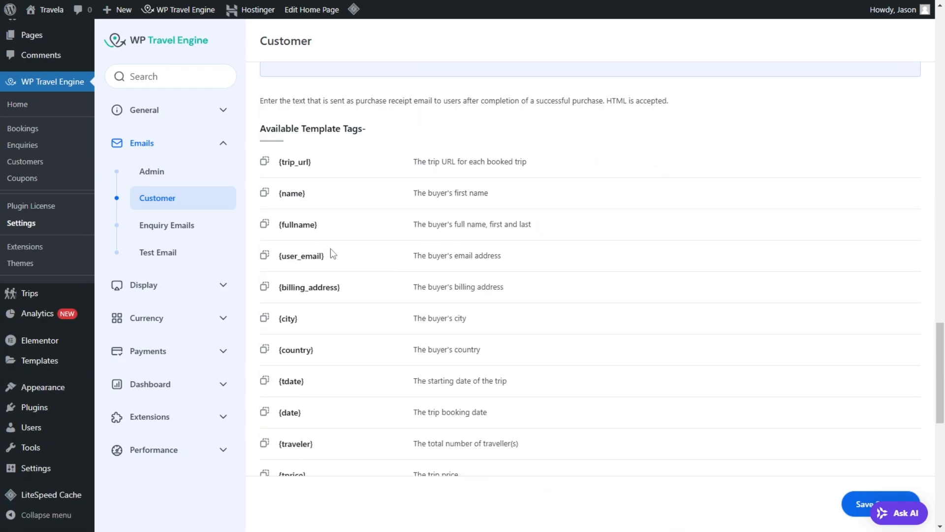
{"action": "scroll", "coordinate": [517, 209], "scroll_direction": "down", "scroll_amount": 2}
{"action": "scroll", "coordinate": [518, 202], "scroll_direction": "up", "scroll_amount": 10}
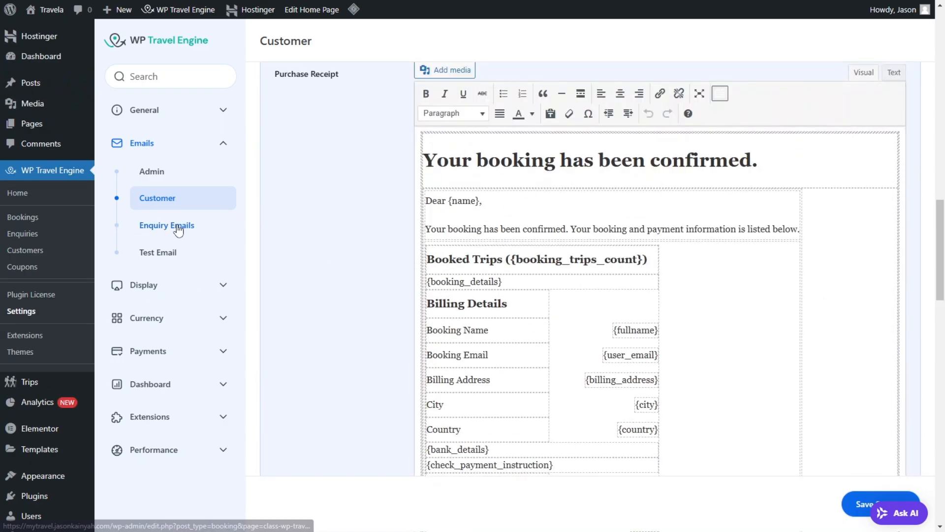
Step: Open the Enquiry Emails settings and add a second, comma-separated address to the notification emails
{"action": "left_click", "coordinate": [178, 230]}
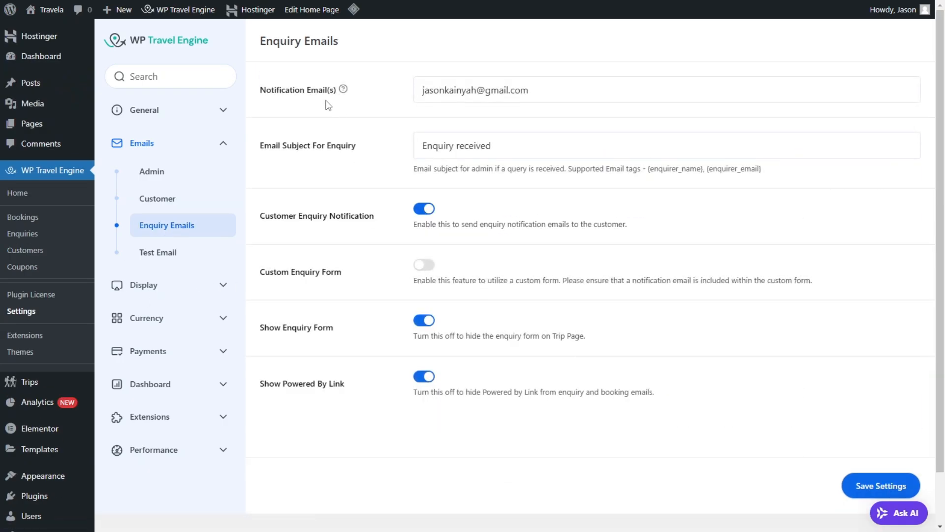
{"action": "scroll", "coordinate": [547, 104], "scroll_direction": "down", "scroll_amount": 2}
{"action": "scroll", "coordinate": [266, 106], "scroll_direction": "up", "scroll_amount": 2}
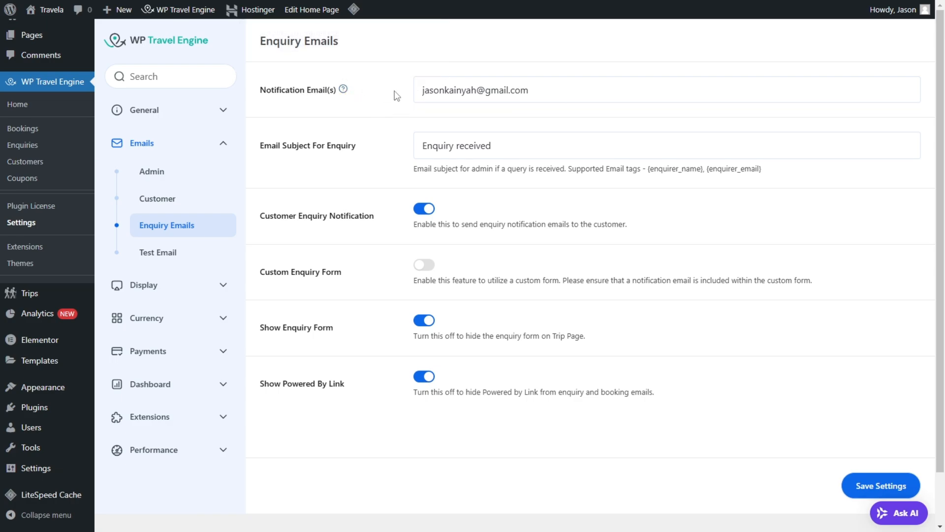
{"action": "mouse_move", "coordinate": [342, 92]}
{"action": "left_click", "coordinate": [541, 87]}
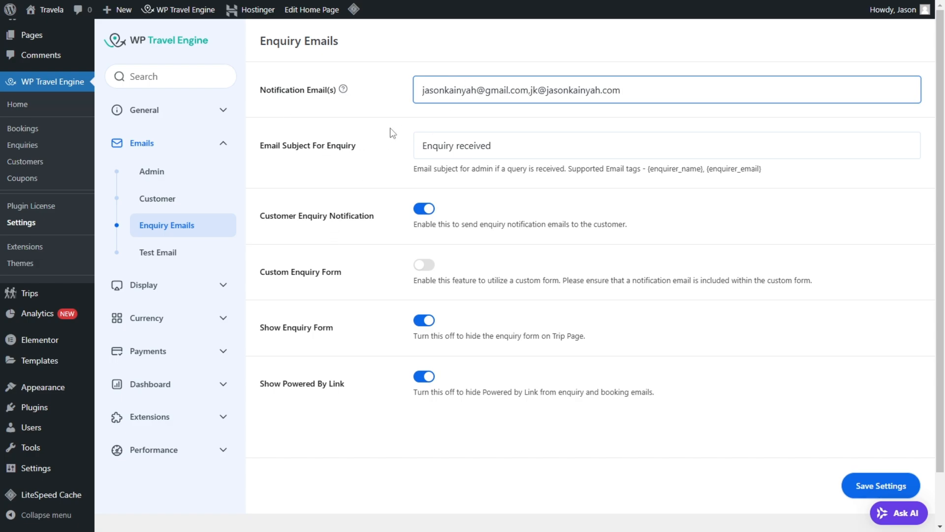
Step: Turn off Show Powered By Link for enquiry and booking emails, save the settings and open the Test Email settings
{"action": "left_click_drag", "start_coordinate": [435, 148], "coordinate": [541, 139]}
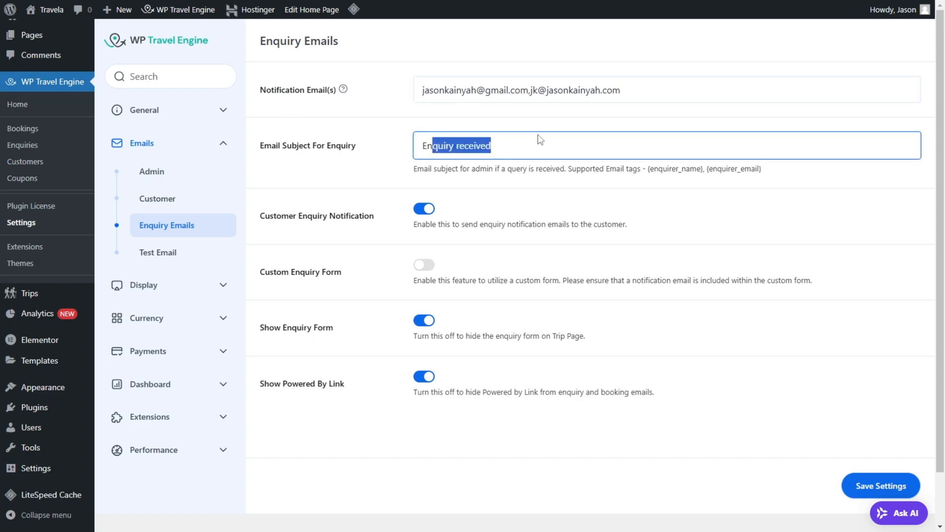
{"action": "left_click_drag", "start_coordinate": [511, 183], "coordinate": [505, 184]}
{"action": "left_click", "coordinate": [348, 207]}
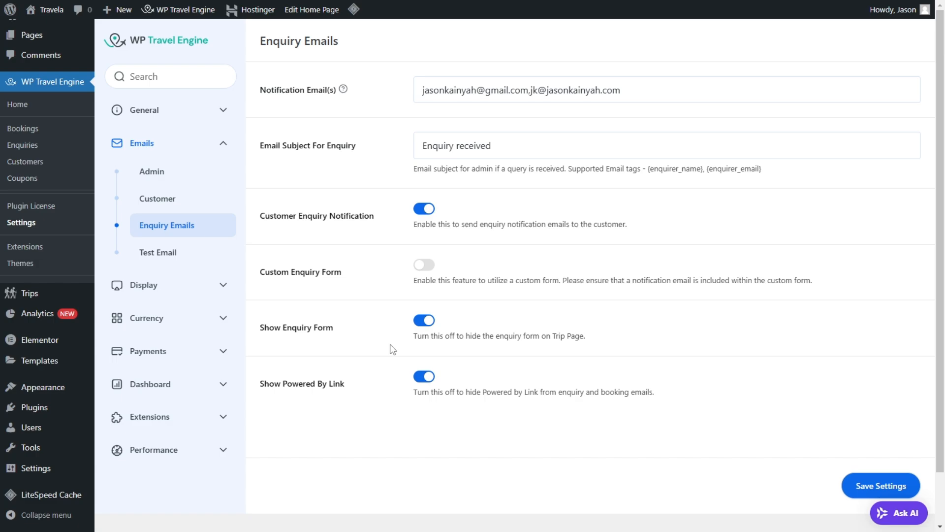
{"action": "left_click", "coordinate": [422, 377]}
{"action": "left_click", "coordinate": [860, 484]}
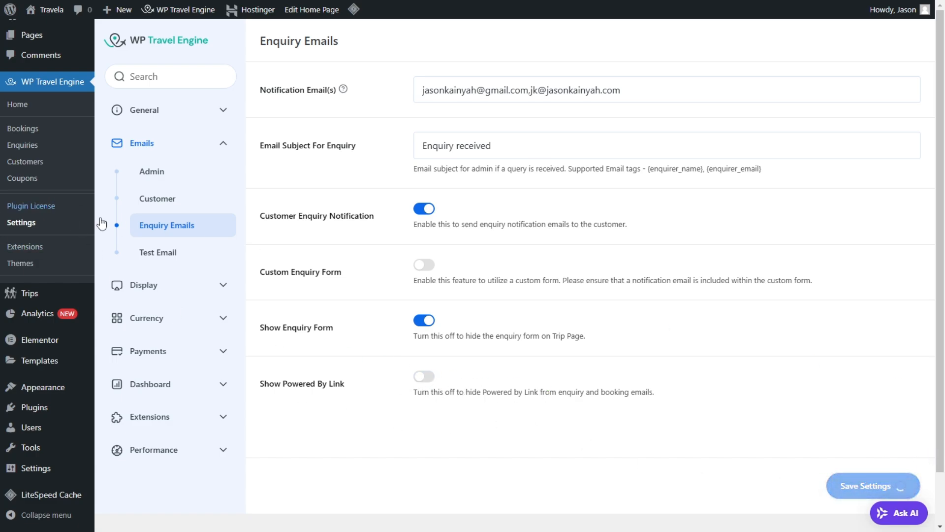
{"action": "left_click", "coordinate": [177, 265]}
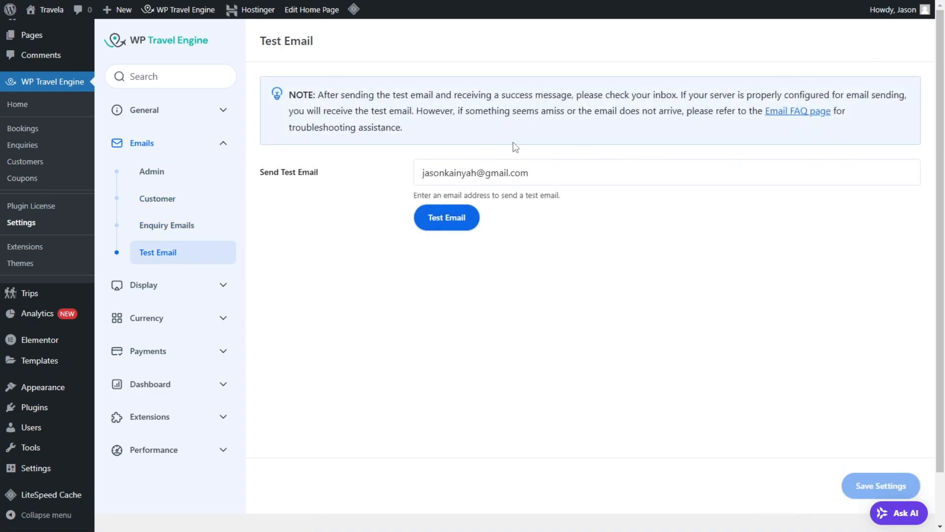
Step: In the Single Trip display settings, choose the Breeze pricing widget layout for smaller devices and review the Compact Layout option
{"action": "left_click", "coordinate": [173, 285]}
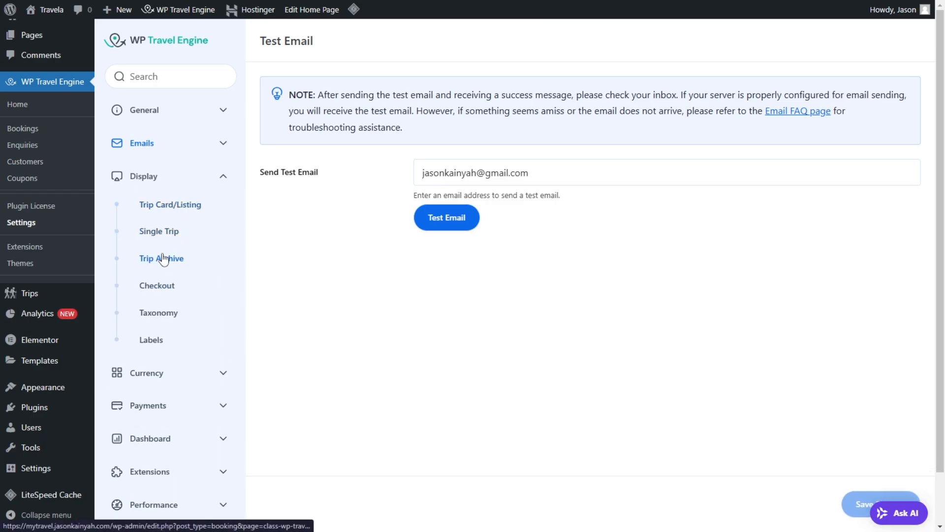
{"action": "left_click", "coordinate": [168, 235]}
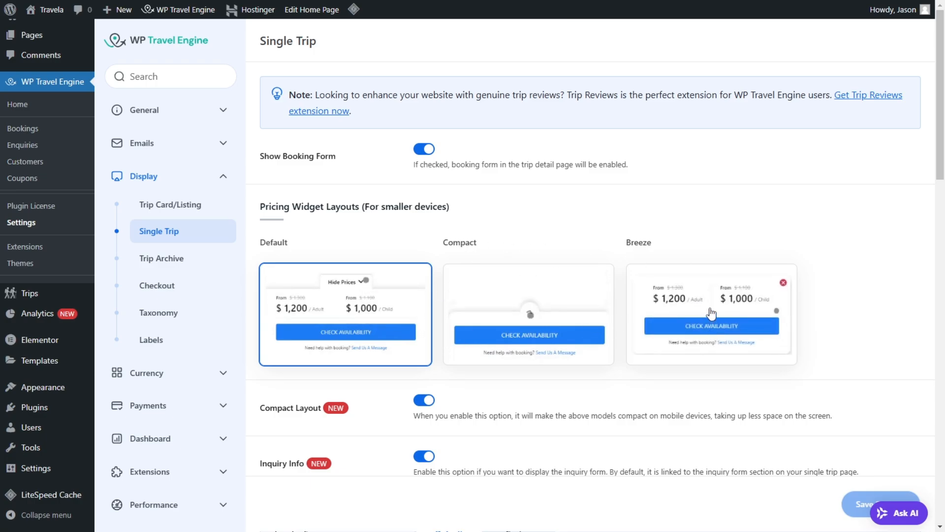
{"action": "left_click", "coordinate": [642, 287]}
{"action": "scroll", "coordinate": [507, 320], "scroll_direction": "down", "scroll_amount": 2}
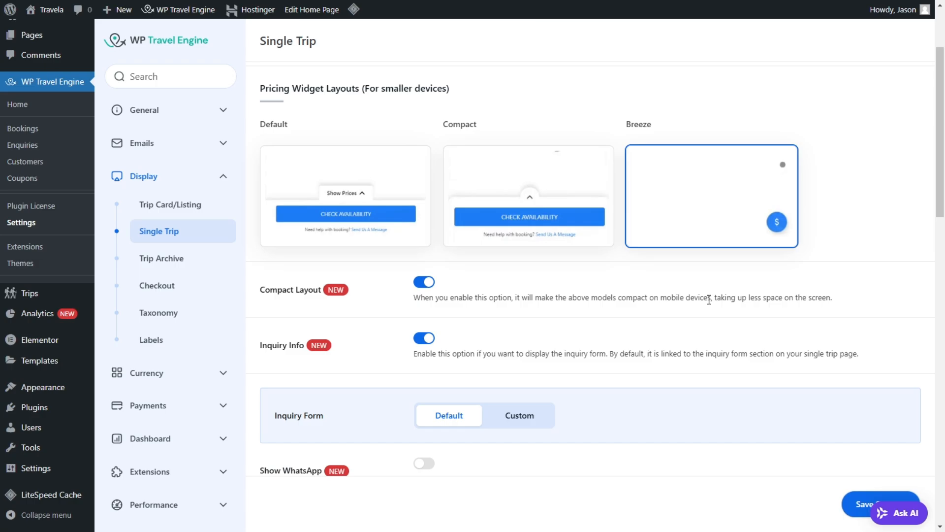
{"action": "left_click_drag", "start_coordinate": [722, 297], "coordinate": [799, 296]}
{"action": "left_click", "coordinate": [714, 336]}
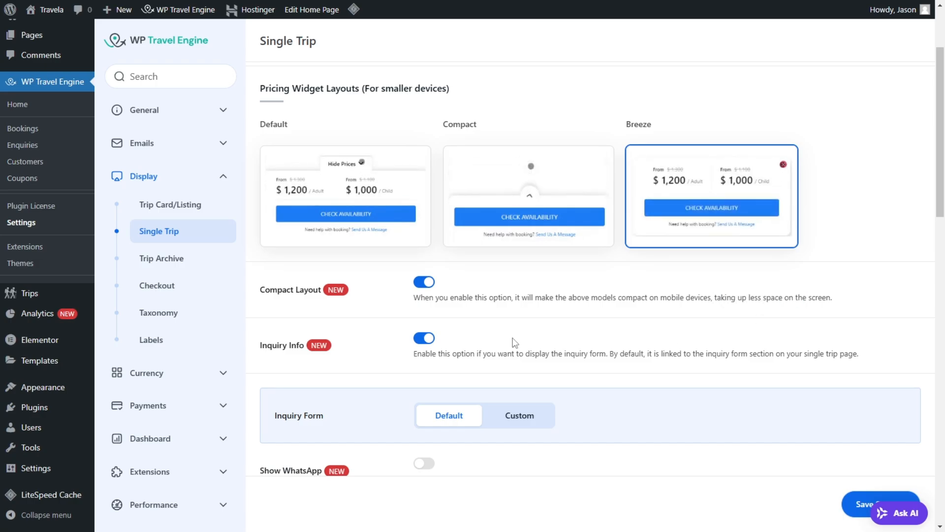
Step: Check the enquiry form on the Iceland trip page that the Inquiry Info option displays
{"action": "scroll", "coordinate": [541, 276], "scroll_direction": "down", "scroll_amount": 2}
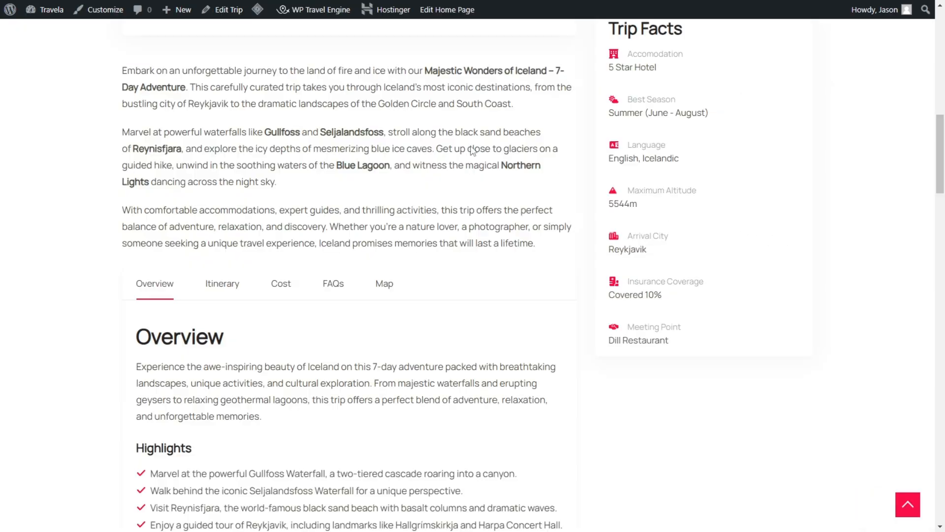
{"action": "left_click_drag", "start_coordinate": [941, 169], "coordinate": [944, 378]}
{"action": "scroll", "coordinate": [414, 141], "scroll_direction": "up", "scroll_amount": 2}
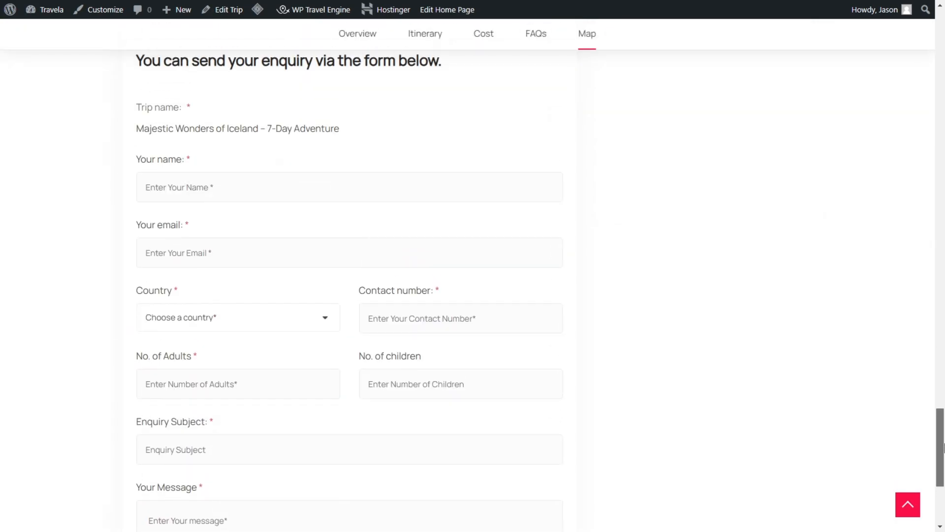
{"action": "scroll", "coordinate": [329, 148], "scroll_direction": "up", "scroll_amount": 2}
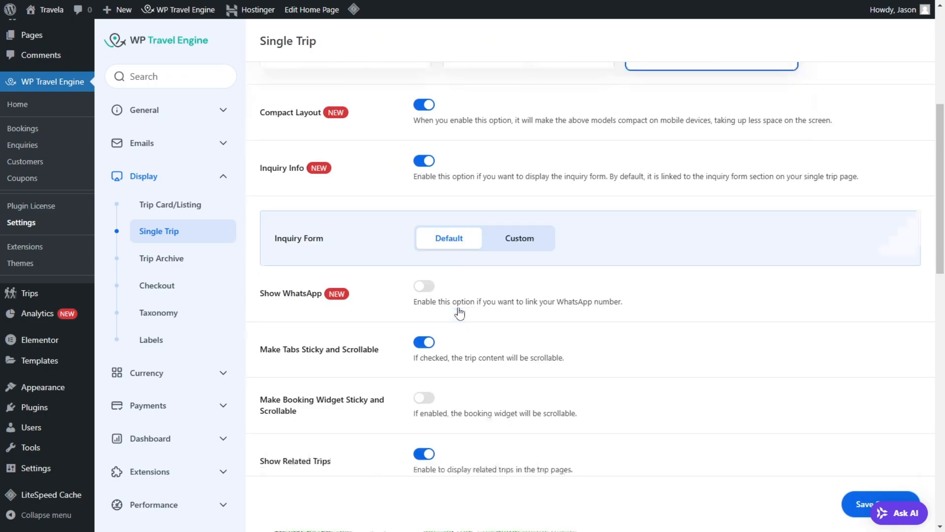
Step: Turn on Show WhatsApp in the Single Trip settings to preview its number field, and turn it back off
{"action": "scroll", "coordinate": [406, 297], "scroll_direction": "down", "scroll_amount": 1}
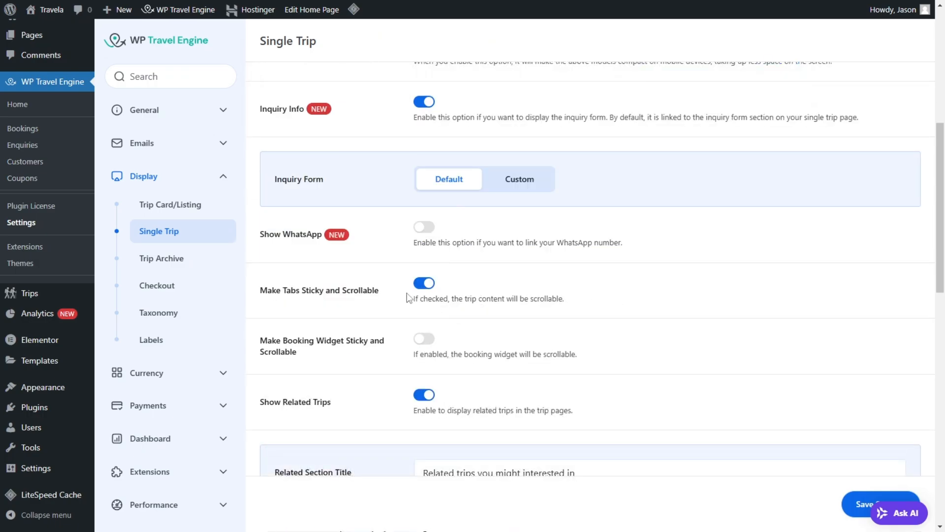
{"action": "left_click", "coordinate": [426, 228]}
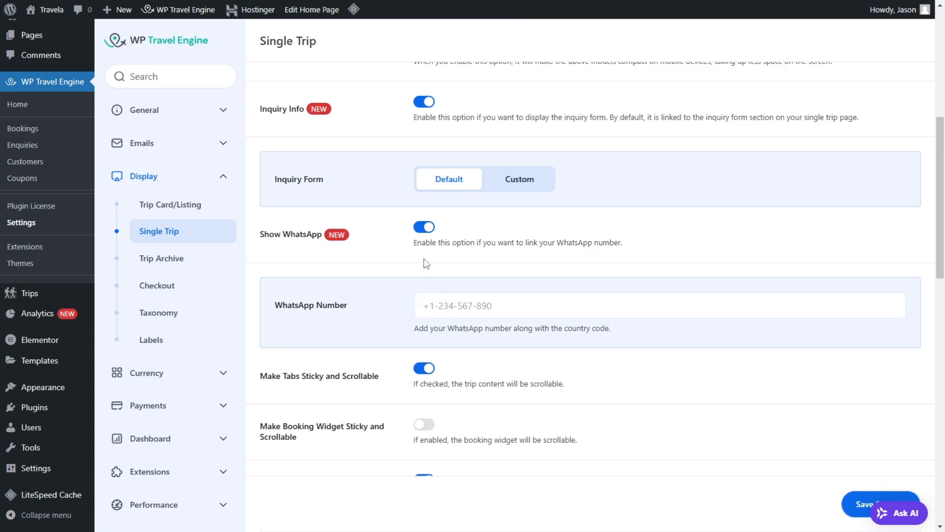
{"action": "left_click", "coordinate": [424, 230]}
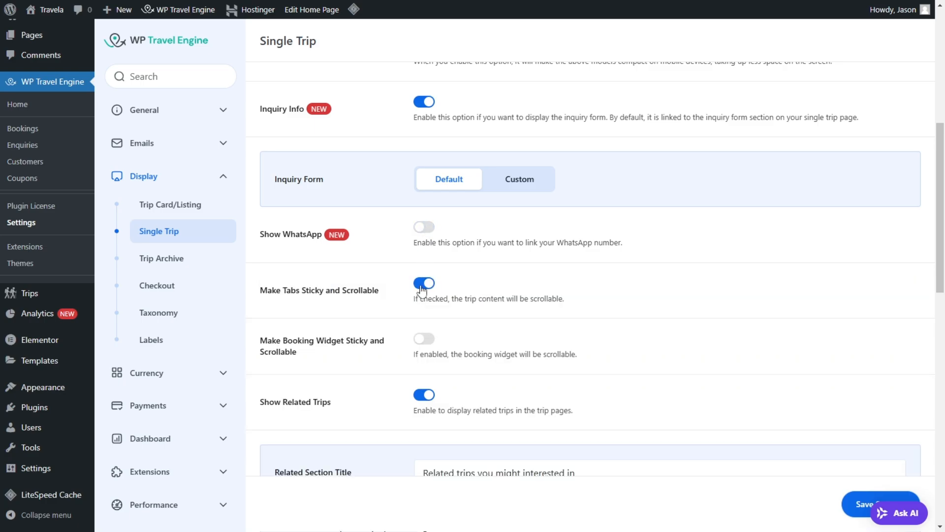
Step: Examine how the sticky, scrollable tabs behave on the Iceland trip page and return to the Single Trip settings
{"action": "scroll", "coordinate": [416, 290], "scroll_direction": "down", "scroll_amount": 2}
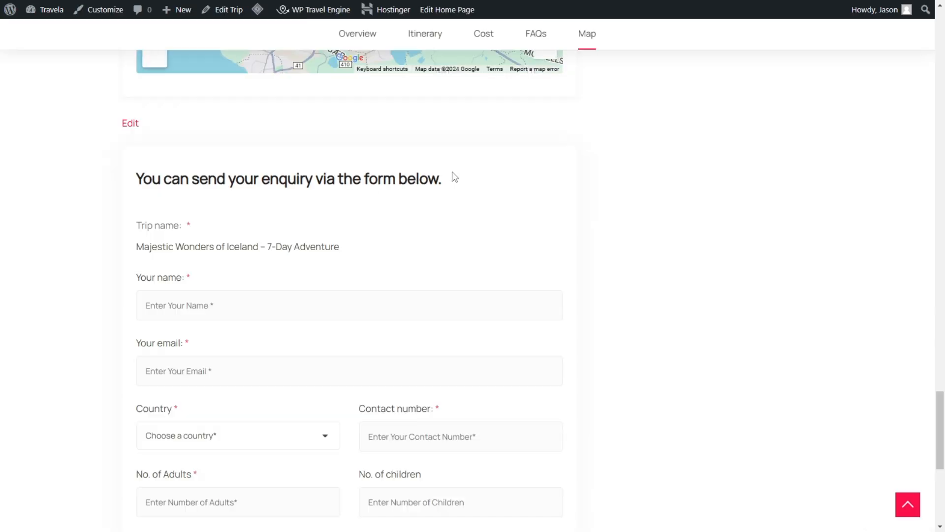
{"action": "scroll", "coordinate": [451, 177], "scroll_direction": "up", "scroll_amount": 20}
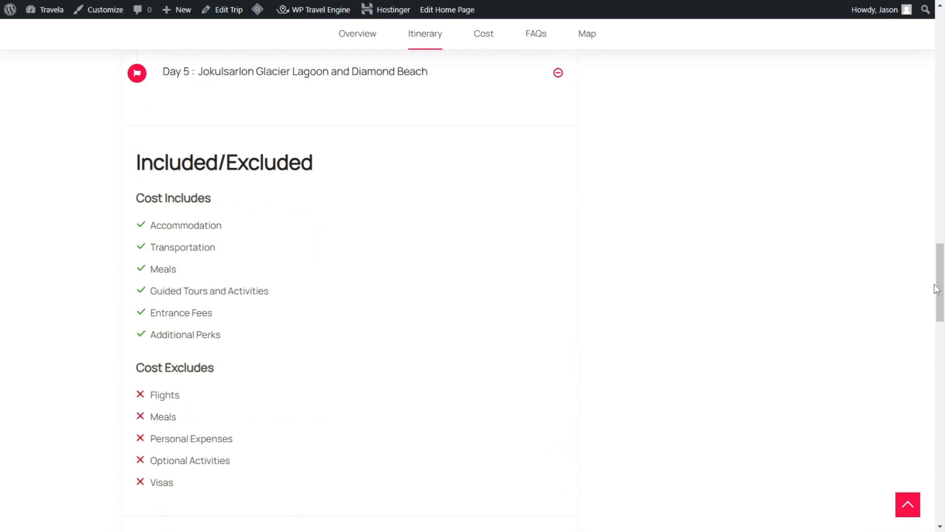
{"action": "scroll", "coordinate": [936, 289], "scroll_direction": "up", "scroll_amount": 15}
{"action": "scroll", "coordinate": [281, 431], "scroll_direction": "down", "scroll_amount": 5}
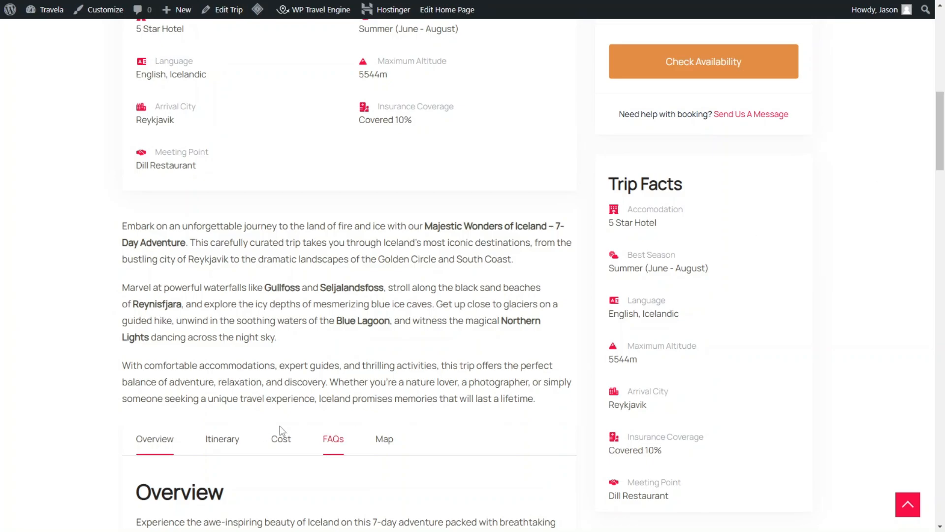
{"action": "left_click_drag", "start_coordinate": [943, 95], "coordinate": [936, 183]}
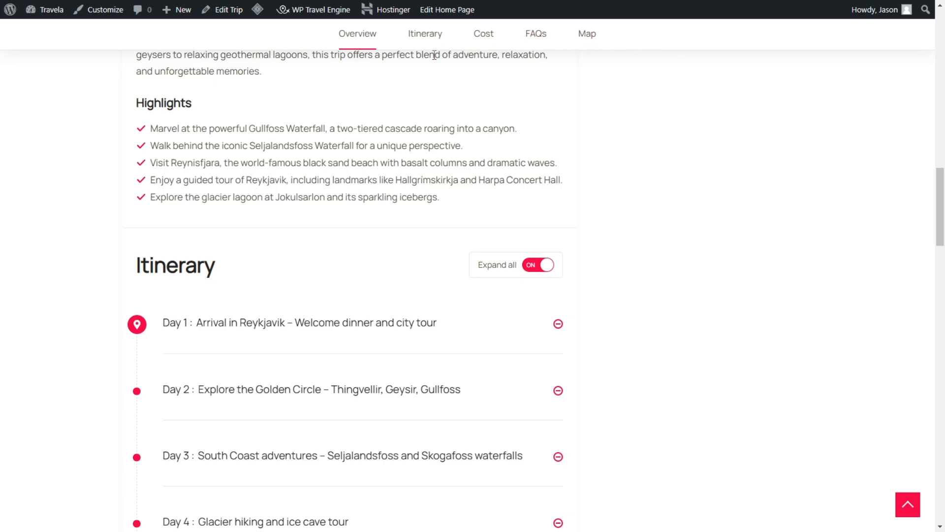
{"action": "key", "text": "ctrl+Tab"}
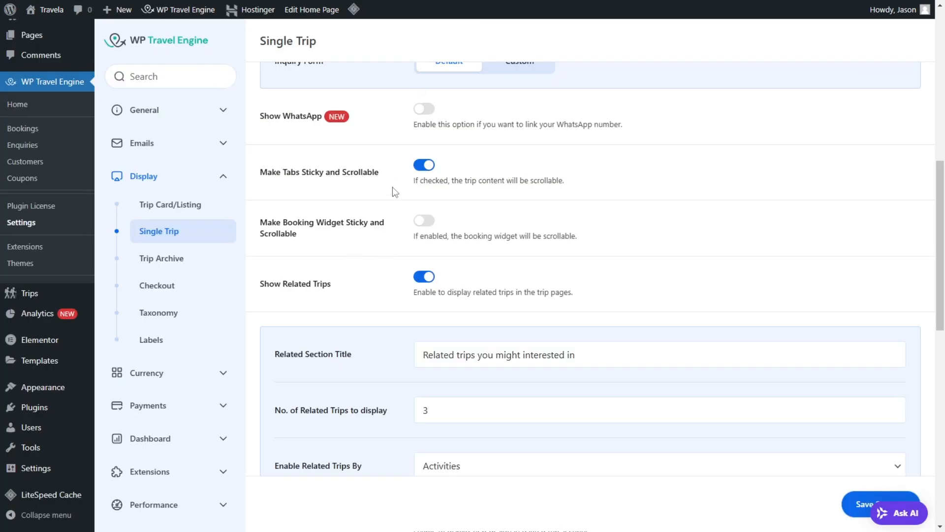
Step: Review the Show Related Trips settings against the Iceland trip page and inspect the choices for Enable Related Trips By
{"action": "scroll", "coordinate": [370, 252], "scroll_direction": "down", "scroll_amount": 2}
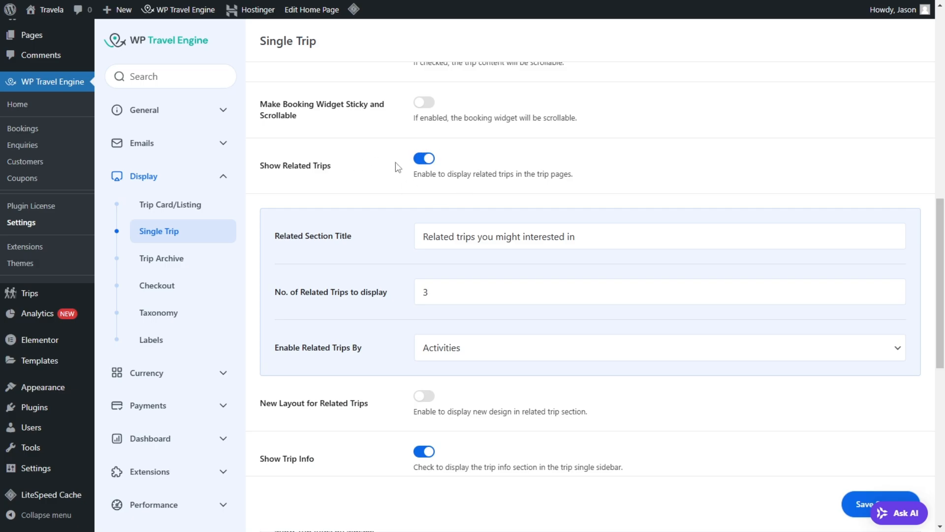
{"action": "key", "text": "ctrl+Tab"}
{"action": "left_click_drag", "start_coordinate": [942, 220], "coordinate": [943, 499]}
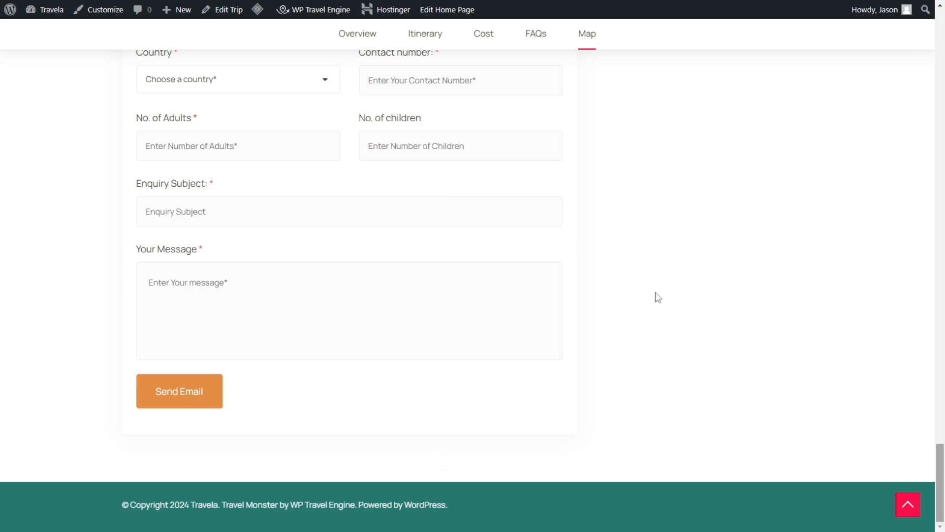
{"action": "key", "text": "ctrl+shift+Tab"}
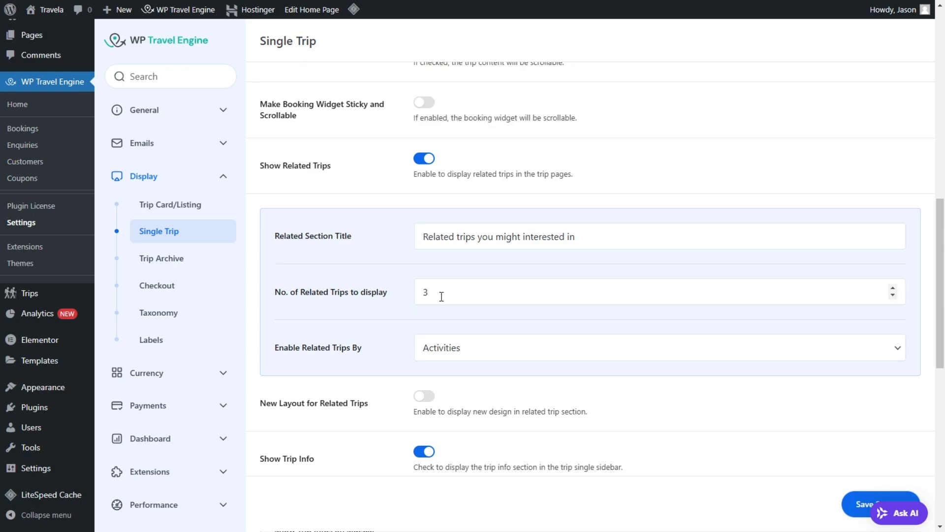
{"action": "left_click", "coordinate": [431, 350]}
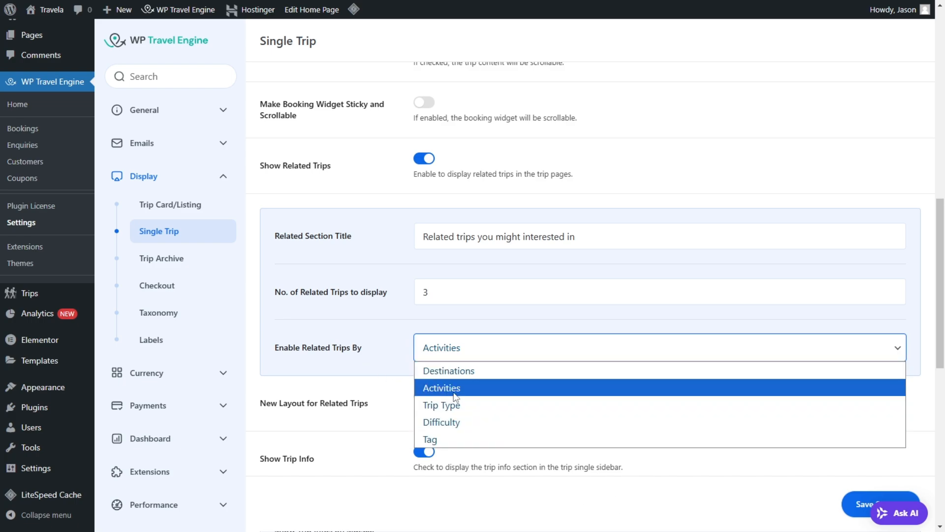
{"action": "left_click", "coordinate": [361, 337]}
Step: Turn on New Layout for Related Trips to review its card options, and turn it back off
{"action": "scroll", "coordinate": [359, 334], "scroll_direction": "down", "scroll_amount": 2}
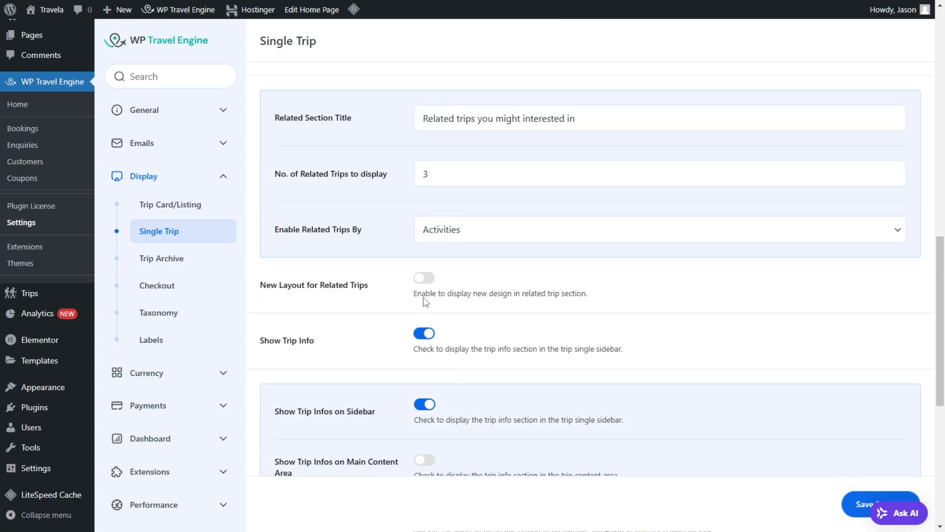
{"action": "left_click", "coordinate": [420, 285]}
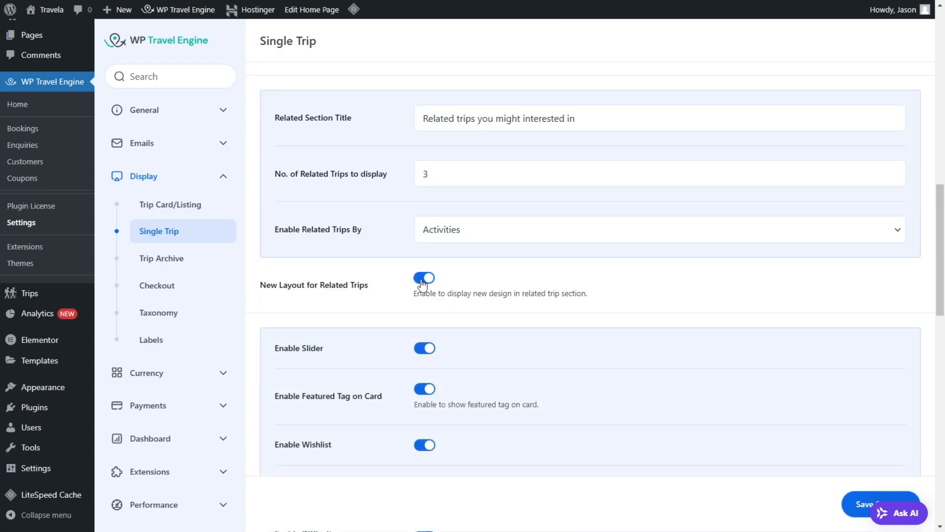
{"action": "scroll", "coordinate": [428, 292], "scroll_direction": "down", "scroll_amount": 2}
{"action": "scroll", "coordinate": [446, 247], "scroll_direction": "down", "scroll_amount": 4}
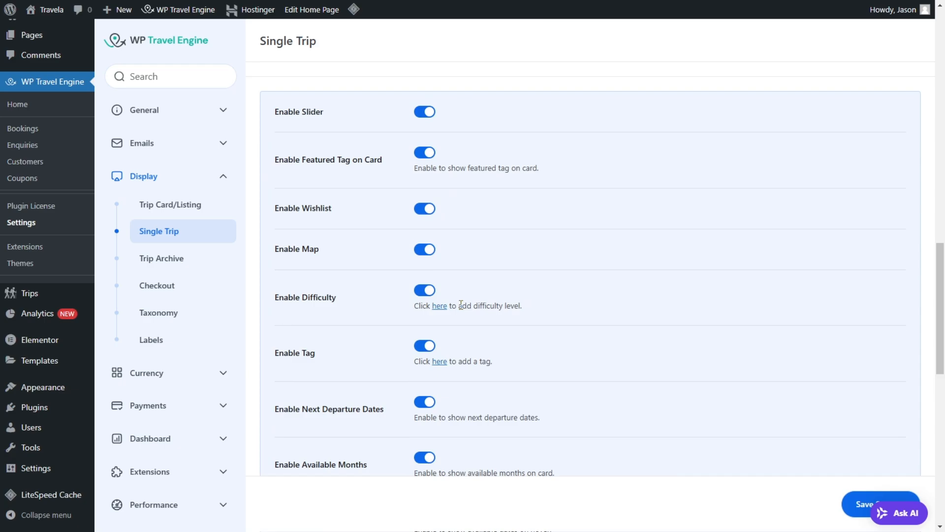
{"action": "scroll", "coordinate": [393, 152], "scroll_direction": "up", "scroll_amount": 5}
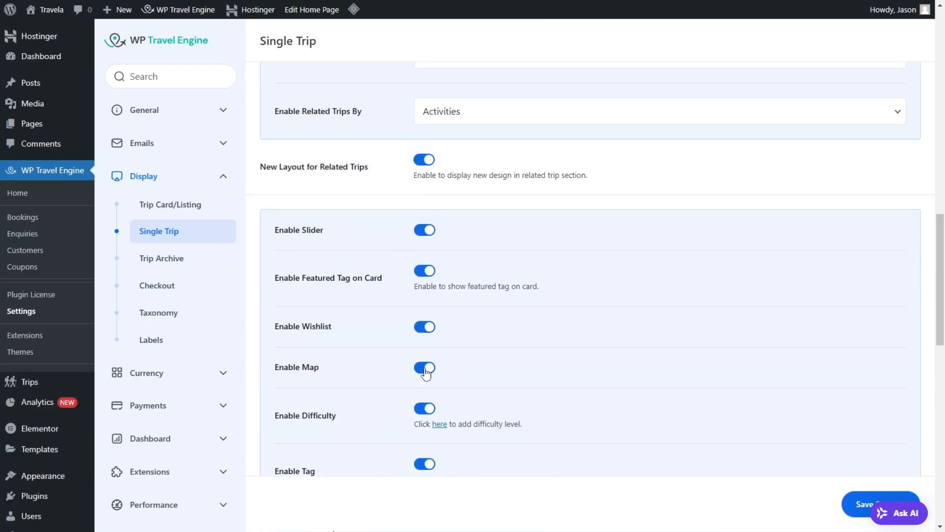
{"action": "scroll", "coordinate": [339, 423], "scroll_direction": "down", "scroll_amount": 5}
{"action": "scroll", "coordinate": [376, 241], "scroll_direction": "up", "scroll_amount": 5}
{"action": "left_click", "coordinate": [421, 162]}
Step: Turn on Image Gallery Autoplay, view the trip page's gallery, and review the remaining duration, featured image and FSE Template options
{"action": "scroll", "coordinate": [410, 238], "scroll_direction": "down", "scroll_amount": 3}
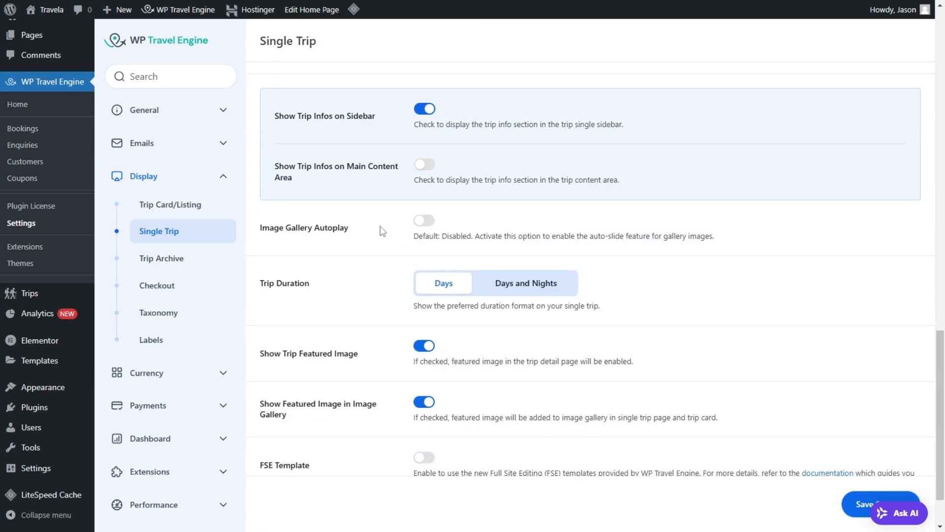
{"action": "left_click", "coordinate": [431, 226]}
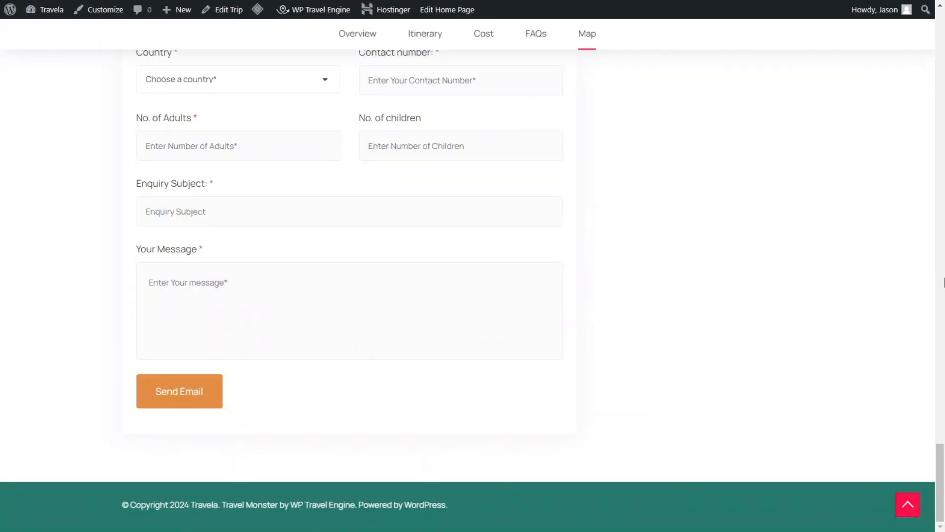
{"action": "left_click_drag", "start_coordinate": [942, 457], "coordinate": [940, 20]}
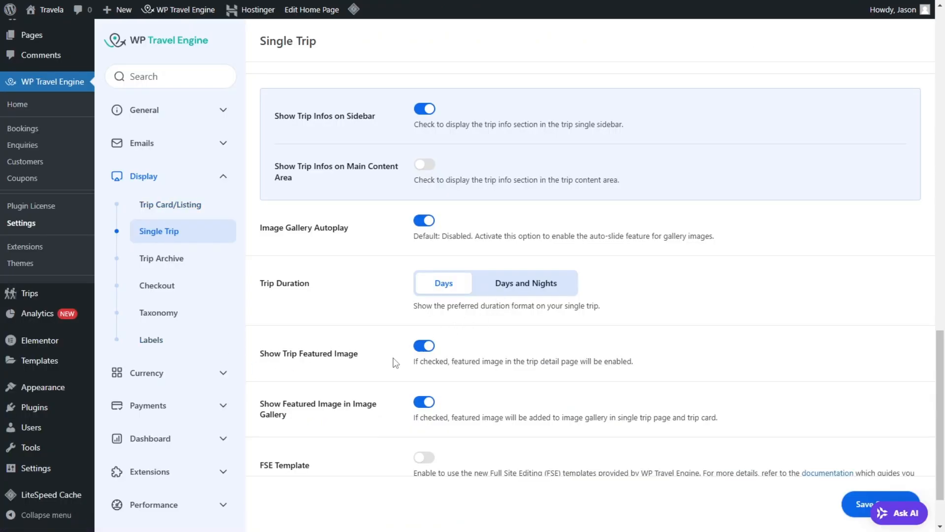
{"action": "scroll", "coordinate": [361, 343], "scroll_direction": "down", "scroll_amount": 2}
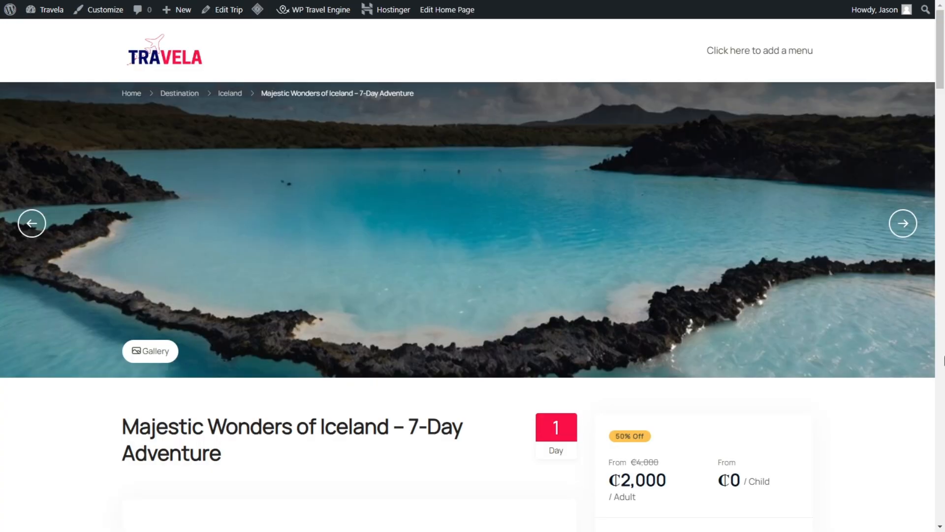
{"action": "scroll", "coordinate": [561, 338], "scroll_direction": "down", "scroll_amount": 3}
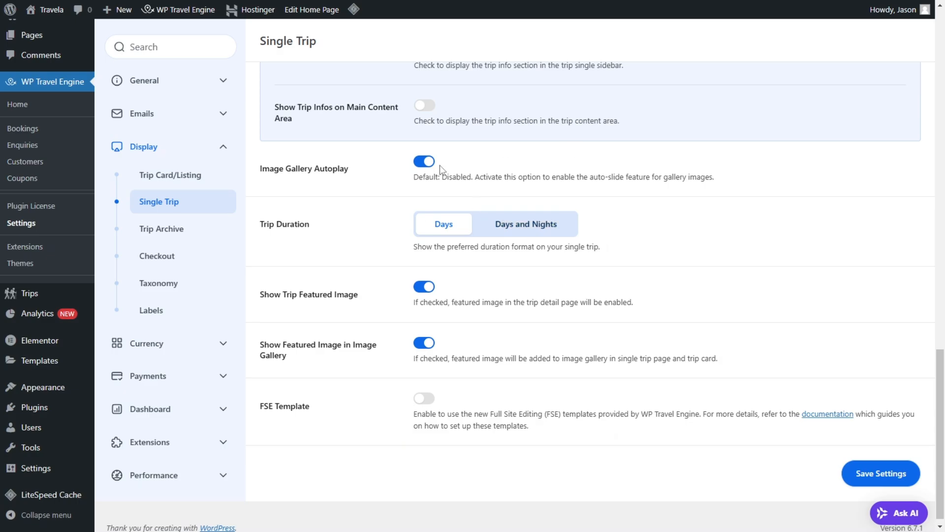
{"action": "scroll", "coordinate": [313, 316], "scroll_direction": "down", "scroll_amount": 1}
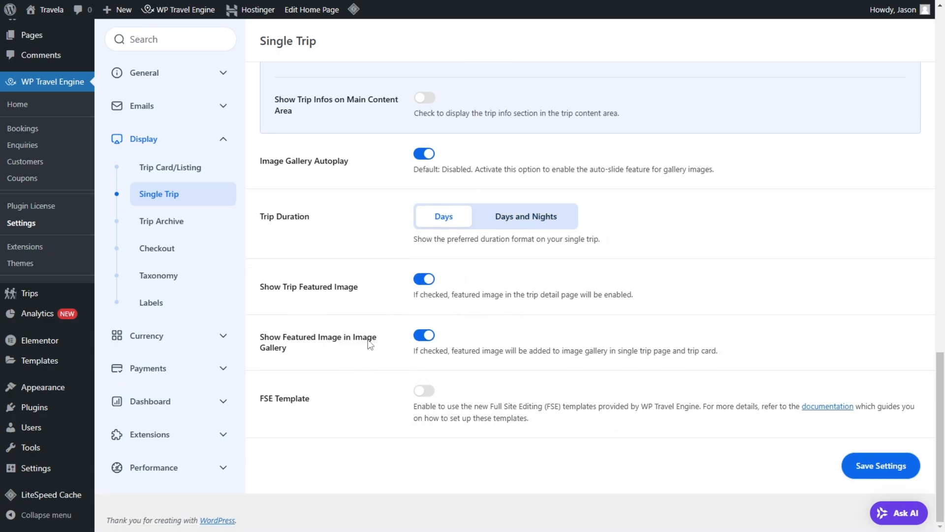
Step: Open the Trip Archive display settings and review the sorting, view mode, featured trips, archive title and filter options
{"action": "left_click", "coordinate": [197, 222]}
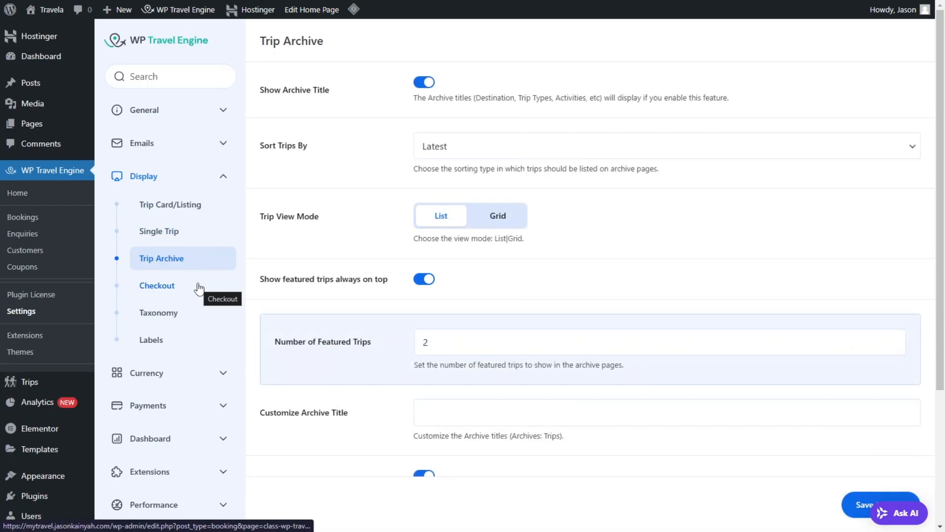
{"action": "scroll", "coordinate": [586, 215], "scroll_direction": "down", "scroll_amount": 4}
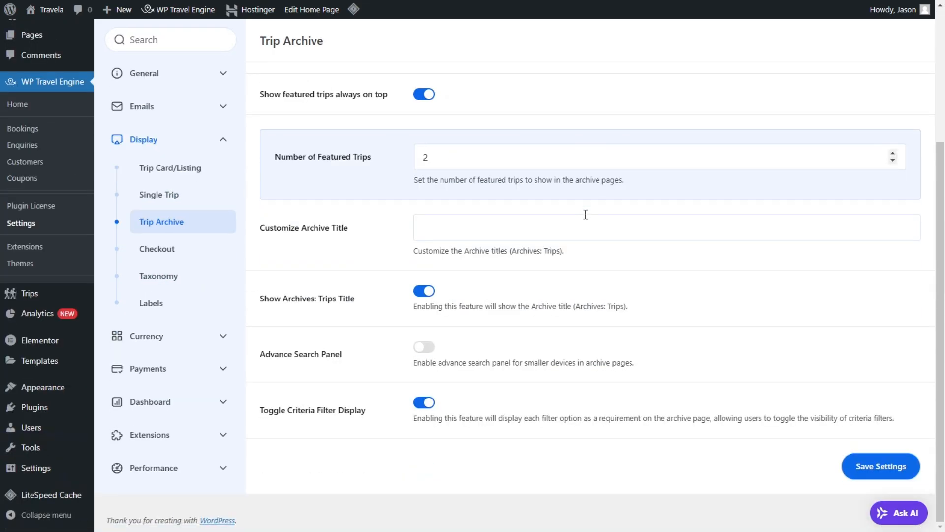
{"action": "scroll", "coordinate": [585, 215], "scroll_direction": "up", "scroll_amount": 4}
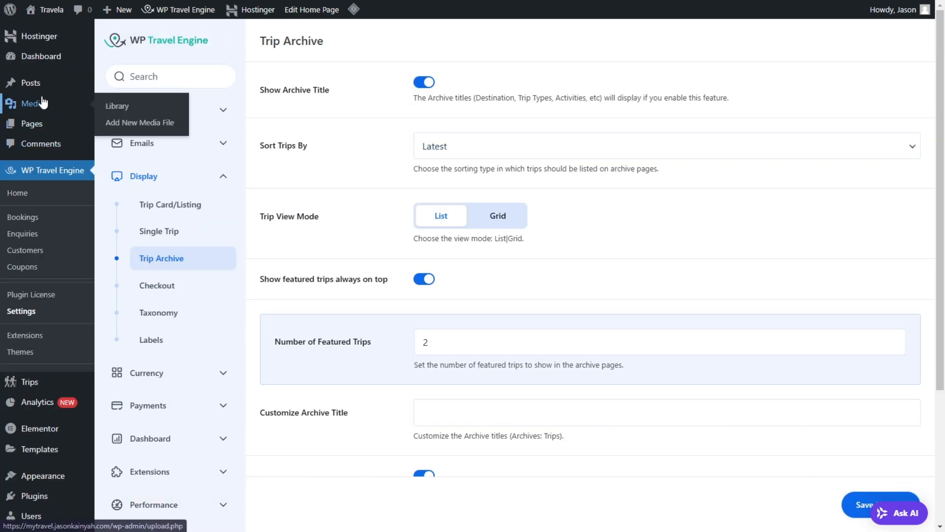
Step: Open the site's Pages list separately and view the Trip Search Result page
{"action": "right_click", "coordinate": [52, 127]}
{"action": "key", "text": "Escape"}
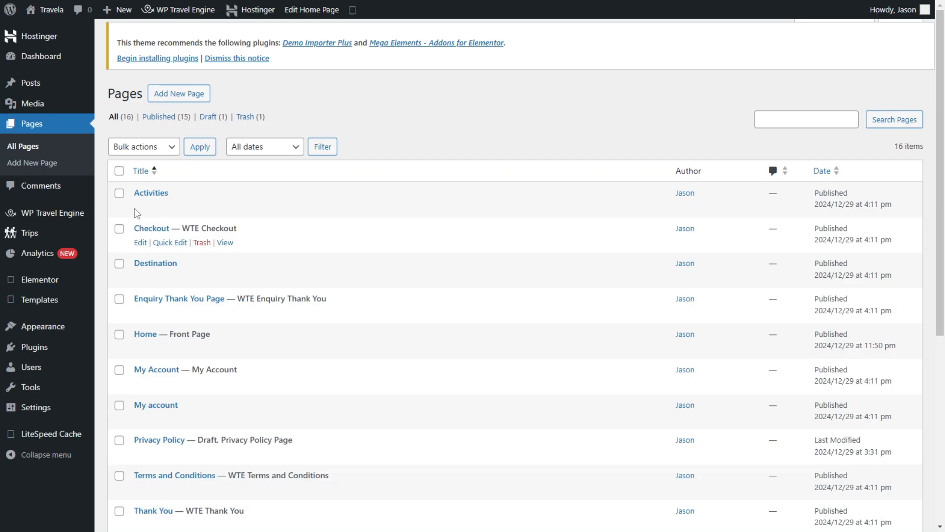
{"action": "scroll", "coordinate": [197, 345], "scroll_direction": "down", "scroll_amount": 4}
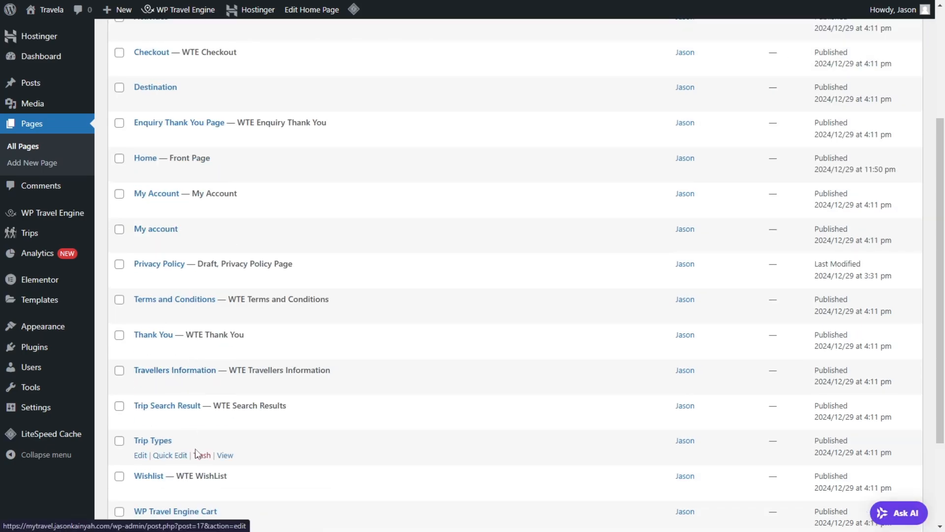
{"action": "right_click", "coordinate": [224, 421]}
{"action": "key", "text": "Escape"}
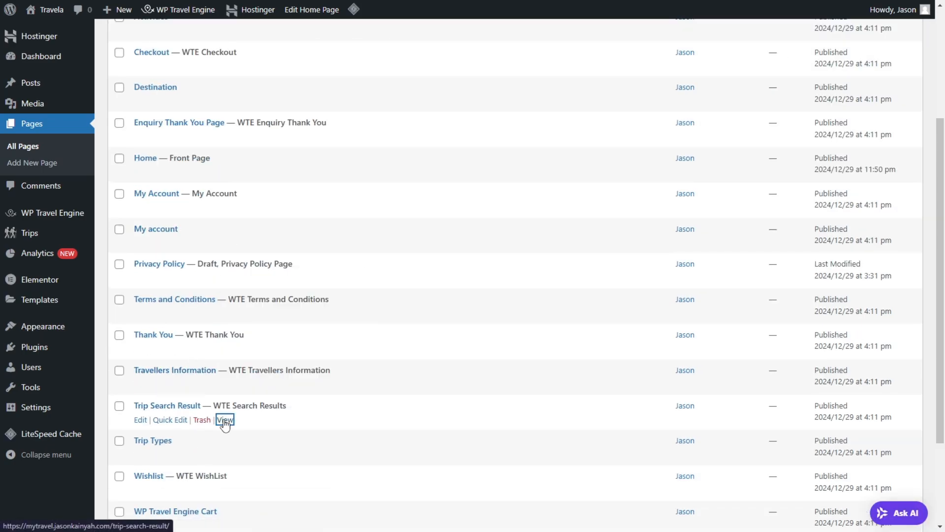
{"action": "left_click", "coordinate": [225, 420]}
Step: Examine the criteria filters and trip listing on the search result page, and set the Trip Archive's Trip View Mode to Grid
{"action": "scroll", "coordinate": [224, 422], "scroll_direction": "down", "scroll_amount": 6}
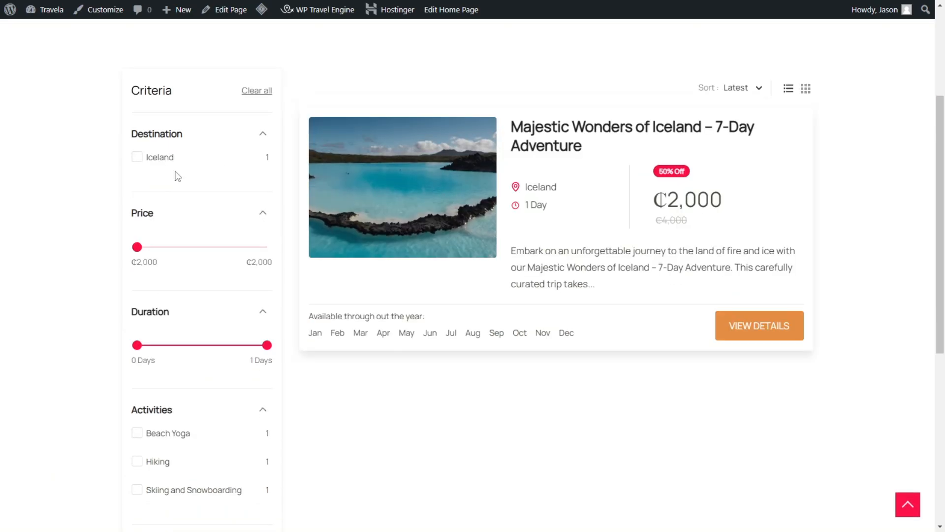
{"action": "scroll", "coordinate": [321, 263], "scroll_direction": "up", "scroll_amount": 6}
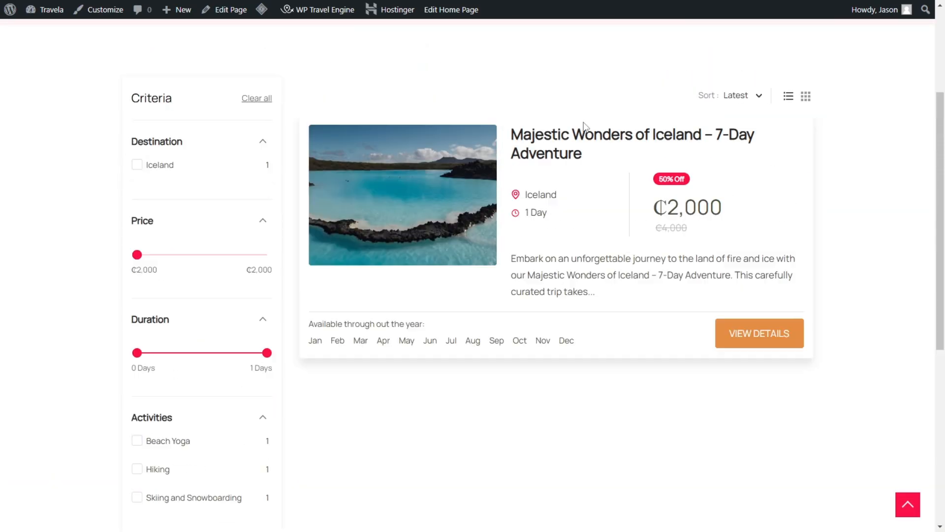
{"action": "scroll", "coordinate": [542, 277], "scroll_direction": "down", "scroll_amount": 1}
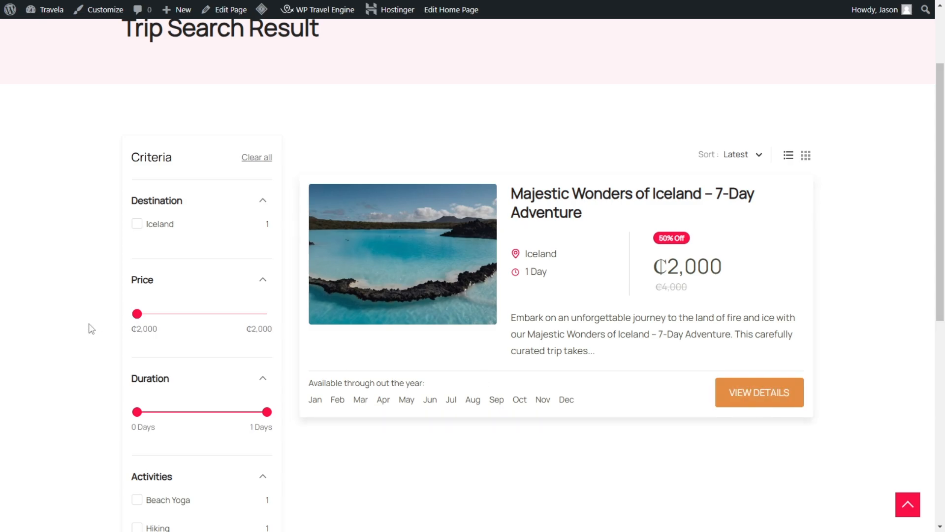
{"action": "scroll", "coordinate": [241, 399], "scroll_direction": "down", "scroll_amount": 3}
{"action": "scroll", "coordinate": [213, 194], "scroll_direction": "down", "scroll_amount": 4}
{"action": "scroll", "coordinate": [171, 127], "scroll_direction": "up", "scroll_amount": 6}
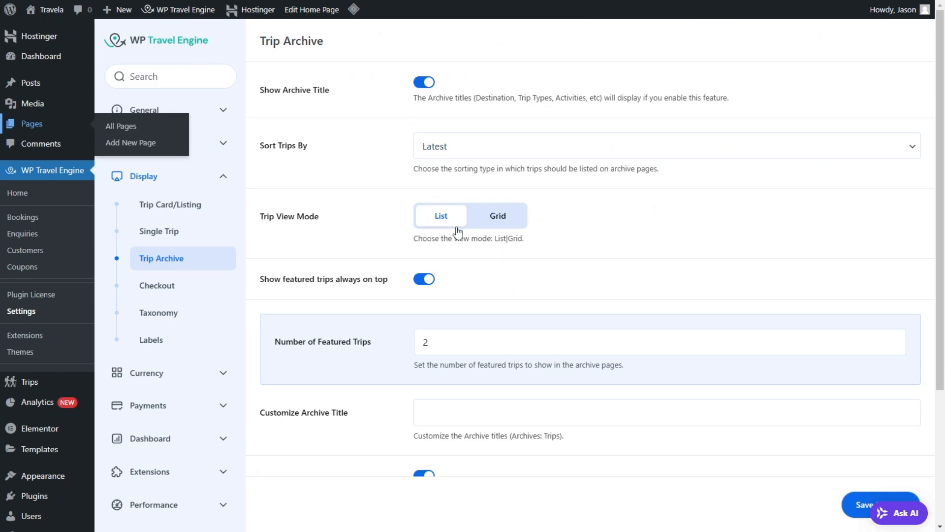
{"action": "left_click", "coordinate": [507, 220]}
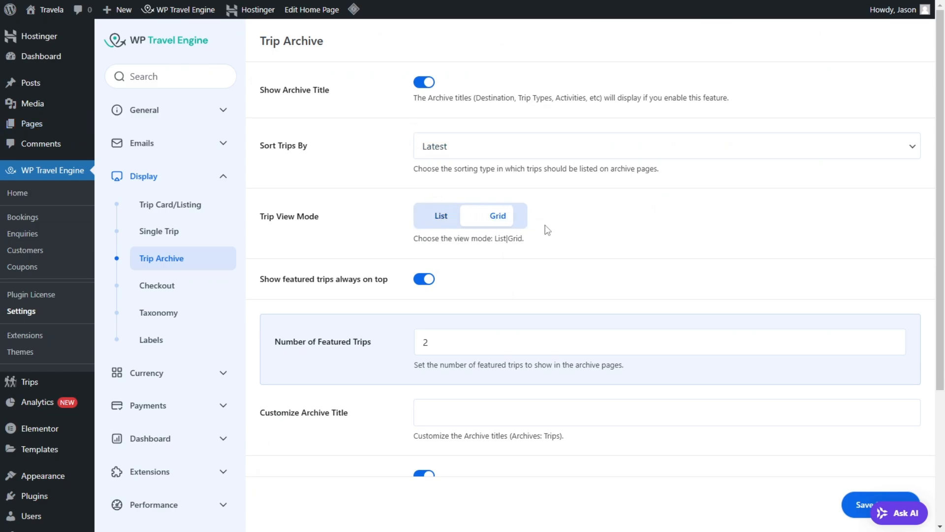
Step: Save the Trip Archive settings with Grid as the view mode and check the trip listing on the Trip Search Result page
{"action": "left_click", "coordinate": [854, 500]}
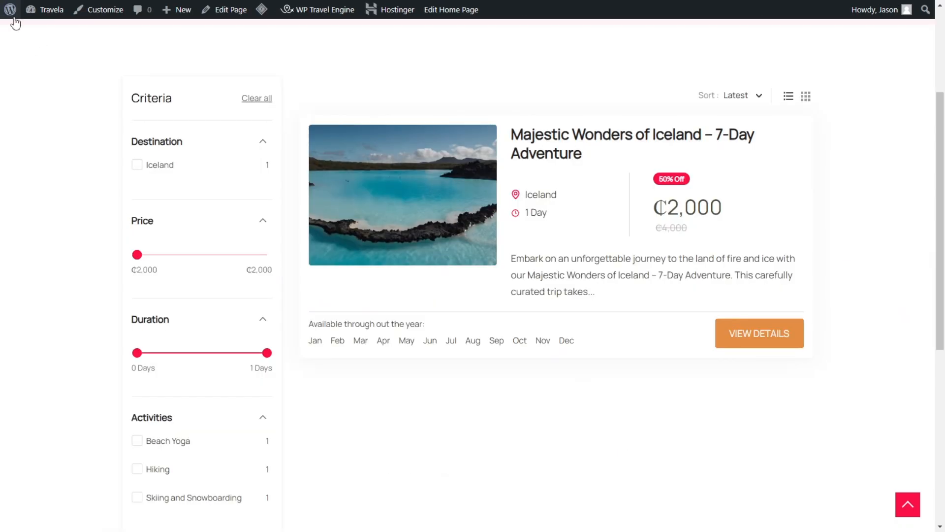
{"action": "mouse_move", "coordinate": [10, 10]}
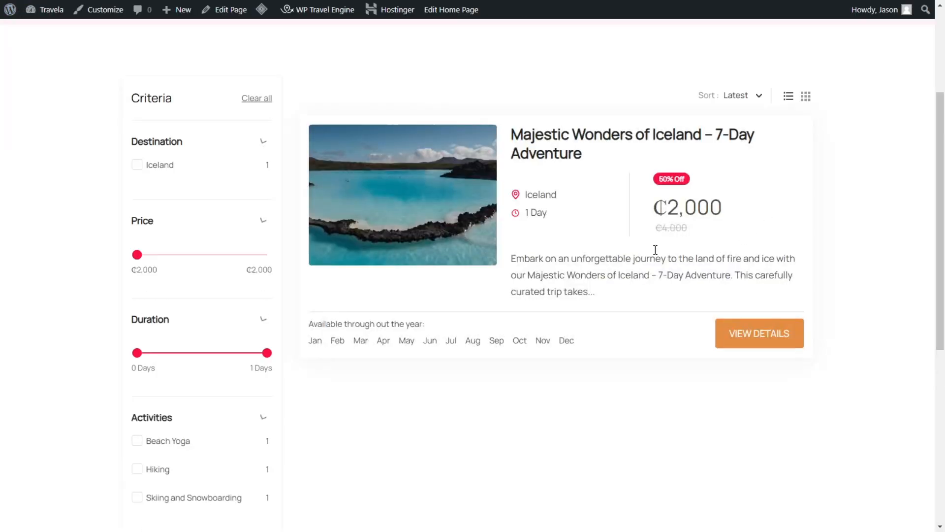
{"action": "scroll", "coordinate": [401, 195], "scroll_direction": "down", "scroll_amount": 3}
{"action": "scroll", "coordinate": [537, 230], "scroll_direction": "up", "scroll_amount": 7}
{"action": "scroll", "coordinate": [637, 251], "scroll_direction": "down", "scroll_amount": 6}
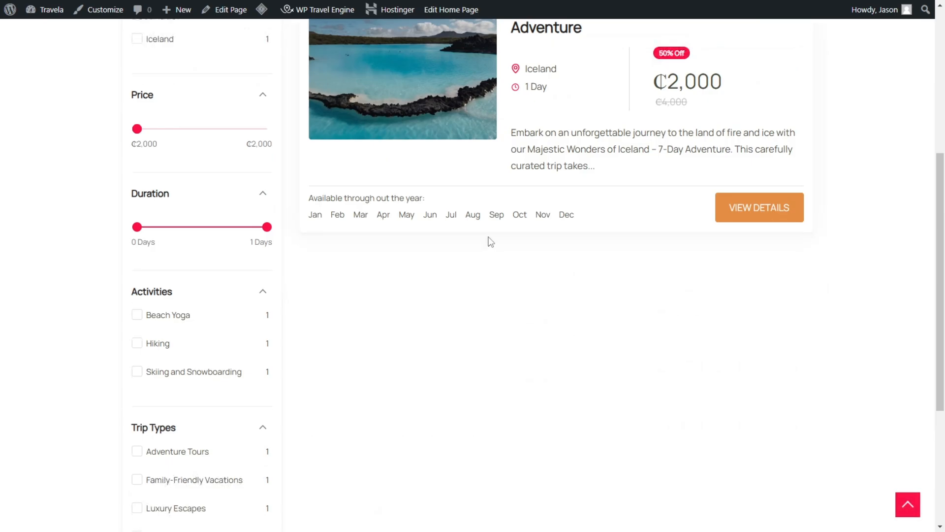
{"action": "scroll", "coordinate": [489, 241], "scroll_direction": "up", "scroll_amount": 6}
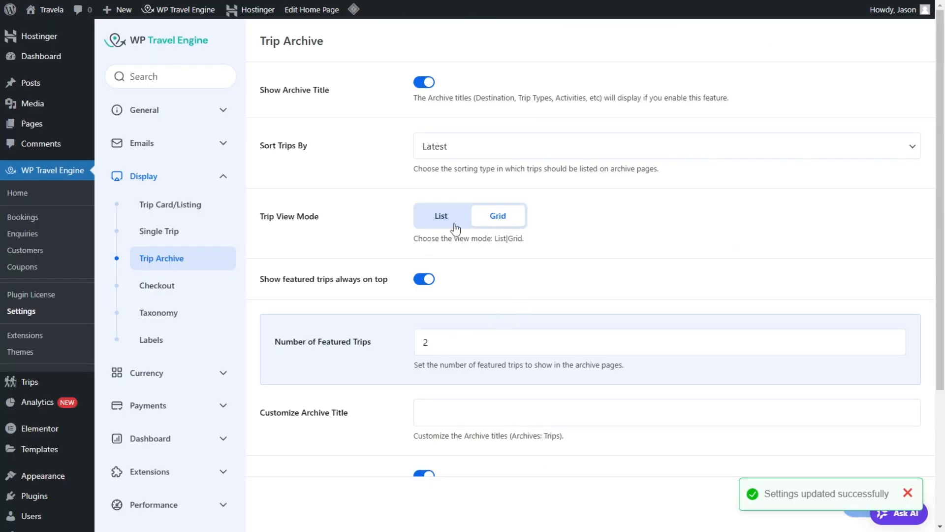
Step: Switch the Trip Archive's Advance Search Panel on and back off, and save the settings
{"action": "scroll", "coordinate": [447, 251], "scroll_direction": "down", "scroll_amount": 3}
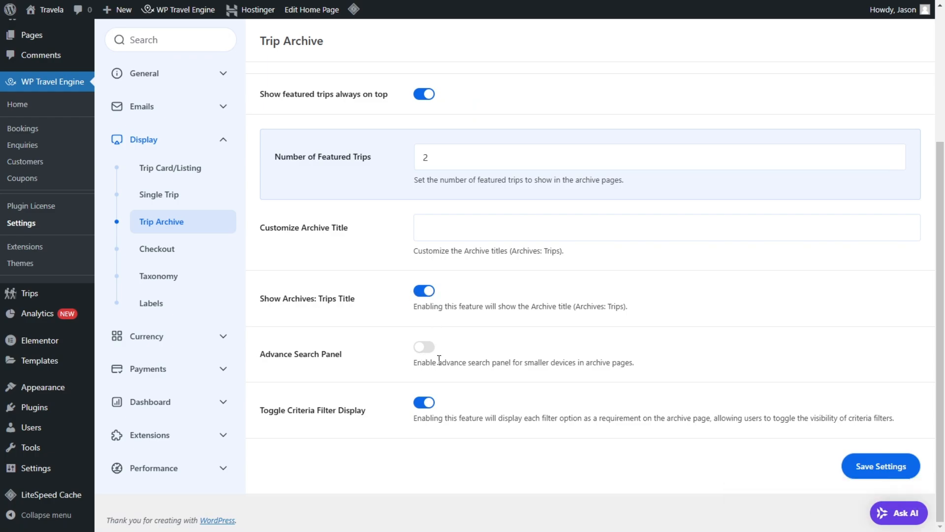
{"action": "left_click", "coordinate": [425, 348]}
{"action": "left_click_drag", "start_coordinate": [551, 363], "coordinate": [489, 361]}
{"action": "left_click", "coordinate": [428, 350]}
{"action": "left_click", "coordinate": [884, 476]}
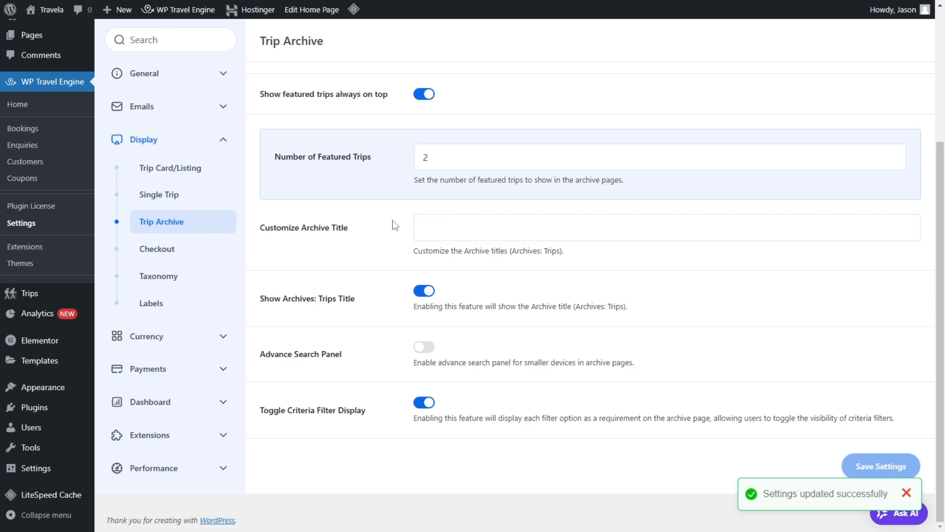
Step: Open the Checkout display settings, read the Show Travellers Information description, and switch that option on and back off
{"action": "left_click", "coordinate": [177, 249]}
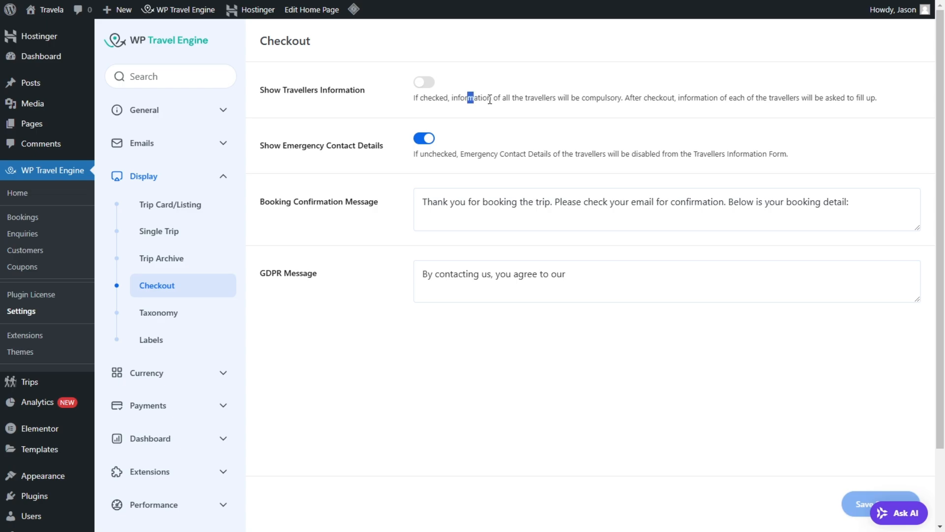
{"action": "left_click_drag", "start_coordinate": [489, 100], "coordinate": [862, 99]}
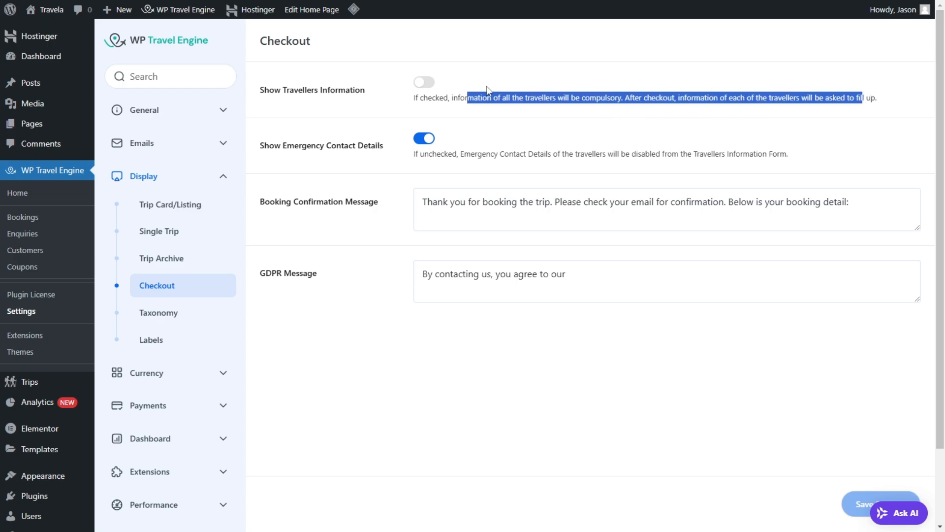
{"action": "left_click", "coordinate": [427, 82]}
{"action": "left_click", "coordinate": [424, 82]}
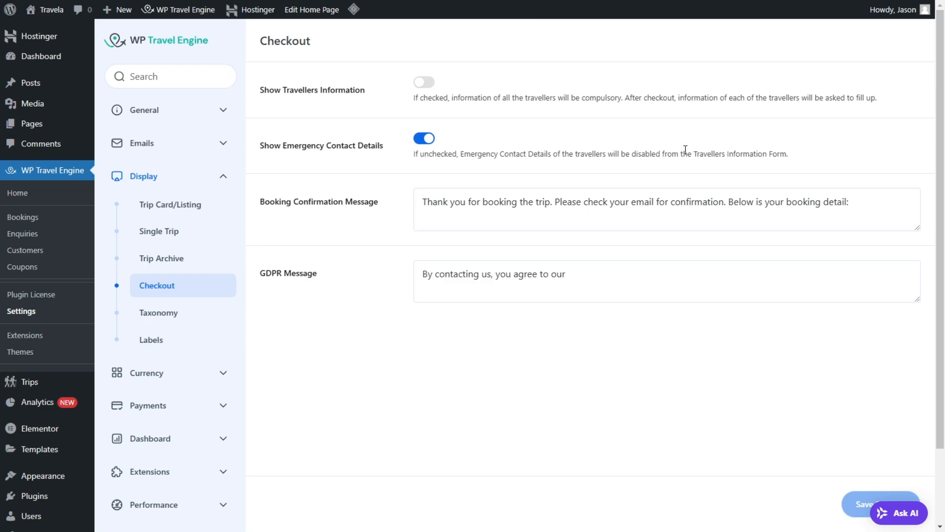
Step: Review the Checkout settings' emergency contact option, Booking Confirmation Message and GDPR Message
{"action": "scroll", "coordinate": [352, 242], "scroll_direction": "down", "scroll_amount": 2}
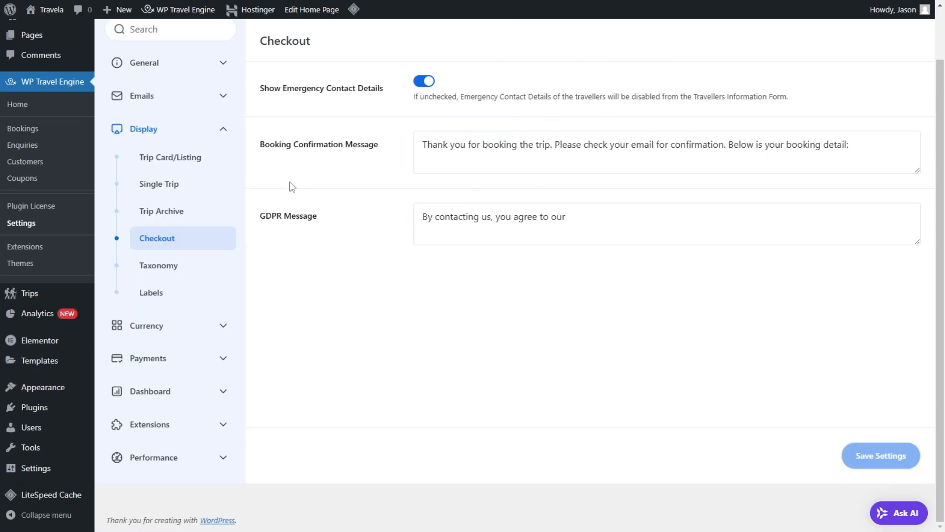
{"action": "scroll", "coordinate": [289, 186], "scroll_direction": "up", "scroll_amount": 2}
{"action": "left_click_drag", "start_coordinate": [257, 206], "coordinate": [349, 210]}
{"action": "left_click", "coordinate": [448, 217]}
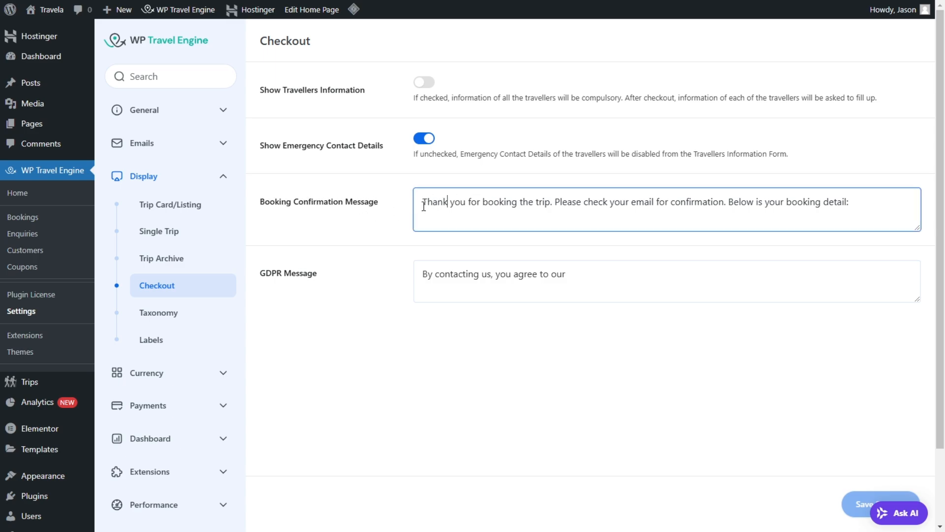
{"action": "left_click_drag", "start_coordinate": [423, 206], "coordinate": [870, 224]}
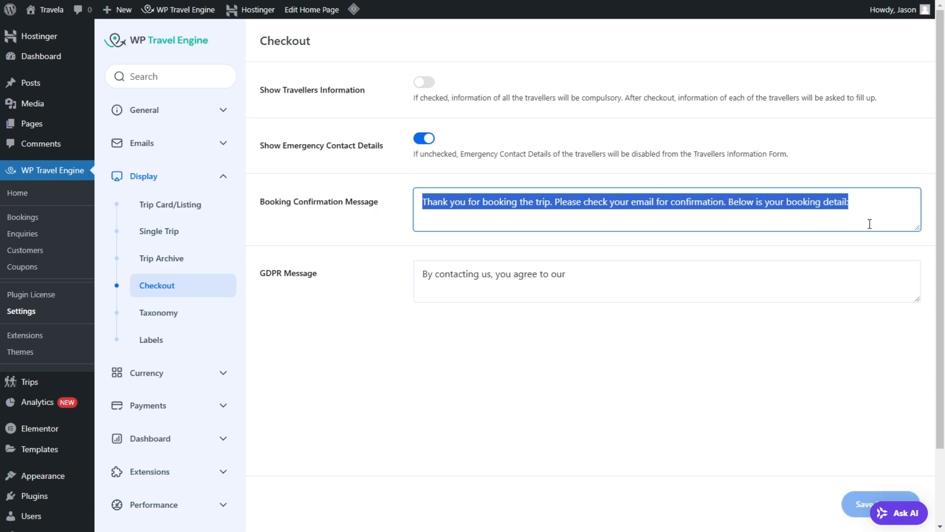
{"action": "left_click", "coordinate": [828, 149]}
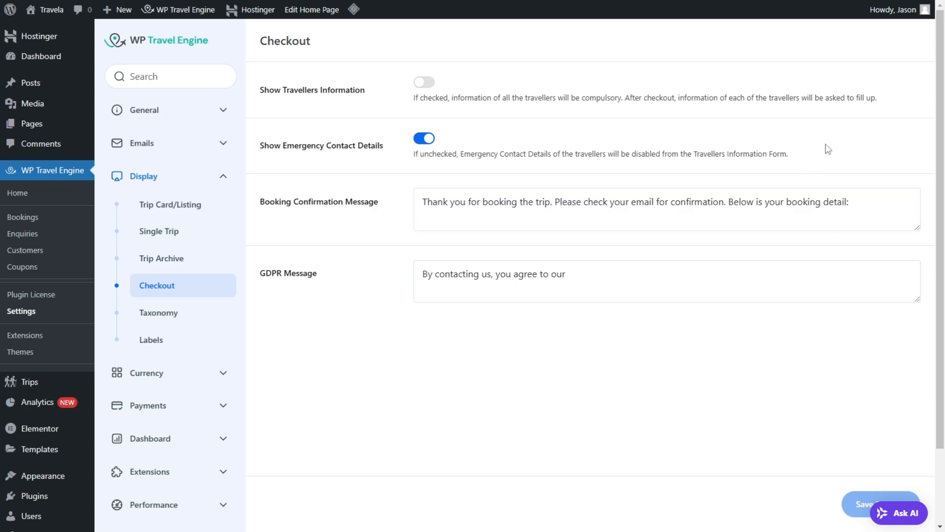
{"action": "left_click_drag", "start_coordinate": [577, 205], "coordinate": [848, 205]}
{"action": "left_click", "coordinate": [872, 206]}
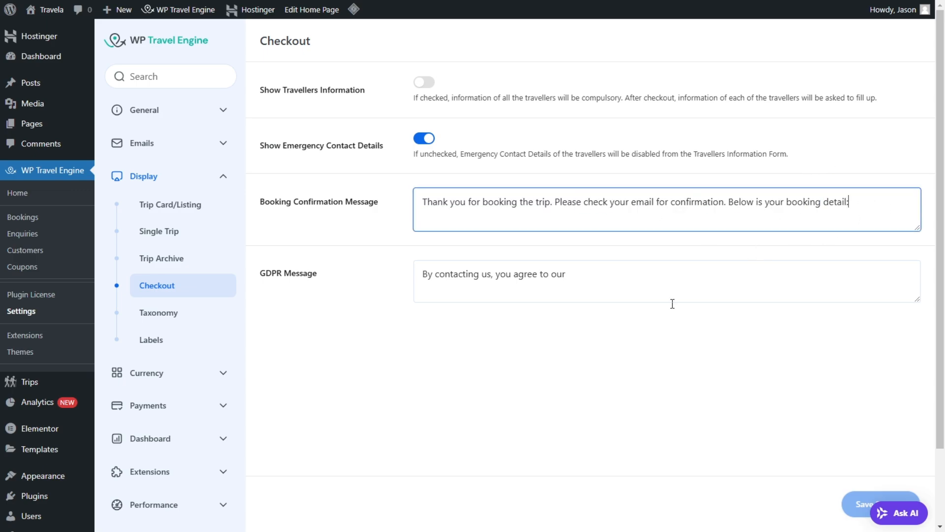
{"action": "left_click", "coordinate": [504, 270]}
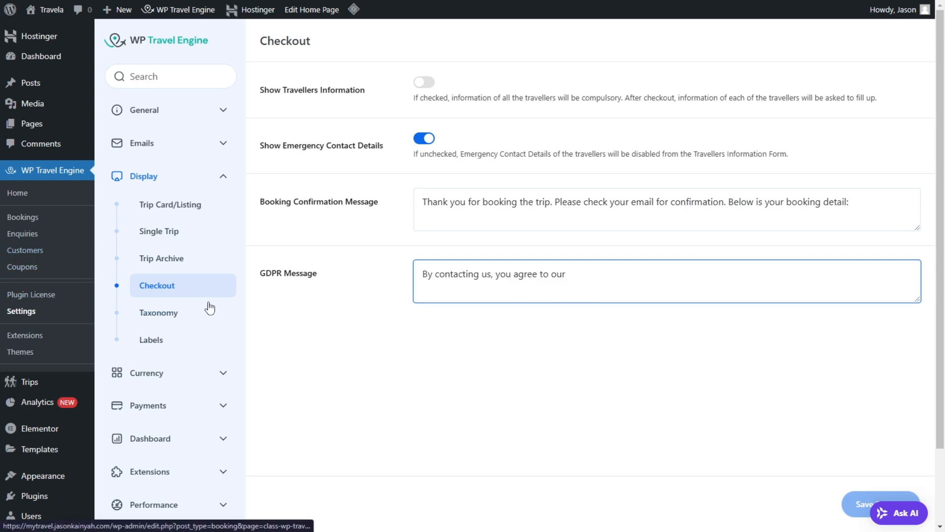
Step: Turn on Show Taxonomy Image in the Taxonomy display settings and save
{"action": "left_click", "coordinate": [201, 319]}
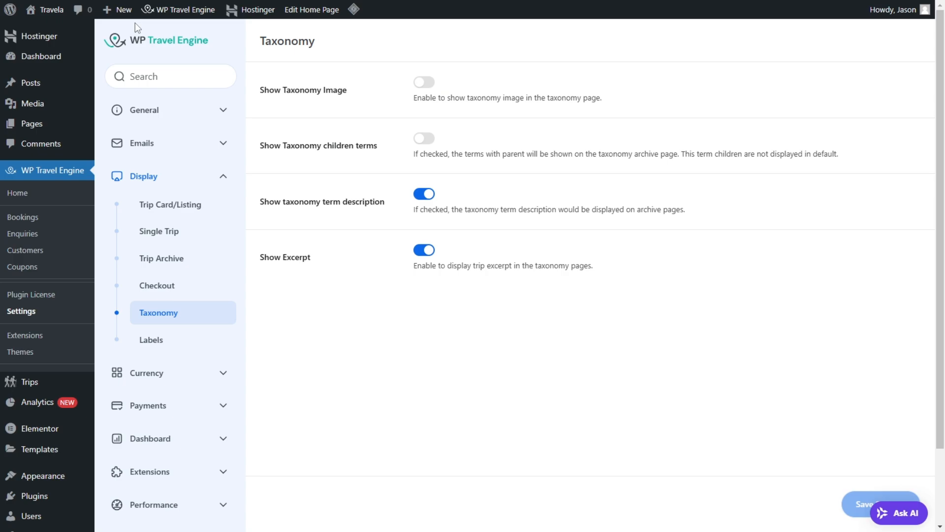
{"action": "left_click", "coordinate": [426, 83]}
{"action": "left_click", "coordinate": [856, 503]}
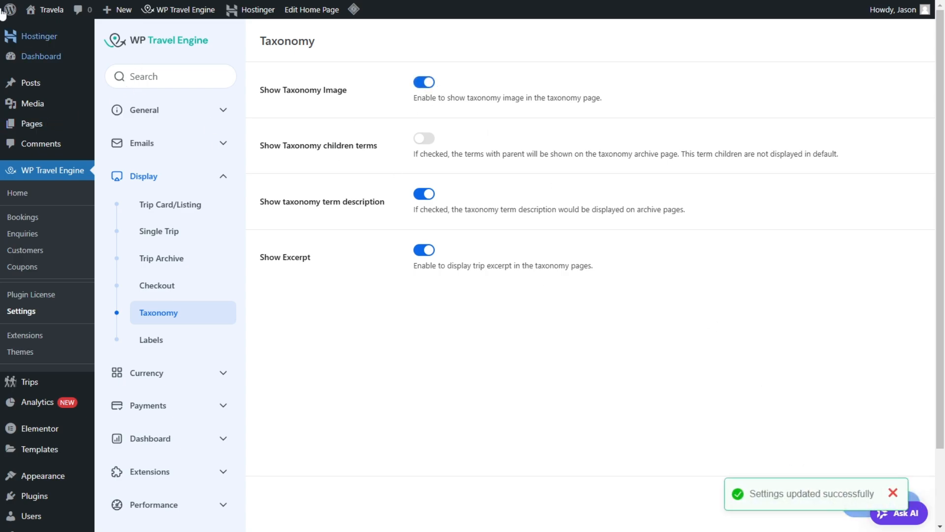
Step: Open the trip Destinations list separately and view the Iceland destination's page
{"action": "mouse_move", "coordinate": [44, 385]}
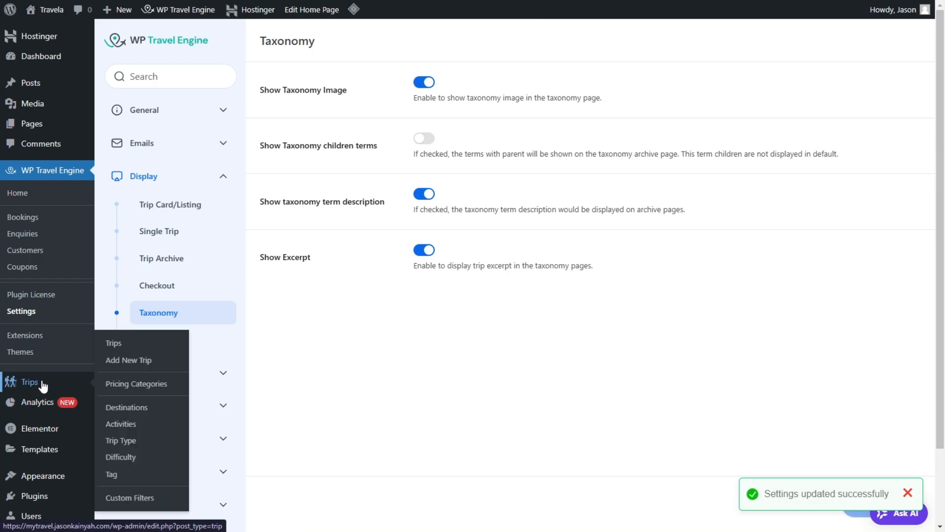
{"action": "right_click", "coordinate": [142, 408]}
{"action": "left_click", "coordinate": [209, 268]}
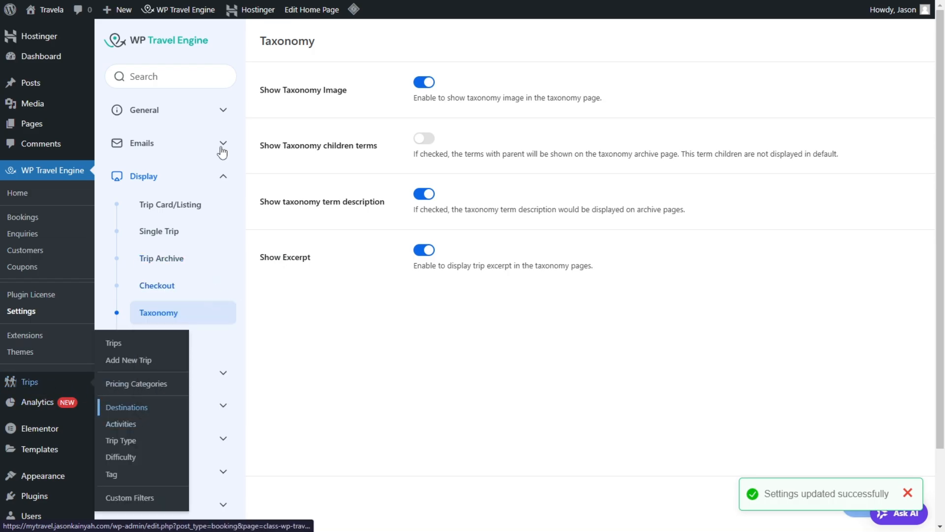
{"action": "mouse_move", "coordinate": [212, 3]}
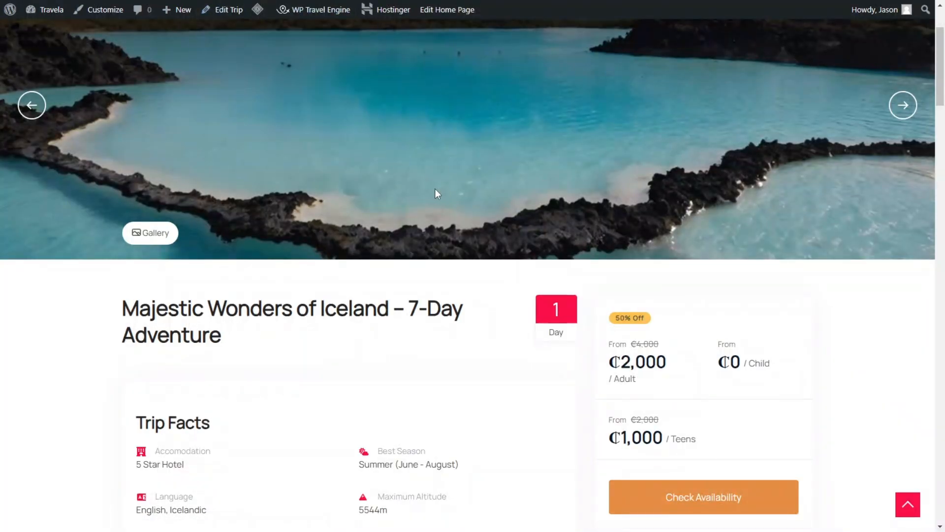
{"action": "key", "text": "ctrl+Tab"}
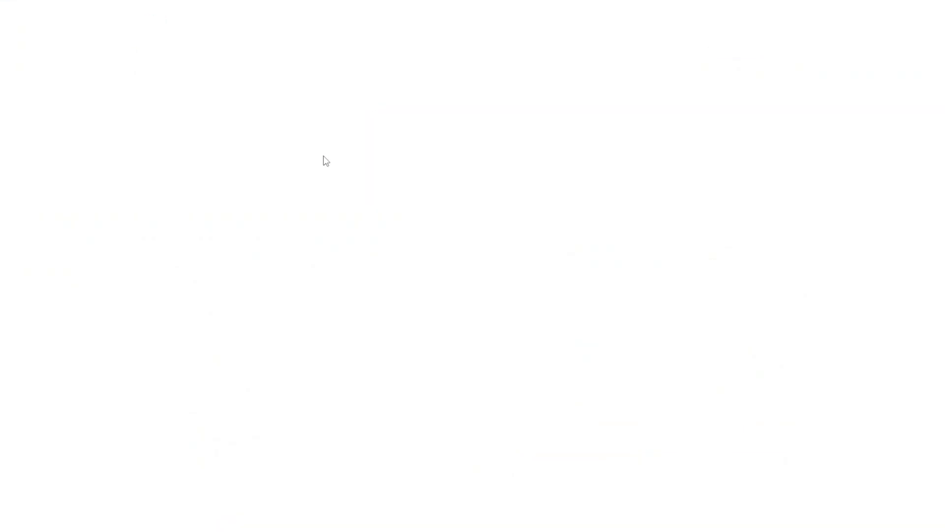
{"action": "scroll", "coordinate": [442, 248], "scroll_direction": "down", "scroll_amount": 2}
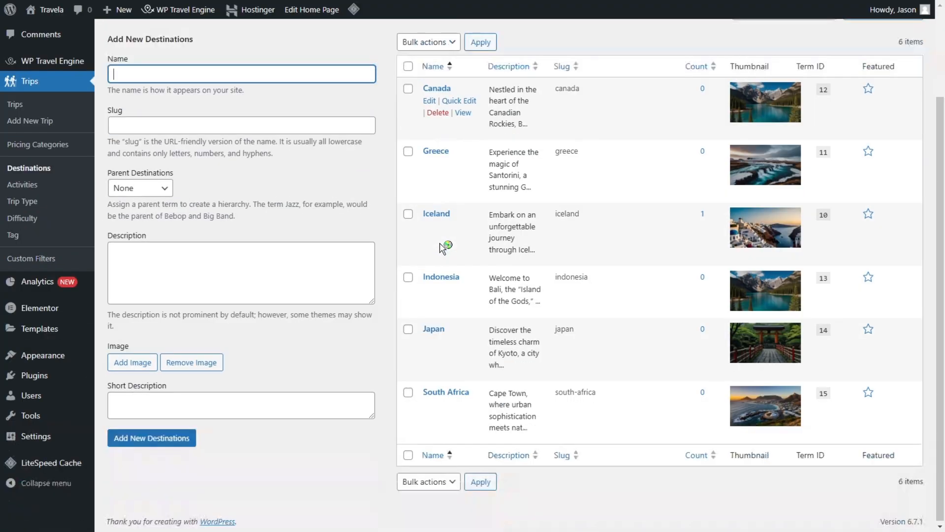
{"action": "left_click", "coordinate": [464, 240]}
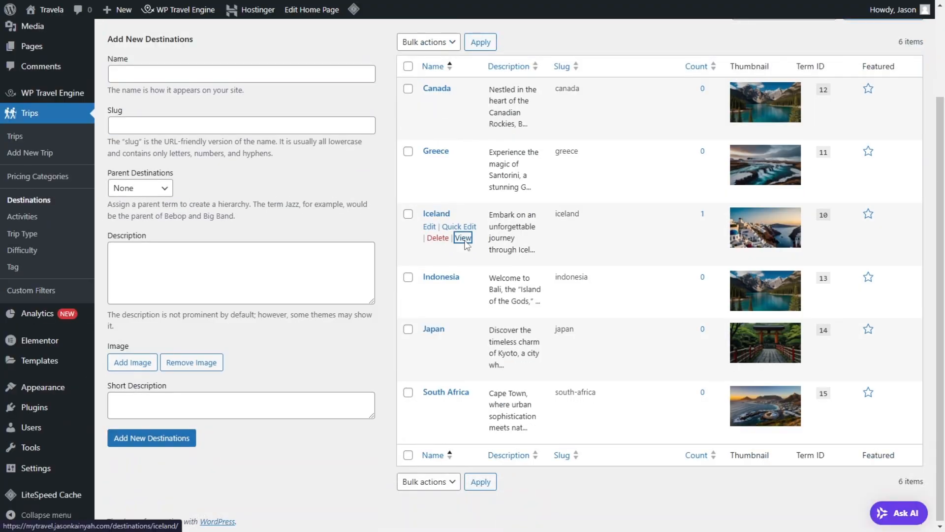
Step: Examine the Iceland destination page's header, description, filters and trip listing against the Taxonomy display options
{"action": "scroll", "coordinate": [569, 194], "scroll_direction": "down", "scroll_amount": 8}
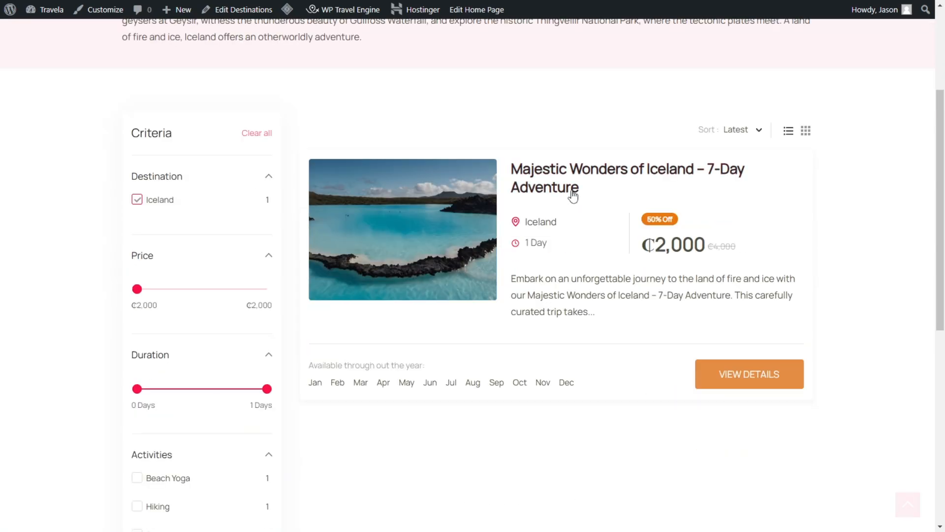
{"action": "scroll", "coordinate": [477, 186], "scroll_direction": "up", "scroll_amount": 8}
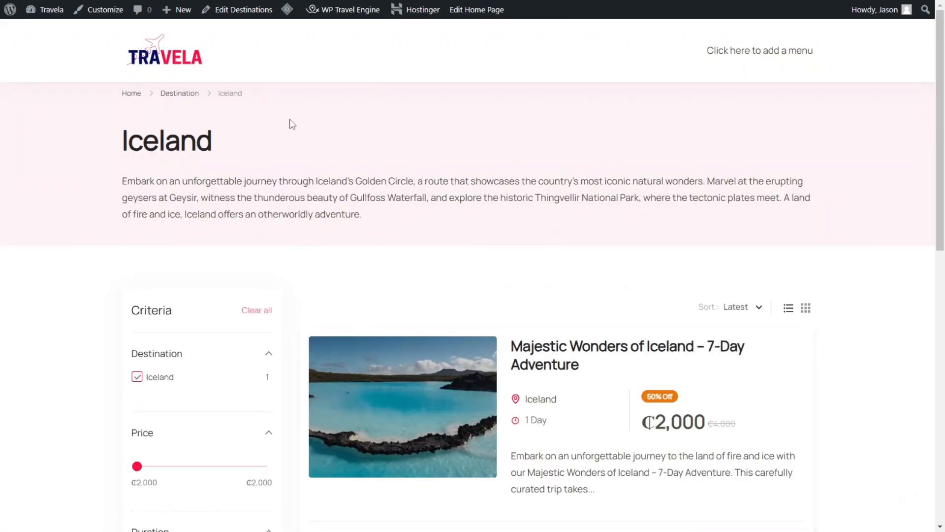
{"action": "scroll", "coordinate": [581, 263], "scroll_direction": "down", "scroll_amount": 3}
{"action": "scroll", "coordinate": [424, 171], "scroll_direction": "up", "scroll_amount": 3}
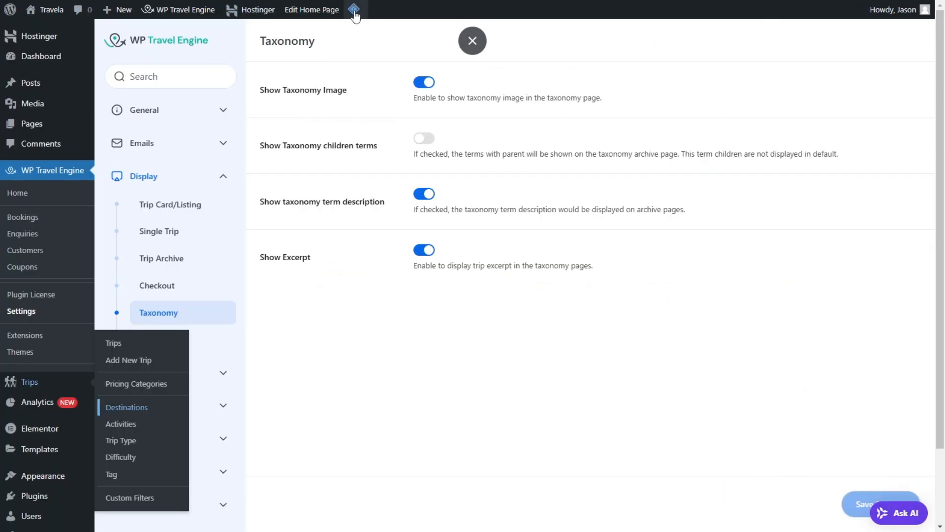
{"action": "mouse_move", "coordinate": [354, 11]}
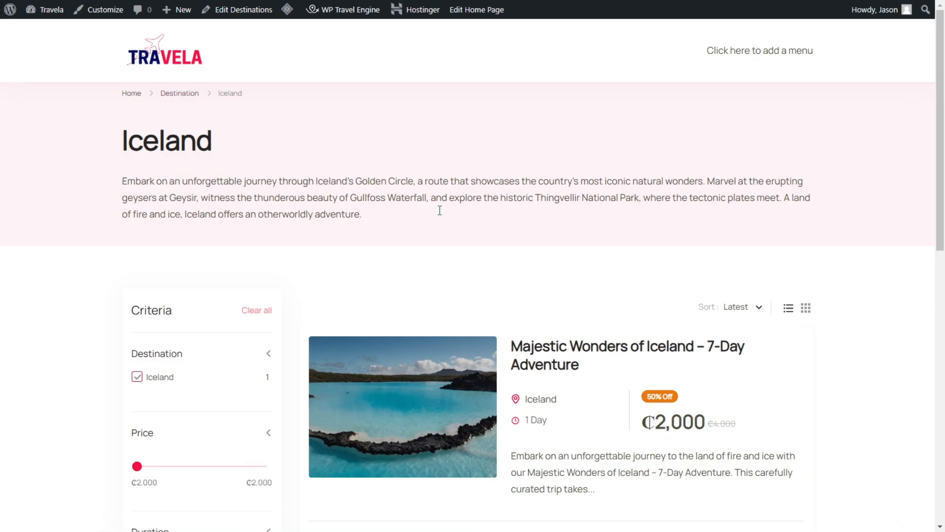
{"action": "scroll", "coordinate": [439, 208], "scroll_direction": "down", "scroll_amount": 3}
{"action": "scroll", "coordinate": [519, 246], "scroll_direction": "up", "scroll_amount": 3}
{"action": "mouse_move", "coordinate": [472, 10]}
{"action": "key", "text": "ctrl+Tab"}
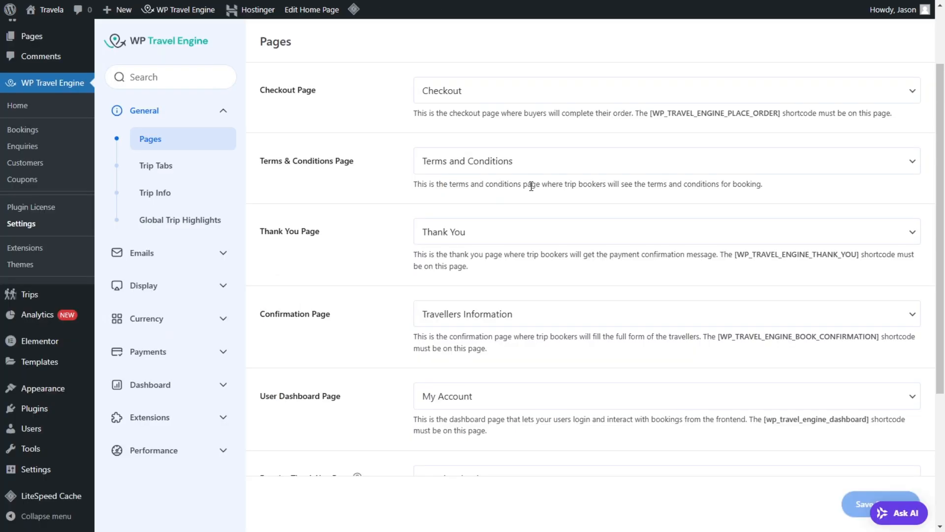
Step: Open the Labels display settings and read the explanation of the Custom Labels feature
{"action": "scroll", "coordinate": [553, 333], "scroll_direction": "down", "scroll_amount": 5}
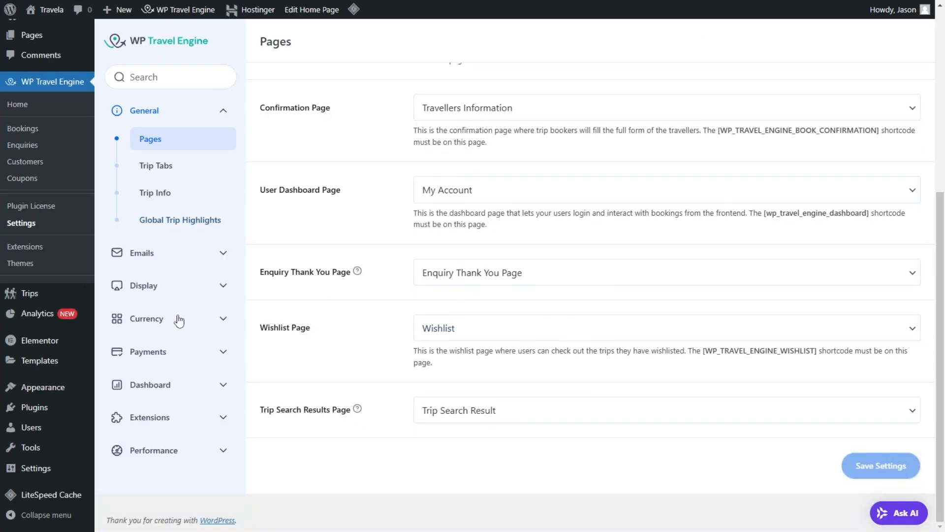
{"action": "left_click", "coordinate": [157, 291]}
{"action": "left_click", "coordinate": [161, 303]}
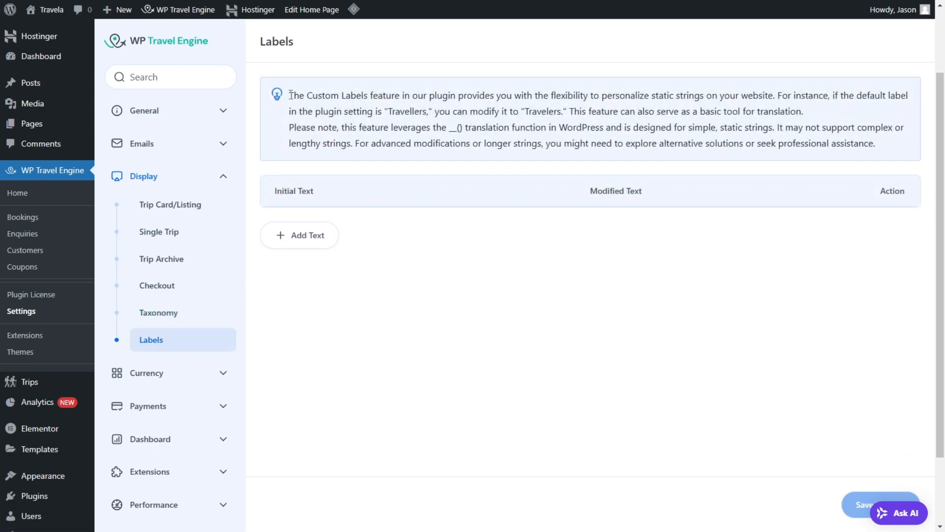
{"action": "left_click_drag", "start_coordinate": [291, 95], "coordinate": [491, 92]}
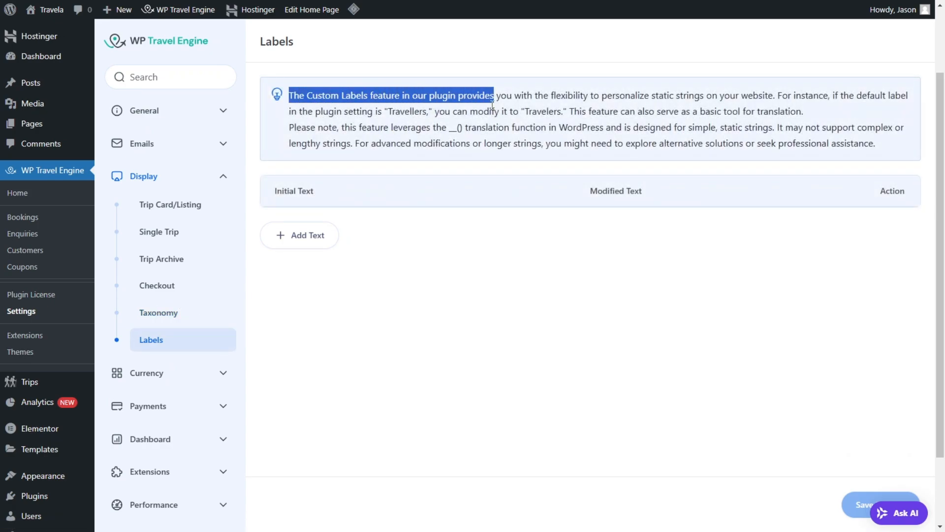
{"action": "left_click", "coordinate": [493, 105]}
{"action": "left_click_drag", "start_coordinate": [562, 95], "coordinate": [842, 181]}
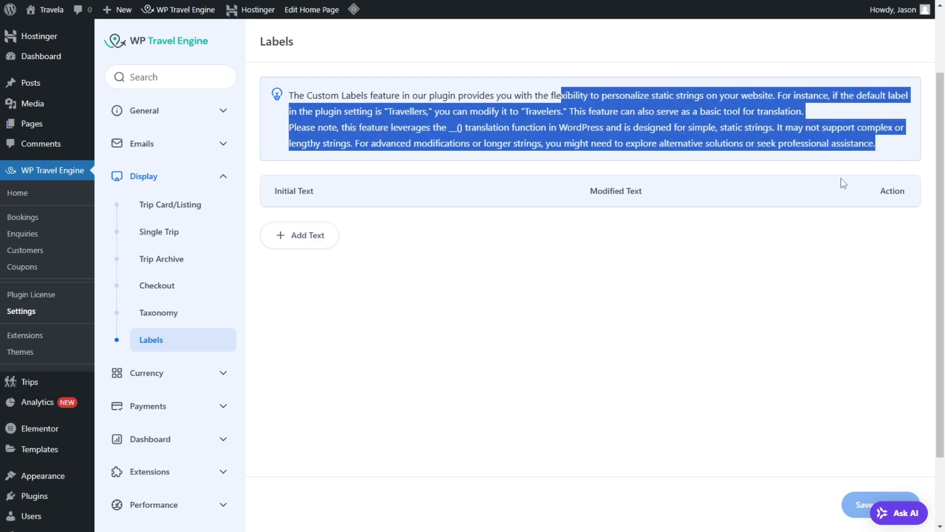
{"action": "left_click", "coordinate": [574, 290]}
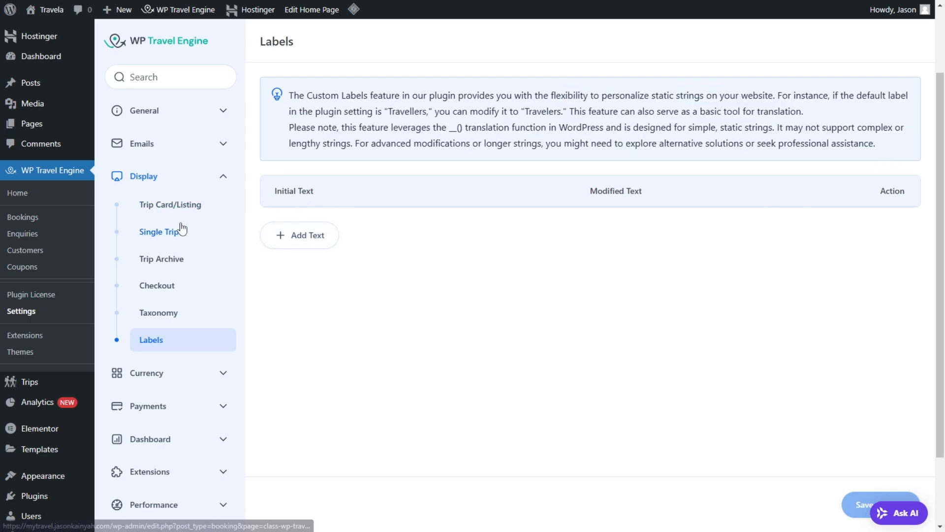
Step: Set the payment currency to United States (US) dollar in the general Currency settings and save
{"action": "scroll", "coordinate": [166, 338], "scroll_direction": "down", "scroll_amount": 2}
{"action": "left_click", "coordinate": [149, 328]}
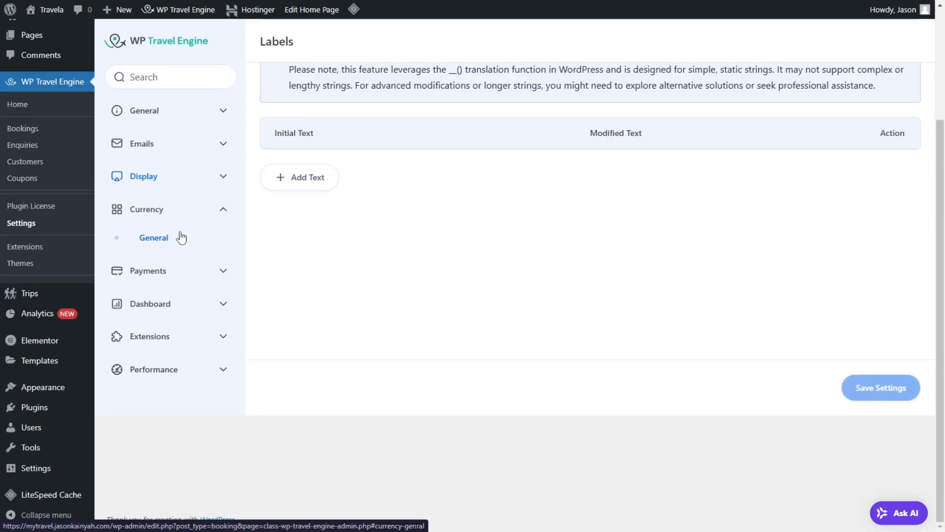
{"action": "left_click", "coordinate": [180, 238]}
{"action": "left_click", "coordinate": [484, 91]}
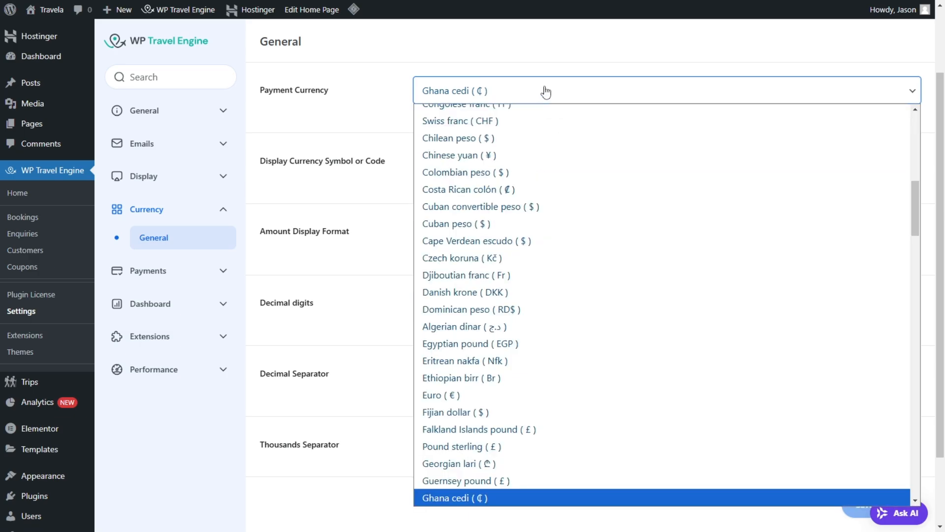
{"action": "key", "text": "u"}
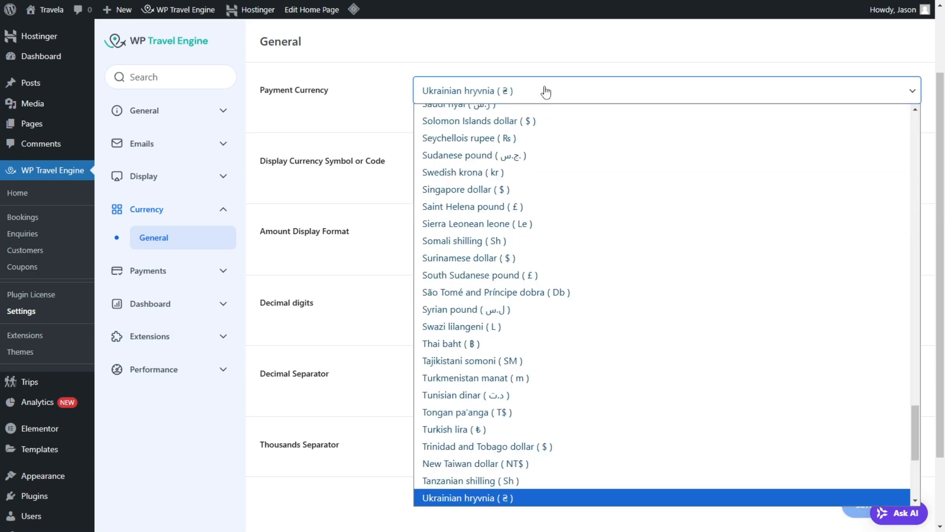
{"action": "key", "text": "d"}
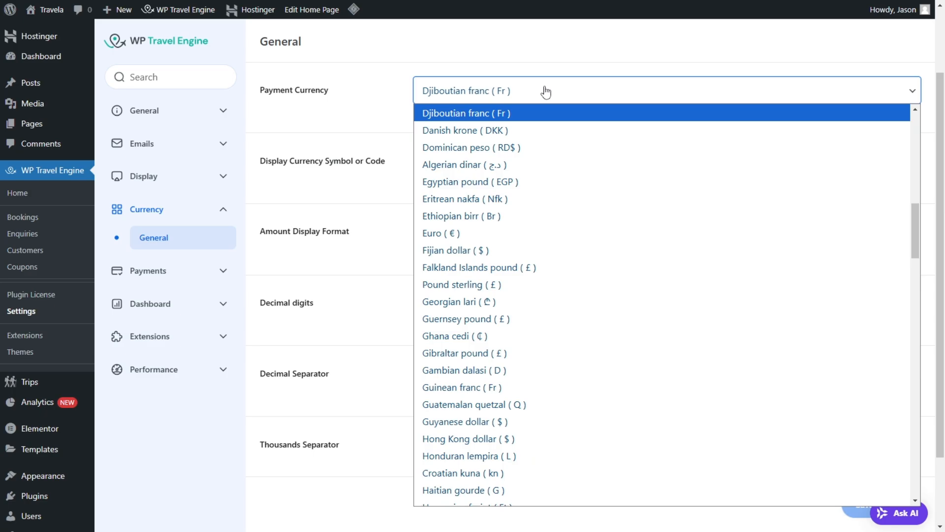
{"action": "key", "text": "Down"}
{"action": "key", "text": "Down"}
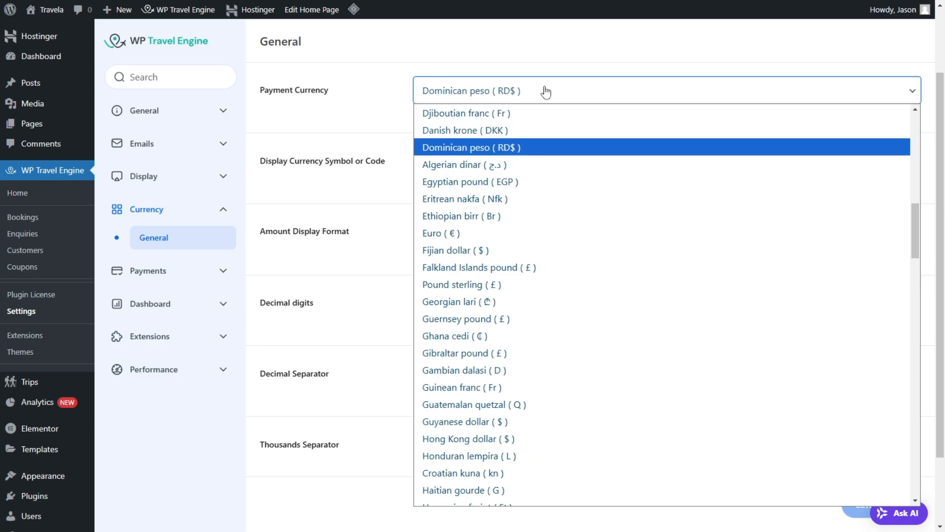
{"action": "key", "text": "u"}
{"action": "key", "text": "Down"}
{"action": "key", "text": "Down"}
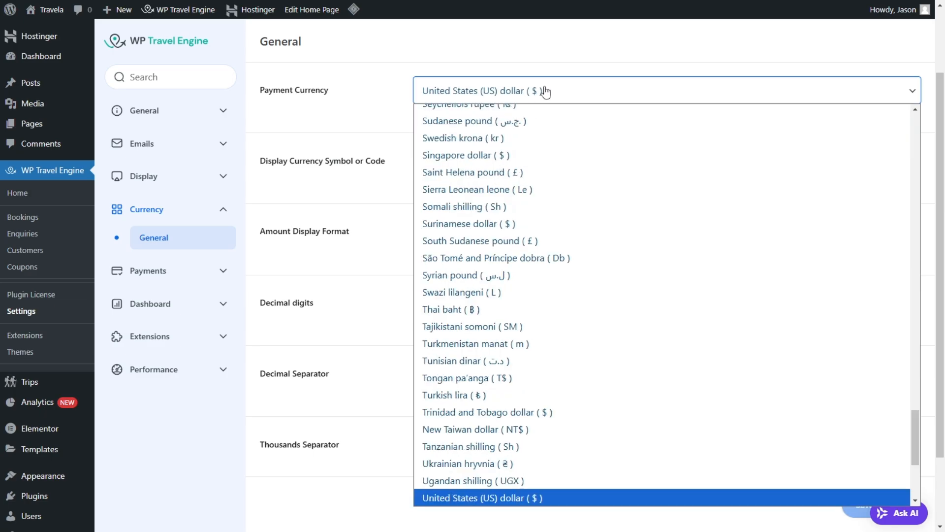
{"action": "left_click", "coordinate": [478, 497]}
{"action": "scroll", "coordinate": [506, 209], "scroll_direction": "down", "scroll_amount": 2}
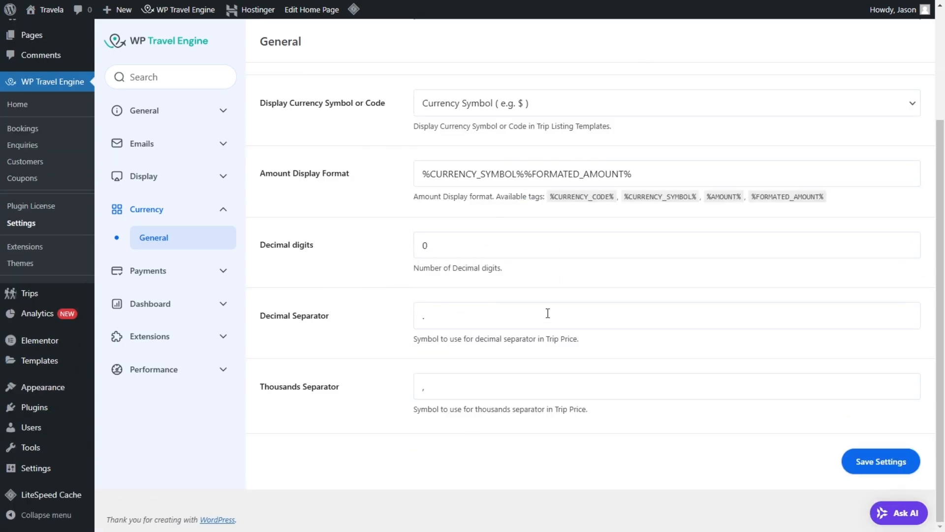
{"action": "left_click", "coordinate": [879, 461]}
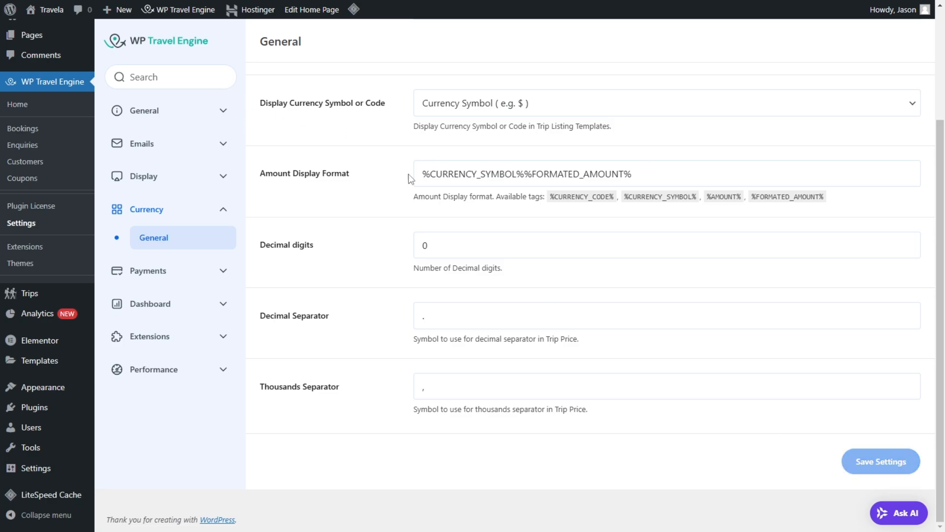
Step: Open the general Payments settings and set the default gateway to Bank Transfer
{"action": "left_click", "coordinate": [145, 271]}
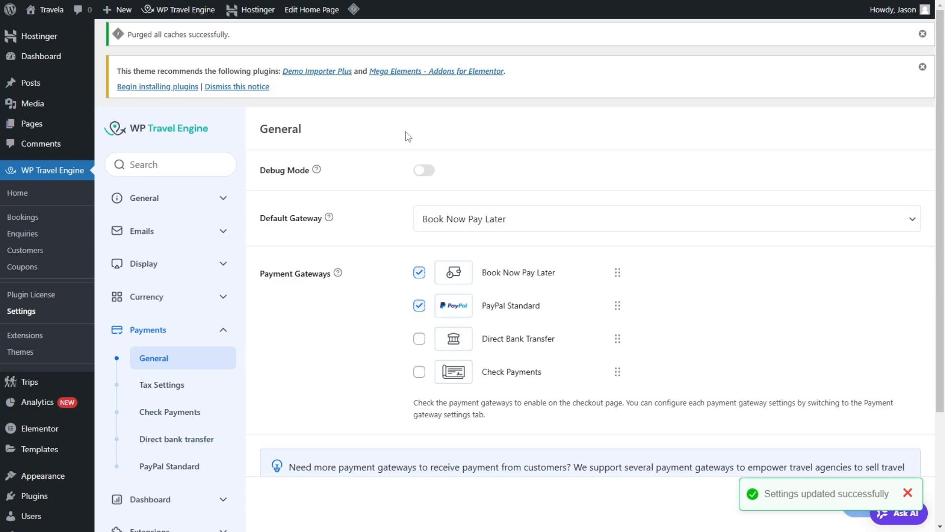
{"action": "left_click", "coordinate": [426, 172]}
{"action": "left_click", "coordinate": [423, 195]}
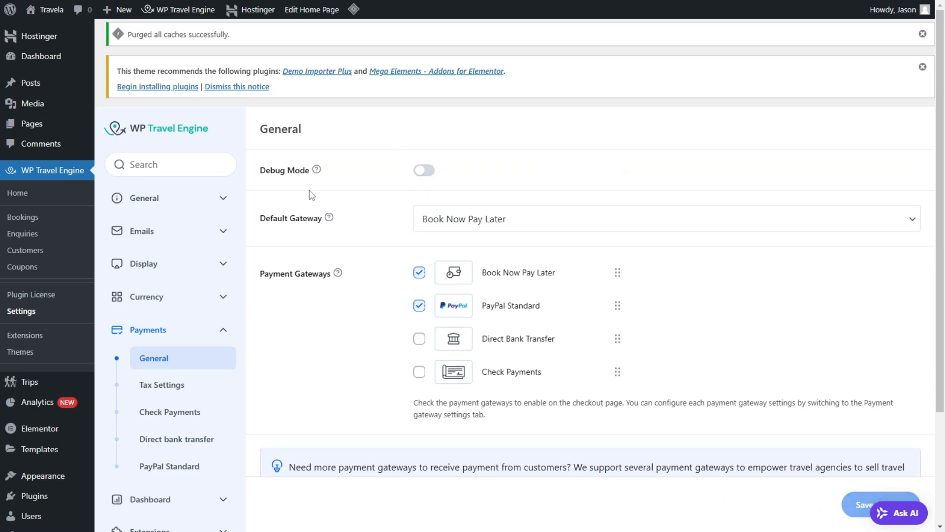
{"action": "mouse_move", "coordinate": [315, 175]}
{"action": "left_click", "coordinate": [527, 231]}
{"action": "left_click", "coordinate": [508, 274]}
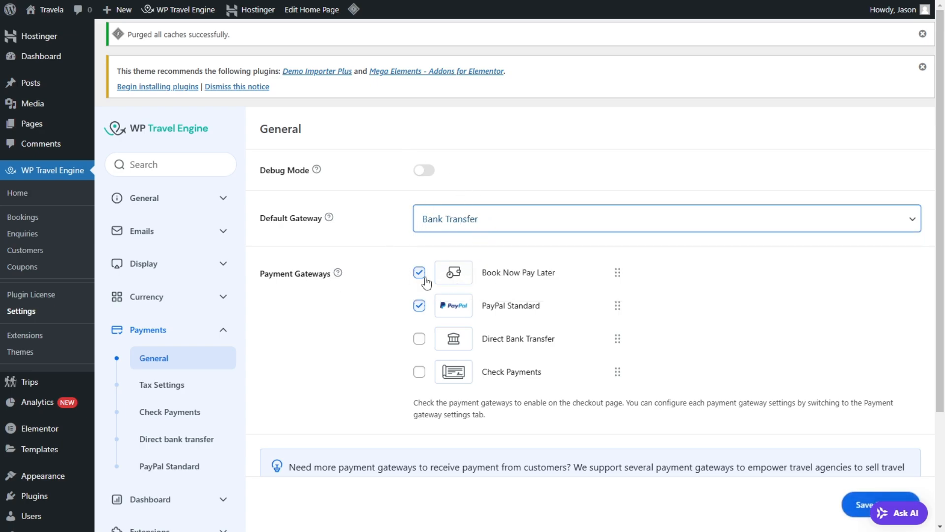
Step: Enable the Direct Bank Transfer and Check Payments gateways and save the payment settings
{"action": "left_click", "coordinate": [420, 371]}
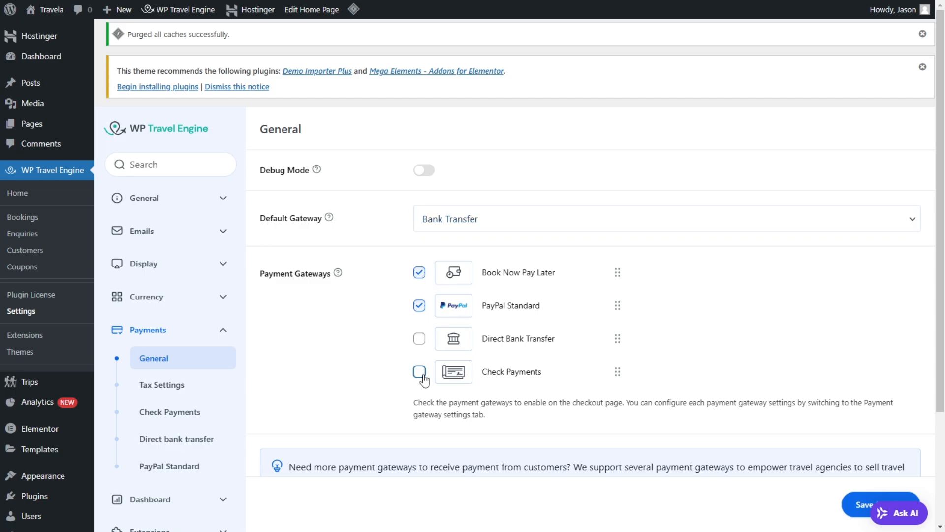
{"action": "left_click", "coordinate": [419, 338]}
{"action": "scroll", "coordinate": [469, 227], "scroll_direction": "down", "scroll_amount": 3}
{"action": "left_click", "coordinate": [881, 442]}
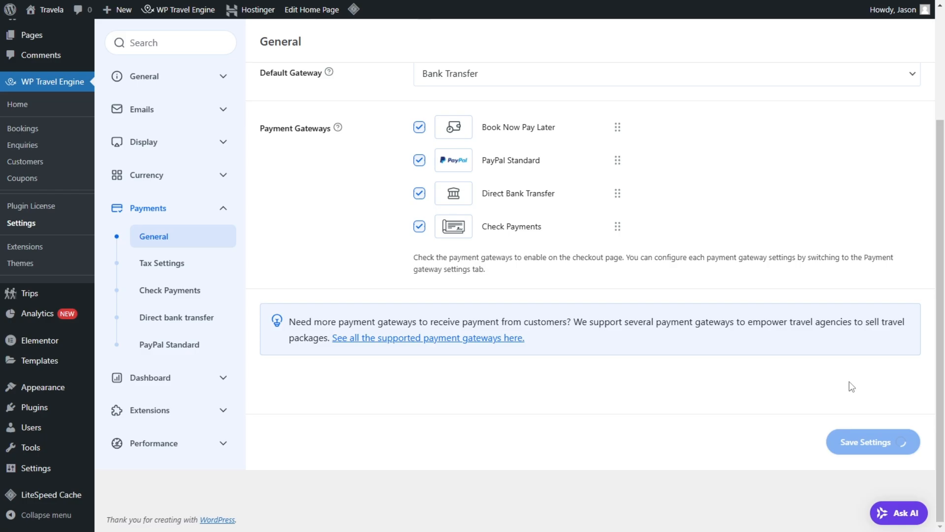
Step: Turn on Apply Tax in the Tax Settings, set the tax percentage to 15, and save
{"action": "left_click", "coordinate": [151, 263]}
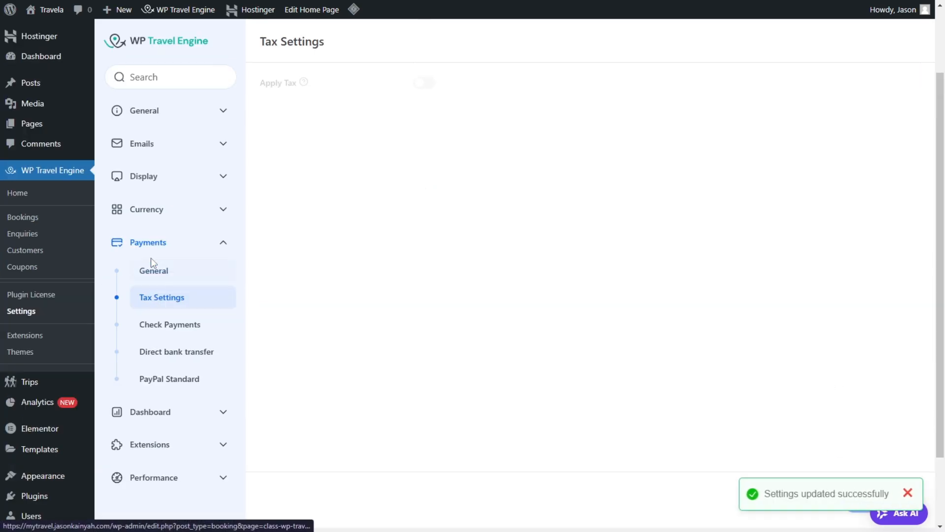
{"action": "left_click", "coordinate": [425, 84]}
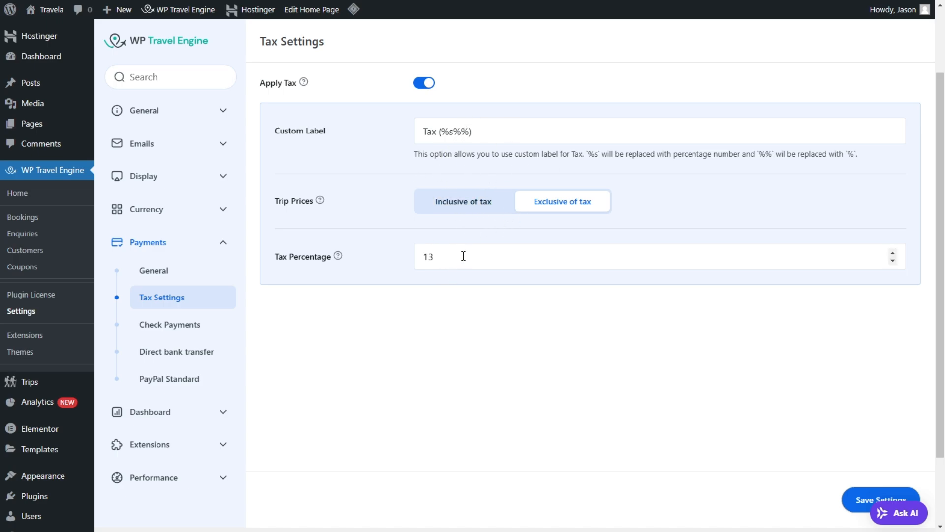
{"action": "left_click_drag", "start_coordinate": [463, 256], "coordinate": [421, 261]}
{"action": "type", "text": "15"}
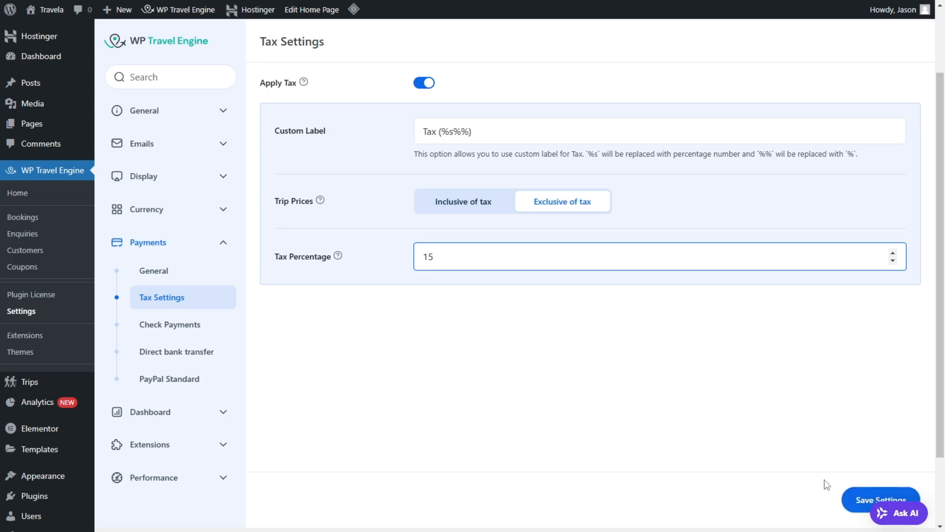
{"action": "left_click", "coordinate": [857, 500]}
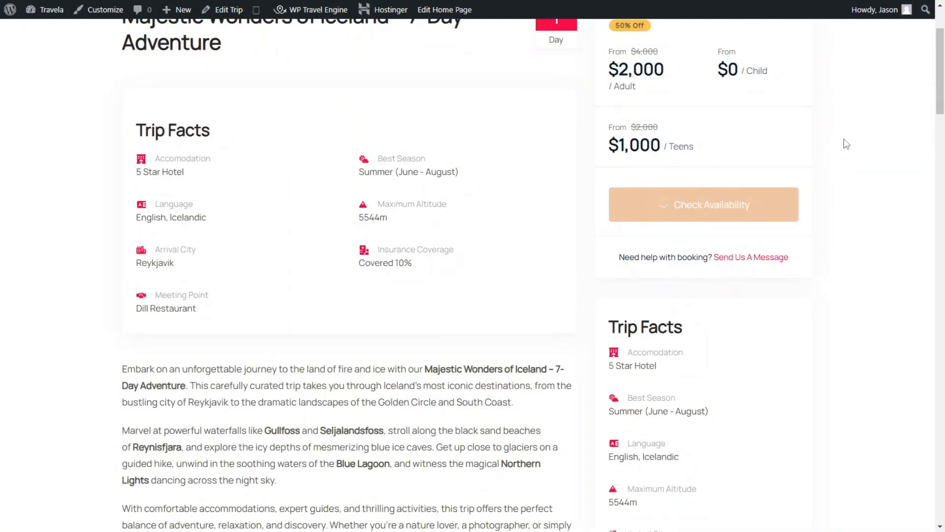
Step: On the Majestic Wonders of Iceland trip page, book one adult for December 30, 2024 and proceed to checkout
{"action": "scroll", "coordinate": [844, 140], "scroll_direction": "up", "scroll_amount": 1}
{"action": "scroll", "coordinate": [792, 333], "scroll_direction": "down", "scroll_amount": 3}
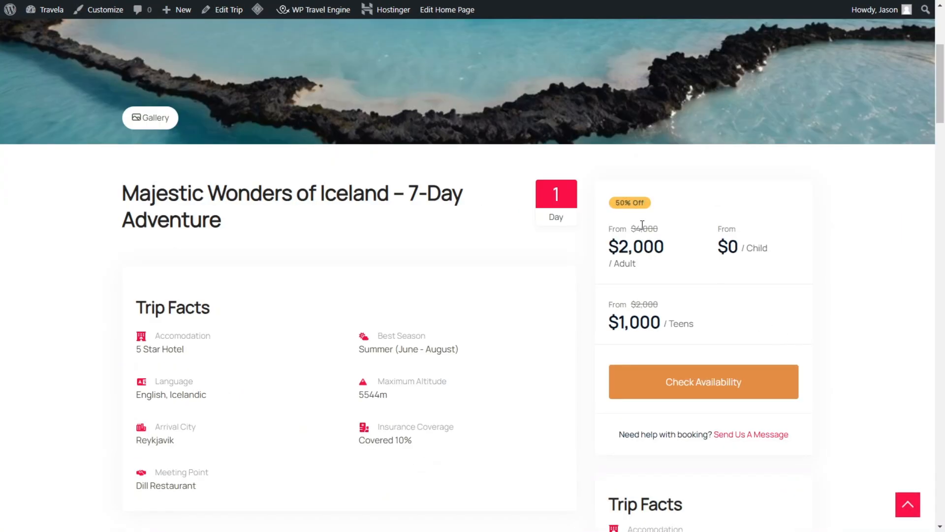
{"action": "left_click", "coordinate": [701, 373]}
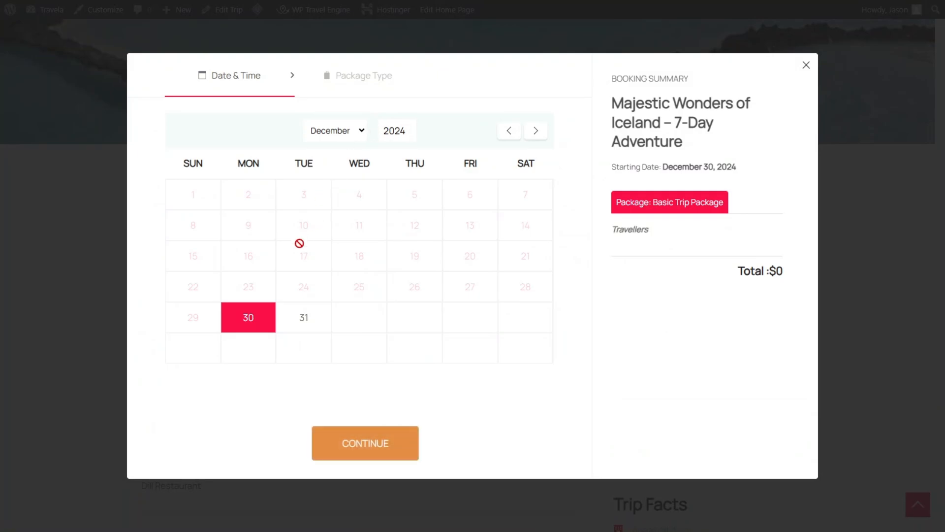
{"action": "left_click", "coordinate": [364, 443]}
{"action": "left_click", "coordinate": [527, 213]}
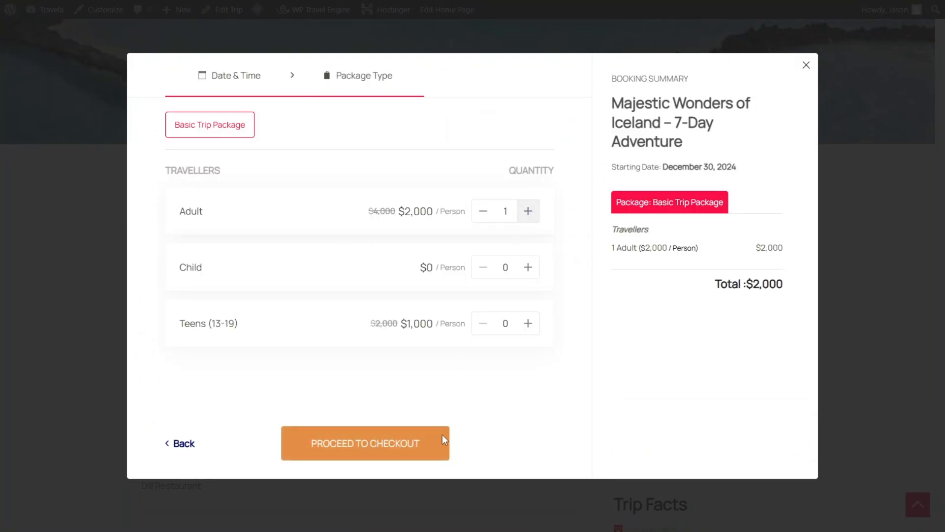
{"action": "left_click_drag", "start_coordinate": [742, 284], "coordinate": [784, 285]}
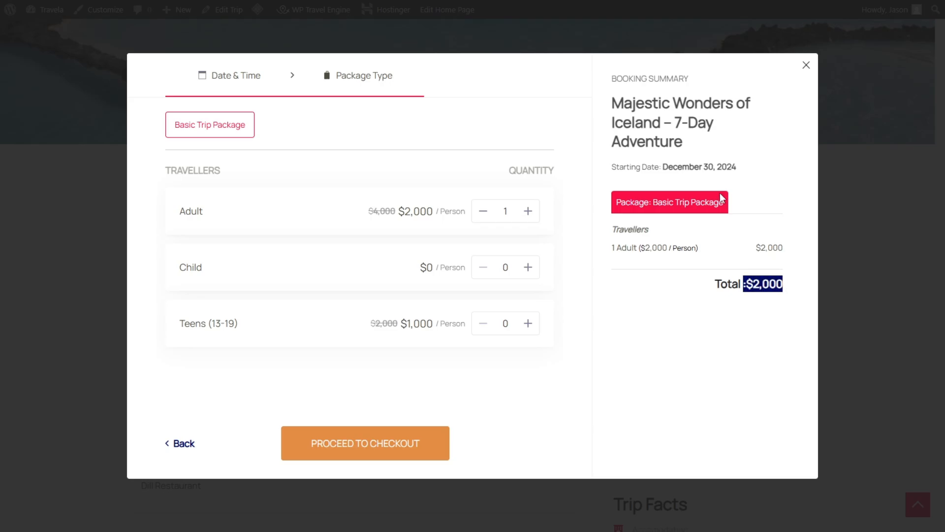
{"action": "left_click", "coordinate": [375, 447]}
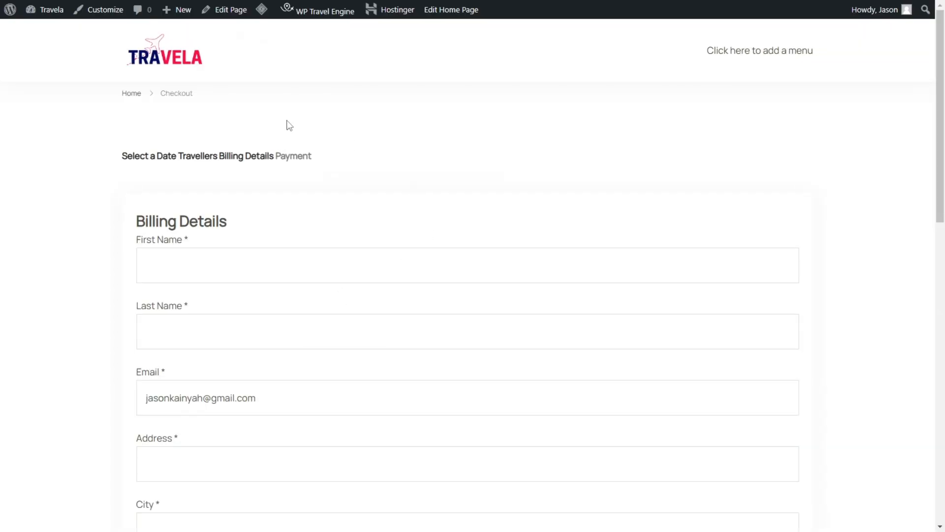
Step: Check the tax line and total payable in the checkout's booking summary, and the payment methods offered
{"action": "scroll", "coordinate": [542, 207], "scroll_direction": "down", "scroll_amount": 2}
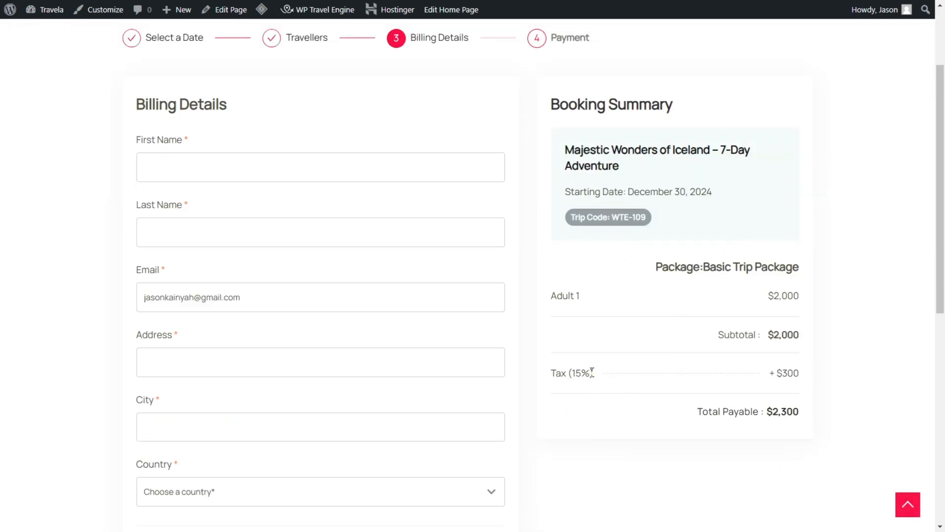
{"action": "left_click_drag", "start_coordinate": [553, 375], "coordinate": [616, 376]}
{"action": "left_click_drag", "start_coordinate": [776, 374], "coordinate": [820, 378]}
{"action": "scroll", "coordinate": [785, 350], "scroll_direction": "down", "scroll_amount": 3}
{"action": "scroll", "coordinate": [752, 227], "scroll_direction": "down", "scroll_amount": 3}
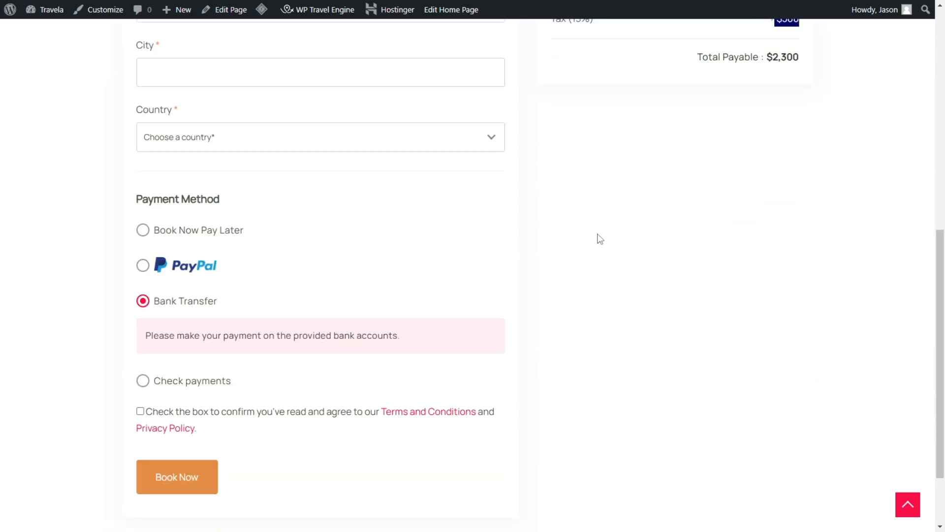
{"action": "scroll", "coordinate": [739, 85], "scroll_direction": "up", "scroll_amount": 5}
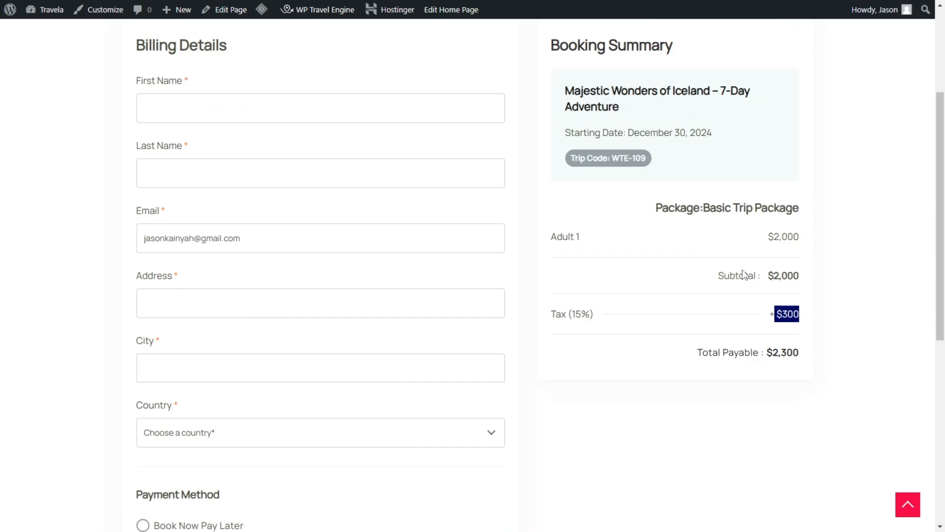
Step: Try the PayPal and Book Now Pay Later payment methods on the checkout form
{"action": "scroll", "coordinate": [177, 356], "scroll_direction": "down", "scroll_amount": 5}
{"action": "left_click", "coordinate": [176, 268]}
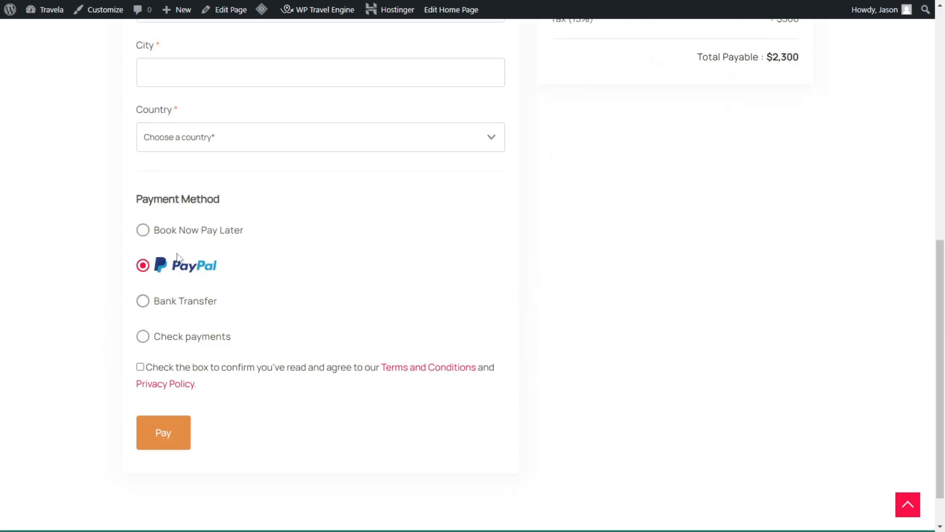
{"action": "left_click", "coordinate": [188, 233]}
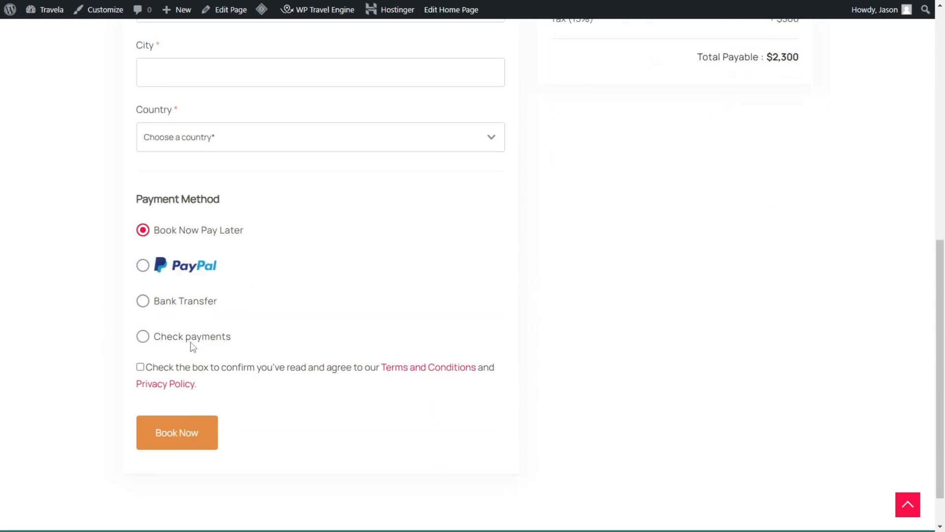
{"action": "scroll", "coordinate": [211, 343], "scroll_direction": "up", "scroll_amount": 10}
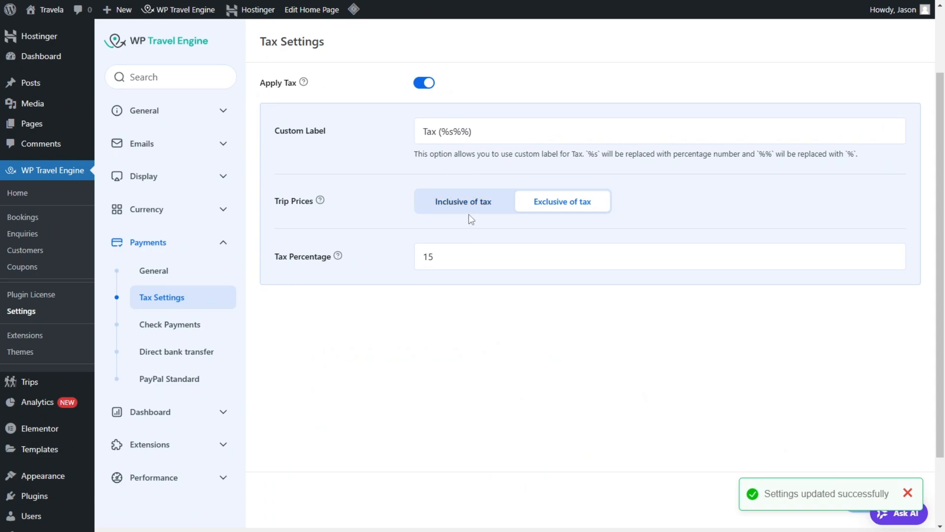
Step: Return to the plugin settings and review the title and description of the Check Payments gateway
{"action": "left_click", "coordinate": [167, 326]}
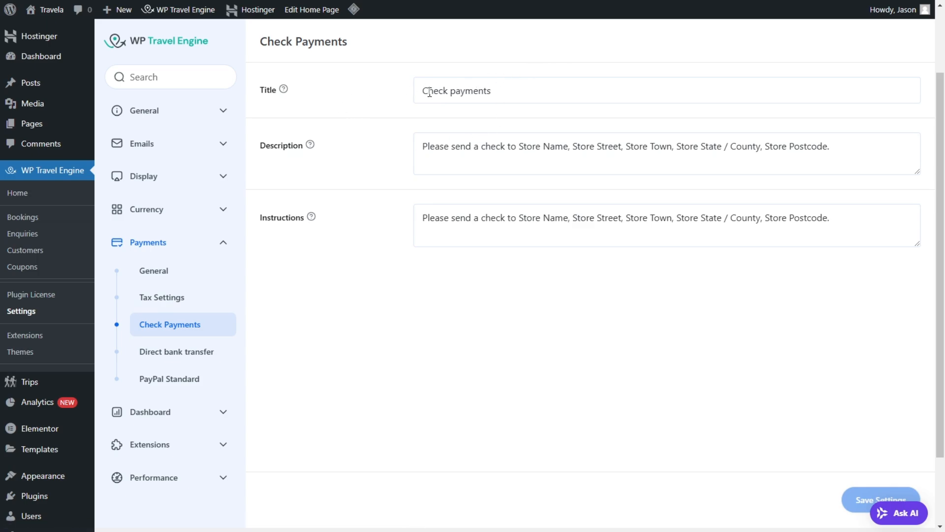
{"action": "left_click_drag", "start_coordinate": [429, 92], "coordinate": [491, 91]}
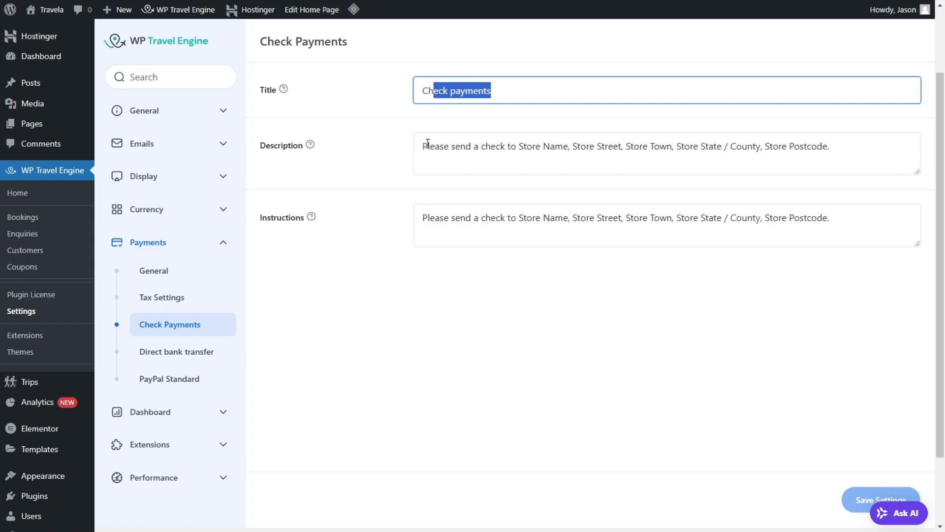
{"action": "left_click_drag", "start_coordinate": [431, 144], "coordinate": [770, 147]}
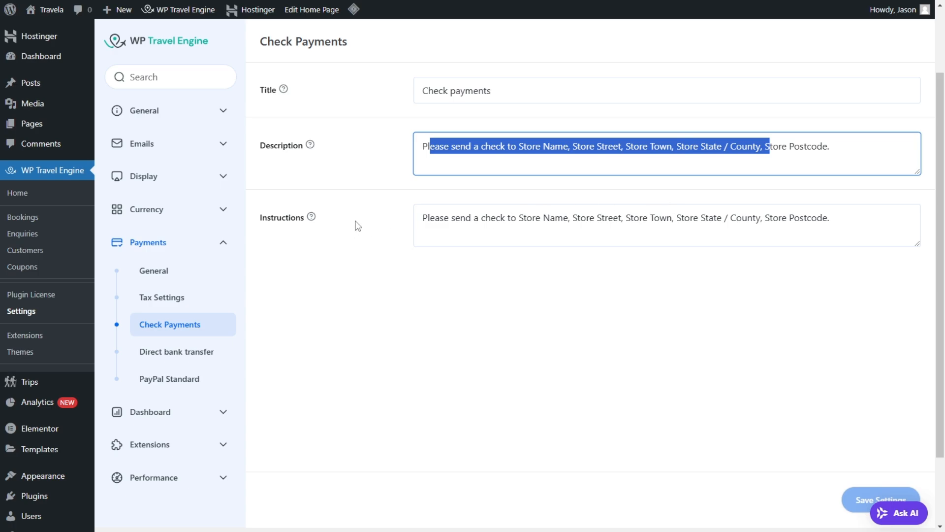
Step: Review the Direct bank transfer settings, adding a blank account row to inspect its detail fields and removing that row
{"action": "left_click", "coordinate": [208, 359]}
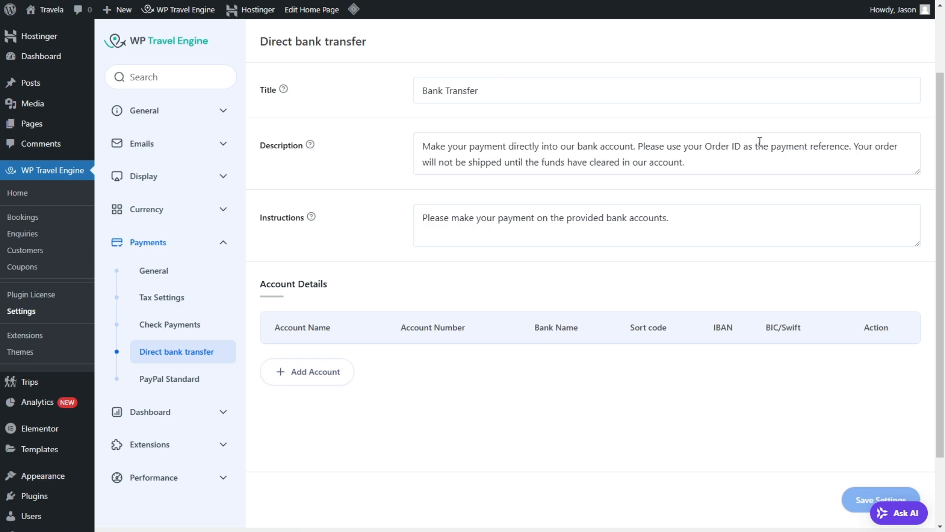
{"action": "left_click", "coordinate": [301, 378]}
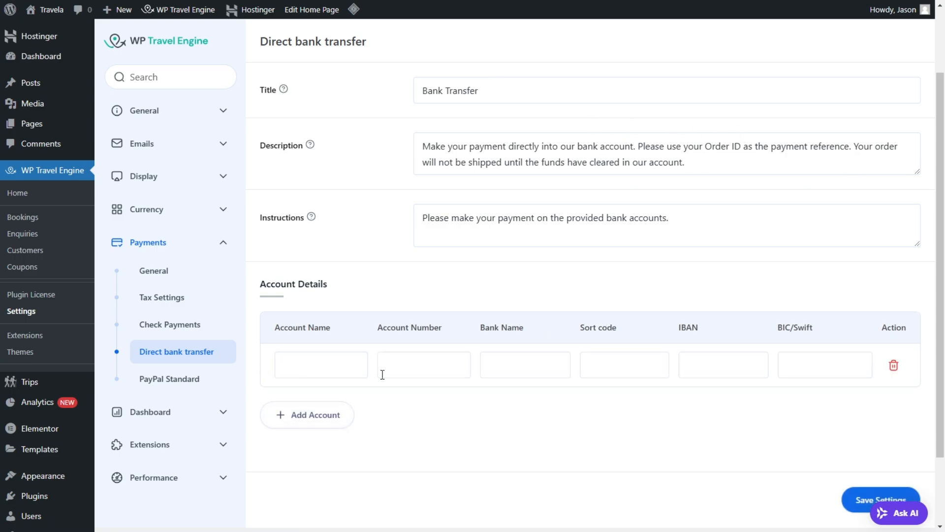
{"action": "left_click", "coordinate": [325, 367]}
{"action": "left_click", "coordinate": [410, 364]}
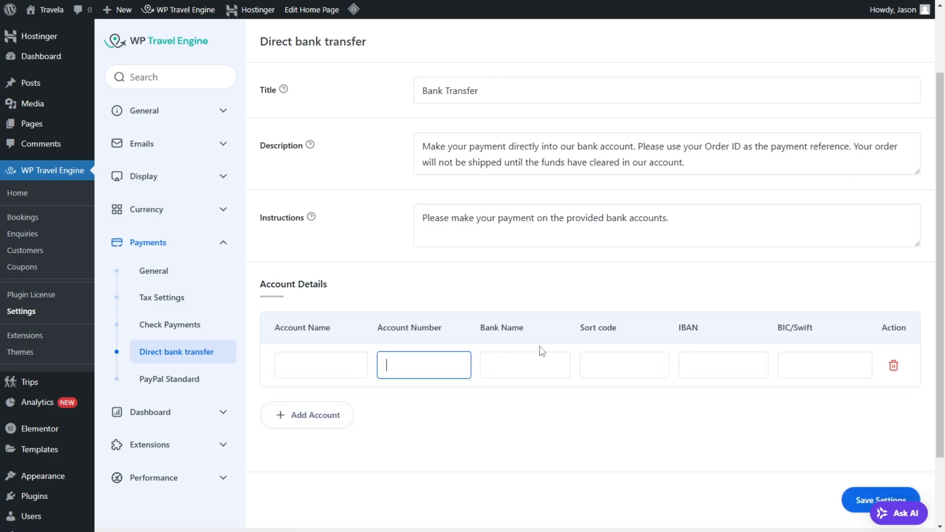
{"action": "left_click", "coordinate": [502, 361]}
{"action": "left_click", "coordinate": [630, 363]}
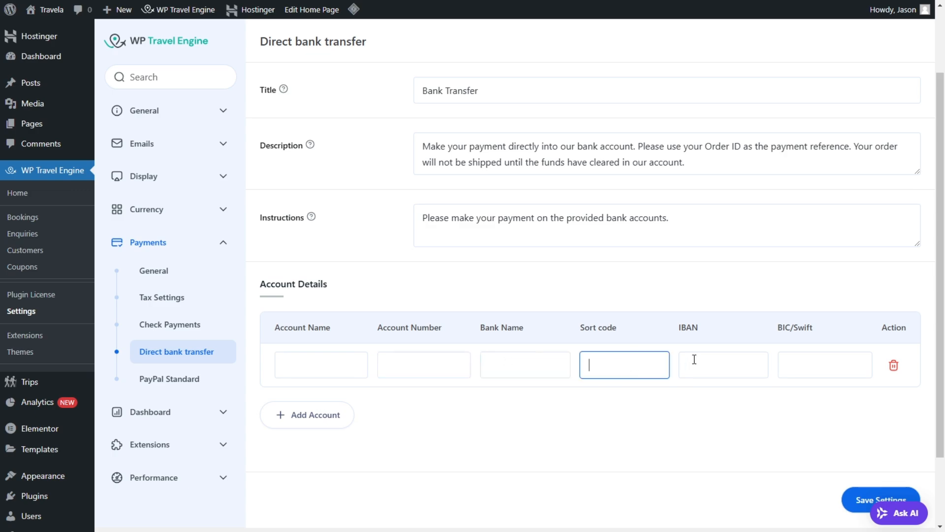
{"action": "left_click", "coordinate": [728, 359]}
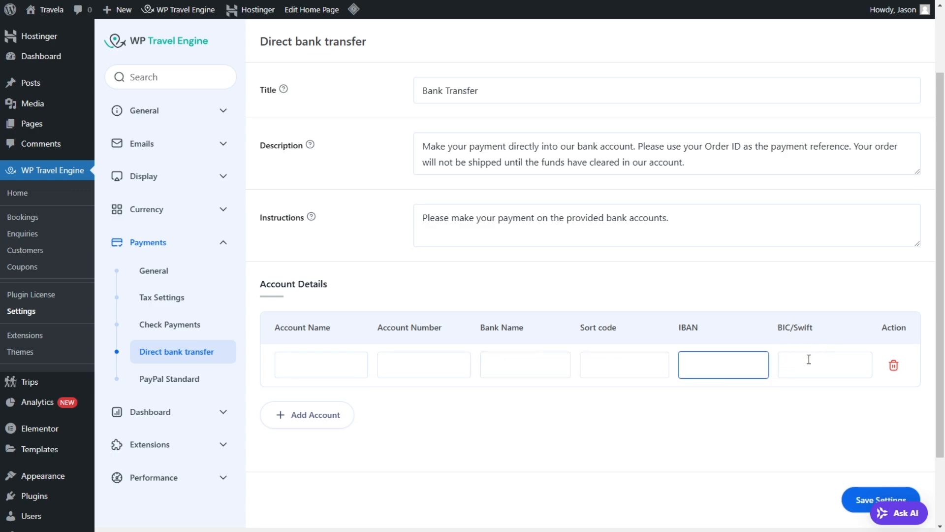
{"action": "left_click", "coordinate": [809, 360]}
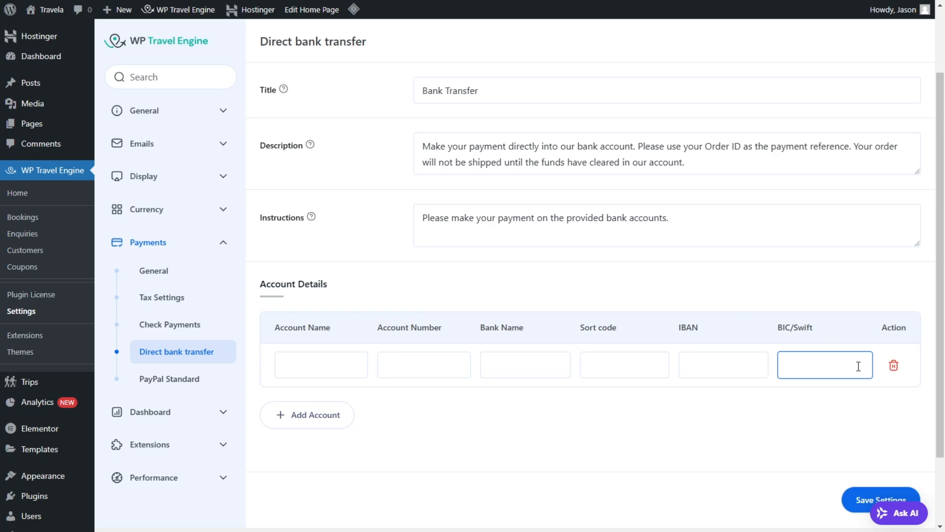
{"action": "scroll", "coordinate": [827, 394], "scroll_direction": "down", "scroll_amount": 5}
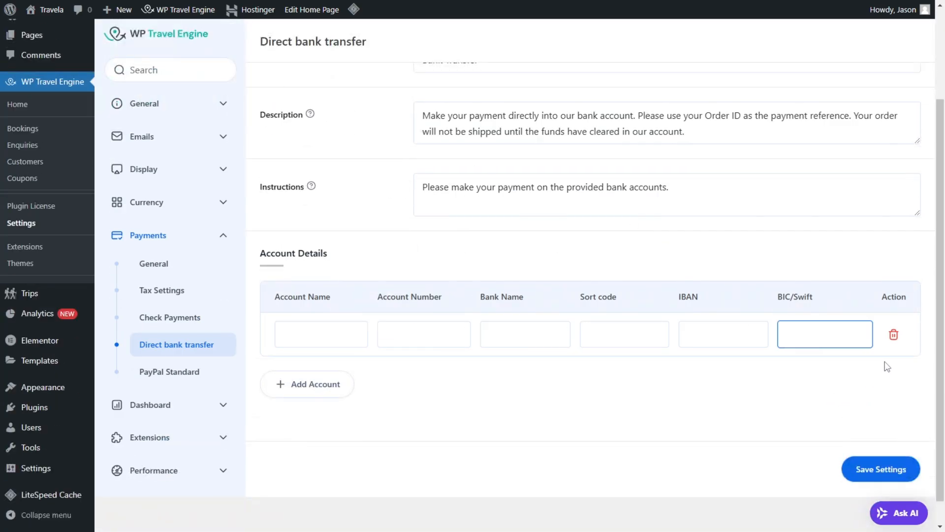
{"action": "left_click", "coordinate": [893, 339]}
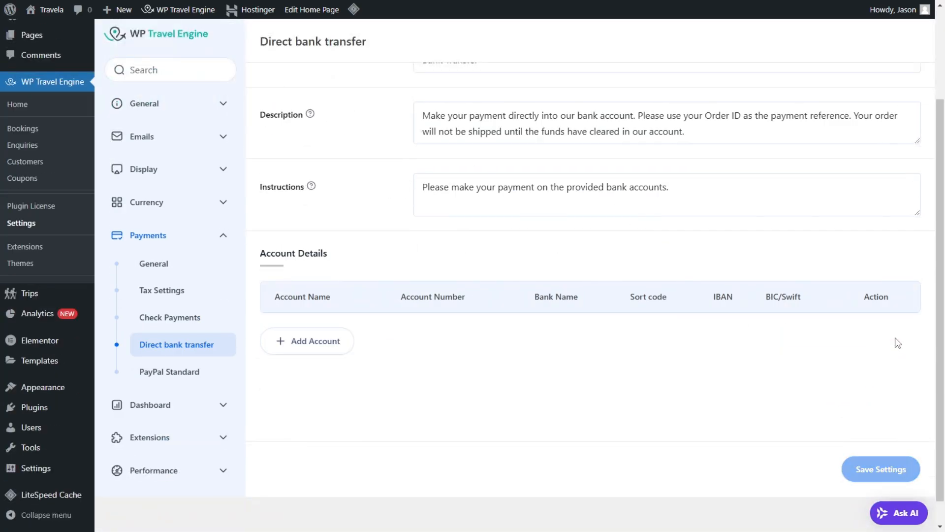
Step: Review the PayPal Standard gateway settings and the PayPal ID field
{"action": "left_click", "coordinate": [175, 371]}
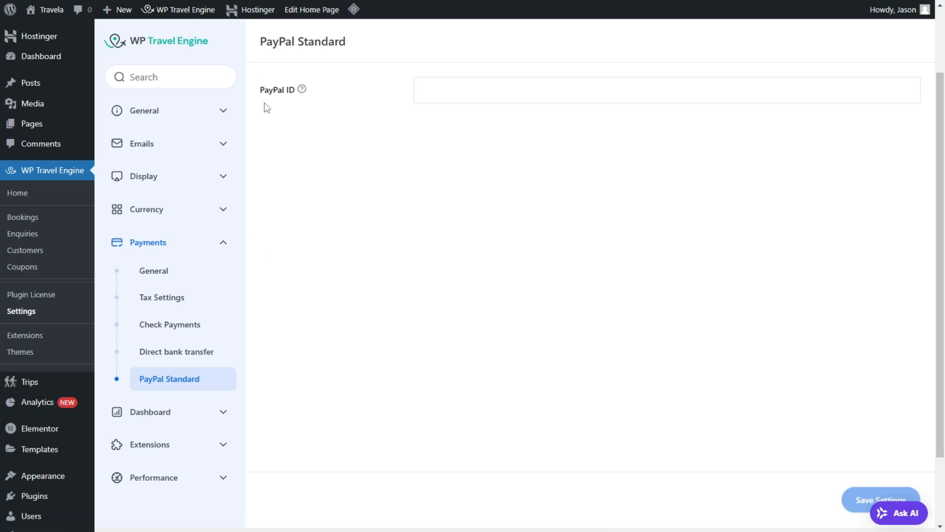
{"action": "mouse_move", "coordinate": [302, 92]}
{"action": "left_click", "coordinate": [468, 95]}
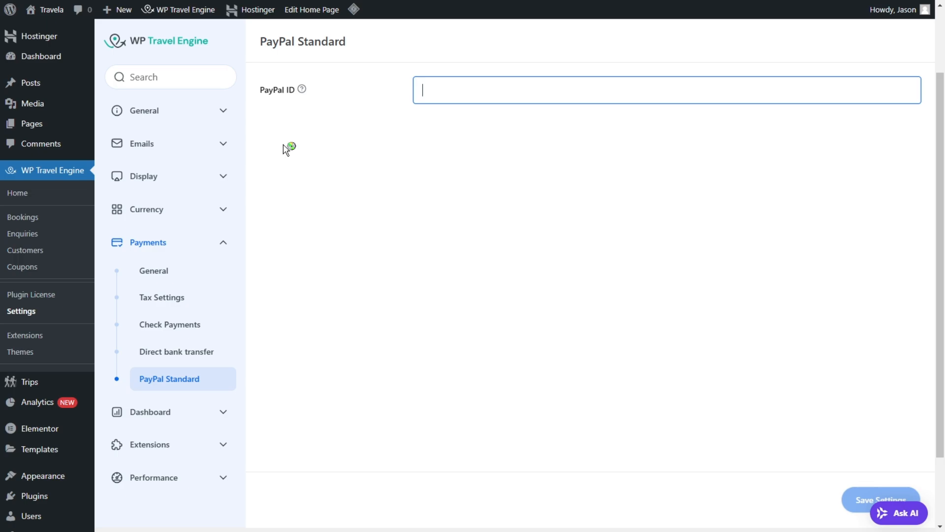
Step: In the User Dashboard settings, enable Require Registration for Booking and save
{"action": "left_click", "coordinate": [178, 413]}
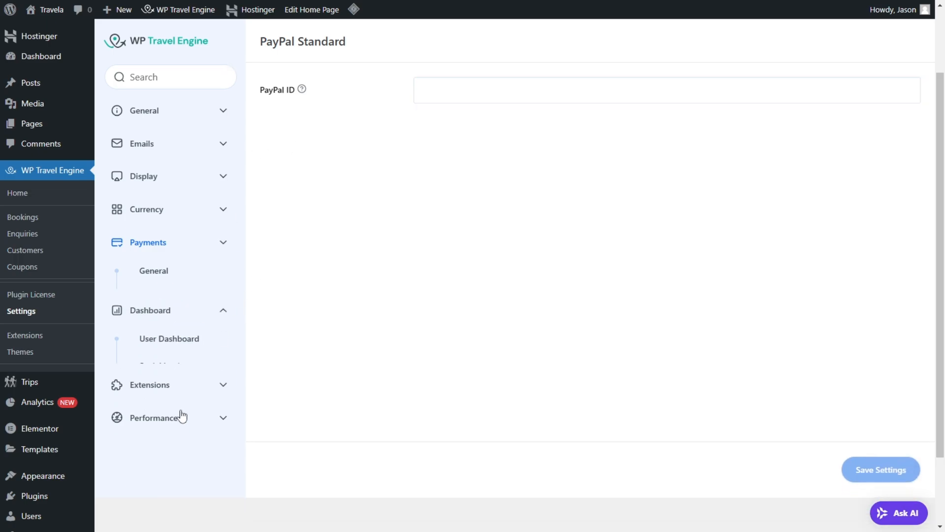
{"action": "left_click", "coordinate": [172, 306]}
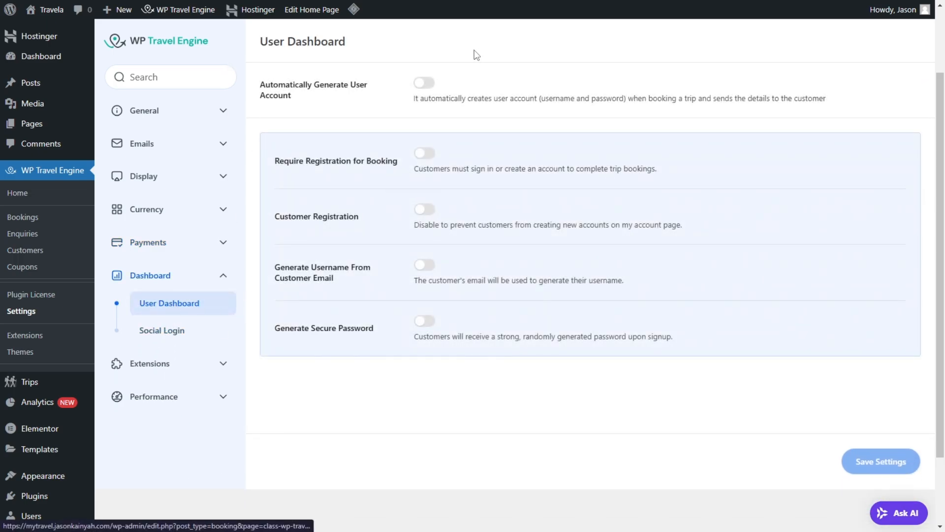
{"action": "left_click", "coordinate": [430, 154]}
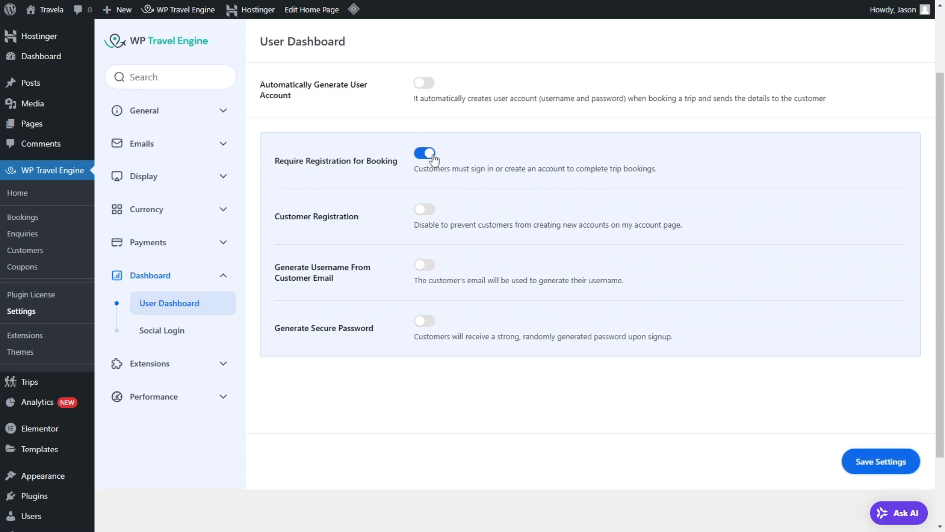
{"action": "left_click", "coordinate": [882, 462]}
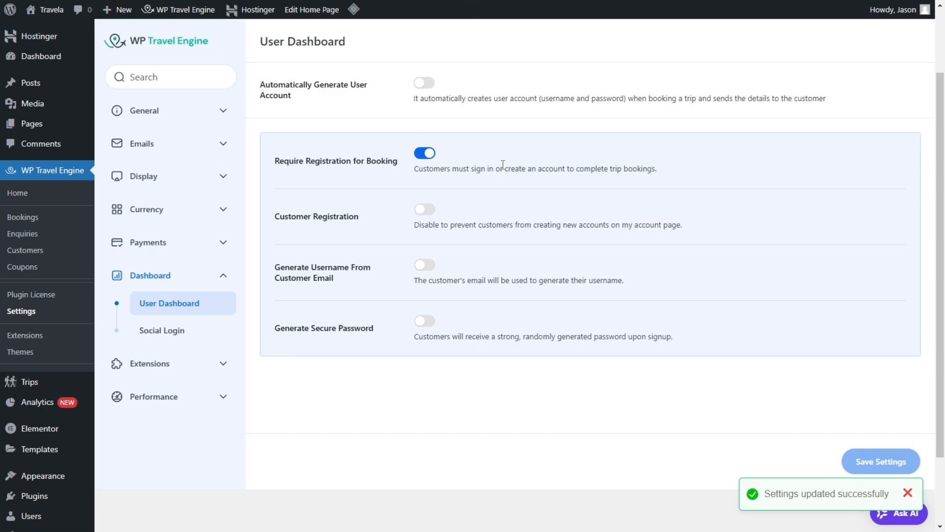
Step: Enable Customer Registration, read through the username and password generation options, and save the settings
{"action": "left_click", "coordinate": [427, 210]}
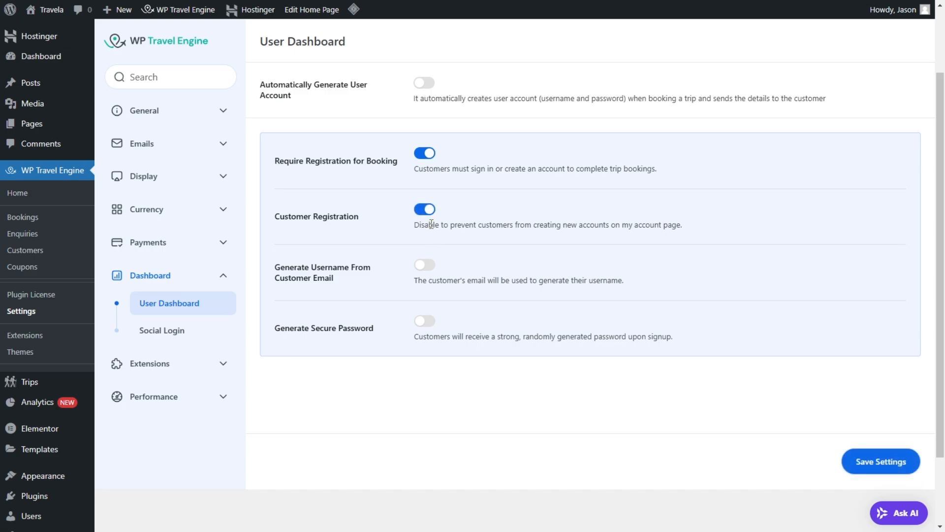
{"action": "left_click_drag", "start_coordinate": [431, 224], "coordinate": [667, 229]}
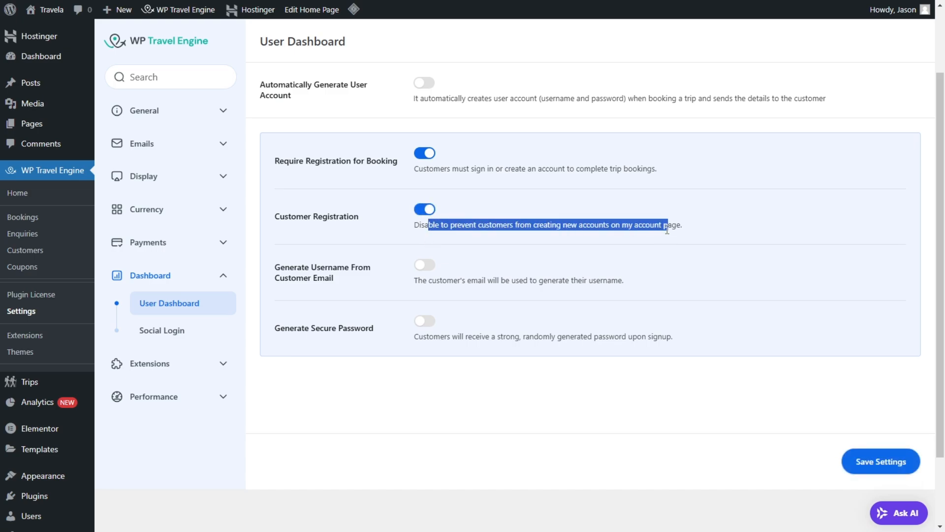
{"action": "left_click", "coordinate": [680, 220]}
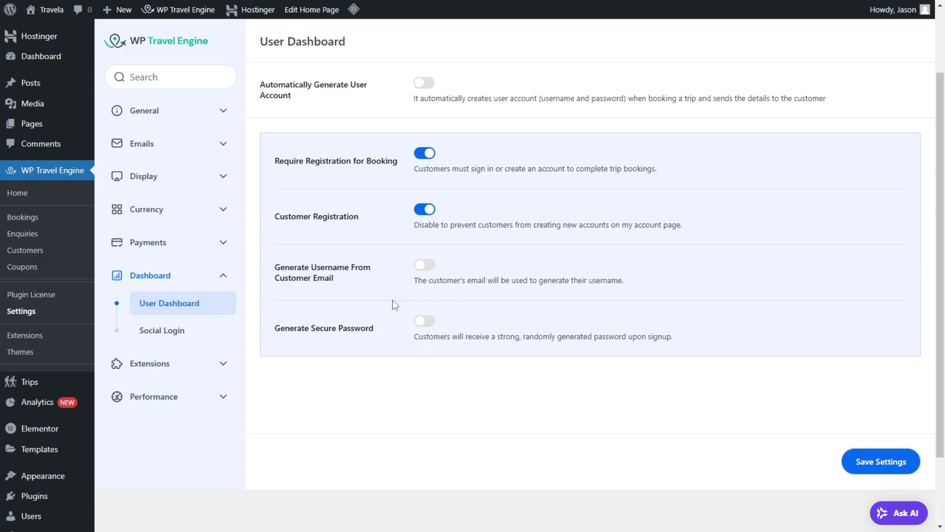
{"action": "left_click_drag", "start_coordinate": [295, 267], "coordinate": [369, 327]}
{"action": "left_click", "coordinate": [421, 394]}
{"action": "left_click", "coordinate": [881, 467]}
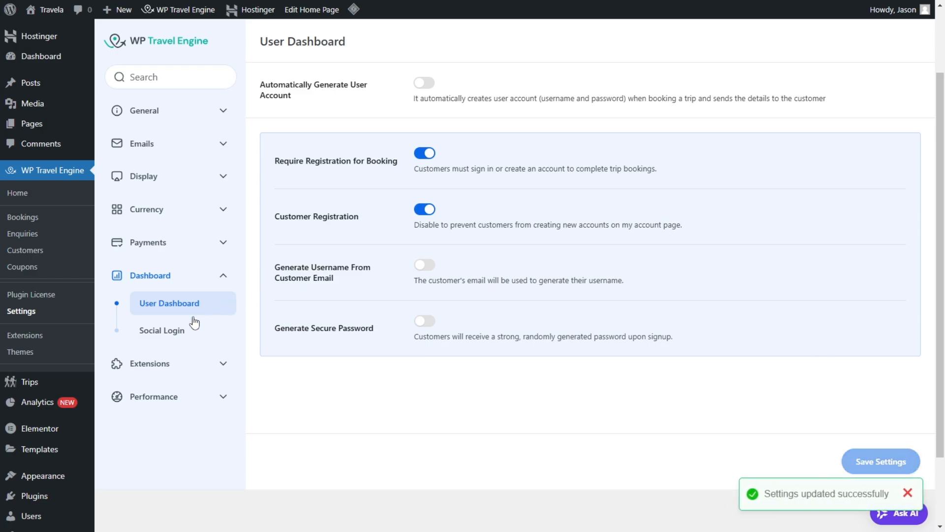
Step: Review the Social Login note and providers by switching Display Social Login on and back off
{"action": "left_click", "coordinate": [162, 330]}
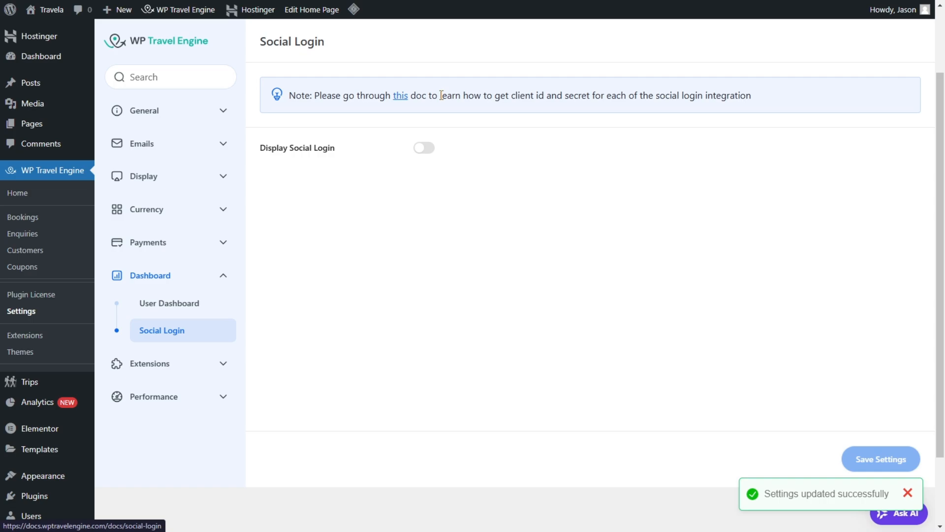
{"action": "left_click_drag", "start_coordinate": [512, 95], "coordinate": [647, 96]}
{"action": "left_click", "coordinate": [669, 192]}
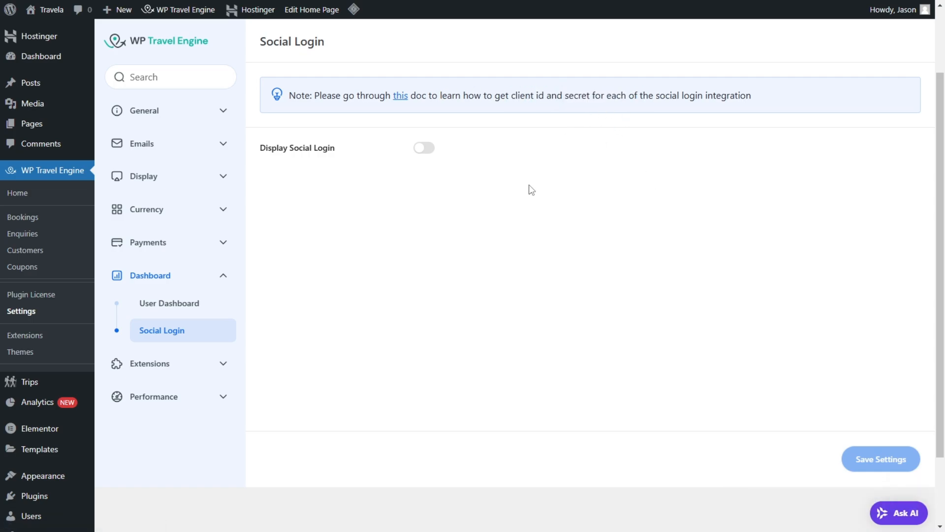
{"action": "left_click", "coordinate": [424, 148]}
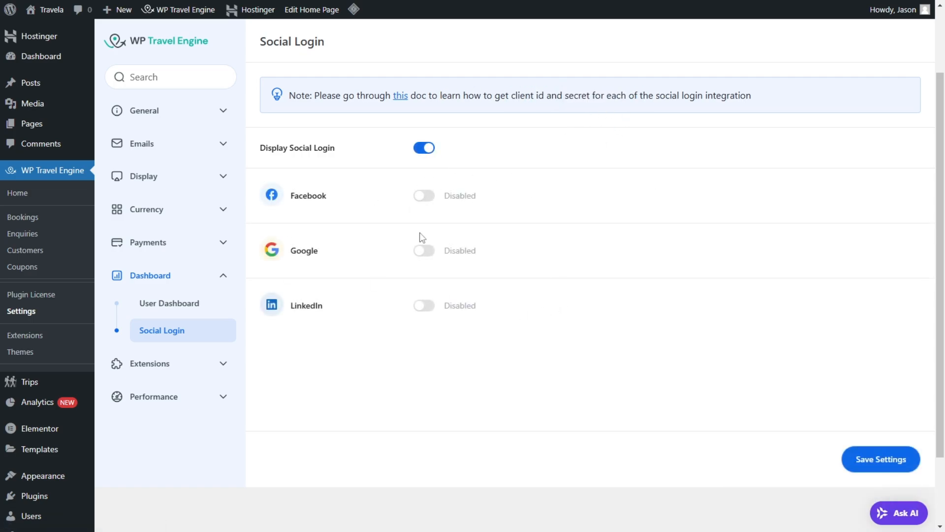
{"action": "left_click", "coordinate": [424, 147]}
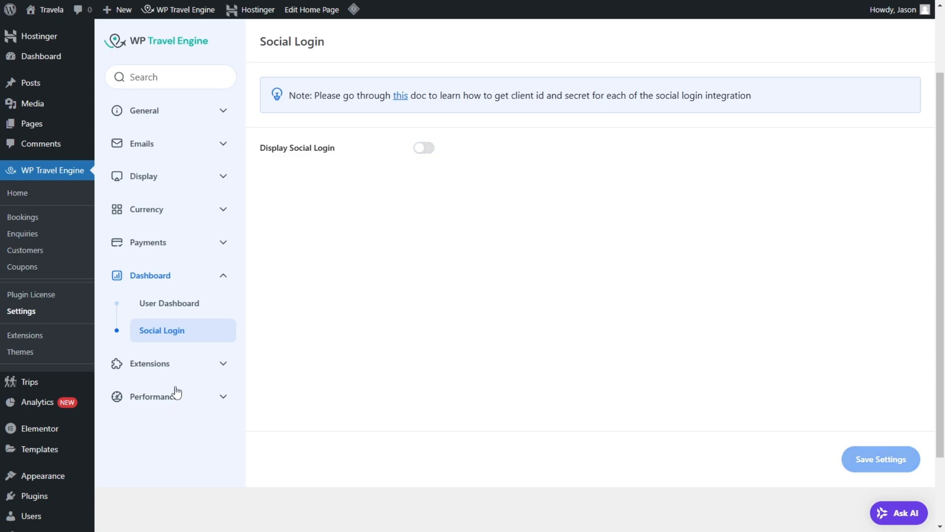
Step: Review the Trip Search extension options and the explanations of Optimized Loading and Lazy Loading in the performance settings
{"action": "left_click", "coordinate": [175, 368]}
{"action": "left_click", "coordinate": [204, 346]}
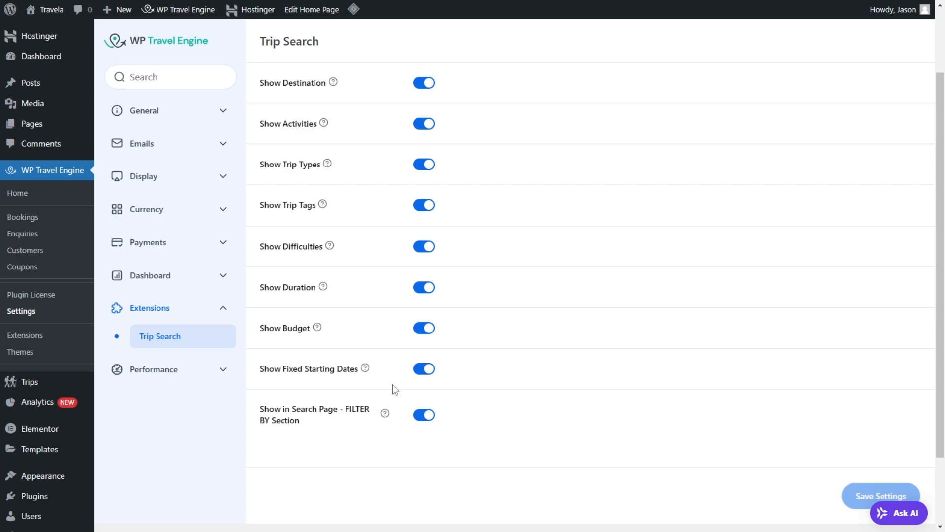
{"action": "left_click", "coordinate": [166, 371]}
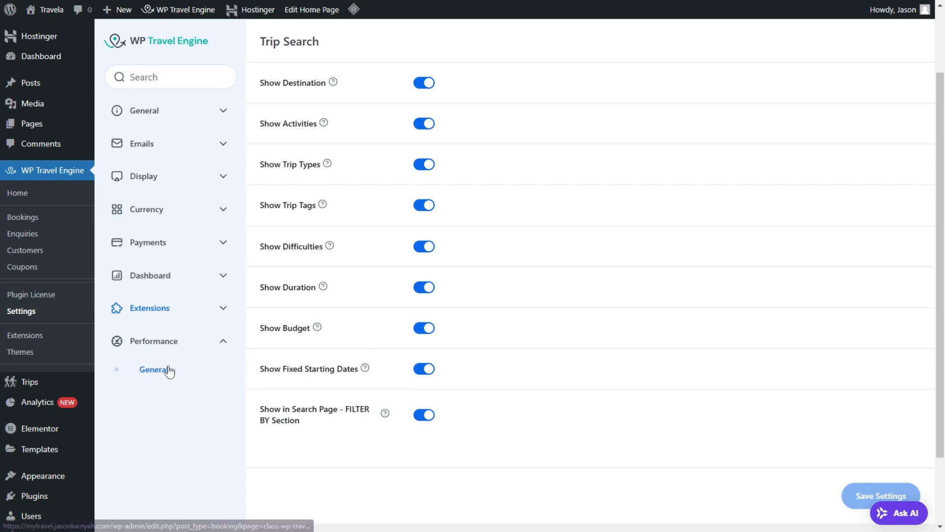
{"action": "left_click", "coordinate": [167, 370]}
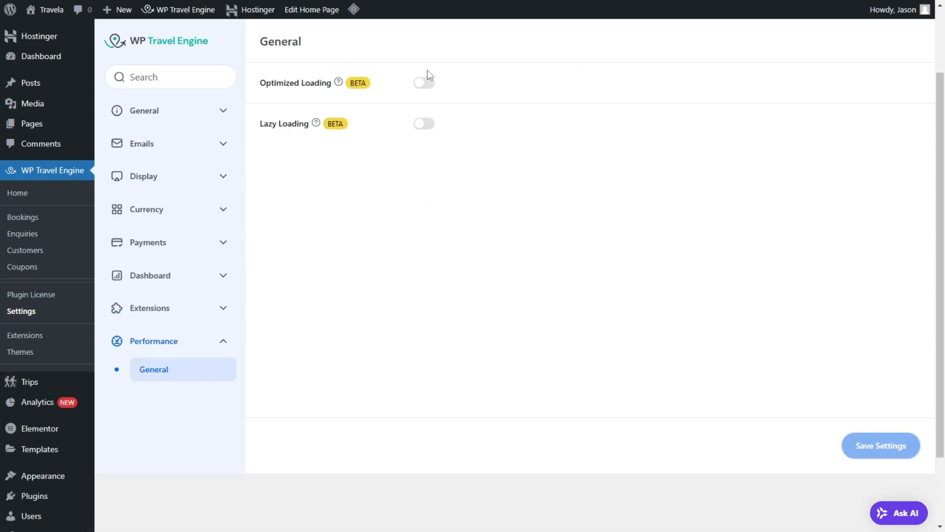
{"action": "mouse_move", "coordinate": [339, 83]}
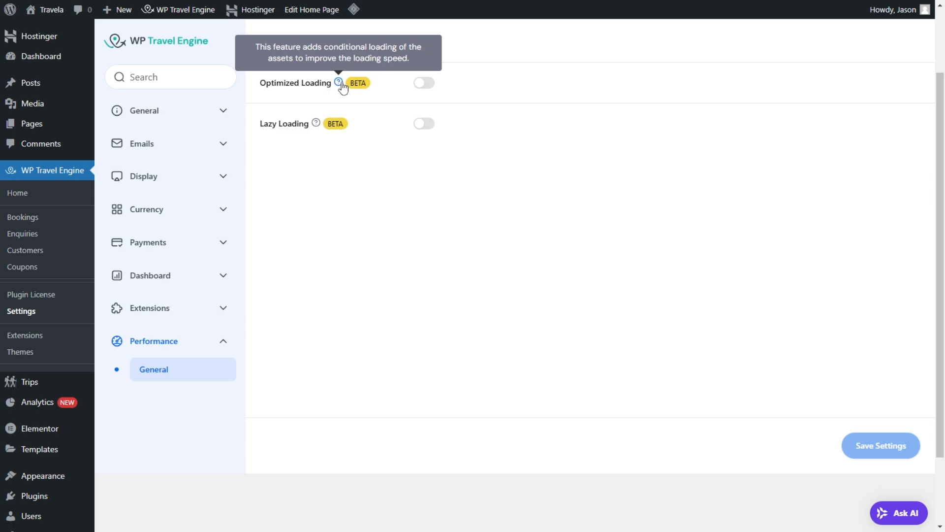
{"action": "mouse_move", "coordinate": [318, 125]}
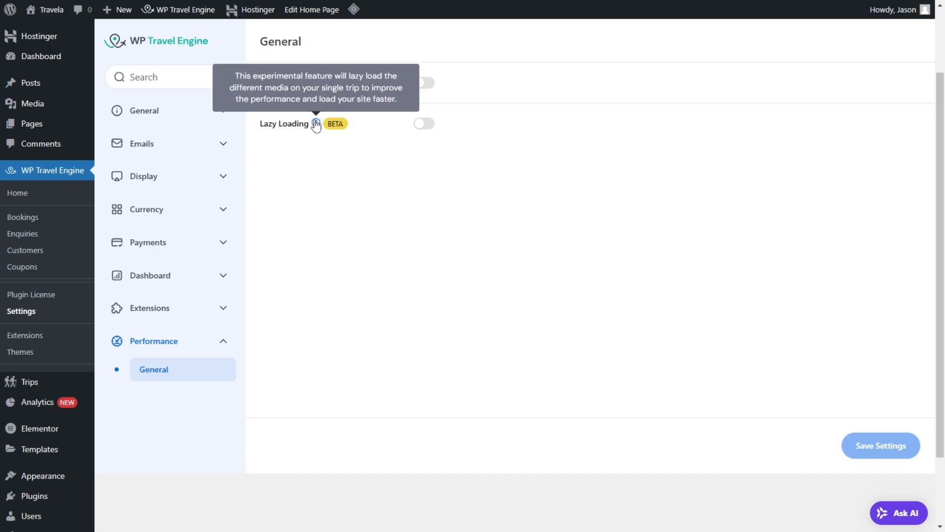
{"action": "scroll", "coordinate": [246, 113], "scroll_direction": "up", "scroll_amount": 2}
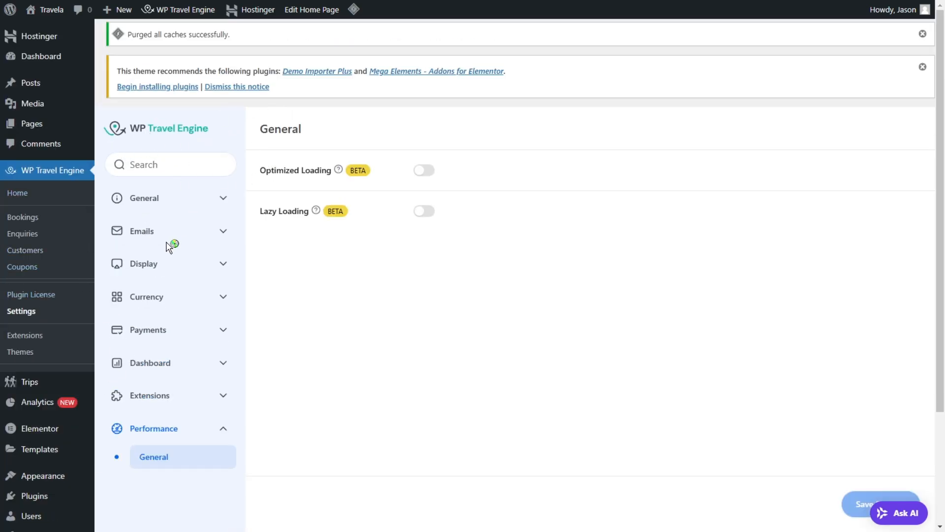
Step: Open the list of all trips and dismiss the theme's recommended plugins notice
{"action": "mouse_move", "coordinate": [58, 386]}
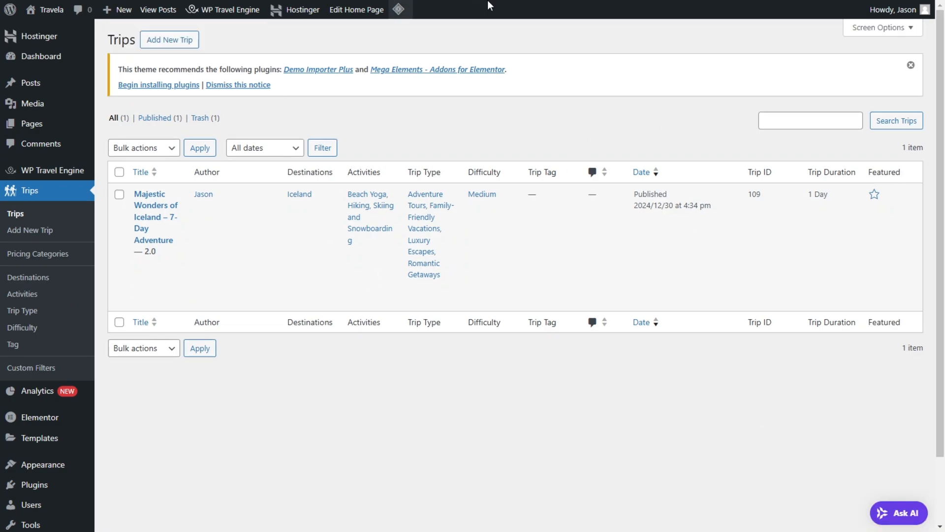
{"action": "mouse_move", "coordinate": [359, 245]}
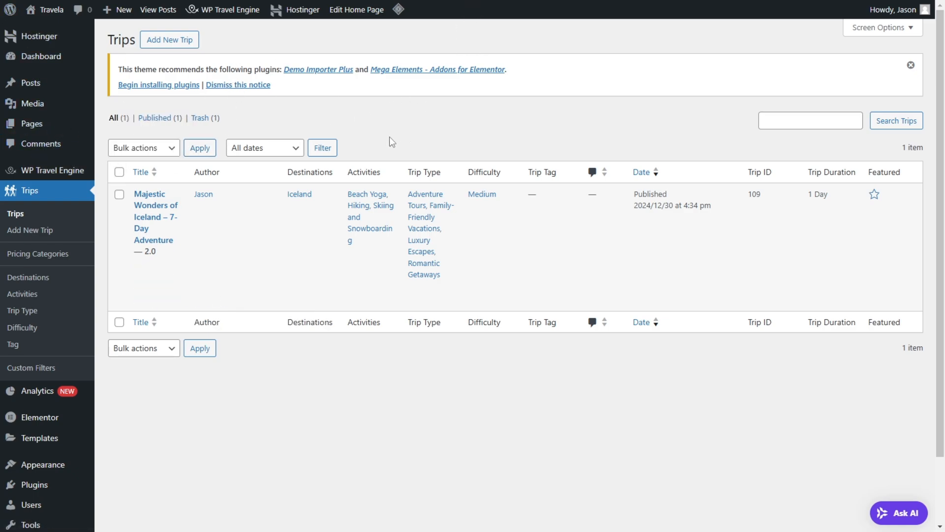
{"action": "left_click", "coordinate": [911, 65]}
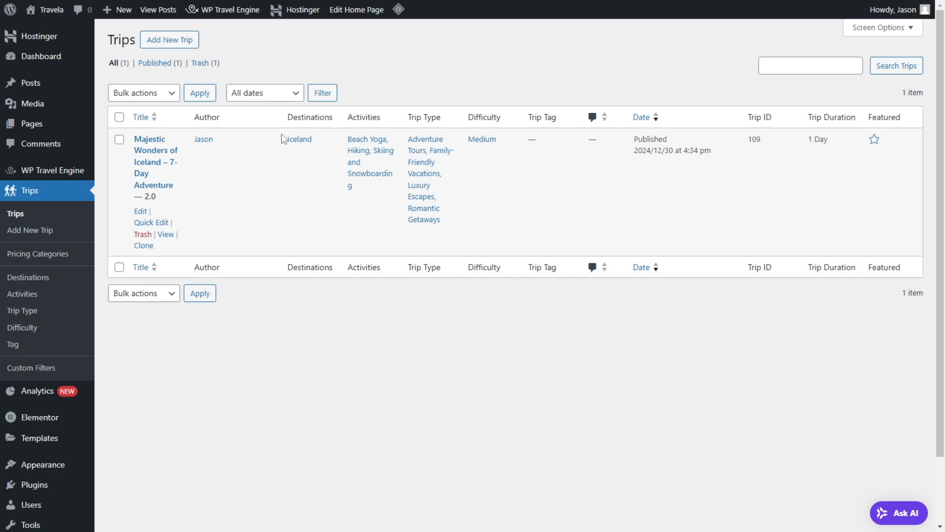
Step: Open the list of all pages and open the Home front page for editing
{"action": "mouse_move", "coordinate": [63, 130]}
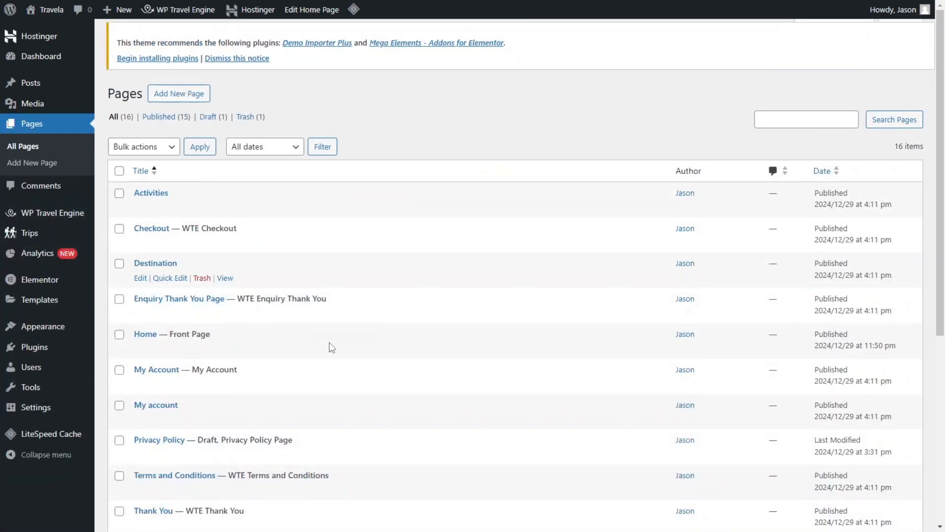
{"action": "scroll", "coordinate": [329, 342], "scroll_direction": "down", "scroll_amount": 6}
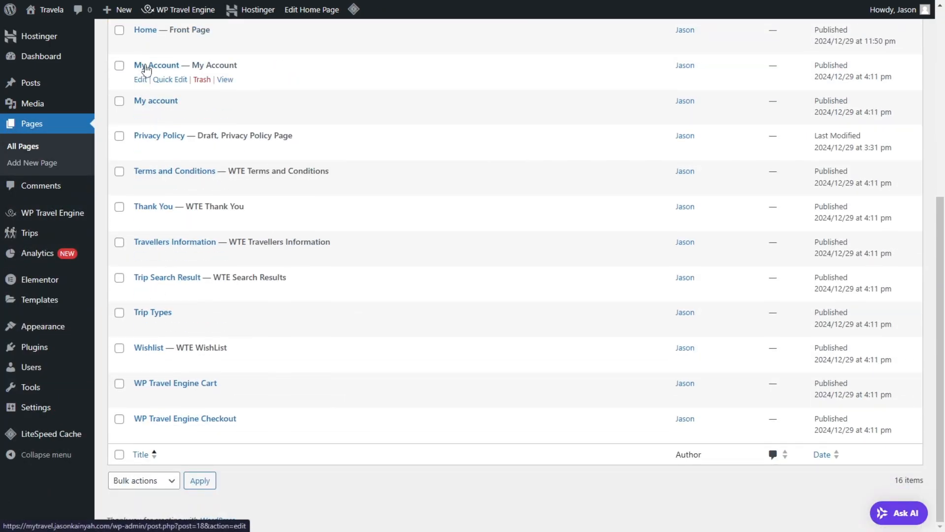
{"action": "scroll", "coordinate": [152, 40], "scroll_direction": "up", "scroll_amount": 1}
{"action": "left_click", "coordinate": [140, 104]}
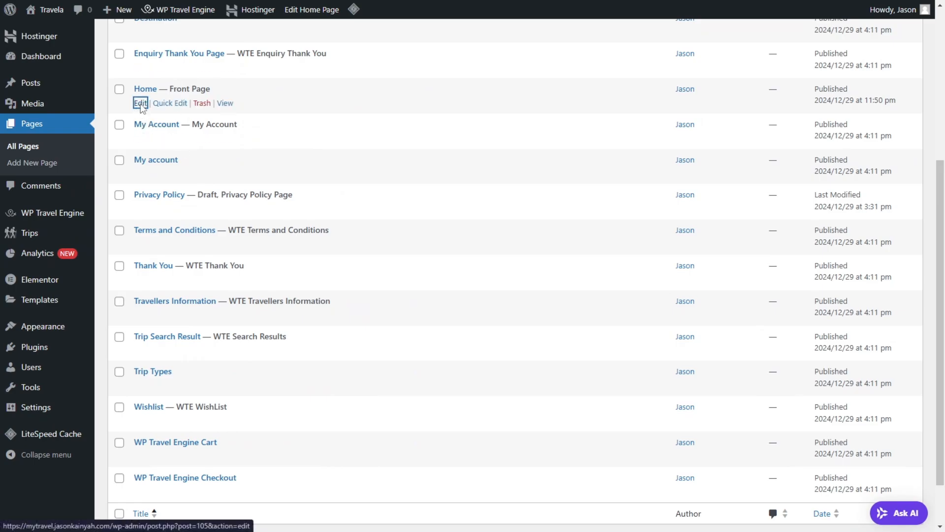
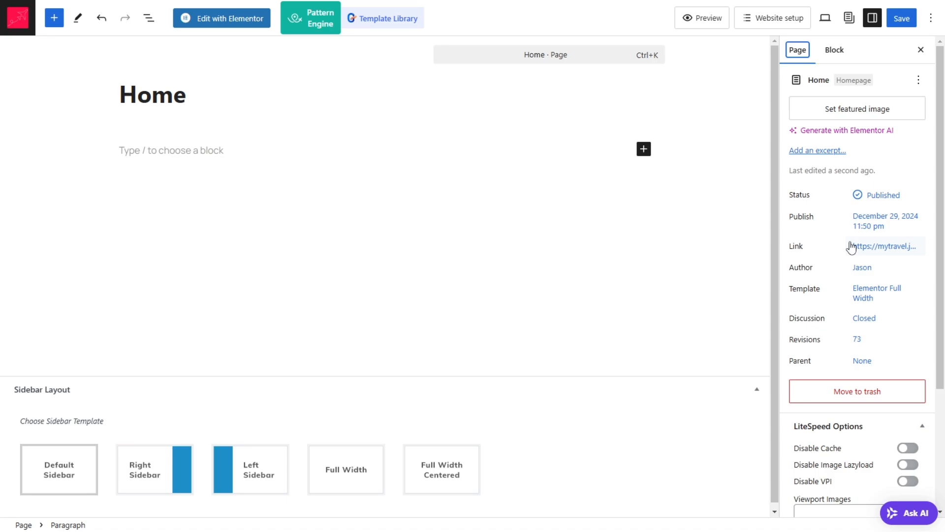
Step: Open the Home page in the Elementor editor, leaving the block editor without saving
{"action": "left_click", "coordinate": [238, 25]}
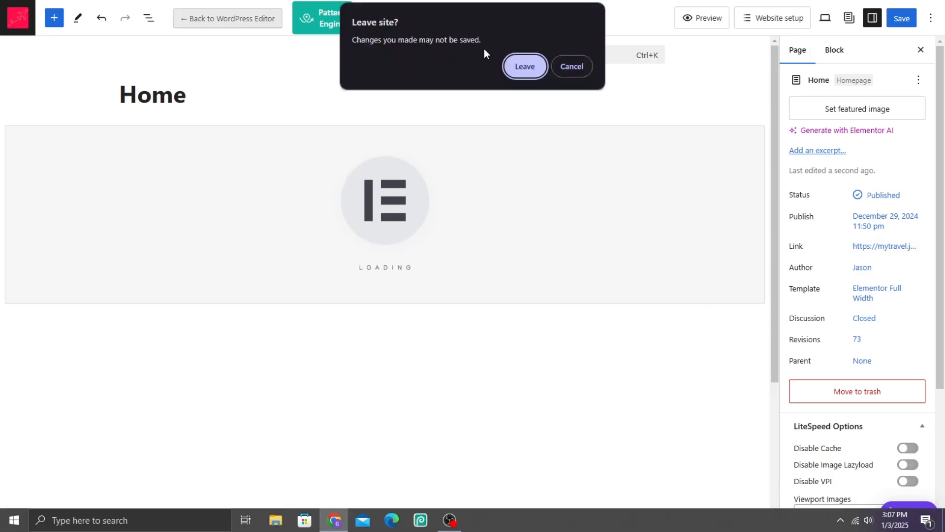
{"action": "left_click", "coordinate": [522, 67]}
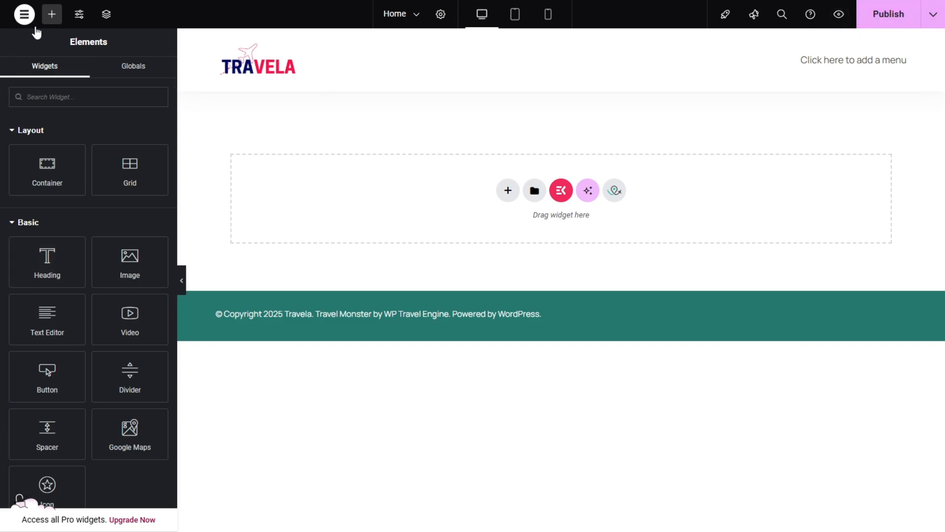
{"action": "left_click", "coordinate": [34, 28]}
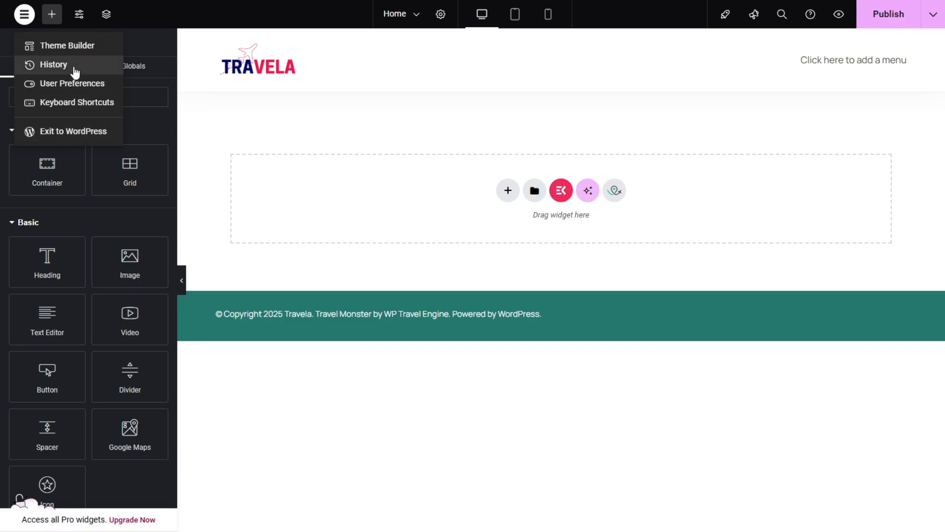
{"action": "left_click", "coordinate": [315, 142]}
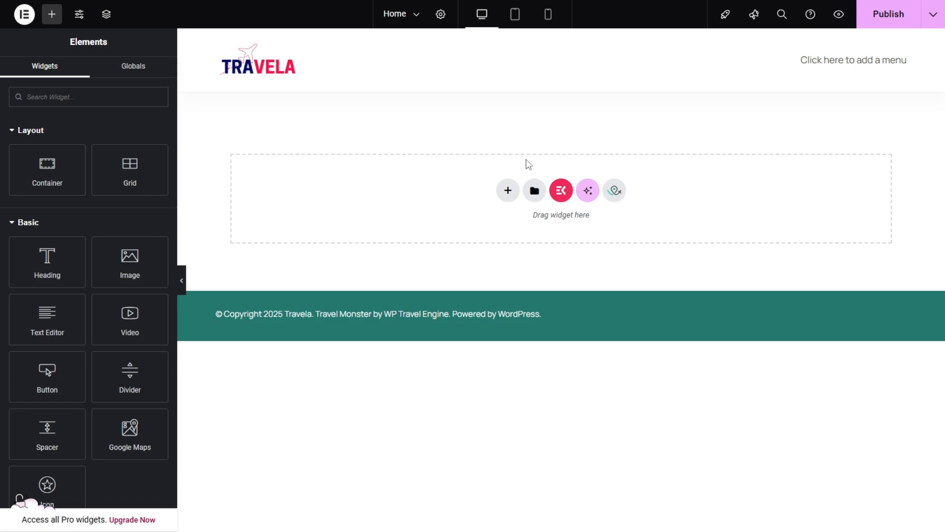
Step: Add a Heading widget at the start of the Home page with the text "Welcome To Travela"
{"action": "left_click_drag", "start_coordinate": [45, 265], "coordinate": [413, 145]}
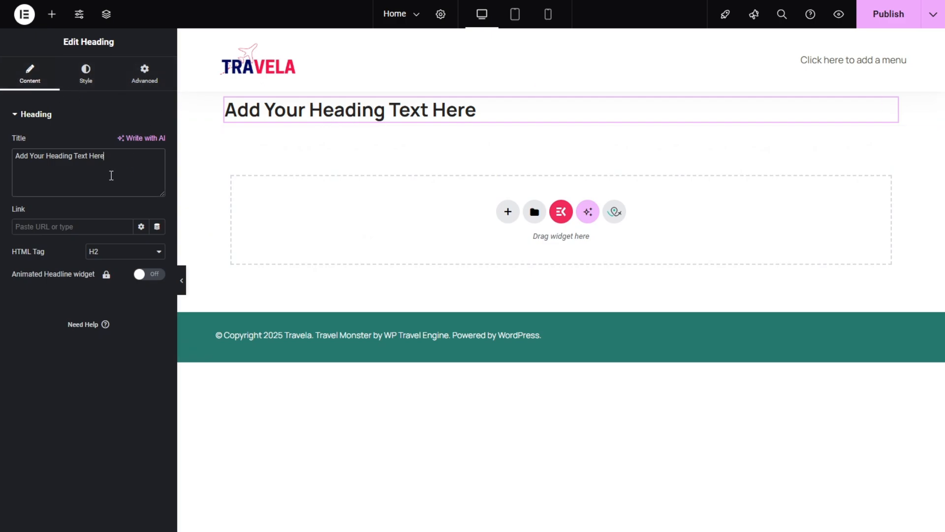
{"action": "triple_click", "coordinate": [111, 176]}
{"action": "type", "text": "Welcome To"}
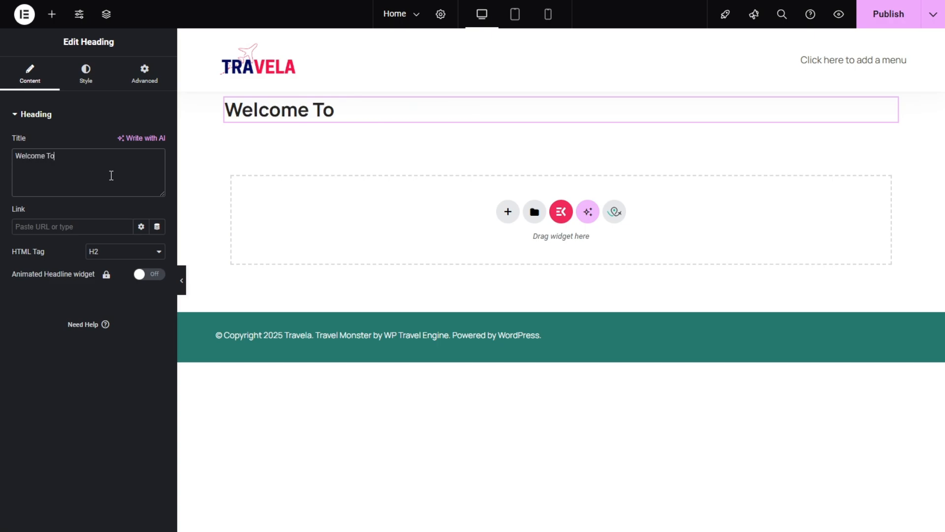
{"action": "type", "text": "ela"}
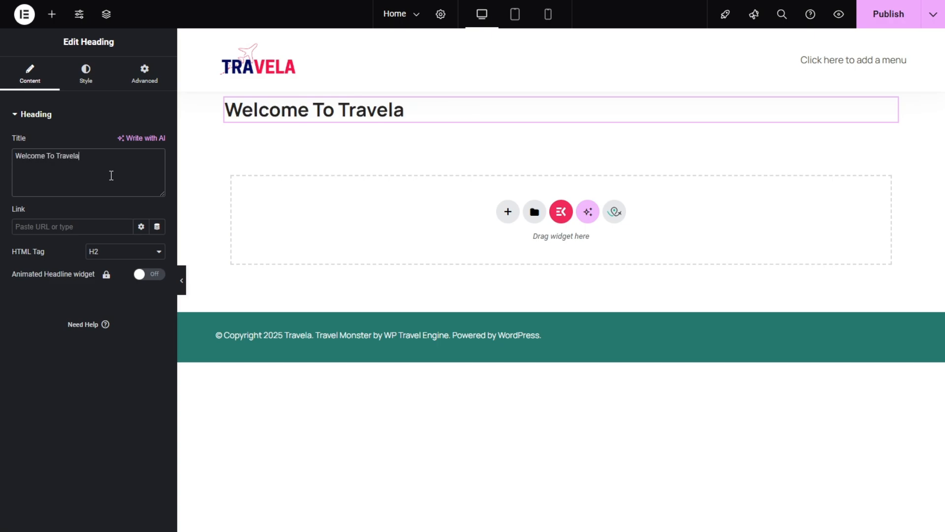
Step: Try the heading's right and justified alignments and settle on centre alignment
{"action": "left_click", "coordinate": [86, 74]}
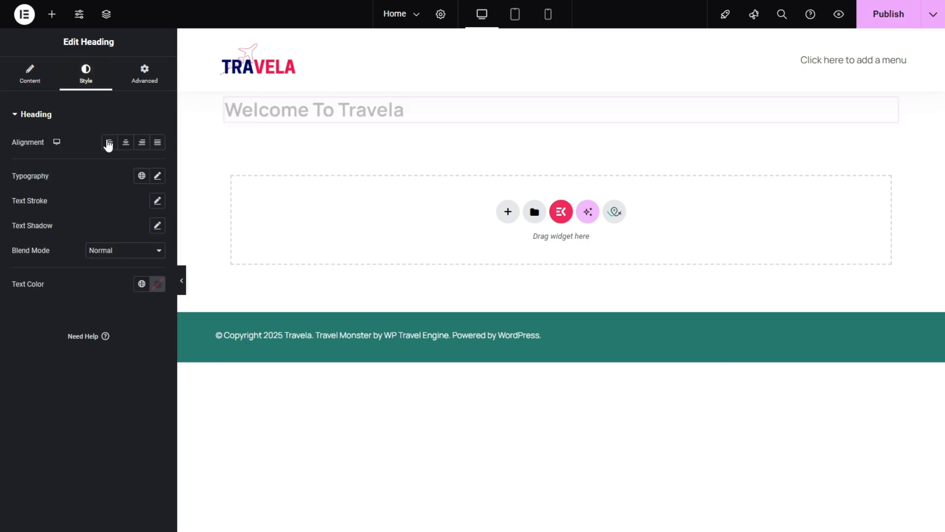
{"action": "left_click", "coordinate": [129, 144]}
{"action": "left_click", "coordinate": [142, 143]}
{"action": "left_click", "coordinate": [157, 142]}
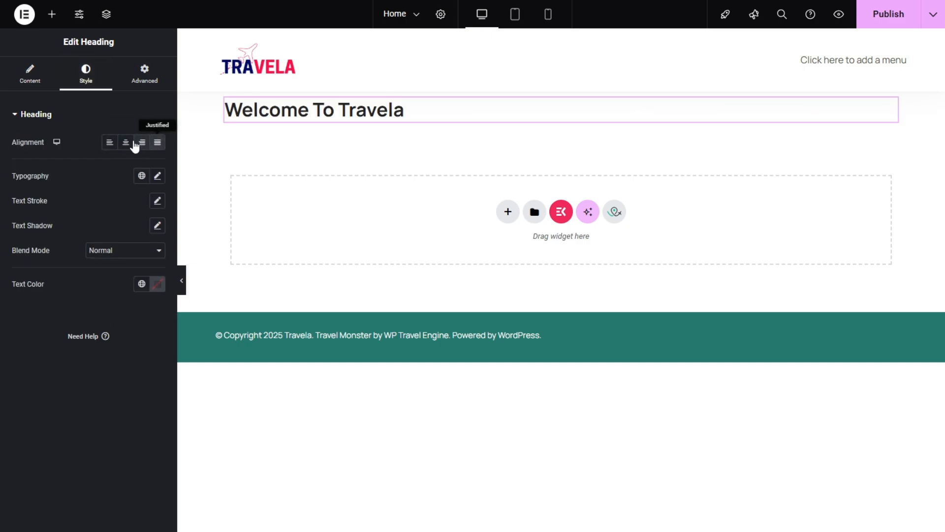
{"action": "left_click", "coordinate": [123, 142]}
Step: Set the heading's font family to Poppins
{"action": "left_click", "coordinate": [157, 177]}
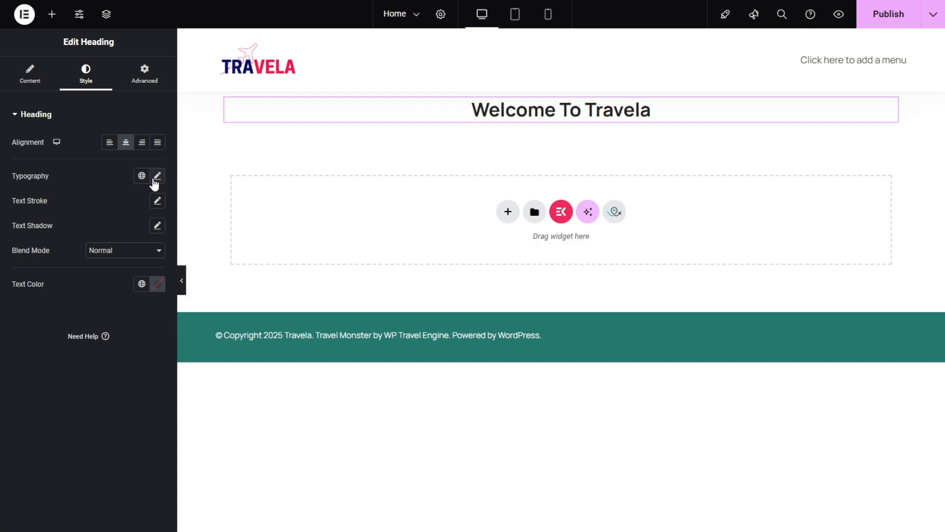
{"action": "left_click", "coordinate": [118, 233]}
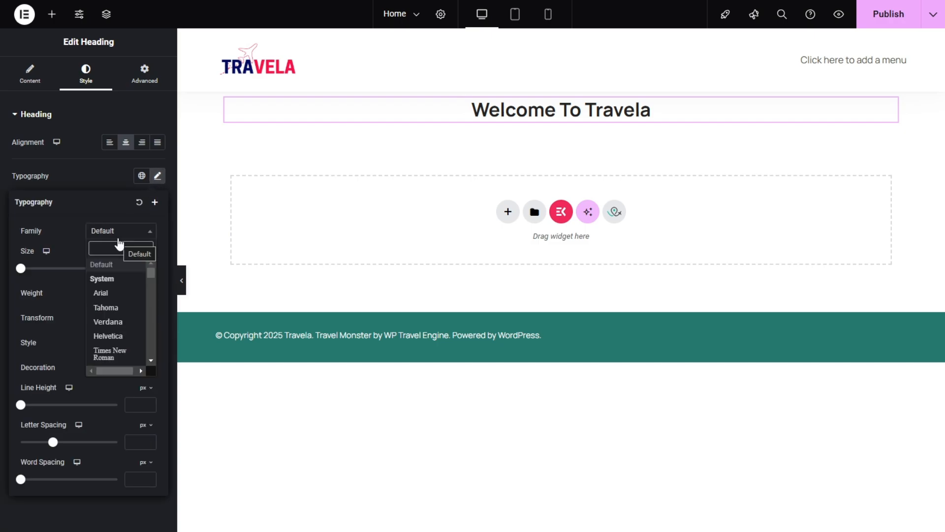
{"action": "type", "text": "pop"}
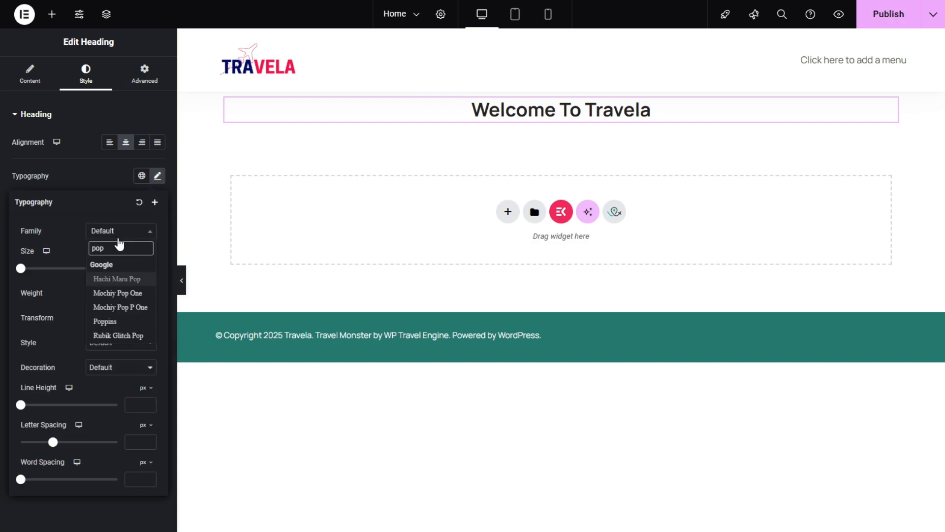
{"action": "type", "text": "pins"}
{"action": "key", "text": "Return"}
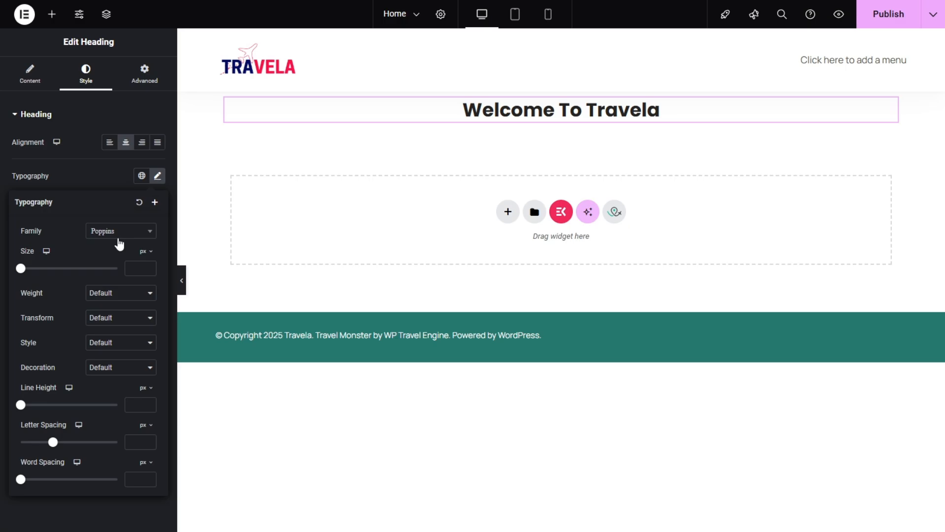
Step: Set the heading's font size to 75 px and its weight to 700 (Bold)
{"action": "left_click_drag", "start_coordinate": [22, 269], "coordinate": [57, 270]}
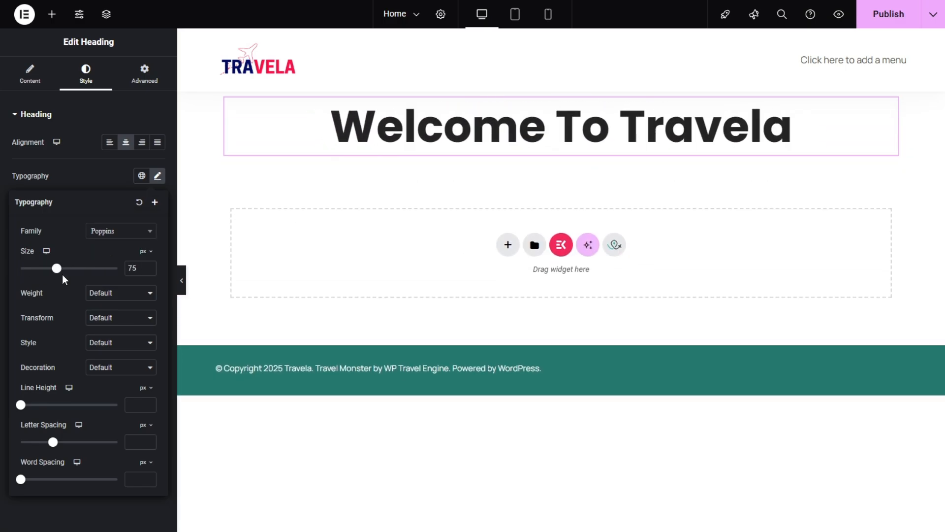
{"action": "left_click", "coordinate": [139, 296]}
{"action": "left_click", "coordinate": [132, 311]}
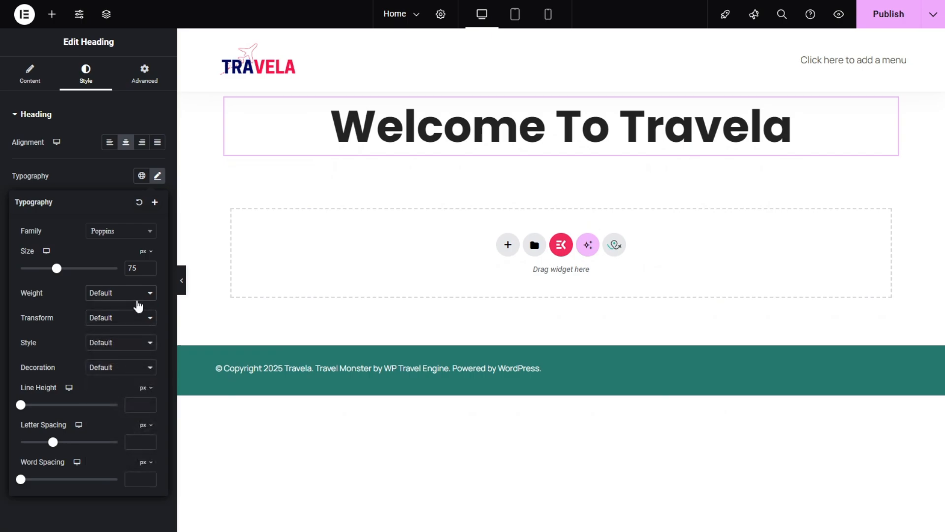
{"action": "left_click", "coordinate": [138, 296]}
{"action": "left_click", "coordinate": [125, 392]}
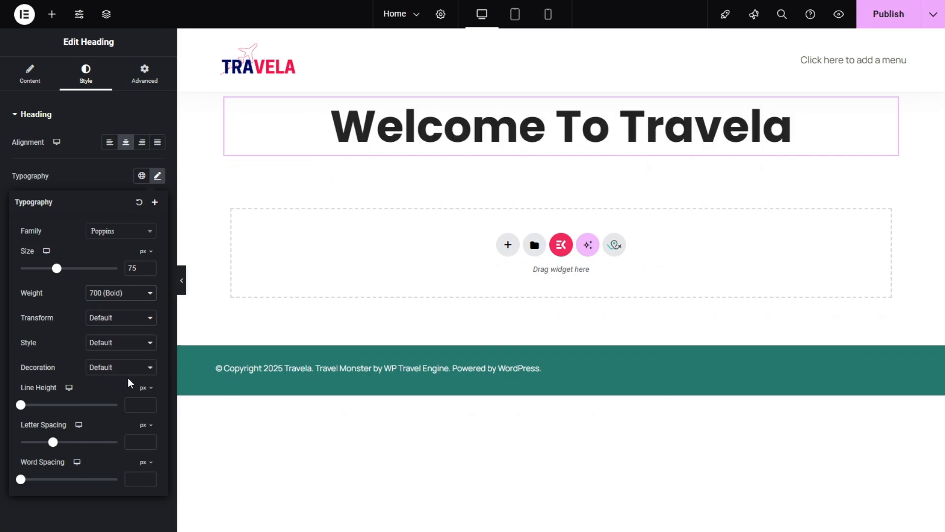
Step: Try the Lowercase, Uppercase and Capitalize text transforms on the heading, ending with Normal
{"action": "left_click", "coordinate": [130, 323]}
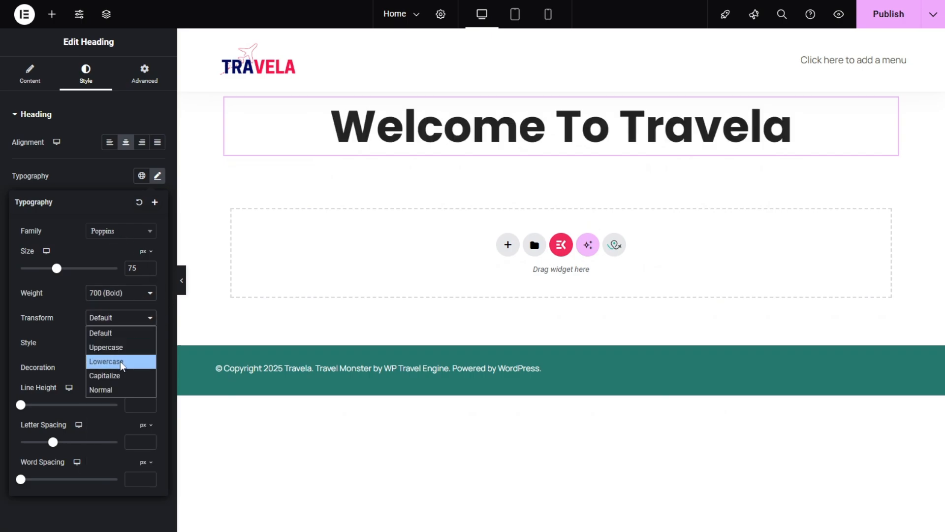
{"action": "left_click", "coordinate": [121, 361]}
{"action": "left_click", "coordinate": [141, 318]}
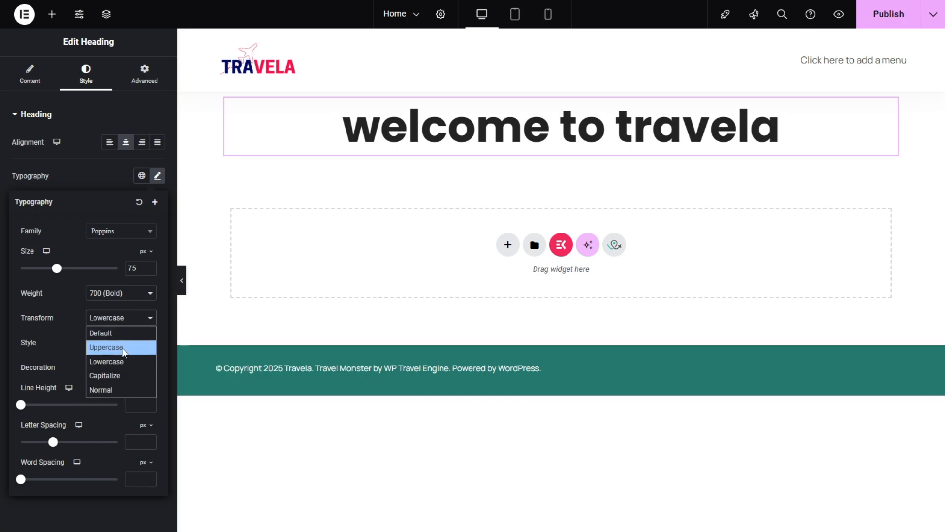
{"action": "left_click", "coordinate": [126, 348]}
{"action": "left_click", "coordinate": [132, 317]}
{"action": "left_click", "coordinate": [112, 375]}
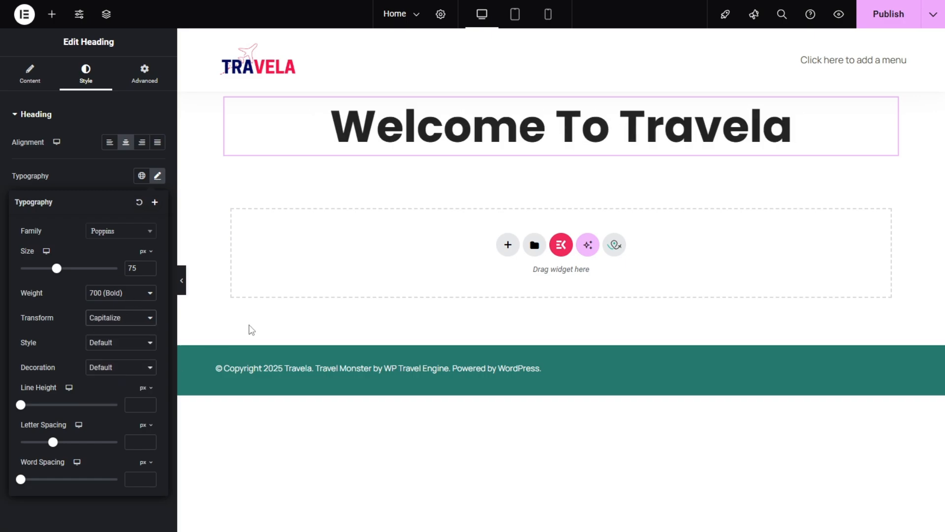
{"action": "left_click", "coordinate": [120, 320]}
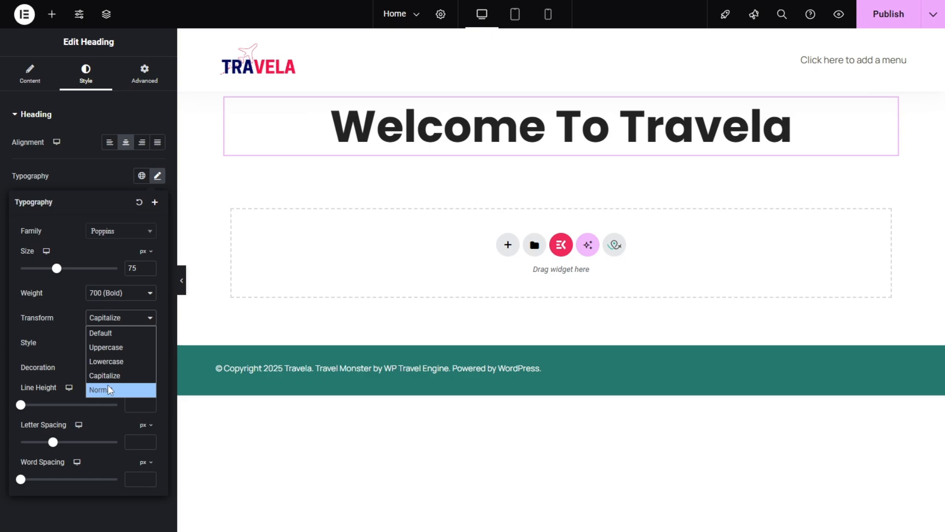
{"action": "left_click", "coordinate": [107, 385]}
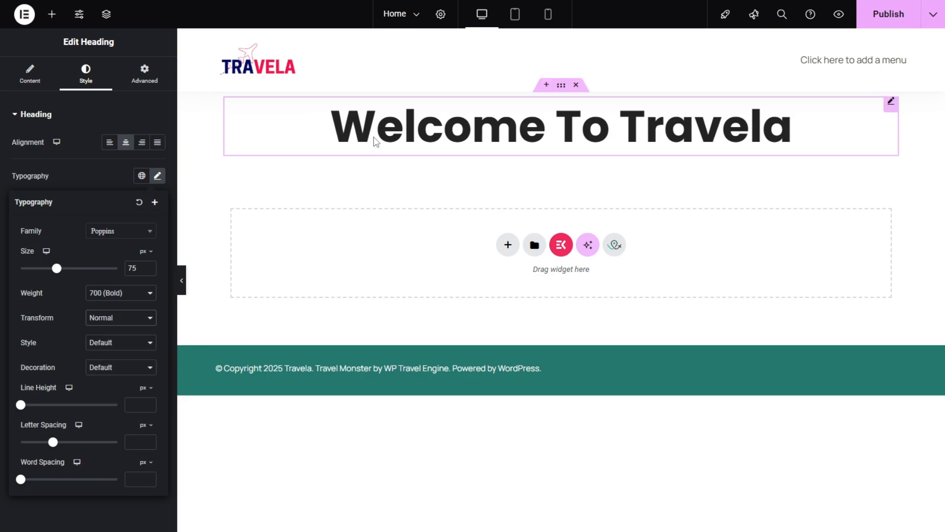
Step: Try the Normal and Italic font styles on the heading, ending with Oblique
{"action": "left_click", "coordinate": [132, 344]}
{"action": "left_click", "coordinate": [129, 373]}
{"action": "left_click", "coordinate": [130, 345]}
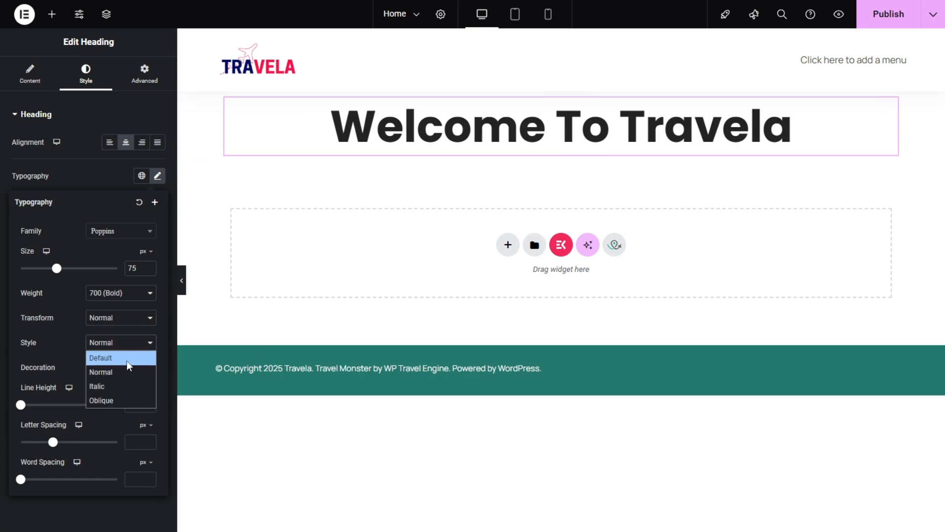
{"action": "left_click", "coordinate": [115, 399]}
{"action": "left_click", "coordinate": [132, 346]}
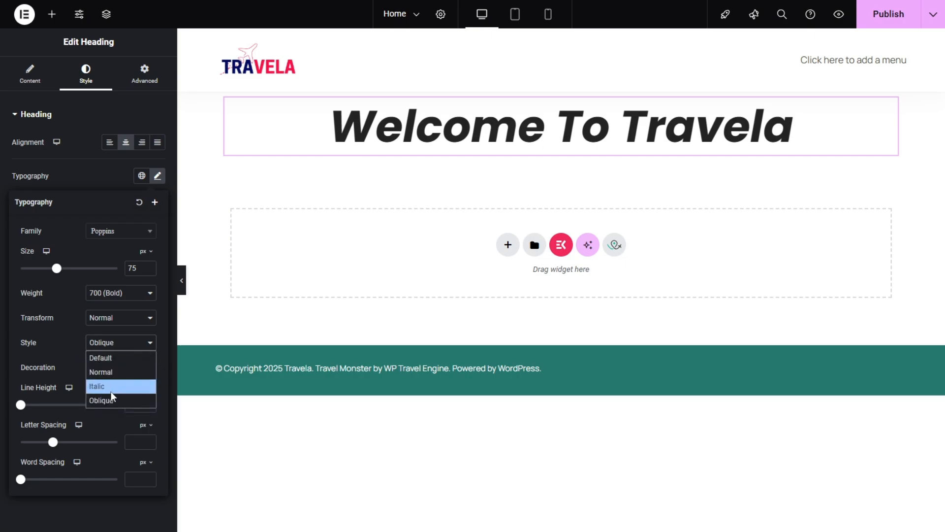
{"action": "left_click", "coordinate": [111, 391]}
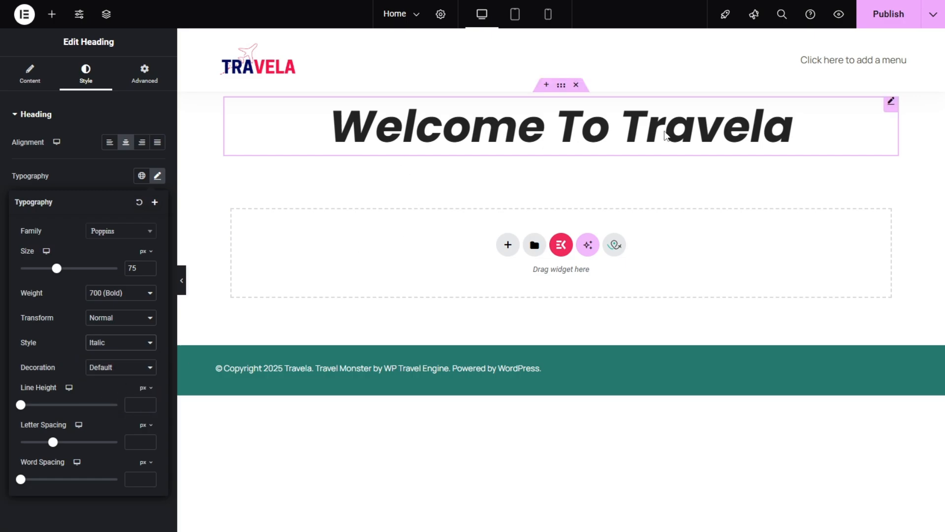
{"action": "left_click", "coordinate": [151, 347]}
{"action": "left_click", "coordinate": [130, 400]}
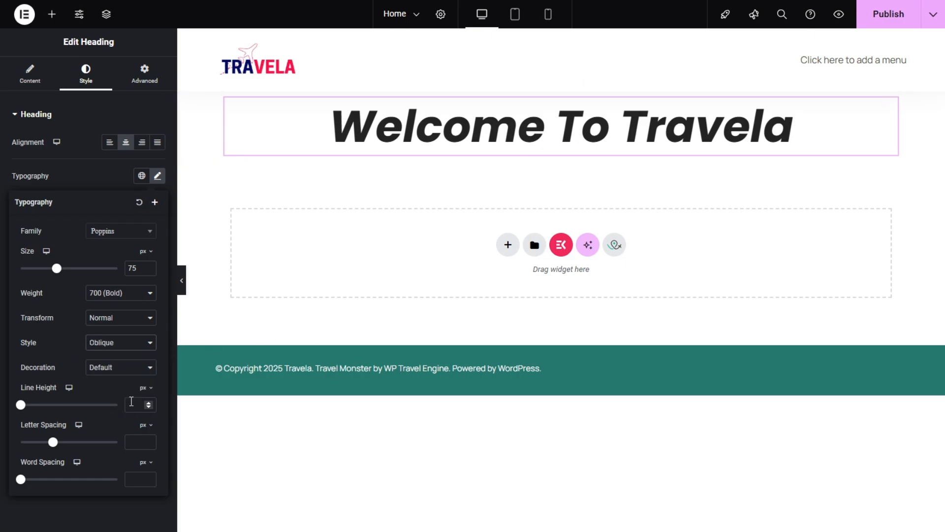
Step: Try Underline, set the heading's decoration to Line Through, and set word spacing to 2 px and letter spacing to 5.6 px
{"action": "left_click", "coordinate": [127, 369]}
{"action": "left_click", "coordinate": [131, 397]}
{"action": "left_click", "coordinate": [142, 371]}
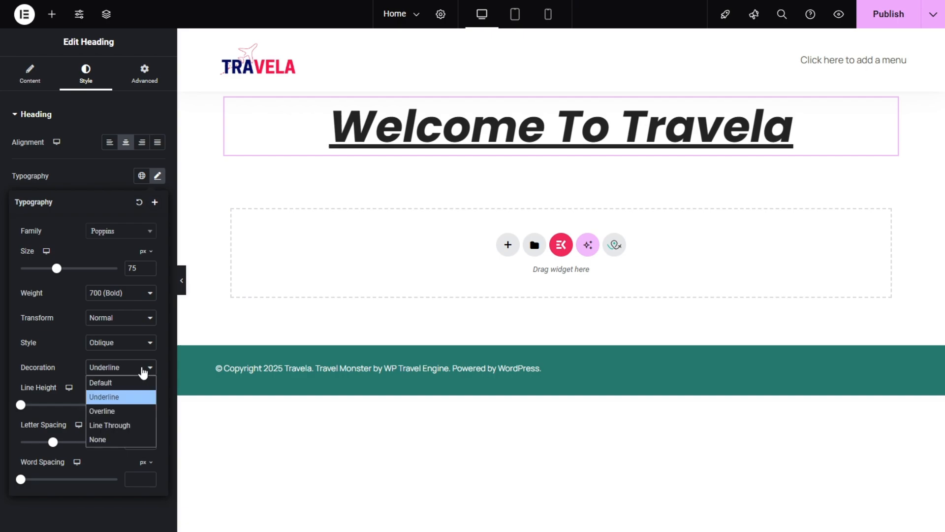
{"action": "left_click", "coordinate": [123, 427]}
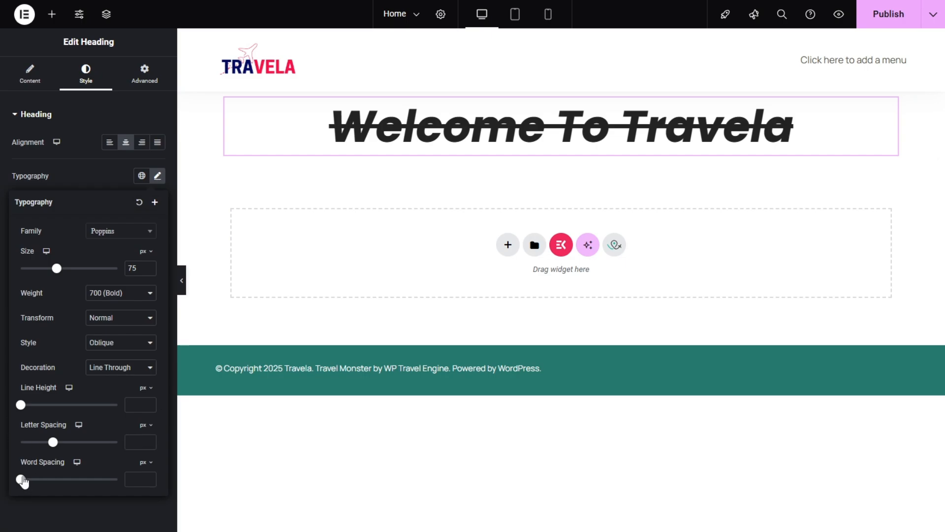
{"action": "mouse_move", "coordinate": [22, 479]}
{"action": "left_mouse_down"}
{"action": "mouse_move", "coordinate": [54, 480]}
{"action": "mouse_move", "coordinate": [27, 483]}
{"action": "left_mouse_up"}
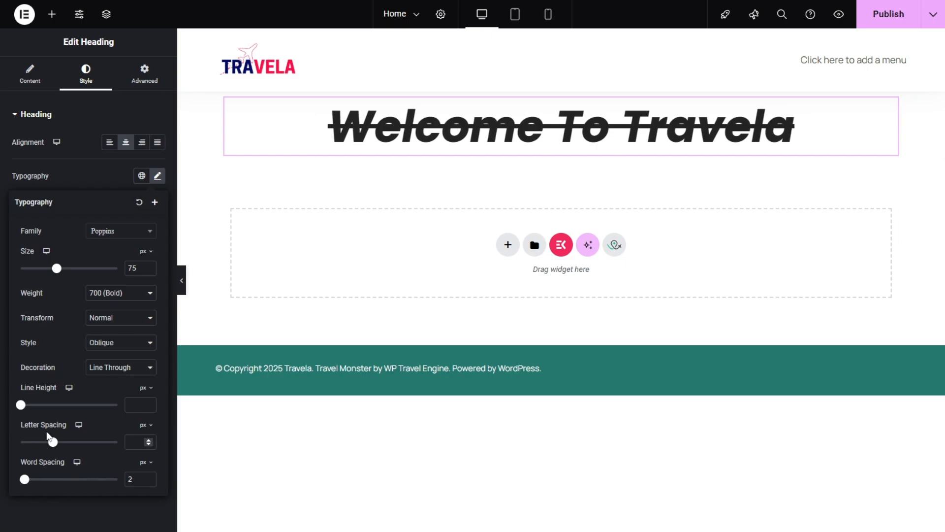
{"action": "left_click_drag", "start_coordinate": [58, 438], "coordinate": [89, 441]}
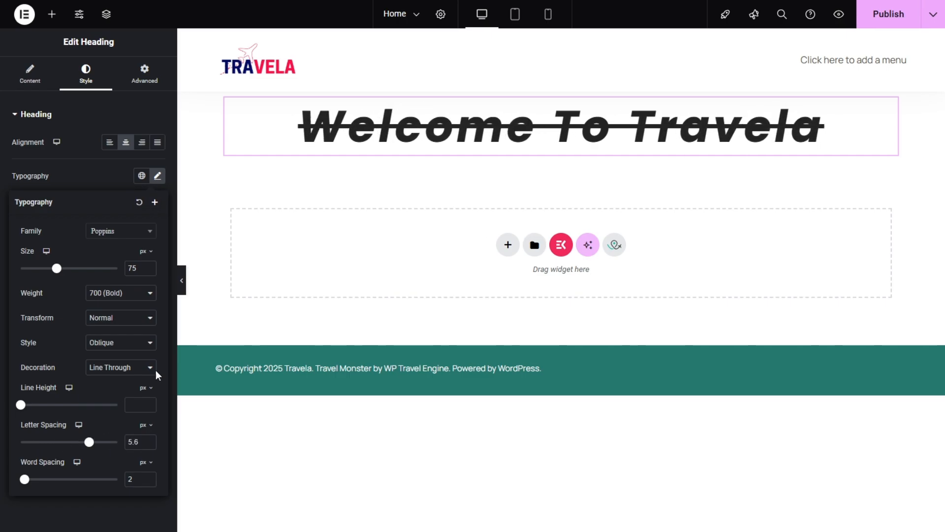
Step: Delete the "Welcome To Travela" heading widget from the page
{"action": "right_click", "coordinate": [445, 127]}
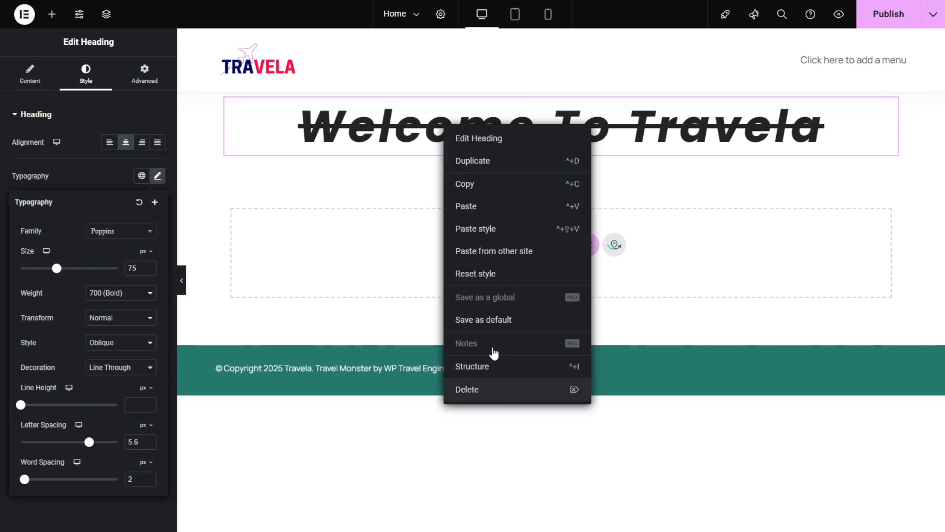
{"action": "key", "text": "Delete"}
Step: Review the Home page's body style and background colour settings, and publish the page
{"action": "left_click", "coordinate": [441, 15]}
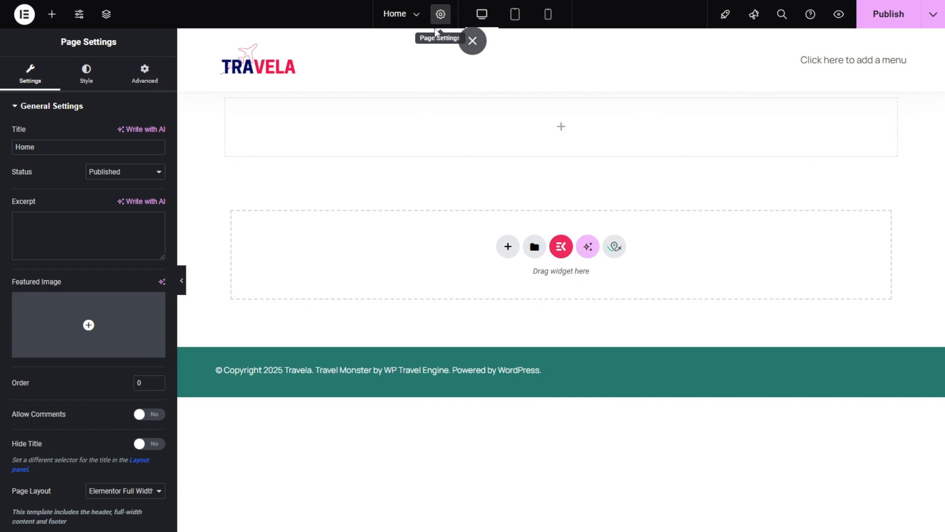
{"action": "left_click", "coordinate": [85, 83]}
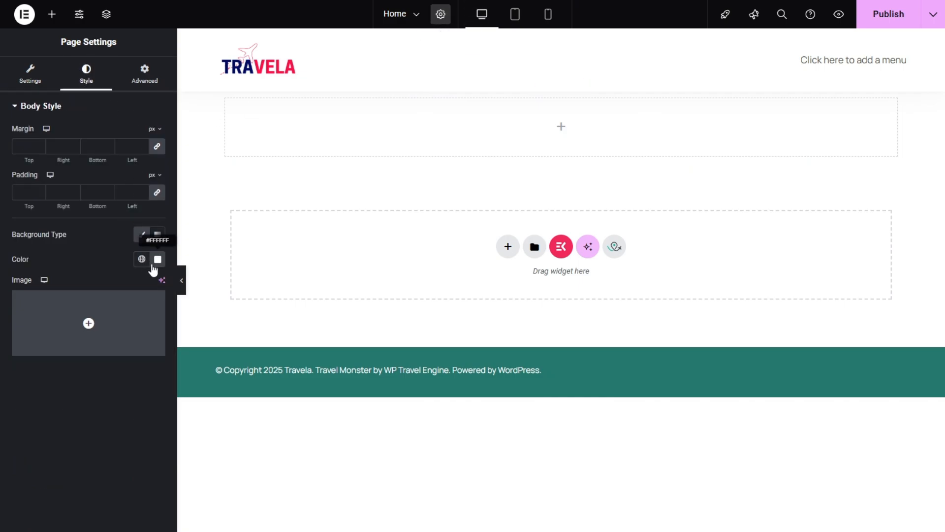
{"action": "left_click", "coordinate": [157, 259]}
{"action": "left_click_drag", "start_coordinate": [92, 308], "coordinate": [58, 239]}
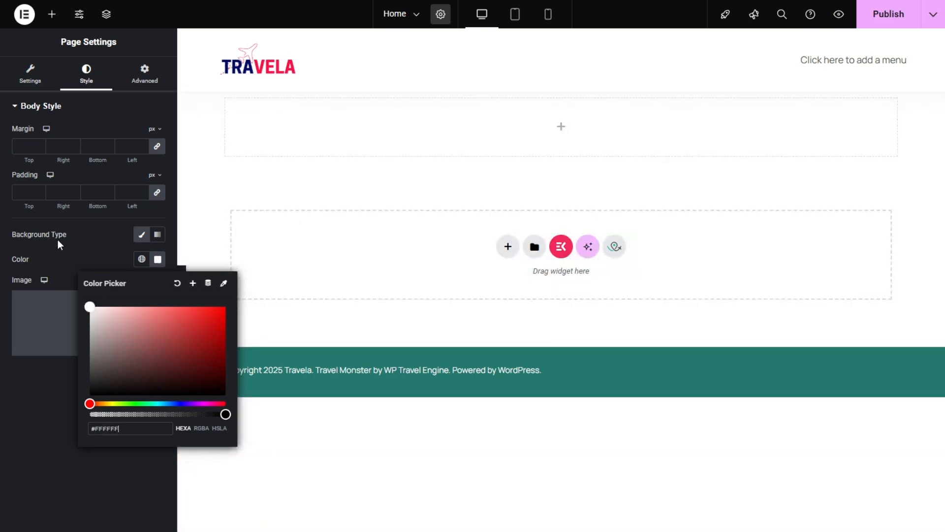
{"action": "left_click", "coordinate": [68, 232]}
{"action": "left_click", "coordinate": [876, 20]}
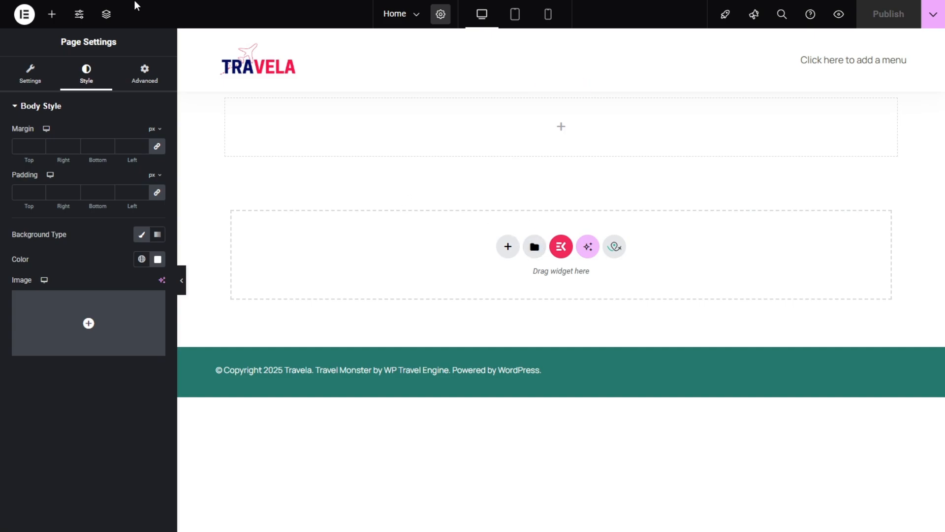
Step: Open the Exit to WordPress link in a new browser tab, keeping the page editor open
{"action": "left_click", "coordinate": [24, 14]}
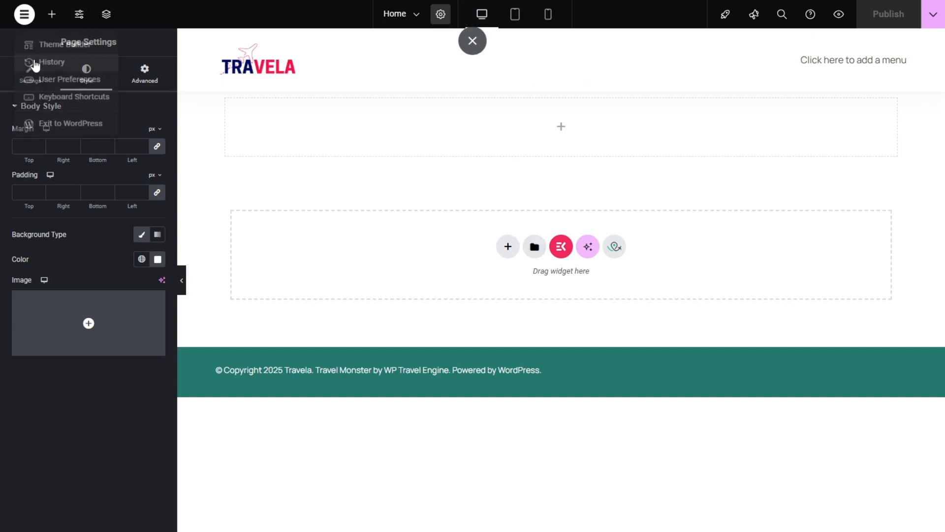
{"action": "right_click", "coordinate": [45, 133]}
{"action": "left_click", "coordinate": [74, 142]}
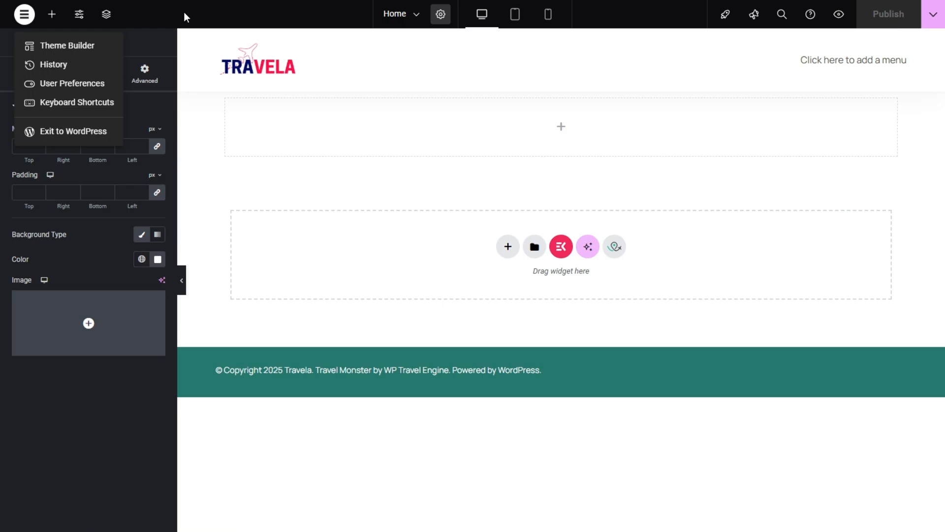
{"action": "left_click", "coordinate": [186, 11]}
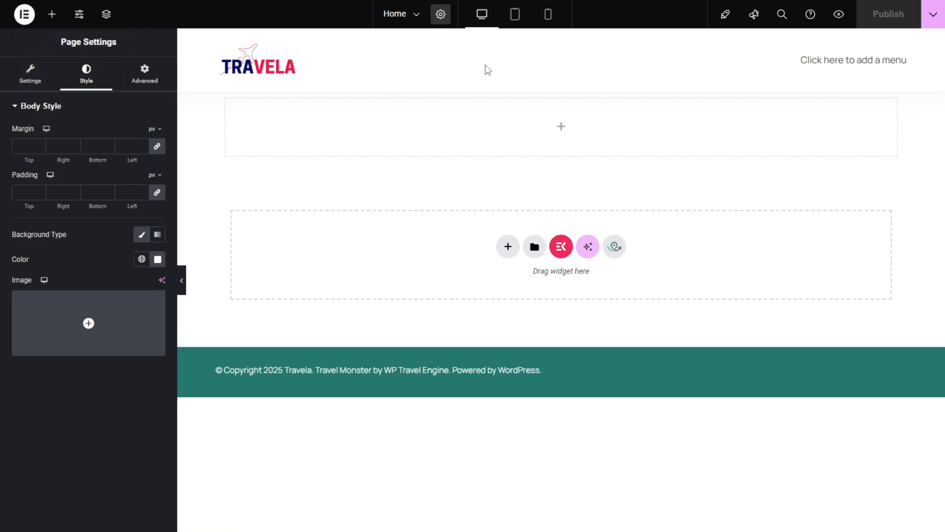
Step: Leave the page editor for the WordPress dashboard and move the saved Elementor template "home template" to the trash
{"action": "left_click", "coordinate": [451, 136]}
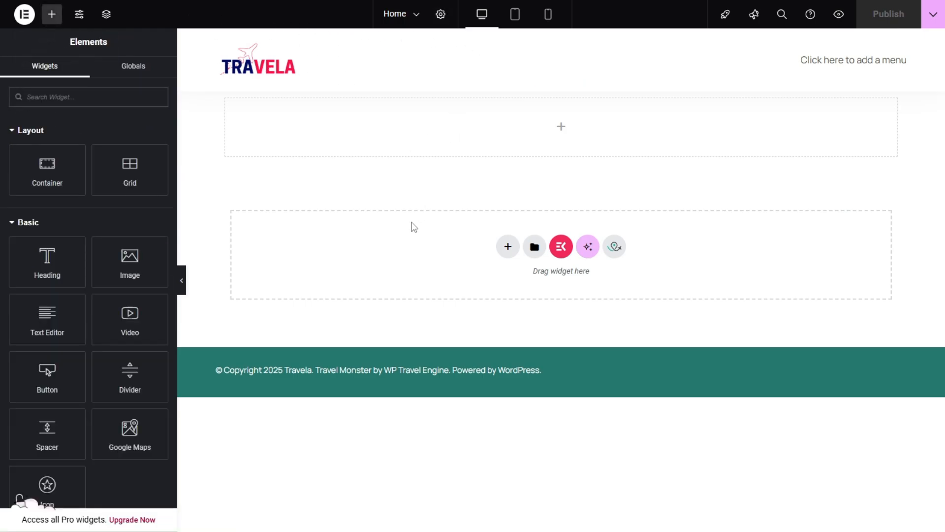
{"action": "key", "text": "ctrl+Tab"}
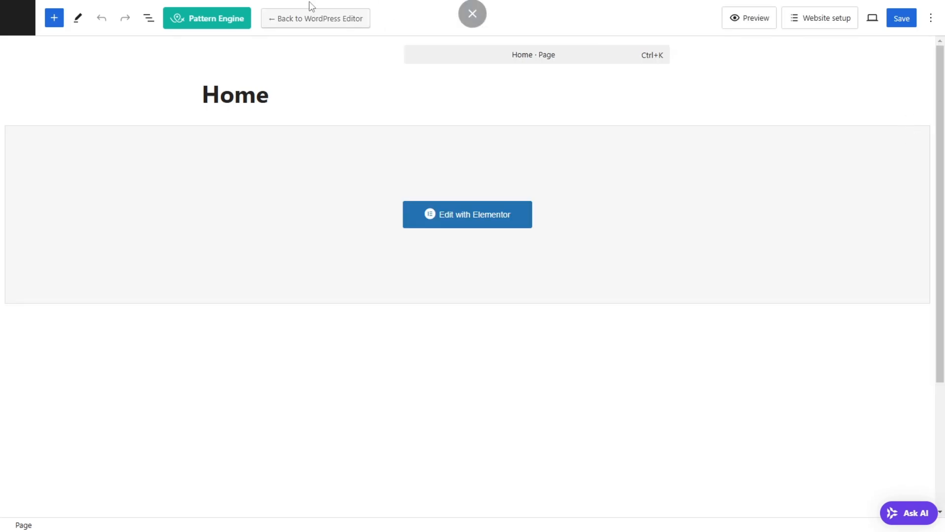
{"action": "left_click", "coordinate": [18, 18]}
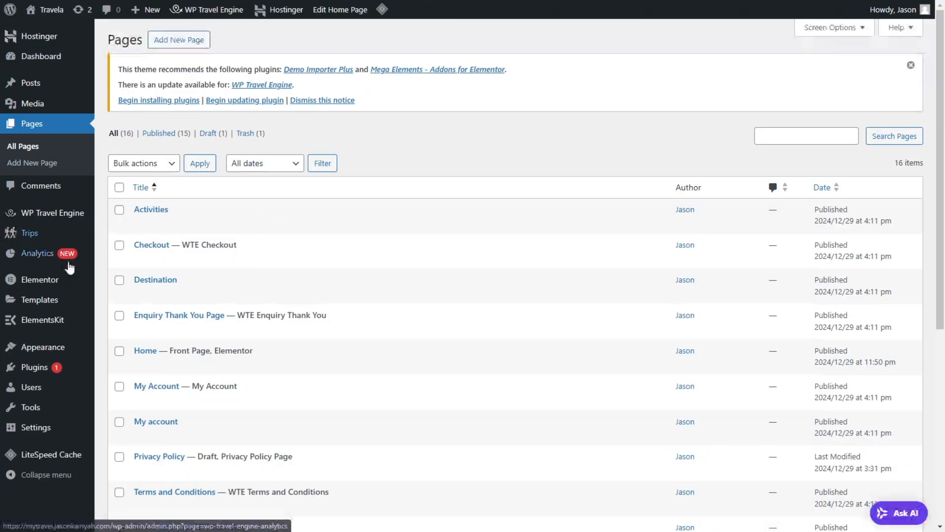
{"action": "left_click", "coordinate": [49, 299]}
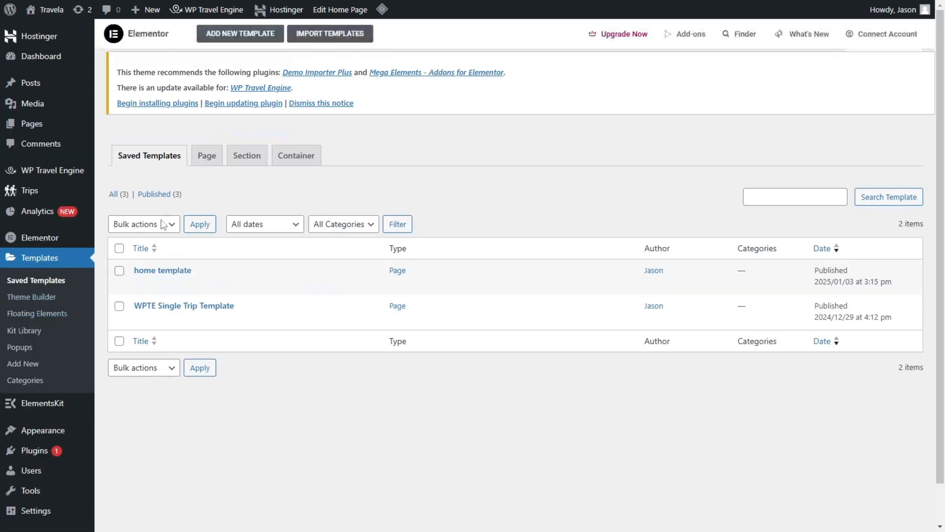
{"action": "mouse_move", "coordinate": [169, 304]}
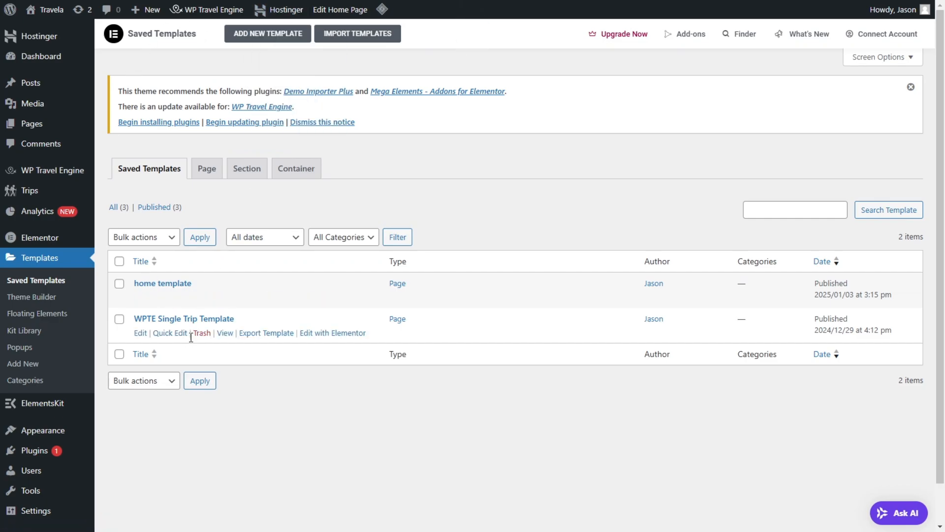
{"action": "left_click", "coordinate": [201, 297]}
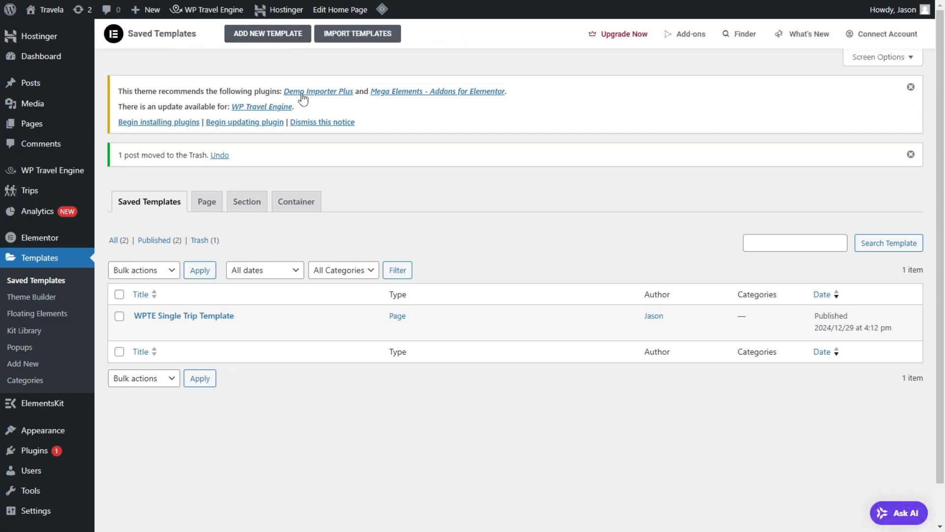
Step: Install the theme's recommended plugin "Mega Elements - Addons for Elementor", leaving Demo Importer Plus out
{"action": "left_click", "coordinate": [172, 127]}
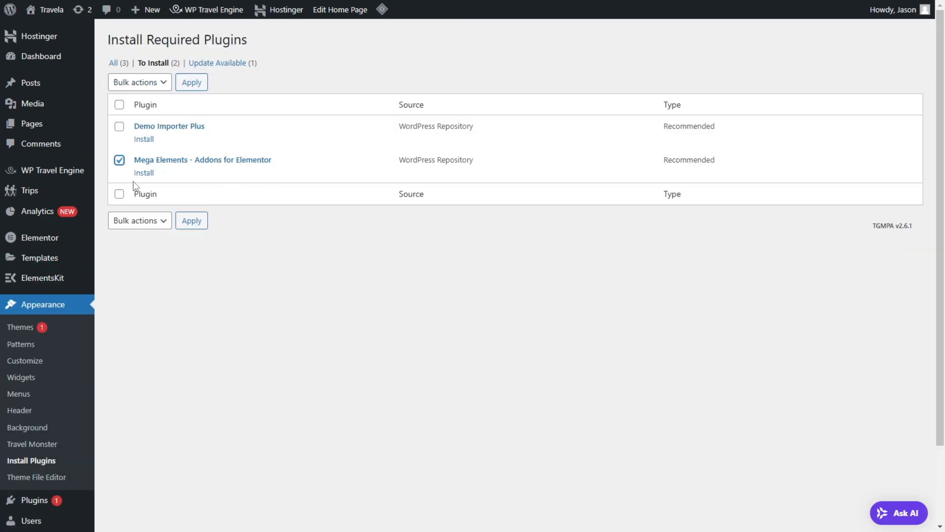
{"action": "left_click", "coordinate": [137, 90]}
{"action": "left_click", "coordinate": [140, 116]}
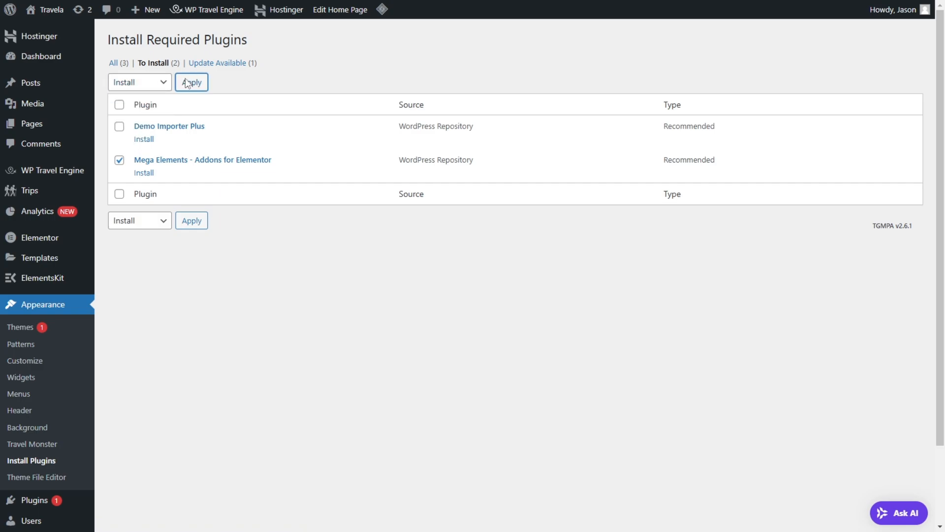
{"action": "left_click", "coordinate": [192, 84]}
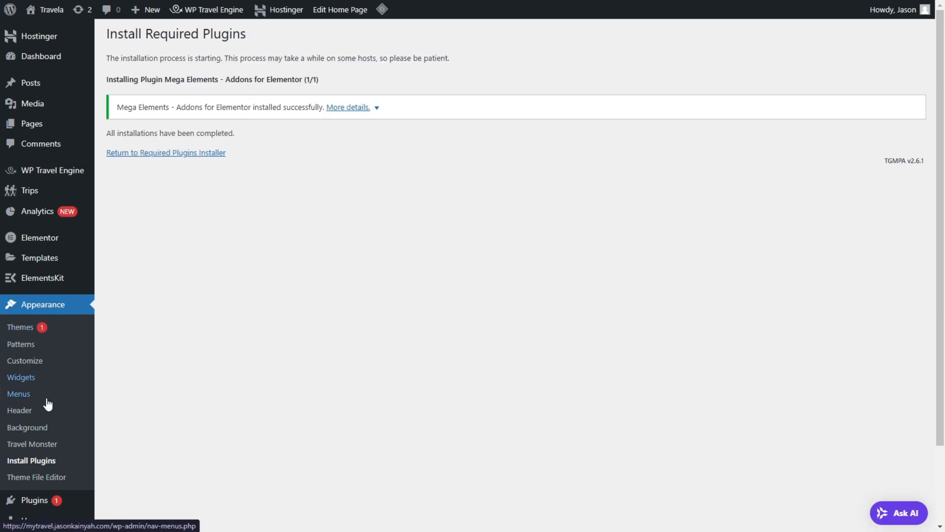
Step: Activate the Mega Elements - Addons for Elementor plugin in the installed plugins list
{"action": "scroll", "coordinate": [8, 315], "scroll_direction": "down", "scroll_amount": 2}
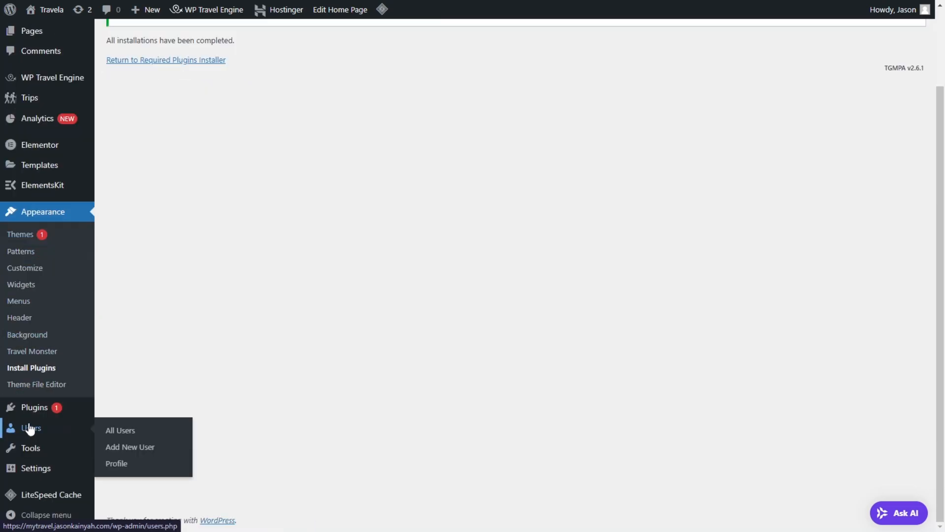
{"action": "mouse_move", "coordinate": [73, 405]}
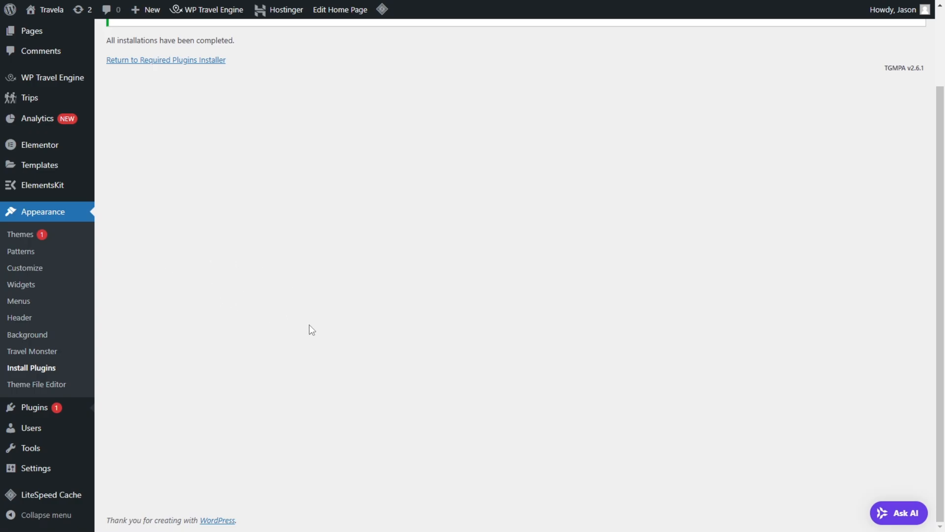
{"action": "left_click", "coordinate": [69, 408]}
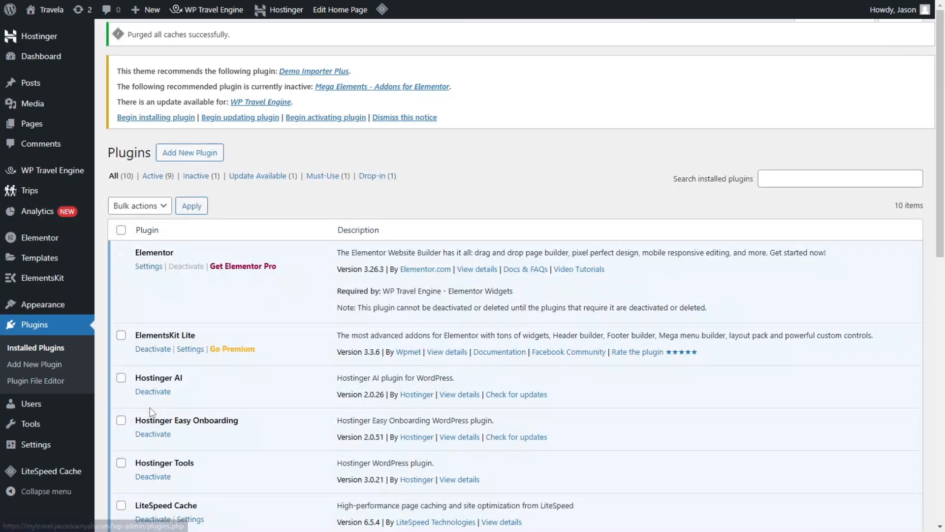
{"action": "scroll", "coordinate": [194, 316], "scroll_direction": "down", "scroll_amount": 3}
{"action": "left_click", "coordinate": [149, 274]}
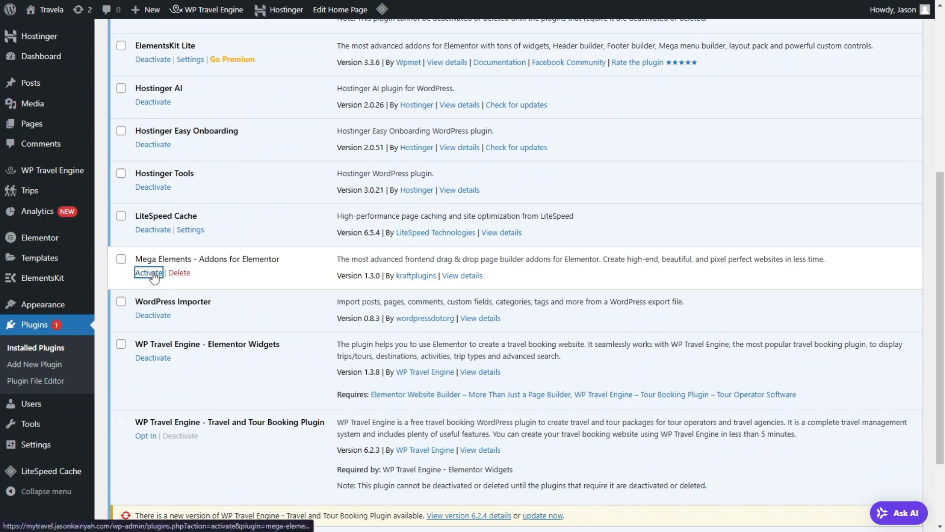
{"action": "scroll", "coordinate": [217, 281], "scroll_direction": "down", "scroll_amount": 5}
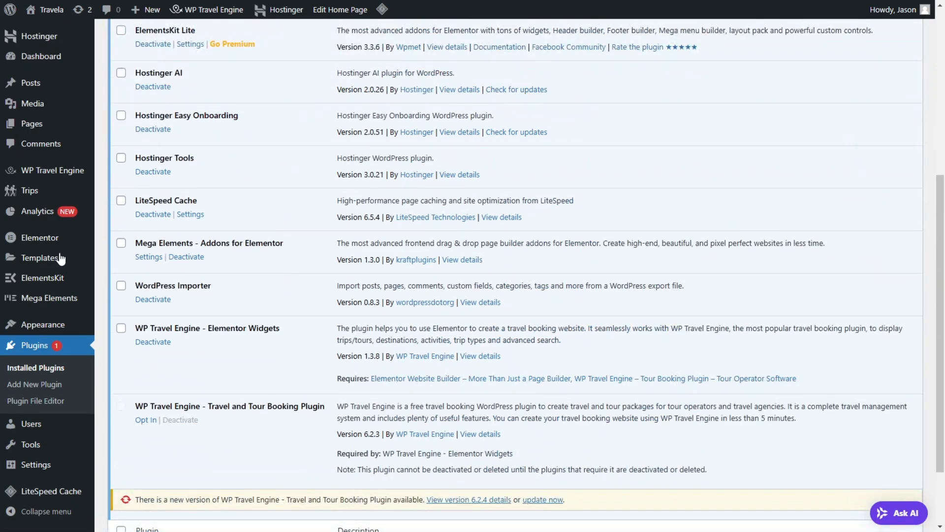
Step: Open the saved Elementor templates and view the types offered for a new template without creating one
{"action": "mouse_move", "coordinate": [53, 260]}
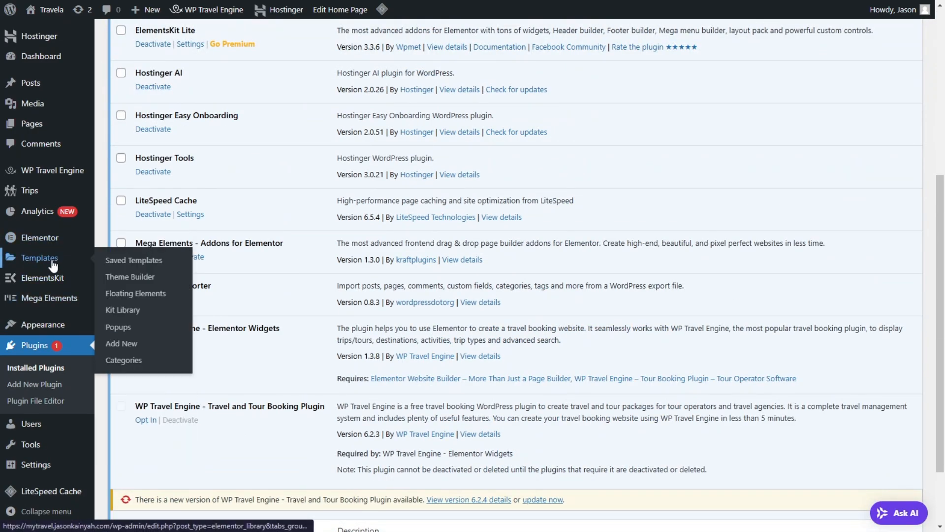
{"action": "left_click", "coordinate": [129, 259]}
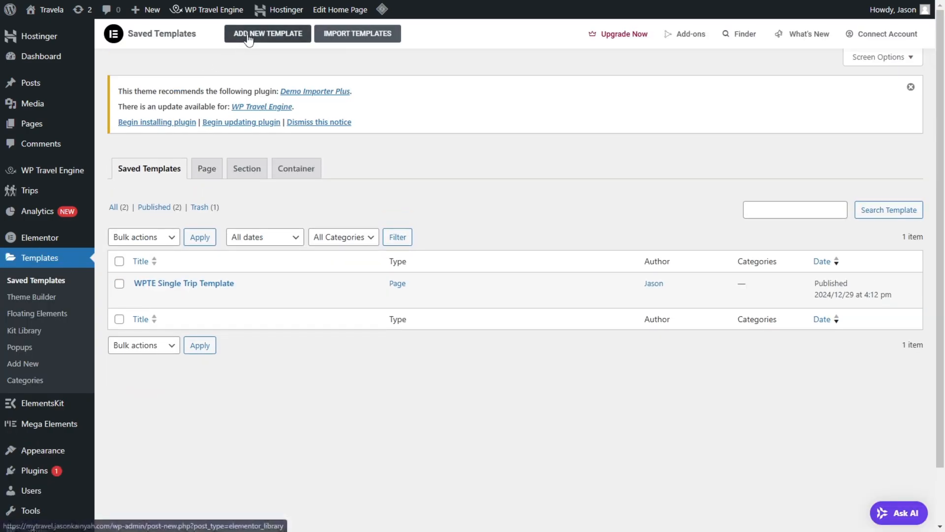
{"action": "left_click", "coordinate": [256, 38]}
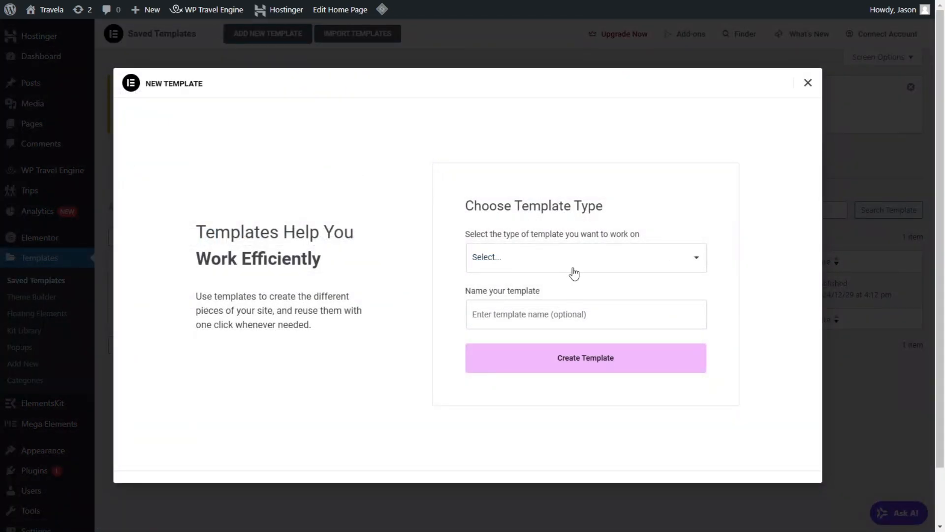
{"action": "left_click", "coordinate": [572, 265]}
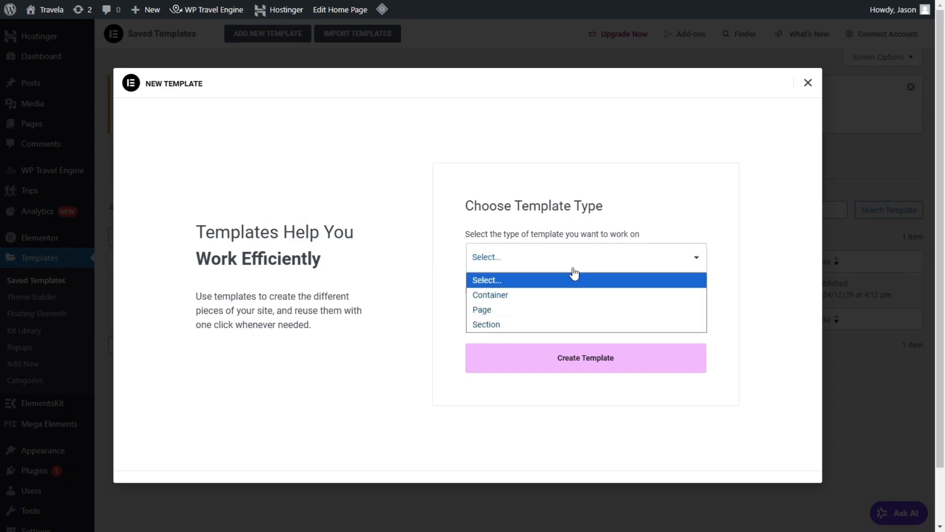
{"action": "left_click", "coordinate": [807, 84]}
{"action": "left_click", "coordinate": [808, 84]}
Step: Import the "home template" JSON file from the Travel Images folder into the Elementor template library
{"action": "left_click", "coordinate": [374, 35]}
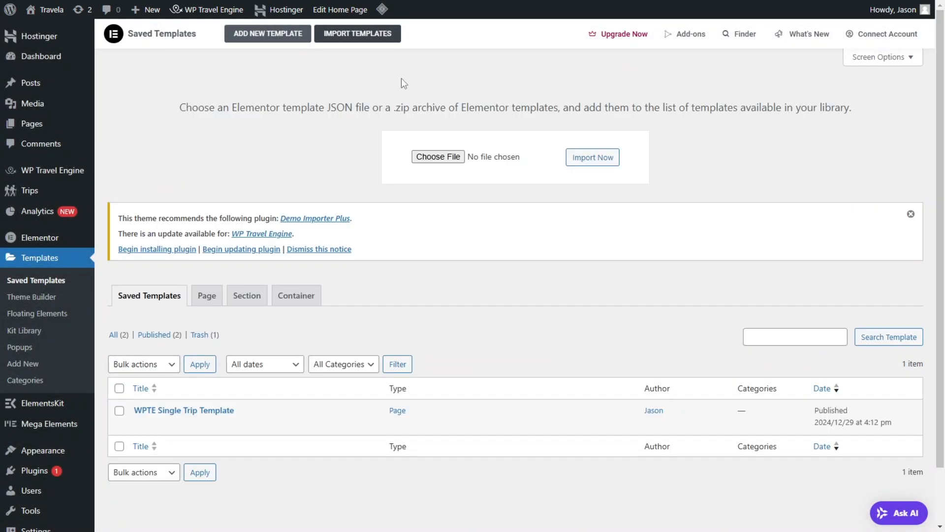
{"action": "left_click", "coordinate": [445, 157]}
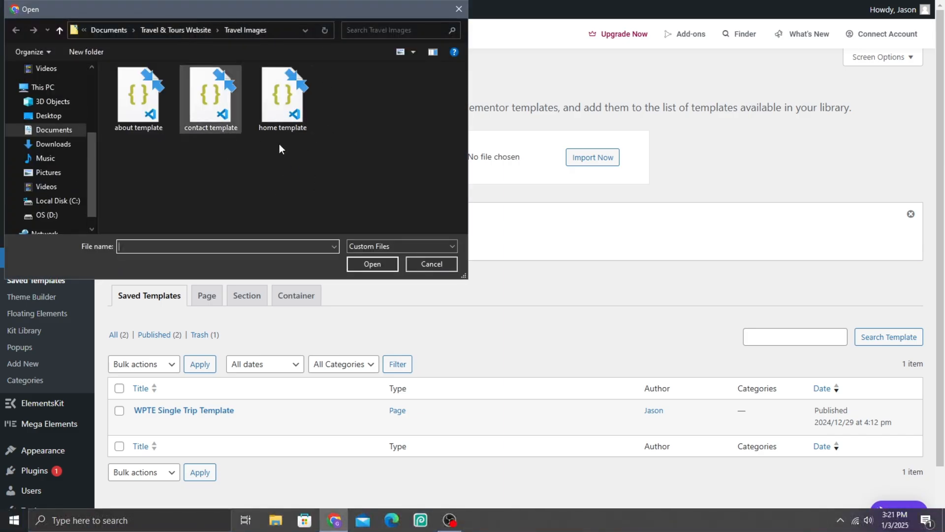
{"action": "left_click", "coordinate": [237, 113]}
{"action": "left_click", "coordinate": [293, 114]}
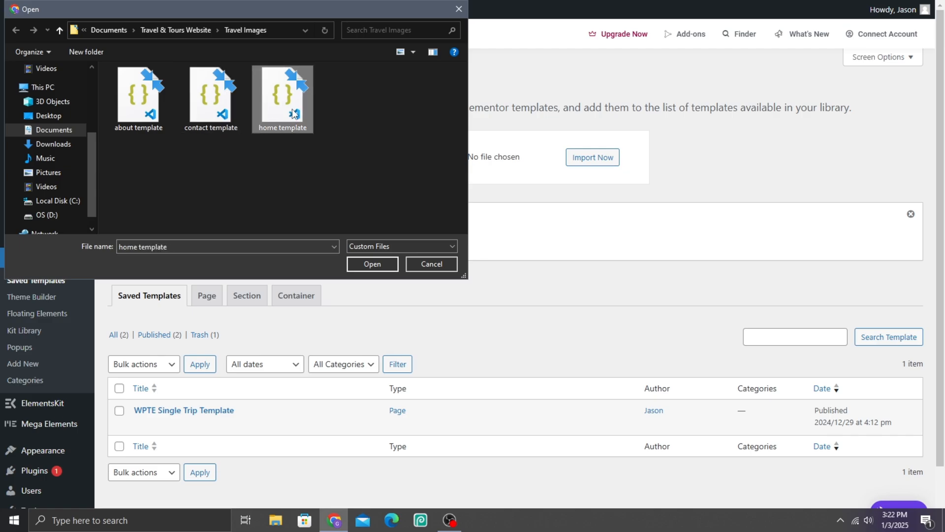
{"action": "left_click", "coordinate": [373, 263]}
{"action": "left_click", "coordinate": [595, 157]}
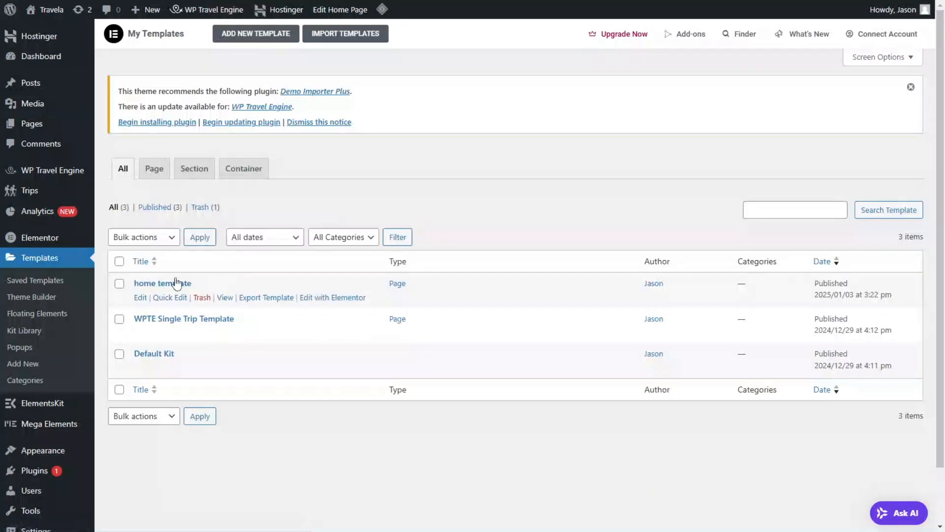
Step: Import the "about template" file from the Travel Images folder into the template library
{"action": "left_click", "coordinate": [334, 41]}
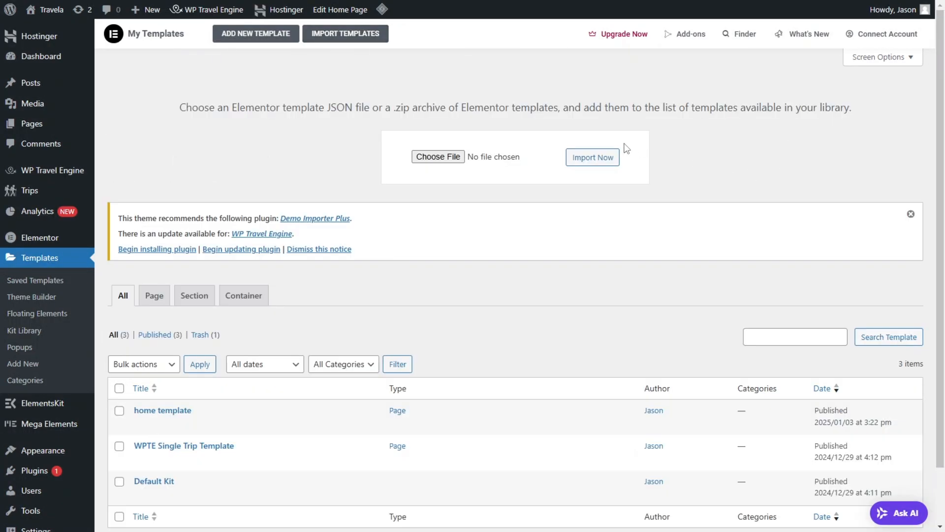
{"action": "left_click", "coordinate": [614, 156]}
{"action": "left_click", "coordinate": [438, 157]}
{"action": "left_click", "coordinate": [144, 105]}
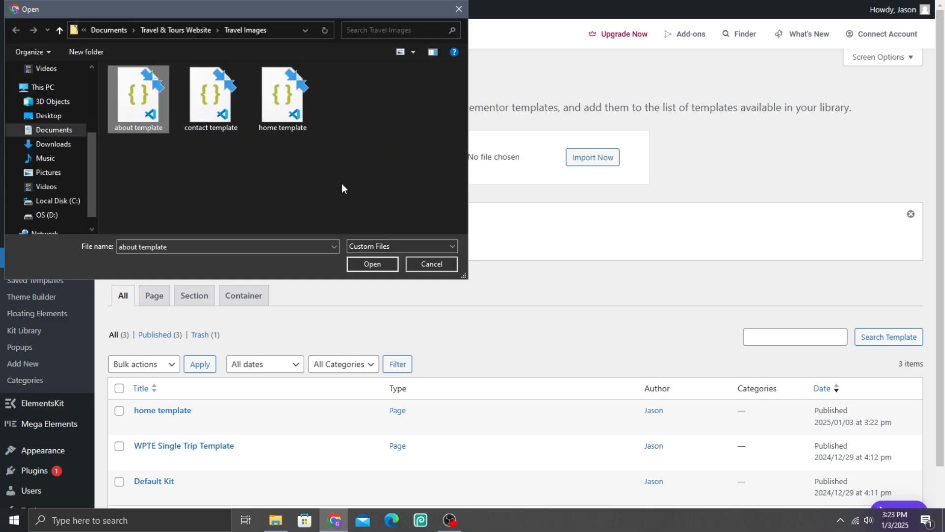
{"action": "left_click", "coordinate": [373, 265]}
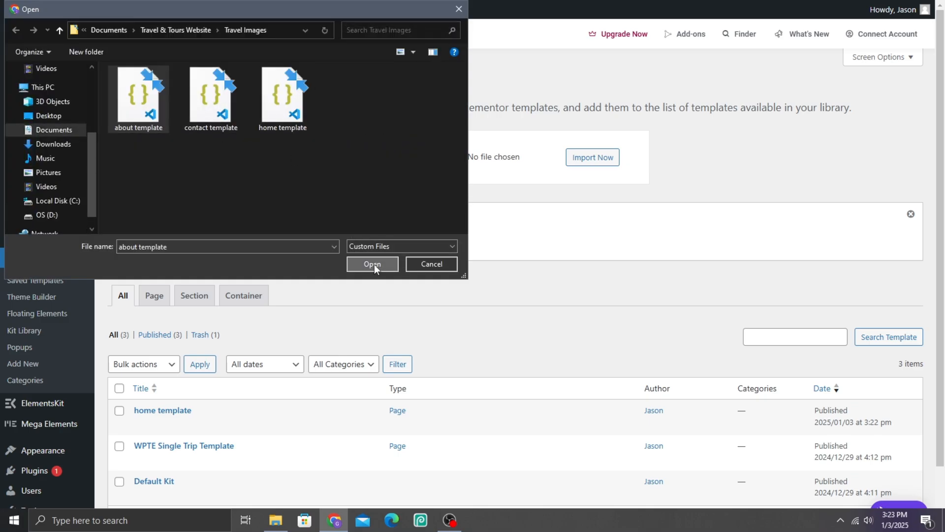
{"action": "left_click", "coordinate": [607, 162]}
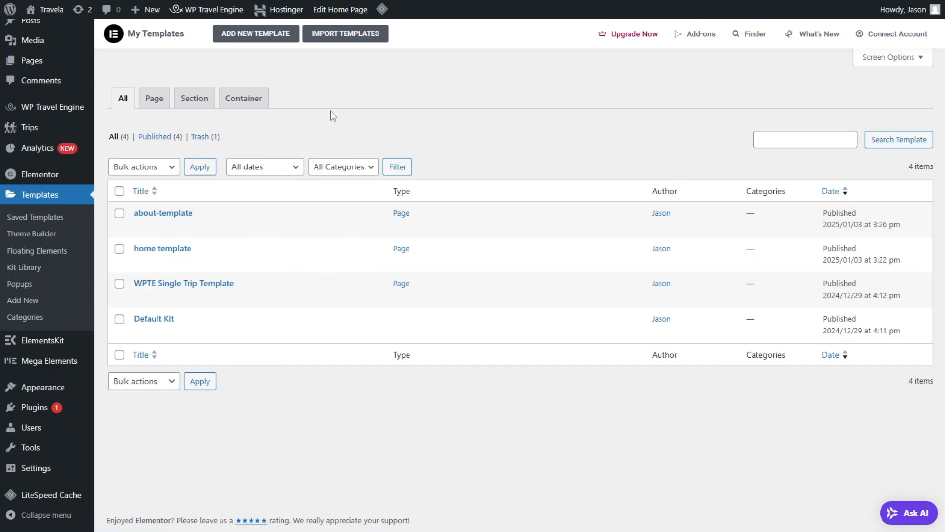
Step: Import the "contact template.json" file into the Elementor template library
{"action": "left_click", "coordinate": [354, 33]}
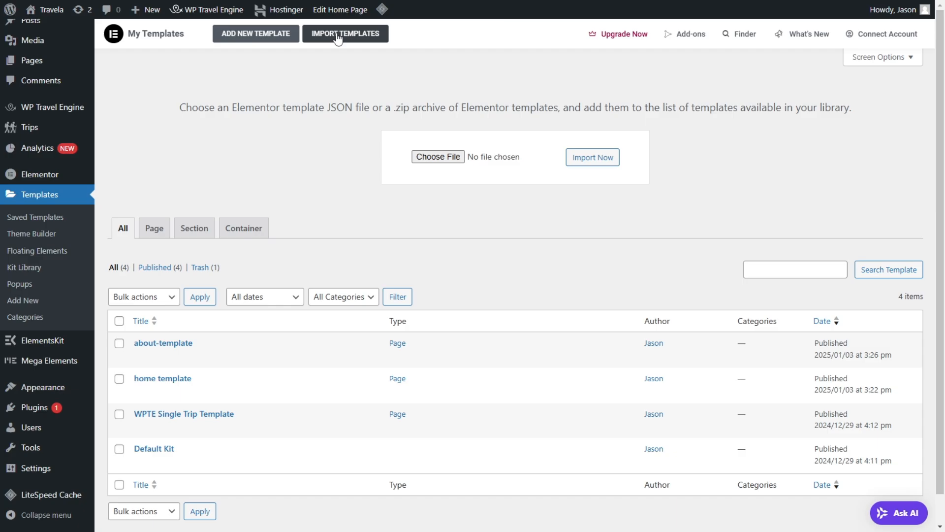
{"action": "left_click", "coordinate": [428, 157]}
{"action": "left_click", "coordinate": [211, 98]}
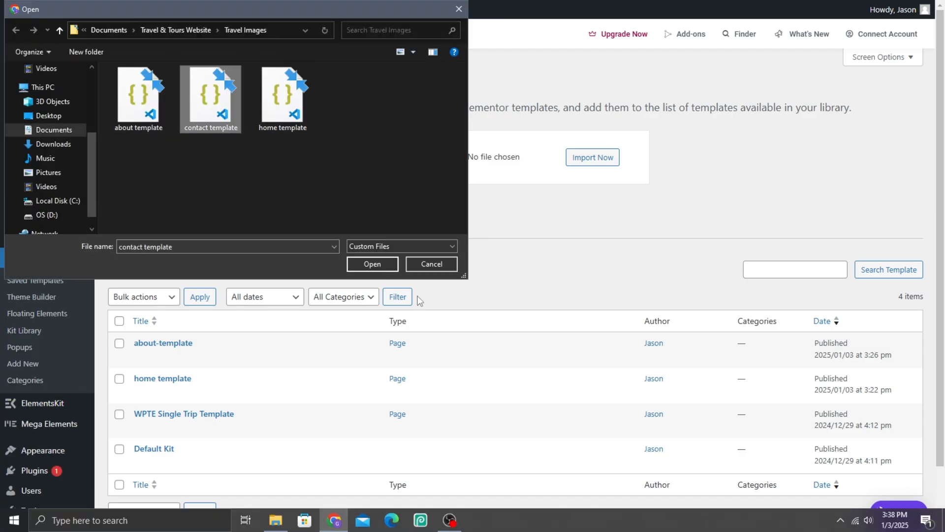
{"action": "left_click", "coordinate": [368, 268]}
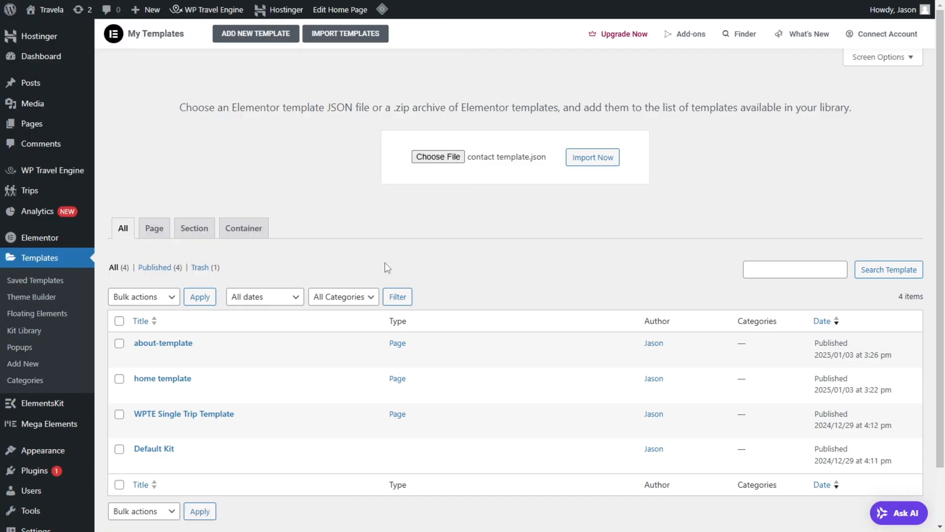
{"action": "left_click", "coordinate": [574, 168]}
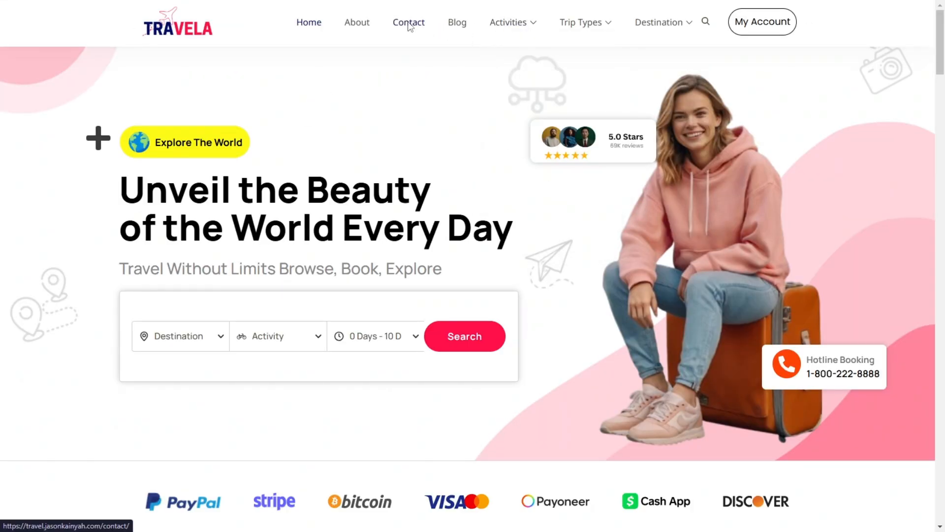
Step: Open the finished demo site's Contact page and look through its support cards and Get In Touch form
{"action": "left_click", "coordinate": [409, 24]}
{"action": "scroll", "coordinate": [566, 167], "scroll_direction": "down", "scroll_amount": 3}
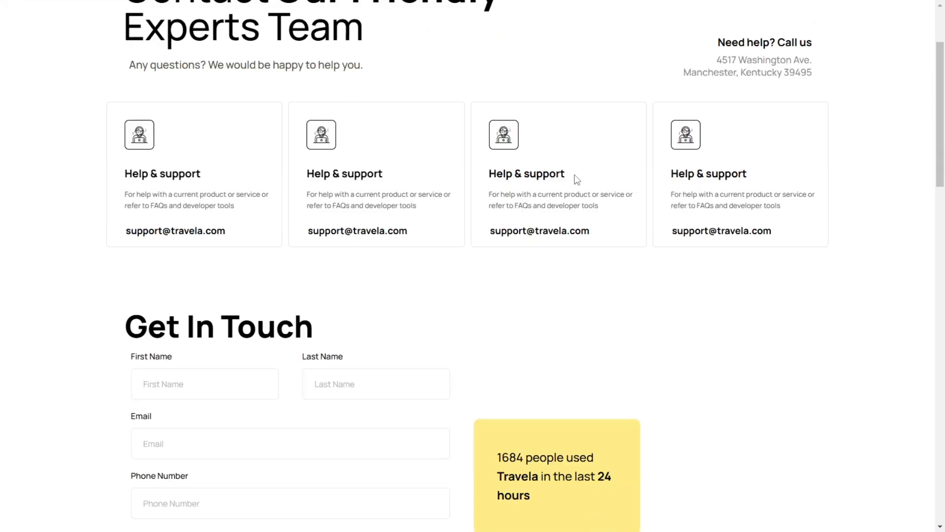
{"action": "scroll", "coordinate": [509, 204], "scroll_direction": "down", "scroll_amount": 3}
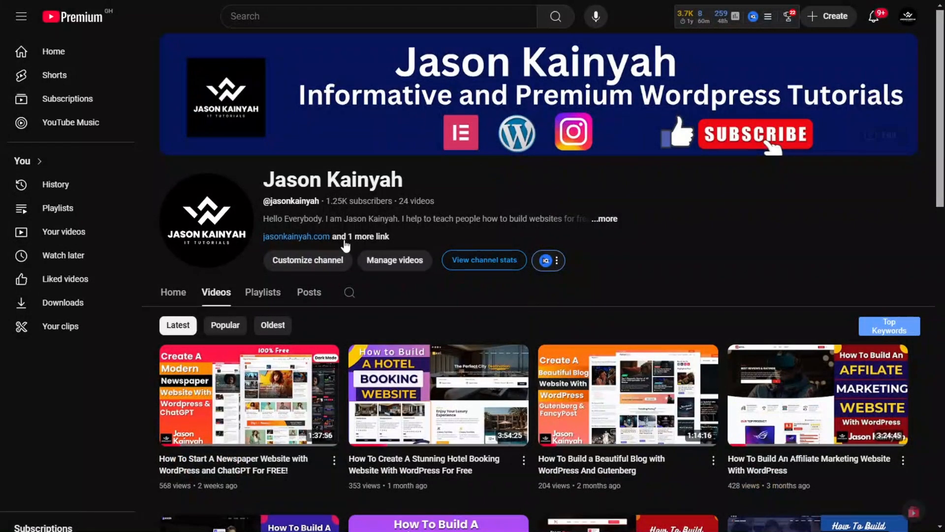
Step: Browse the list of WordPress tutorial videos on the YouTube channel
{"action": "scroll", "coordinate": [460, 270], "scroll_direction": "down", "scroll_amount": 10}
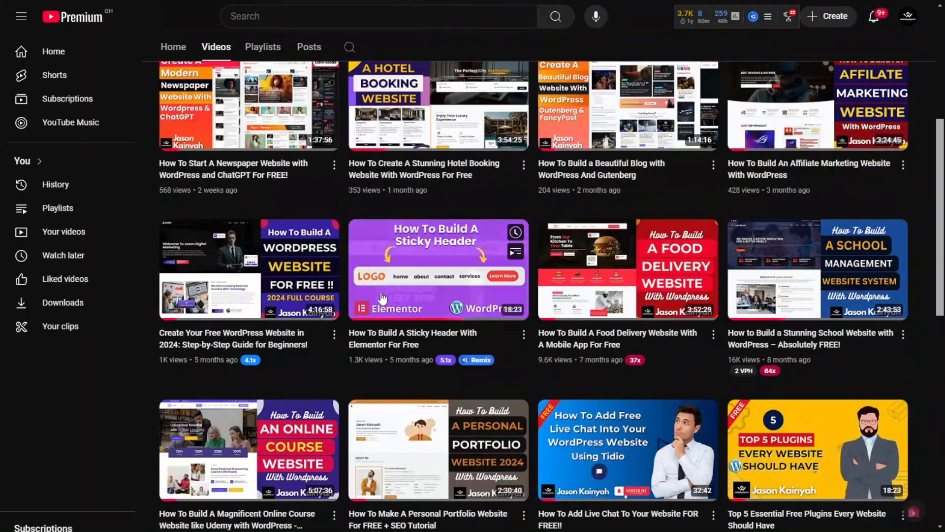
{"action": "scroll", "coordinate": [419, 358], "scroll_direction": "down", "scroll_amount": 5}
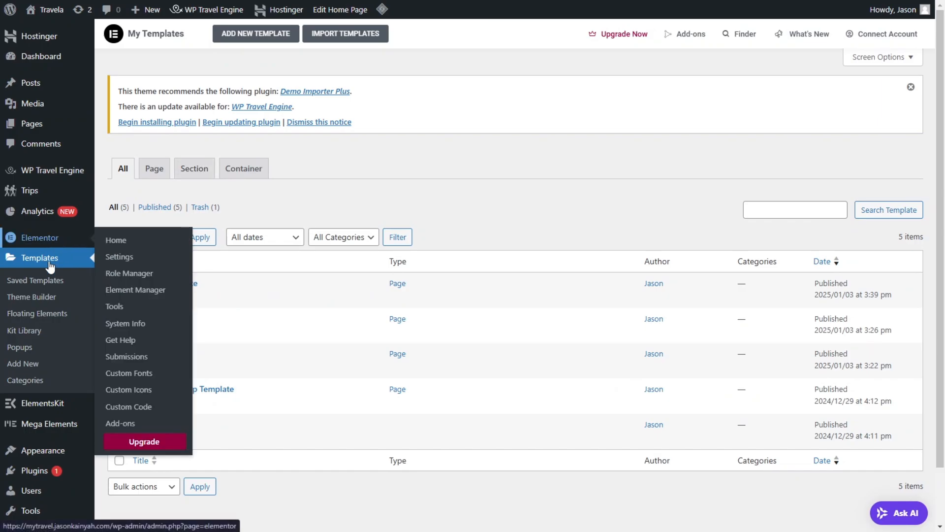
Step: Search the plugin directory for "metform", and install and activate the MetForm contact form builder for Elementor
{"action": "mouse_move", "coordinate": [56, 471]}
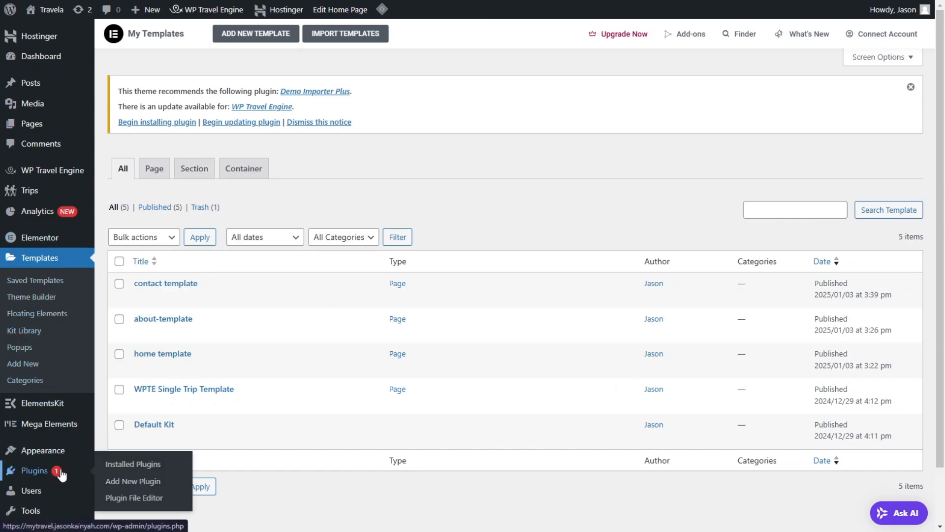
{"action": "left_click", "coordinate": [128, 480]}
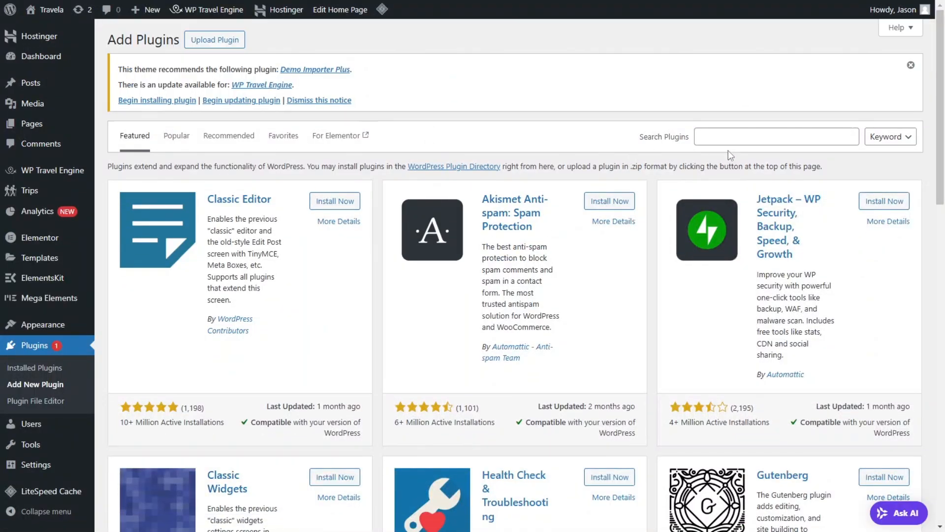
{"action": "left_click", "coordinate": [730, 141]}
{"action": "type", "text": "etform"}
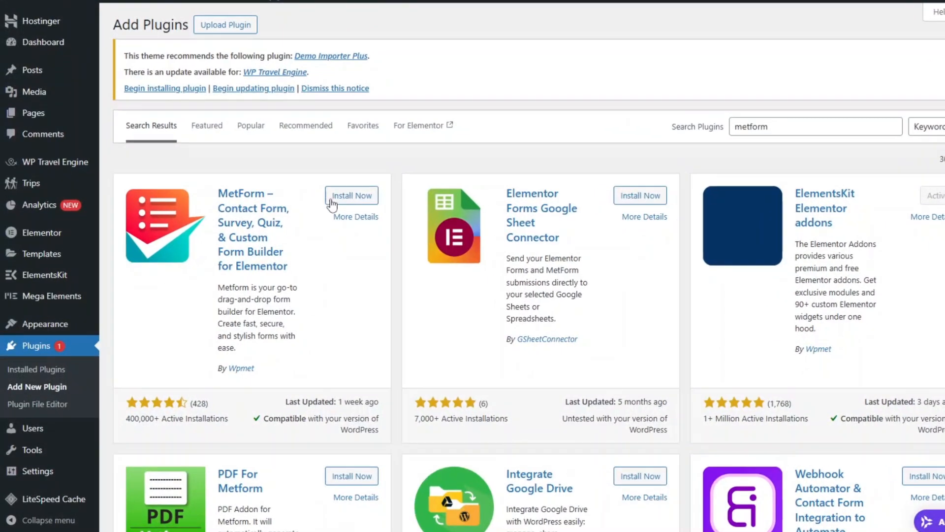
{"action": "left_click", "coordinate": [335, 202]}
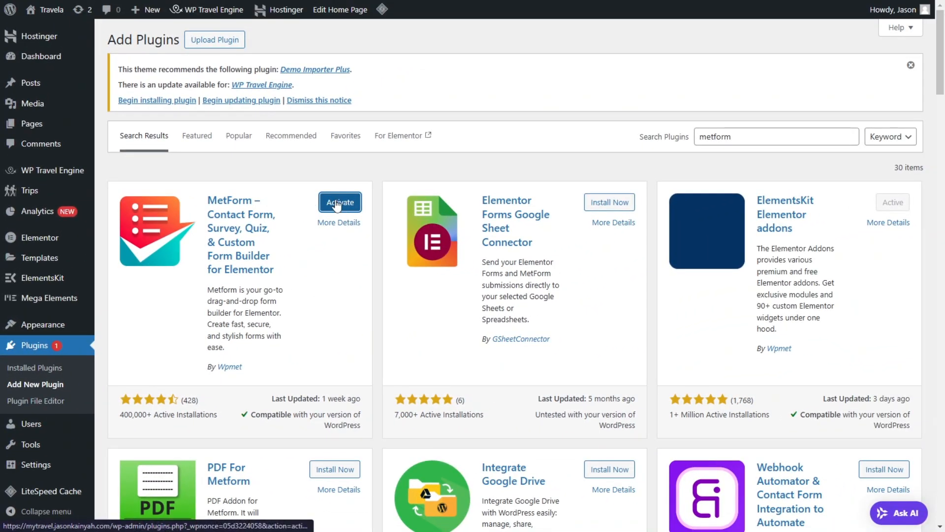
{"action": "left_click", "coordinate": [331, 207]}
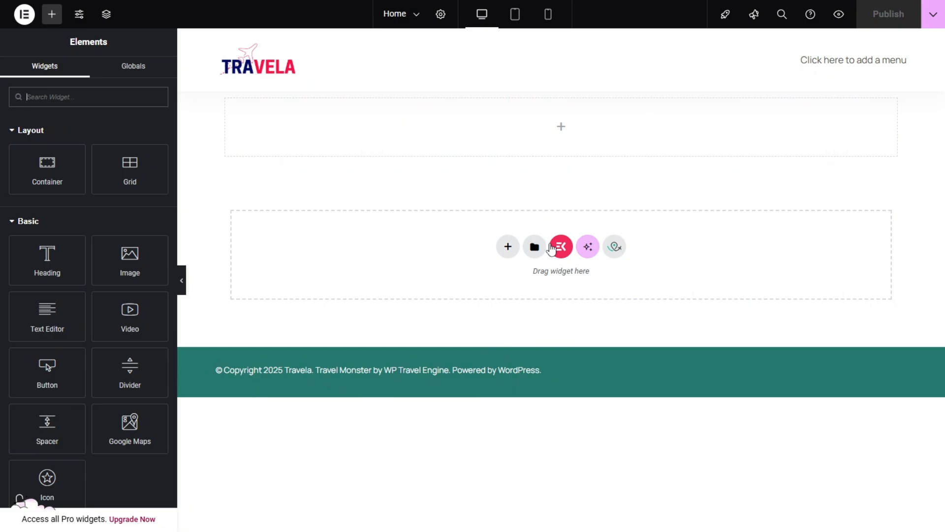
Step: Insert the saved "home template" into the Home page and delete the empty container above the hero section
{"action": "left_click", "coordinate": [535, 247]}
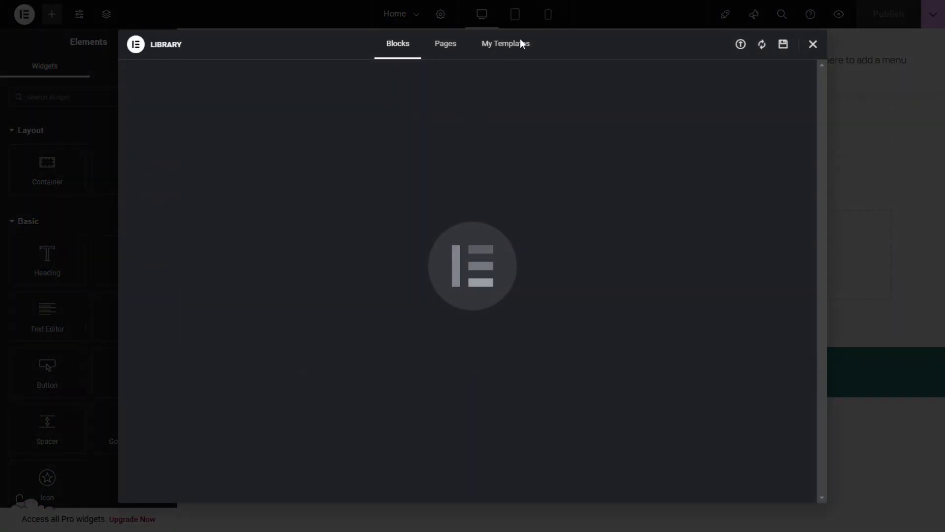
{"action": "left_click", "coordinate": [511, 46]}
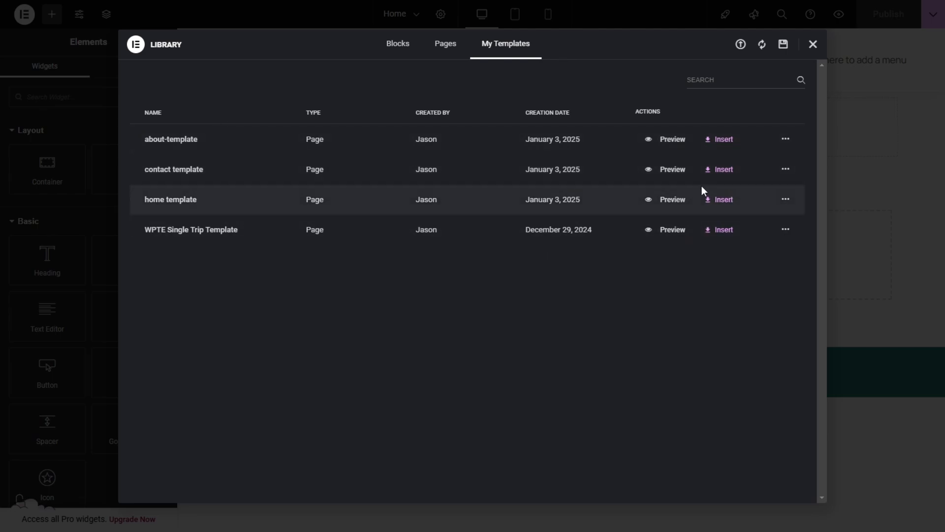
{"action": "left_click", "coordinate": [714, 200]}
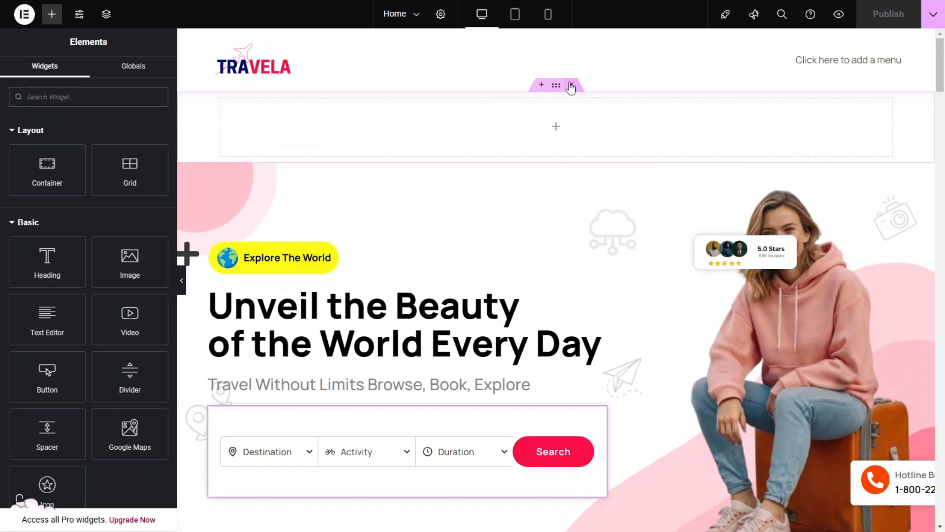
{"action": "left_click", "coordinate": [571, 85]}
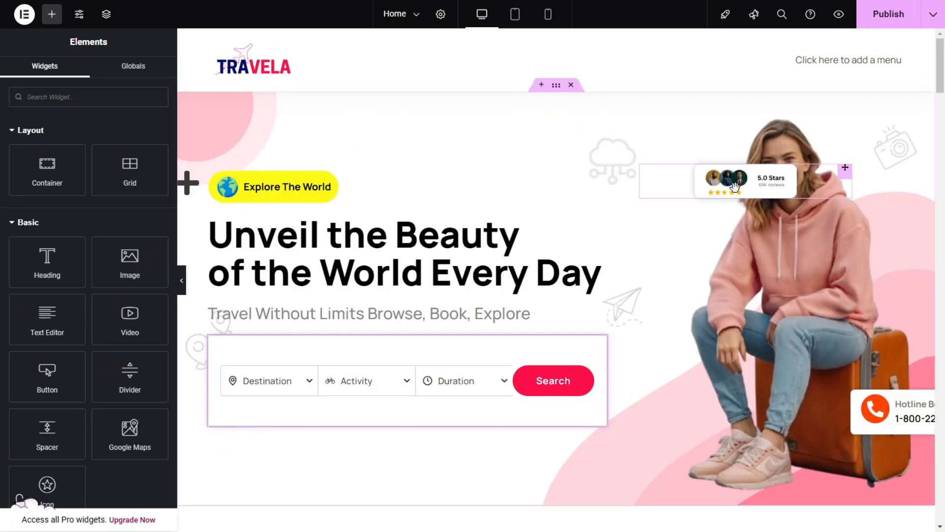
Step: Look through the Home page's inserted sections from the hero down to the testimonials and return to the hero
{"action": "scroll", "coordinate": [715, 173], "scroll_direction": "down", "scroll_amount": 6}
{"action": "scroll", "coordinate": [716, 173], "scroll_direction": "down", "scroll_amount": 20}
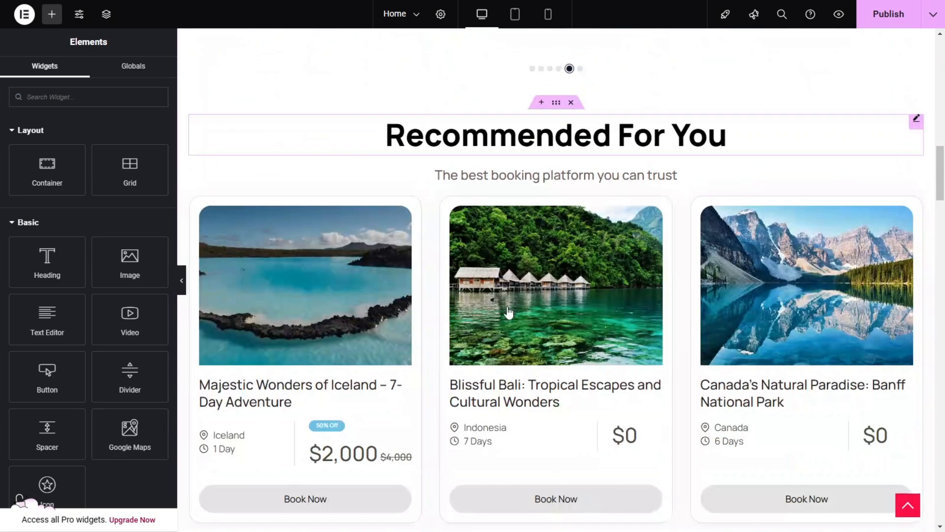
{"action": "scroll", "coordinate": [509, 329], "scroll_direction": "down", "scroll_amount": 10}
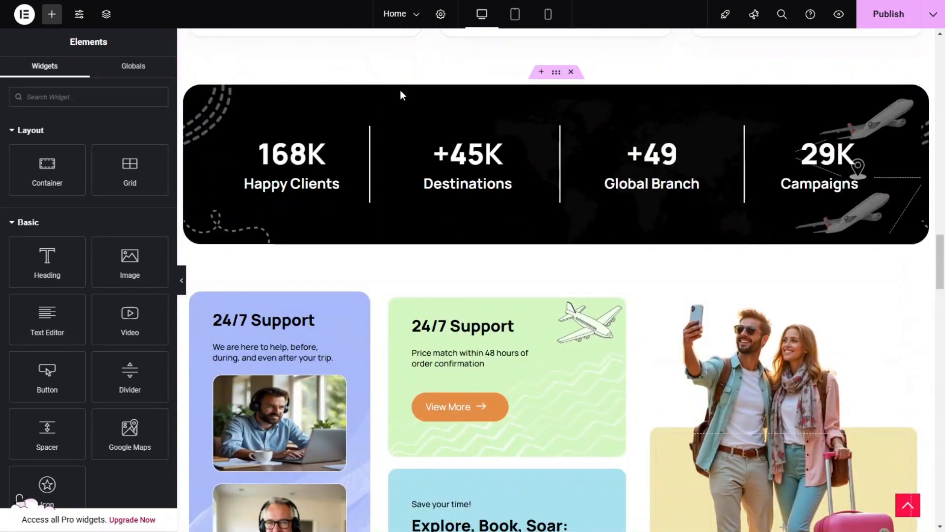
{"action": "scroll", "coordinate": [579, 208], "scroll_direction": "down", "scroll_amount": 15}
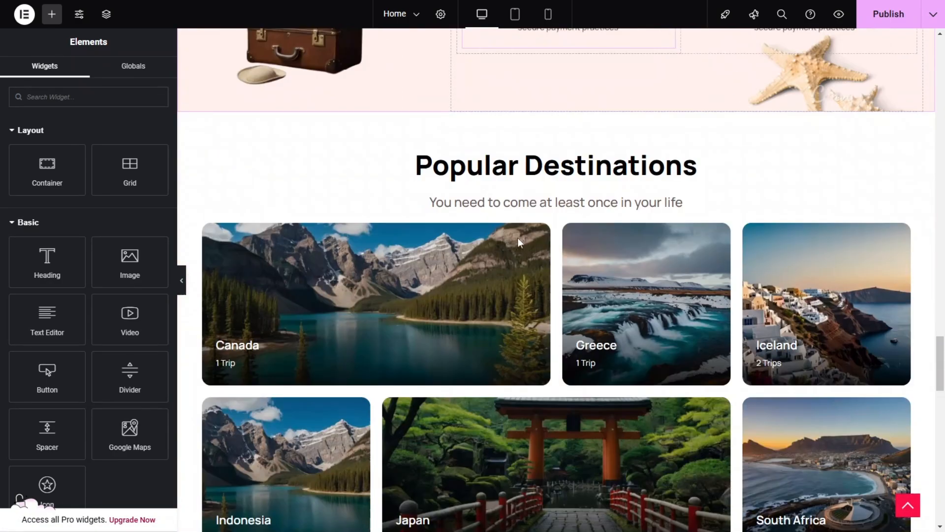
{"action": "scroll", "coordinate": [638, 293], "scroll_direction": "down", "scroll_amount": 15}
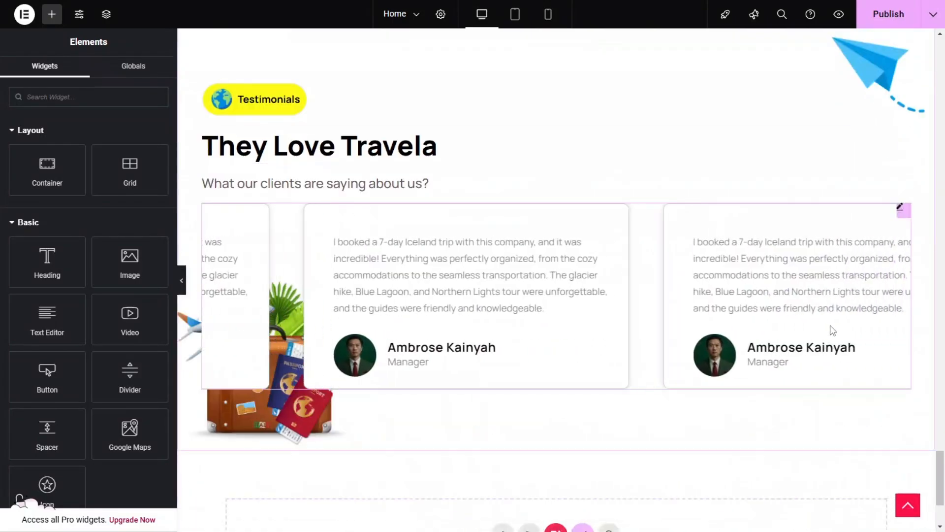
{"action": "scroll", "coordinate": [832, 330], "scroll_direction": "down", "scroll_amount": 4}
{"action": "left_click_drag", "start_coordinate": [943, 483], "coordinate": [944, 48]}
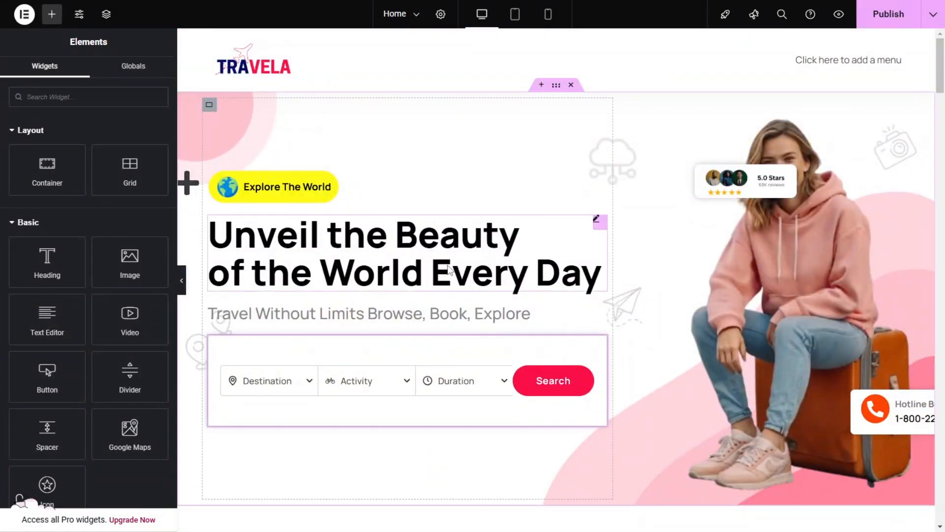
Step: Examine the hero's heading and subheading text and the background image settings of its inner and outer containers
{"action": "left_click", "coordinate": [418, 269]}
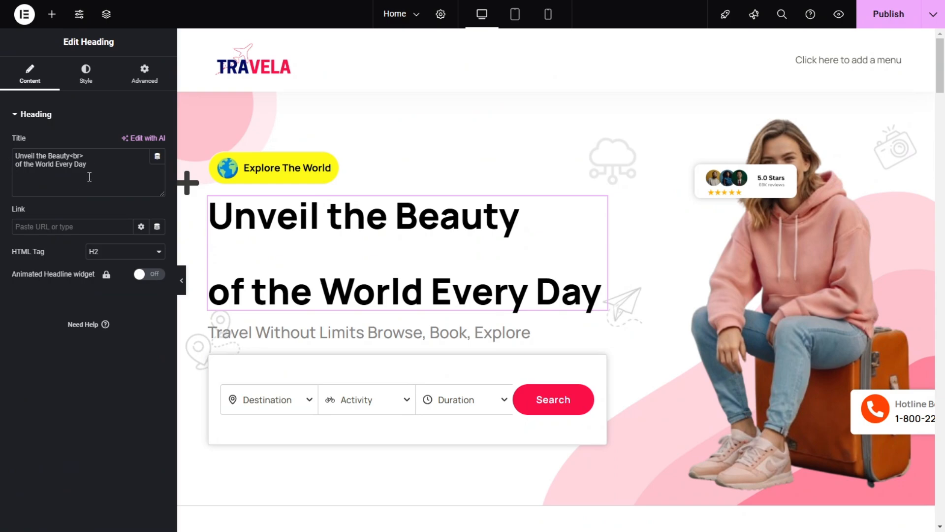
{"action": "left_click", "coordinate": [356, 340]}
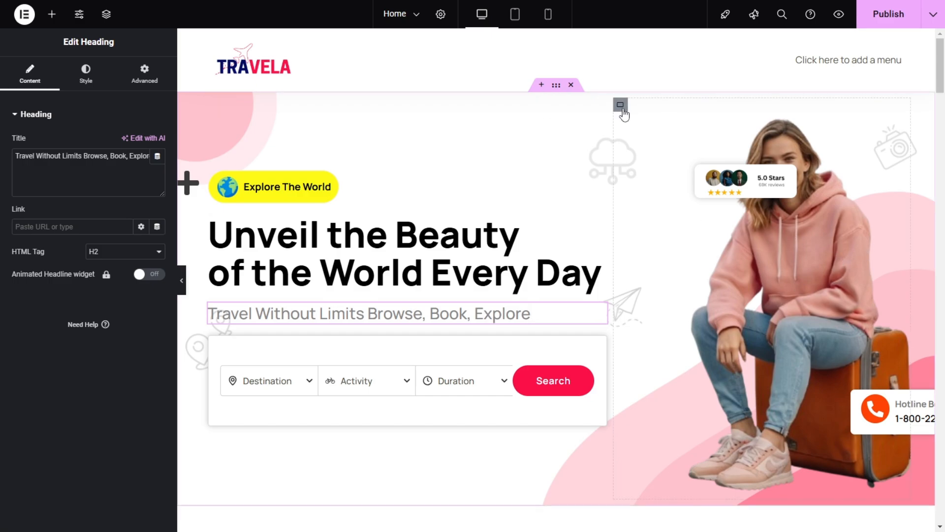
{"action": "left_click", "coordinate": [620, 105]}
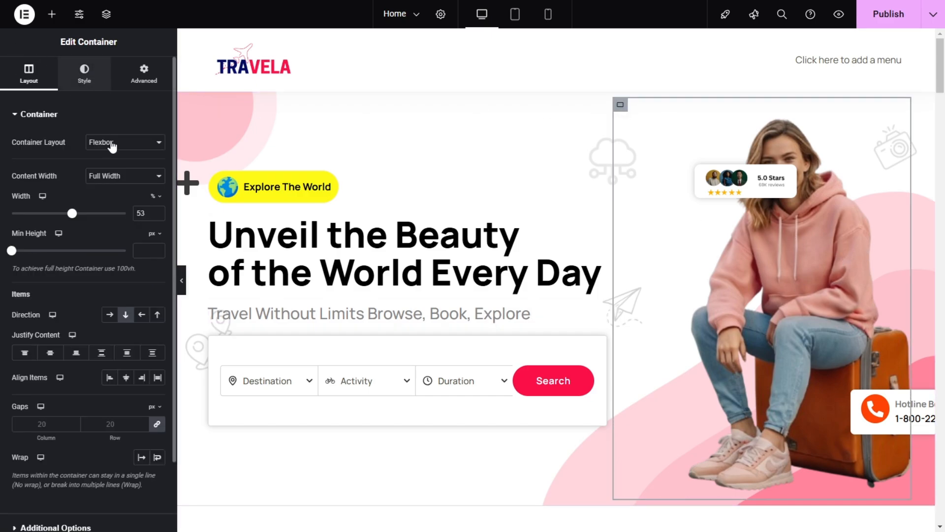
{"action": "left_click", "coordinate": [84, 74]}
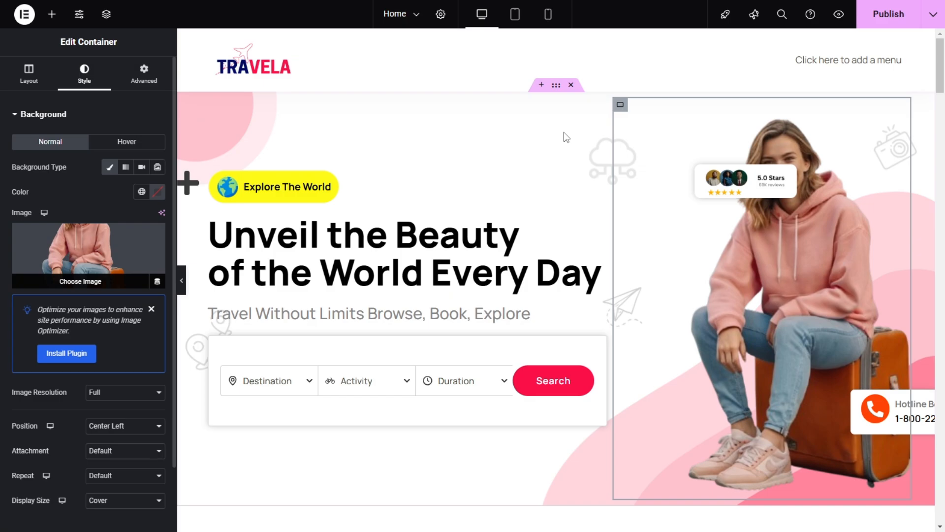
{"action": "left_click", "coordinate": [559, 92]}
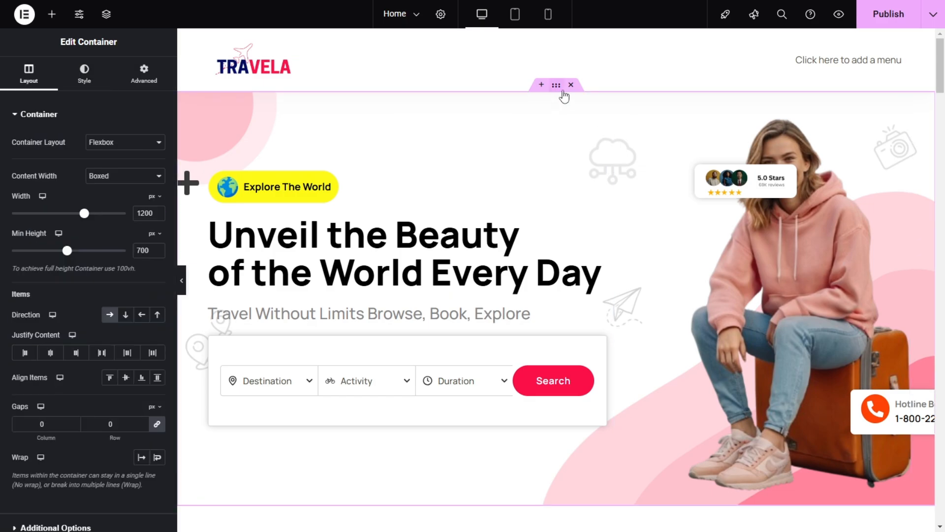
{"action": "left_click", "coordinate": [84, 74]}
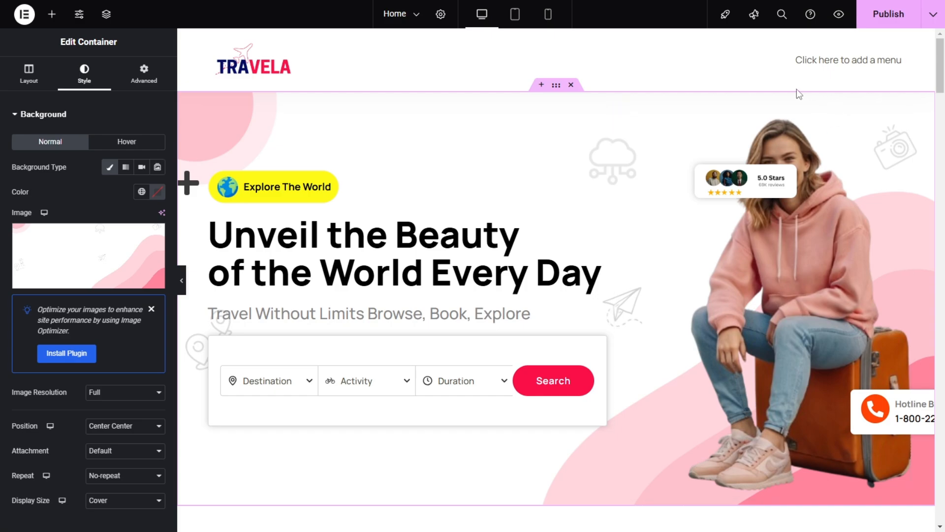
{"action": "scroll", "coordinate": [655, 152], "scroll_direction": "down", "scroll_amount": 5}
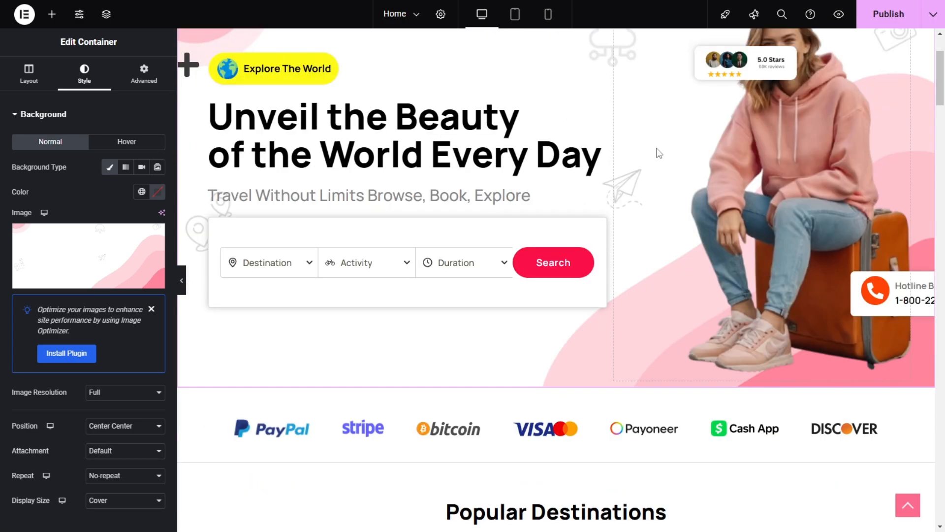
{"action": "scroll", "coordinate": [658, 152], "scroll_direction": "up", "scroll_amount": 5}
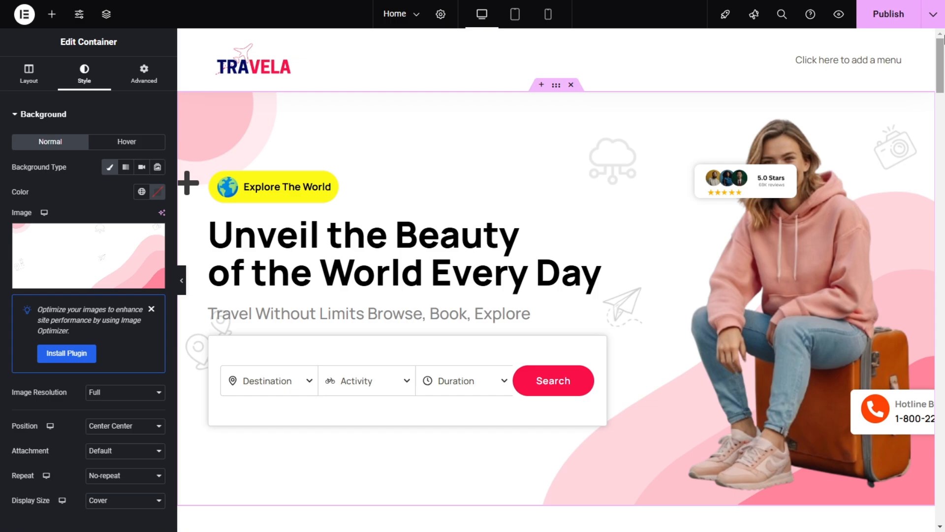
Step: Publish the Home page and preview it, checking the hero and trip cards
{"action": "left_click", "coordinate": [882, 20]}
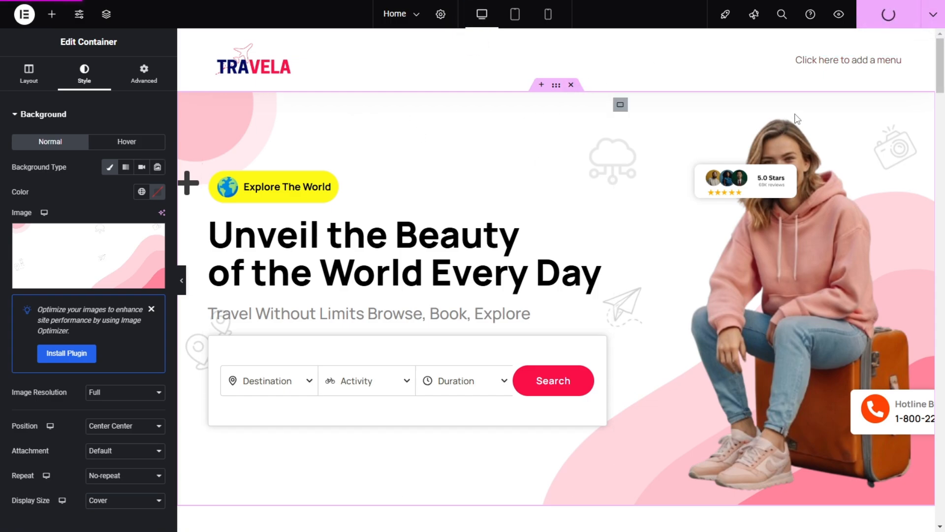
{"action": "left_click", "coordinate": [840, 19]}
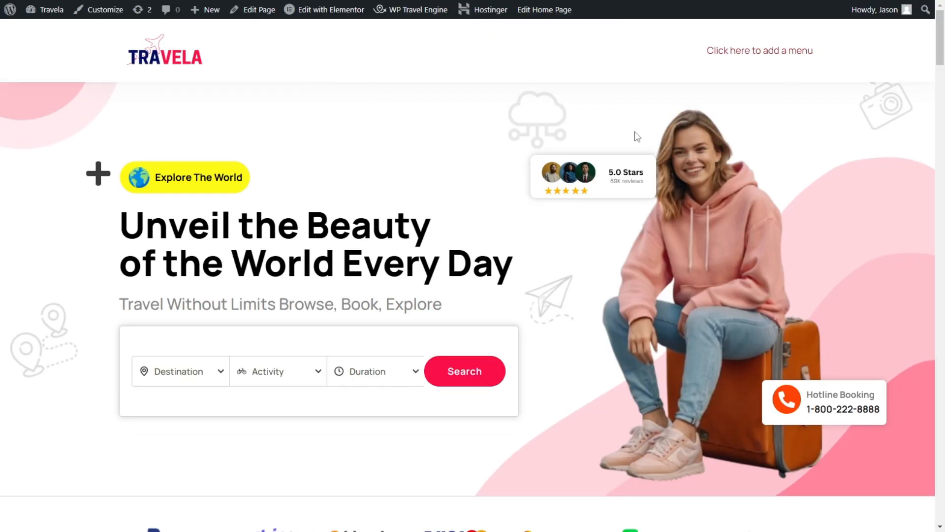
{"action": "scroll", "coordinate": [295, 226], "scroll_direction": "down", "scroll_amount": 8}
{"action": "scroll", "coordinate": [399, 199], "scroll_direction": "down", "scroll_amount": 12}
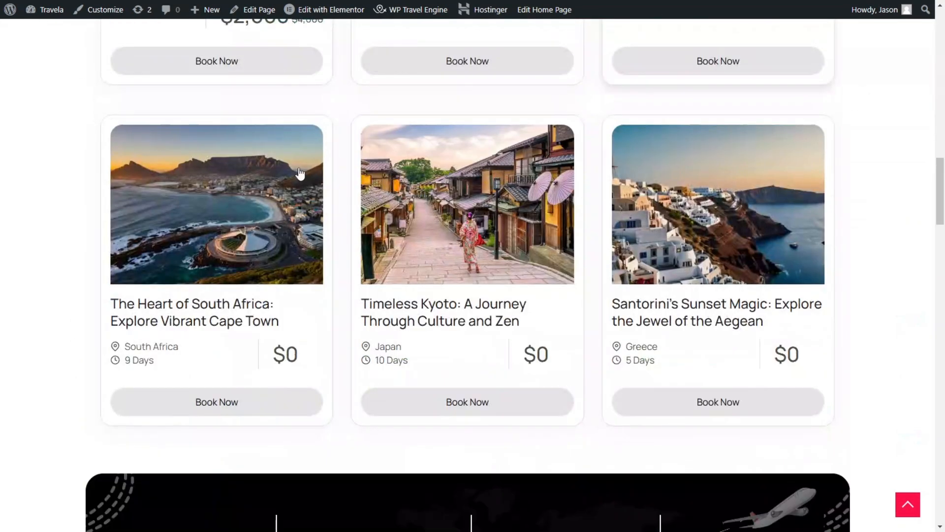
{"action": "scroll", "coordinate": [148, 197], "scroll_direction": "up", "scroll_amount": 18}
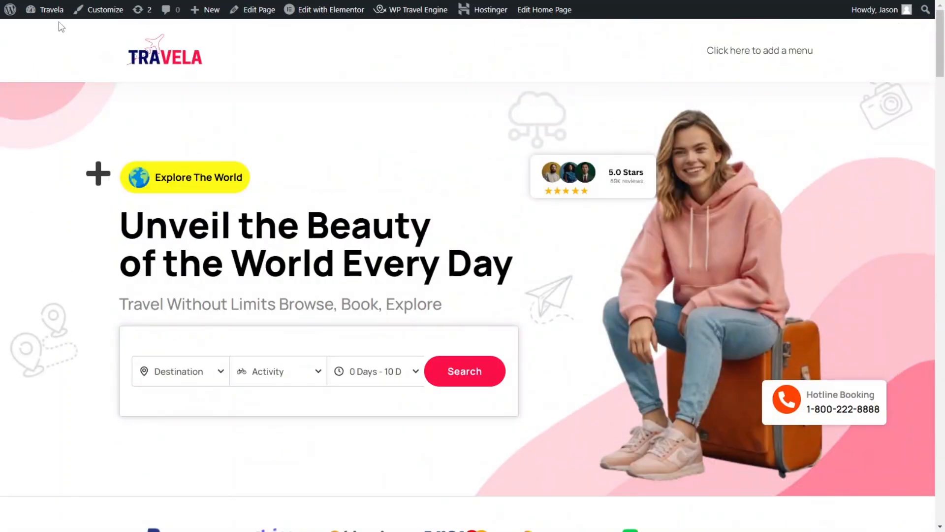
Step: Return to the WordPress dashboard and create a page titled "About" with the Elementor Full Width template
{"action": "mouse_move", "coordinate": [54, 14]}
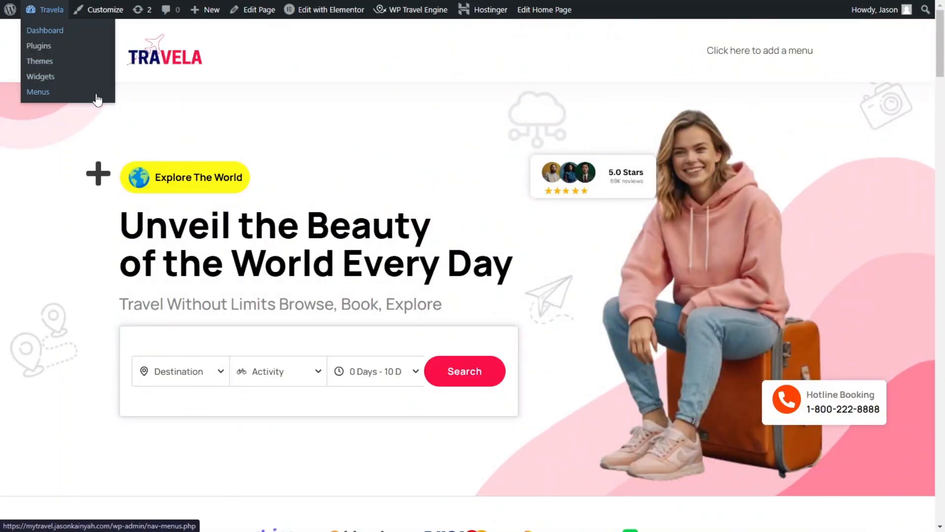
{"action": "left_click", "coordinate": [45, 34]}
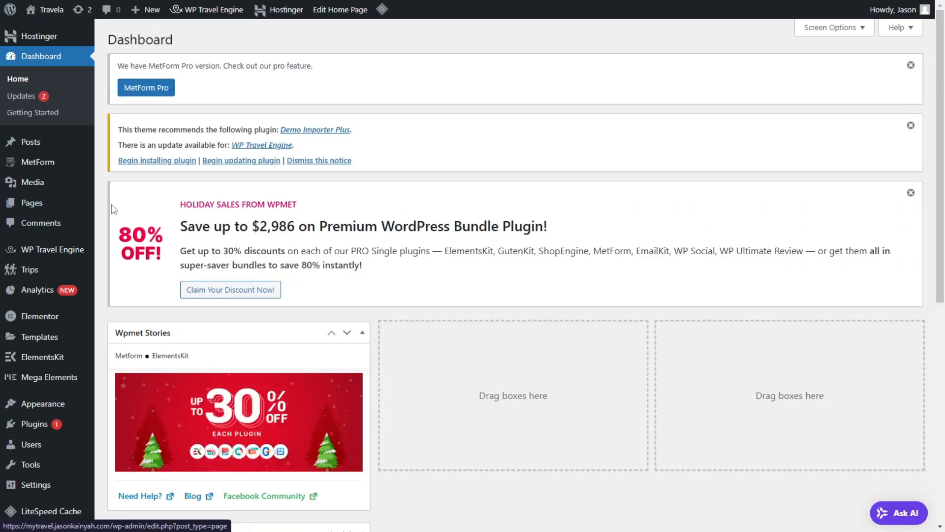
{"action": "mouse_move", "coordinate": [62, 205]}
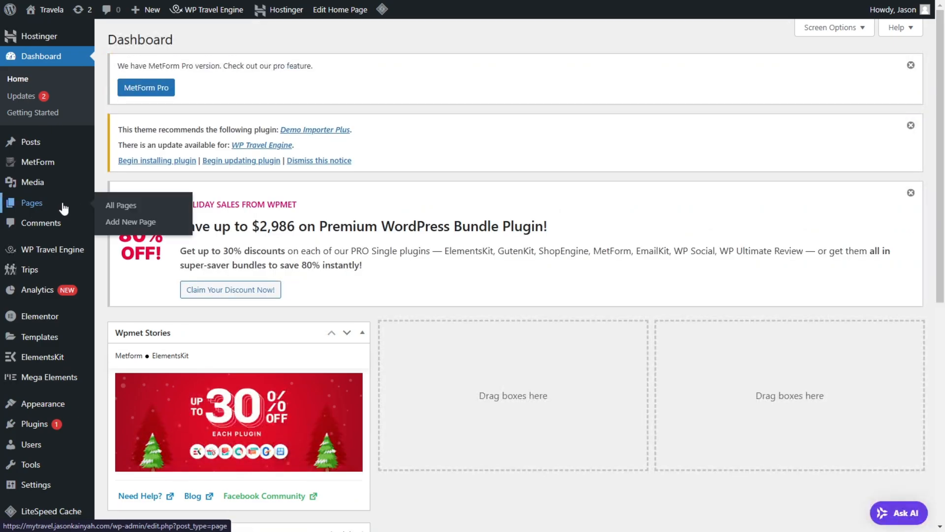
{"action": "left_click", "coordinate": [143, 222]}
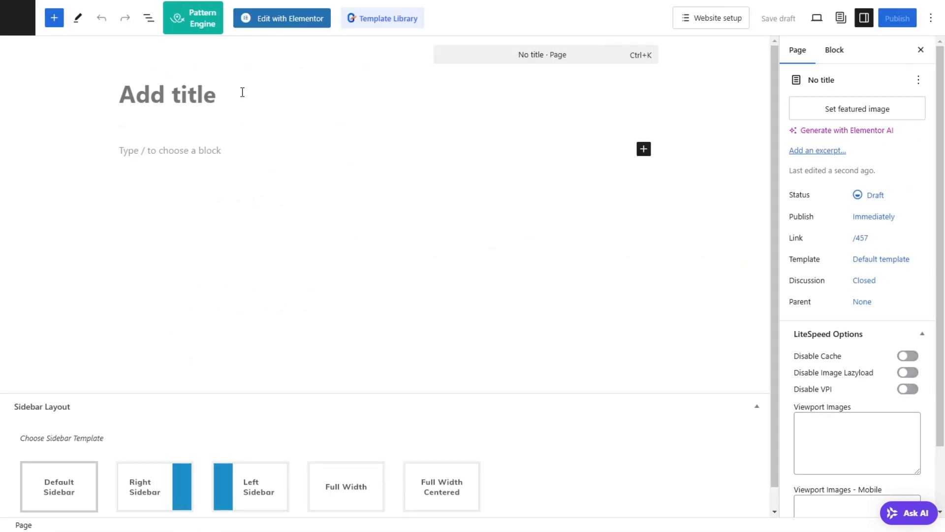
{"action": "type", "text": "About"}
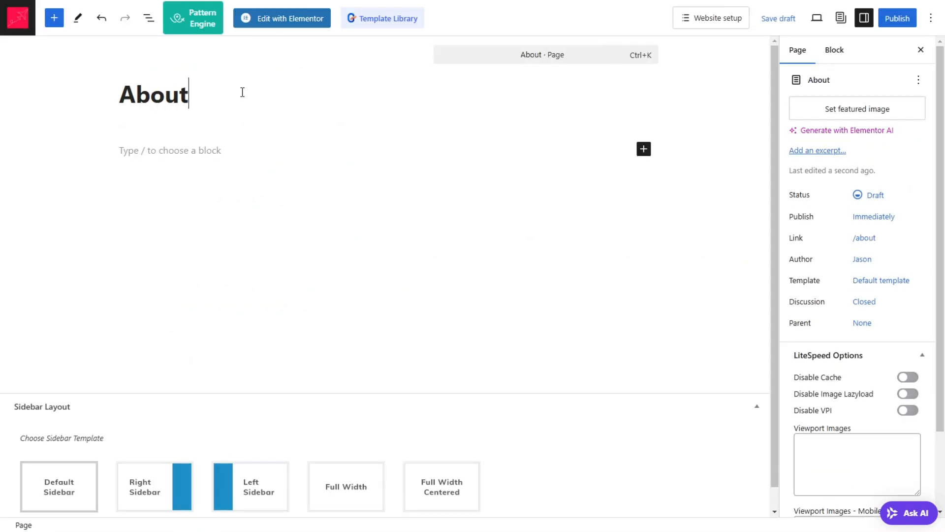
{"action": "left_click", "coordinate": [888, 284]}
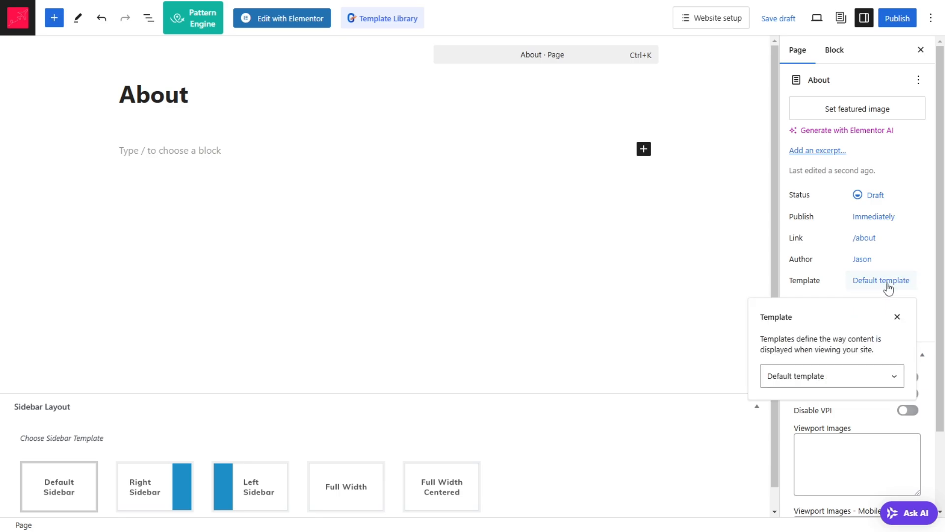
{"action": "left_click", "coordinate": [842, 388]}
{"action": "left_click", "coordinate": [833, 425]}
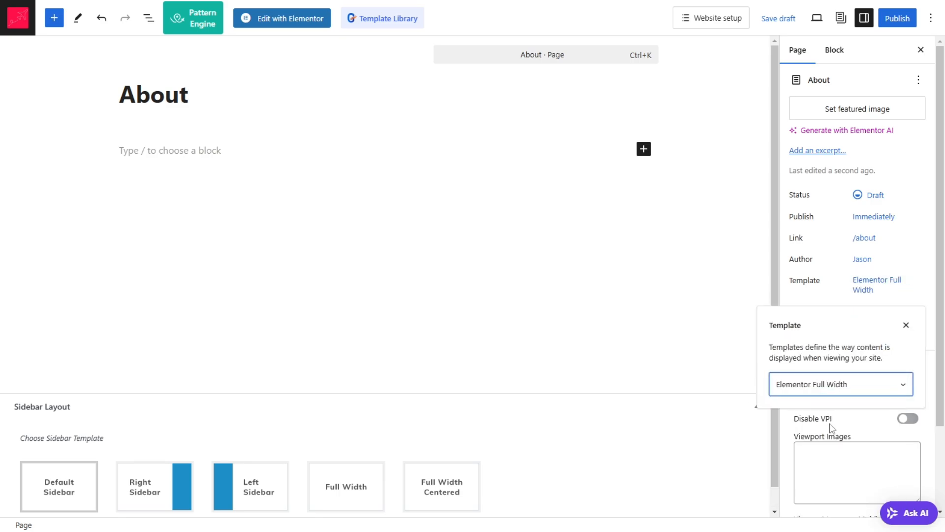
Step: Publish the About page and open it for editing in Elementor
{"action": "left_click", "coordinate": [899, 19]}
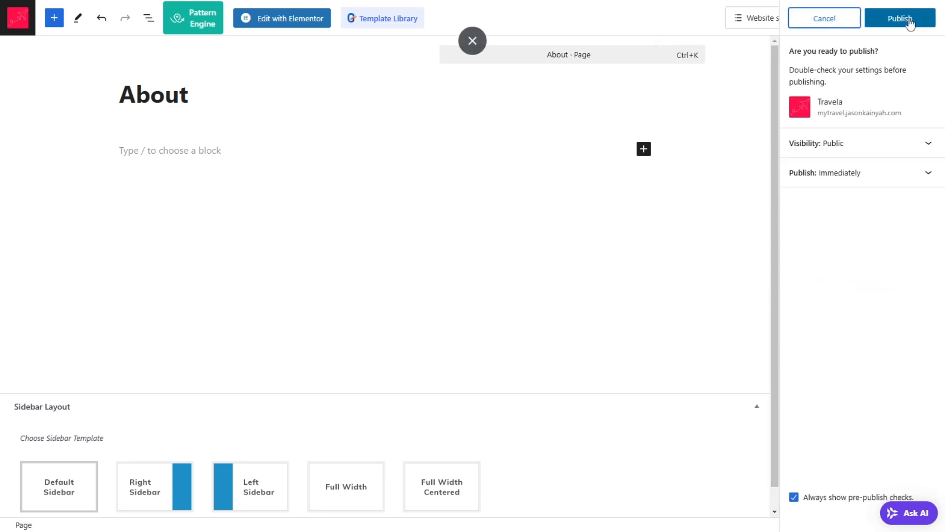
{"action": "left_click", "coordinate": [895, 21]}
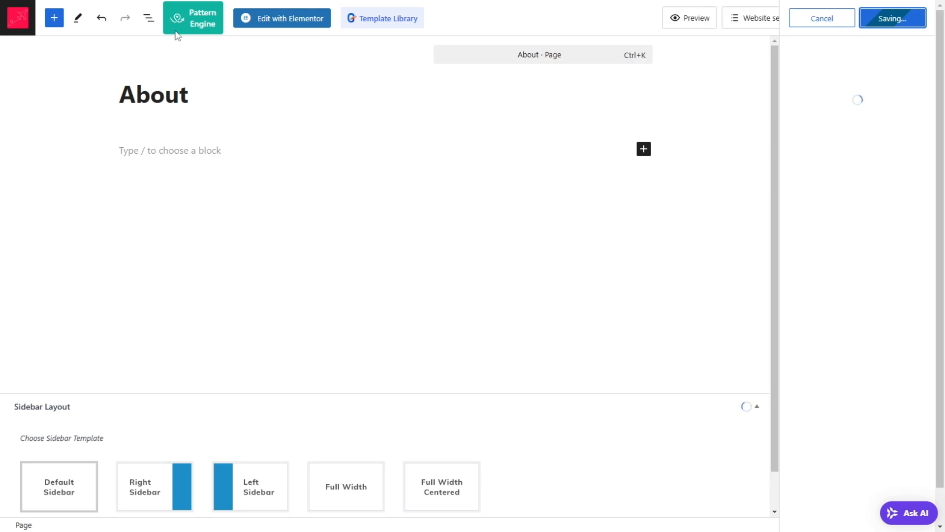
{"action": "left_click", "coordinate": [298, 20]}
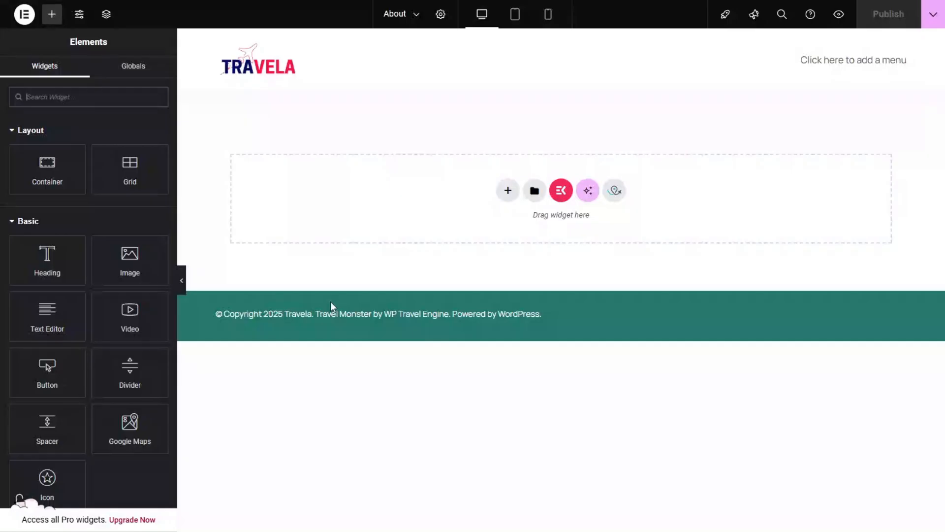
Step: Insert the saved about-template into the About page, applying its page settings as well
{"action": "left_click", "coordinate": [536, 193]}
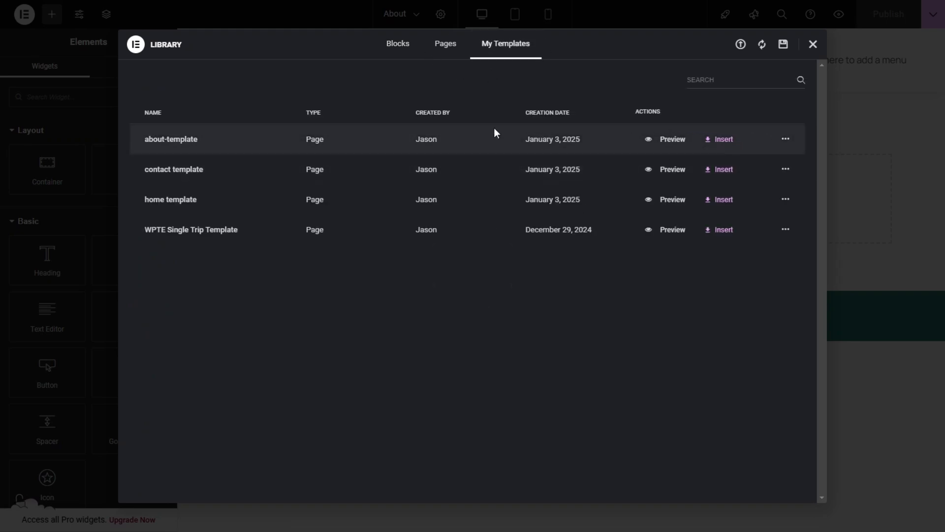
{"action": "left_click", "coordinate": [710, 139]}
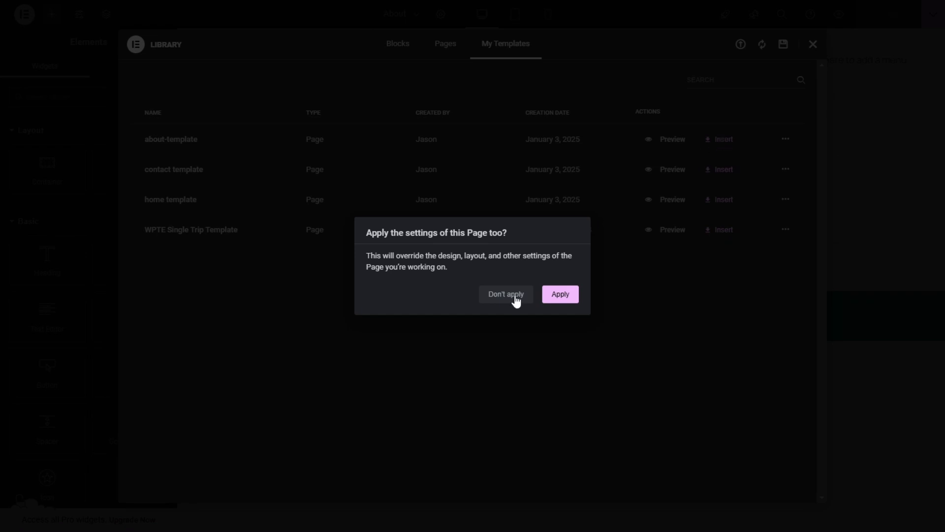
{"action": "left_click", "coordinate": [566, 296]}
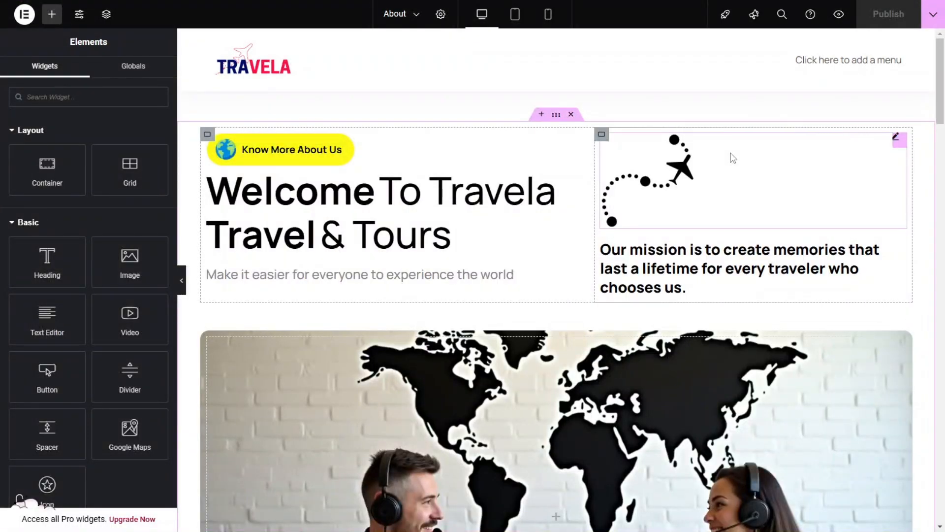
{"action": "scroll", "coordinate": [733, 158], "scroll_direction": "down", "scroll_amount": 5}
{"action": "scroll", "coordinate": [725, 179], "scroll_direction": "down", "scroll_amount": 12}
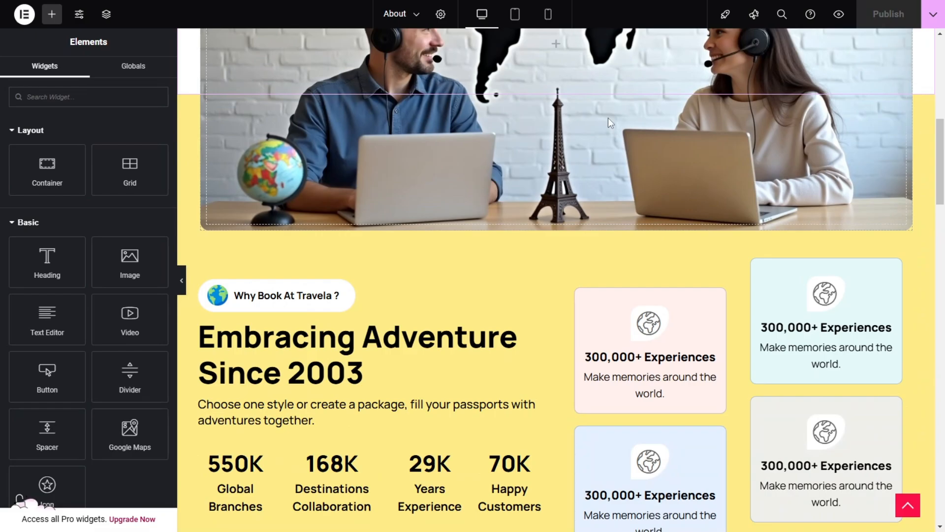
{"action": "scroll", "coordinate": [725, 179], "scroll_direction": "down", "scroll_amount": 6}
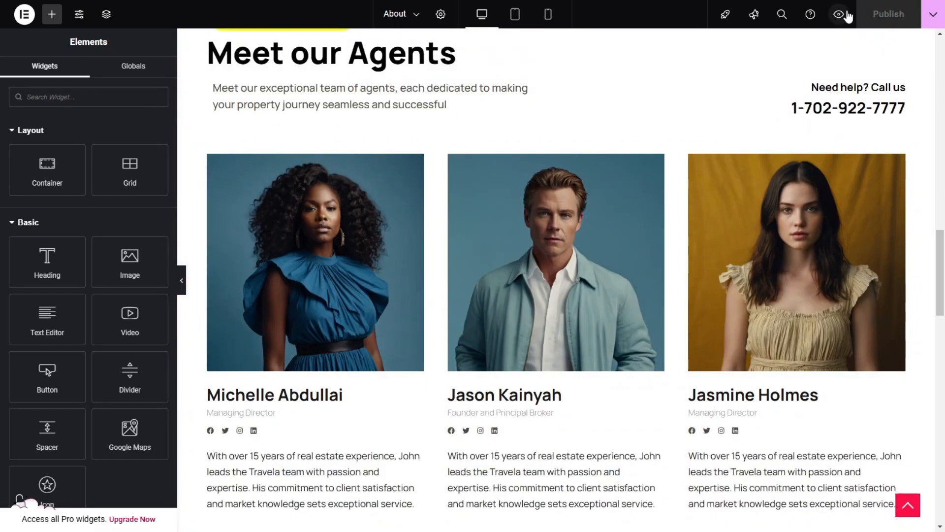
Step: Preview the About page, checking the welcome header, the statistics and the experience cards
{"action": "left_click", "coordinate": [840, 14]}
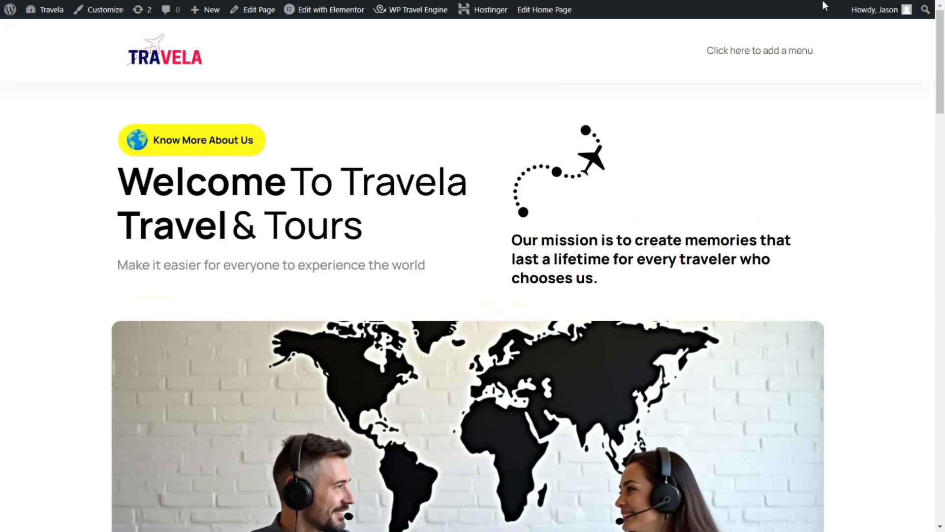
{"action": "scroll", "coordinate": [781, 118], "scroll_direction": "down", "scroll_amount": 12}
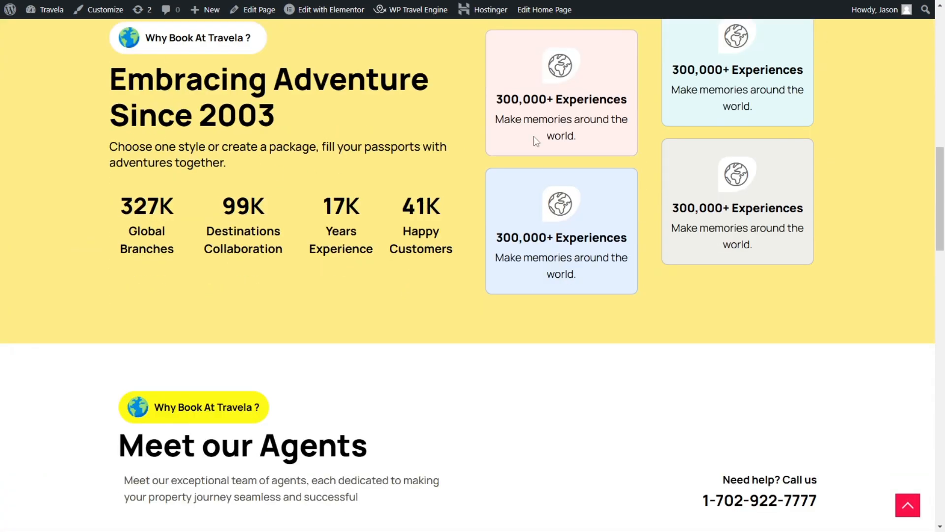
{"action": "scroll", "coordinate": [405, 107], "scroll_direction": "up", "scroll_amount": 2}
{"action": "scroll", "coordinate": [405, 107], "scroll_direction": "up", "scroll_amount": 10}
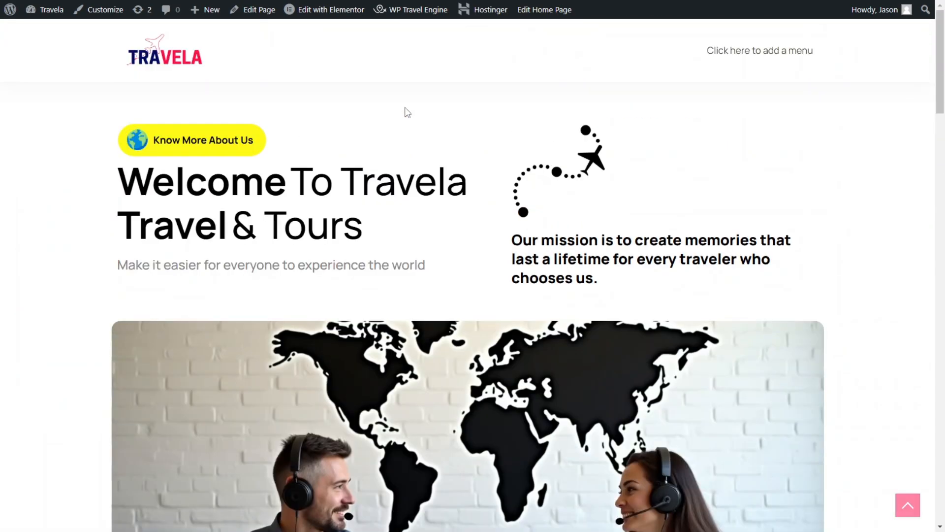
Step: Return to the WordPress dashboard and create a page titled "Contact" with the Elementor Full Width template
{"action": "mouse_move", "coordinate": [34, 9]}
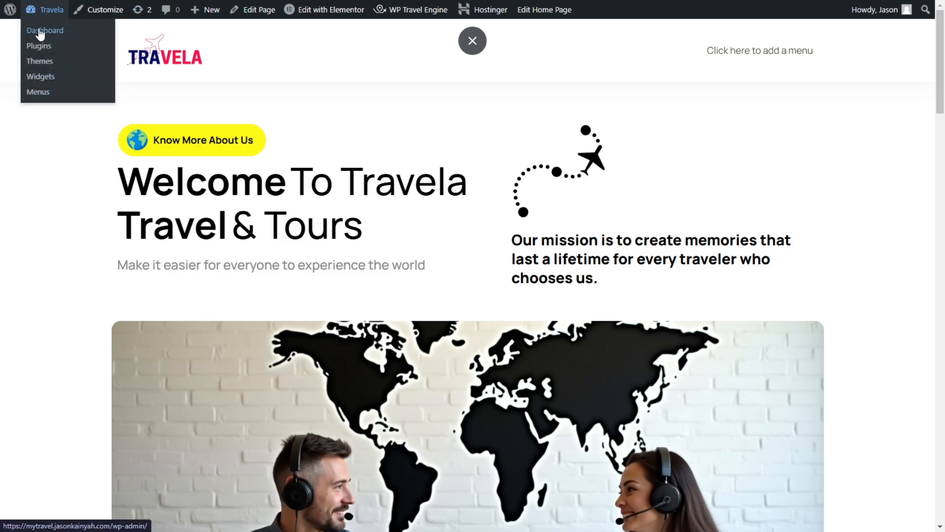
{"action": "left_click", "coordinate": [40, 31]}
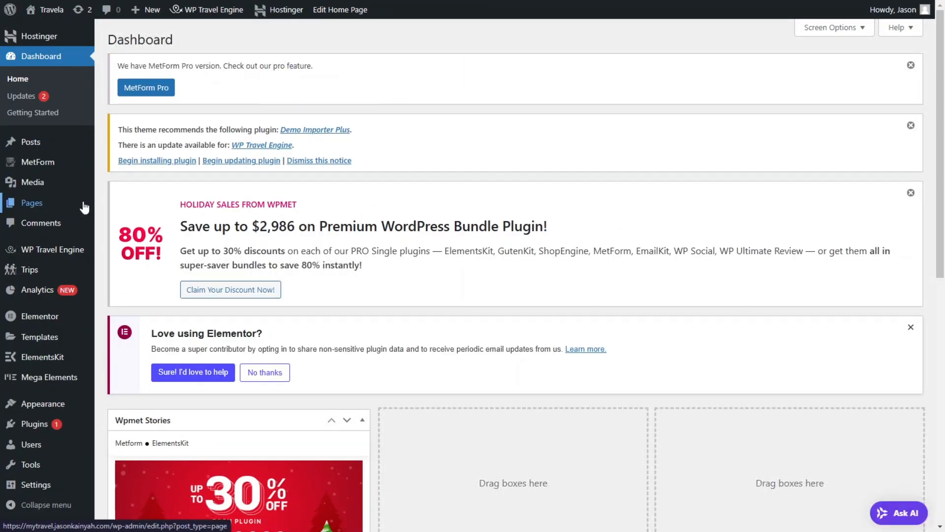
{"action": "left_click_drag", "start_coordinate": [101, 204], "coordinate": [60, 214]}
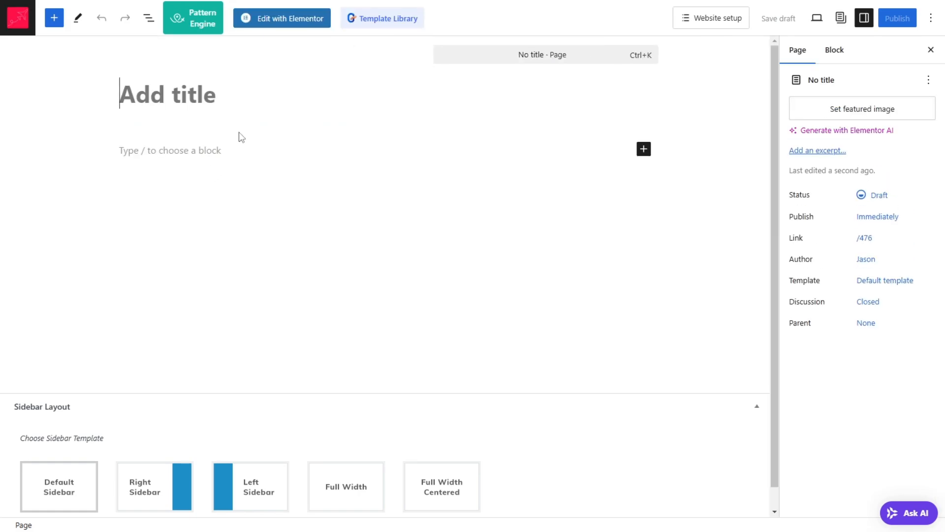
{"action": "type", "text": "Conatc"}
{"action": "key", "text": "BackSpace"}
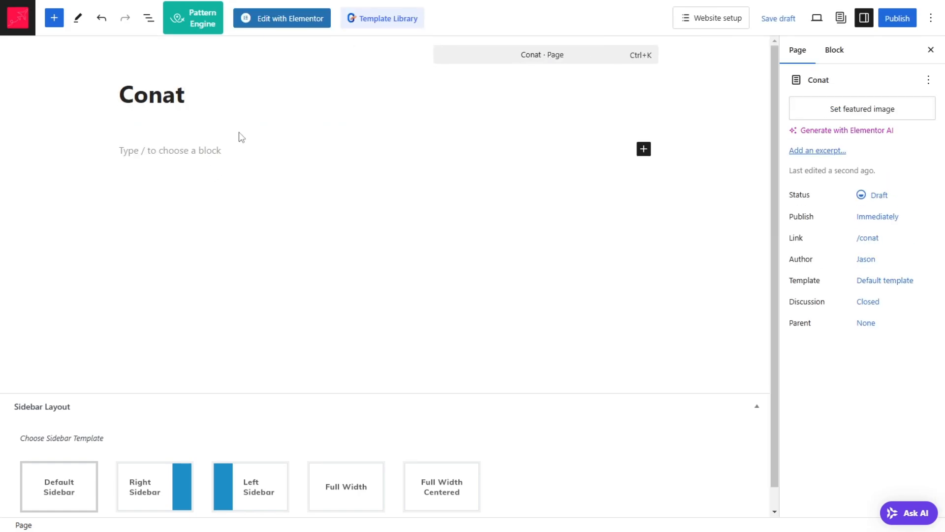
{"action": "key", "text": "BackSpace"}
{"action": "key", "text": "BackSpace"}
{"action": "type", "text": "tact"}
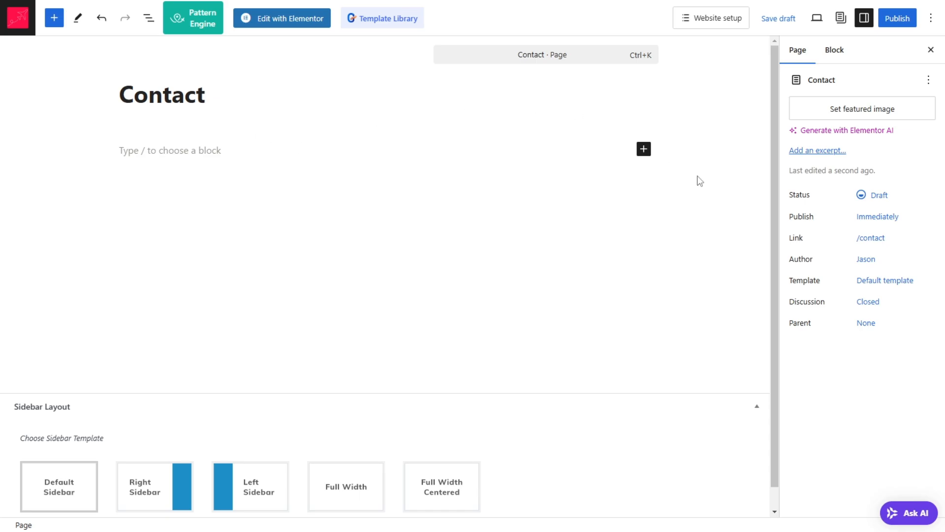
{"action": "left_click", "coordinate": [901, 282]}
{"action": "left_click", "coordinate": [843, 380]}
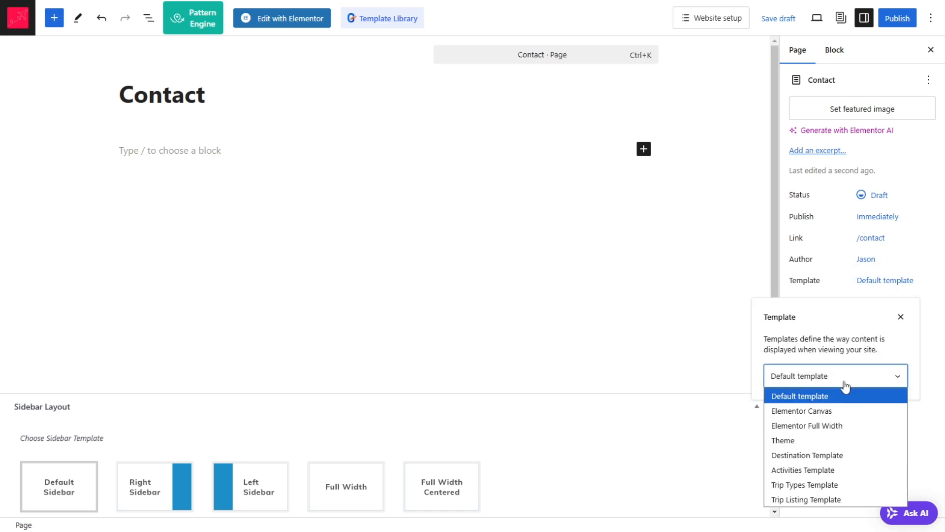
{"action": "left_click", "coordinate": [827, 425]}
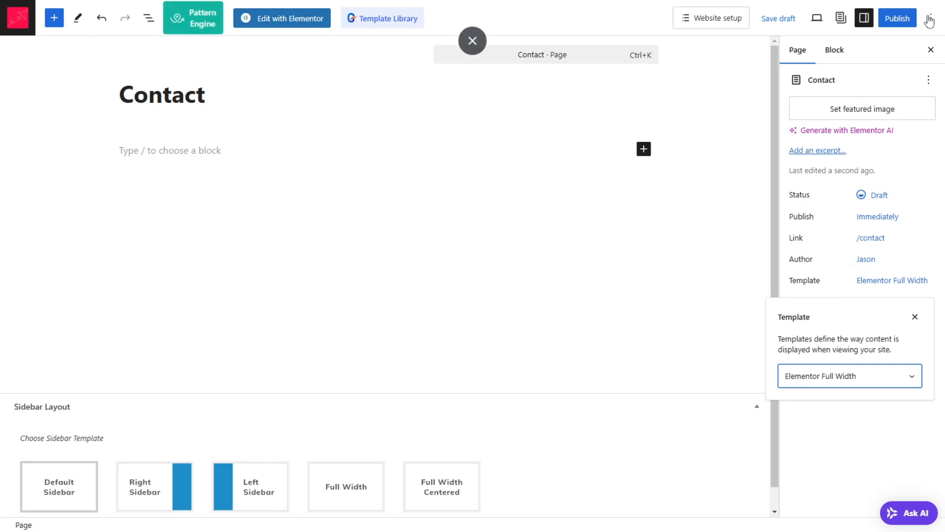
Step: Publish the Contact page and open it for editing in Elementor
{"action": "left_click", "coordinate": [901, 22]}
{"action": "left_click", "coordinate": [875, 21]}
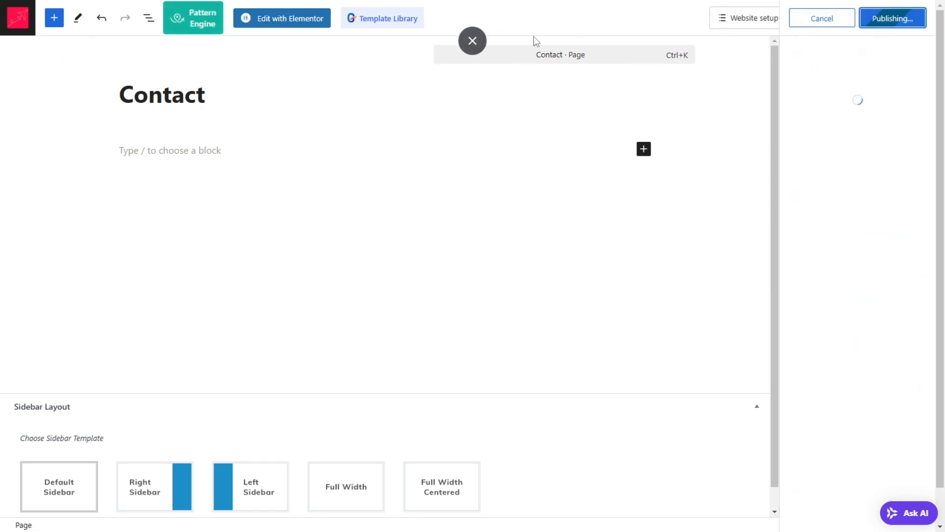
{"action": "left_click", "coordinate": [291, 25]}
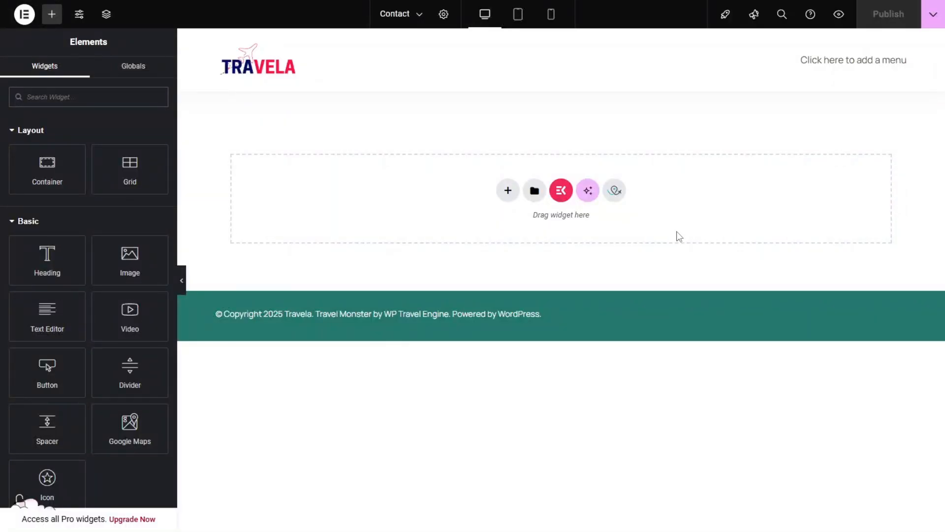
Step: Insert the saved contact template into the empty Contact page
{"action": "left_click", "coordinate": [534, 192]}
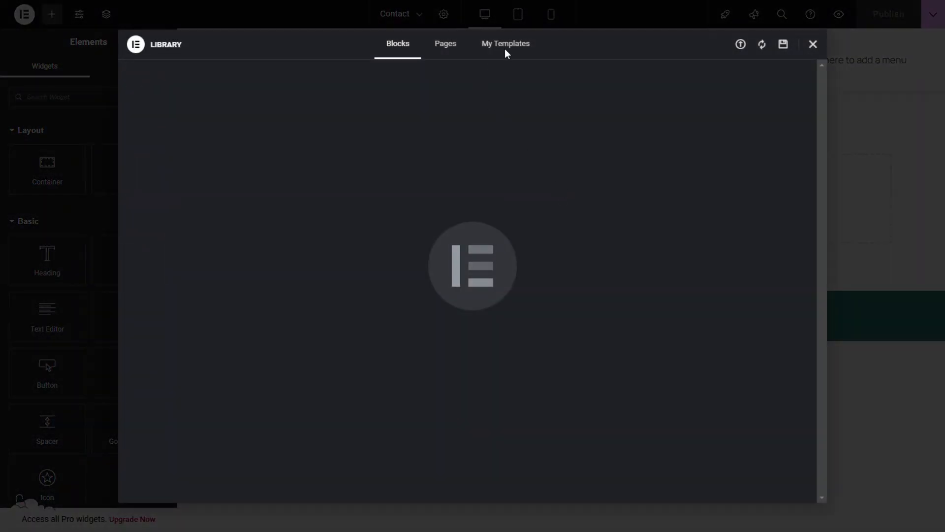
{"action": "left_click", "coordinate": [506, 47]}
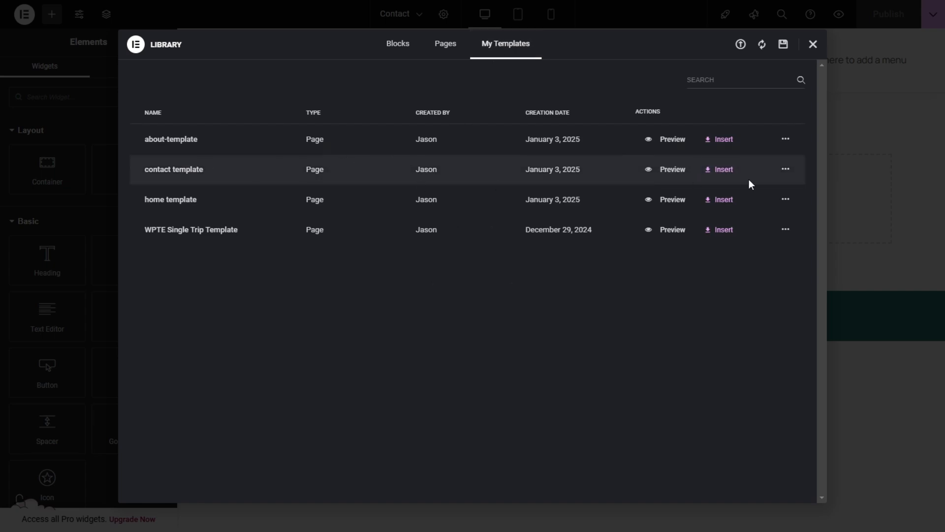
{"action": "left_click", "coordinate": [730, 180]}
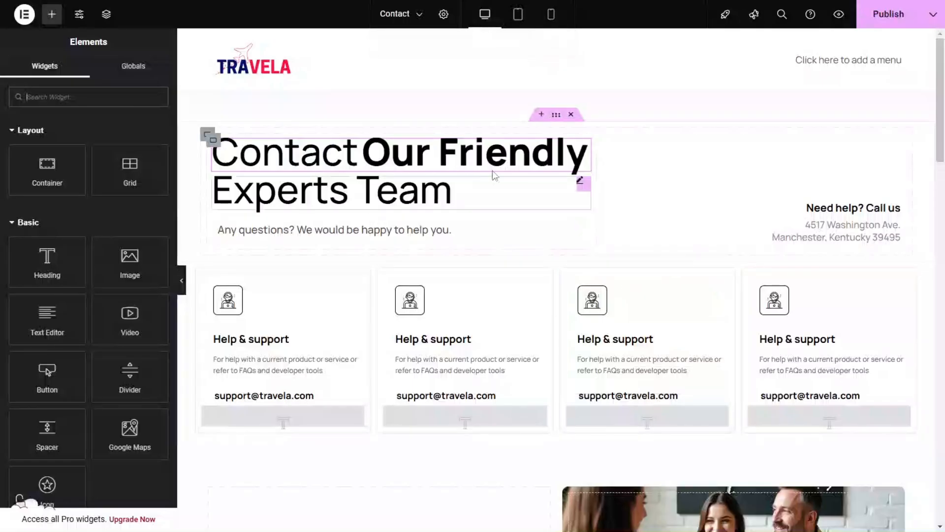
Step: Find the MetForm widget and place it in the empty container beside the photo collage
{"action": "scroll", "coordinate": [790, 243], "scroll_direction": "down", "scroll_amount": 8}
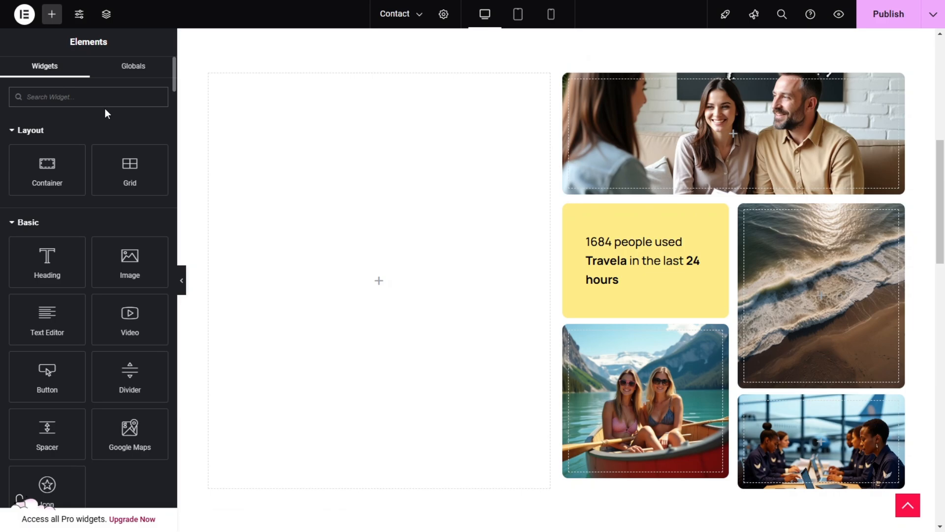
{"action": "type", "text": "metform"}
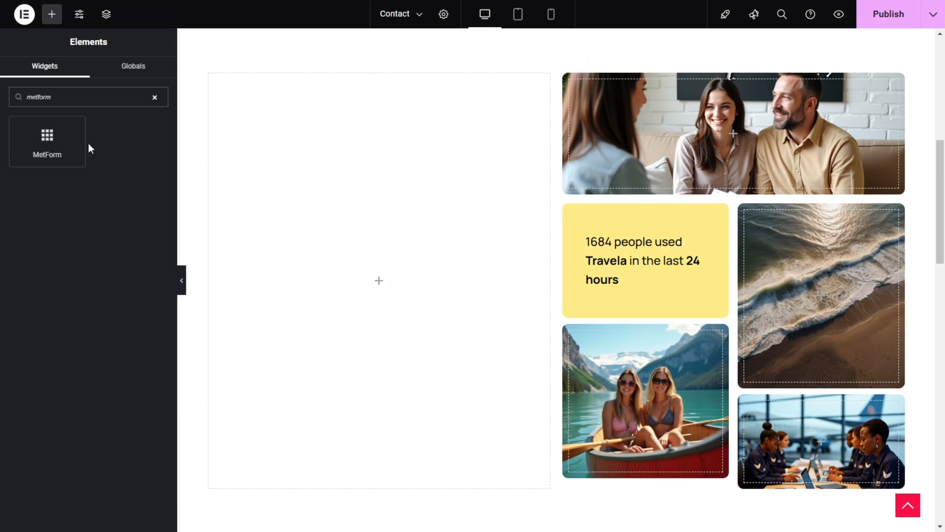
{"action": "left_click_drag", "start_coordinate": [74, 142], "coordinate": [352, 293]}
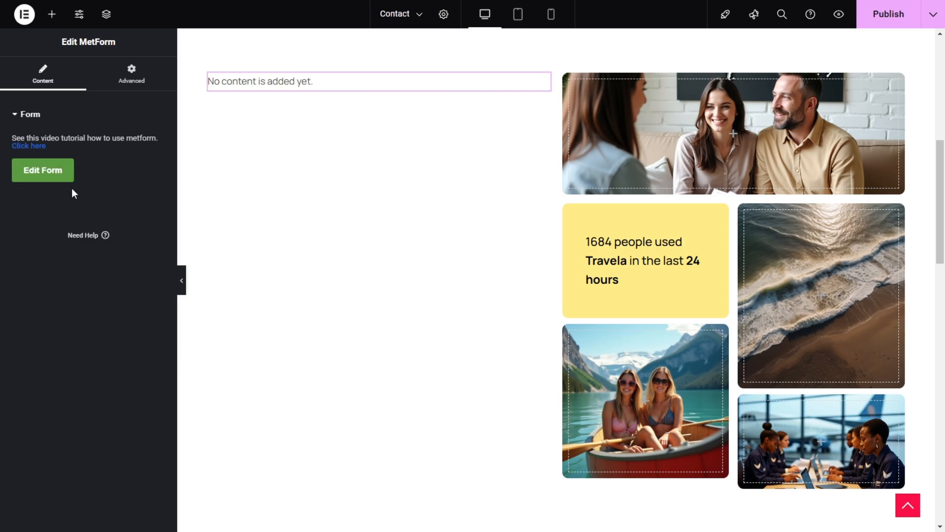
Step: Create a new general form named "Form 1" for the MetForm widget and open it for editing
{"action": "left_click", "coordinate": [53, 183]}
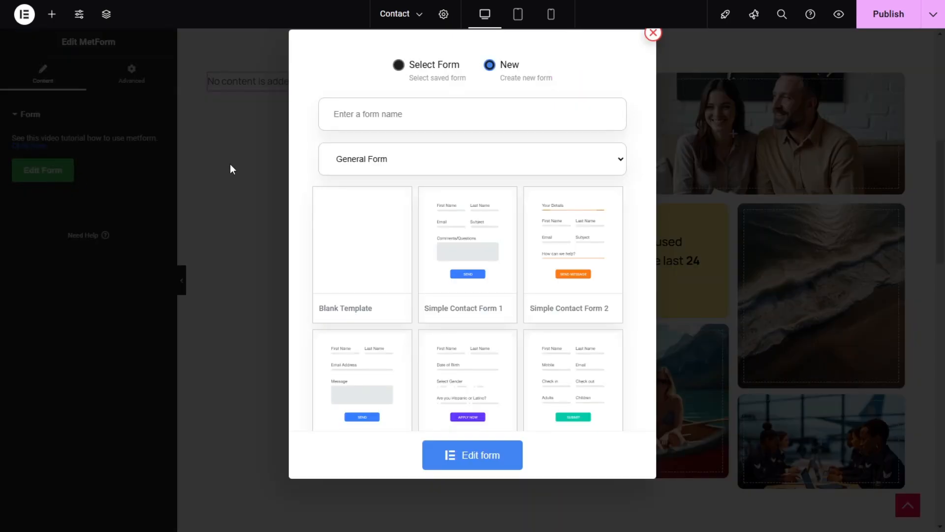
{"action": "left_click", "coordinate": [399, 114]}
{"action": "type", "text": "Form 1"}
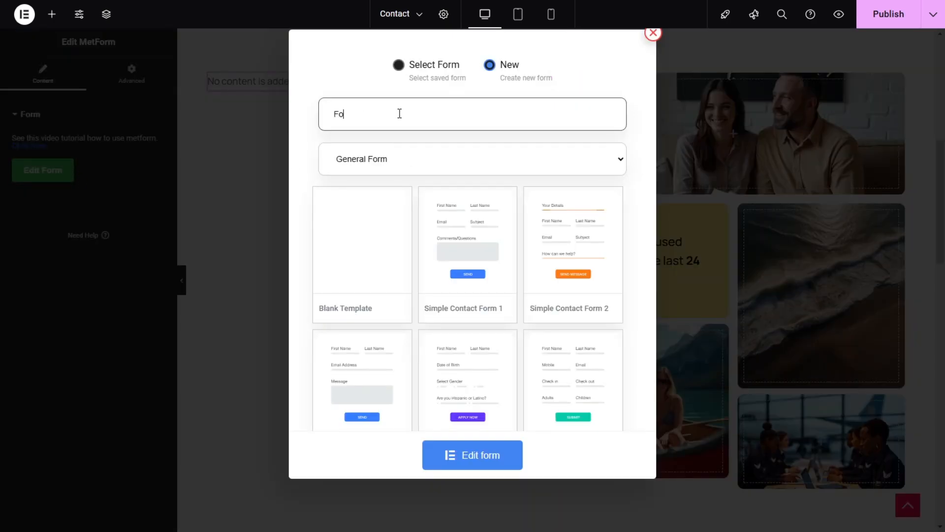
{"action": "left_click", "coordinate": [476, 464]}
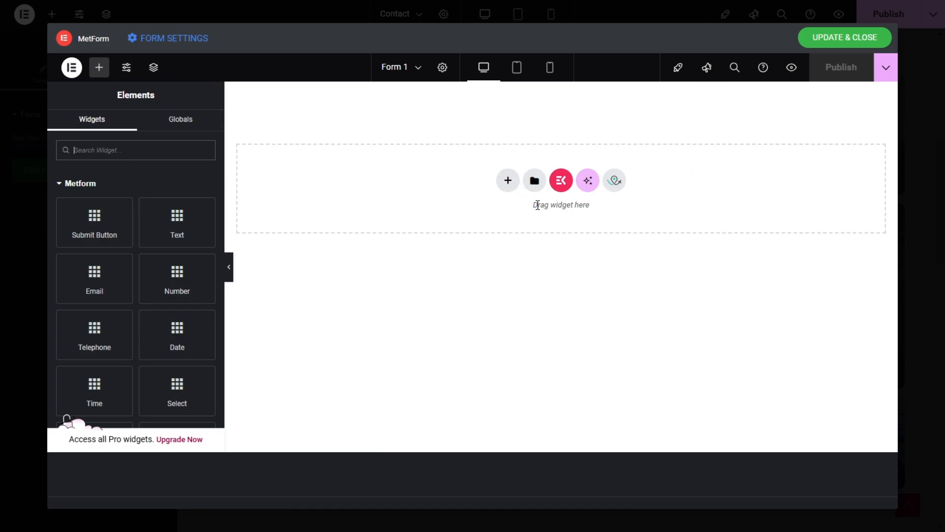
Step: Import the "contact form template" file from the Travel Images folder into the template library
{"action": "left_click", "coordinate": [534, 180]}
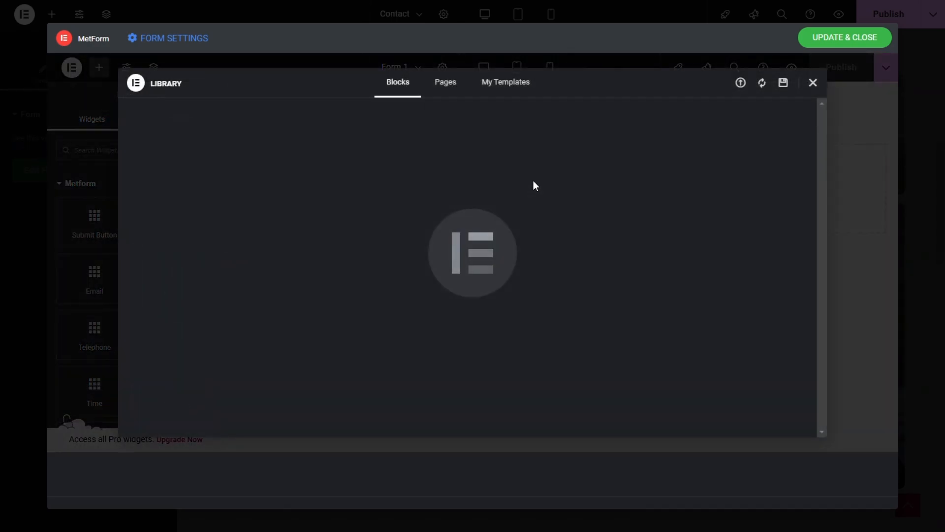
{"action": "left_click", "coordinate": [502, 79]}
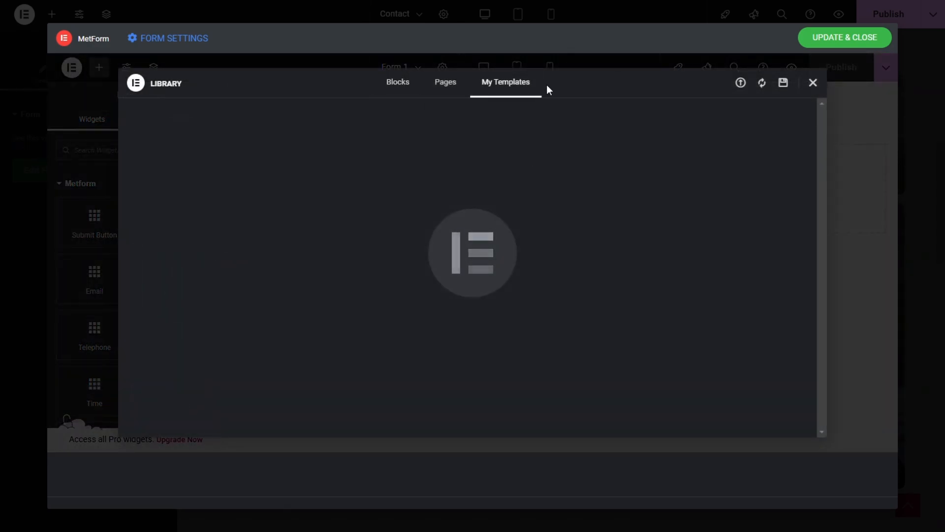
{"action": "left_click", "coordinate": [741, 83]}
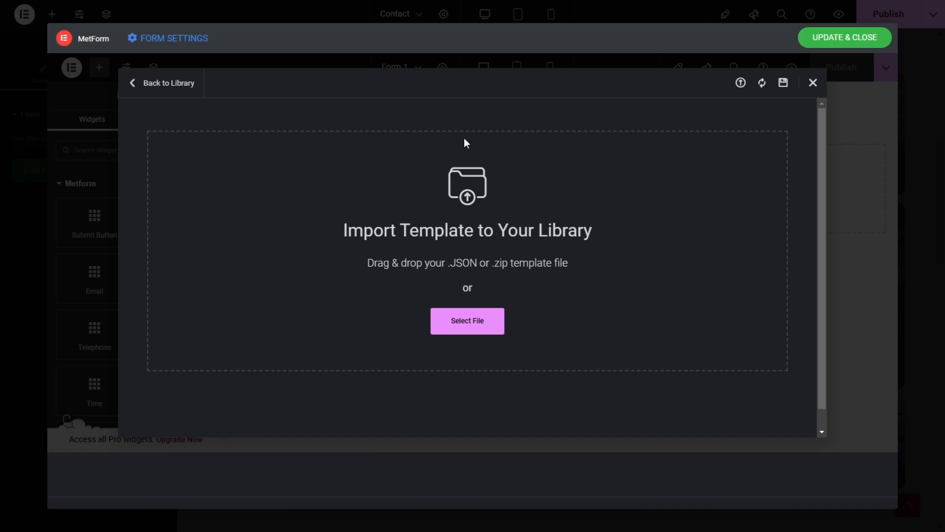
{"action": "left_click", "coordinate": [456, 320]}
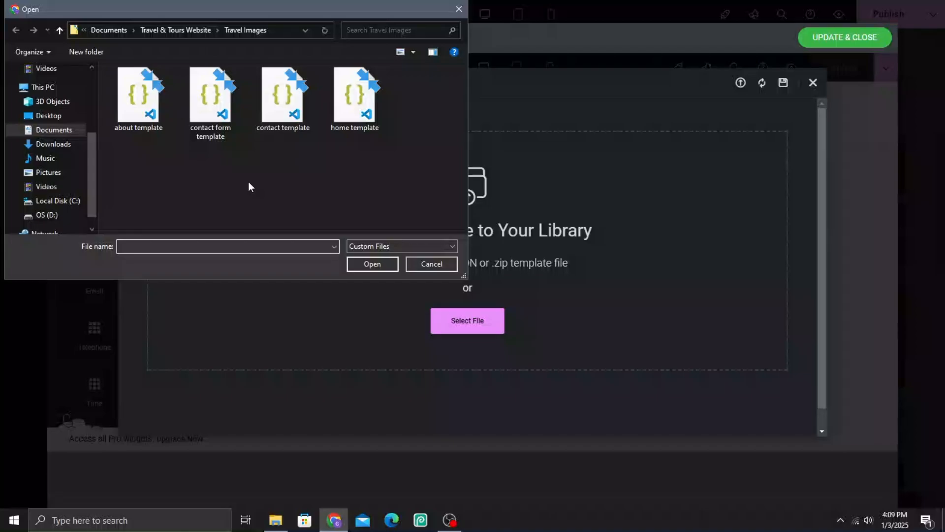
{"action": "left_click", "coordinate": [212, 114]}
{"action": "left_click", "coordinate": [380, 267]}
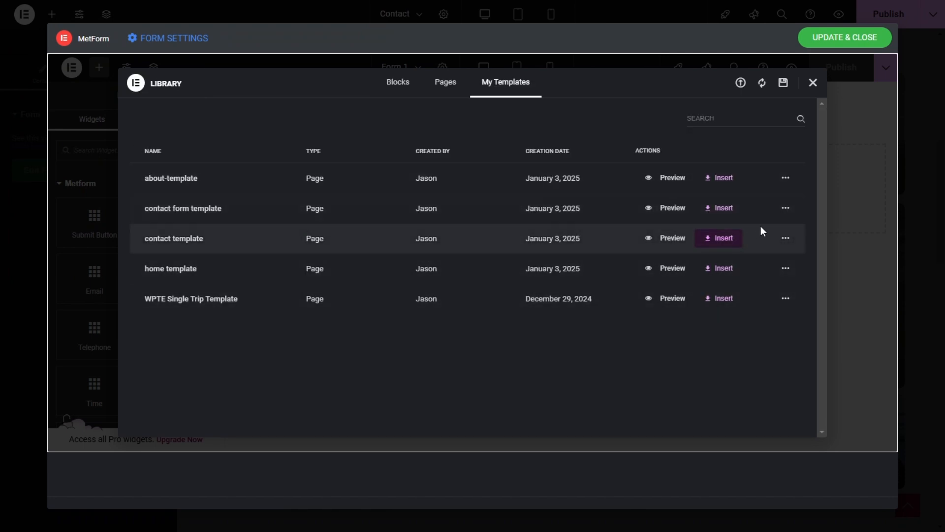
Step: Insert the contact form template into Form 1, then update and close the form to return to the Contact page
{"action": "left_click", "coordinate": [720, 207]}
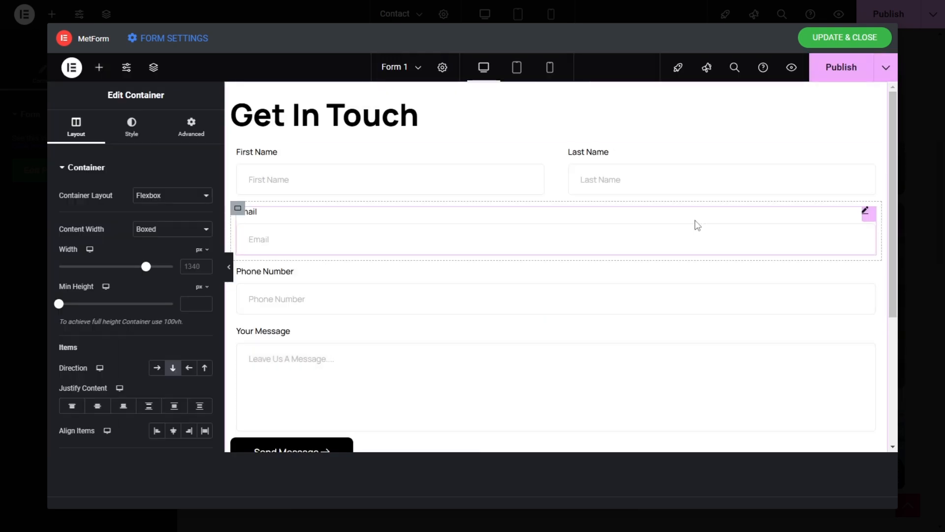
{"action": "scroll", "coordinate": [475, 266], "scroll_direction": "down", "scroll_amount": 3}
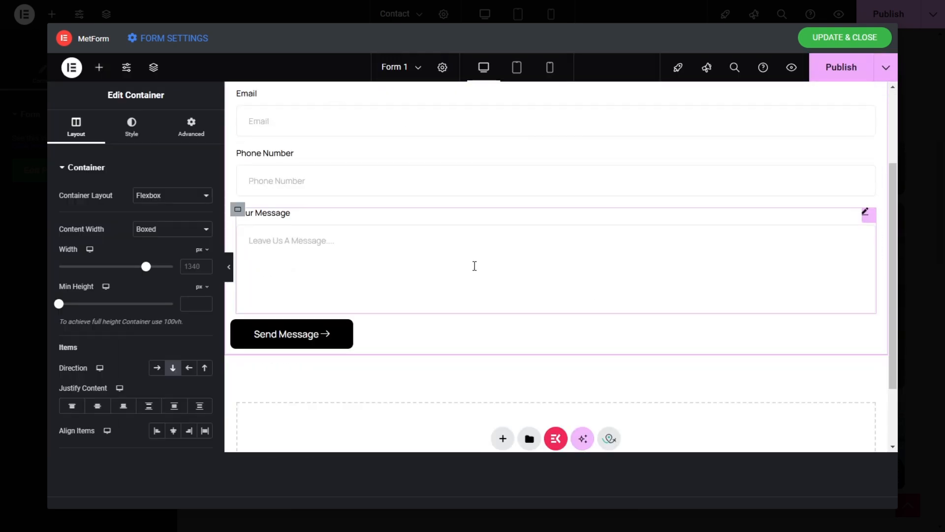
{"action": "left_click", "coordinate": [826, 38]}
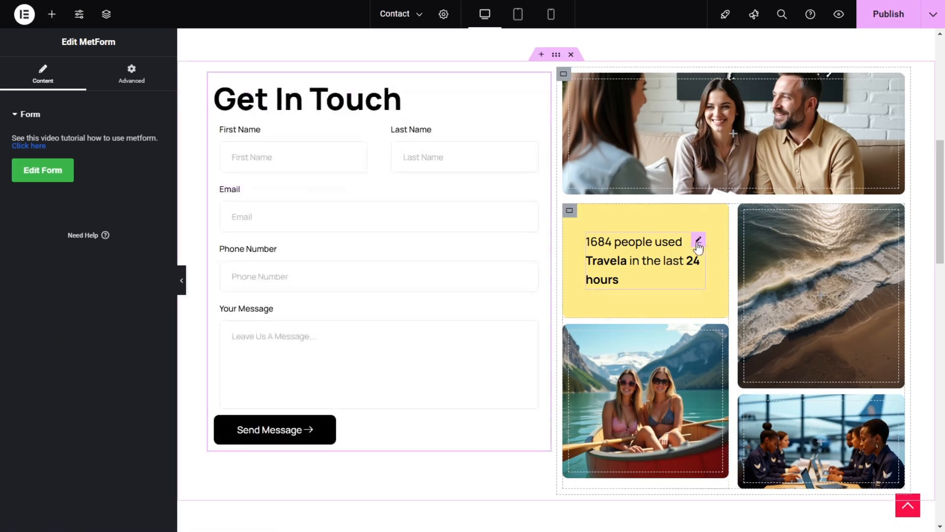
{"action": "scroll", "coordinate": [388, 333], "scroll_direction": "down", "scroll_amount": 1}
{"action": "scroll", "coordinate": [635, 333], "scroll_direction": "up", "scroll_amount": 3}
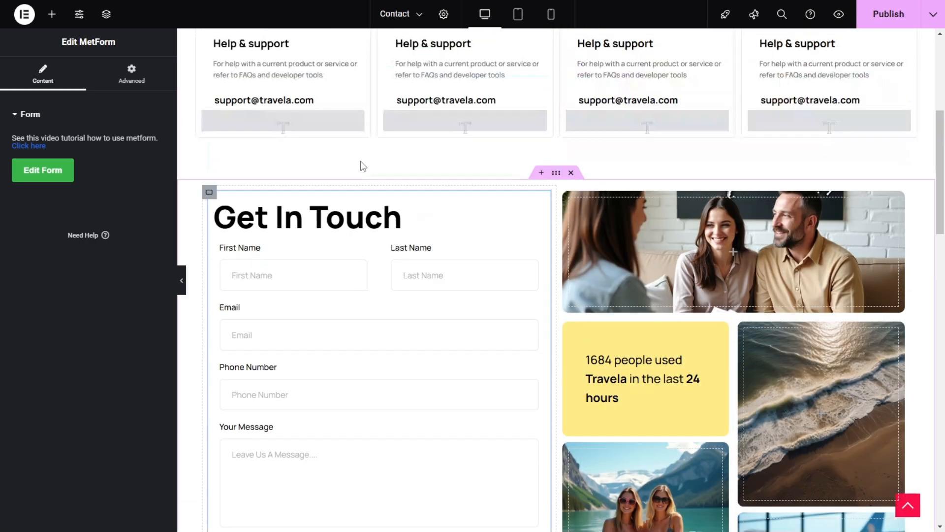
Step: Publish the Contact page, exit the Elementor editor and return to the WordPress list of pages
{"action": "left_click", "coordinate": [896, 16]}
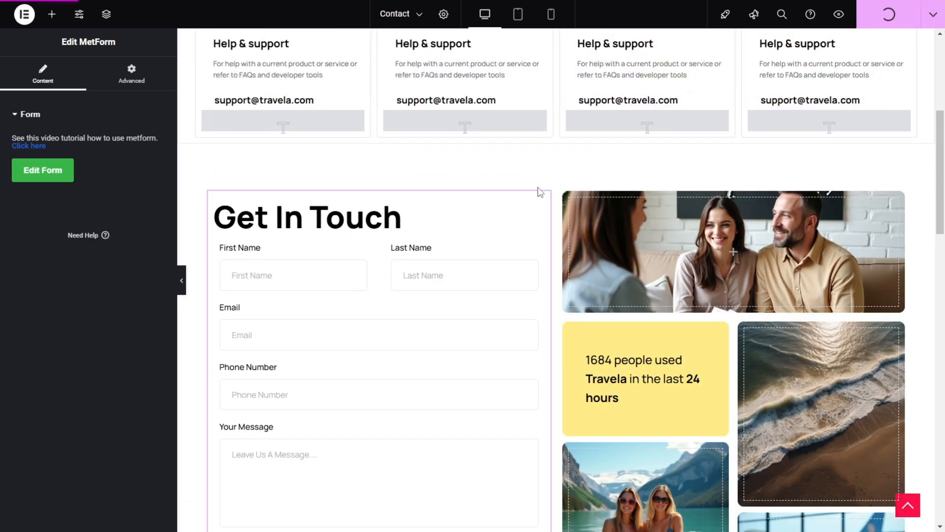
{"action": "scroll", "coordinate": [560, 191], "scroll_direction": "up", "scroll_amount": 6}
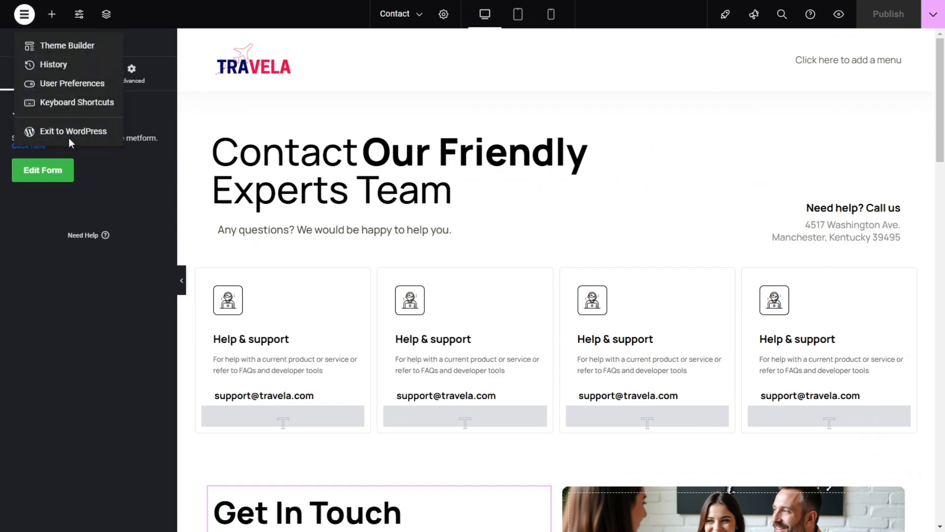
{"action": "left_click", "coordinate": [75, 128]}
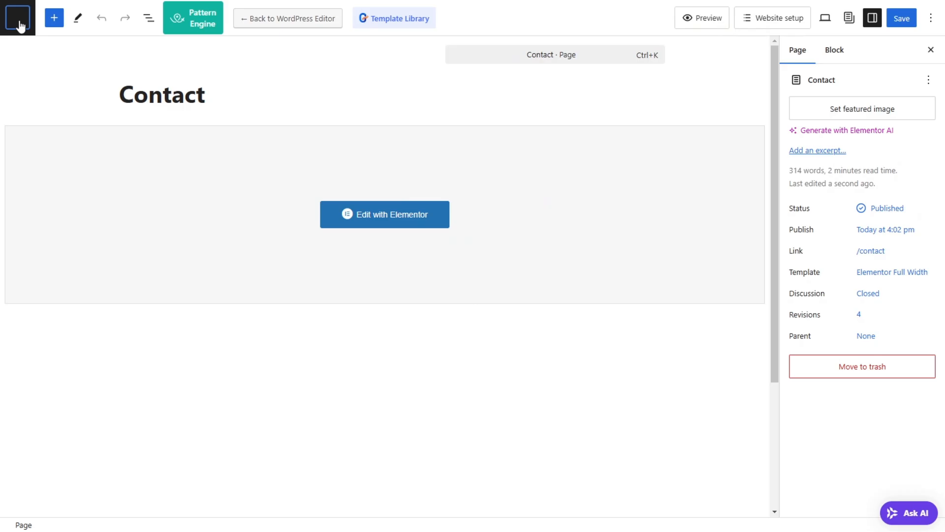
{"action": "left_click", "coordinate": [27, 27]}
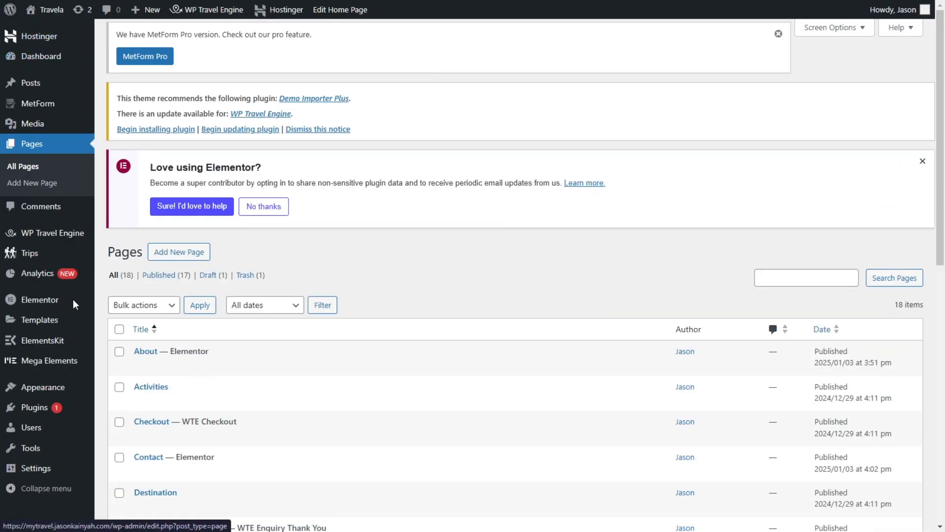
Step: Open the site's menu management and create a new menu named "main menu"
{"action": "mouse_move", "coordinate": [49, 387]}
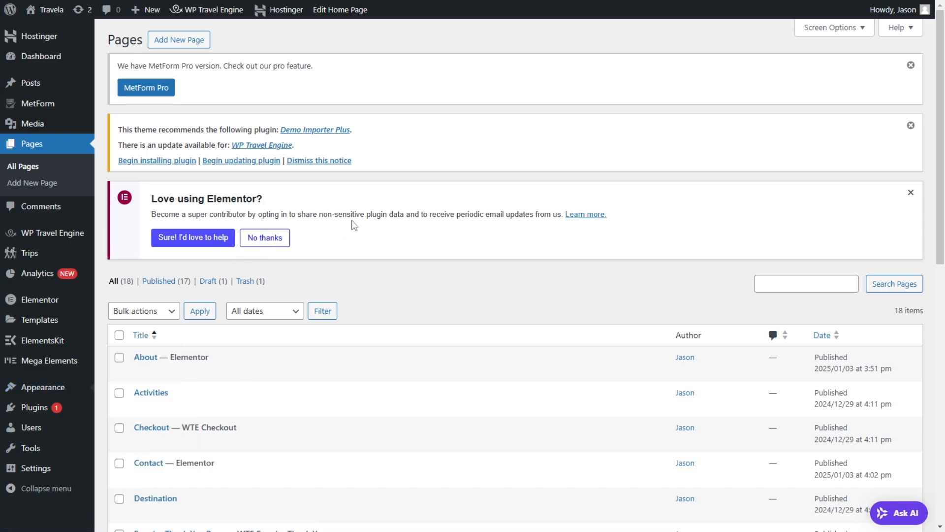
{"action": "scroll", "coordinate": [353, 225], "scroll_direction": "down", "scroll_amount": 3}
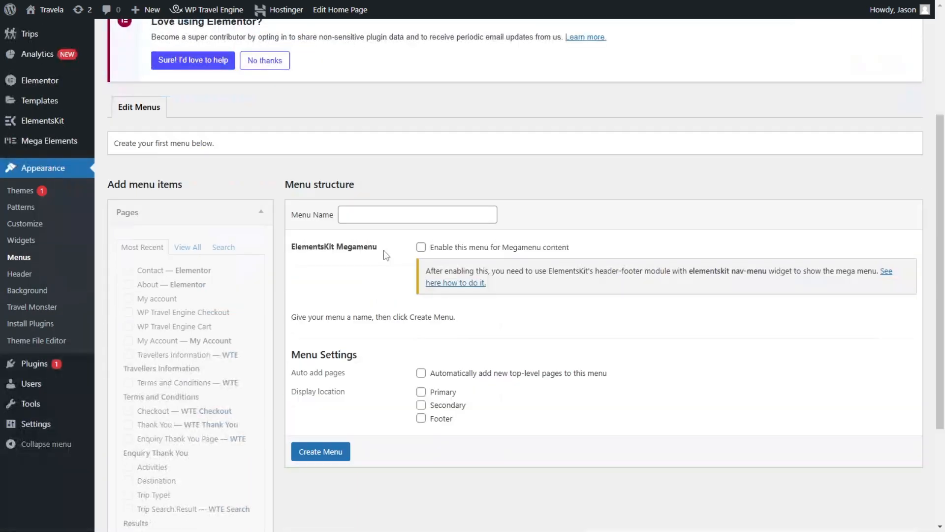
{"action": "left_click", "coordinate": [365, 210]}
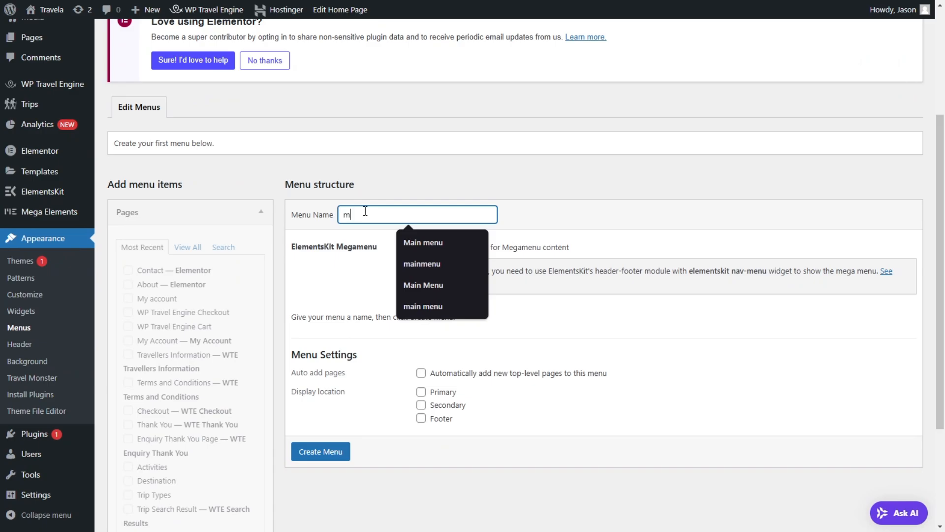
{"action": "type", "text": "main menu"}
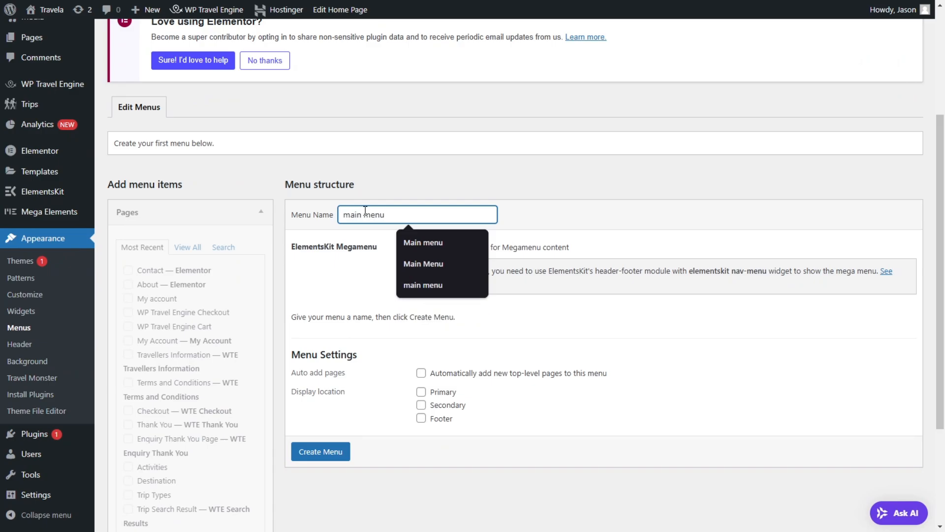
{"action": "left_click", "coordinate": [347, 291]}
{"action": "left_click", "coordinate": [323, 450]}
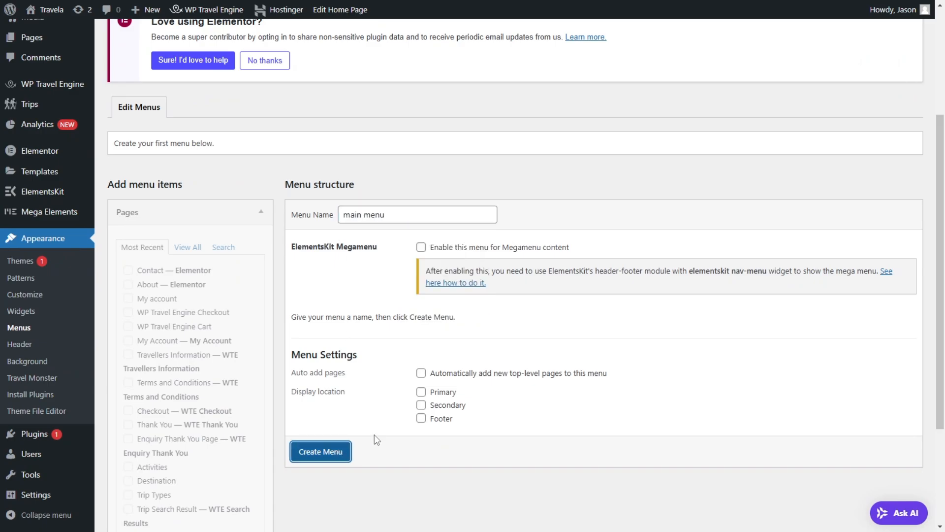
Step: Assign the menu to the Primary location and add the Home, About, Activities, Contact, Destination, My Account, Trip Types and Wishlist pages
{"action": "scroll", "coordinate": [371, 238], "scroll_direction": "down", "scroll_amount": 3}
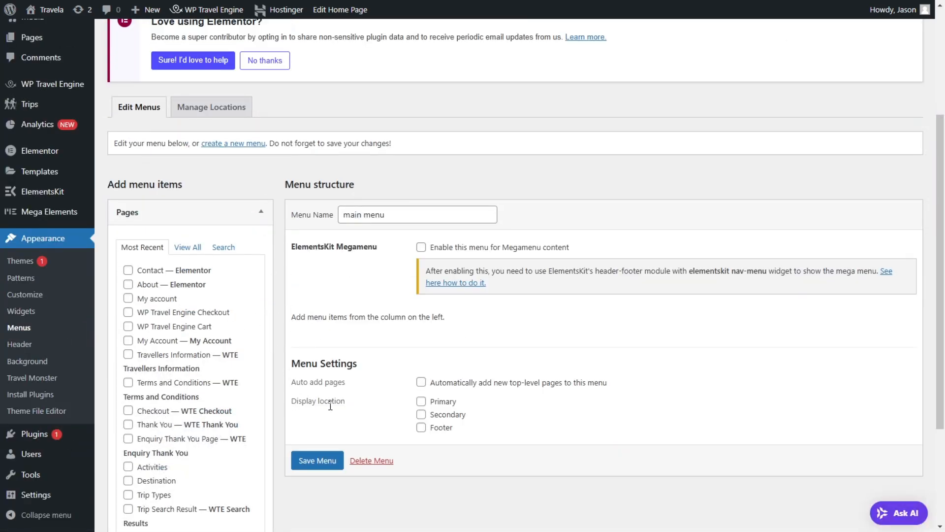
{"action": "scroll", "coordinate": [421, 407], "scroll_direction": "down", "scroll_amount": 3}
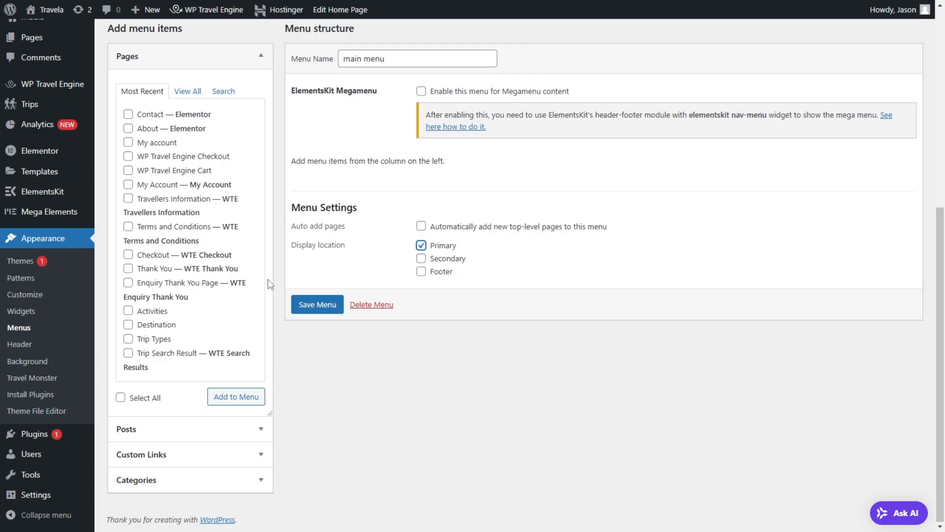
{"action": "left_click", "coordinate": [188, 91]}
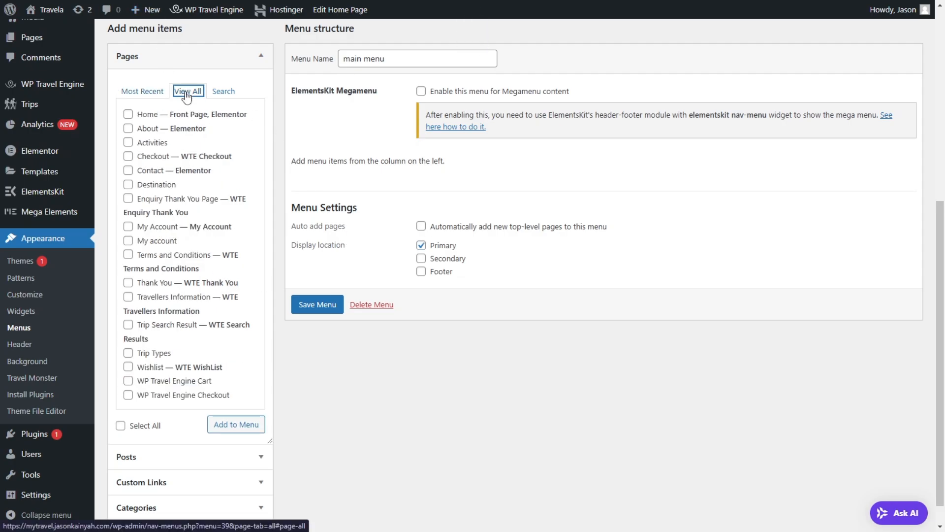
{"action": "left_click", "coordinate": [129, 115]}
{"action": "left_click", "coordinate": [129, 128]}
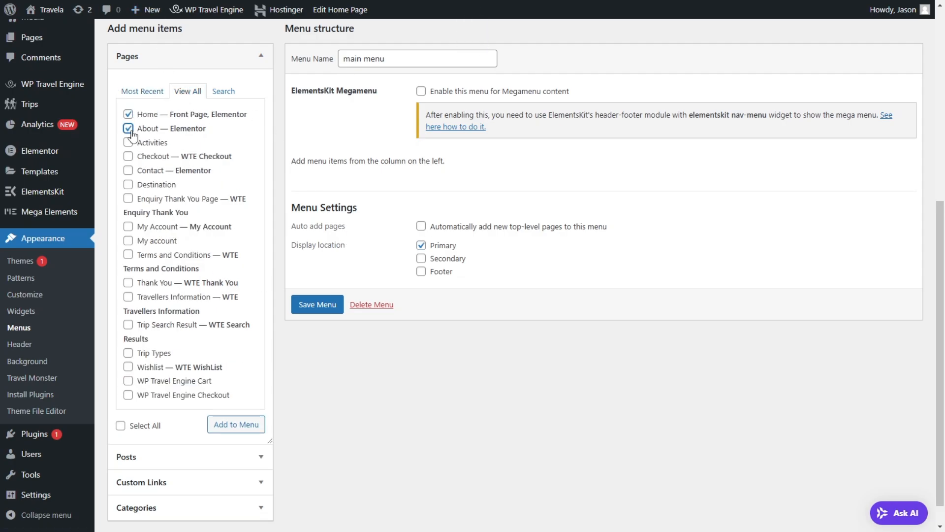
{"action": "left_click", "coordinate": [140, 172]}
{"action": "left_click", "coordinate": [153, 187]}
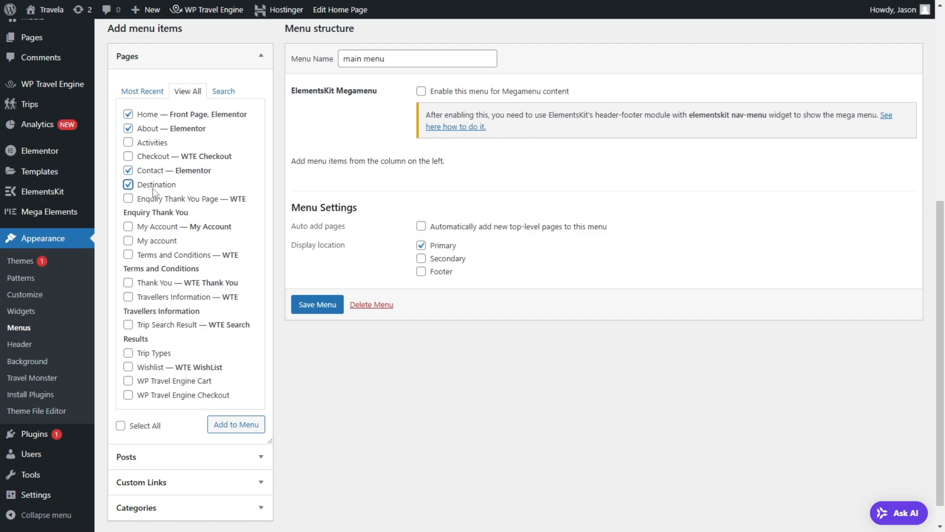
{"action": "left_click", "coordinate": [154, 148]}
{"action": "left_click", "coordinate": [146, 365]}
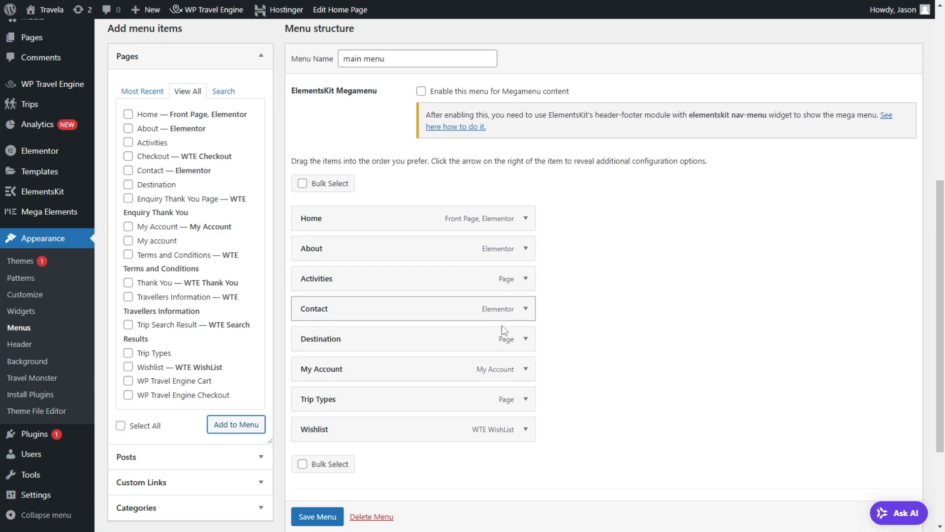
Step: Examine the My Account and Destination item settings and the categories and pages available as menu items
{"action": "left_click", "coordinate": [525, 369]}
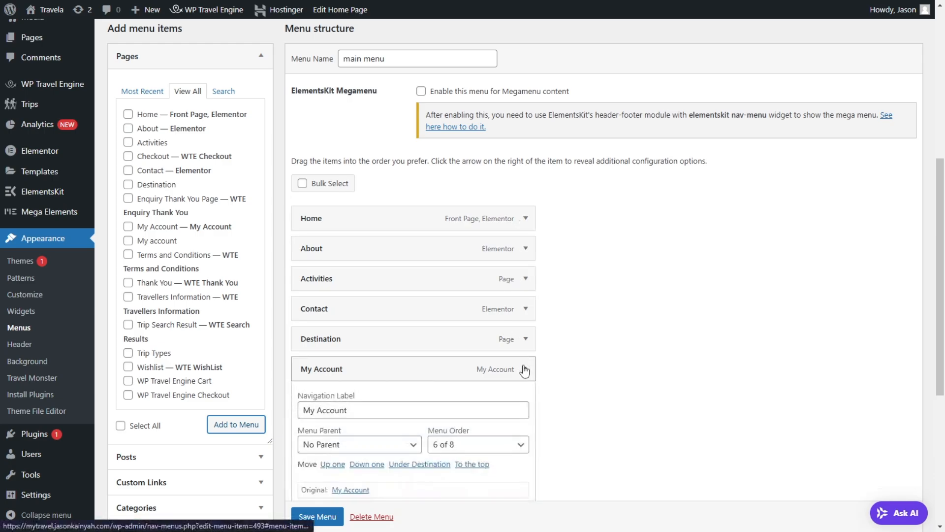
{"action": "left_click", "coordinate": [526, 369]}
{"action": "scroll", "coordinate": [525, 369], "scroll_direction": "down", "scroll_amount": 4}
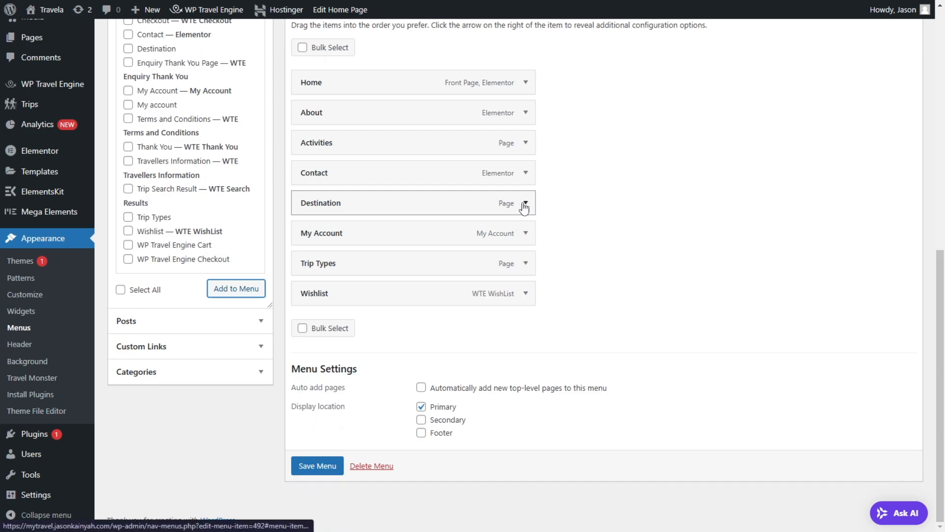
{"action": "left_click", "coordinate": [525, 203]}
{"action": "scroll", "coordinate": [524, 208], "scroll_direction": "down", "scroll_amount": 1}
{"action": "left_click", "coordinate": [231, 329]}
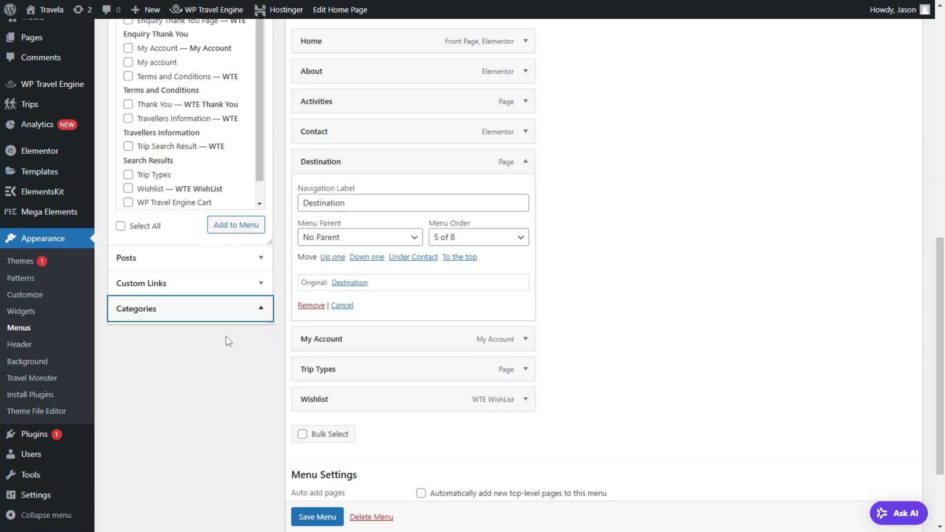
{"action": "scroll", "coordinate": [172, 148], "scroll_direction": "up", "scroll_amount": 4}
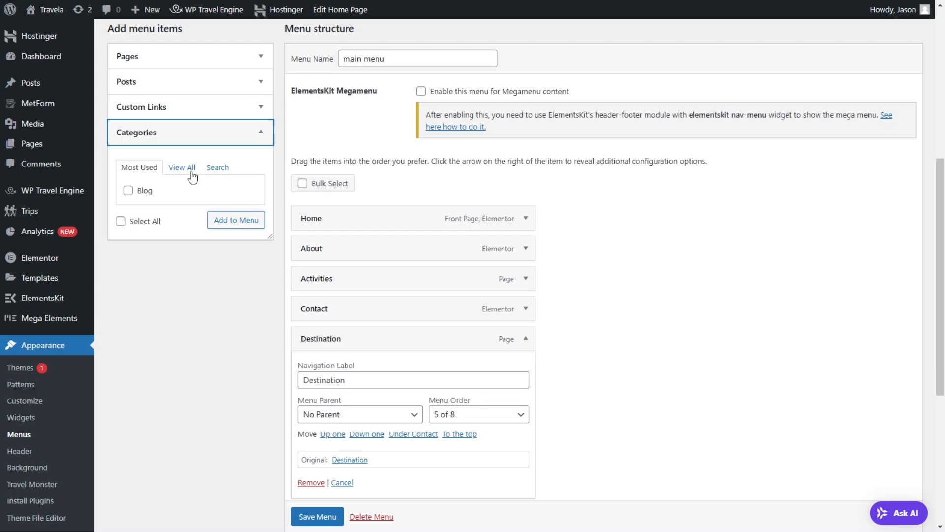
{"action": "left_click", "coordinate": [192, 168]}
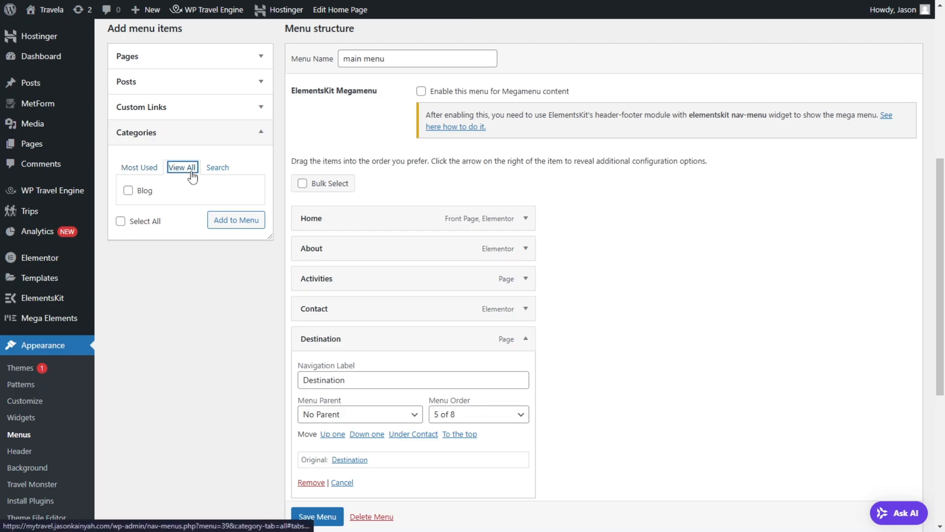
{"action": "left_click", "coordinate": [168, 67]}
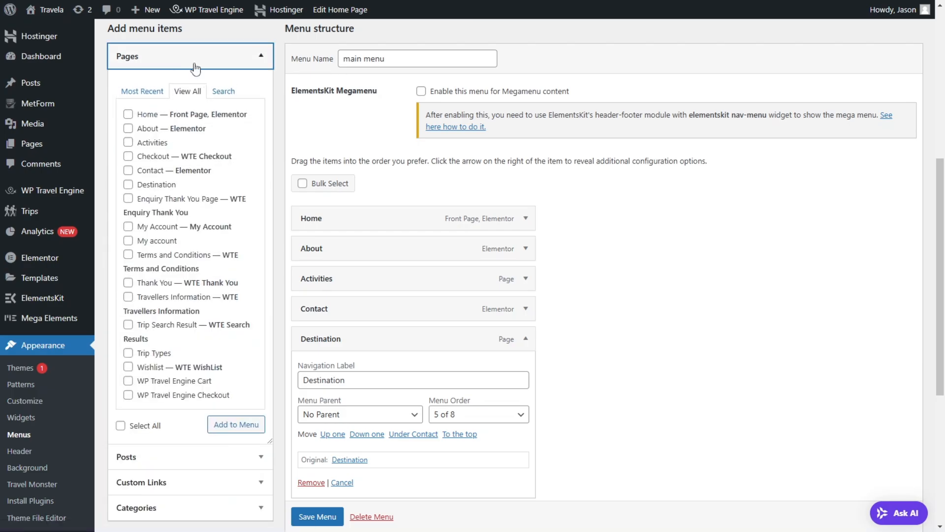
{"action": "scroll", "coordinate": [197, 99], "scroll_direction": "down", "scroll_amount": 4}
{"action": "scroll", "coordinate": [376, 232], "scroll_direction": "up", "scroll_amount": 9}
Step: Show Destinations, Activities and Trip Type among the available menu item types, then collapse the Destination item's settings
{"action": "scroll", "coordinate": [377, 232], "scroll_direction": "up", "scroll_amount": 2}
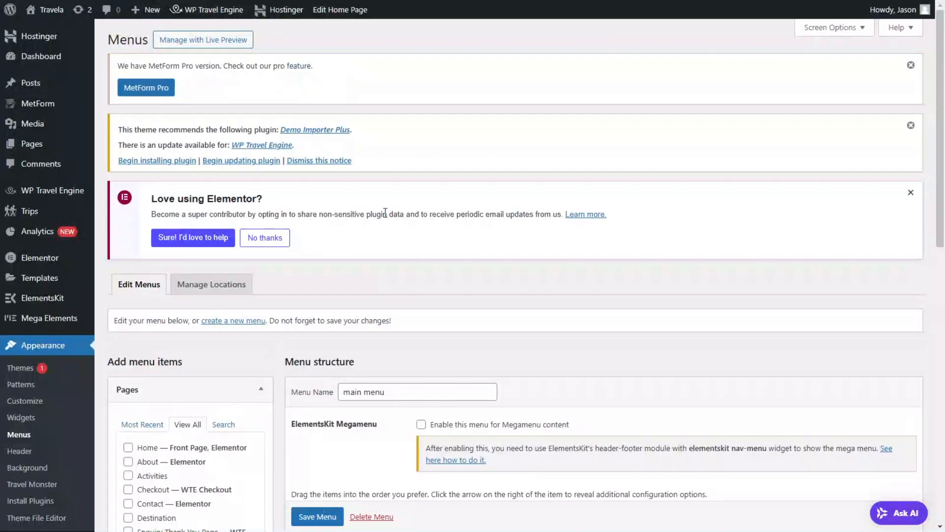
{"action": "left_click", "coordinate": [832, 28]}
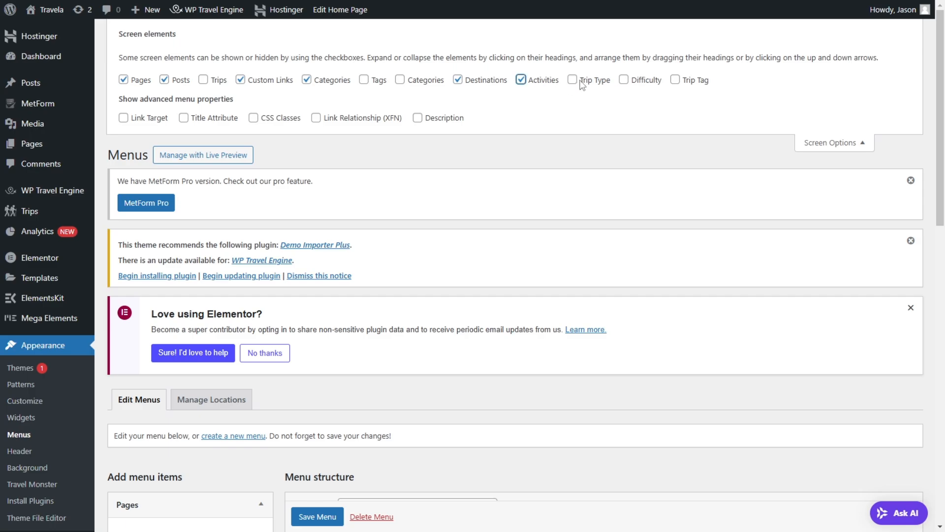
{"action": "left_click", "coordinate": [850, 147]}
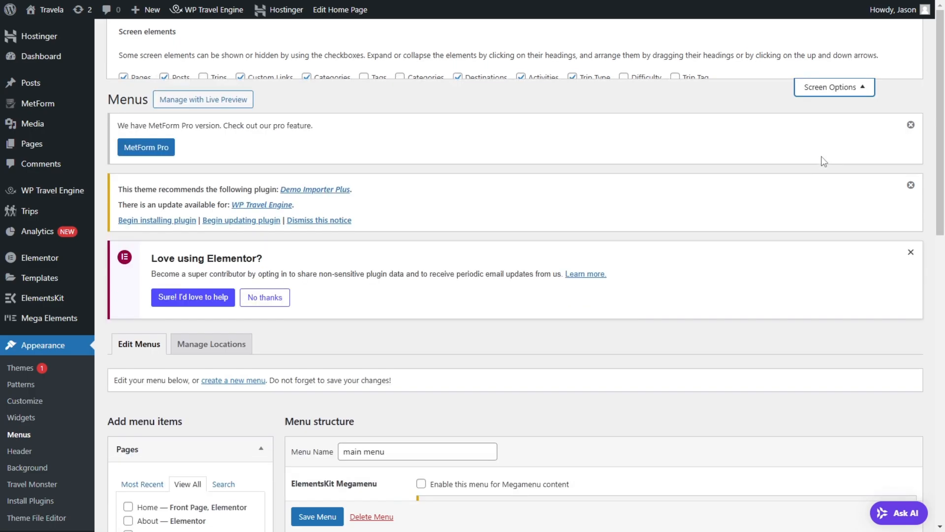
{"action": "scroll", "coordinate": [270, 295], "scroll_direction": "down", "scroll_amount": 10}
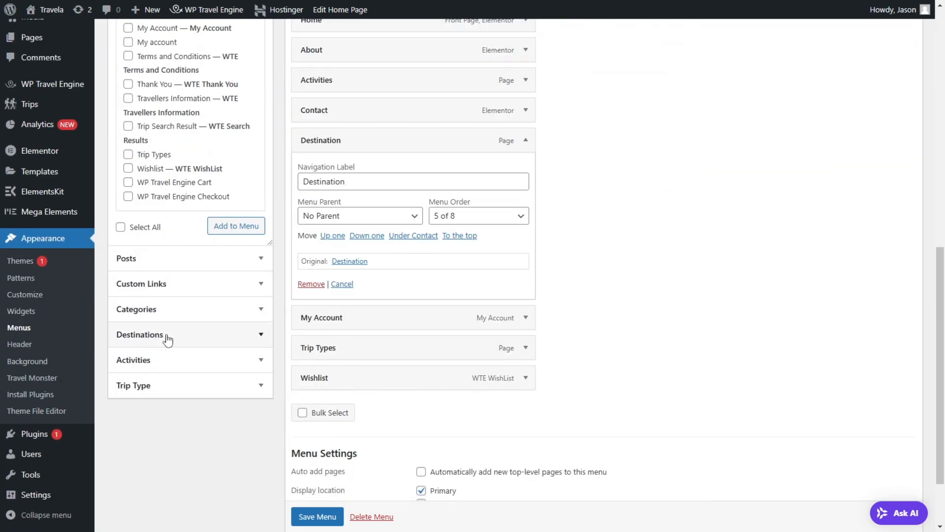
{"action": "left_click", "coordinate": [525, 140]}
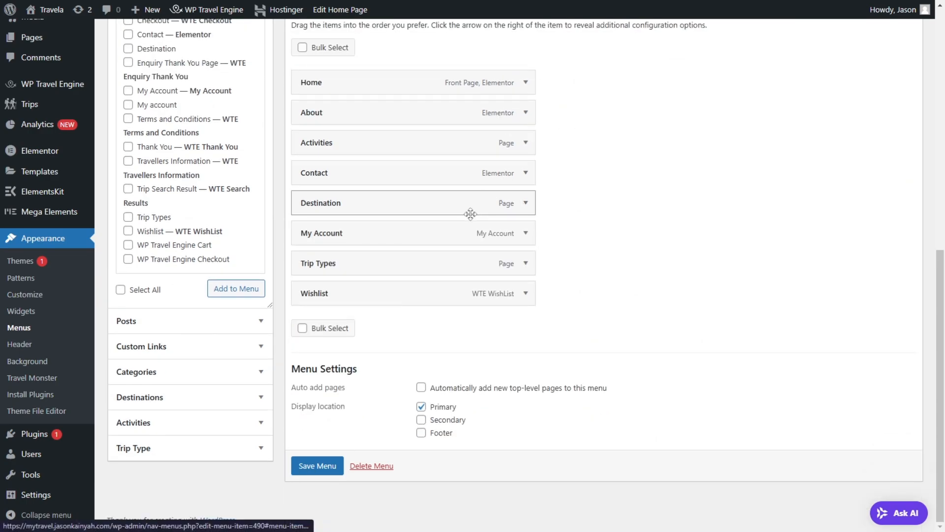
Step: Add the destinations Canada, Greece, Iceland, Indonesia, Japan and South Africa to the main menu
{"action": "left_click", "coordinate": [225, 397]}
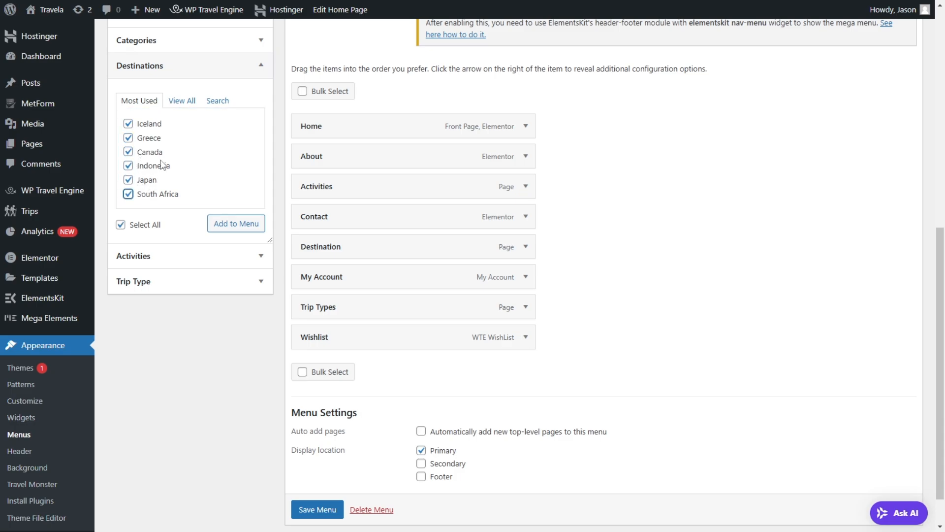
{"action": "left_click", "coordinate": [186, 104]}
{"action": "left_click", "coordinate": [139, 102]}
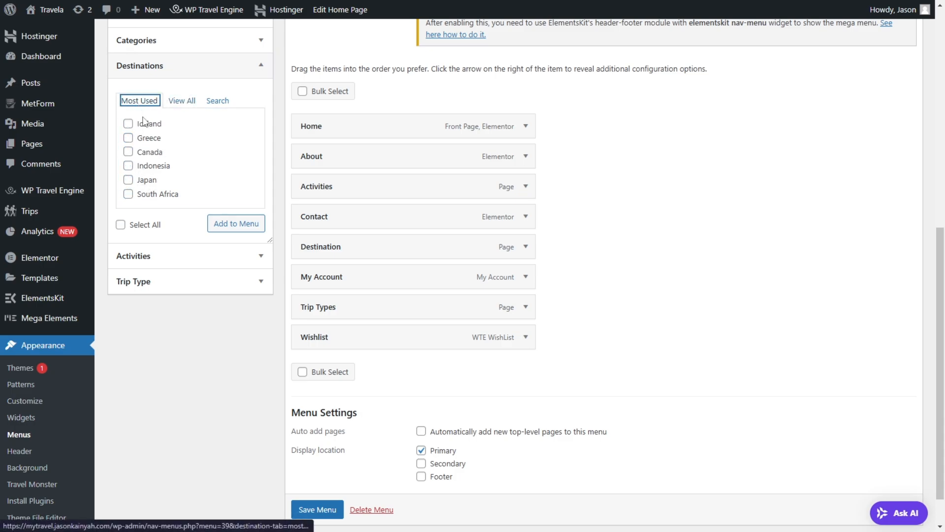
{"action": "left_click", "coordinate": [182, 102]}
{"action": "left_click", "coordinate": [143, 124]}
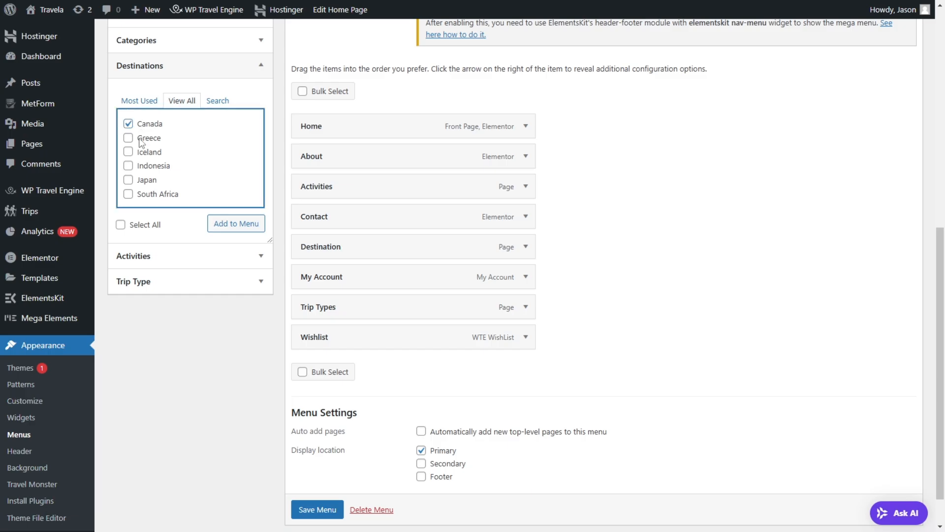
{"action": "left_click", "coordinate": [143, 138]}
{"action": "left_click", "coordinate": [143, 152]}
{"action": "left_click", "coordinate": [143, 166]}
{"action": "left_click", "coordinate": [144, 195]}
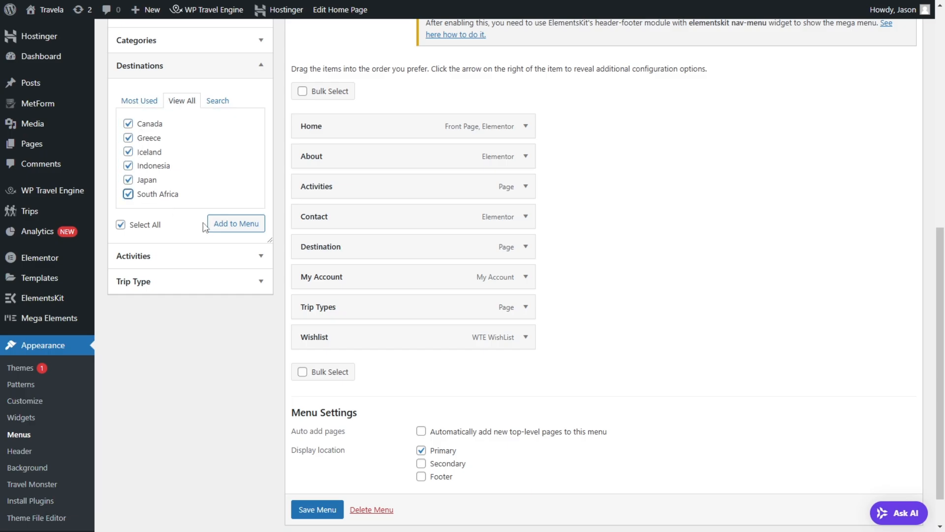
Step: Nest Canada, Greece, Iceland, Indonesia, Japan and South Africa as sub items under Destination and save the menu
{"action": "scroll", "coordinate": [392, 191], "scroll_direction": "down", "scroll_amount": 2}
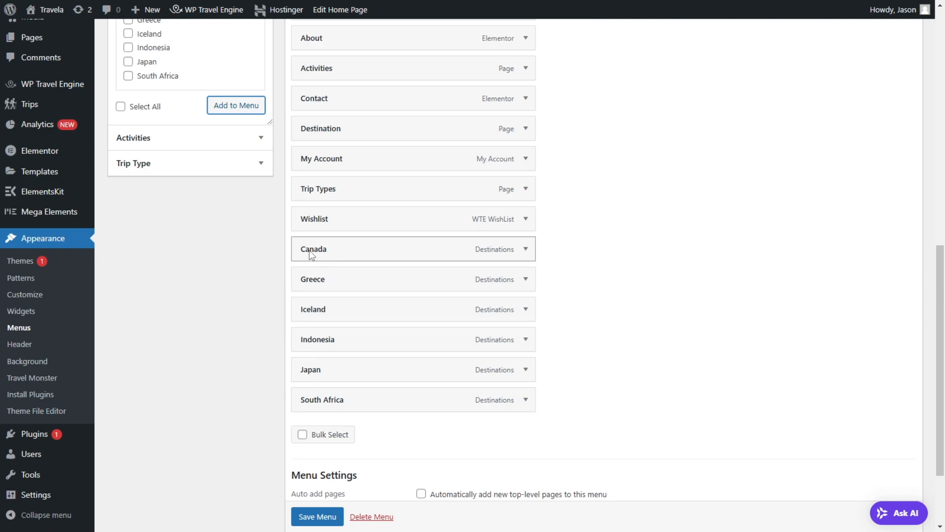
{"action": "left_click_drag", "start_coordinate": [309, 250], "coordinate": [318, 143]}
{"action": "left_click_drag", "start_coordinate": [325, 279], "coordinate": [344, 193]}
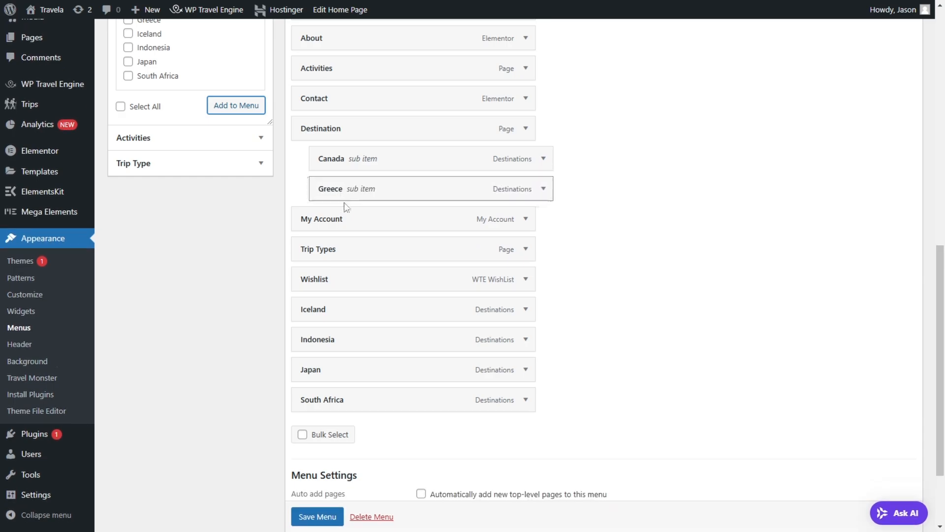
{"action": "left_click_drag", "start_coordinate": [321, 309], "coordinate": [344, 237]}
{"action": "left_click_drag", "start_coordinate": [324, 345], "coordinate": [345, 257]}
{"action": "left_click_drag", "start_coordinate": [344, 371], "coordinate": [368, 283]}
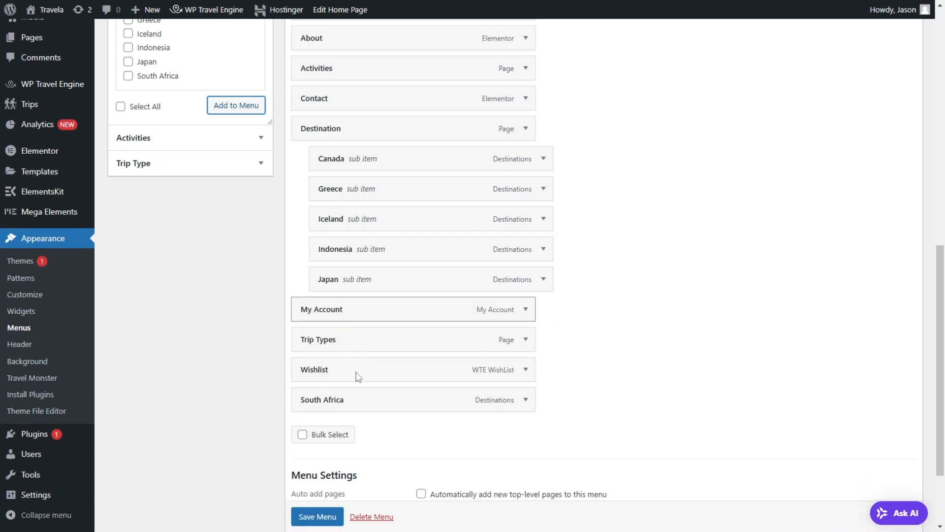
{"action": "left_click_drag", "start_coordinate": [391, 407], "coordinate": [401, 313]}
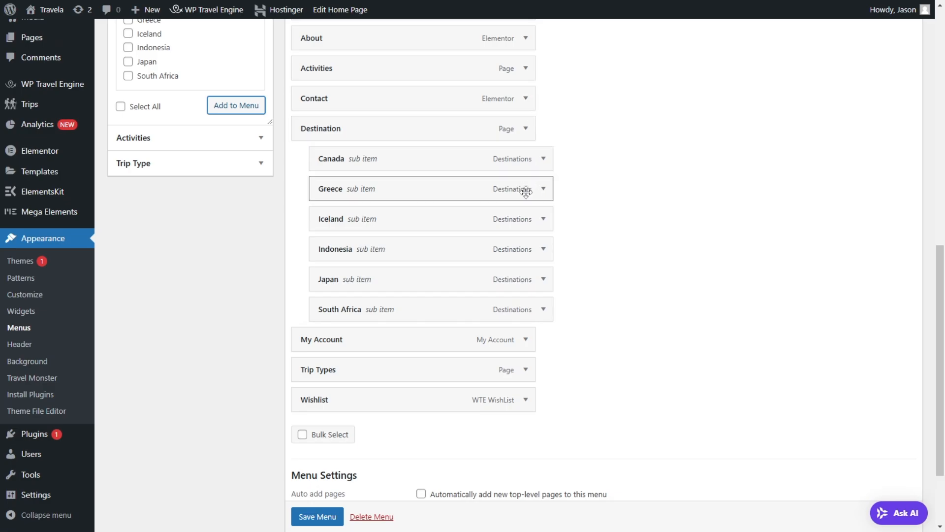
{"action": "left_click", "coordinate": [298, 523]}
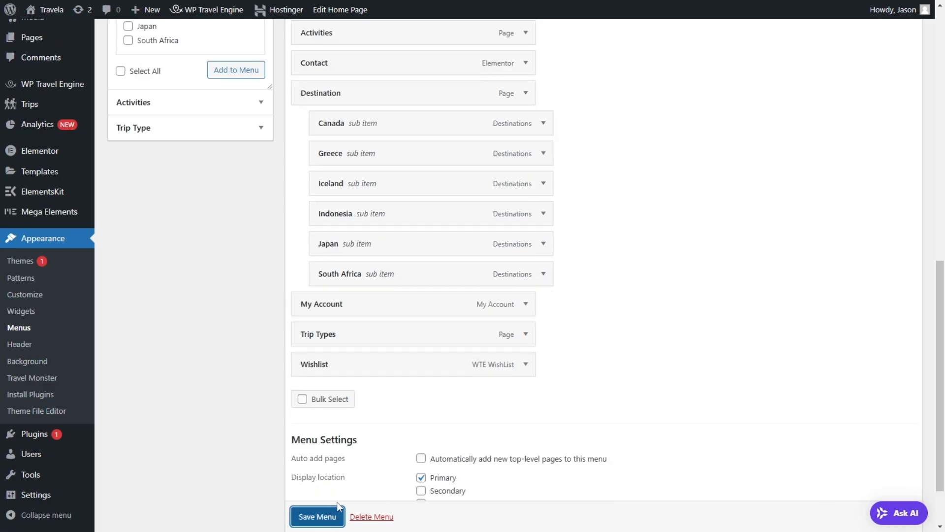
{"action": "scroll", "coordinate": [514, 198], "scroll_direction": "down", "scroll_amount": 7}
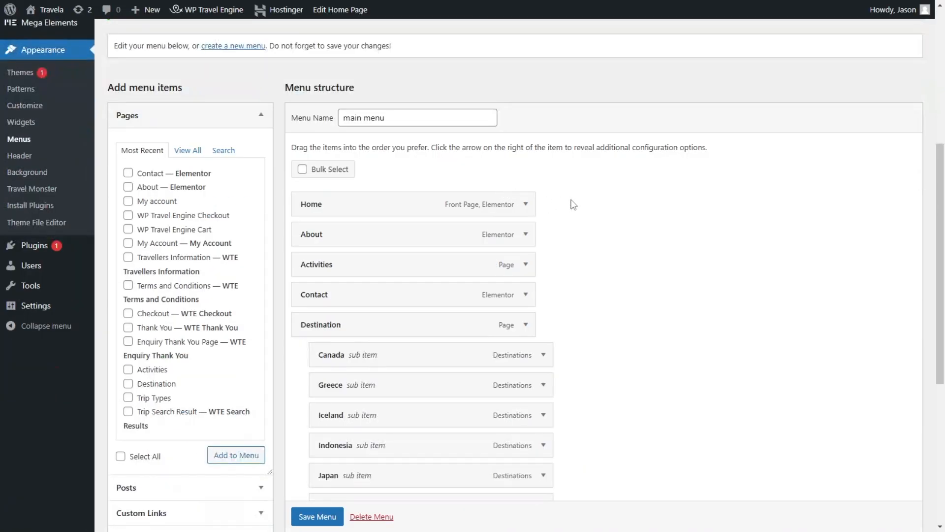
Step: Open the live site in a new tab and check the sub items shown under Destination
{"action": "scroll", "coordinate": [490, 177], "scroll_direction": "up", "scroll_amount": 7}
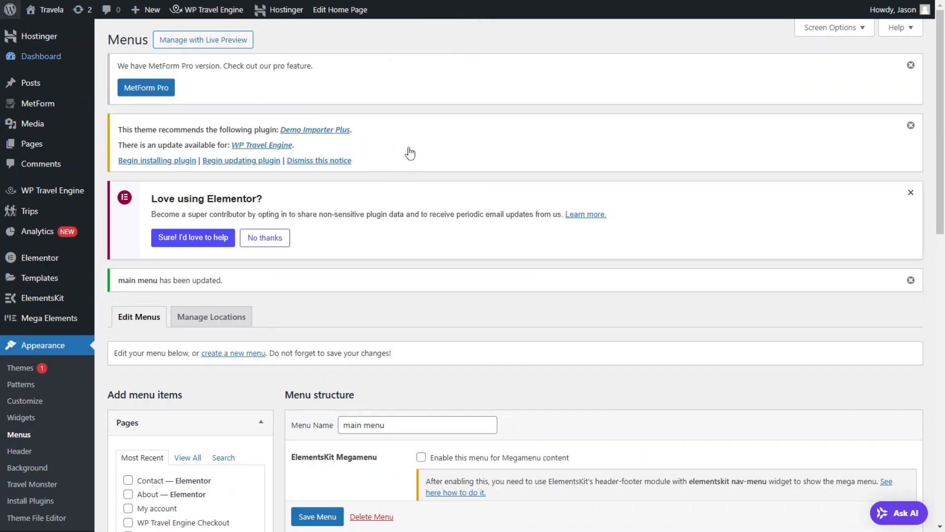
{"action": "mouse_move", "coordinate": [29, 11]}
{"action": "right_click", "coordinate": [47, 30]}
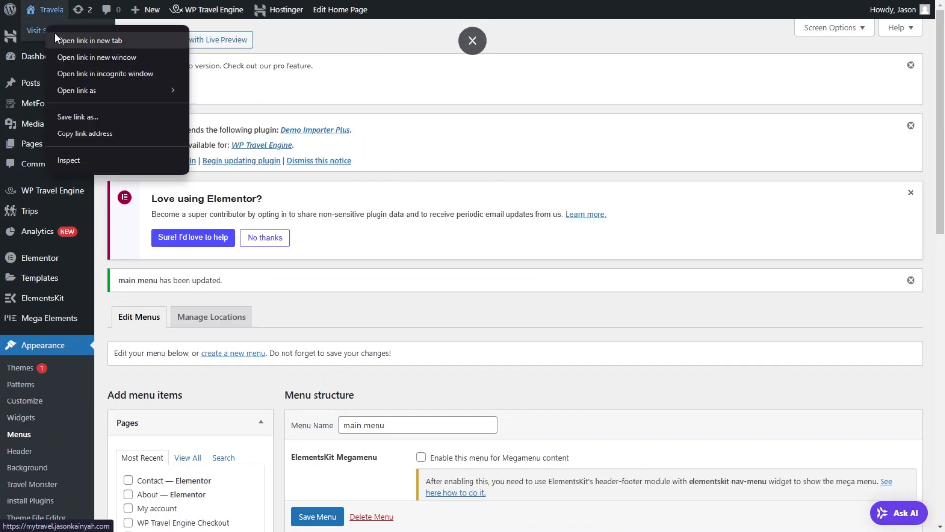
{"action": "left_click", "coordinate": [59, 40]}
{"action": "key", "text": "ctrl+Tab"}
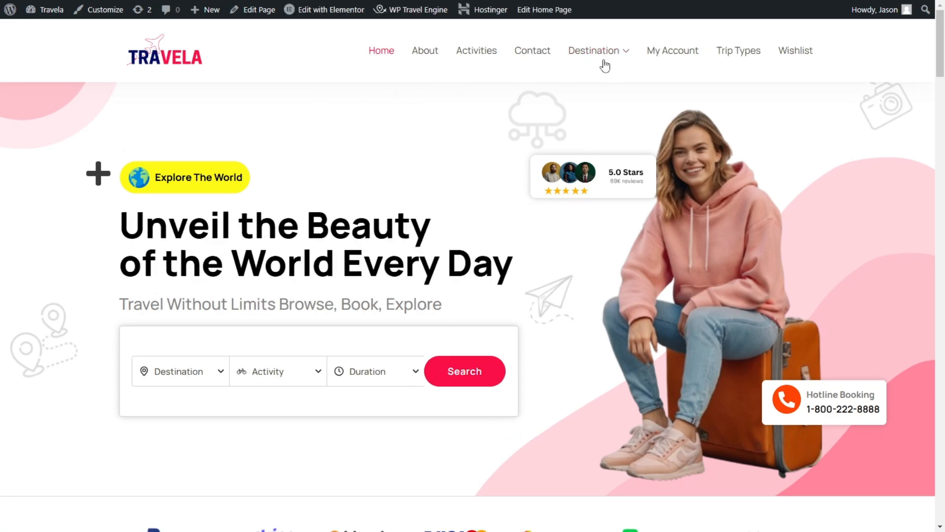
{"action": "mouse_move", "coordinate": [626, 56]}
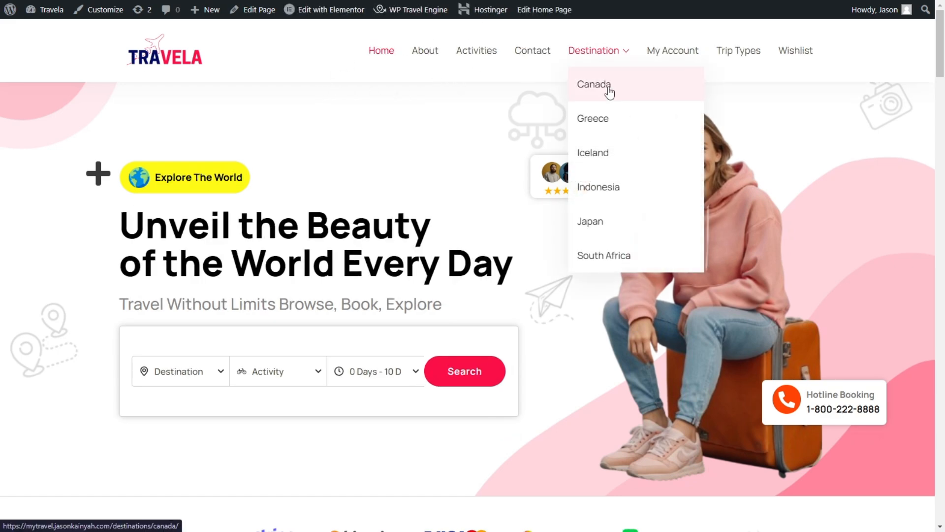
{"action": "key", "text": "ctrl+Tab"}
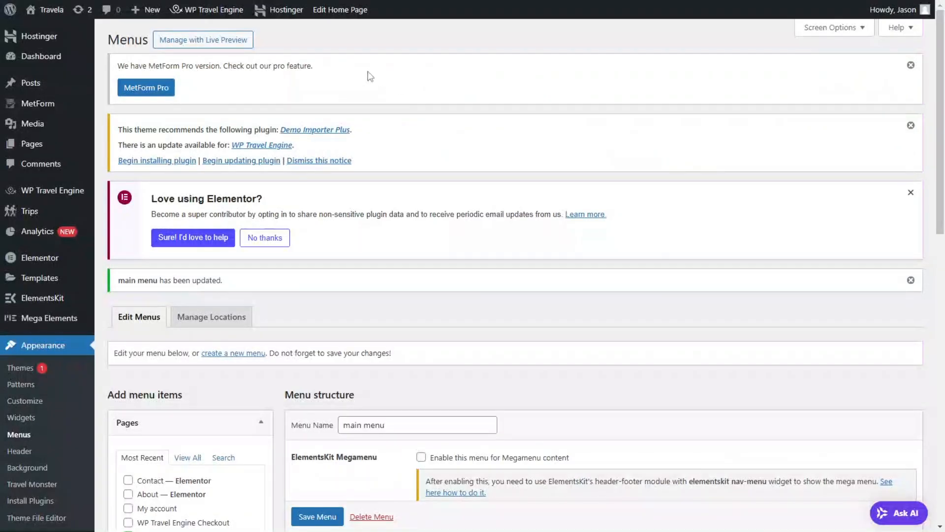
Step: Move the Trip Types item above My Account, directly after the Destination sub items
{"action": "scroll", "coordinate": [415, 113], "scroll_direction": "down", "scroll_amount": 10}
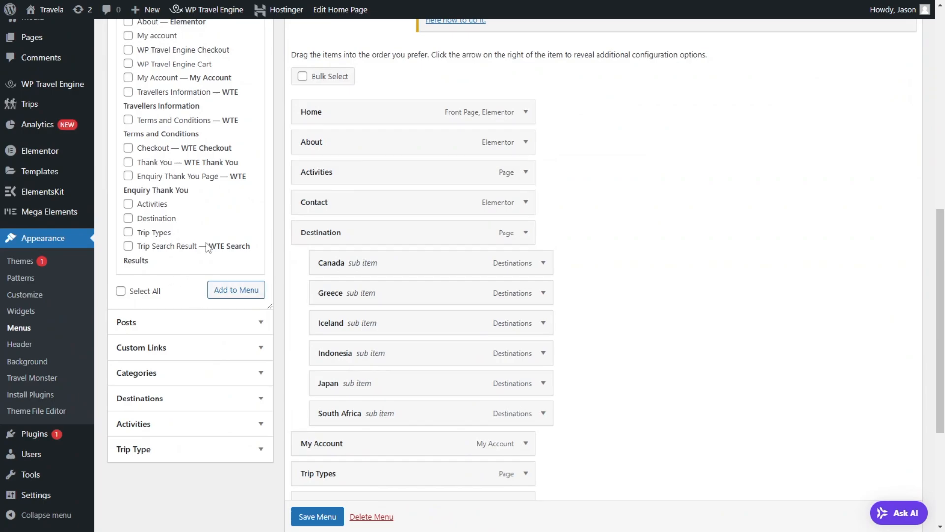
{"action": "scroll", "coordinate": [208, 248], "scroll_direction": "down", "scroll_amount": 4}
{"action": "left_click", "coordinate": [526, 57]}
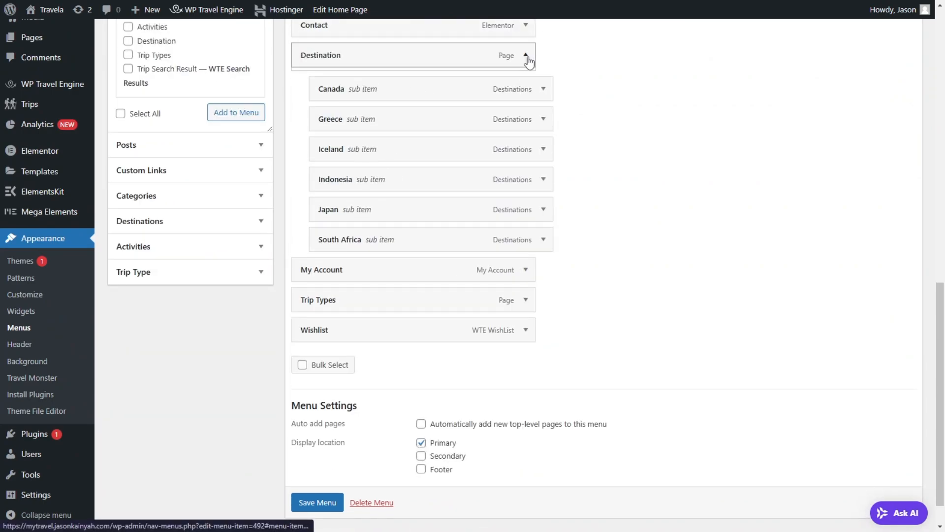
{"action": "left_click", "coordinate": [526, 56]}
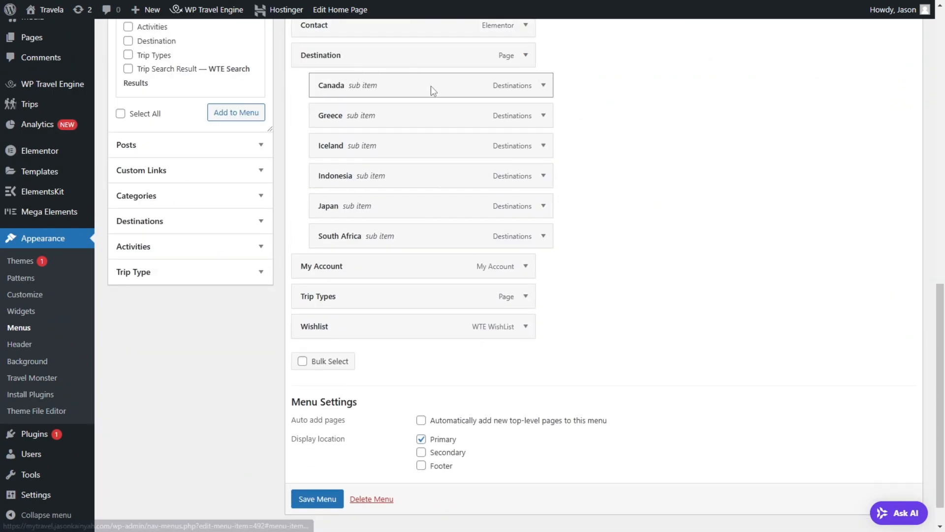
{"action": "scroll", "coordinate": [375, 272], "scroll_direction": "down", "scroll_amount": 1}
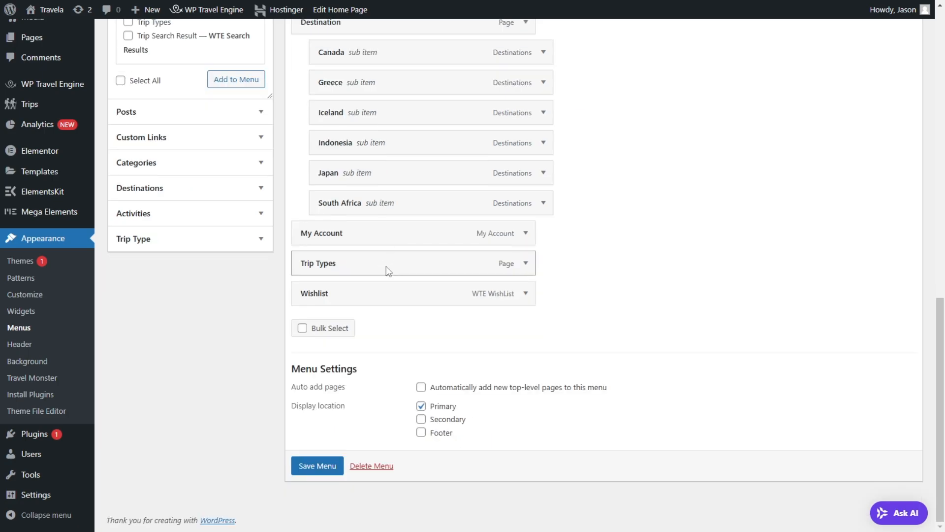
{"action": "scroll", "coordinate": [379, 269], "scroll_direction": "up", "scroll_amount": 3}
{"action": "scroll", "coordinate": [376, 275], "scroll_direction": "down", "scroll_amount": 3}
{"action": "left_click_drag", "start_coordinate": [370, 268], "coordinate": [412, 227]}
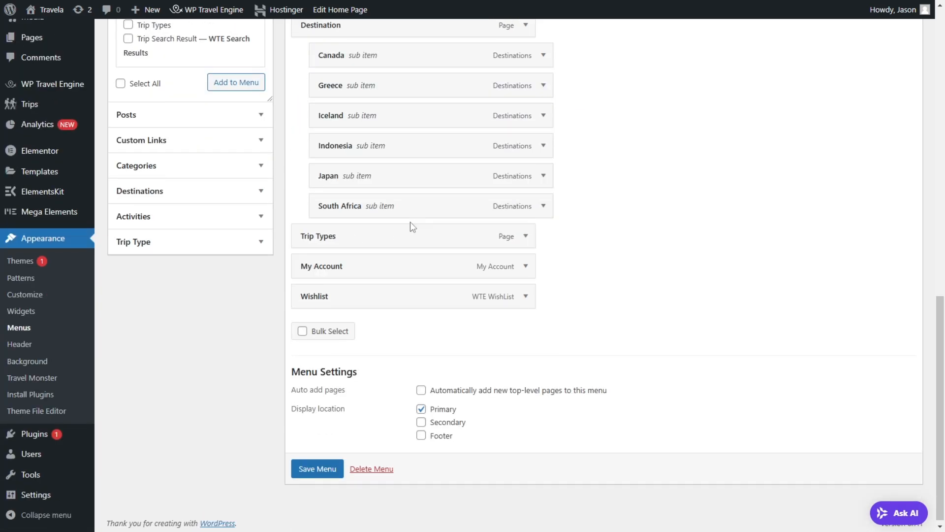
Step: Add the trip types Adventure Tours, Luxury Escapes, Romantic Getaways and both Family-Friendly Vacations entries to the main menu
{"action": "left_click", "coordinate": [213, 243]}
{"action": "scroll", "coordinate": [149, 123], "scroll_direction": "up", "scroll_amount": 2}
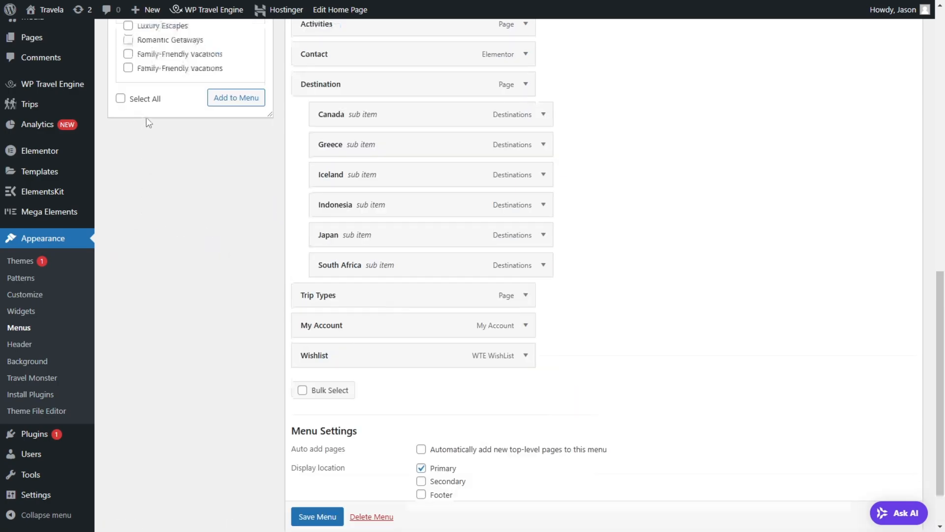
{"action": "scroll", "coordinate": [149, 123], "scroll_direction": "up", "scroll_amount": 3}
{"action": "left_click", "coordinate": [128, 130]}
{"action": "left_click", "coordinate": [129, 144]}
{"action": "left_click", "coordinate": [131, 158]}
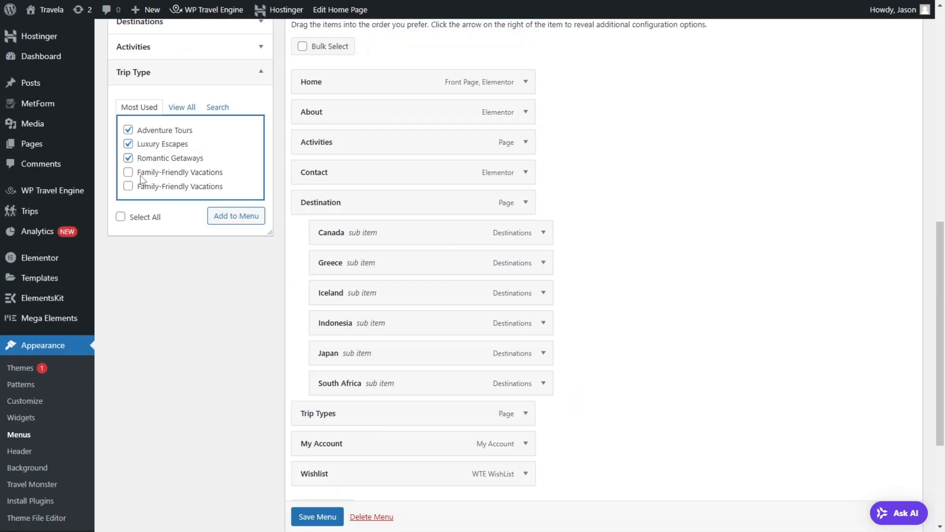
{"action": "left_click", "coordinate": [128, 172]}
{"action": "left_click", "coordinate": [129, 187]}
{"action": "left_click", "coordinate": [227, 226]}
{"action": "scroll", "coordinate": [407, 203], "scroll_direction": "down", "scroll_amount": 3}
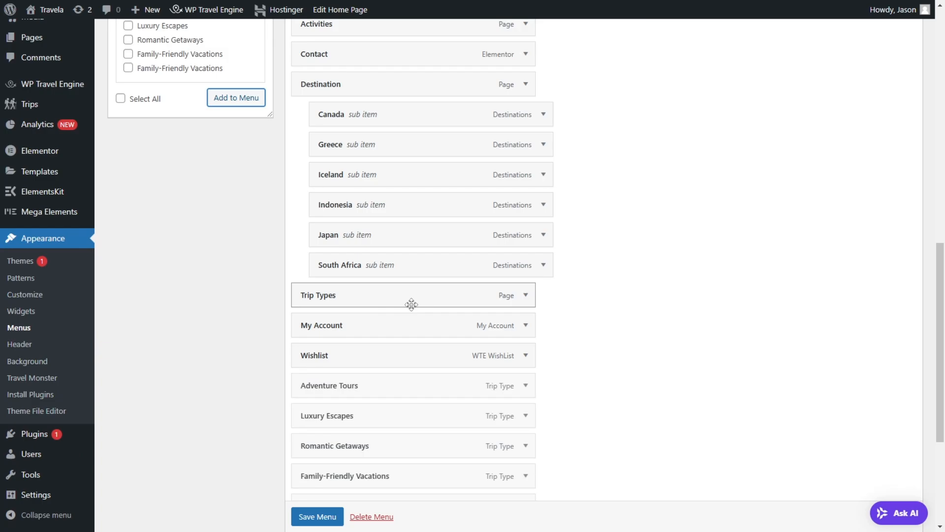
Step: Nest Adventure Tours, Luxury Escapes, Romantic Getaways and one Family-Friendly Vacations entry as sub items under Trip Types
{"action": "scroll", "coordinate": [411, 304], "scroll_direction": "down", "scroll_amount": 1}
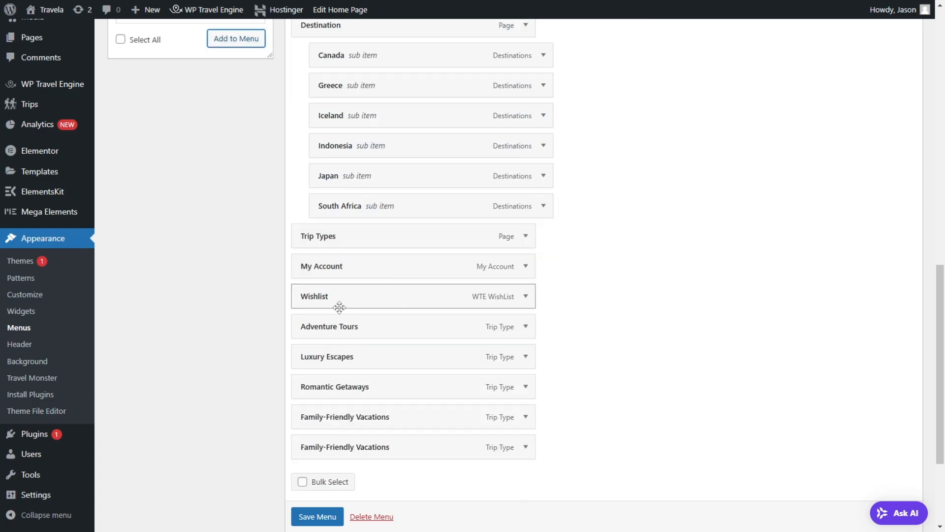
{"action": "left_click", "coordinate": [527, 236]}
{"action": "scroll", "coordinate": [532, 234], "scroll_direction": "down", "scroll_amount": 3}
{"action": "left_click", "coordinate": [532, 120]}
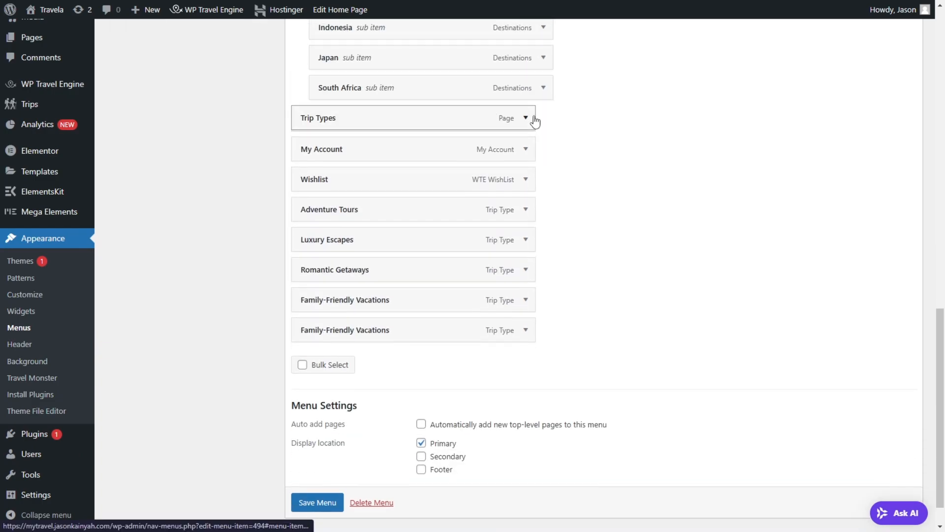
{"action": "left_click_drag", "start_coordinate": [339, 218], "coordinate": [373, 150]}
{"action": "left_click_drag", "start_coordinate": [353, 242], "coordinate": [379, 179]}
{"action": "left_click_drag", "start_coordinate": [370, 268], "coordinate": [397, 209]}
{"action": "left_click_drag", "start_coordinate": [392, 305], "coordinate": [413, 241]}
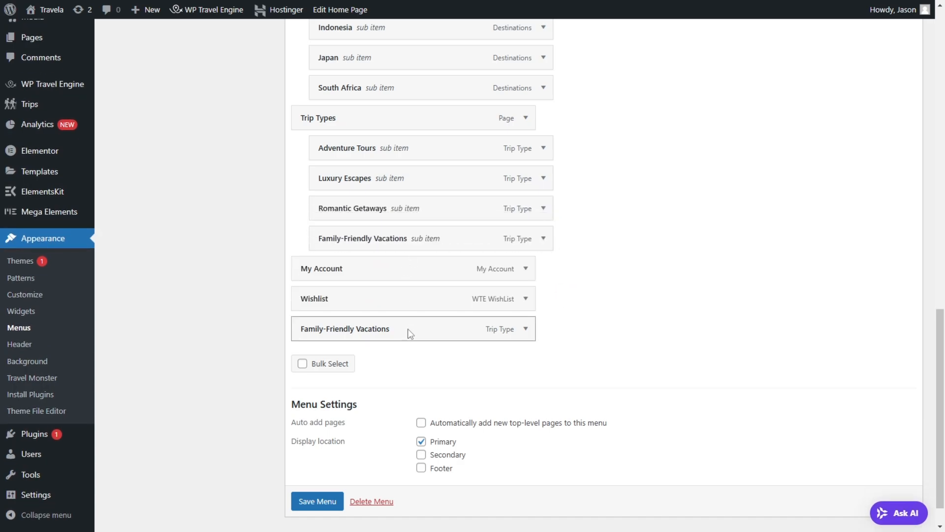
Step: Remove the duplicate top-level Family-Friendly Vacations item and save the menu
{"action": "left_click", "coordinate": [526, 330]}
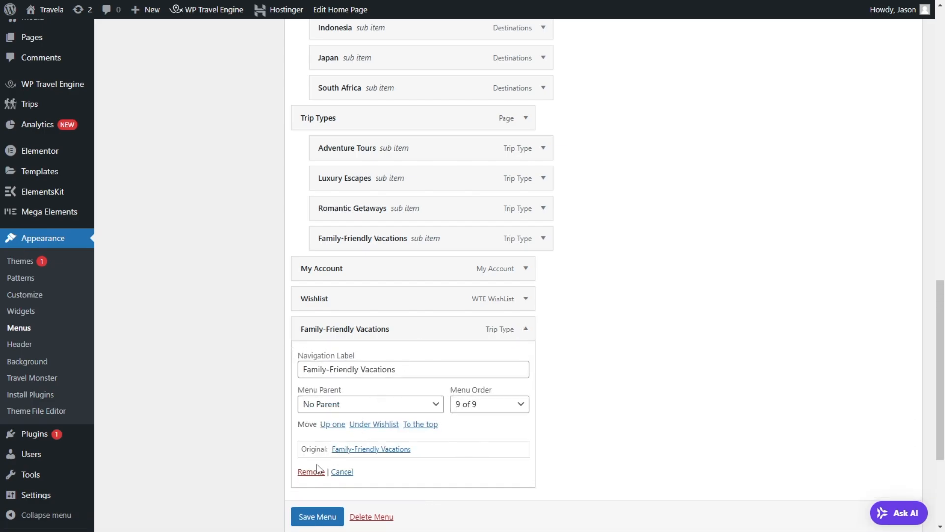
{"action": "left_click", "coordinate": [319, 472]}
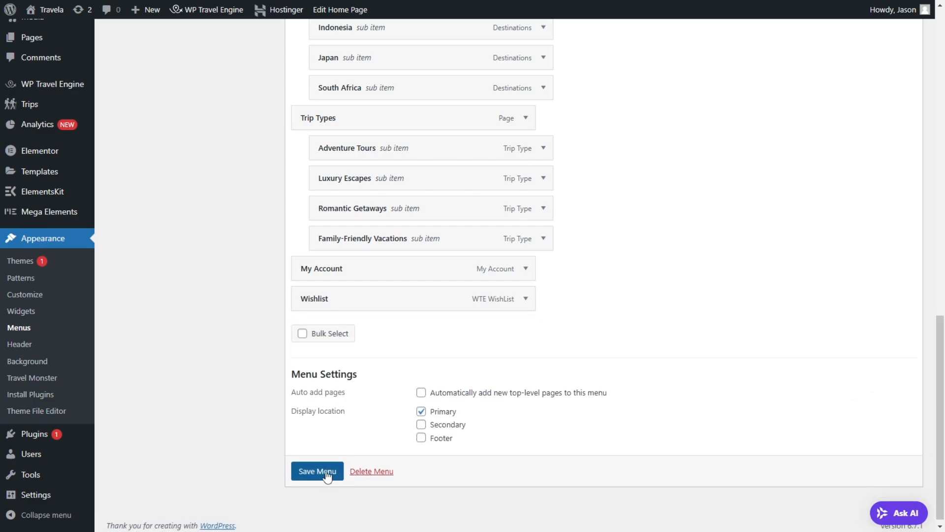
{"action": "scroll", "coordinate": [379, 170], "scroll_direction": "up", "scroll_amount": 4}
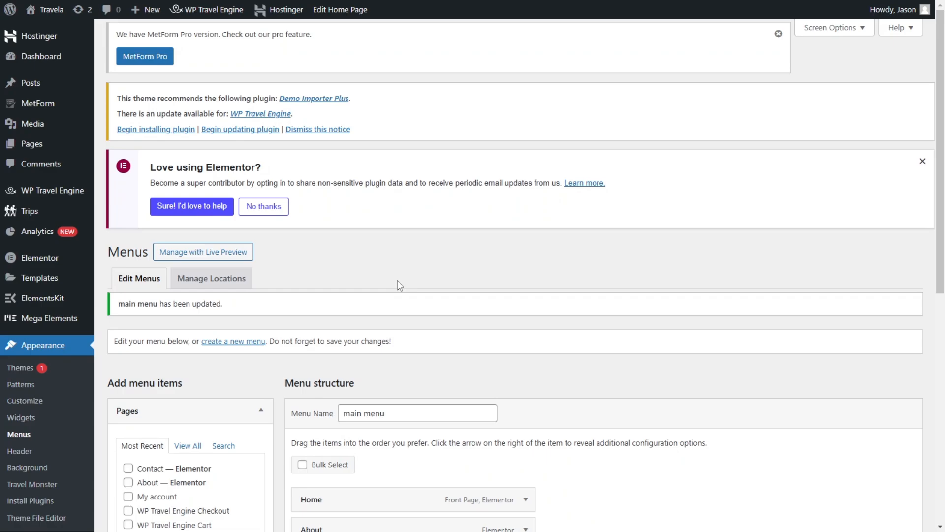
Step: Move the Activities item below the Trip Types sub items, just above My Account
{"action": "scroll", "coordinate": [403, 272], "scroll_direction": "down", "scroll_amount": 6}
{"action": "scroll", "coordinate": [406, 263], "scroll_direction": "down", "scroll_amount": 3}
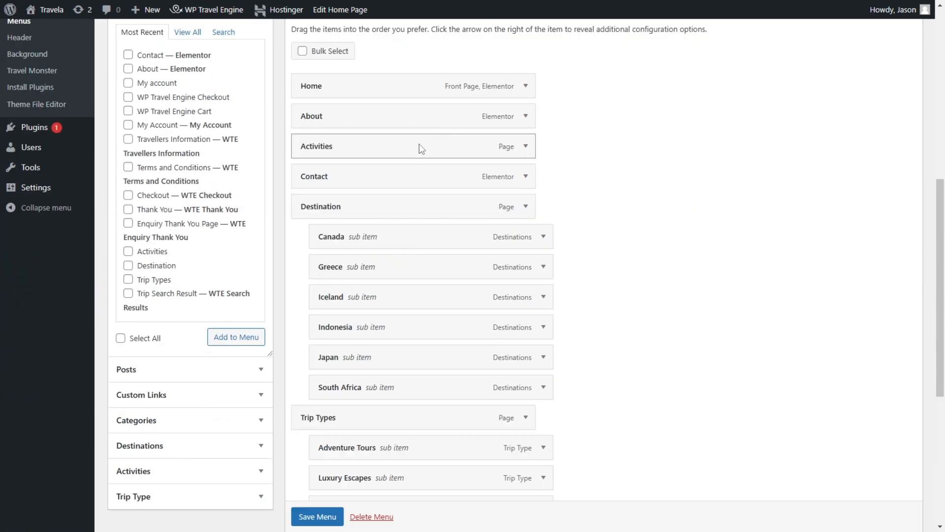
{"action": "left_click_drag", "start_coordinate": [419, 151], "coordinate": [427, 155]}
{"action": "left_click", "coordinate": [340, 240]}
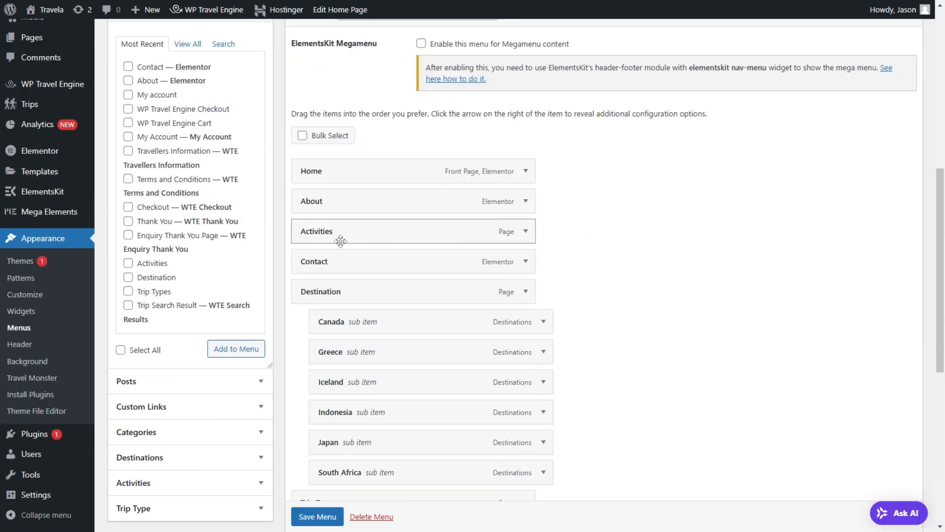
{"action": "mouse_move", "coordinate": [397, 239]}
{"action": "left_mouse_down"}
{"action": "mouse_move", "coordinate": [407, 234]}
{"action": "mouse_move", "coordinate": [436, 272]}
{"action": "mouse_move", "coordinate": [439, 264]}
{"action": "mouse_move", "coordinate": [400, 275]}
{"action": "mouse_move", "coordinate": [397, 240]}
{"action": "left_mouse_up"}
Step: Add all activities to the menu: Beach Yoga, Cultural Tours, Hiking, Hot Air Balloon, Skiing and Snowboarding, and Wildlife Photography
{"action": "left_click", "coordinate": [155, 91]}
{"action": "scroll", "coordinate": [156, 91], "scroll_direction": "up", "scroll_amount": 7}
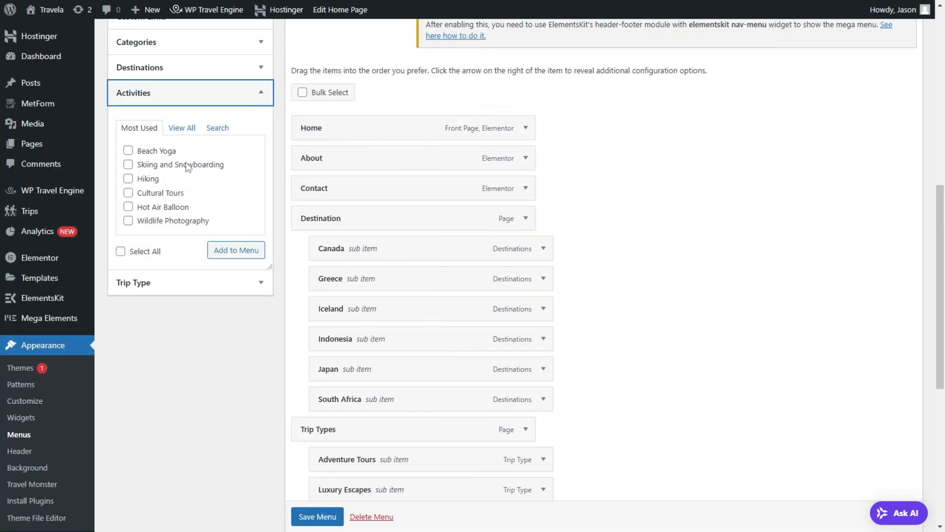
{"action": "left_click", "coordinate": [187, 130]}
{"action": "scroll", "coordinate": [581, 169], "scroll_direction": "down", "scroll_amount": 4}
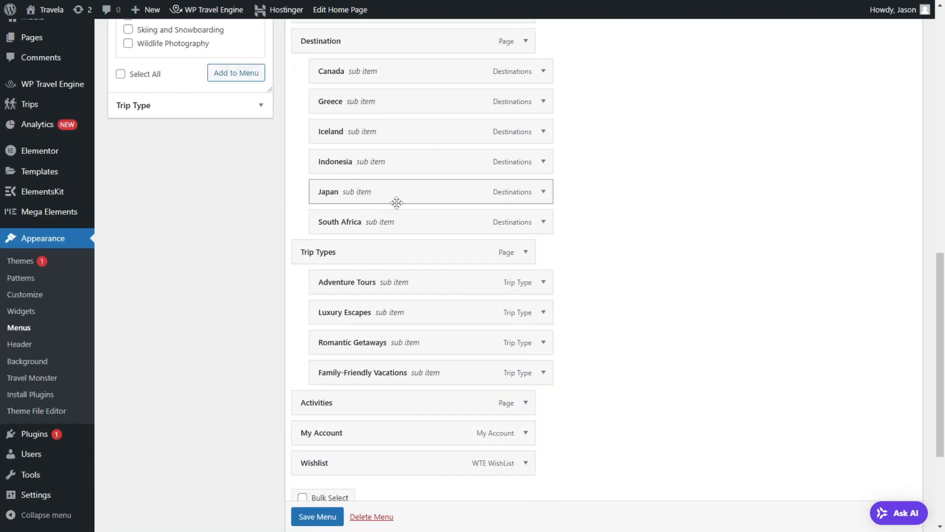
{"action": "scroll", "coordinate": [131, 74], "scroll_direction": "up", "scroll_amount": 3}
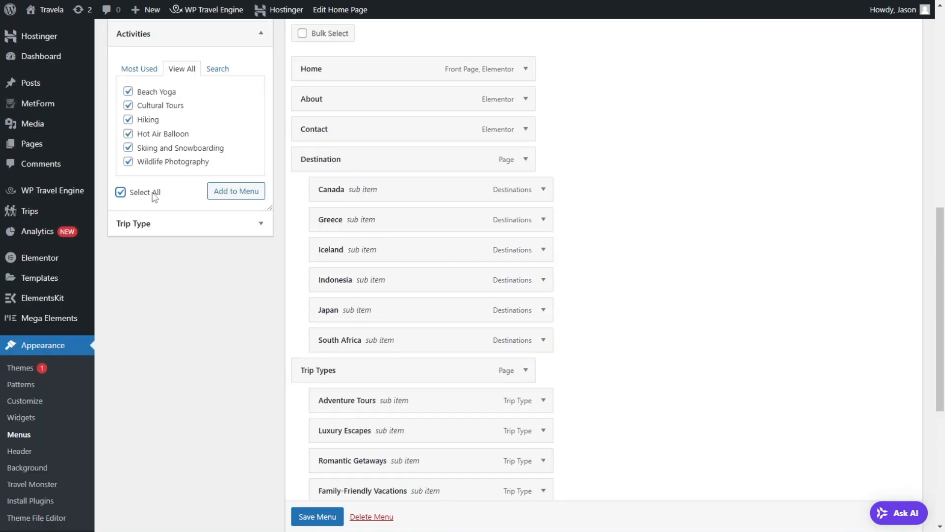
{"action": "left_click", "coordinate": [230, 197]}
Step: Nest Beach Yoga, Cultural Tours, Hiking, Hot Air Balloon, Skiing and Snowboarding, and Wildlife Photography under Activities and save the menu
{"action": "scroll", "coordinate": [716, 210], "scroll_direction": "down", "scroll_amount": 7}
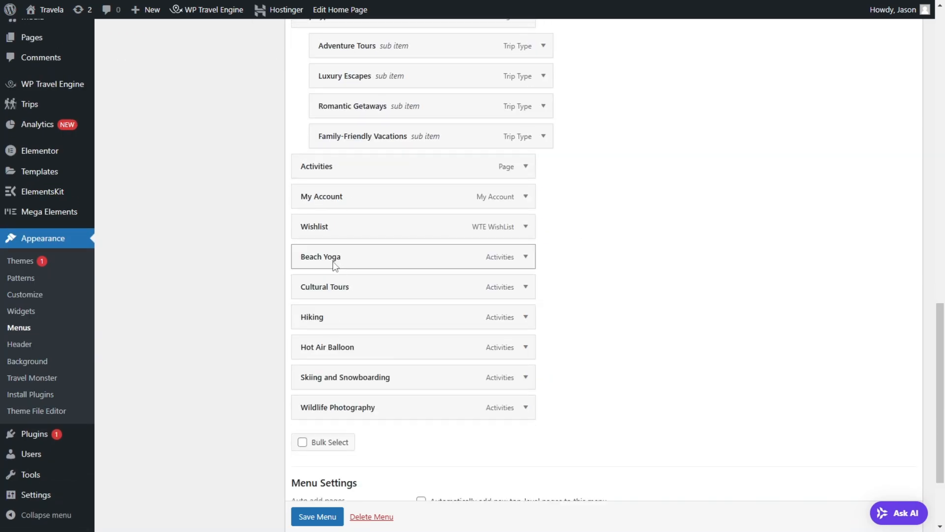
{"action": "left_click_drag", "start_coordinate": [335, 265], "coordinate": [359, 197]}
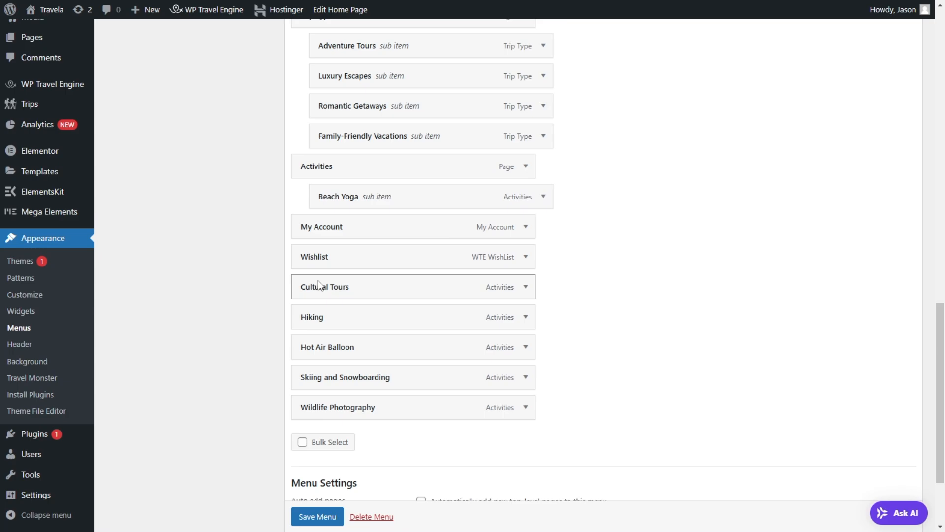
{"action": "left_click_drag", "start_coordinate": [318, 289], "coordinate": [345, 227]}
{"action": "left_click_drag", "start_coordinate": [348, 328], "coordinate": [368, 269]}
{"action": "left_click_drag", "start_coordinate": [353, 352], "coordinate": [373, 291]}
{"action": "left_click_drag", "start_coordinate": [369, 378], "coordinate": [390, 317]}
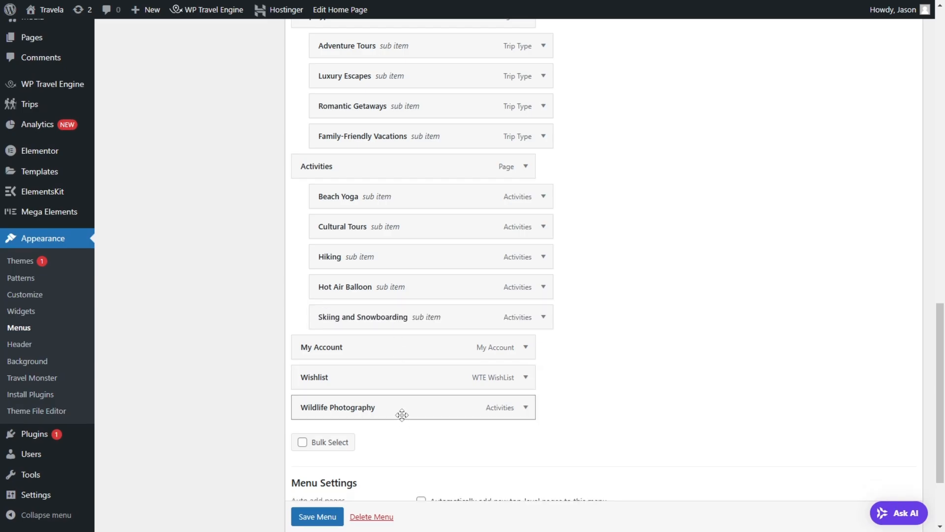
{"action": "left_click_drag", "start_coordinate": [402, 415], "coordinate": [422, 353]}
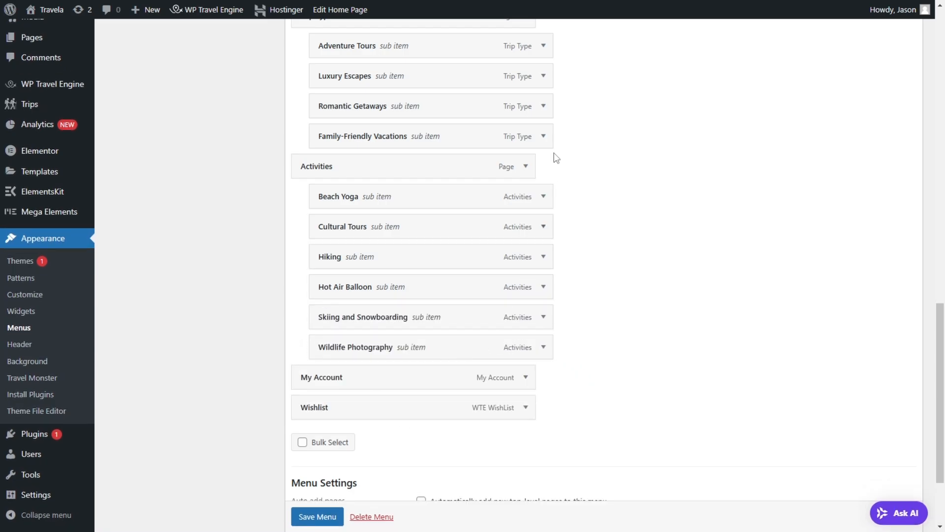
{"action": "left_click", "coordinate": [307, 517]}
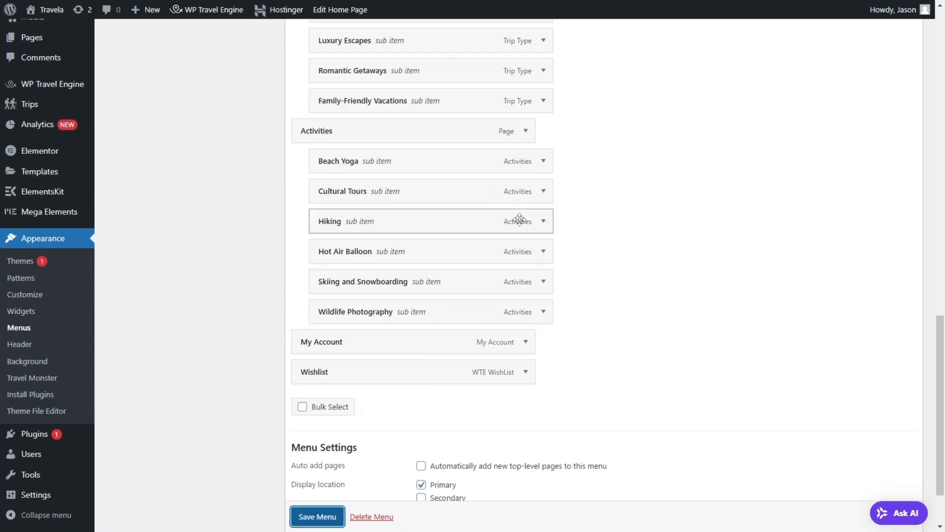
Step: Reload the live home page to check the updated navigation menu
{"action": "scroll", "coordinate": [344, 261], "scroll_direction": "down", "scroll_amount": 6}
{"action": "scroll", "coordinate": [347, 260], "scroll_direction": "up", "scroll_amount": 6}
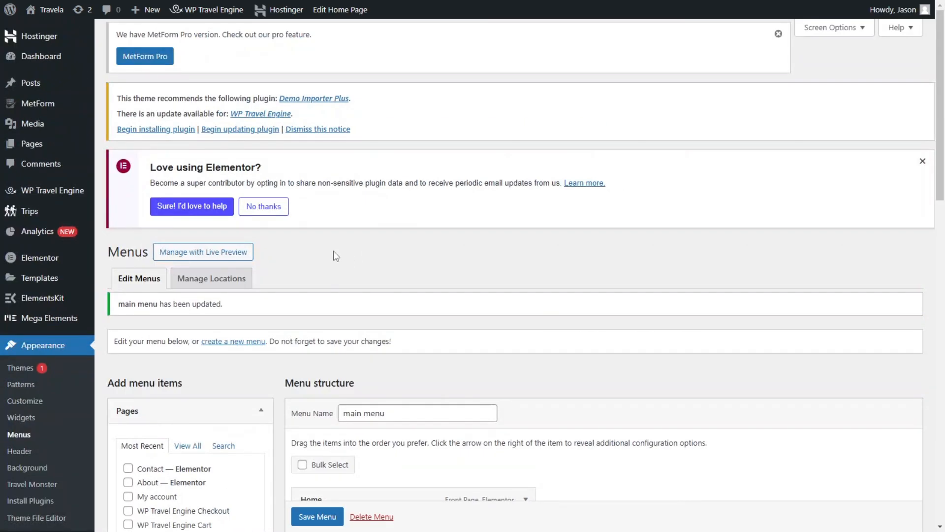
{"action": "key", "text": "ctrl+Tab"}
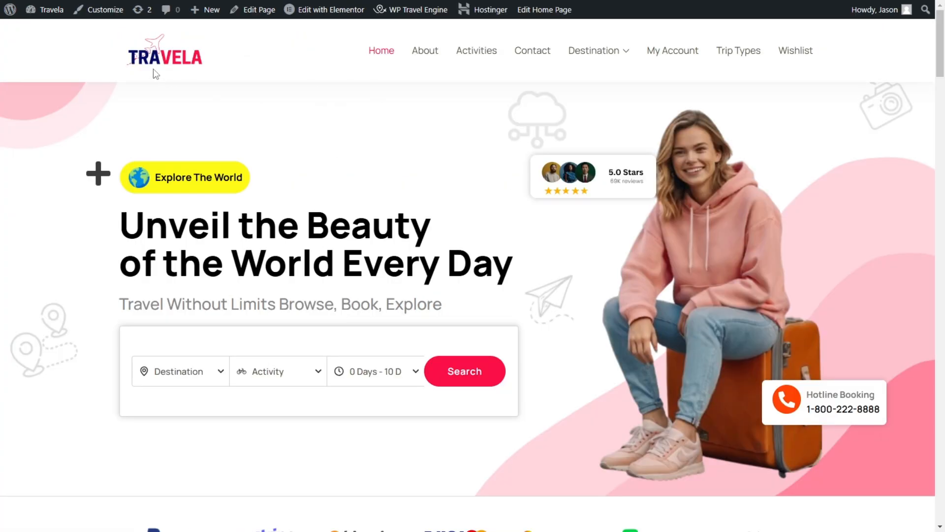
{"action": "key", "text": "F5"}
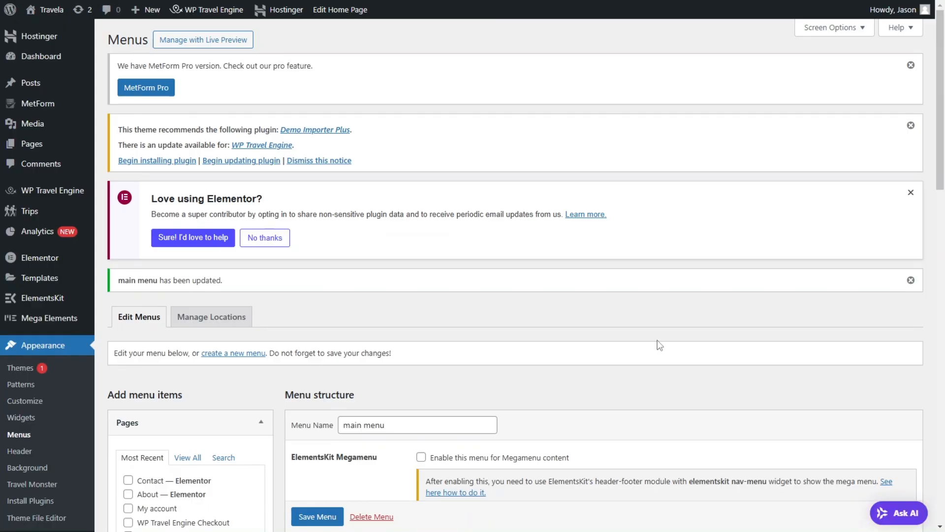
Step: Examine the main menu's item structure, its display location and the My Account item's settings
{"action": "scroll", "coordinate": [660, 345], "scroll_direction": "down", "scroll_amount": 15}
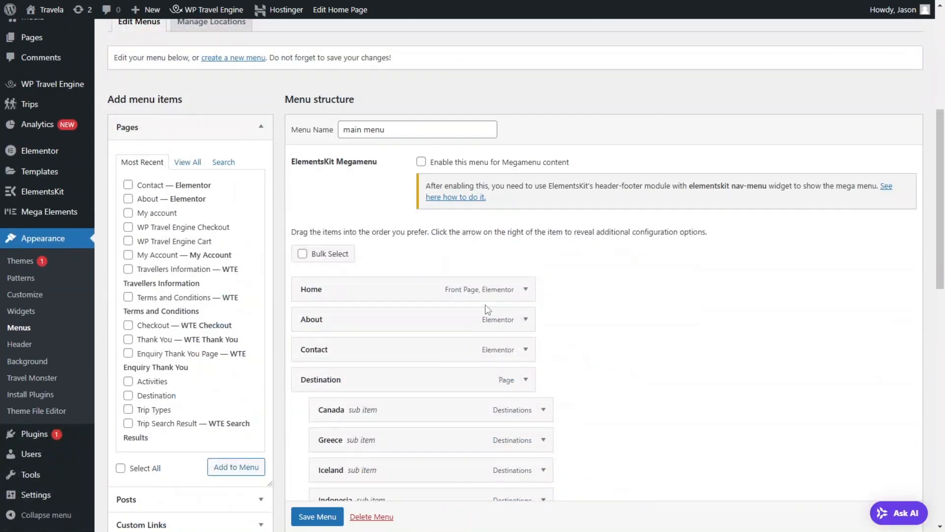
{"action": "scroll", "coordinate": [482, 404], "scroll_direction": "down", "scroll_amount": 3}
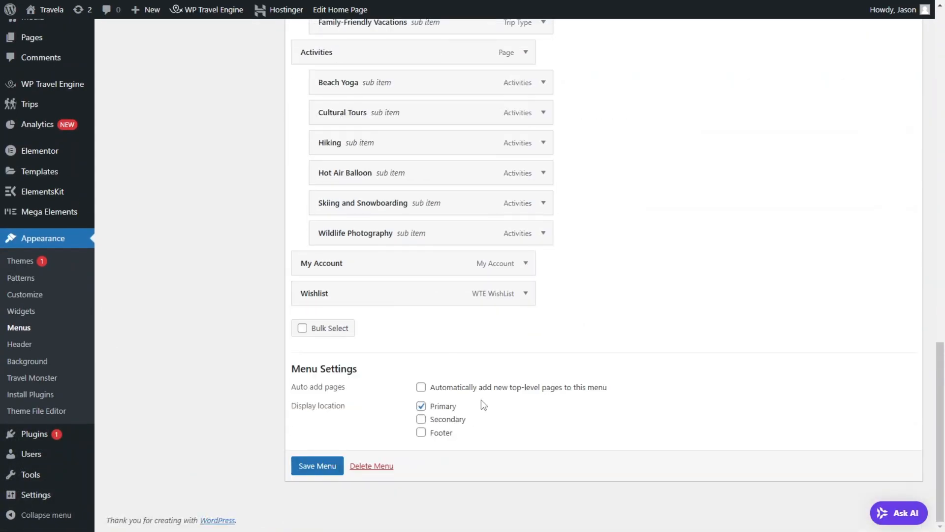
{"action": "left_click", "coordinate": [527, 265]}
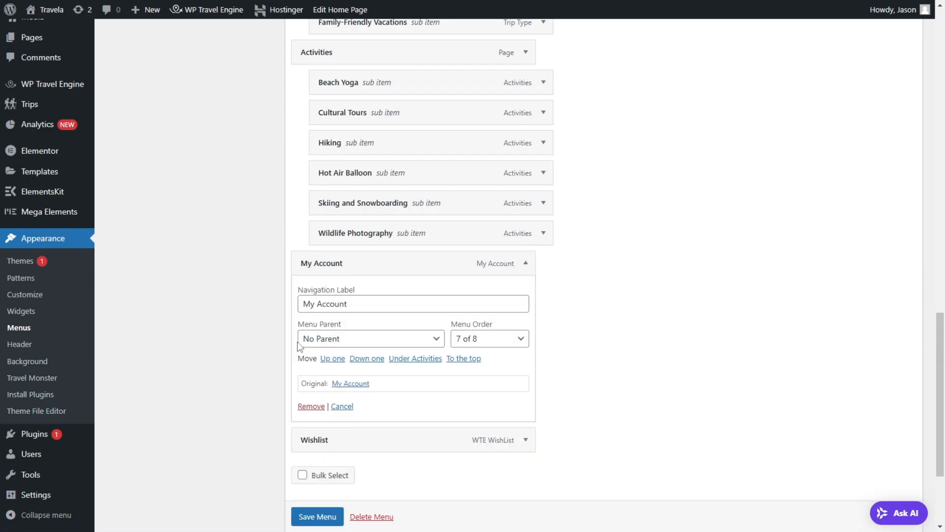
{"action": "left_click", "coordinate": [526, 266]}
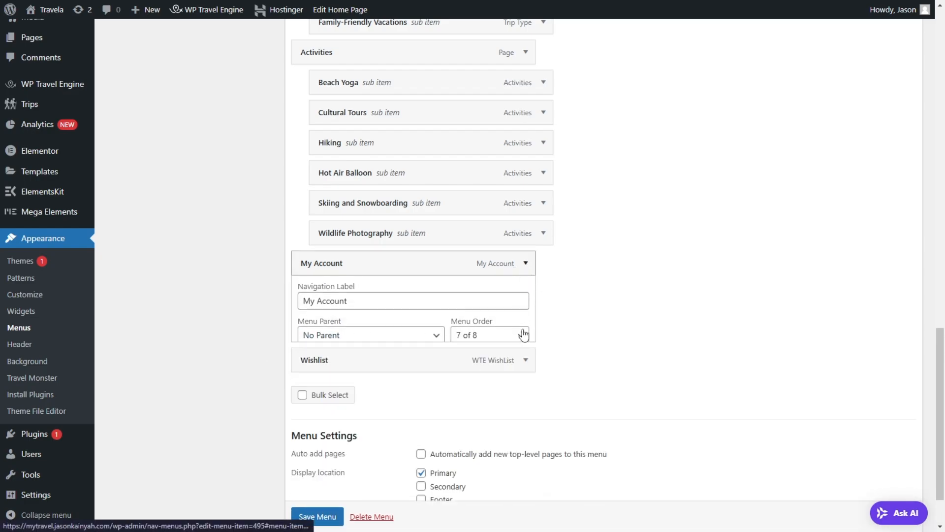
{"action": "scroll", "coordinate": [443, 334], "scroll_direction": "up", "scroll_amount": 20}
{"action": "scroll", "coordinate": [207, 143], "scroll_direction": "up", "scroll_amount": 2}
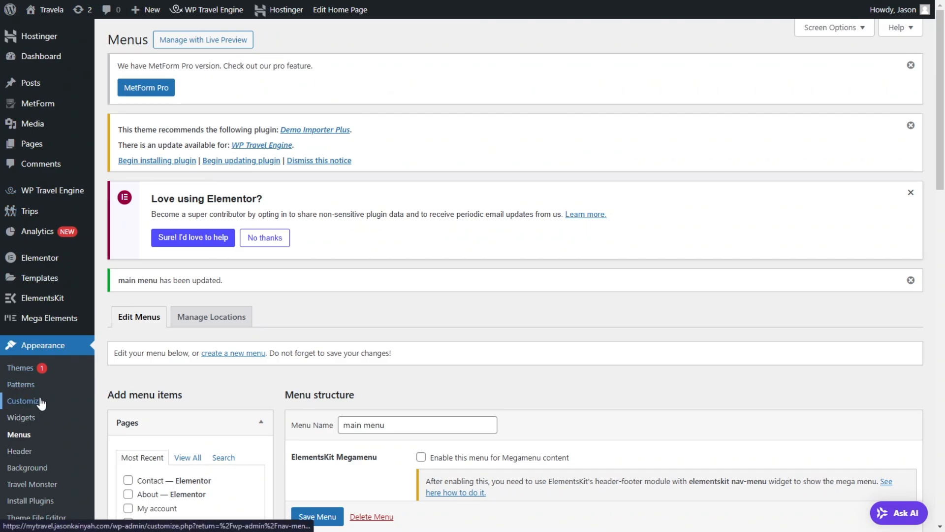
Step: Open the theme customizer and check which menu is assigned to each theme location
{"action": "left_click", "coordinate": [39, 402]}
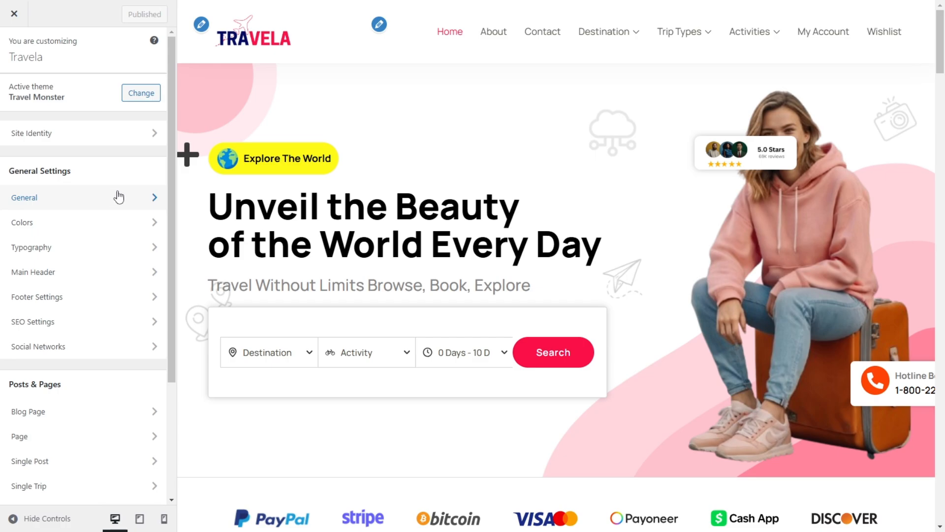
{"action": "key", "text": "alt+Left"}
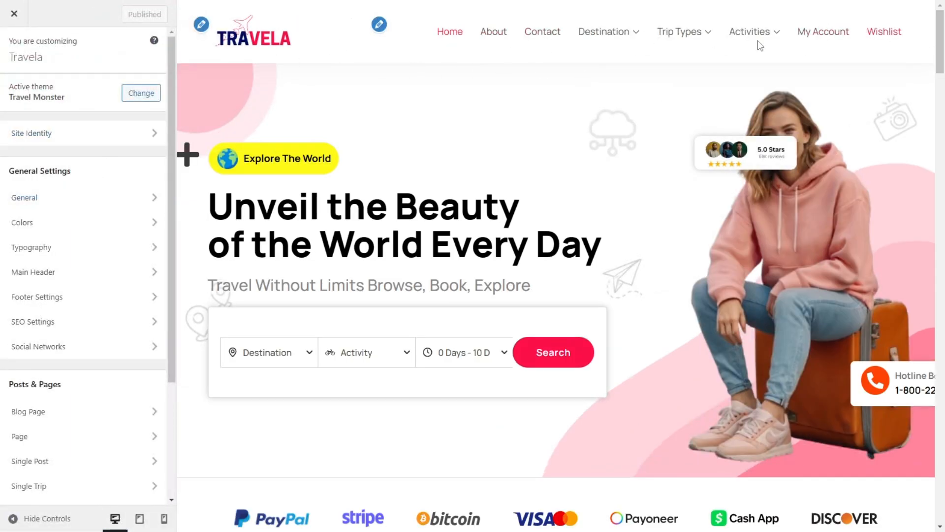
{"action": "left_click", "coordinate": [379, 25]}
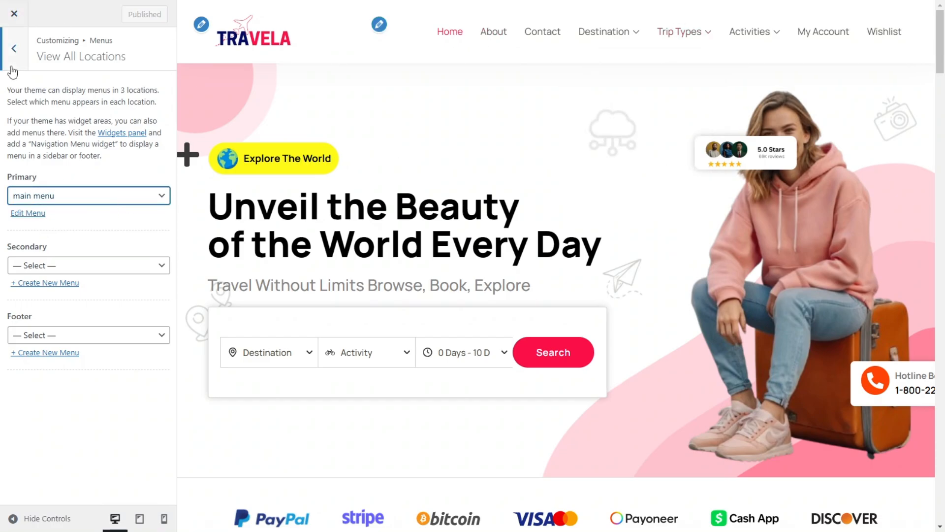
{"action": "left_click", "coordinate": [15, 50]}
{"action": "left_click", "coordinate": [15, 50]}
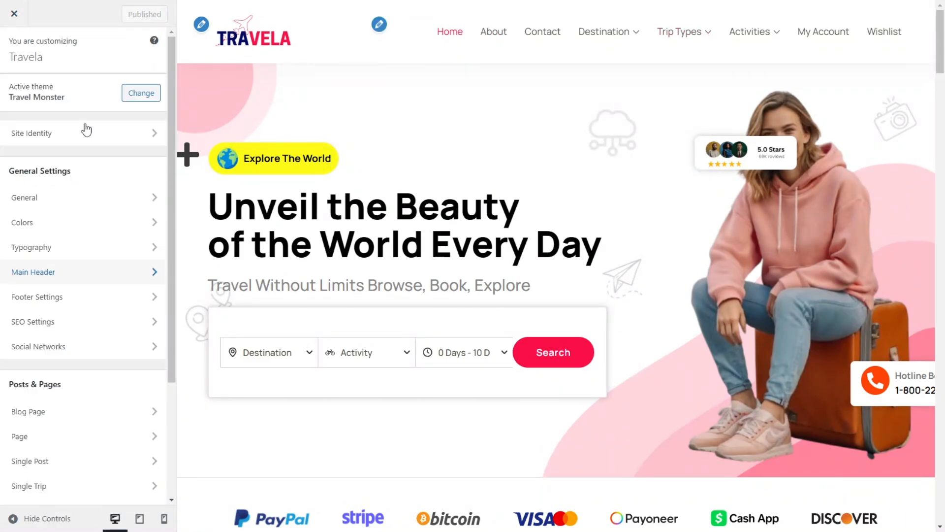
Step: Open the Main Header's general settings in the customizer and try out the Header Search option
{"action": "left_click", "coordinate": [43, 271]}
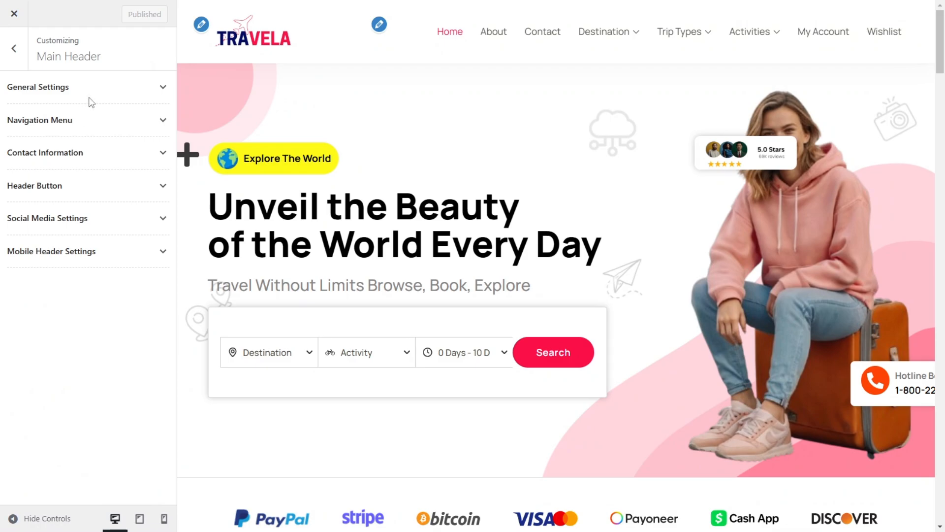
{"action": "left_click", "coordinate": [137, 92]}
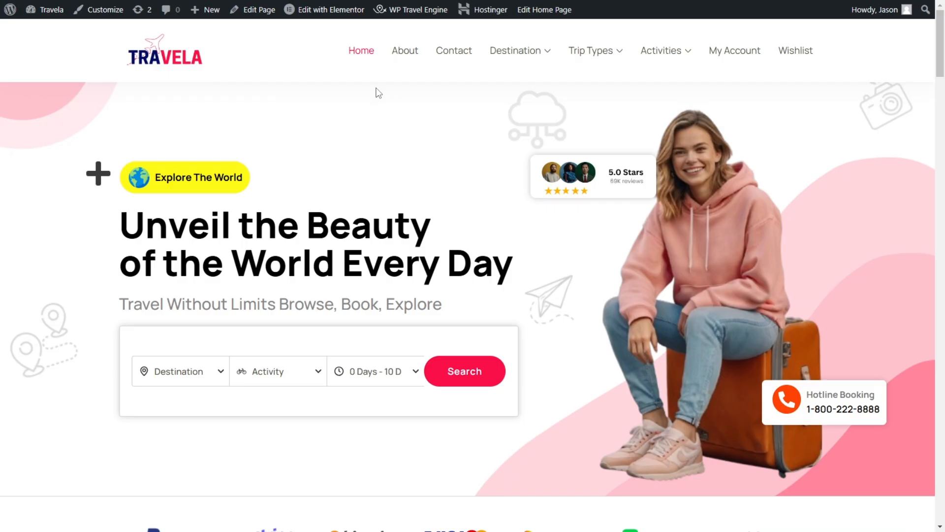
{"action": "scroll", "coordinate": [375, 91], "scroll_direction": "down", "scroll_amount": 9}
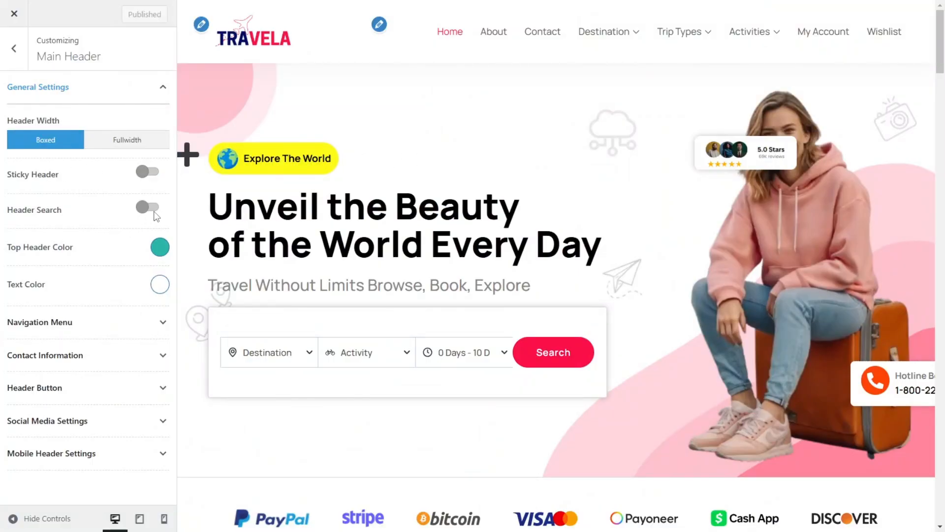
{"action": "left_click", "coordinate": [153, 210]}
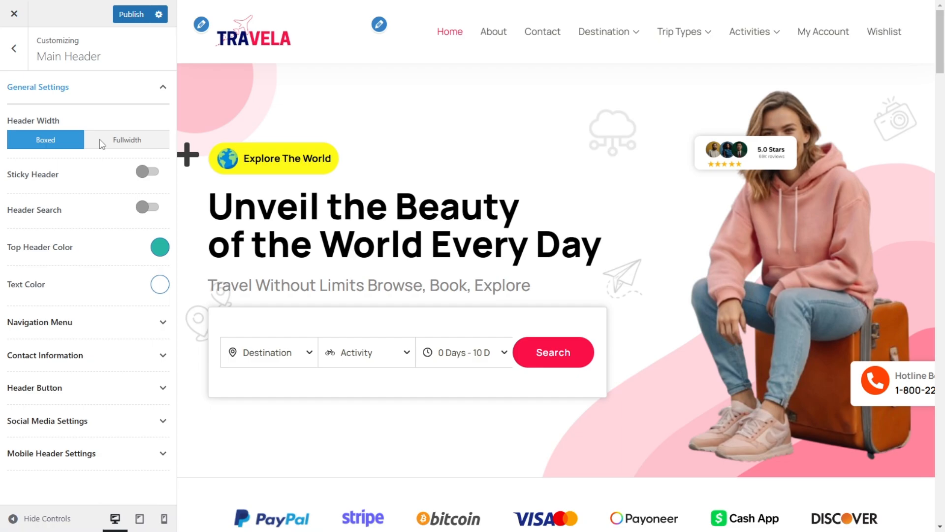
Step: Set the navigation menu's items spacing to 33 px and check the Destination dropdown's width in the preview
{"action": "left_click", "coordinate": [70, 325]}
{"action": "scroll", "coordinate": [69, 320], "scroll_direction": "down", "scroll_amount": 2}
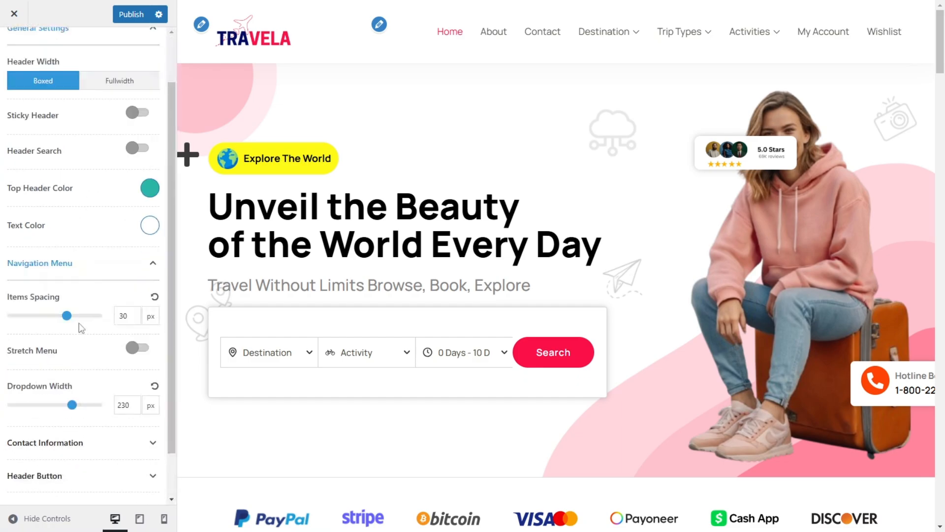
{"action": "left_click_drag", "start_coordinate": [66, 266], "coordinate": [69, 263]}
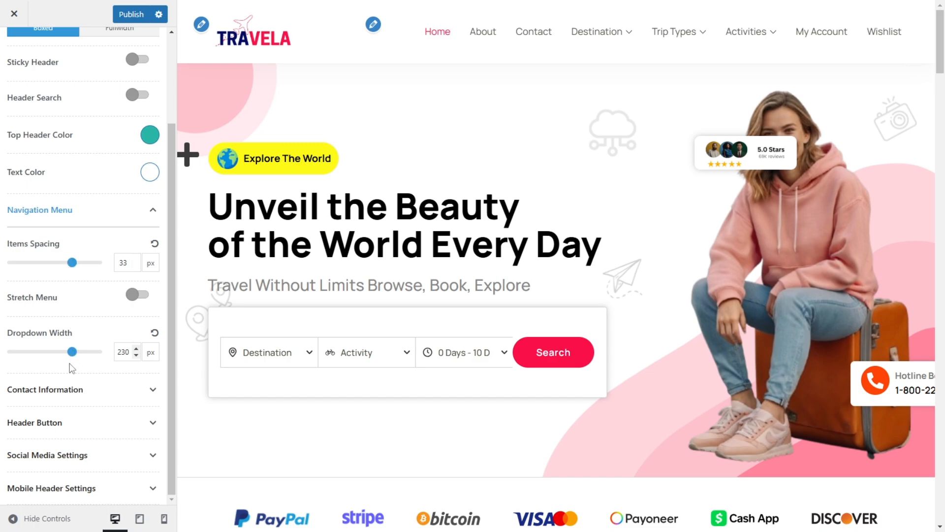
{"action": "mouse_move", "coordinate": [598, 44]}
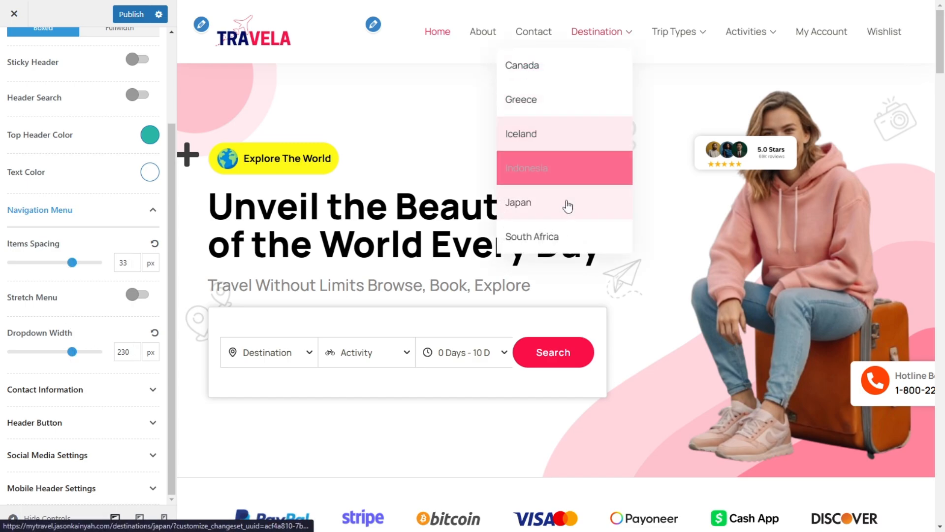
{"action": "left_click_drag", "start_coordinate": [69, 357], "coordinate": [72, 351]}
{"action": "mouse_move", "coordinate": [612, 38]}
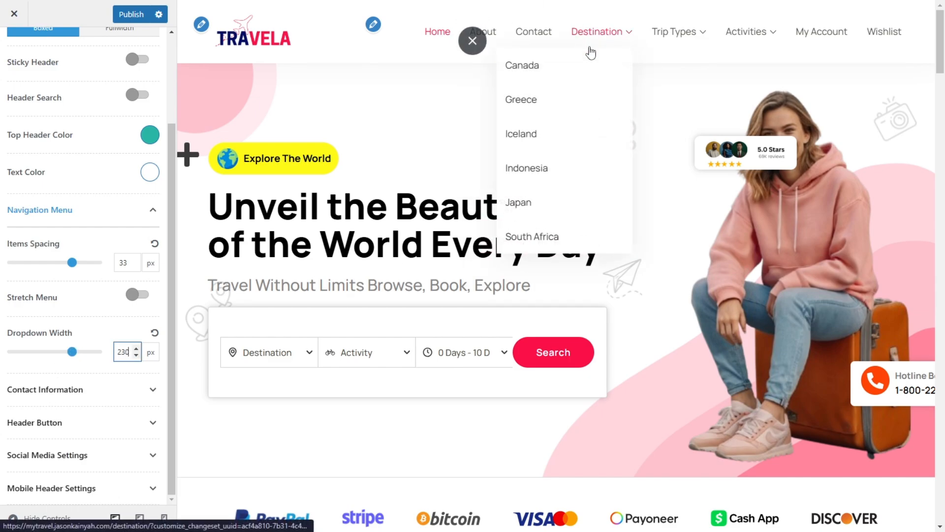
Step: Expand the contact information and header button settings and replace the button label with text beginning "My"
{"action": "left_click", "coordinate": [74, 391]}
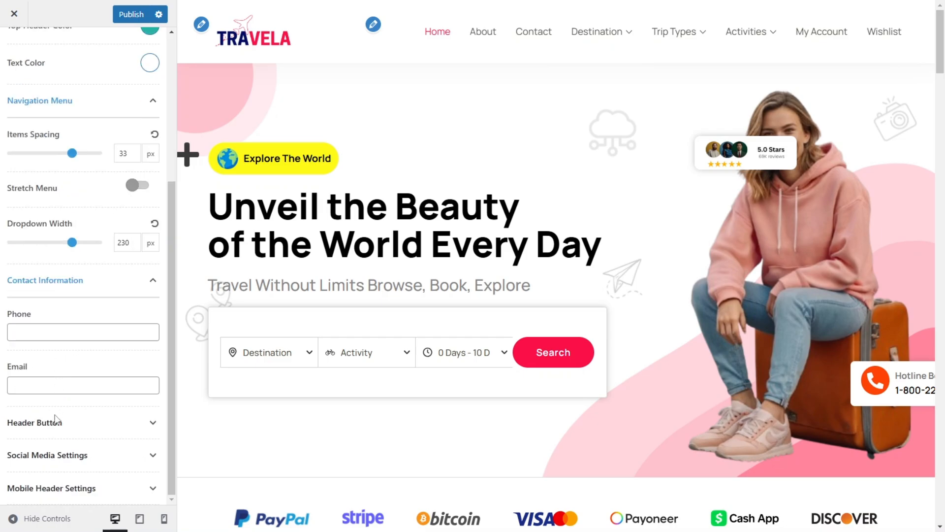
{"action": "left_click", "coordinate": [52, 432]}
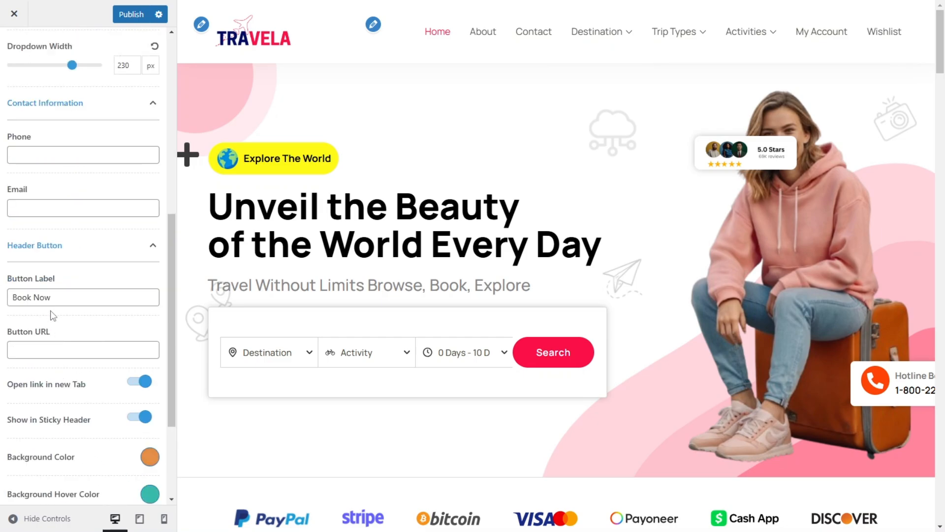
{"action": "left_click", "coordinate": [50, 297]}
{"action": "key", "text": "ctrl+a"}
{"action": "type", "text": "M"}
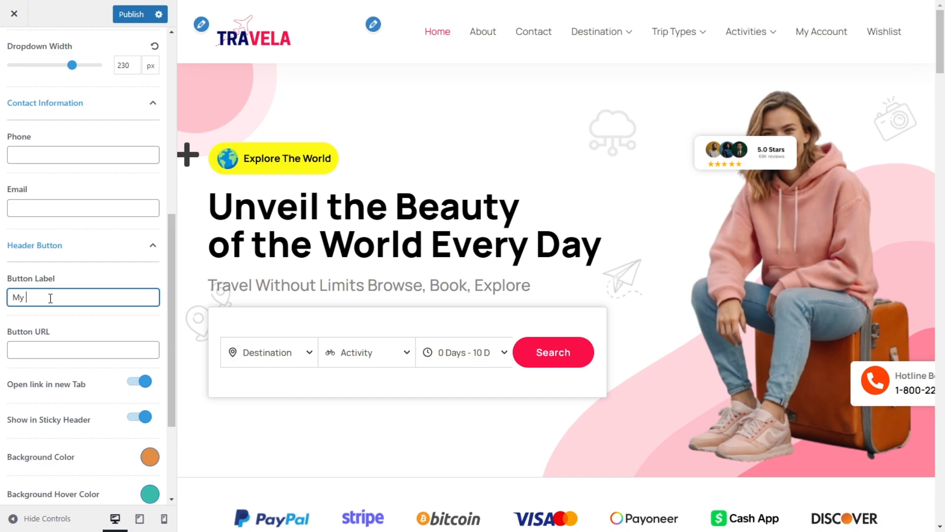
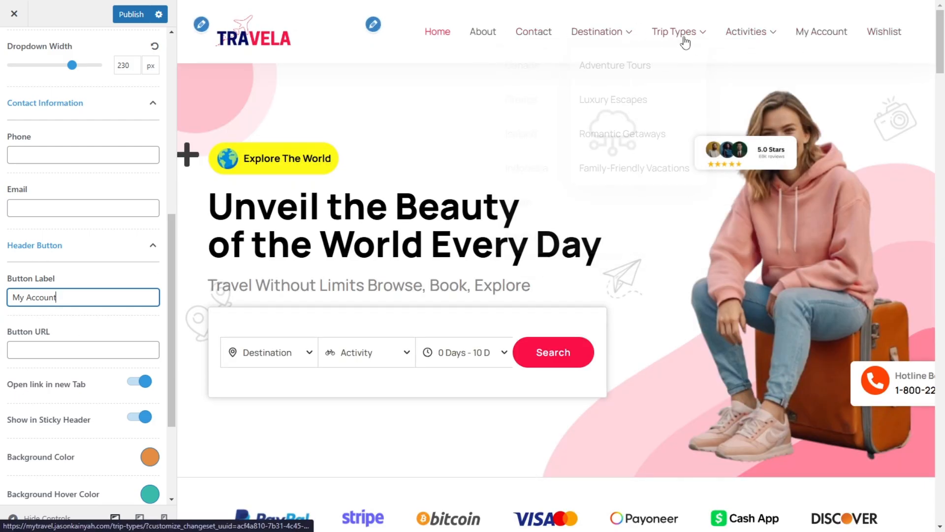
Step: Open the My Account page in a separate browser tab and copy its address up to /my-account
{"action": "right_click", "coordinate": [830, 36]}
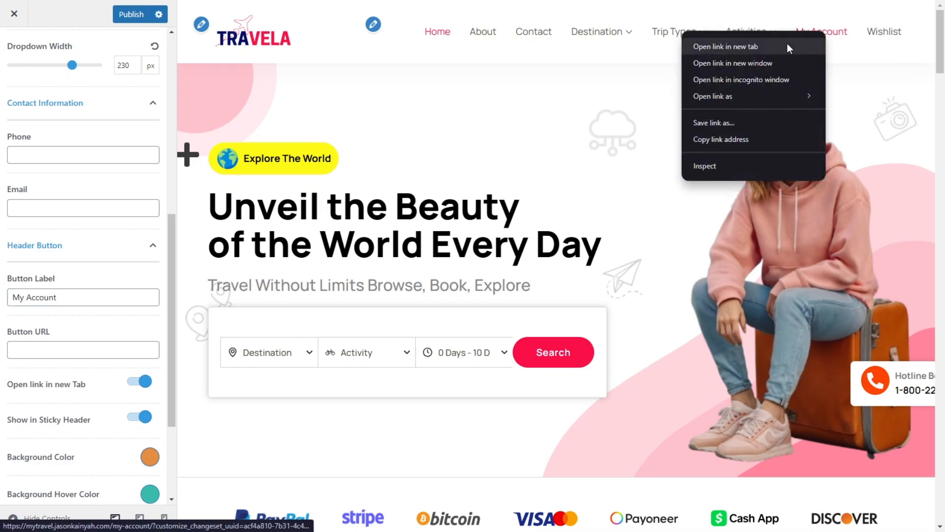
{"action": "left_click", "coordinate": [729, 46]}
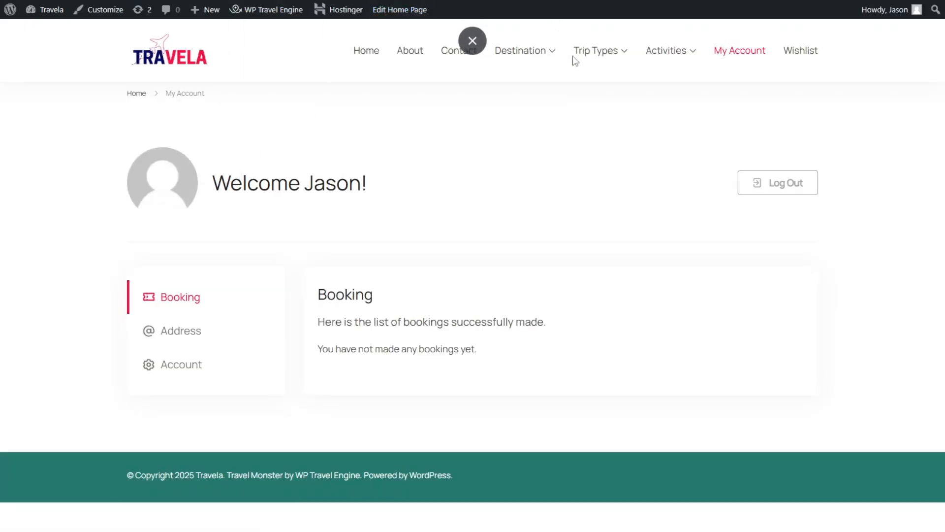
{"action": "mouse_move", "coordinate": [576, 64]}
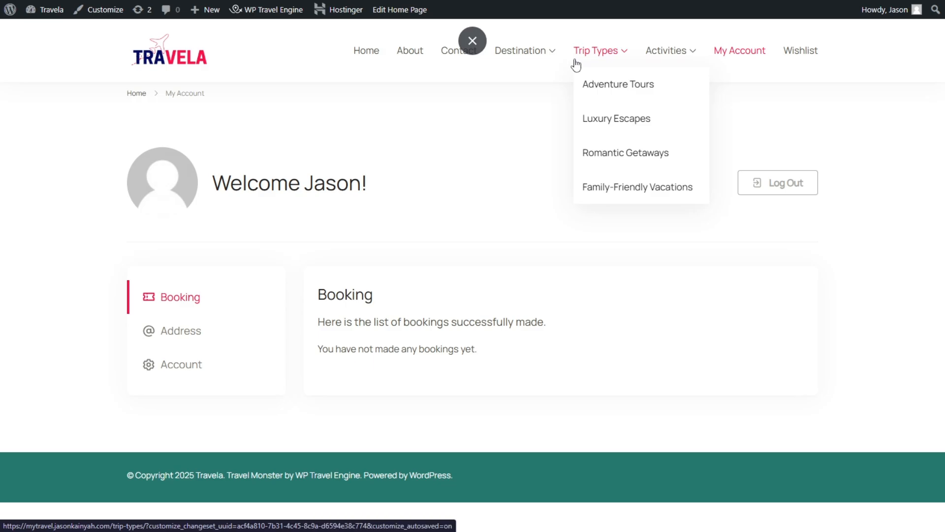
{"action": "left_click", "coordinate": [473, 41]}
{"action": "left_click", "coordinate": [182, 37]}
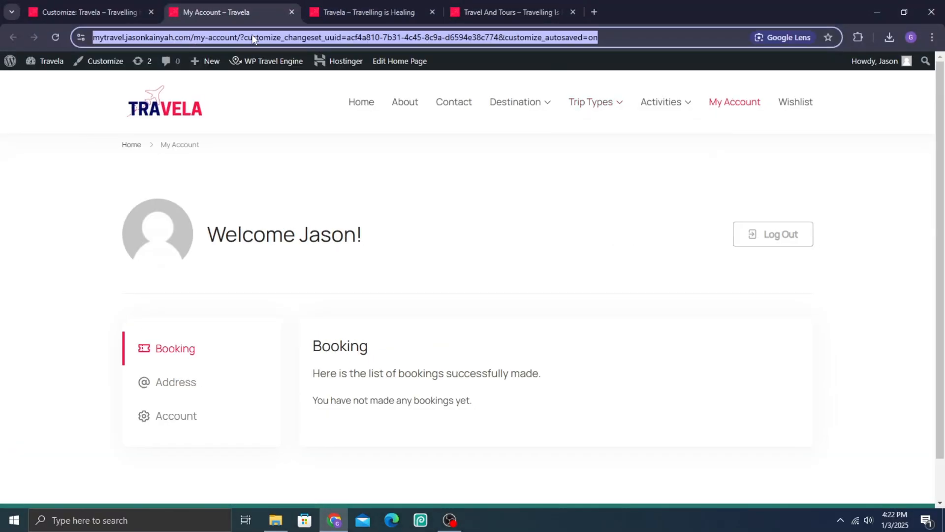
{"action": "left_click", "coordinate": [279, 38]}
{"action": "left_click_drag", "start_coordinate": [266, 37], "coordinate": [71, 37]}
{"action": "key", "text": "ctrl+c"}
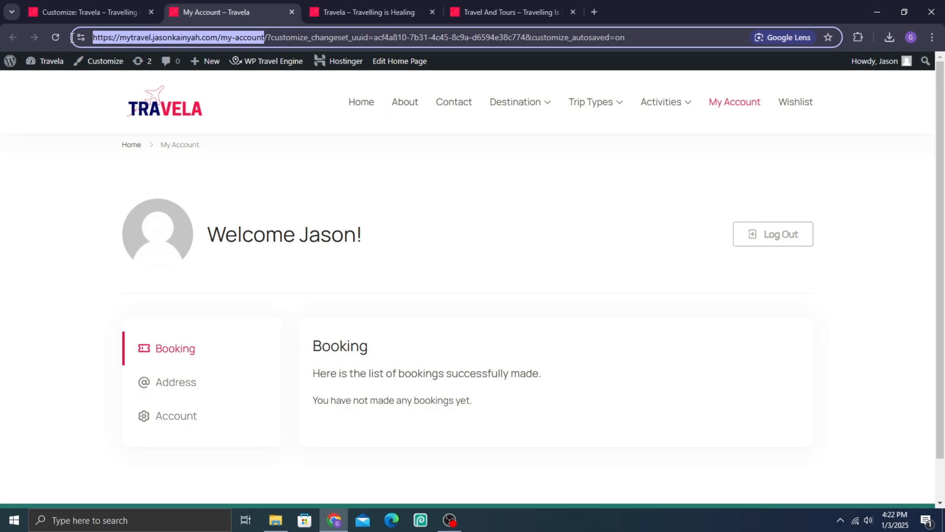
Step: Return to the customizer and enter the copied My Account page address as the header button's URL
{"action": "left_click", "coordinate": [84, 11]}
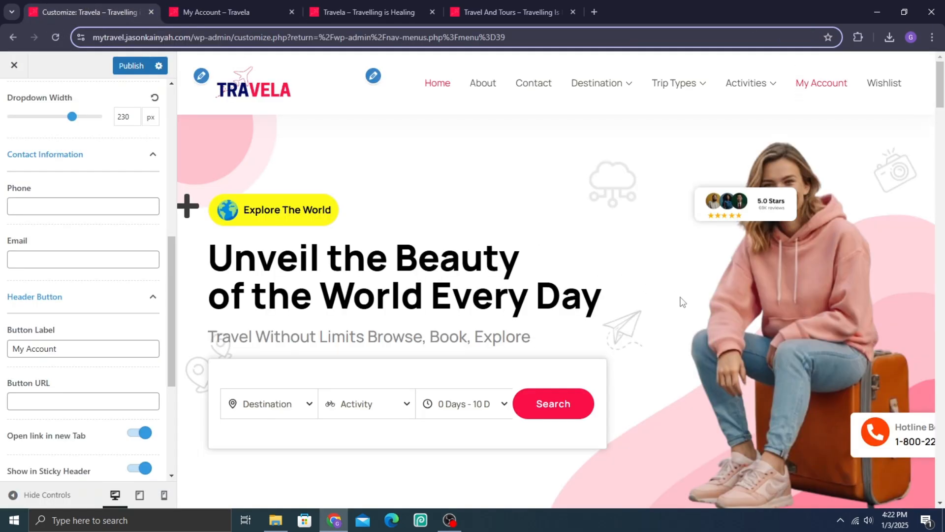
{"action": "key", "text": "F11"}
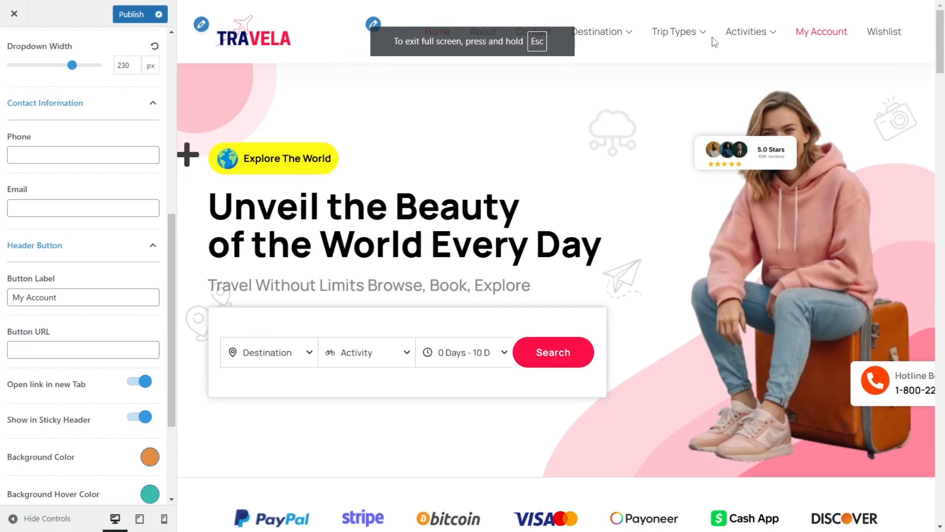
{"action": "left_click", "coordinate": [32, 346]}
{"action": "key", "text": "ctrl+v"}
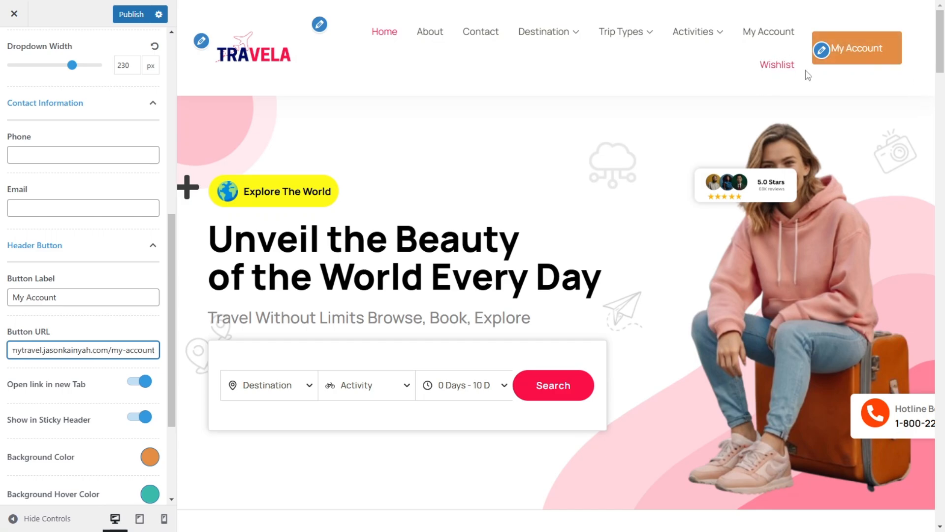
Step: Remove the My Account item from the main menu and publish the customizer changes
{"action": "left_click", "coordinate": [319, 24]}
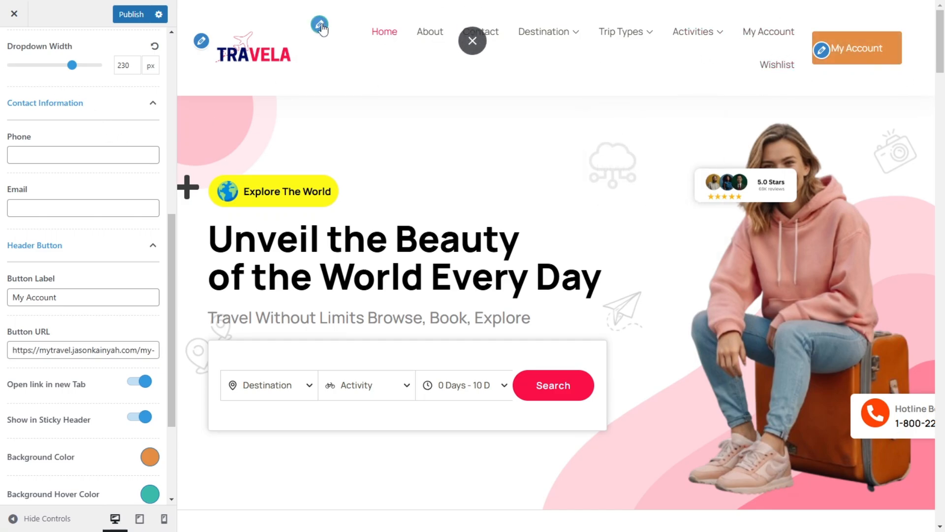
{"action": "left_click", "coordinate": [36, 214]}
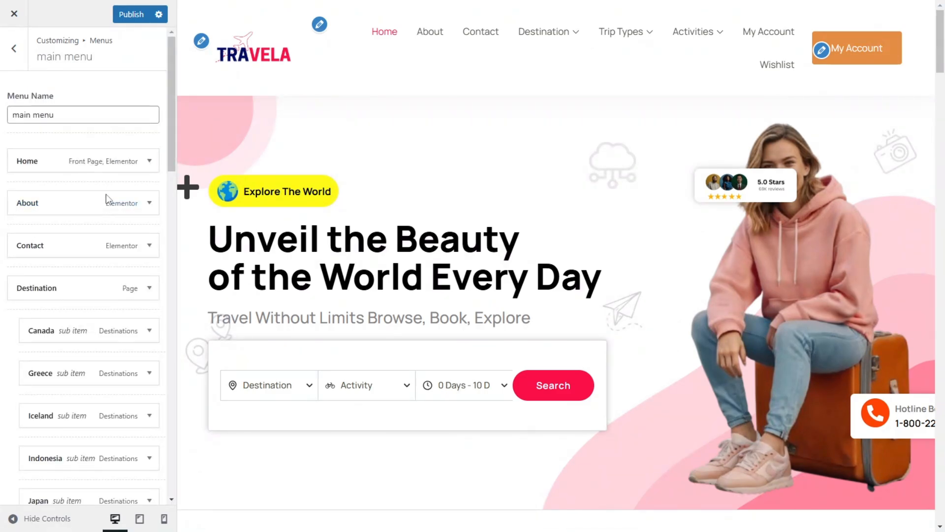
{"action": "scroll", "coordinate": [106, 221], "scroll_direction": "down", "scroll_amount": 8}
{"action": "scroll", "coordinate": [106, 275], "scroll_direction": "down", "scroll_amount": 10}
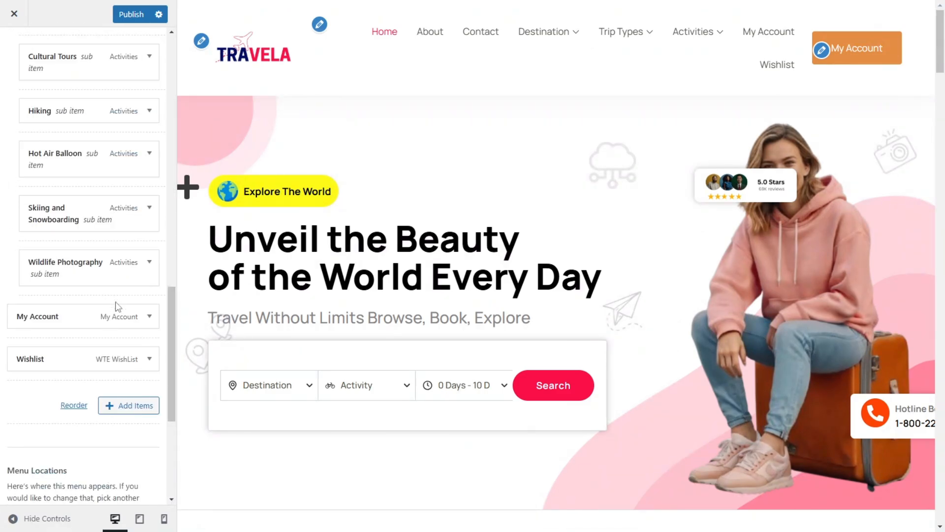
{"action": "left_click", "coordinate": [147, 139]}
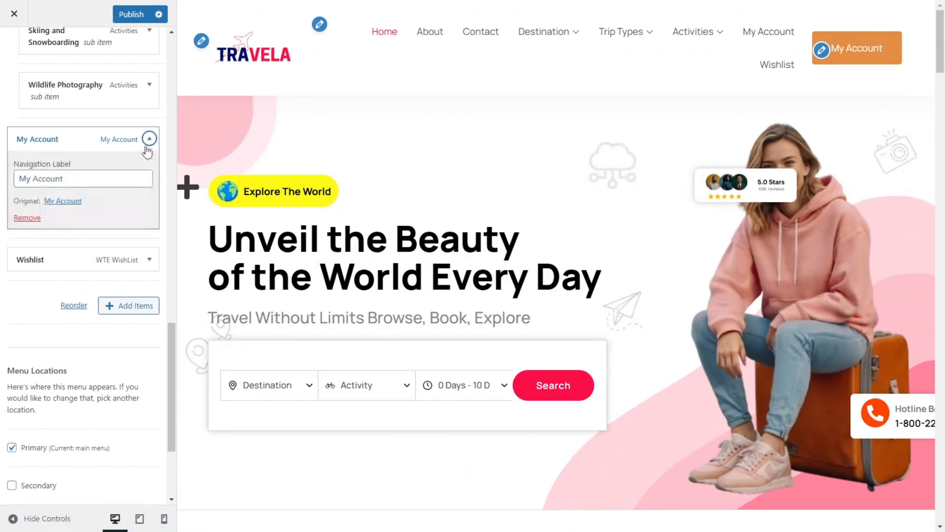
{"action": "left_click", "coordinate": [33, 218]}
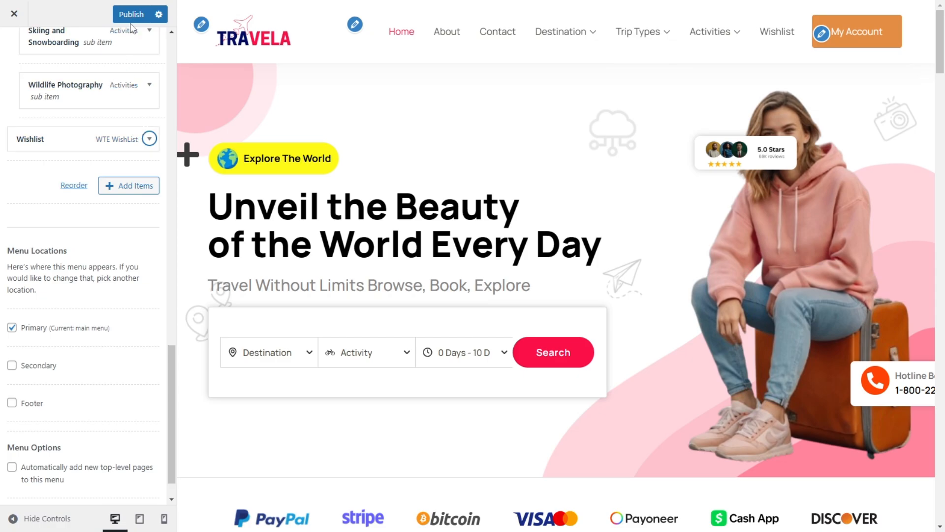
{"action": "key", "text": "ctrl+s"}
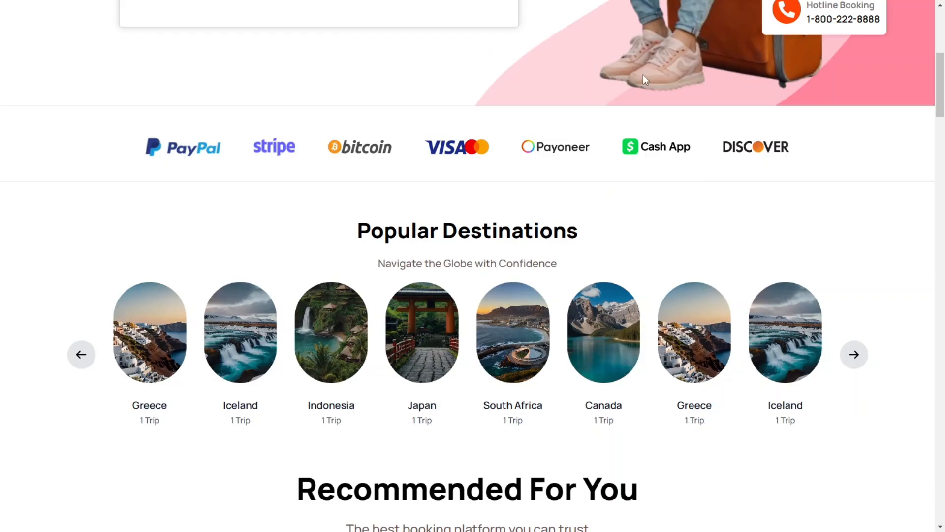
{"action": "scroll", "coordinate": [642, 75], "scroll_direction": "up", "scroll_amount": 6}
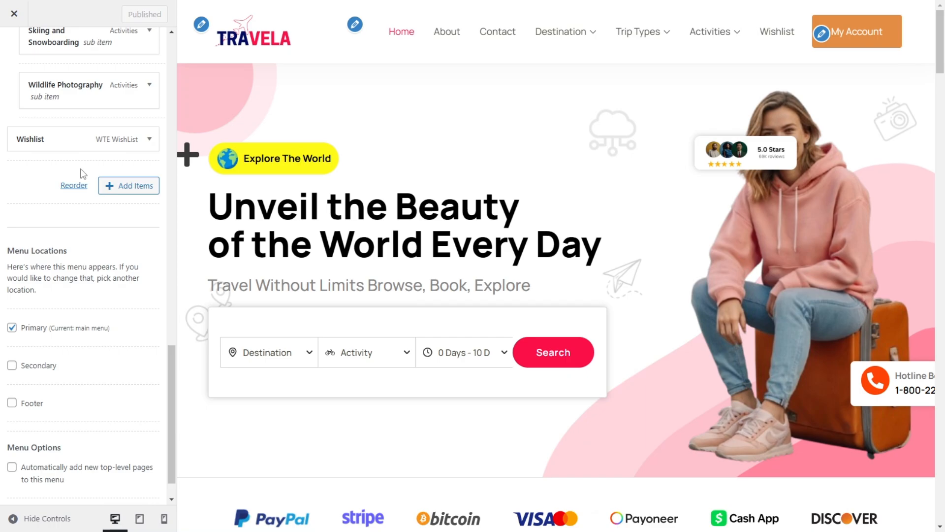
Step: Leave the menu editing and open the Main Header settings in the customizer
{"action": "scroll", "coordinate": [82, 174], "scroll_direction": "up", "scroll_amount": 10}
{"action": "scroll", "coordinate": [49, 69], "scroll_direction": "up", "scroll_amount": 5}
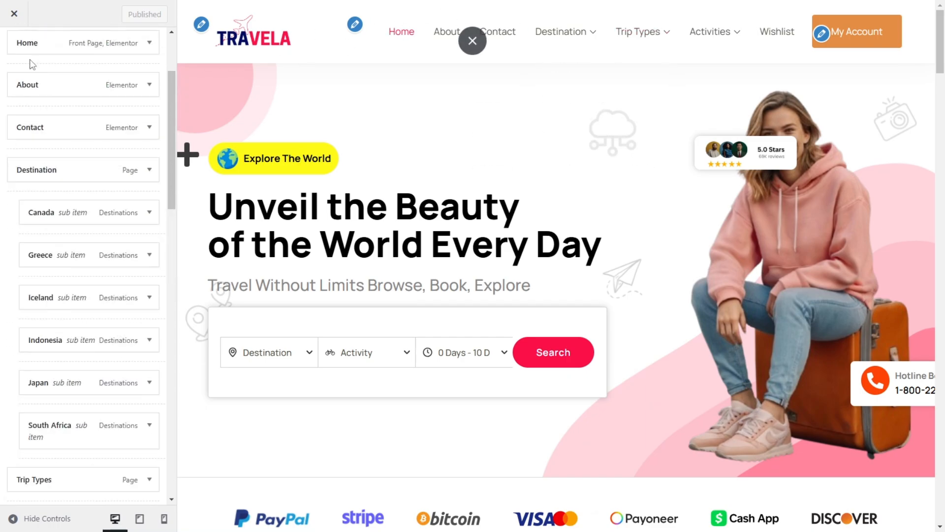
{"action": "scroll", "coordinate": [32, 64], "scroll_direction": "up", "scroll_amount": 3}
{"action": "left_click", "coordinate": [19, 59]}
{"action": "left_click", "coordinate": [15, 54]}
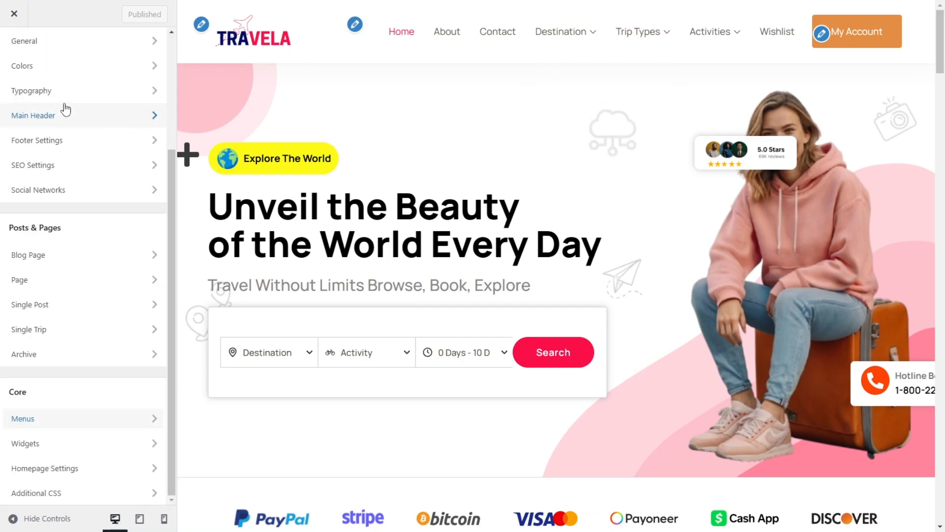
{"action": "scroll", "coordinate": [66, 108], "scroll_direction": "up", "scroll_amount": 3}
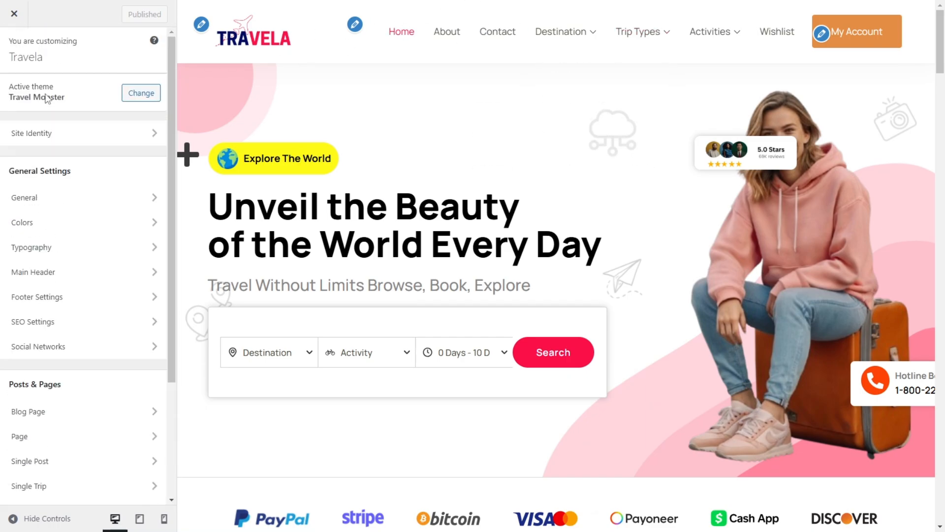
{"action": "left_click", "coordinate": [75, 283]}
{"action": "scroll", "coordinate": [79, 256], "scroll_direction": "down", "scroll_amount": 10}
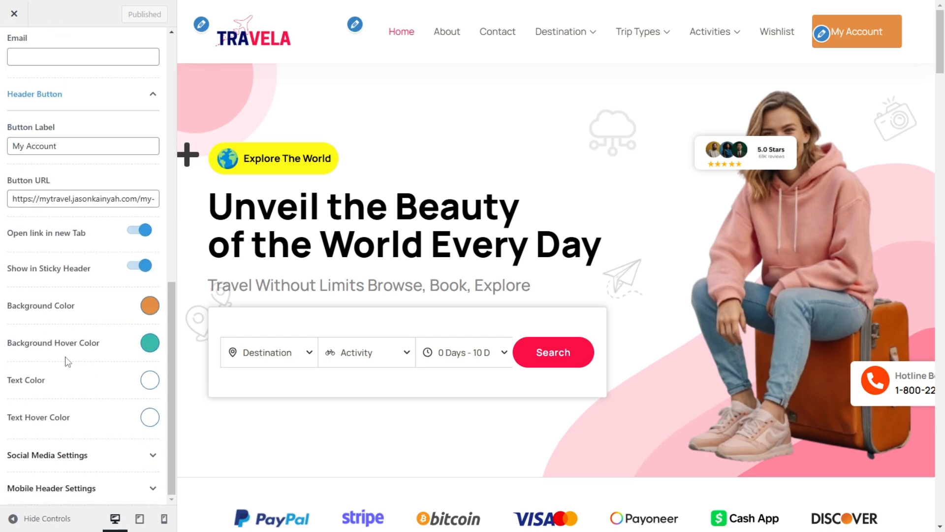
Step: Collapse the Contact Information and Header Button sections and review the Navigation Menu settings
{"action": "scroll", "coordinate": [44, 98], "scroll_direction": "up", "scroll_amount": 7}
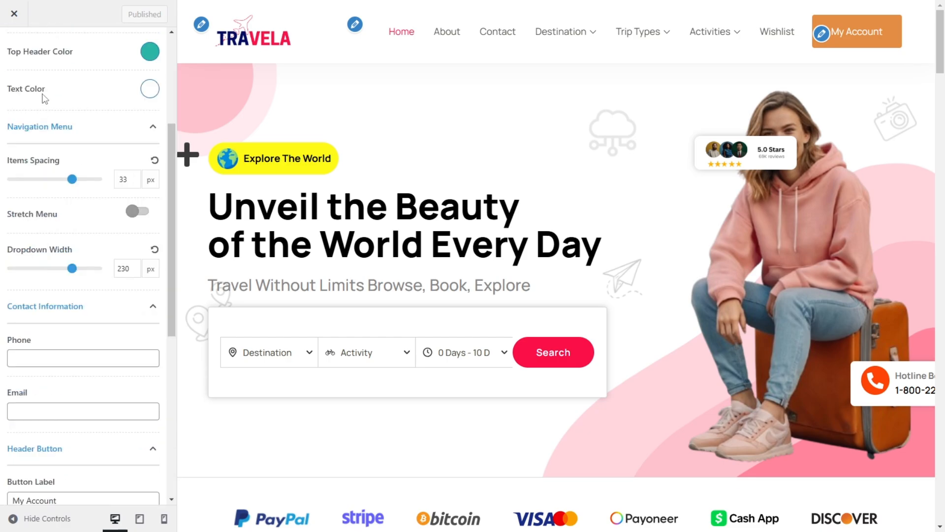
{"action": "left_click", "coordinate": [96, 130]}
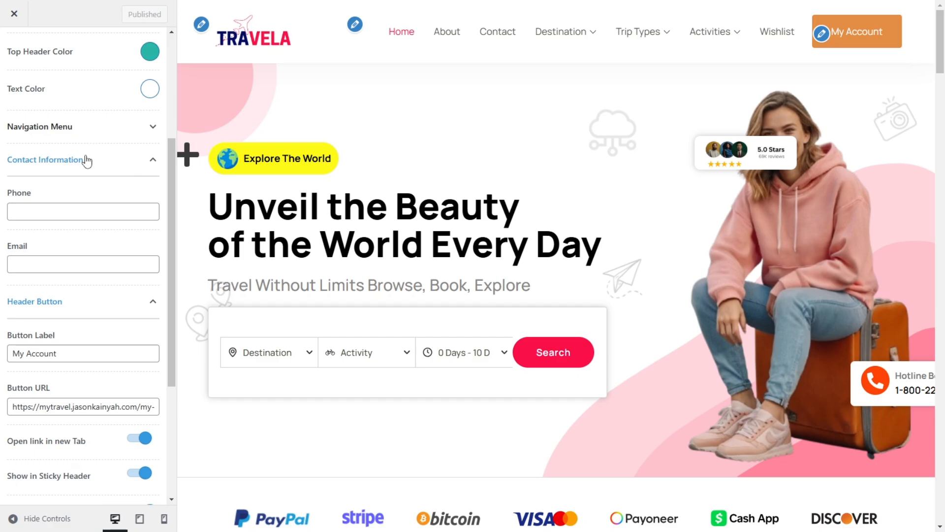
{"action": "left_click", "coordinate": [87, 161]}
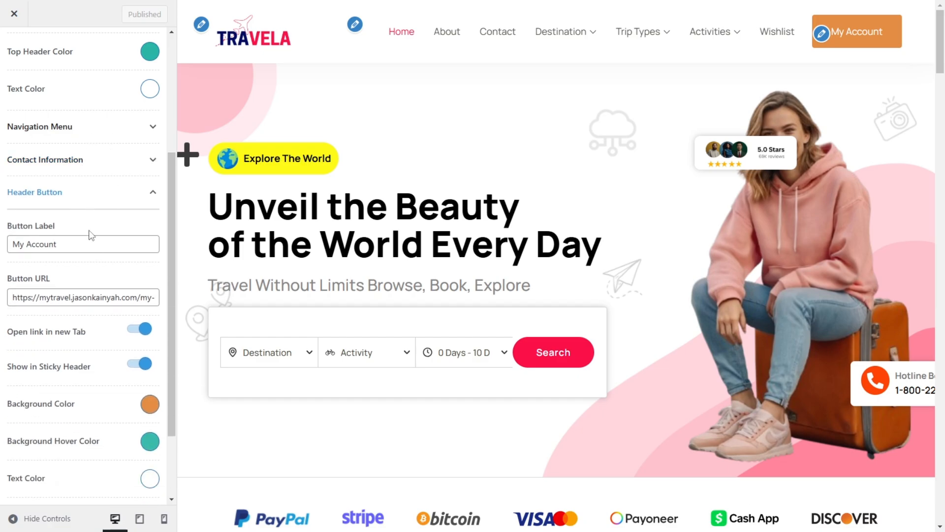
{"action": "left_click", "coordinate": [110, 202]}
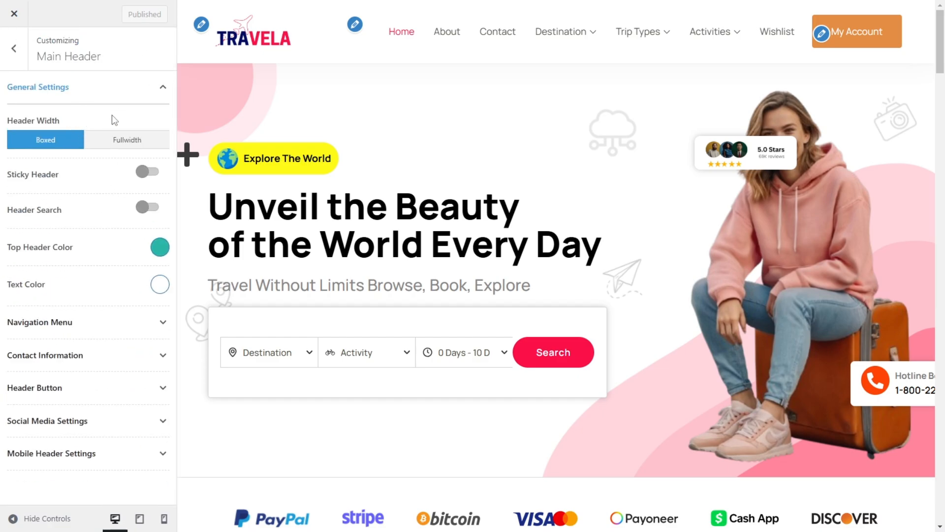
{"action": "left_click", "coordinate": [89, 335]}
{"action": "scroll", "coordinate": [128, 291], "scroll_direction": "down", "scroll_amount": 2}
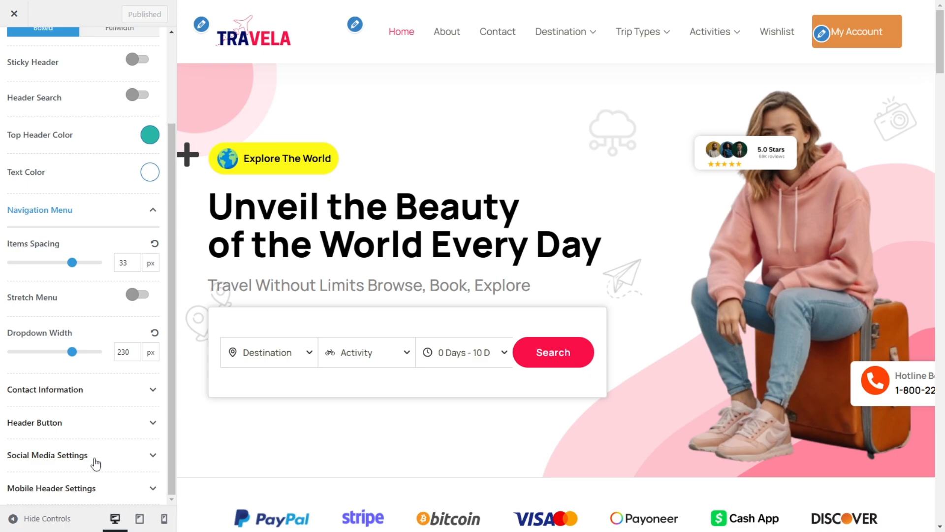
Step: Expand the Header Button settings and set the button's background color to white
{"action": "left_click", "coordinate": [121, 430]}
{"action": "scroll", "coordinate": [104, 295], "scroll_direction": "down", "scroll_amount": 6}
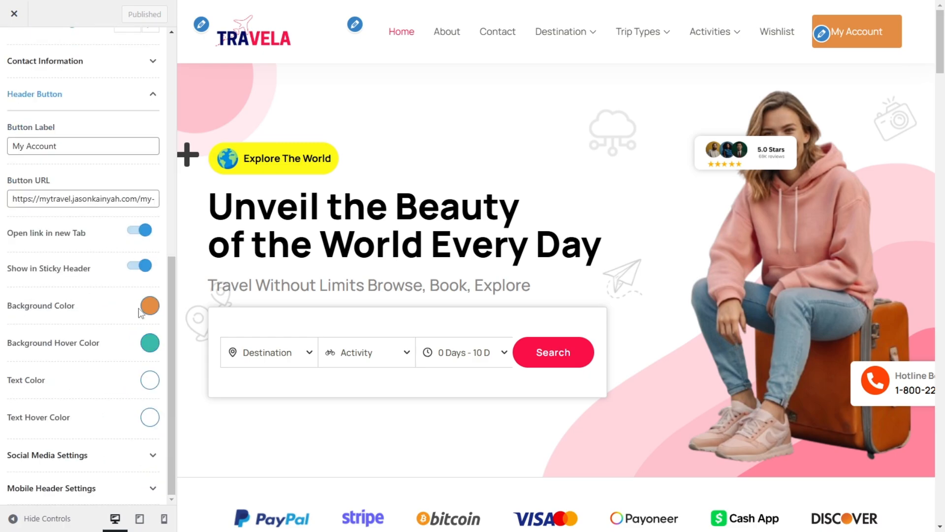
{"action": "left_click", "coordinate": [149, 308]}
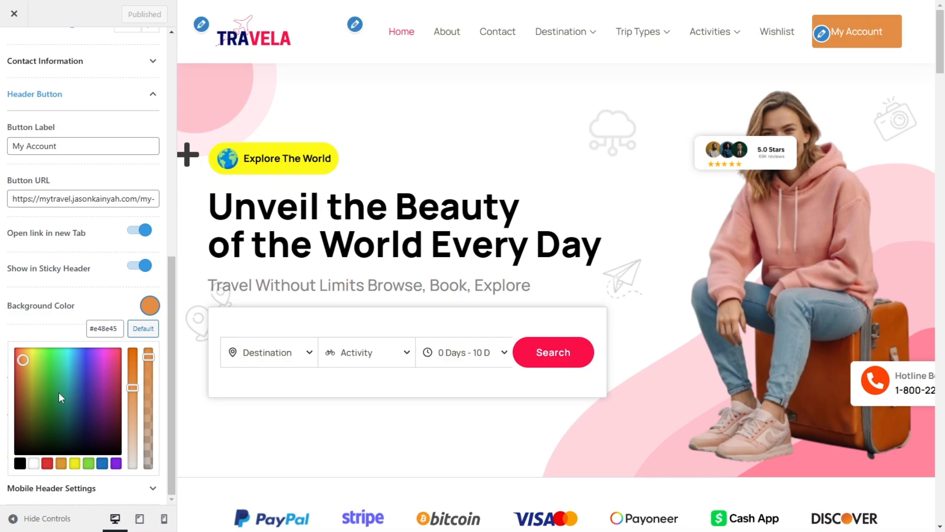
{"action": "left_click_drag", "start_coordinate": [37, 382], "coordinate": [21, 387]}
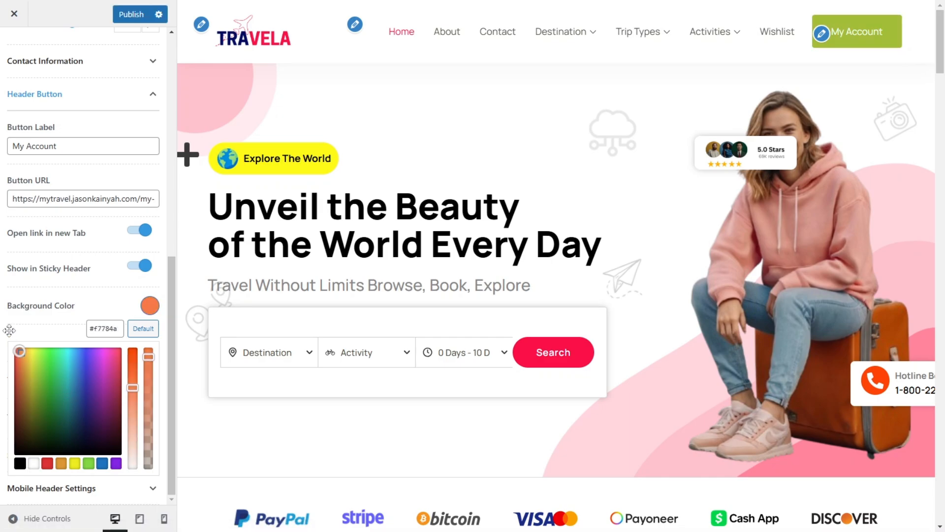
{"action": "left_click", "coordinate": [34, 464]}
{"action": "left_click", "coordinate": [78, 315]}
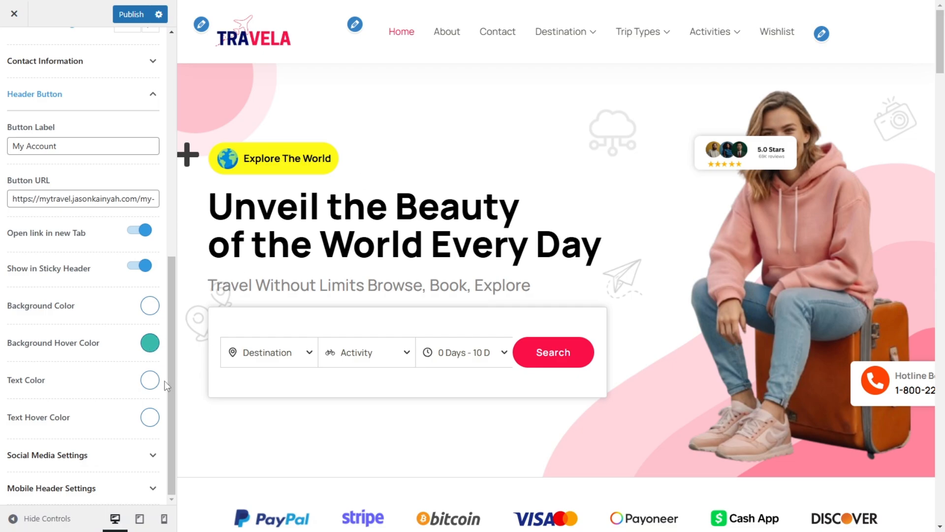
Step: Sample the navy blue of the TRAVELA logo lettering with the Color Picker extension and copy its hex code #000b62
{"action": "left_click", "coordinate": [150, 380]}
{"action": "scroll", "coordinate": [68, 410], "scroll_direction": "down", "scroll_amount": 1}
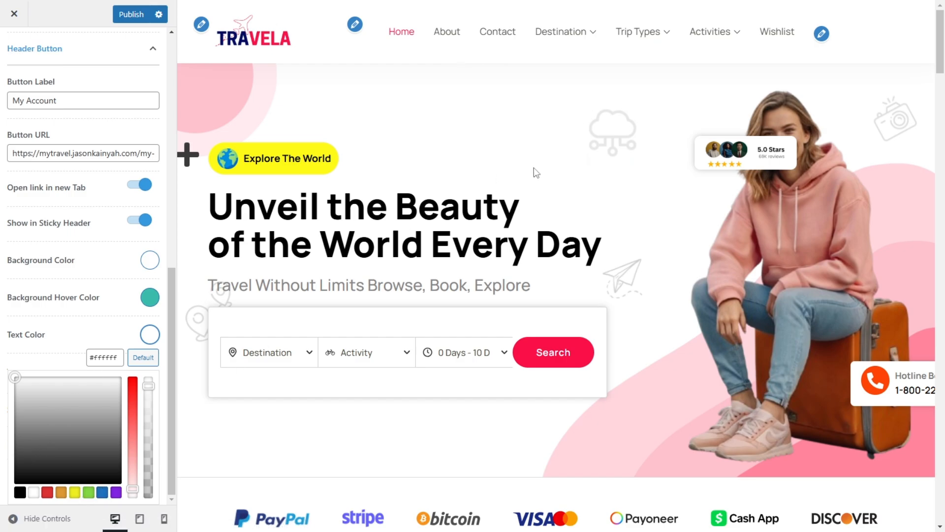
{"action": "key", "text": "F11"}
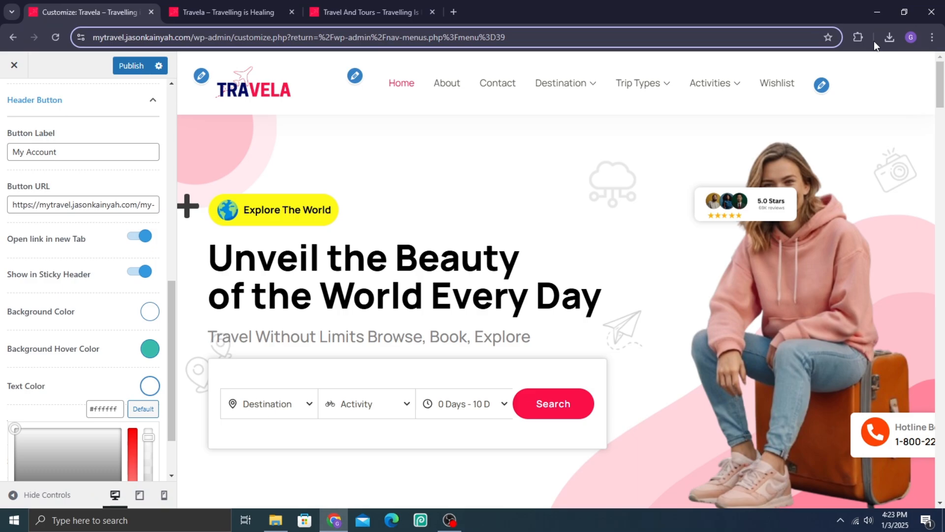
{"action": "left_click", "coordinate": [857, 40]}
{"action": "left_click", "coordinate": [756, 138]}
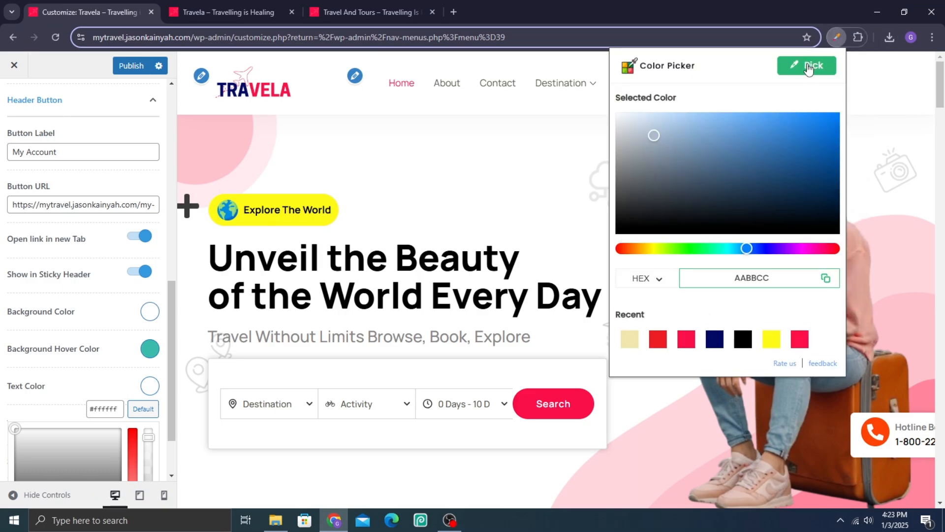
{"action": "left_click", "coordinate": [809, 67]}
{"action": "left_click", "coordinate": [857, 38]}
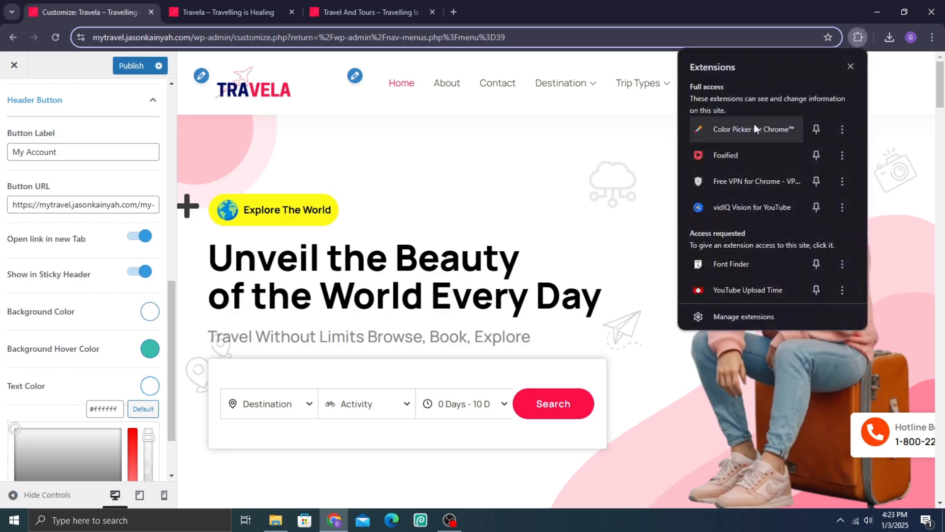
{"action": "left_click", "coordinate": [755, 128]}
{"action": "left_click", "coordinate": [821, 69]}
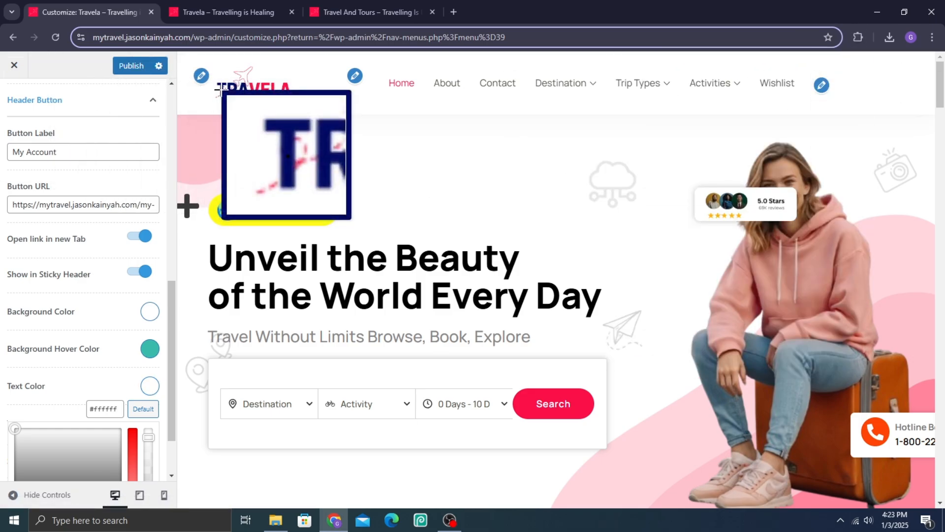
{"action": "left_click", "coordinate": [236, 89]}
{"action": "left_click", "coordinate": [320, 125]}
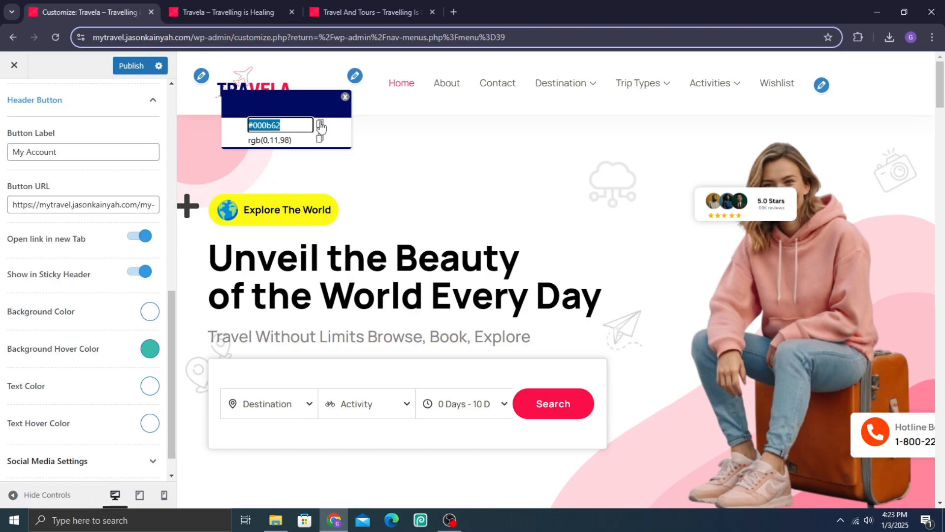
{"action": "left_click", "coordinate": [346, 98]}
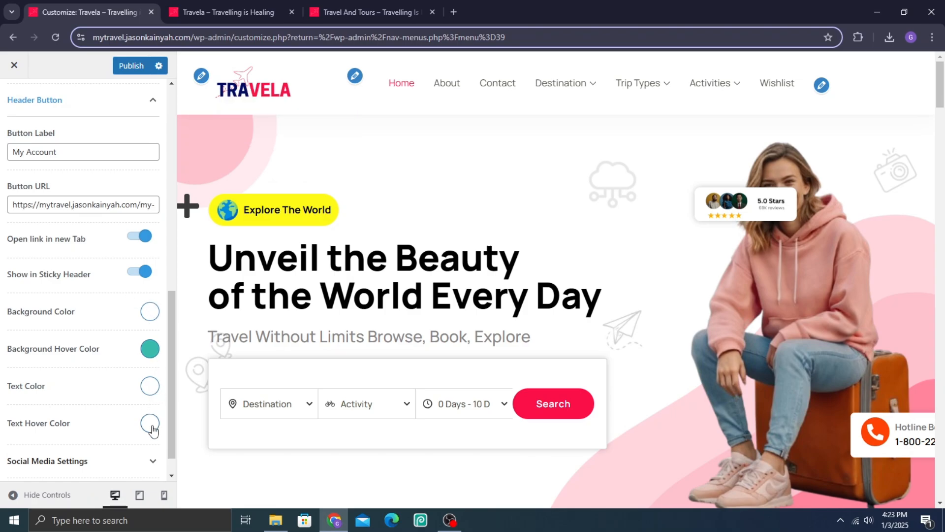
Step: Set the header button's text color to #000b62
{"action": "left_click", "coordinate": [150, 386]}
{"action": "triple_click", "coordinate": [108, 412]}
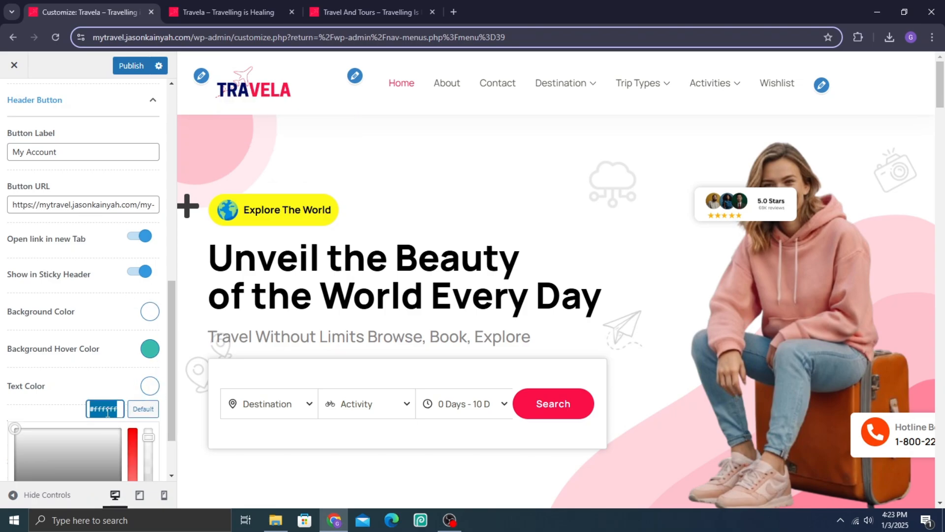
{"action": "key", "text": "ctrl+v"}
{"action": "left_click", "coordinate": [366, 1]}
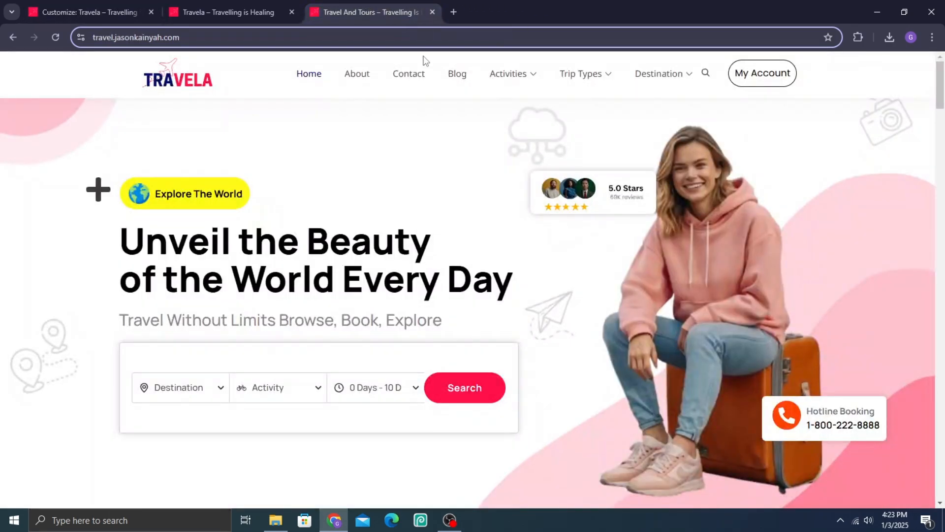
{"action": "left_click", "coordinate": [30, 3]}
{"action": "scroll", "coordinate": [77, 279], "scroll_direction": "down", "scroll_amount": 2}
{"action": "left_click", "coordinate": [18, 317]}
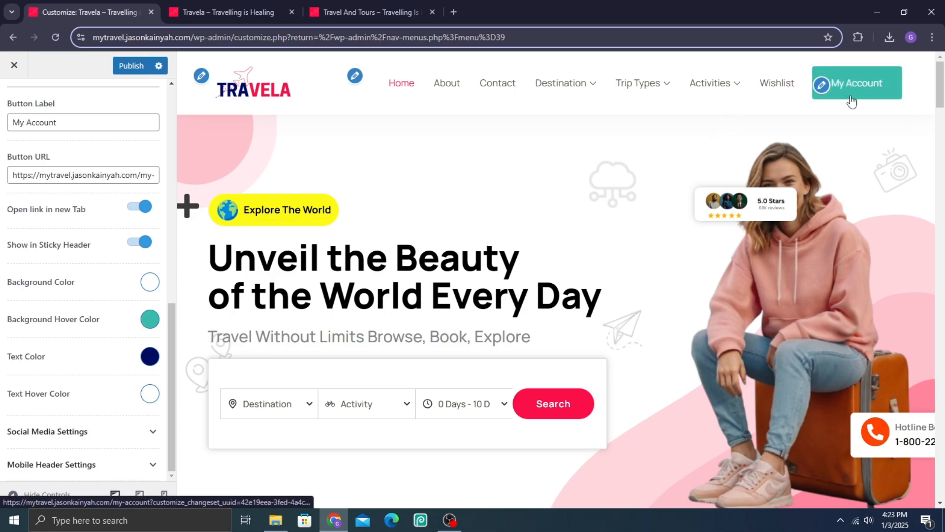
Step: Compare the My Account button with the reference site and set its background hover color to #000b62
{"action": "left_click", "coordinate": [389, 1]}
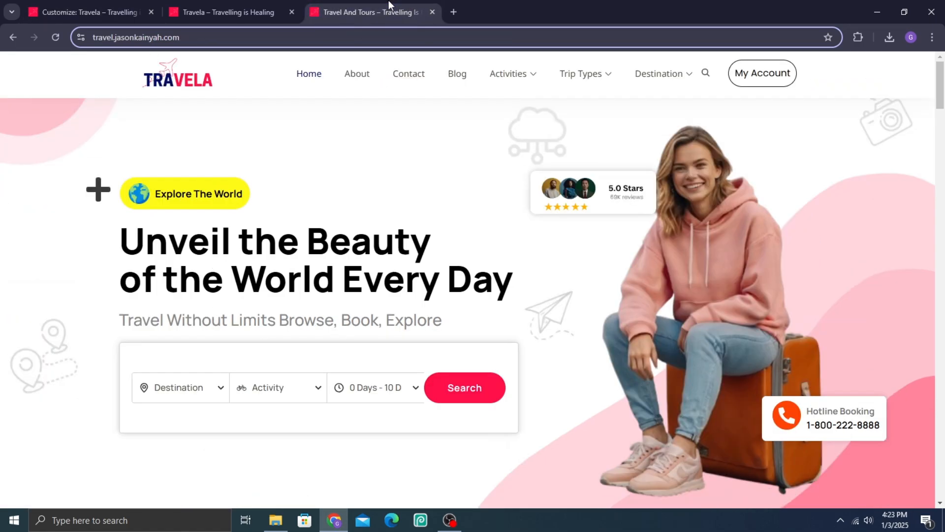
{"action": "left_click", "coordinate": [118, 14]}
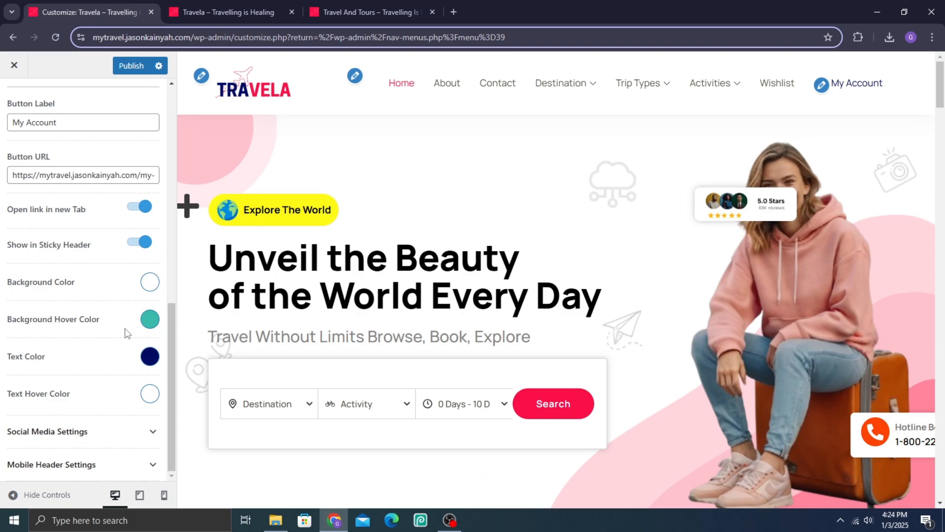
{"action": "left_click", "coordinate": [150, 320]}
{"action": "triple_click", "coordinate": [112, 341]}
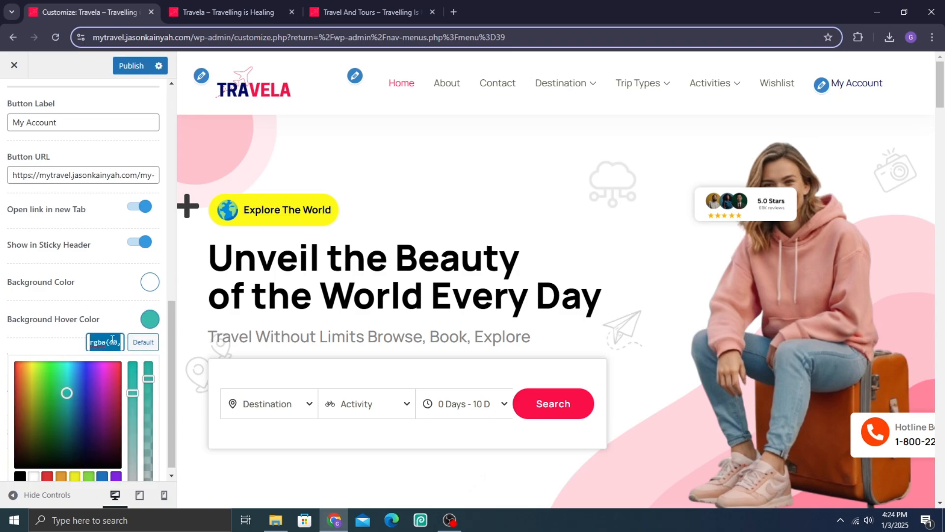
{"action": "type", "text": "#000b62"}
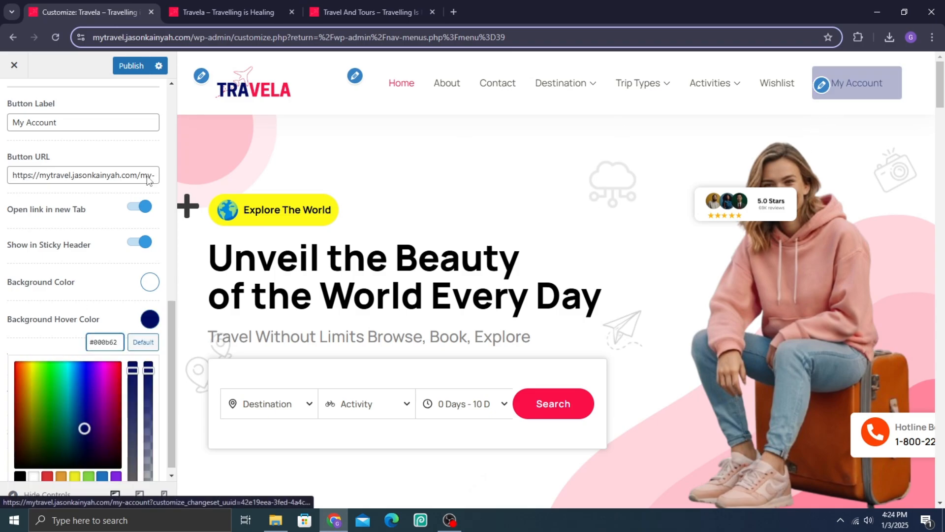
{"action": "left_click", "coordinate": [5, 296]}
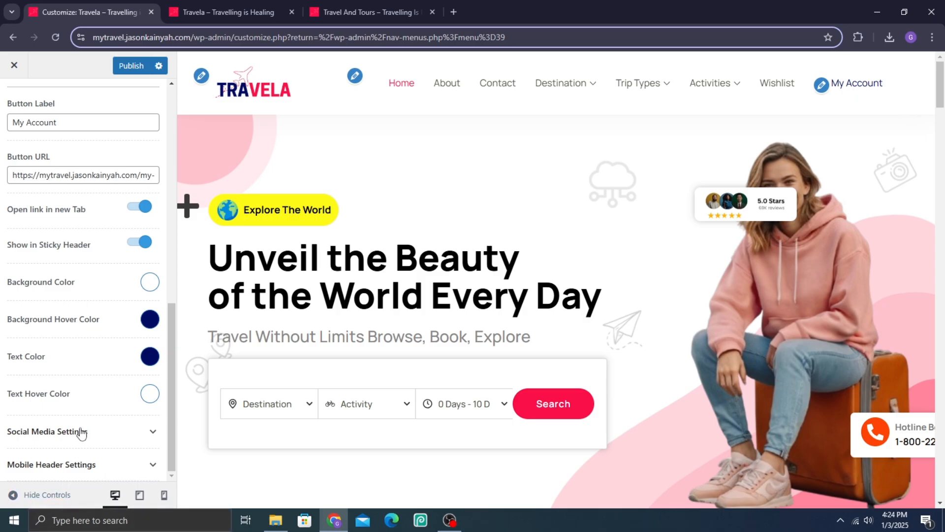
Step: Leave the Main Header settings and review the theme's Colors settings with the browser in full screen
{"action": "scroll", "coordinate": [64, 312], "scroll_direction": "up", "scroll_amount": 10}
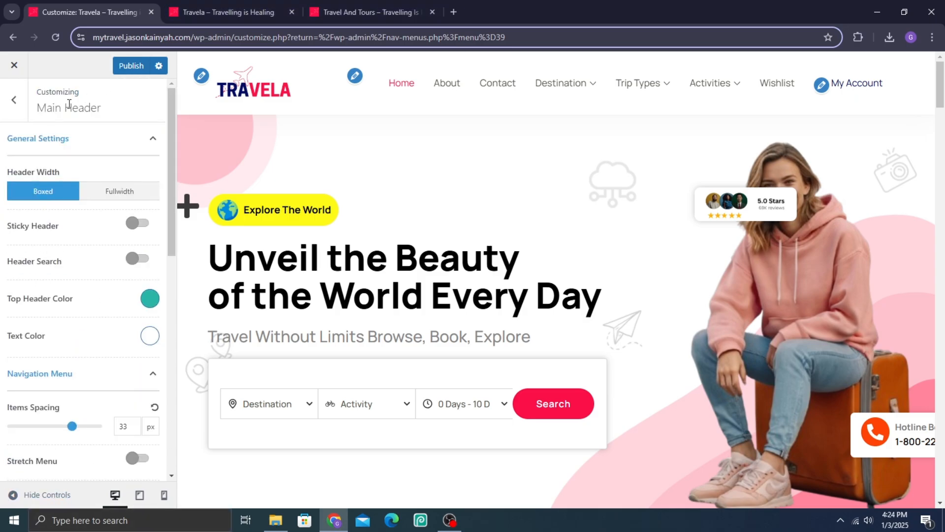
{"action": "left_click", "coordinate": [14, 100]}
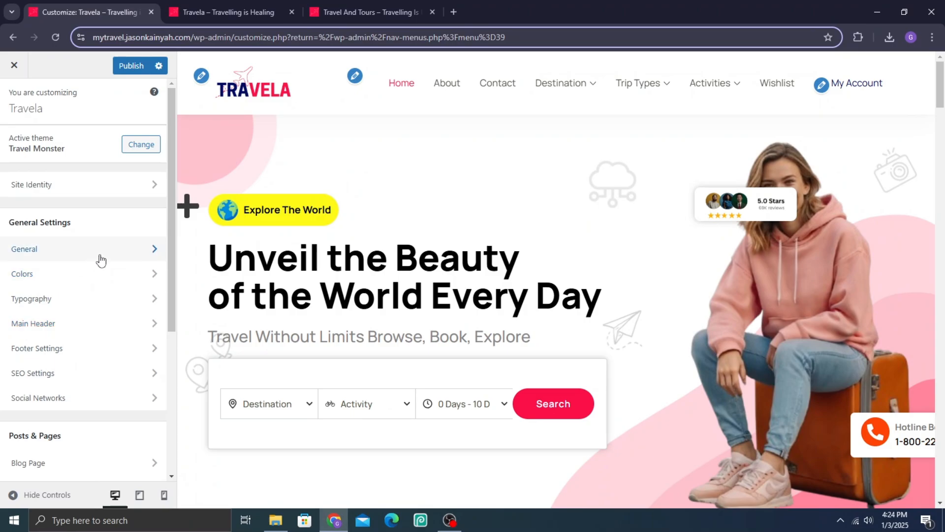
{"action": "key", "text": "F11"}
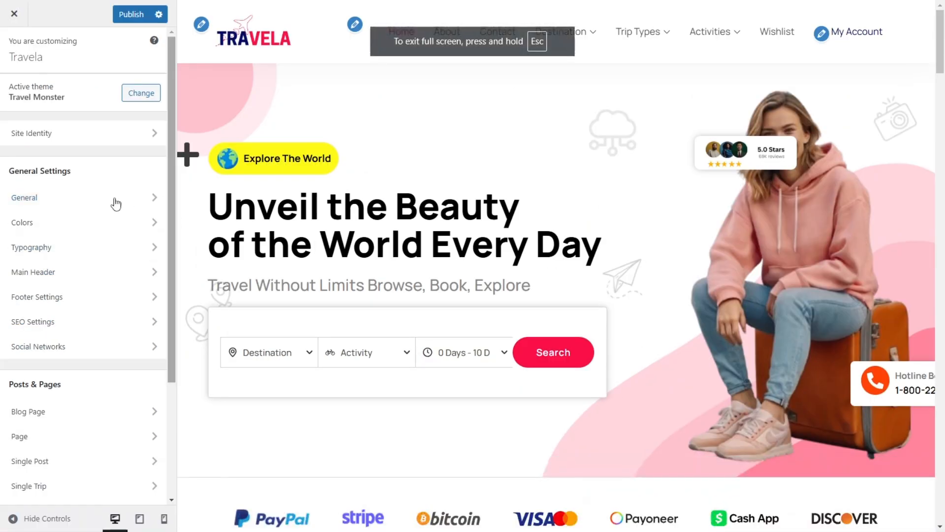
{"action": "left_click", "coordinate": [81, 228]}
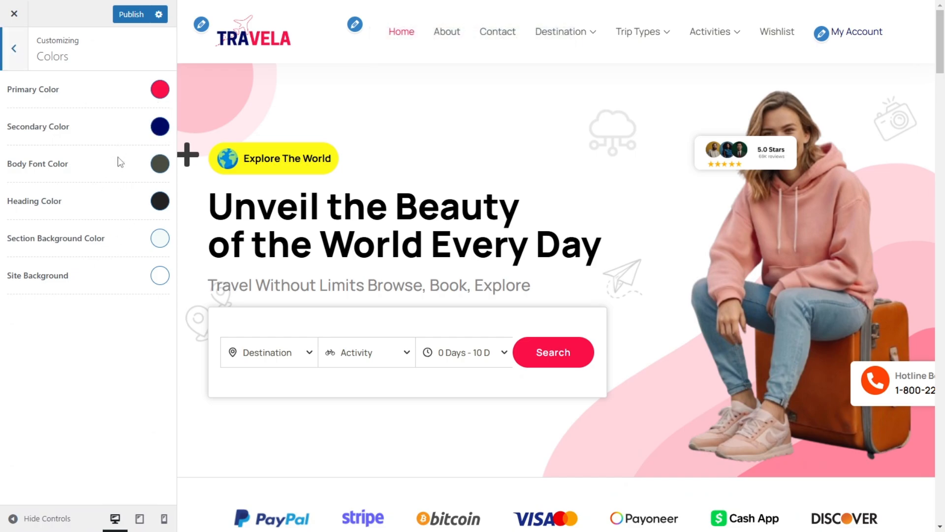
{"action": "left_click", "coordinate": [2, 40]}
Step: Open the general Button settings and inspect the initial-state background color of the site's buttons
{"action": "left_click", "coordinate": [79, 199]}
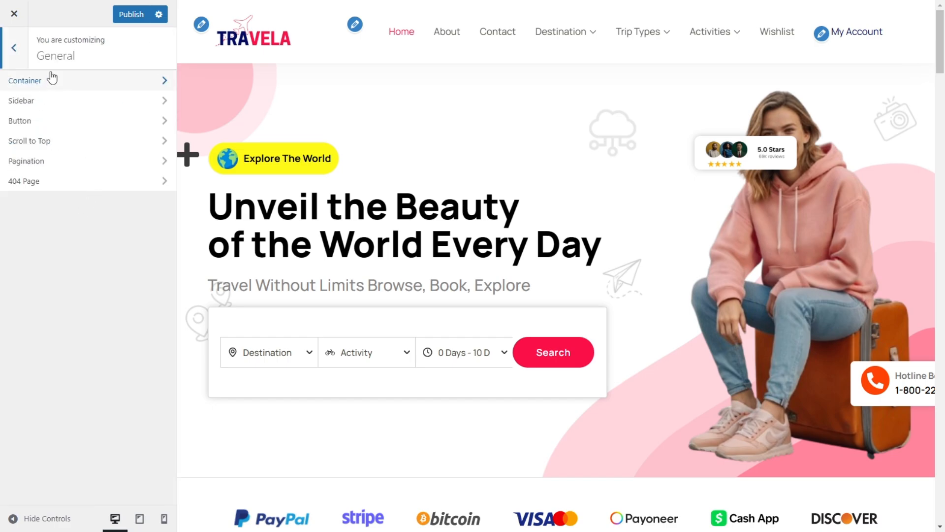
{"action": "left_click", "coordinate": [55, 122]}
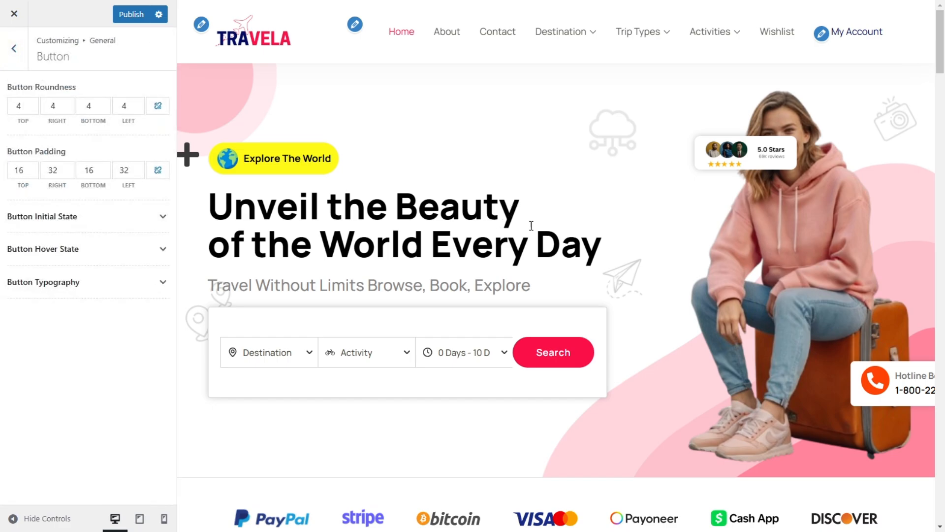
{"action": "scroll", "coordinate": [532, 225], "scroll_direction": "down", "scroll_amount": 20}
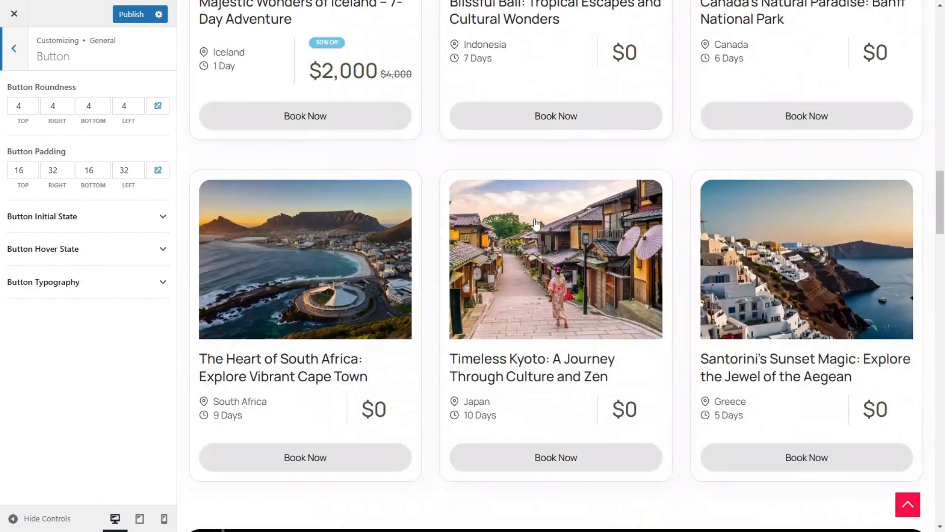
{"action": "scroll", "coordinate": [538, 162], "scroll_direction": "down", "scroll_amount": 10}
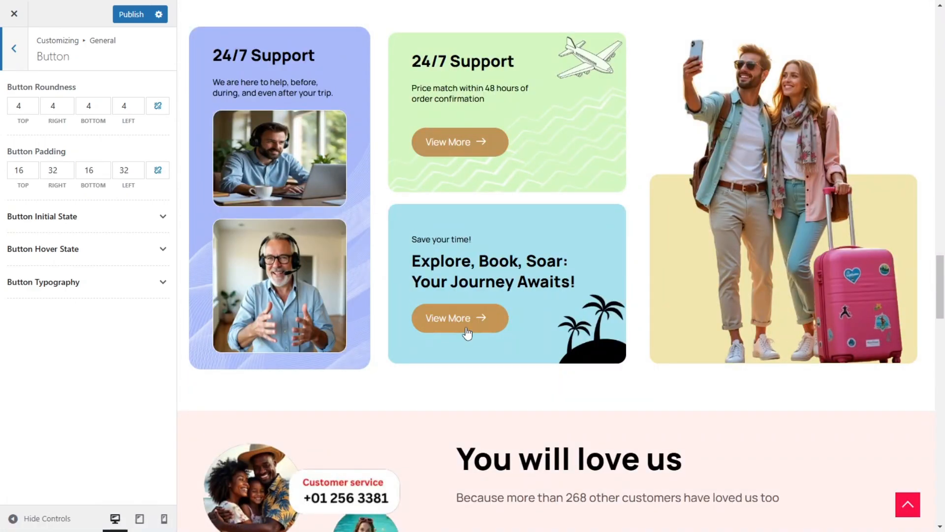
{"action": "left_click", "coordinate": [50, 218]}
{"action": "left_click", "coordinate": [159, 291]}
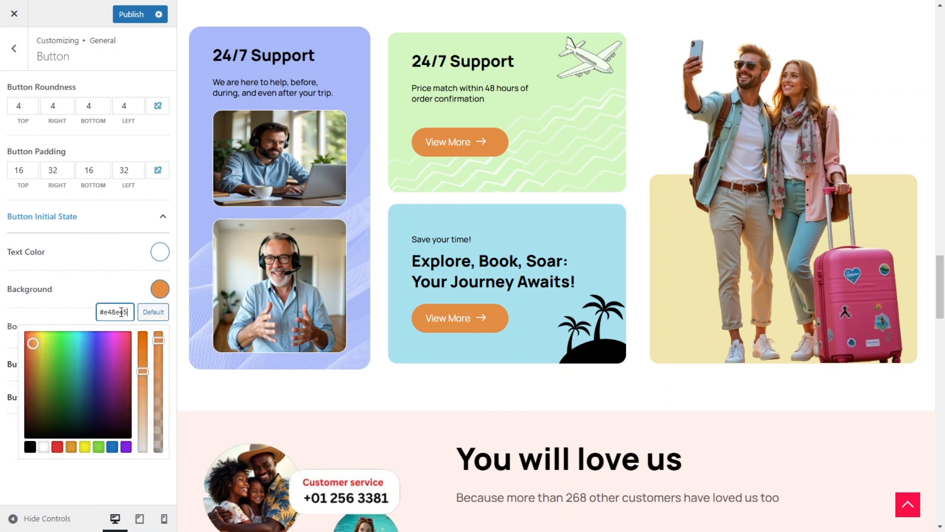
{"action": "left_click", "coordinate": [2, 375]}
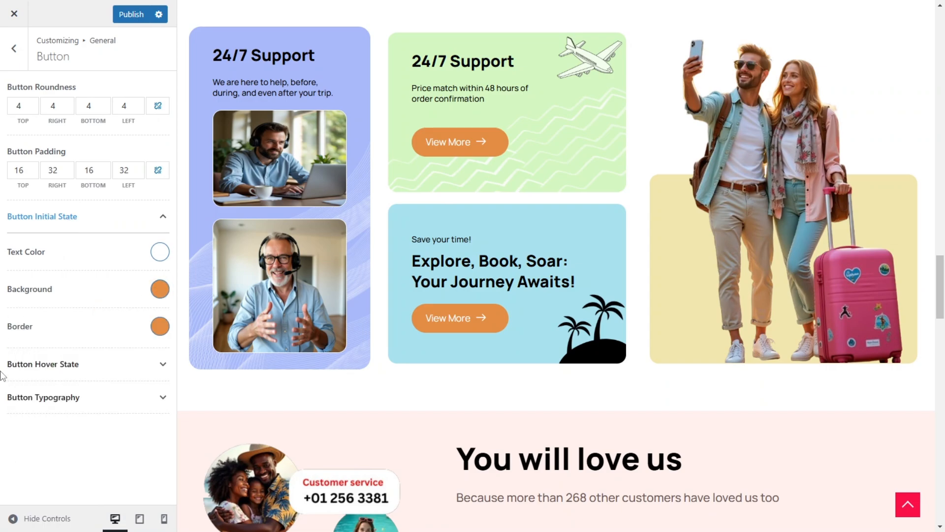
Step: Set the Button Hover State background color to #000b62 and collapse the Button Initial State section
{"action": "left_click", "coordinate": [150, 366]}
{"action": "scroll", "coordinate": [150, 433], "scroll_direction": "down", "scroll_amount": 1}
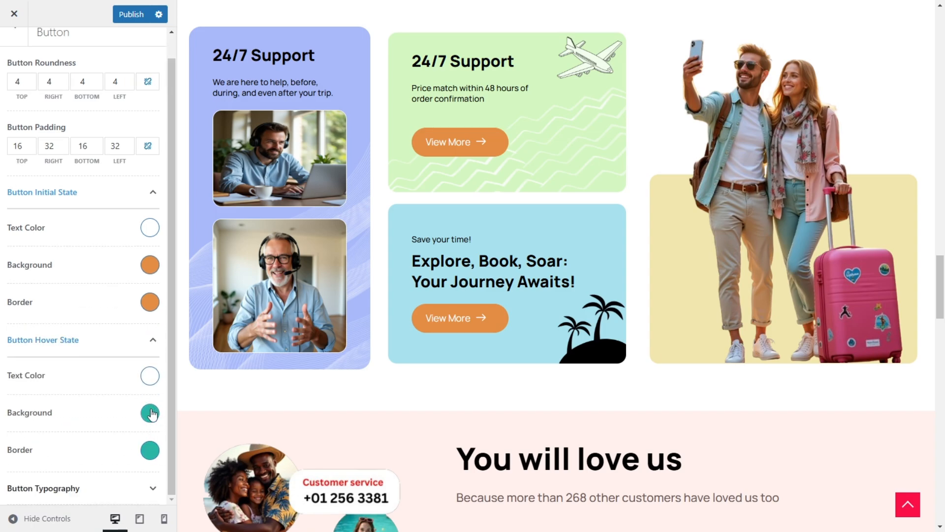
{"action": "left_click", "coordinate": [153, 414]}
{"action": "left_click", "coordinate": [111, 437]}
{"action": "key", "text": "ctrl+a"}
{"action": "type", "text": "#000b62"}
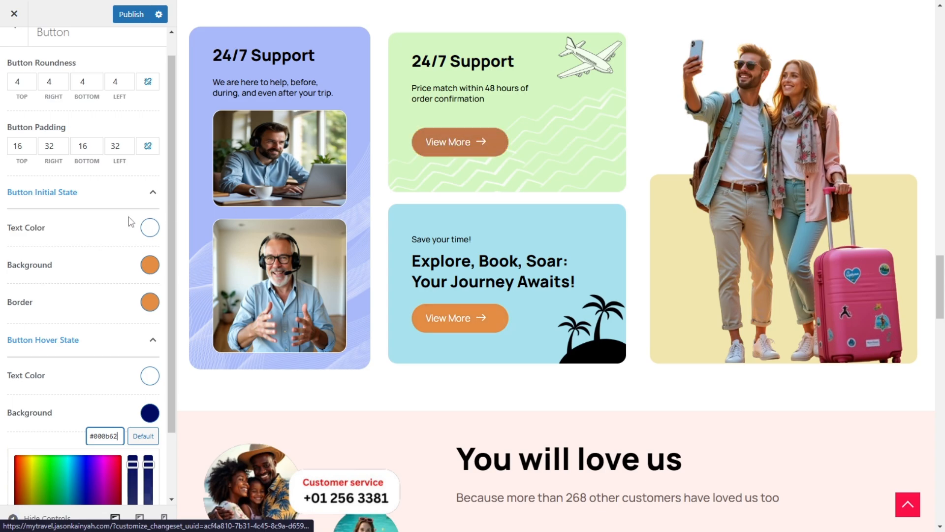
{"action": "left_click", "coordinate": [94, 197]}
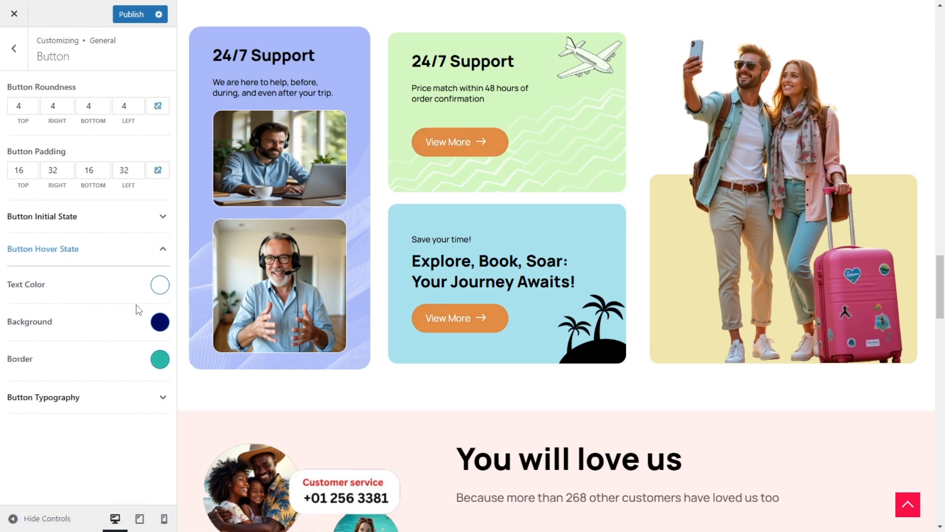
Step: Set the Button Hover State border color to #000b62
{"action": "left_click", "coordinate": [157, 363]}
{"action": "left_click", "coordinate": [111, 388]}
{"action": "key", "text": "ctrl+a"}
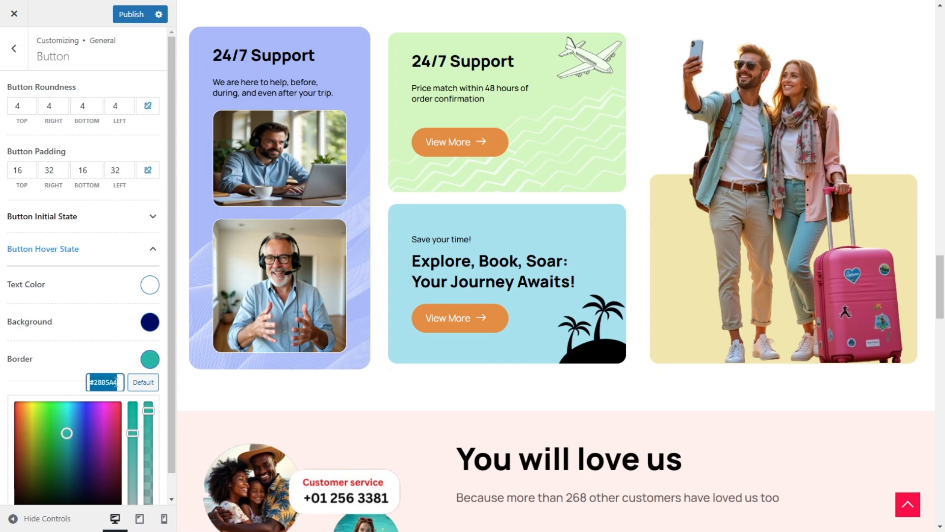
{"action": "type", "text": "#000b62"}
{"action": "left_click", "coordinate": [64, 328]}
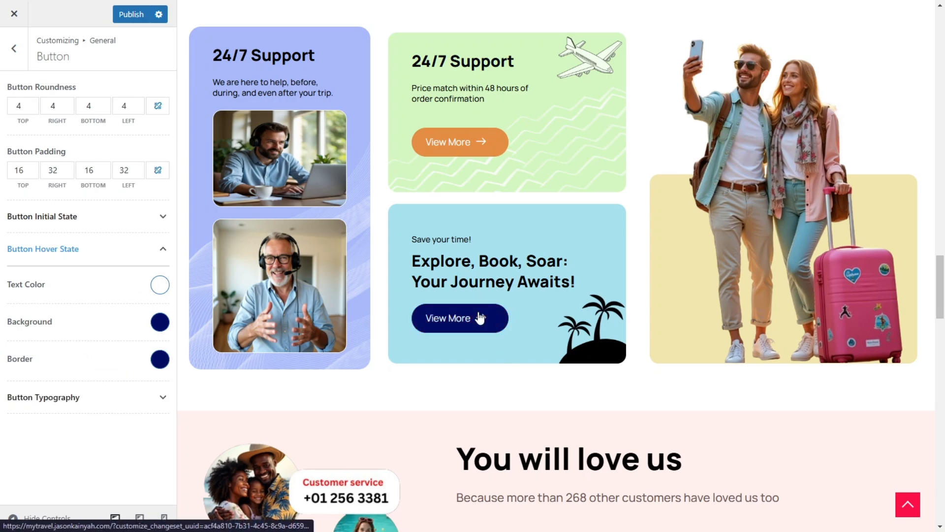
Step: Expand the Button Typography section and review its font settings
{"action": "left_click", "coordinate": [143, 406]}
{"action": "scroll", "coordinate": [89, 296], "scroll_direction": "down", "scroll_amount": 4}
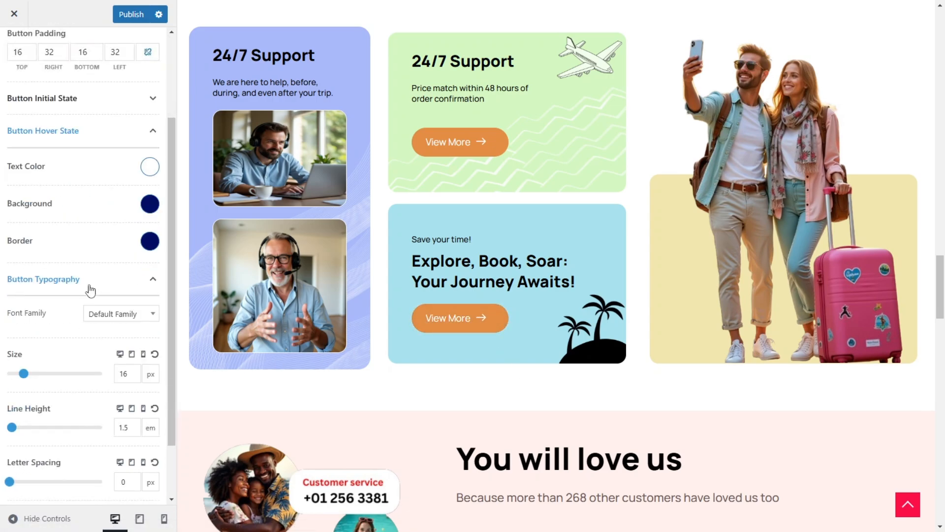
{"action": "scroll", "coordinate": [90, 261], "scroll_direction": "up", "scroll_amount": 4}
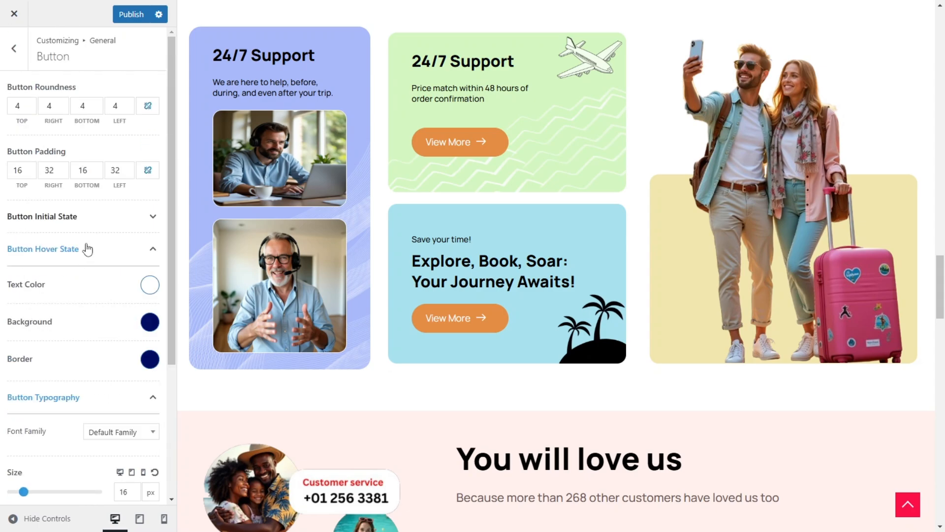
Step: Expand the Button Initial State section and copy the recent pink-red hex code FC1049 from the Color Picker extension
{"action": "left_click", "coordinate": [107, 218]}
{"action": "key", "text": "F11"}
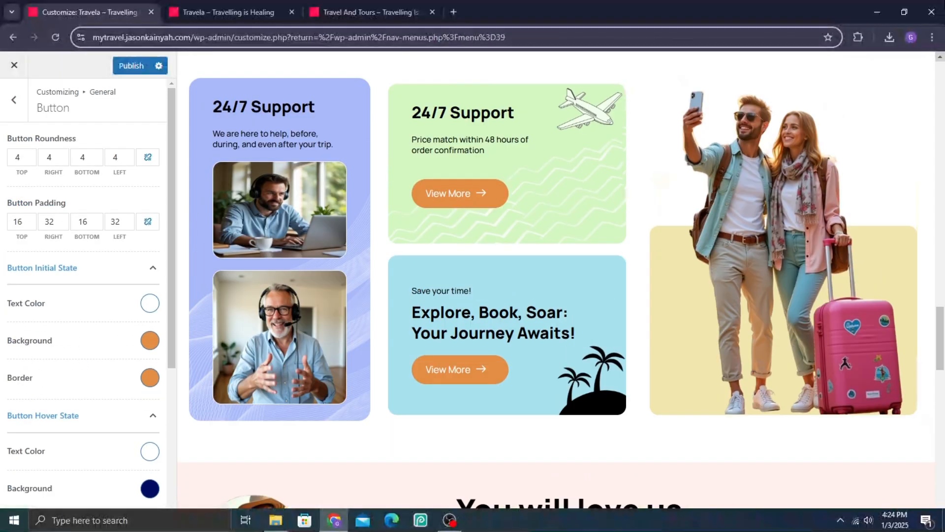
{"action": "left_click", "coordinate": [859, 37]}
{"action": "left_click", "coordinate": [751, 130]}
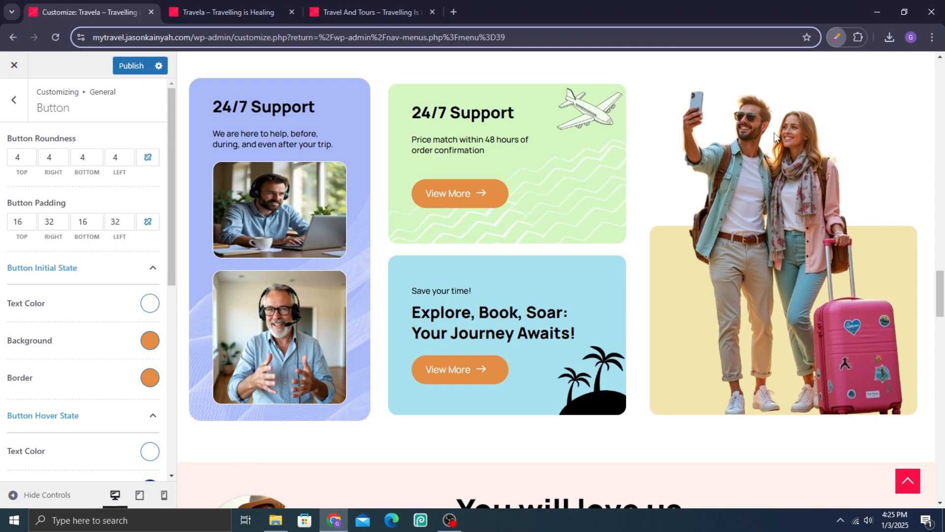
{"action": "left_click", "coordinate": [714, 339]}
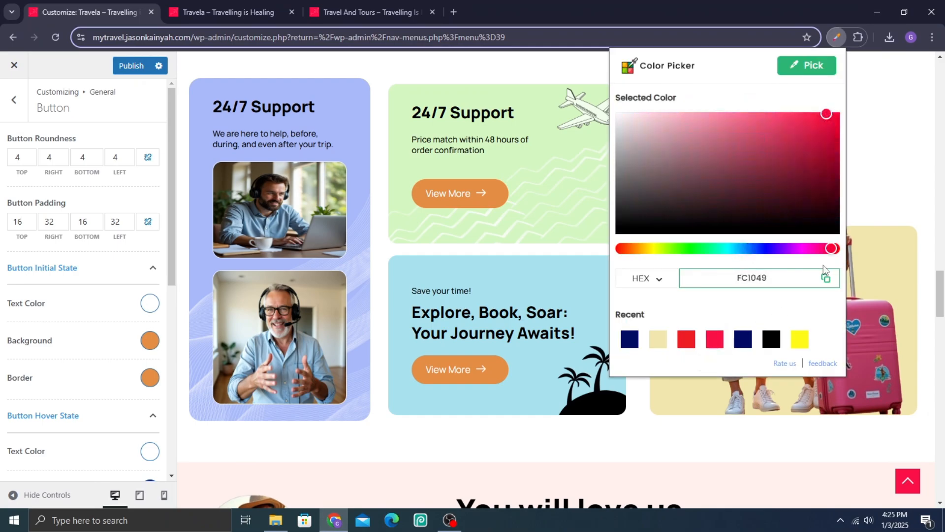
{"action": "left_click", "coordinate": [825, 279]}
Step: Return the browser to full screen and set the Button Initial State background color to #fc1049
{"action": "key", "text": "F11"}
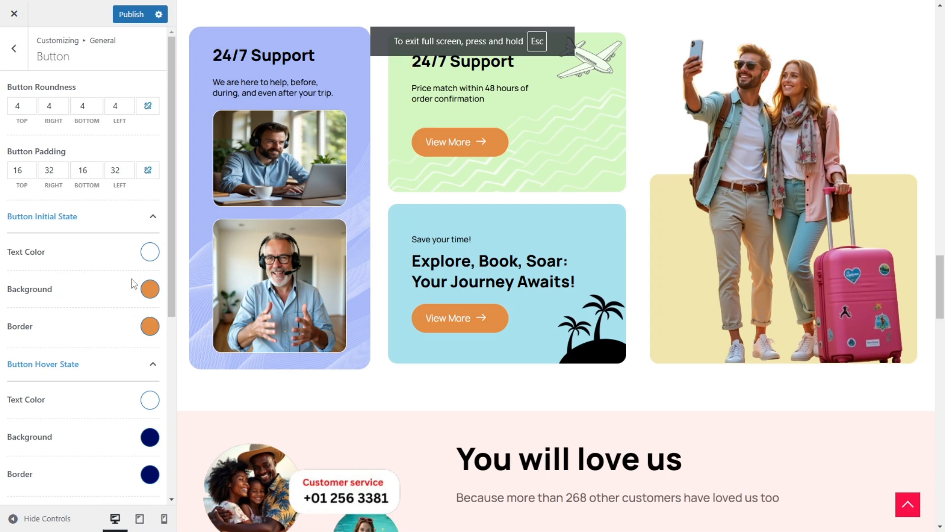
{"action": "left_click", "coordinate": [150, 289]}
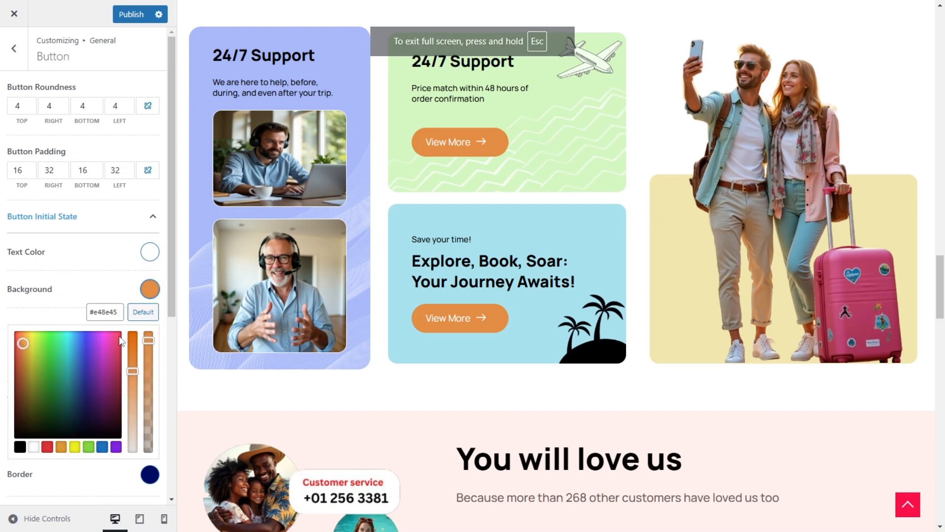
{"action": "double_click", "coordinate": [104, 312]}
{"action": "key", "text": "ctrl+v"}
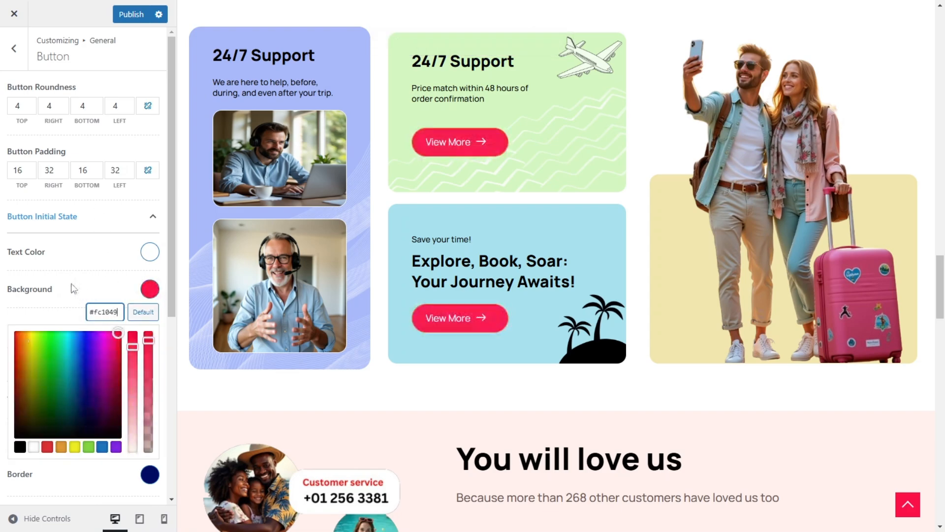
{"action": "left_click", "coordinate": [132, 299]}
Step: Set the Button Initial State border color to #fc1049 and return to the General settings list
{"action": "left_click", "coordinate": [151, 326]}
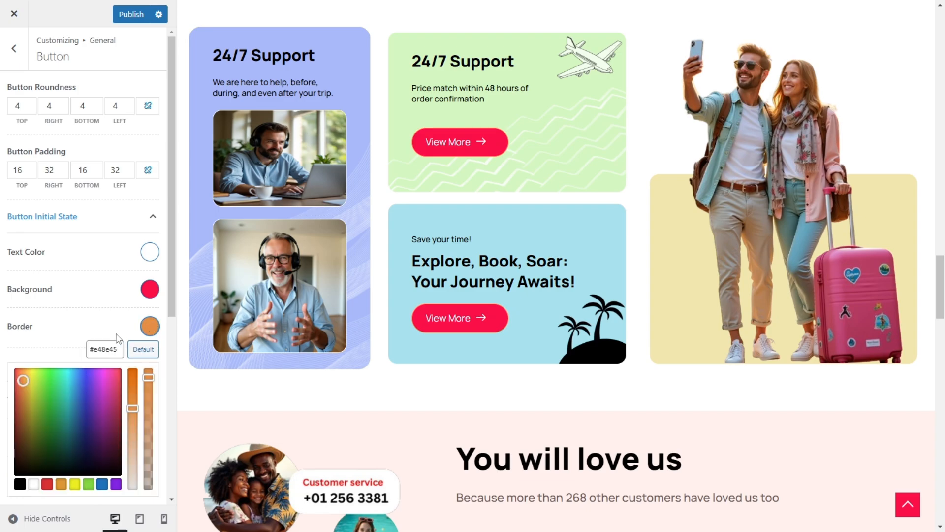
{"action": "double_click", "coordinate": [104, 349]}
{"action": "key", "text": "ctrl+v"}
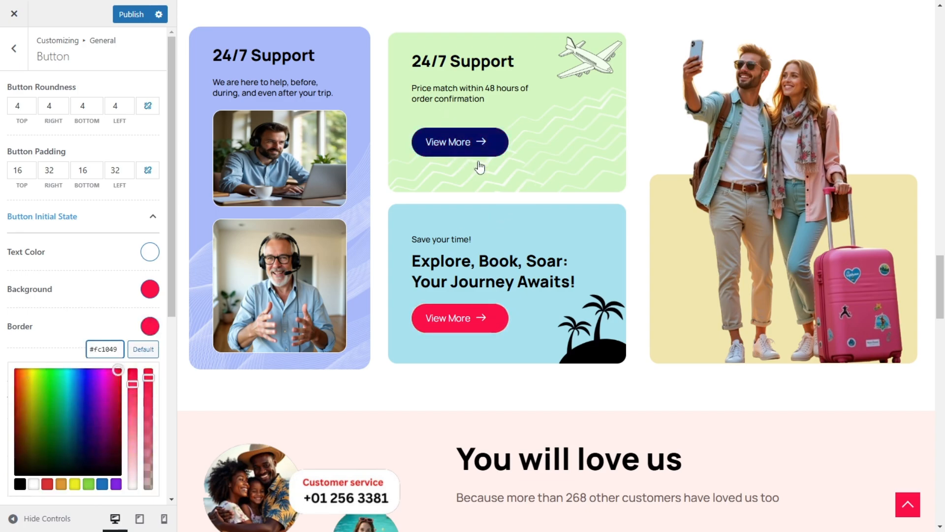
{"action": "left_click", "coordinate": [106, 256]}
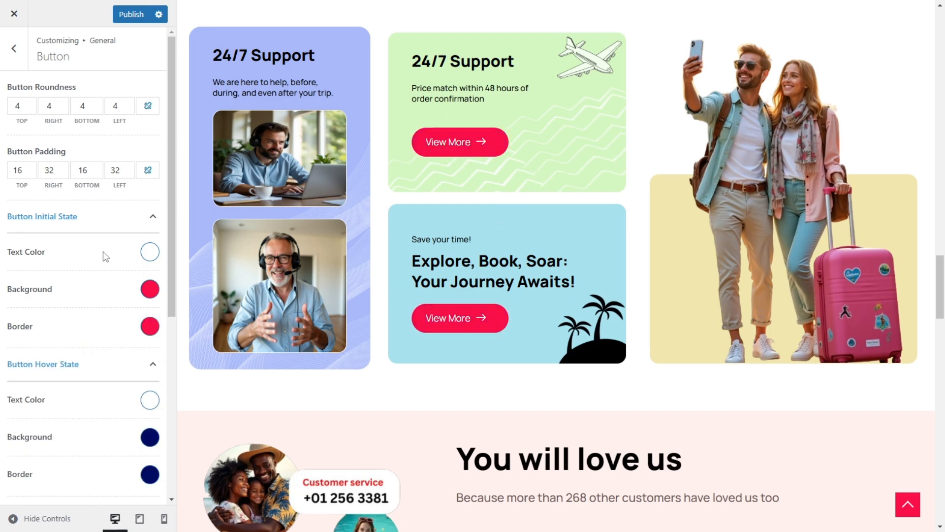
{"action": "left_click", "coordinate": [4, 58]}
{"action": "scroll", "coordinate": [555, 154], "scroll_direction": "up", "scroll_amount": 20}
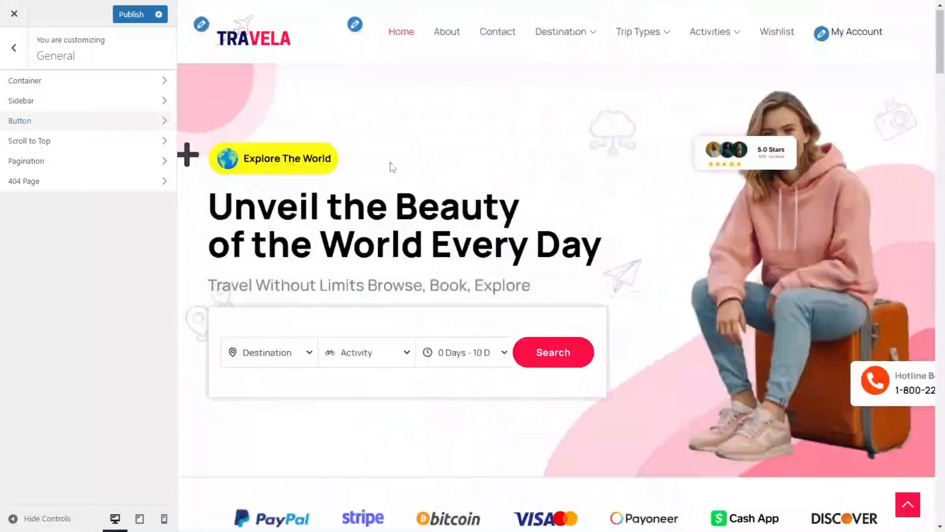
Step: Return to the Customizer's main section list and look through the Menus, General and Typography sections
{"action": "left_click", "coordinate": [13, 55]}
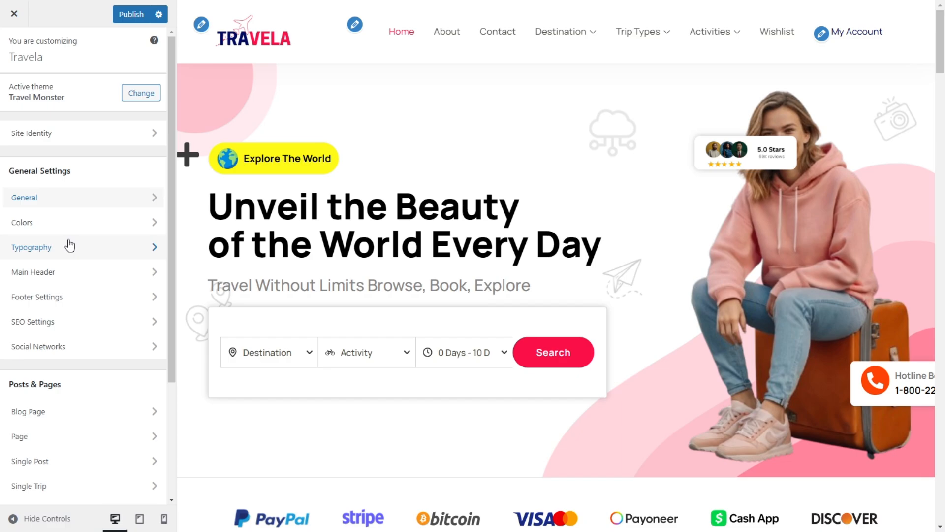
{"action": "scroll", "coordinate": [79, 266], "scroll_direction": "down", "scroll_amount": 3}
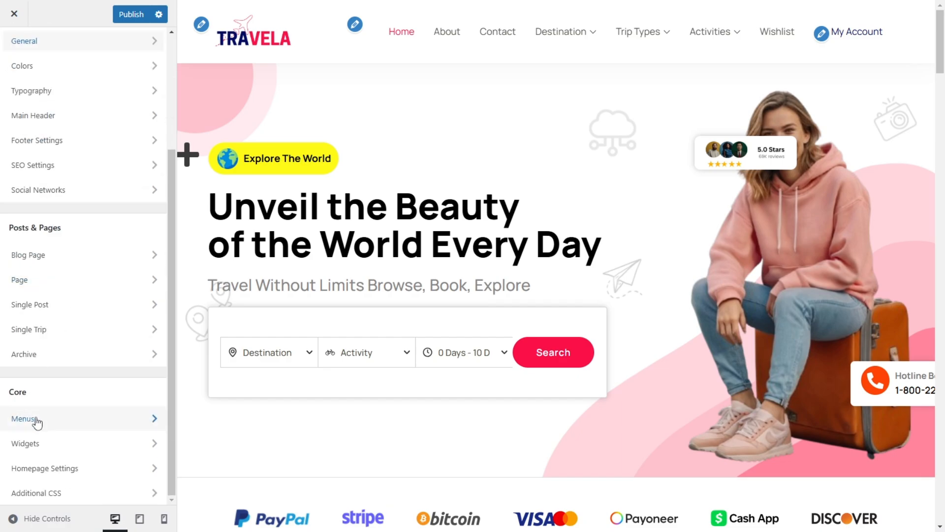
{"action": "left_click", "coordinate": [24, 419]}
{"action": "left_click", "coordinate": [14, 49]}
{"action": "scroll", "coordinate": [54, 187], "scroll_direction": "up", "scroll_amount": 3}
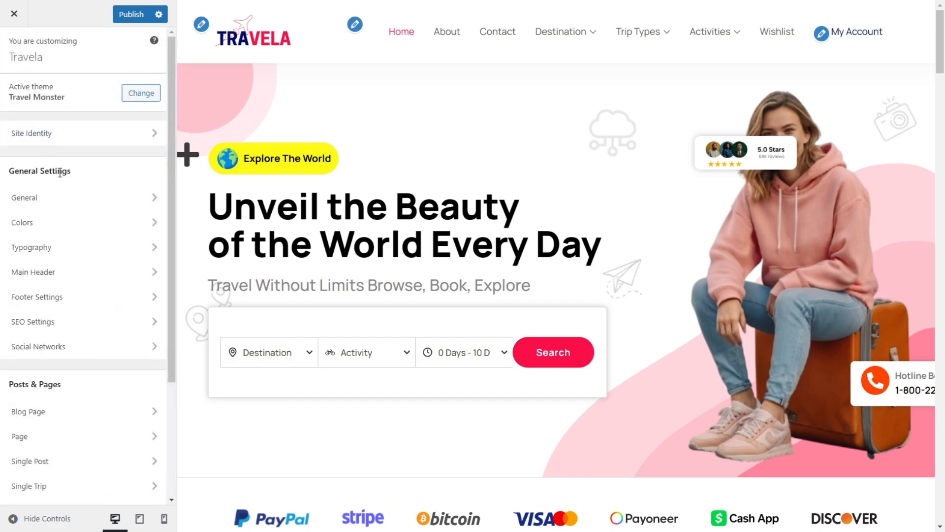
{"action": "left_click", "coordinate": [72, 209]}
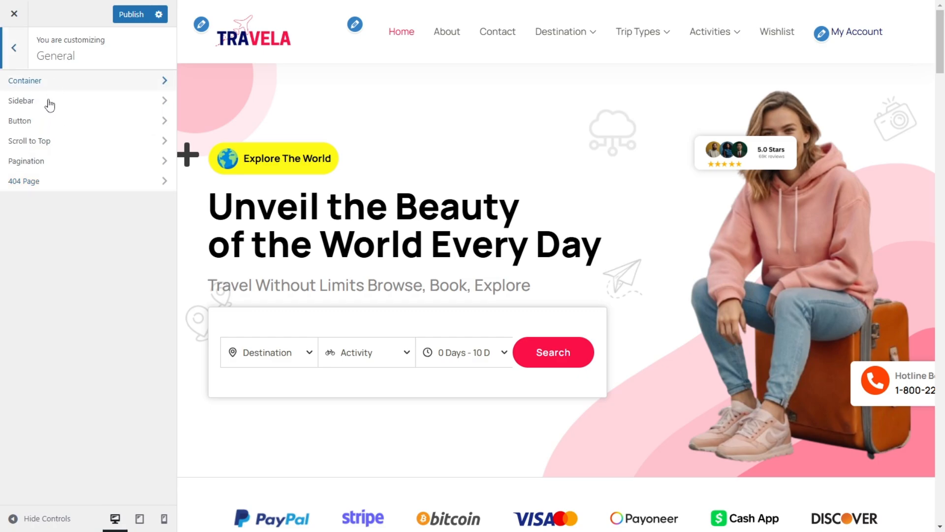
{"action": "left_click", "coordinate": [5, 63]}
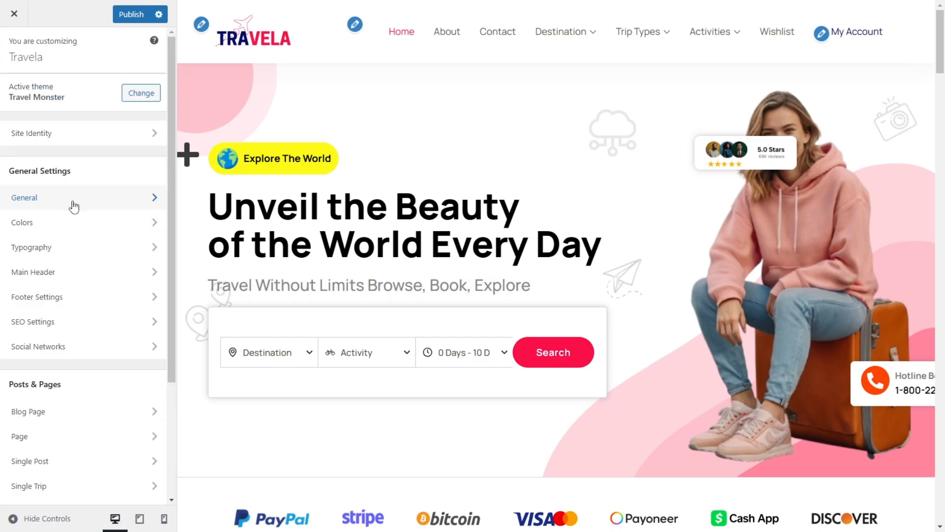
{"action": "left_click", "coordinate": [80, 252]}
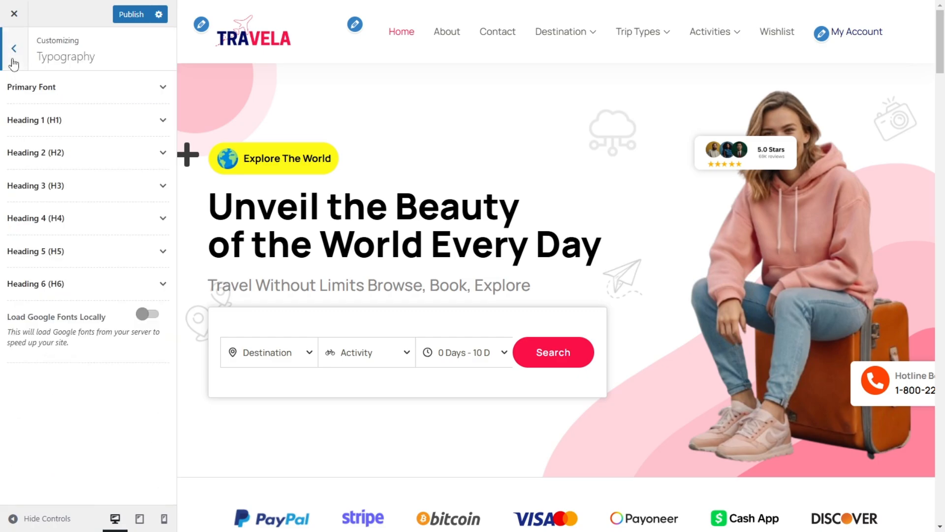
{"action": "left_click", "coordinate": [12, 64]}
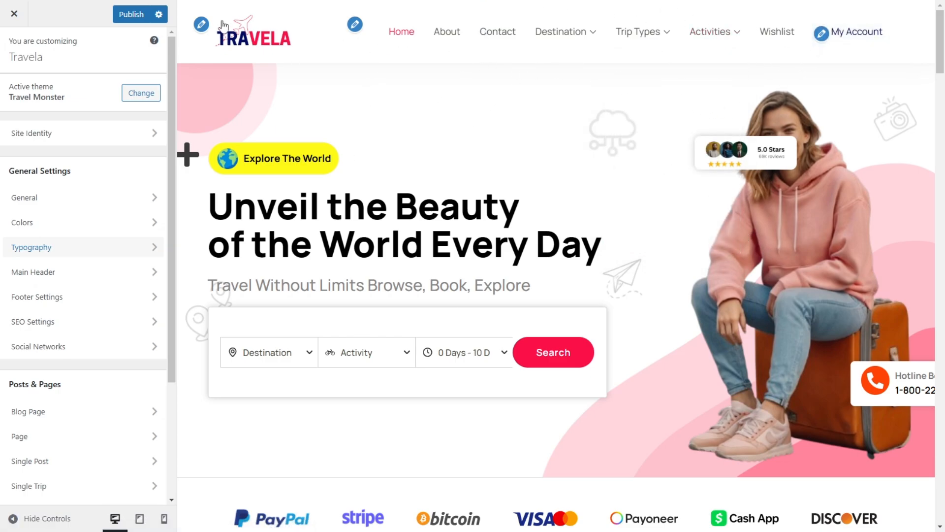
Step: Publish the Customizer changes and compare the live homepage header with the reference Travela site
{"action": "left_click", "coordinate": [132, 14]}
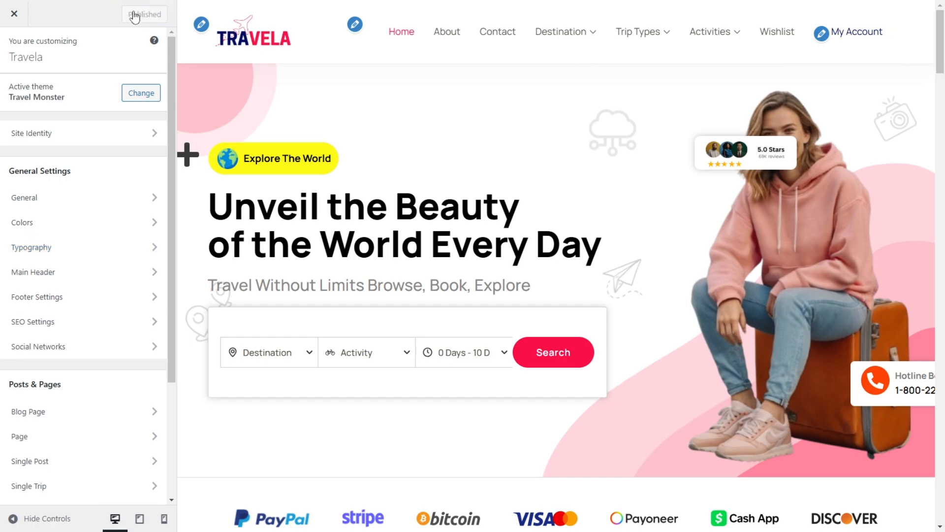
{"action": "key", "text": "ctrl+Tab"}
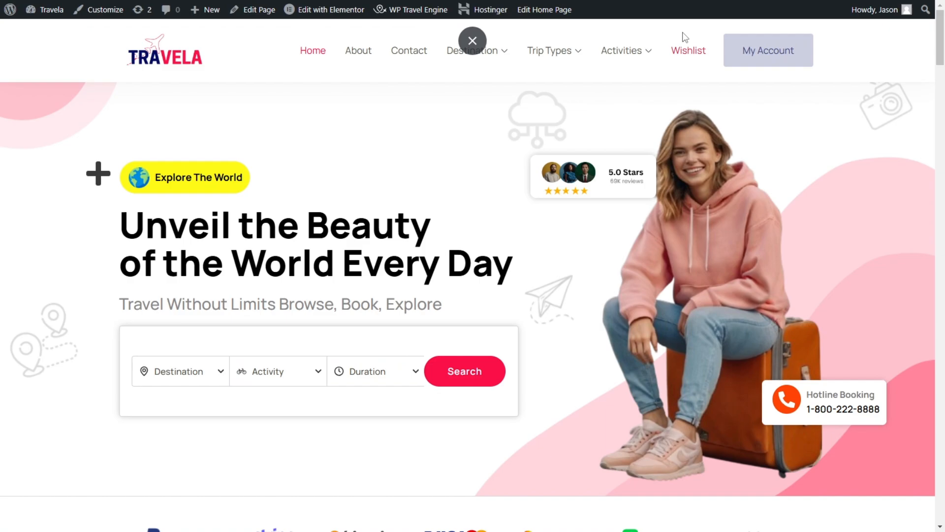
{"action": "key", "text": "ctrl+Tab"}
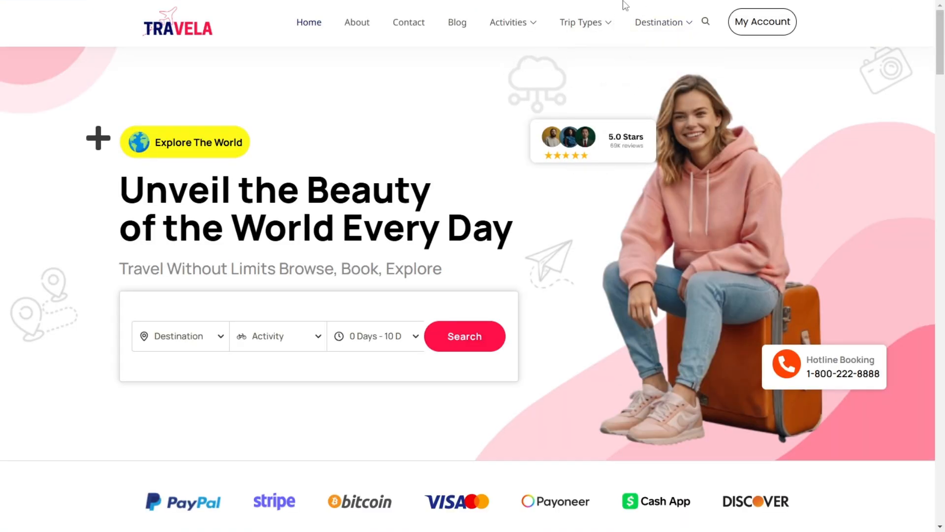
{"action": "key", "text": "ctrl+Tab"}
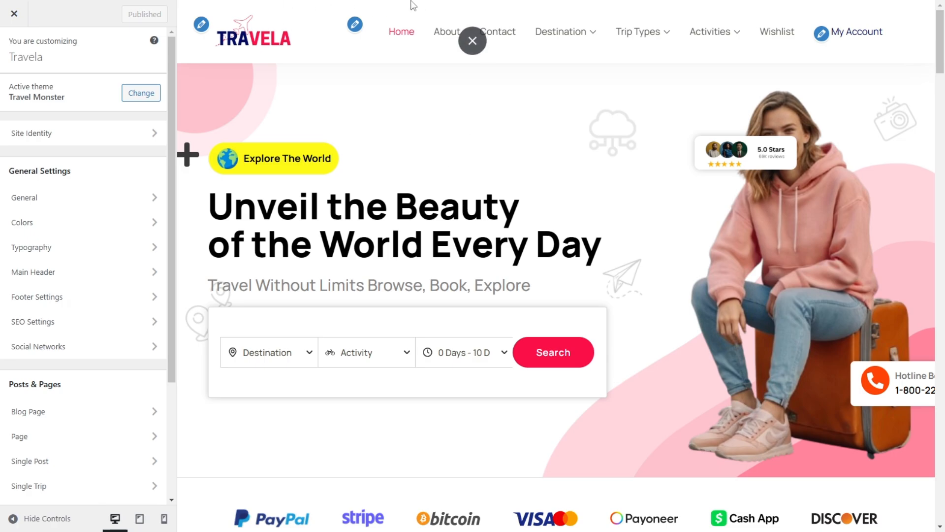
Step: Open the Additional CSS section of the Customizer
{"action": "scroll", "coordinate": [247, 128], "scroll_direction": "down", "scroll_amount": 1}
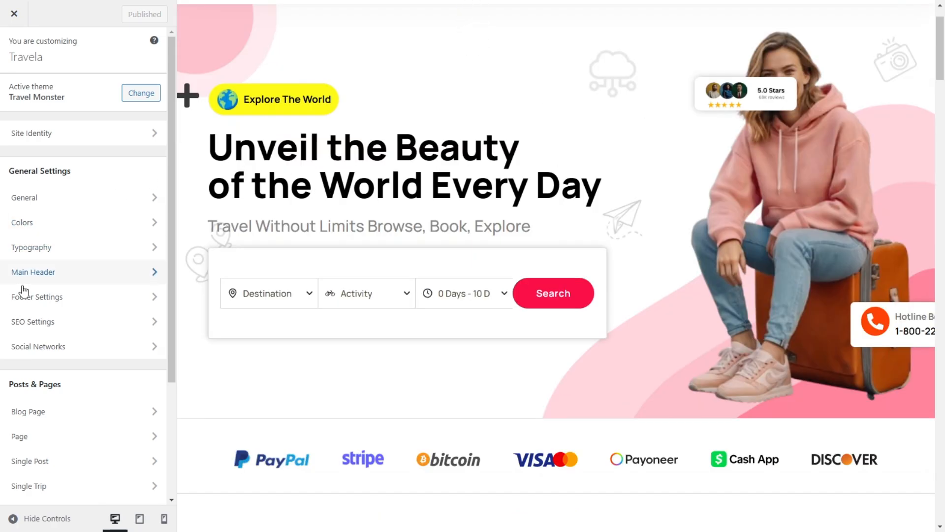
{"action": "scroll", "coordinate": [25, 345], "scroll_direction": "down", "scroll_amount": 3}
{"action": "left_click", "coordinate": [45, 493]}
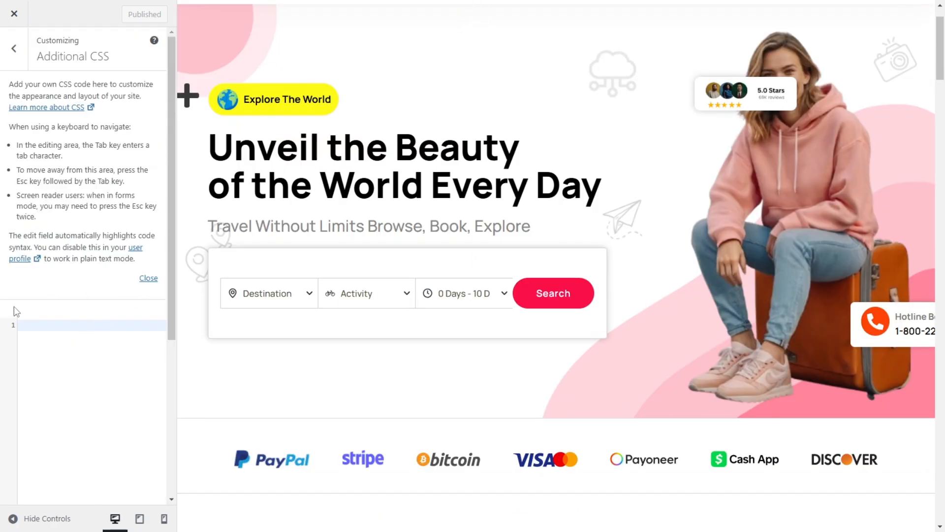
{"action": "scroll", "coordinate": [29, 308], "scroll_direction": "down", "scroll_amount": 3}
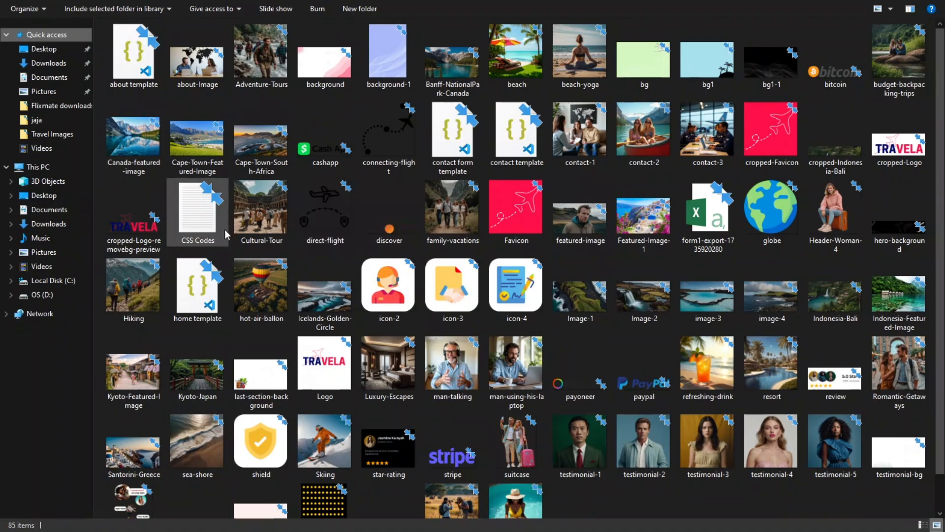
Step: Open the CSS Codes file from the project folder, copy all of its code and close Notepad
{"action": "left_click", "coordinate": [196, 227]}
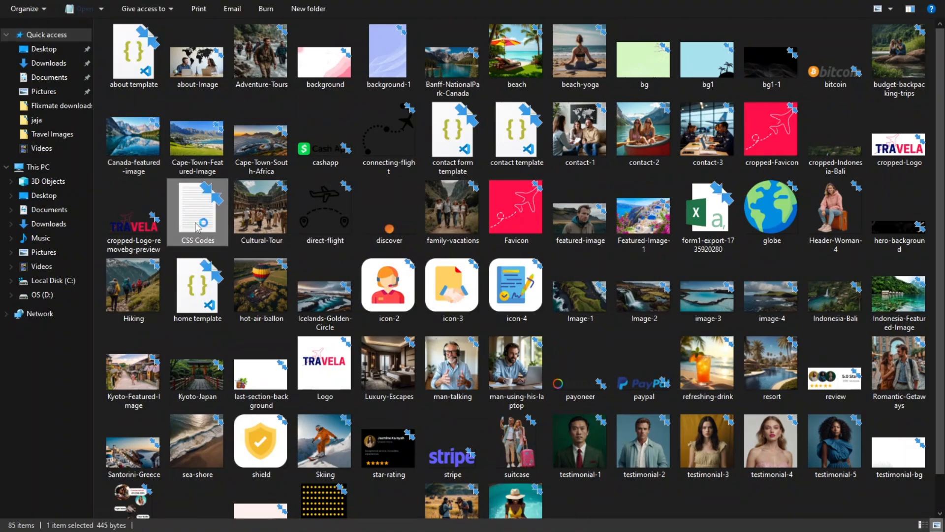
{"action": "double_click", "coordinate": [196, 227]}
{"action": "double_click", "coordinate": [248, 182]}
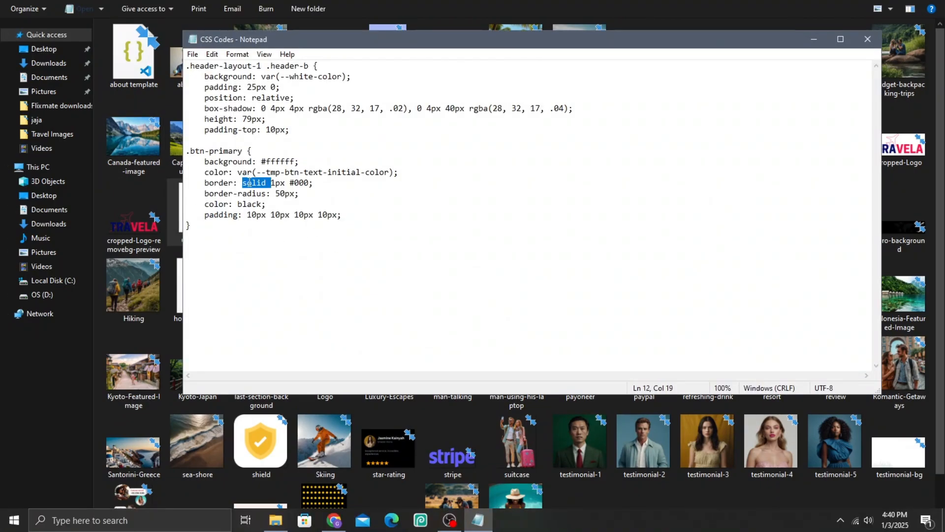
{"action": "key", "text": "ctrl+a"}
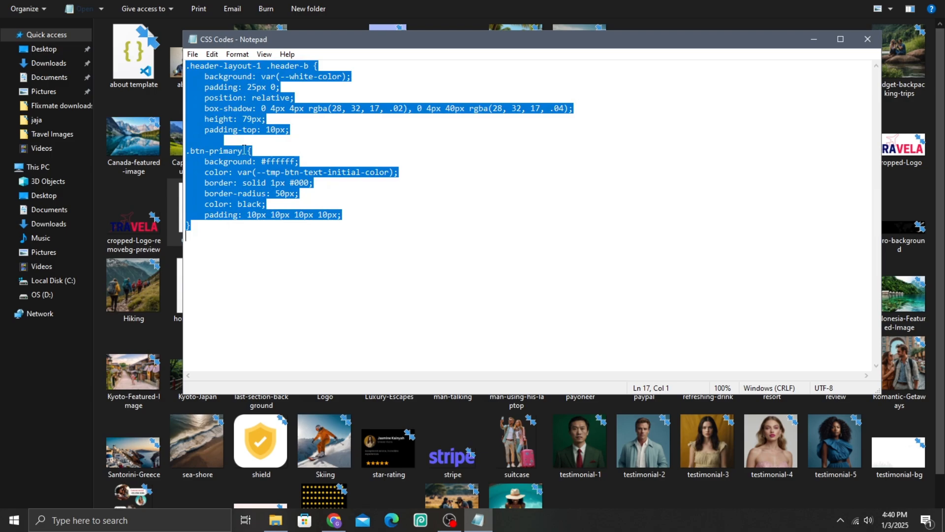
{"action": "right_click", "coordinate": [244, 148]}
{"action": "left_click", "coordinate": [269, 186]}
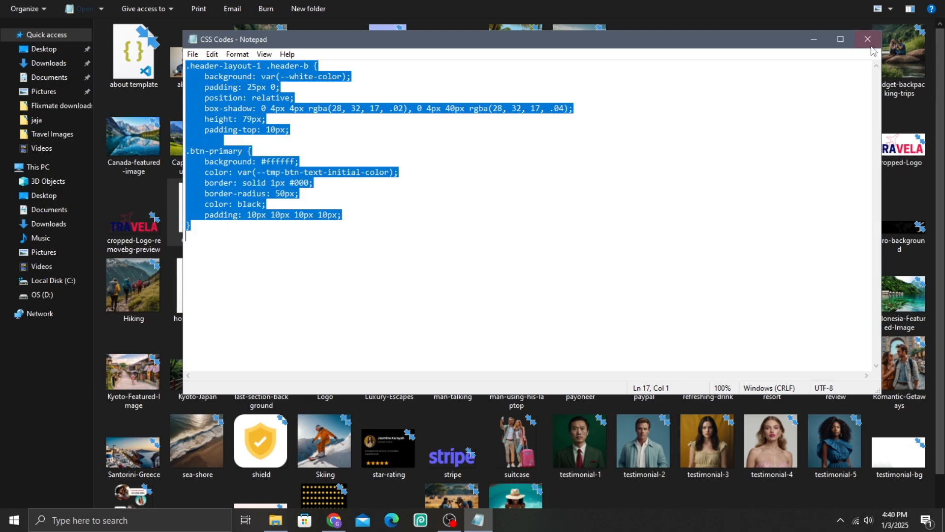
{"action": "left_click", "coordinate": [868, 39]}
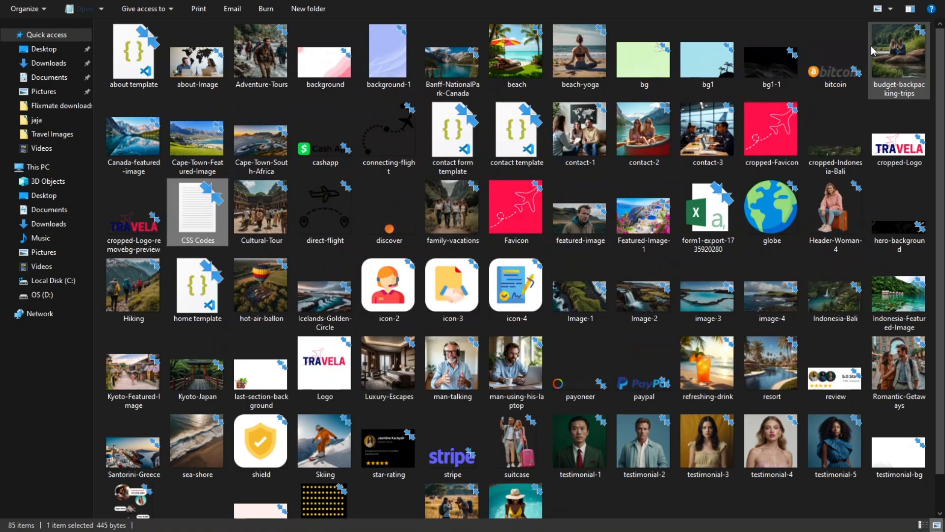
Step: Switch back to the browser, paste the copied header and .btn-primary rules into the Additional CSS editor and publish them
{"action": "key", "text": "super"}
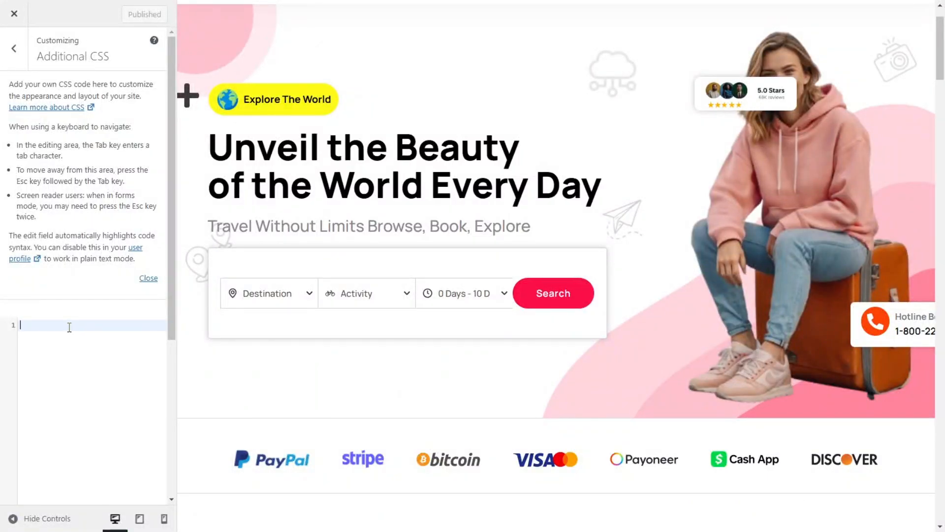
{"action": "right_click", "coordinate": [69, 327]}
{"action": "left_click", "coordinate": [96, 192]}
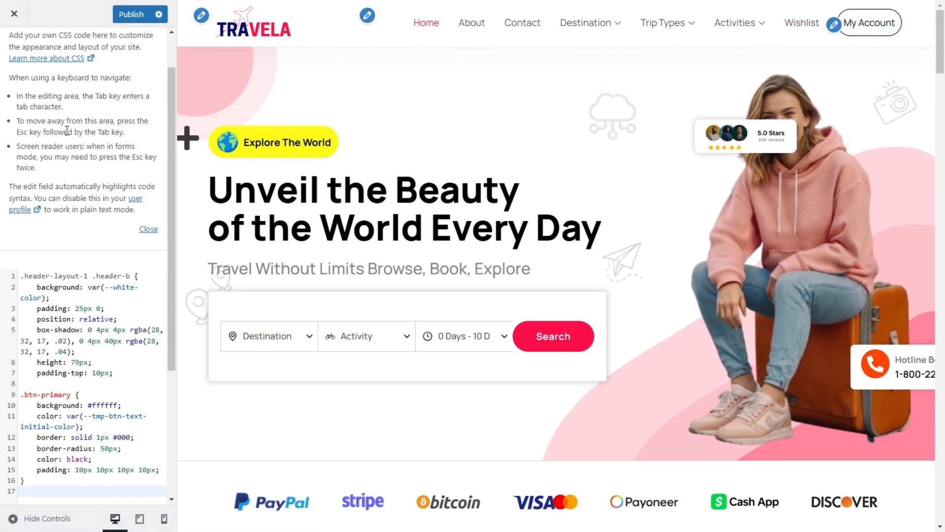
{"action": "left_click", "coordinate": [140, 20]}
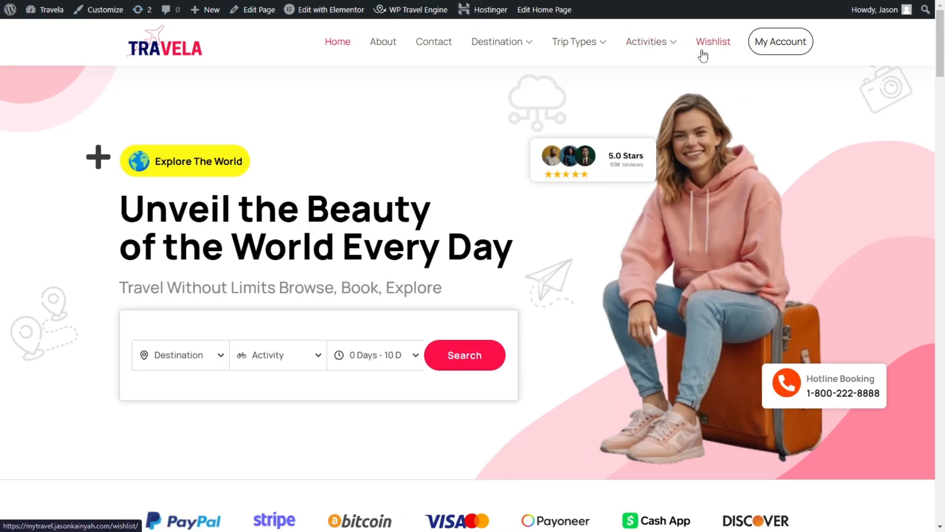
Step: Review the live homepage from the header down to the testimonials and footer
{"action": "scroll", "coordinate": [557, 201], "scroll_direction": "down", "scroll_amount": 5}
{"action": "scroll", "coordinate": [557, 201], "scroll_direction": "down", "scroll_amount": 5}
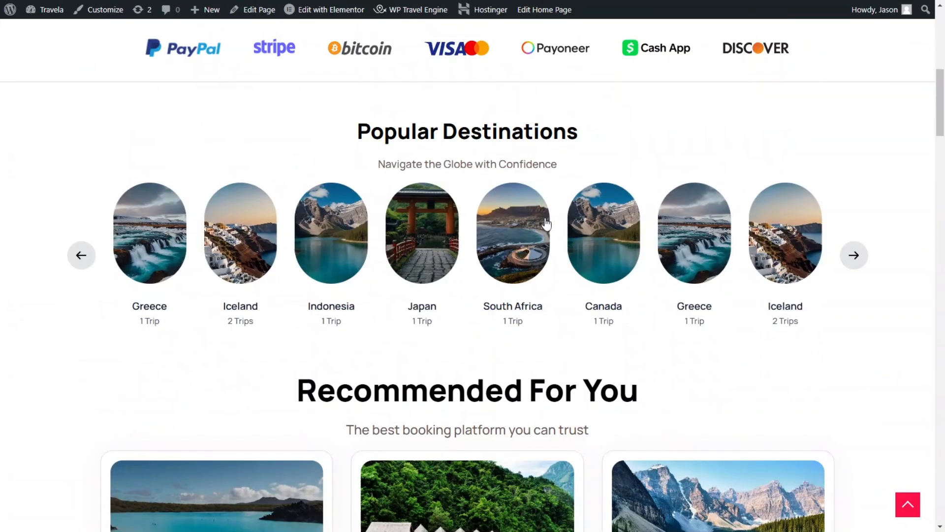
{"action": "scroll", "coordinate": [560, 229], "scroll_direction": "down", "scroll_amount": 12}
{"action": "scroll", "coordinate": [540, 238], "scroll_direction": "down", "scroll_amount": 20}
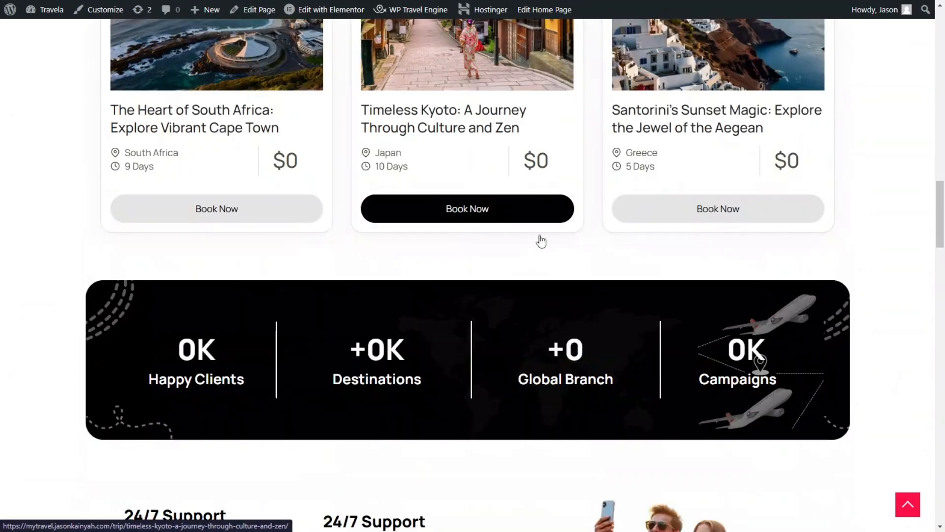
{"action": "scroll", "coordinate": [543, 307], "scroll_direction": "down", "scroll_amount": 20}
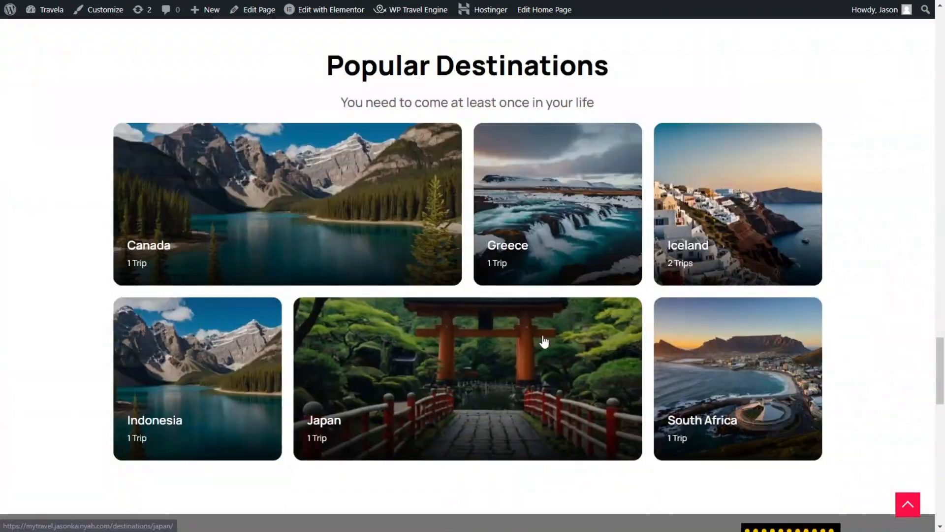
{"action": "scroll", "coordinate": [571, 341], "scroll_direction": "down", "scroll_amount": 6}
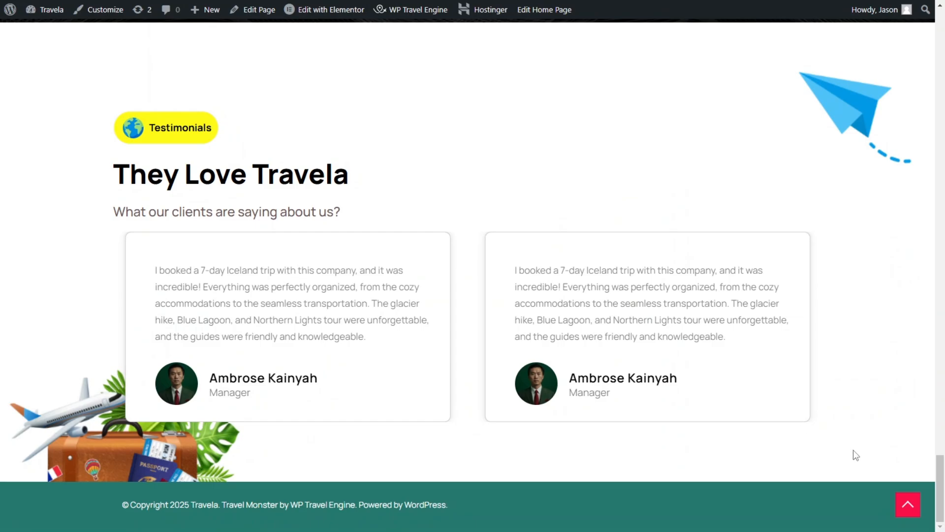
{"action": "left_click_drag", "start_coordinate": [940, 491], "coordinate": [943, 52]}
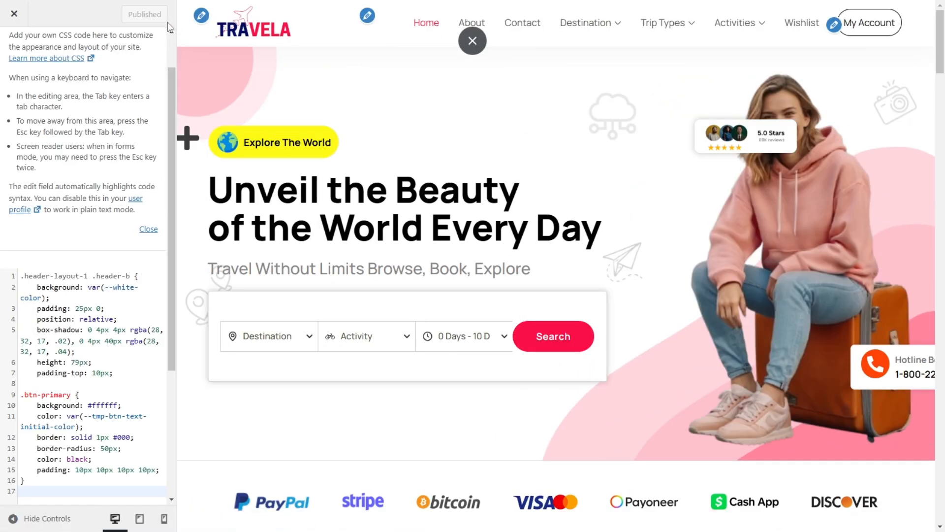
Step: Close the Customizer and open the Travela site in a full-screen incognito window
{"action": "left_click", "coordinate": [11, 14]}
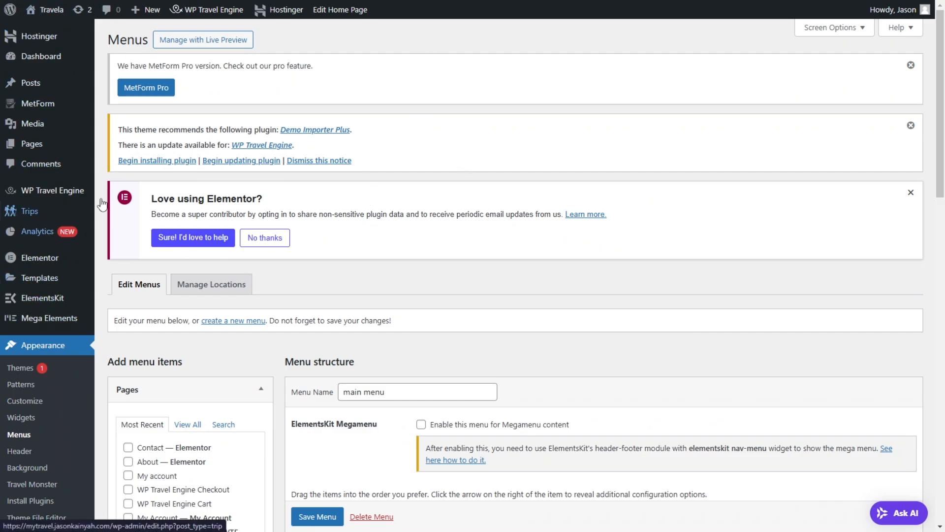
{"action": "mouse_move", "coordinate": [101, 55]}
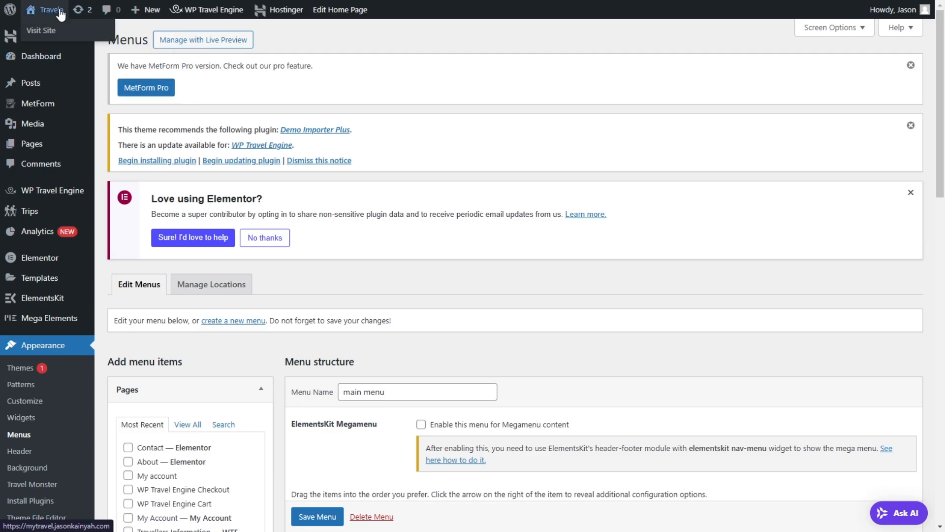
{"action": "right_click", "coordinate": [48, 24]}
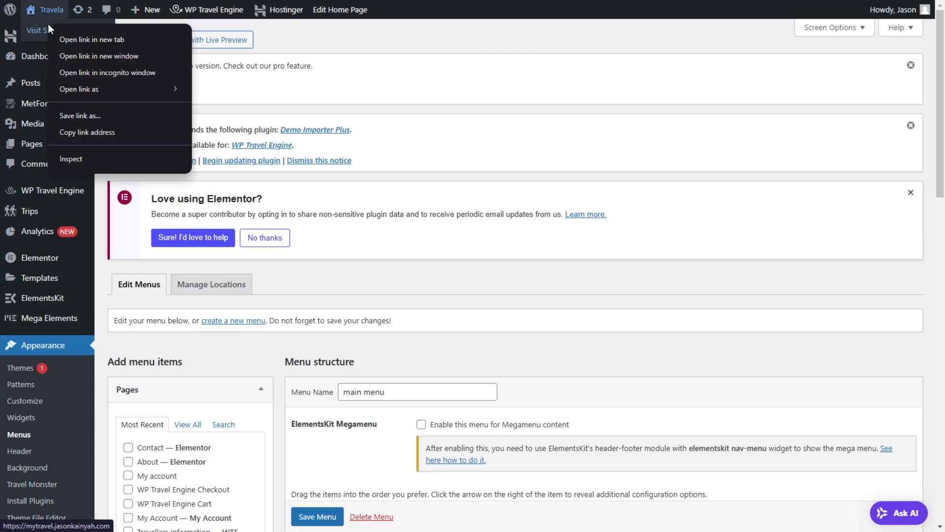
{"action": "left_click", "coordinate": [87, 70]}
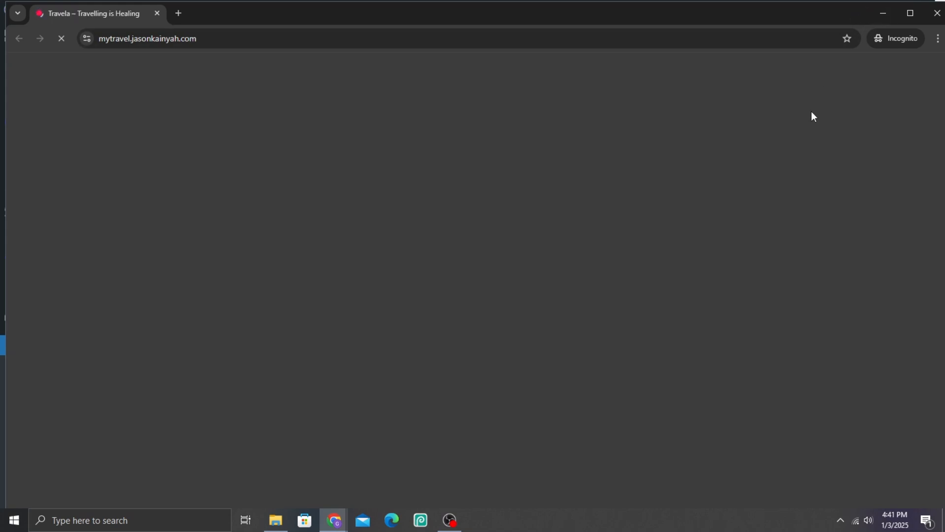
{"action": "key", "text": "F11"}
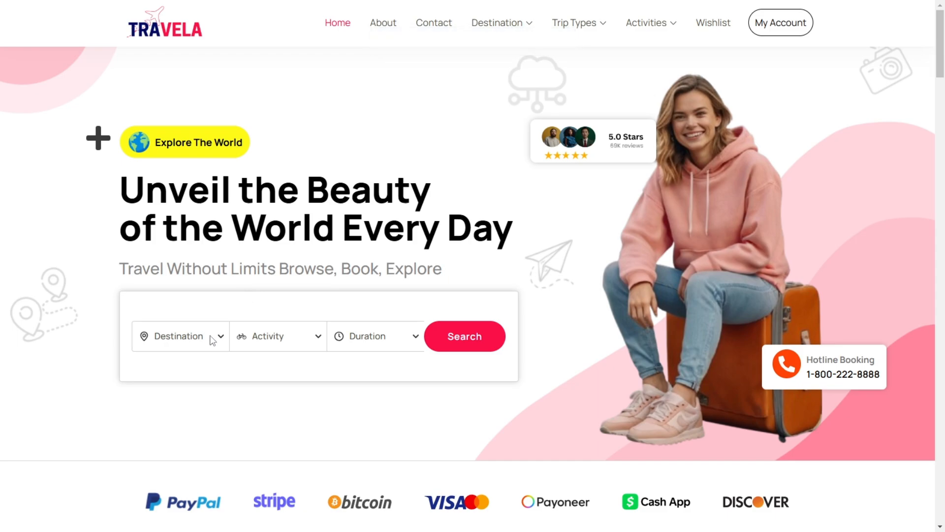
Step: Run the homepage trip search and examine the listed trips and filter criteria
{"action": "type", "text": "iceland"}
{"action": "left_click", "coordinate": [457, 343]}
{"action": "scroll", "coordinate": [485, 296], "scroll_direction": "down", "scroll_amount": 1}
{"action": "scroll", "coordinate": [443, 266], "scroll_direction": "down", "scroll_amount": 3}
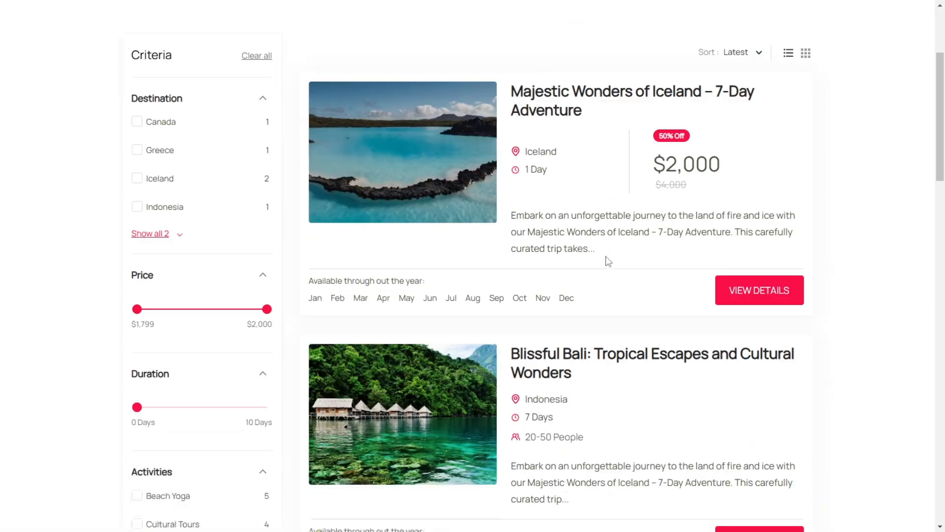
{"action": "scroll", "coordinate": [595, 227], "scroll_direction": "down", "scroll_amount": 1}
{"action": "scroll", "coordinate": [583, 187], "scroll_direction": "up", "scroll_amount": 2}
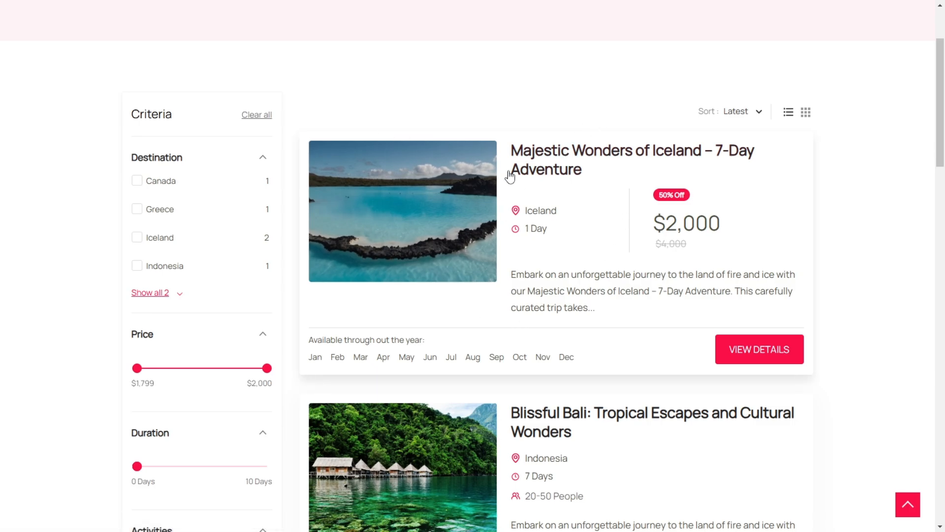
Step: View the Majestic Wonders of Iceland – 7-Day Adventure trip and check its availability
{"action": "left_click", "coordinate": [749, 362]}
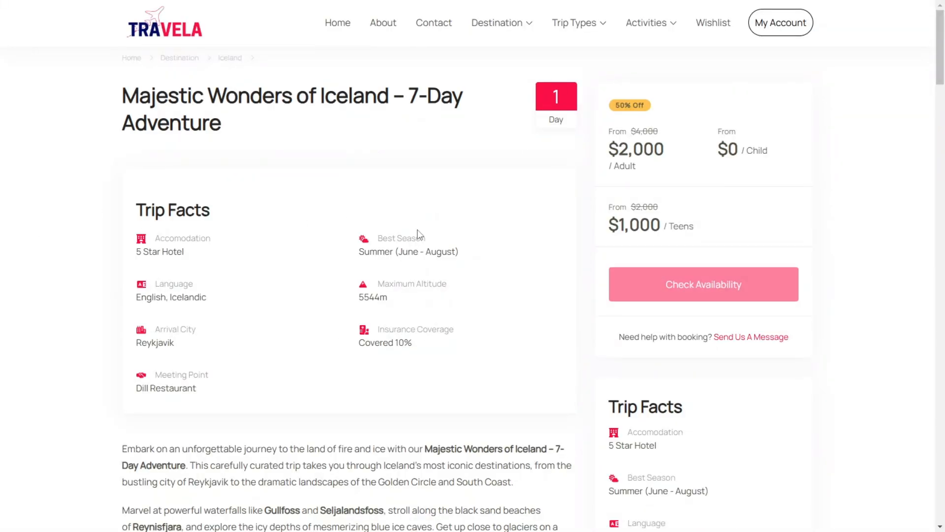
{"action": "scroll", "coordinate": [571, 283], "scroll_direction": "down", "scroll_amount": 4}
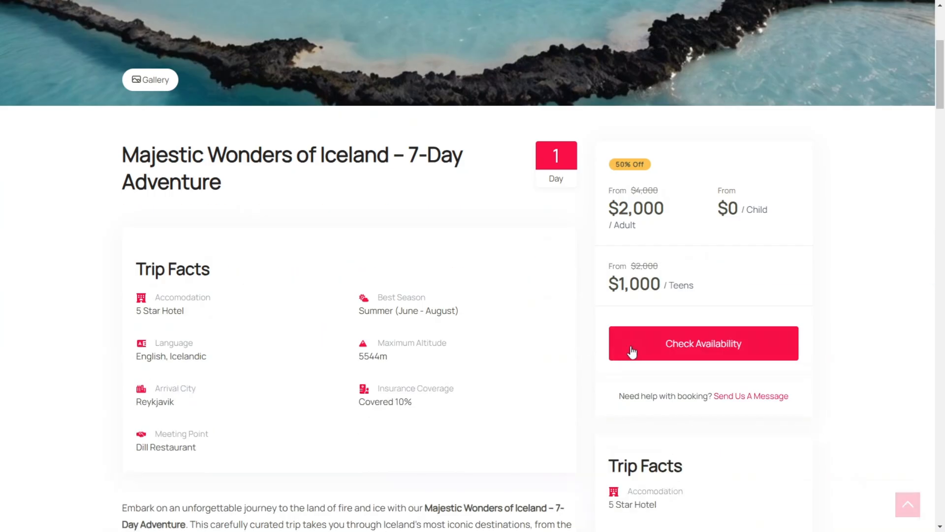
{"action": "left_click", "coordinate": [681, 348]}
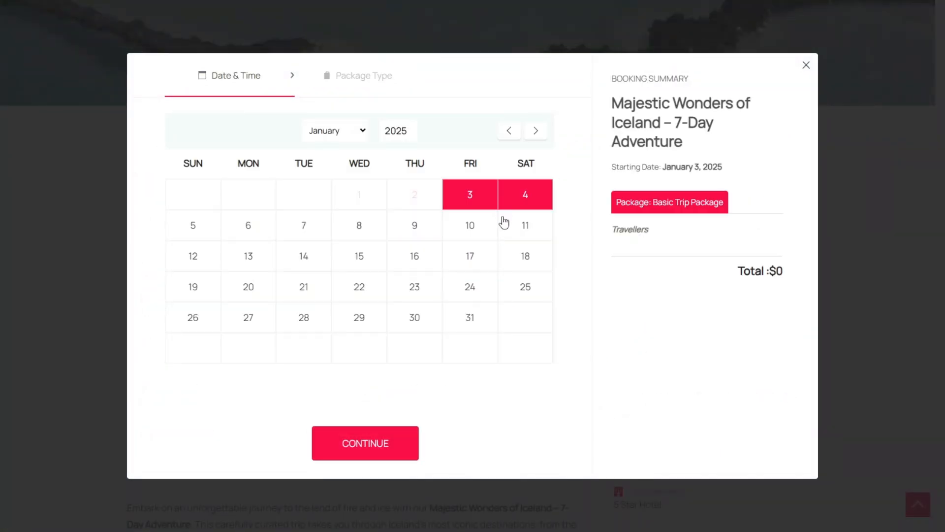
Step: Book the Iceland trip for January 15, 2025 with one adult and proceed to checkout
{"action": "left_click", "coordinate": [363, 266]}
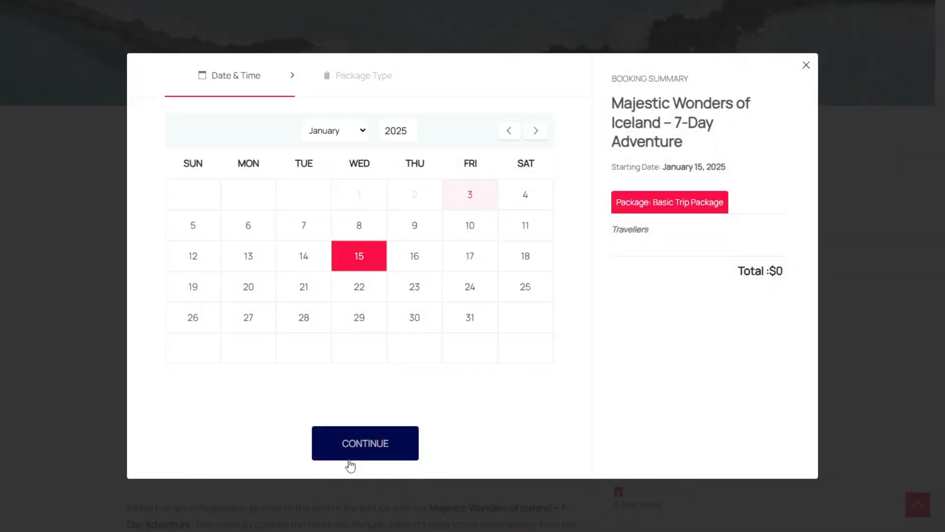
{"action": "left_click", "coordinate": [349, 455]}
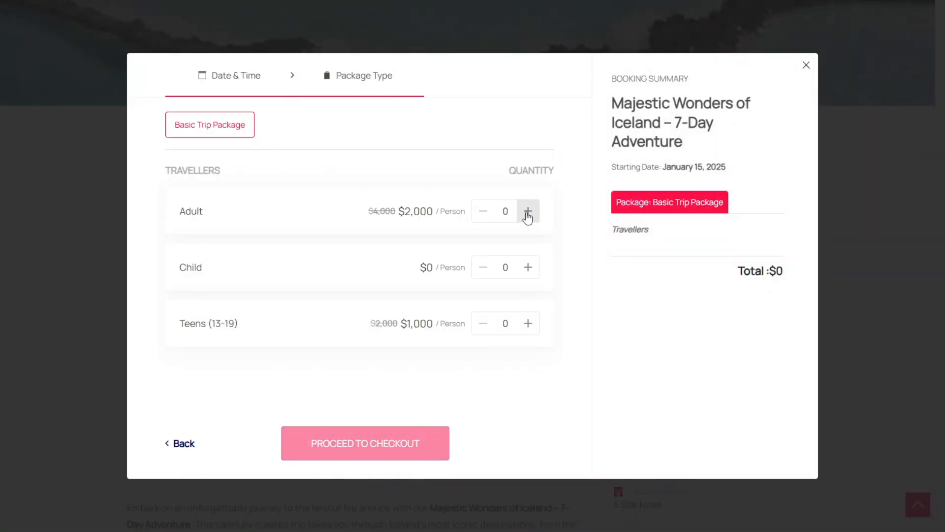
{"action": "left_click", "coordinate": [528, 211]}
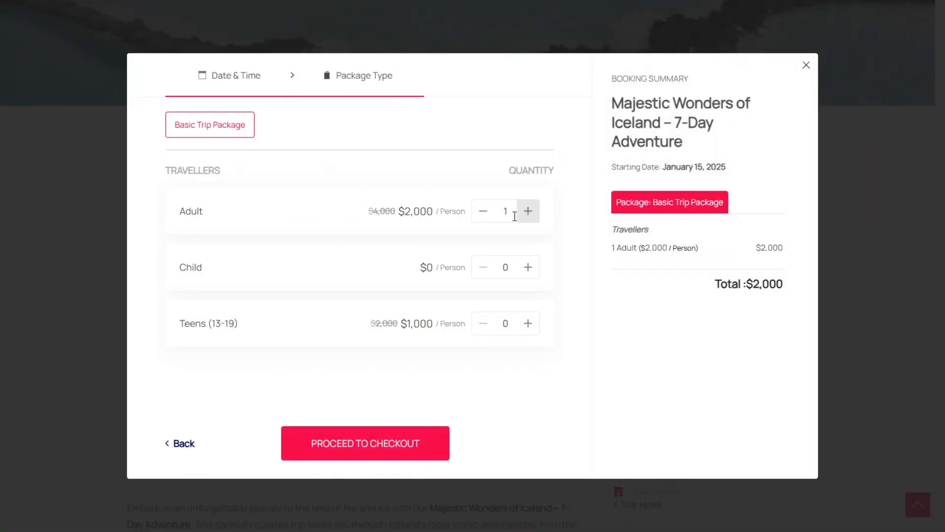
{"action": "left_click", "coordinate": [369, 456]}
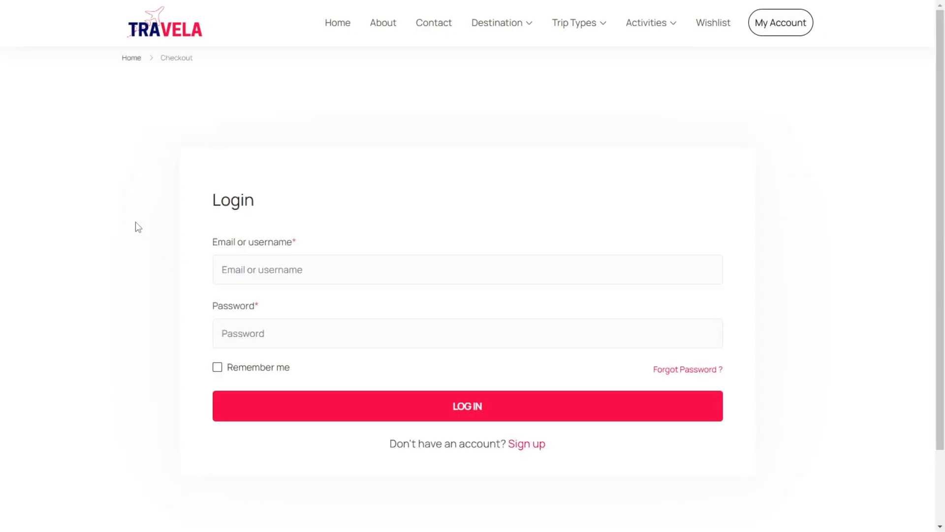
Step: Switch from the checkout login to the account sign-up form and fill in the customer's name as username
{"action": "scroll", "coordinate": [285, 274], "scroll_direction": "down", "scroll_amount": 2}
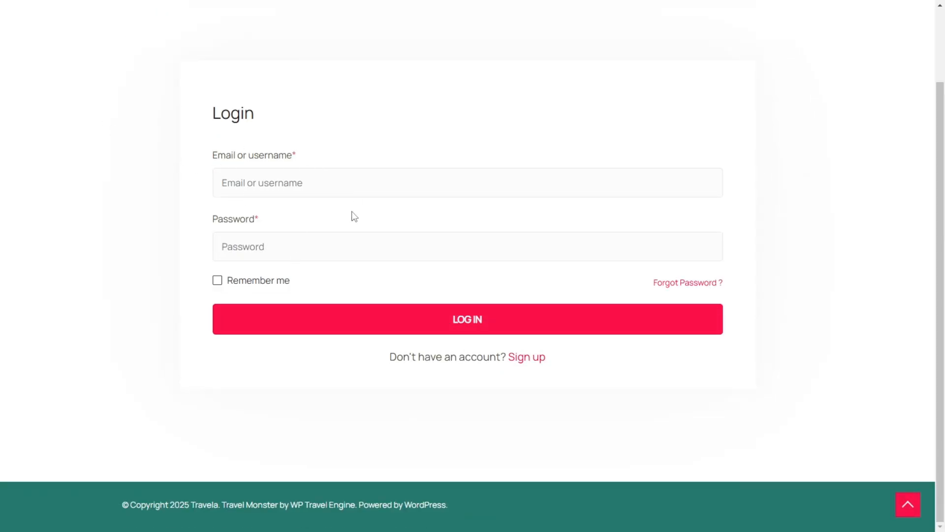
{"action": "scroll", "coordinate": [327, 261], "scroll_direction": "up", "scroll_amount": 2}
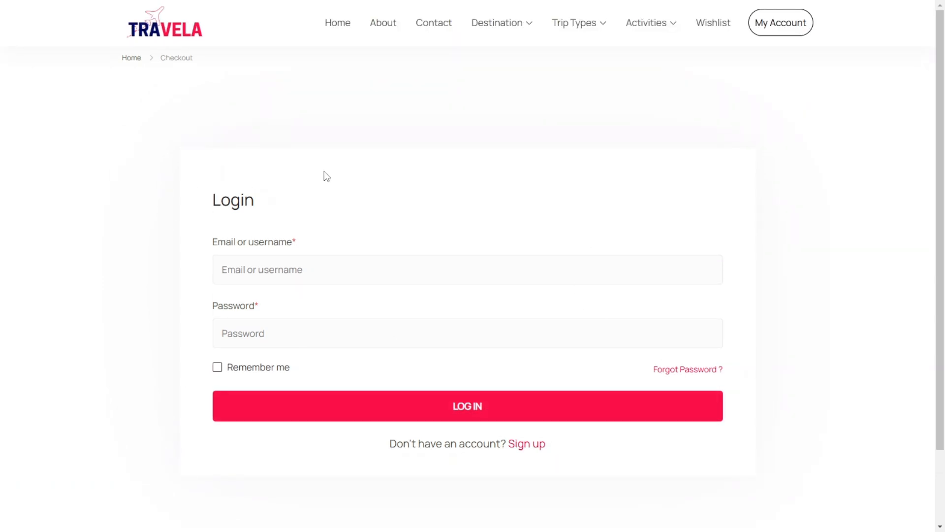
{"action": "left_click", "coordinate": [522, 447]}
{"action": "scroll", "coordinate": [278, 173], "scroll_direction": "down", "scroll_amount": 3}
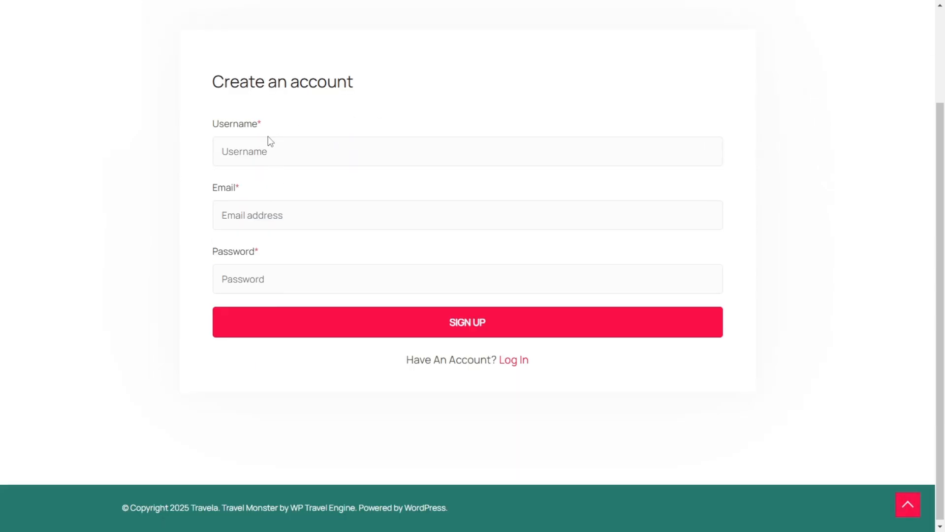
{"action": "left_click", "coordinate": [241, 142]}
{"action": "type", "text": "jk@jason"}
{"action": "key", "text": "ctrl+a"}
{"action": "type", "text": "Joh"}
Step: Fill in the customer's e-mail and the account password, and submit the sign-up form
{"action": "left_click", "coordinate": [270, 217]}
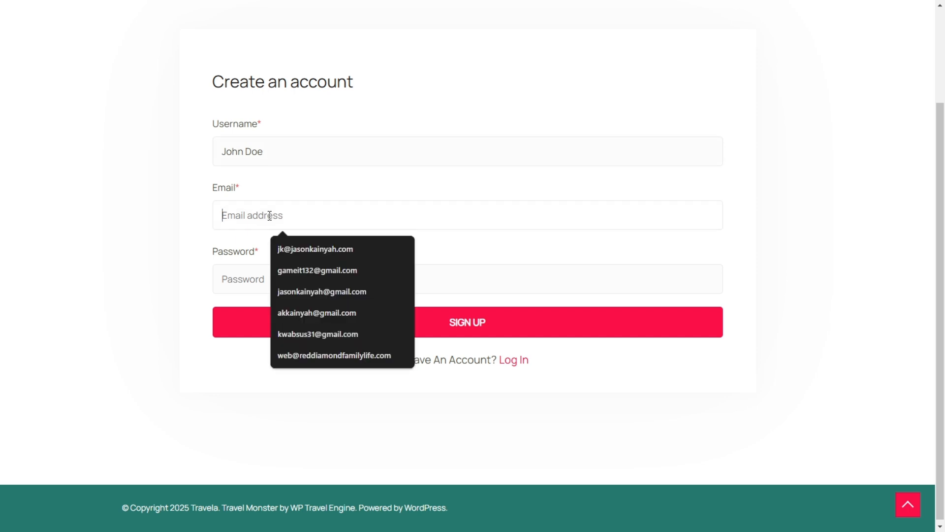
{"action": "left_click", "coordinate": [298, 249]}
{"action": "left_click", "coordinate": [301, 273]}
{"action": "type", "text": "123"}
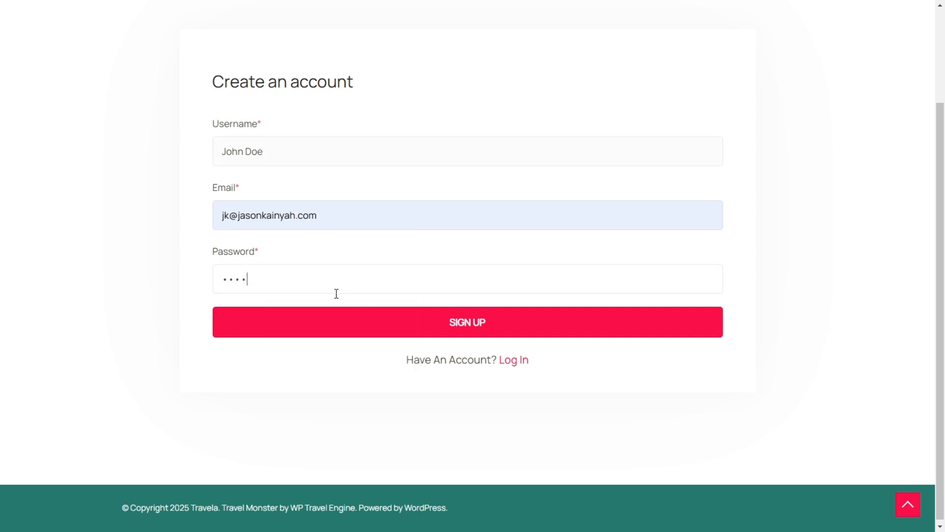
{"action": "left_click", "coordinate": [351, 324]}
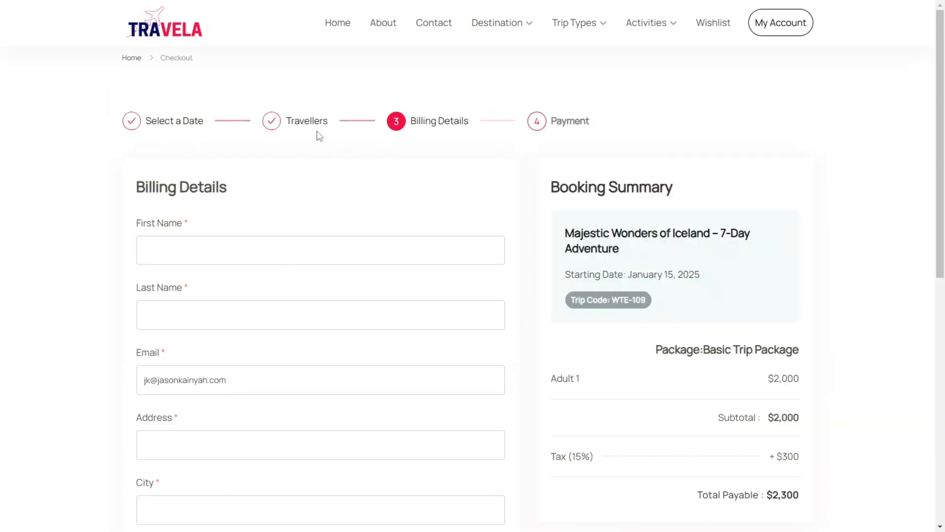
Step: Fill in the billing details with a saved address, covering the customer's name, street, city and country
{"action": "scroll", "coordinate": [430, 158], "scroll_direction": "down", "scroll_amount": 6}
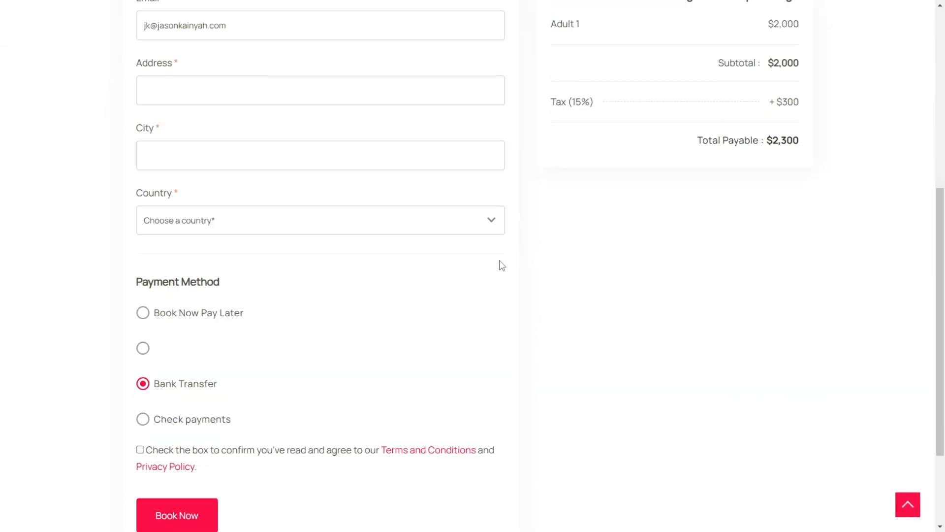
{"action": "scroll", "coordinate": [259, 203], "scroll_direction": "up", "scroll_amount": 5}
{"action": "left_click", "coordinate": [177, 187]}
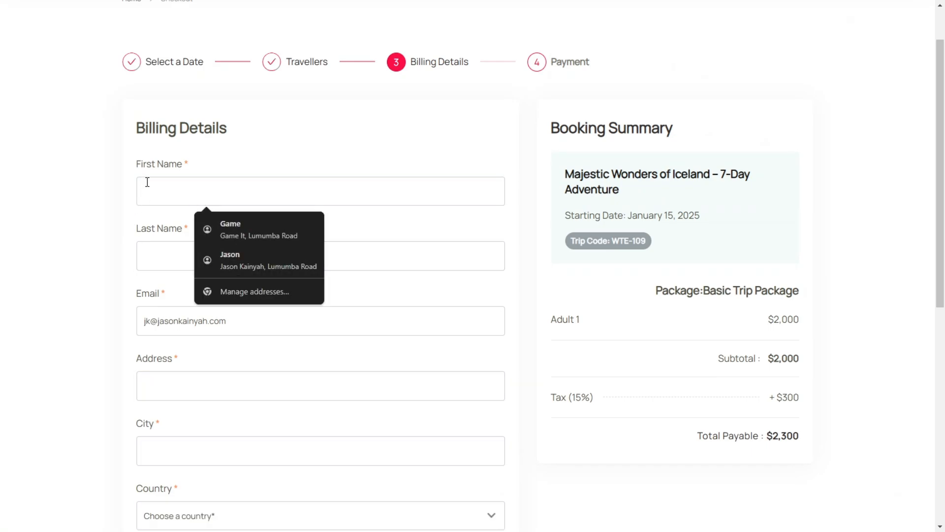
{"action": "left_click", "coordinate": [236, 229]}
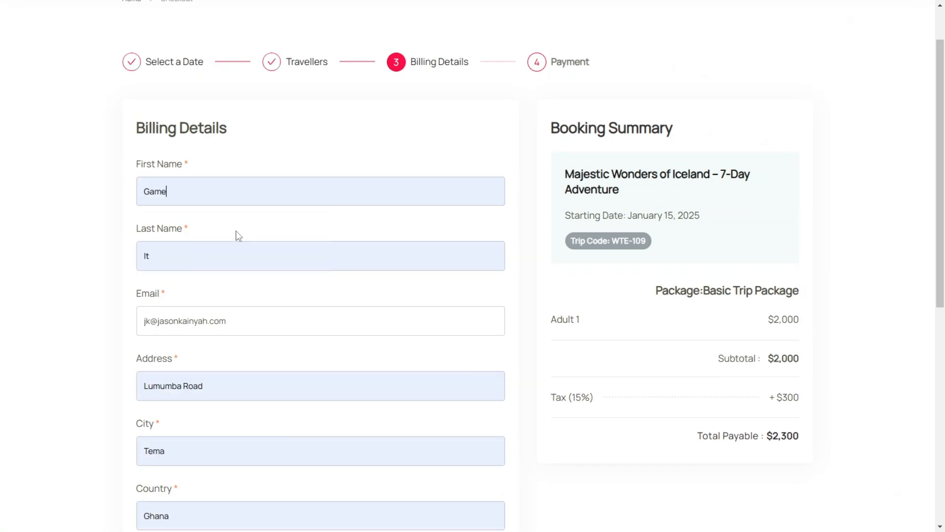
Step: Try the PayPal, Check payments and Bank Transfer options, and select Book Now Pay Later as the payment method
{"action": "scroll", "coordinate": [98, 236], "scroll_direction": "down", "scroll_amount": 3}
{"action": "scroll", "coordinate": [192, 244], "scroll_direction": "down", "scroll_amount": 3}
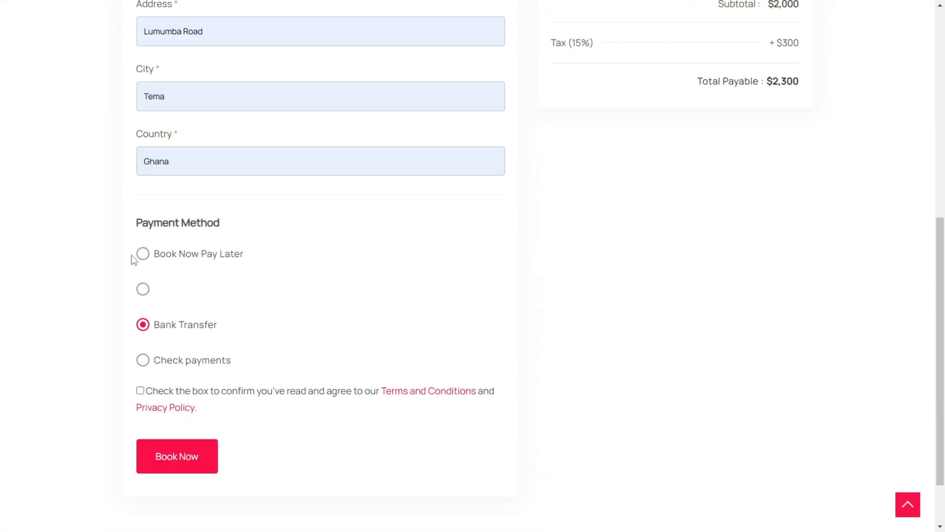
{"action": "left_click", "coordinate": [143, 290]}
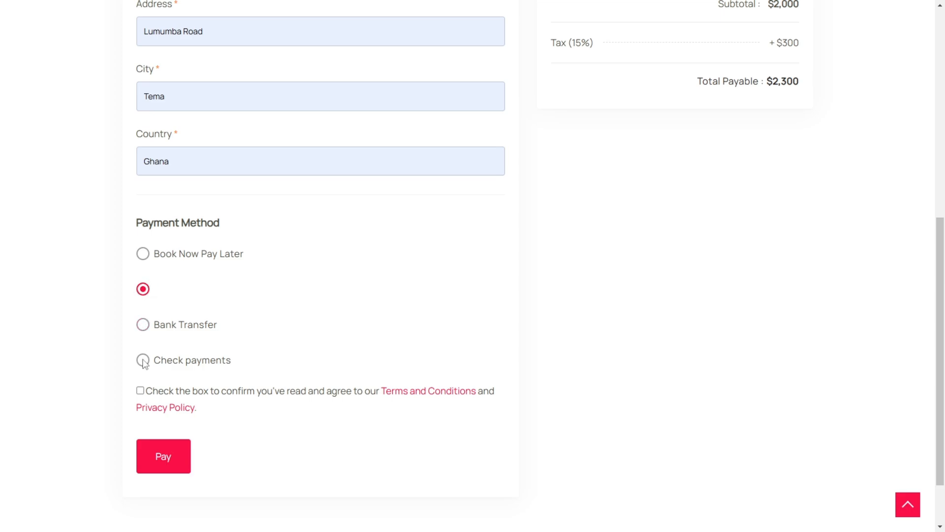
{"action": "left_click", "coordinate": [144, 361]}
{"action": "left_click", "coordinate": [143, 290]}
{"action": "left_click", "coordinate": [143, 325]}
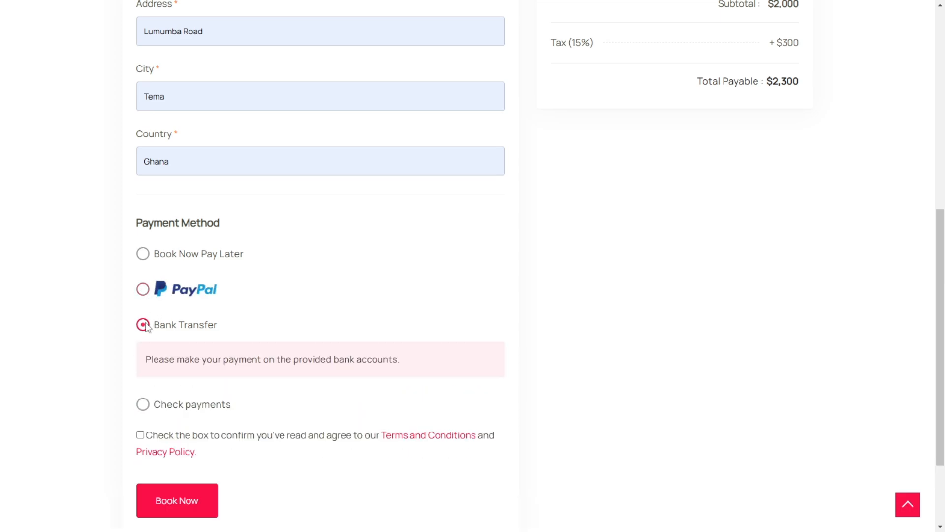
{"action": "left_click", "coordinate": [142, 408]}
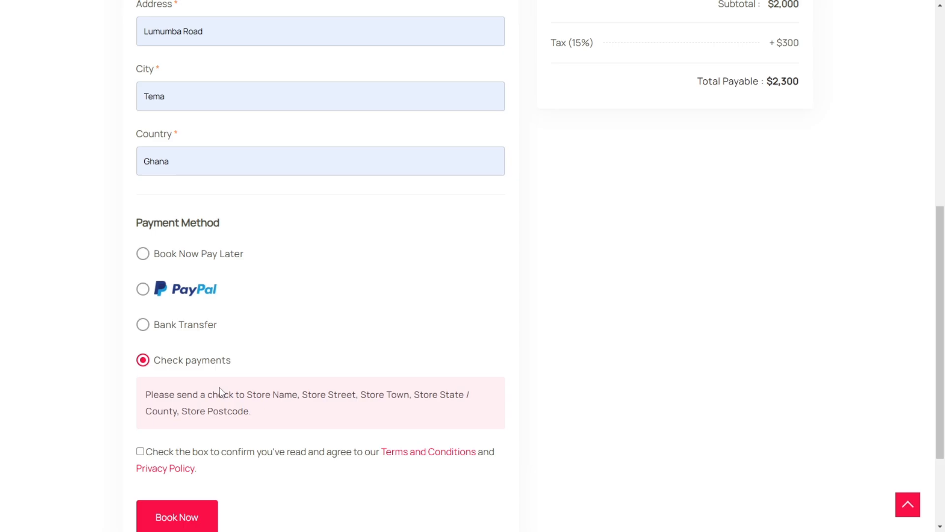
{"action": "left_click", "coordinate": [144, 254]}
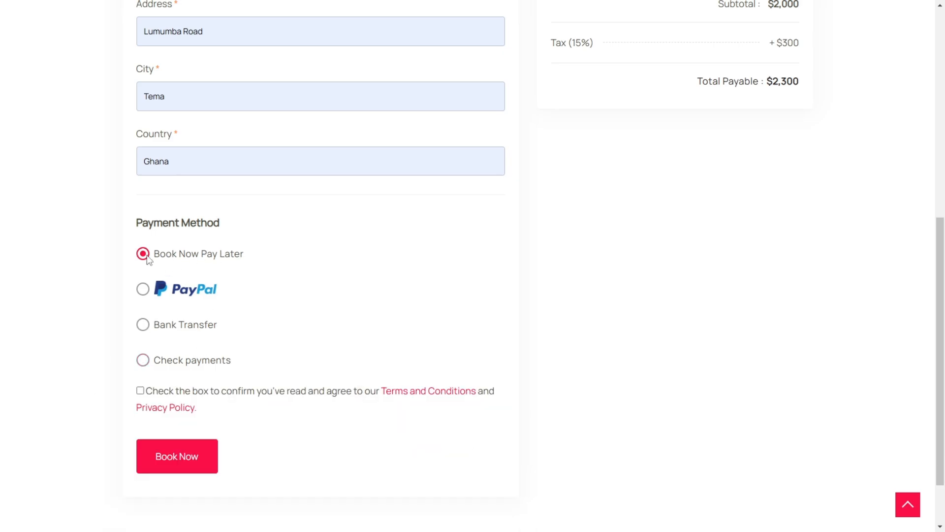
Step: Agree to the Terms and Conditions and Privacy Policy and submit the trip booking
{"action": "left_click", "coordinate": [141, 390]}
{"action": "scroll", "coordinate": [295, 344], "scroll_direction": "up", "scroll_amount": 6}
{"action": "scroll", "coordinate": [96, 428], "scroll_direction": "down", "scroll_amount": 6}
{"action": "left_click", "coordinate": [169, 456]}
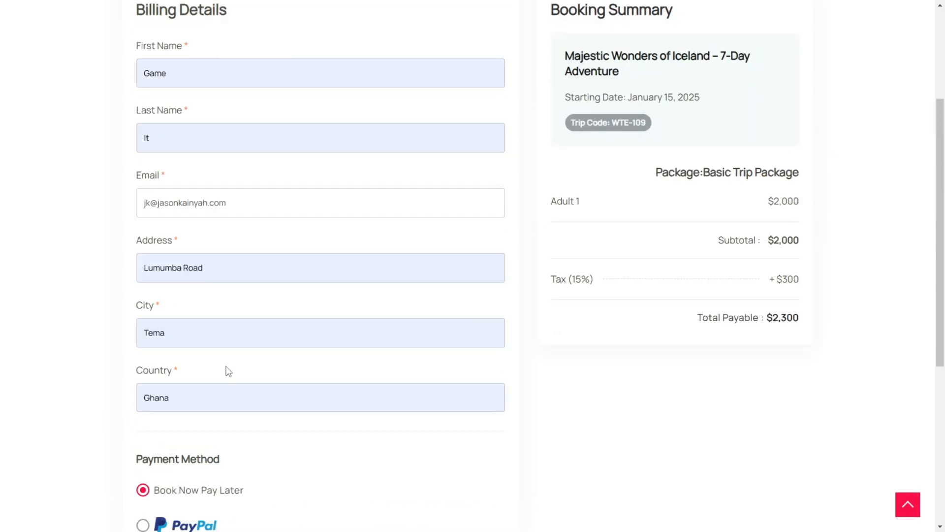
{"action": "scroll", "coordinate": [207, 394], "scroll_direction": "down", "scroll_amount": 10}
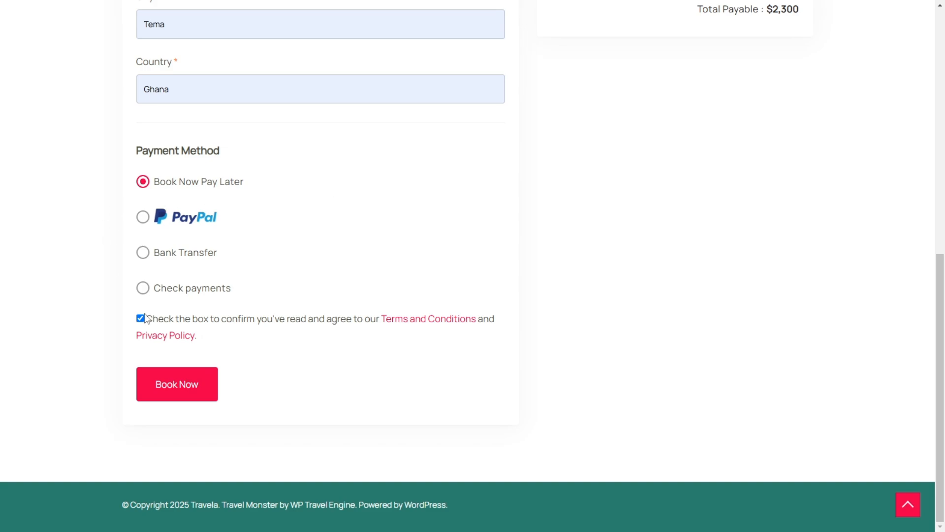
{"action": "left_click", "coordinate": [175, 393]}
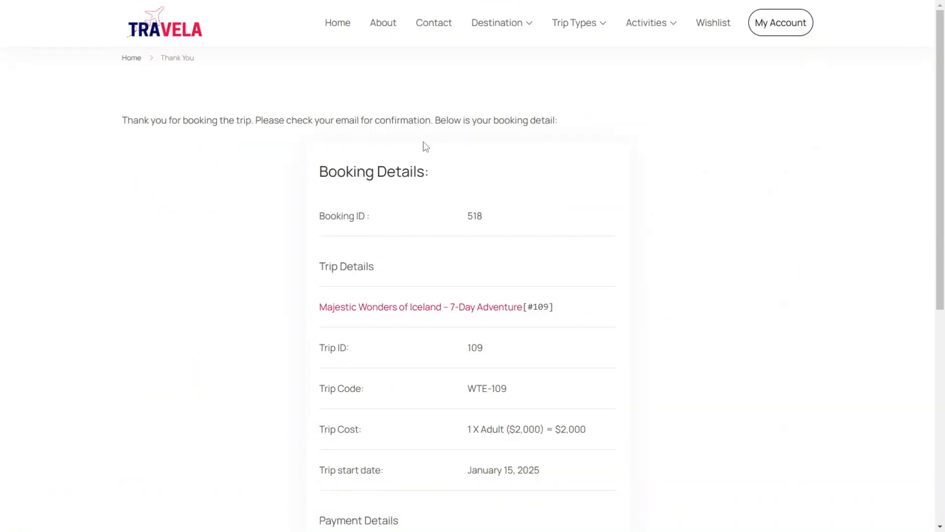
Step: Review the trip and payment details on the booking confirmation and open the customer's account page
{"action": "scroll", "coordinate": [492, 207], "scroll_direction": "down", "scroll_amount": 2}
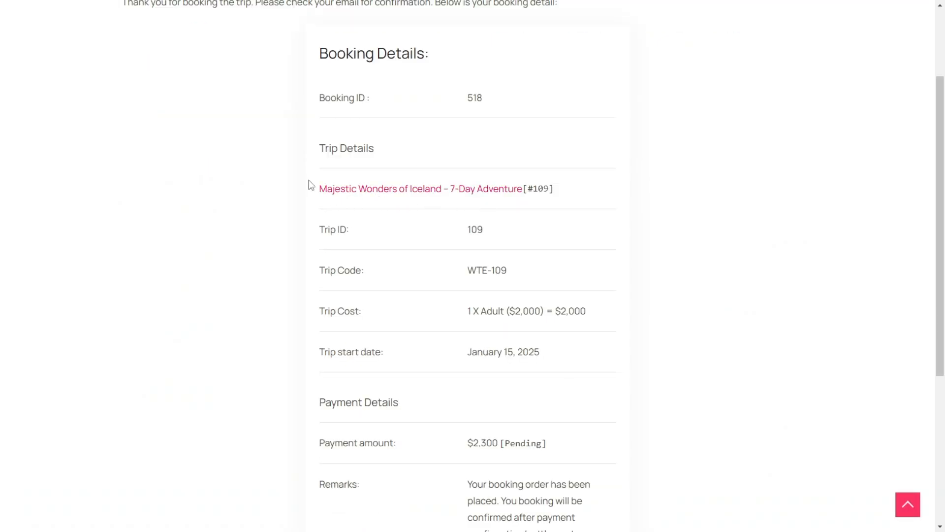
{"action": "scroll", "coordinate": [452, 142], "scroll_direction": "down", "scroll_amount": 5}
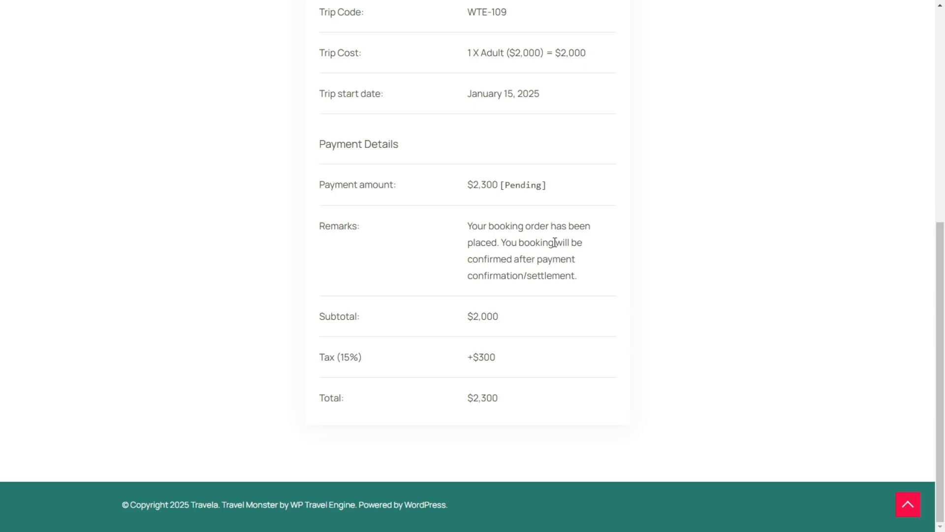
{"action": "scroll", "coordinate": [512, 255], "scroll_direction": "up", "scroll_amount": 7}
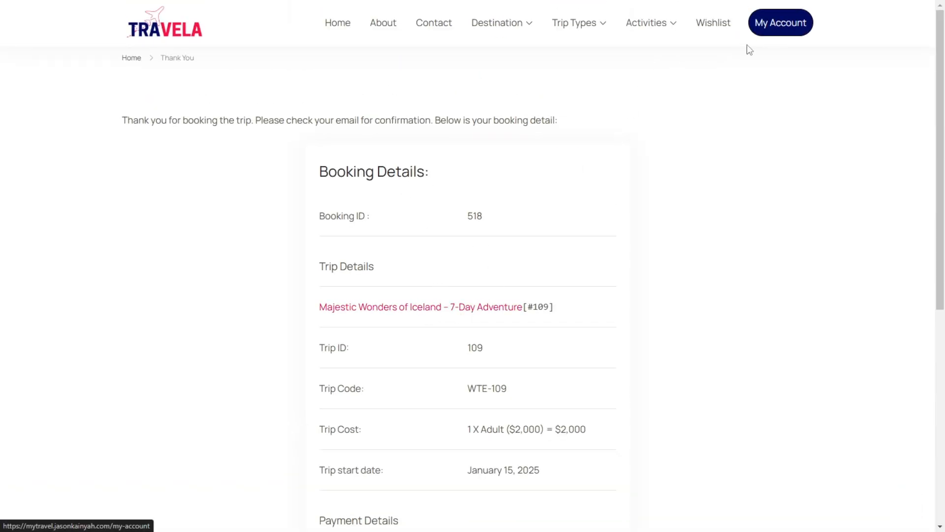
{"action": "left_click", "coordinate": [763, 24]}
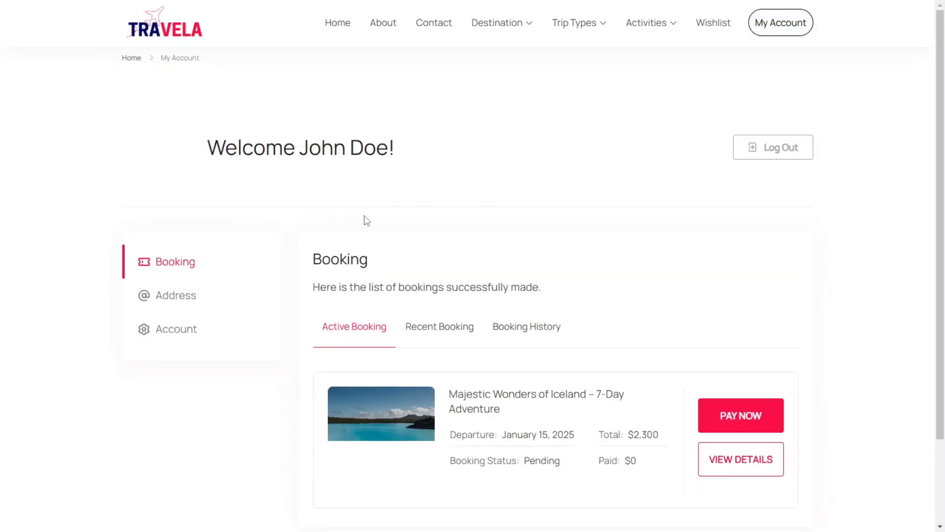
Step: Check the account's recent bookings and booking history, and return to the active bookings
{"action": "scroll", "coordinate": [556, 380], "scroll_direction": "down", "scroll_amount": 1}
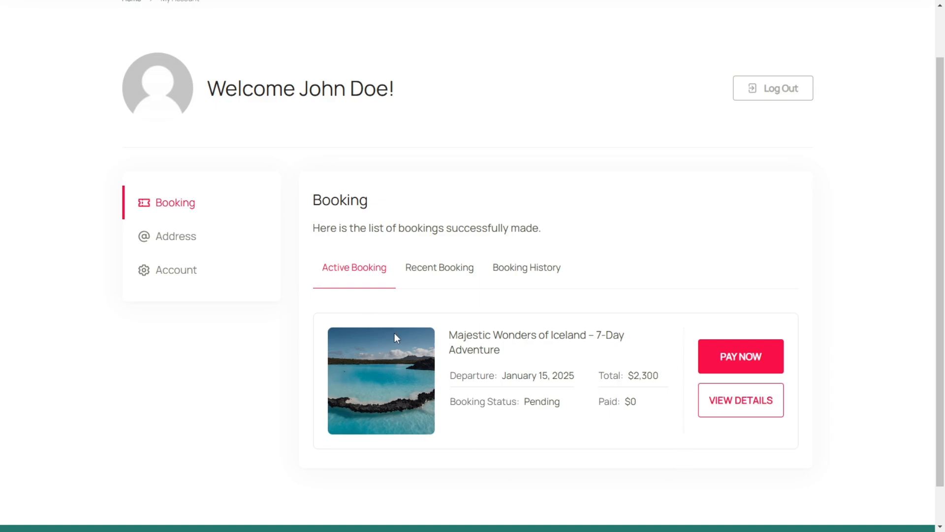
{"action": "left_click", "coordinate": [446, 274]}
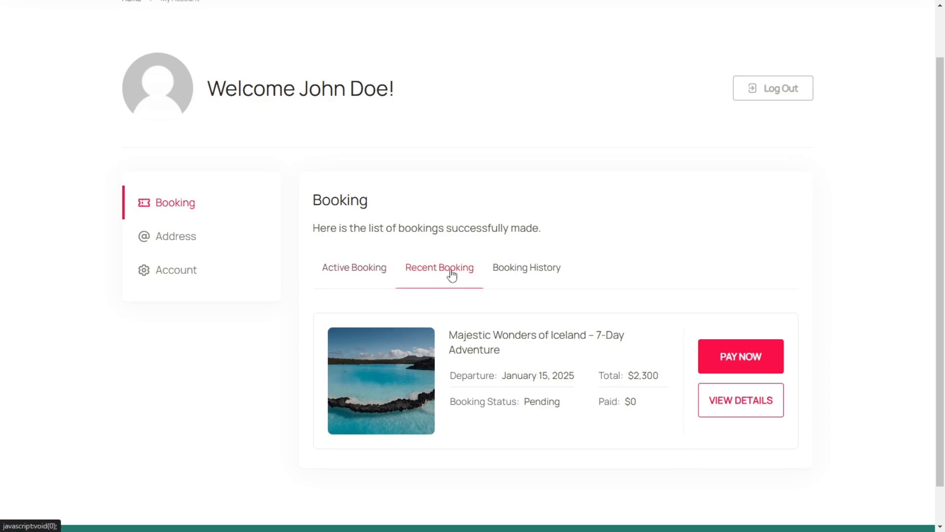
{"action": "left_click", "coordinate": [549, 273]}
{"action": "left_click", "coordinate": [338, 270]}
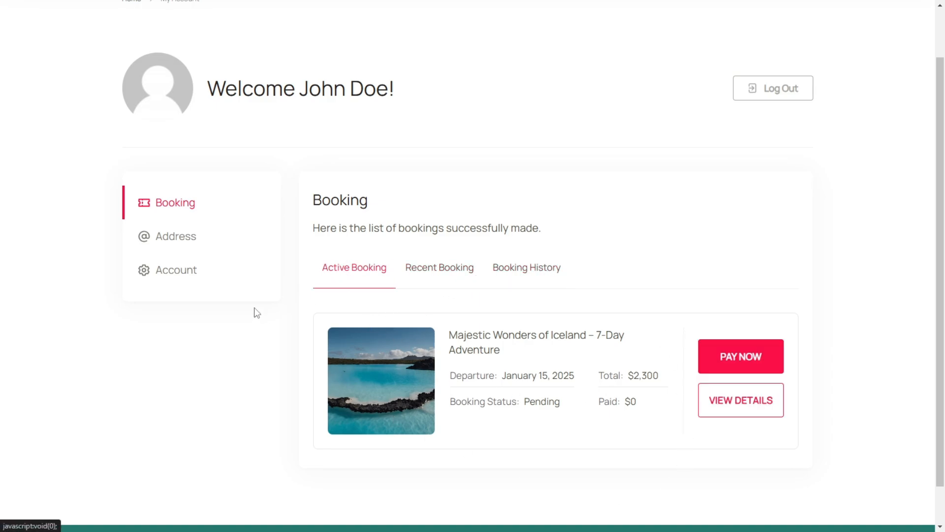
Step: Examine the account details form with its name, e-mail and password settings, and return to the booking list
{"action": "left_click", "coordinate": [198, 274]}
{"action": "scroll", "coordinate": [393, 323], "scroll_direction": "down", "scroll_amount": 3}
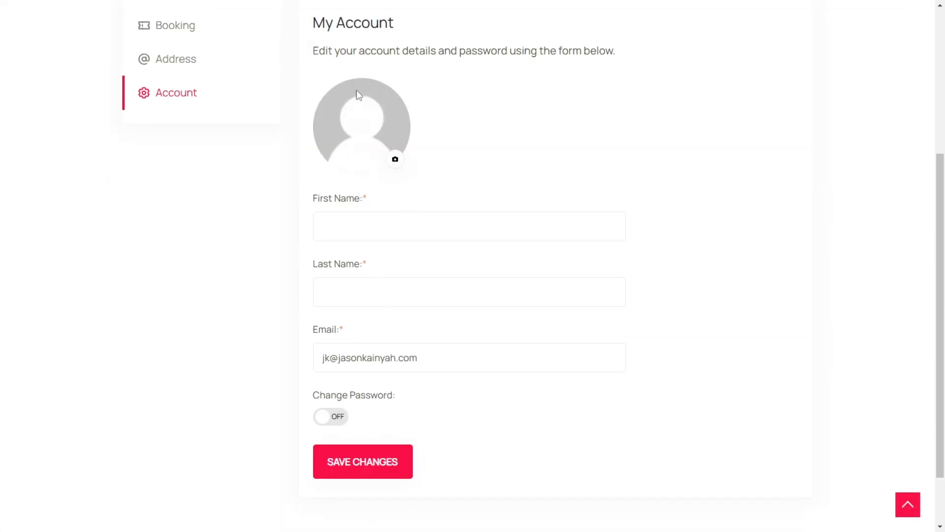
{"action": "left_click", "coordinate": [374, 239]}
{"action": "left_click", "coordinate": [336, 291]}
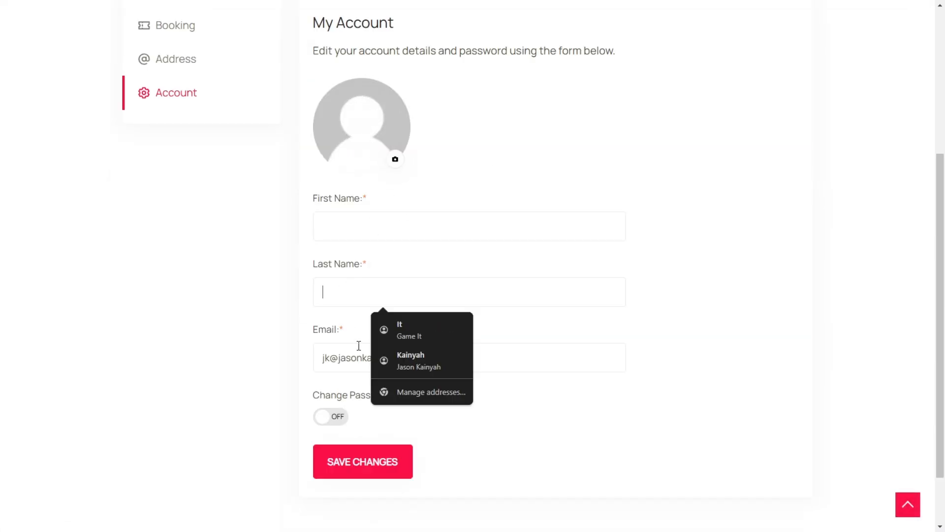
{"action": "scroll", "coordinate": [340, 408], "scroll_direction": "down", "scroll_amount": 2}
{"action": "scroll", "coordinate": [350, 427], "scroll_direction": "up", "scroll_amount": 5}
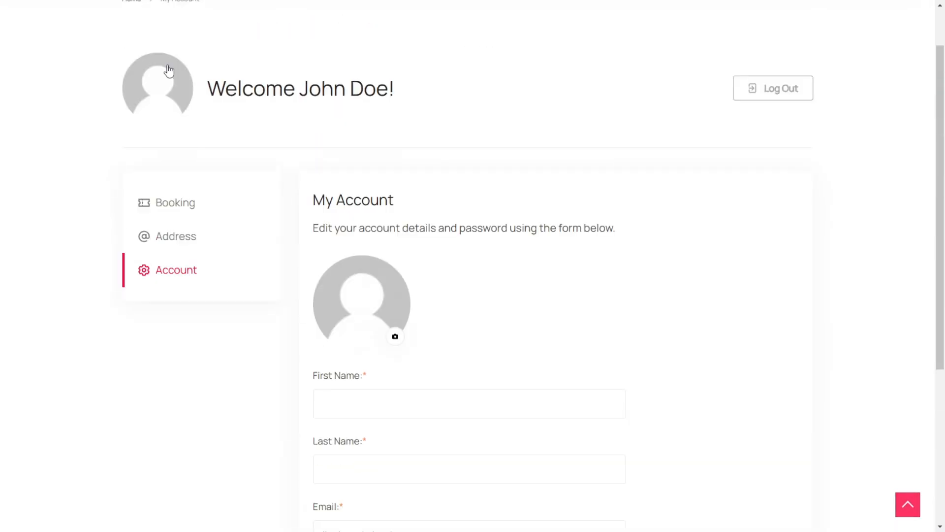
{"action": "left_click", "coordinate": [179, 205]}
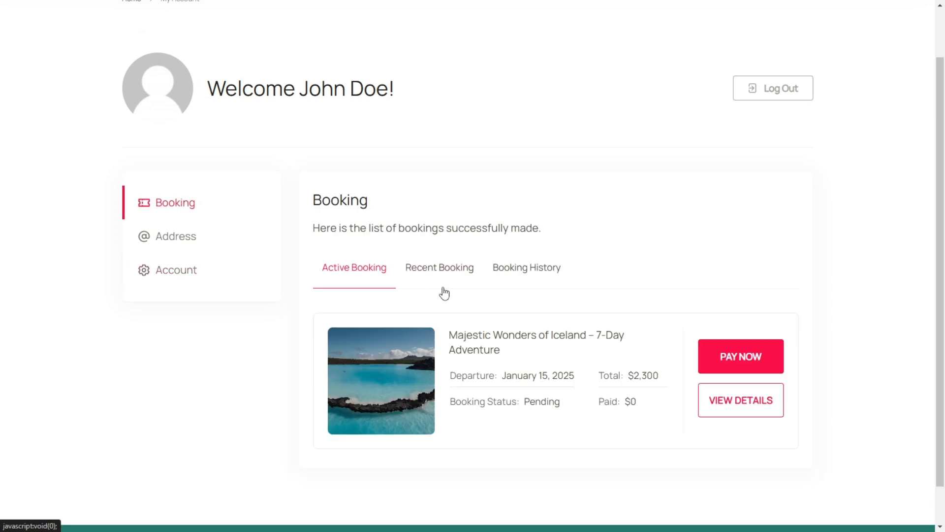
Step: Review the billing, trip and payment details of the Majestic Wonders of Iceland booking, and return to the booking list
{"action": "left_click", "coordinate": [746, 409]}
{"action": "scroll", "coordinate": [667, 272], "scroll_direction": "down", "scroll_amount": 3}
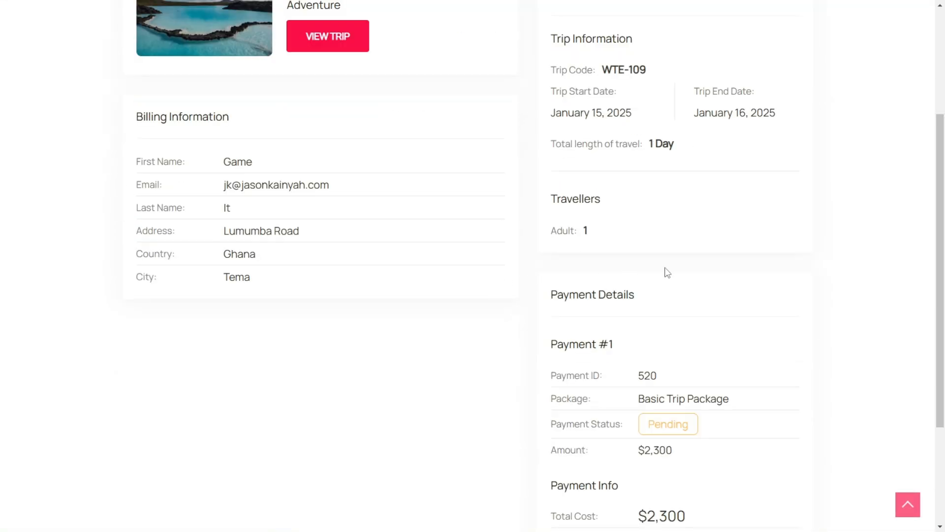
{"action": "scroll", "coordinate": [664, 266], "scroll_direction": "down", "scroll_amount": 3}
{"action": "scroll", "coordinate": [663, 261], "scroll_direction": "up", "scroll_amount": 7}
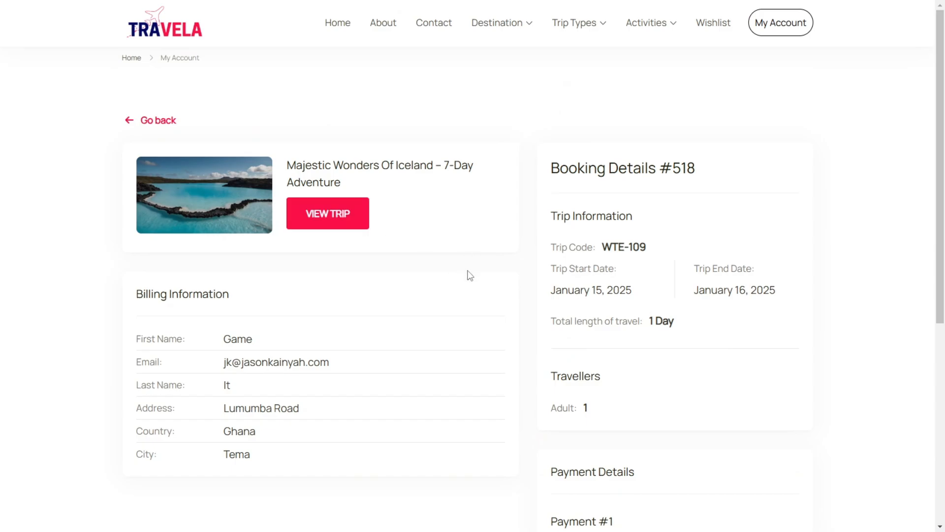
{"action": "scroll", "coordinate": [754, 253], "scroll_direction": "down", "scroll_amount": 4}
{"action": "scroll", "coordinate": [688, 376], "scroll_direction": "up", "scroll_amount": 4}
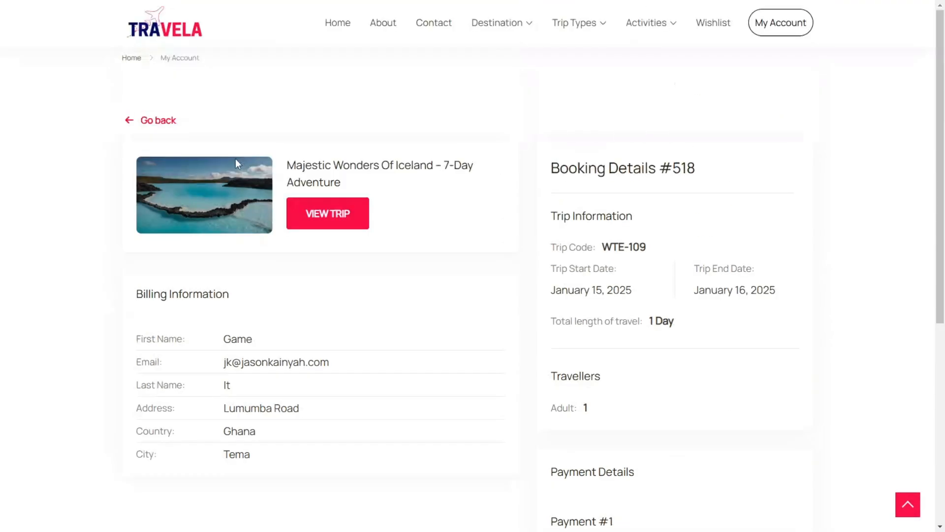
{"action": "left_click", "coordinate": [314, 217]}
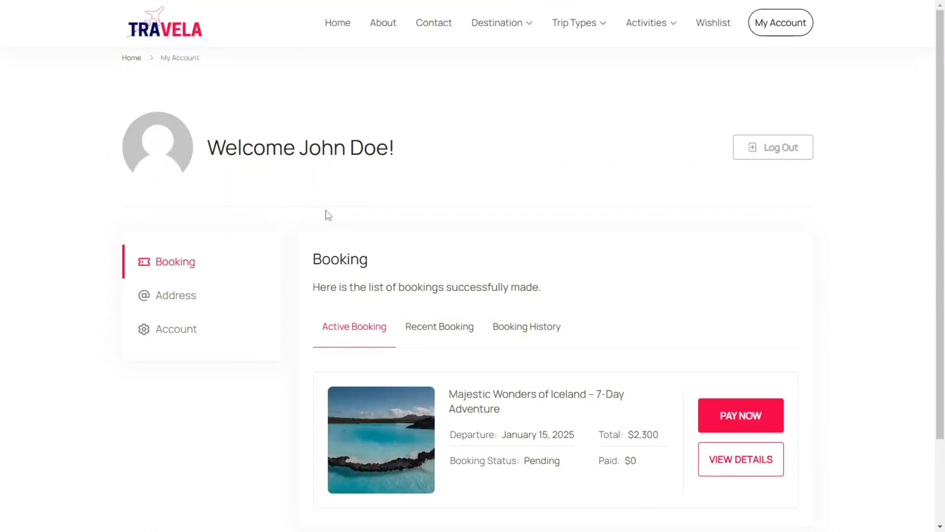
Step: Switch to the WordPress dashboard and open the Majestic Wonders of Iceland booking from WP Travel Engine's bookings for editing
{"action": "key", "text": "super"}
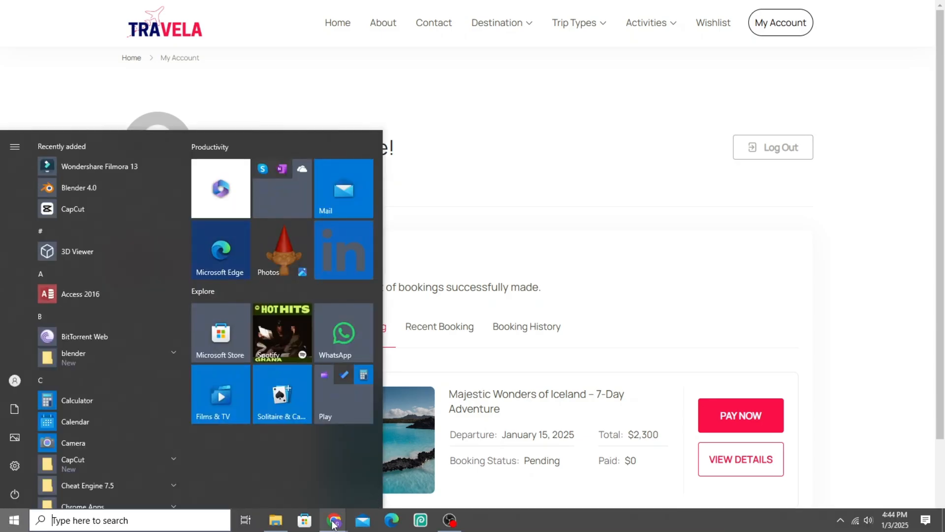
{"action": "mouse_move", "coordinate": [334, 520]}
{"action": "left_click", "coordinate": [304, 482]}
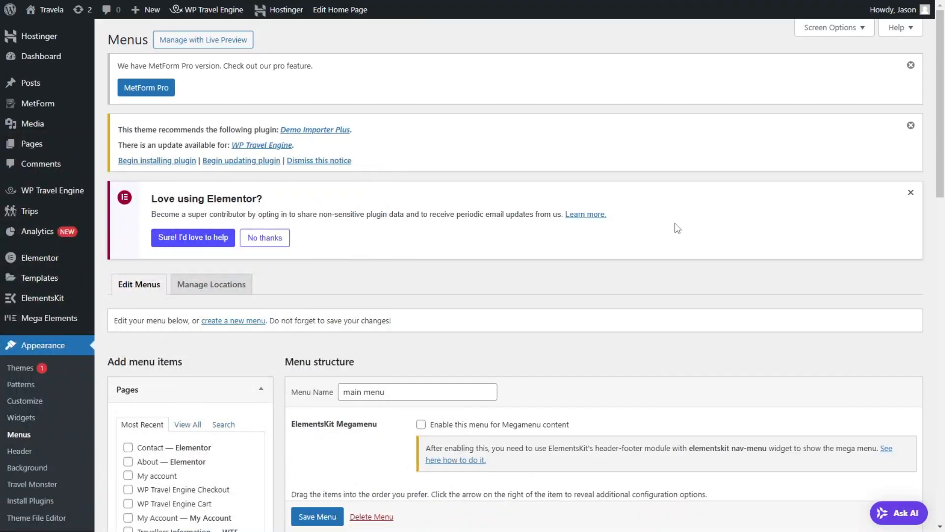
{"action": "mouse_move", "coordinate": [20, 192]}
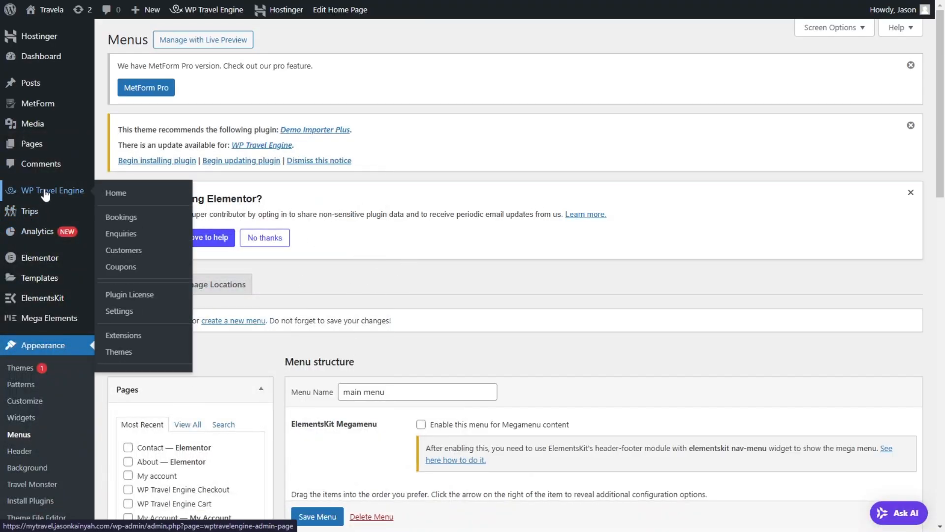
{"action": "left_click", "coordinate": [123, 217]}
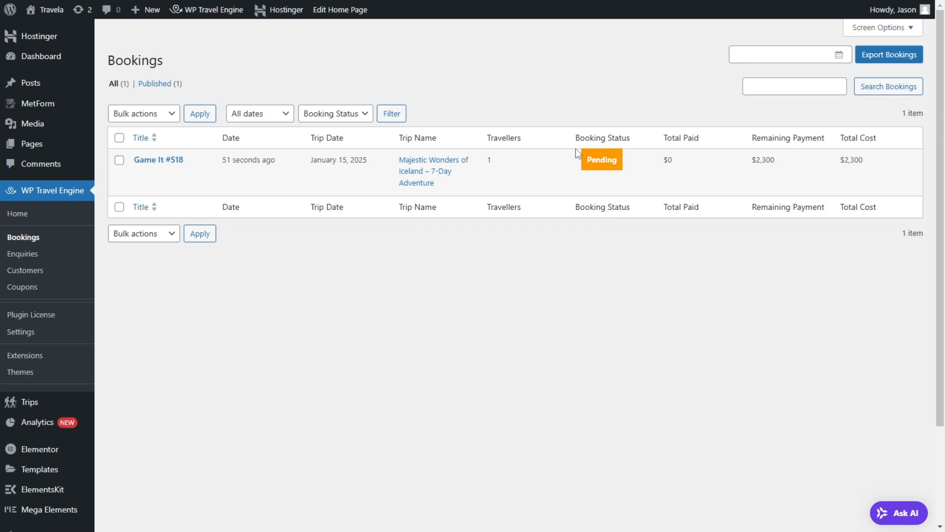
{"action": "left_click", "coordinate": [141, 174]}
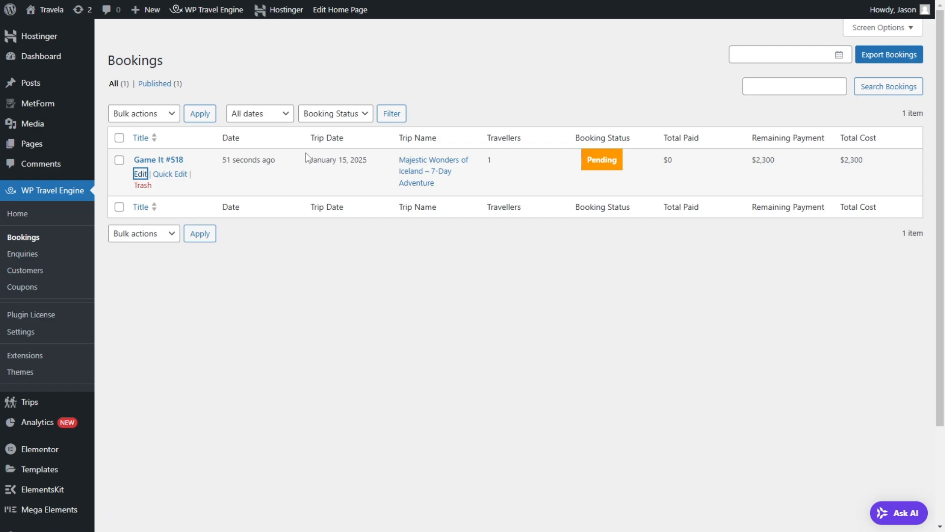
Step: Look over the booking's details, set its booking status to Booked and update it
{"action": "scroll", "coordinate": [507, 220], "scroll_direction": "down", "scroll_amount": 3}
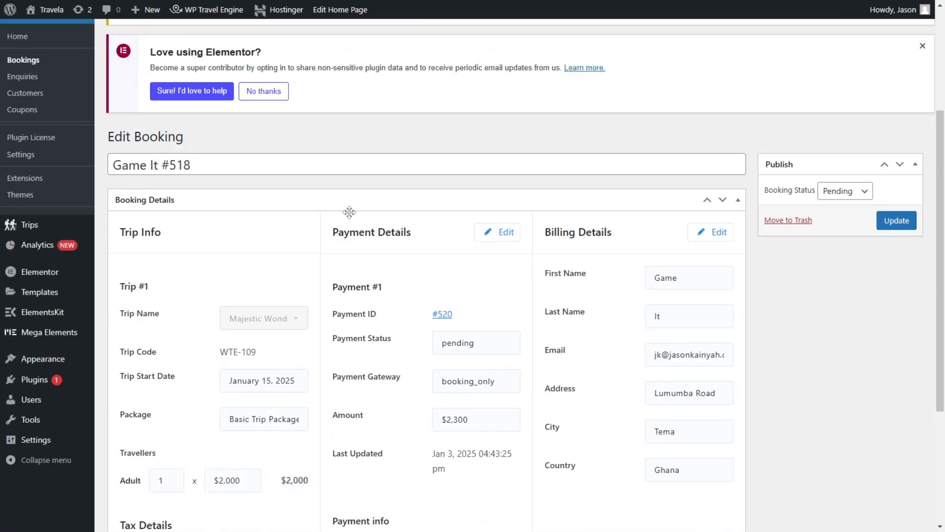
{"action": "scroll", "coordinate": [440, 223], "scroll_direction": "down", "scroll_amount": 4}
{"action": "scroll", "coordinate": [546, 241], "scroll_direction": "up", "scroll_amount": 6}
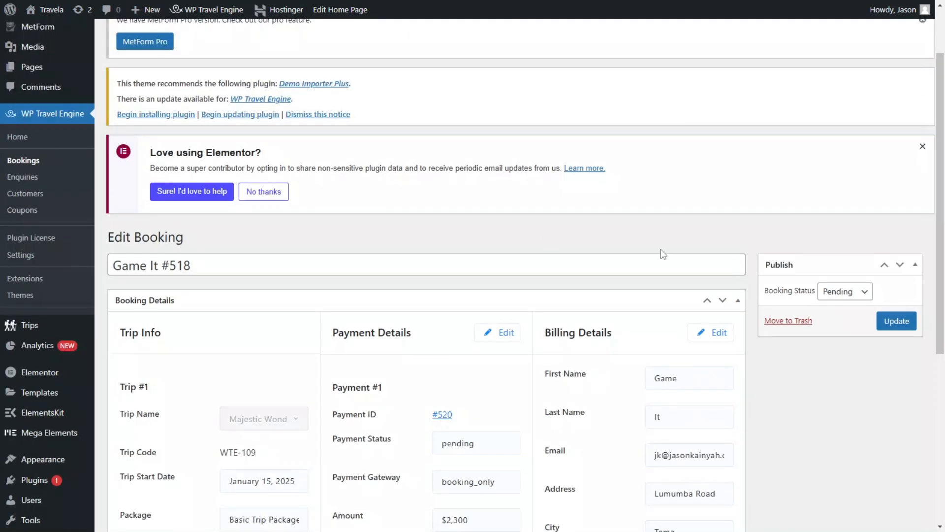
{"action": "left_click", "coordinate": [853, 291]}
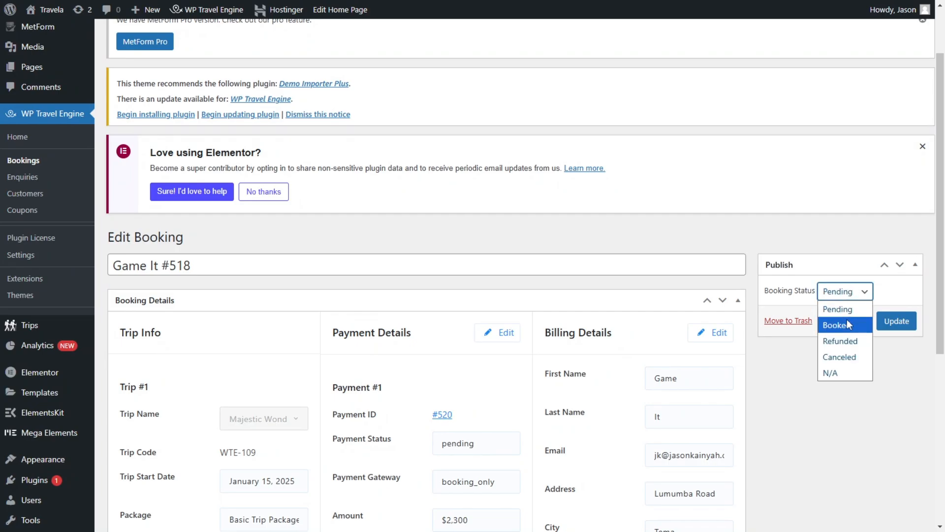
{"action": "left_click", "coordinate": [843, 324]}
{"action": "left_click", "coordinate": [853, 294]}
{"action": "left_click", "coordinate": [899, 321]}
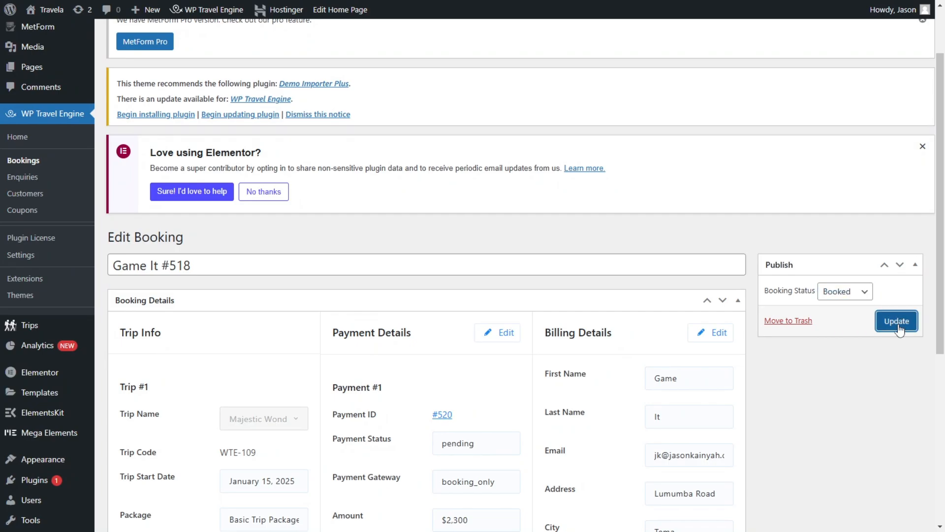
{"action": "left_click", "coordinate": [850, 294]}
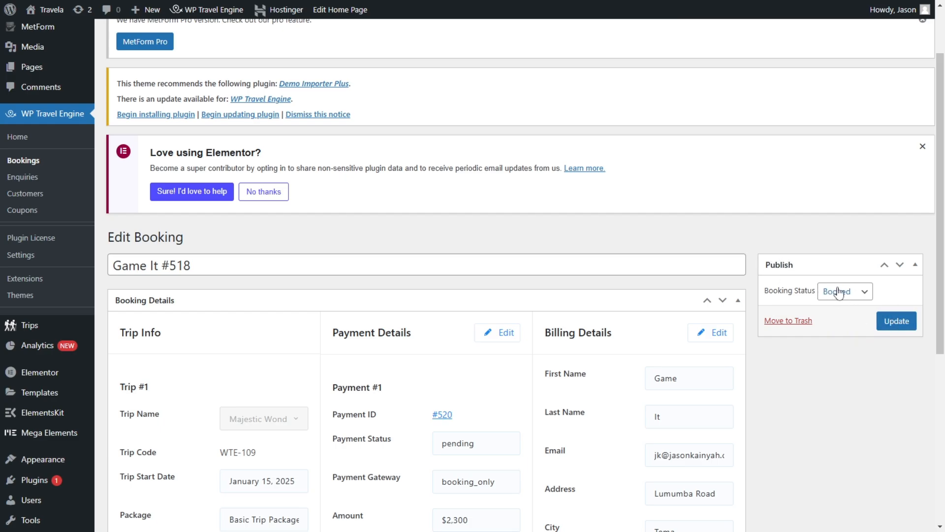
{"action": "left_click", "coordinate": [895, 320]}
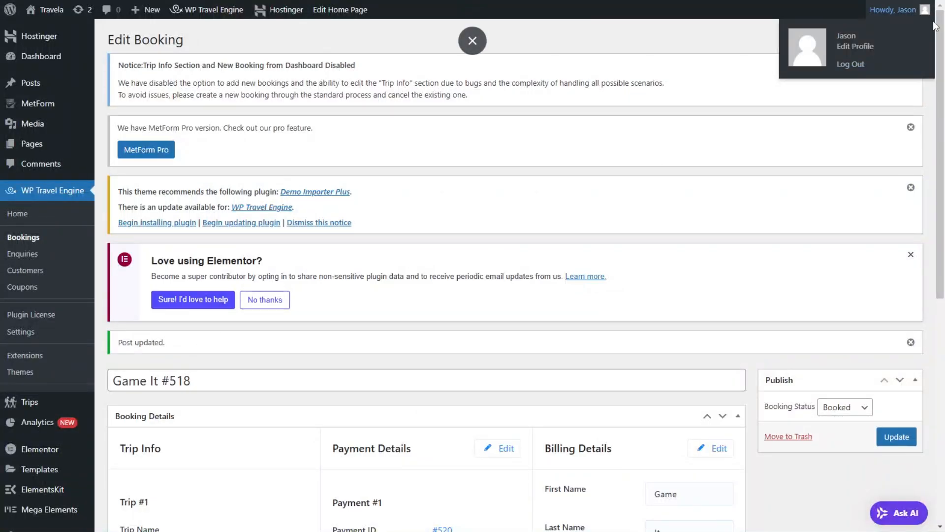
Step: Dismiss the admin notices shown above the booking being edited
{"action": "left_click", "coordinate": [911, 65]}
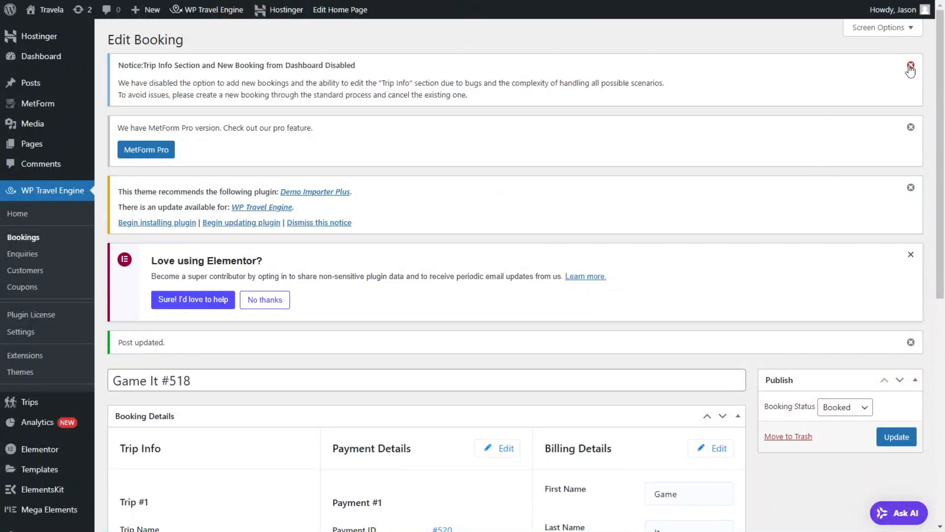
{"action": "left_click", "coordinate": [911, 65]}
{"action": "left_click", "coordinate": [911, 65]}
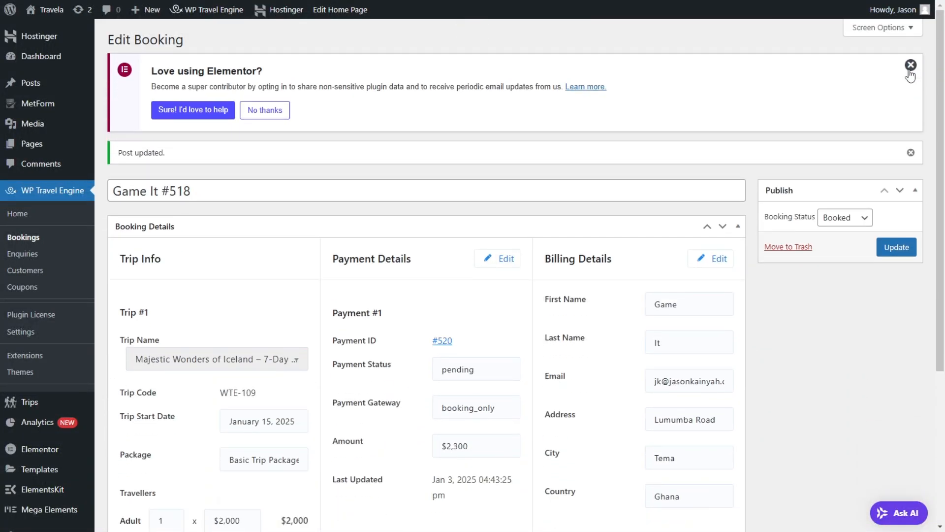
{"action": "left_click", "coordinate": [910, 65]}
{"action": "left_click", "coordinate": [911, 65]}
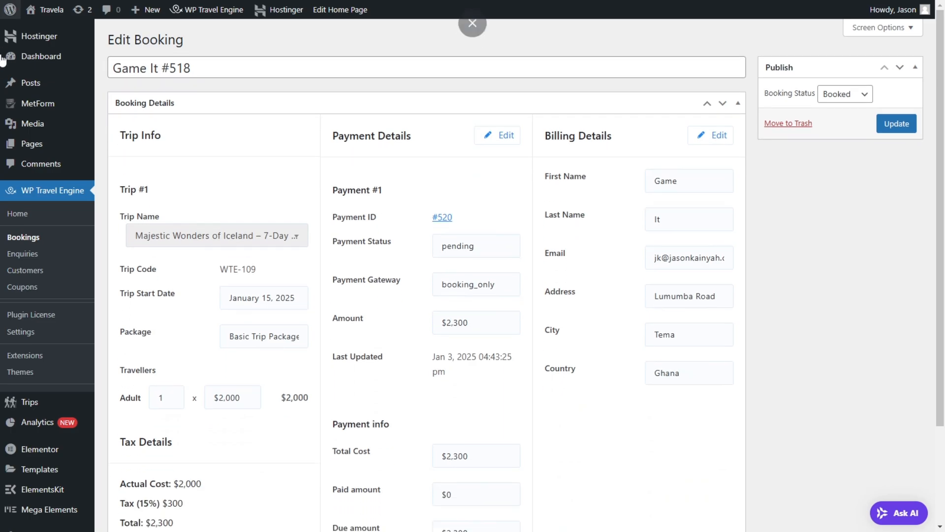
Step: Check WP Travel Engine's bookings list, customer list and enquiries list
{"action": "left_click", "coordinate": [22, 238]}
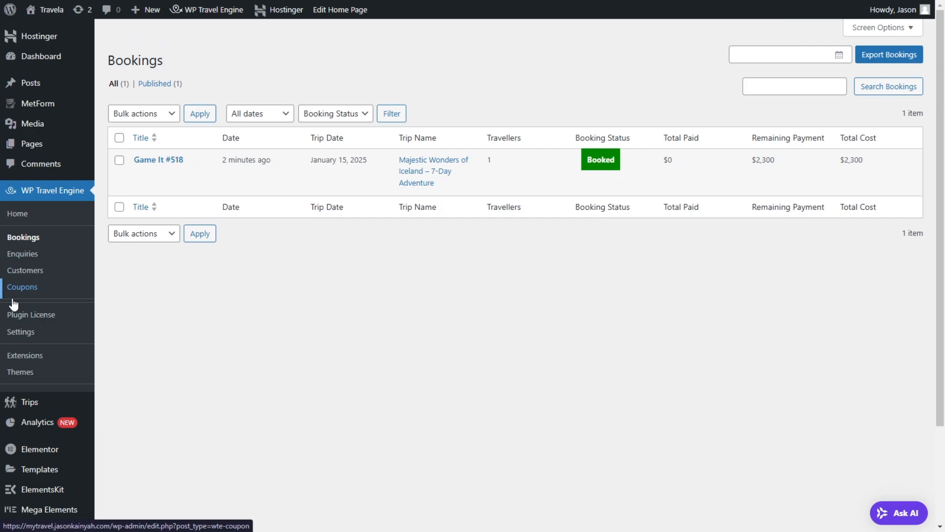
{"action": "left_click", "coordinate": [27, 273]}
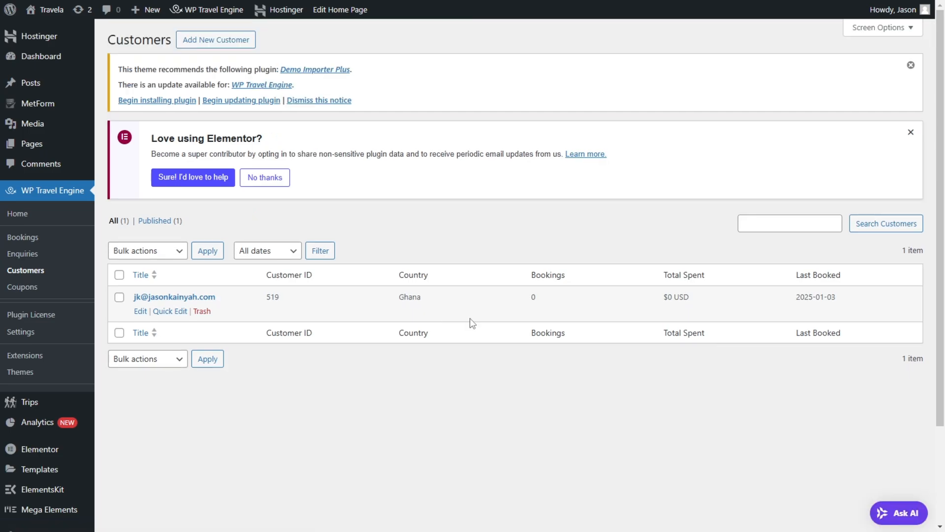
{"action": "left_click", "coordinate": [40, 257]}
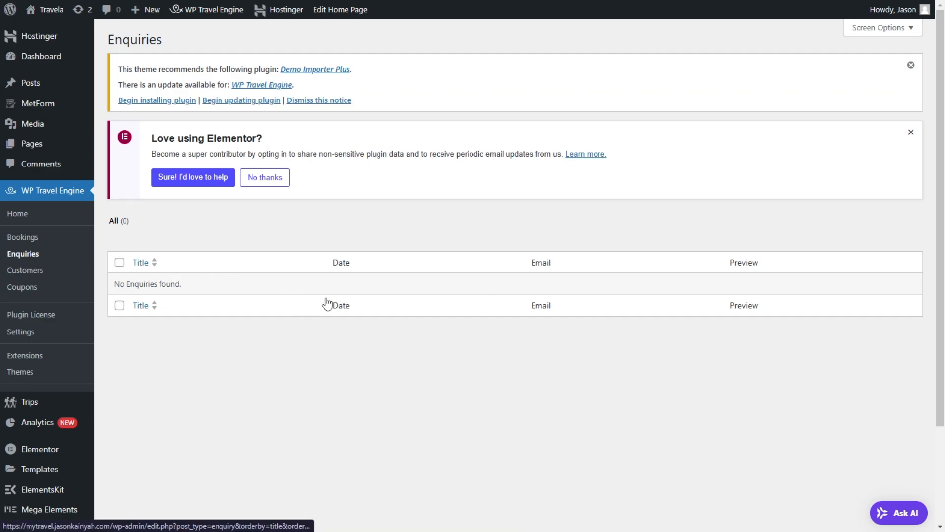
Step: Switch to the customer's account on the Travela site, review the Iceland booking's details and return to the booking list
{"action": "key", "text": "super"}
{"action": "mouse_move", "coordinate": [392, 522]}
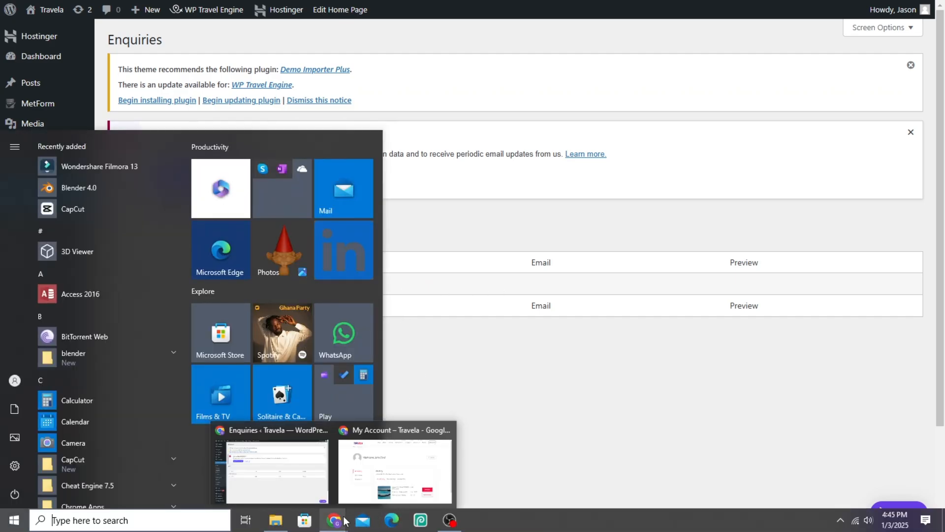
{"action": "left_click", "coordinate": [356, 490]}
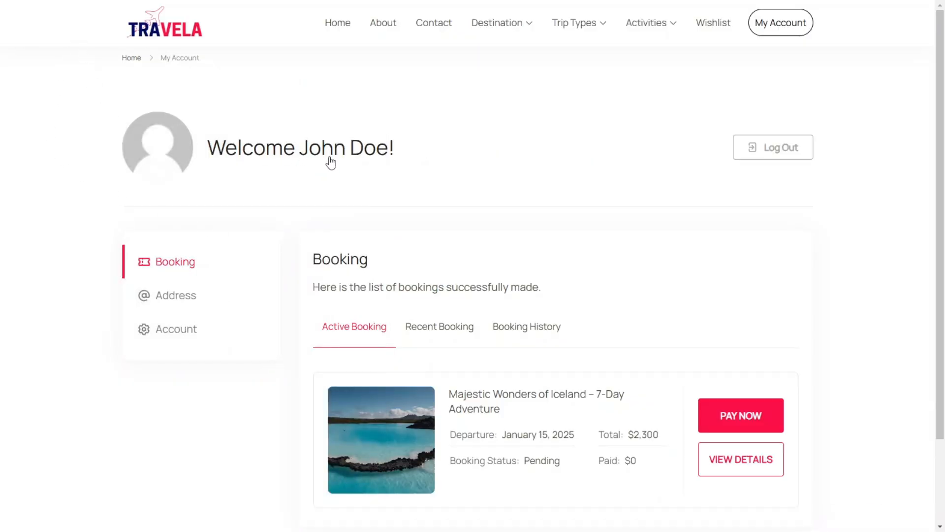
{"action": "scroll", "coordinate": [351, 170], "scroll_direction": "down", "scroll_amount": 3}
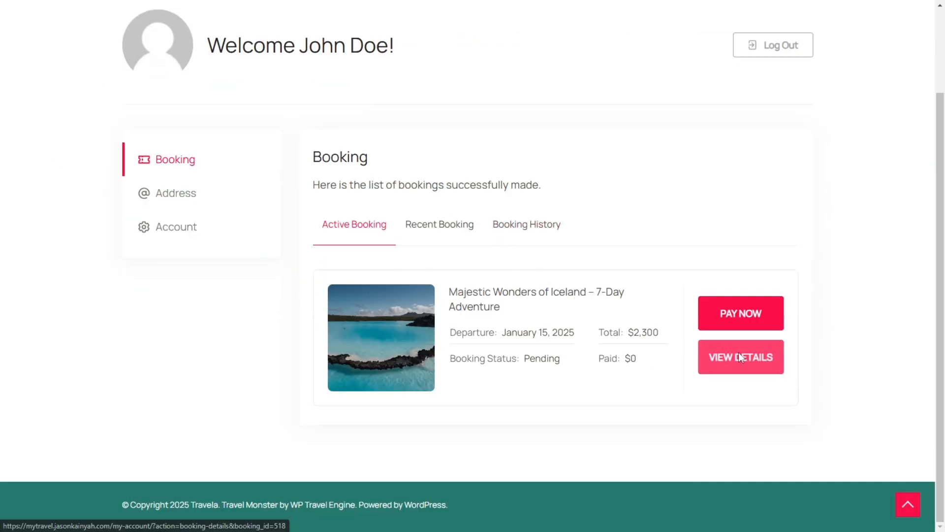
{"action": "left_click", "coordinate": [754, 358]}
{"action": "scroll", "coordinate": [710, 377], "scroll_direction": "down", "scroll_amount": 3}
{"action": "scroll", "coordinate": [711, 377], "scroll_direction": "down", "scroll_amount": 3}
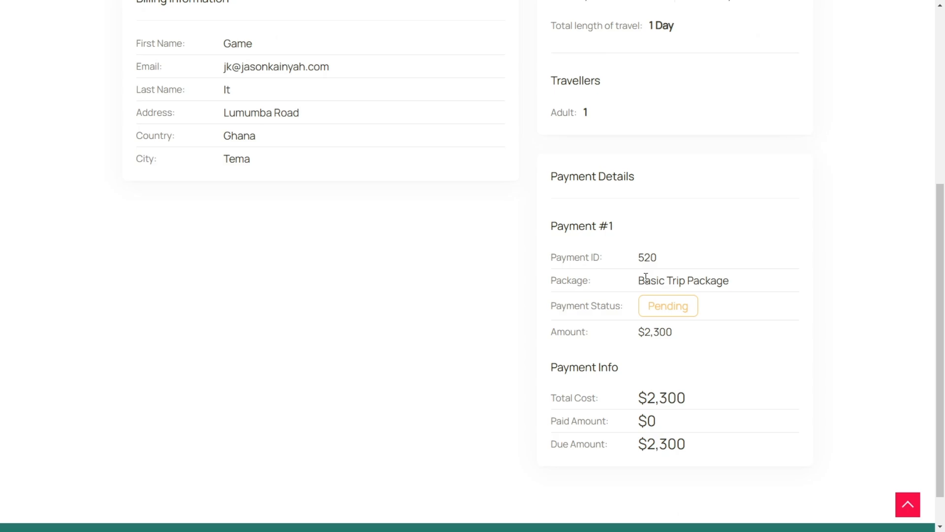
{"action": "scroll", "coordinate": [661, 320], "scroll_direction": "up", "scroll_amount": 5}
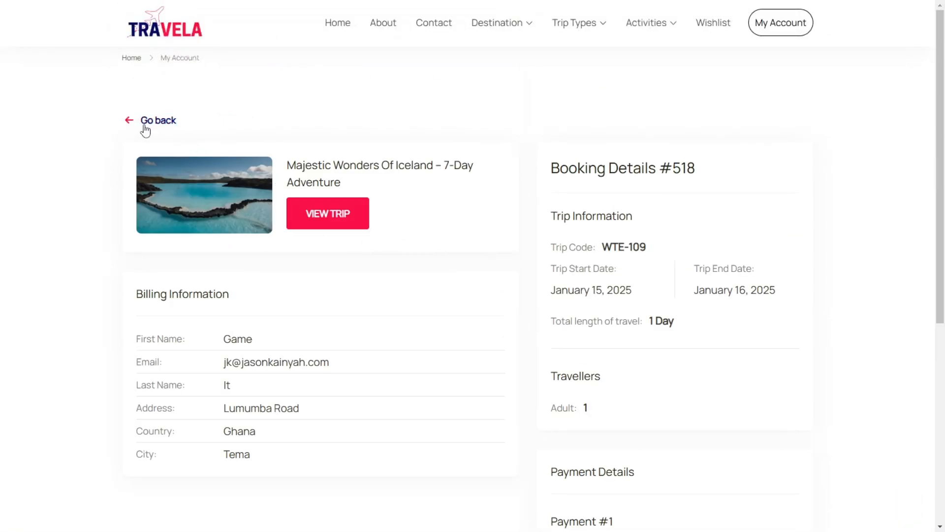
{"action": "left_click", "coordinate": [215, 133]}
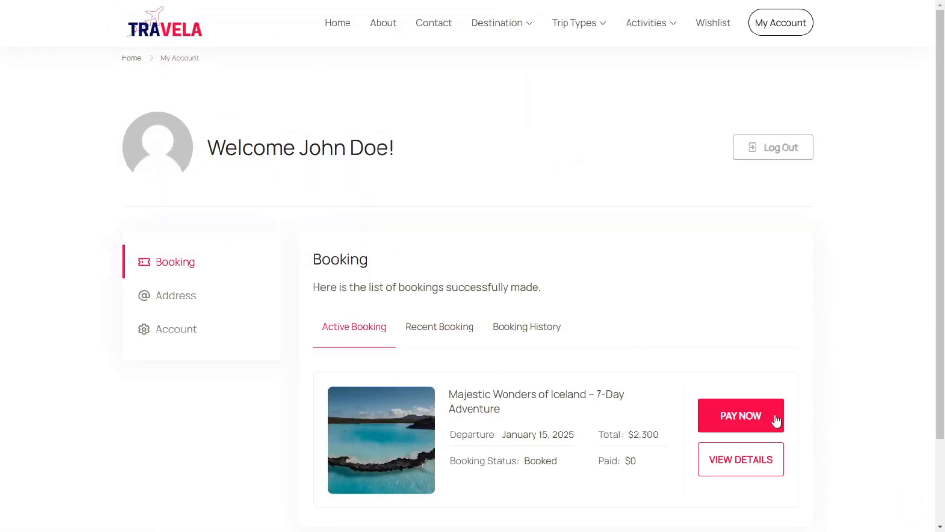
Step: Open the payment checkout for the Iceland booking and try to submit it with Bank Transfer as the payment method
{"action": "left_click", "coordinate": [776, 419]}
{"action": "scroll", "coordinate": [702, 411], "scroll_direction": "down", "scroll_amount": 1}
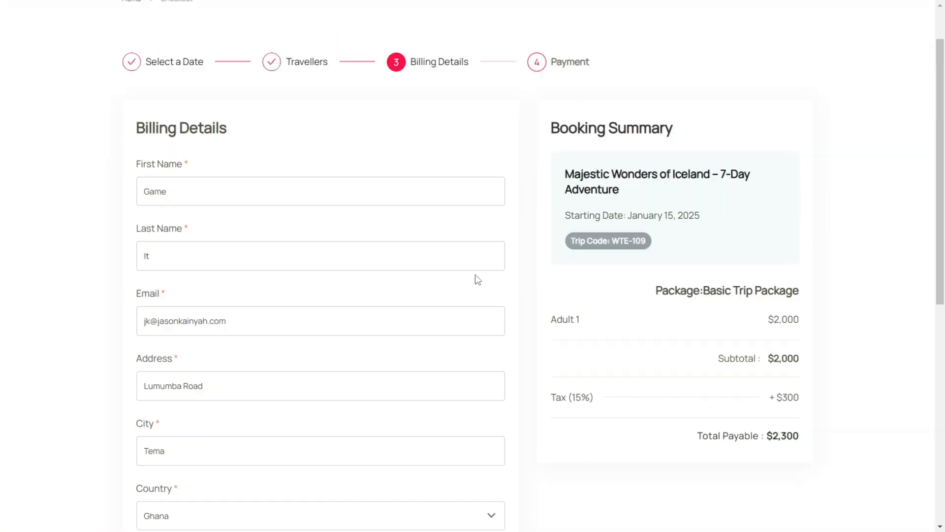
{"action": "scroll", "coordinate": [477, 279], "scroll_direction": "down", "scroll_amount": 7}
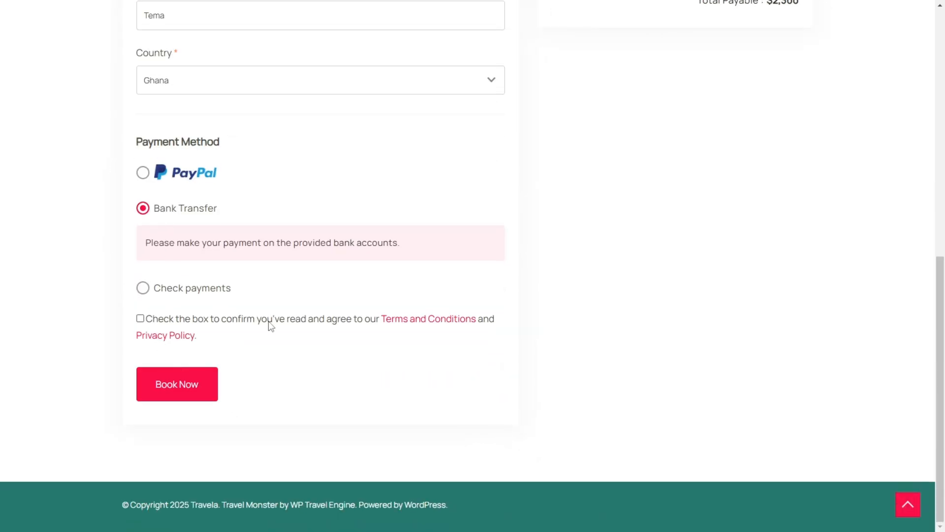
{"action": "left_click", "coordinate": [178, 386]}
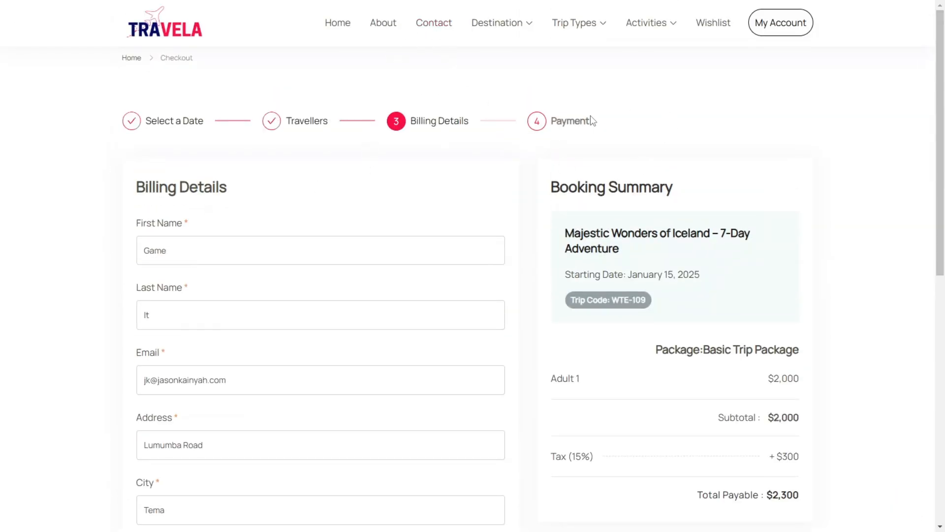
{"action": "scroll", "coordinate": [194, 401], "scroll_direction": "down", "scroll_amount": 6}
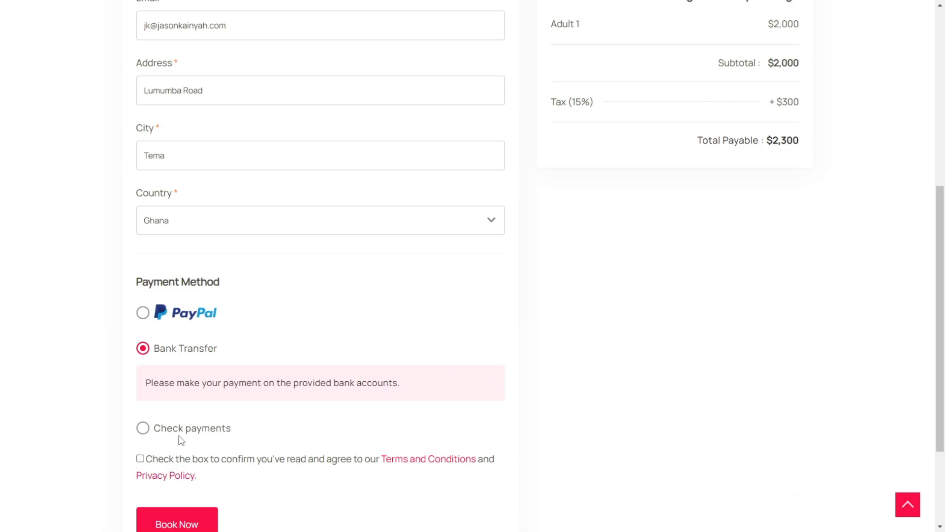
{"action": "scroll", "coordinate": [326, 341], "scroll_direction": "down", "scroll_amount": 3}
{"action": "left_click_drag", "start_coordinate": [940, 334], "coordinate": [936, 88]}
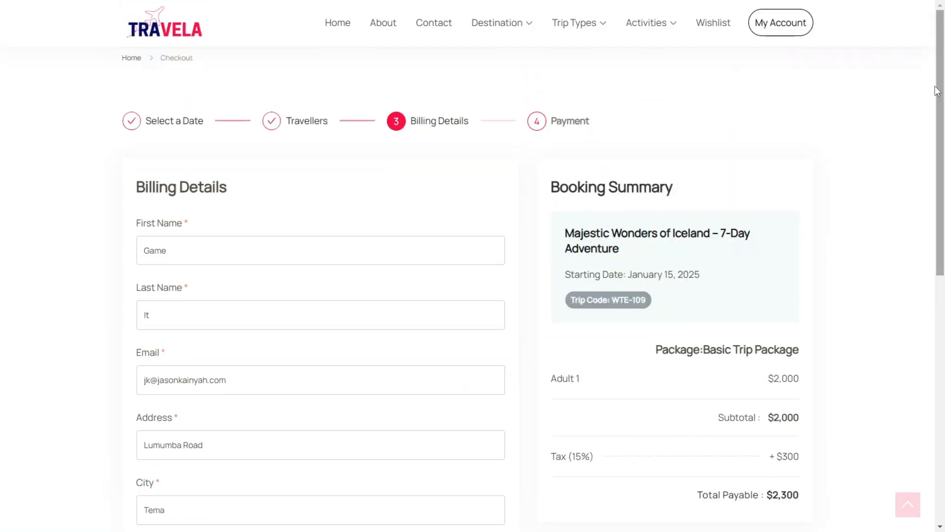
Step: Return to the customer's account page and check the payment status of the Iceland booking
{"action": "left_click", "coordinate": [761, 27]}
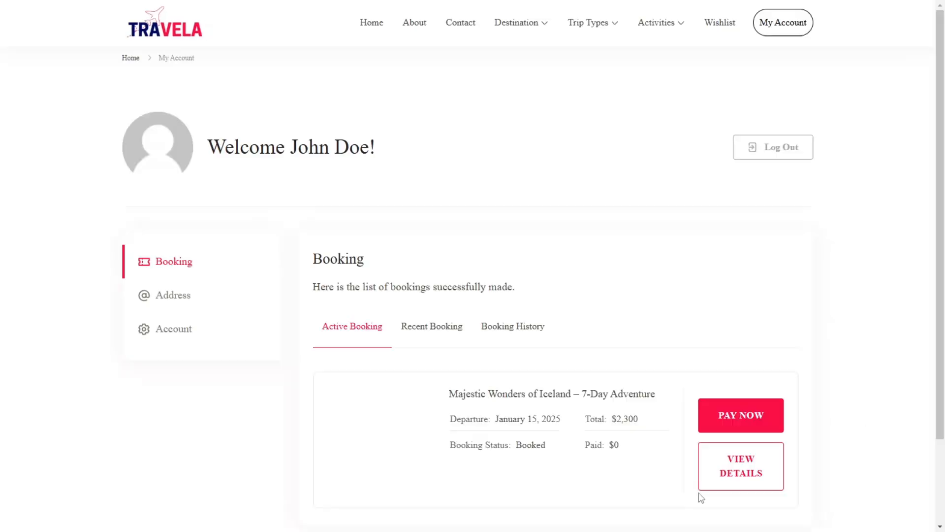
{"action": "scroll", "coordinate": [640, 453], "scroll_direction": "down", "scroll_amount": 2}
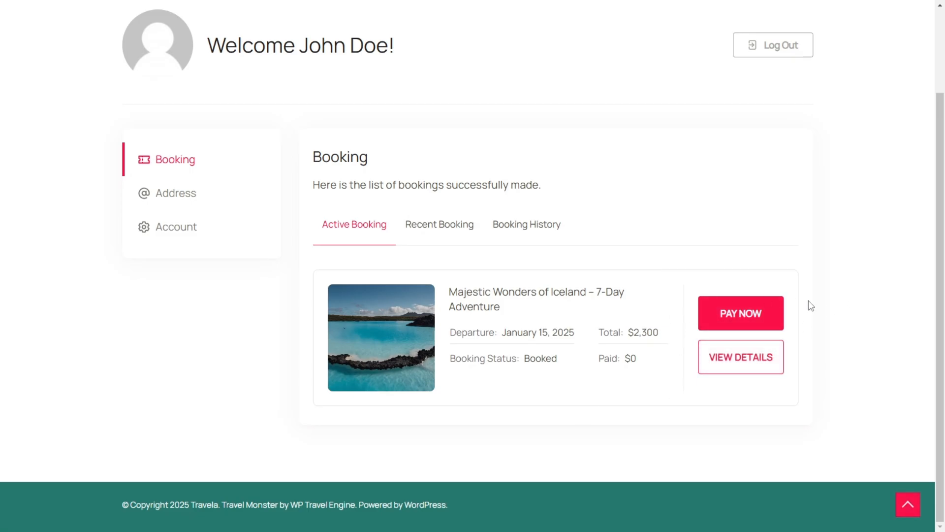
{"action": "key", "text": "alt+Left"}
Step: Switch to the WordPress admin window and open the Iceland trip's booking from WP Travel Engine's bookings list
{"action": "key", "text": "super"}
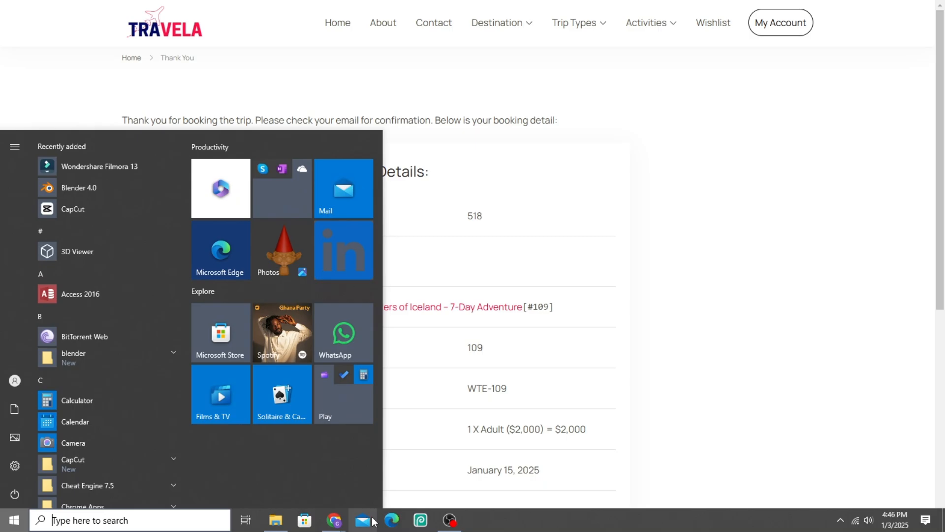
{"action": "mouse_move", "coordinate": [334, 520]}
{"action": "left_click", "coordinate": [296, 461]}
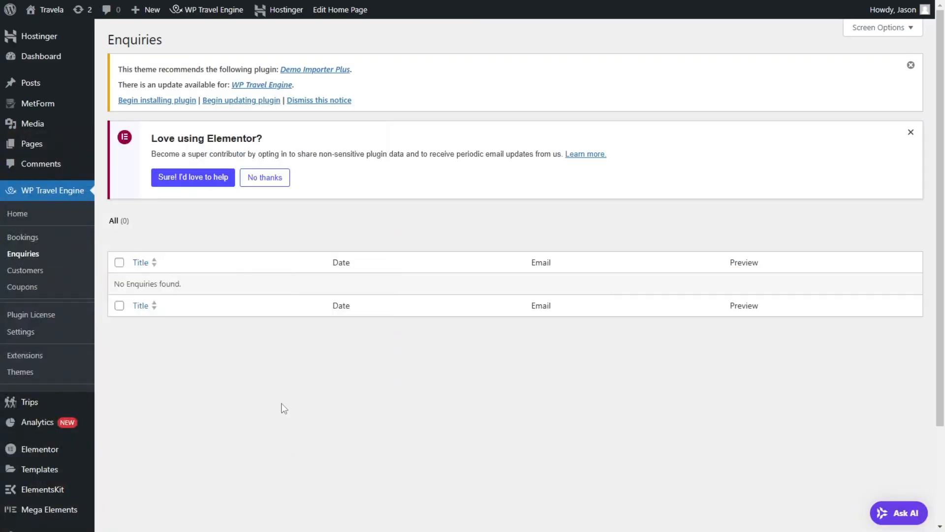
{"action": "left_click", "coordinate": [23, 238]}
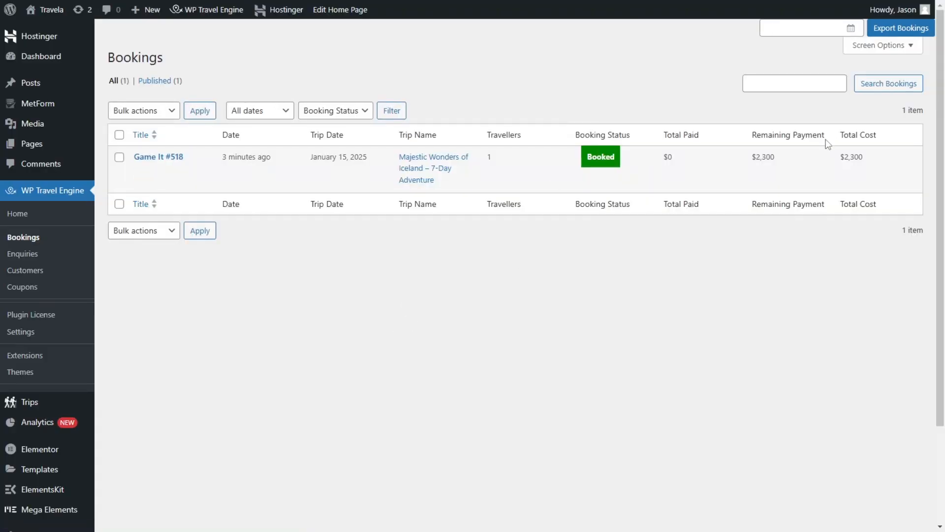
{"action": "left_click", "coordinate": [139, 175]}
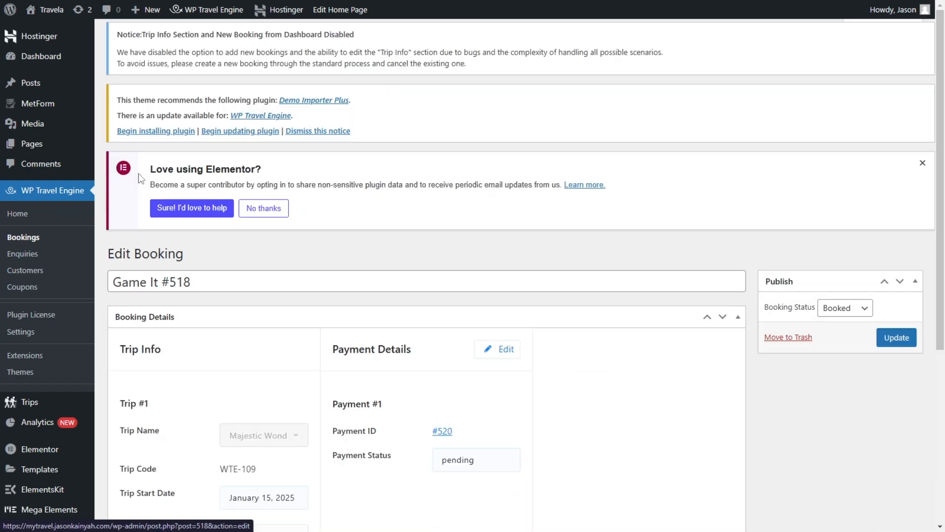
{"action": "scroll", "coordinate": [640, 275], "scroll_direction": "down", "scroll_amount": 5}
{"action": "scroll", "coordinate": [685, 277], "scroll_direction": "down", "scroll_amount": 2}
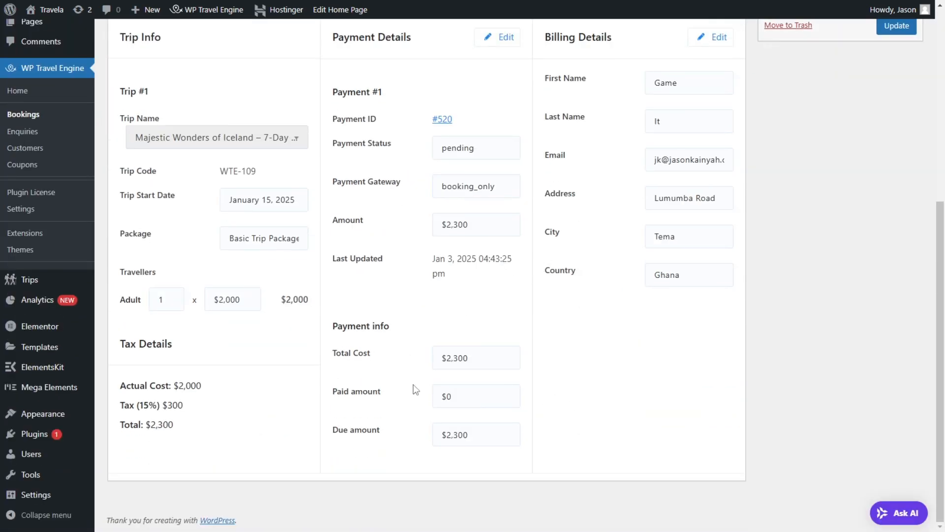
Step: Try to edit the paid amount in the booking's payment info, and look over the payment and billing details
{"action": "left_click", "coordinate": [459, 395]}
{"action": "left_click", "coordinate": [517, 353]}
{"action": "left_click_drag", "start_coordinate": [441, 399], "coordinate": [468, 397]}
{"action": "left_click", "coordinate": [844, 188]}
{"action": "scroll", "coordinate": [845, 188], "scroll_direction": "up", "scroll_amount": 6}
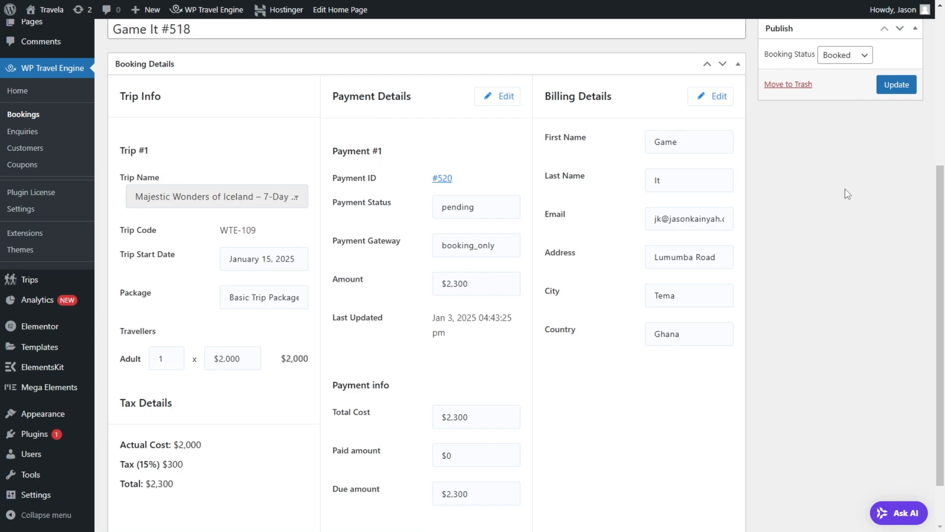
{"action": "scroll", "coordinate": [652, 323], "scroll_direction": "down", "scroll_amount": 2}
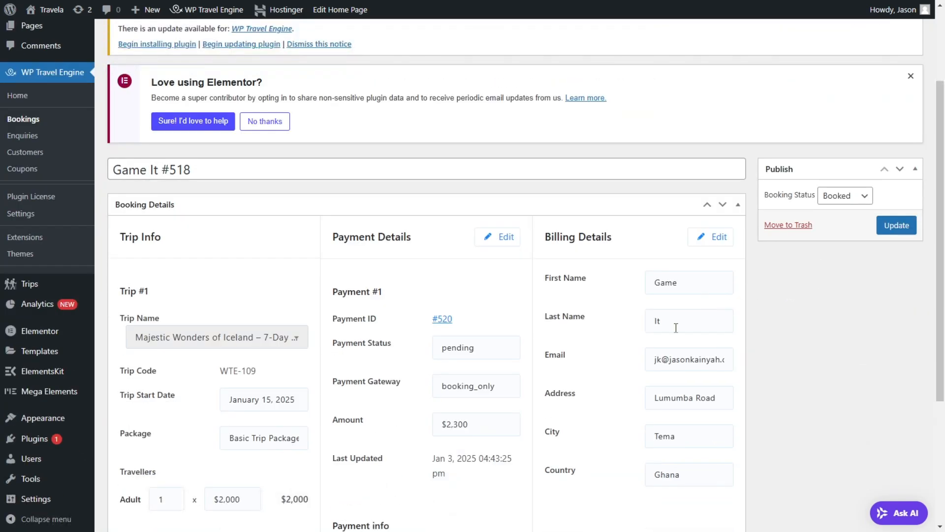
{"action": "scroll", "coordinate": [675, 327], "scroll_direction": "down", "scroll_amount": 4}
{"action": "scroll", "coordinate": [815, 117], "scroll_direction": "up", "scroll_amount": 4}
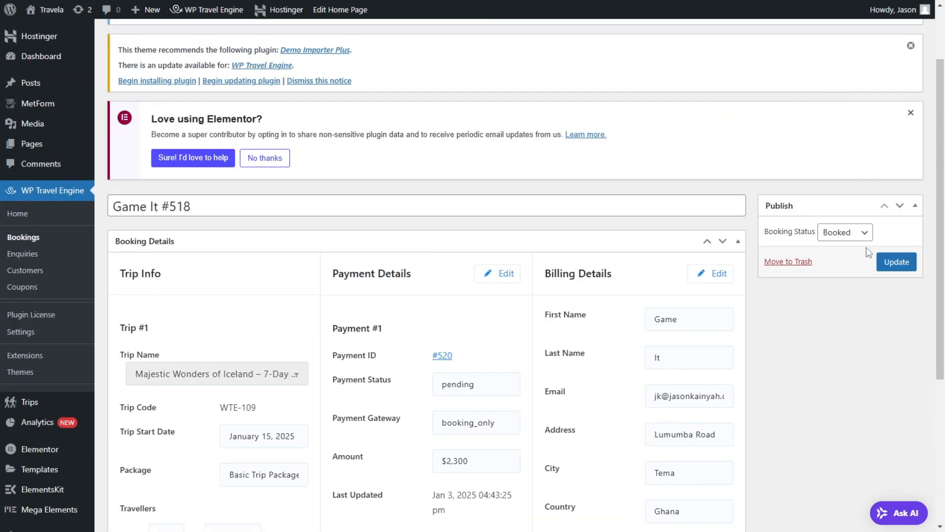
Step: Update the booking with its status kept as Booked and review the saved details
{"action": "left_click", "coordinate": [894, 262]}
{"action": "scroll", "coordinate": [553, 238], "scroll_direction": "down", "scroll_amount": 4}
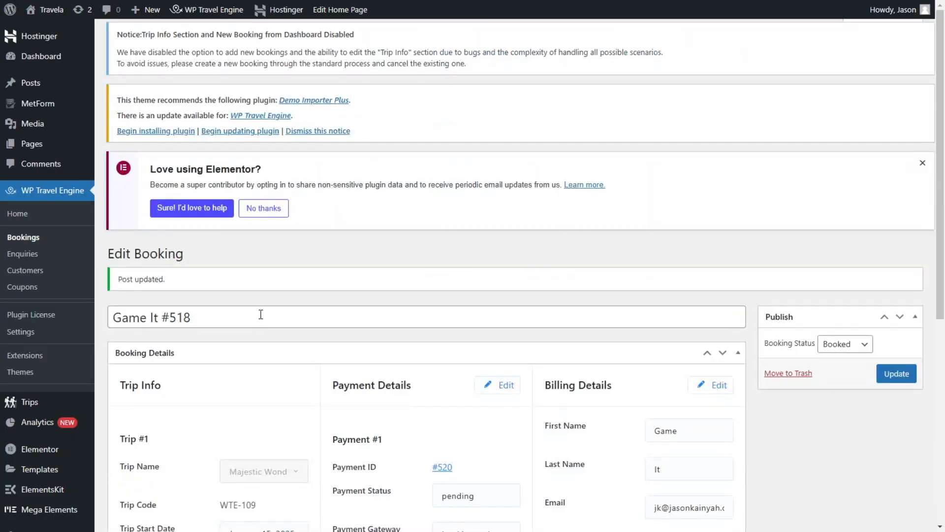
{"action": "scroll", "coordinate": [259, 312], "scroll_direction": "down", "scroll_amount": 6}
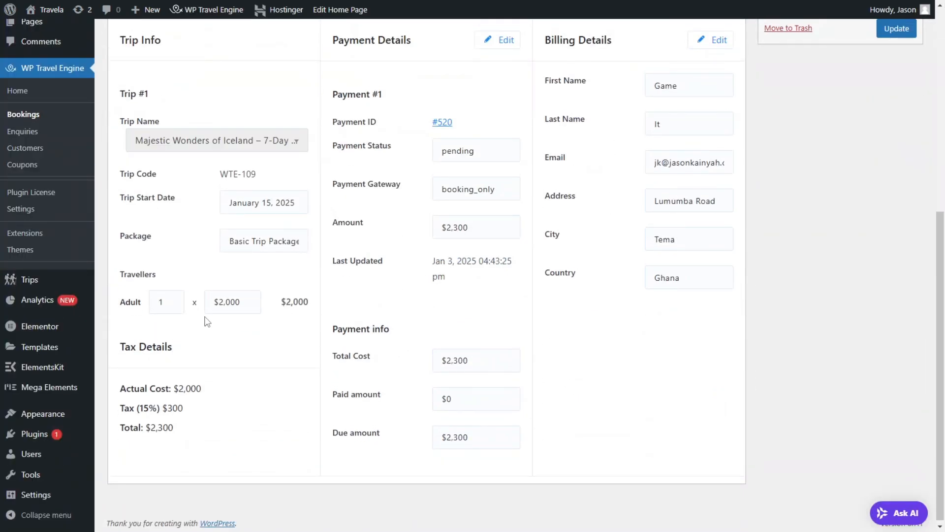
{"action": "scroll", "coordinate": [671, 142], "scroll_direction": "up", "scroll_amount": 1}
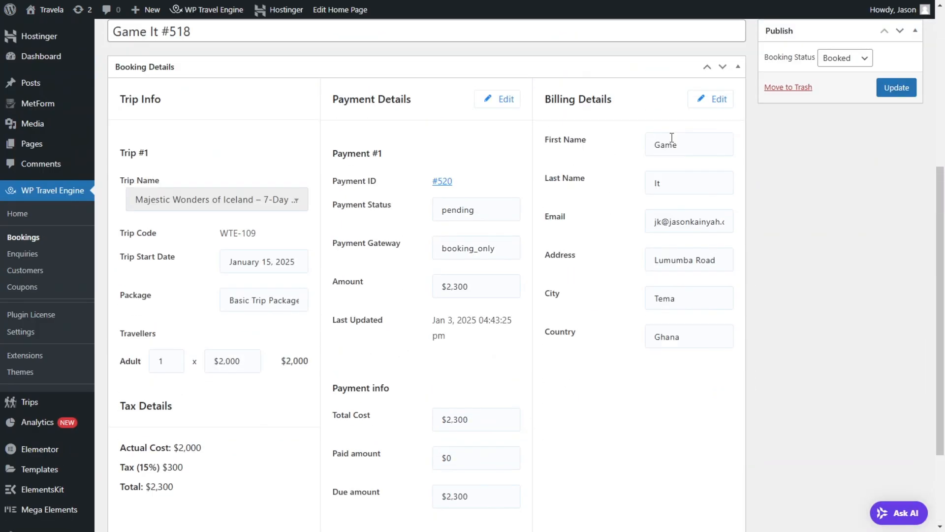
Step: Start a new WP Travel Engine coupon and title it 10OFF
{"action": "left_click", "coordinate": [36, 289]}
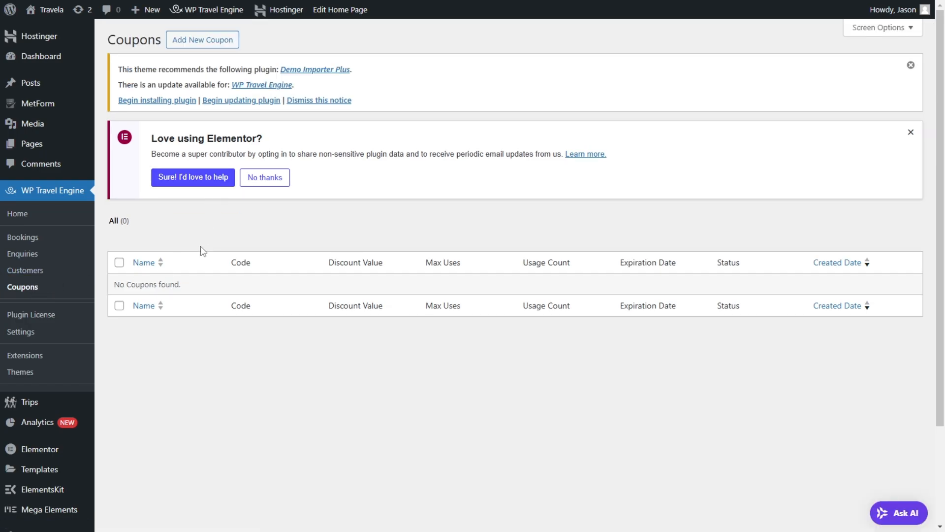
{"action": "left_click", "coordinate": [217, 41]}
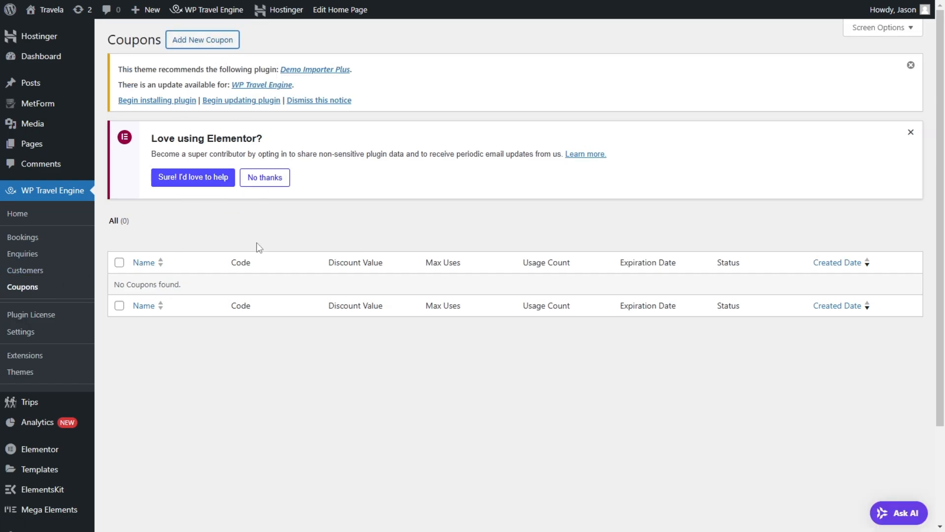
{"action": "type", "text": "10OFF"}
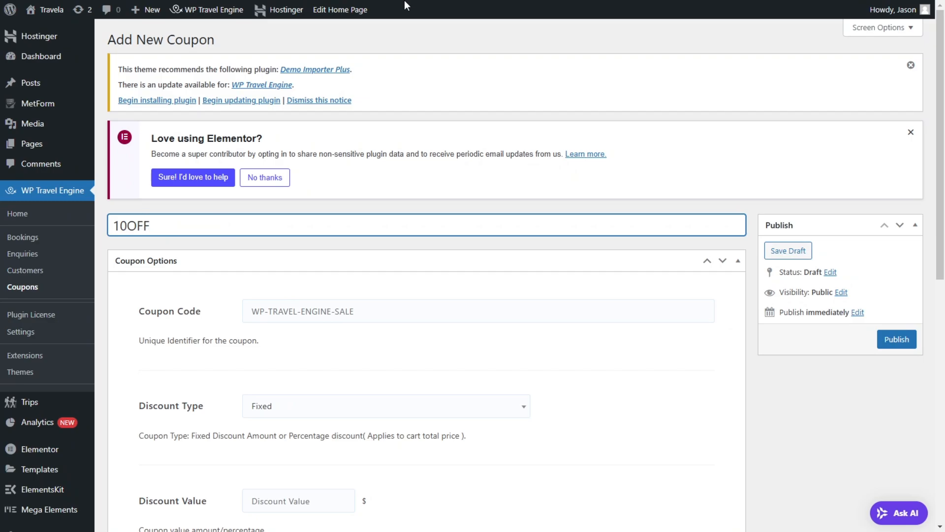
Step: Set the coupon's discount type to Percentage
{"action": "scroll", "coordinate": [282, 298], "scroll_direction": "down", "scroll_amount": 5}
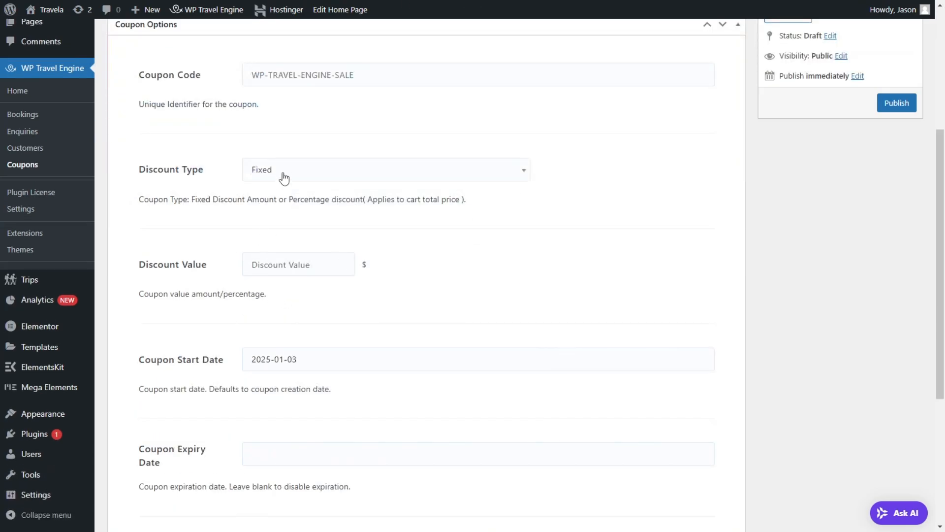
{"action": "left_click", "coordinate": [284, 178]}
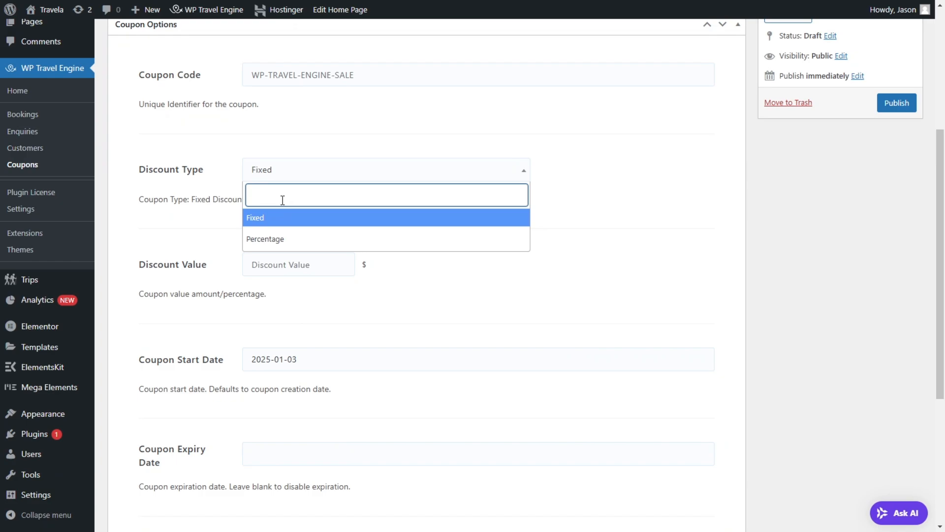
{"action": "left_click", "coordinate": [312, 239]}
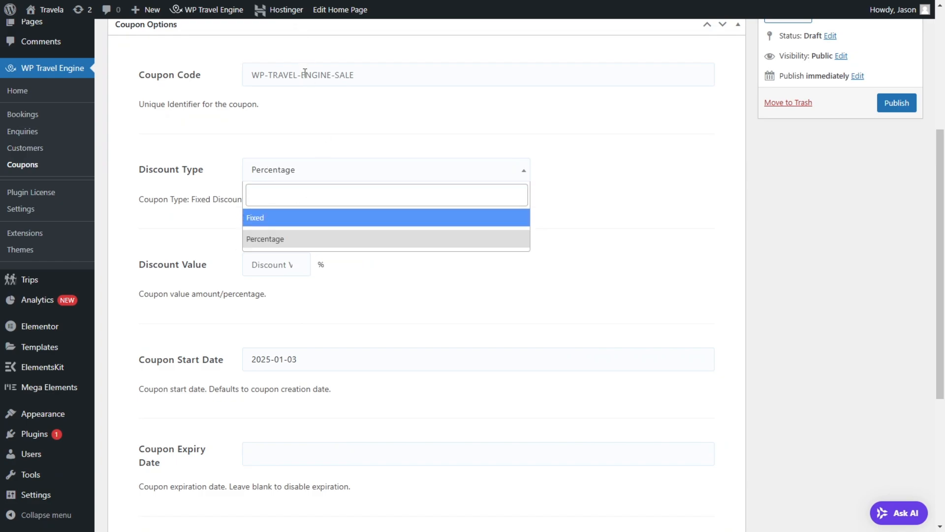
{"action": "left_click", "coordinate": [427, 87]}
Step: Enter TRIP-SALE-CODE as the coupon code
{"action": "left_click", "coordinate": [422, 76]}
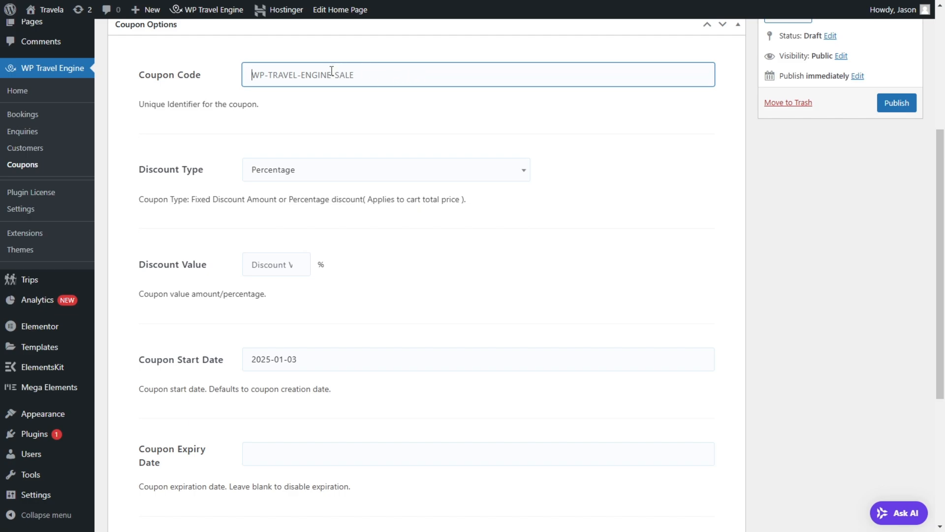
{"action": "type", "text": "sa"}
{"action": "key", "text": "BackSpace"}
{"action": "key", "text": "BackSpace"}
{"action": "type", "text": "T"}
Step: Set the coupon's discount value to 15% and its expiry date to 2025-01-30
{"action": "scroll", "coordinate": [236, 282], "scroll_direction": "down", "scroll_amount": 3}
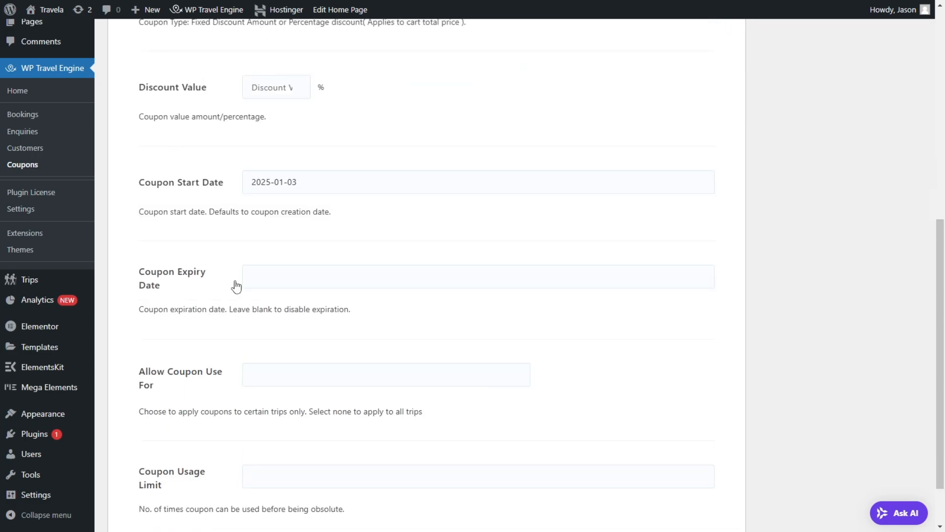
{"action": "left_click", "coordinate": [278, 87]}
{"action": "type", "text": "15"}
{"action": "left_click", "coordinate": [309, 178]}
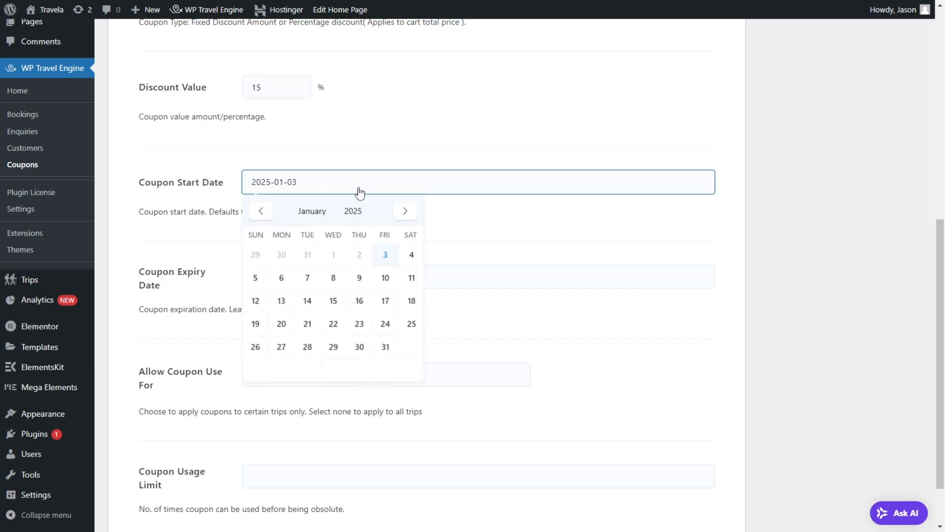
{"action": "left_click", "coordinate": [418, 153]}
{"action": "left_click", "coordinate": [328, 278]}
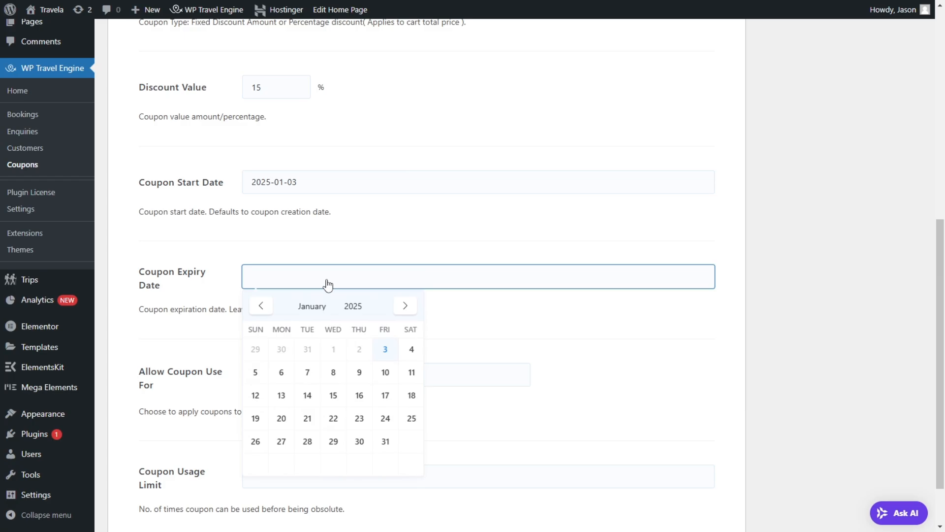
{"action": "left_click", "coordinate": [360, 440]}
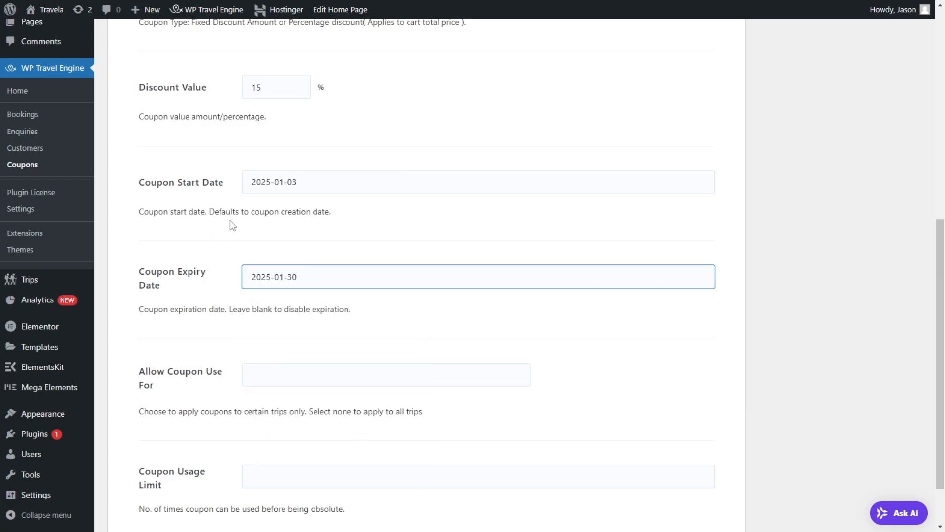
Step: Leave the coupon open to all trips, set its usage limit to 1 and publish it
{"action": "scroll", "coordinate": [343, 349], "scroll_direction": "down", "scroll_amount": 2}
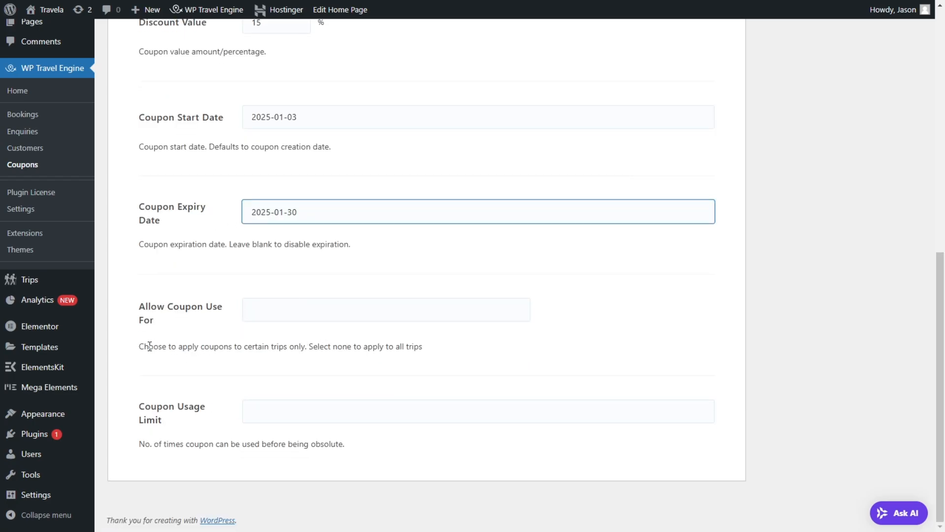
{"action": "left_click", "coordinate": [286, 309]}
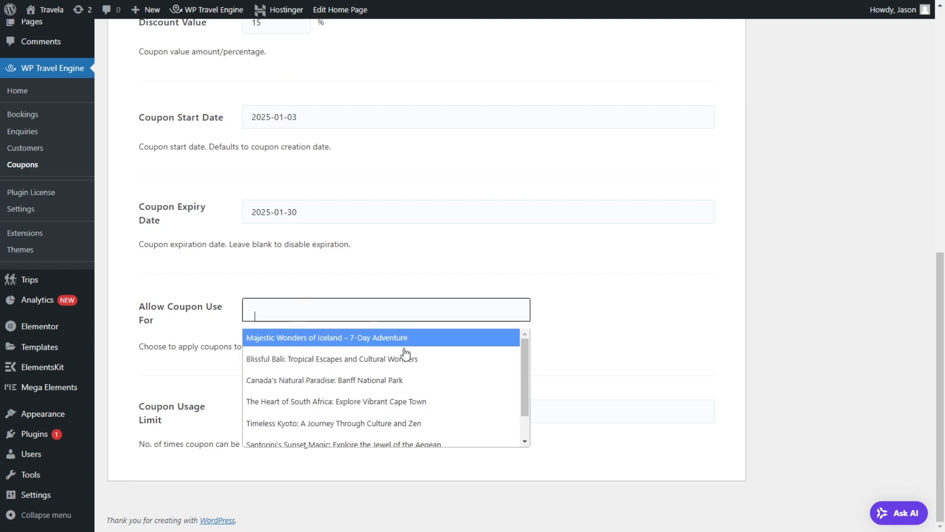
{"action": "scroll", "coordinate": [295, 344], "scroll_direction": "down", "scroll_amount": 1}
{"action": "double_click", "coordinate": [295, 269]}
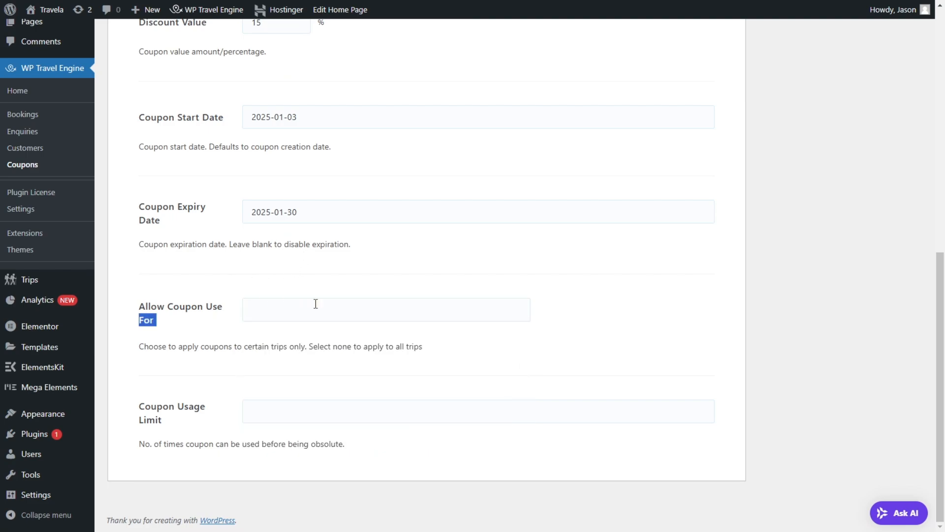
{"action": "left_click", "coordinate": [309, 417]}
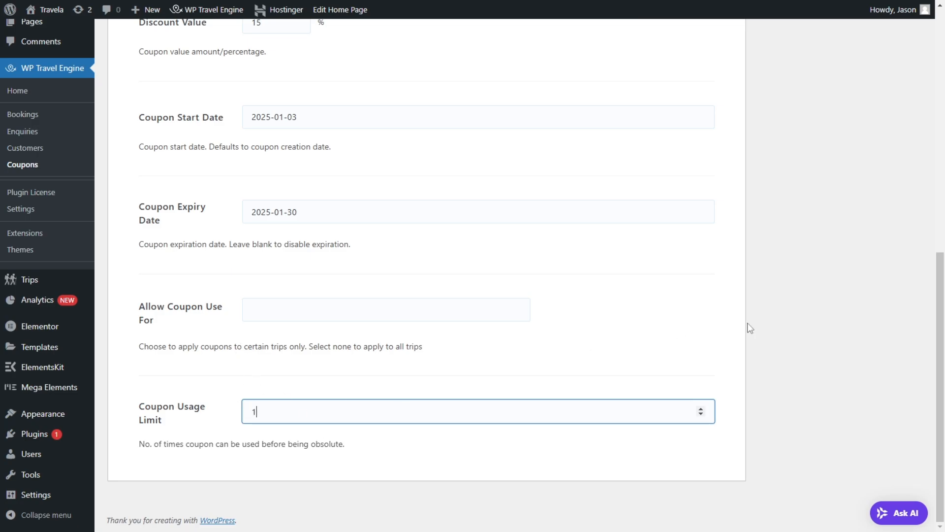
{"action": "scroll", "coordinate": [612, 266], "scroll_direction": "up", "scroll_amount": 10}
{"action": "left_click", "coordinate": [903, 348]}
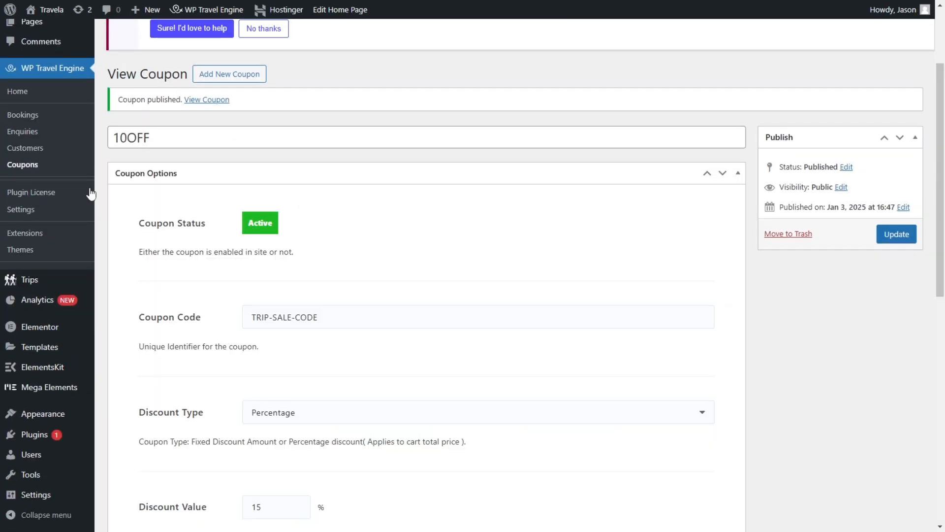
Step: Switch to the visitor window of the Travela site and open the Majestic Wonders of Iceland trip from the Iceland destination
{"action": "key", "text": "super"}
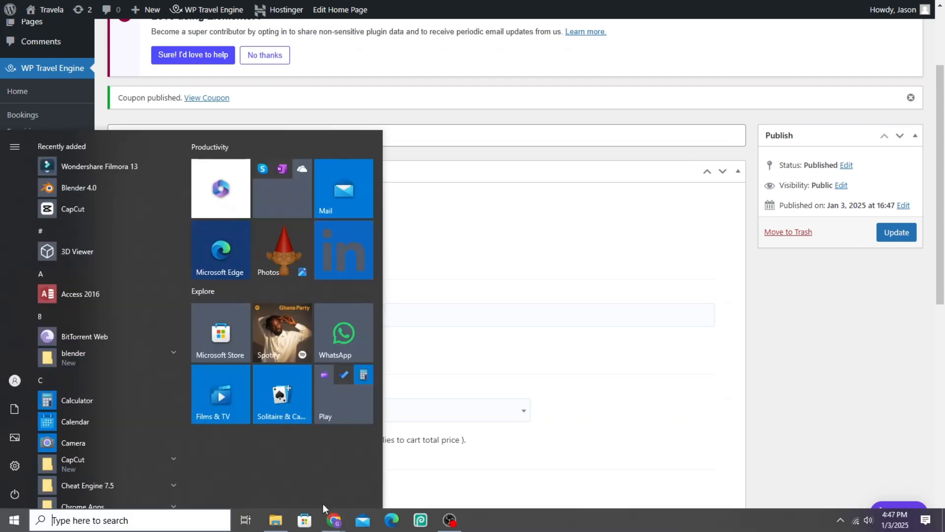
{"action": "mouse_move", "coordinate": [278, 518]}
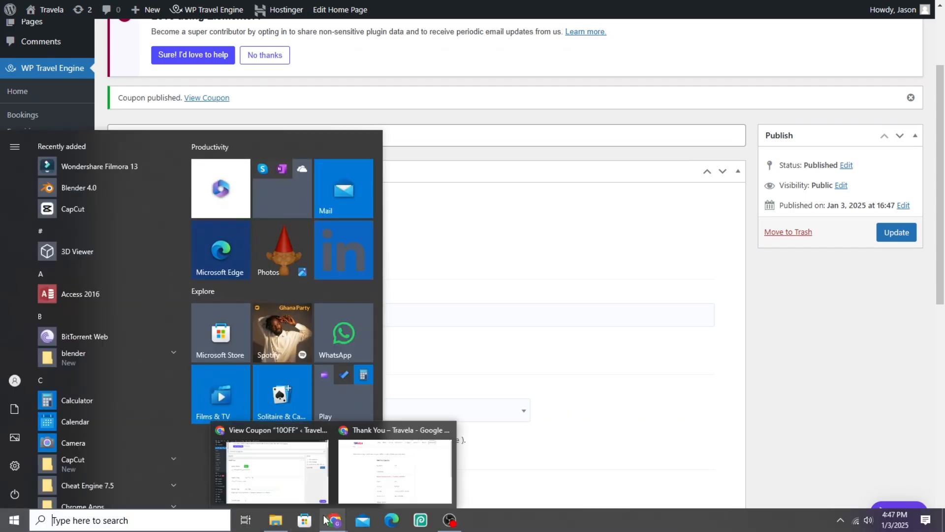
{"action": "left_click", "coordinate": [362, 481]}
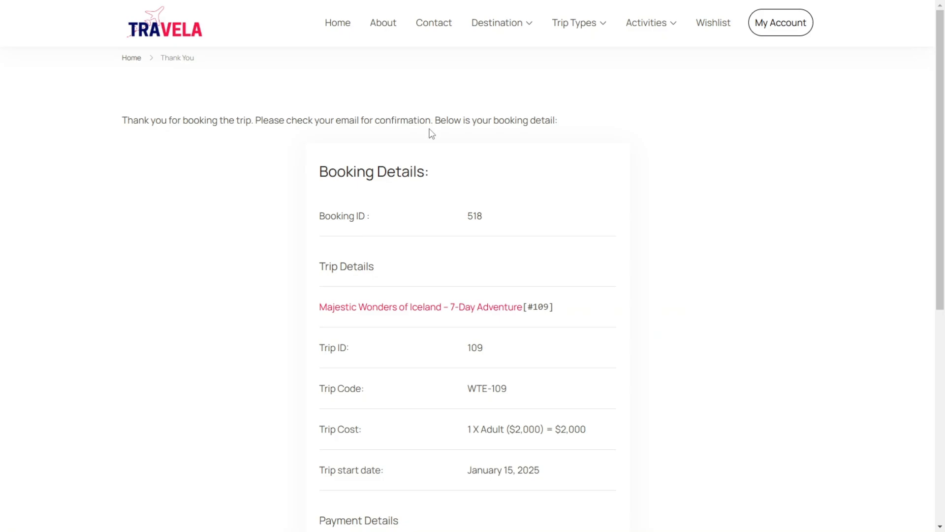
{"action": "mouse_move", "coordinate": [523, 30]}
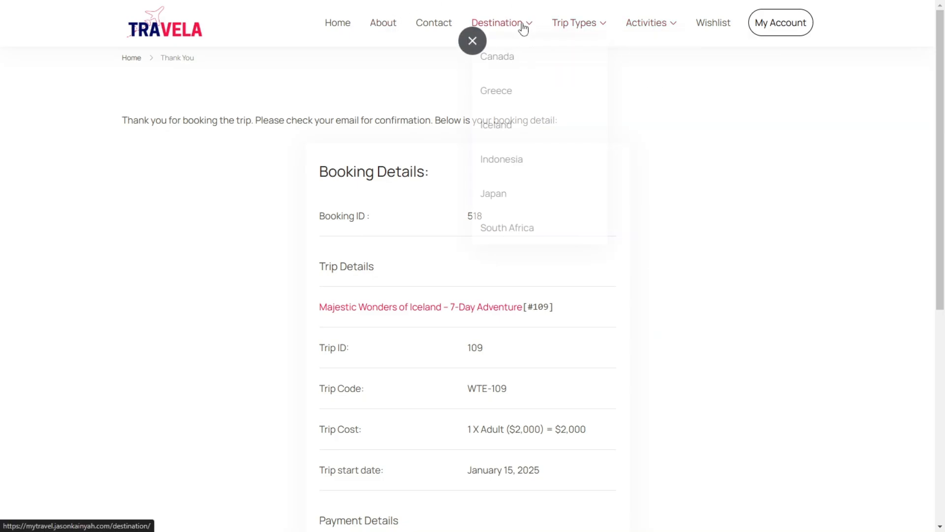
{"action": "left_click", "coordinate": [511, 137]}
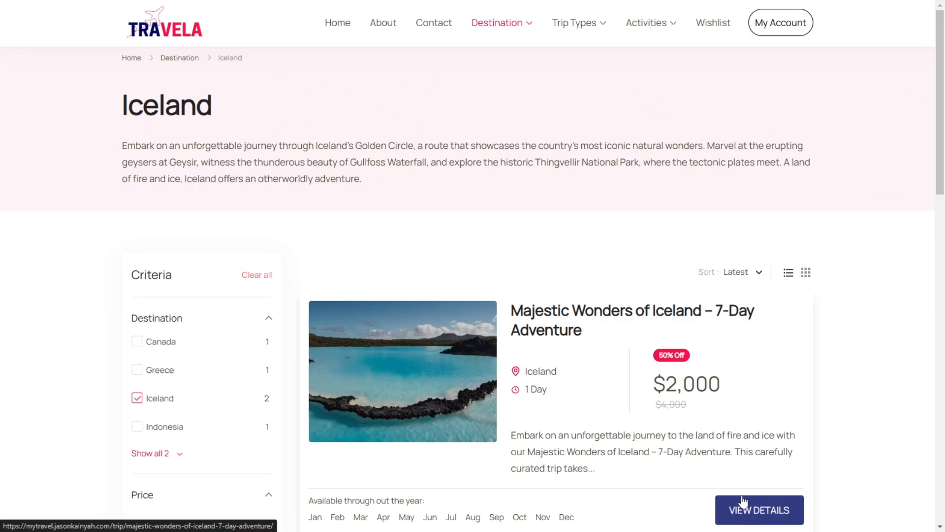
{"action": "left_click", "coordinate": [737, 517]}
{"action": "scroll", "coordinate": [670, 312], "scroll_direction": "down", "scroll_amount": 7}
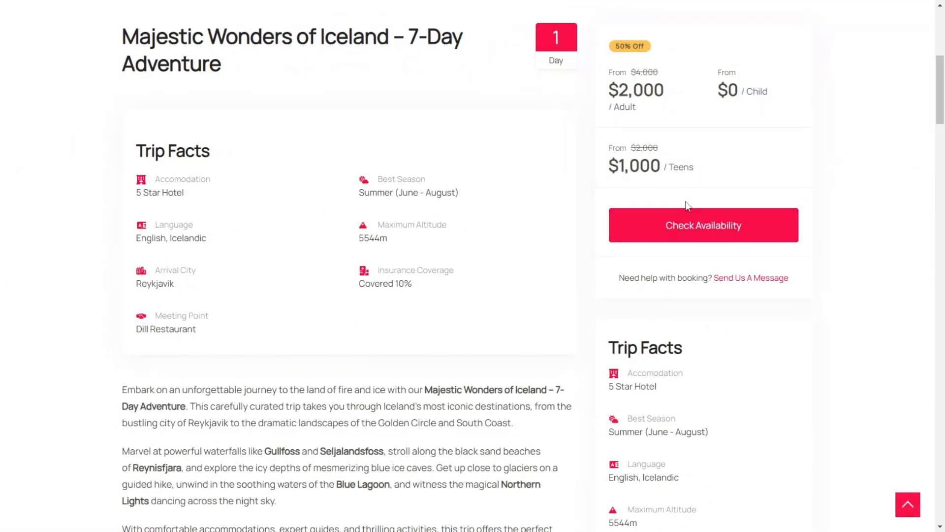
Step: Book the Iceland trip for January 3, 2025 with one adult in the Basic Trip Package and proceed to checkout
{"action": "scroll", "coordinate": [699, 205], "scroll_direction": "up", "scroll_amount": 7}
{"action": "scroll", "coordinate": [704, 296], "scroll_direction": "down", "scroll_amount": 5}
{"action": "left_click", "coordinate": [680, 340]}
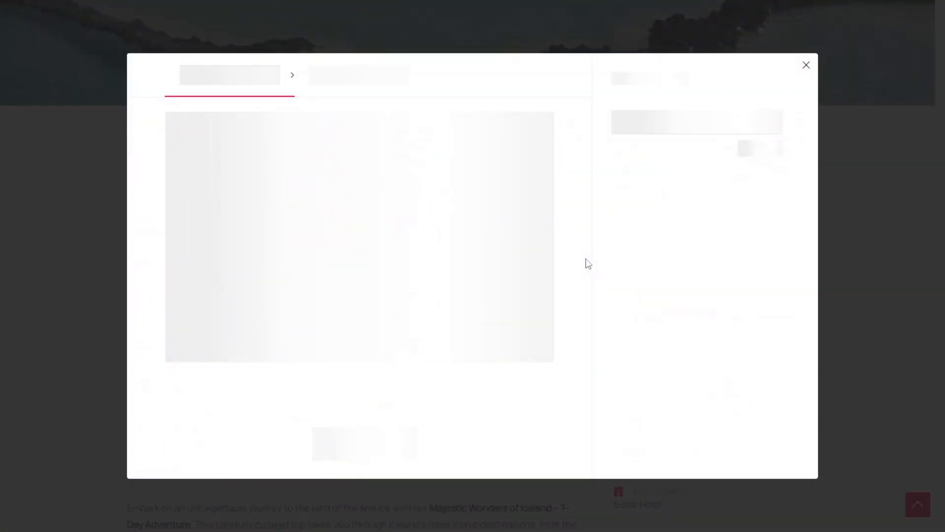
{"action": "left_click", "coordinate": [396, 459]}
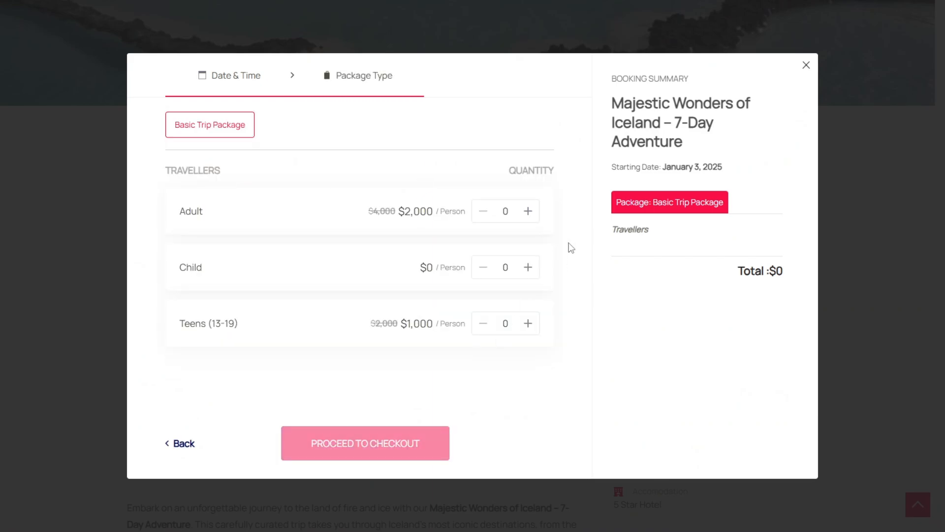
{"action": "left_click", "coordinate": [528, 211]}
{"action": "left_click", "coordinate": [391, 457]}
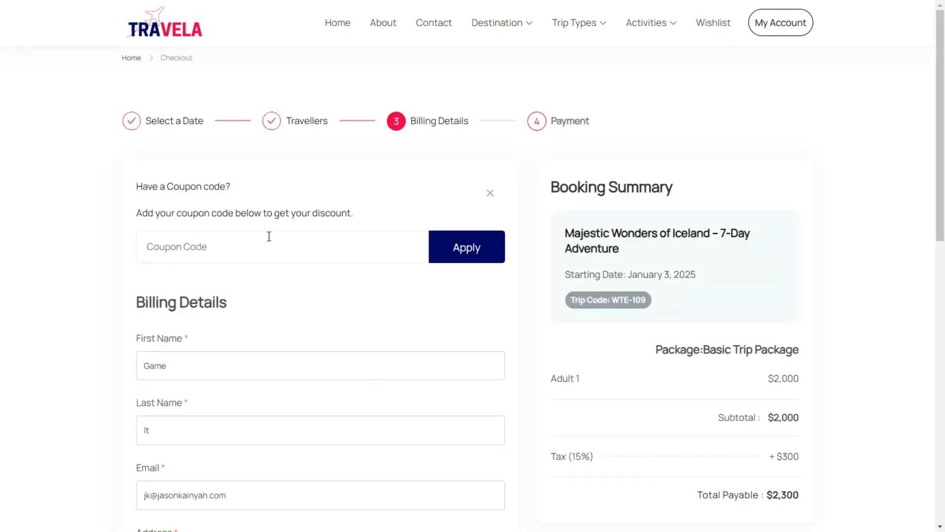
Step: Apply the coupon code TRIP-SALE-CODE to the booking and review the booking summary and payment methods
{"action": "key", "text": "super"}
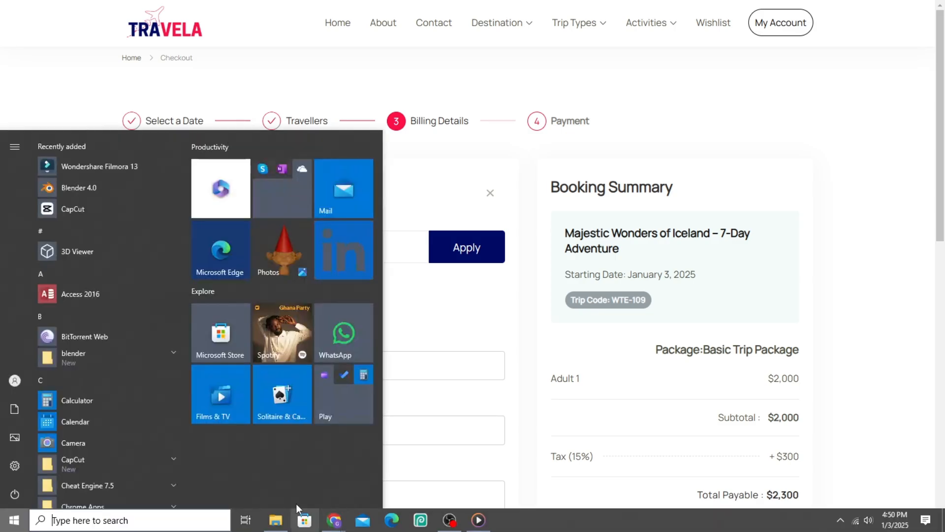
{"action": "mouse_move", "coordinate": [347, 522]}
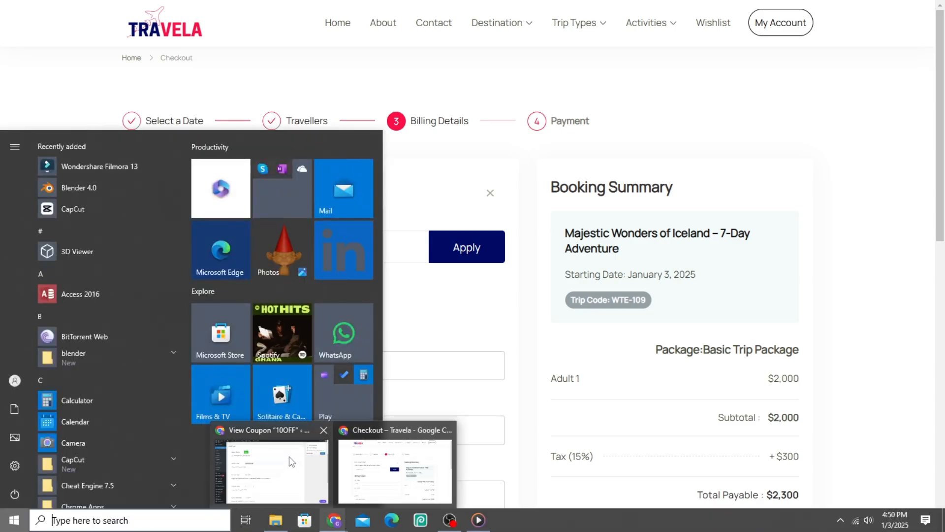
{"action": "left_click", "coordinate": [269, 470]}
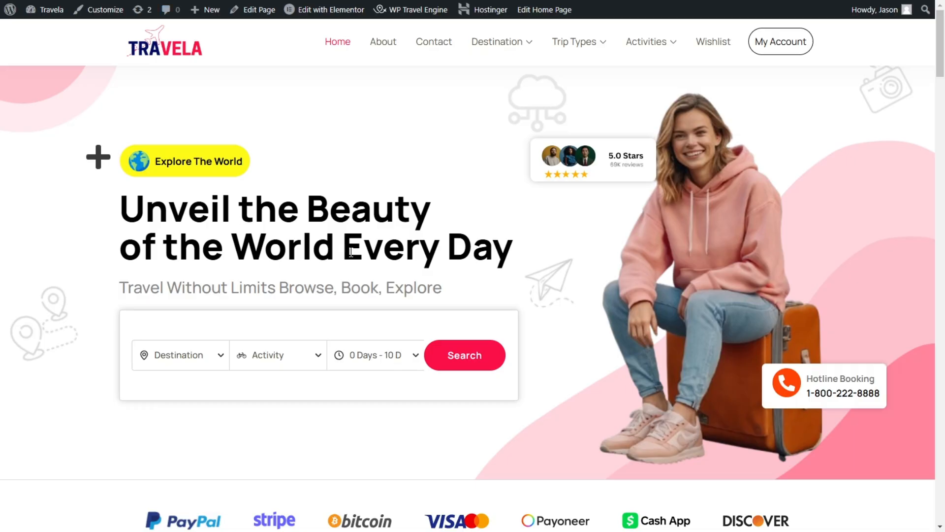
{"action": "key", "text": "alt+Tab"}
{"action": "left_click", "coordinate": [317, 253]}
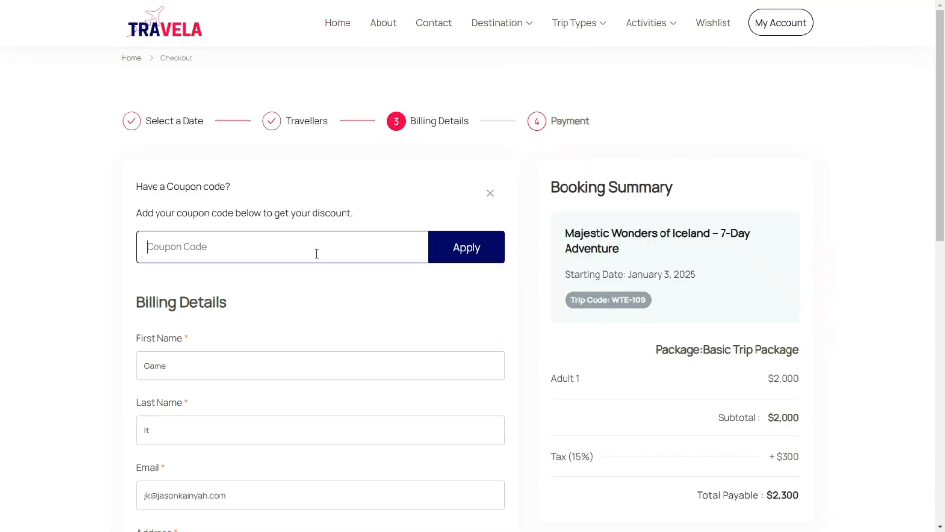
{"action": "type", "text": "TRIP-SALE-CODE"}
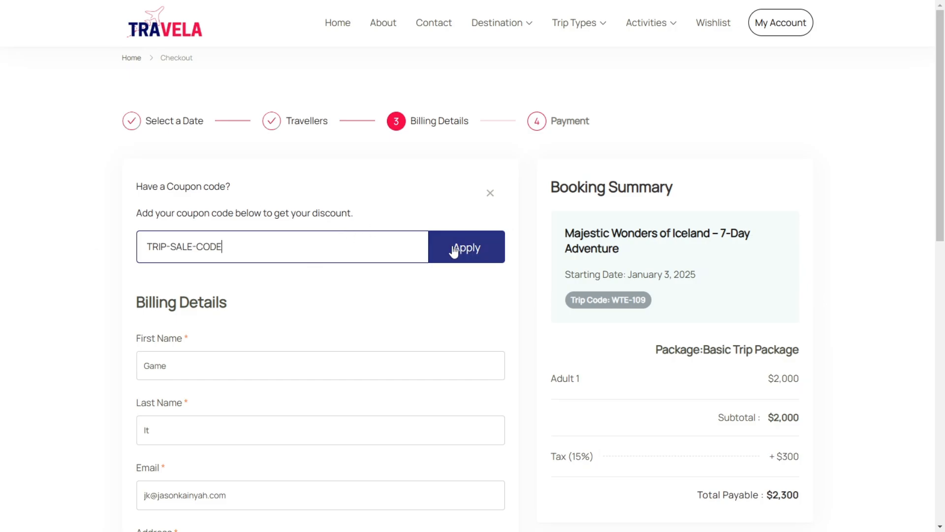
{"action": "left_click", "coordinate": [467, 257]}
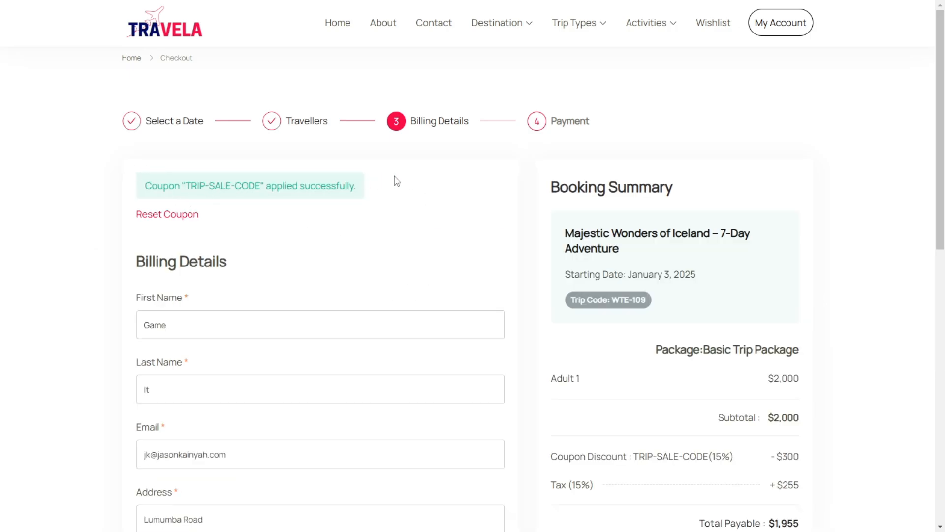
{"action": "scroll", "coordinate": [397, 181], "scroll_direction": "down", "scroll_amount": 5}
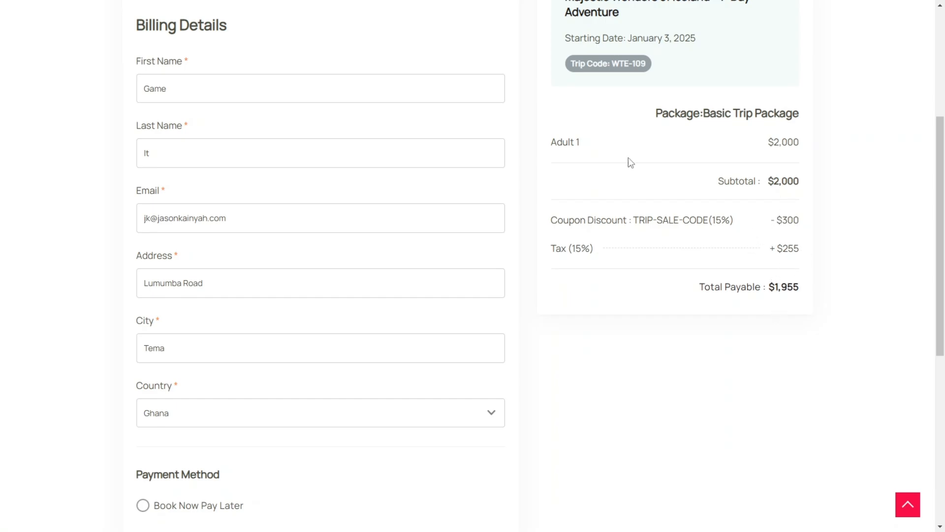
{"action": "scroll", "coordinate": [630, 148], "scroll_direction": "up", "scroll_amount": 5}
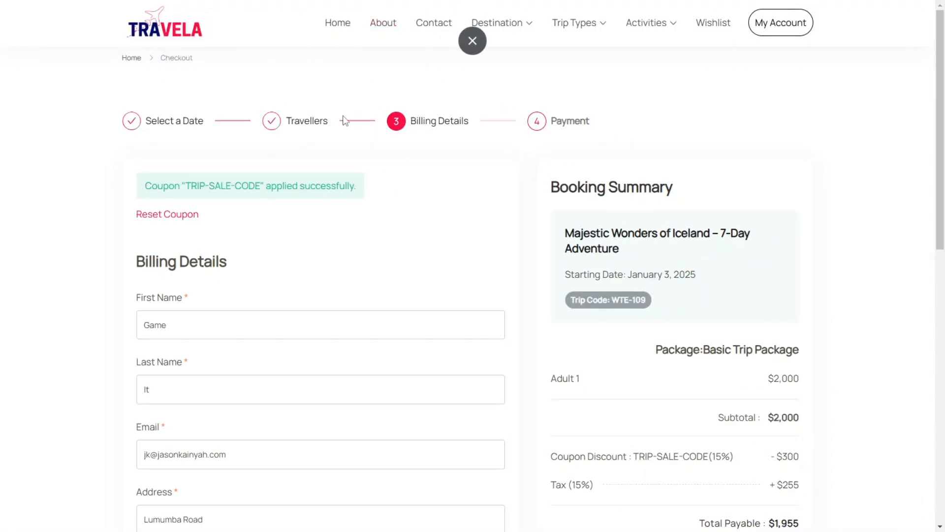
{"action": "scroll", "coordinate": [386, 202], "scroll_direction": "down", "scroll_amount": 12}
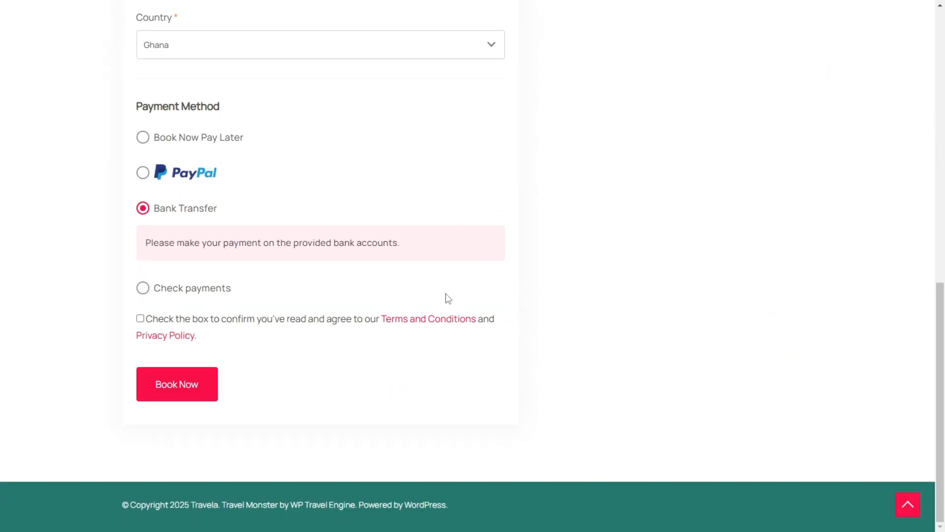
{"action": "scroll", "coordinate": [578, 94], "scroll_direction": "up", "scroll_amount": 12}
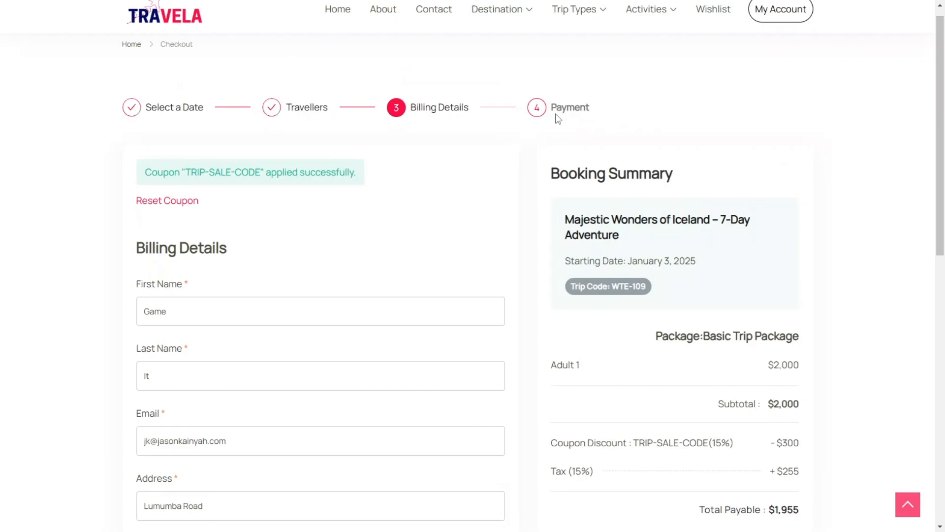
Step: Switch to the site administrator's window and open the WordPress dashboard
{"action": "key", "text": "super"}
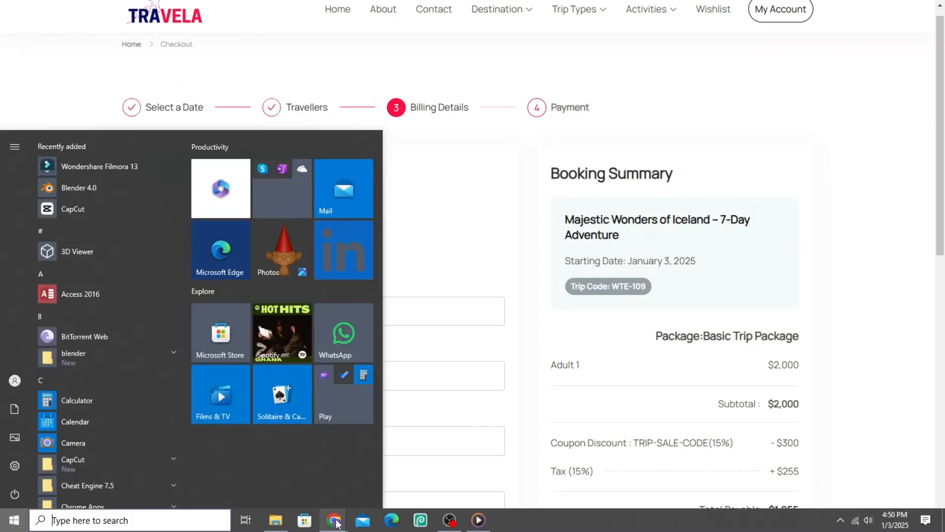
{"action": "mouse_move", "coordinate": [336, 522]}
{"action": "left_click", "coordinate": [279, 467]}
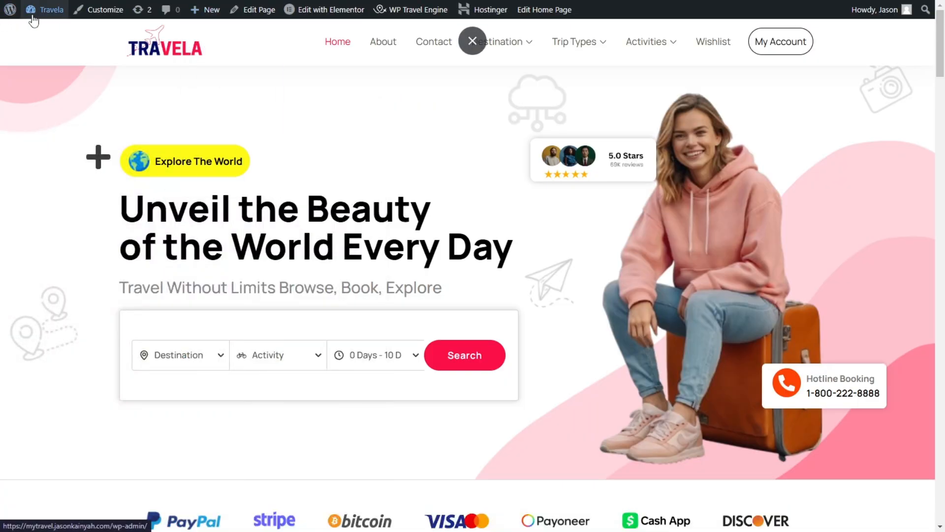
{"action": "mouse_move", "coordinate": [34, 21]}
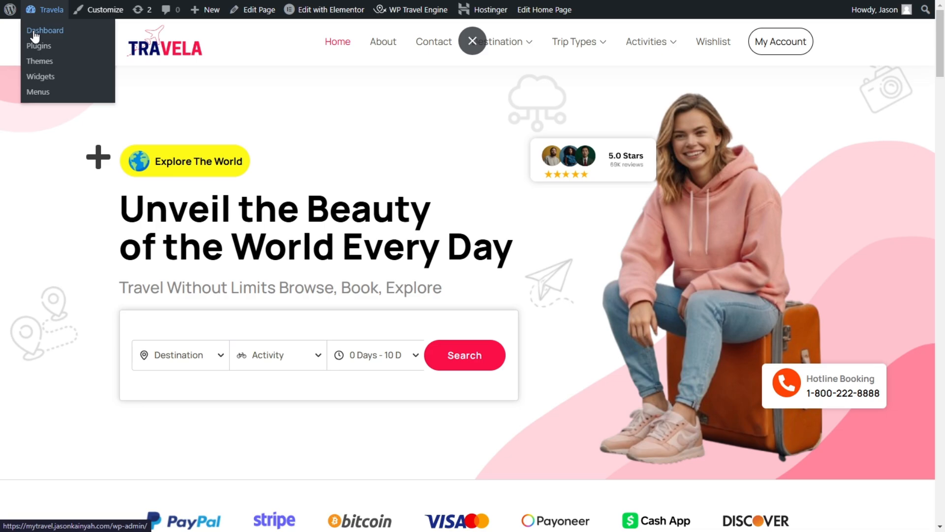
{"action": "left_click", "coordinate": [58, 31]}
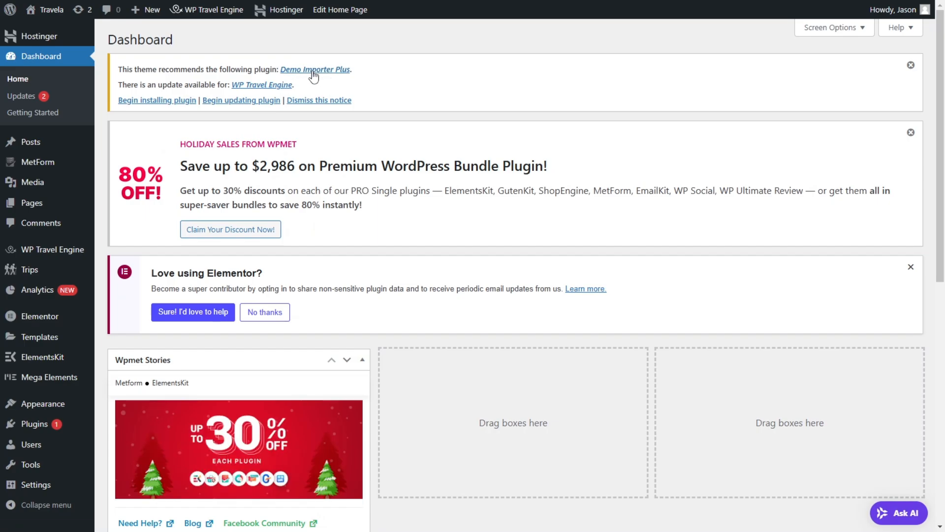
Step: Install the theme's recommended Demo Importer Plus plugin
{"action": "left_click", "coordinate": [314, 72]}
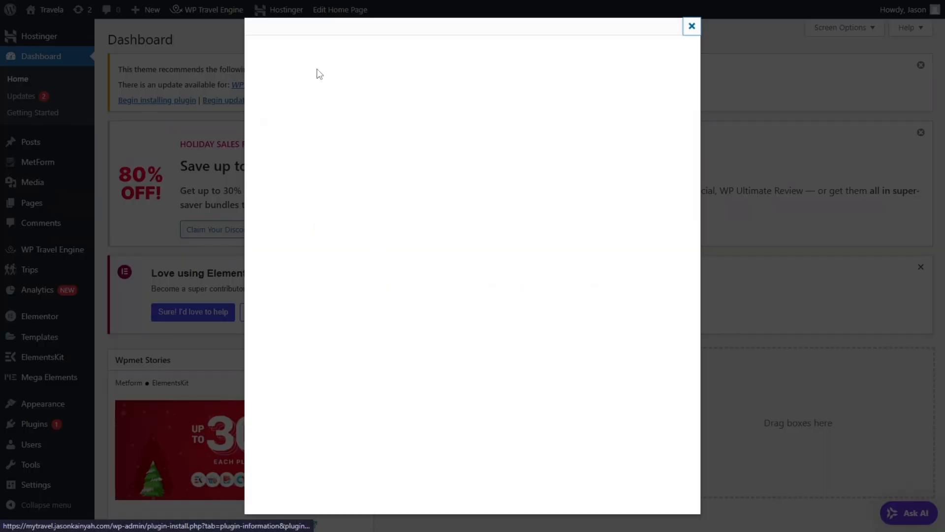
{"action": "left_click", "coordinate": [692, 26]}
{"action": "left_click", "coordinate": [183, 100]}
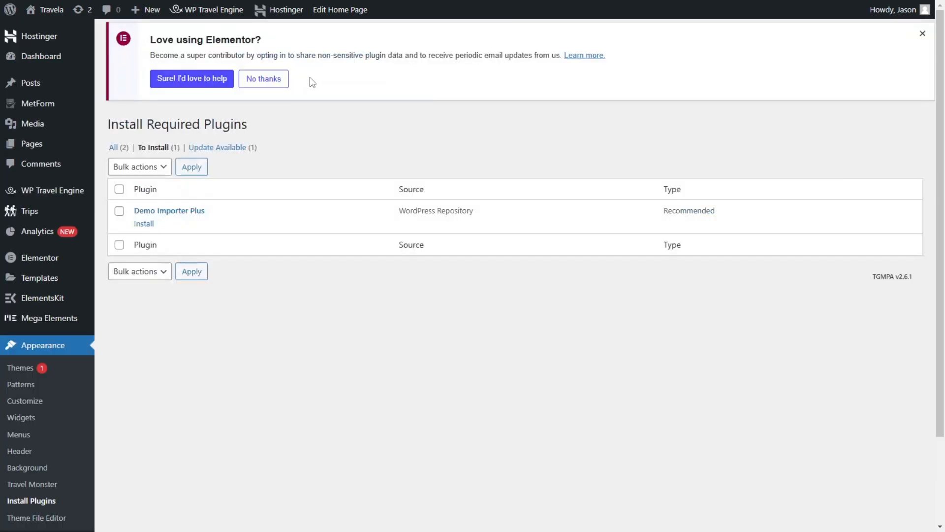
{"action": "left_click", "coordinate": [144, 230]}
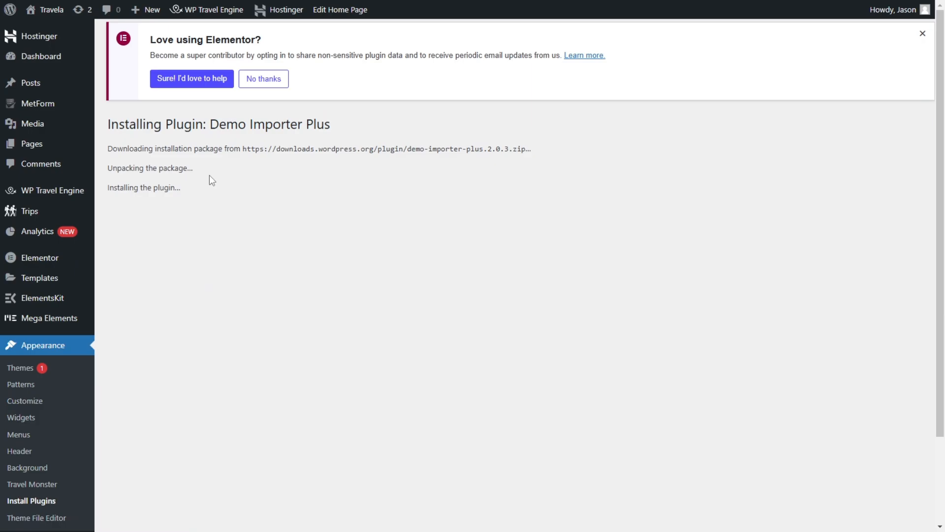
Step: Activate Demo Importer Plus in the installed plugins and dismiss the WP Travel Engine update notice
{"action": "scroll", "coordinate": [177, 237], "scroll_direction": "down", "scroll_amount": 2}
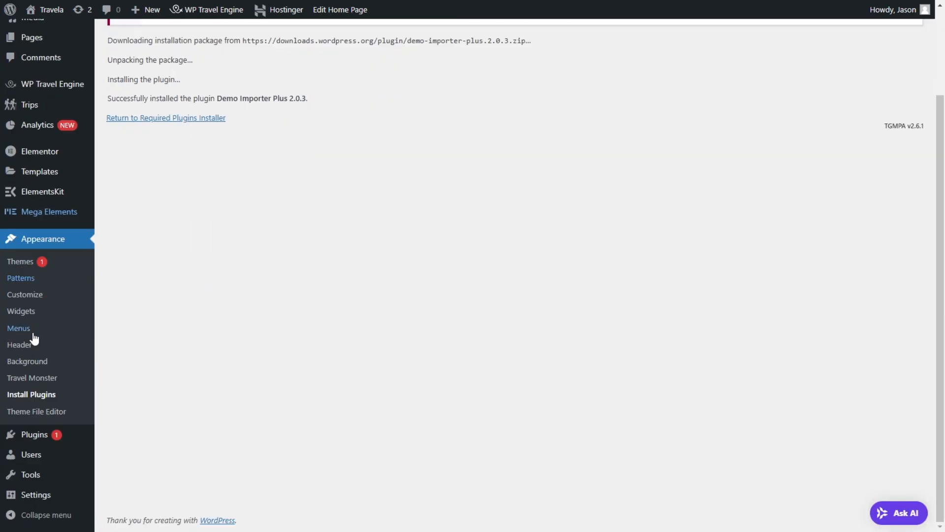
{"action": "mouse_move", "coordinate": [38, 442]}
{"action": "scroll", "coordinate": [335, 212], "scroll_direction": "down", "scroll_amount": 5}
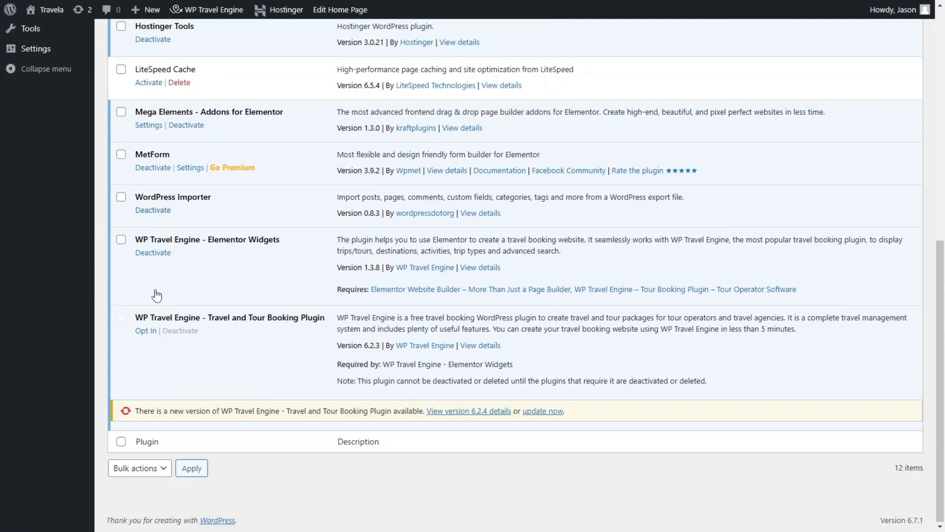
{"action": "scroll", "coordinate": [157, 295], "scroll_direction": "up", "scroll_amount": 6}
{"action": "left_click", "coordinate": [142, 83]}
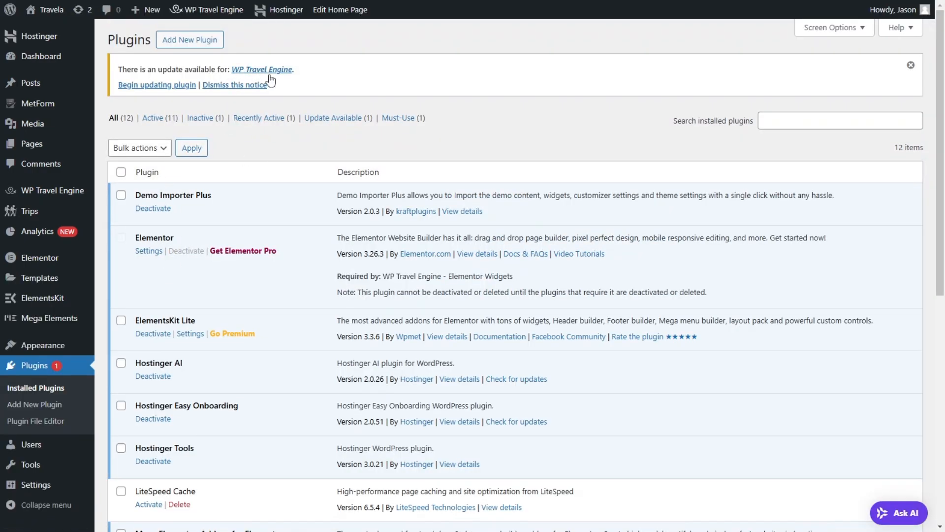
{"action": "left_click", "coordinate": [910, 68]}
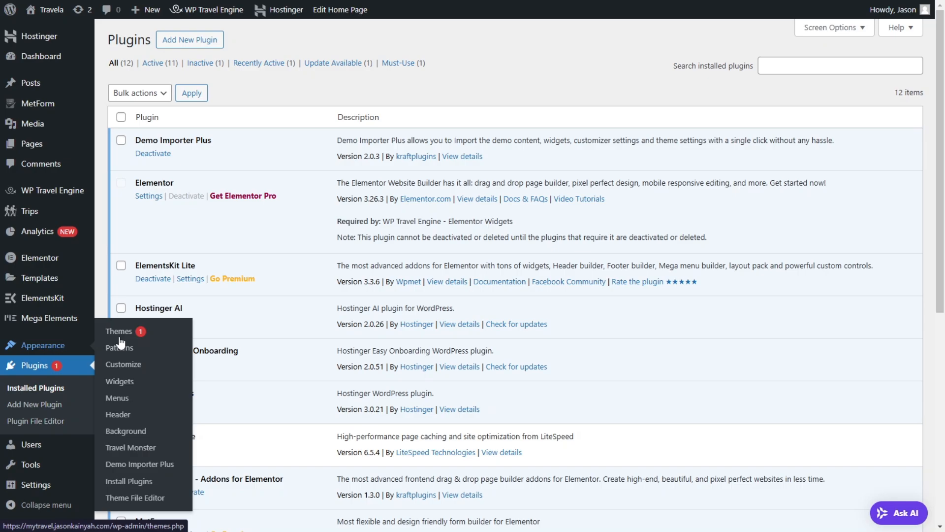
Step: Open the Travel Monster theme's Starter Sites section, dismissing the Elementor notice, and look over its one-click demo import
{"action": "left_click", "coordinate": [131, 447]}
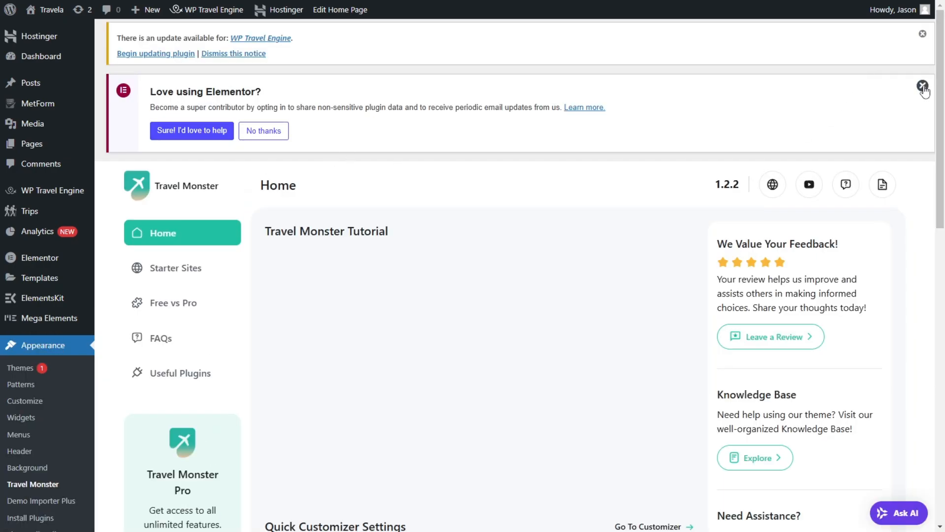
{"action": "left_click", "coordinate": [923, 85]}
{"action": "left_click", "coordinate": [184, 181]}
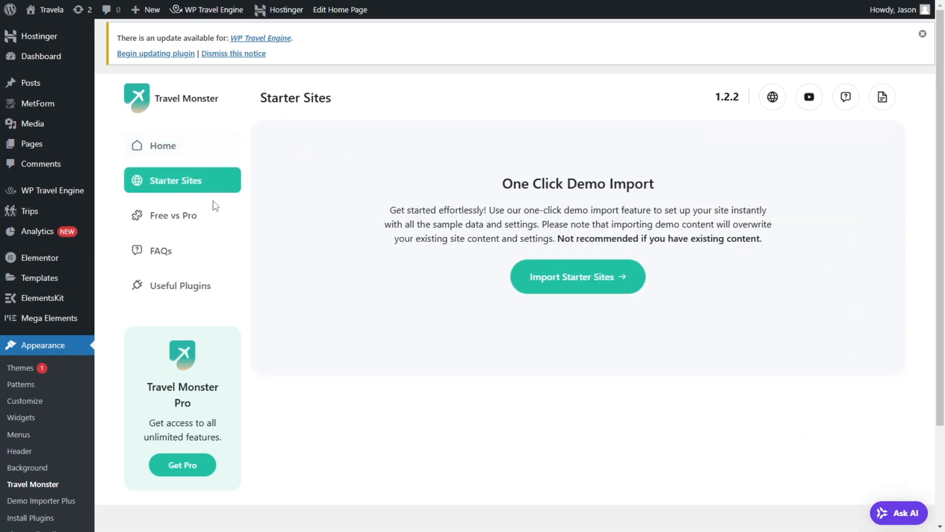
{"action": "scroll", "coordinate": [438, 246], "scroll_direction": "down", "scroll_amount": 3}
{"action": "scroll", "coordinate": [476, 168], "scroll_direction": "up", "scroll_amount": 2}
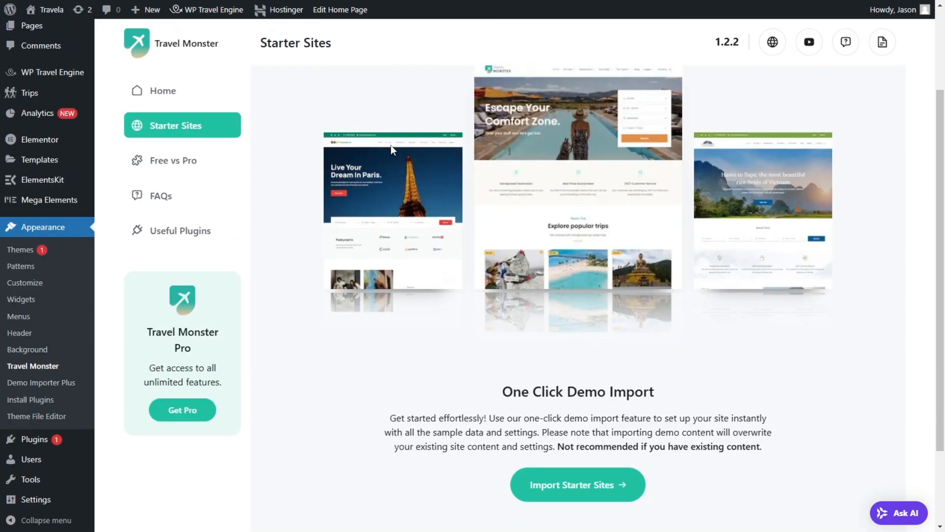
{"action": "scroll", "coordinate": [610, 219], "scroll_direction": "down", "scroll_amount": 3}
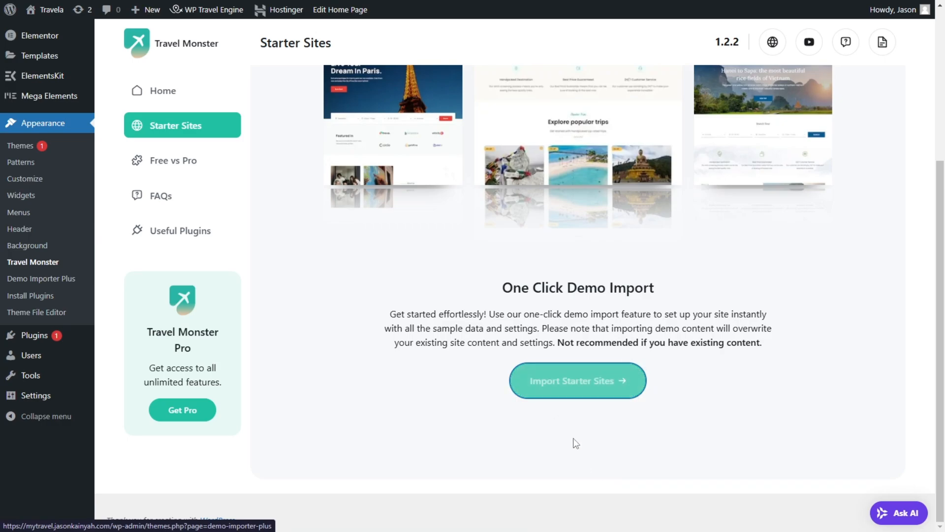
Step: Go to the importable starter sites and open the preview of the free Travel Monster template
{"action": "left_click", "coordinate": [576, 399]}
{"action": "scroll", "coordinate": [314, 334], "scroll_direction": "down", "scroll_amount": 3}
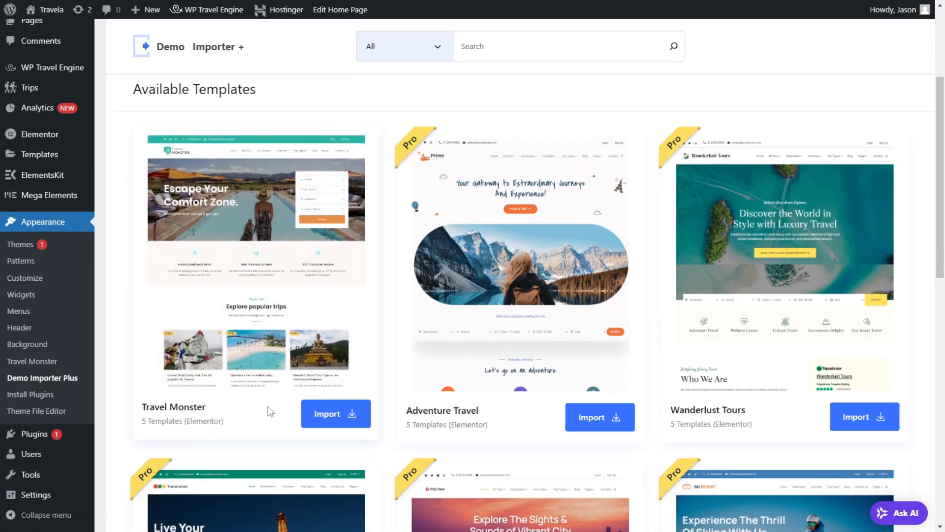
{"action": "mouse_move", "coordinate": [249, 270]}
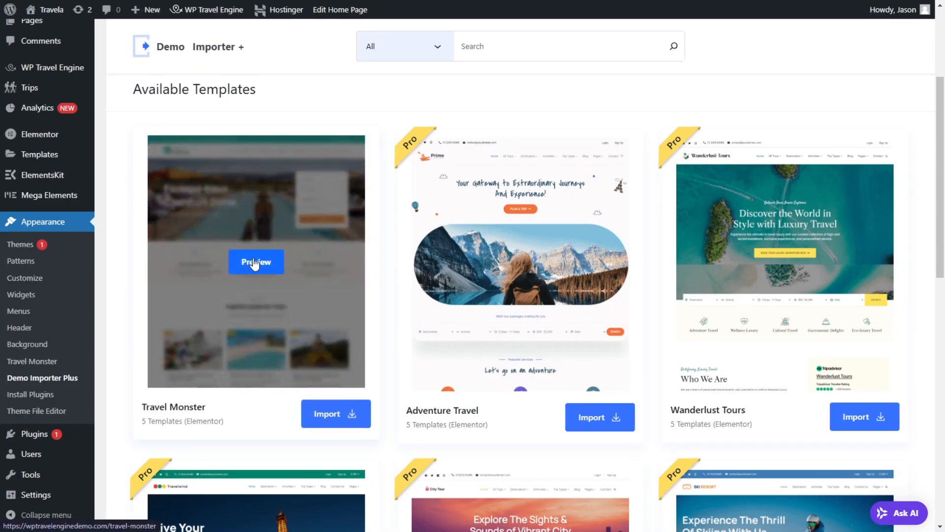
{"action": "left_click", "coordinate": [255, 262]}
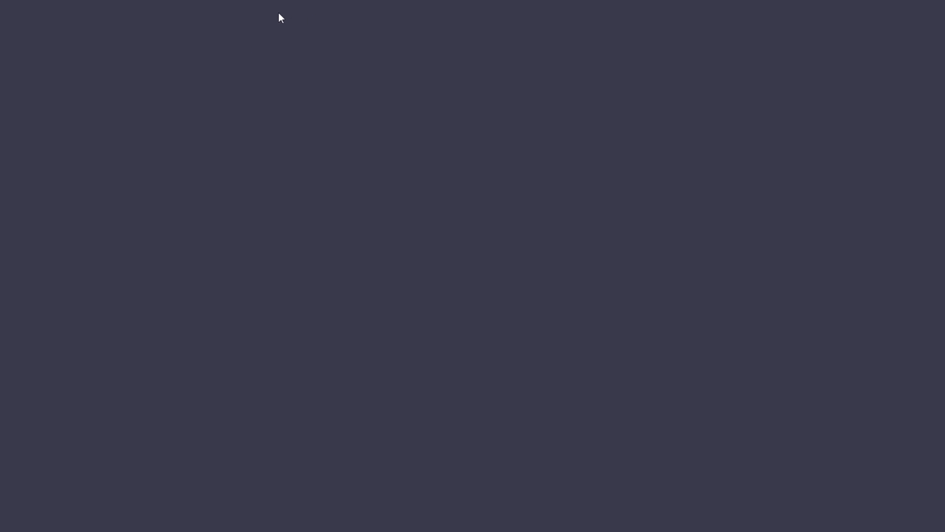
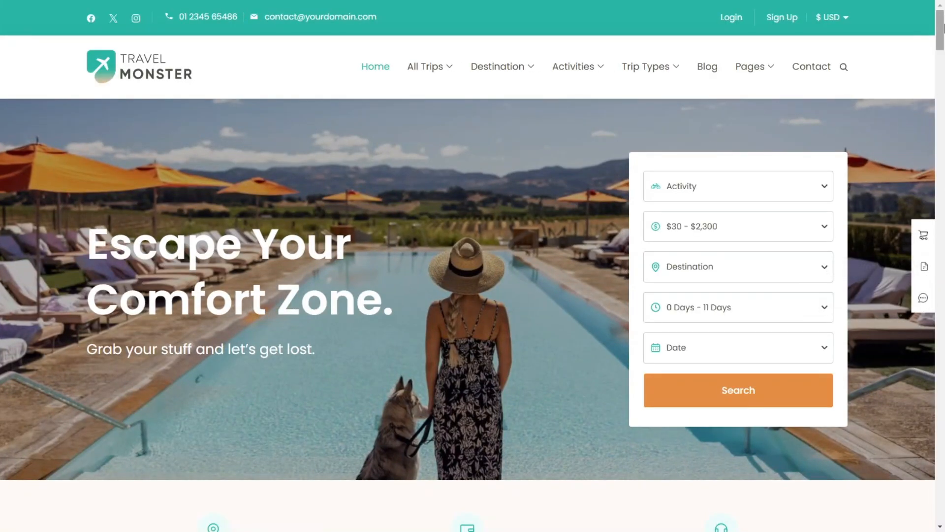
Step: Look over the Travel Monster demo preview from header to footer, including its currency choices
{"action": "scroll", "coordinate": [943, 30], "scroll_direction": "down", "scroll_amount": 1}
{"action": "scroll", "coordinate": [823, 22], "scroll_direction": "up", "scroll_amount": 1}
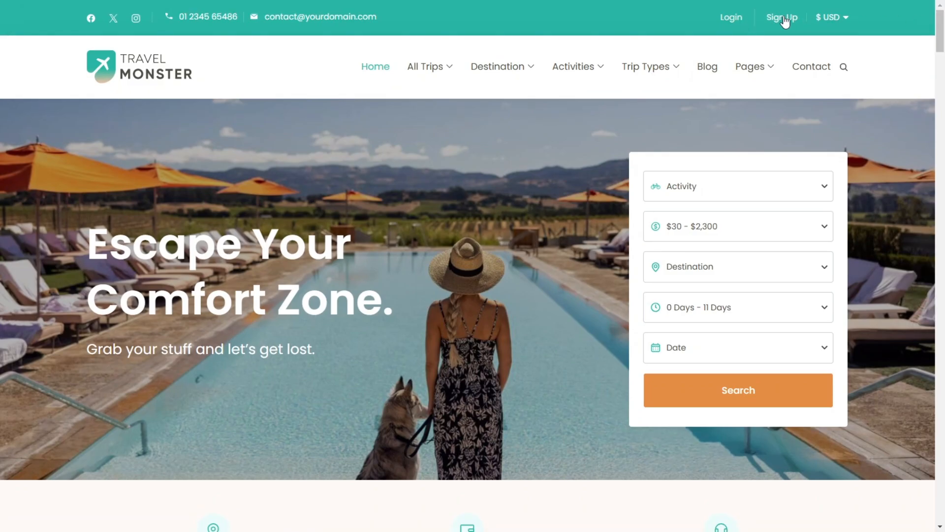
{"action": "left_click", "coordinate": [851, 17]}
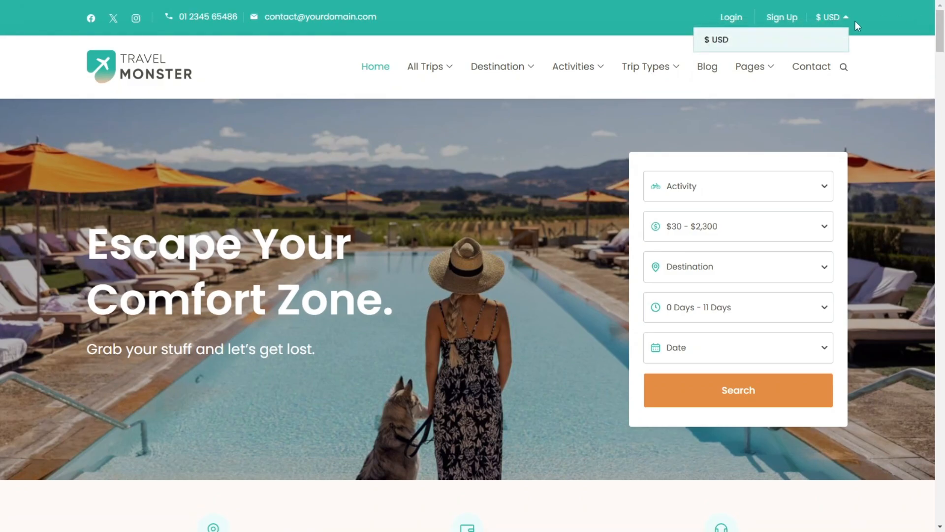
{"action": "left_click_drag", "start_coordinate": [943, 32], "coordinate": [941, 495]}
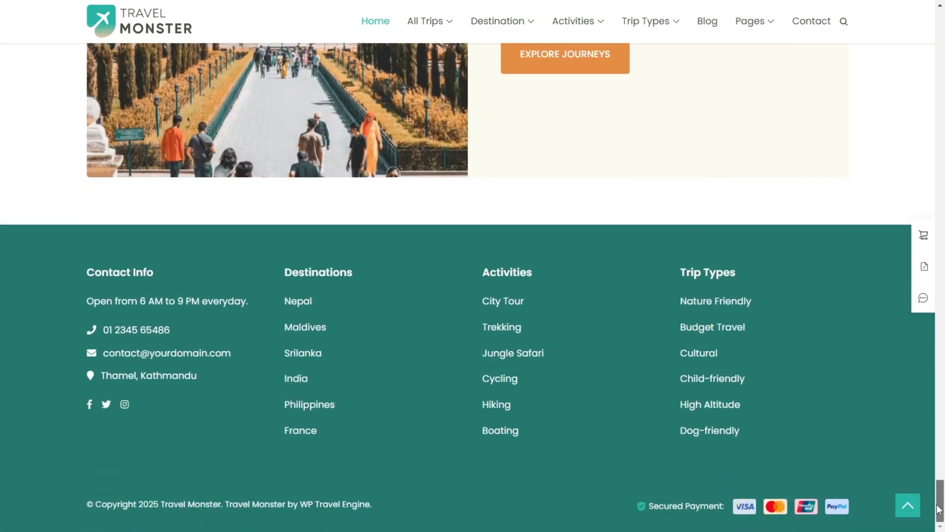
{"action": "left_click_drag", "start_coordinate": [939, 507], "coordinate": [934, 46]}
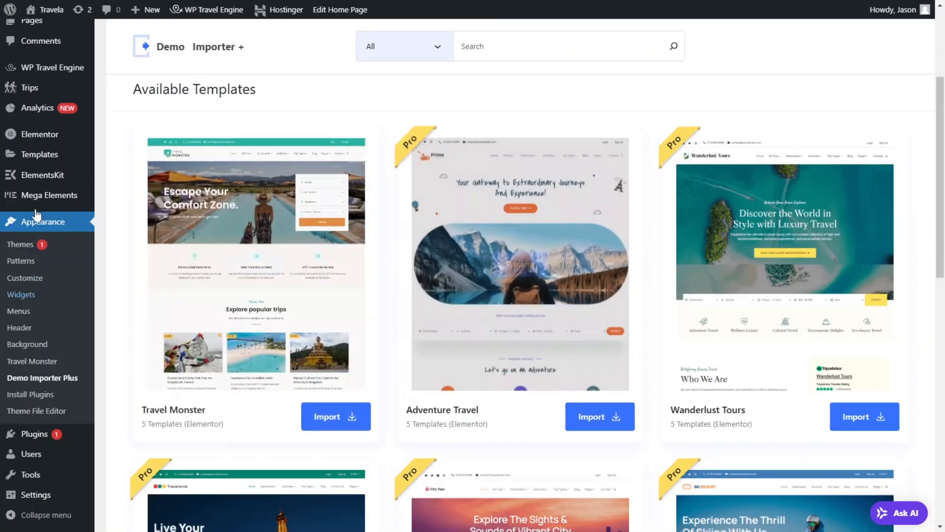
Step: Filter the available Demo Importer Plus templates by the Free demo type and look over the matching template
{"action": "left_click", "coordinate": [399, 47]}
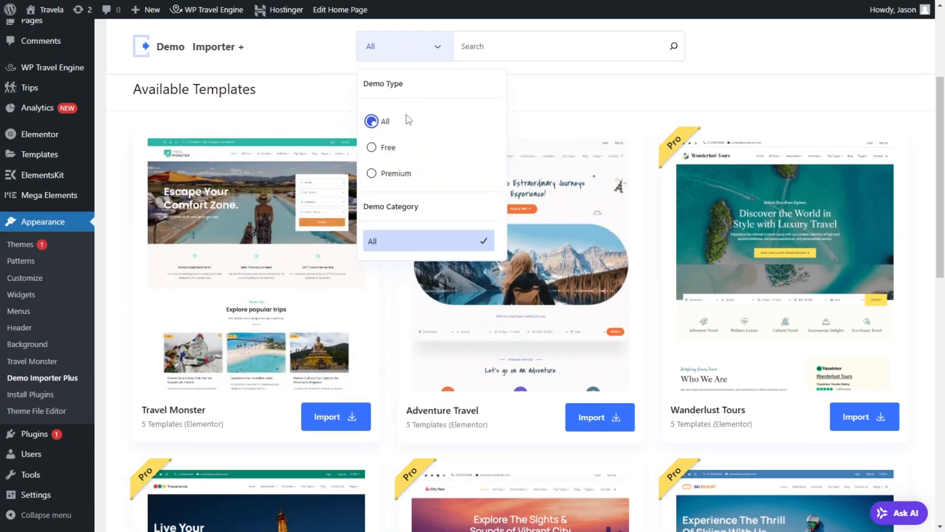
{"action": "left_click", "coordinate": [387, 147]}
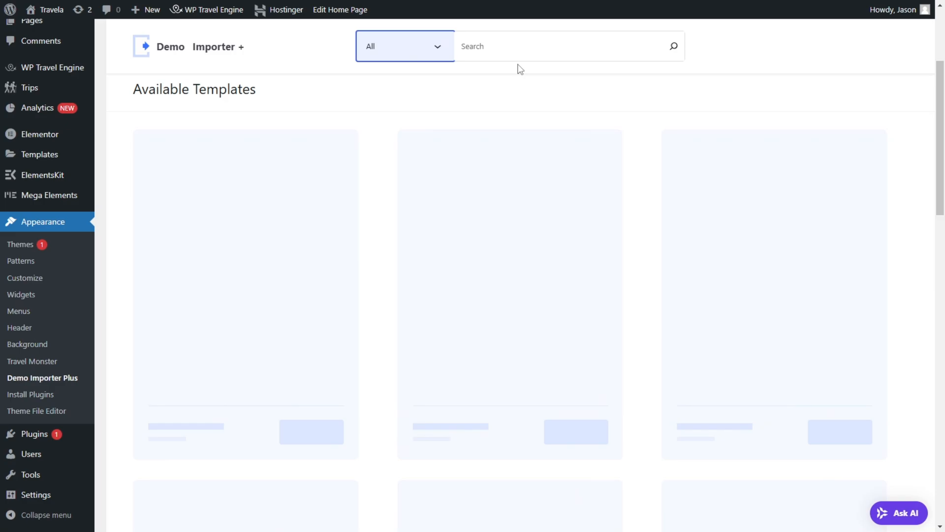
{"action": "left_click", "coordinate": [395, 58]}
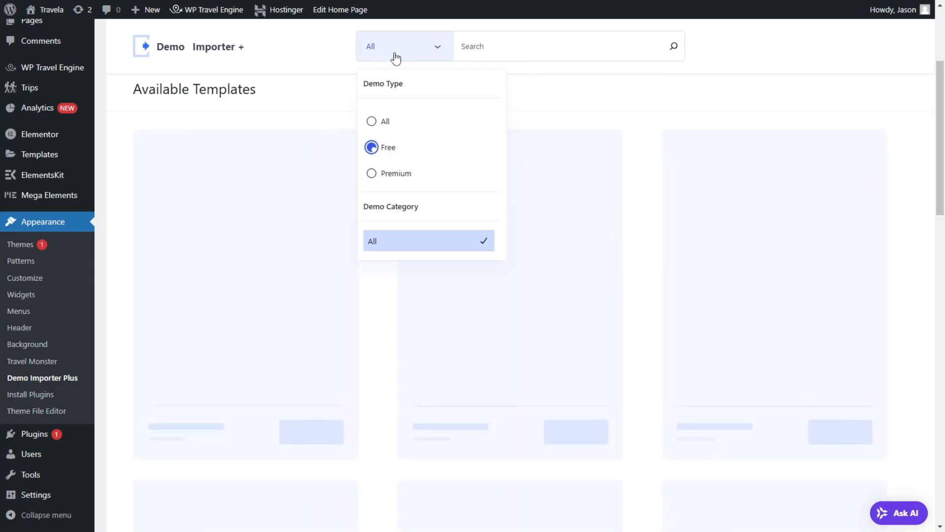
{"action": "left_click", "coordinate": [371, 147]}
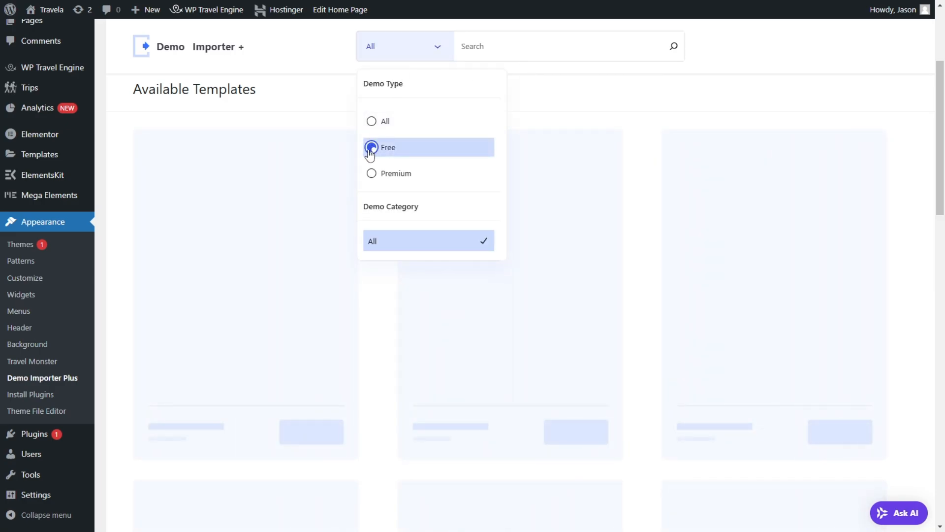
{"action": "left_click", "coordinate": [300, 73]}
{"action": "scroll", "coordinate": [425, 290], "scroll_direction": "down", "scroll_amount": 5}
{"action": "scroll", "coordinate": [471, 267], "scroll_direction": "up", "scroll_amount": 6}
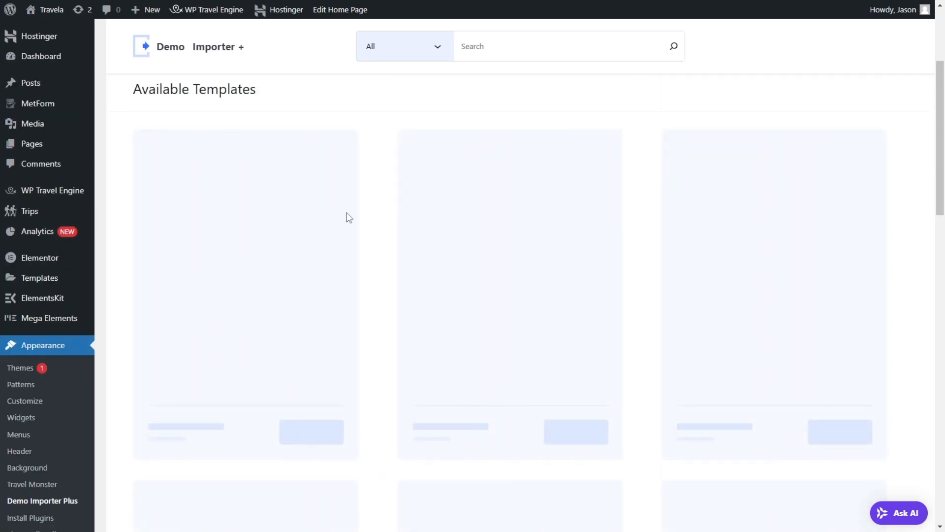
{"action": "scroll", "coordinate": [217, 262], "scroll_direction": "down", "scroll_amount": 5}
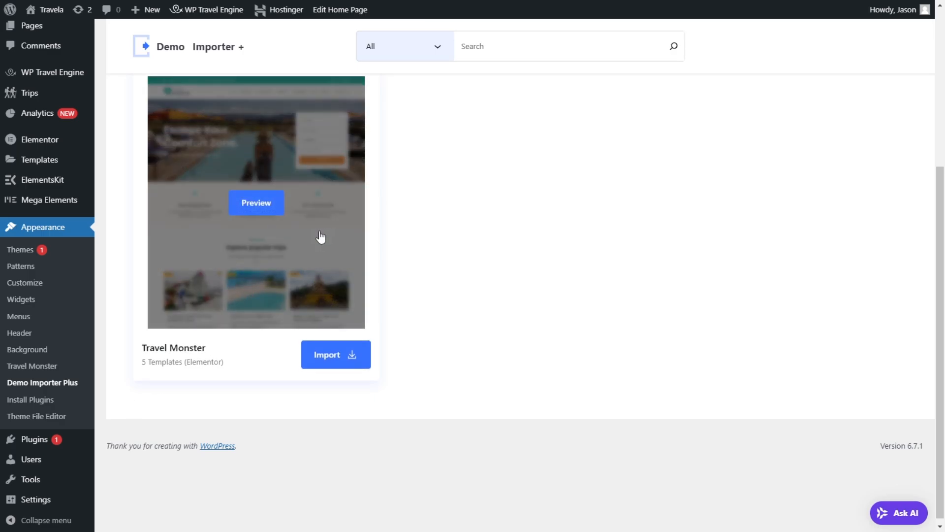
{"action": "scroll", "coordinate": [203, 328], "scroll_direction": "up", "scroll_amount": 3}
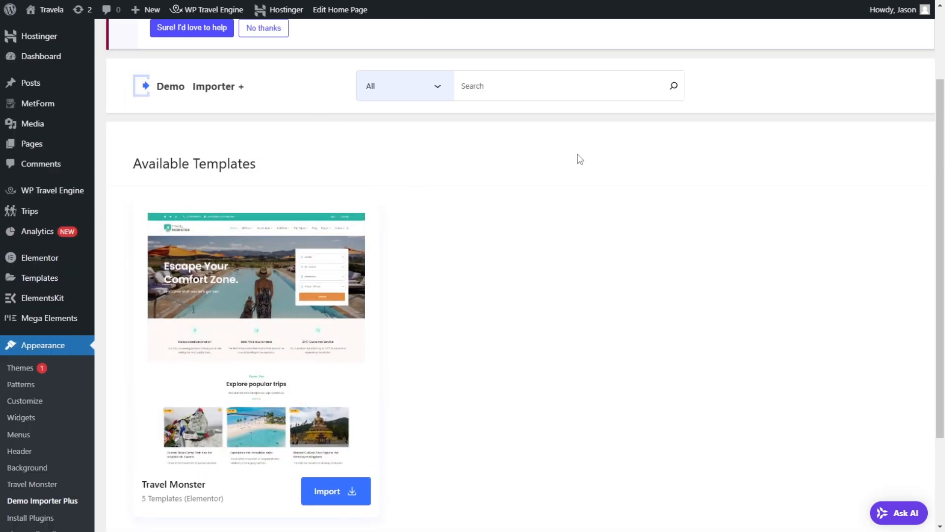
{"action": "scroll", "coordinate": [205, 269], "scroll_direction": "down", "scroll_amount": 2}
{"action": "scroll", "coordinate": [157, 255], "scroll_direction": "up", "scroll_amount": 4}
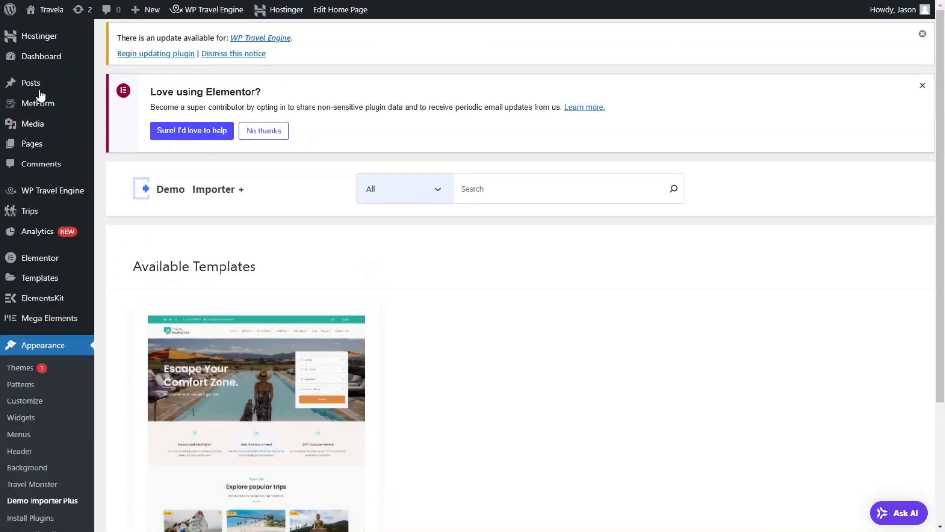
Step: Return to the WordPress dashboard and open the live Travela site in a new tab
{"action": "mouse_move", "coordinate": [52, 63]}
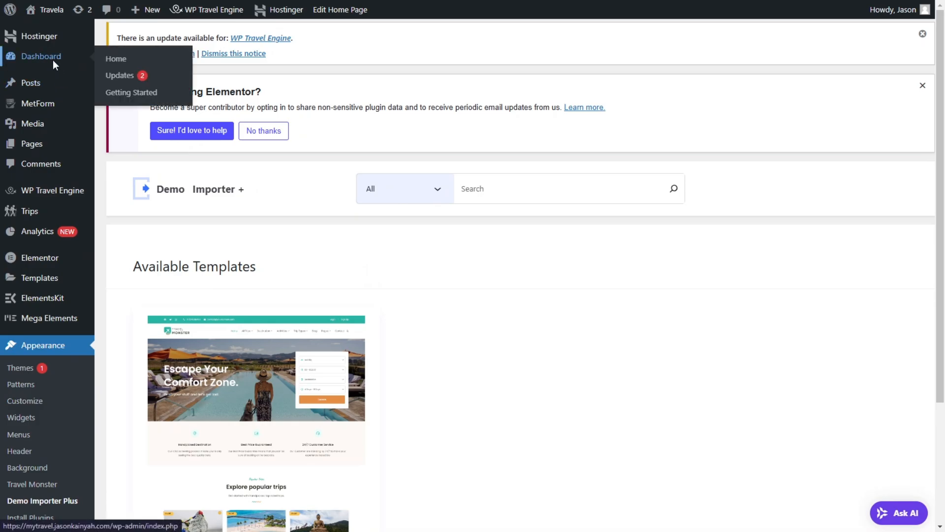
{"action": "left_click", "coordinate": [53, 60]}
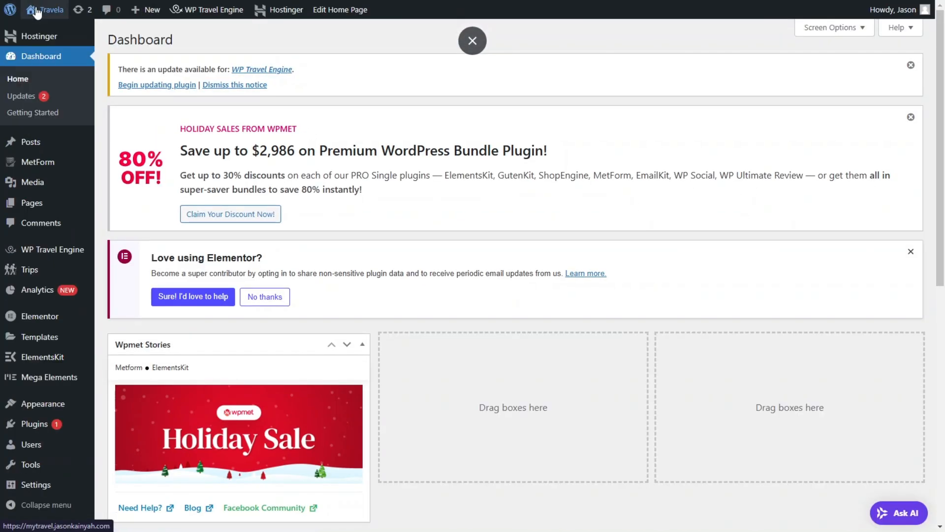
{"action": "right_click", "coordinate": [40, 29]}
{"action": "left_click", "coordinate": [82, 46]}
{"action": "mouse_move", "coordinate": [197, 21]}
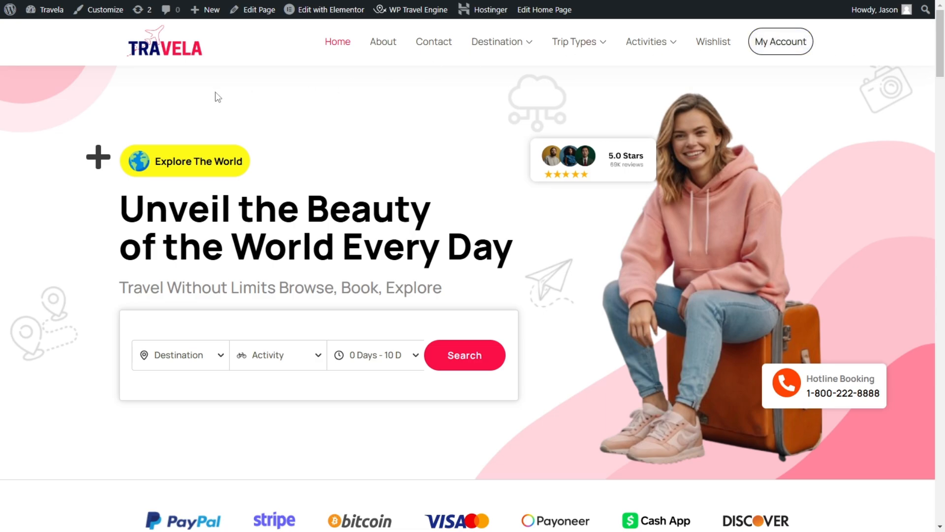
Step: Look over the Travela home page and run a trip search without choosing any criteria
{"action": "scroll", "coordinate": [527, 207], "scroll_direction": "down", "scroll_amount": 6}
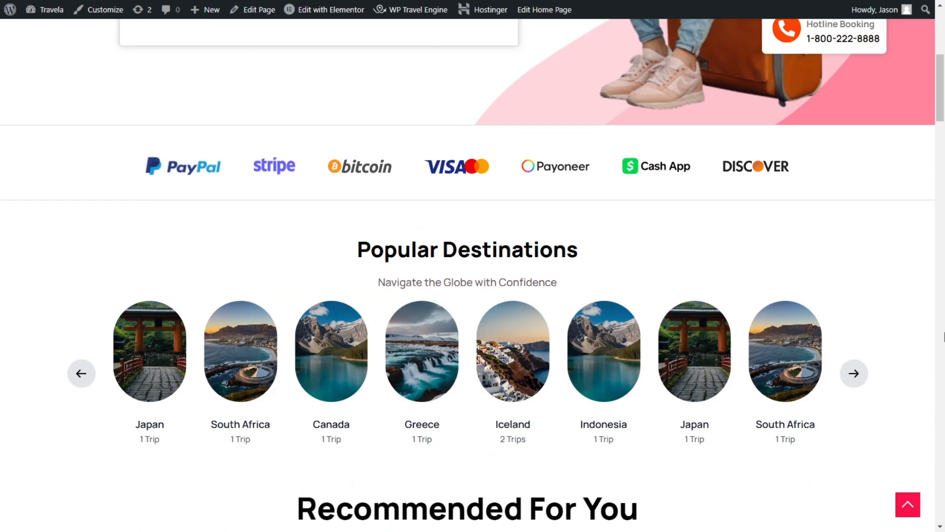
{"action": "scroll", "coordinate": [262, 192], "scroll_direction": "up", "scroll_amount": 6}
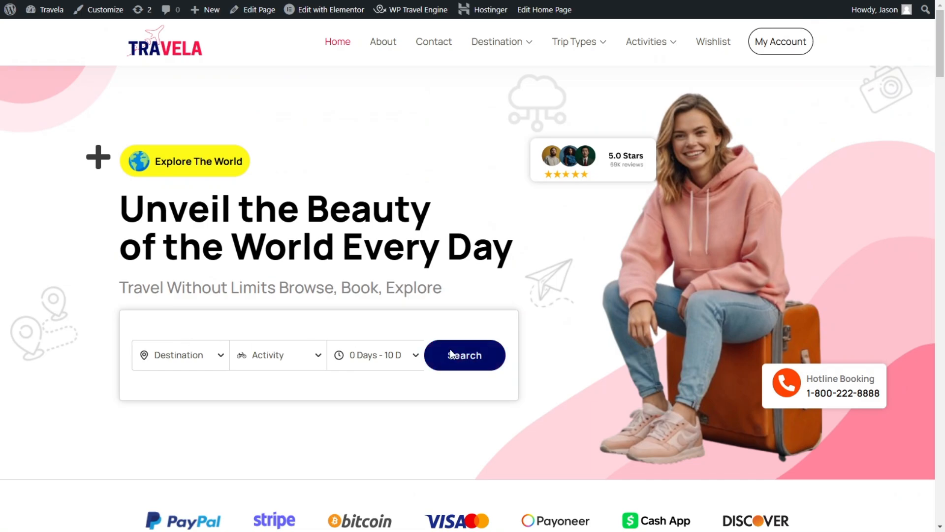
{"action": "scroll", "coordinate": [502, 231], "scroll_direction": "down", "scroll_amount": 5}
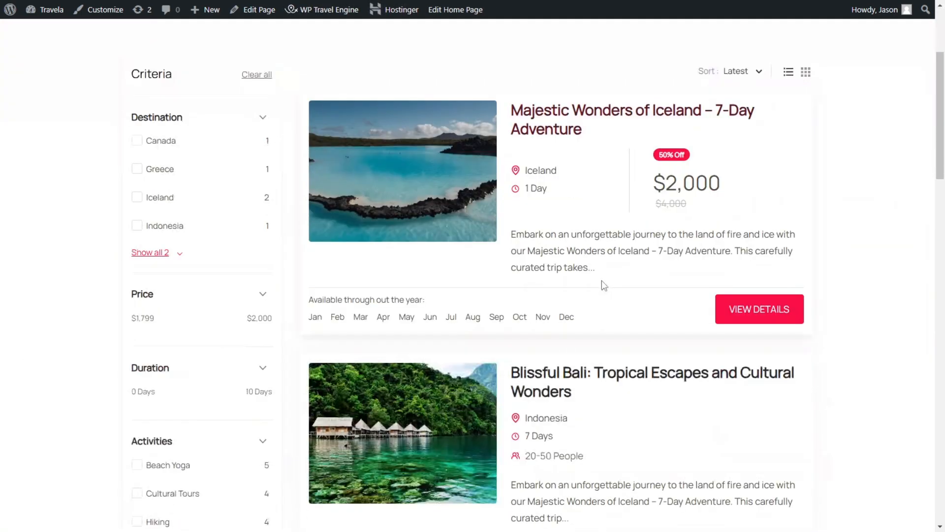
Step: Examine the trip search results and their filters for destination, price, duration, activities, trip types, tags and difficulties
{"action": "scroll", "coordinate": [484, 120], "scroll_direction": "up", "scroll_amount": 1}
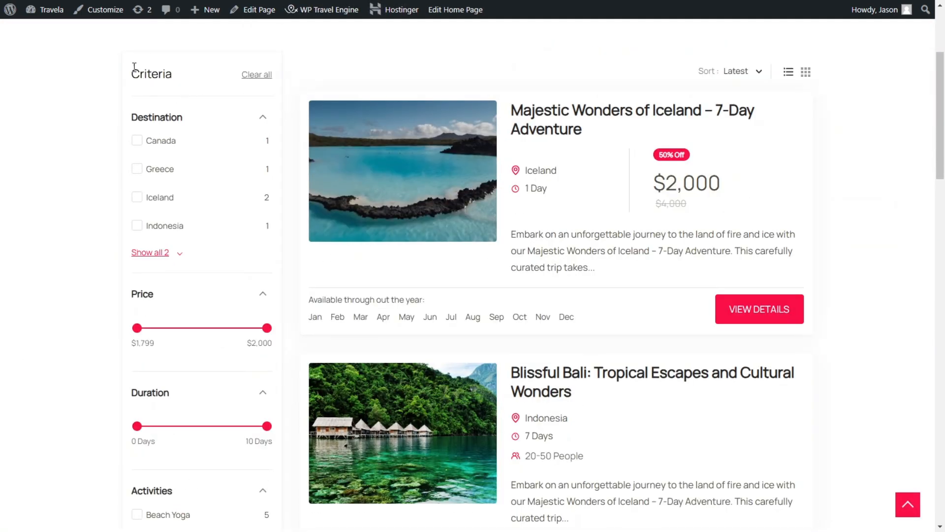
{"action": "scroll", "coordinate": [157, 240], "scroll_direction": "down", "scroll_amount": 2}
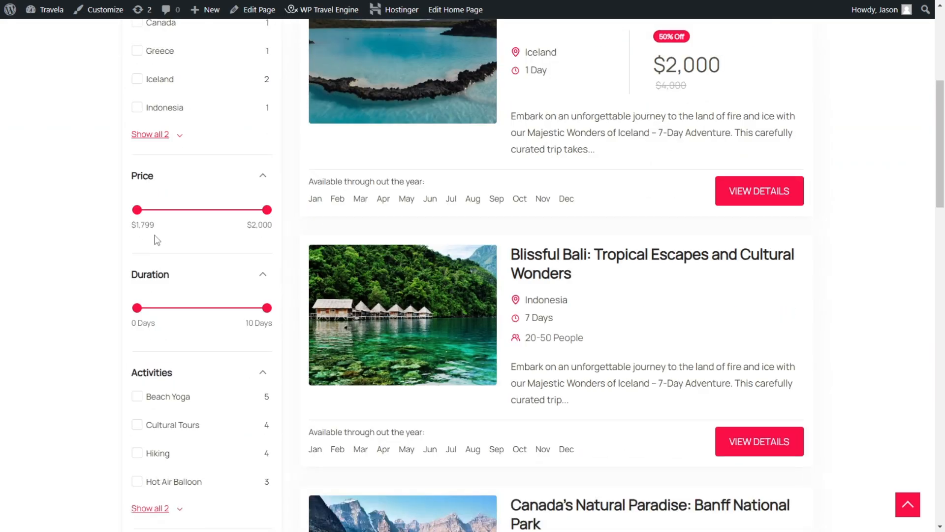
{"action": "scroll", "coordinate": [220, 217], "scroll_direction": "down", "scroll_amount": 2}
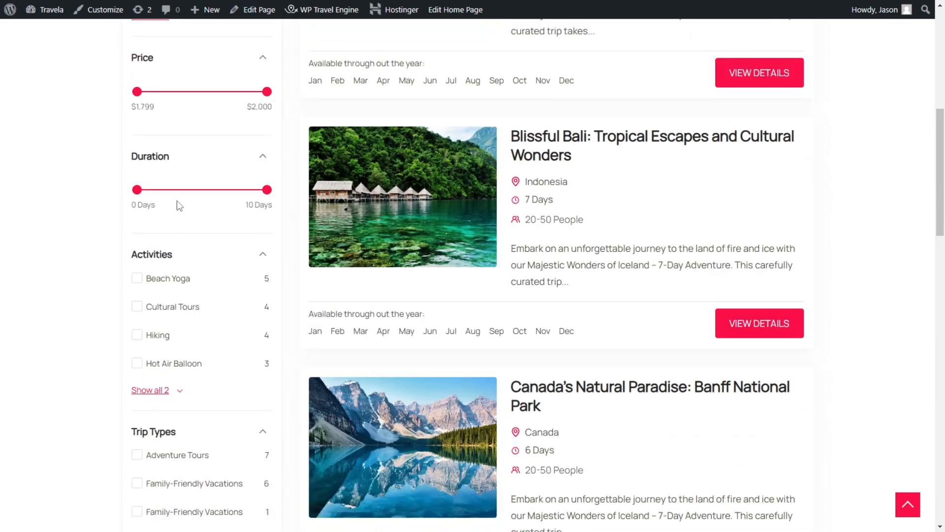
{"action": "scroll", "coordinate": [174, 273], "scroll_direction": "down", "scroll_amount": 4}
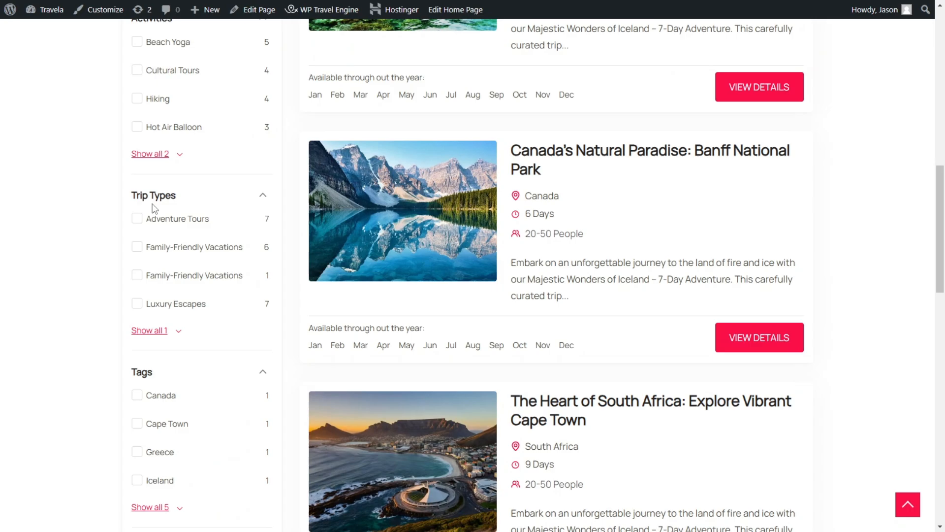
{"action": "scroll", "coordinate": [186, 354], "scroll_direction": "down", "scroll_amount": 3}
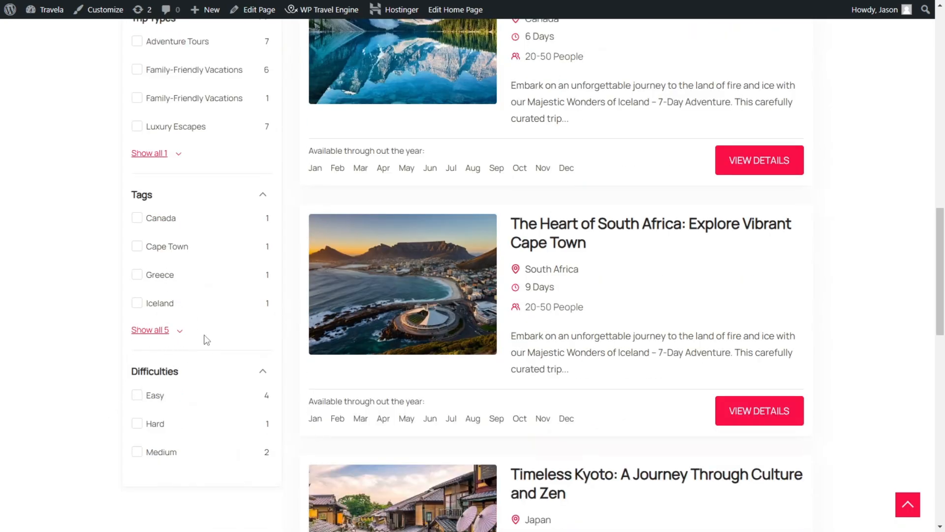
{"action": "scroll", "coordinate": [493, 201], "scroll_direction": "down", "scroll_amount": 7}
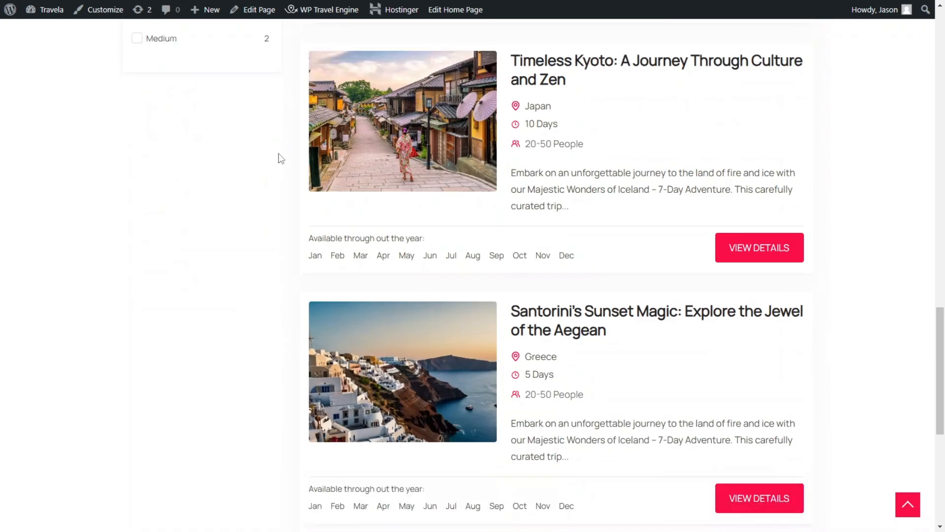
{"action": "scroll", "coordinate": [944, 406], "scroll_direction": "up", "scroll_amount": 16}
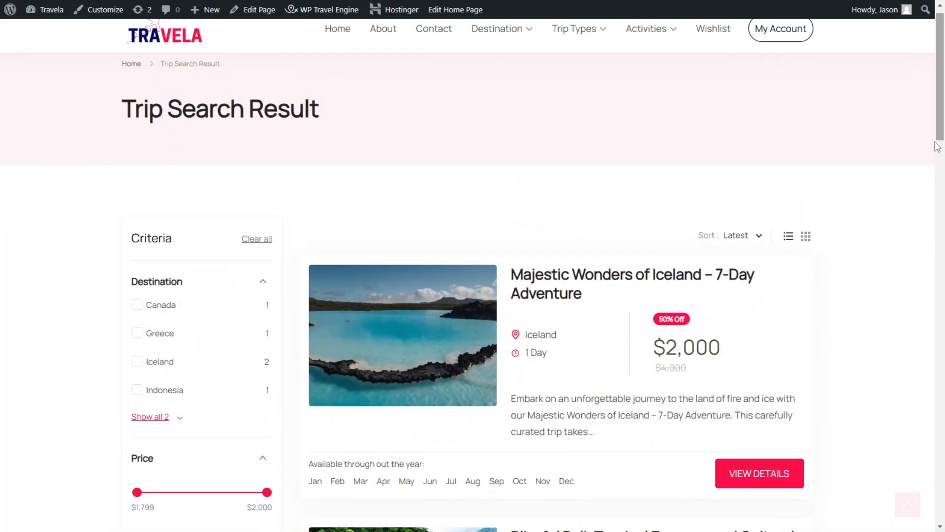
{"action": "scroll", "coordinate": [757, 450], "scroll_direction": "down", "scroll_amount": 3}
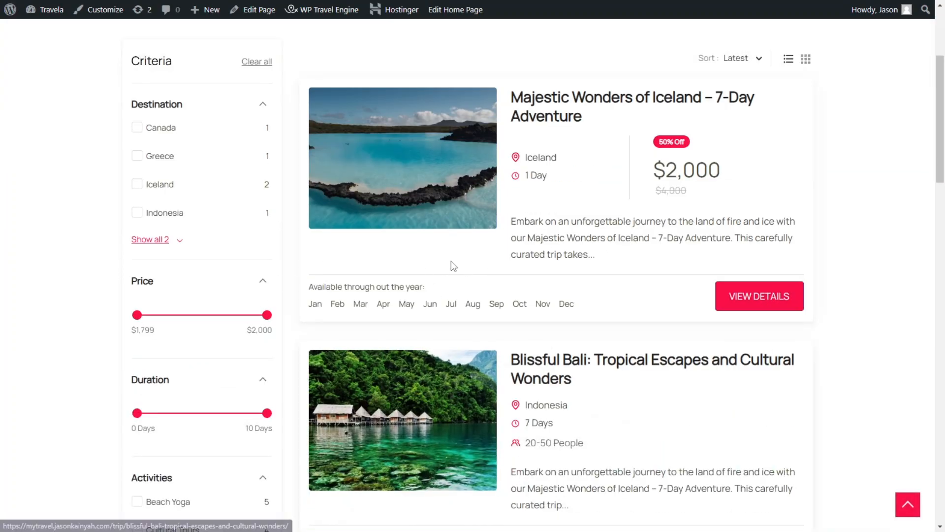
Step: Open the details of the Majestic Wonders of Iceland trip and review its itinerary and enquiry form
{"action": "left_click", "coordinate": [793, 298]}
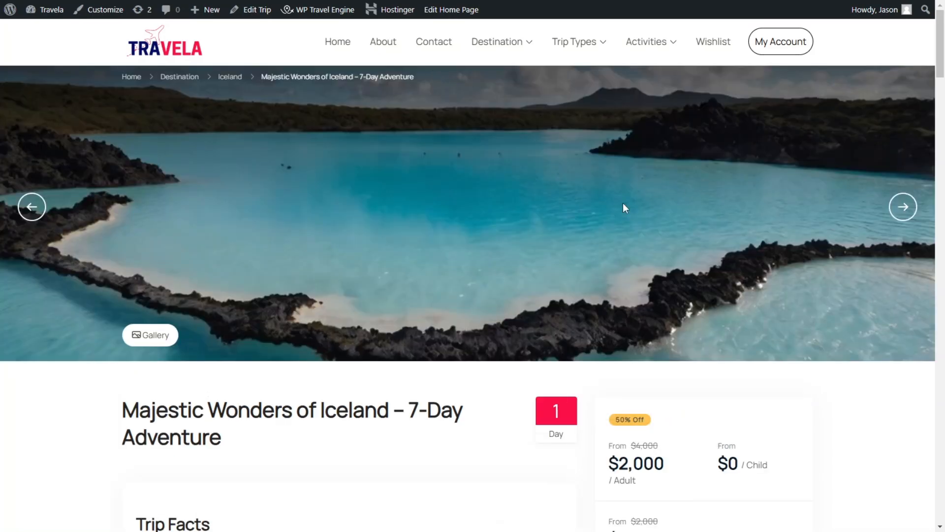
{"action": "scroll", "coordinate": [438, 238], "scroll_direction": "down", "scroll_amount": 5}
{"action": "scroll", "coordinate": [438, 238], "scroll_direction": "down", "scroll_amount": 20}
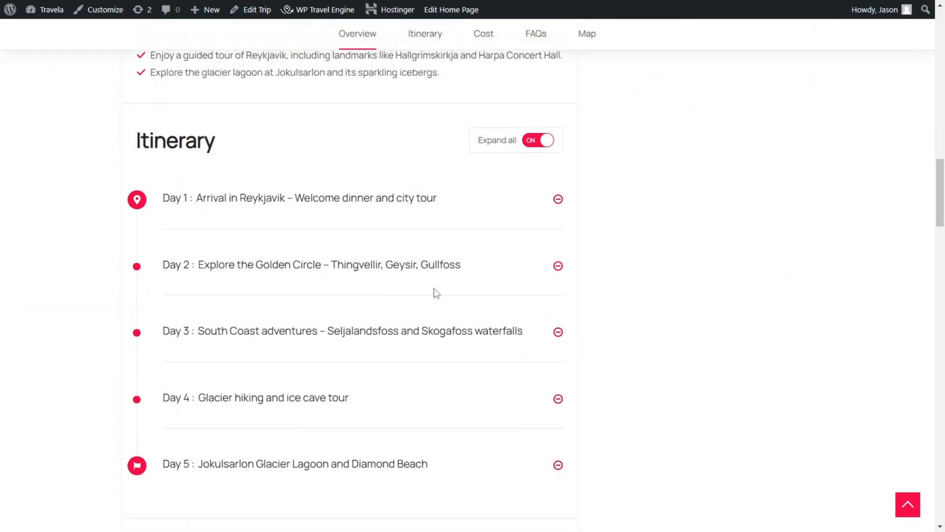
{"action": "scroll", "coordinate": [460, 211], "scroll_direction": "down", "scroll_amount": 20}
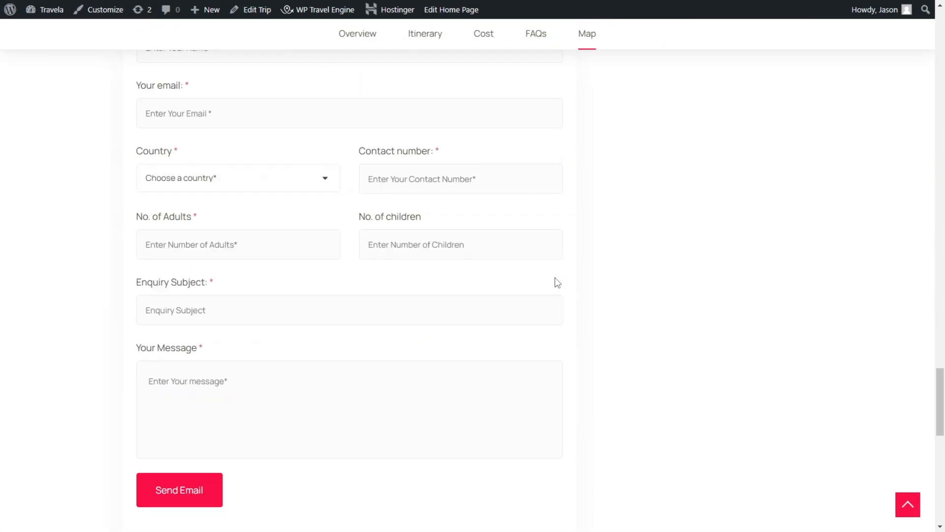
{"action": "left_click_drag", "start_coordinate": [942, 374], "coordinate": [940, 30]}
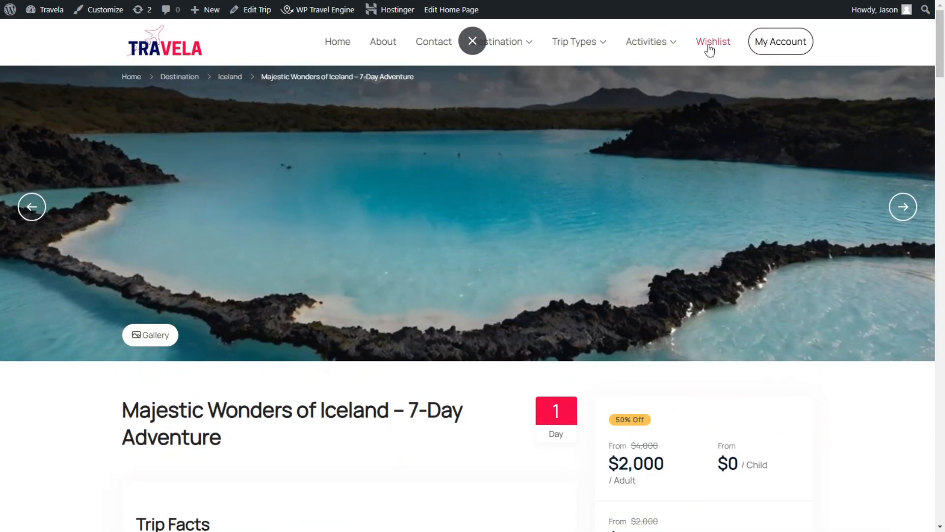
Step: Check the Wishlist page and explore the available trips from there
{"action": "left_click", "coordinate": [709, 49]}
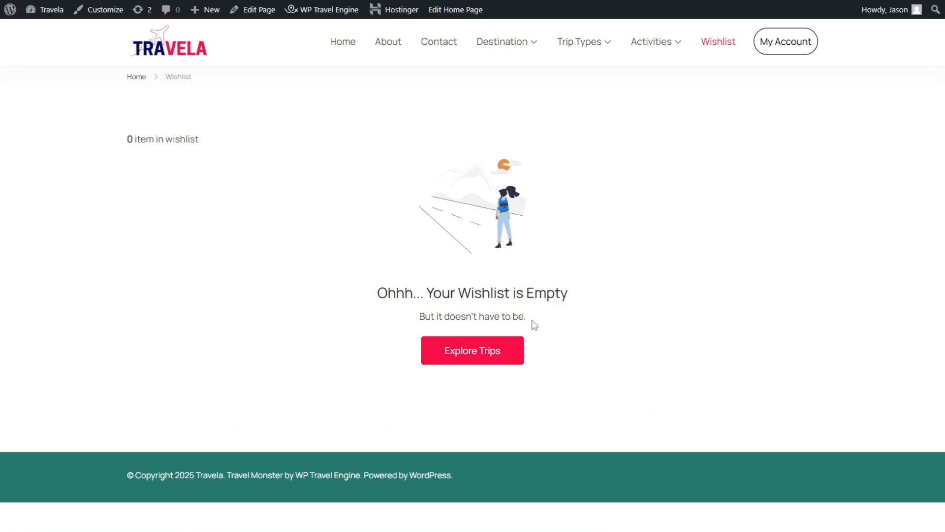
{"action": "left_click", "coordinate": [486, 351]}
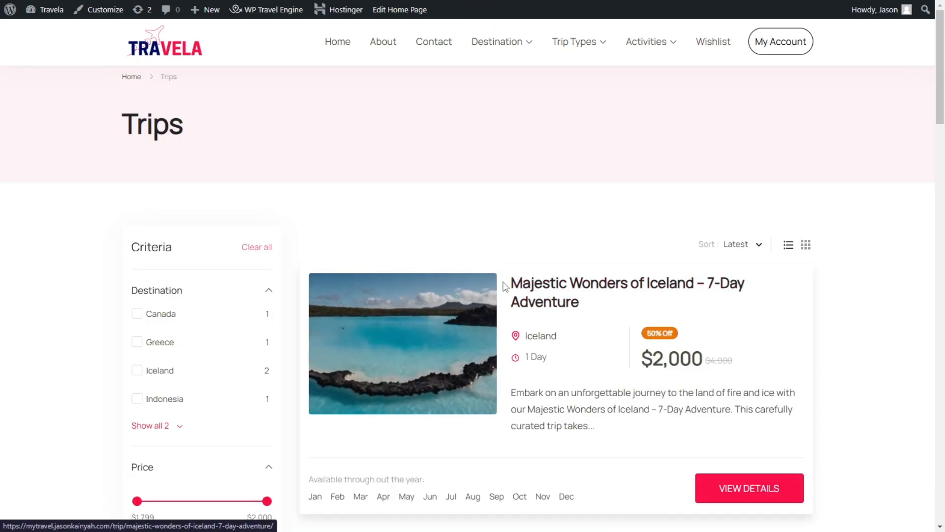
{"action": "scroll", "coordinate": [417, 389], "scroll_direction": "down", "scroll_amount": 3}
{"action": "scroll", "coordinate": [323, 161], "scroll_direction": "up", "scroll_amount": 3}
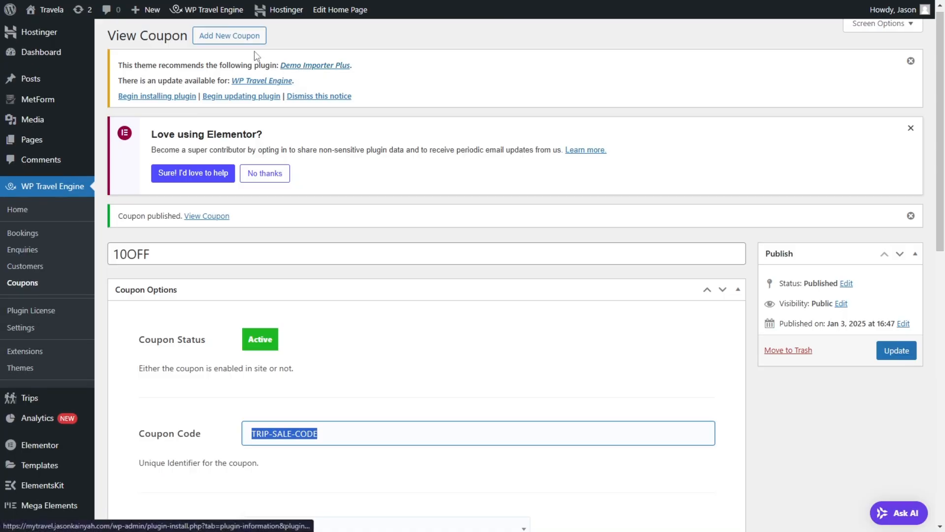
Step: Leave the 10OFF coupon's edit page and open the WP Travel Engine settings
{"action": "scroll", "coordinate": [24, 397], "scroll_direction": "down", "scroll_amount": 3}
{"action": "mouse_move", "coordinate": [65, 439]}
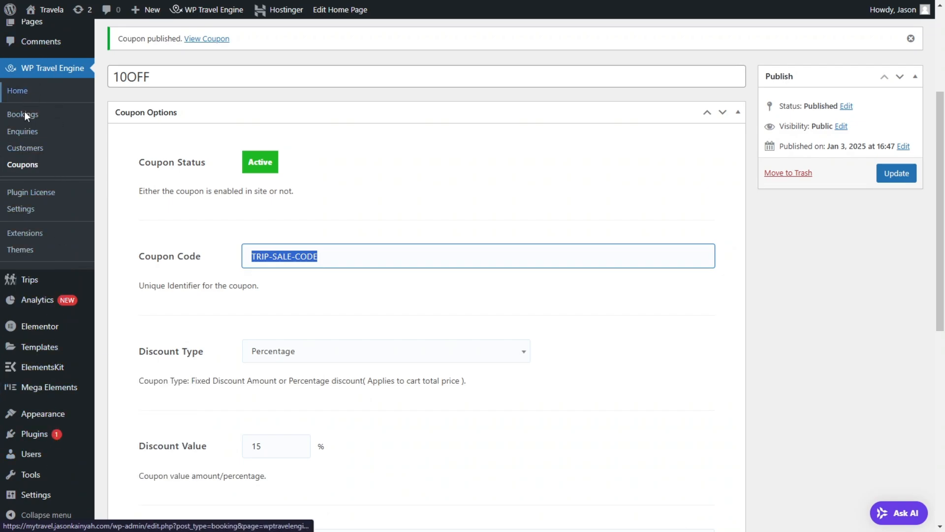
{"action": "left_click", "coordinate": [12, 215]}
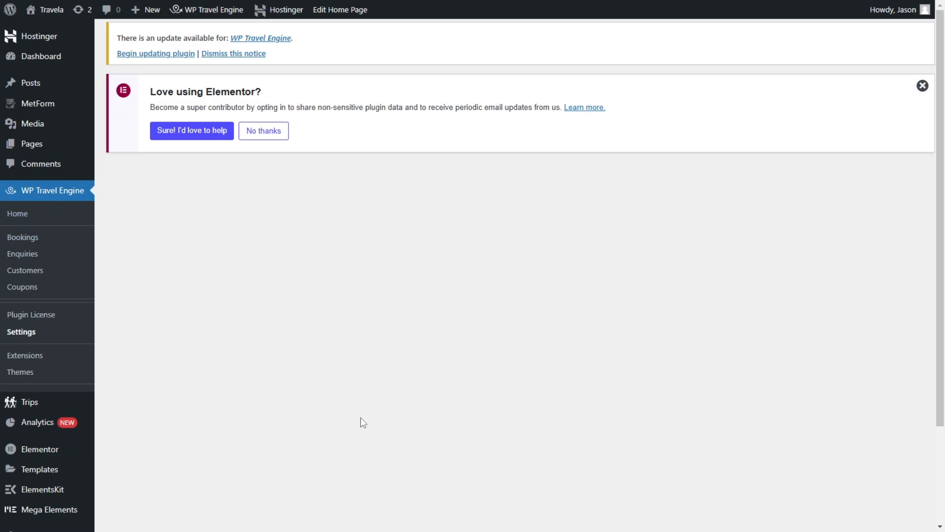
{"action": "scroll", "coordinate": [315, 276], "scroll_direction": "down", "scroll_amount": 1}
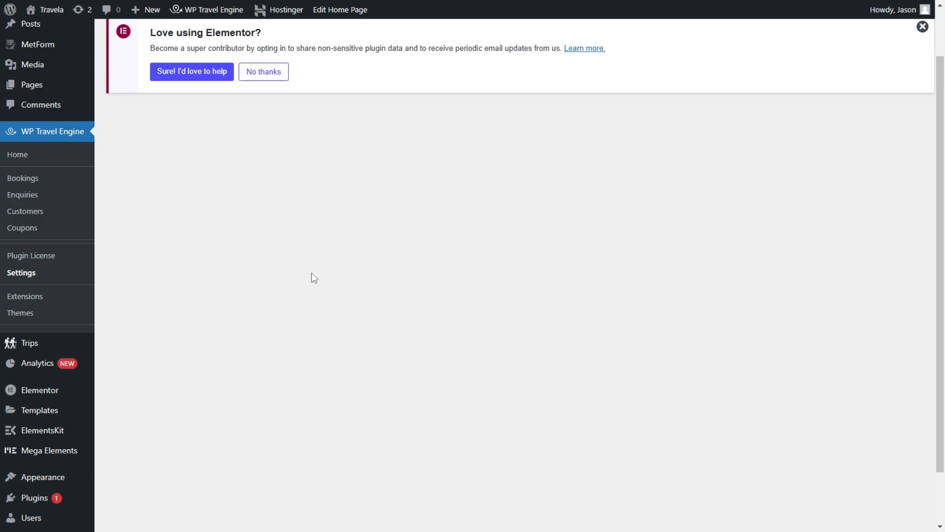
Step: Enable the new trip layout in the Trip Card/Listing display settings and save the settings
{"action": "scroll", "coordinate": [314, 278], "scroll_direction": "up", "scroll_amount": 1}
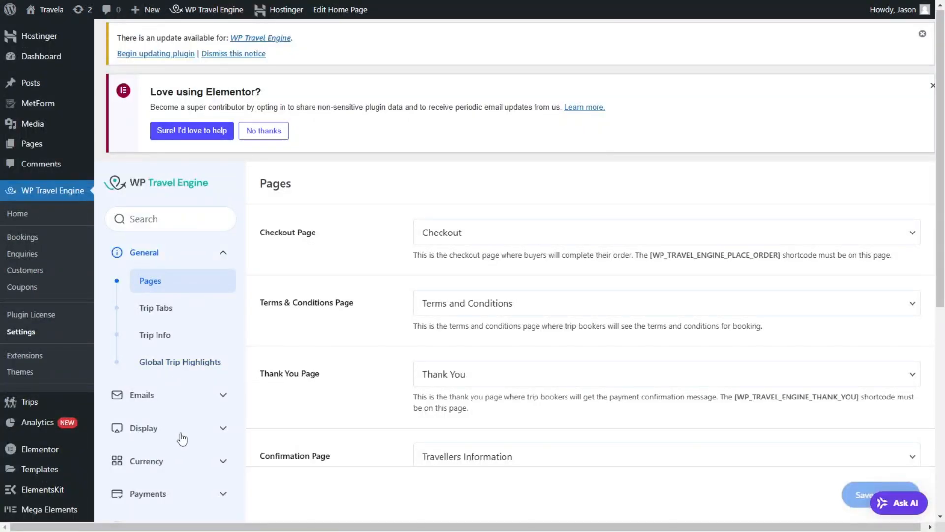
{"action": "left_click", "coordinate": [182, 436]}
{"action": "left_click", "coordinate": [158, 347]}
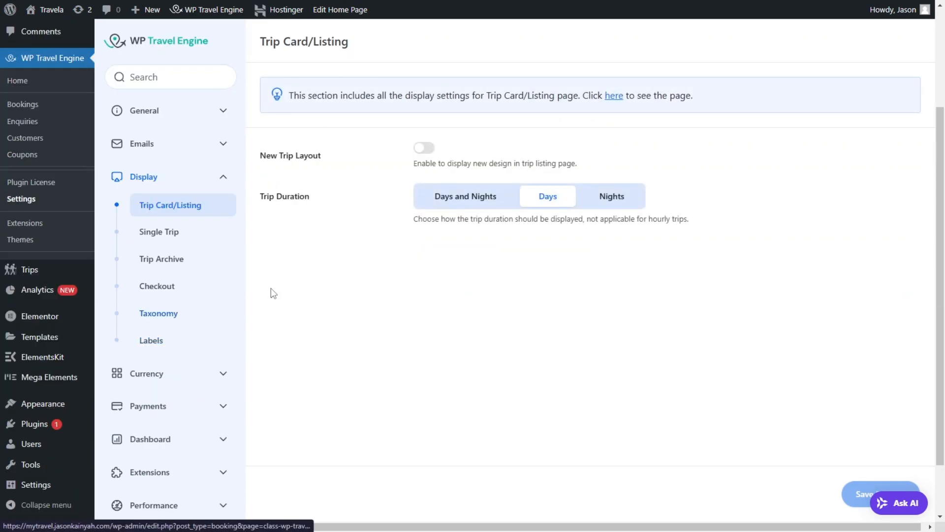
{"action": "left_click", "coordinate": [424, 148]}
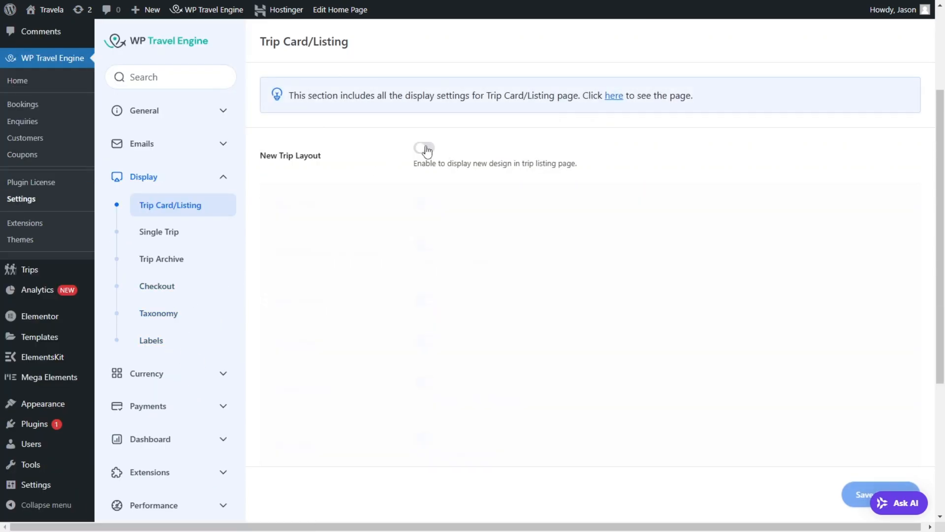
{"action": "scroll", "coordinate": [427, 200], "scroll_direction": "down", "scroll_amount": 3}
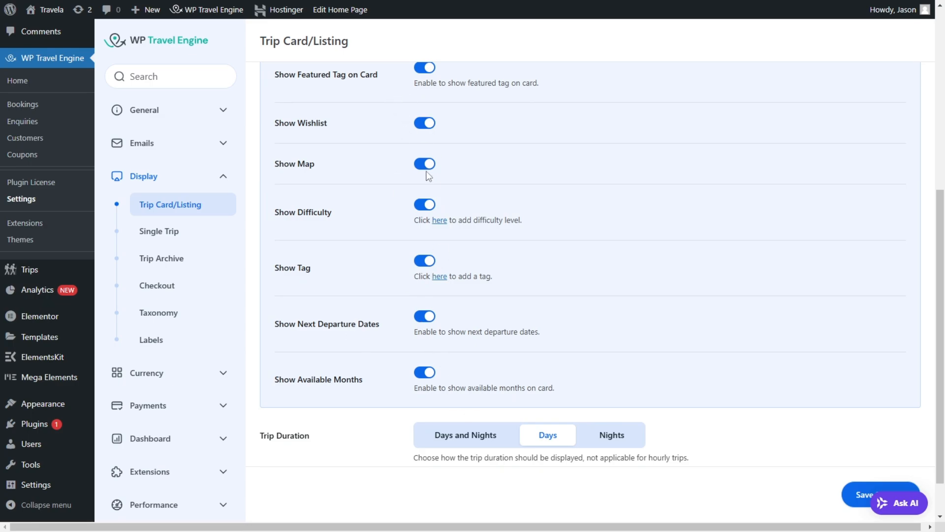
{"action": "scroll", "coordinate": [446, 424], "scroll_direction": "down", "scroll_amount": 1}
{"action": "left_click", "coordinate": [906, 456]}
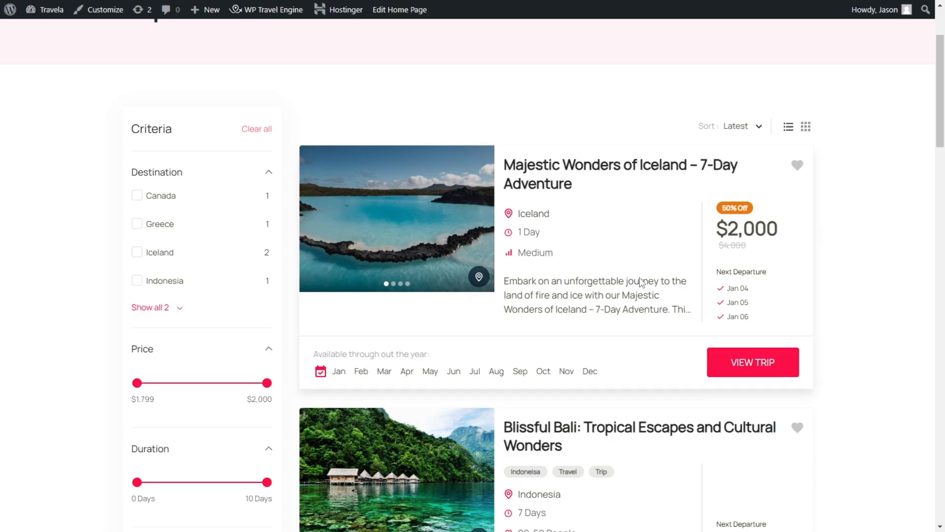
Step: Review the new trip cards on the Trips page and add the Majestic Wonders of Iceland trip to the wishlist
{"action": "scroll", "coordinate": [786, 302], "scroll_direction": "down", "scroll_amount": 6}
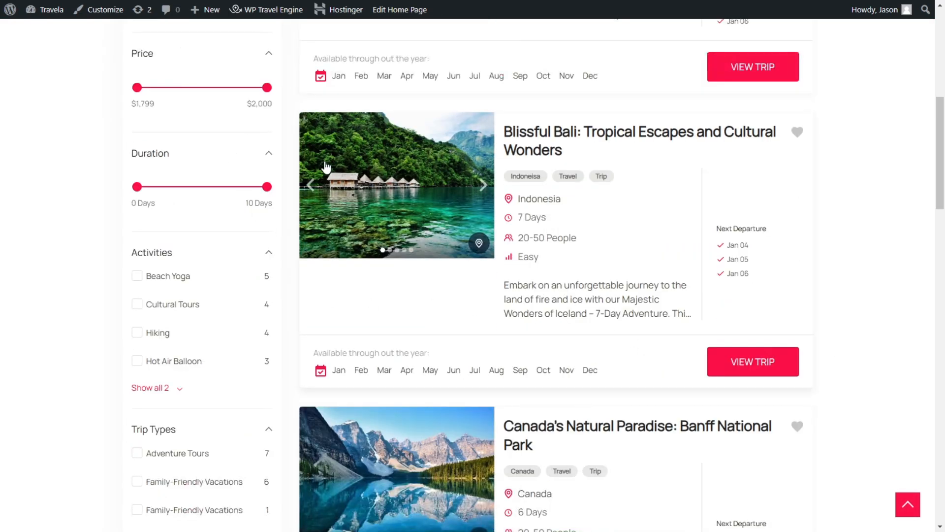
{"action": "scroll", "coordinate": [783, 262], "scroll_direction": "down", "scroll_amount": 6}
{"action": "scroll", "coordinate": [739, 213], "scroll_direction": "up", "scroll_amount": 12}
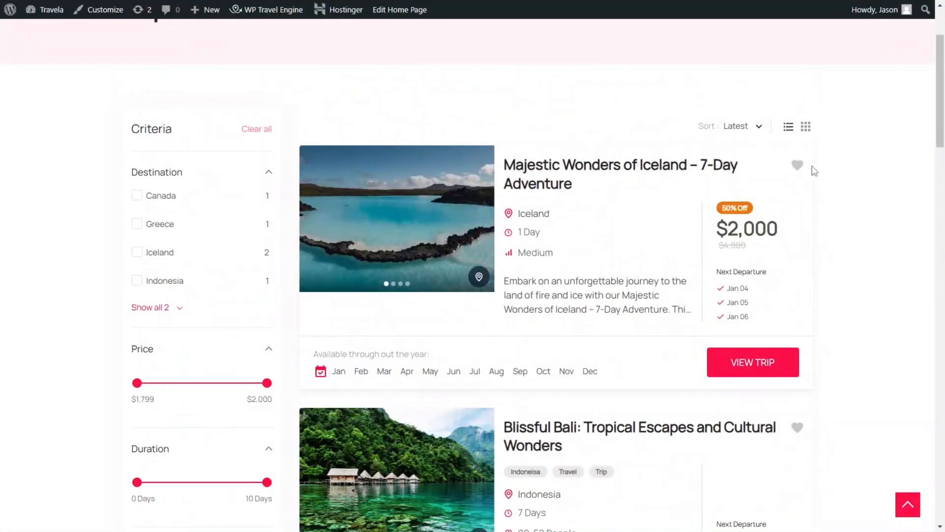
{"action": "scroll", "coordinate": [813, 170], "scroll_direction": "up", "scroll_amount": 2}
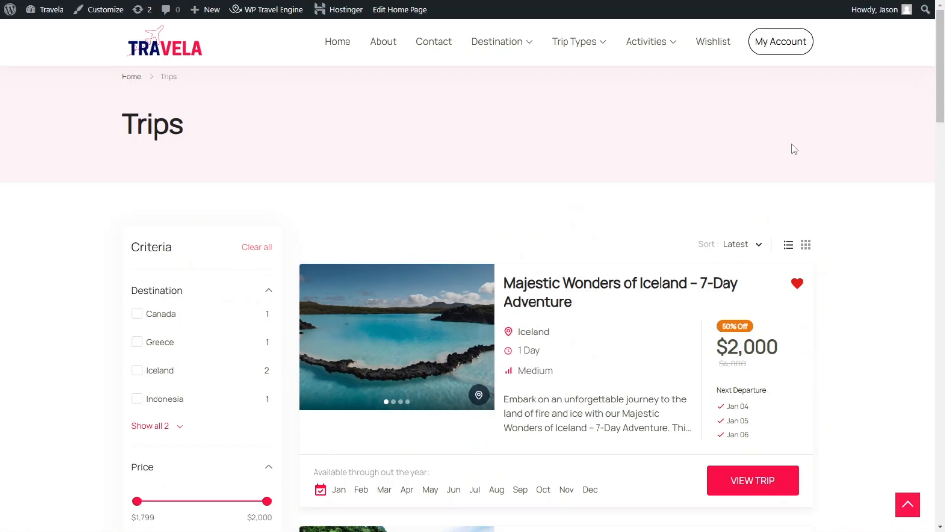
Step: Open the Wishlist page and look over the saved trip's card
{"action": "left_click", "coordinate": [723, 44]}
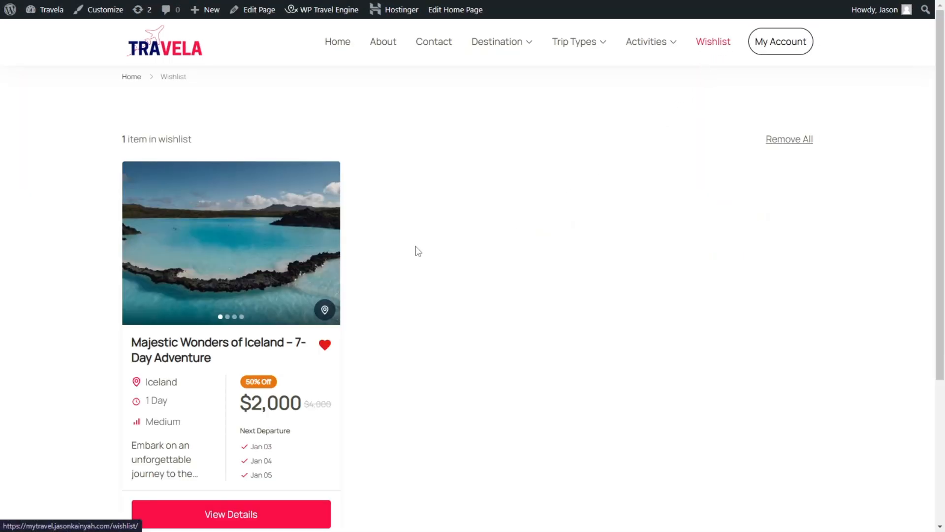
{"action": "scroll", "coordinate": [413, 249], "scroll_direction": "down", "scroll_amount": 3}
{"action": "scroll", "coordinate": [252, 194], "scroll_direction": "up", "scroll_amount": 2}
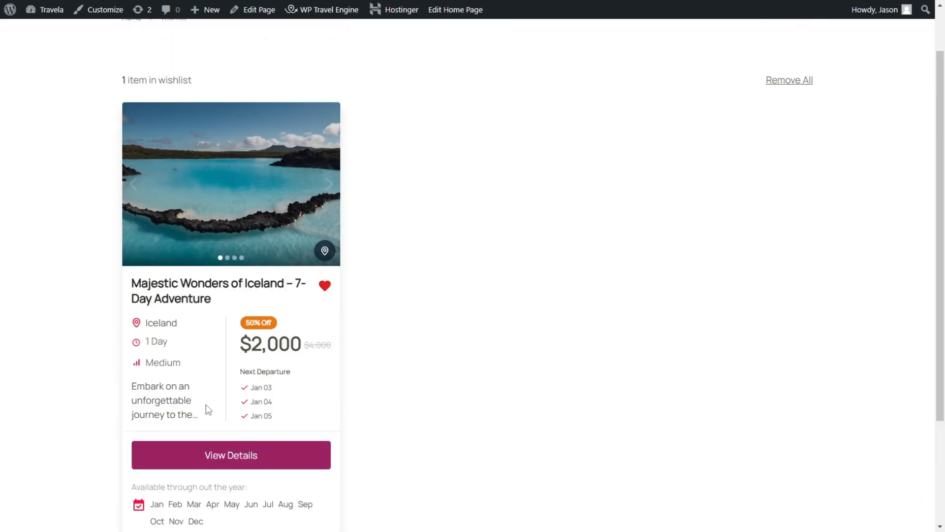
{"action": "scroll", "coordinate": [205, 407], "scroll_direction": "up", "scroll_amount": 1}
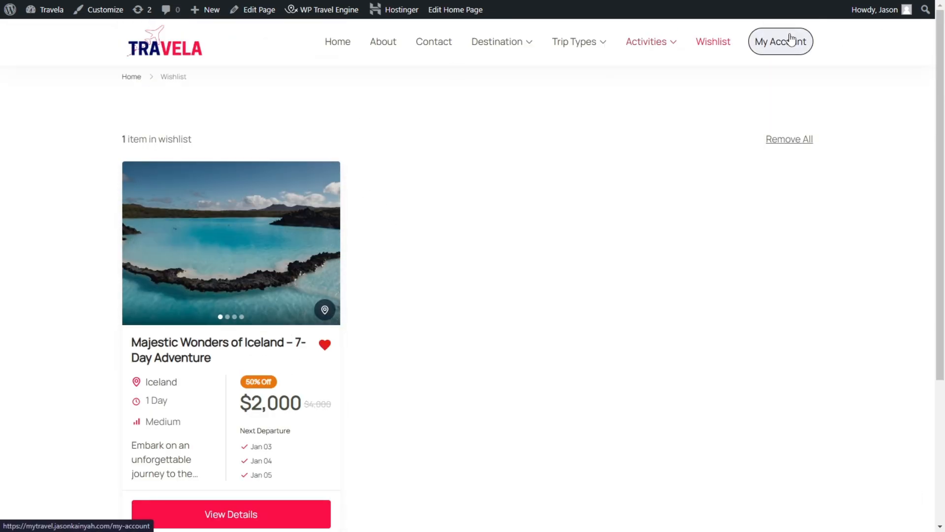
{"action": "mouse_move", "coordinate": [531, 57]}
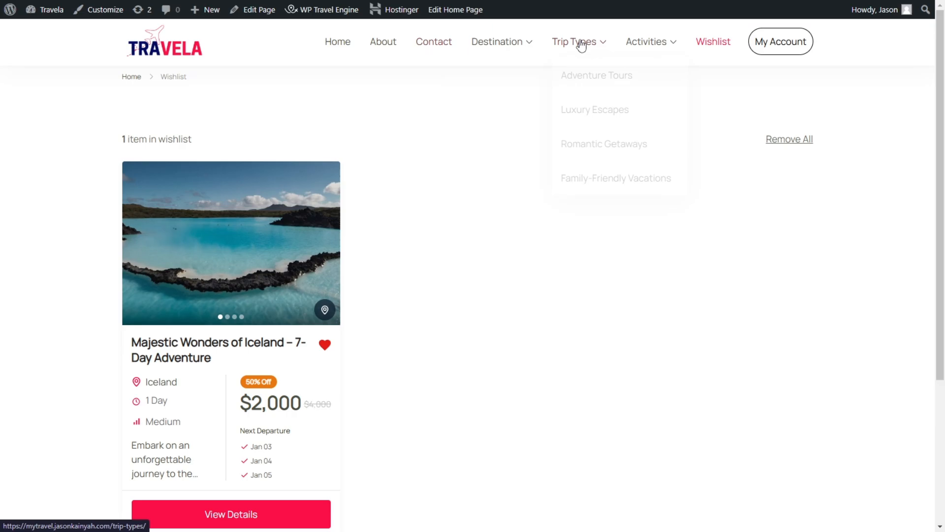
Step: Open the wishlisted trip's details and examine the related trips section near the end of its page
{"action": "scroll", "coordinate": [236, 361], "scroll_direction": "down", "scroll_amount": 3}
{"action": "left_click", "coordinate": [249, 348]}
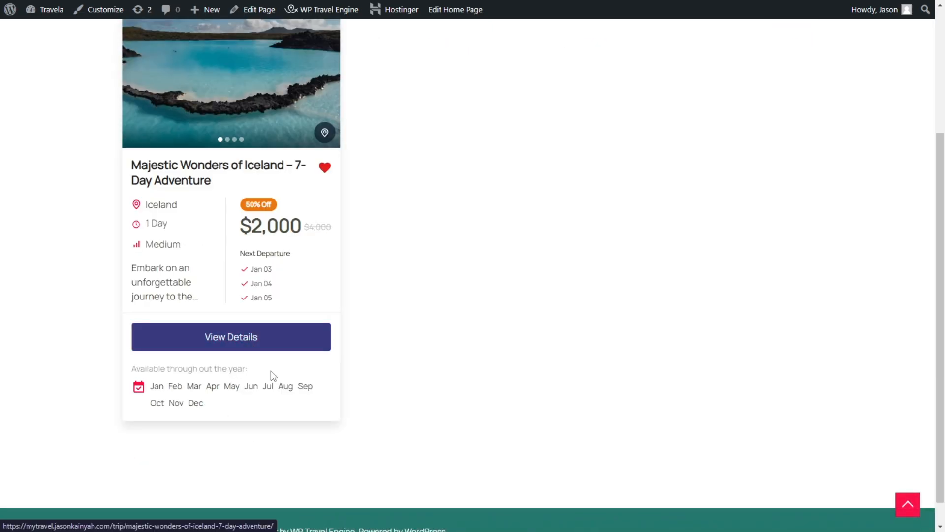
{"action": "left_click_drag", "start_coordinate": [944, 44], "coordinate": [941, 492]}
{"action": "scroll", "coordinate": [522, 277], "scroll_direction": "up", "scroll_amount": 1}
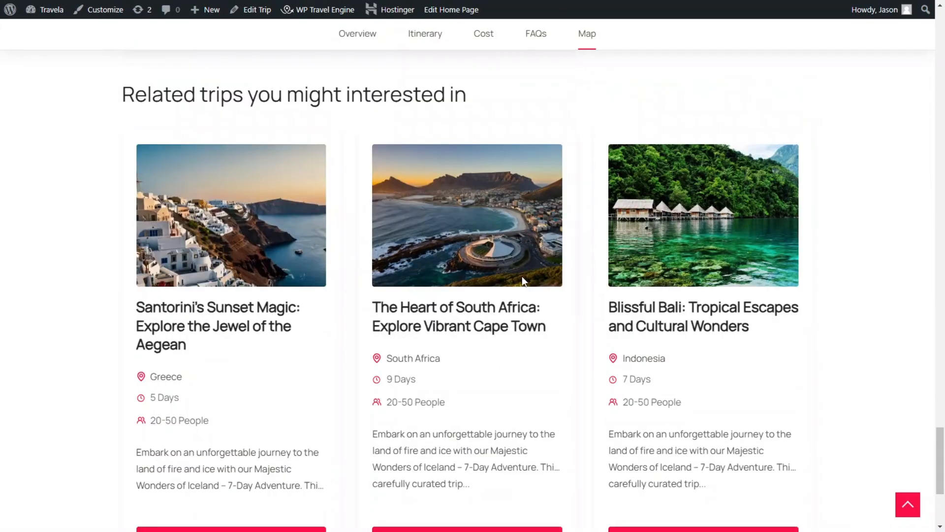
{"action": "scroll", "coordinate": [346, 254], "scroll_direction": "down", "scroll_amount": 2}
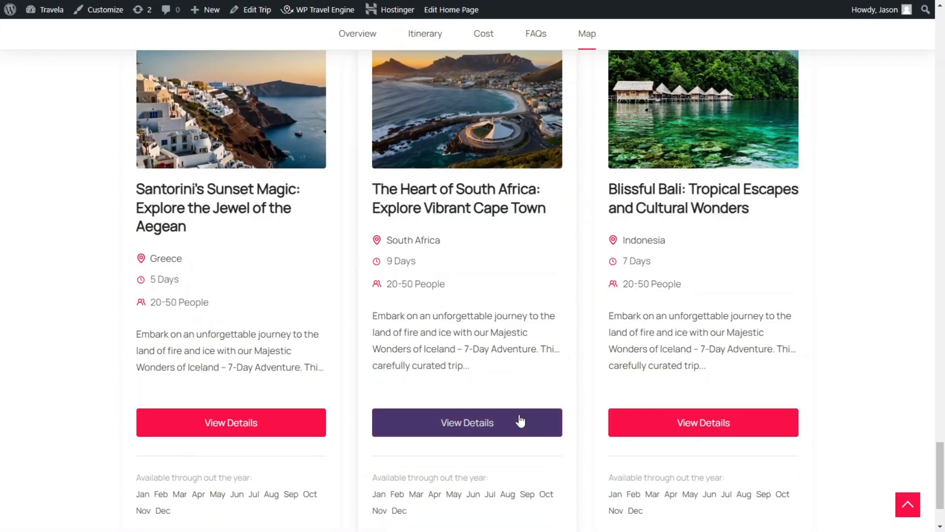
{"action": "scroll", "coordinate": [482, 331], "scroll_direction": "down", "scroll_amount": 2}
{"action": "scroll", "coordinate": [442, 350], "scroll_direction": "up", "scroll_amount": 5}
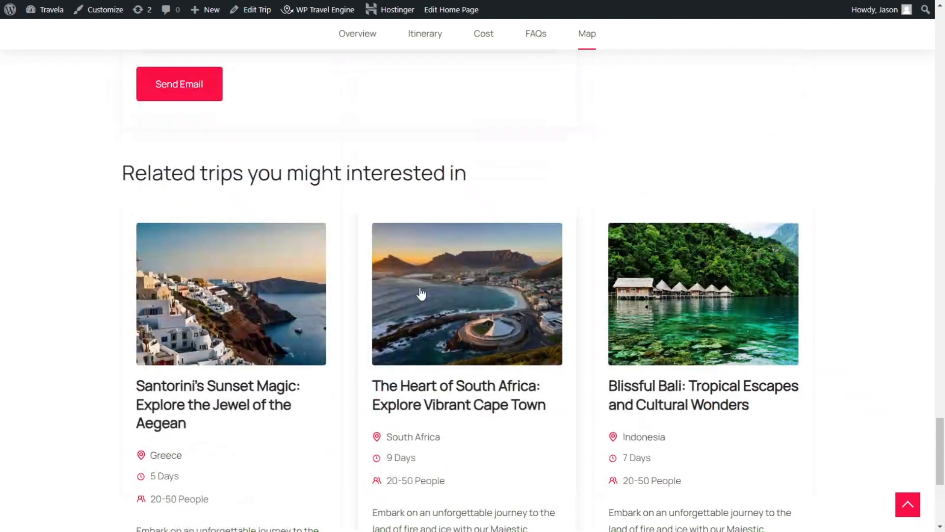
{"action": "left_click", "coordinate": [497, 282]}
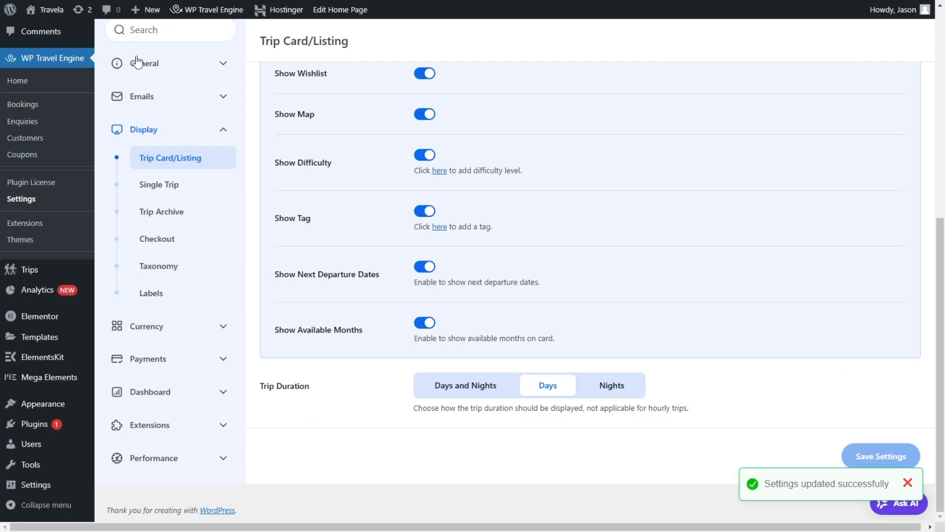
Step: Set the related section title in the Single Trip display settings to "Check Out Some Popular Trips"
{"action": "left_click", "coordinate": [177, 186]}
{"action": "scroll", "coordinate": [460, 322], "scroll_direction": "down", "scroll_amount": 15}
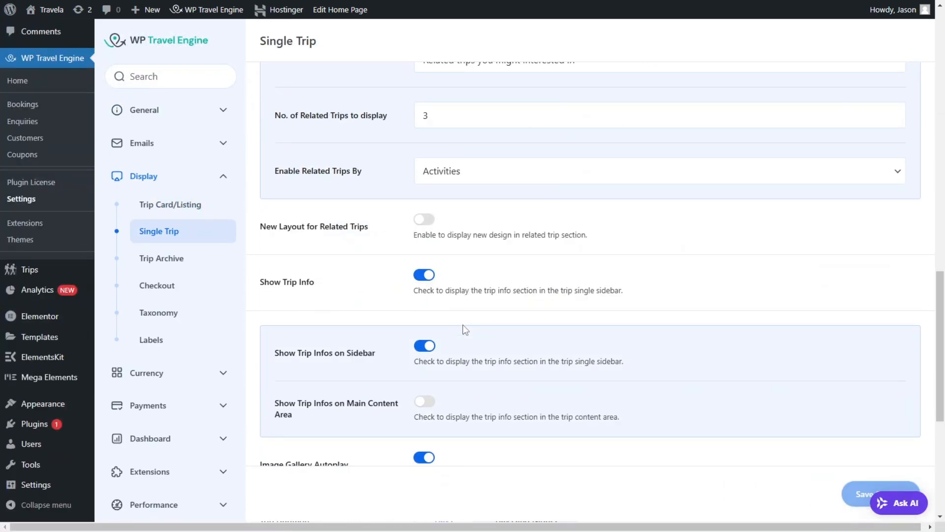
{"action": "scroll", "coordinate": [453, 337], "scroll_direction": "down", "scroll_amount": 3}
{"action": "scroll", "coordinate": [436, 271], "scroll_direction": "up", "scroll_amount": 7}
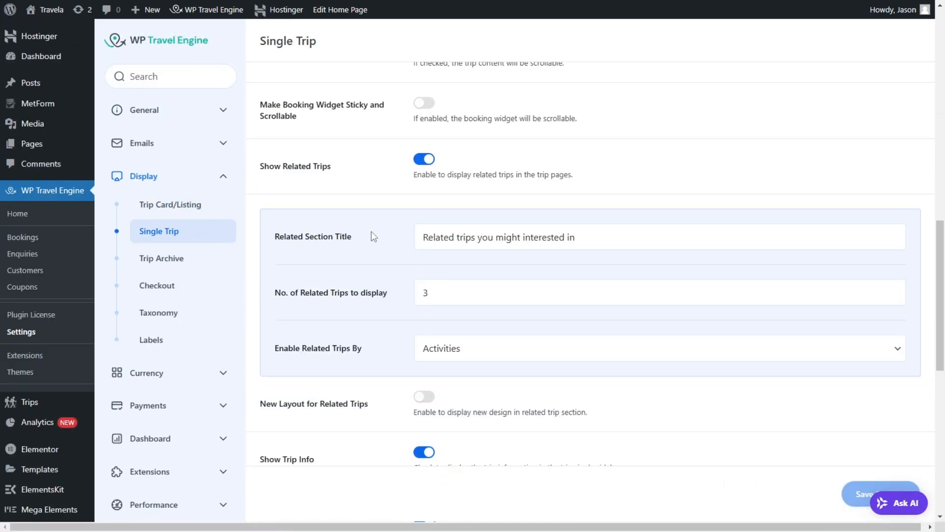
{"action": "left_click", "coordinate": [471, 238]}
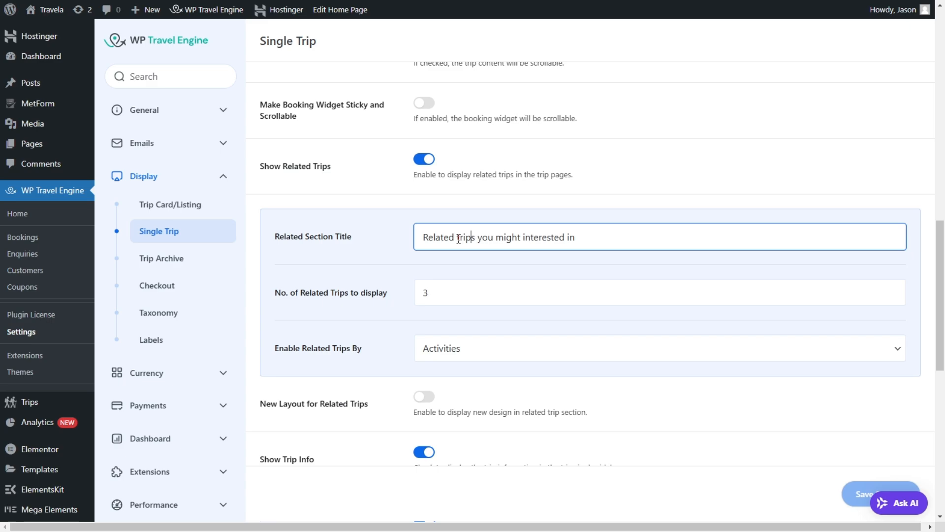
{"action": "key", "text": "ctrl+a"}
{"action": "type", "text": "Che"}
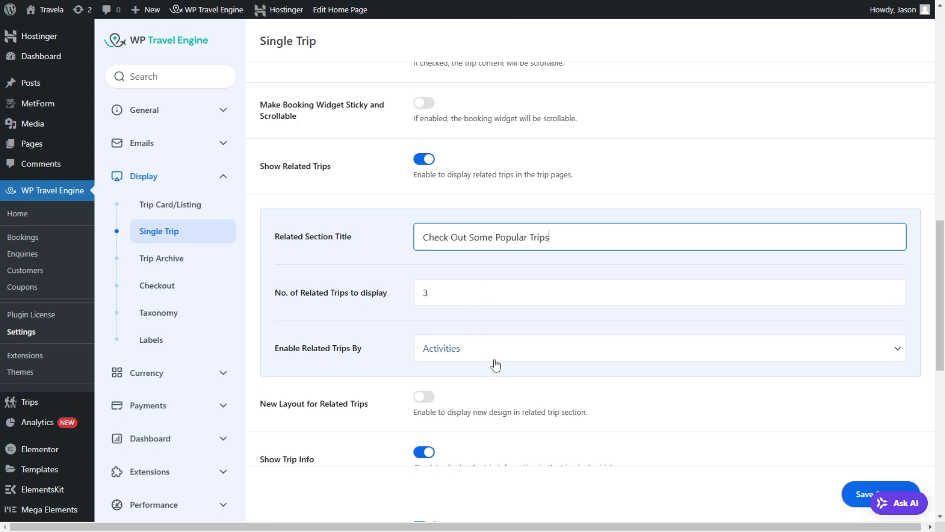
Step: Enable the new layout for related trips and save the Single Trip settings
{"action": "left_click", "coordinate": [423, 396]}
{"action": "scroll", "coordinate": [428, 285], "scroll_direction": "down", "scroll_amount": 5}
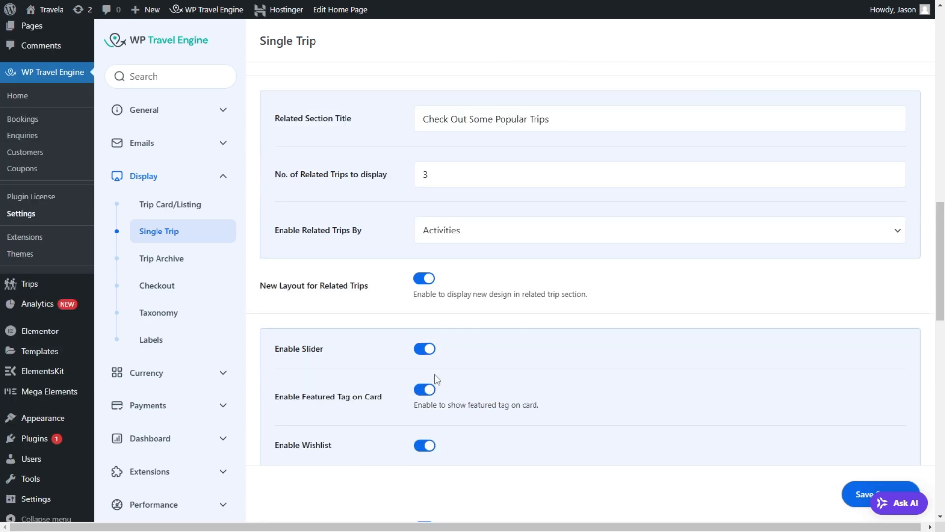
{"action": "scroll", "coordinate": [387, 194], "scroll_direction": "down", "scroll_amount": 4}
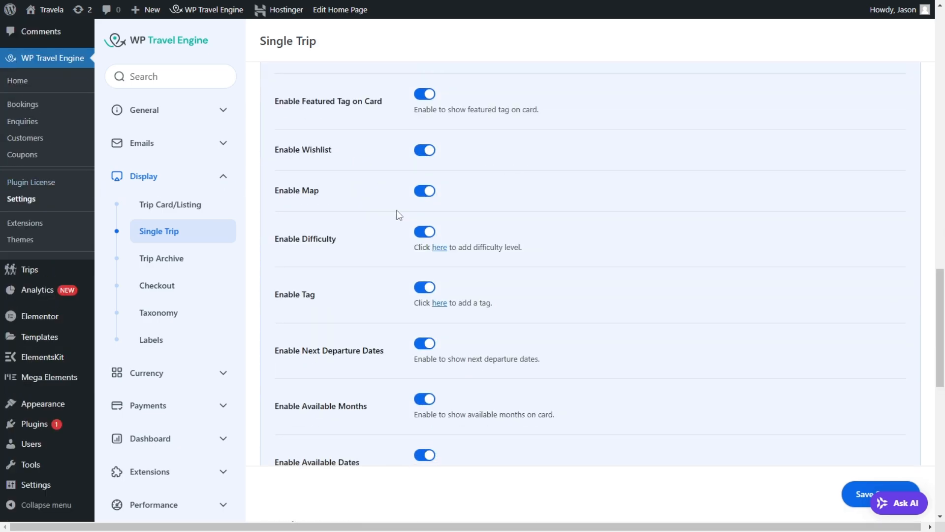
{"action": "scroll", "coordinate": [423, 256], "scroll_direction": "down", "scroll_amount": 1}
{"action": "left_click", "coordinate": [859, 494]}
{"action": "scroll", "coordinate": [597, 296], "scroll_direction": "up", "scroll_amount": 9}
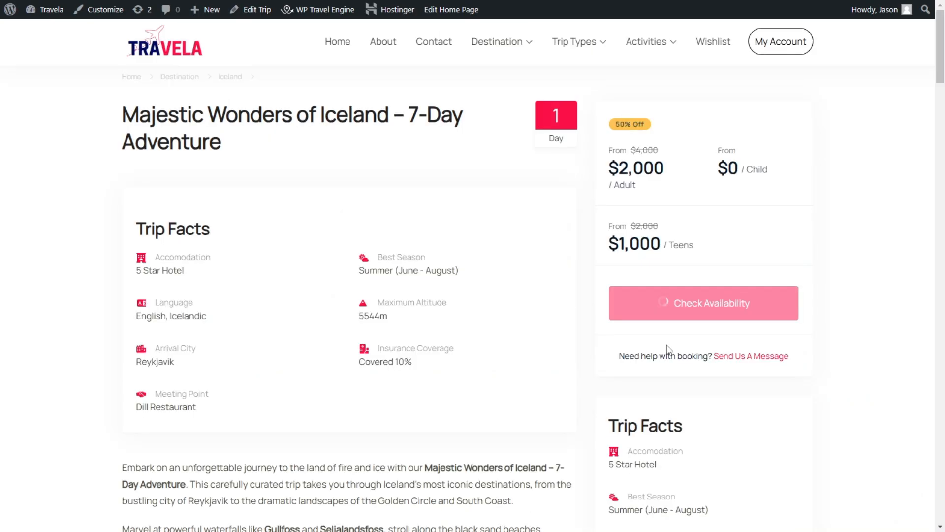
Step: Check the redesigned related trips section on the Majestic Wonders of Iceland trip page
{"action": "scroll", "coordinate": [667, 345], "scroll_direction": "down", "scroll_amount": 7}
{"action": "scroll", "coordinate": [403, 347], "scroll_direction": "down", "scroll_amount": 20}
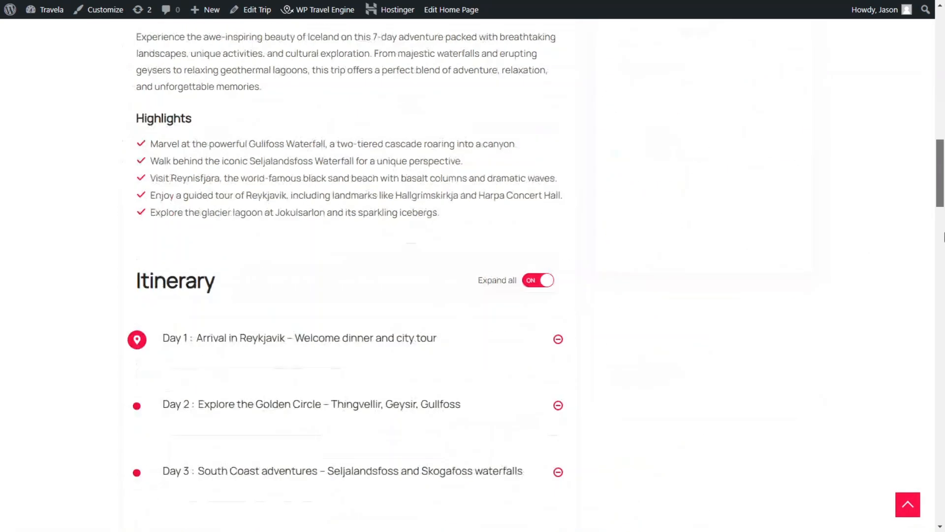
{"action": "scroll", "coordinate": [402, 347], "scroll_direction": "down", "scroll_amount": 3}
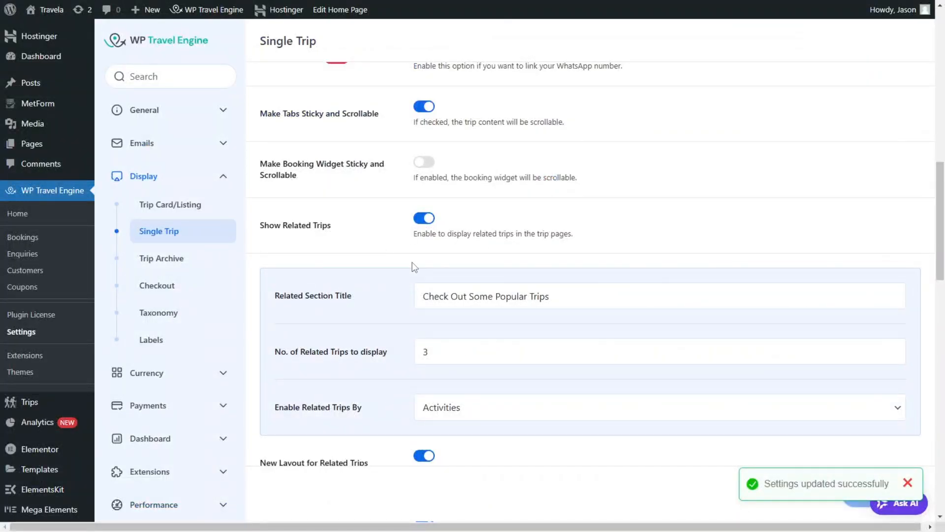
Step: Turn off Enable Difficulty and Enable Tag for the related trip cards and save the settings
{"action": "scroll", "coordinate": [436, 330], "scroll_direction": "down", "scroll_amount": 5}
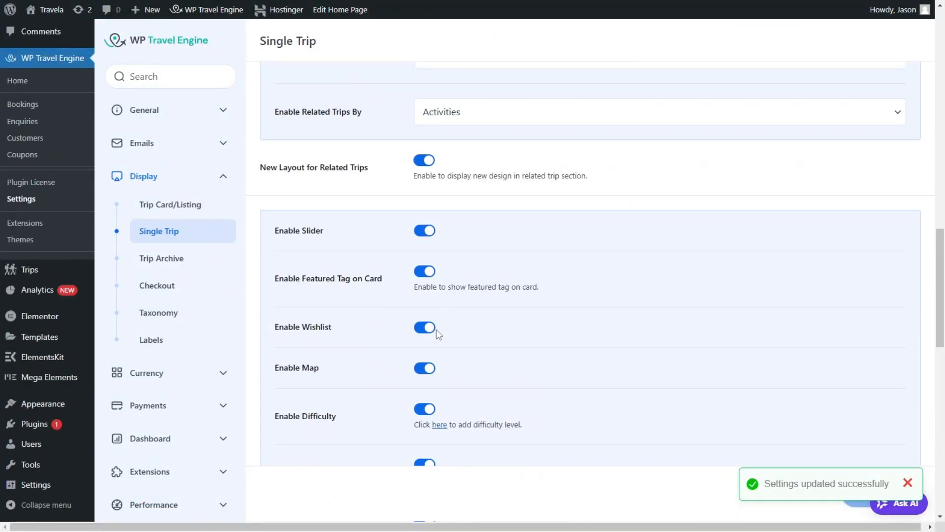
{"action": "scroll", "coordinate": [437, 329], "scroll_direction": "down", "scroll_amount": 3}
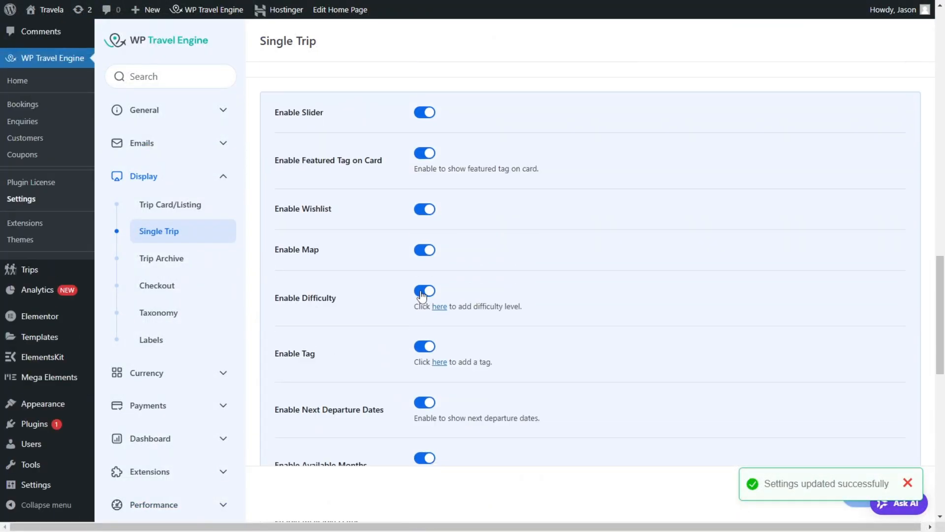
{"action": "left_click", "coordinate": [423, 291]}
{"action": "scroll", "coordinate": [429, 300], "scroll_direction": "down", "scroll_amount": 3}
{"action": "scroll", "coordinate": [415, 246], "scroll_direction": "up", "scroll_amount": 4}
{"action": "scroll", "coordinate": [396, 302], "scroll_direction": "down", "scroll_amount": 4}
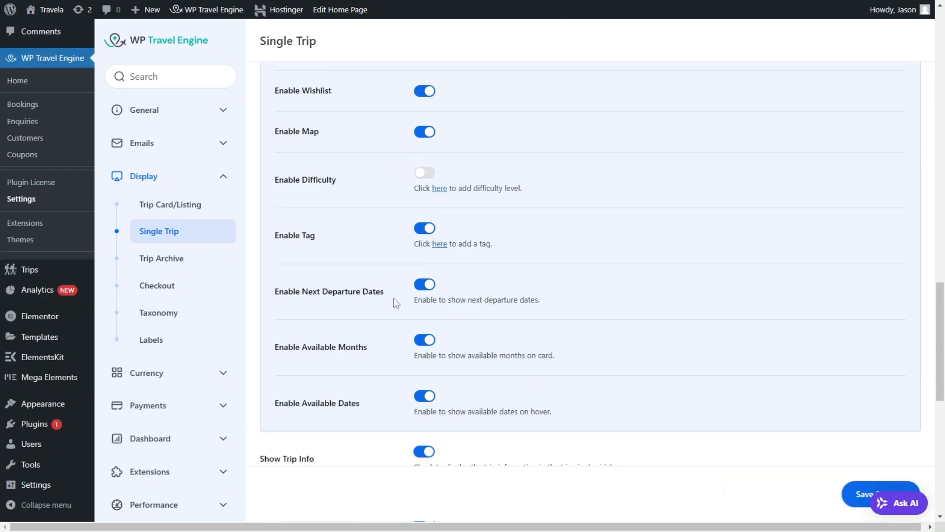
{"action": "scroll", "coordinate": [424, 384], "scroll_direction": "up", "scroll_amount": 5}
{"action": "scroll", "coordinate": [430, 241], "scroll_direction": "down", "scroll_amount": 5}
{"action": "left_click", "coordinate": [424, 232]}
{"action": "scroll", "coordinate": [442, 403], "scroll_direction": "down", "scroll_amount": 2}
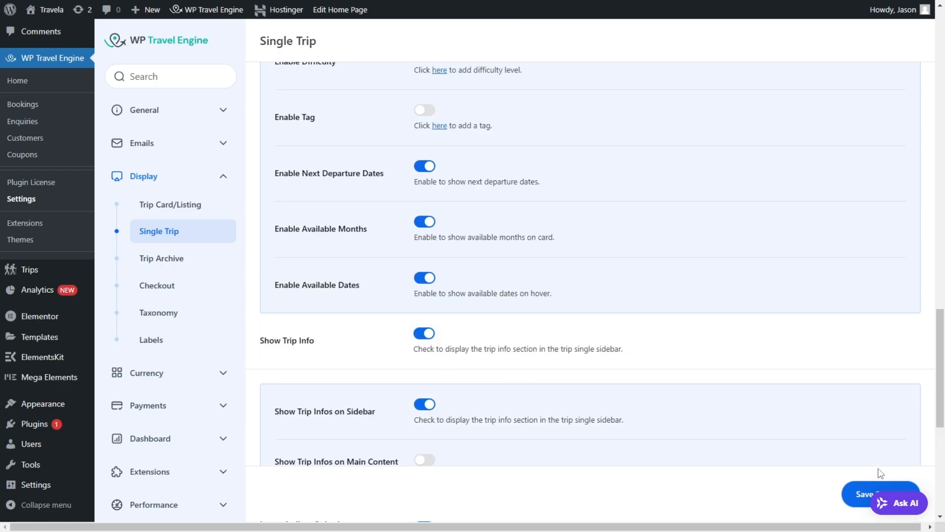
{"action": "left_click", "coordinate": [862, 494]}
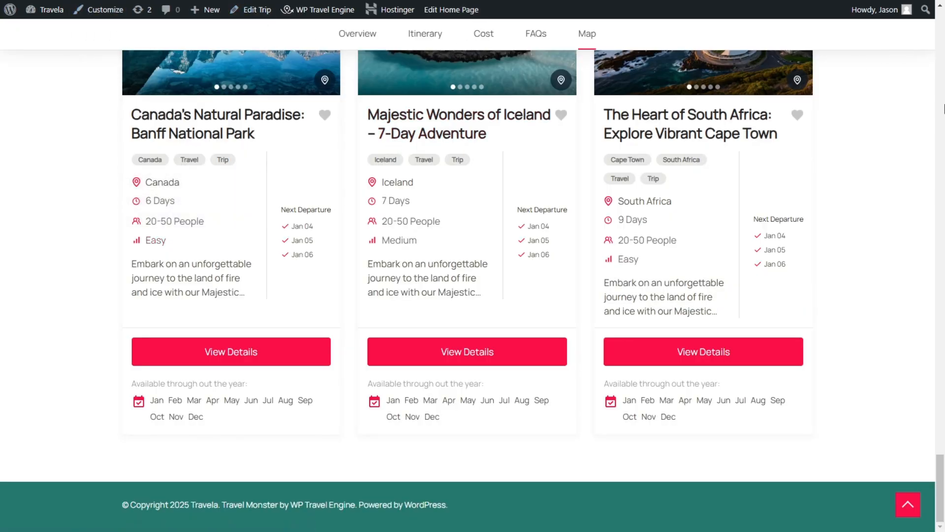
Step: Examine the Check Out Some Popular Trips section on the trip page, including the Santorini card's second photo
{"action": "left_click_drag", "start_coordinate": [941, 63], "coordinate": [944, 490]}
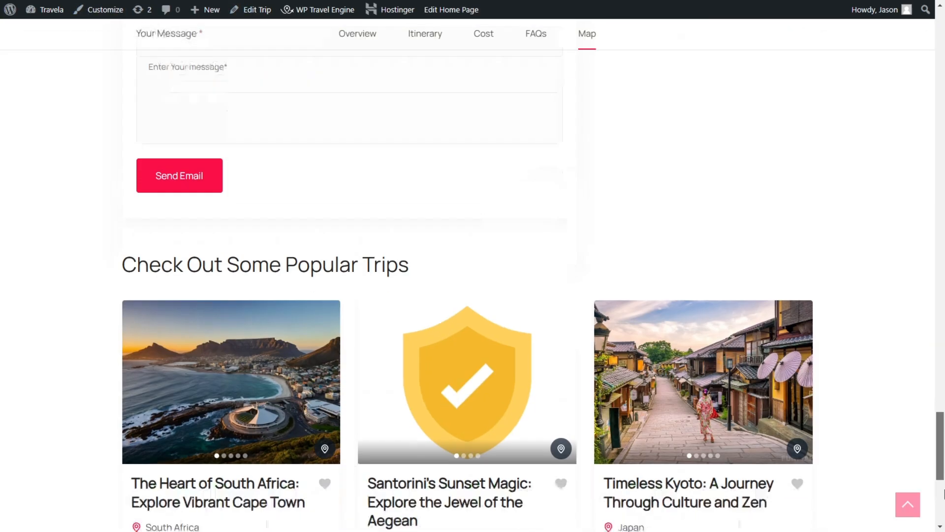
{"action": "scroll", "coordinate": [386, 215], "scroll_direction": "down", "scroll_amount": 6}
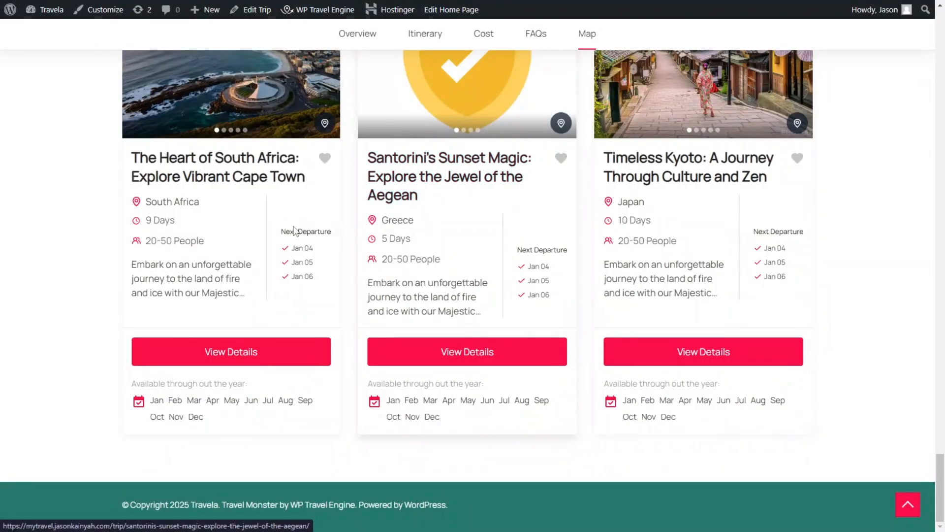
{"action": "scroll", "coordinate": [260, 178], "scroll_direction": "up", "scroll_amount": 2}
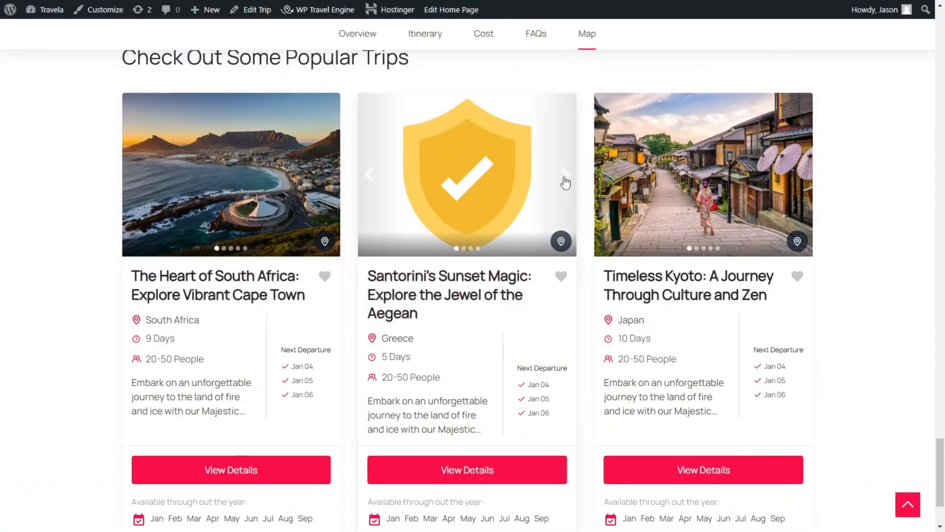
{"action": "left_click", "coordinate": [565, 183]}
{"action": "scroll", "coordinate": [433, 376], "scroll_direction": "down", "scroll_amount": 2}
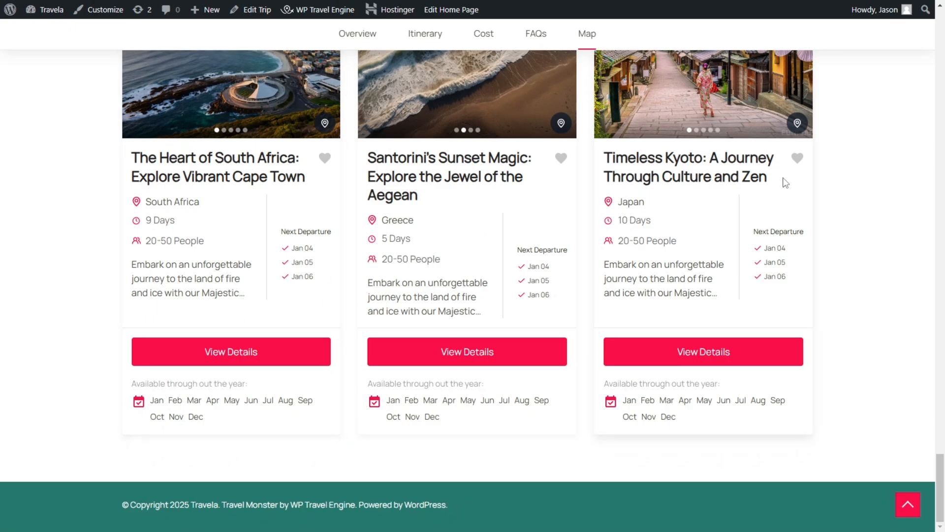
Step: Review the popular trip cards on the Iceland trip page once more and return to the Travela home page
{"action": "scroll", "coordinate": [783, 181], "scroll_direction": "up", "scroll_amount": 3}
{"action": "scroll", "coordinate": [630, 172], "scroll_direction": "down", "scroll_amount": 3}
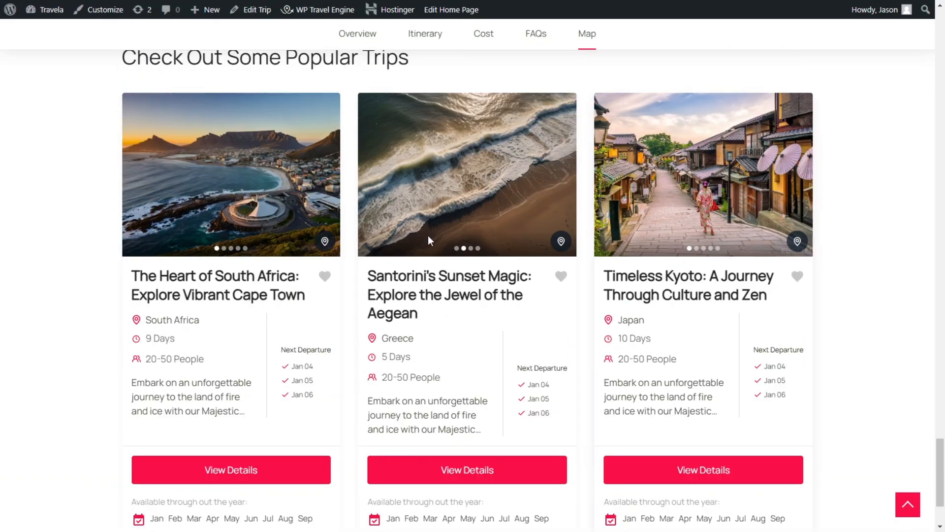
{"action": "scroll", "coordinate": [656, 341], "scroll_direction": "up", "scroll_amount": 2}
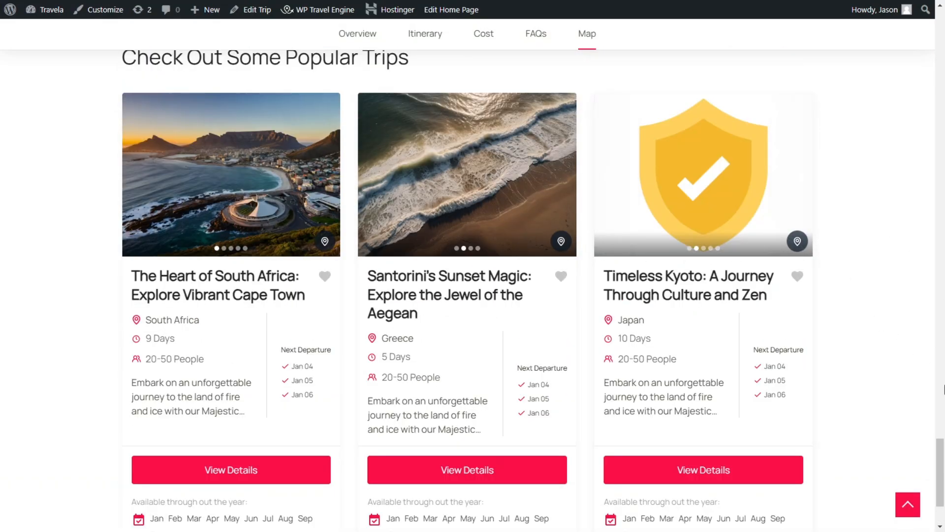
{"action": "left_click_drag", "start_coordinate": [943, 424], "coordinate": [943, 7]}
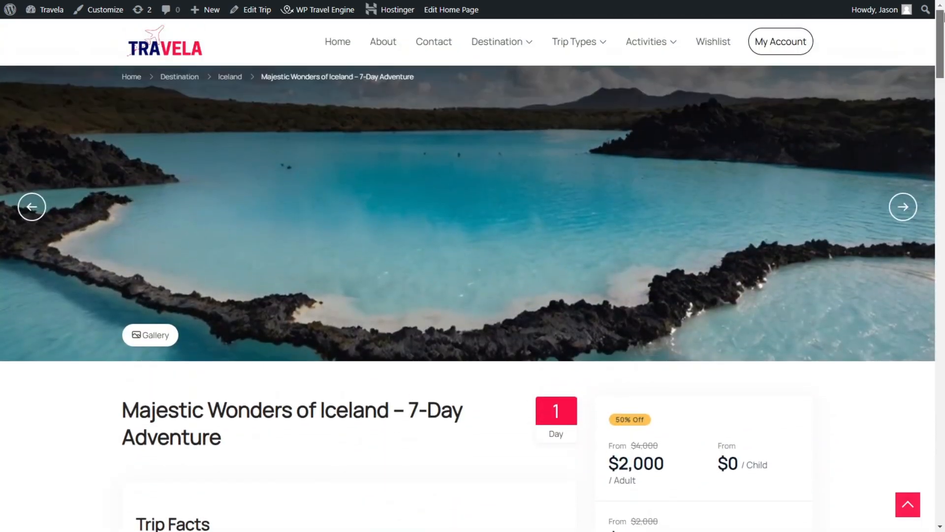
{"action": "left_click", "coordinate": [329, 49]}
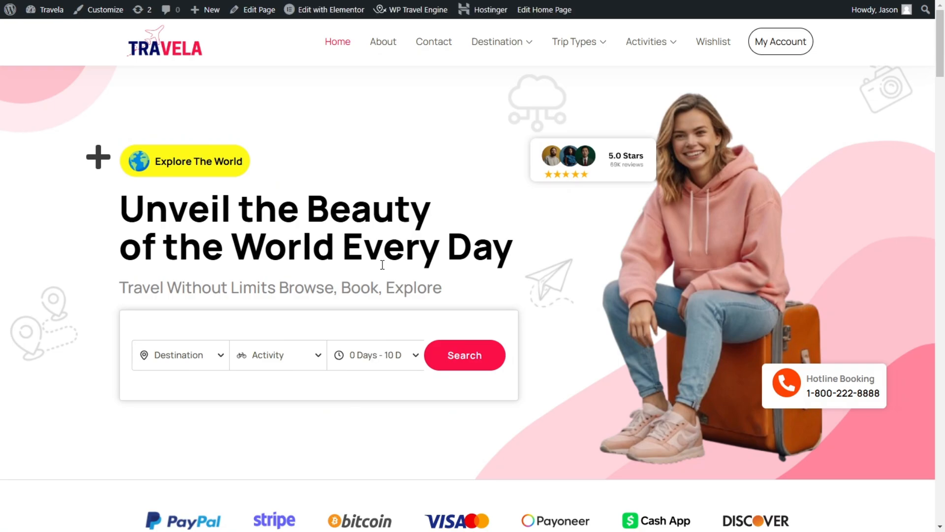
Step: Open the WP Travel Engine website, wptravelengine.com, in a new browser tab using the copied referral link
{"action": "key", "text": "ctrl+t"}
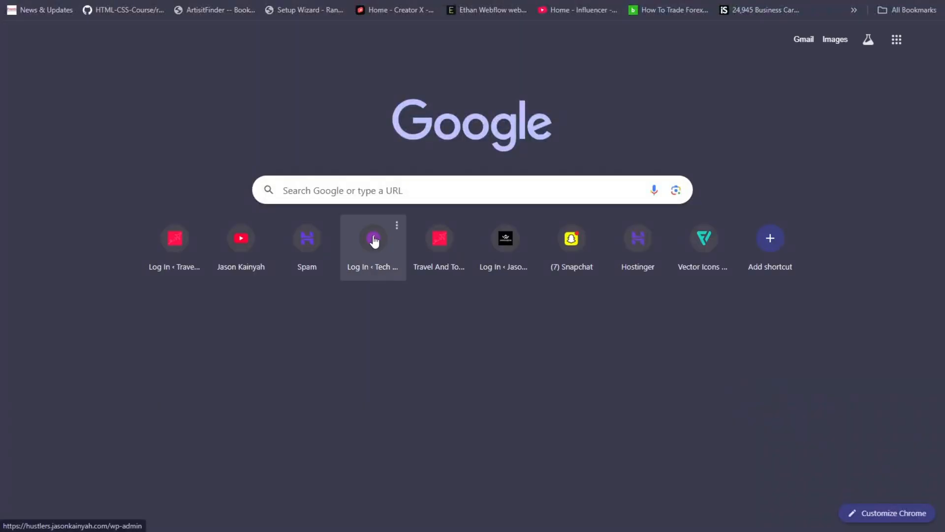
{"action": "key", "text": "F11"}
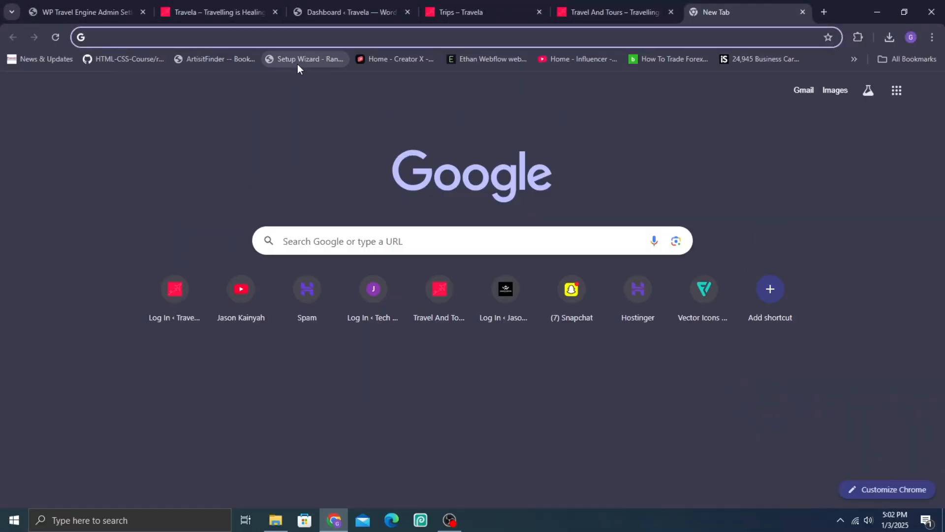
{"action": "left_click", "coordinate": [258, 30]}
{"action": "key", "text": "Return"}
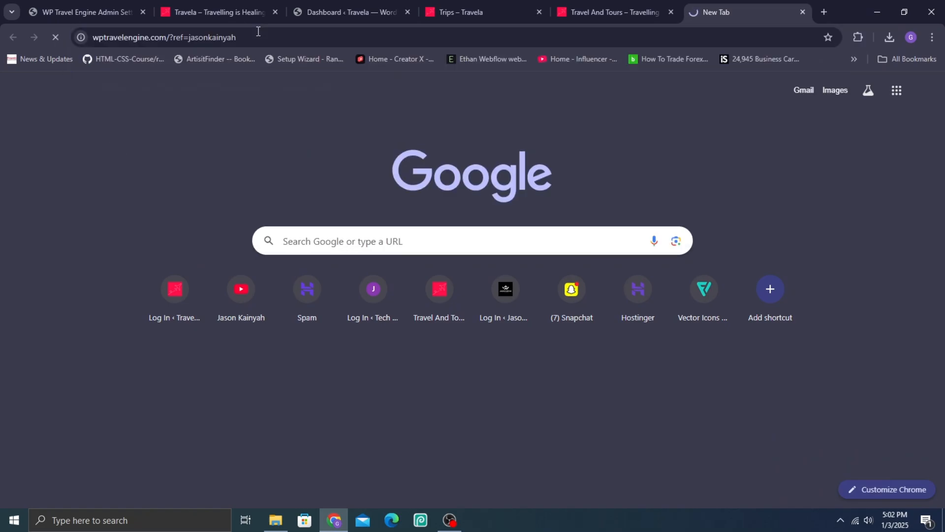
{"action": "key", "text": "F11"}
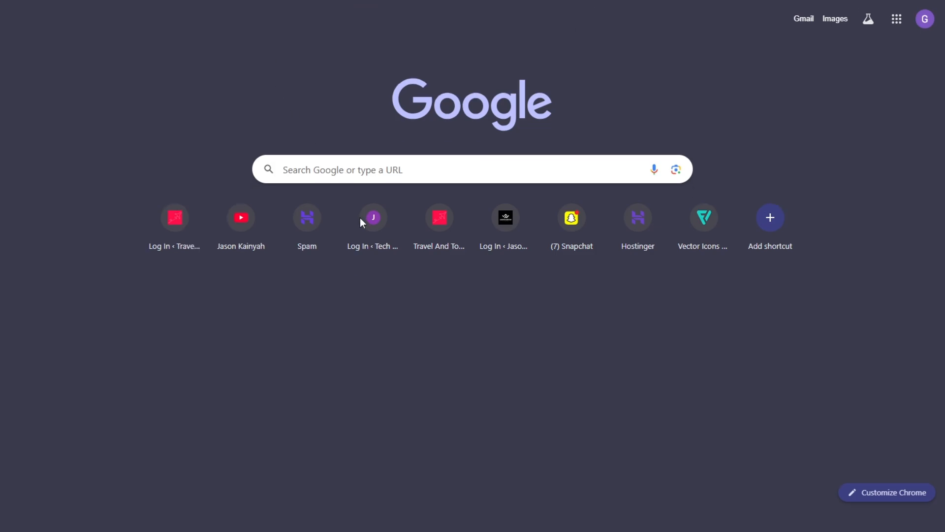
{"action": "left_click", "coordinate": [428, 209]}
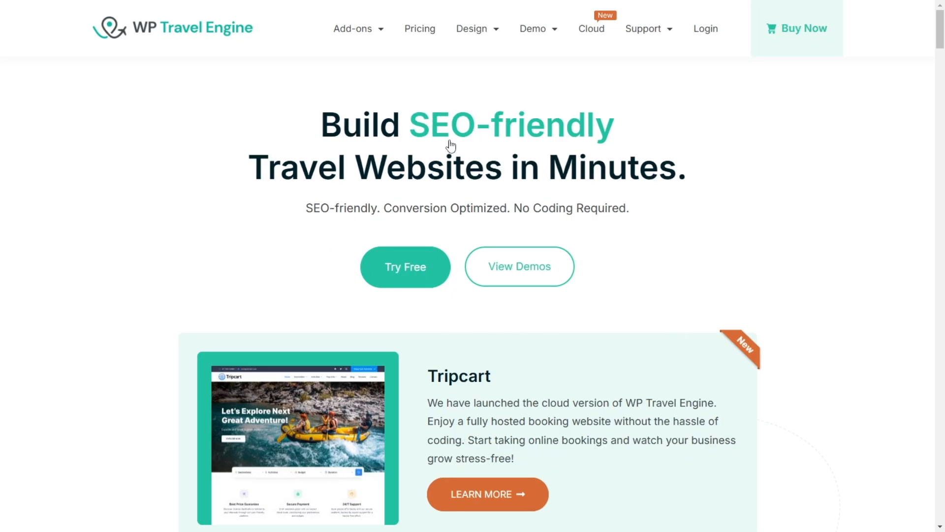
Step: Open the All Add-ons page and look through the available add-ons down to the Stripe, PayPal Express and PayU Money payment gateways
{"action": "mouse_move", "coordinate": [337, 29]}
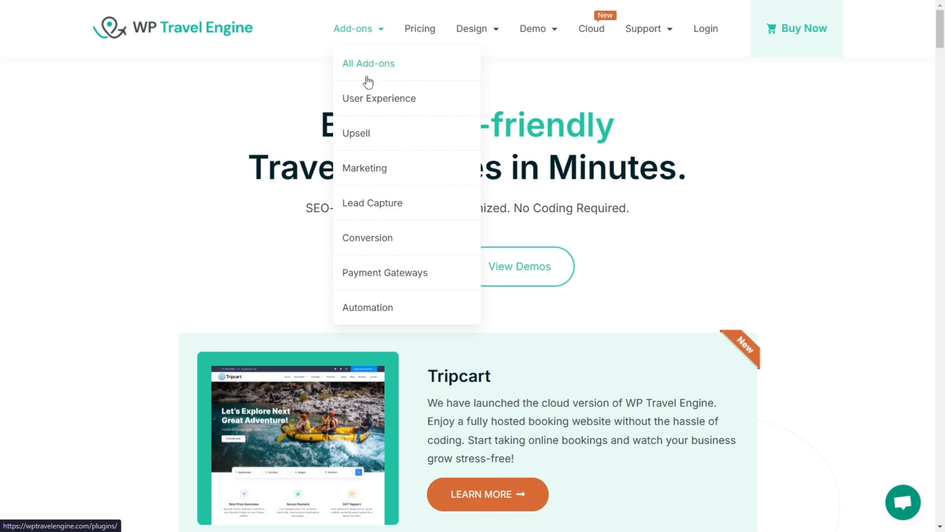
{"action": "scroll", "coordinate": [378, 319], "scroll_direction": "down", "scroll_amount": 5}
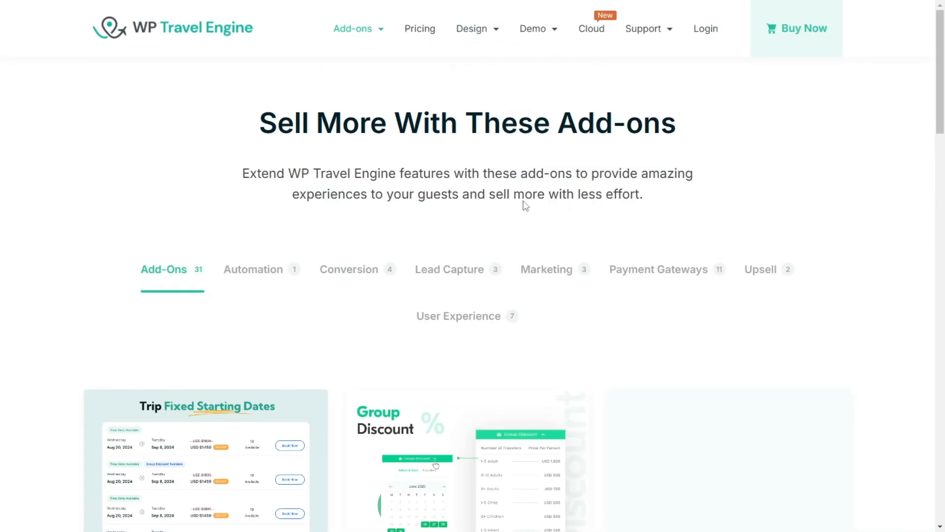
{"action": "scroll", "coordinate": [709, 196], "scroll_direction": "down", "scroll_amount": 4}
{"action": "scroll", "coordinate": [280, 199], "scroll_direction": "down", "scroll_amount": 2}
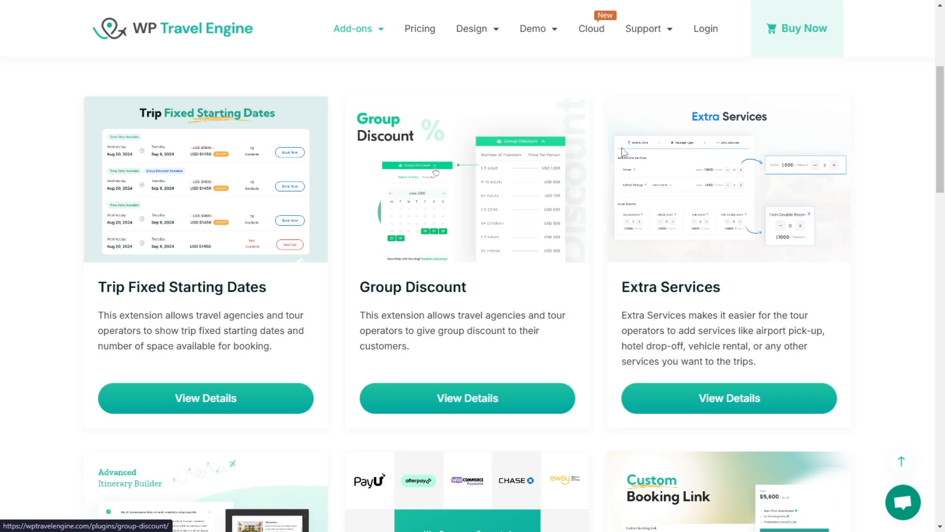
{"action": "scroll", "coordinate": [709, 305], "scroll_direction": "down", "scroll_amount": 5}
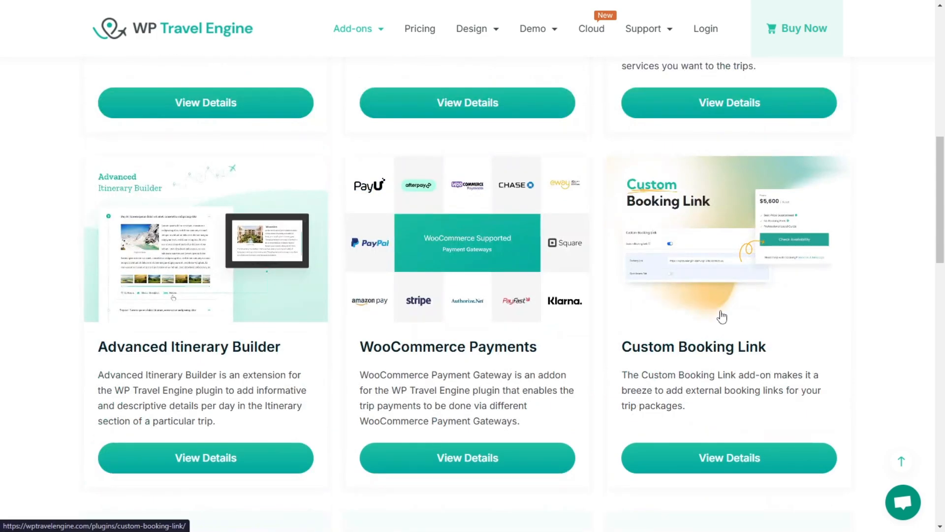
{"action": "scroll", "coordinate": [718, 322], "scroll_direction": "down", "scroll_amount": 3}
{"action": "scroll", "coordinate": [512, 317], "scroll_direction": "up", "scroll_amount": 4}
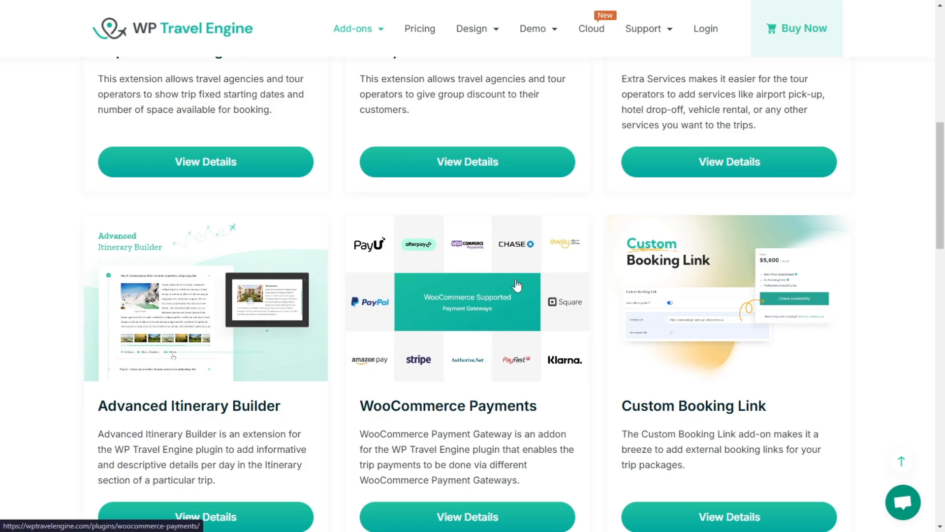
{"action": "scroll", "coordinate": [476, 297], "scroll_direction": "down", "scroll_amount": 4}
{"action": "scroll", "coordinate": [540, 156], "scroll_direction": "down", "scroll_amount": 3}
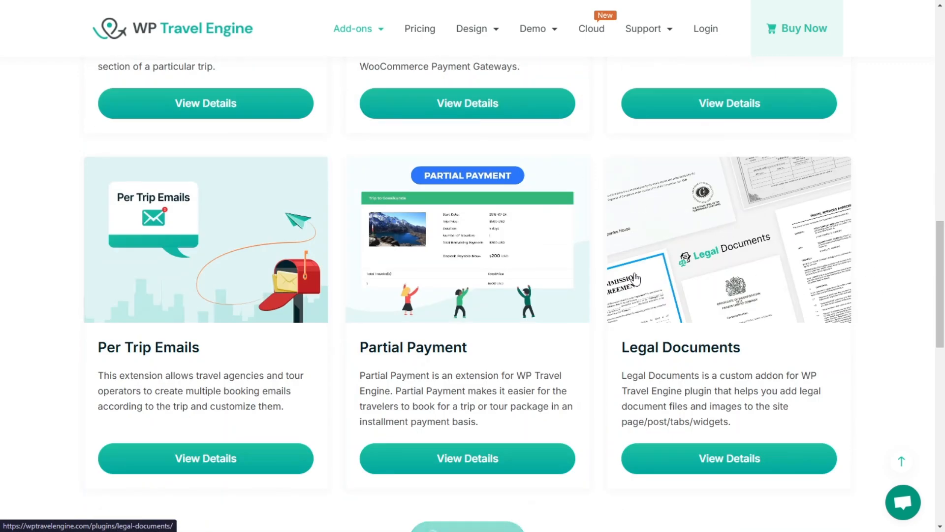
{"action": "scroll", "coordinate": [511, 275], "scroll_direction": "down", "scroll_amount": 3}
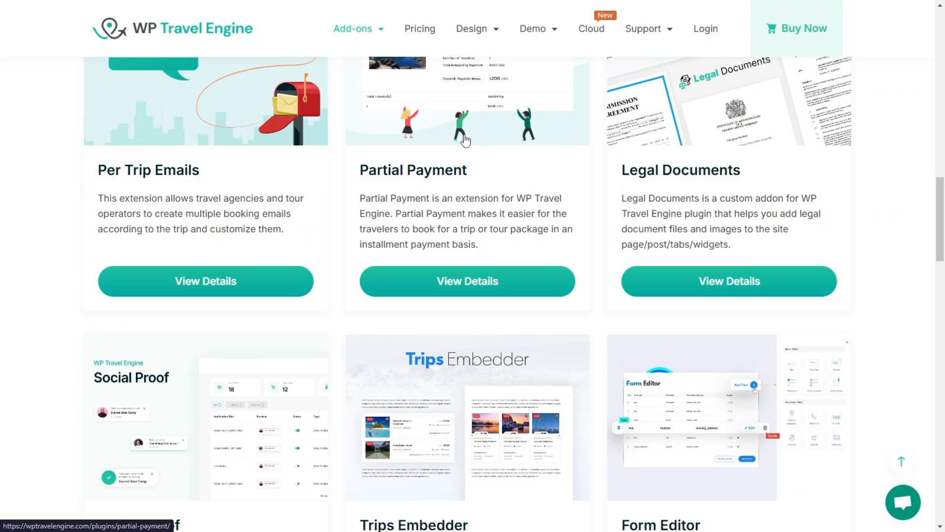
{"action": "scroll", "coordinate": [517, 147], "scroll_direction": "down", "scroll_amount": 4}
{"action": "scroll", "coordinate": [754, 245], "scroll_direction": "down", "scroll_amount": 3}
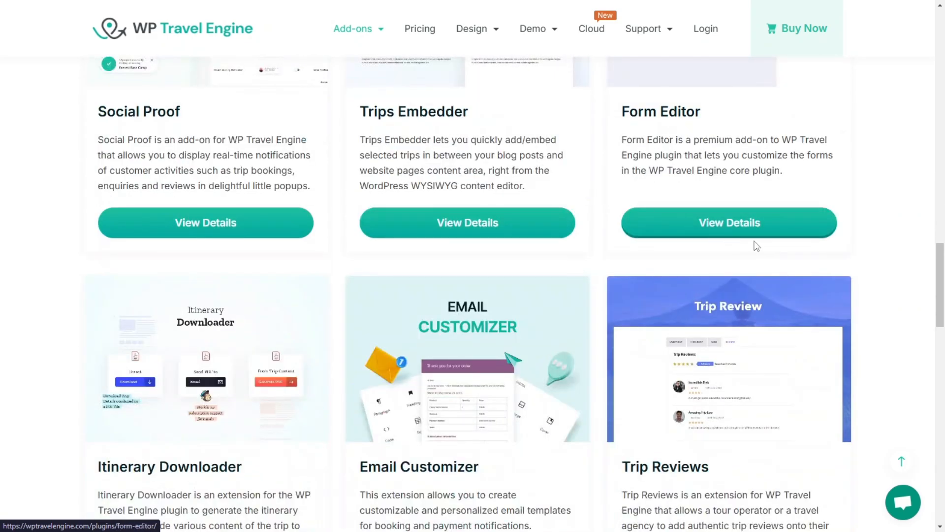
{"action": "scroll", "coordinate": [768, 259], "scroll_direction": "down", "scroll_amount": 2}
{"action": "scroll", "coordinate": [553, 297], "scroll_direction": "down", "scroll_amount": 4}
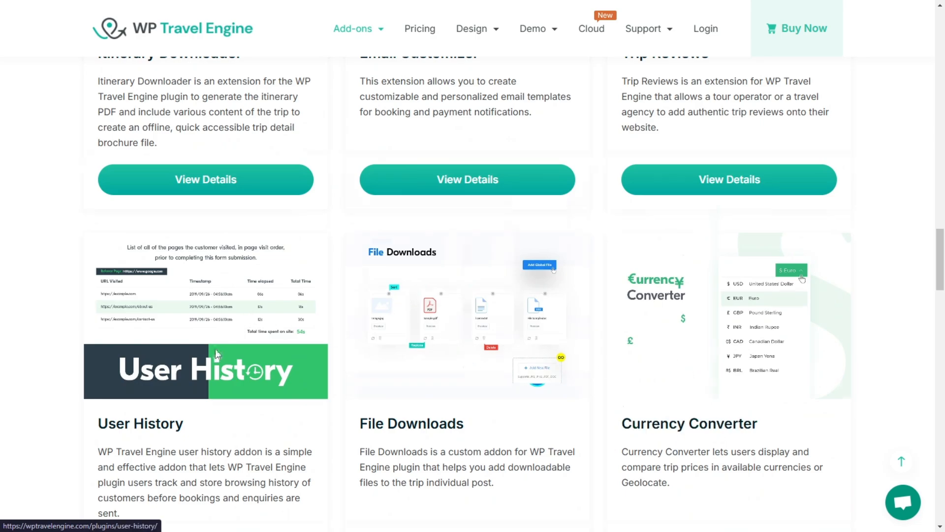
{"action": "scroll", "coordinate": [130, 238], "scroll_direction": "down", "scroll_amount": 5}
{"action": "scroll", "coordinate": [595, 338], "scroll_direction": "down", "scroll_amount": 12}
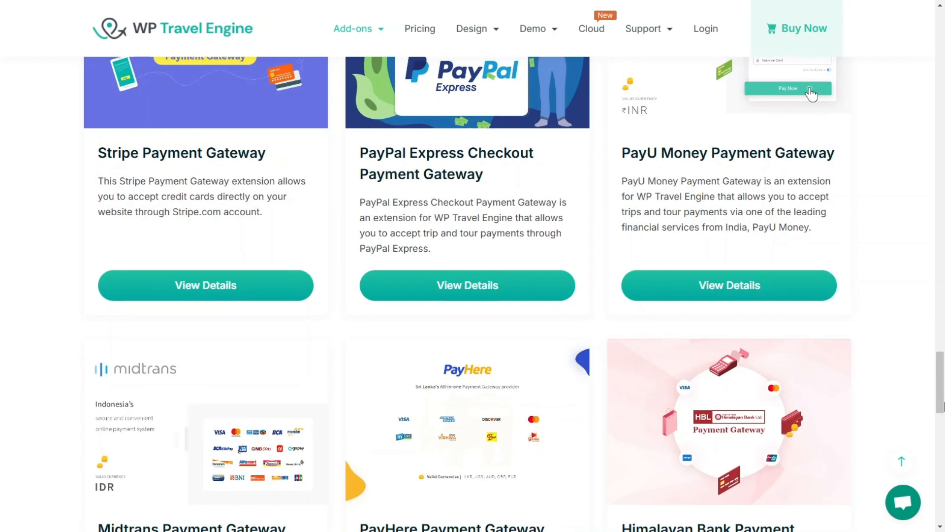
Step: Open the Trip Fixed Starting Dates add-on's details and review its section on setting specific booking dates and times
{"action": "left_click_drag", "start_coordinate": [944, 406], "coordinate": [944, 110]}
{"action": "scroll", "coordinate": [177, 374], "scroll_direction": "up", "scroll_amount": 2}
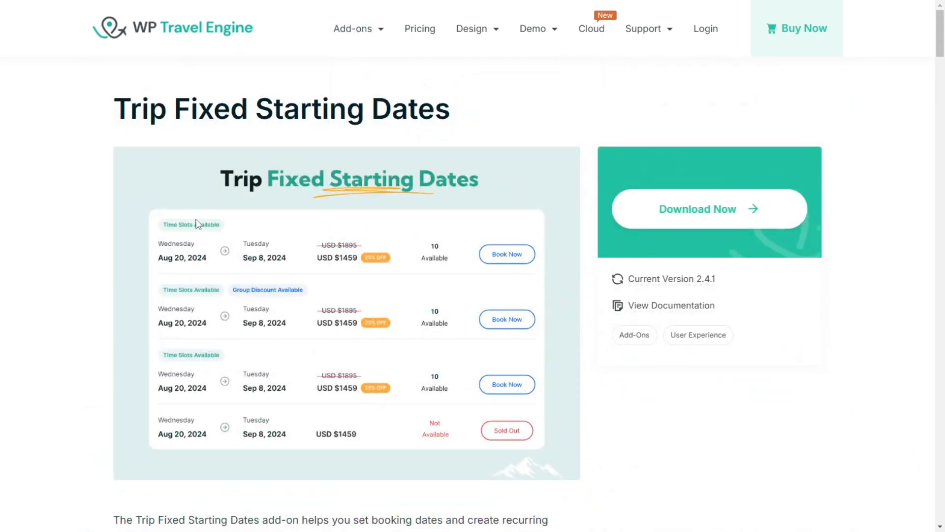
{"action": "scroll", "coordinate": [148, 285], "scroll_direction": "down", "scroll_amount": 15}
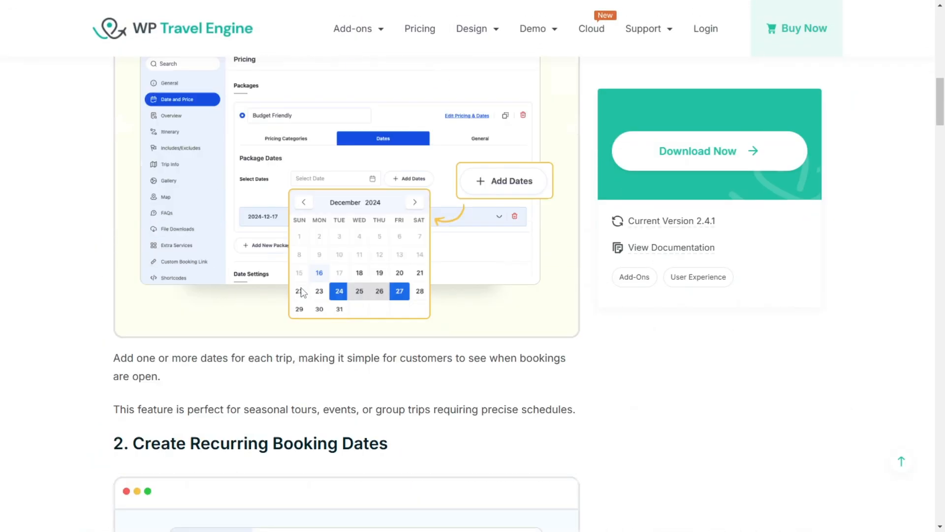
{"action": "scroll", "coordinate": [542, 339], "scroll_direction": "up", "scroll_amount": 5}
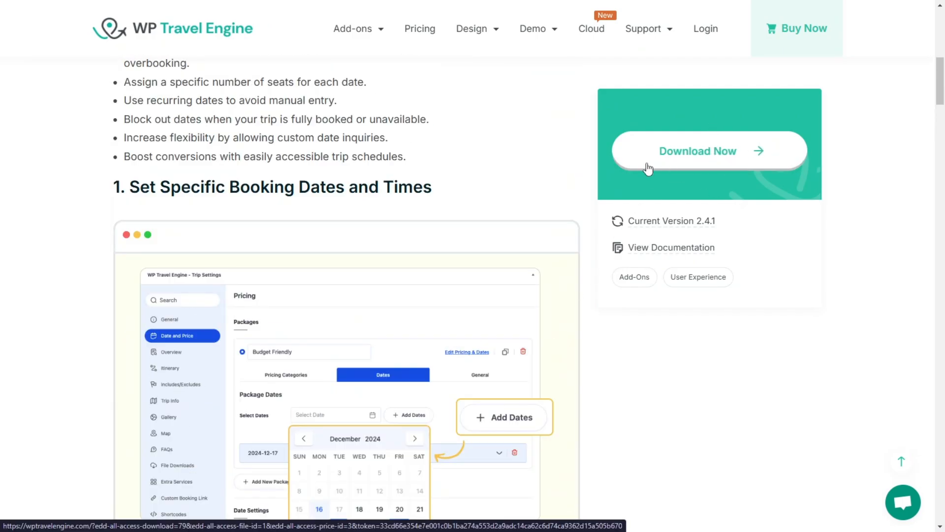
{"action": "scroll", "coordinate": [424, 213], "scroll_direction": "up", "scroll_amount": 10}
{"action": "scroll", "coordinate": [336, 123], "scroll_direction": "up", "scroll_amount": 2}
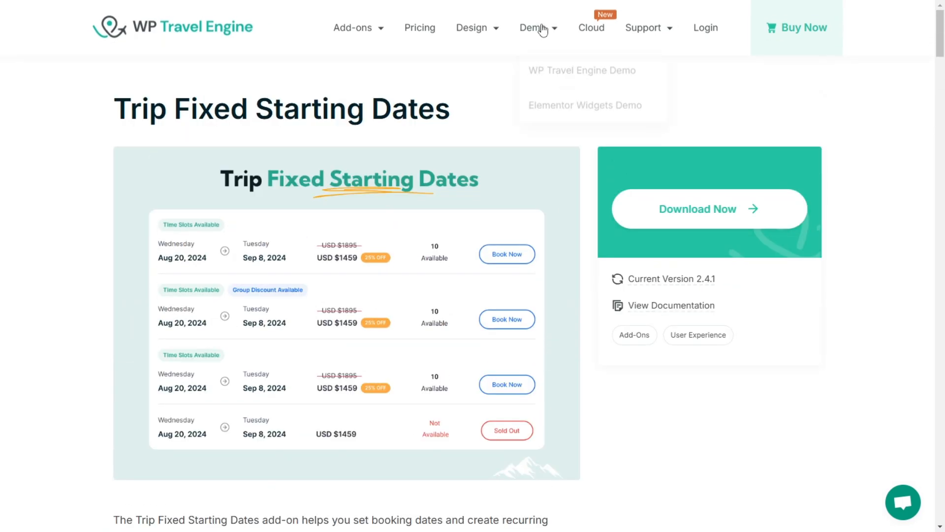
Step: Open the Travel Themes page and look through the premium themes down to the free Travel Booking theme
{"action": "mouse_move", "coordinate": [472, 30]}
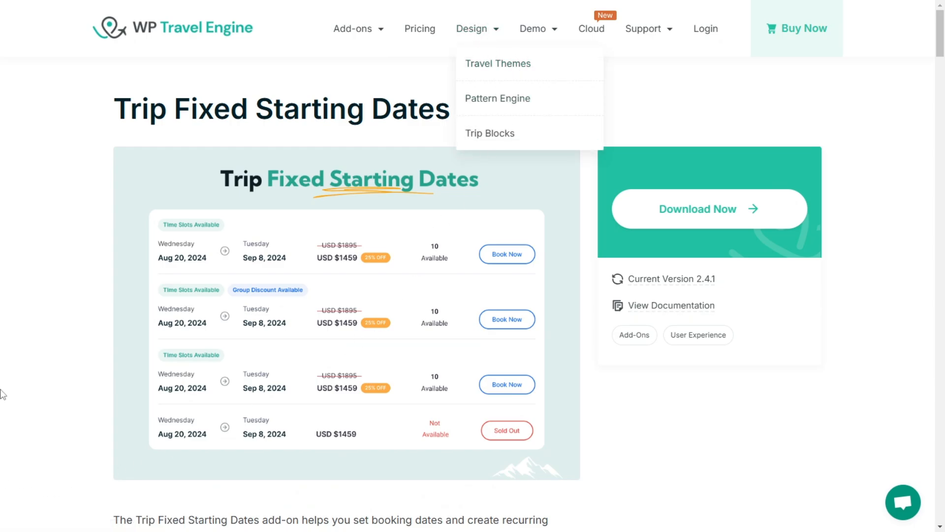
{"action": "left_click", "coordinate": [507, 74]}
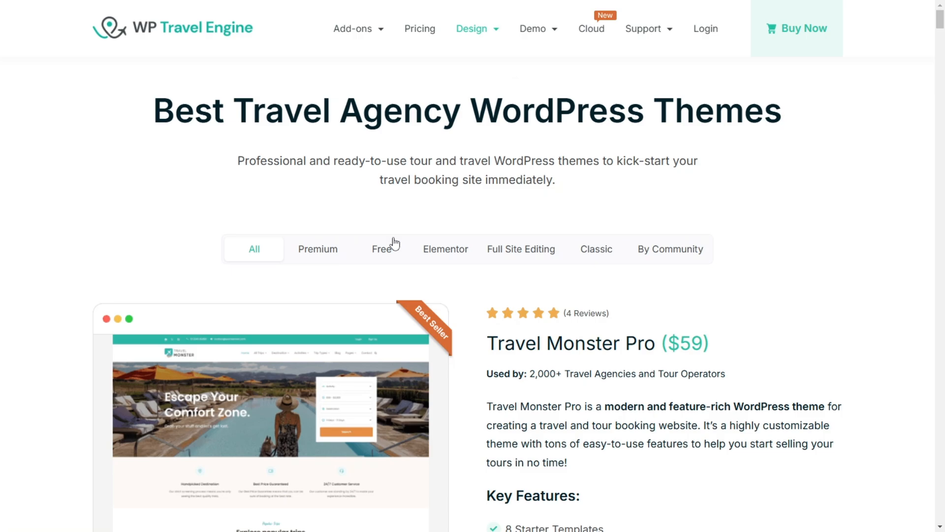
{"action": "scroll", "coordinate": [470, 300], "scroll_direction": "down", "scroll_amount": 3}
{"action": "scroll", "coordinate": [470, 300], "scroll_direction": "down", "scroll_amount": 18}
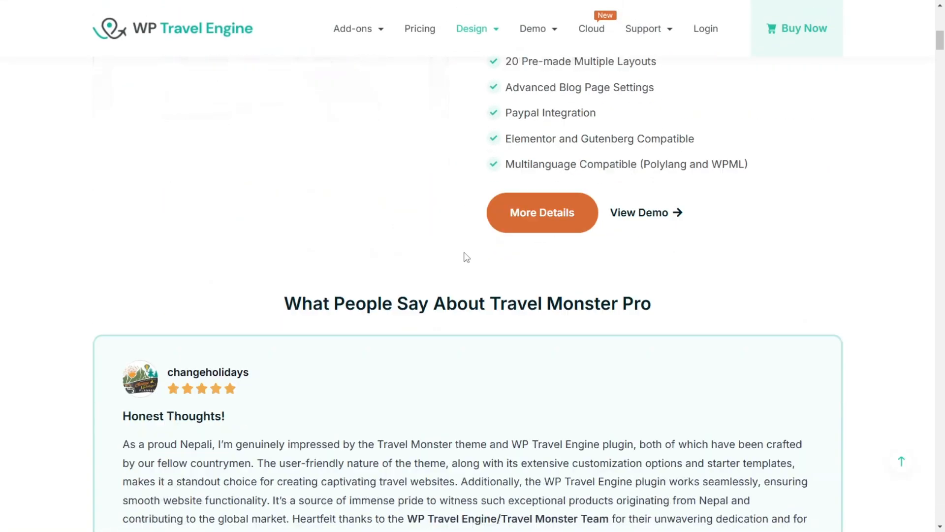
{"action": "scroll", "coordinate": [266, 206], "scroll_direction": "up", "scroll_amount": 2}
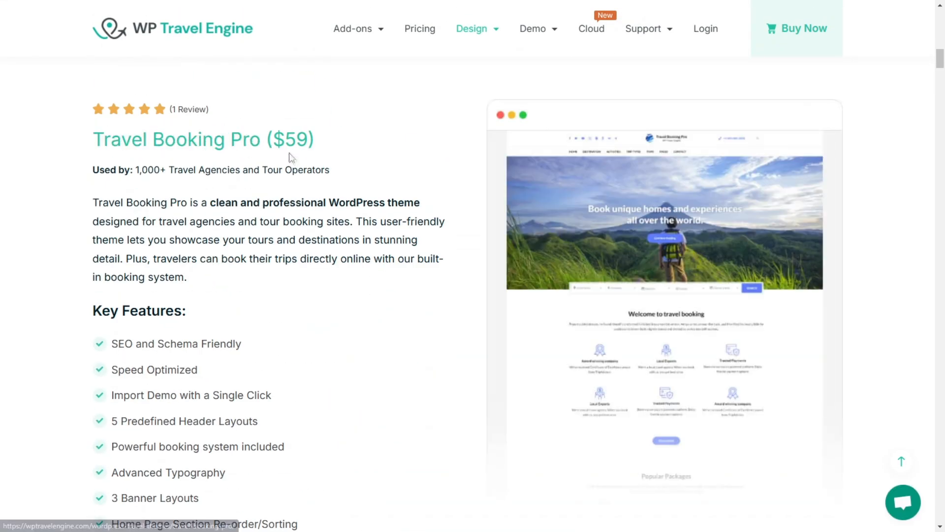
{"action": "scroll", "coordinate": [344, 218], "scroll_direction": "down", "scroll_amount": 6}
{"action": "scroll", "coordinate": [437, 238], "scroll_direction": "down", "scroll_amount": 14}
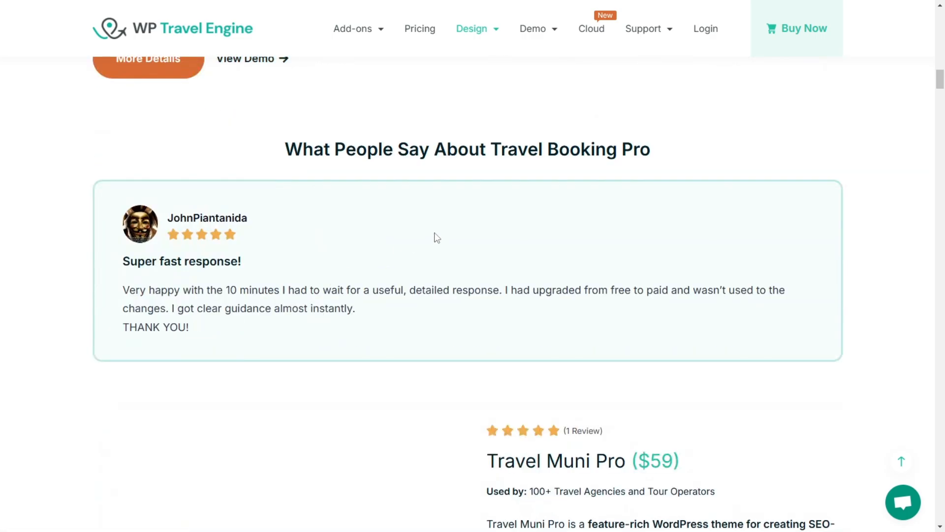
{"action": "scroll", "coordinate": [344, 281], "scroll_direction": "down", "scroll_amount": 14}
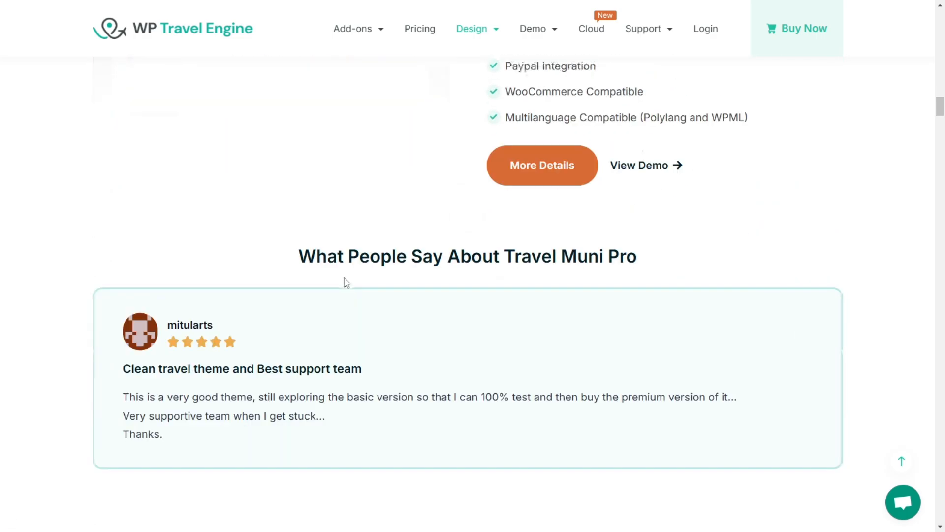
{"action": "scroll", "coordinate": [322, 281], "scroll_direction": "down", "scroll_amount": 20}
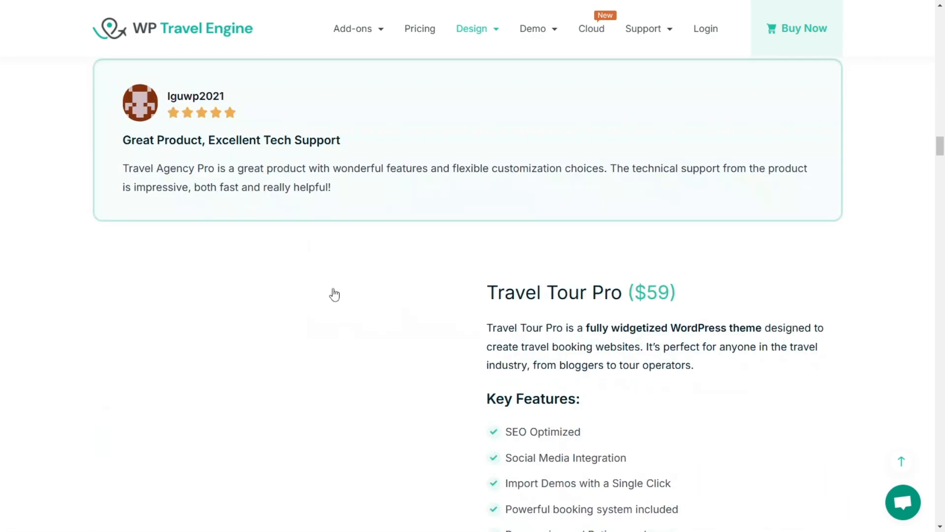
{"action": "scroll", "coordinate": [287, 302], "scroll_direction": "down", "scroll_amount": 11}
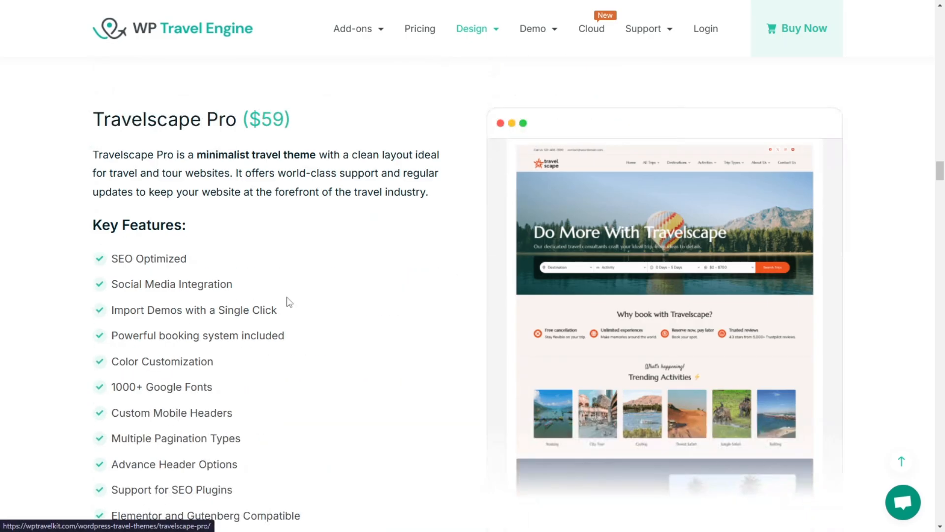
{"action": "scroll", "coordinate": [356, 312], "scroll_direction": "down", "scroll_amount": 14}
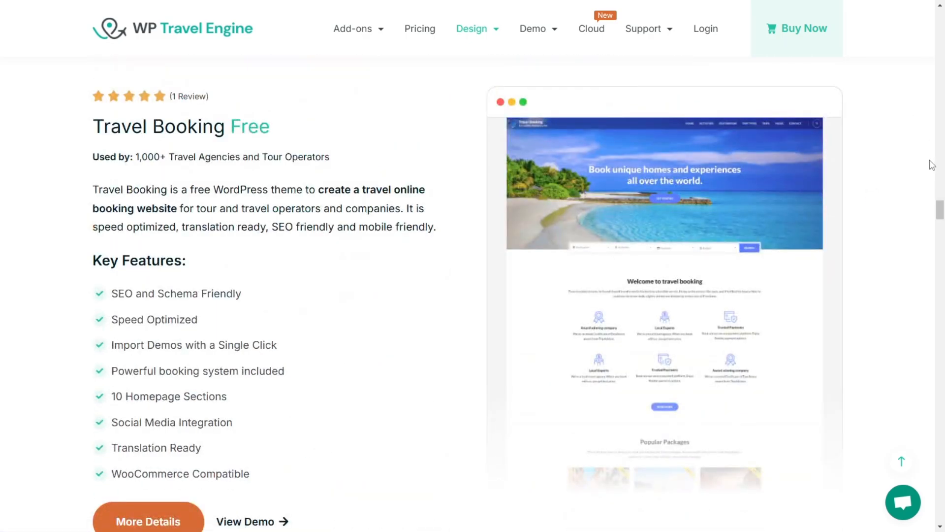
Step: Go back to the Travel Monster Pro listing and examine its key features
{"action": "left_click_drag", "start_coordinate": [940, 209], "coordinate": [941, 20]}
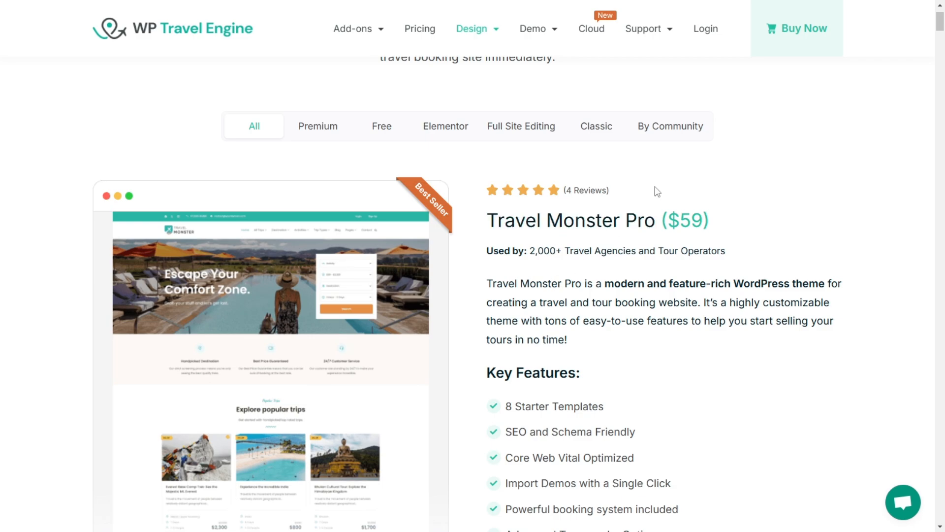
{"action": "scroll", "coordinate": [457, 255], "scroll_direction": "down", "scroll_amount": 3}
{"action": "scroll", "coordinate": [390, 277], "scroll_direction": "down", "scroll_amount": 3}
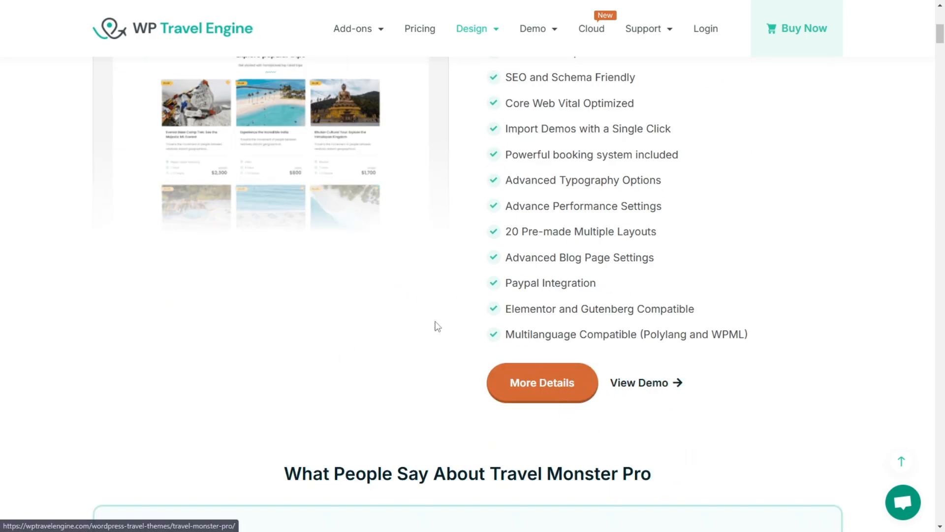
{"action": "scroll", "coordinate": [403, 213], "scroll_direction": "up", "scroll_amount": 3}
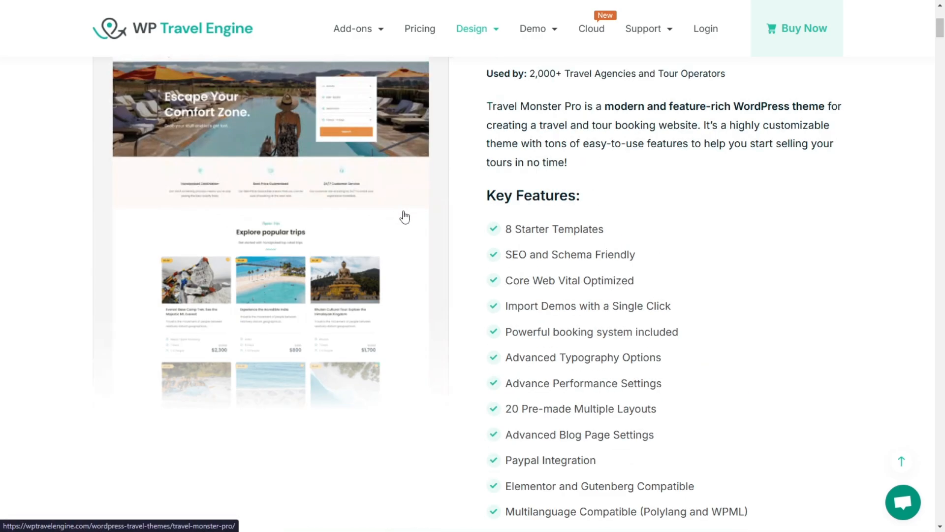
Step: Open the Travel Monster Pro theme's details page and review its Free vs Pro feature comparison
{"action": "scroll", "coordinate": [497, 270], "scroll_direction": "down", "scroll_amount": 4}
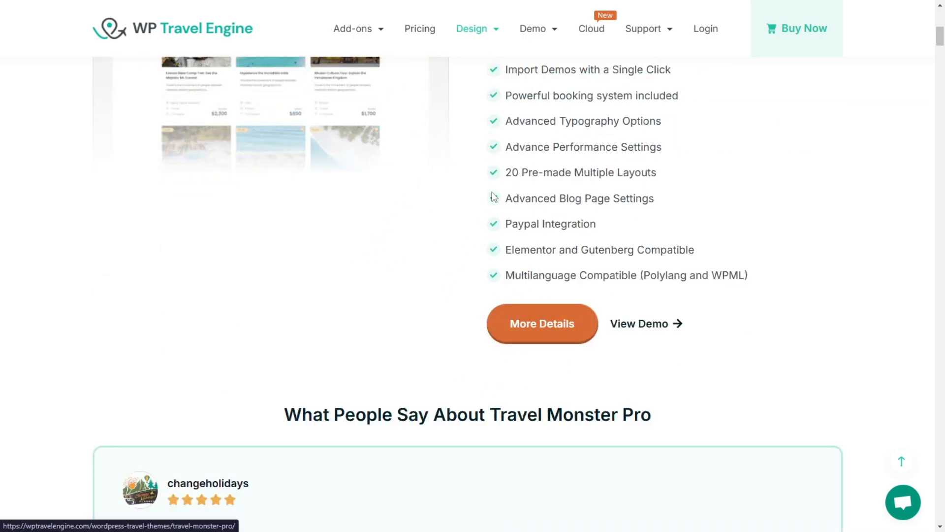
{"action": "left_click", "coordinate": [535, 324]}
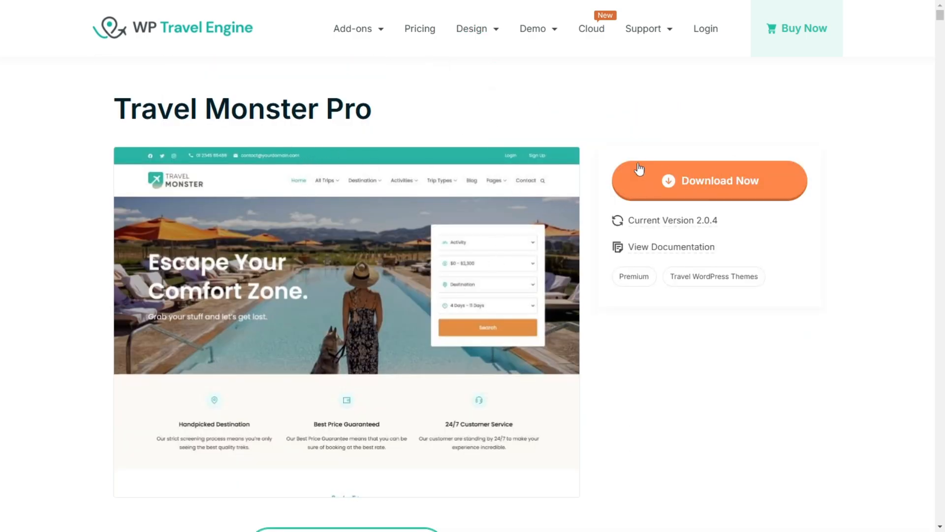
{"action": "scroll", "coordinate": [684, 149], "scroll_direction": "down", "scroll_amount": 8}
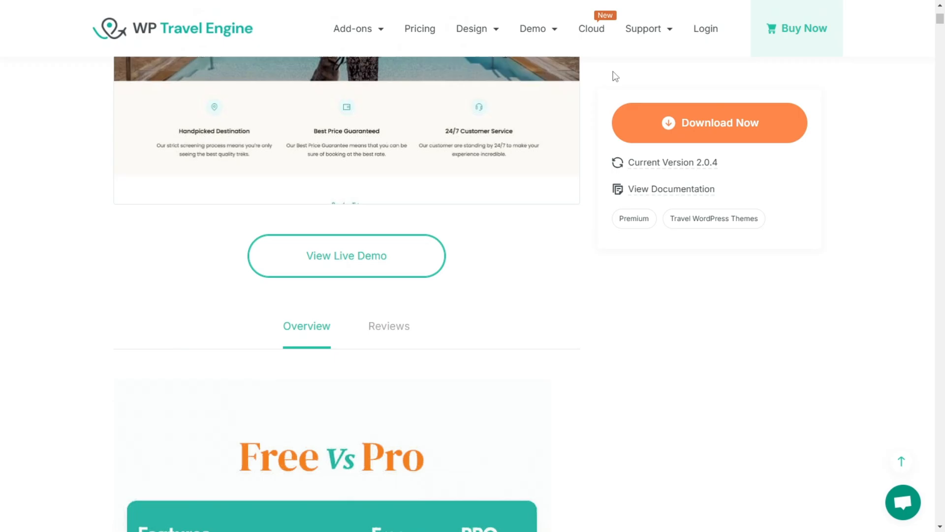
{"action": "scroll", "coordinate": [186, 216], "scroll_direction": "down", "scroll_amount": 4}
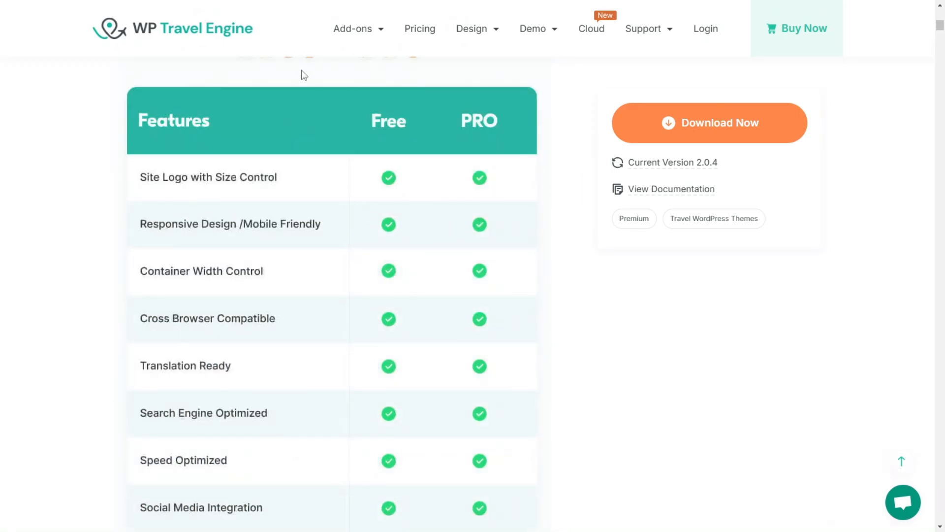
{"action": "scroll", "coordinate": [480, 238], "scroll_direction": "down", "scroll_amount": 12}
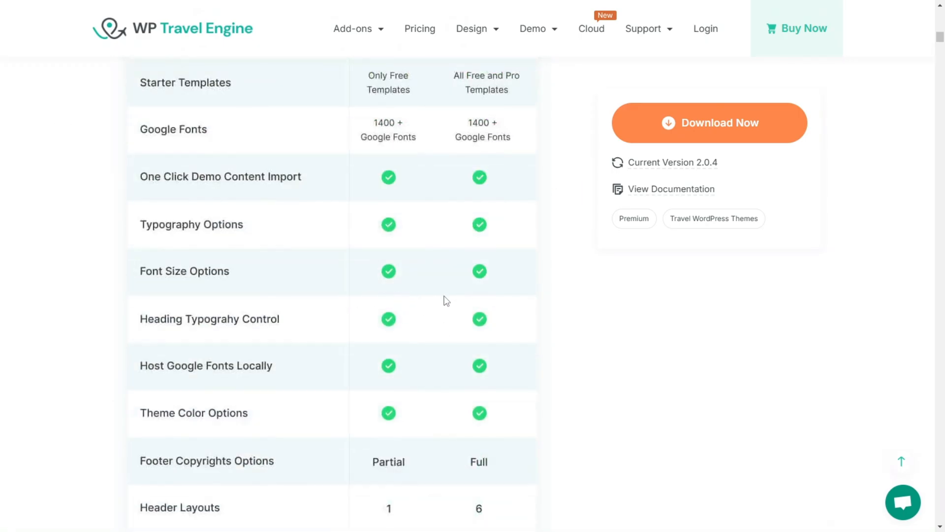
{"action": "scroll", "coordinate": [364, 293], "scroll_direction": "down", "scroll_amount": 9}
{"action": "scroll", "coordinate": [412, 296], "scroll_direction": "up", "scroll_amount": 13}
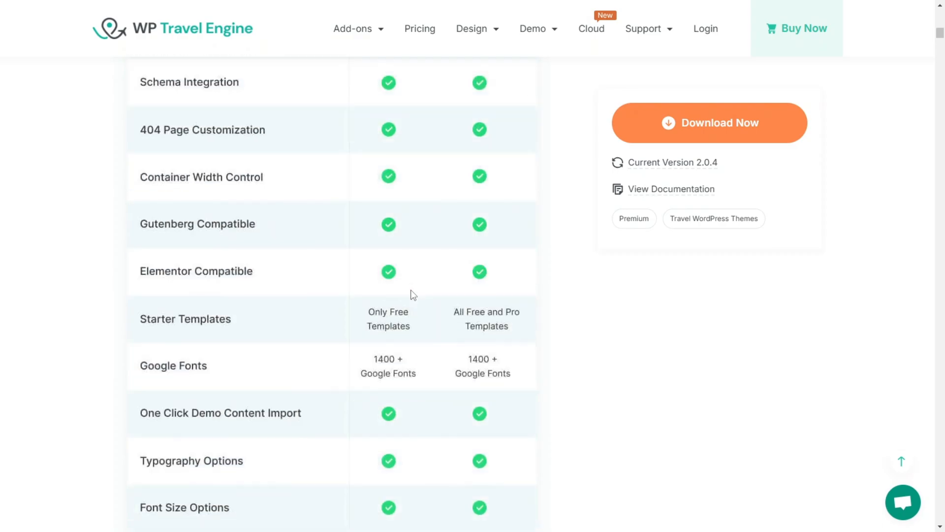
{"action": "scroll", "coordinate": [412, 294], "scroll_direction": "up", "scroll_amount": 20}
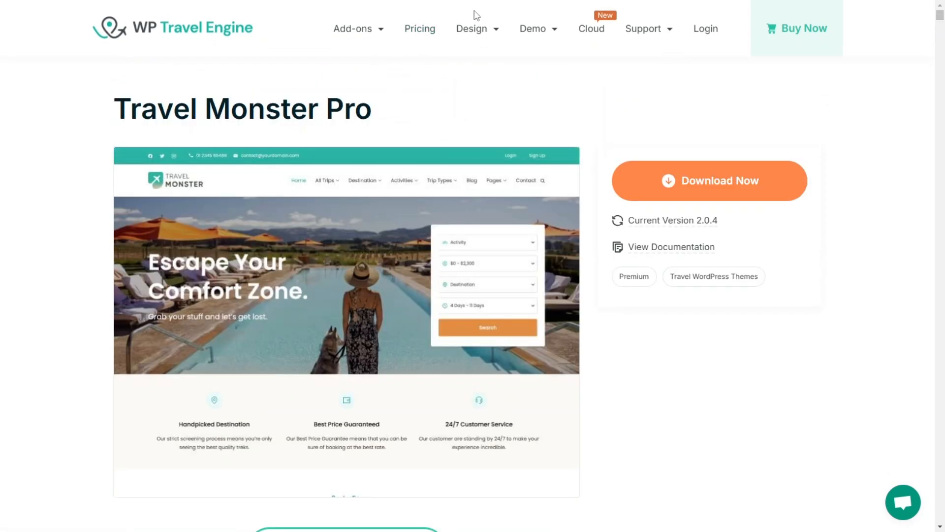
Step: Open the Pricing page and review the annual plans, from the Development Company plan's site allowance down to the money back guarantee
{"action": "left_click", "coordinate": [421, 30]}
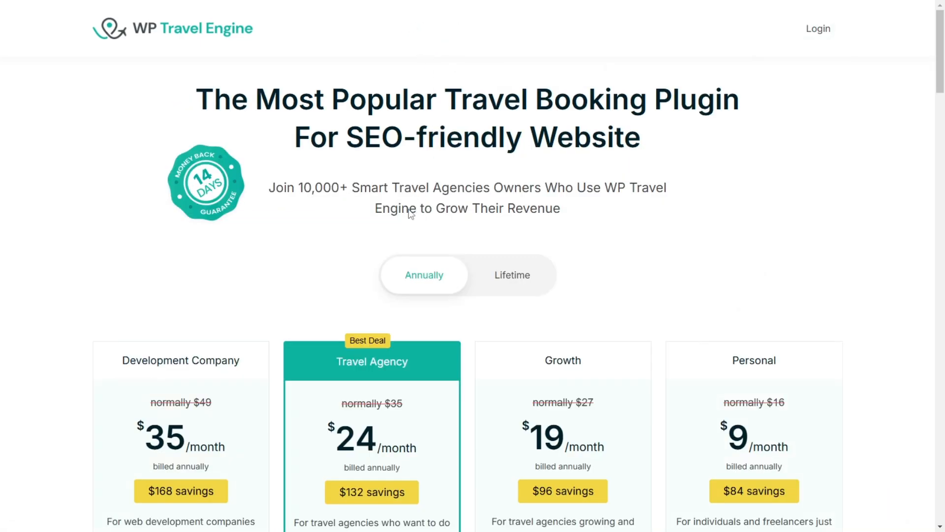
{"action": "scroll", "coordinate": [371, 234], "scroll_direction": "down", "scroll_amount": 3}
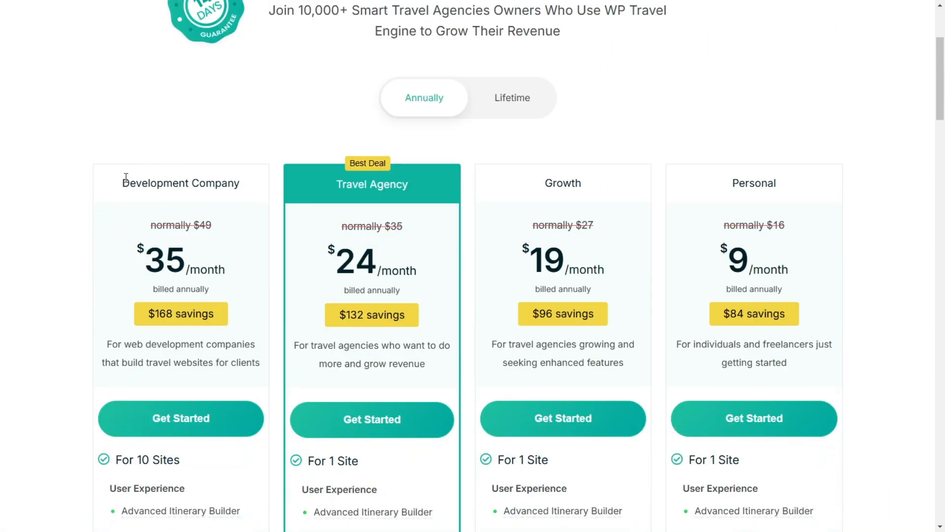
{"action": "scroll", "coordinate": [126, 177], "scroll_direction": "down", "scroll_amount": 5}
{"action": "left_click_drag", "start_coordinate": [93, 224], "coordinate": [178, 226]}
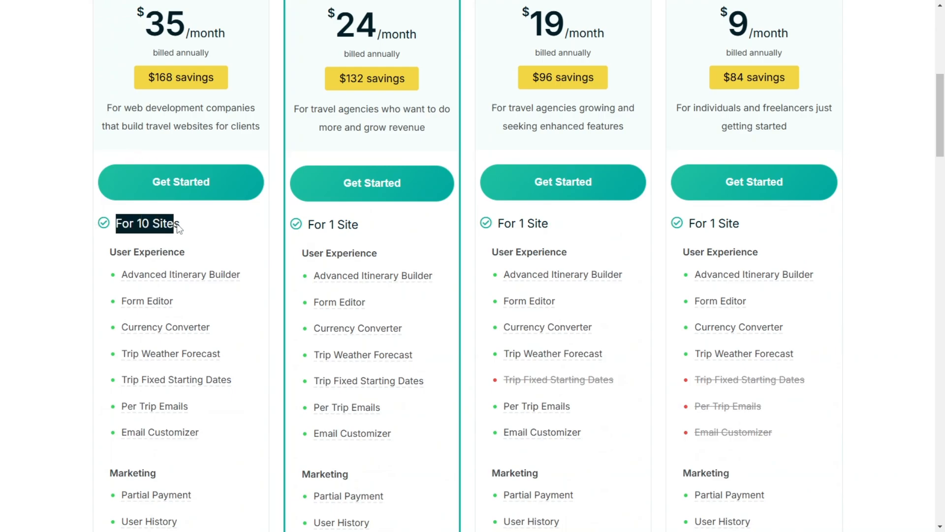
{"action": "scroll", "coordinate": [177, 266], "scroll_direction": "down", "scroll_amount": 20}
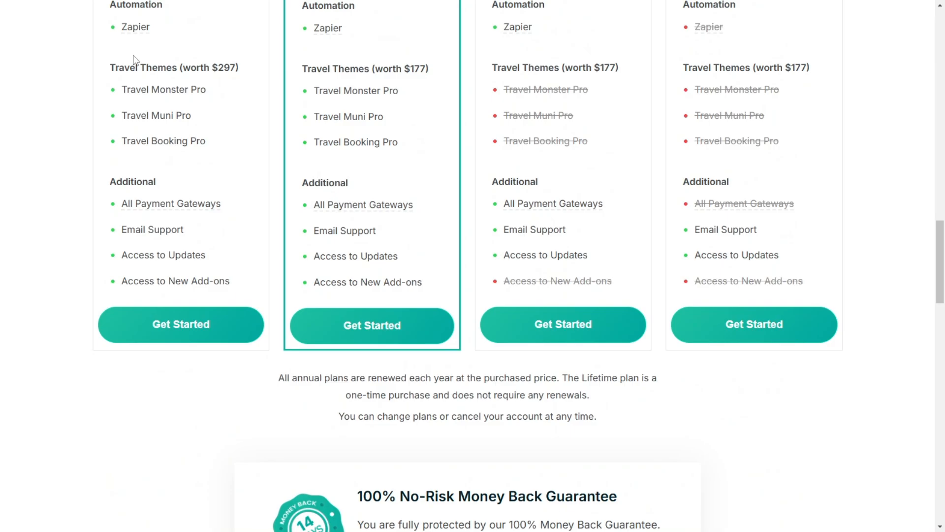
{"action": "scroll", "coordinate": [219, 188], "scroll_direction": "down", "scroll_amount": 3}
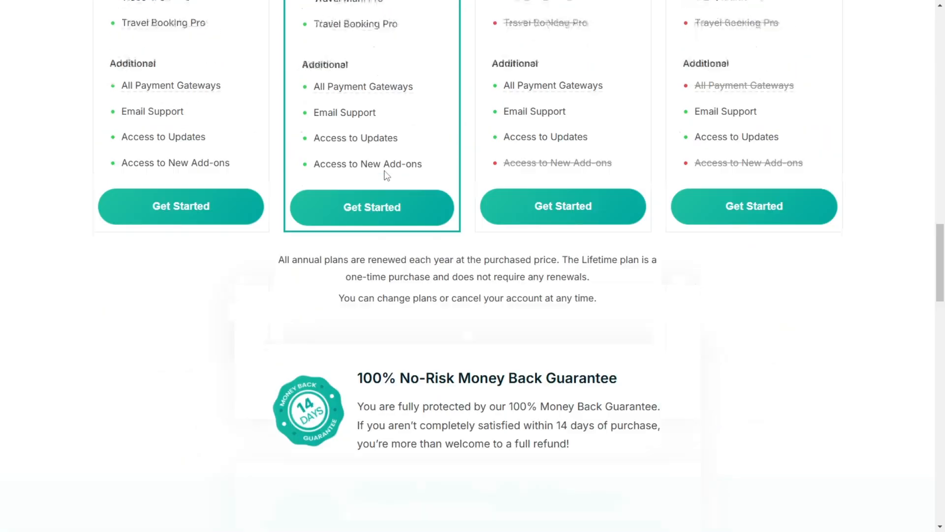
Step: Compare the prices and included features, travel themes and payment gateways of the Travel Agency, Growth and Personal plans
{"action": "scroll", "coordinate": [384, 175], "scroll_direction": "up", "scroll_amount": 7}
{"action": "scroll", "coordinate": [386, 176], "scroll_direction": "up", "scroll_amount": 17}
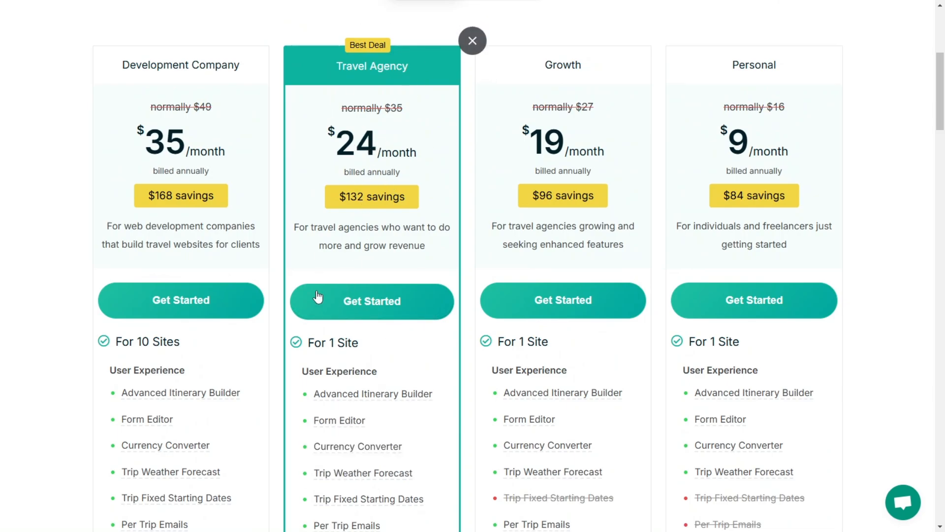
{"action": "scroll", "coordinate": [730, 222], "scroll_direction": "down", "scroll_amount": 3}
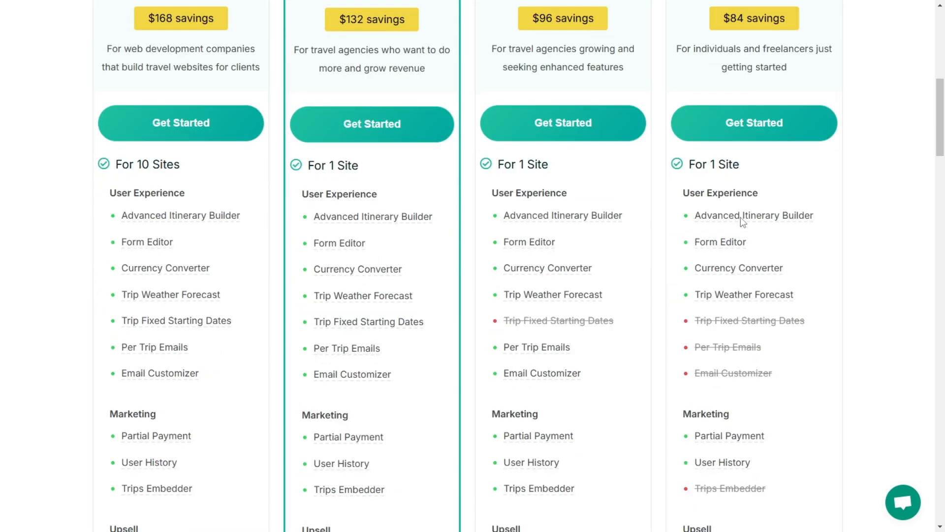
{"action": "scroll", "coordinate": [521, 72], "scroll_direction": "up", "scroll_amount": 3}
{"action": "scroll", "coordinate": [596, 112], "scroll_direction": "down", "scroll_amount": 6}
{"action": "scroll", "coordinate": [596, 113], "scroll_direction": "down", "scroll_amount": 20}
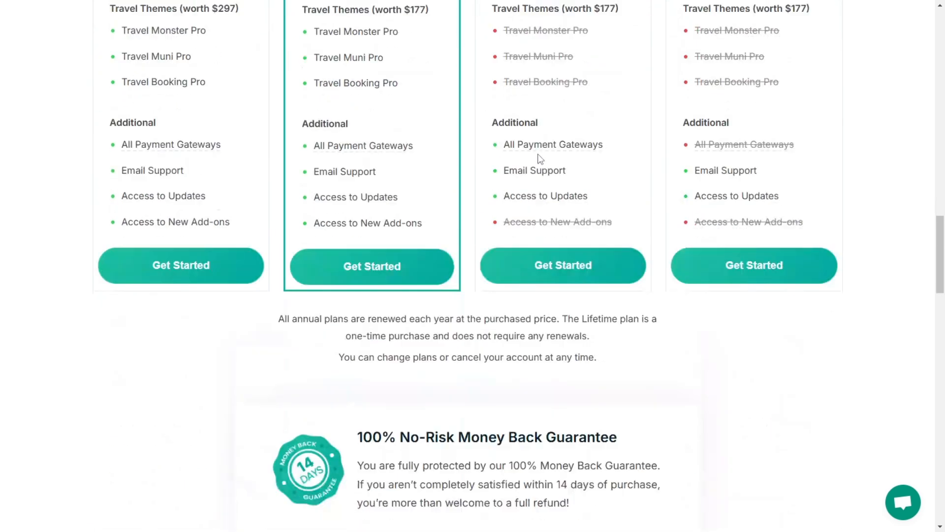
{"action": "scroll", "coordinate": [466, 48], "scroll_direction": "up", "scroll_amount": 6}
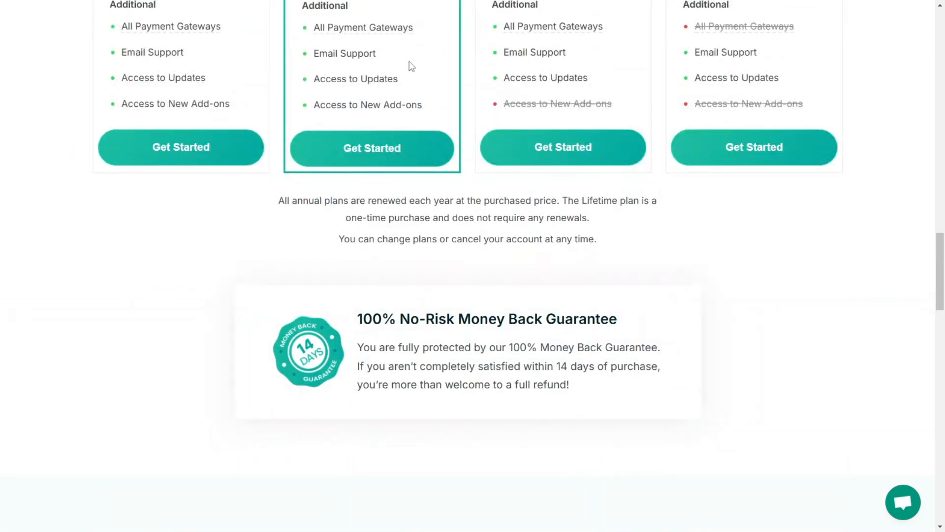
{"action": "scroll", "coordinate": [378, 180], "scroll_direction": "up", "scroll_amount": 1}
{"action": "scroll", "coordinate": [376, 183], "scroll_direction": "up", "scroll_amount": 18}
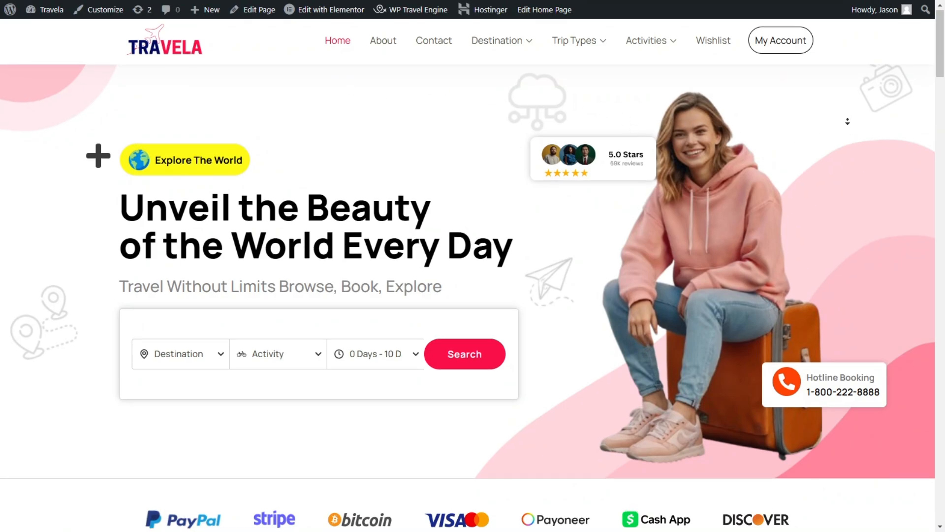
Step: Review the finished Travela home page from the hero search through Popular Destinations and Recommended For You to the statistics banner, and return to its start
{"action": "scroll", "coordinate": [845, 106], "scroll_direction": "down", "scroll_amount": 1}
{"action": "scroll", "coordinate": [848, 128], "scroll_direction": "down", "scroll_amount": 3}
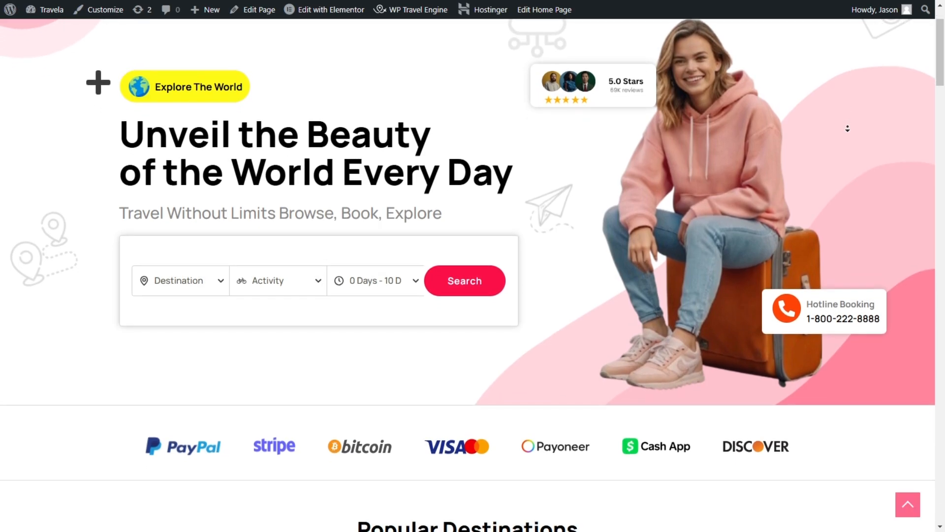
{"action": "scroll", "coordinate": [848, 128], "scroll_direction": "down", "scroll_amount": 3}
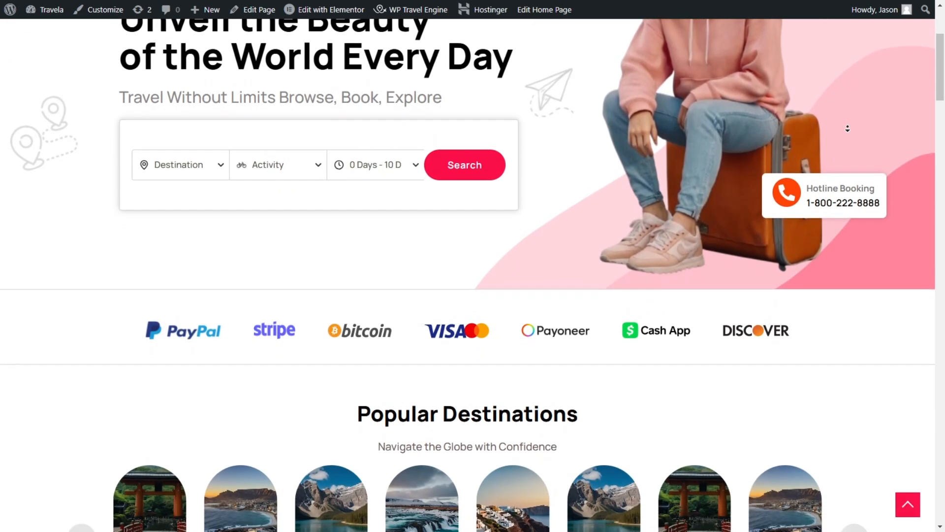
{"action": "scroll", "coordinate": [847, 128], "scroll_direction": "down", "scroll_amount": 3}
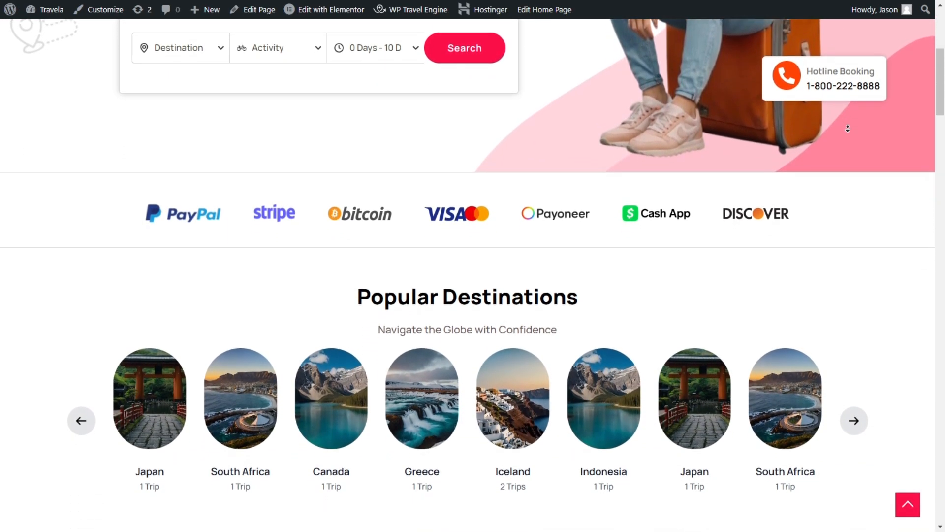
{"action": "scroll", "coordinate": [847, 128], "scroll_direction": "down", "scroll_amount": 3}
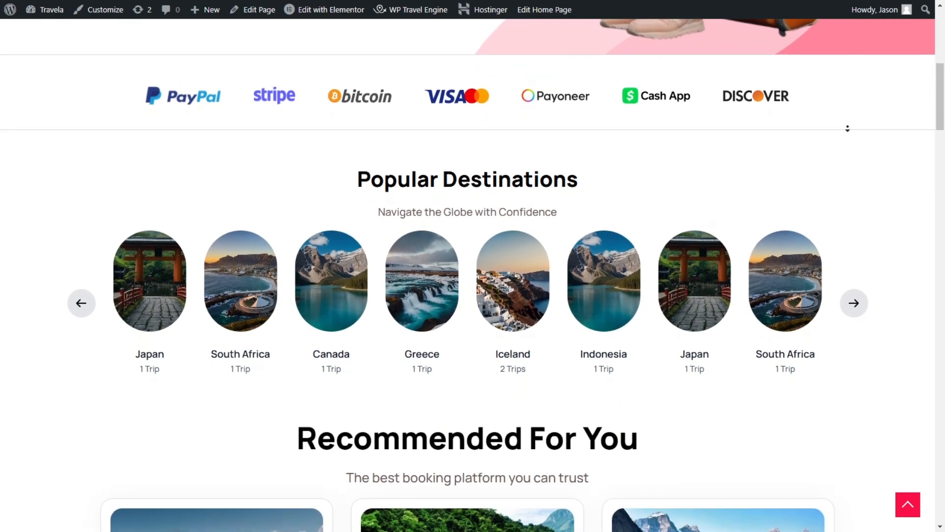
{"action": "scroll", "coordinate": [848, 128], "scroll_direction": "down", "scroll_amount": 3}
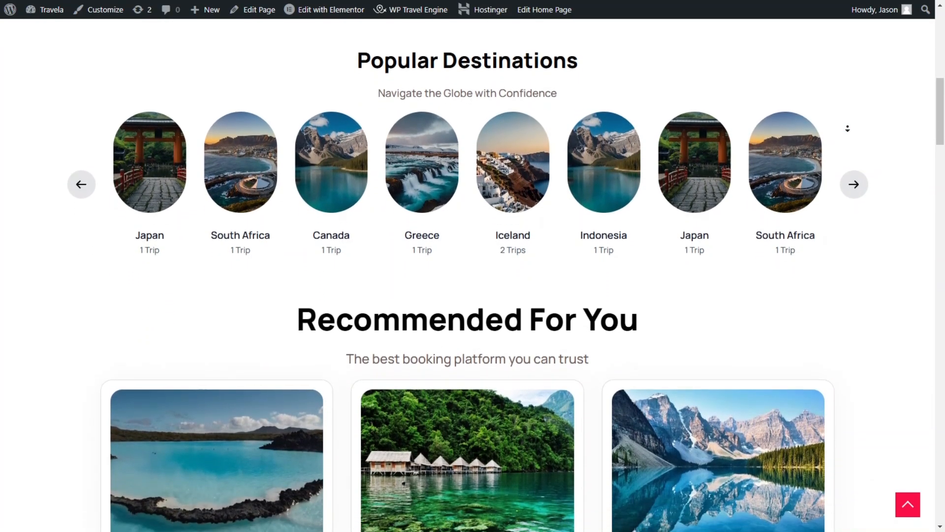
{"action": "scroll", "coordinate": [848, 129], "scroll_direction": "down", "scroll_amount": 3}
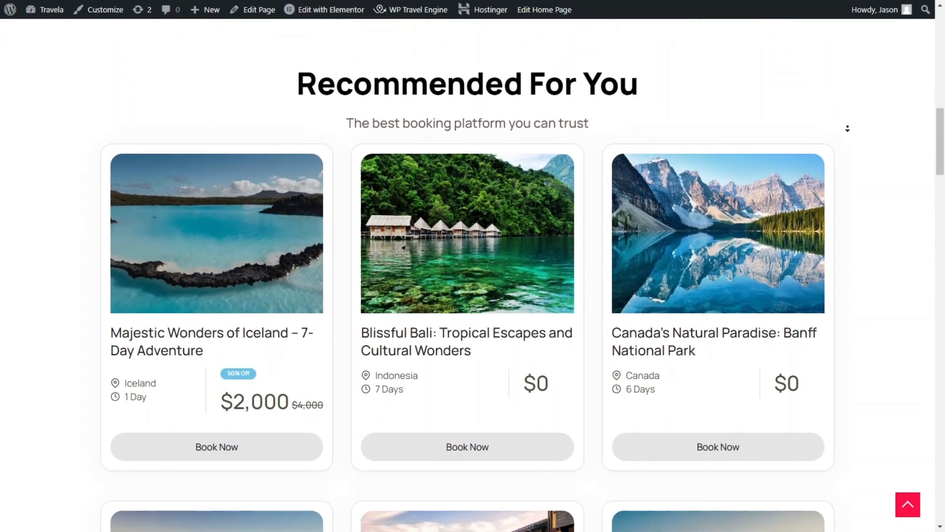
{"action": "scroll", "coordinate": [848, 129], "scroll_direction": "down", "scroll_amount": 3}
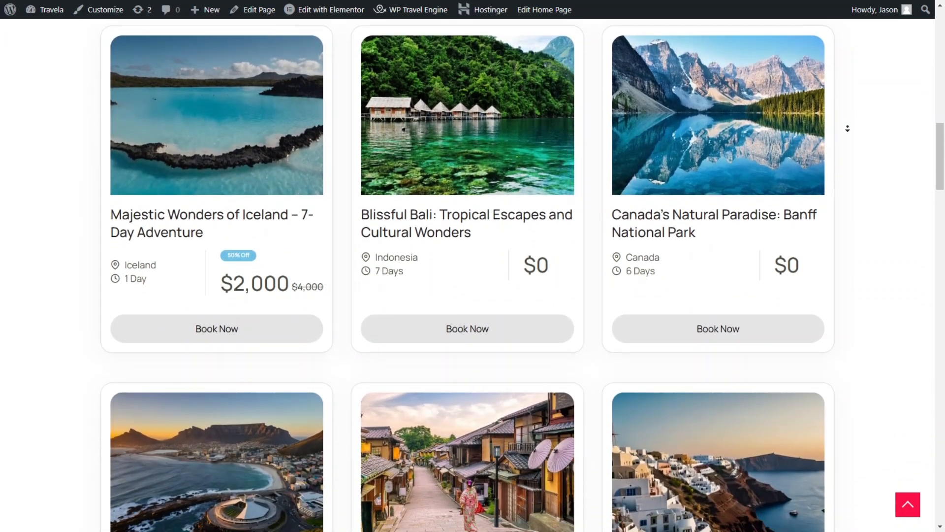
{"action": "scroll", "coordinate": [847, 128], "scroll_direction": "down", "scroll_amount": 3}
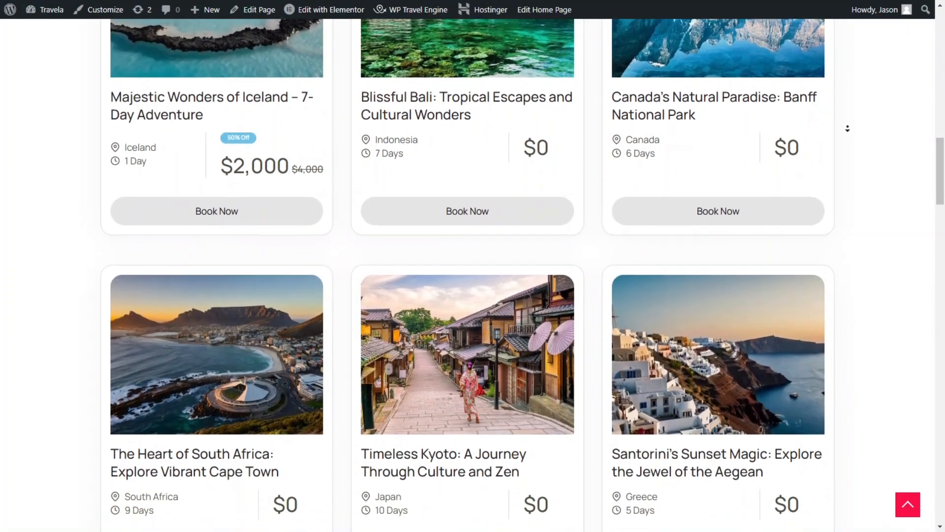
{"action": "scroll", "coordinate": [847, 129], "scroll_direction": "down", "scroll_amount": 3}
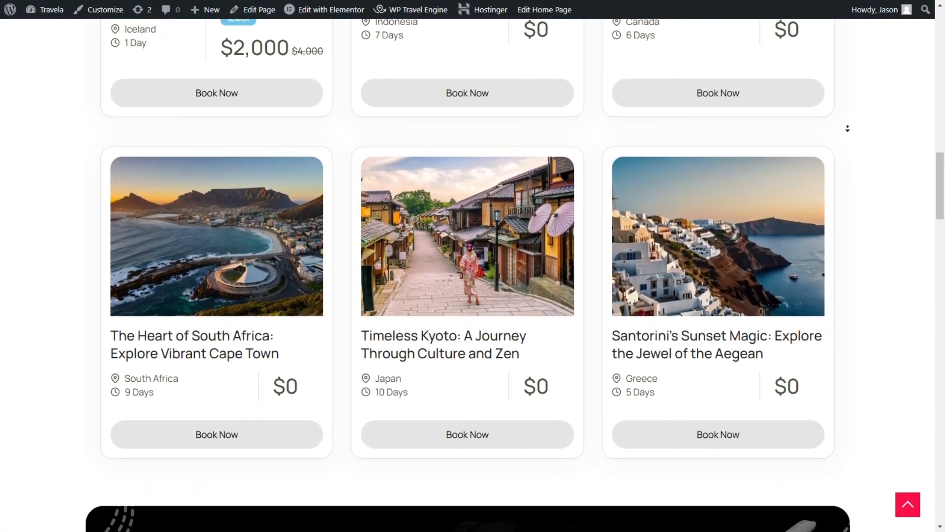
{"action": "scroll", "coordinate": [847, 128], "scroll_direction": "down", "scroll_amount": 3}
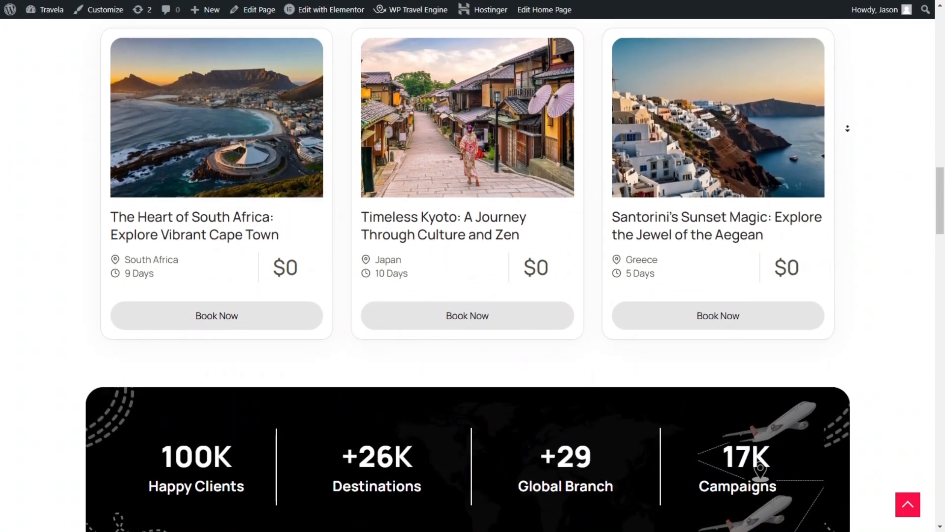
{"action": "scroll", "coordinate": [851, 69], "scroll_direction": "up", "scroll_amount": 10}
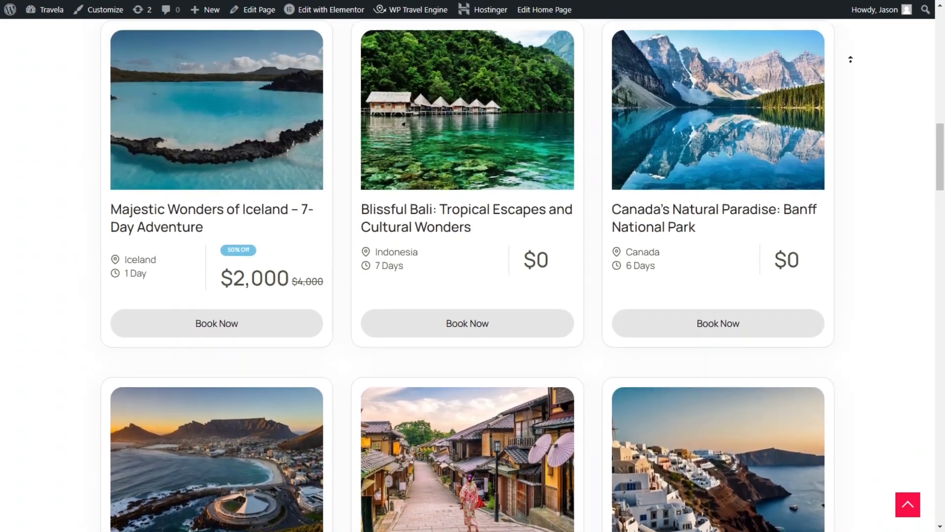
{"action": "scroll", "coordinate": [850, 59], "scroll_direction": "up", "scroll_amount": 13}
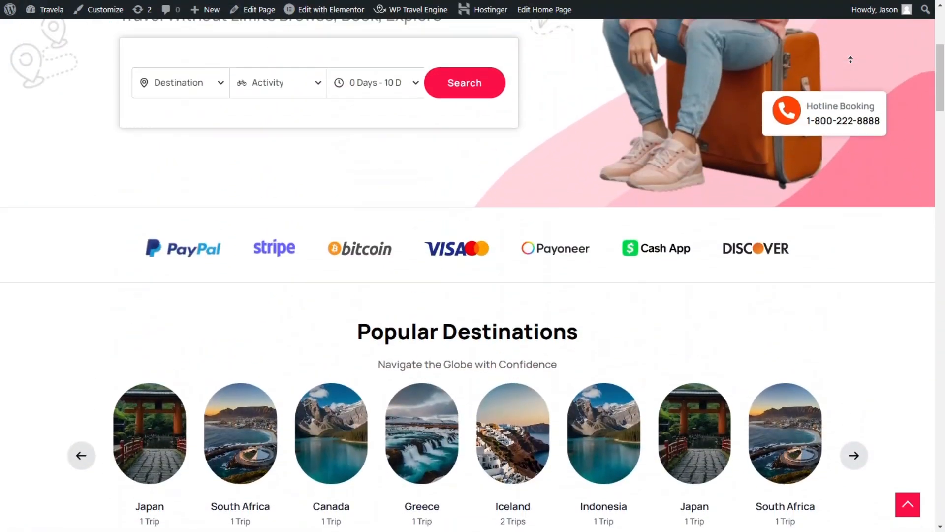
{"action": "scroll", "coordinate": [851, 59], "scroll_direction": "up", "scroll_amount": 3}
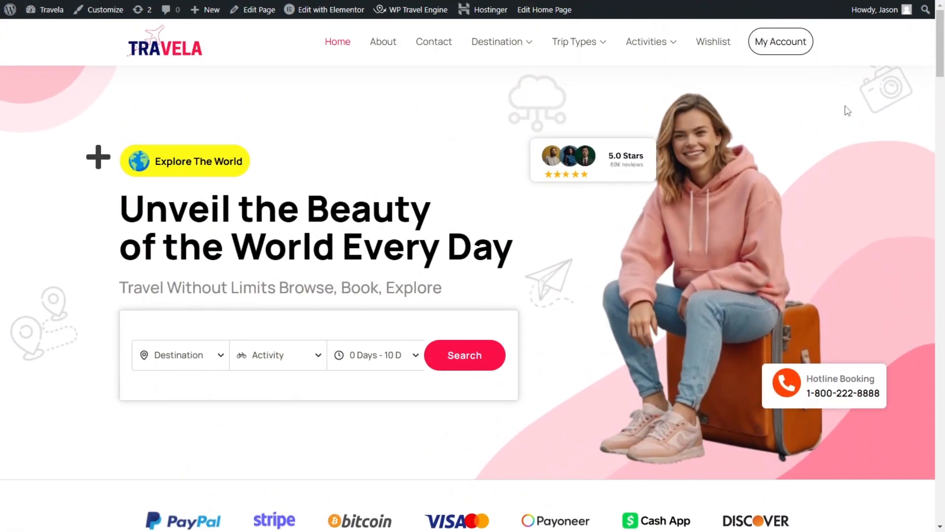